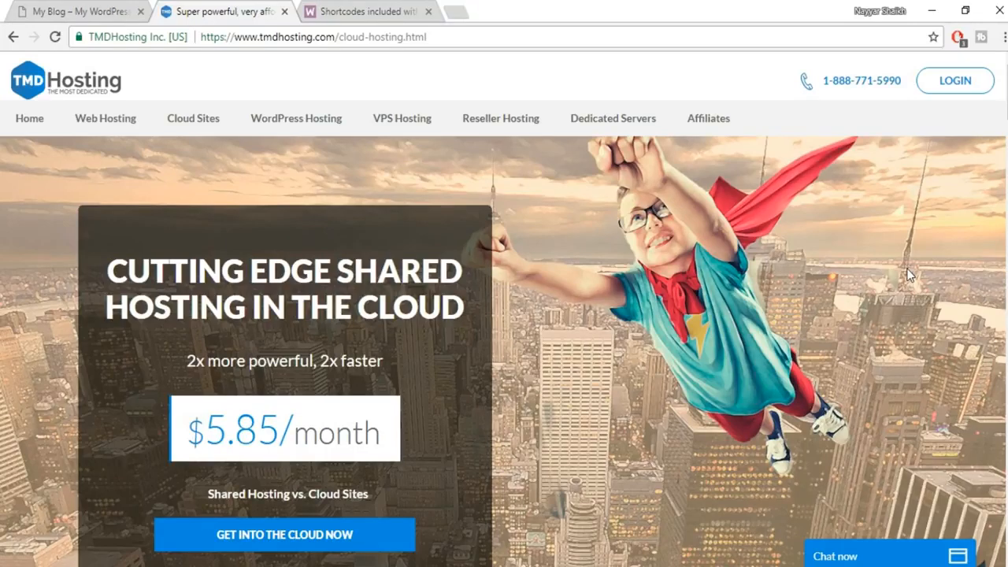
Zoom out to show the Summer ($5.85), Rain ($6.85) and Storm Cloud ($10.85) plans.
key(ctrl+minus)
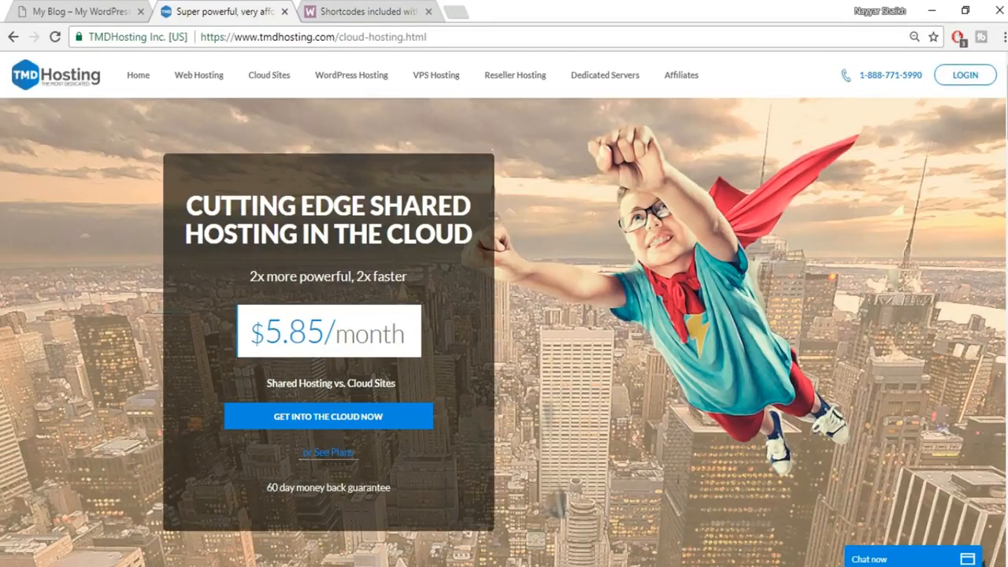
scroll(504, 315, down, 10)
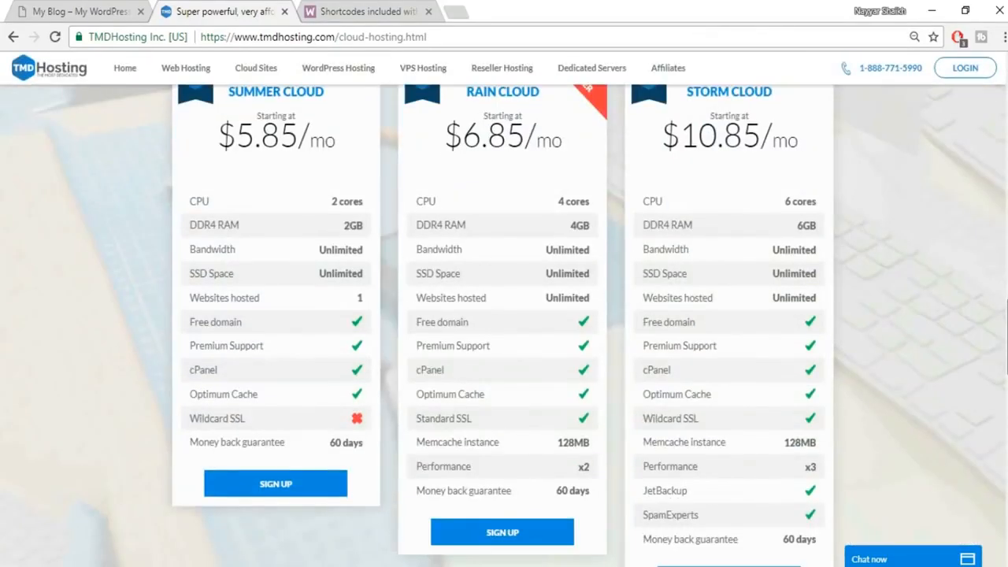
scroll(504, 325, up, 1)
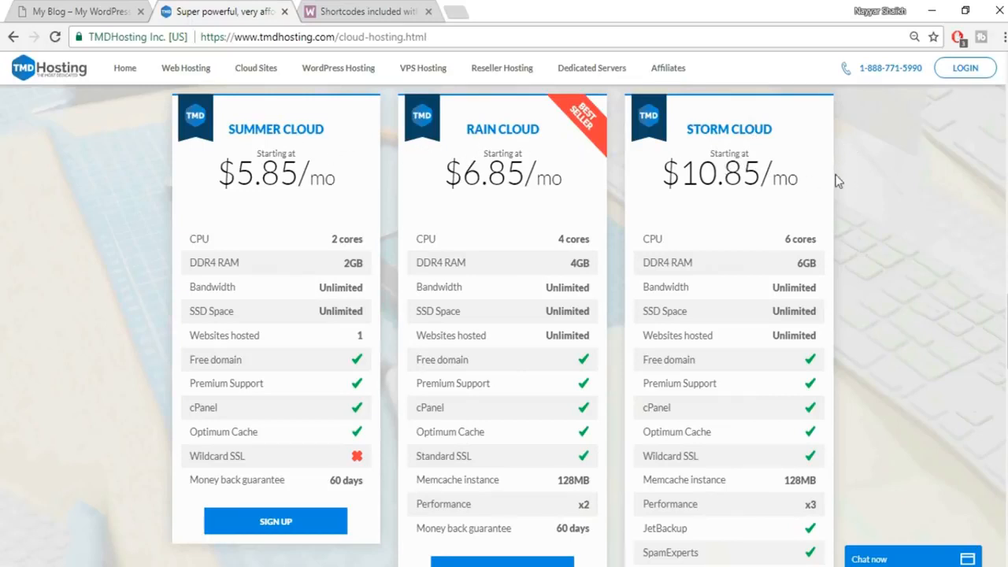
Highlight the SSD Space entry in the Storm Cloud plan and open a new tab for searching.
scroll(843, 246, down, 2)
scroll(843, 245, up, 2)
drag(641, 315, 704, 315)
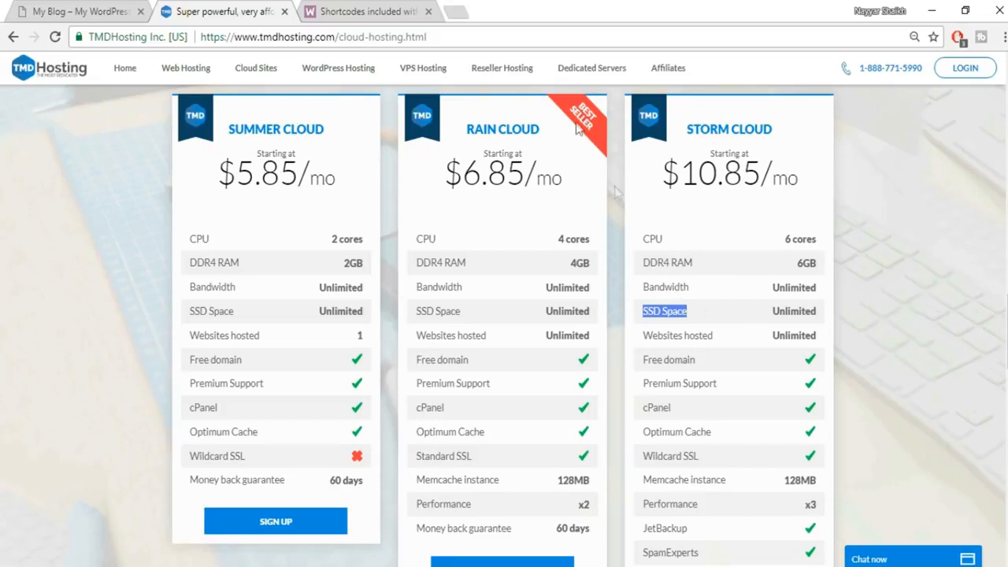
click(454, 11)
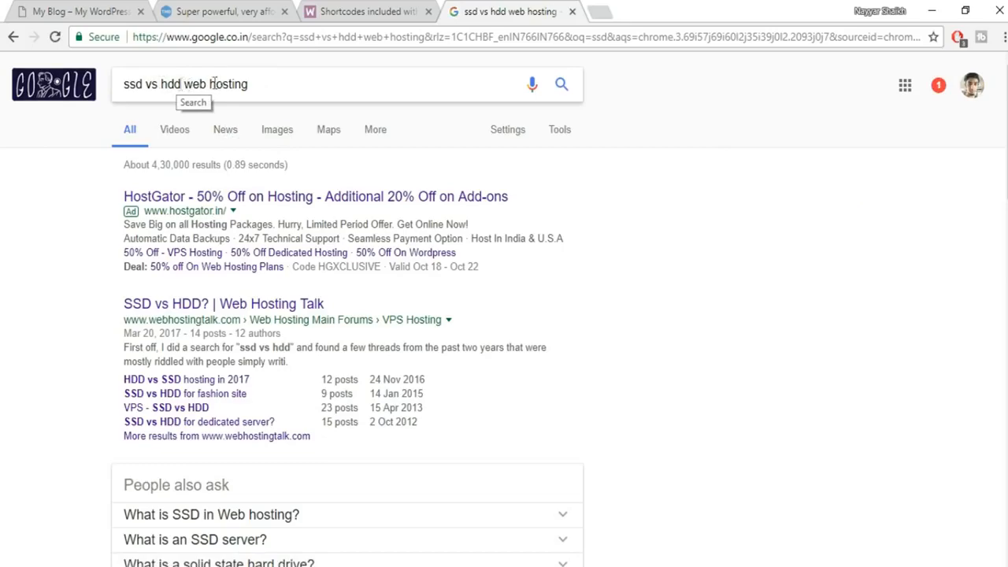
Switch the 'ssd vs hdd web hosting' results to Images and open the speed, IOPS and latency chart.
scroll(385, 344, down, 15)
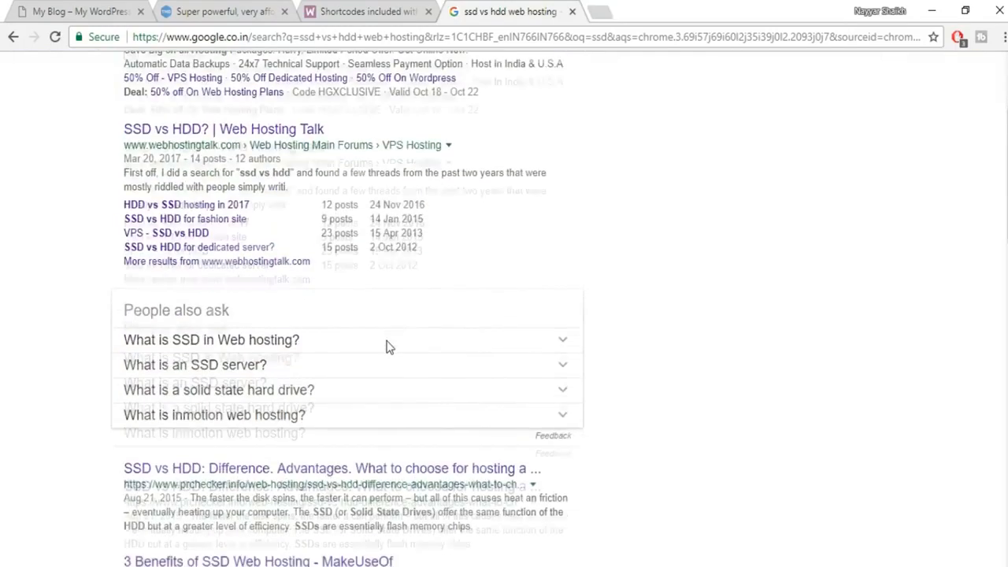
scroll(366, 521, up, 15)
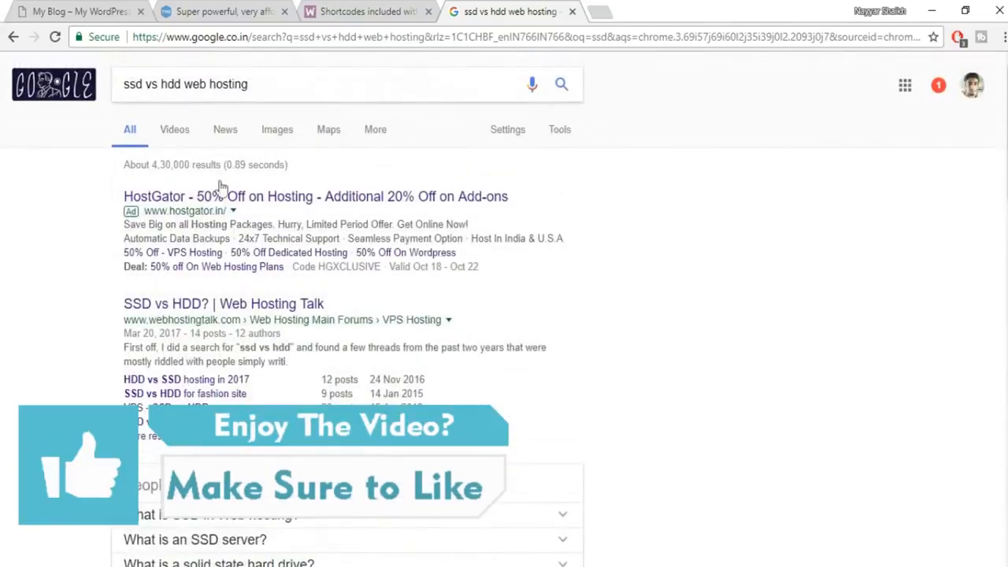
click(282, 134)
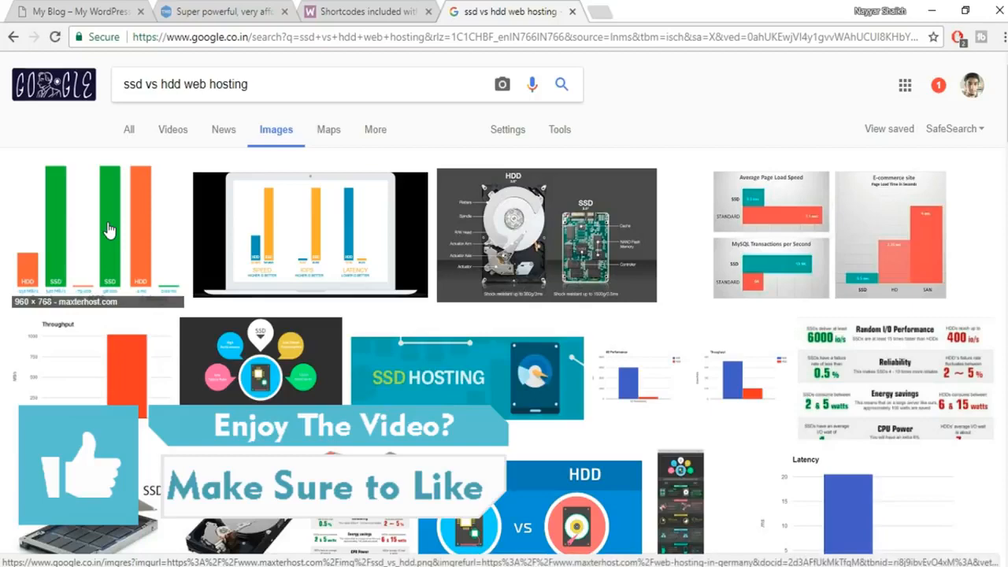
click(110, 230)
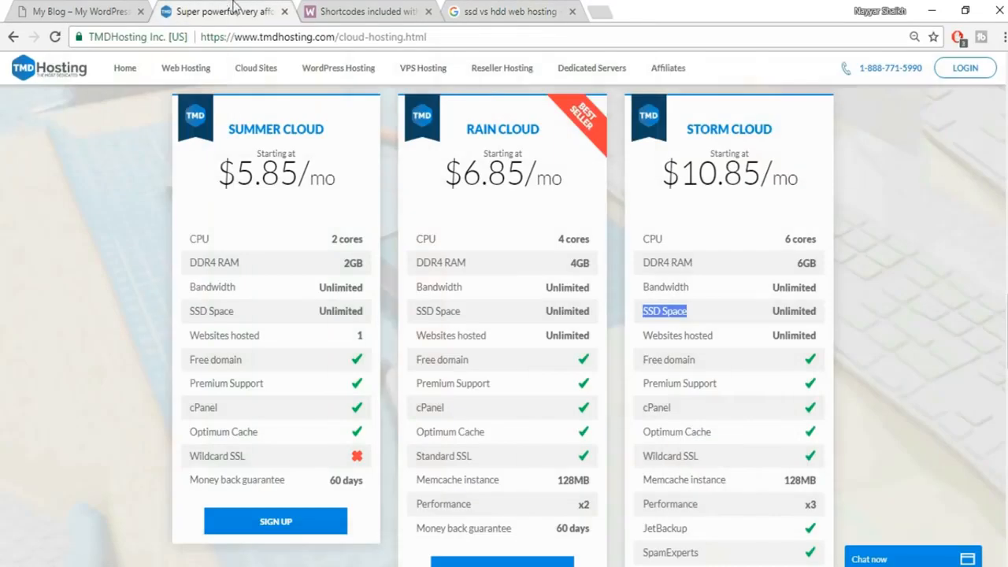
Close the Google results tab and re-highlight Storm Cloud's SSD Space label.
click(219, 11)
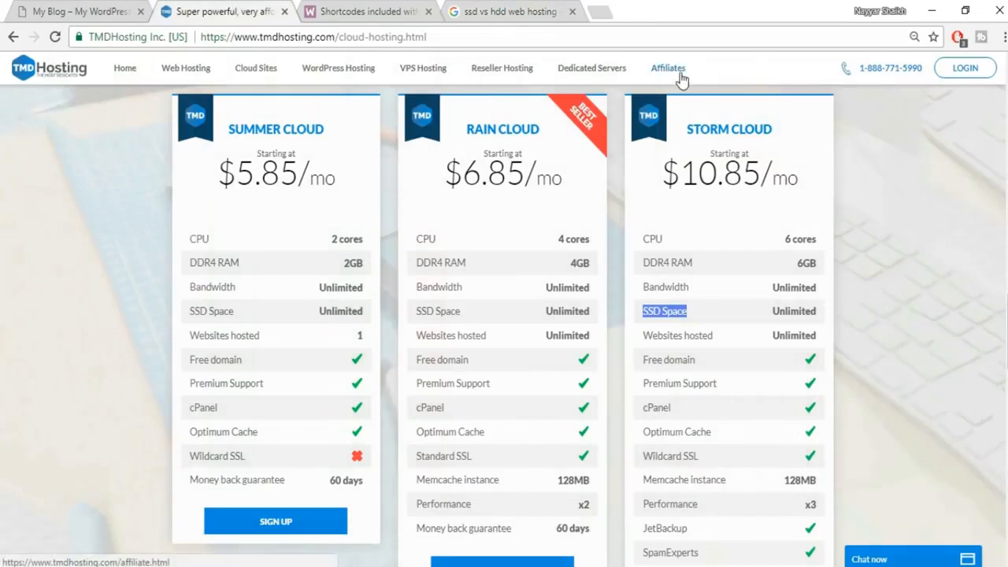
click(572, 11)
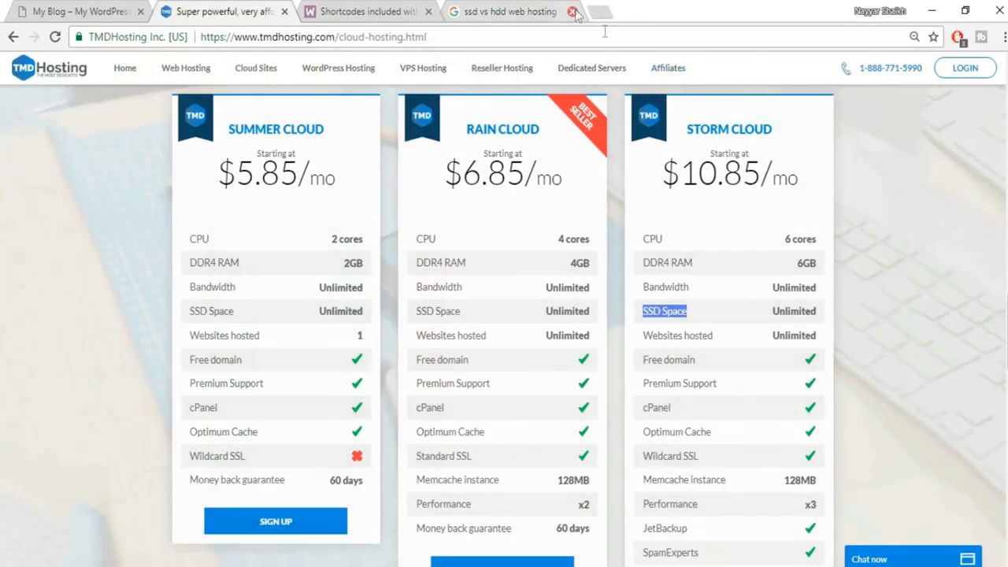
click(653, 316)
drag(642, 314, 693, 315)
click(696, 315)
Highlight Storm Cloud's Unlimited SSD value and Websites hosted entry, then go to the store homepage tab.
drag(770, 313, 811, 313)
click(825, 314)
double_click(817, 312)
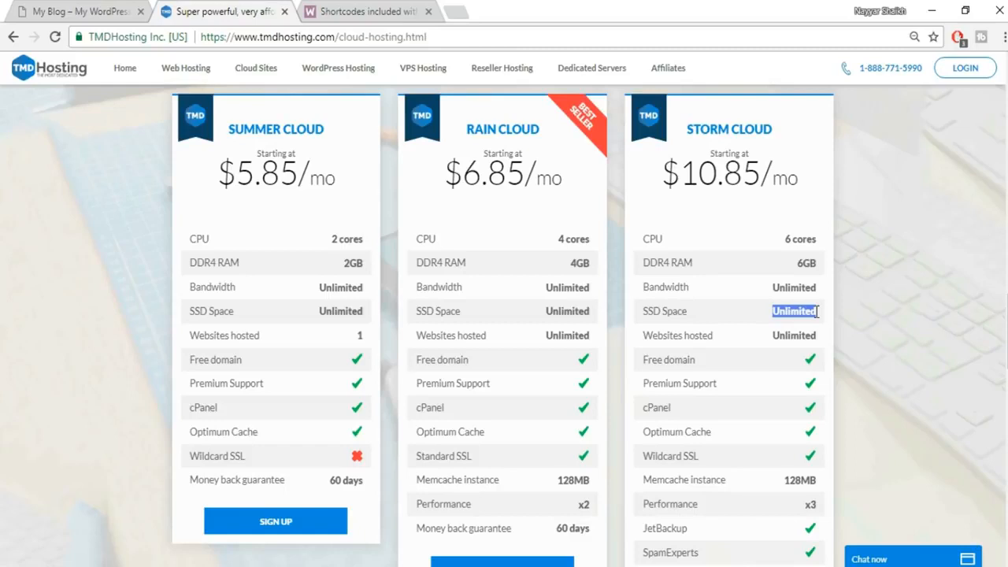
triple_click(686, 342)
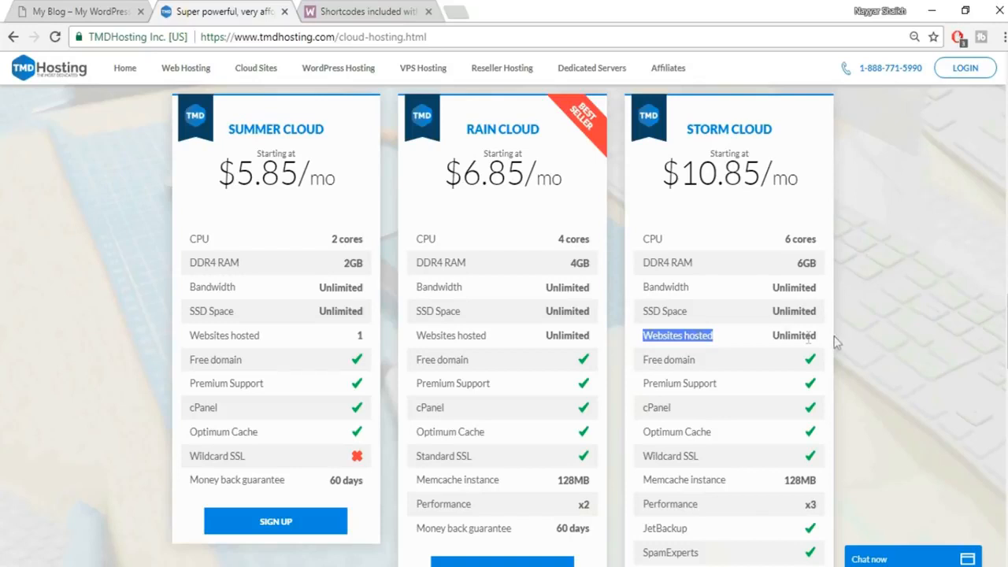
click(774, 339)
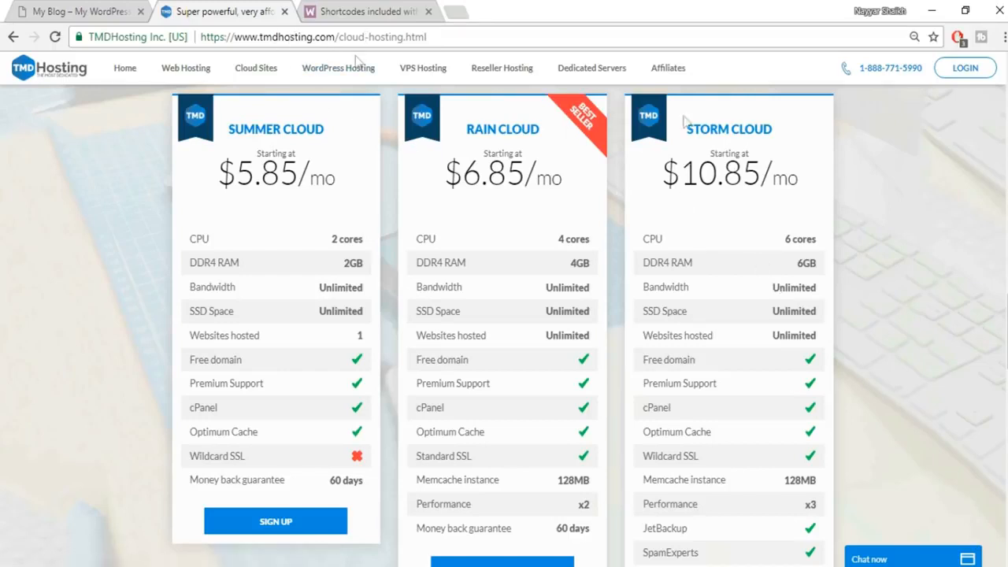
scroll(855, 343, down, 1)
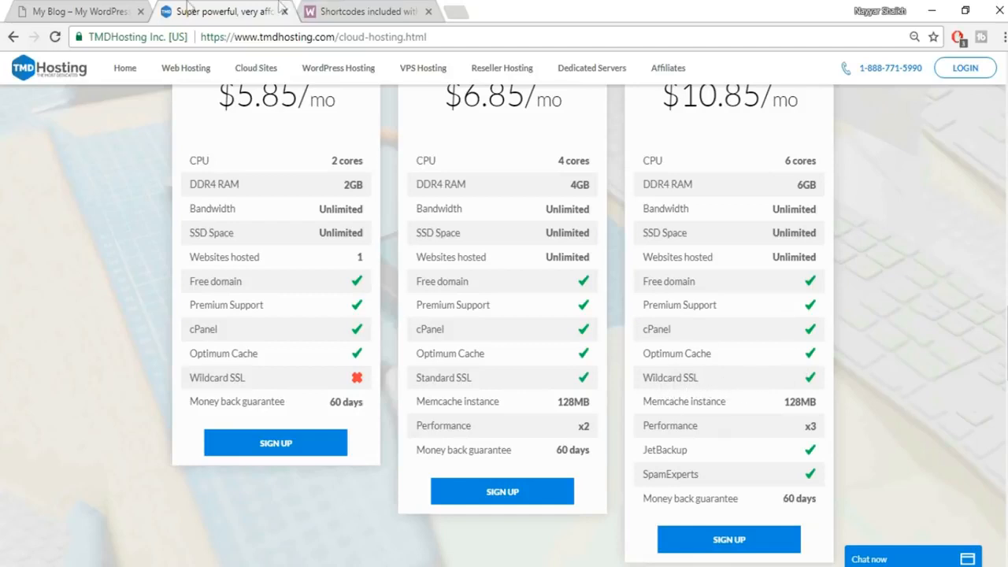
click(107, 11)
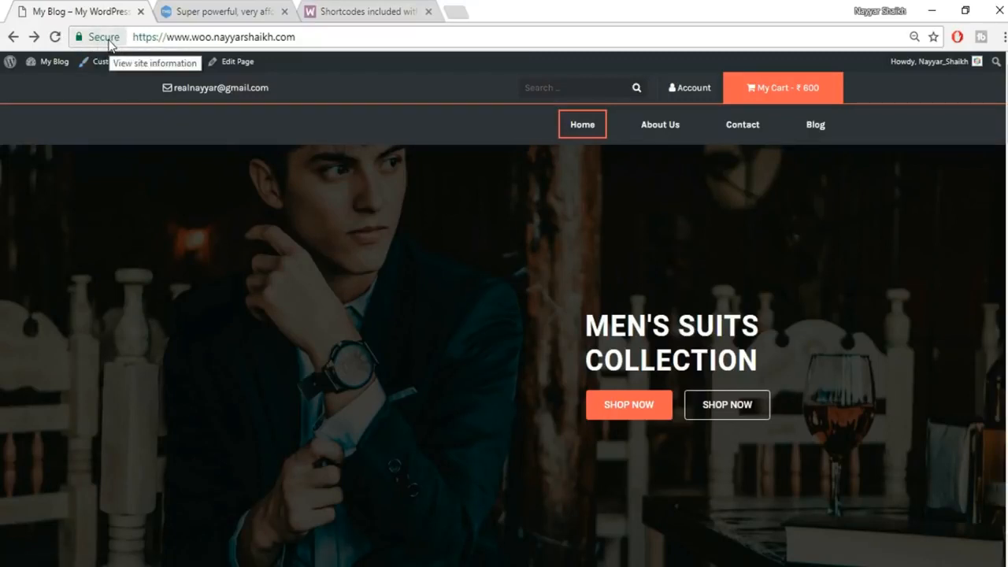
Check the store site's secure connection details, then go back to the TMDHosting cloud plans page.
click(114, 40)
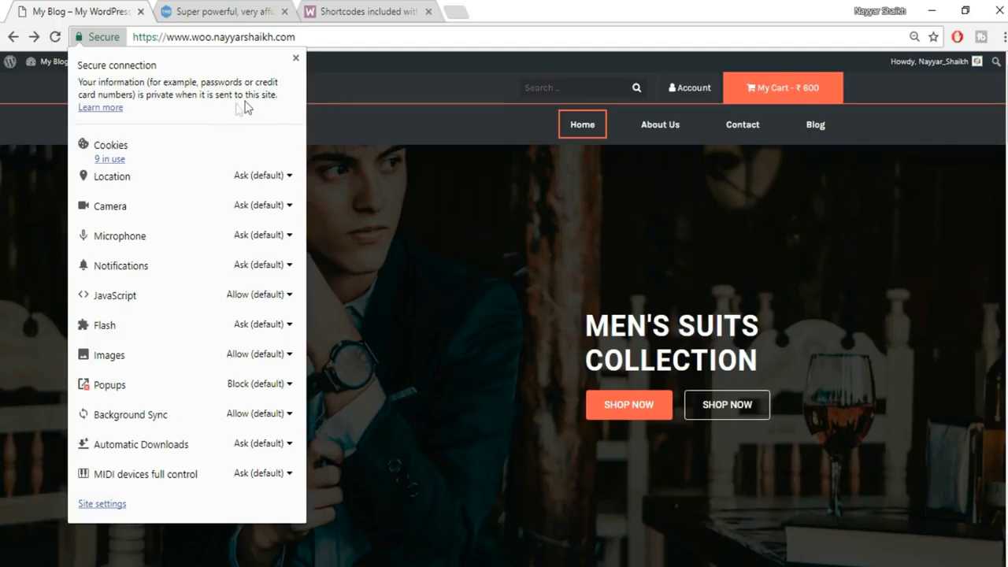
click(296, 59)
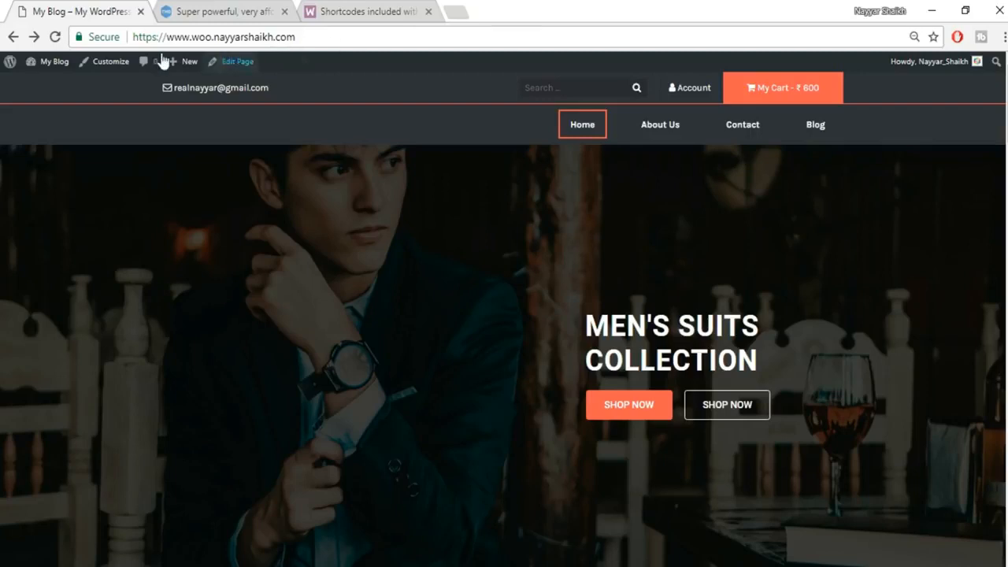
click(208, 7)
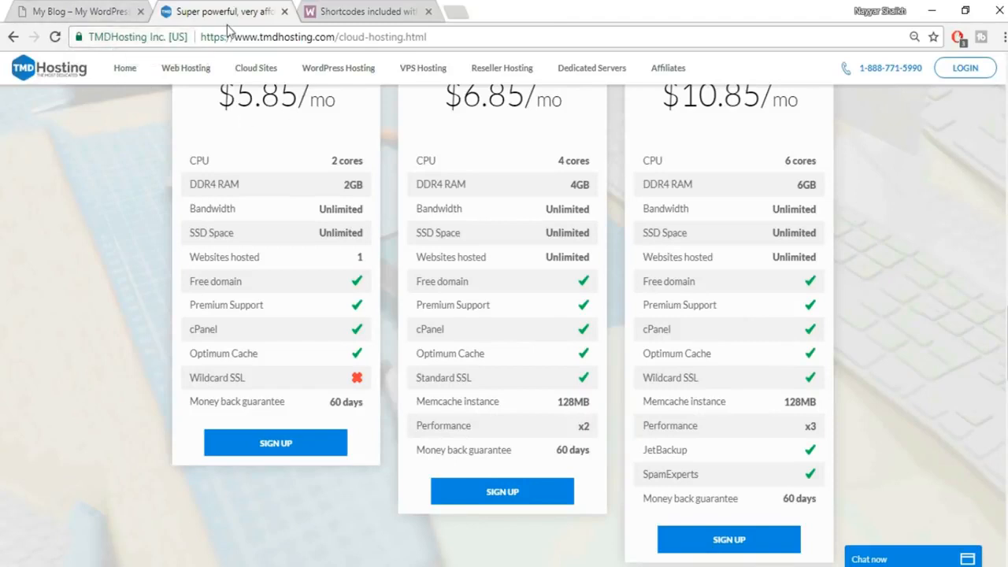
click(134, 37)
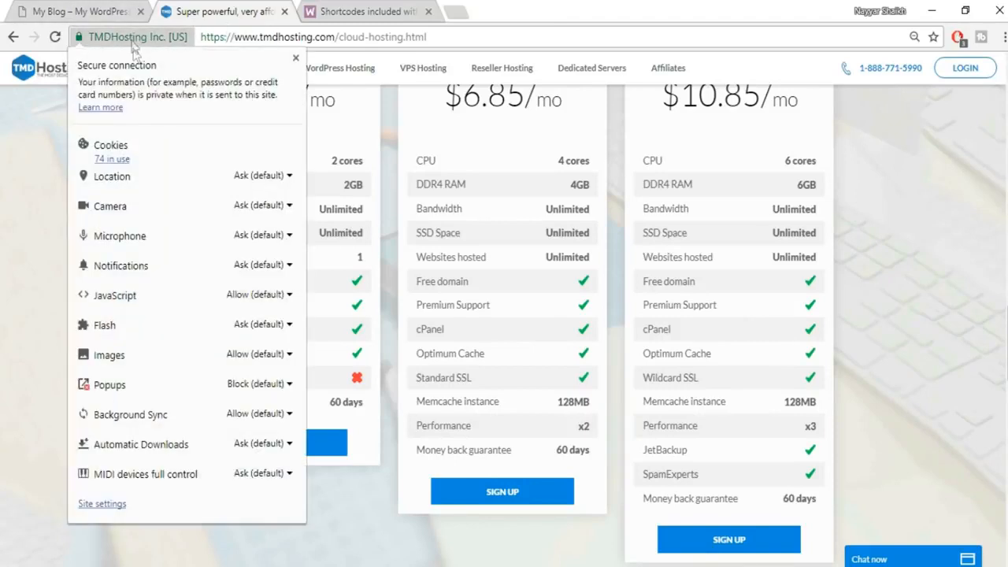
click(295, 58)
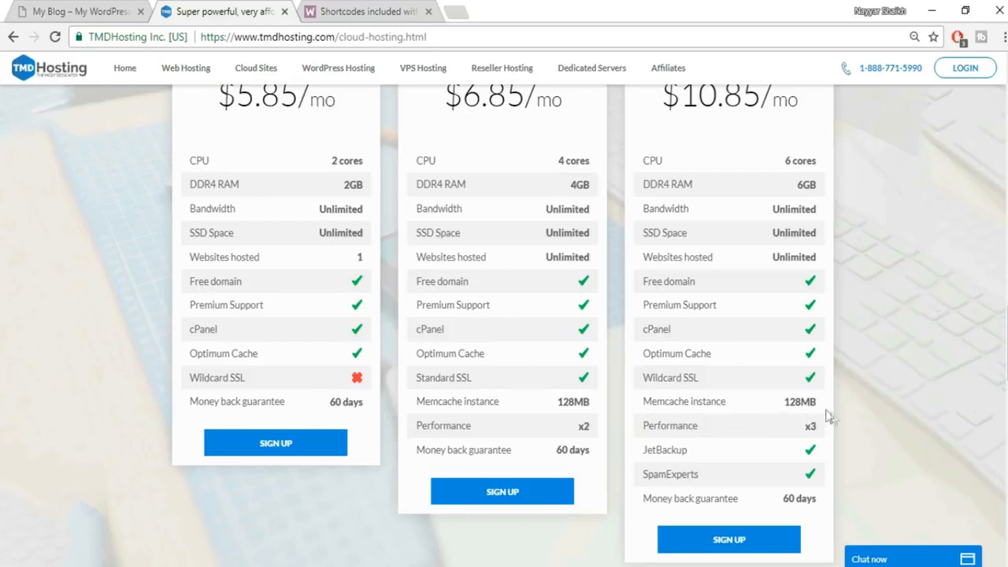
scroll(898, 440, down, 1)
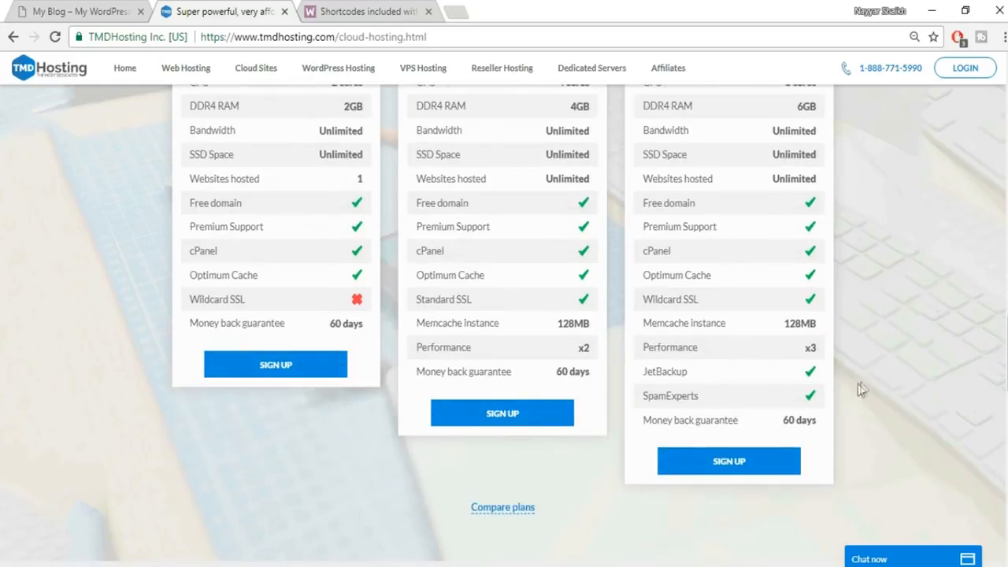
scroll(754, 361, up, 2)
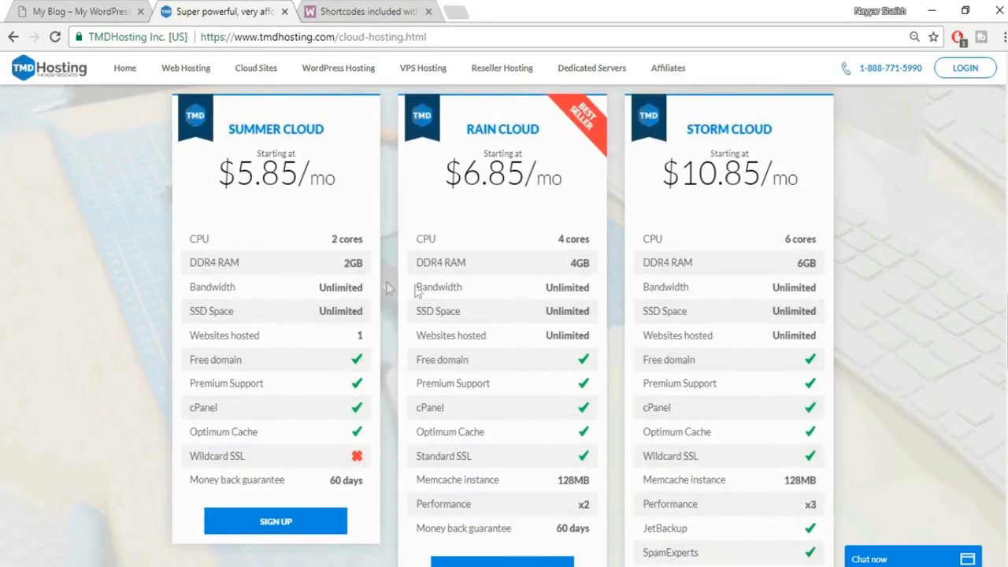
scroll(598, 347, down, 3)
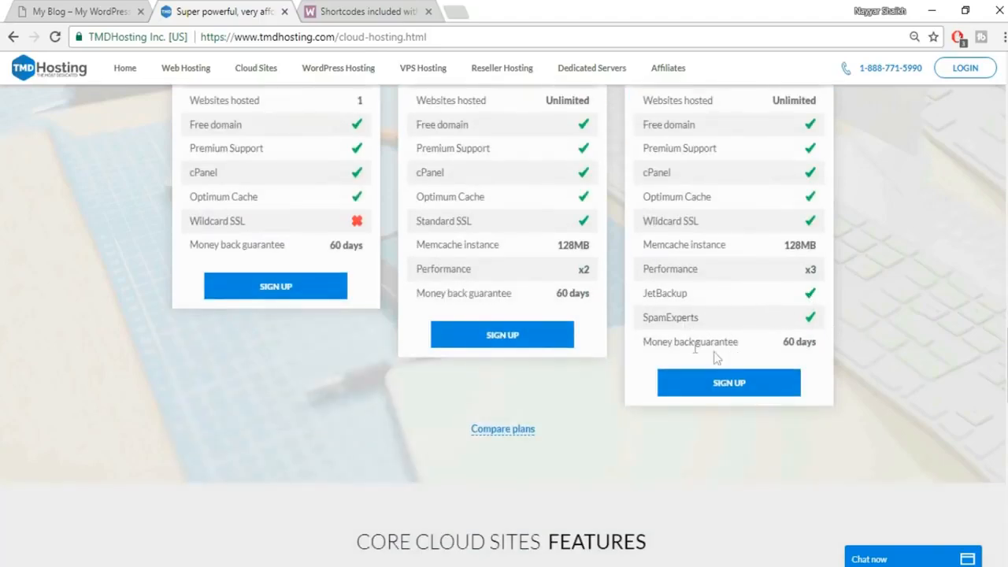
scroll(862, 361, up, 2)
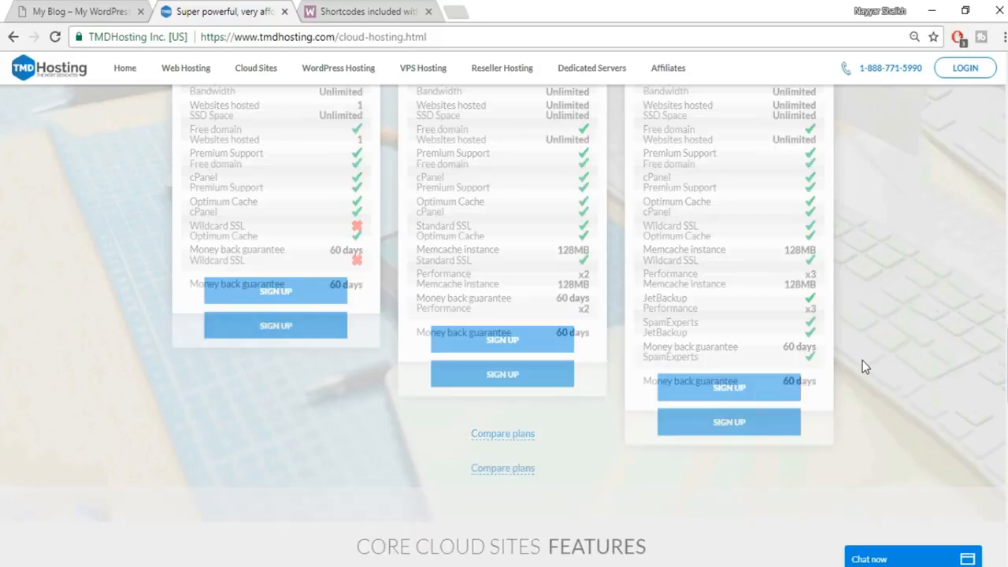
scroll(862, 361, up, 2)
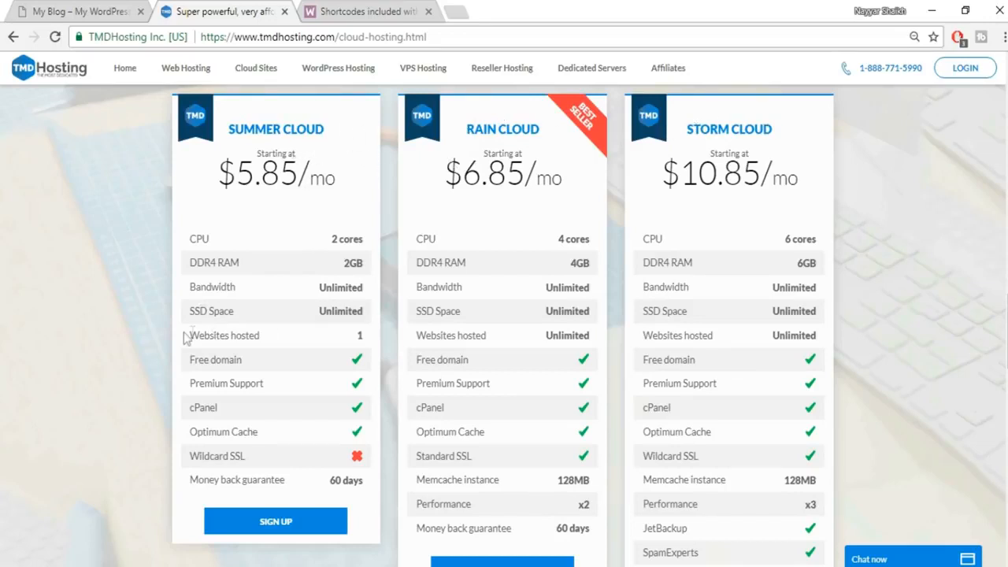
drag(189, 337, 401, 340)
click(336, 340)
scroll(501, 219, up, 1)
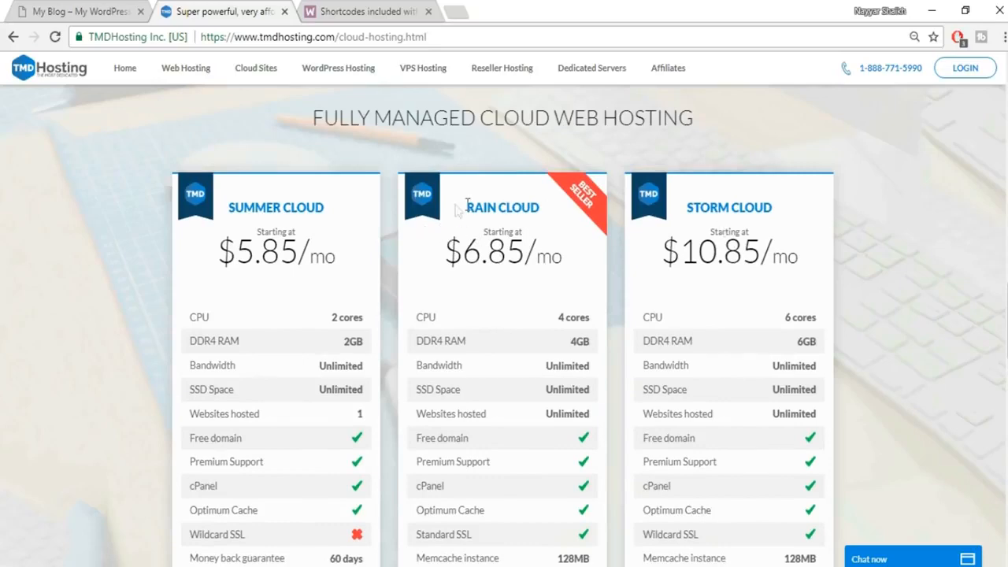
scroll(860, 260, down, 4)
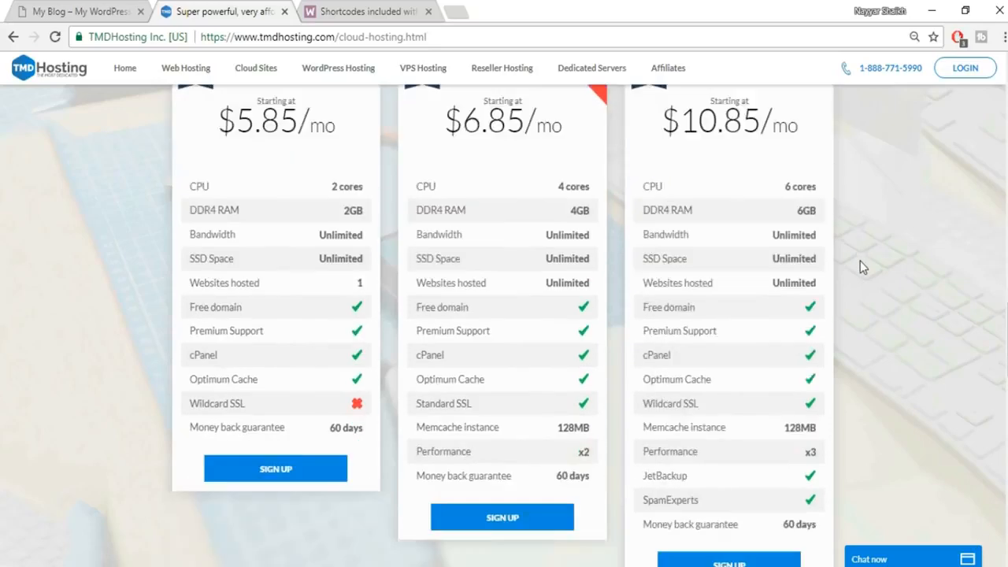
scroll(754, 266, up, 2)
scroll(753, 265, down, 2)
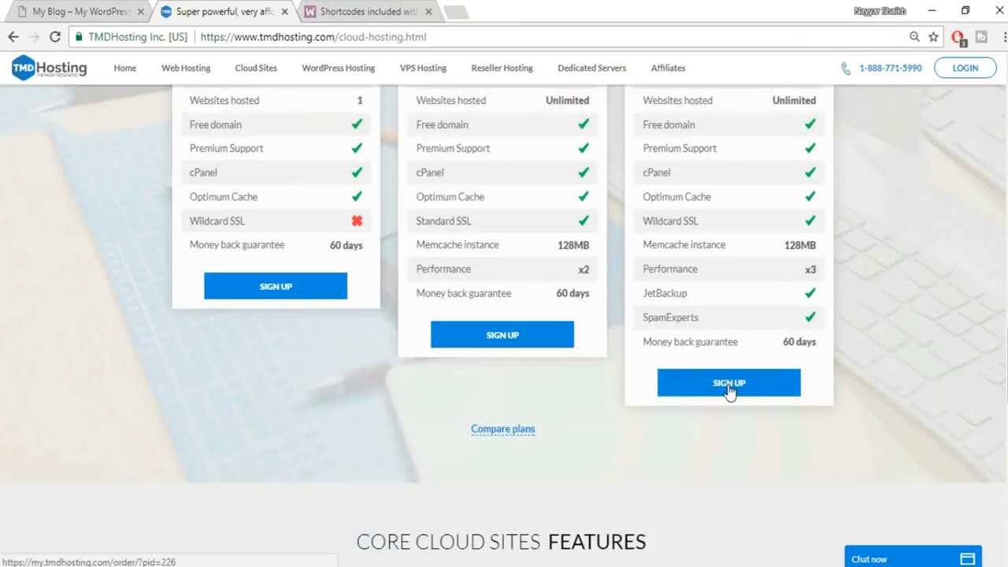
Order the Storm Cloud plan with the chosen free .com domain name and proceed.
click(729, 383)
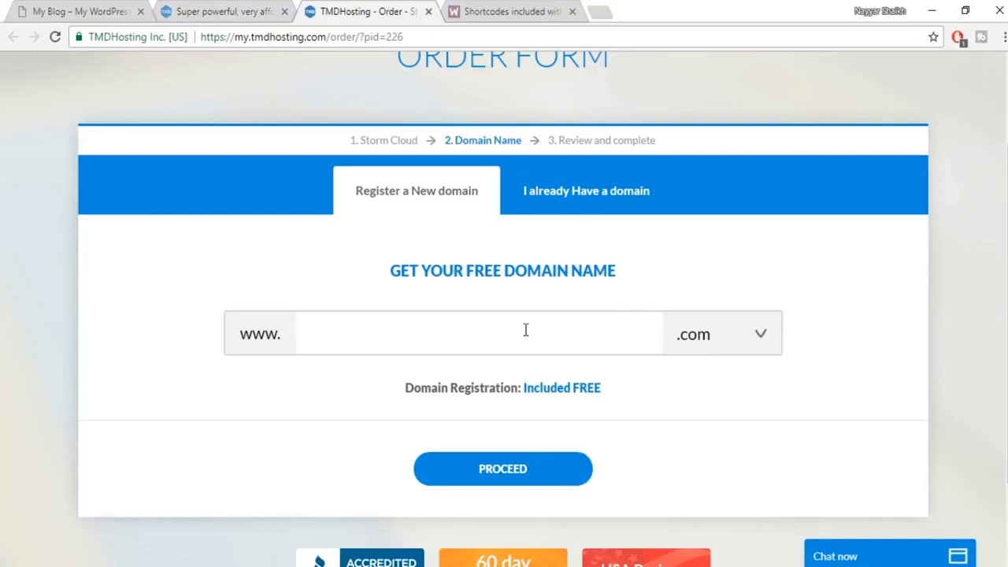
text(nay)
text(haikh1)
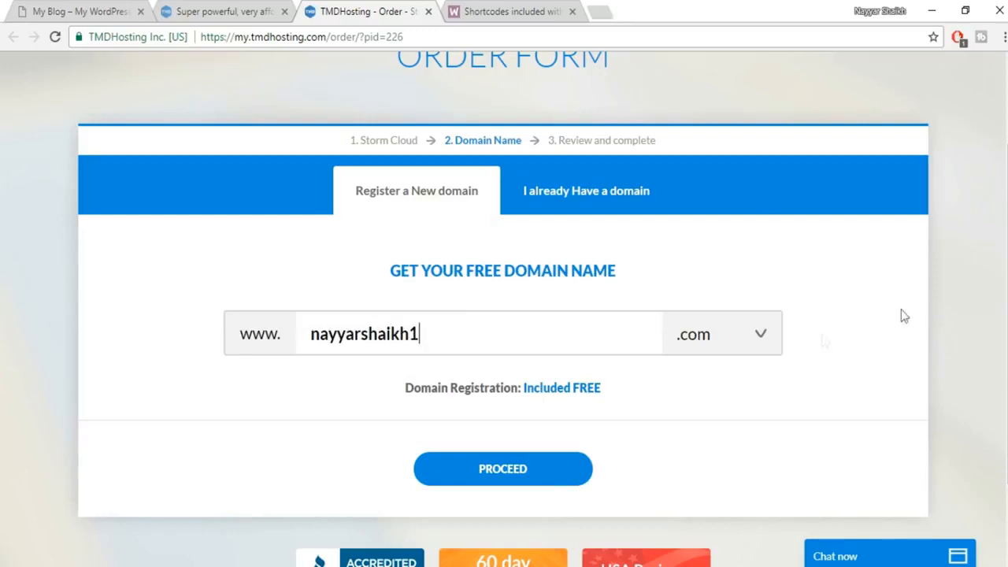
click(738, 351)
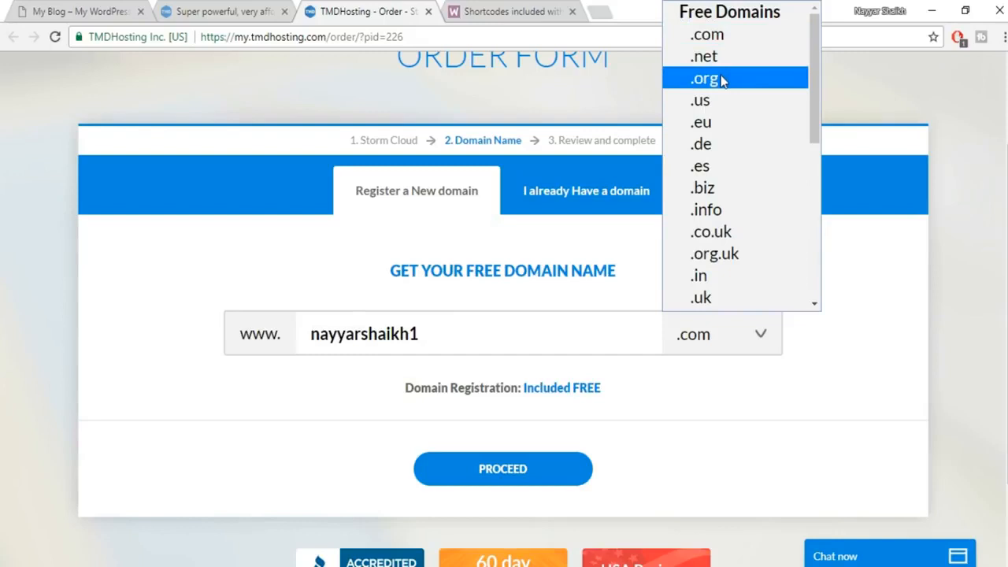
click(937, 238)
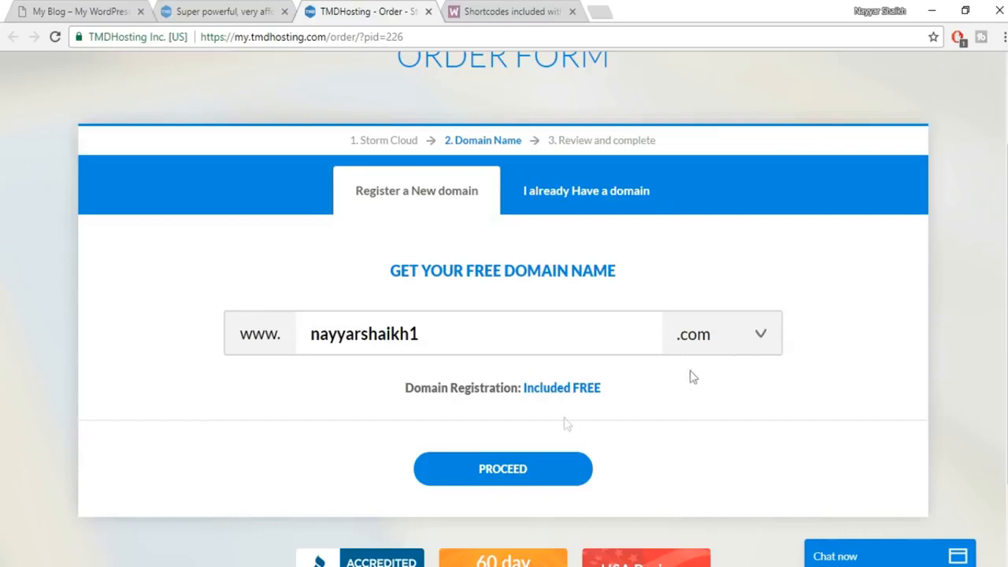
click(532, 476)
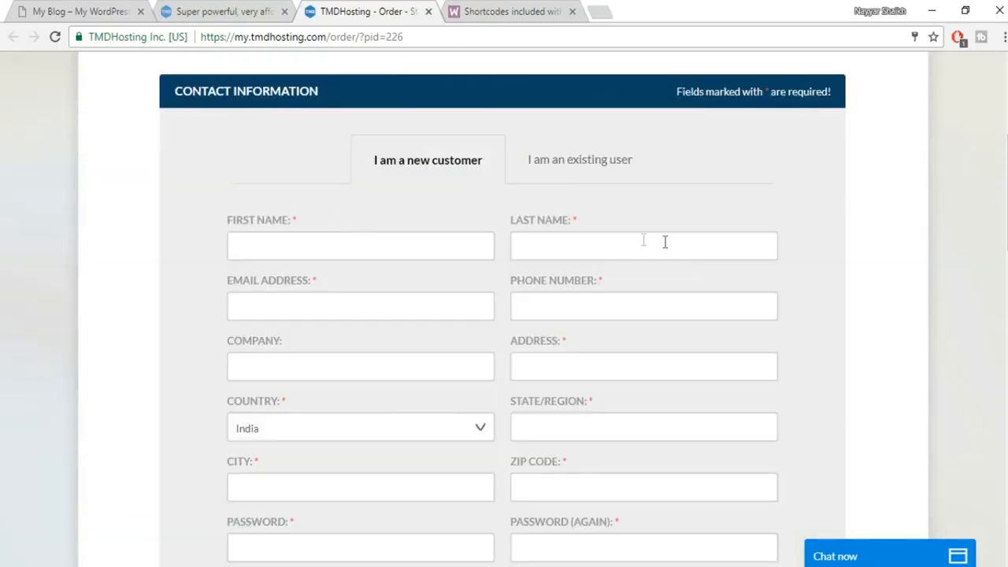
scroll(665, 242, down, 2)
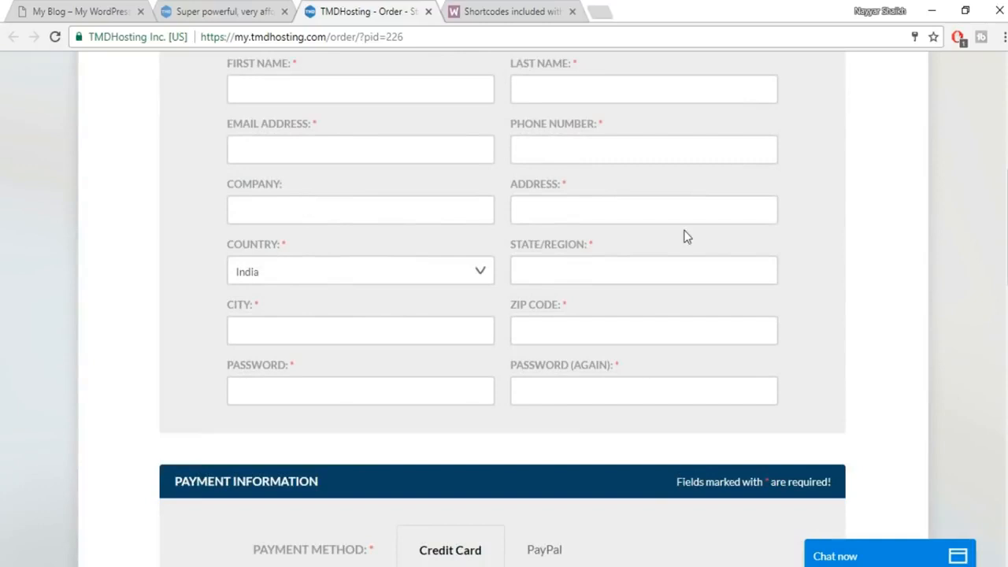
scroll(591, 307, down, 4)
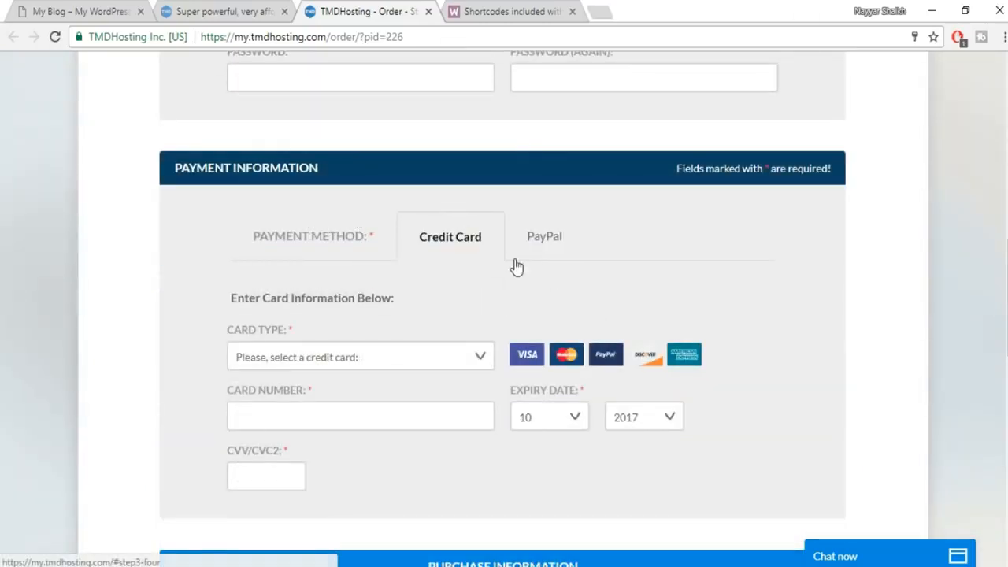
scroll(507, 267, down, 1)
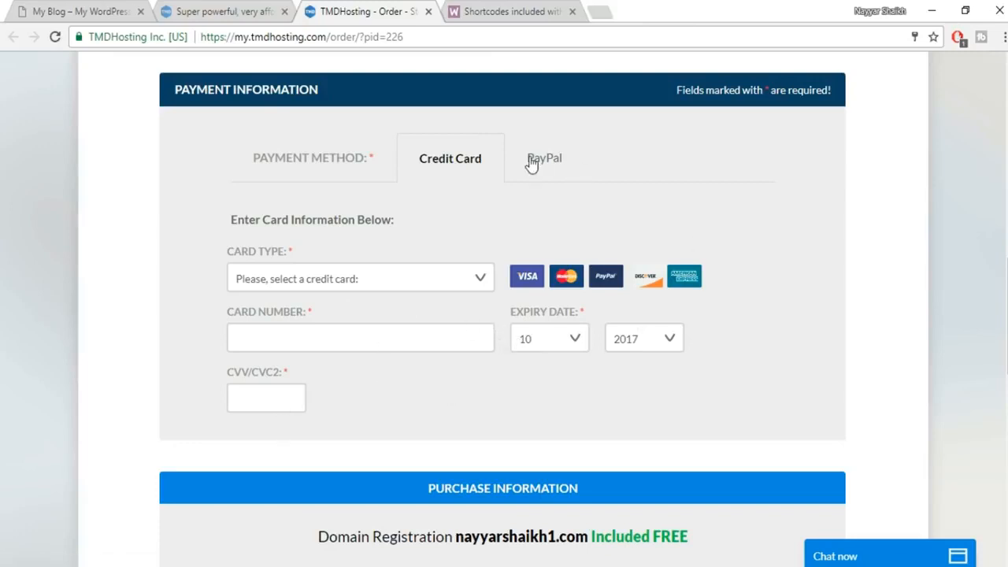
click(559, 162)
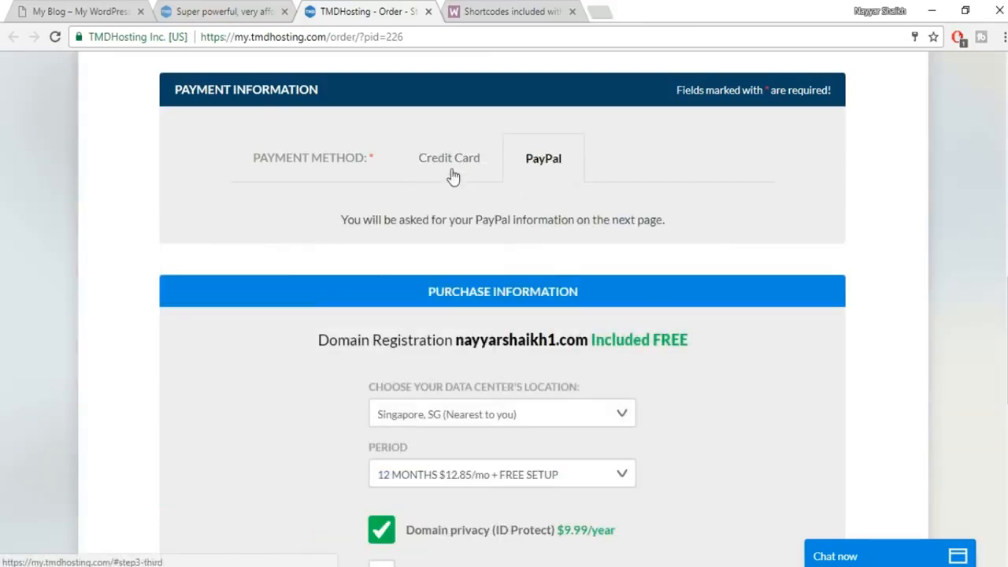
click(449, 161)
scroll(802, 236, down, 4)
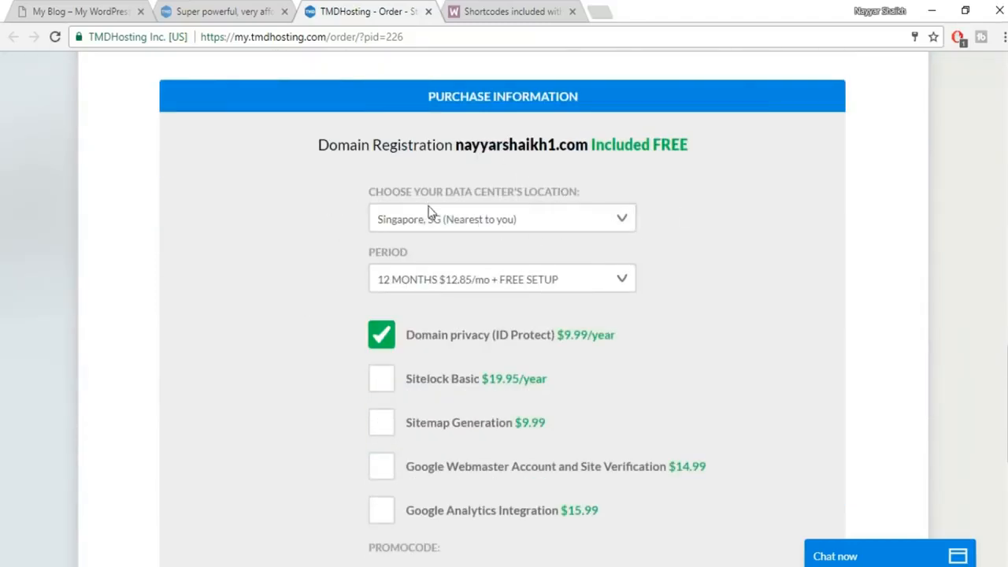
Keep Singapore as the data center and a 12-month billing period.
click(604, 219)
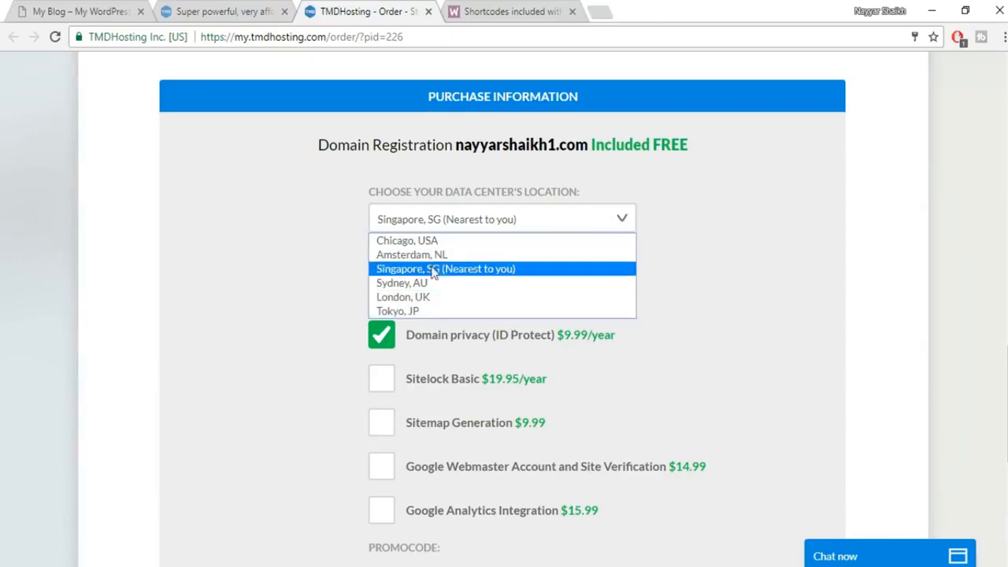
click(509, 269)
click(465, 285)
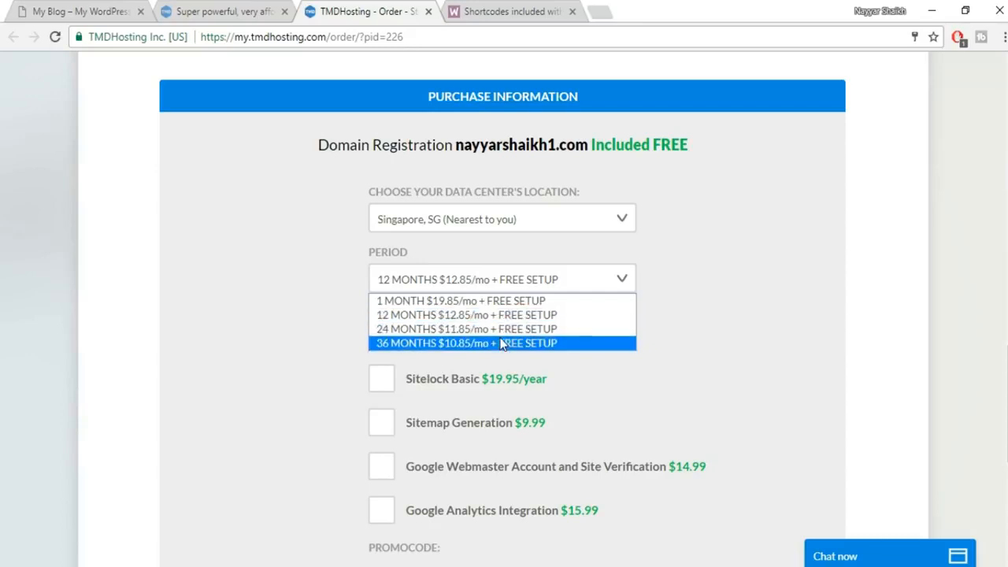
click(532, 332)
click(529, 279)
click(486, 320)
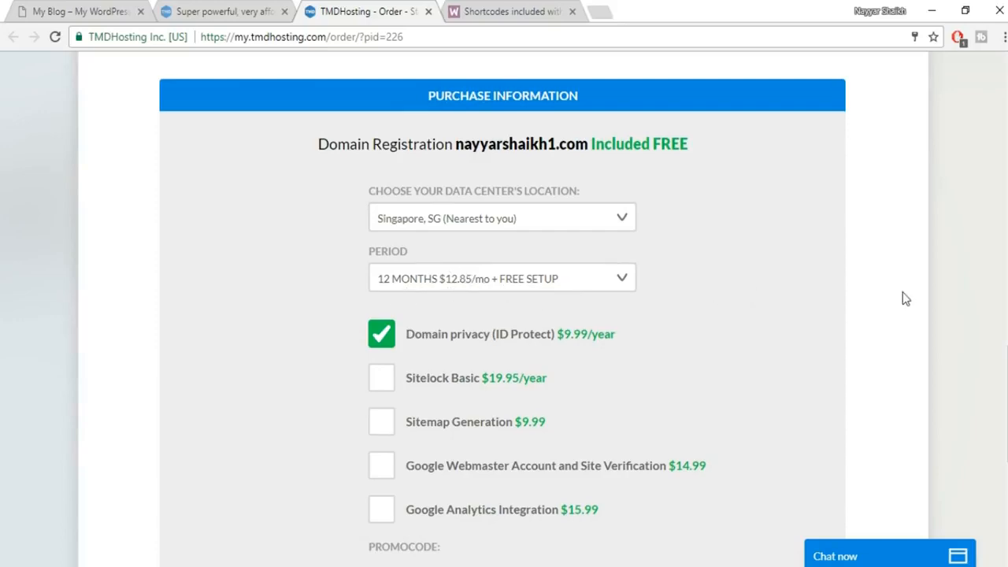
Turn off Domain privacy, lowering the order total from $164.19 to $154.20.
scroll(902, 297, down, 2)
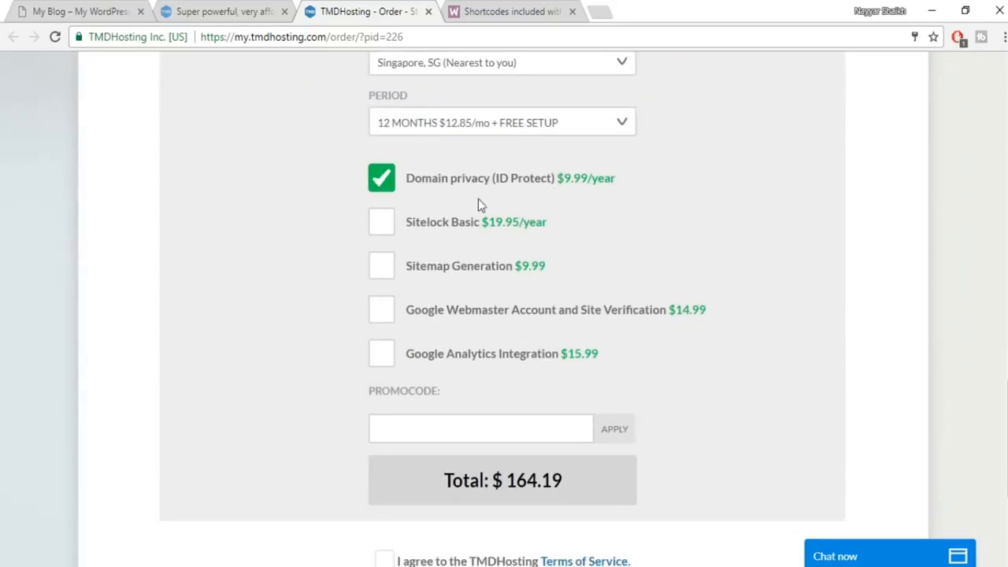
click(386, 189)
click(606, 290)
scroll(810, 271, down, 1)
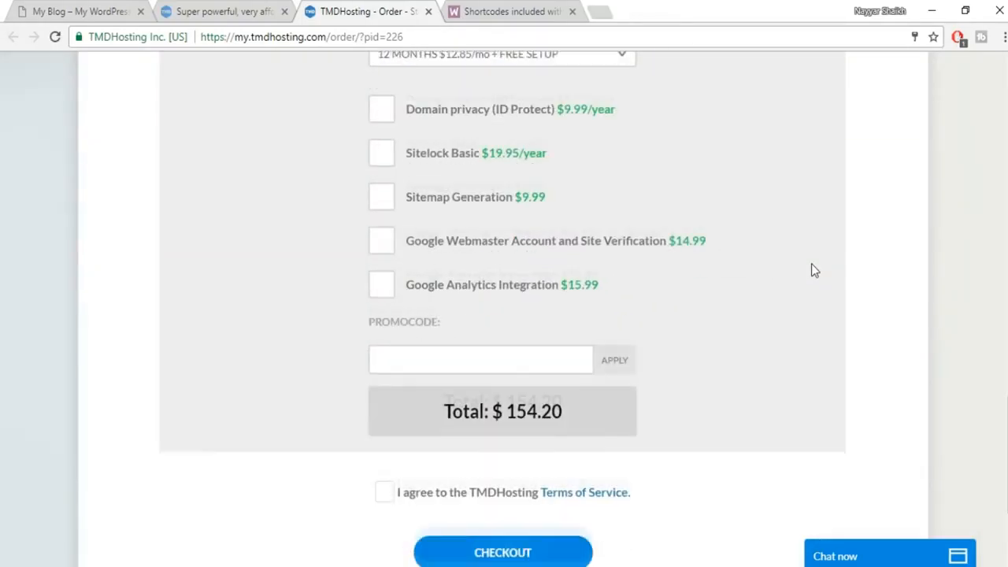
click(456, 351)
scroll(663, 351, down, 2)
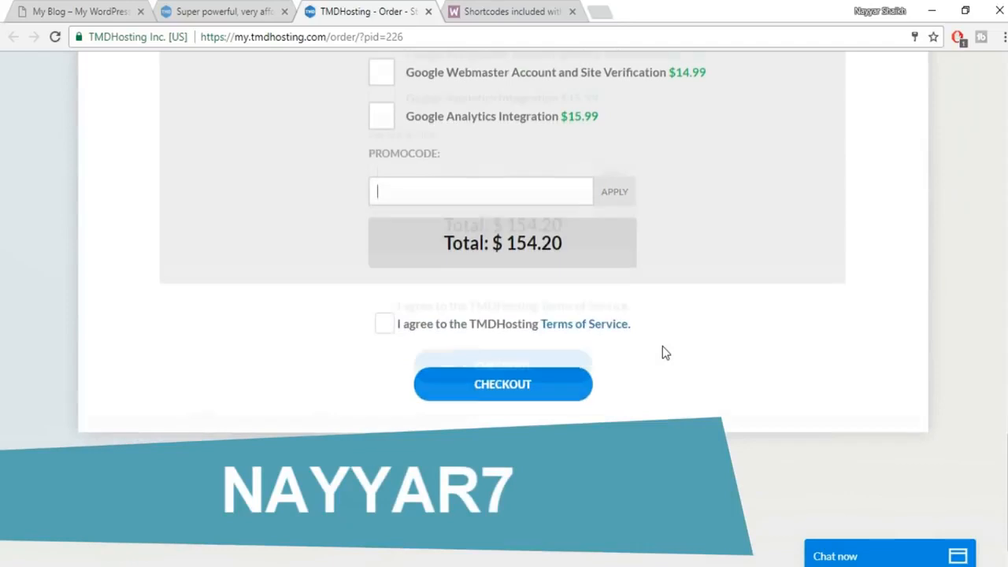
Apply the 7% promo code, reducing the order total to $143.41.
text(NAYYAR7)
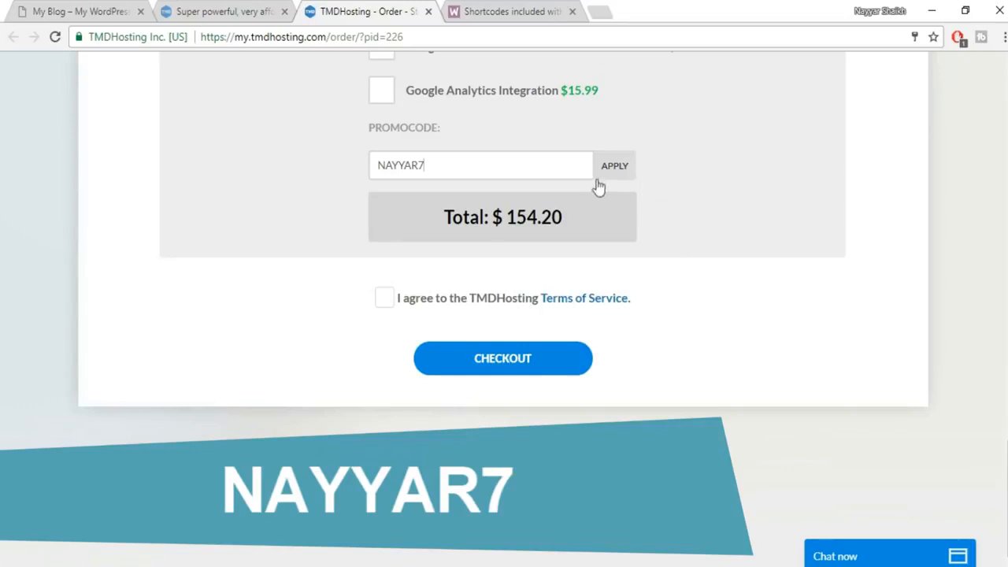
click(622, 173)
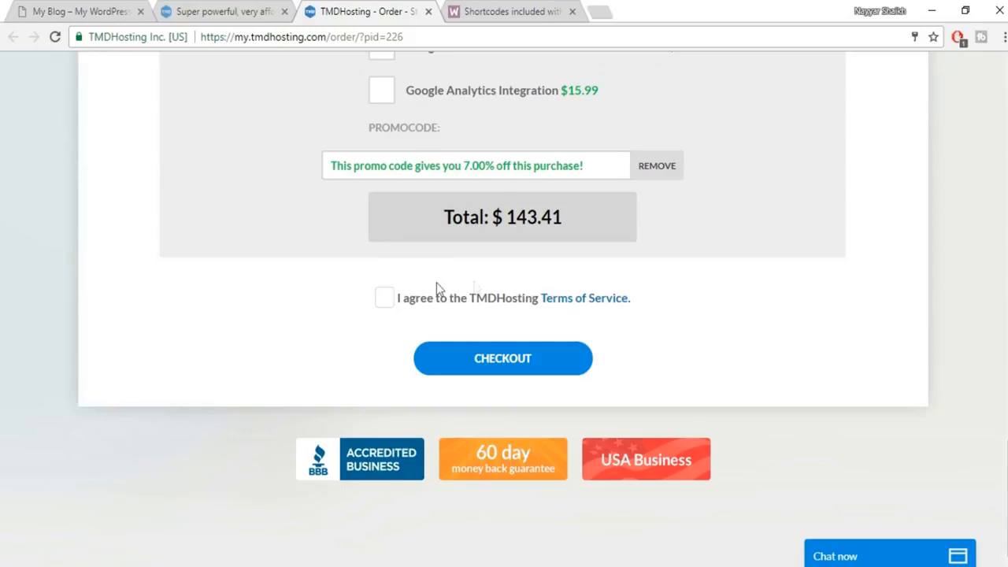
scroll(439, 288, up, 2)
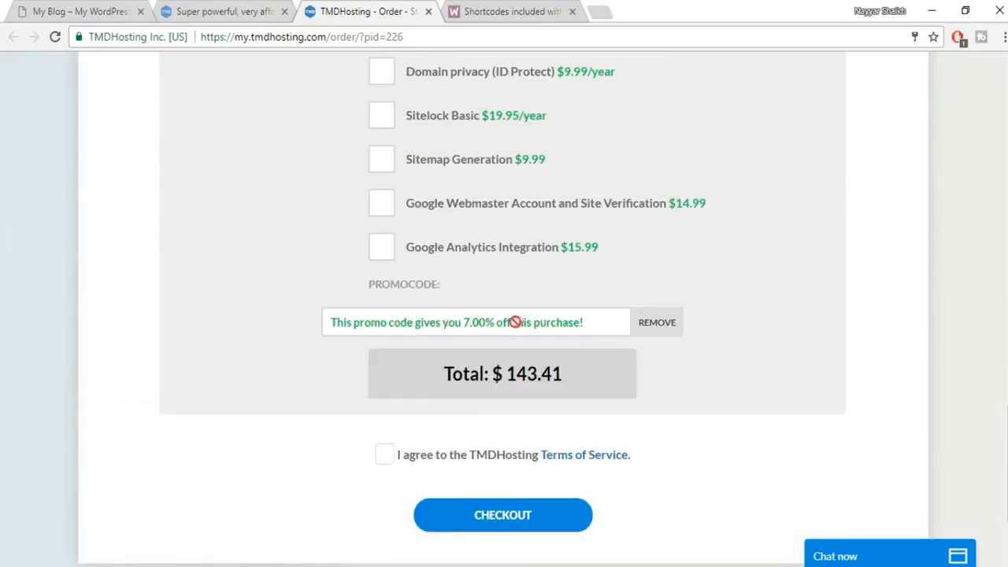
scroll(811, 298, down, 1)
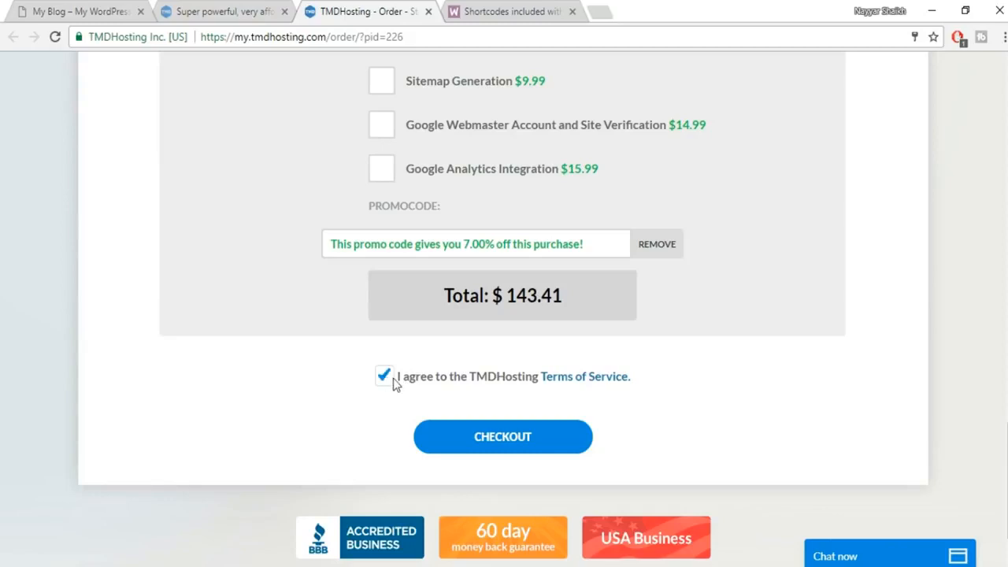
scroll(393, 385, down, 1)
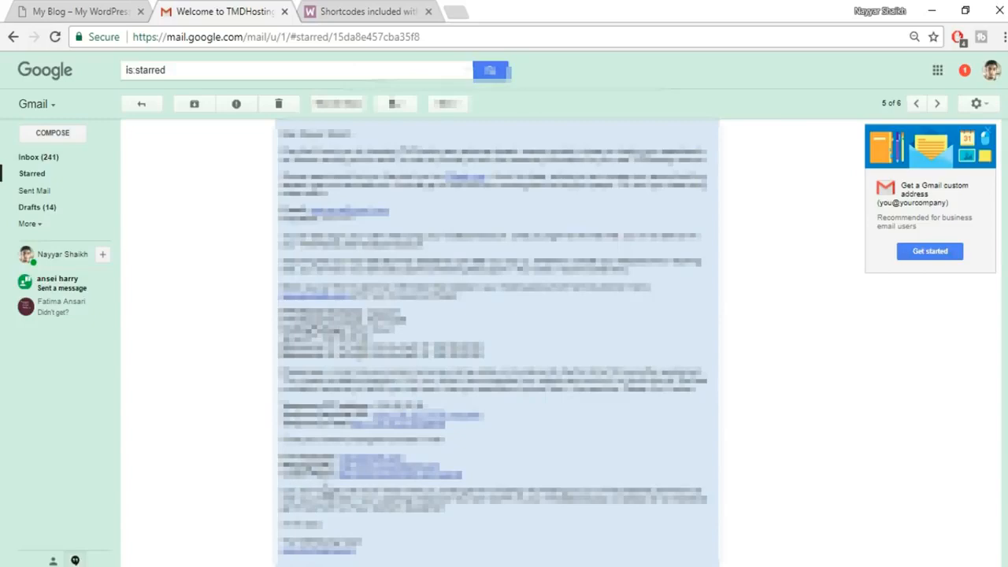
Open the welcome email's cPanel link in a new tab and switch to it.
right_click(411, 476)
click(504, 330)
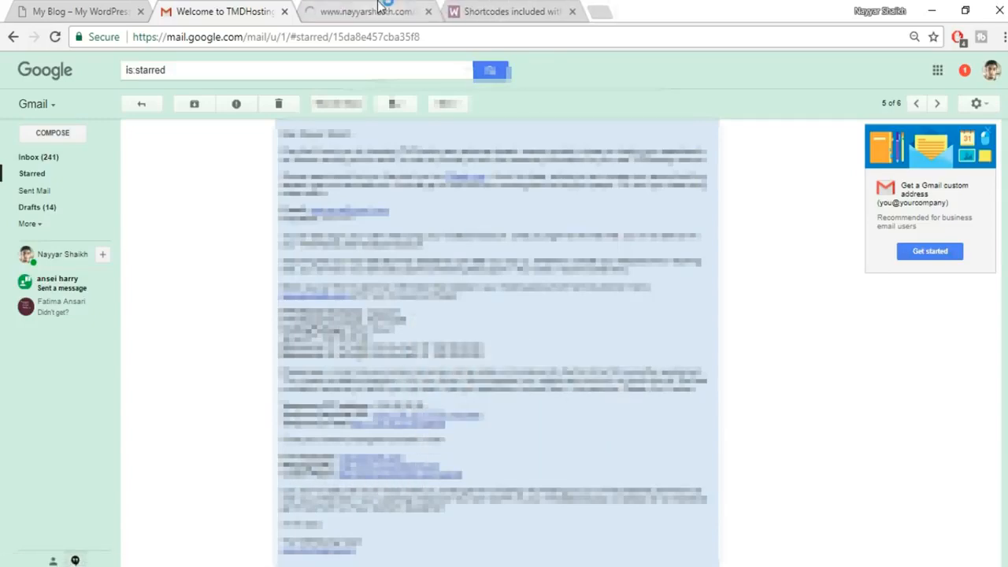
click(382, 11)
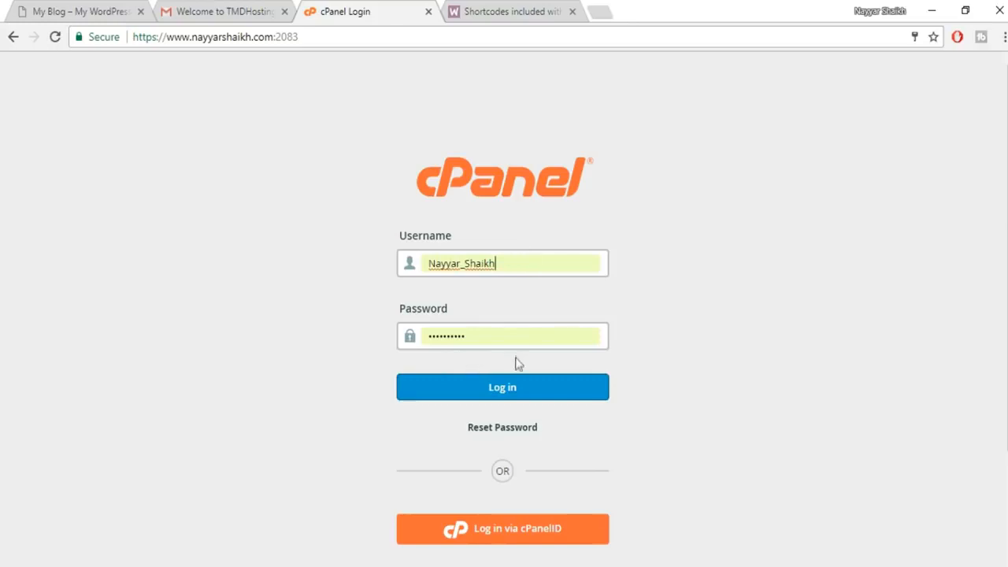
Log in to cPanel, open Softaculous Apps Installer, and start the WordPress install.
click(455, 399)
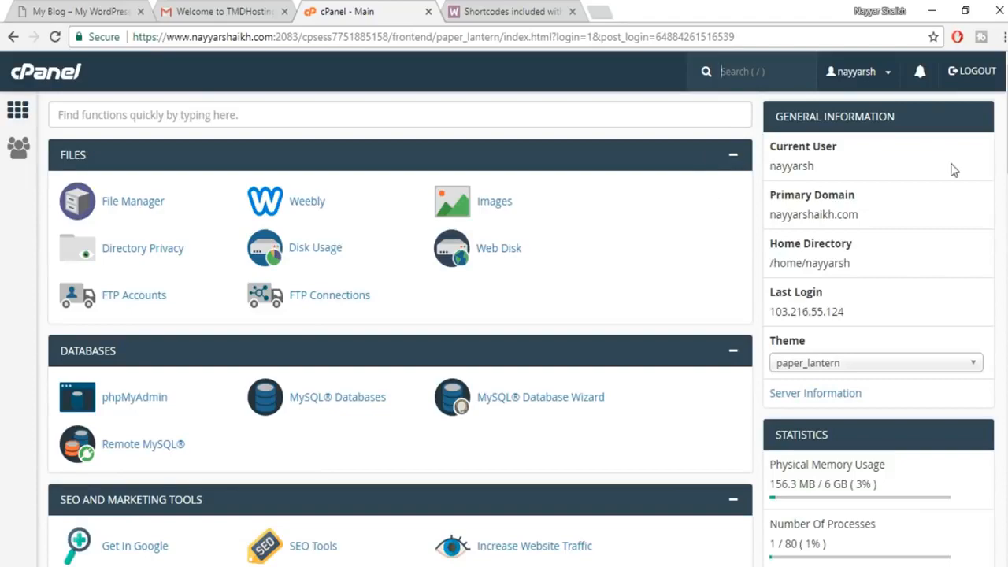
scroll(520, 329, down, 20)
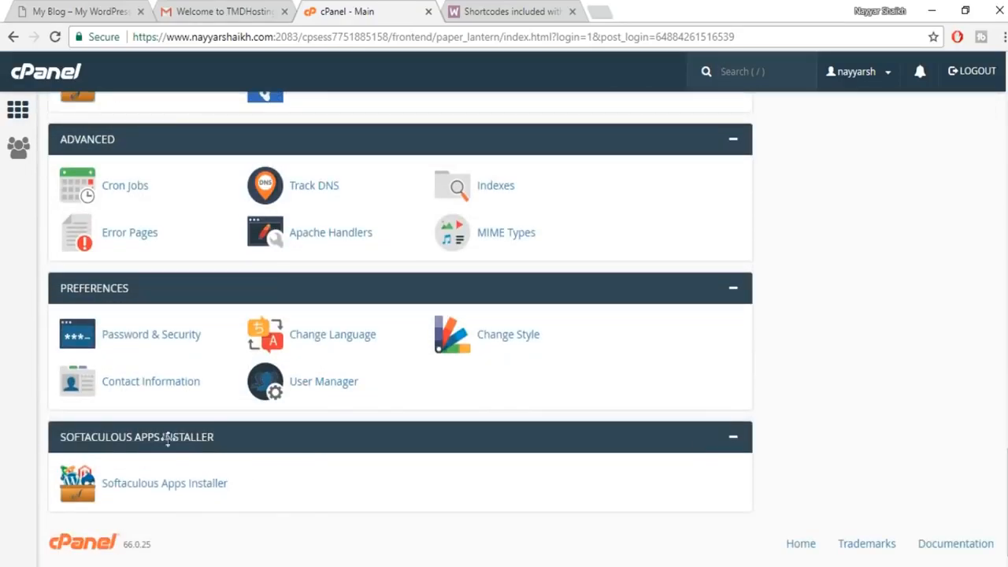
click(171, 488)
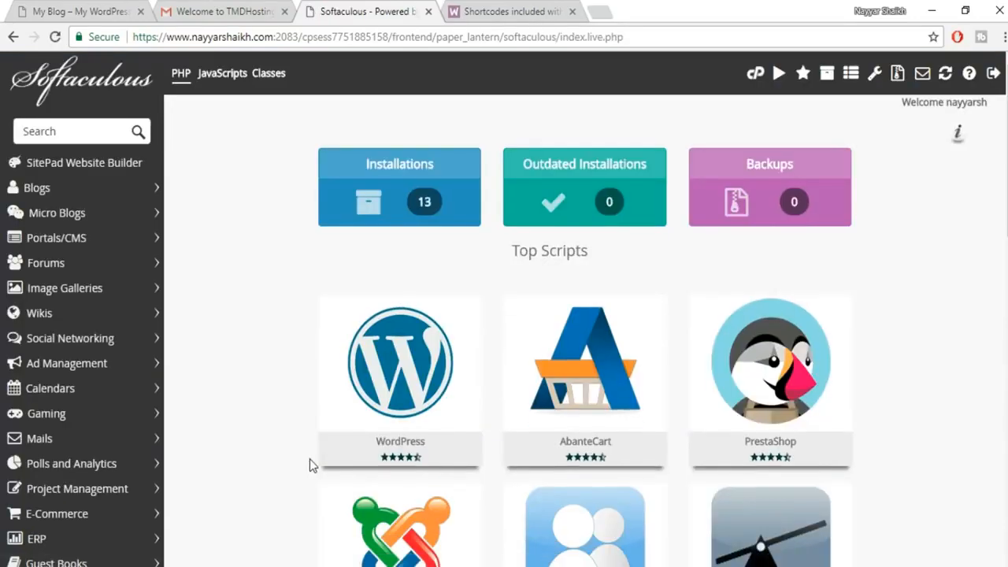
mouse_move(383, 321)
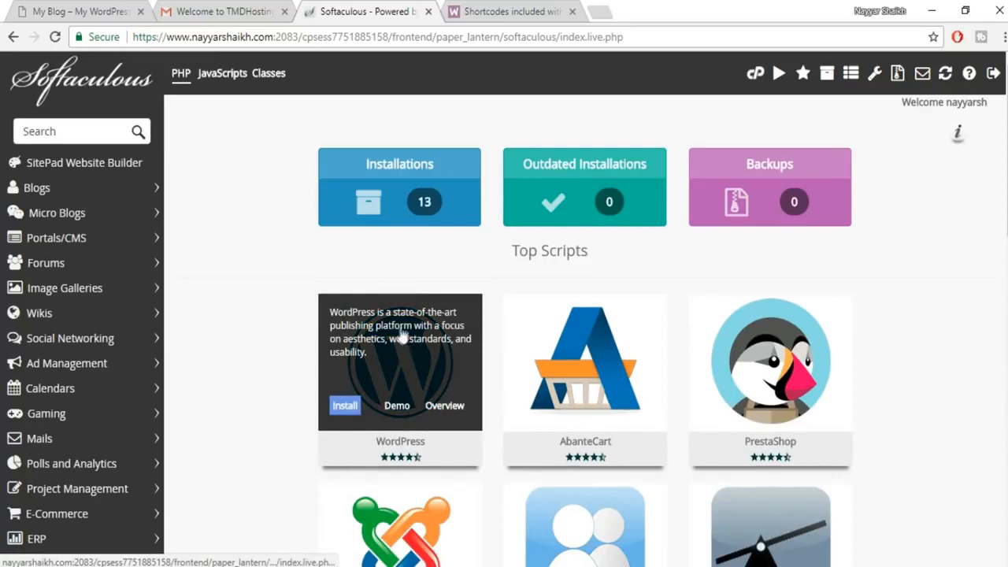
click(345, 408)
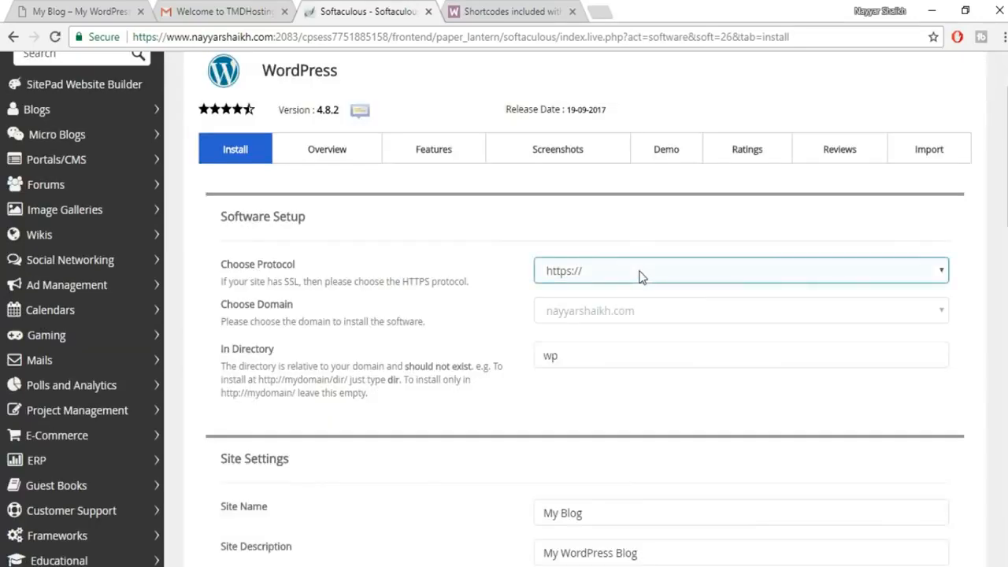
click(640, 275)
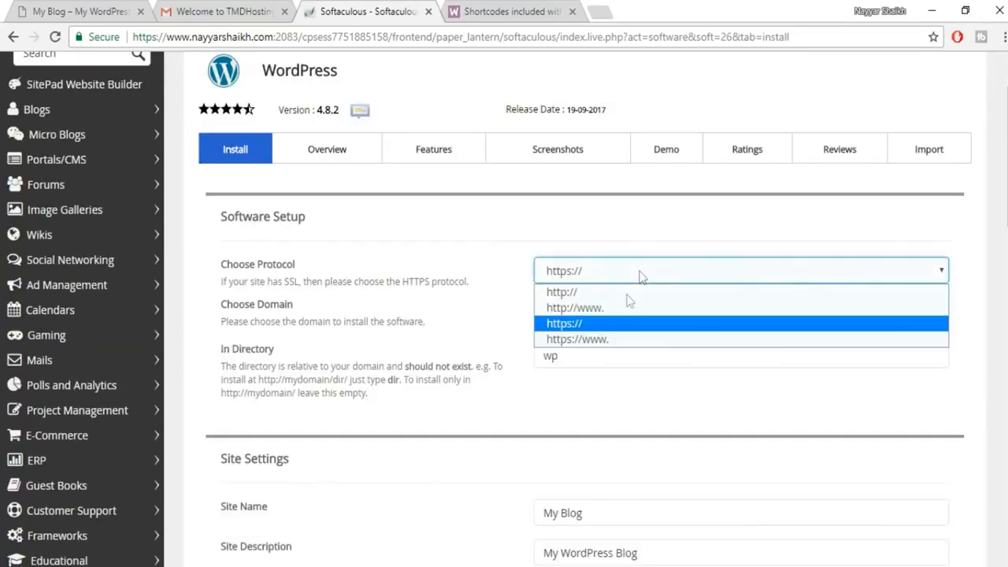
click(583, 339)
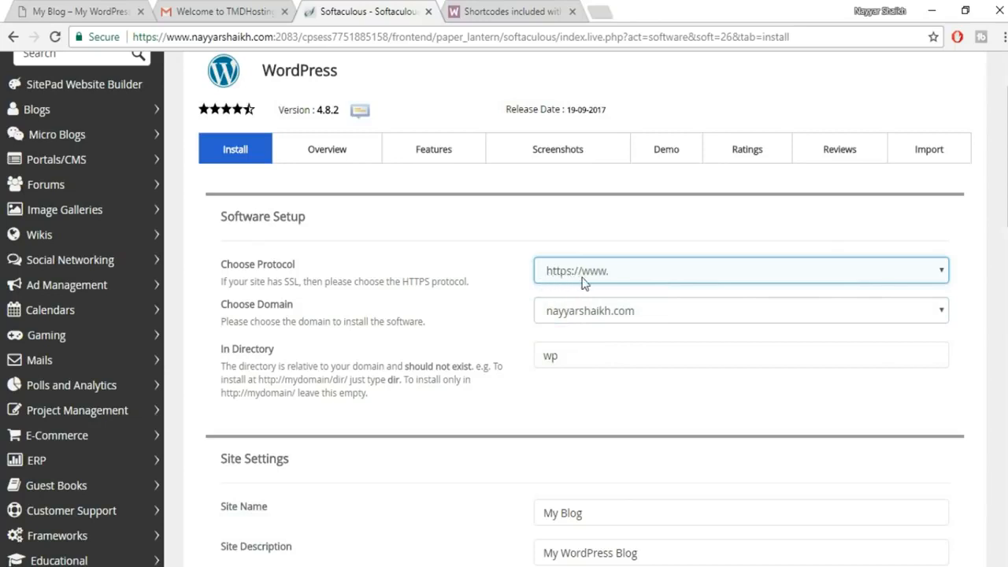
click(659, 315)
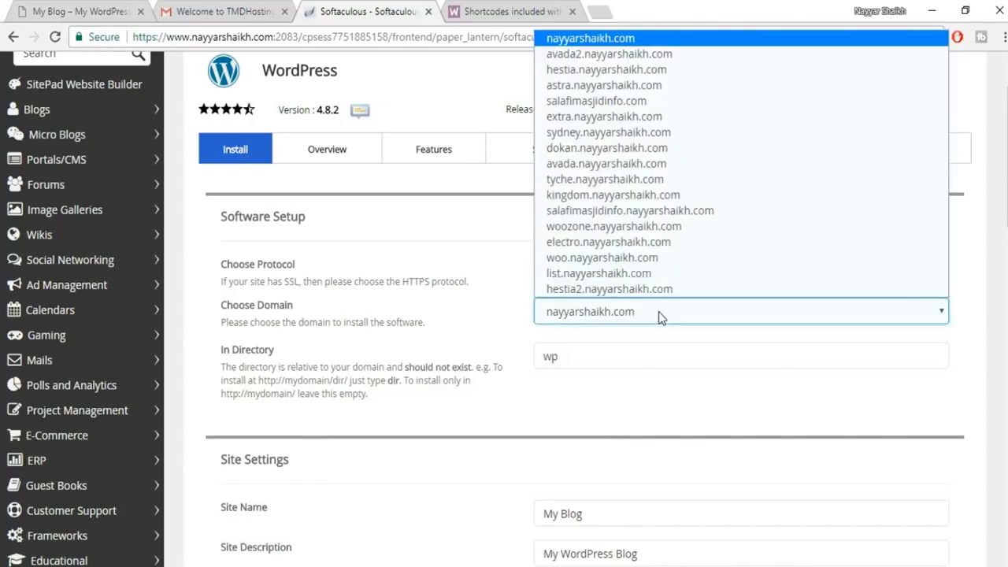
click(638, 181)
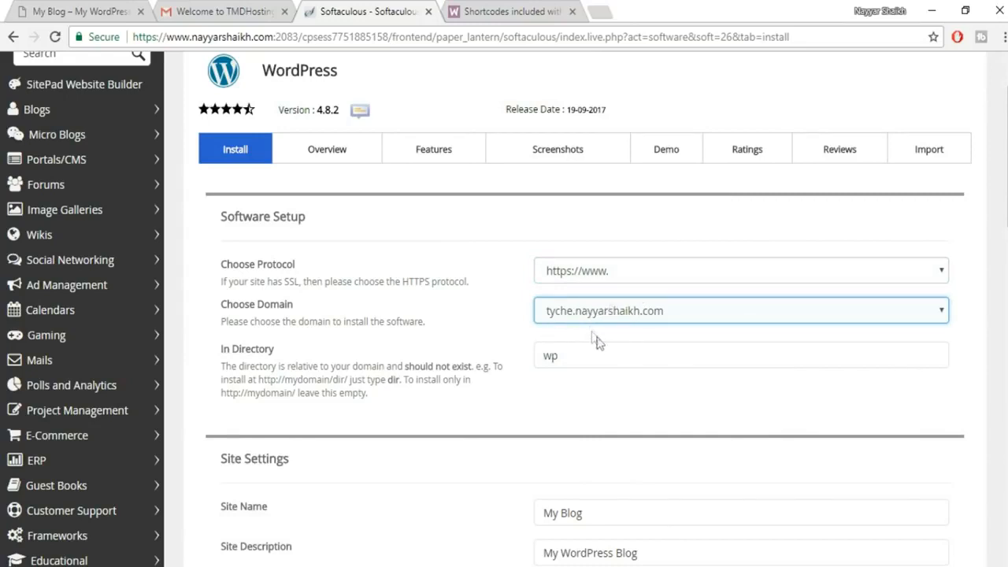
key(Tab)
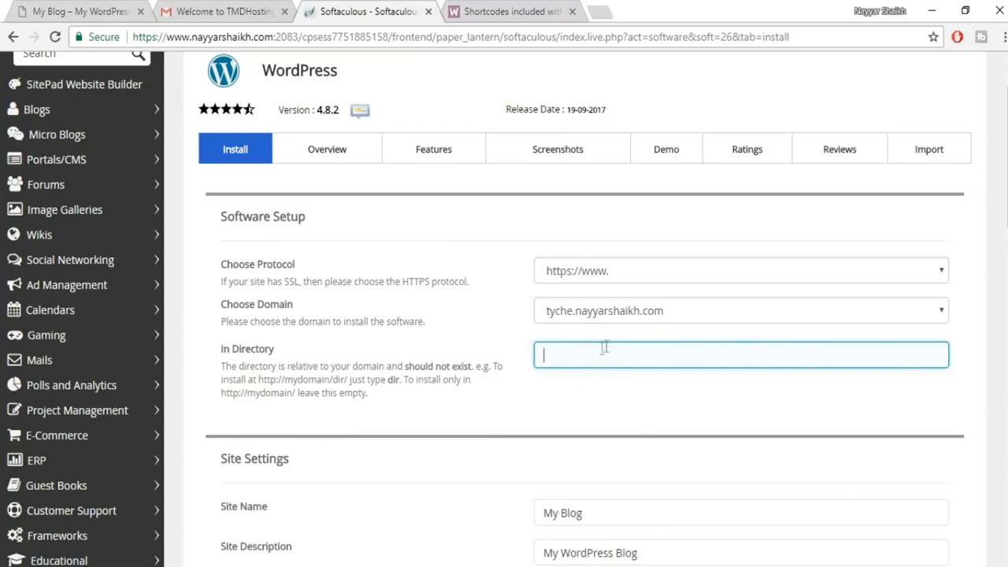
click(589, 382)
click(576, 359)
Review the site name and site description fields in the install settings.
scroll(590, 399, down, 3)
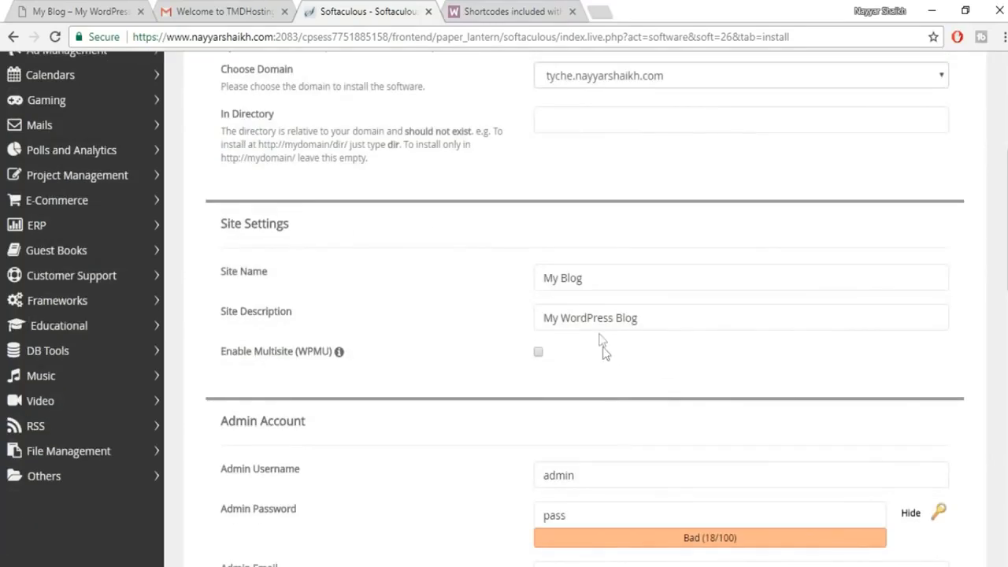
click(579, 271)
click(719, 319)
scroll(720, 319, down, 1)
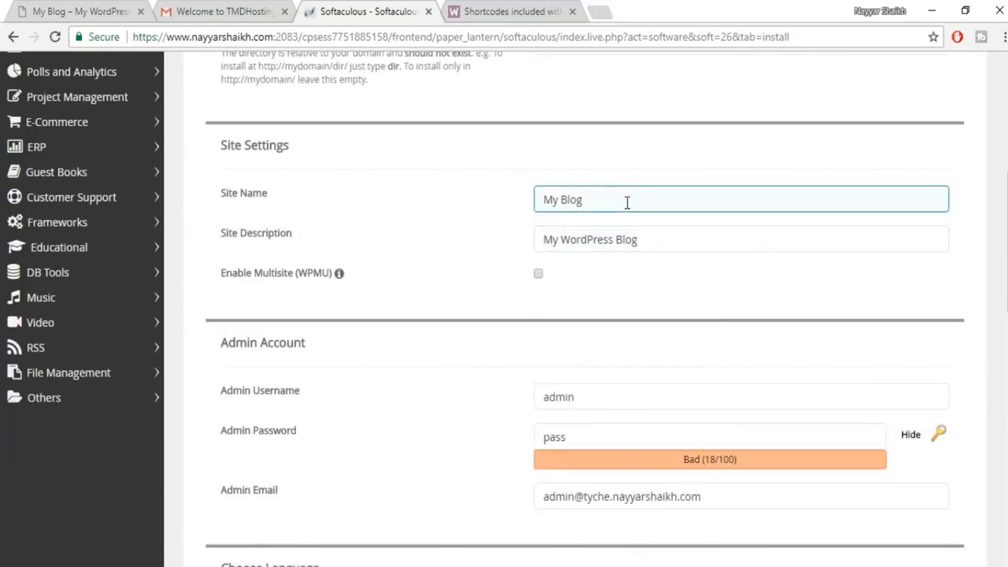
scroll(652, 263, down, 1)
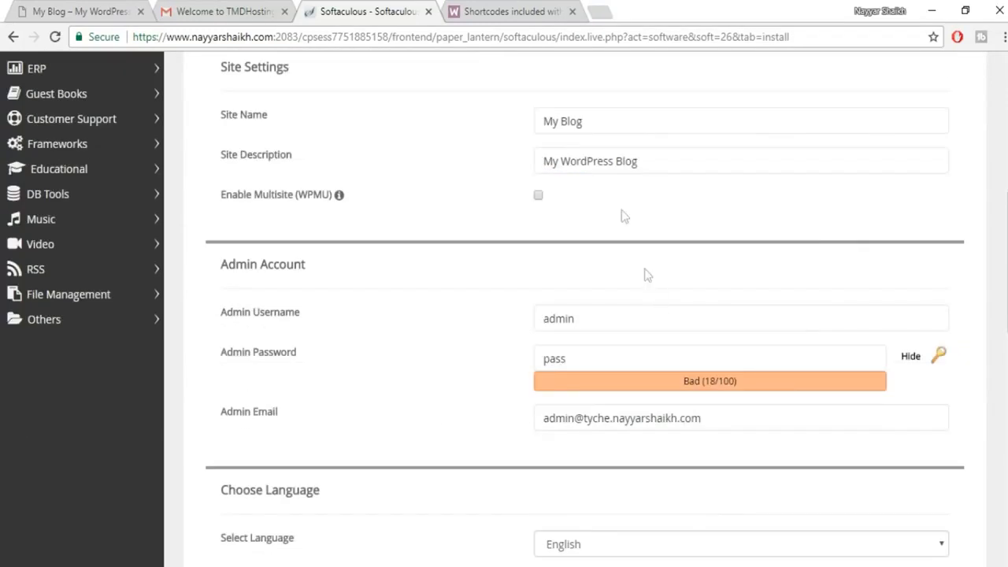
click(621, 121)
click(677, 160)
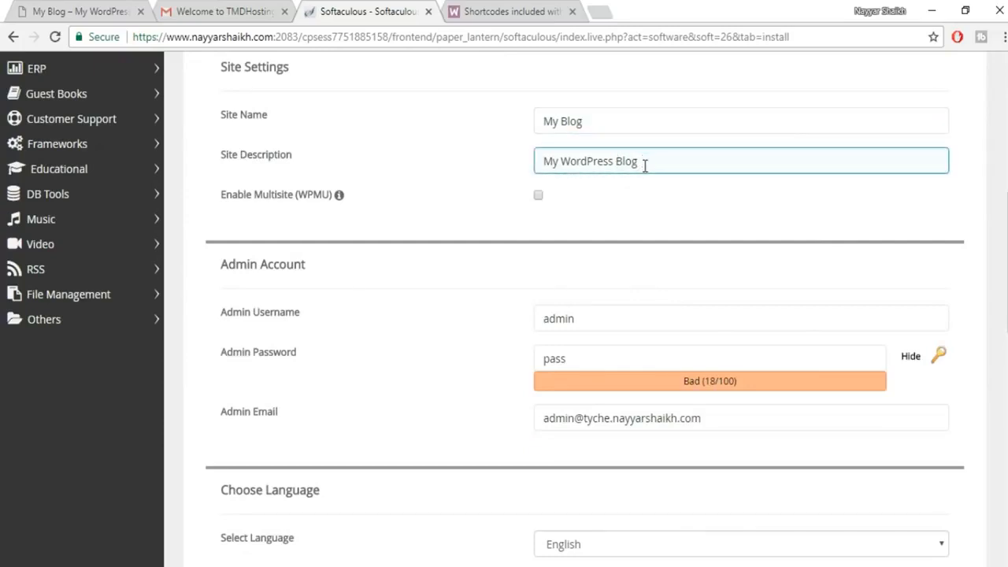
Replace the default 'admin' username with the owner's saved username.
click(653, 315)
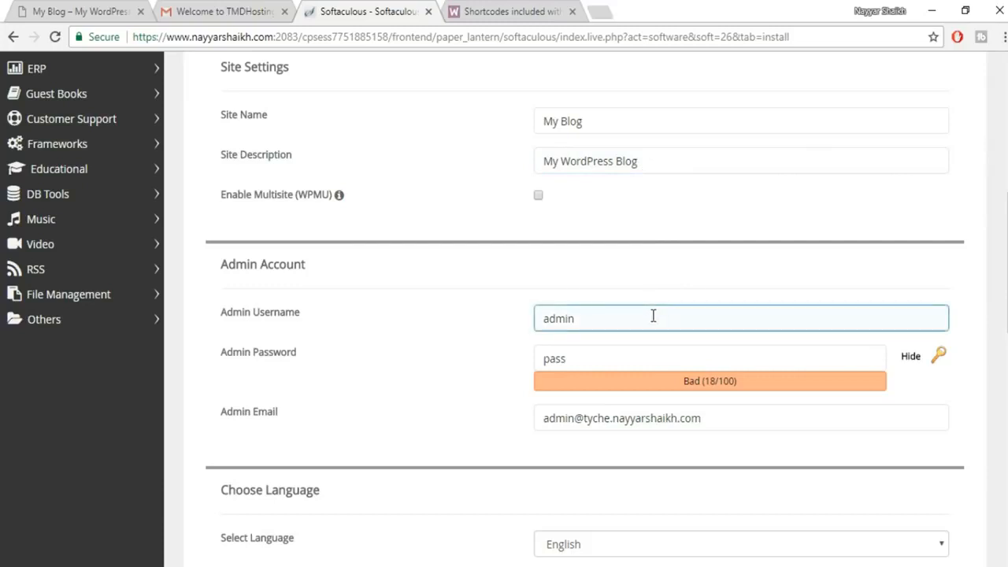
double_click(629, 307)
scroll(731, 301, down, 1)
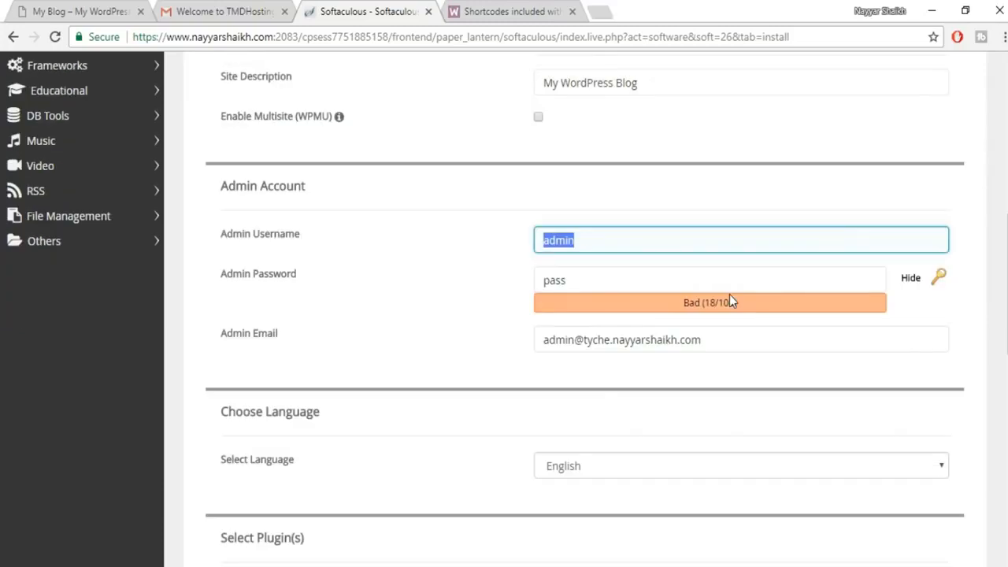
key(BackSpace)
key(Down)
key(Down)
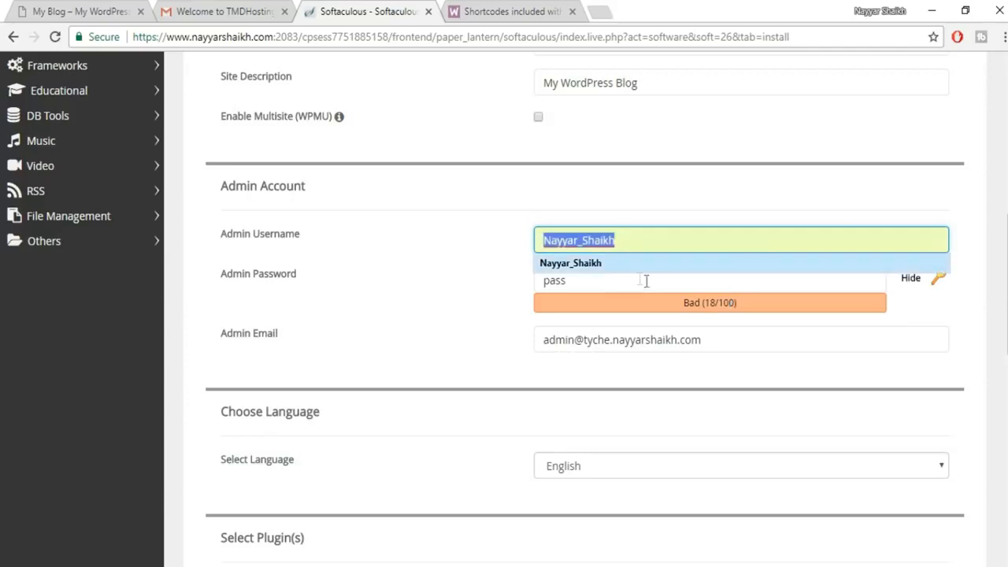
key(Tab)
click(613, 241)
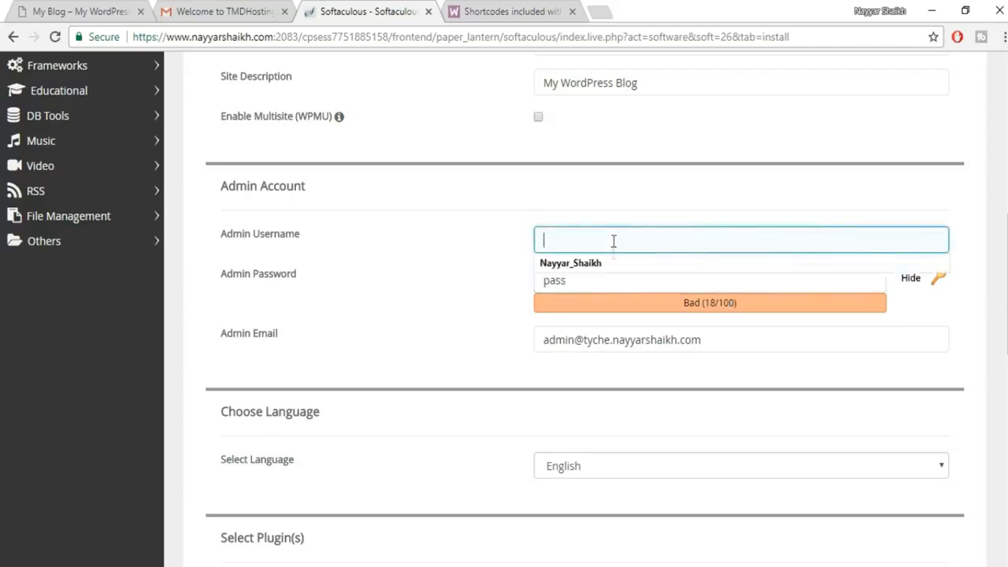
click(612, 264)
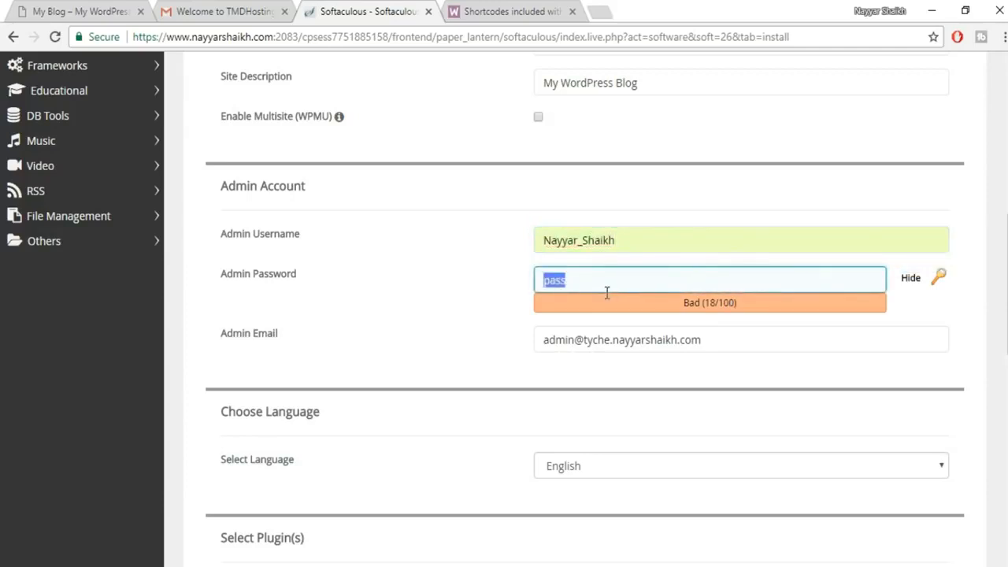
Clear the default password, mask it, and replace the admin e-mail with the owner's address.
key(BackSpace)
click(913, 285)
drag(692, 339, 482, 344)
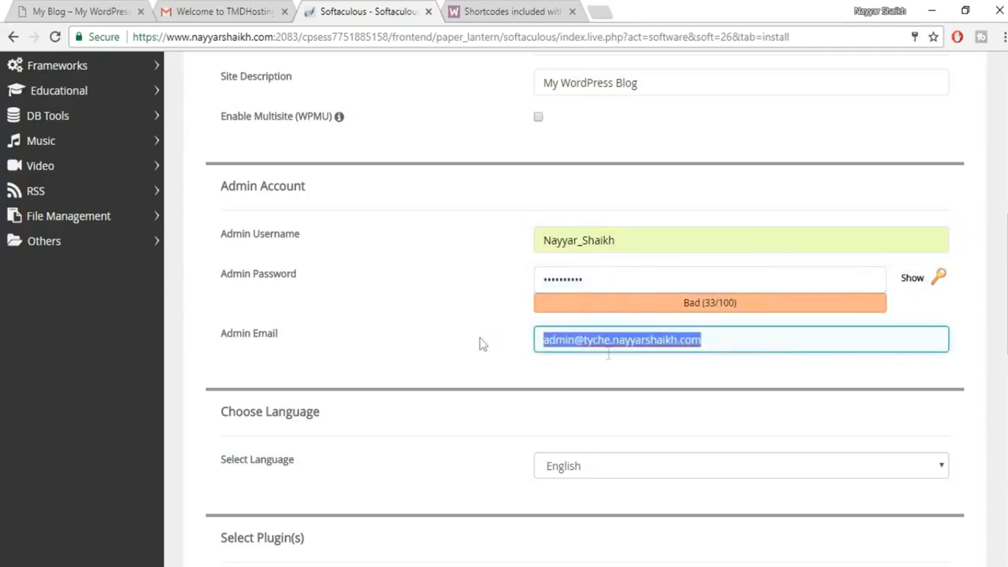
key(BackSpace)
text(re)
click(752, 366)
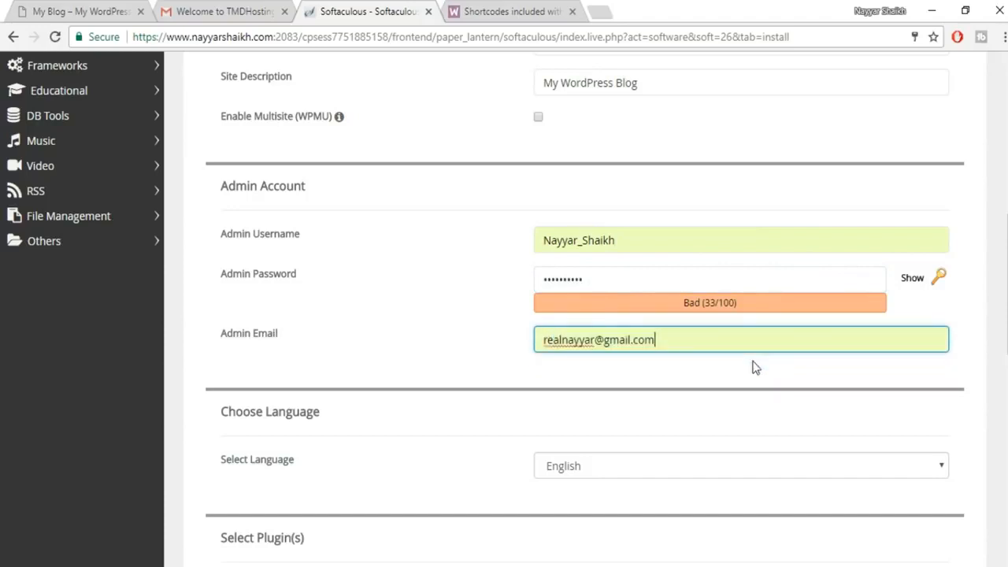
scroll(801, 355, down, 10)
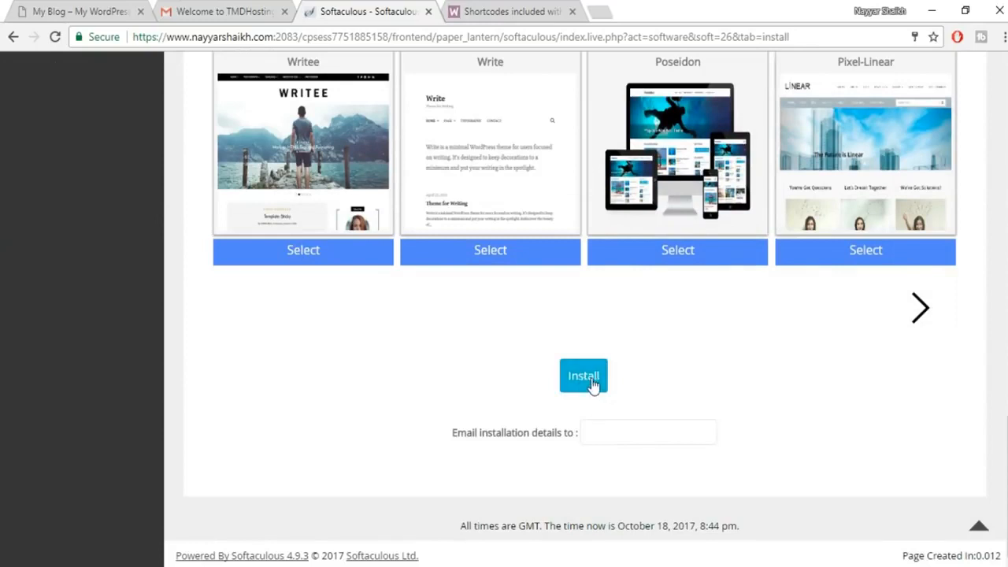
Run the WordPress install on tyche.nayyarshaikh.com and wait for the success page.
click(592, 385)
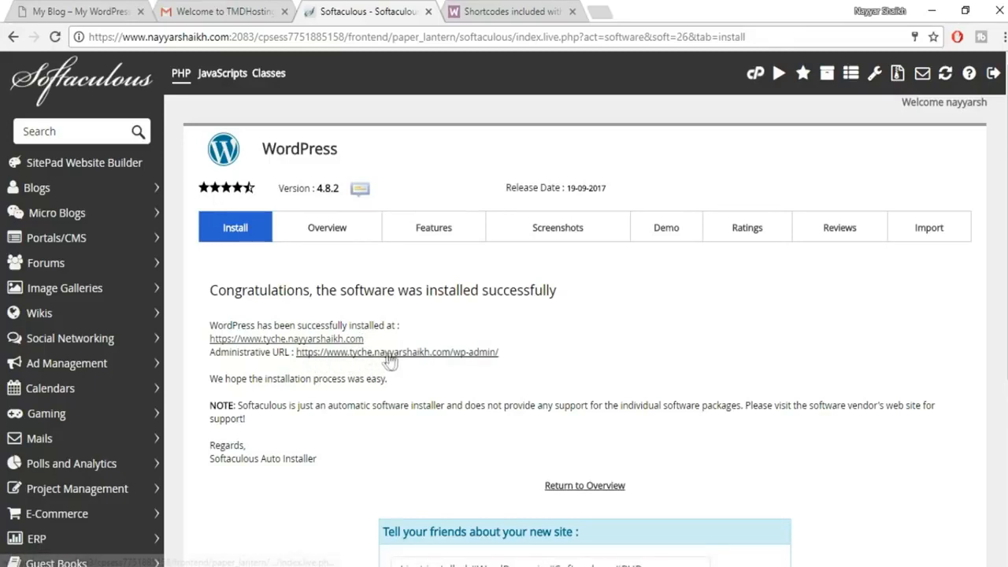
Open the new site's admin dashboard, then view the My Blog front page in a new tab.
click(455, 352)
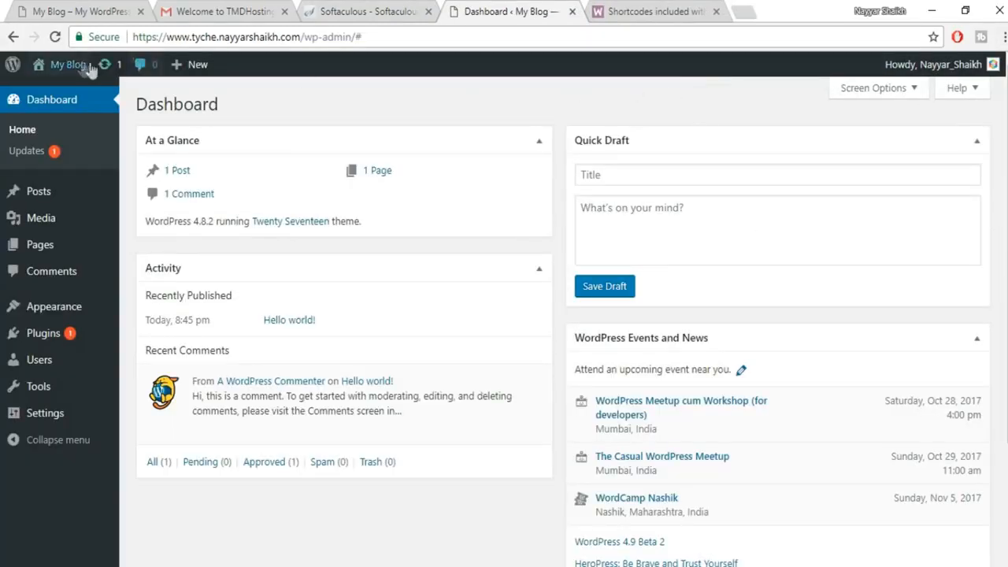
mouse_move(56, 68)
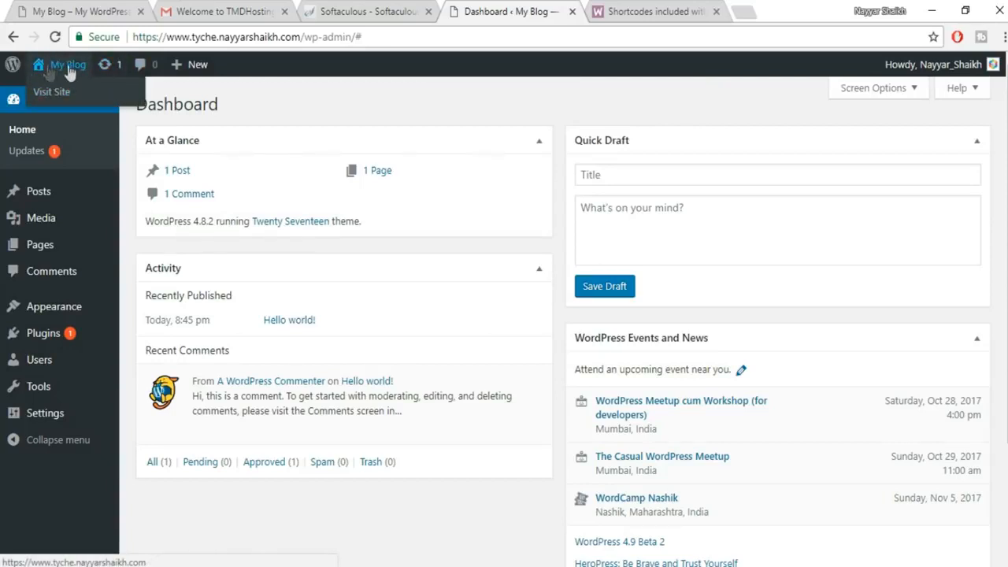
right_click(50, 100)
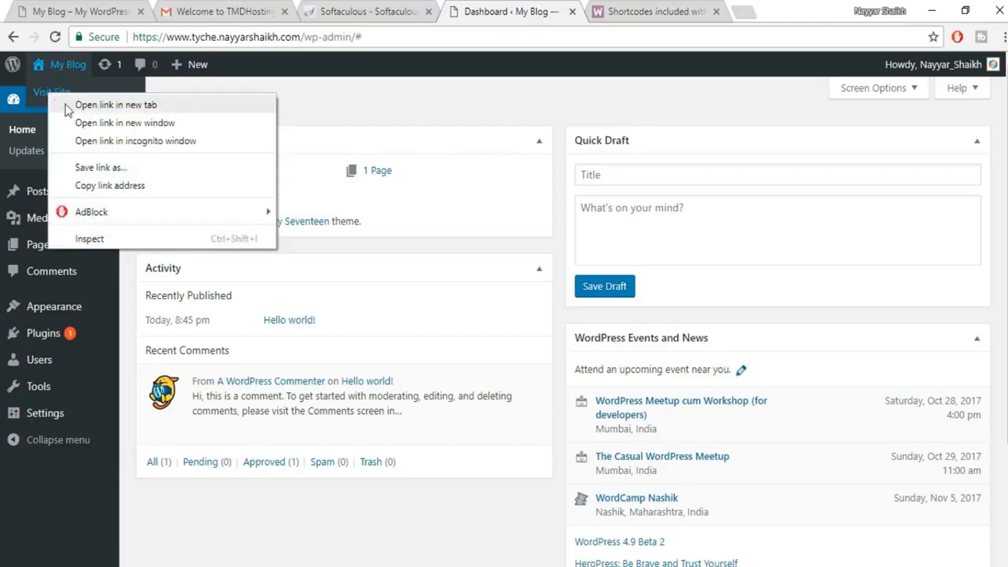
click(70, 103)
click(626, 15)
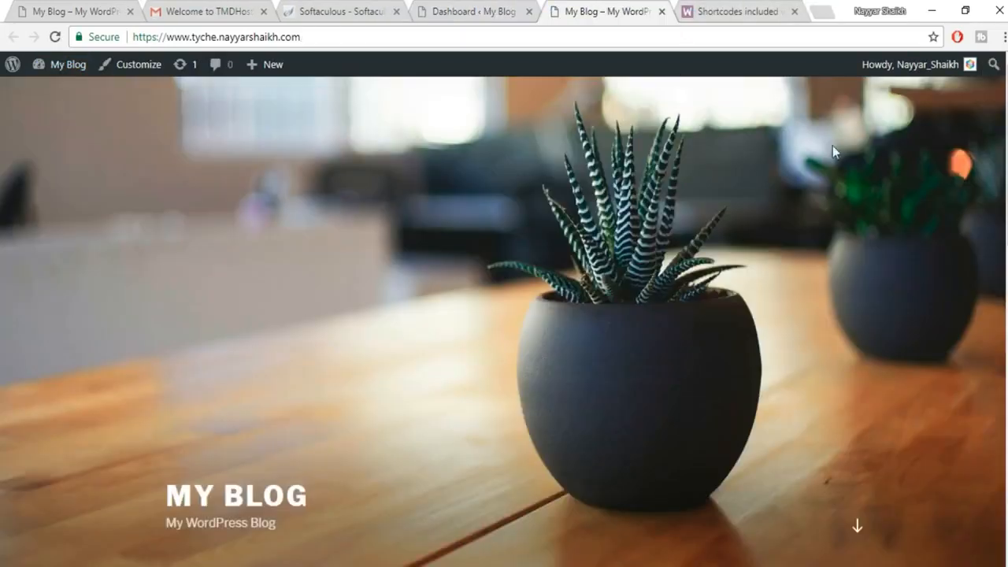
Scroll through the new blog and the woo.nayyarshaikh.com shop tab, then return to the Dashboard tab.
scroll(504, 321, down, 15)
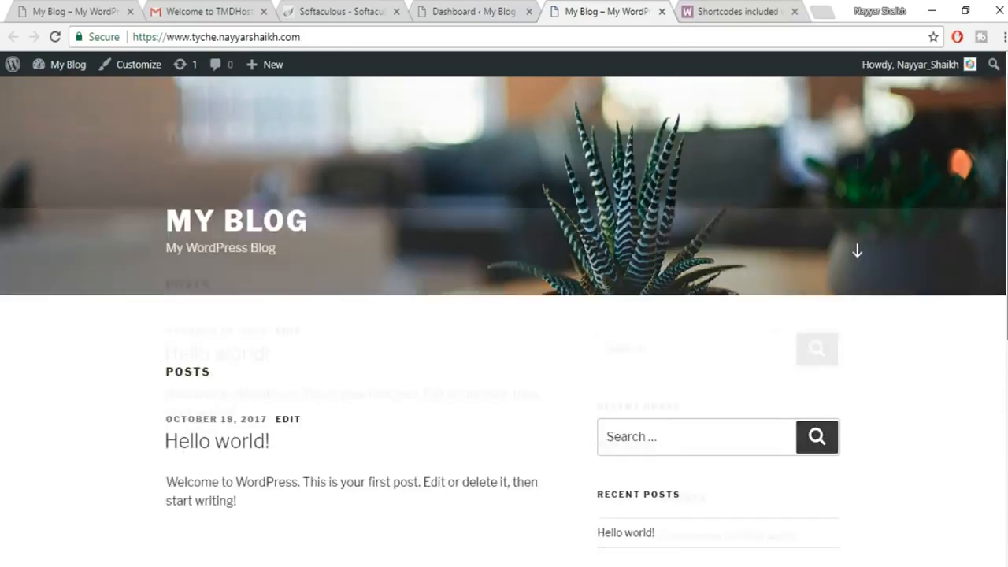
scroll(504, 321, up, 15)
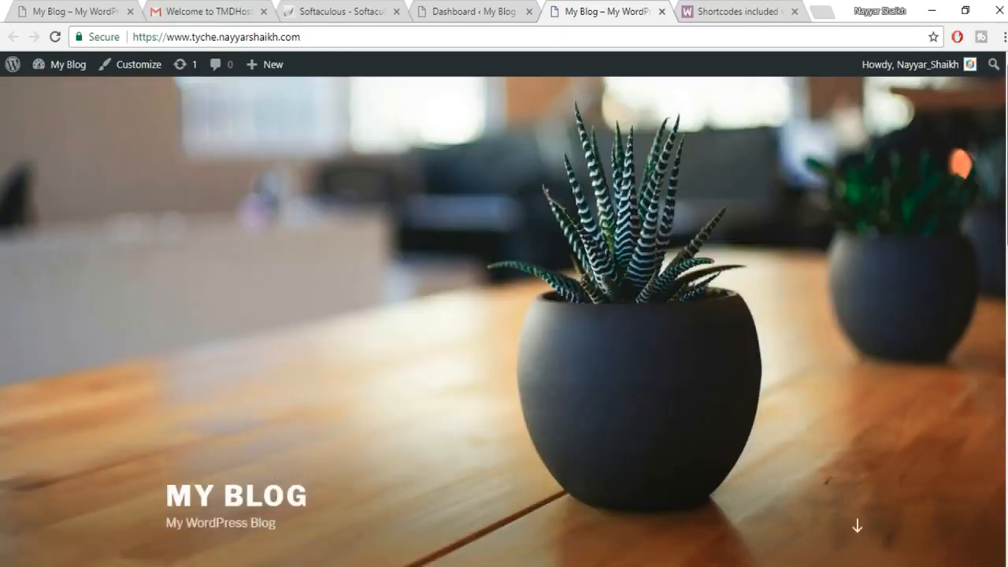
click(87, 7)
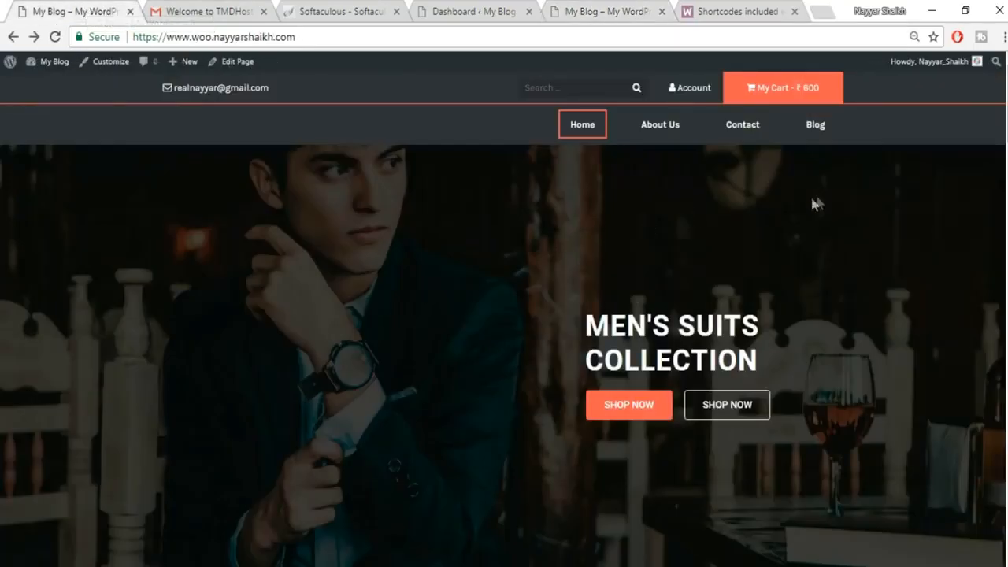
scroll(503, 319, down, 8)
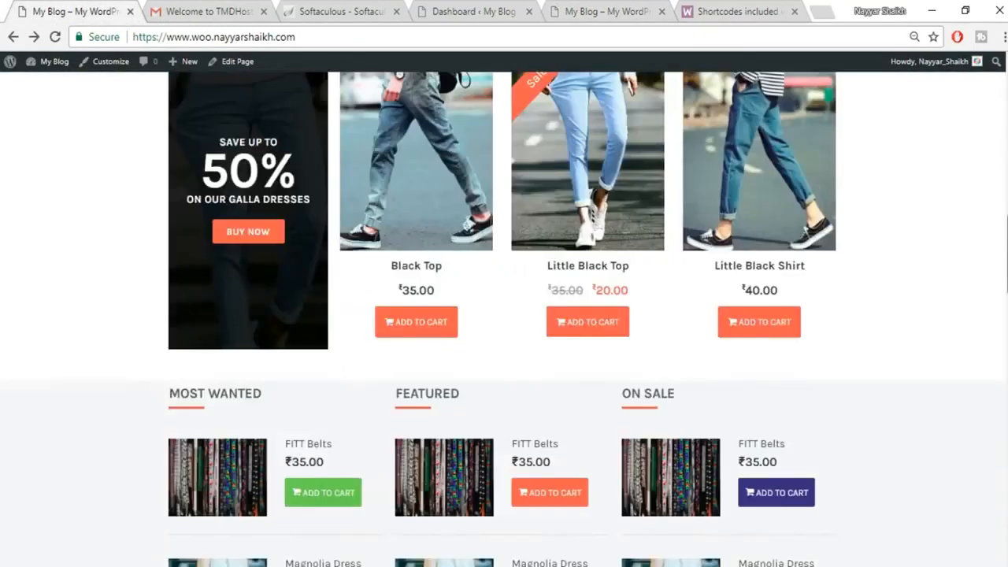
scroll(504, 319, up, 8)
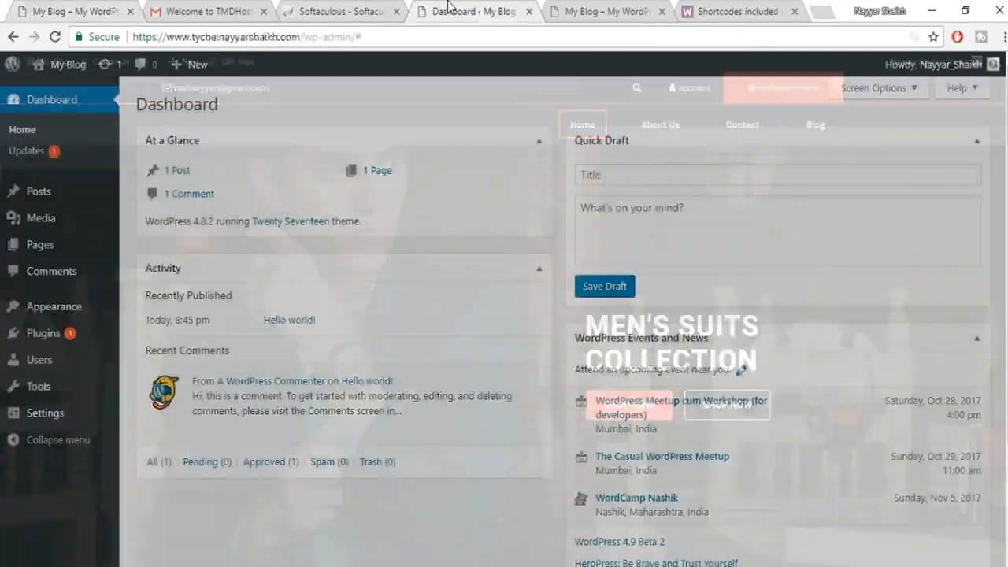
click(432, 17)
Go to Appearance > Themes > Add New and search the theme directory for 'tyche'.
mouse_move(40, 313)
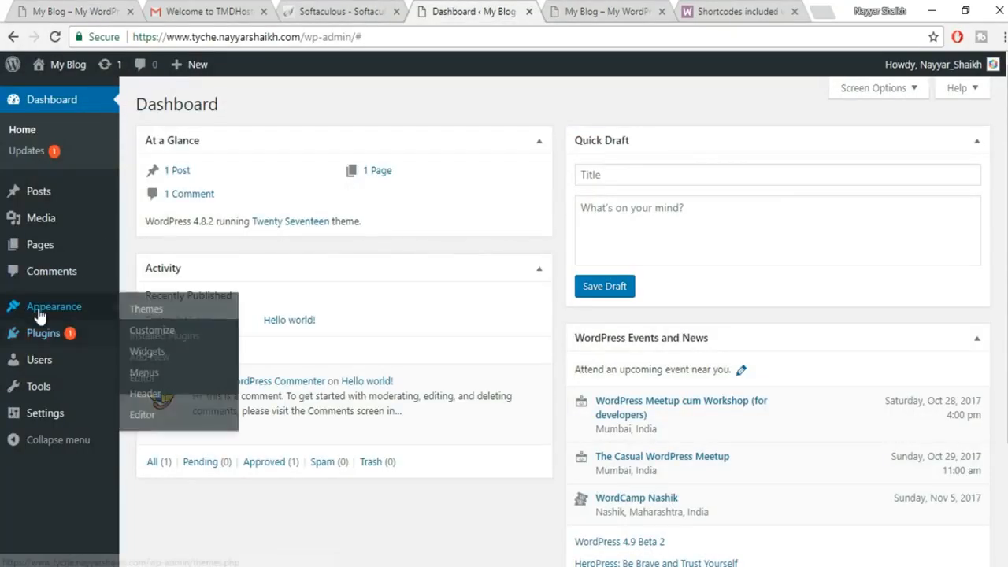
click(179, 313)
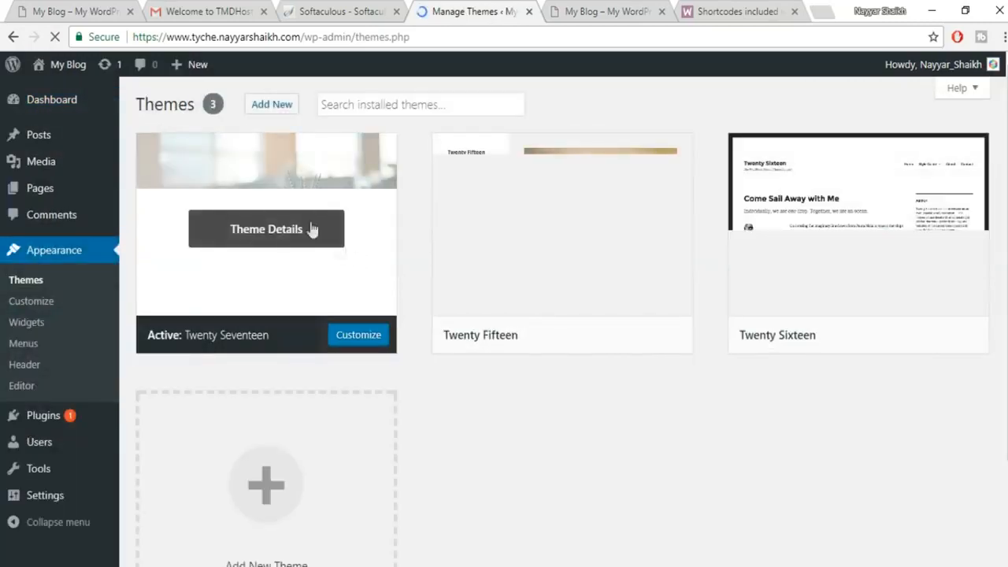
click(272, 104)
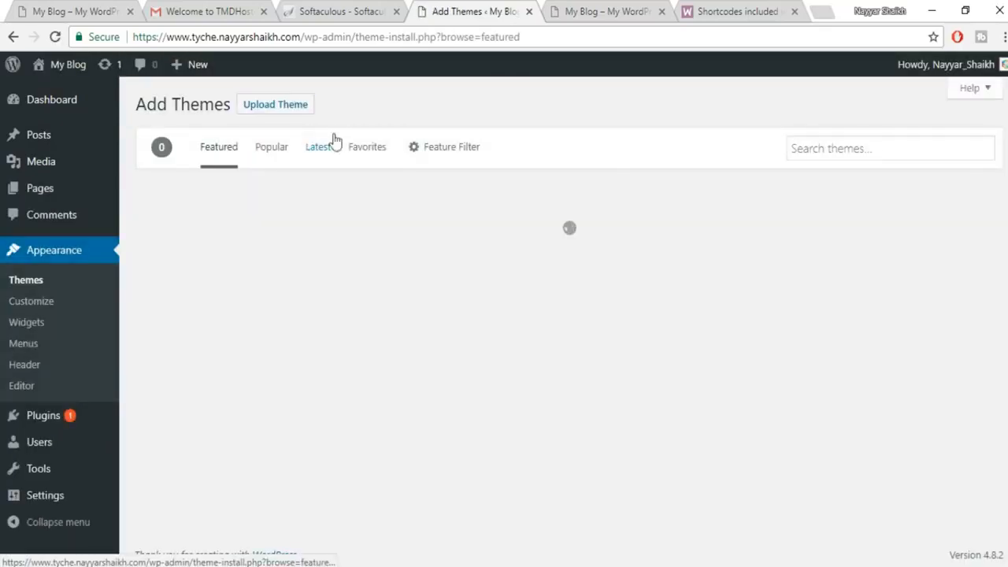
click(866, 152)
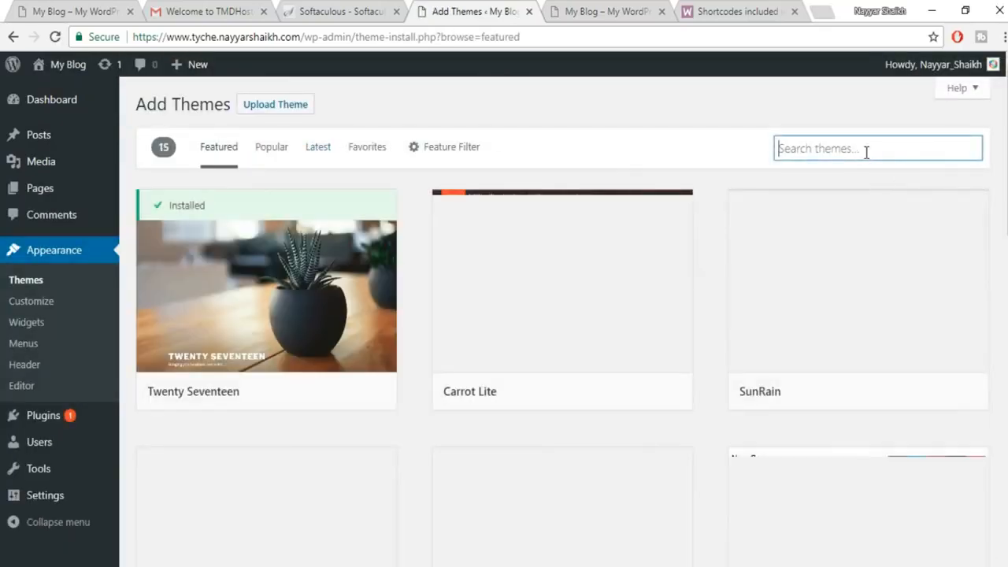
text(tyche)
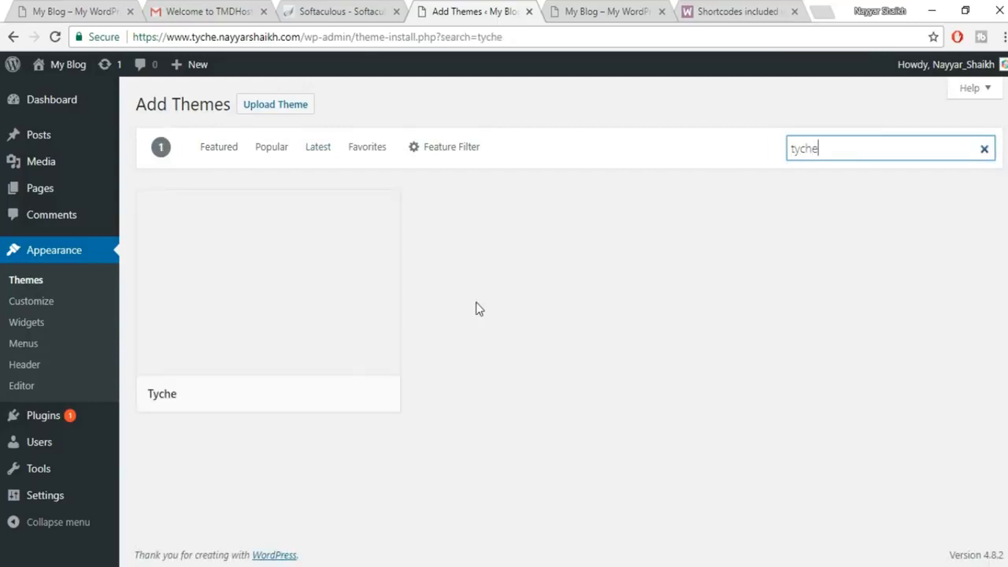
mouse_move(303, 248)
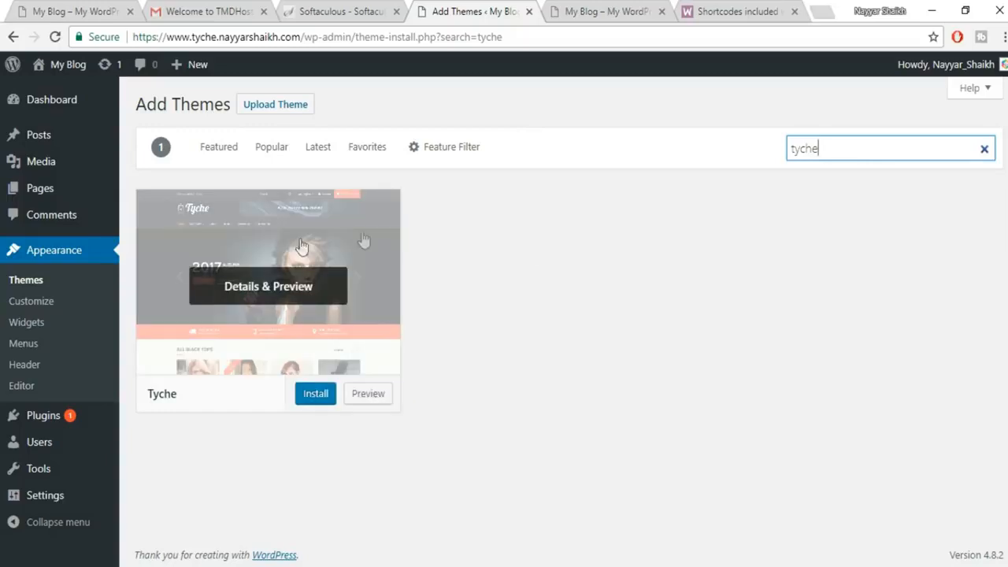
Install and activate the Tyche theme, then dismiss the 'Welcome to Tyche' panel.
click(318, 394)
click(293, 394)
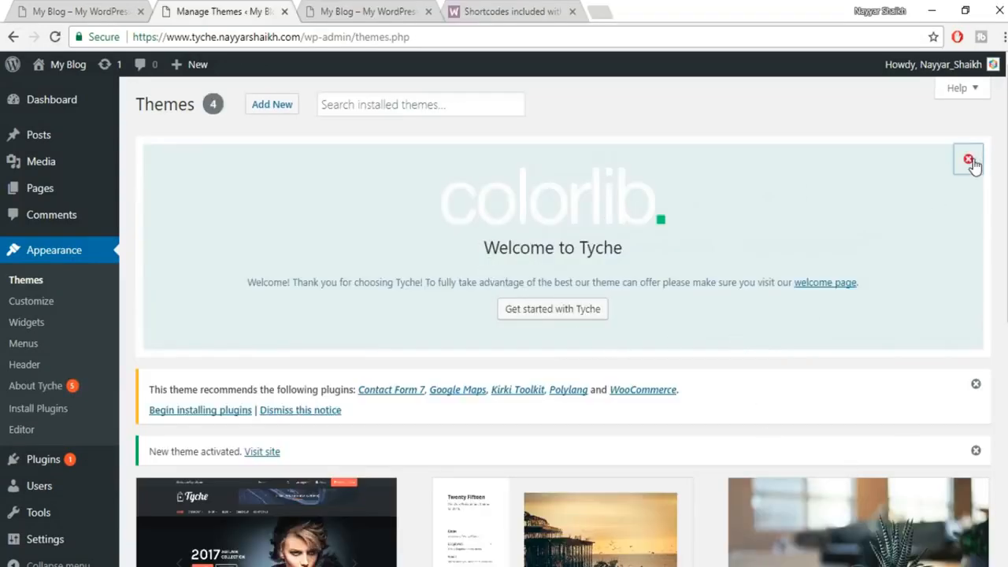
click(969, 161)
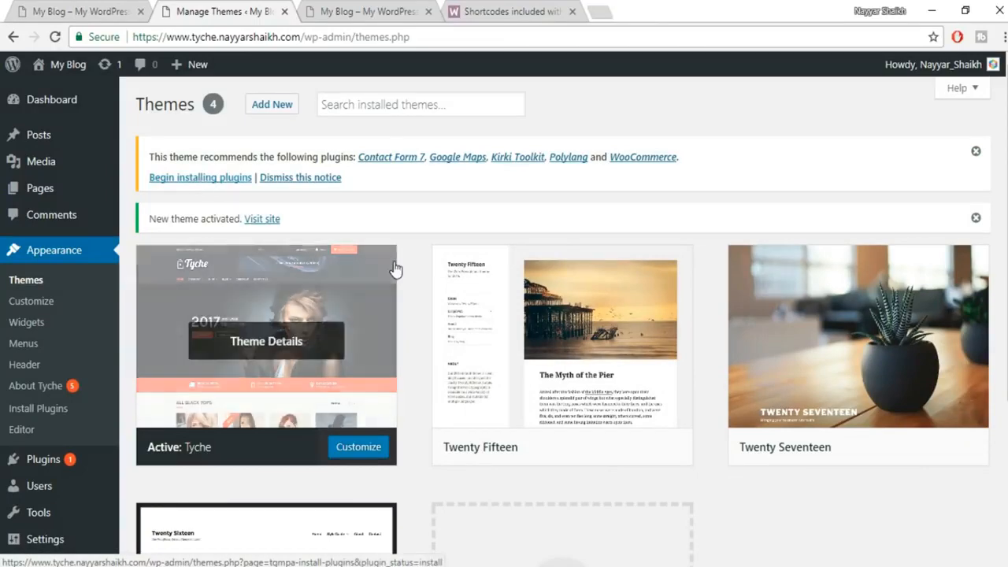
scroll(653, 218, down, 2)
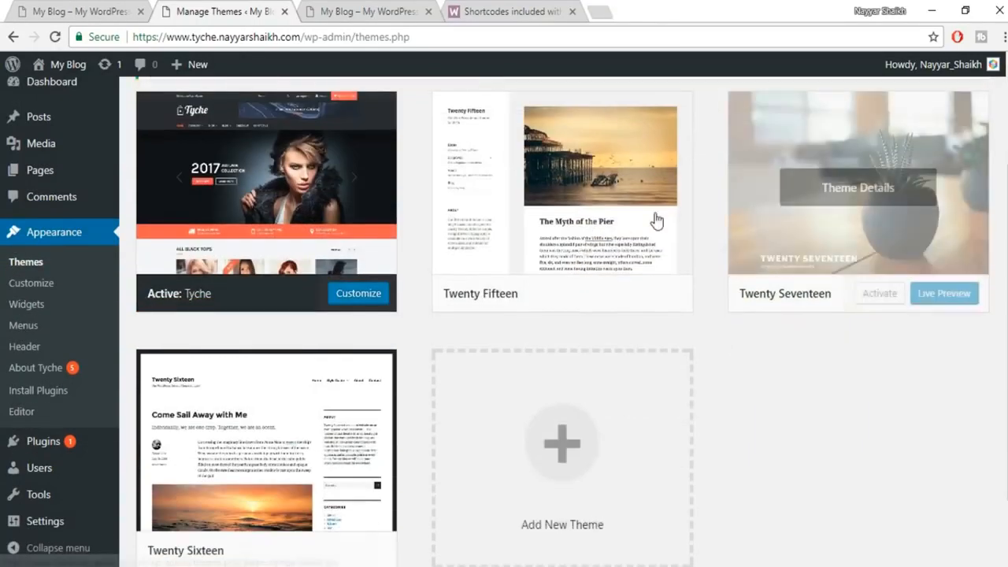
scroll(453, 429, up, 2)
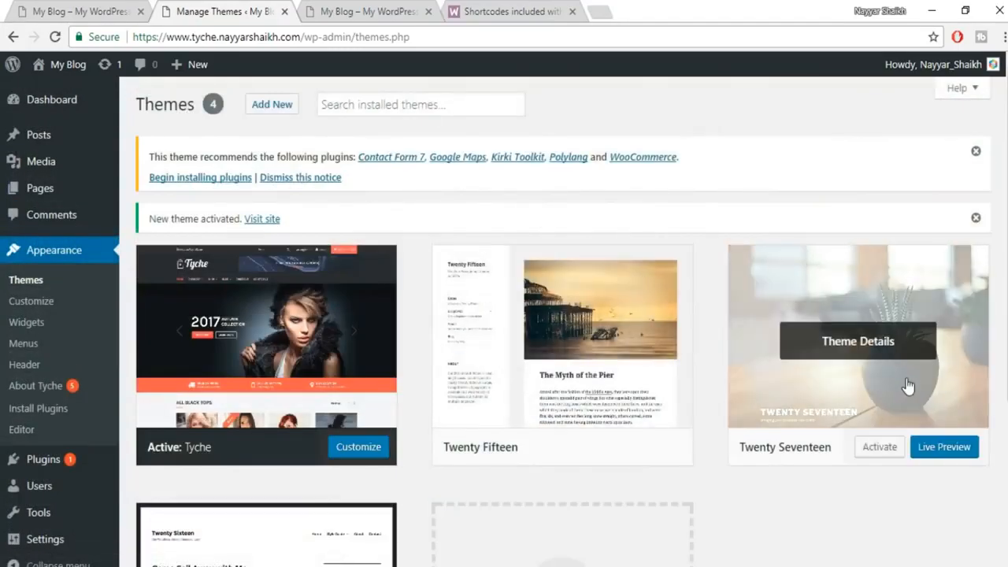
scroll(911, 387, down, 1)
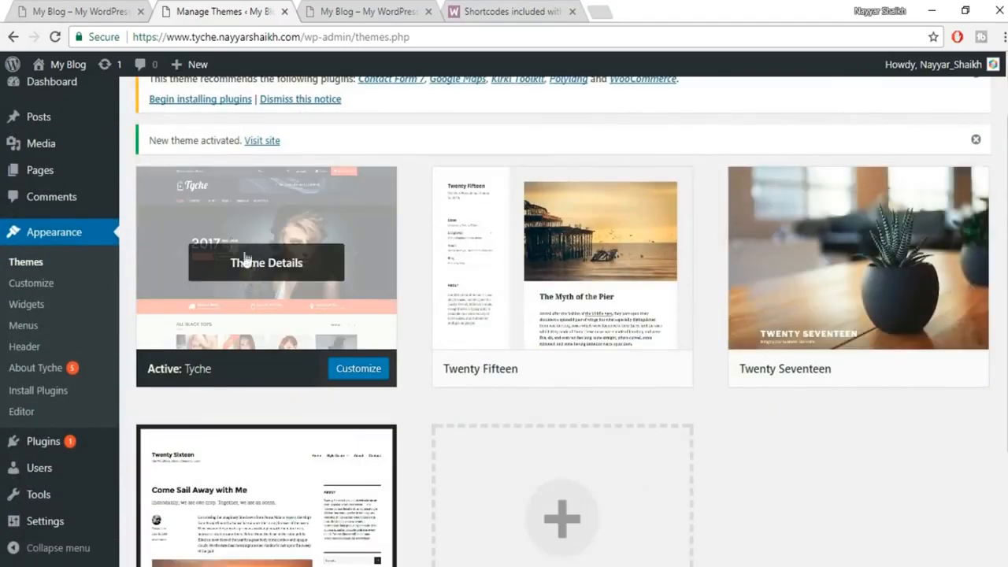
Delete Twenty Fifteen, Twenty Seventeen and Twenty Sixteen from Theme Details, confirming each with OK.
click(603, 265)
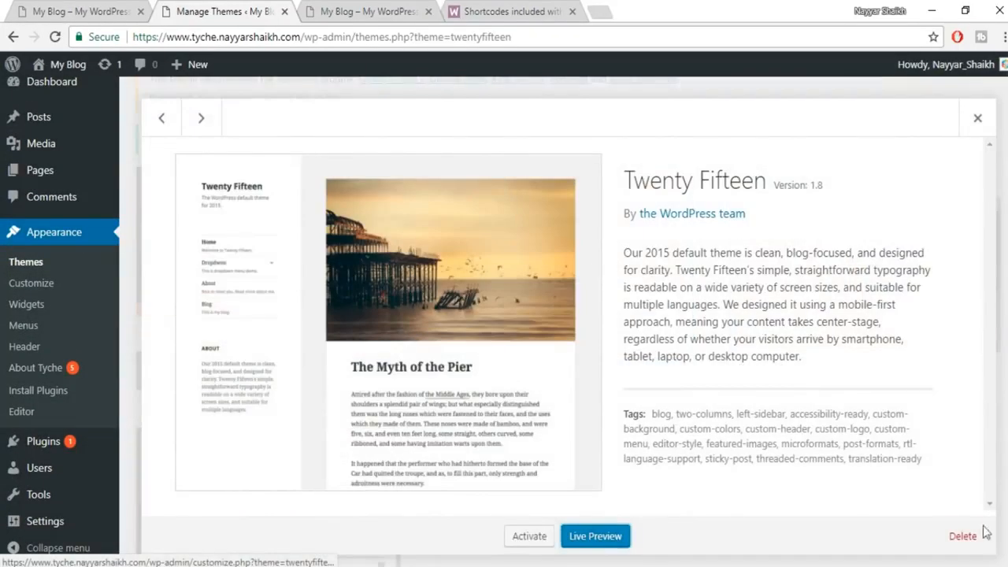
click(959, 537)
click(579, 148)
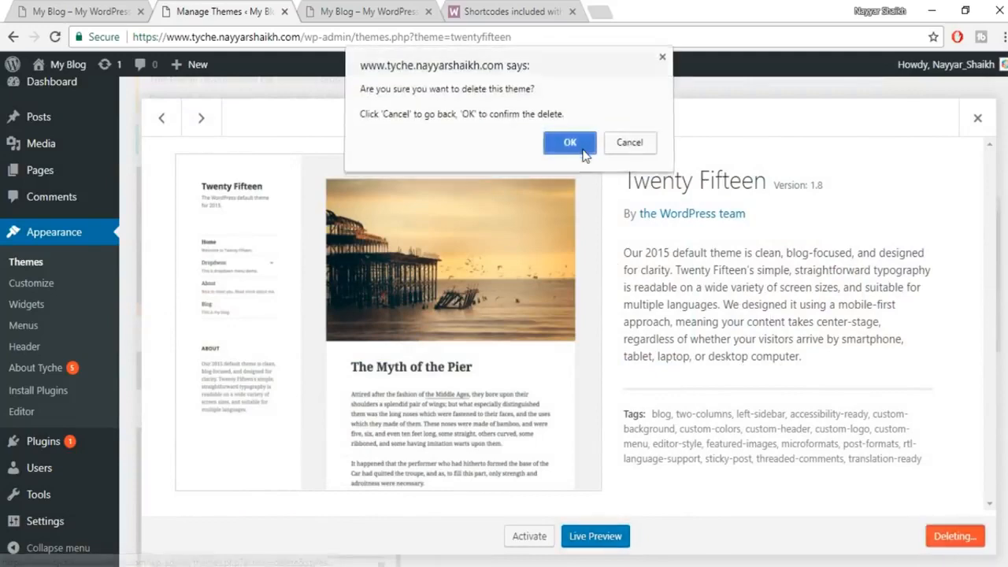
click(603, 261)
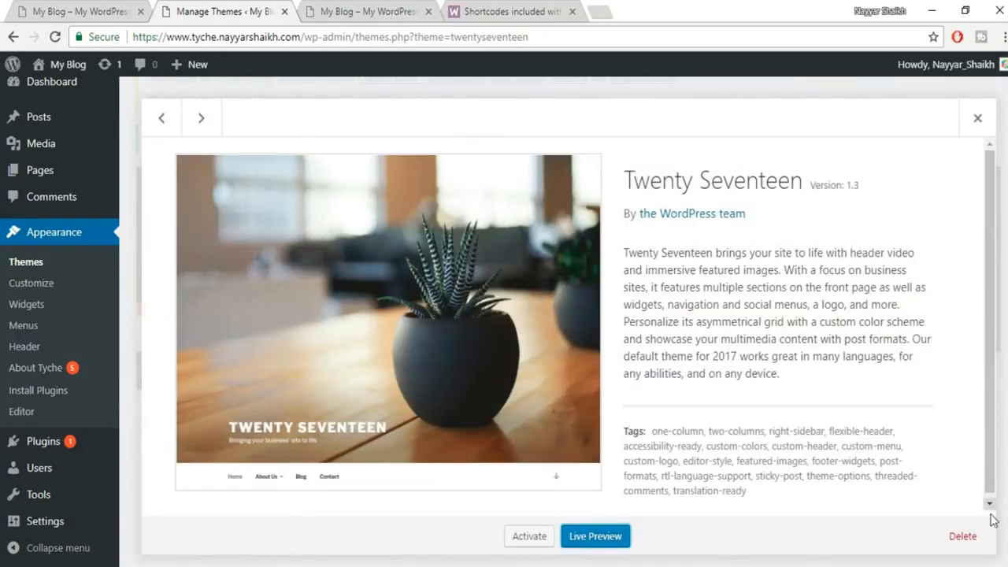
click(957, 540)
click(571, 146)
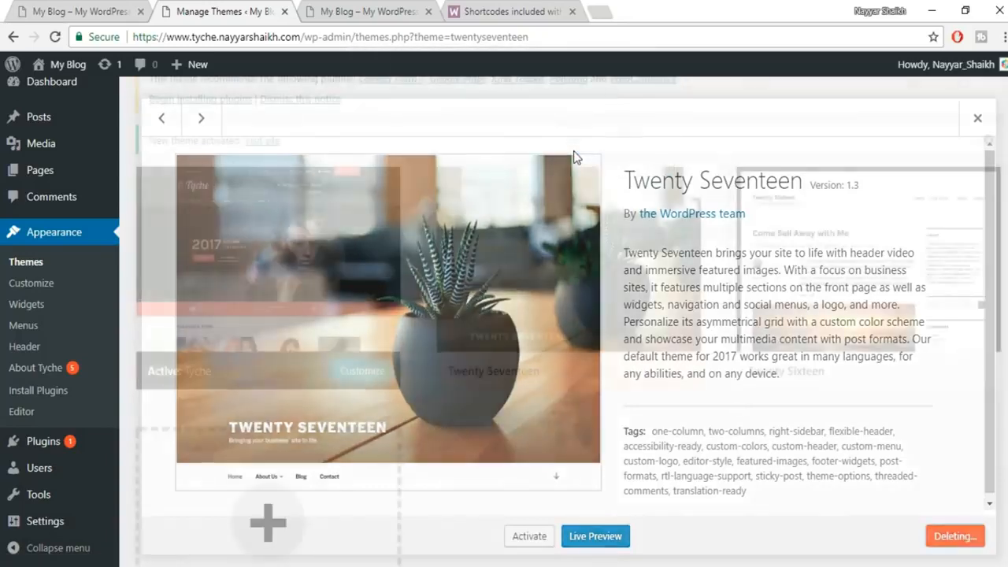
click(531, 328)
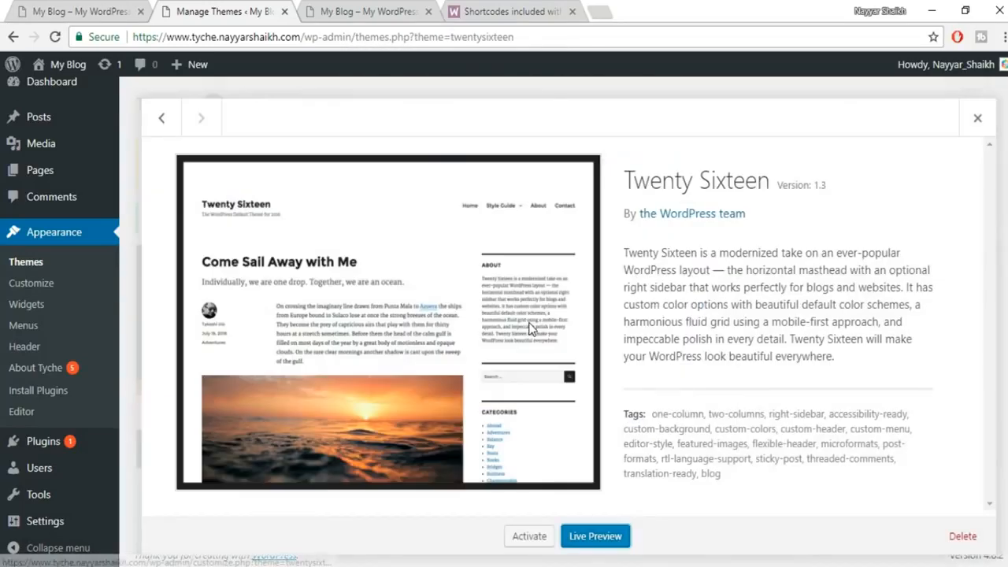
click(970, 538)
click(570, 146)
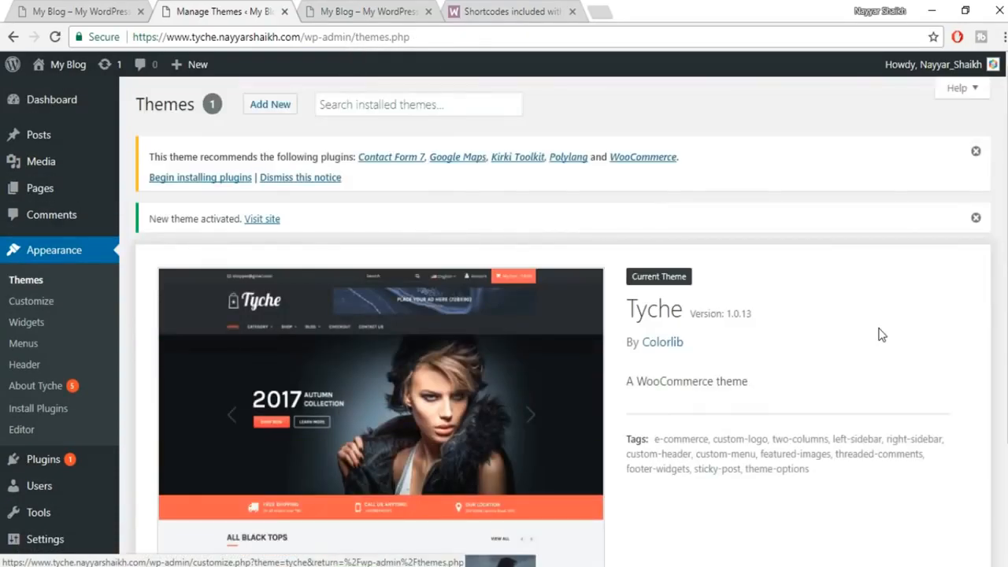
Bulk-install all five recommended plugins from the Tyche plugin installer.
click(207, 181)
click(151, 187)
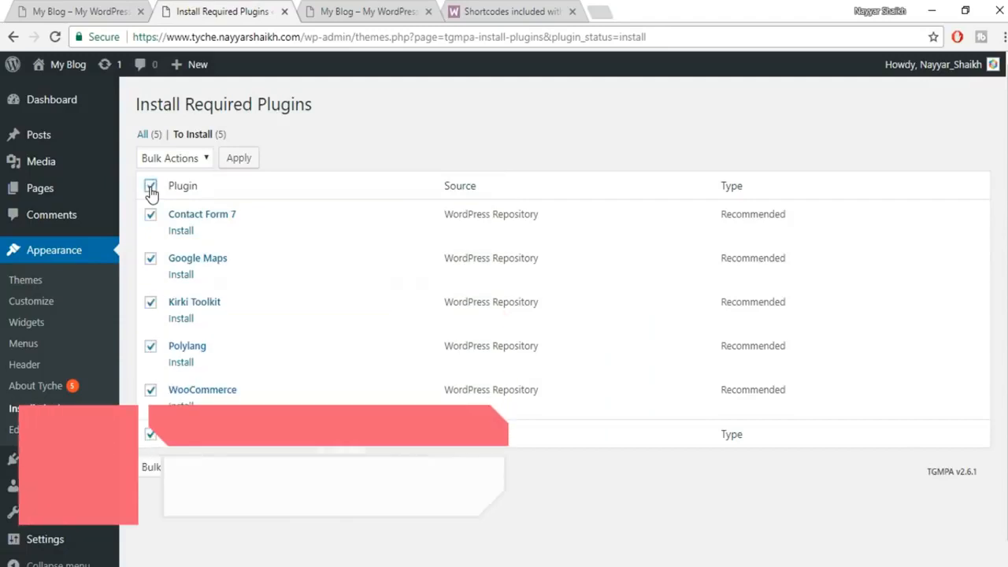
click(179, 160)
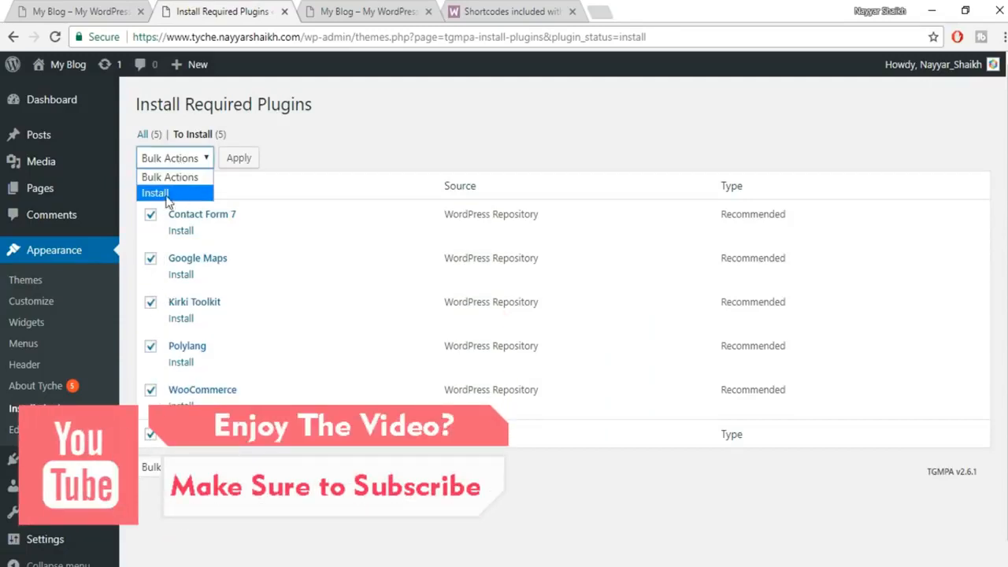
click(176, 194)
click(235, 158)
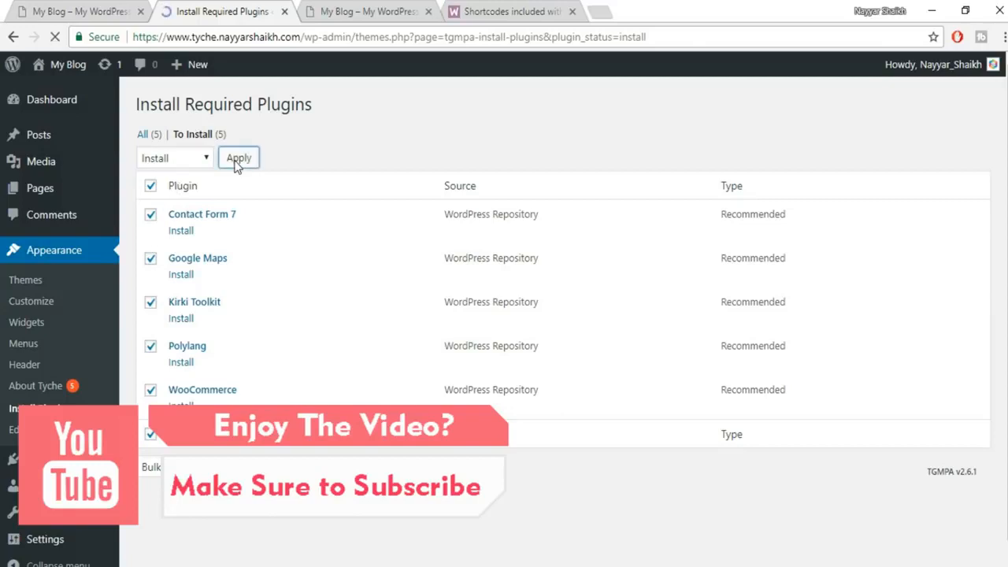
scroll(632, 274, down, 2)
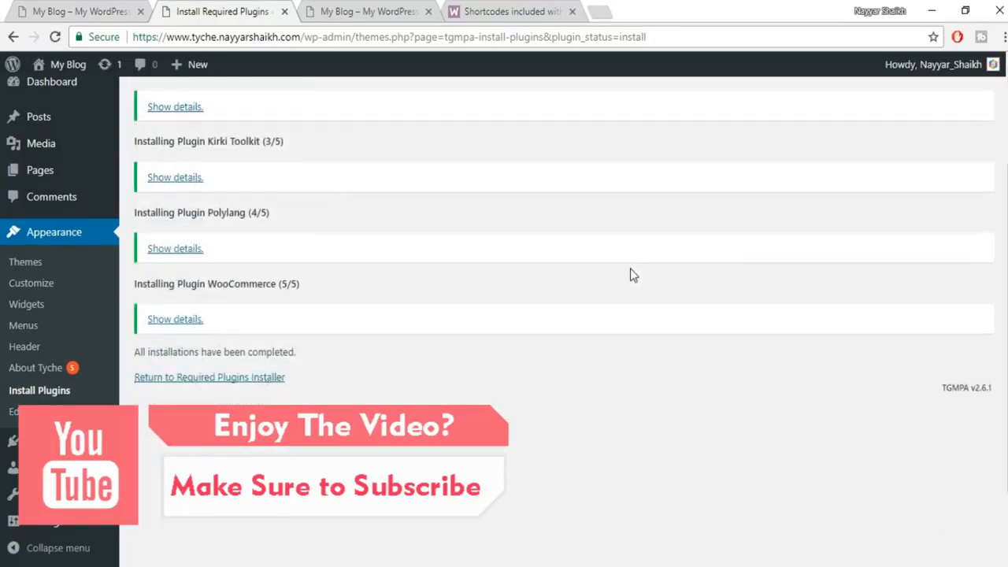
scroll(633, 274, up, 2)
scroll(630, 275, down, 3)
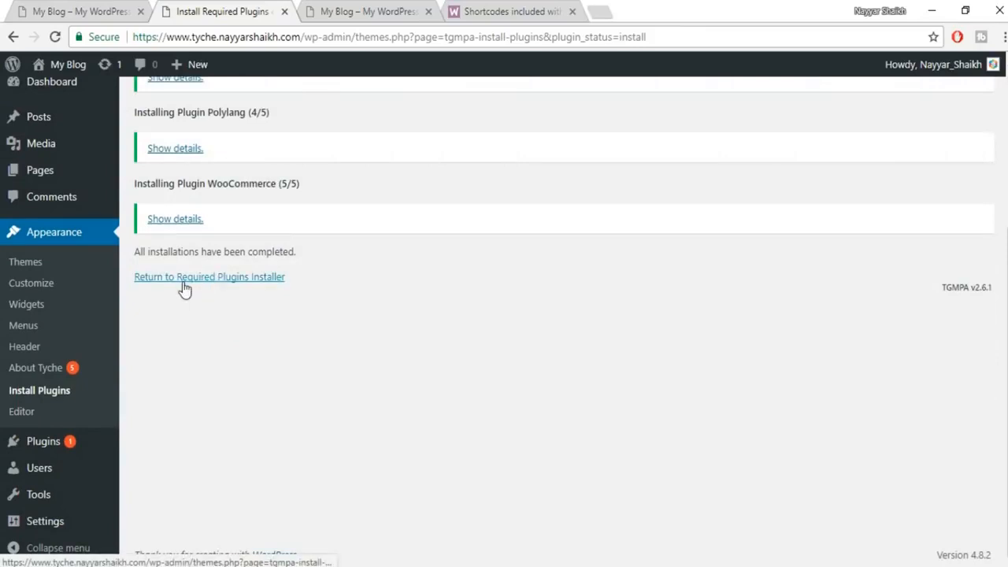
Back on the required plugins list, bulk-activate all five installed plugins.
click(252, 280)
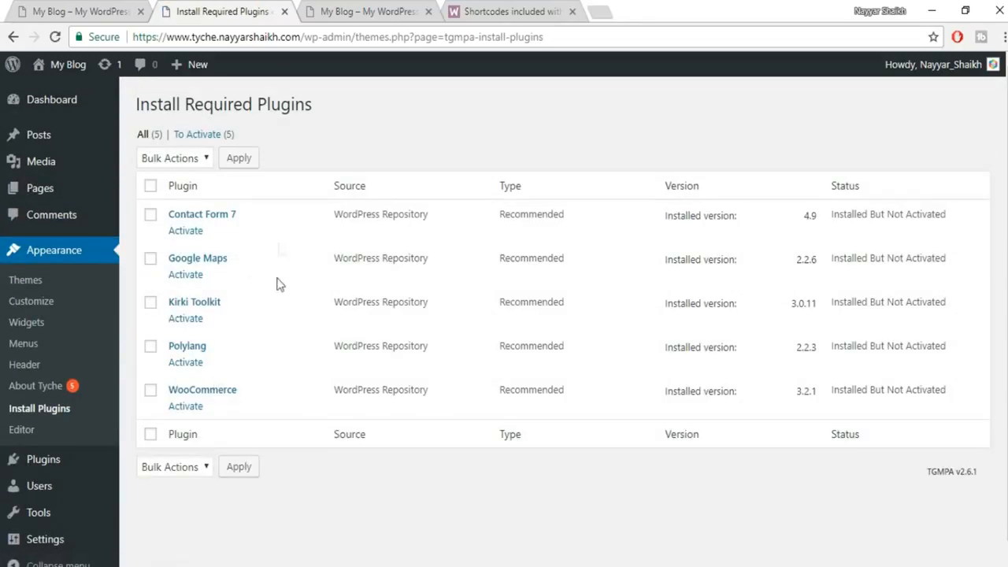
click(150, 186)
click(183, 161)
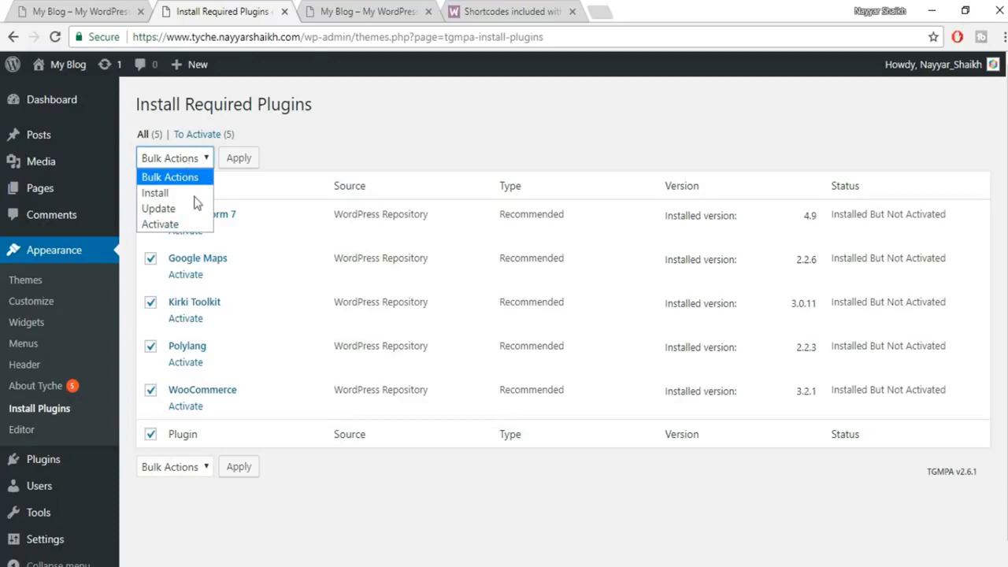
click(156, 224)
click(239, 159)
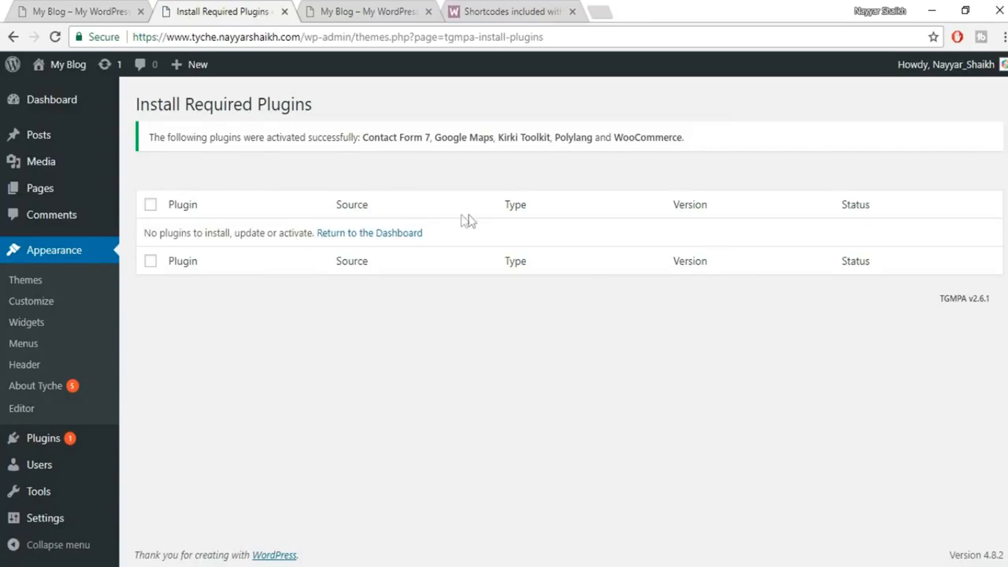
Reload the blog front page in its tab.
click(351, 11)
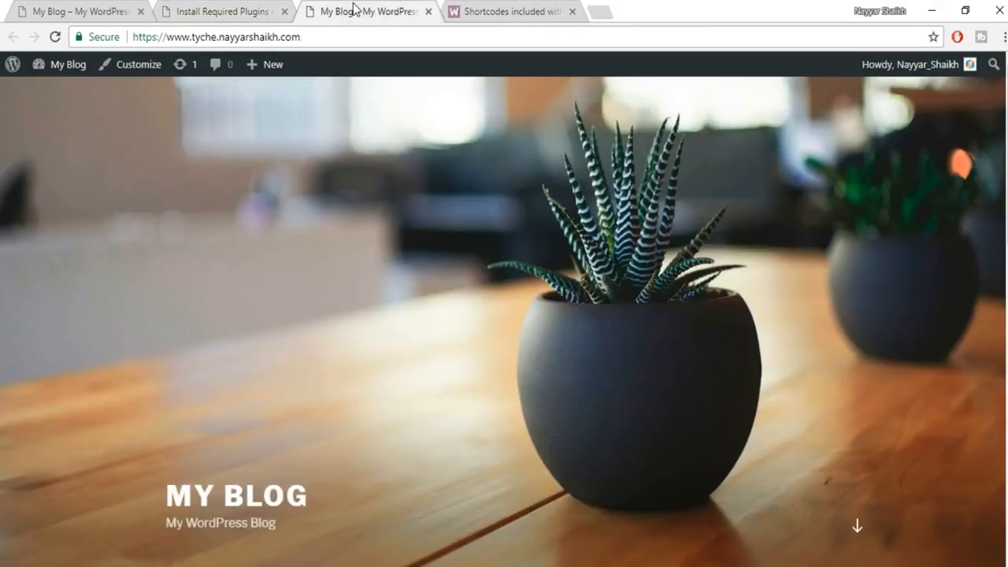
click(54, 37)
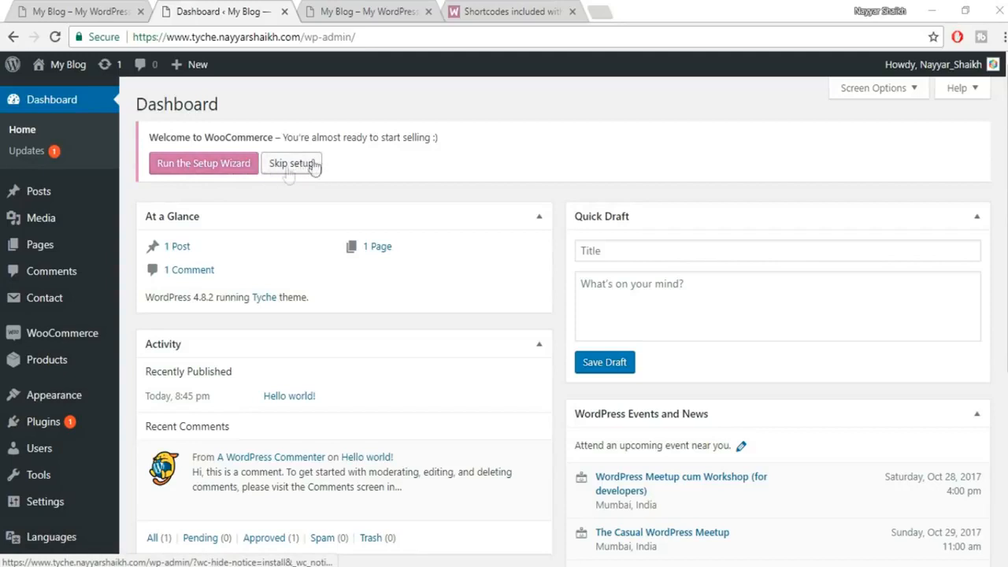
Start the WooCommerce setup wizard and set the store location to India — Maharashtra.
click(203, 166)
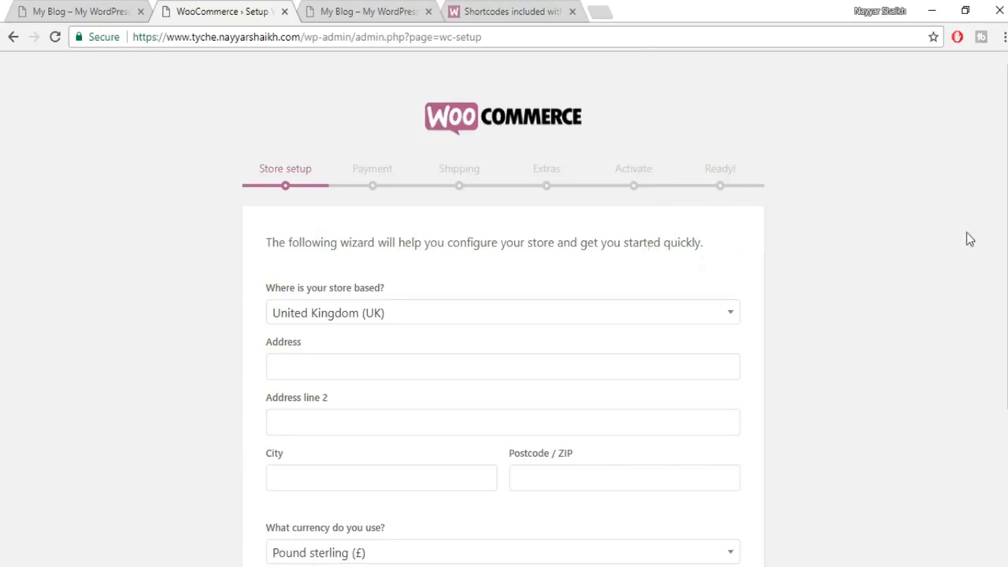
scroll(969, 240, down, 2)
scroll(969, 241, up, 2)
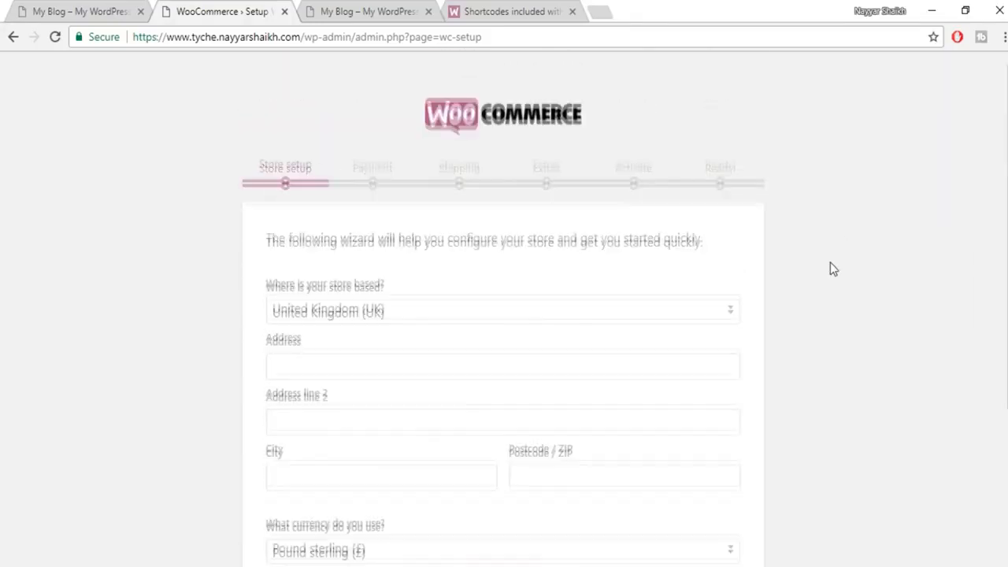
scroll(830, 263, down, 3)
scroll(830, 262, up, 1)
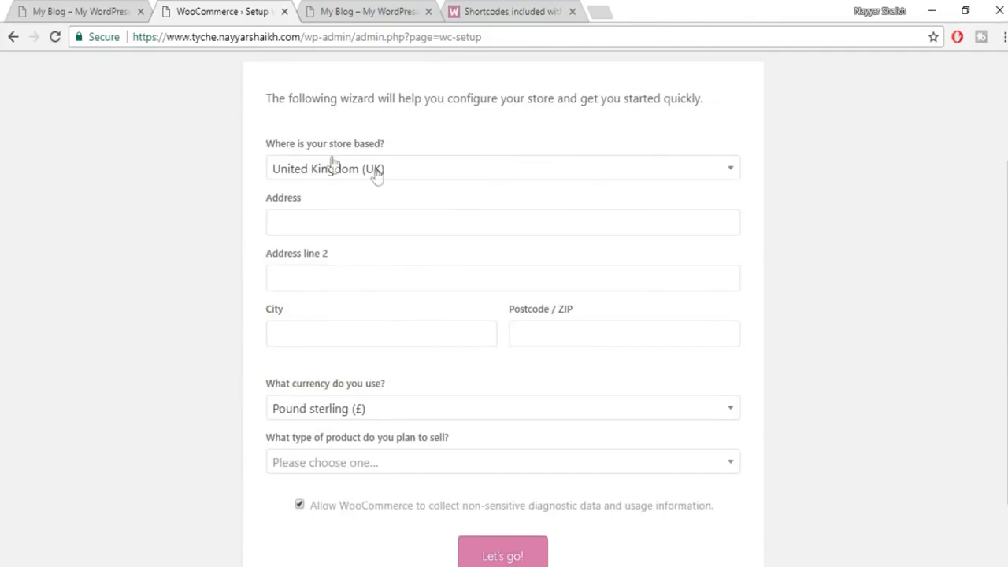
click(415, 173)
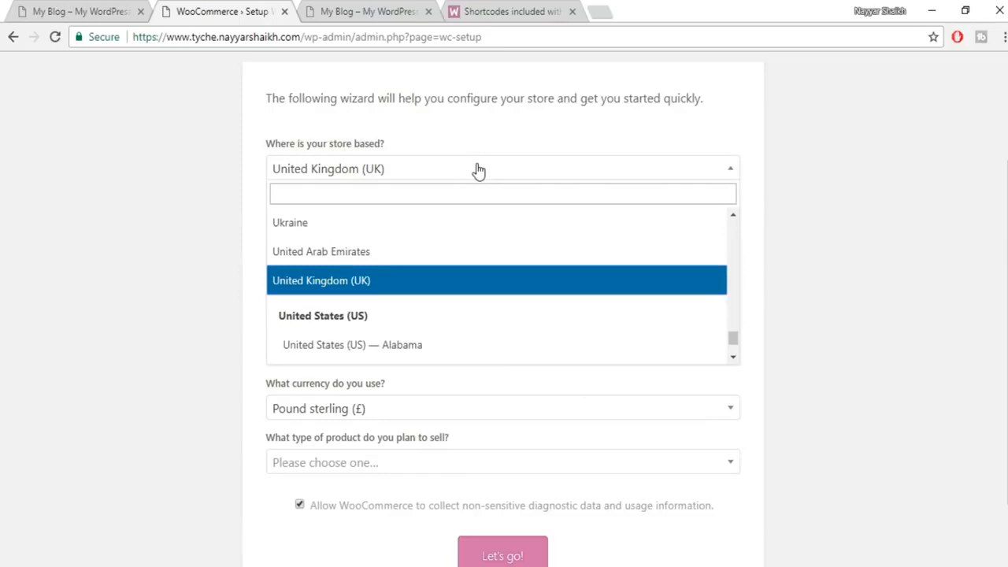
text(maha)
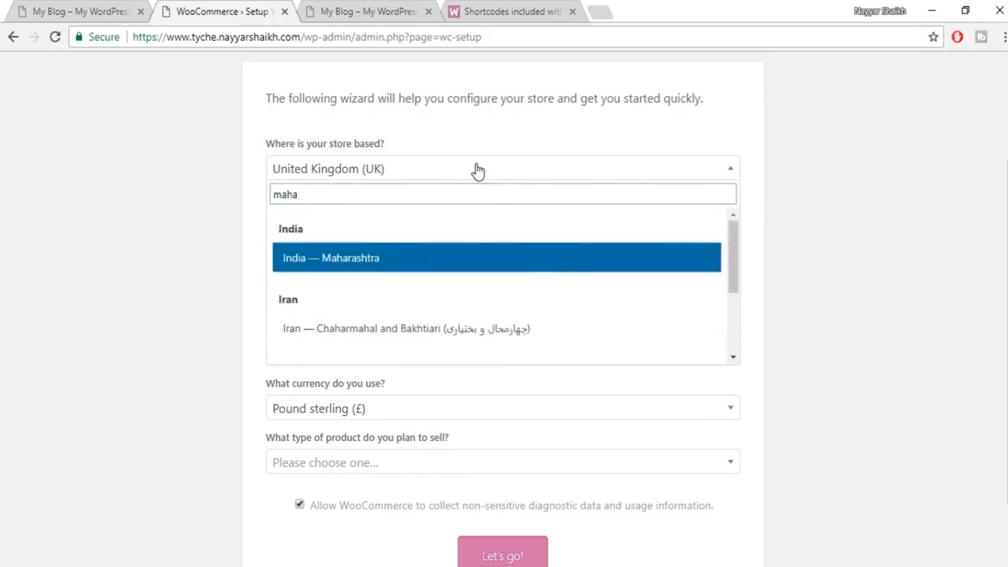
click(433, 257)
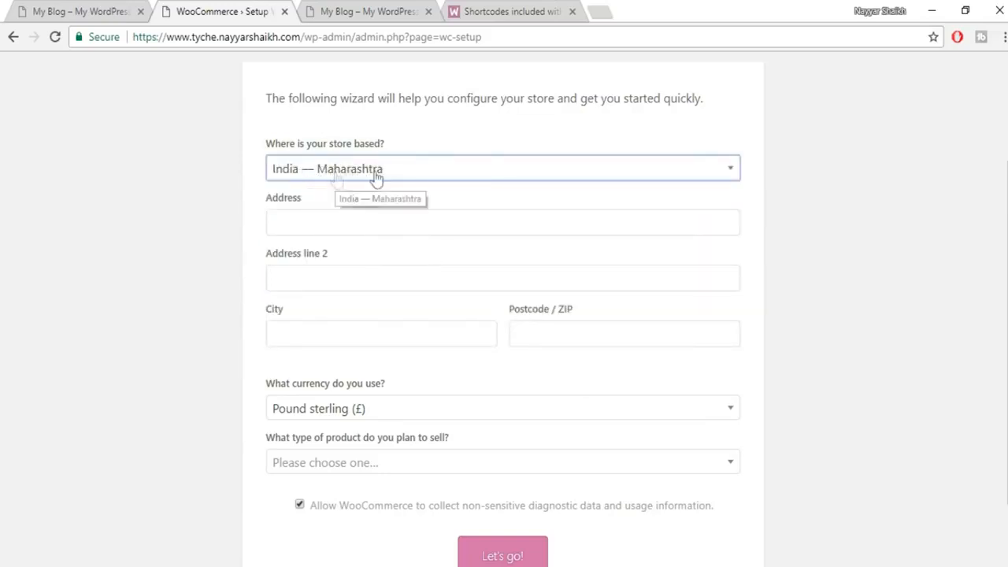
Fill in the store address from the saved Mumbai address suggestion.
click(345, 229)
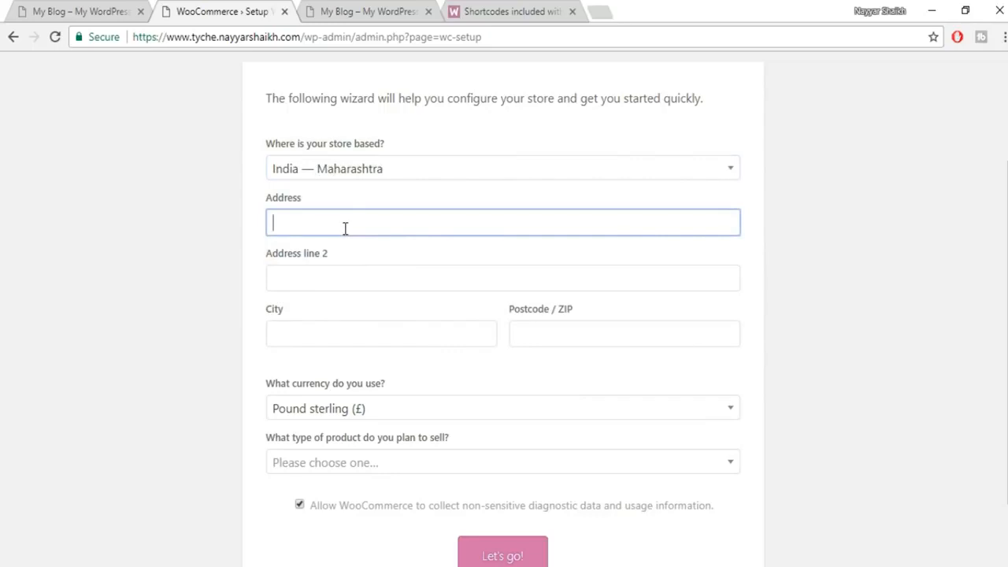
click(345, 229)
key(Down)
click(344, 251)
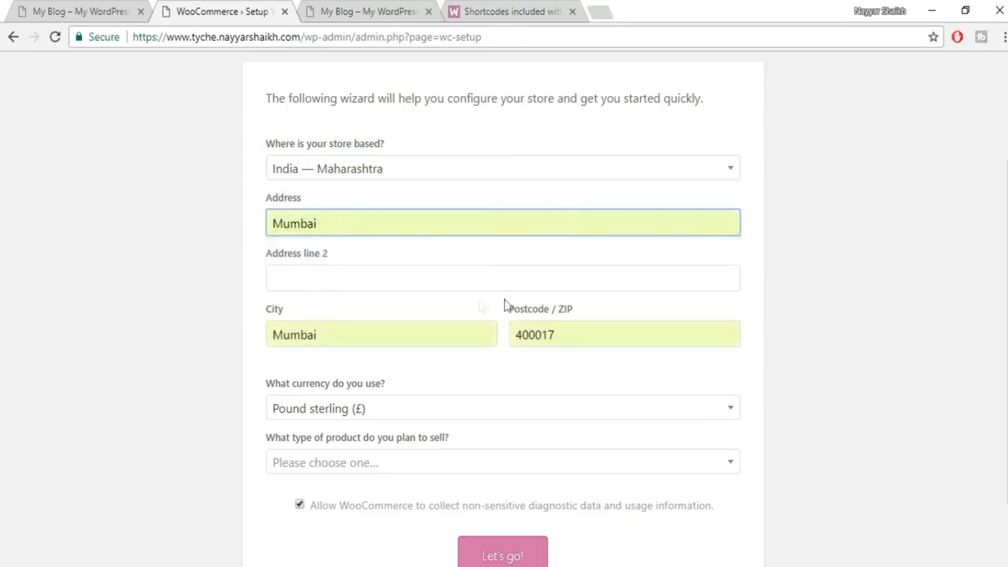
scroll(826, 310, down, 1)
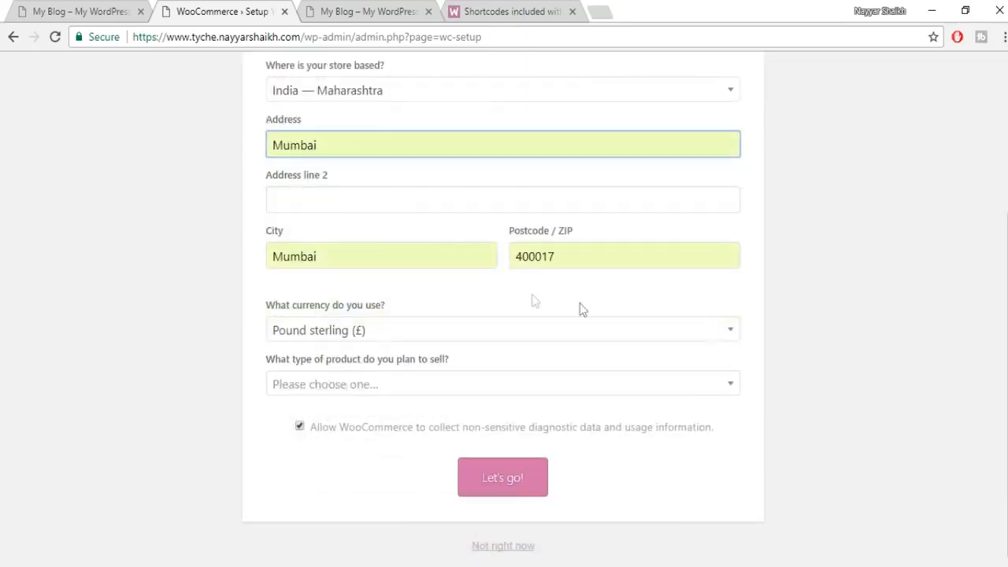
Choose Indian rupee as currency and physical products, then submit the store details.
click(388, 342)
text(ind)
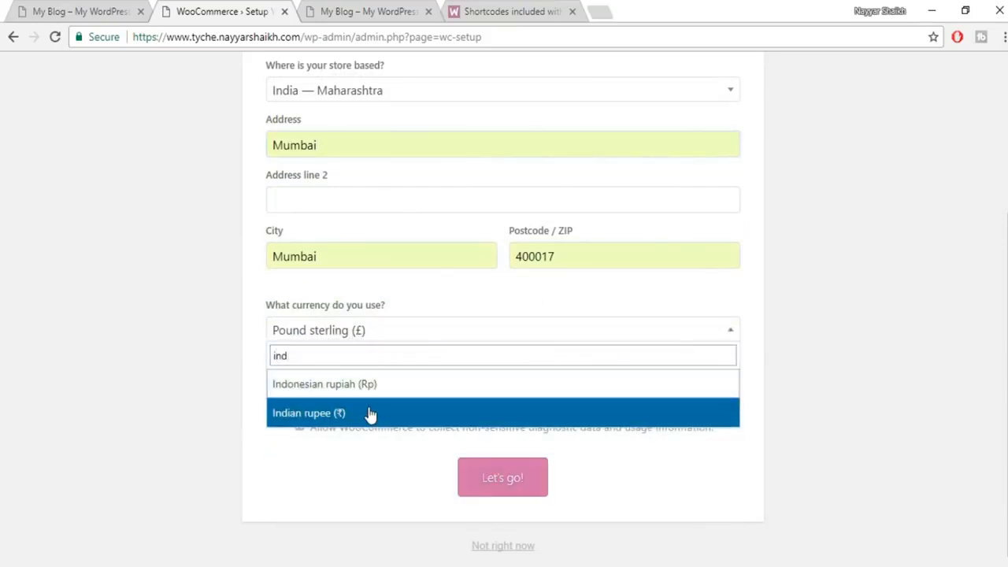
click(330, 417)
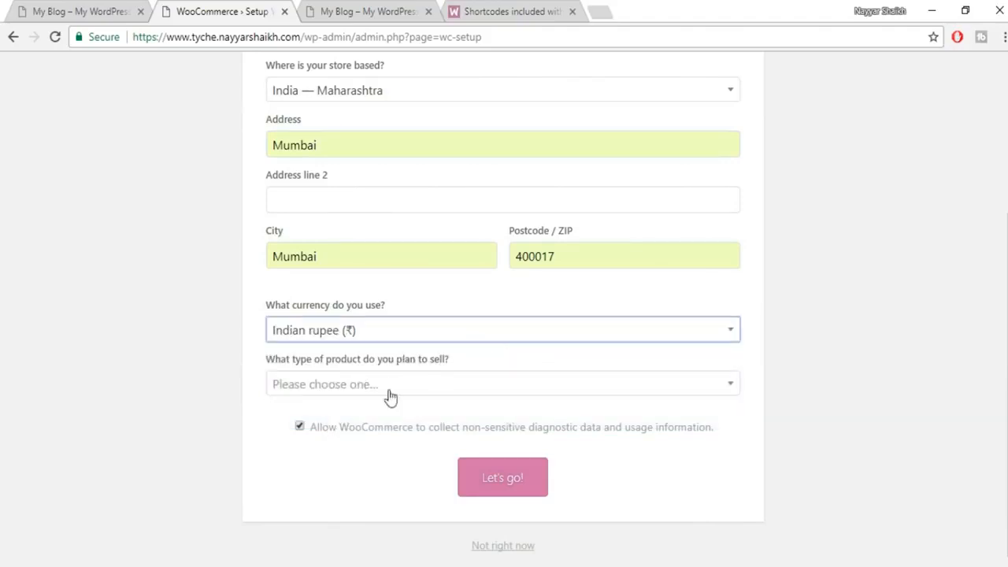
click(477, 390)
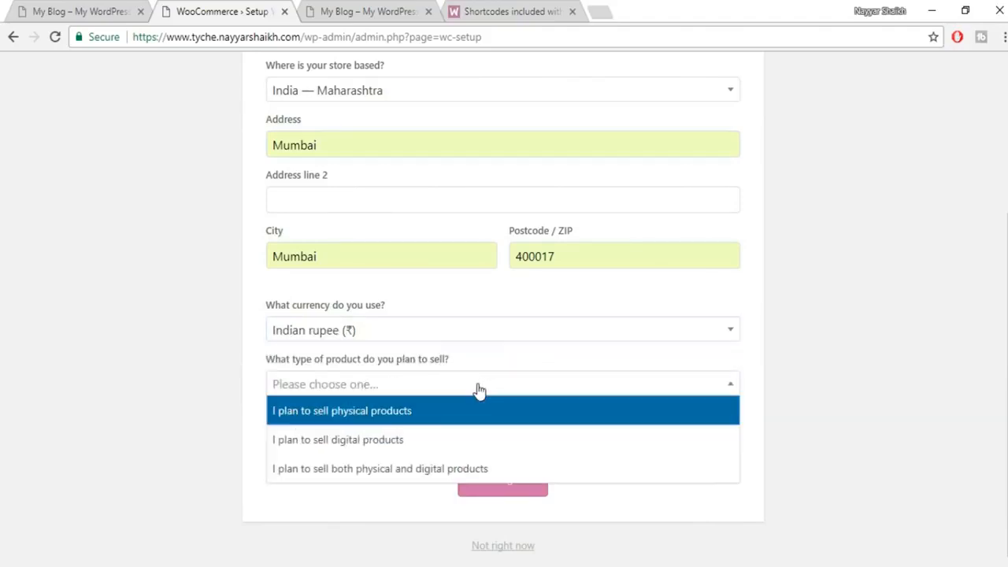
click(410, 418)
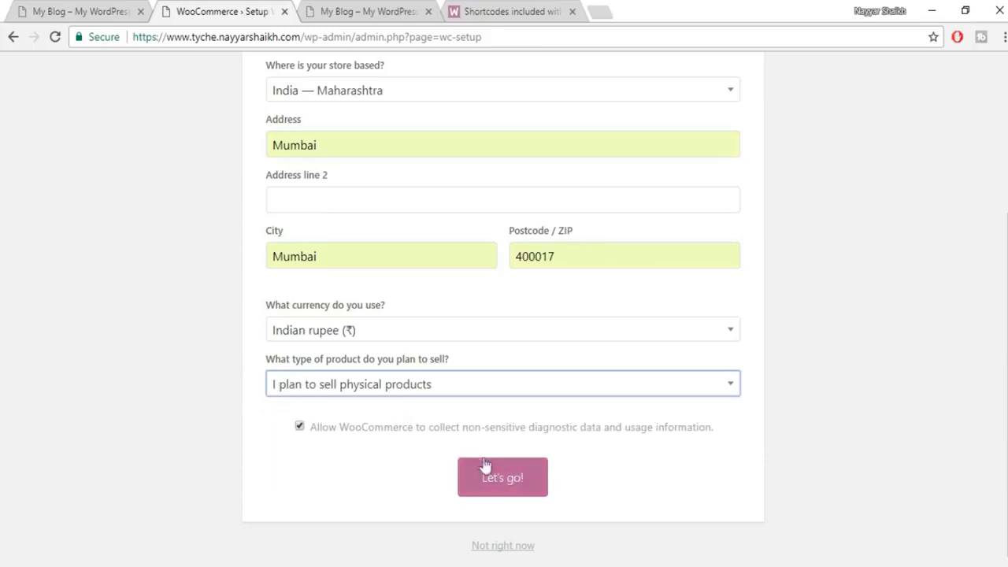
click(509, 488)
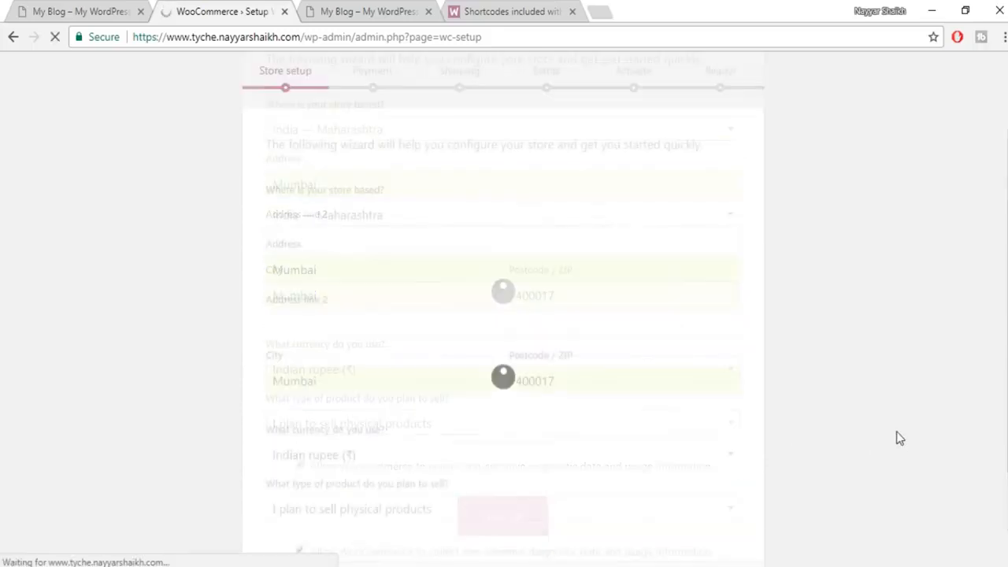
Move past the payment step without enabling any online payments.
scroll(947, 349, down, 1)
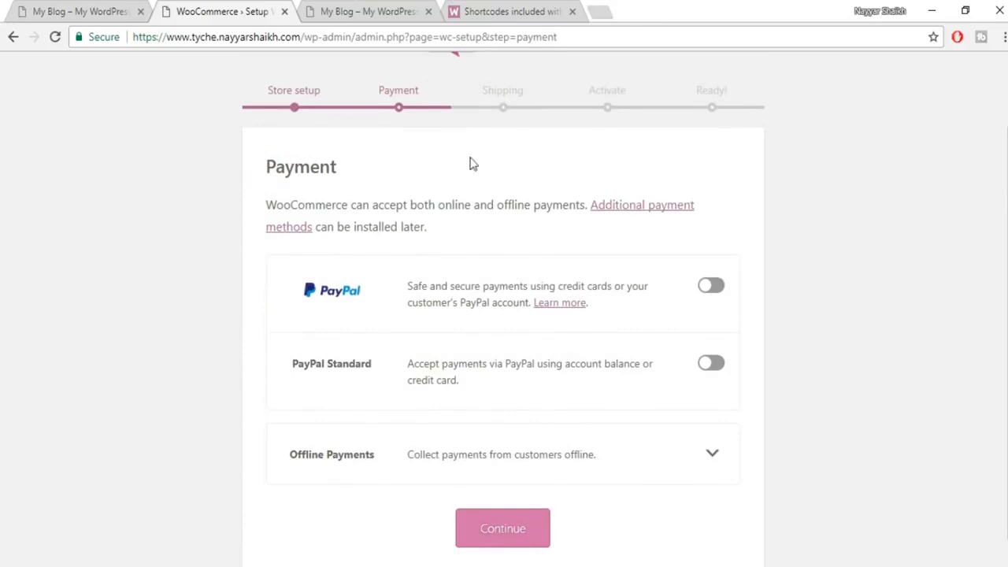
scroll(771, 298, down, 1)
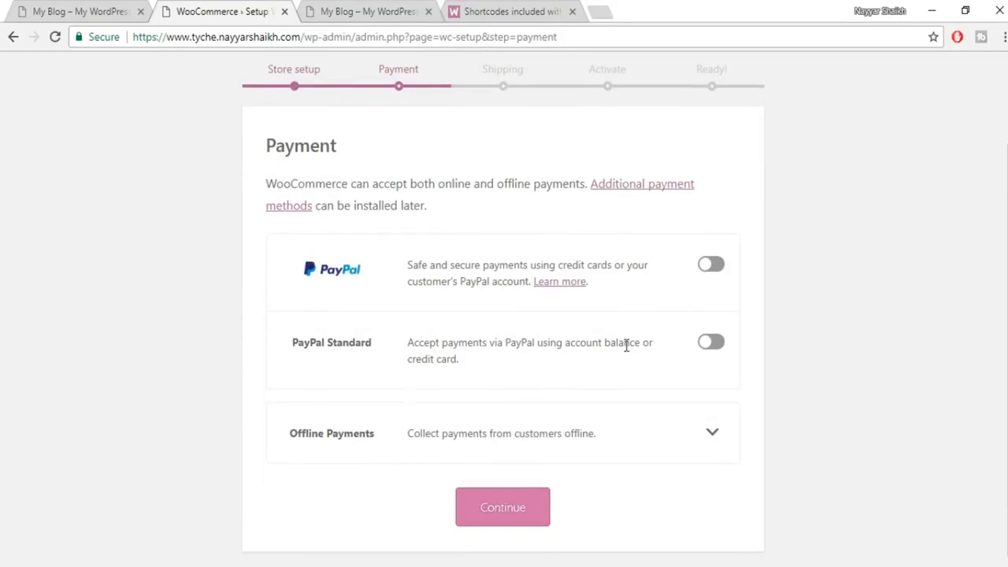
click(498, 519)
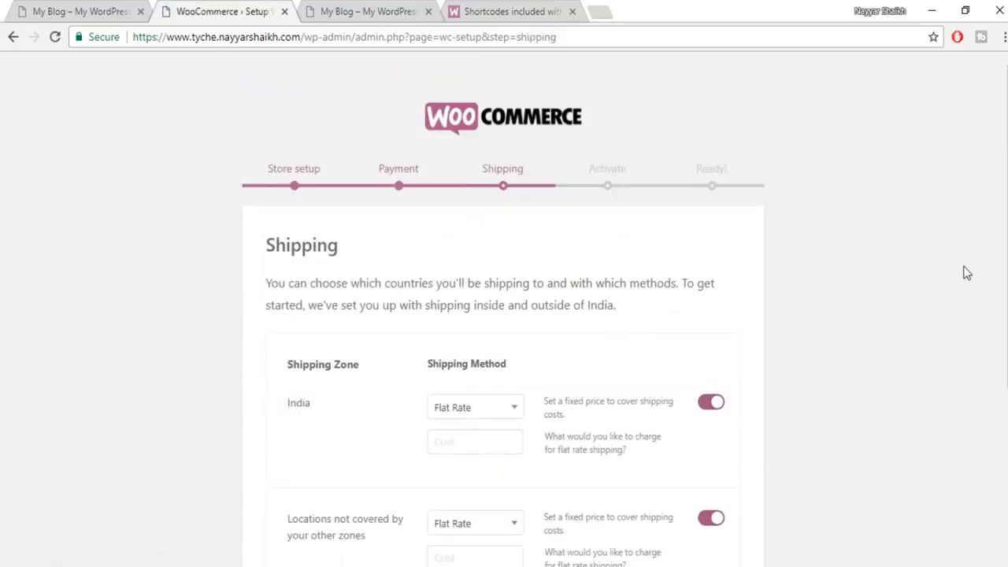
Turn off flat-rate shipping for India and for all other locations, then continue.
scroll(418, 268, down, 2)
click(713, 244)
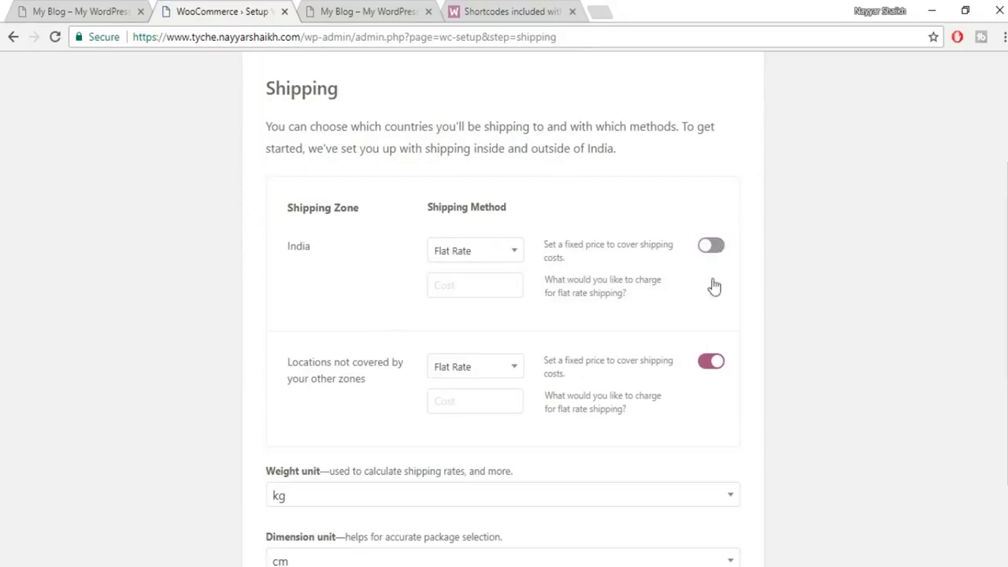
click(707, 364)
scroll(798, 315, up, 2)
scroll(496, 254, down, 4)
scroll(499, 257, up, 3)
scroll(790, 284, down, 3)
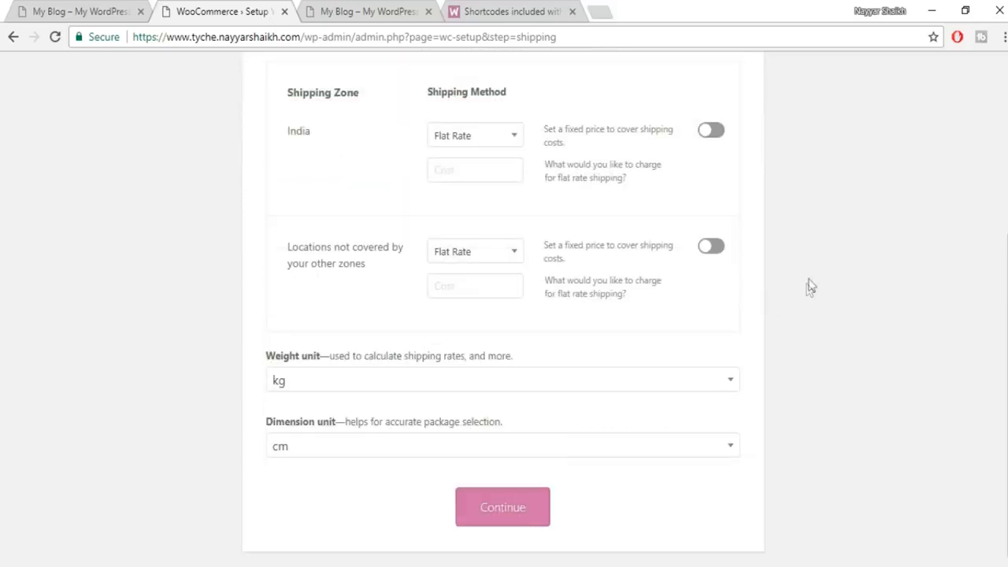
scroll(811, 287, up, 3)
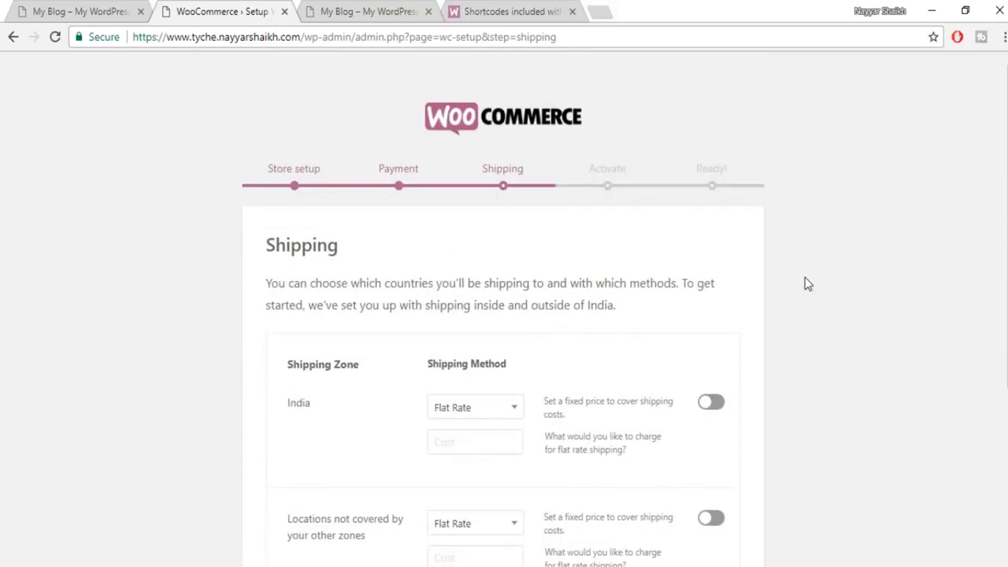
scroll(807, 283, down, 3)
click(505, 512)
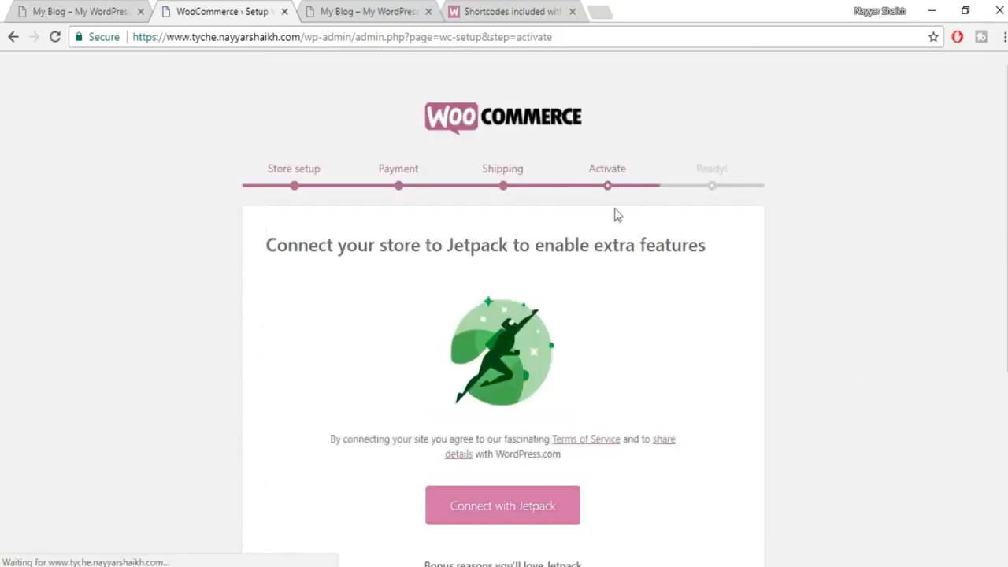
Skip connecting the store to Jetpack.
scroll(745, 304, down, 3)
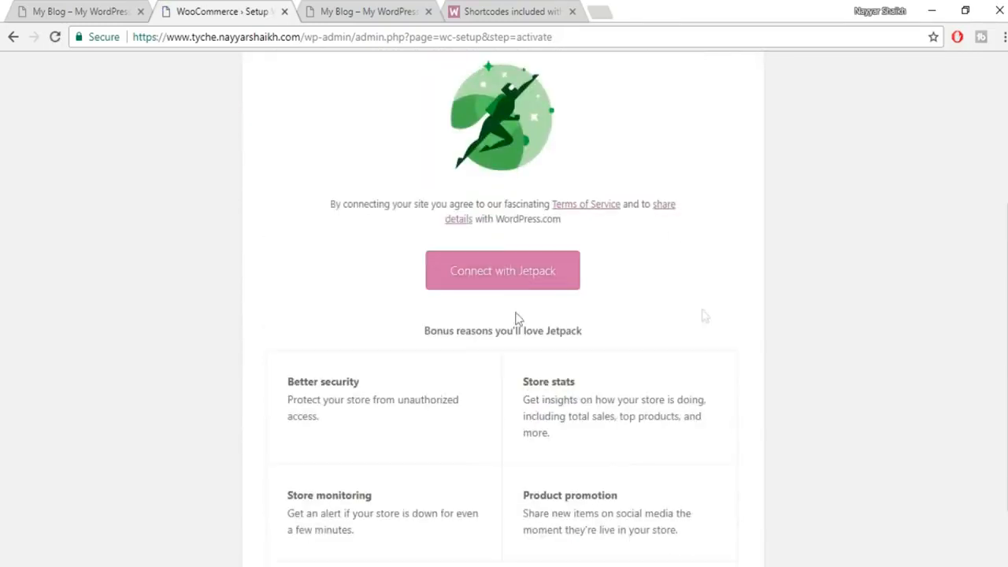
scroll(748, 259, down, 1)
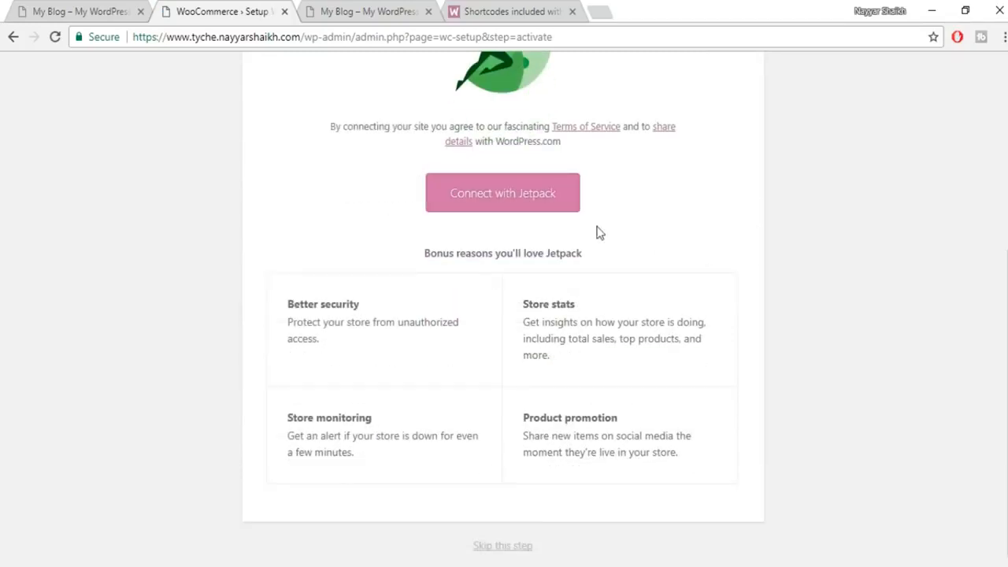
click(511, 549)
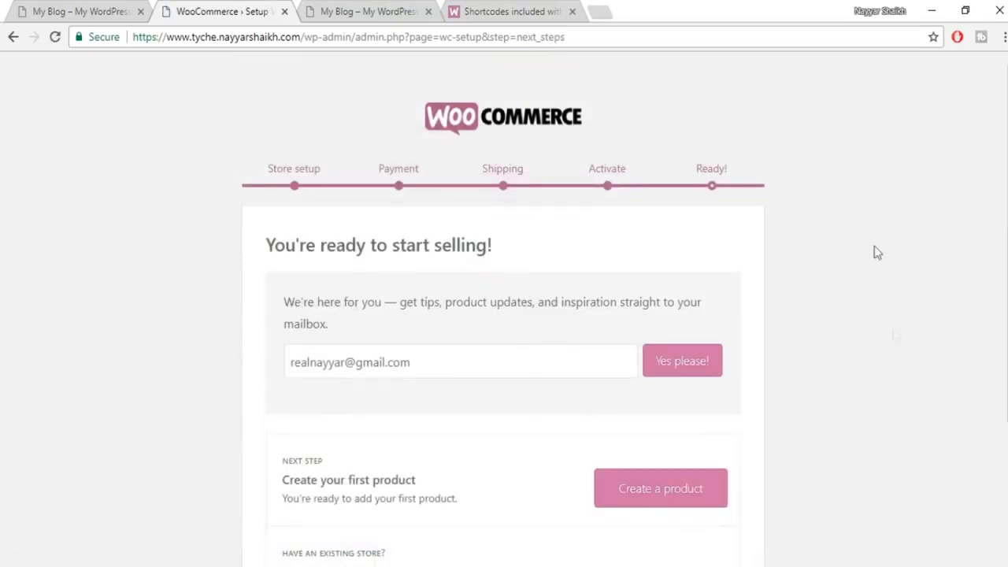
Return from the ready-to-sell page to the WordPress dashboard.
scroll(861, 231, down, 2)
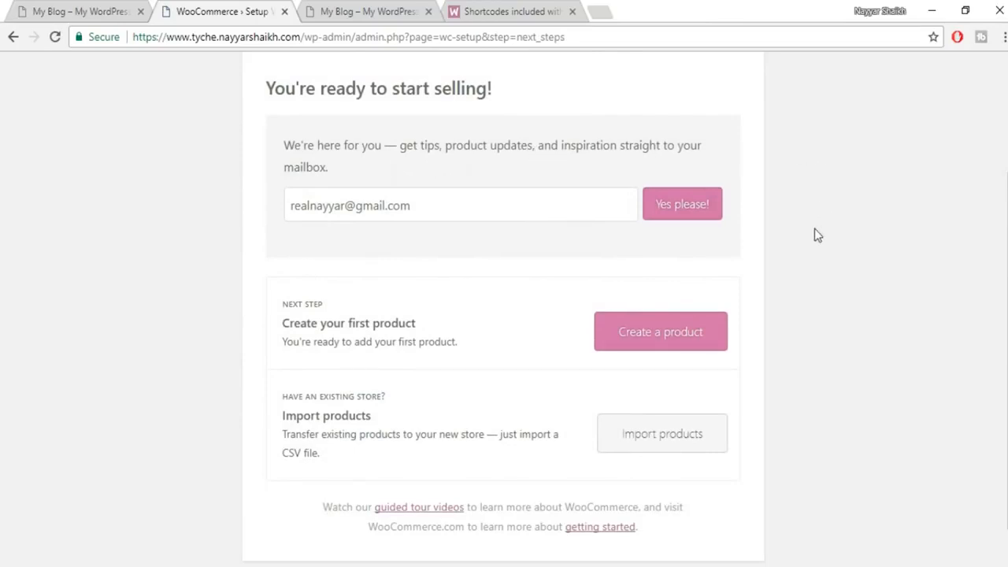
scroll(884, 247, down, 1)
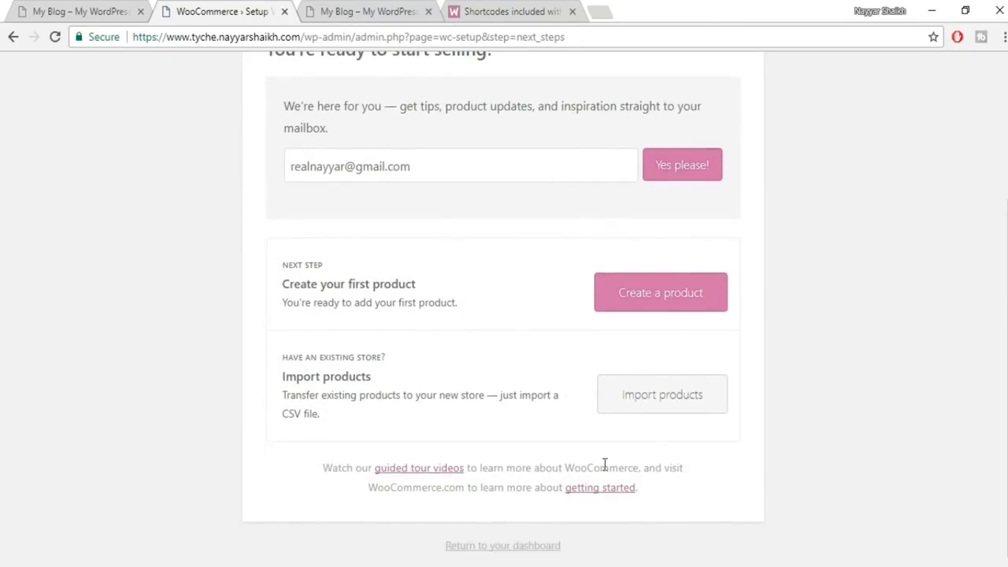
click(513, 545)
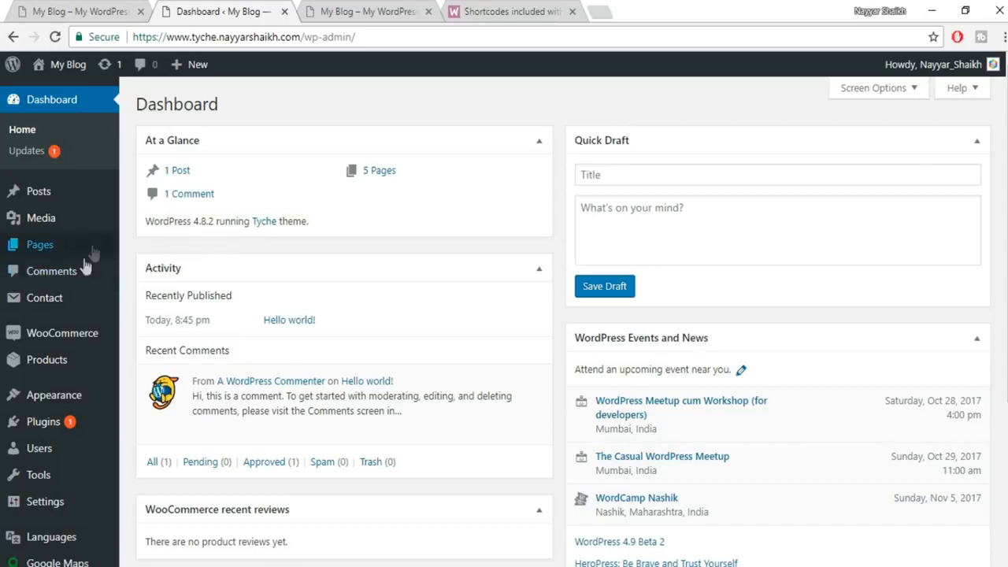
Open WooCommerce Settings from the sidebar and scroll through the General options.
mouse_move(39, 339)
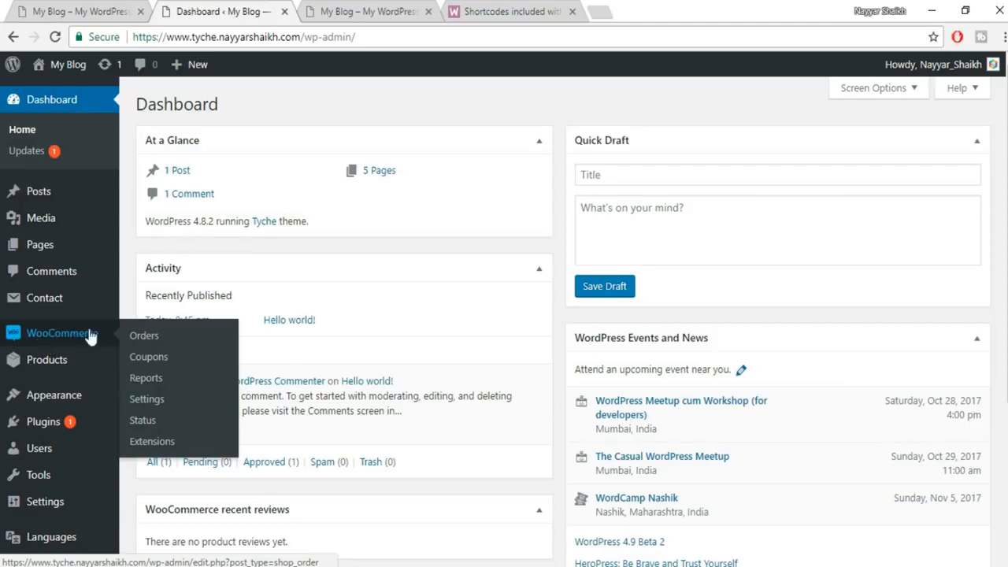
click(155, 398)
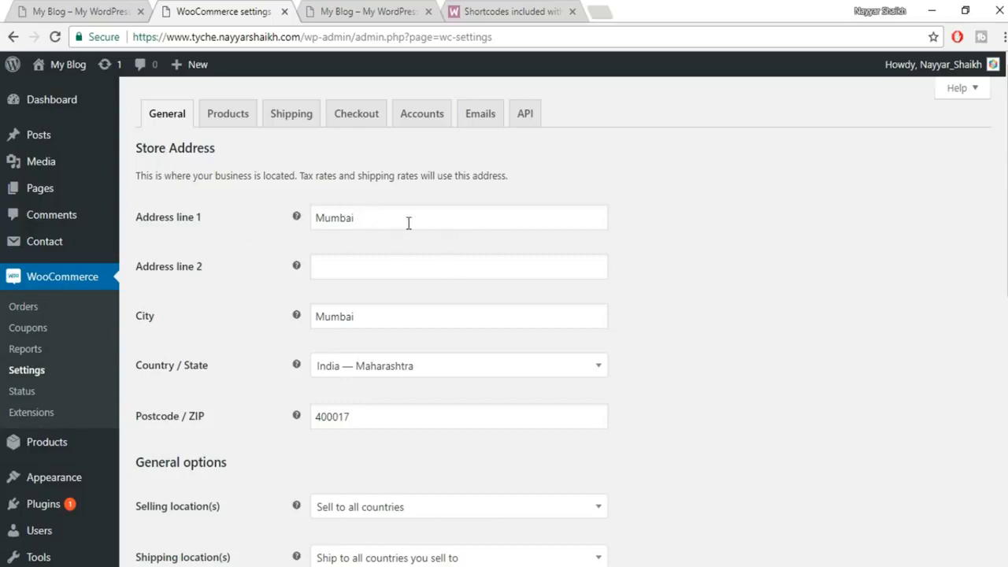
scroll(408, 223, down, 1)
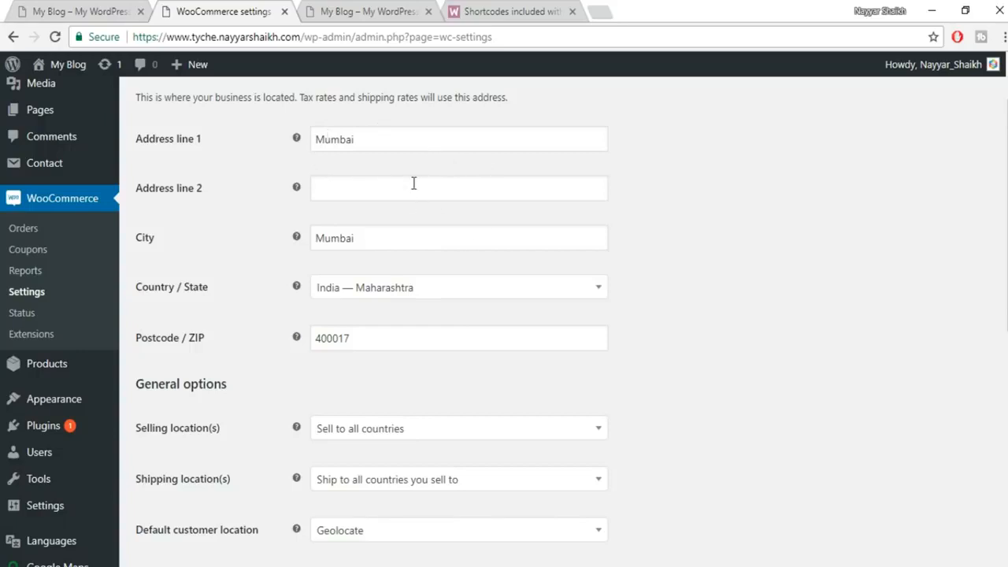
scroll(437, 240, down, 1)
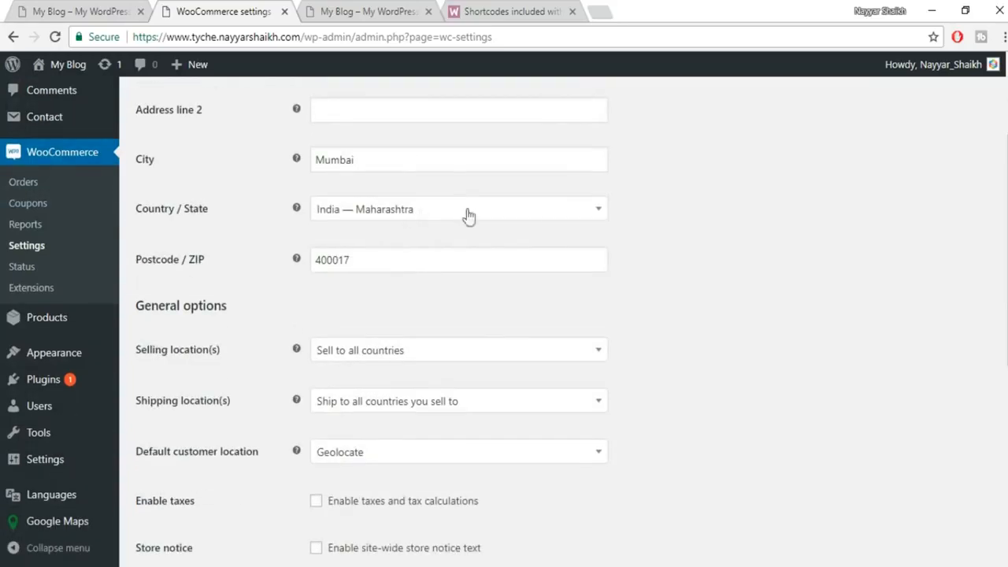
scroll(535, 270, down, 2)
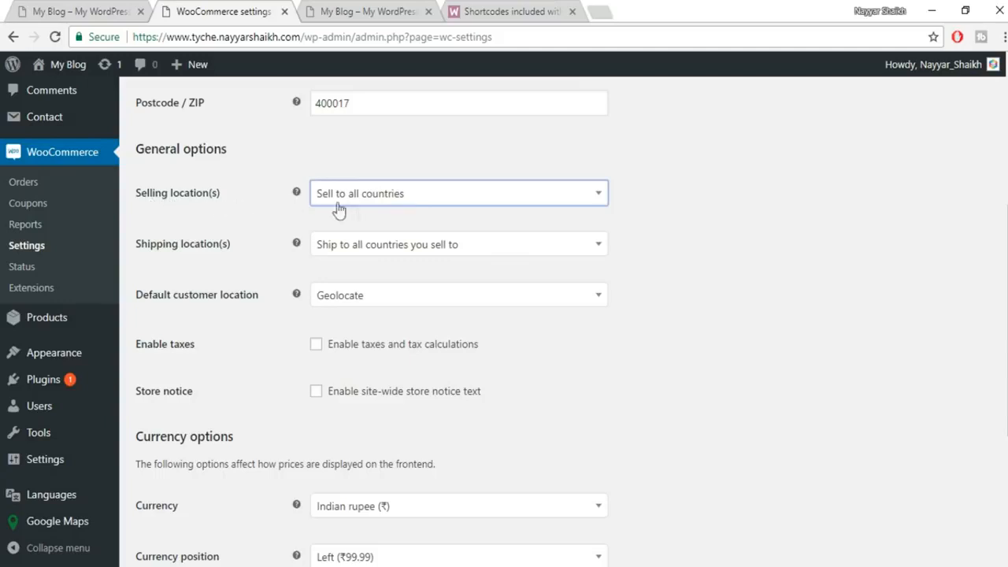
Limit selling to specific countries, with India as the only selling country.
click(408, 198)
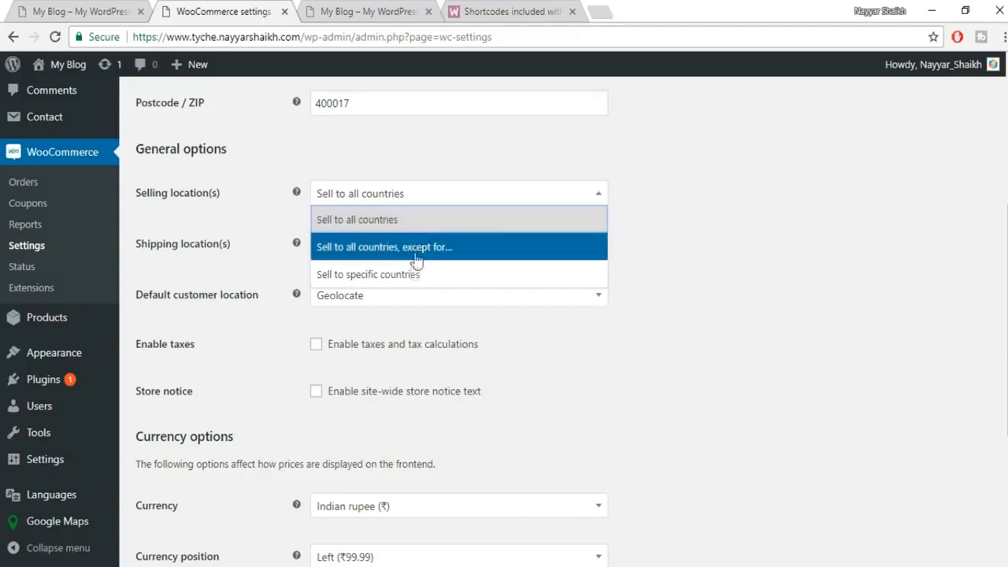
click(401, 275)
click(383, 244)
text(ind)
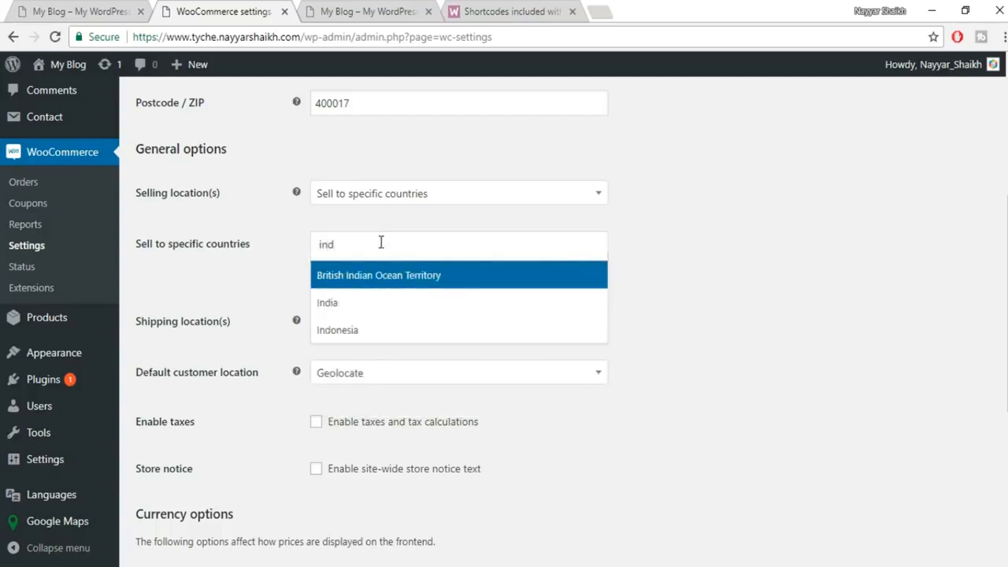
click(373, 302)
scroll(850, 243, down, 3)
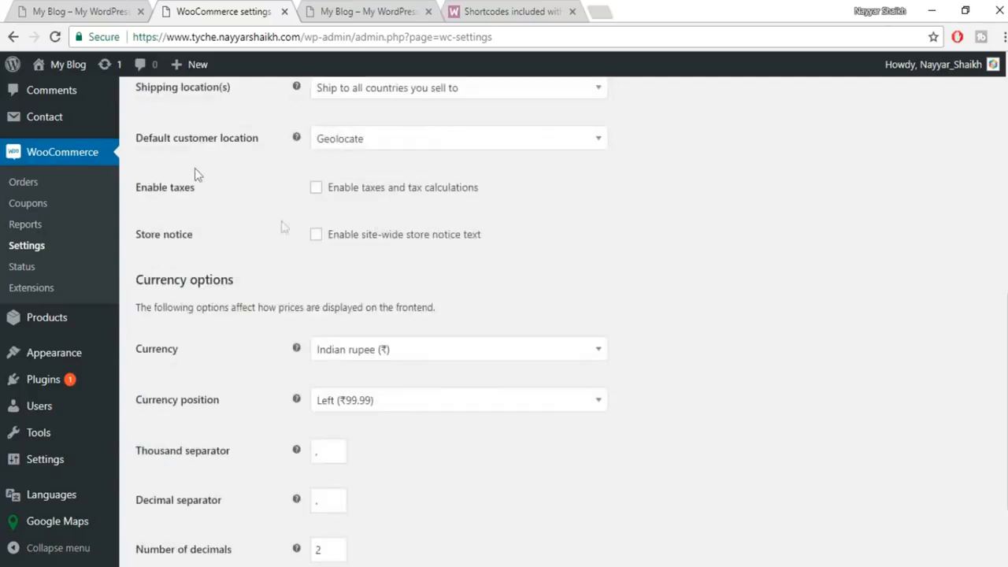
scroll(196, 174, up, 2)
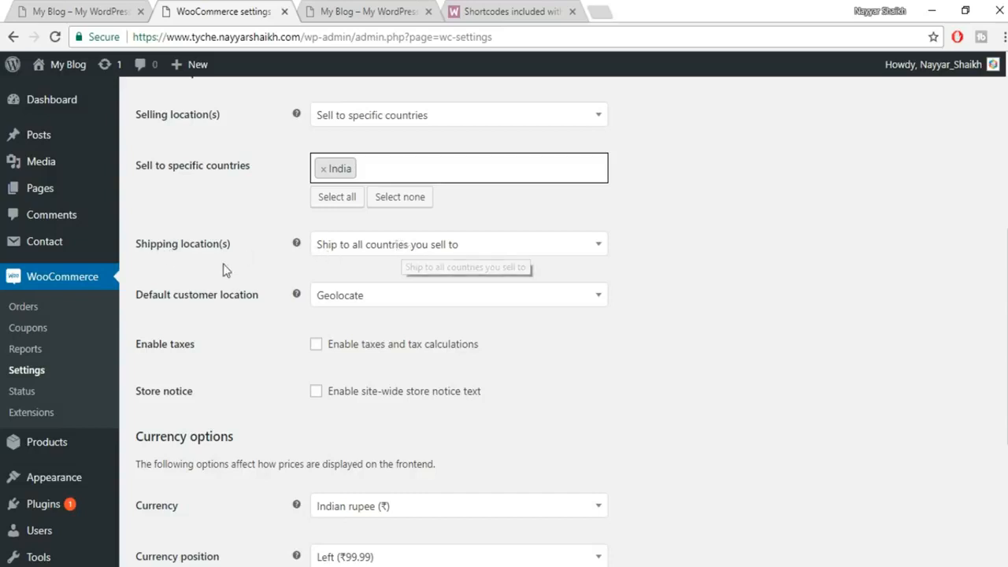
Ship to all countries you sell to and enable taxes and tax calculations.
click(478, 245)
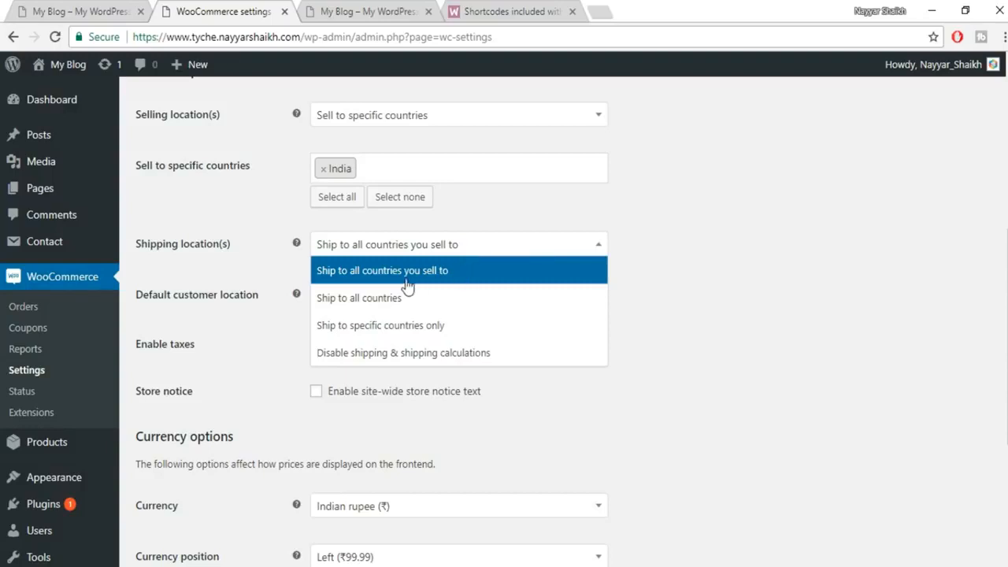
click(463, 280)
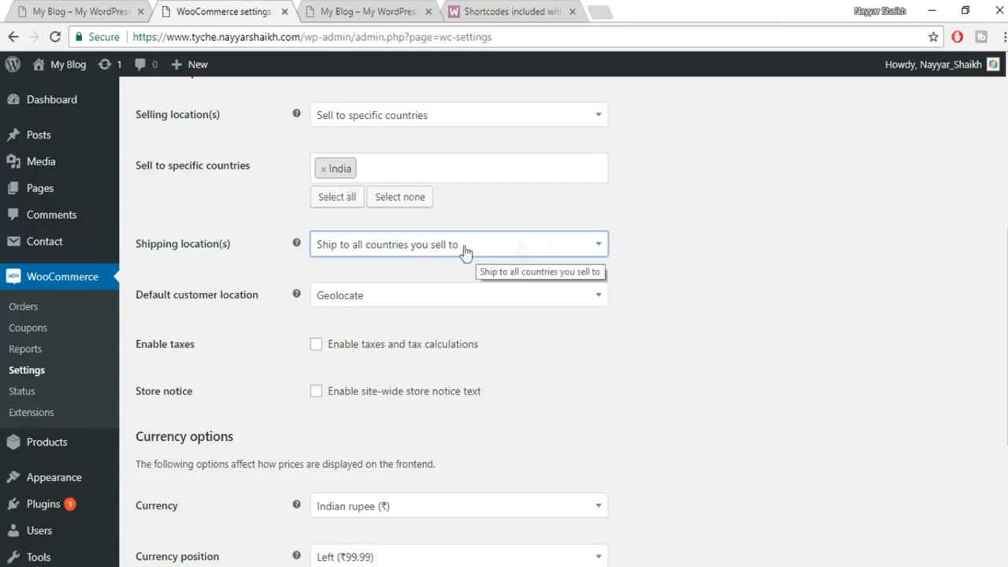
scroll(310, 308, down, 1)
click(316, 265)
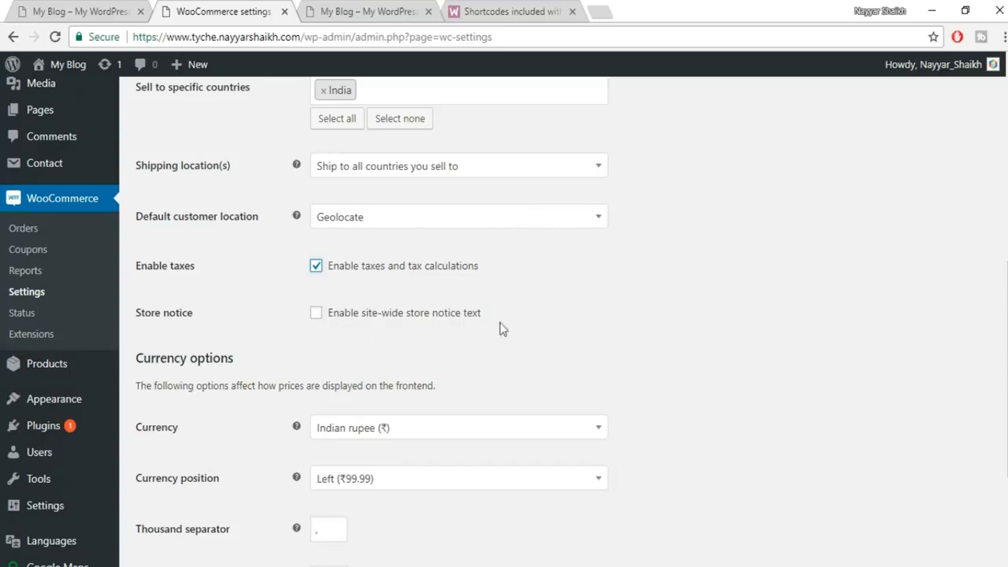
scroll(614, 275, down, 1)
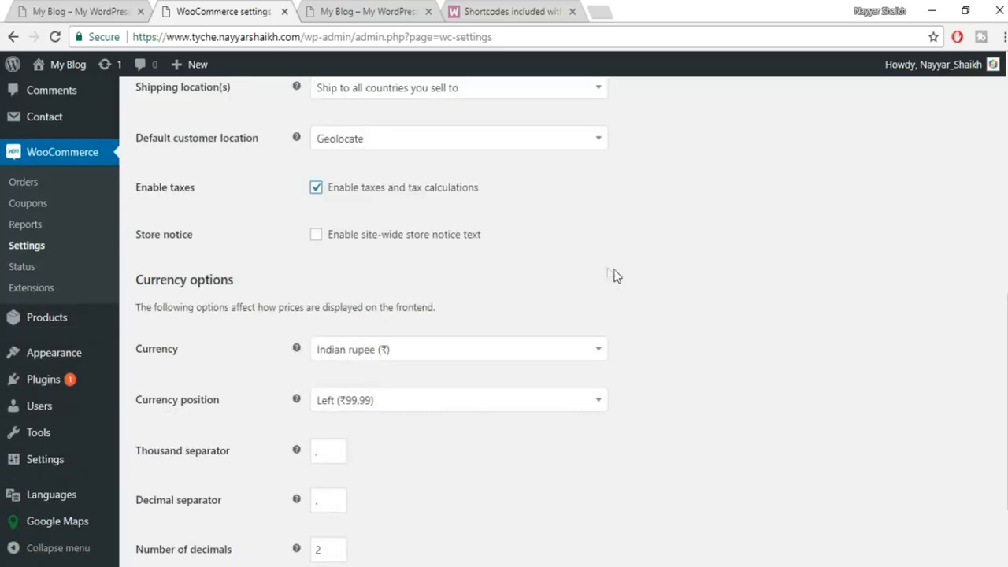
scroll(304, 292, down, 2)
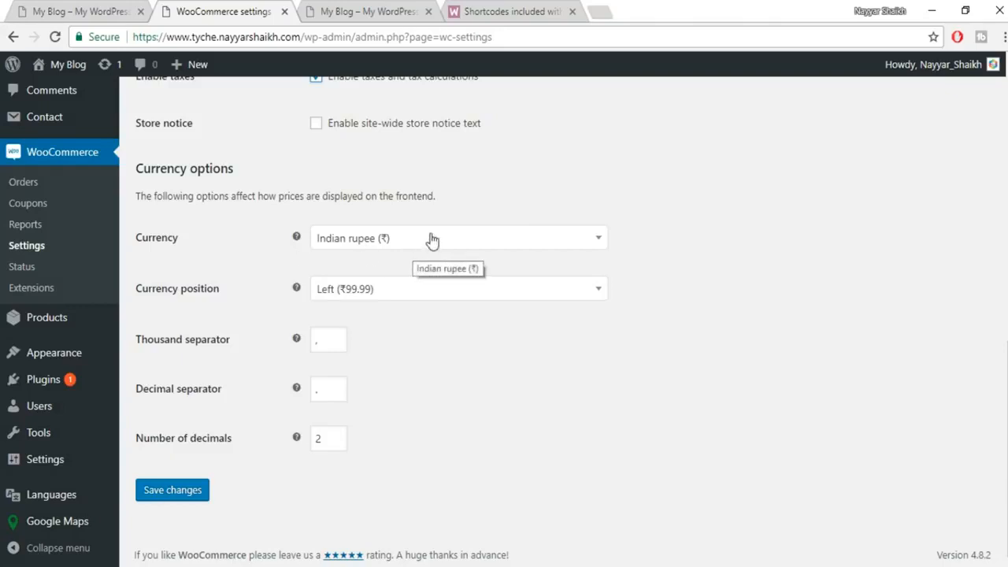
Keep the currency position as Left (₹99.99) and save the General settings.
click(430, 291)
click(704, 308)
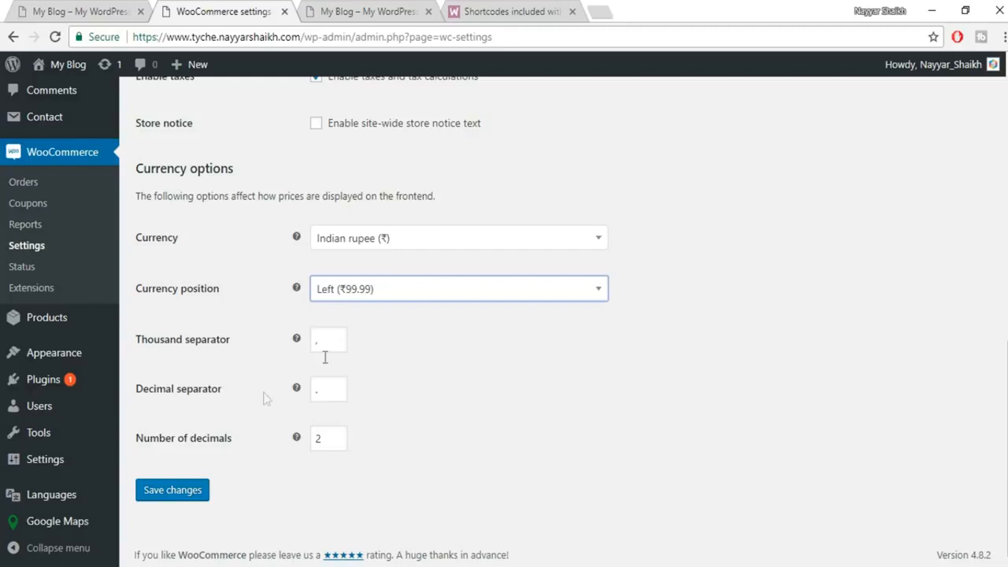
click(387, 295)
click(385, 317)
click(167, 494)
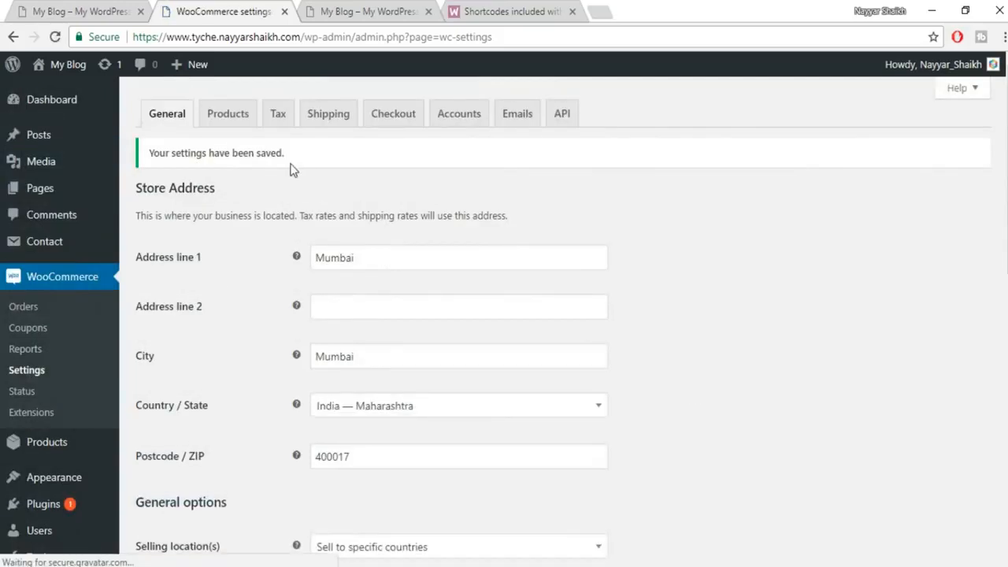
click(225, 120)
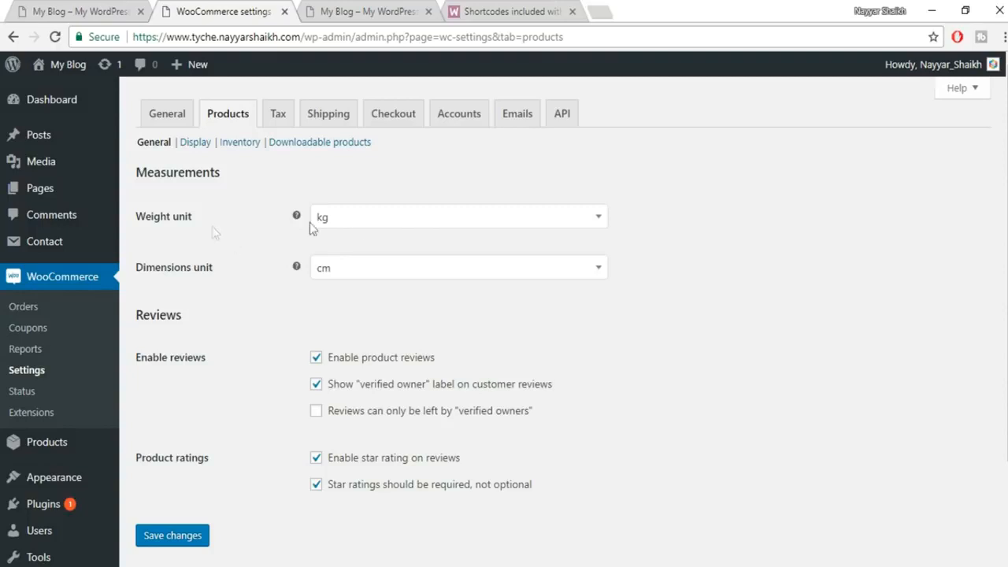
Set the product weight unit to grams and save.
click(361, 225)
click(363, 285)
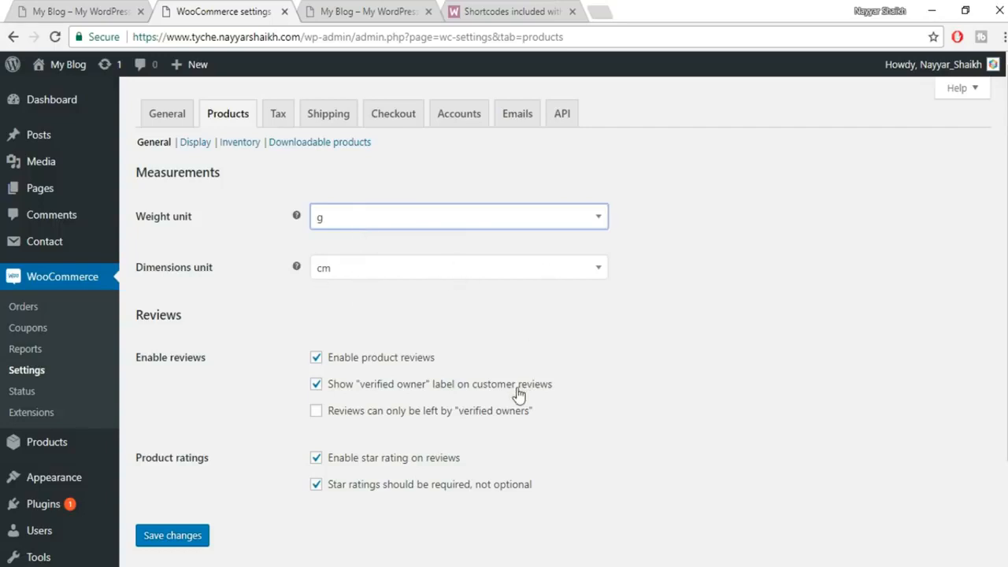
scroll(349, 504, down, 1)
click(173, 456)
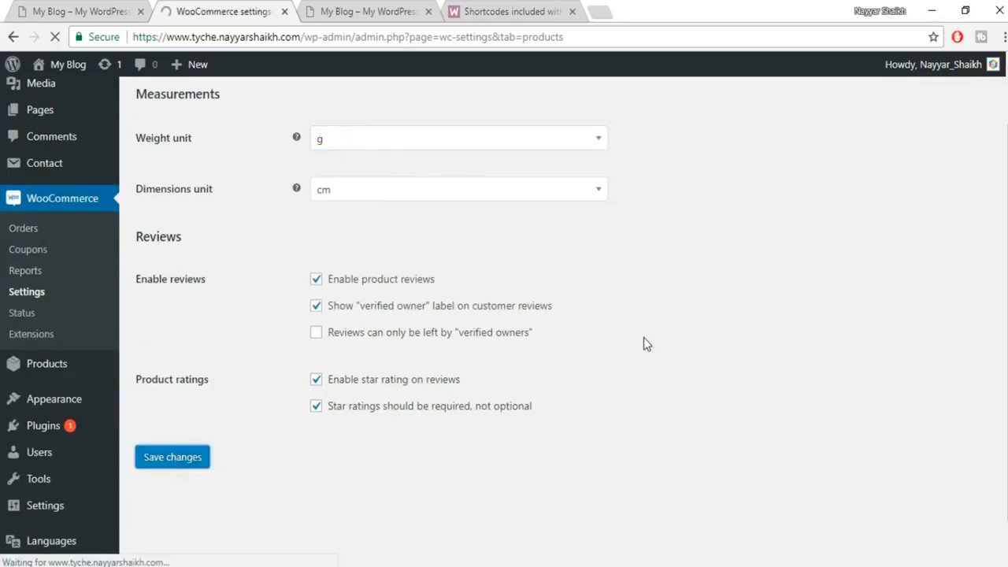
Keep Shop as the shop page in product Display settings and save.
click(185, 144)
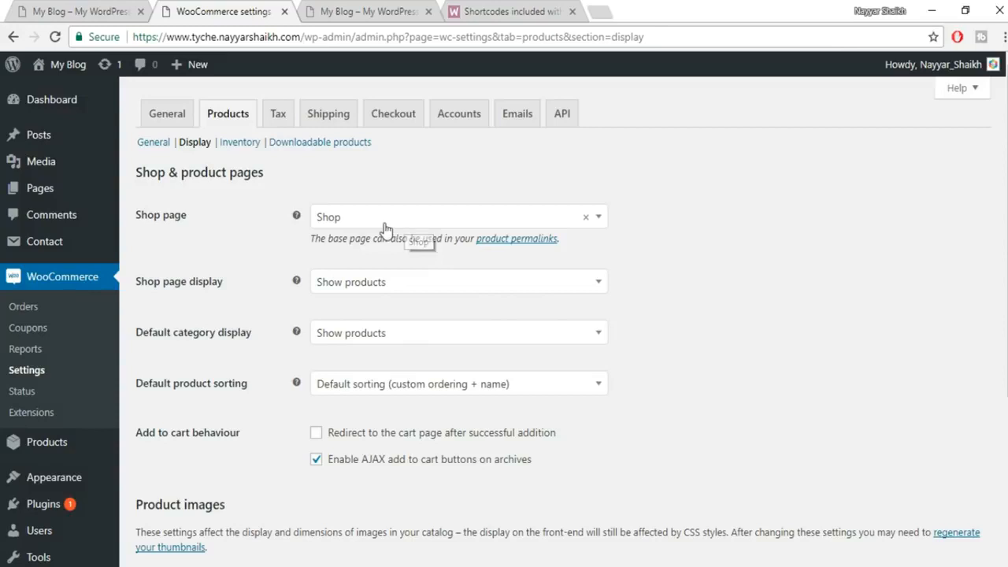
click(436, 217)
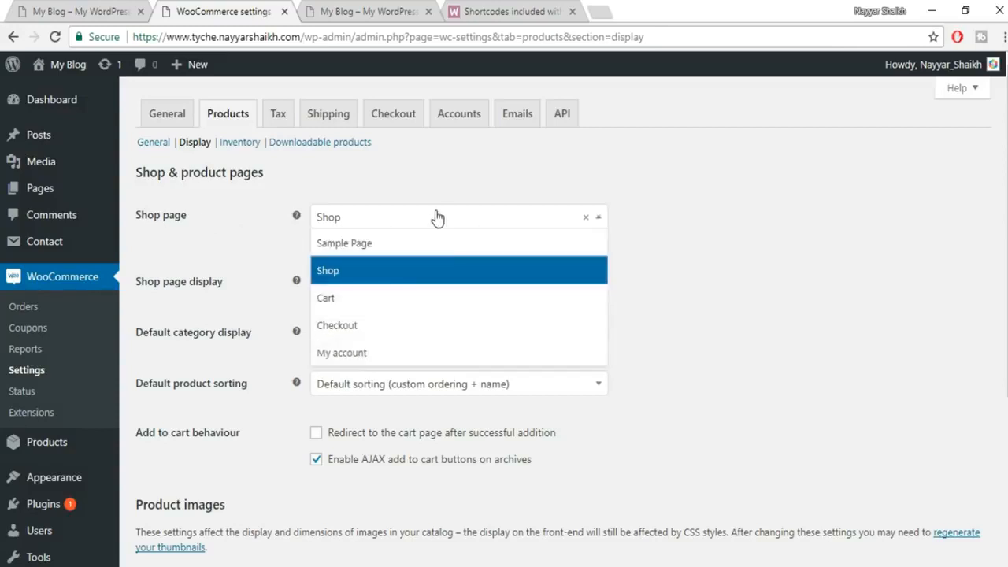
click(381, 274)
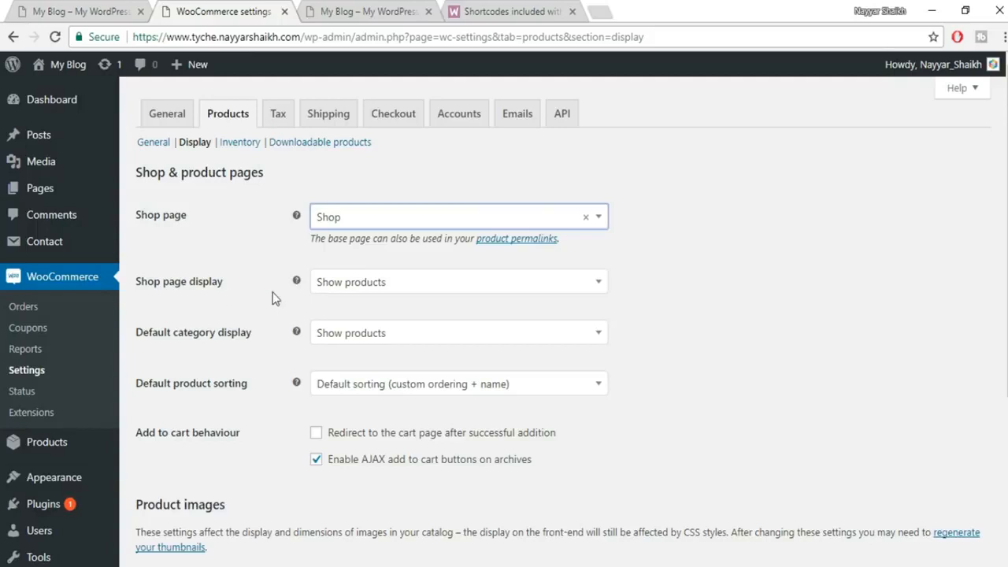
scroll(273, 292, down, 1)
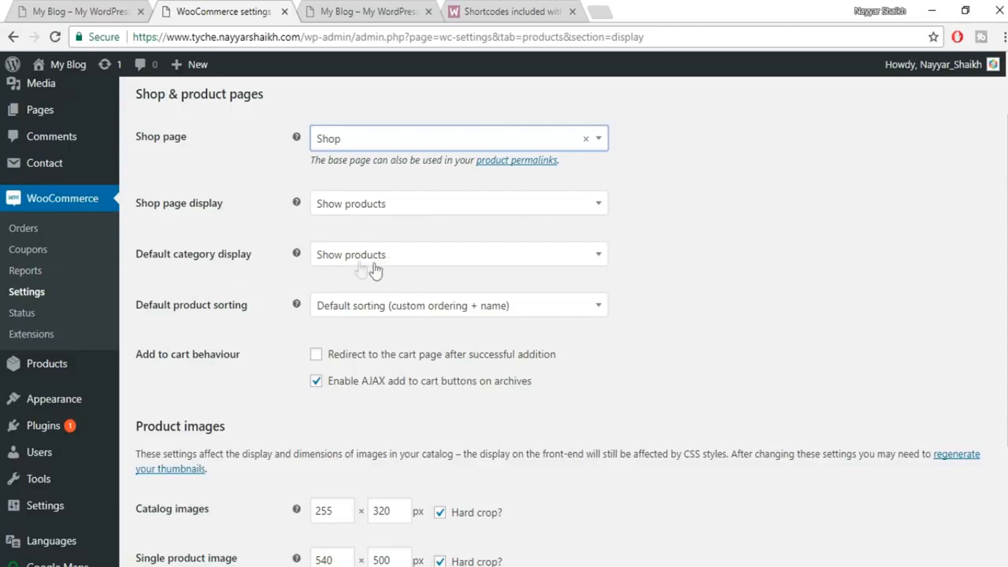
scroll(714, 260, down, 2)
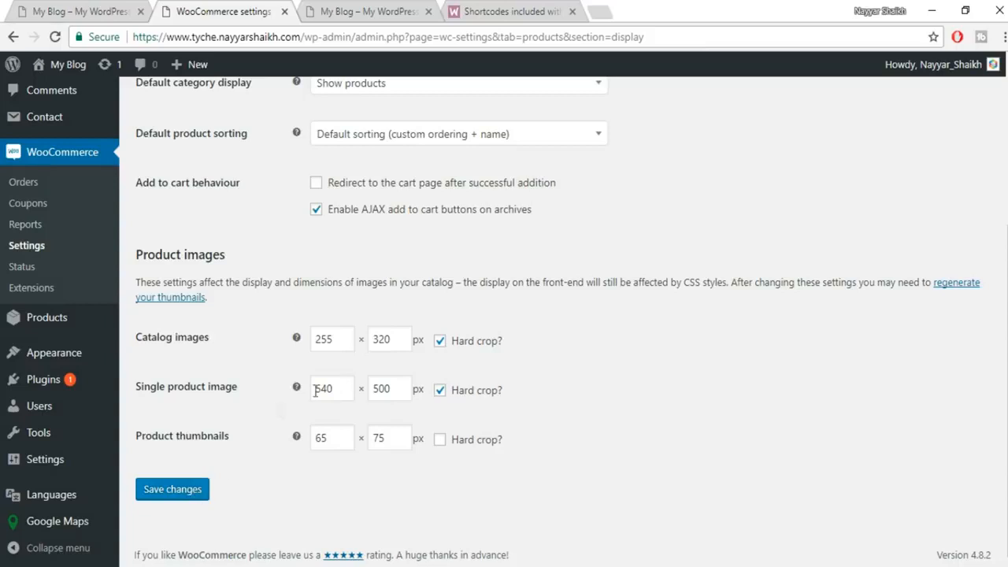
click(181, 499)
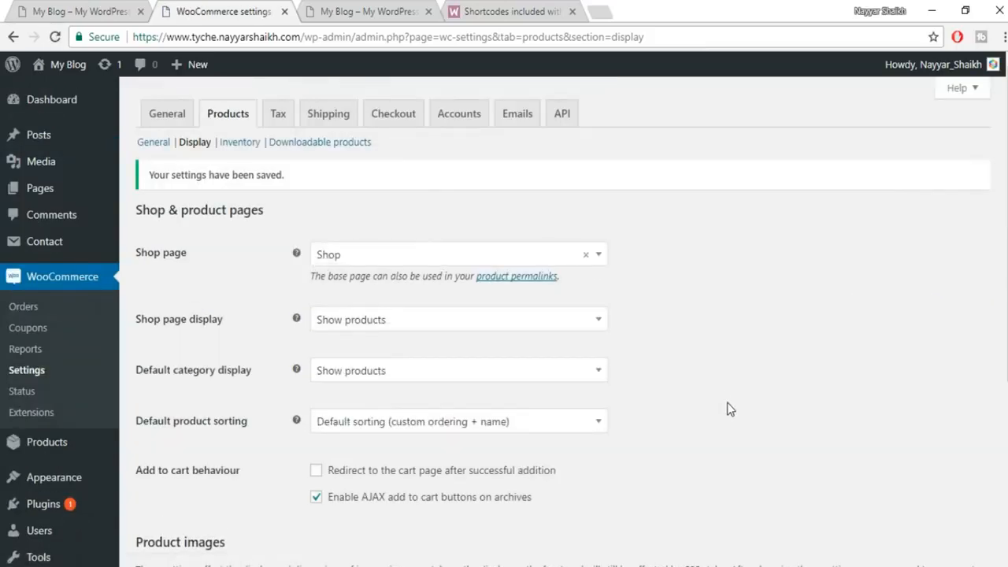
click(241, 147)
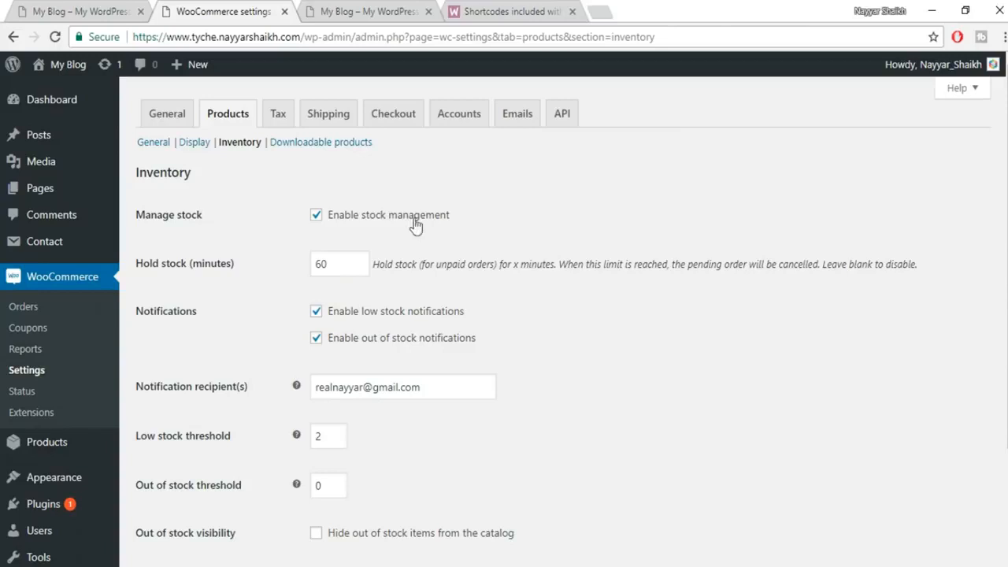
Change the low stock threshold to 5 in the Inventory settings.
scroll(677, 315, down, 2)
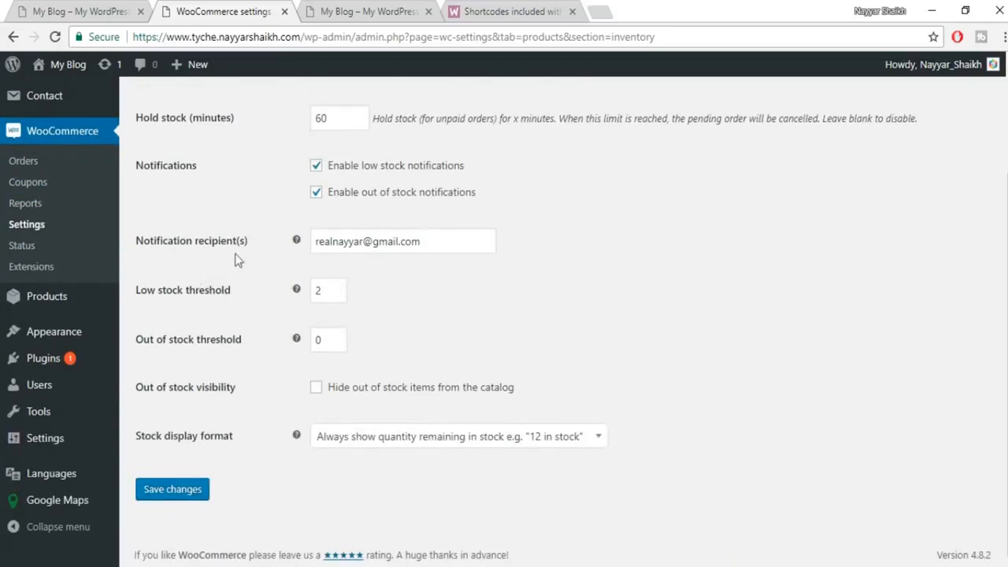
drag(423, 249, 349, 247)
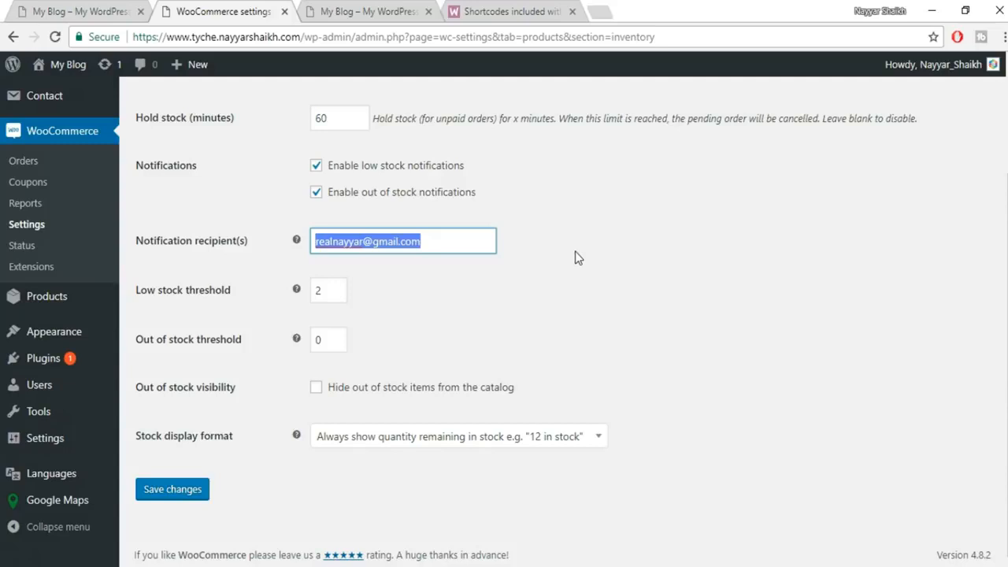
scroll(587, 268, up, 1)
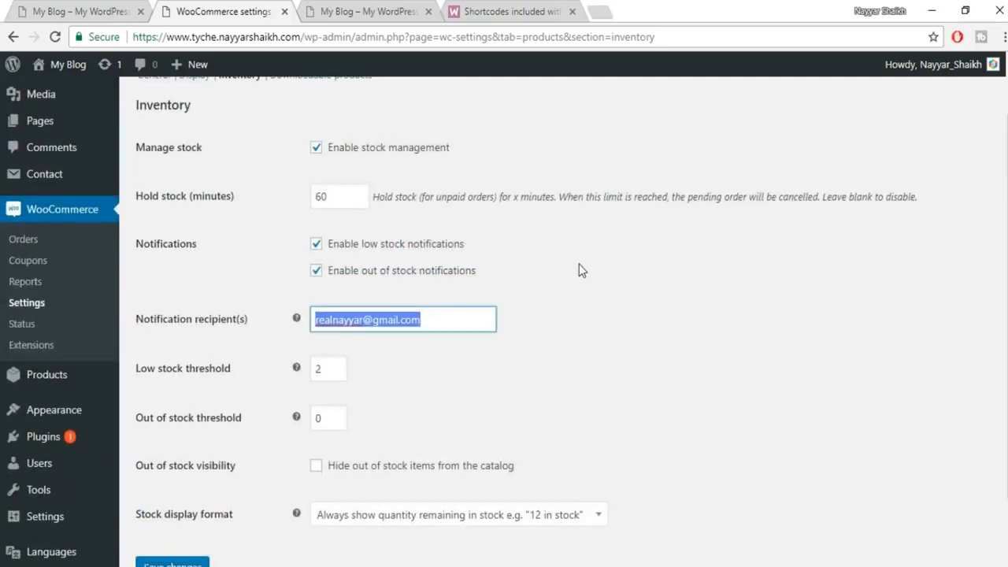
click(359, 375)
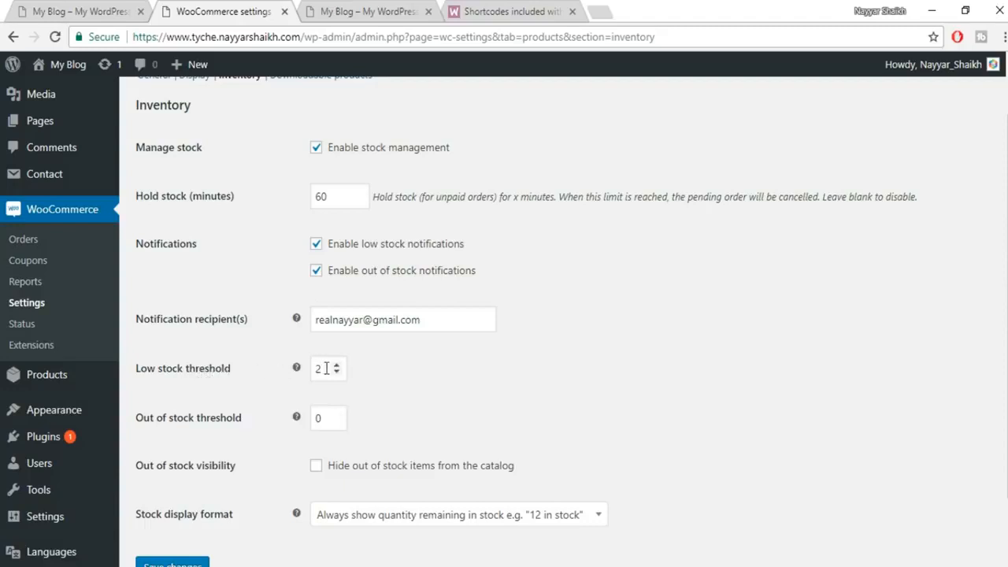
drag(320, 370, 309, 376)
Hide out-of-stock items from the catalog and save the inventory settings.
scroll(886, 410, down, 2)
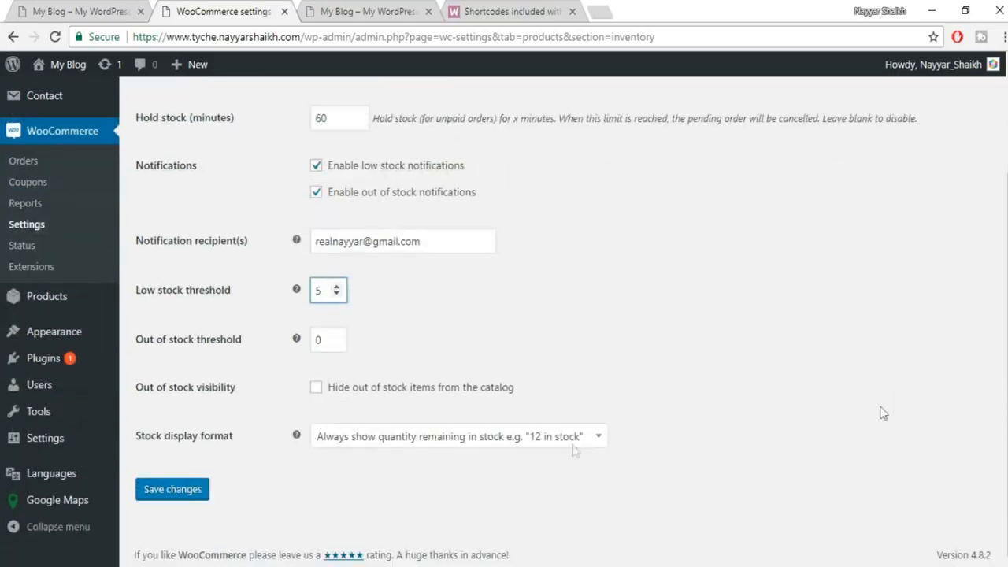
click(364, 394)
click(167, 489)
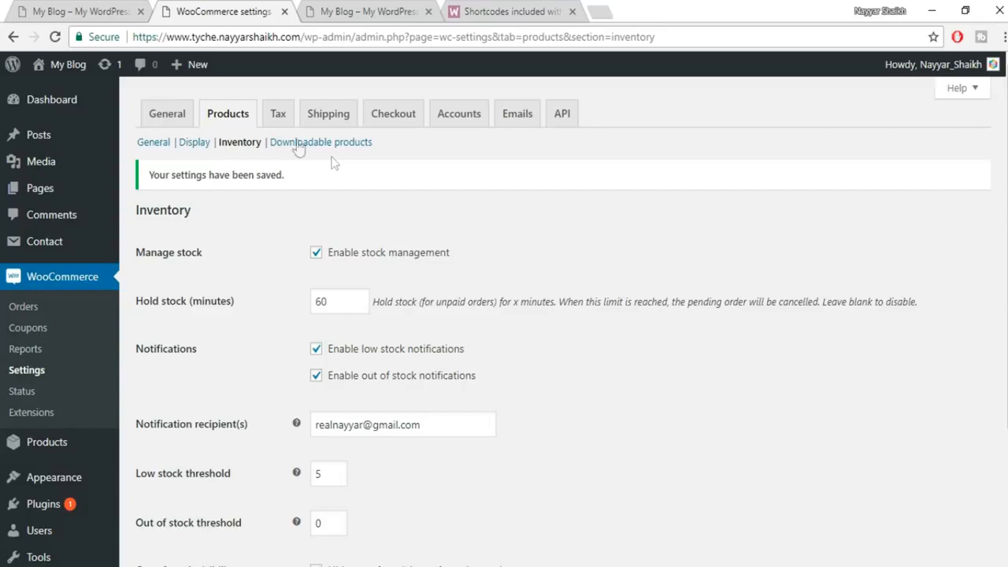
click(278, 116)
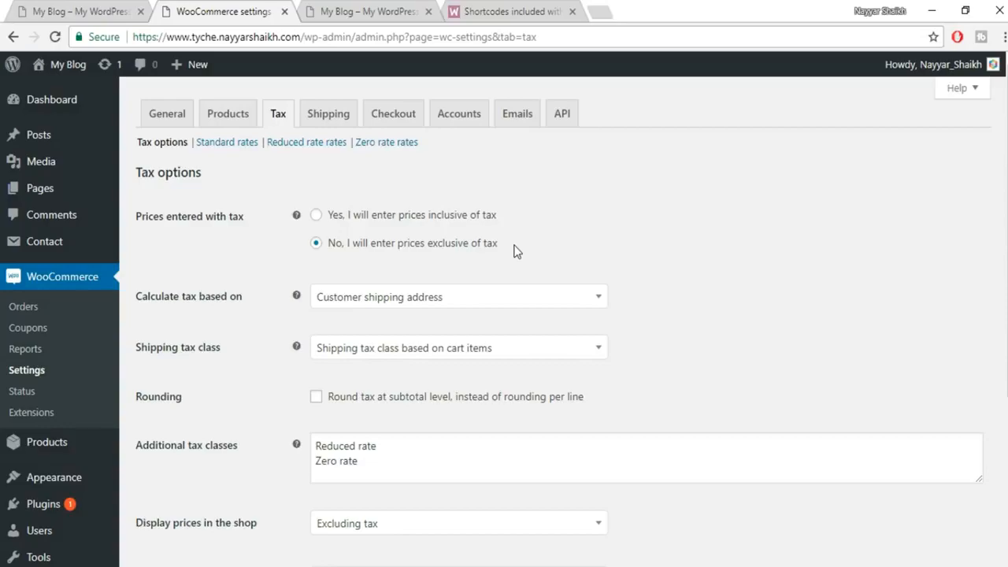
click(99, 10)
click(48, 11)
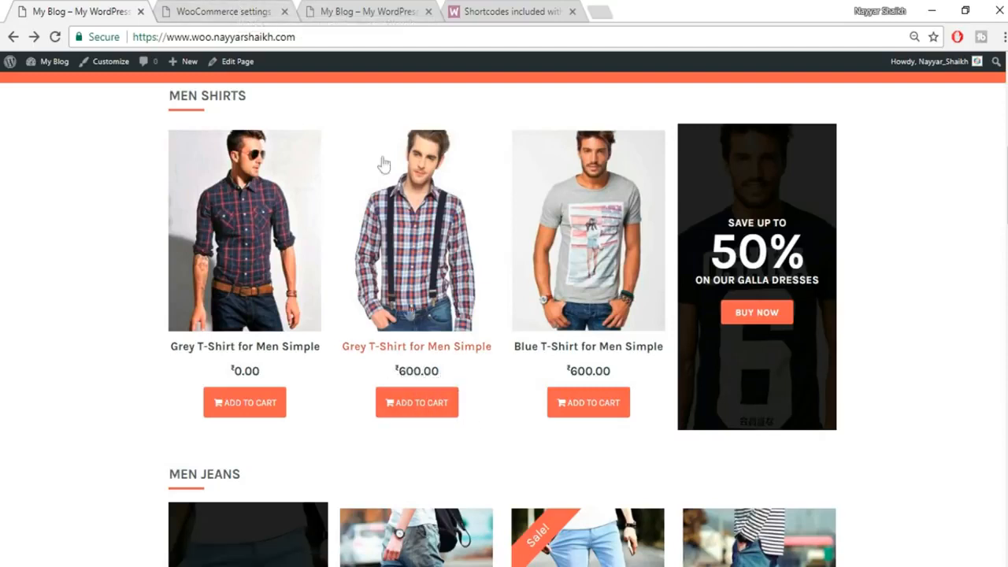
click(220, 11)
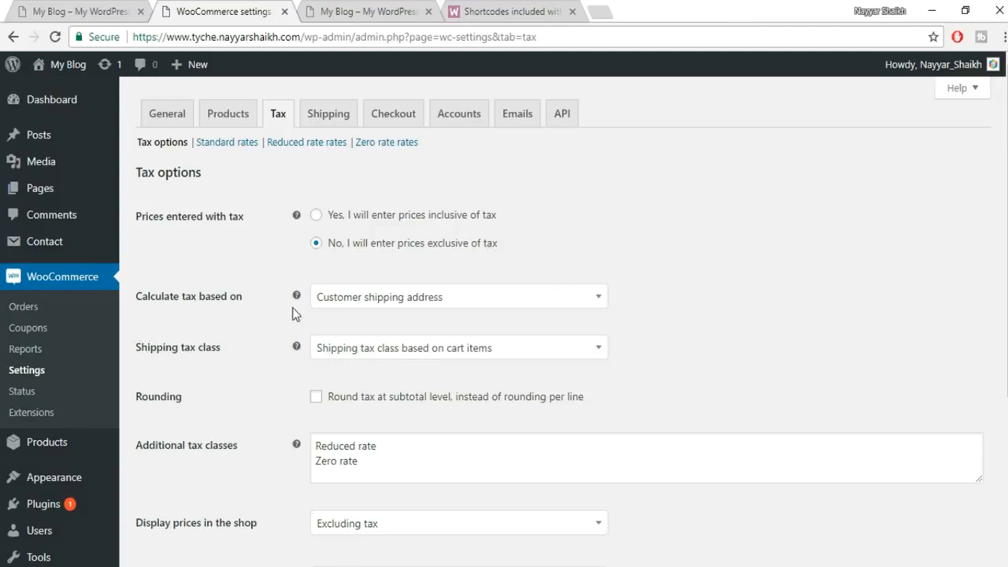
Keep tax calculated on the customer shipping address and leave the shipping tax class unchanged.
scroll(292, 314, down, 1)
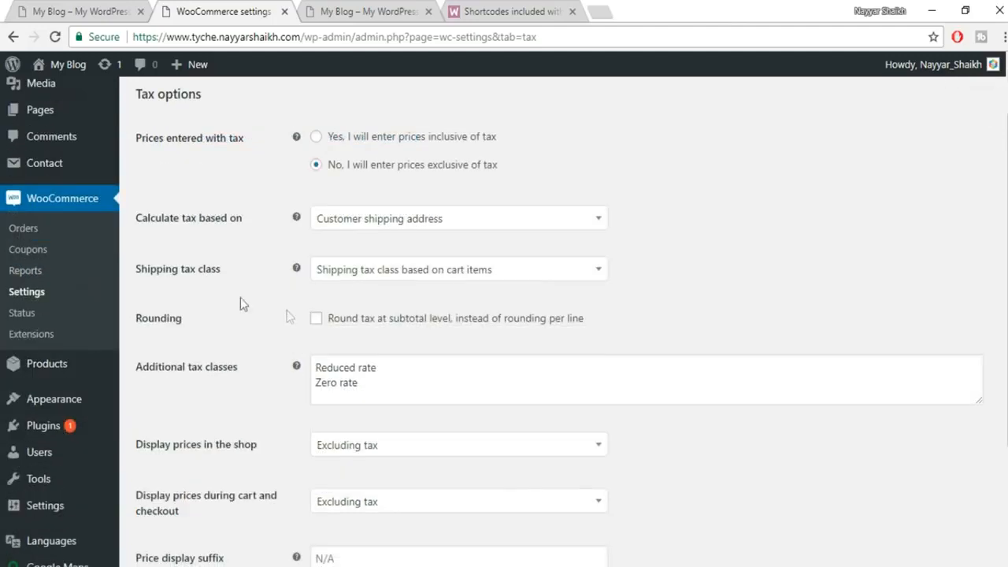
click(446, 224)
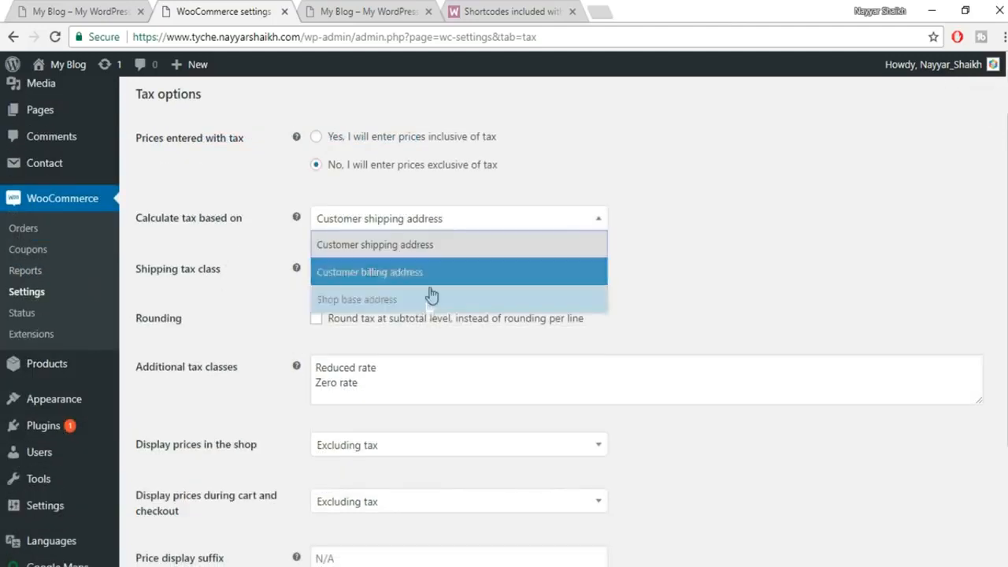
click(412, 244)
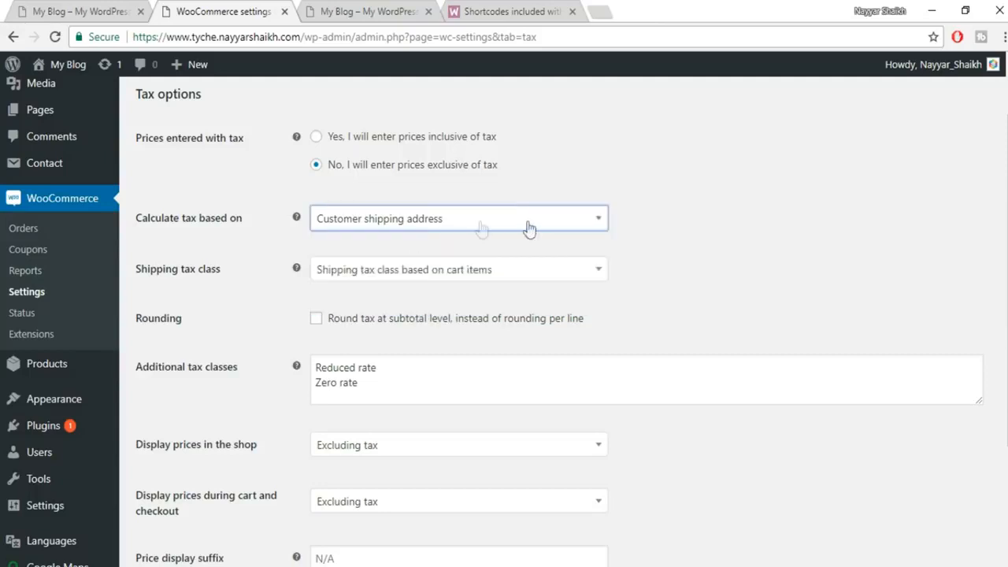
click(392, 278)
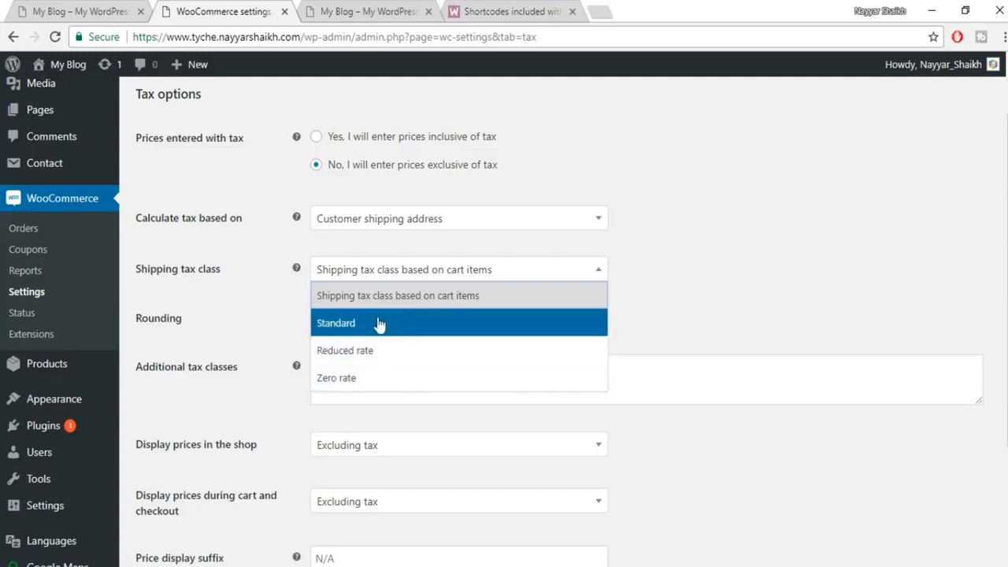
click(695, 326)
scroll(695, 326, down, 1)
Add GST as a new line in the additional tax classes and save.
click(370, 306)
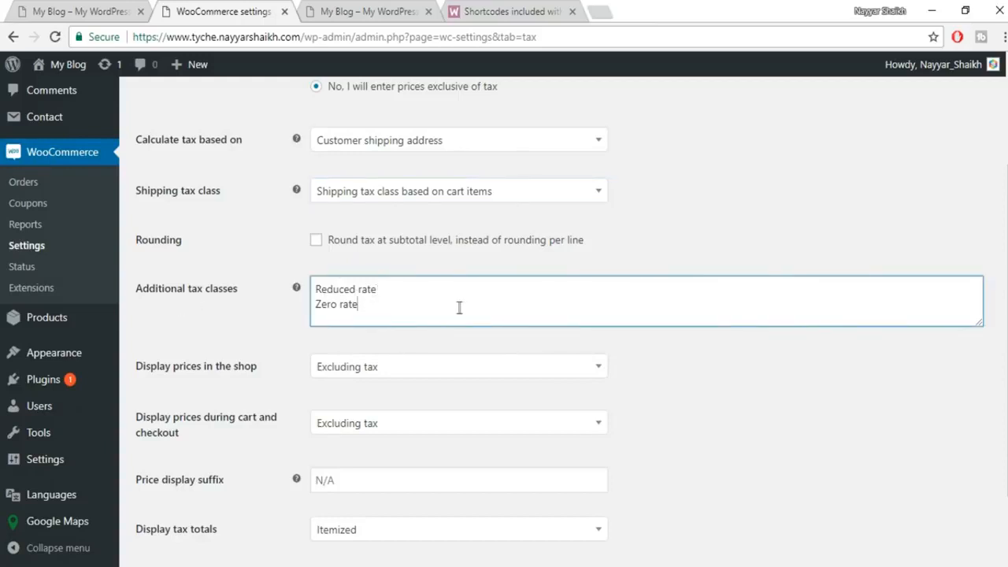
key(Return)
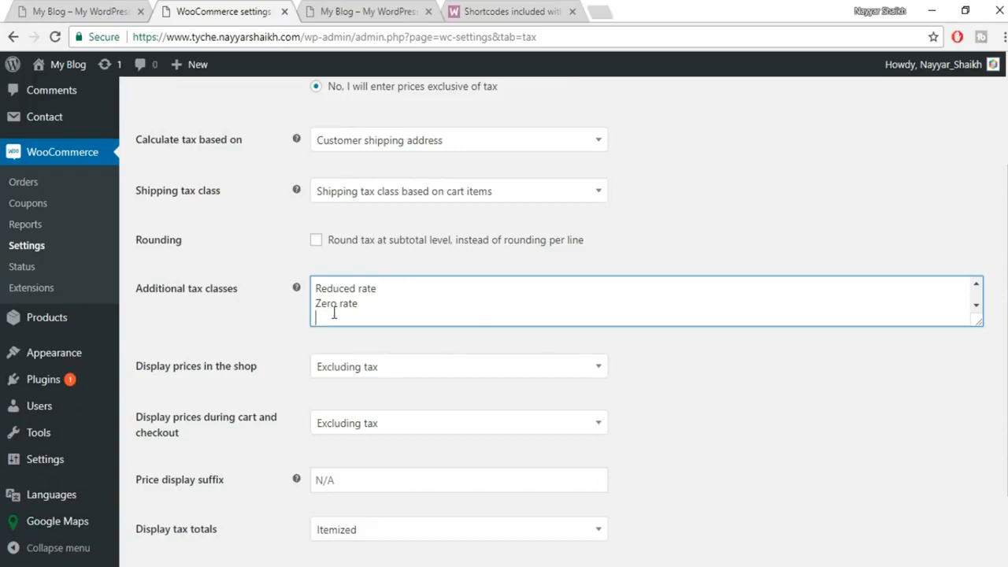
text(GST)
scroll(749, 364, down, 2)
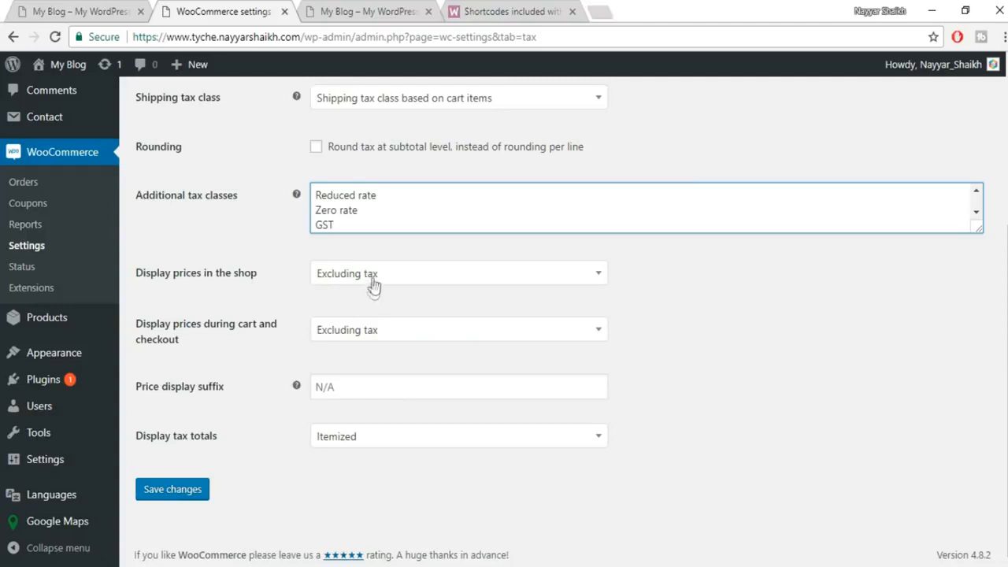
click(160, 494)
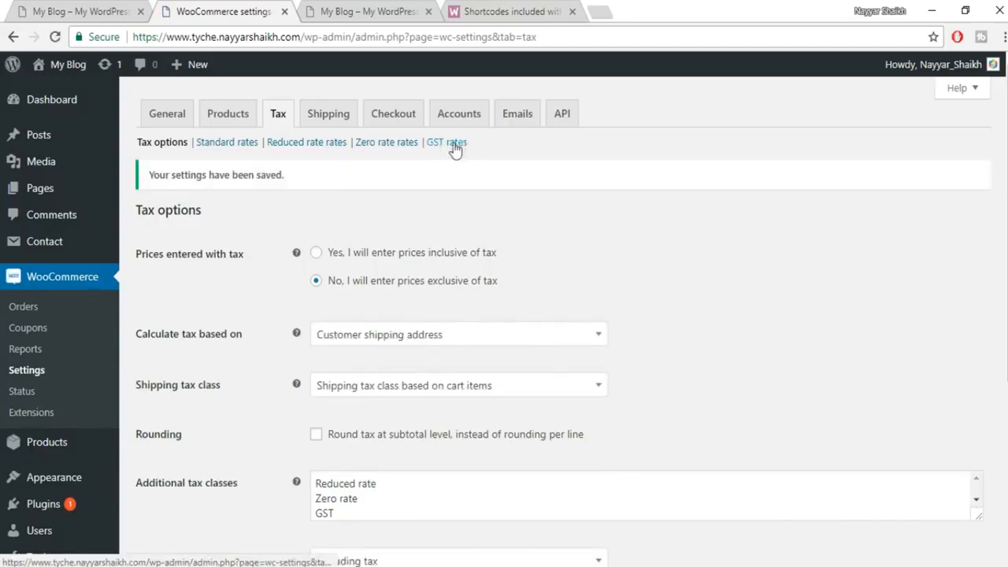
Open the GST rates table and insert a row with country IN.
click(456, 149)
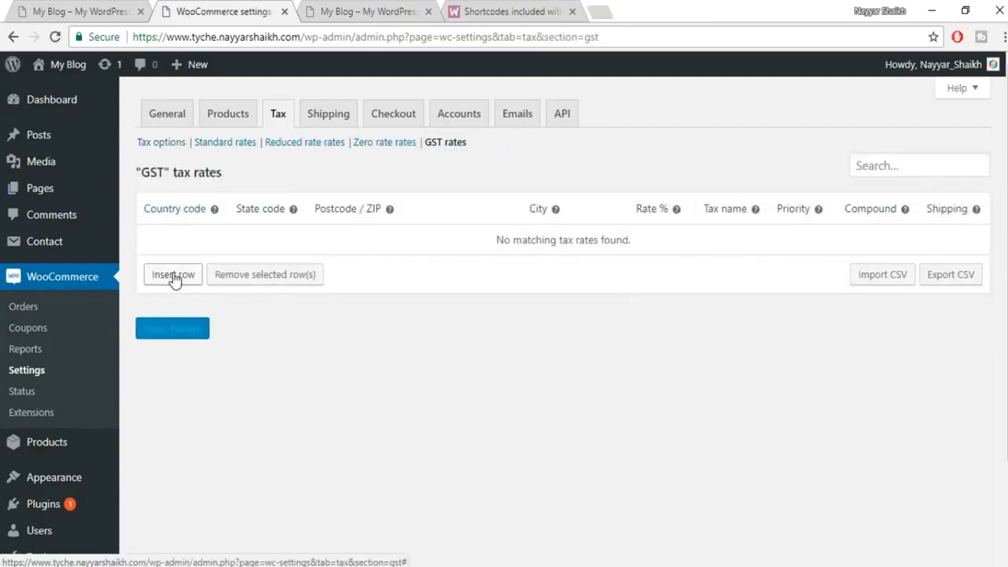
click(175, 277)
click(178, 234)
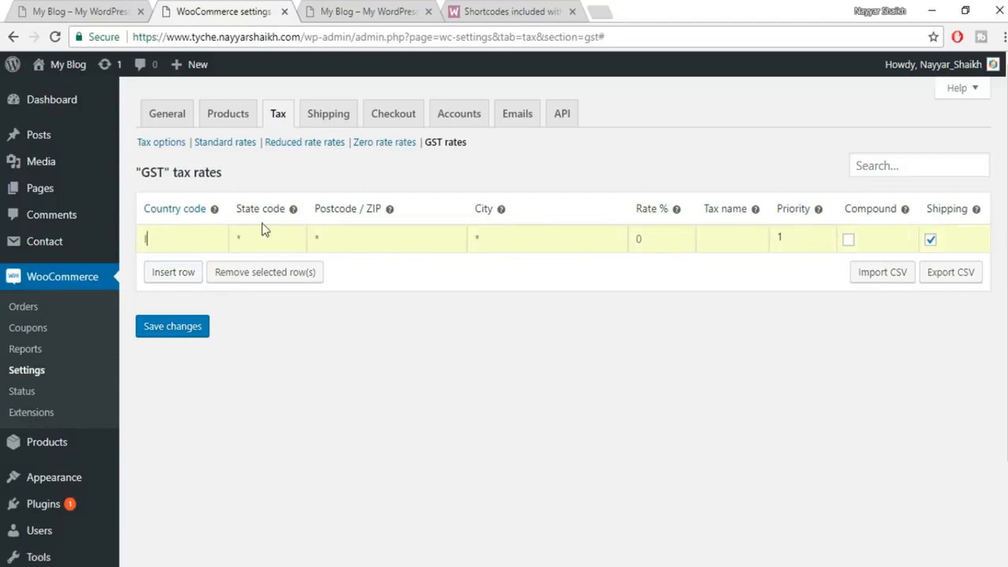
text(IN)
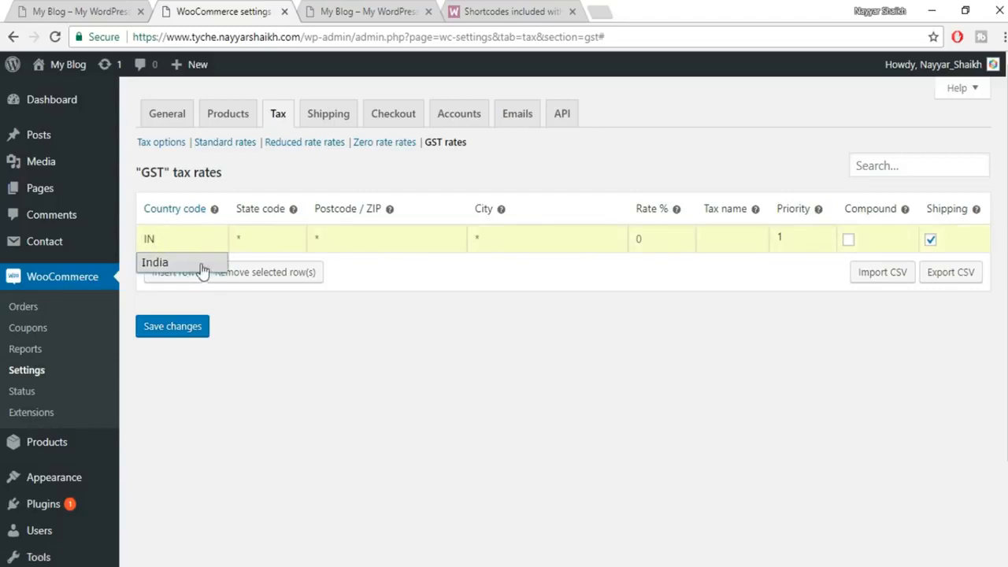
click(197, 268)
Give the row state MH, rate 12% and name SGST, then insert a blank row.
click(295, 237)
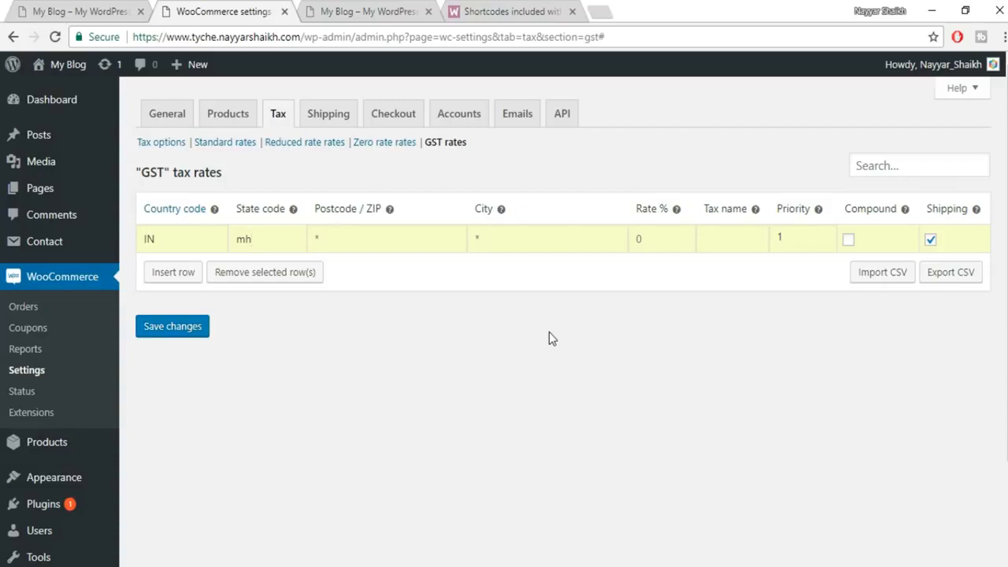
click(670, 241)
text(12)
click(738, 243)
text(SGST)
click(248, 243)
click(174, 271)
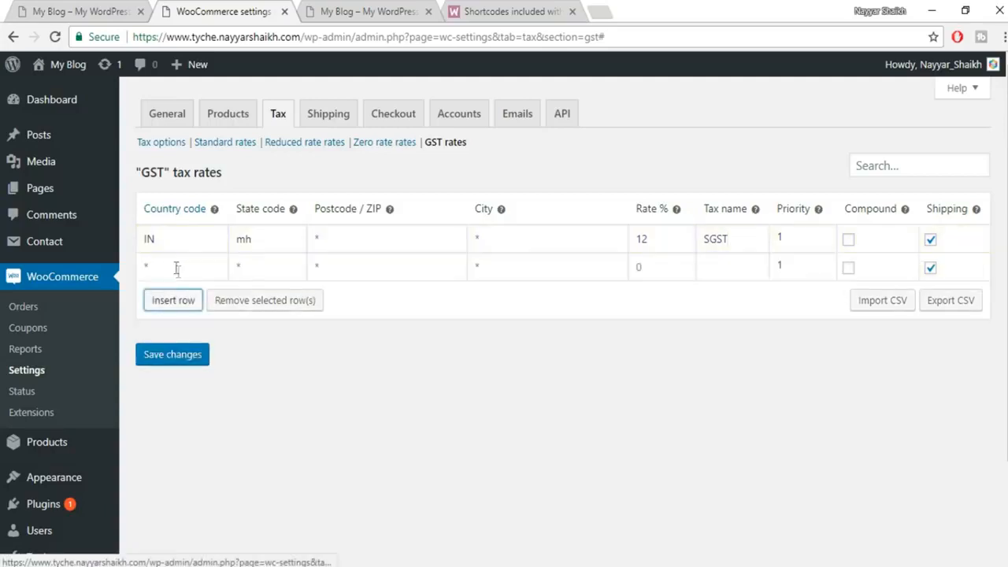
Fill the new row with country IN, rate 12 and name CGST, and save both GST rates.
click(166, 262)
text(IN)
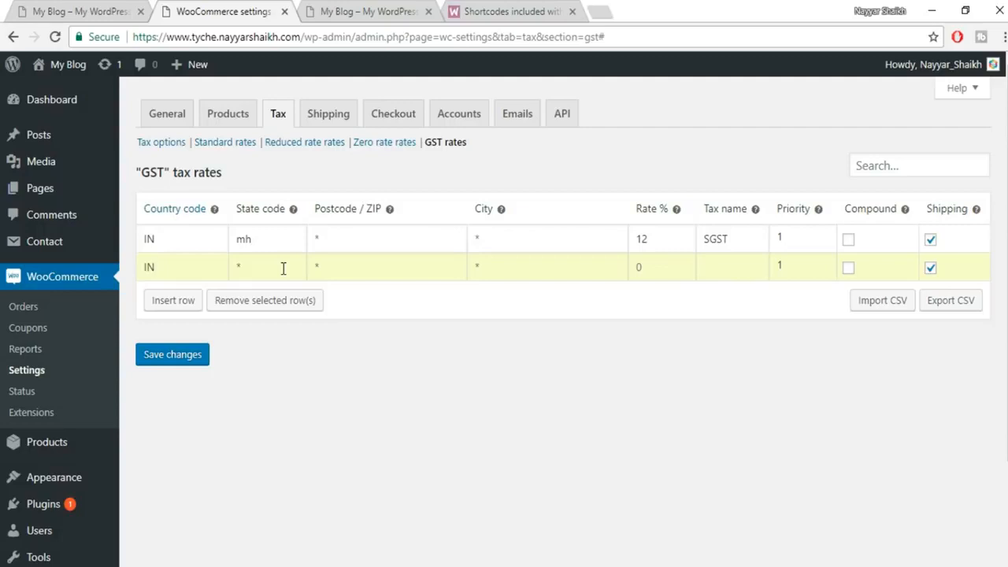
click(640, 265)
text(12)
click(728, 269)
text(CGST)
click(181, 358)
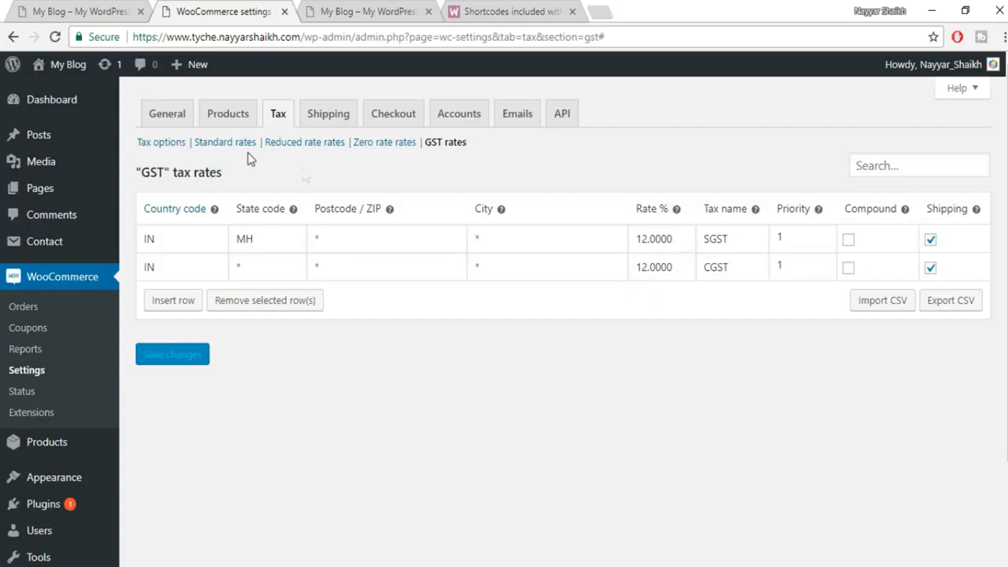
click(331, 118)
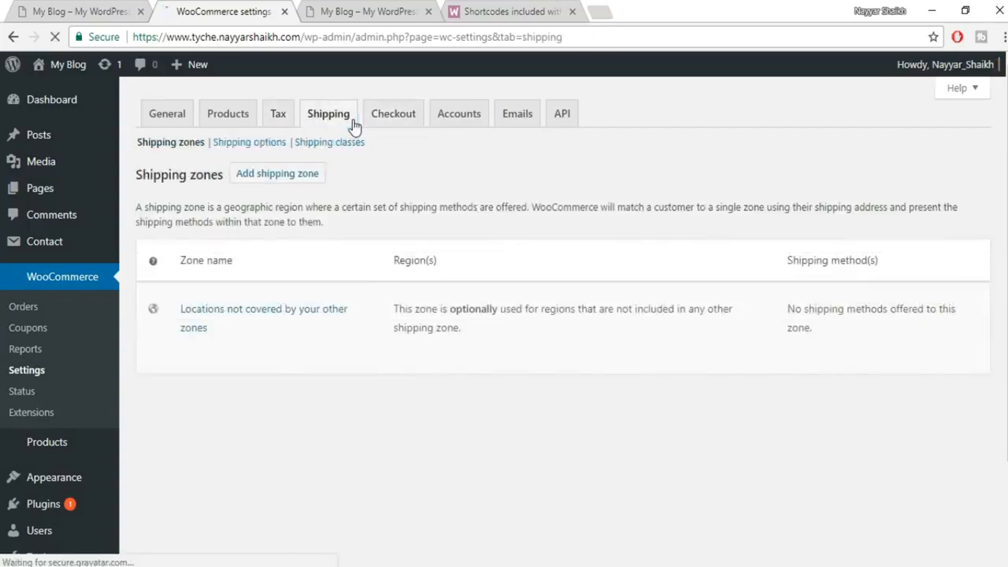
Create and save a shipping zone named India with India as its region.
scroll(833, 354, down, 5)
scroll(787, 414, up, 5)
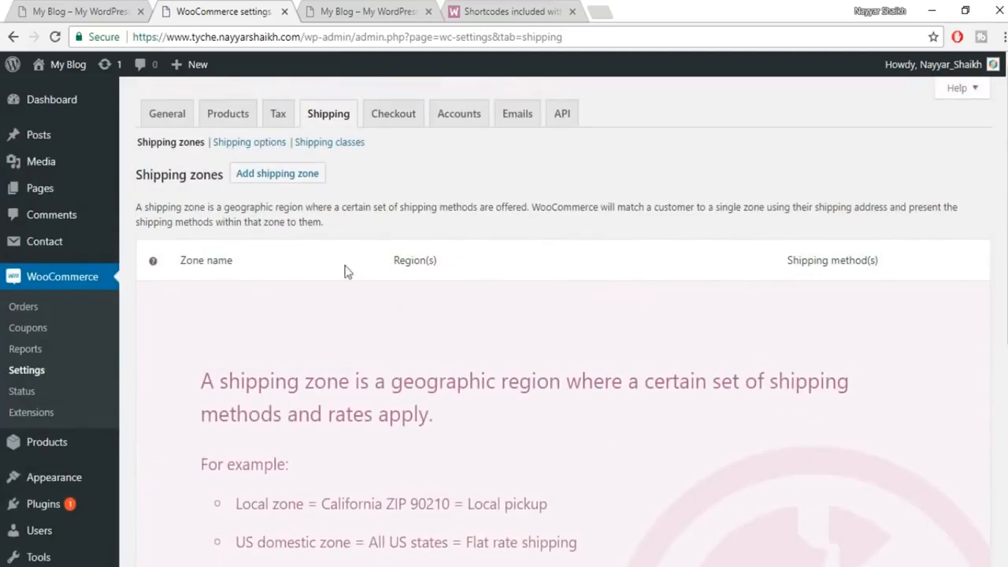
click(285, 177)
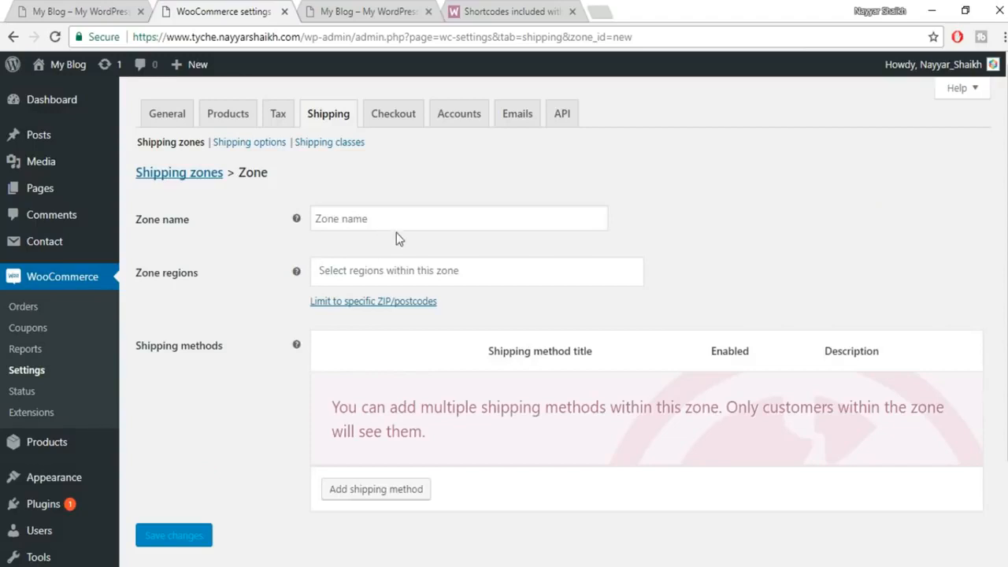
click(397, 217)
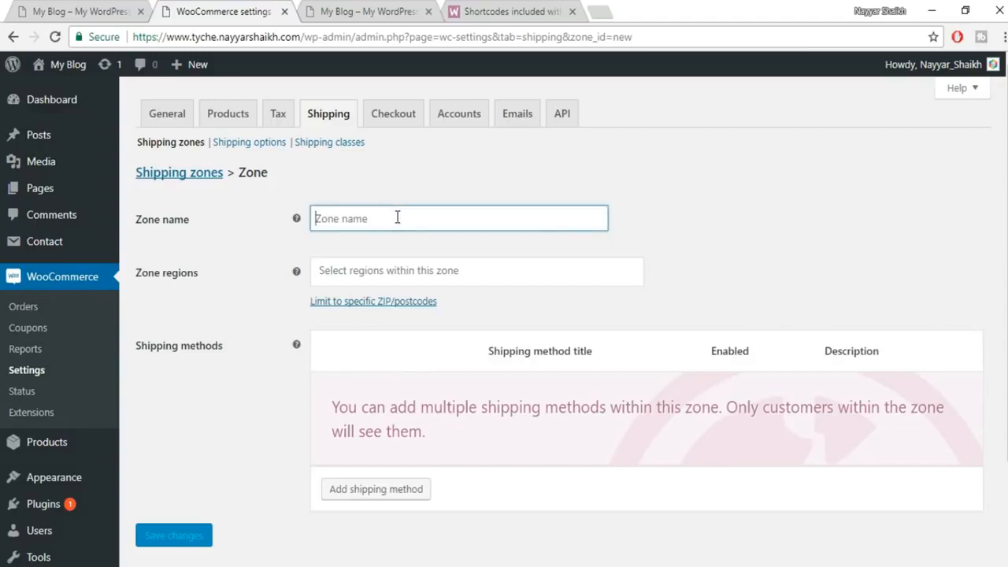
text(India)
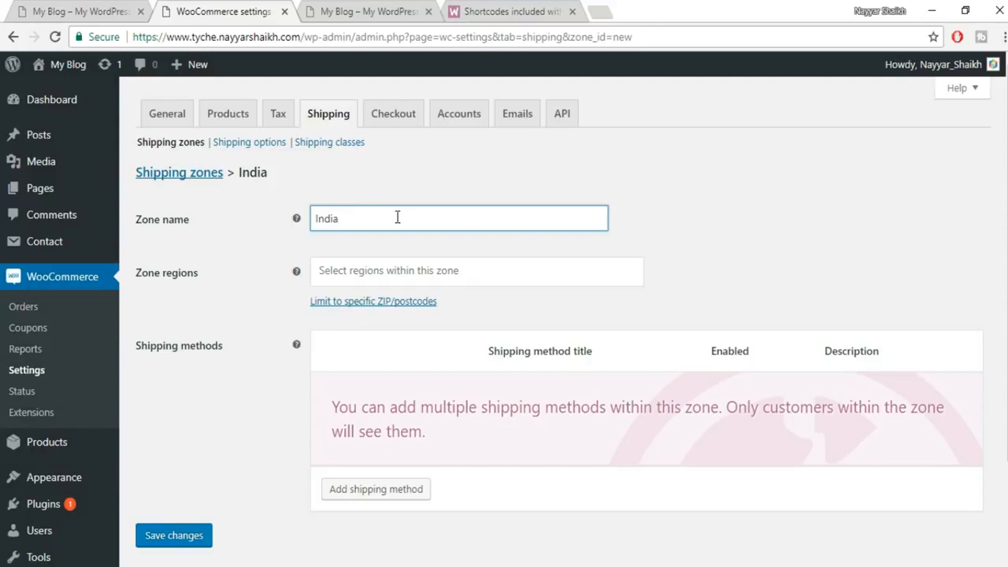
click(408, 274)
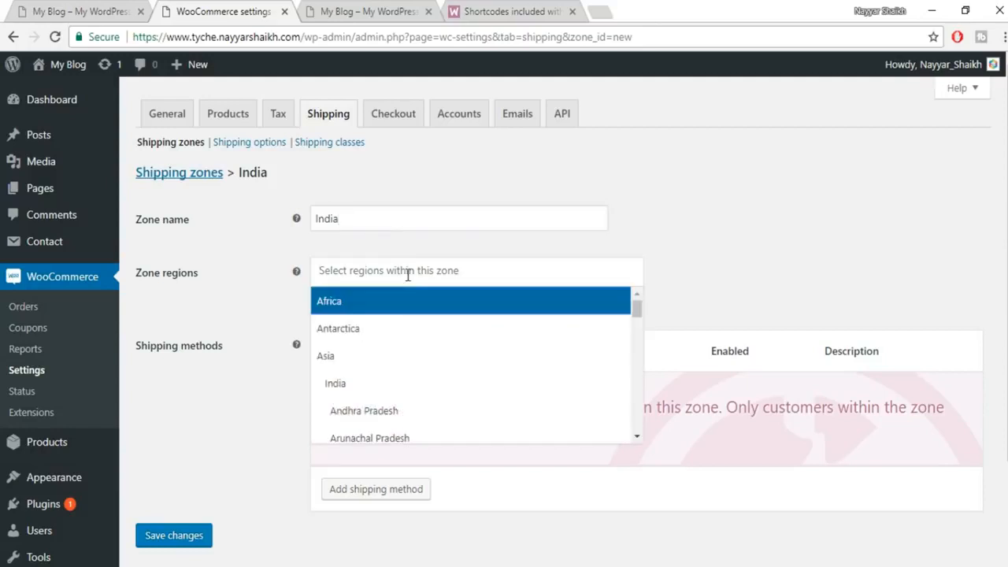
click(358, 387)
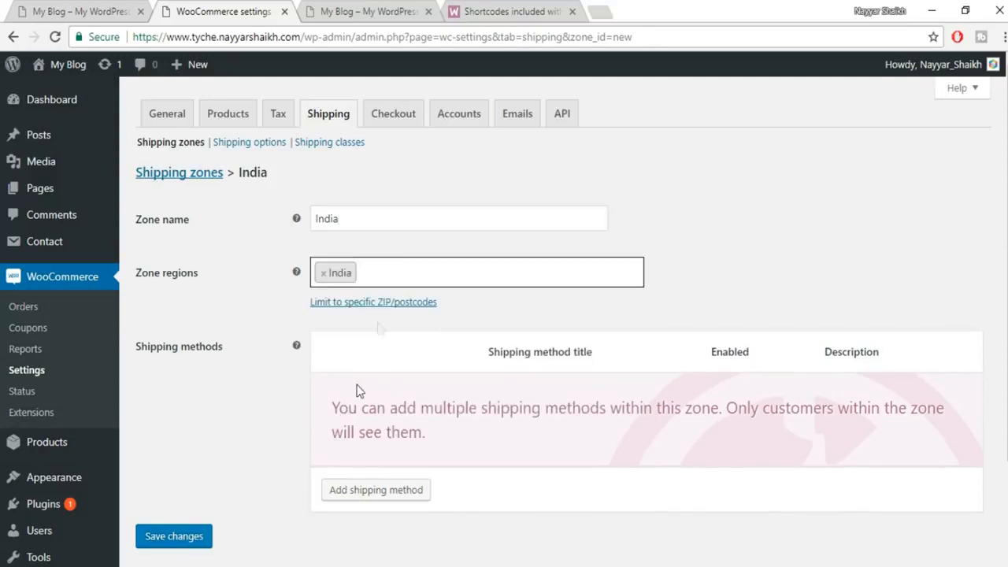
click(172, 544)
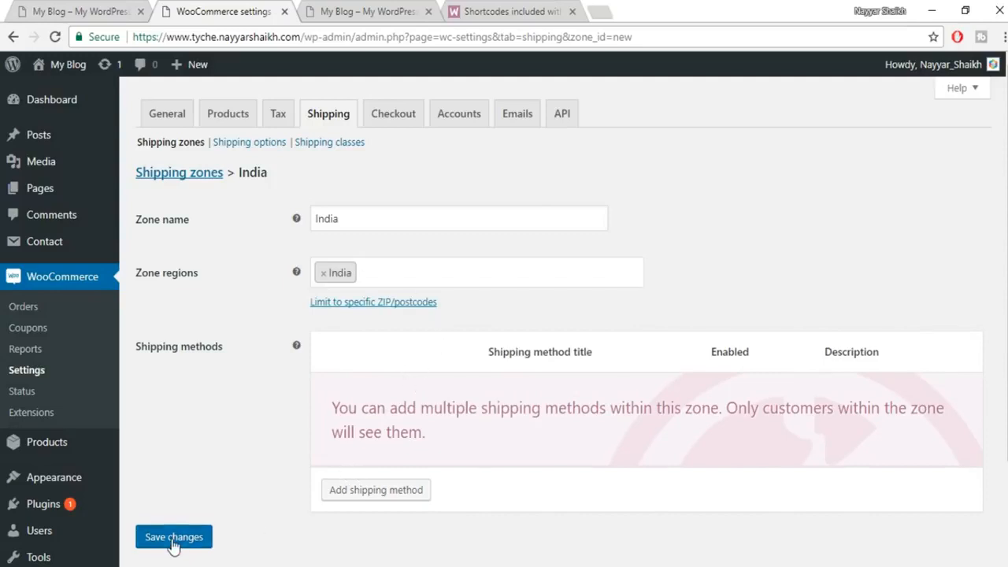
Add a Flat rate shipping method to the India zone.
click(396, 496)
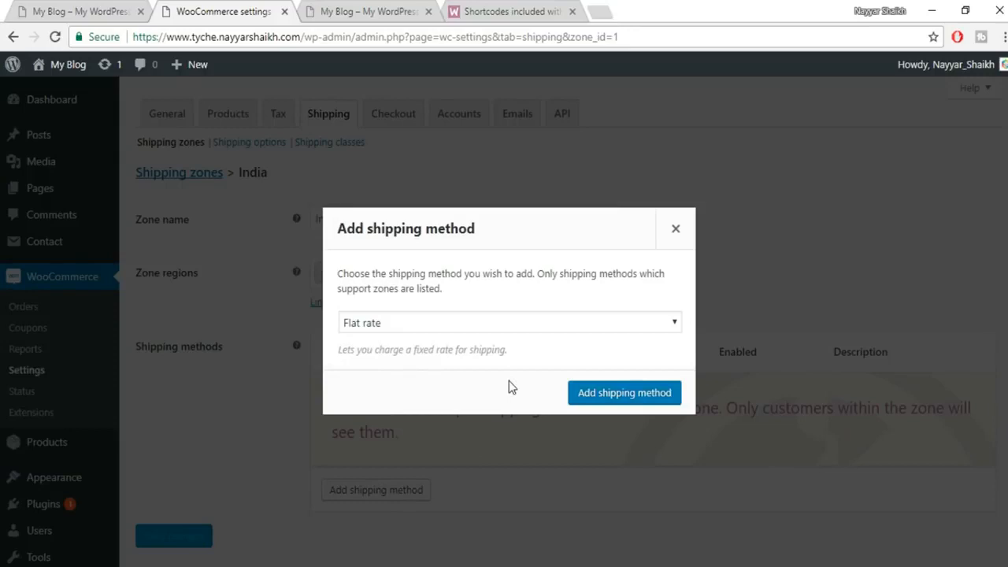
click(439, 322)
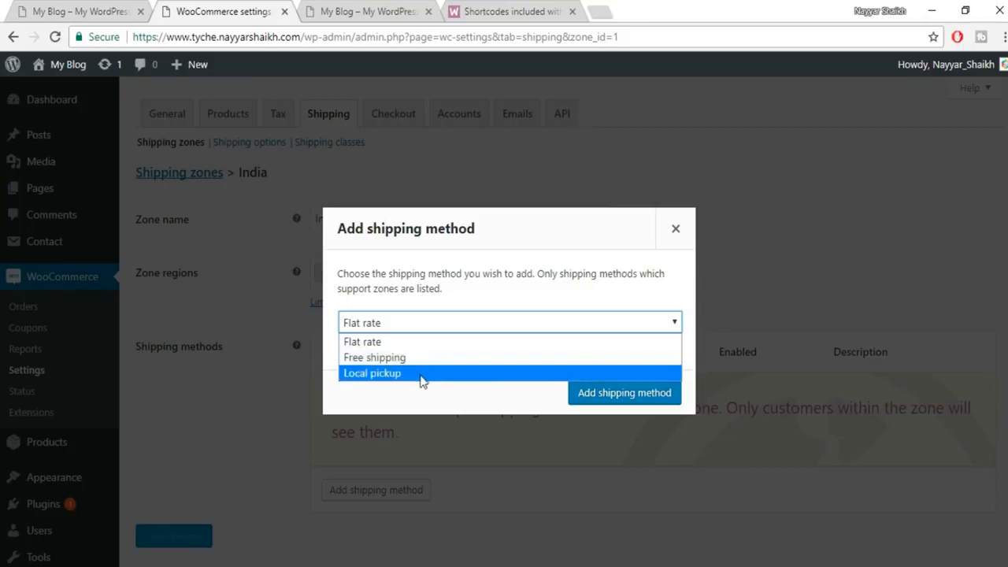
click(389, 346)
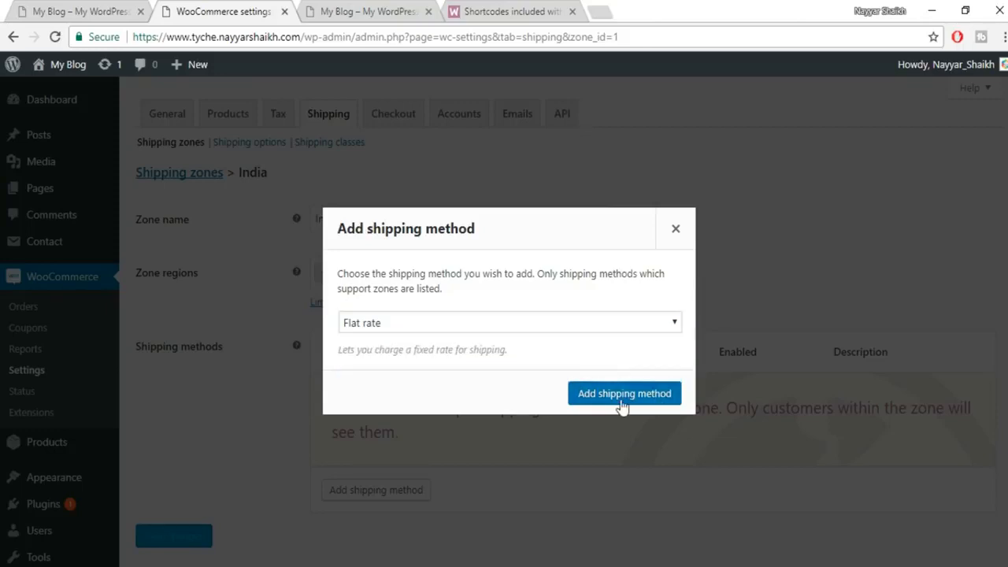
click(622, 397)
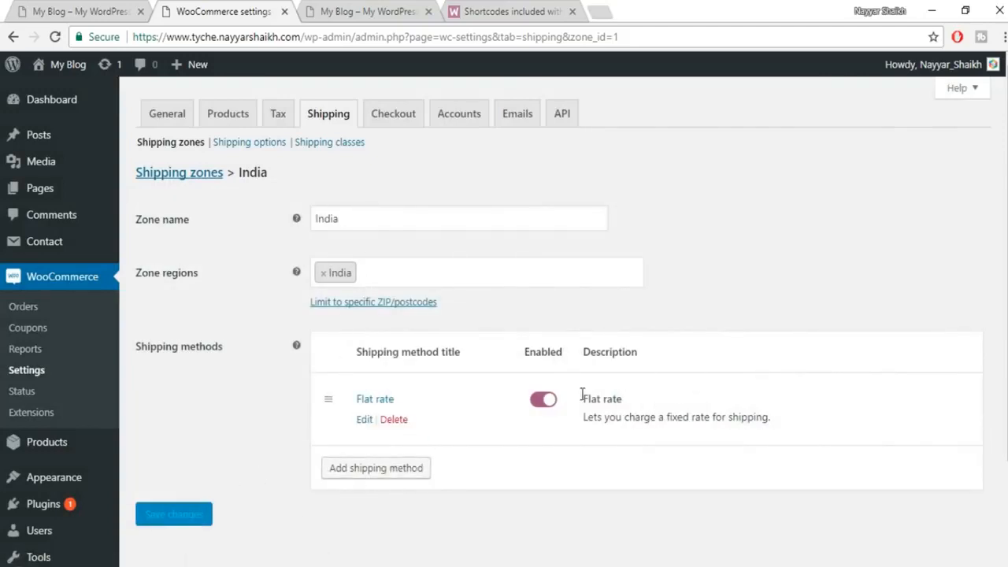
Add a new shipping class entry named T-Shirts.
click(318, 145)
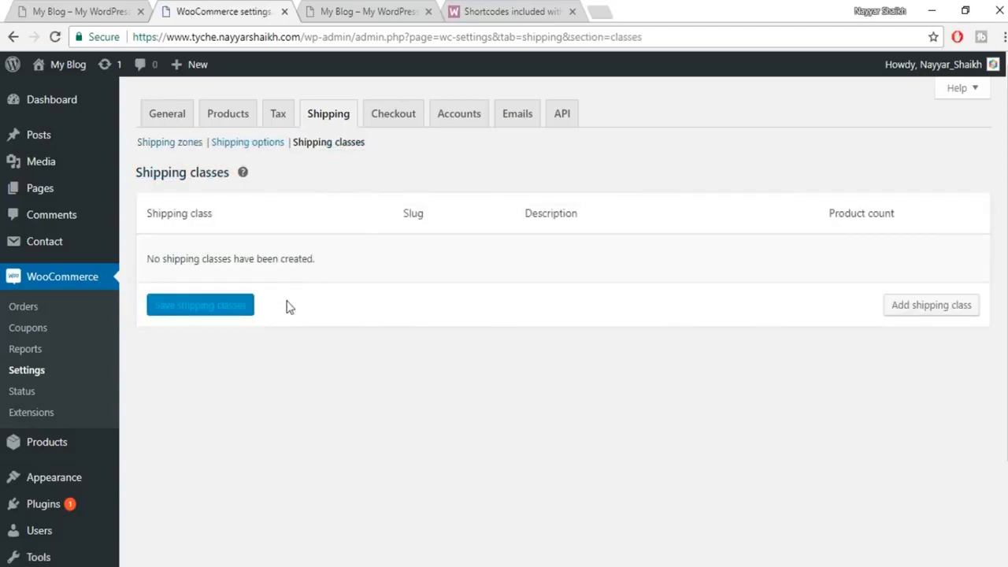
click(911, 307)
click(314, 267)
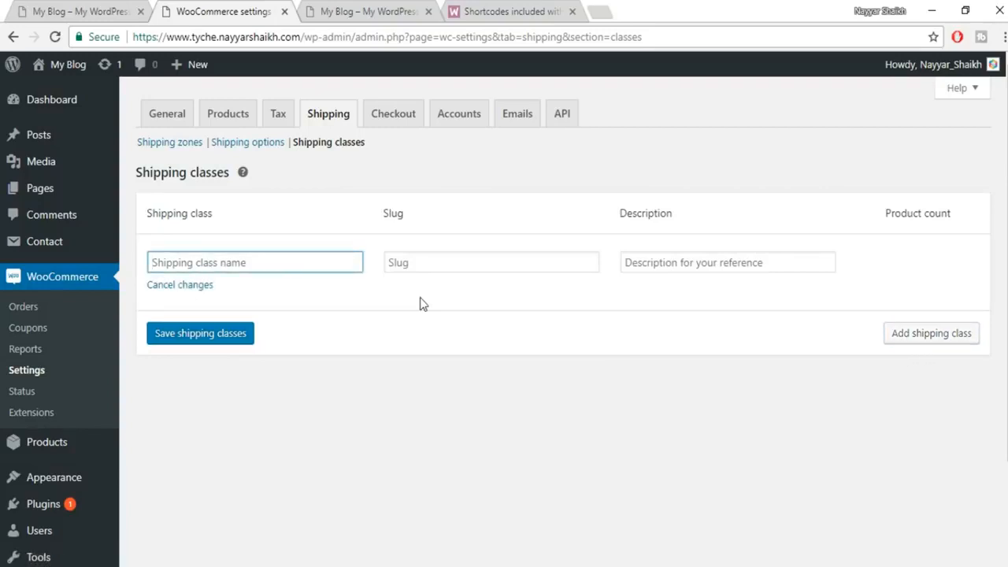
text(No)
key(BackSpace)
key(BackSpace)
text(T-Shirts)
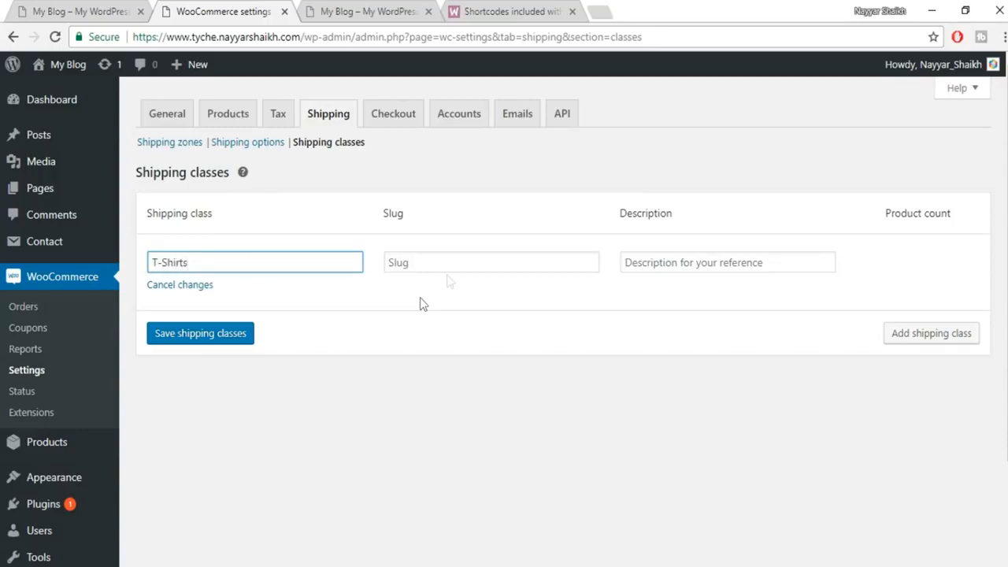
Give the class slug 'shirts' and description 'T-Shirts', save it, and add a blank class row.
click(454, 264)
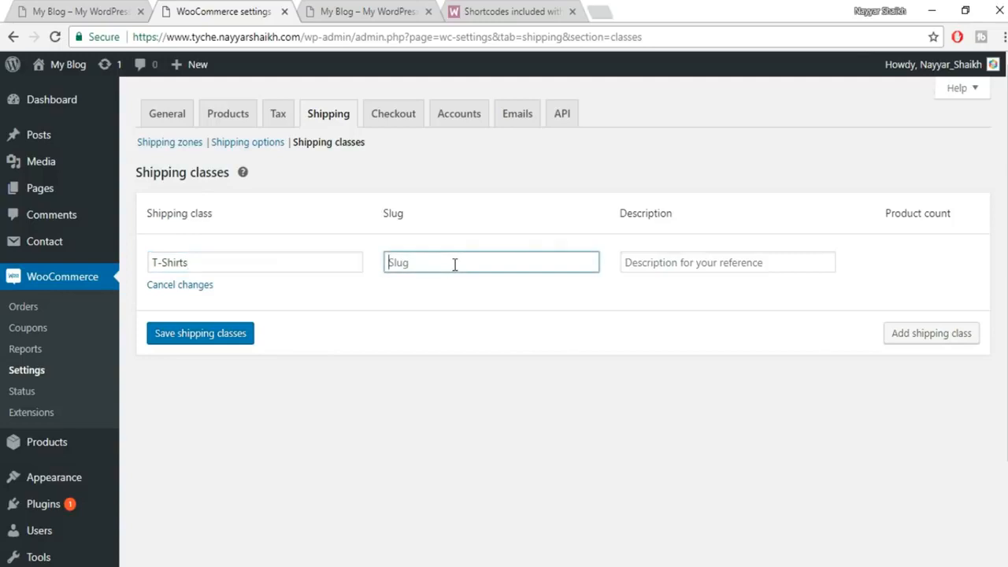
text(shirts)
key(Tab)
text(T-)
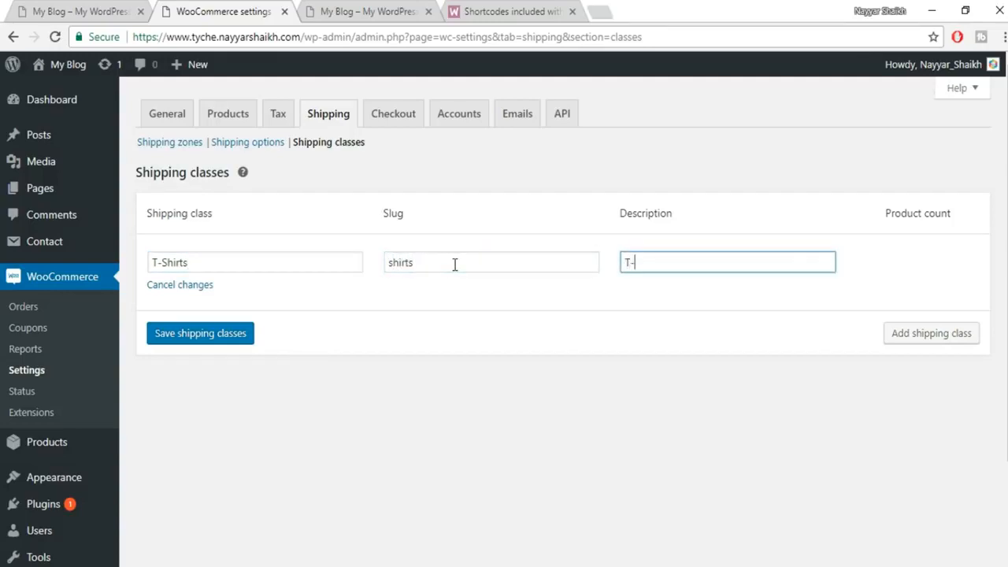
text(Shirts)
click(232, 335)
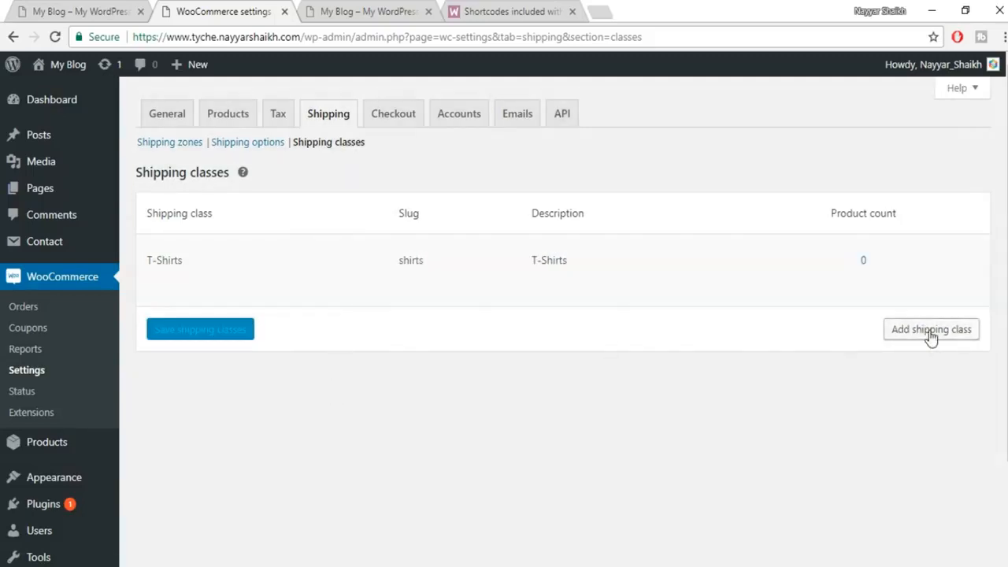
click(931, 333)
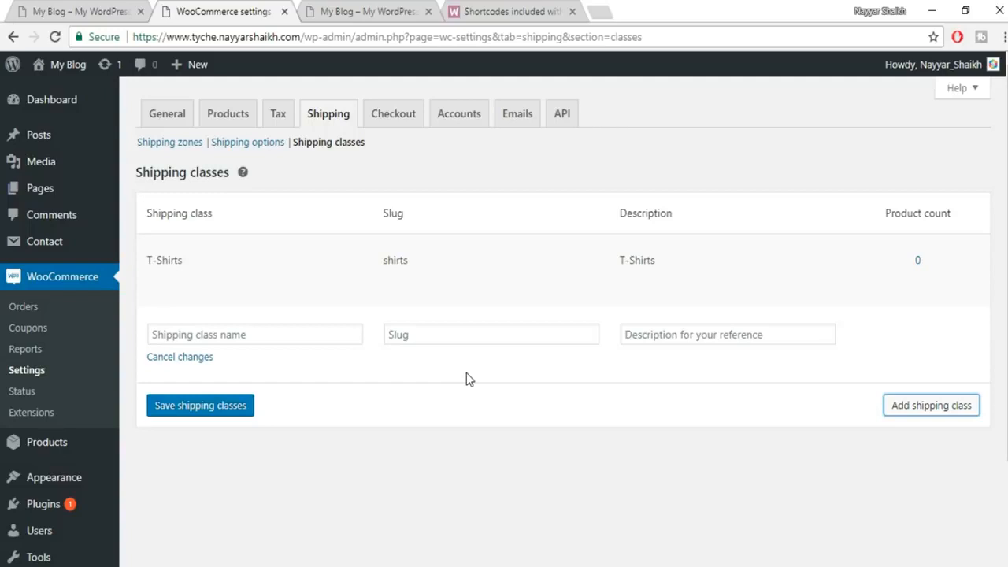
Create and save a TV shipping class (slug 'tv', description 'TV'), then go back to Shipping zones.
click(269, 337)
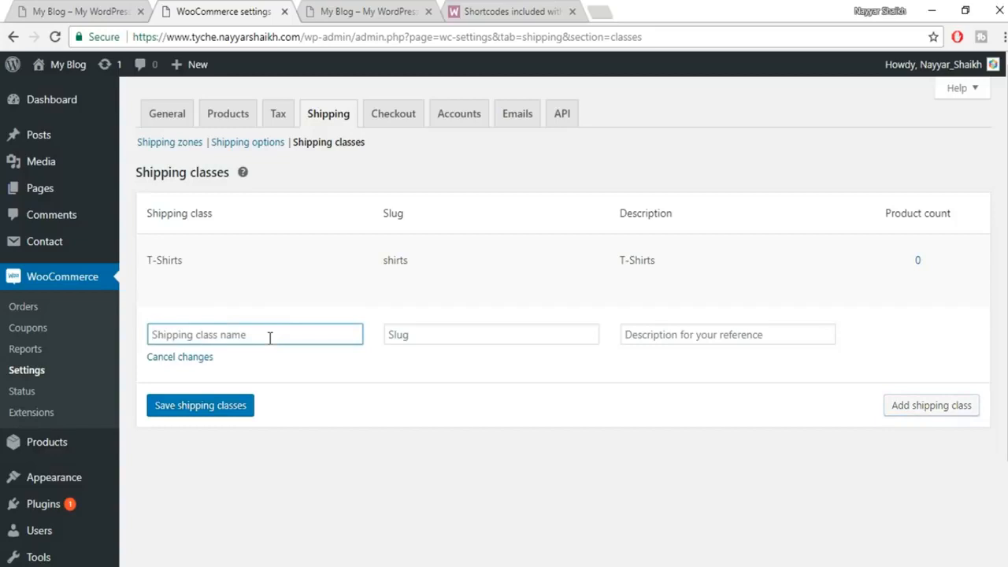
text(TB)
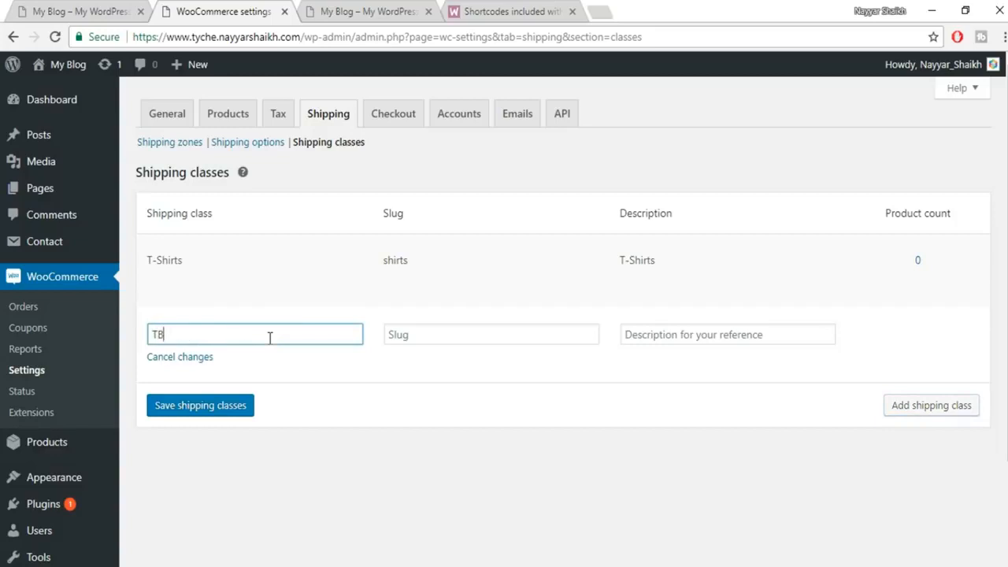
key(BackSpace)
text(V)
key(Tab)
click(459, 334)
text(tv)
key(Tab)
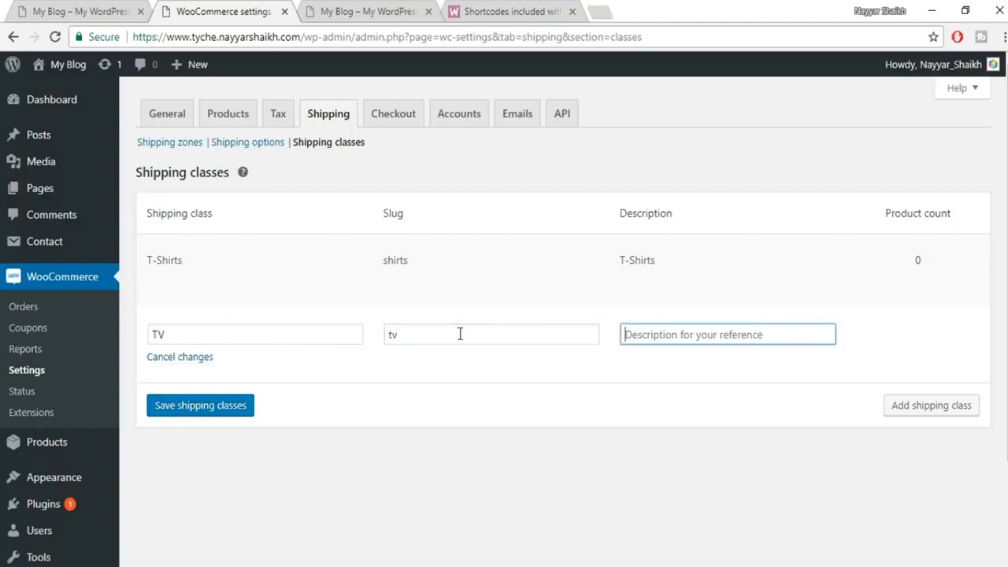
text(TV)
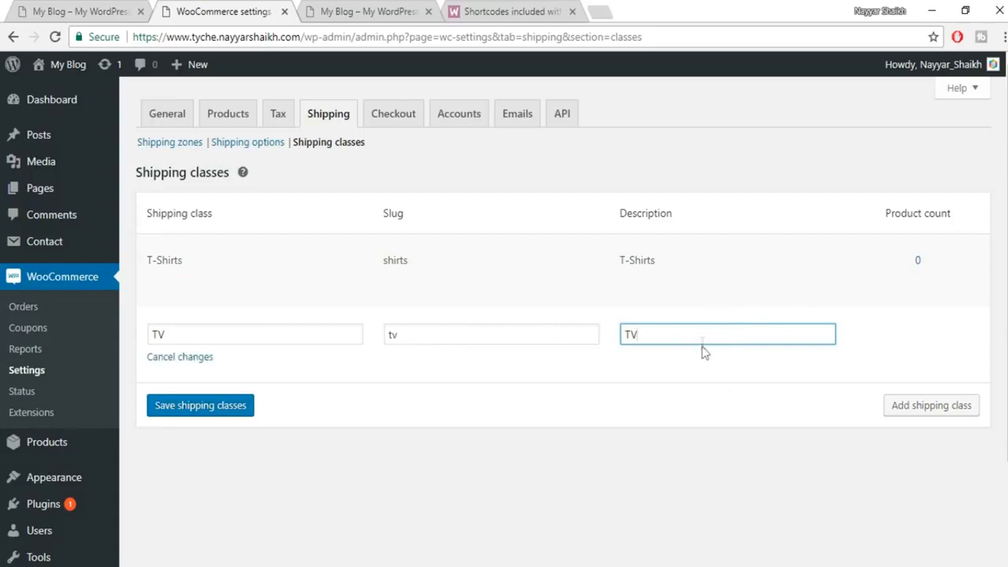
click(234, 415)
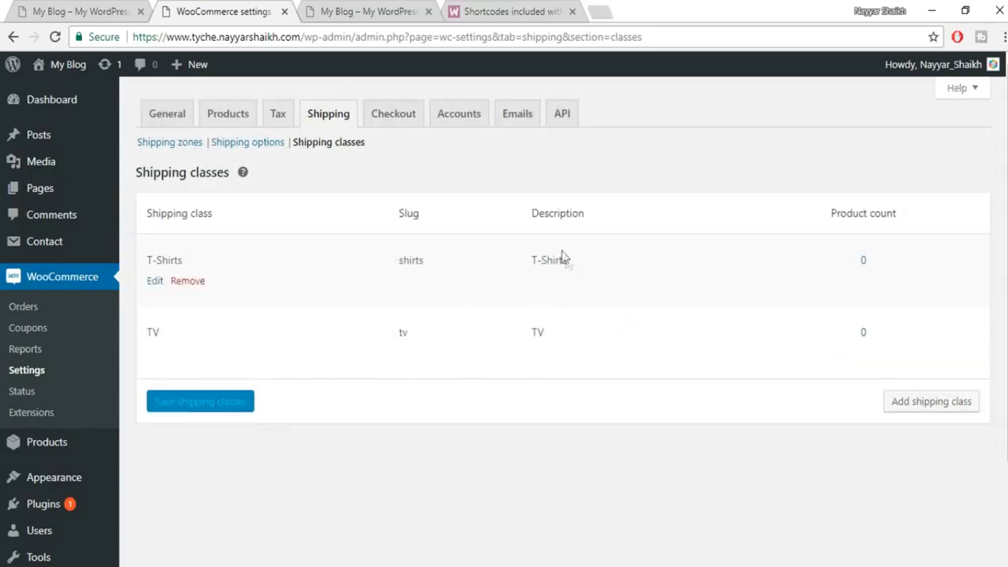
click(169, 150)
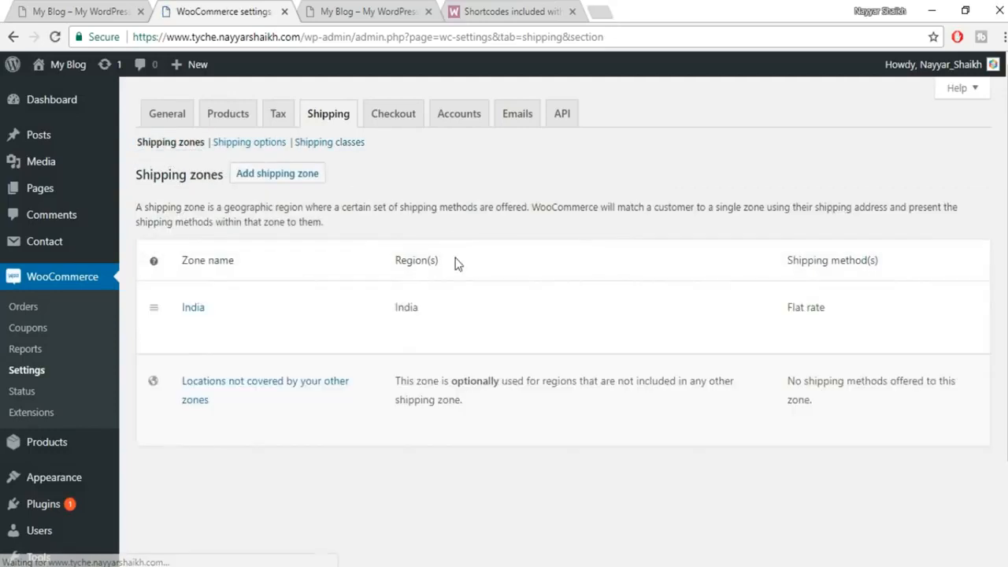
Open the Flat rate method settings of the India shipping zone.
scroll(457, 263, down, 2)
click(190, 205)
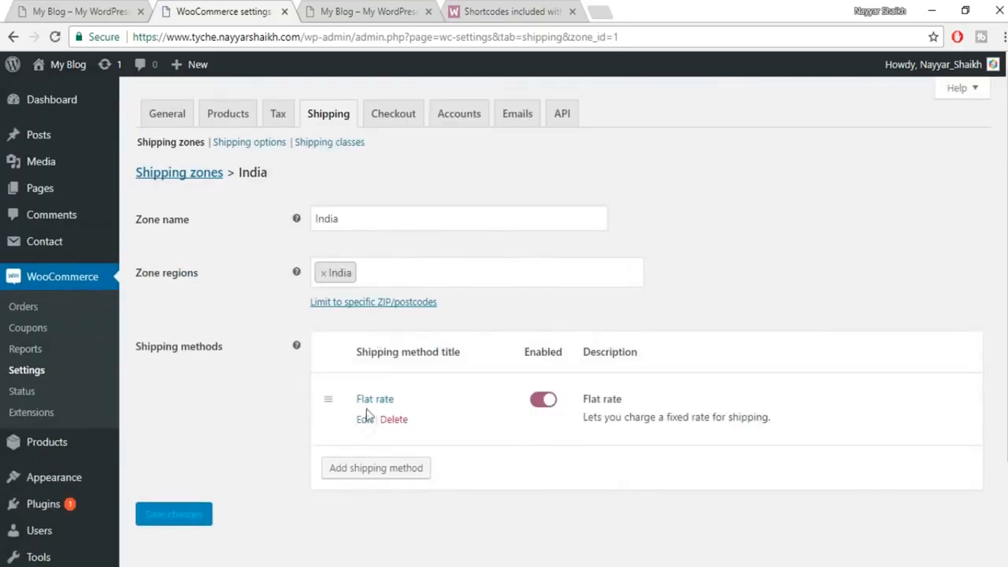
click(368, 424)
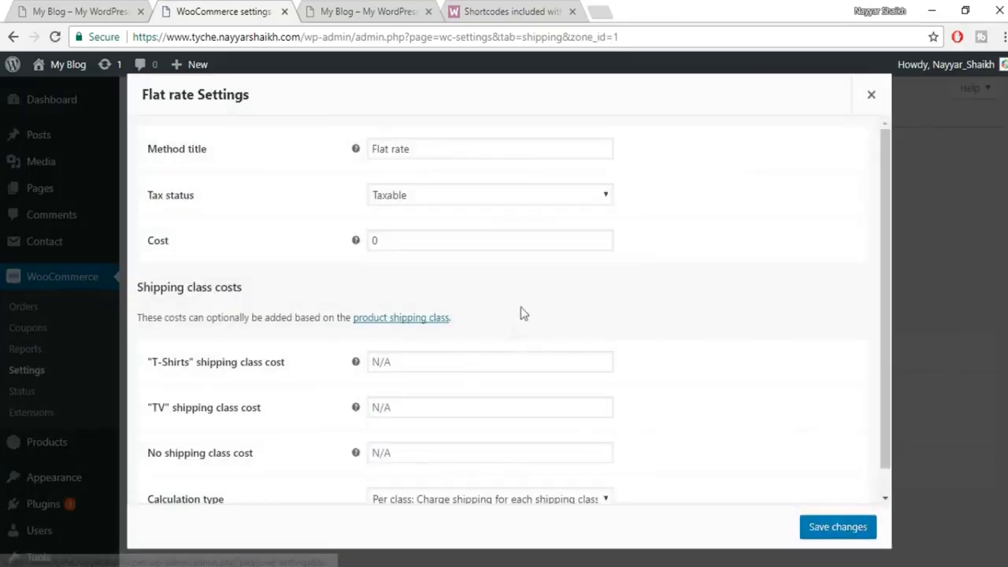
scroll(335, 347, down, 1)
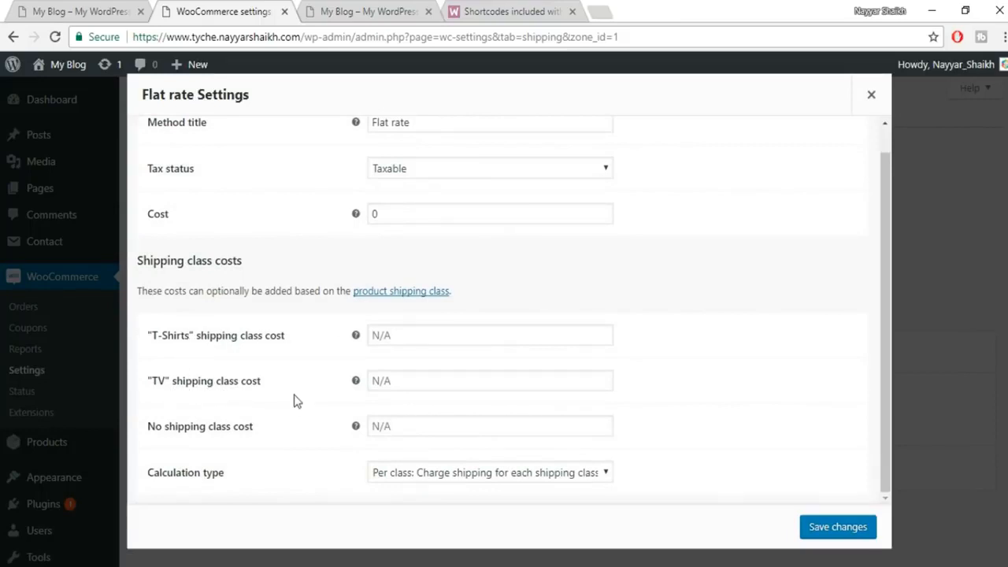
scroll(295, 377, up, 1)
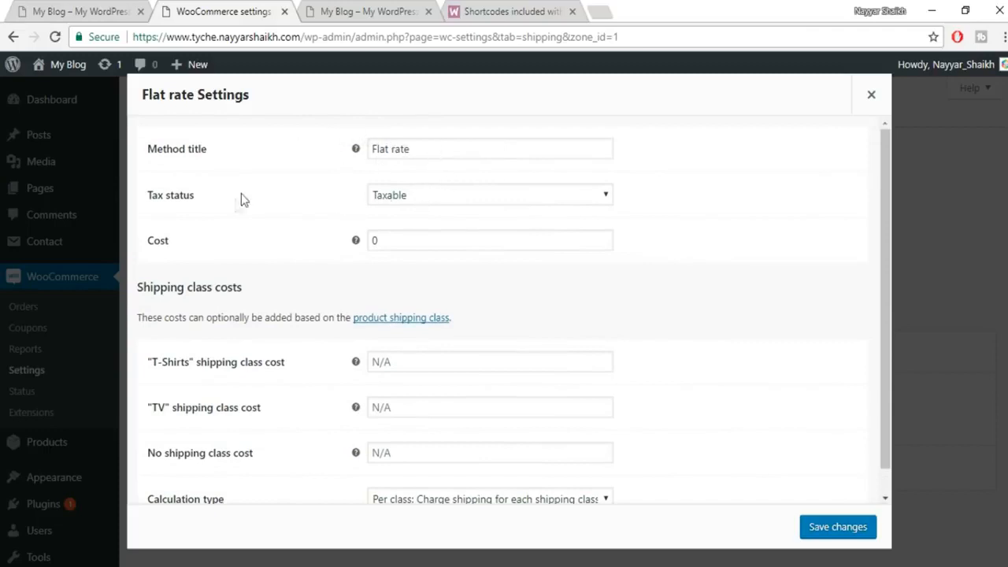
Keep tax status Taxable and set the flat rate cost to 60.
click(520, 196)
click(452, 214)
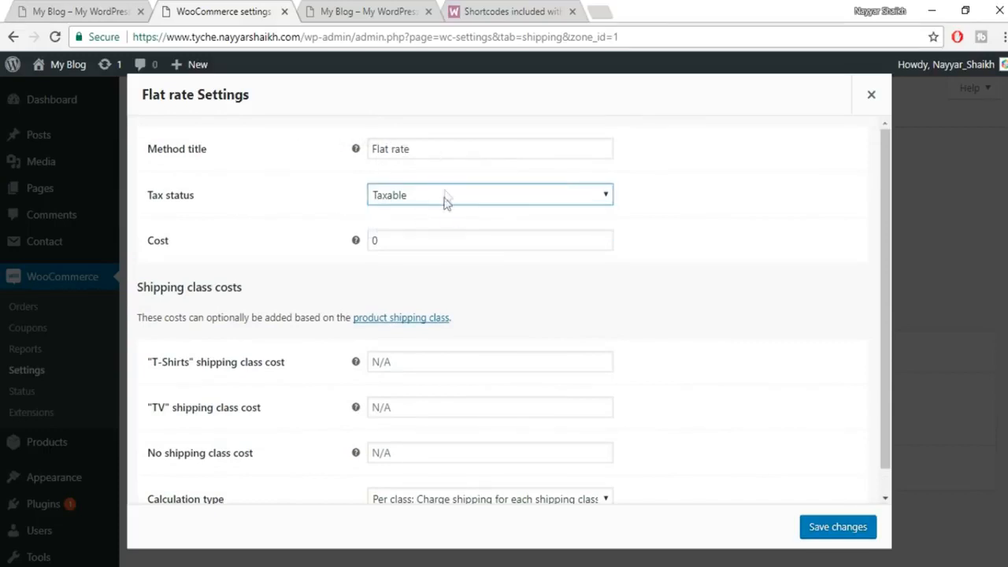
click(413, 239)
double_click(413, 239)
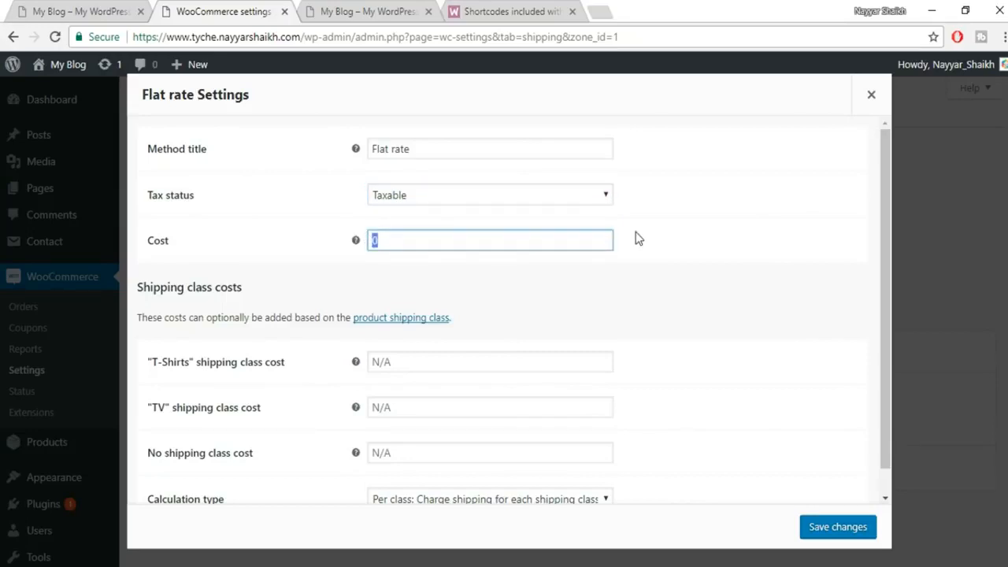
text(60)
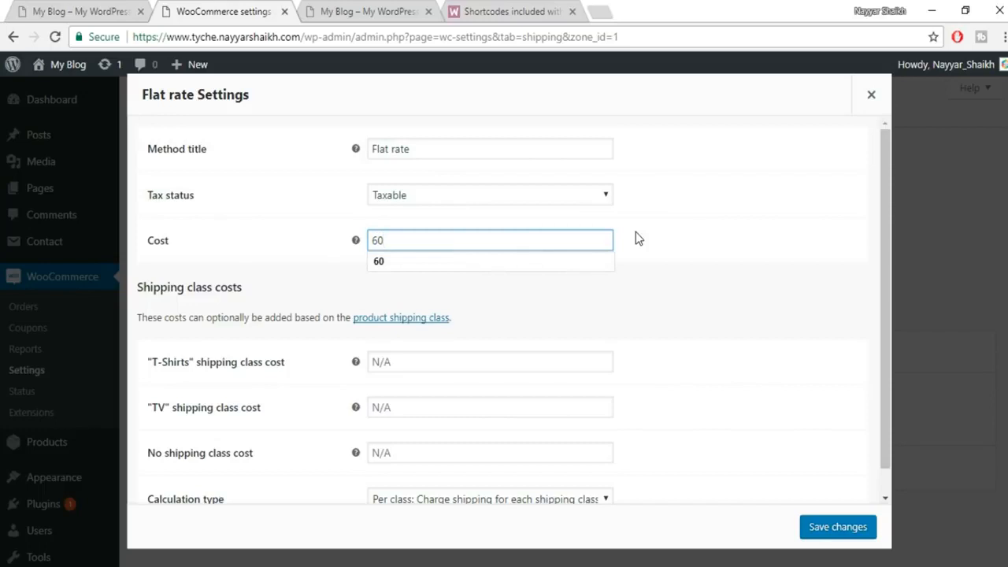
click(669, 236)
click(385, 233)
double_click(385, 234)
click(698, 229)
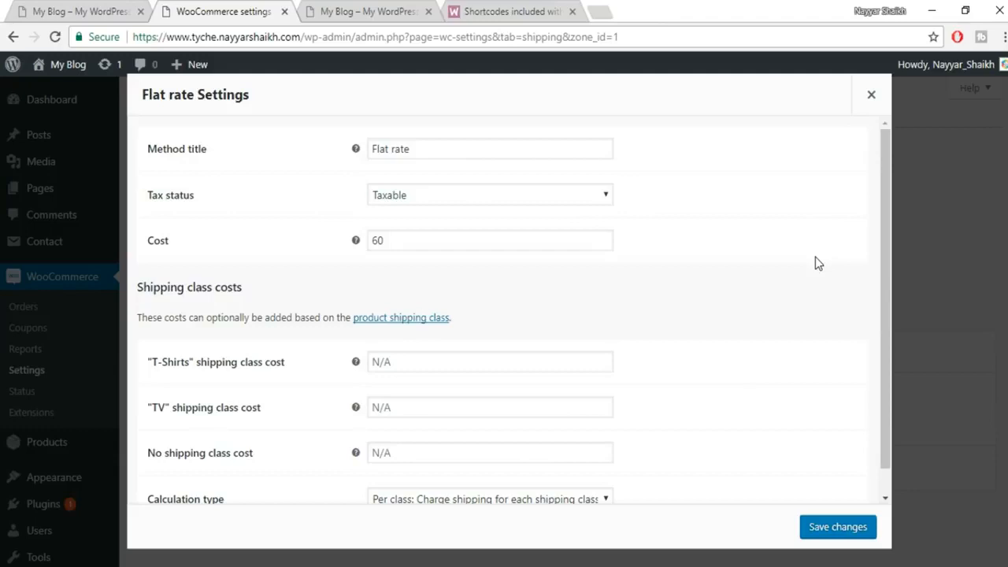
Replace the flat rate cost with the formula [qty]*60.
double_click(486, 233)
key(BackSpace)
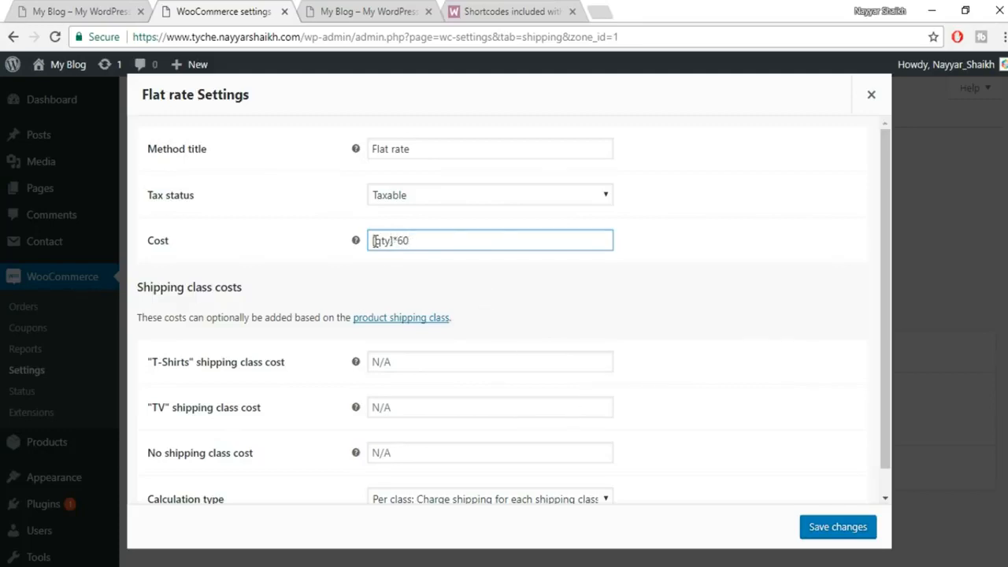
drag(380, 242, 418, 243)
click(416, 244)
drag(394, 241, 365, 241)
click(432, 247)
scroll(693, 267, down, 1)
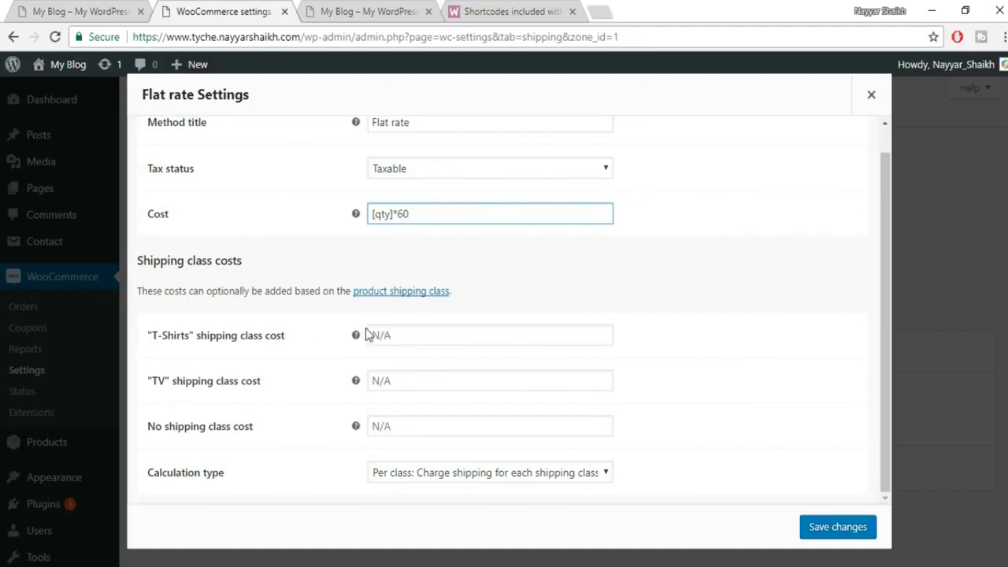
Set class costs T-Shirts [qty]*60 and TV [qty]*500, then save the flat rate.
drag(409, 214, 356, 213)
key(ctrl+c)
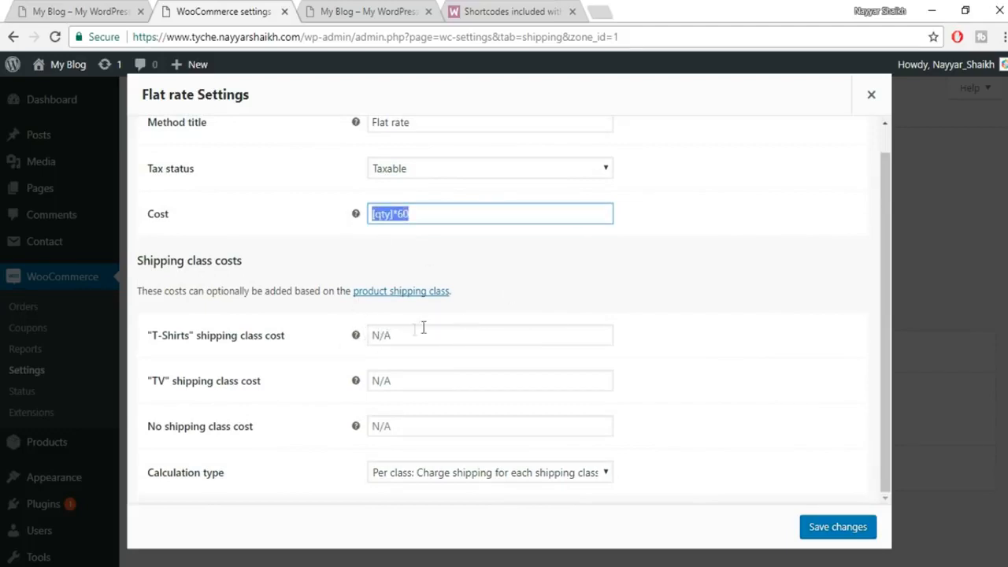
click(413, 331)
key(ctrl+v)
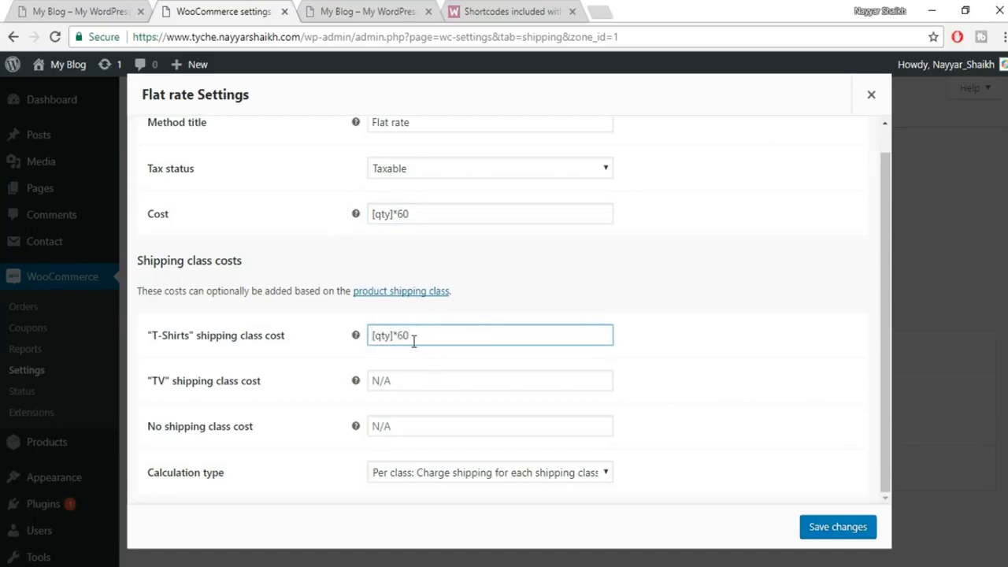
click(415, 368)
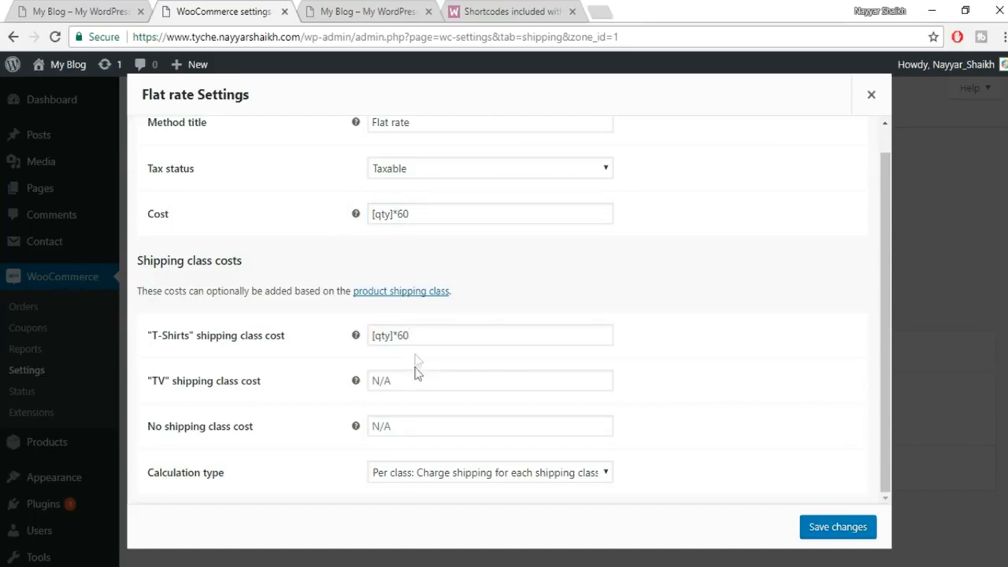
click(413, 377)
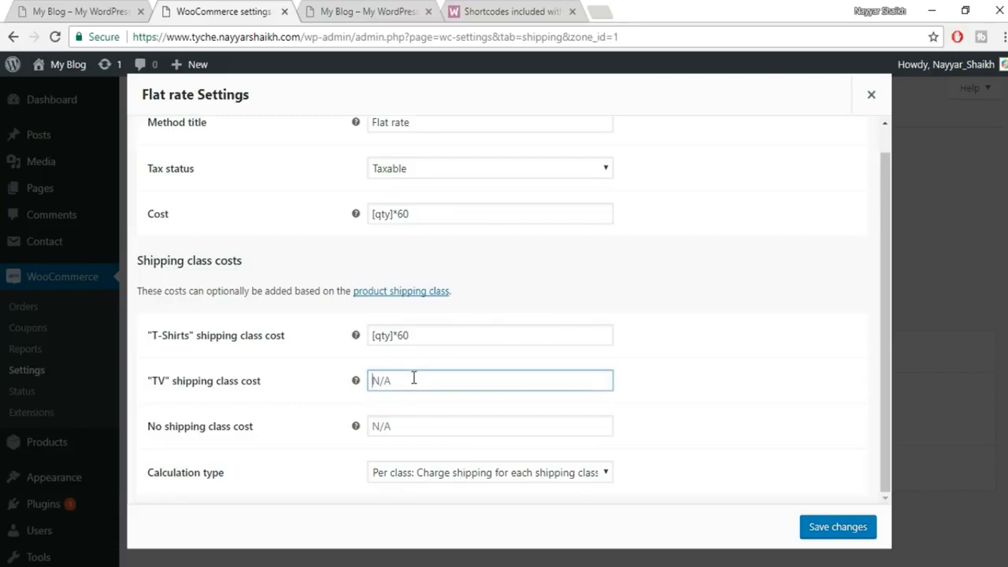
key(ctrl+v)
click(742, 383)
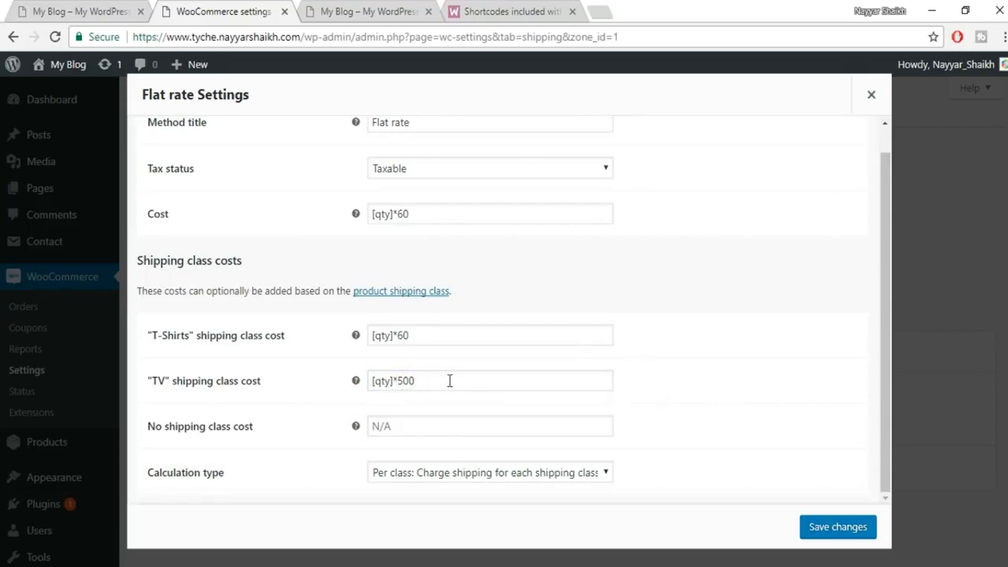
click(808, 527)
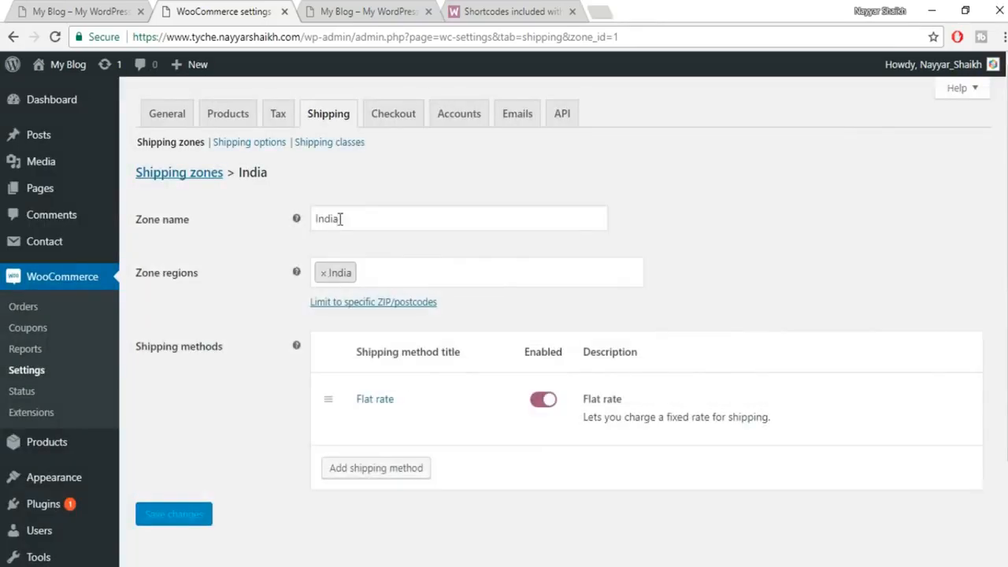
On the Checkout settings, tick Force secure checkout and save the changes.
click(387, 114)
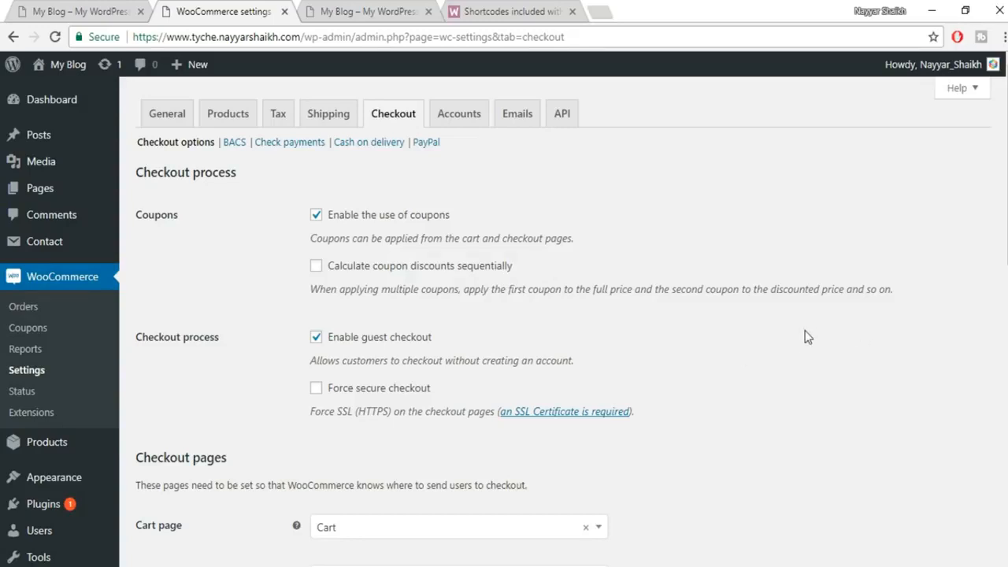
scroll(395, 299, down, 2)
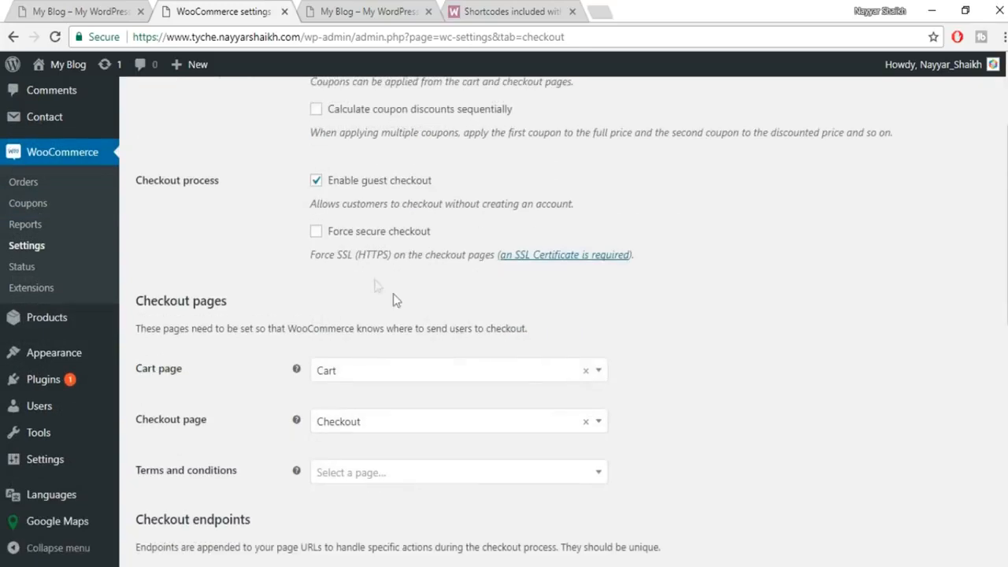
click(352, 240)
scroll(760, 288, down, 2)
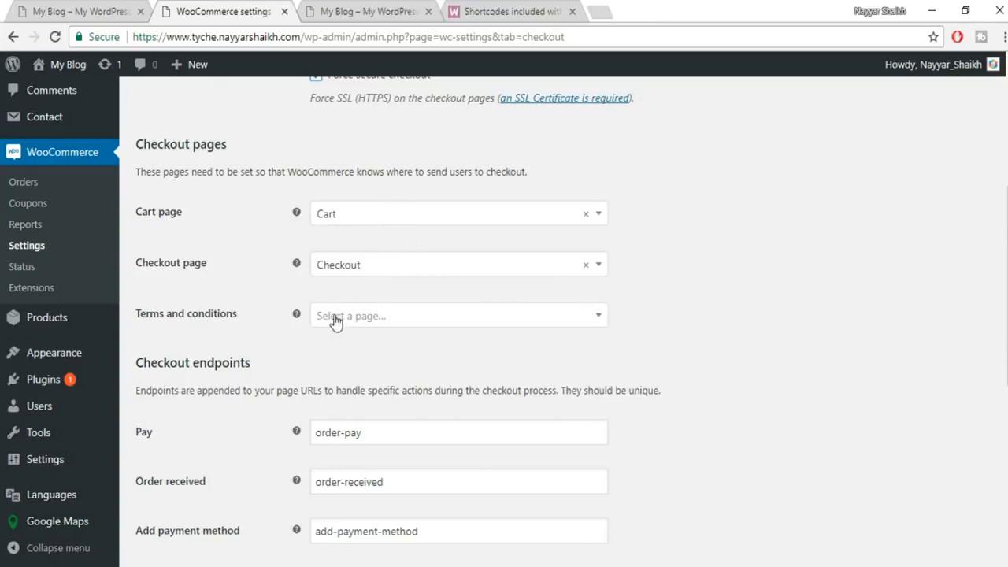
click(407, 319)
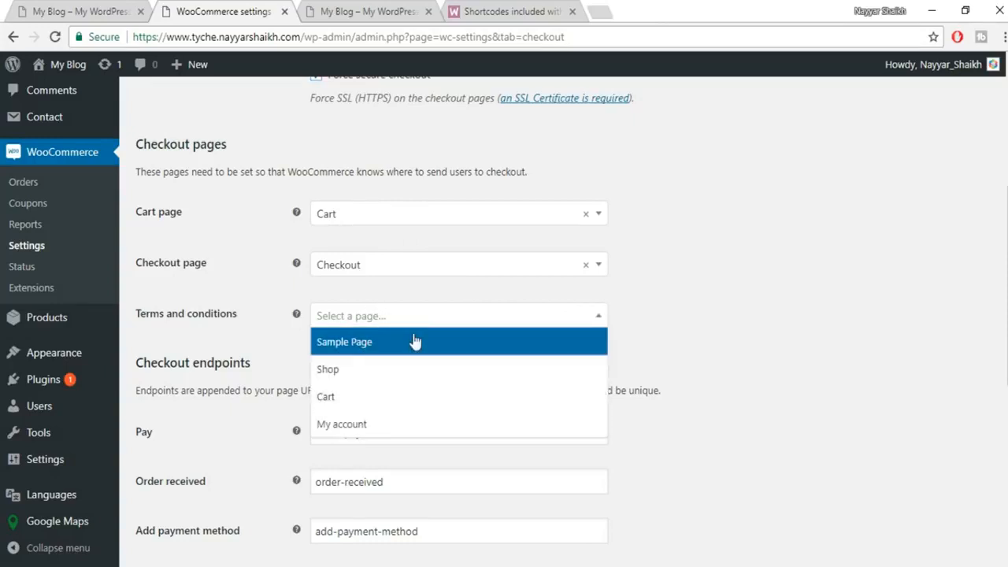
click(844, 334)
scroll(843, 335, down, 3)
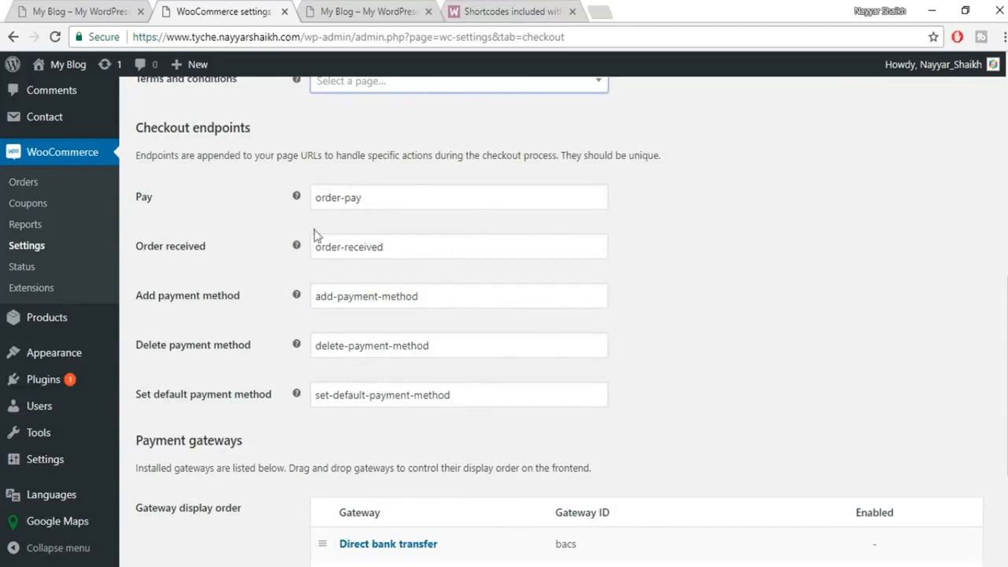
scroll(461, 336, down, 3)
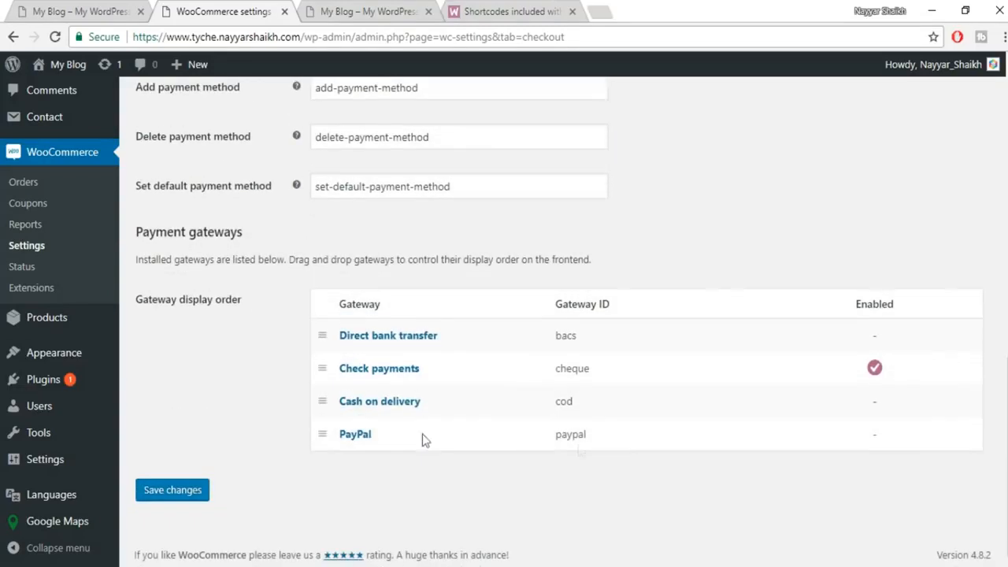
click(171, 496)
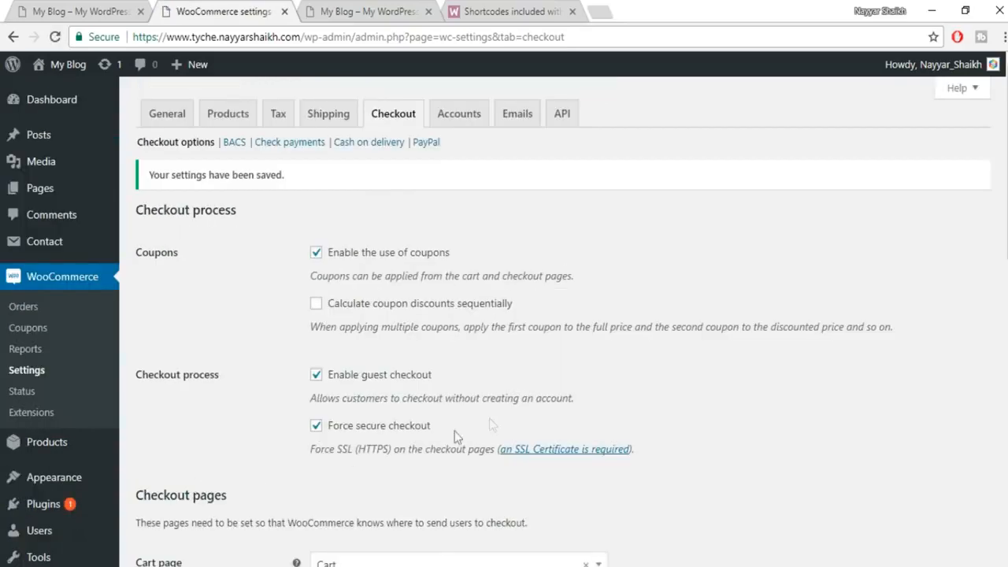
scroll(615, 395, down, 10)
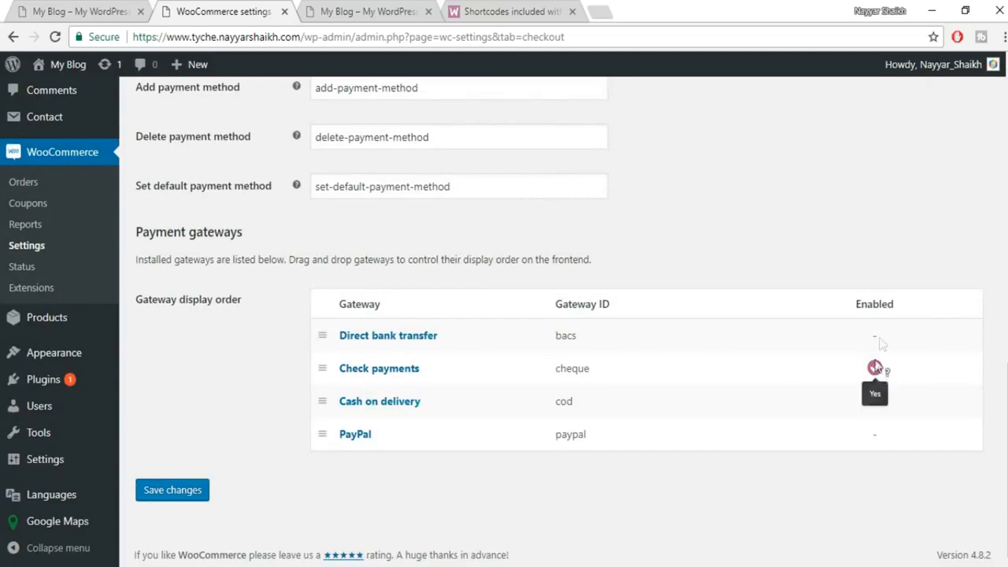
scroll(884, 401, up, 10)
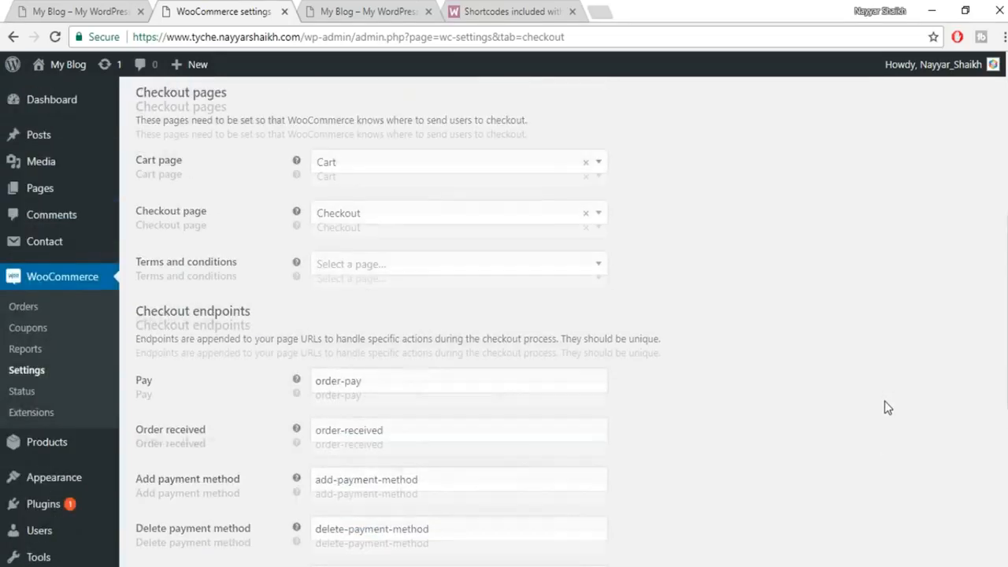
Disable the Check payments gateway and save.
click(289, 145)
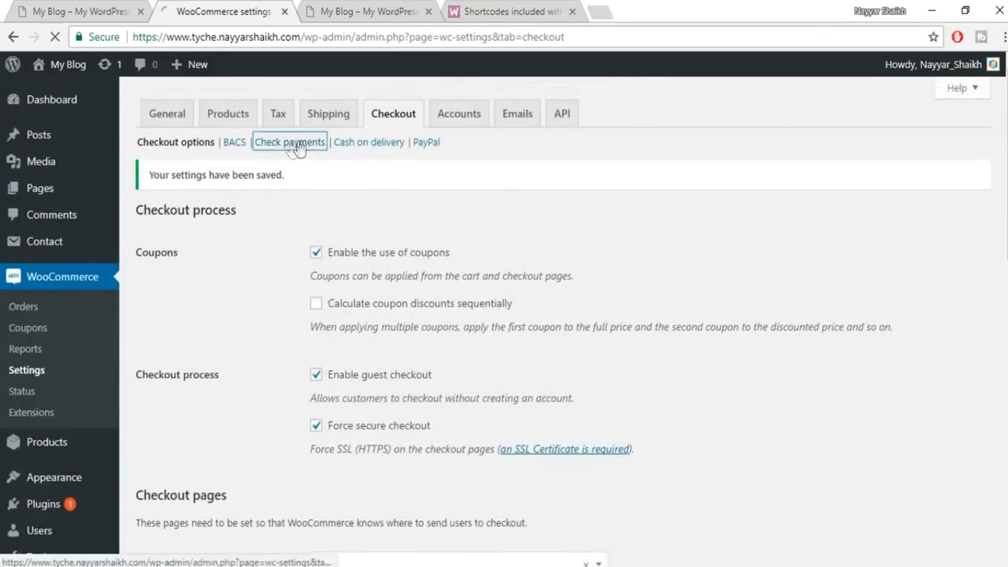
click(338, 245)
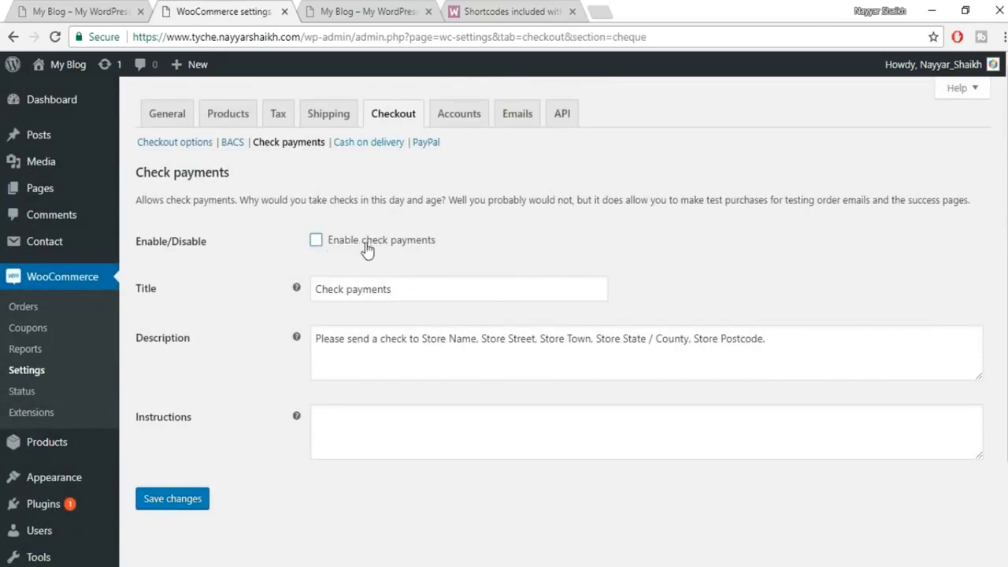
click(189, 500)
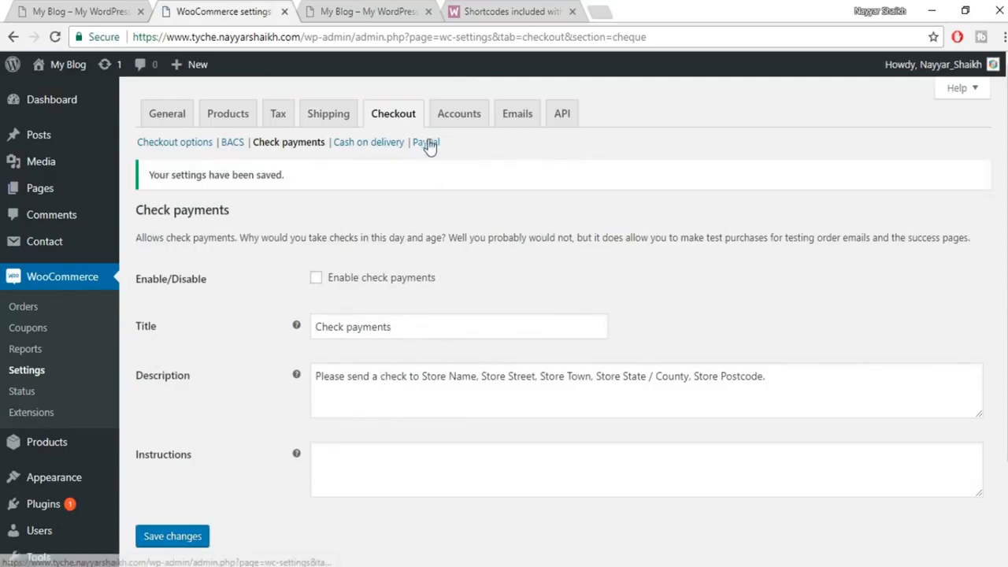
Enable PayPal Standard and fill in the store's PayPal email address.
click(433, 145)
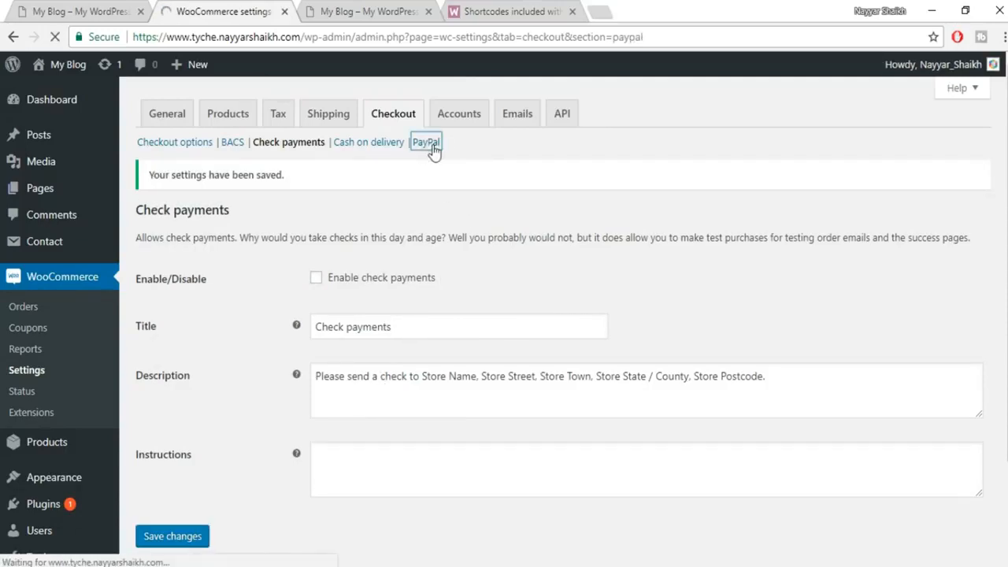
click(316, 256)
scroll(659, 277, down, 3)
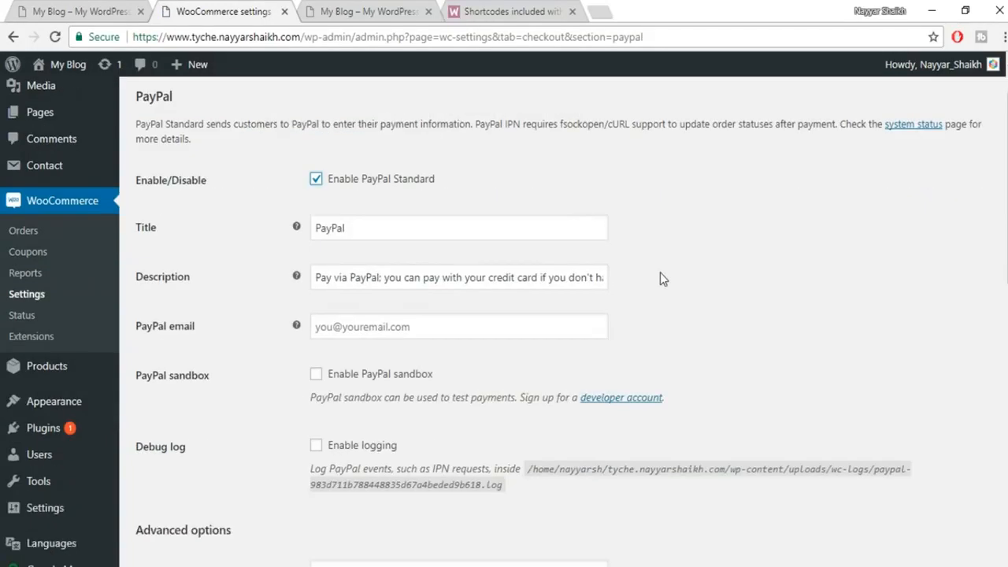
scroll(659, 294, up, 3)
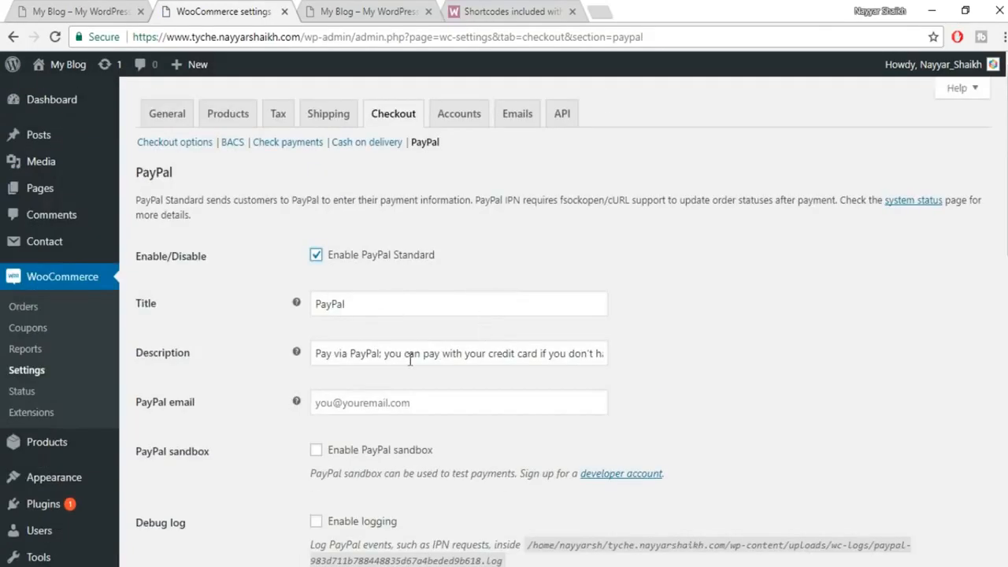
scroll(676, 378, down, 2)
click(390, 247)
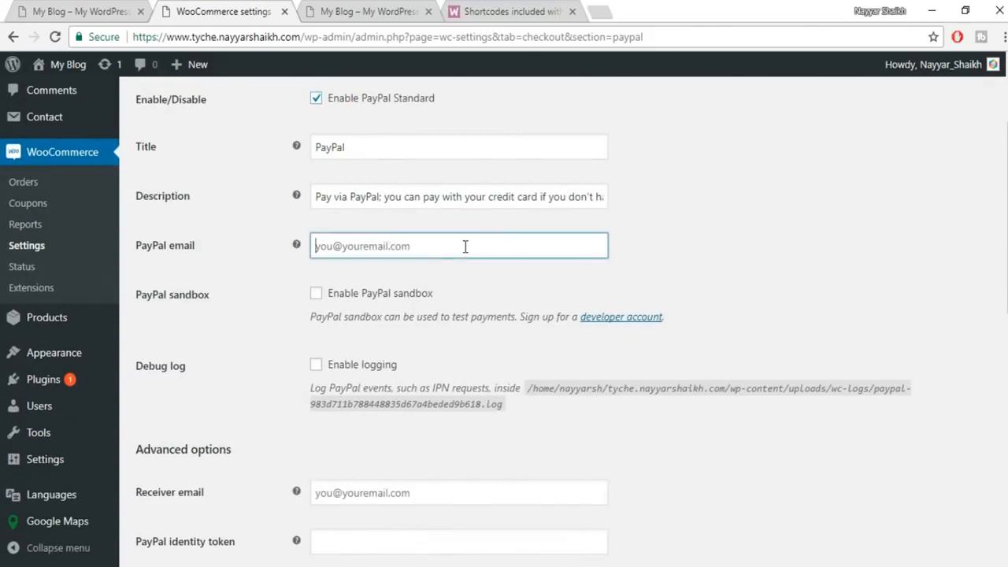
text(re)
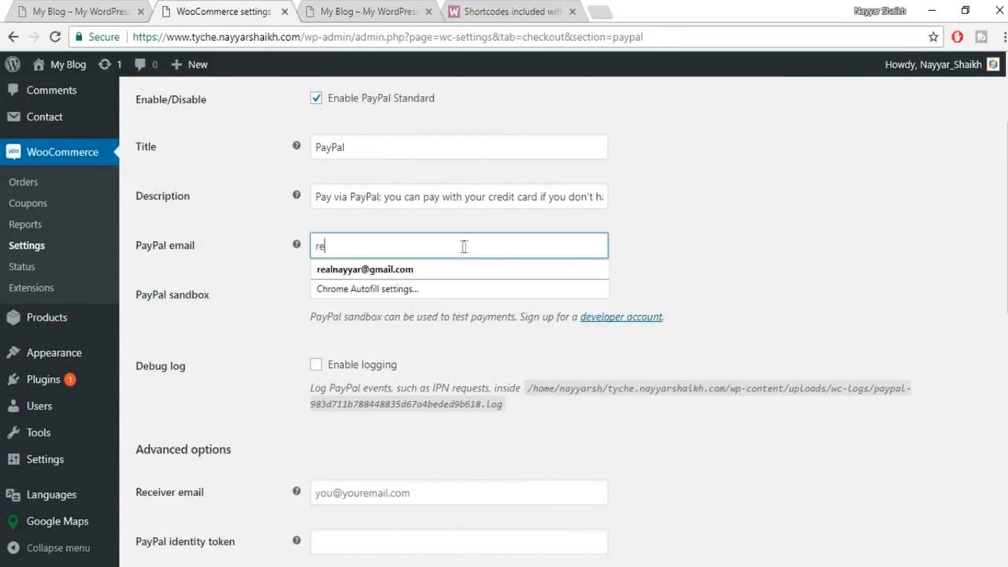
click(420, 276)
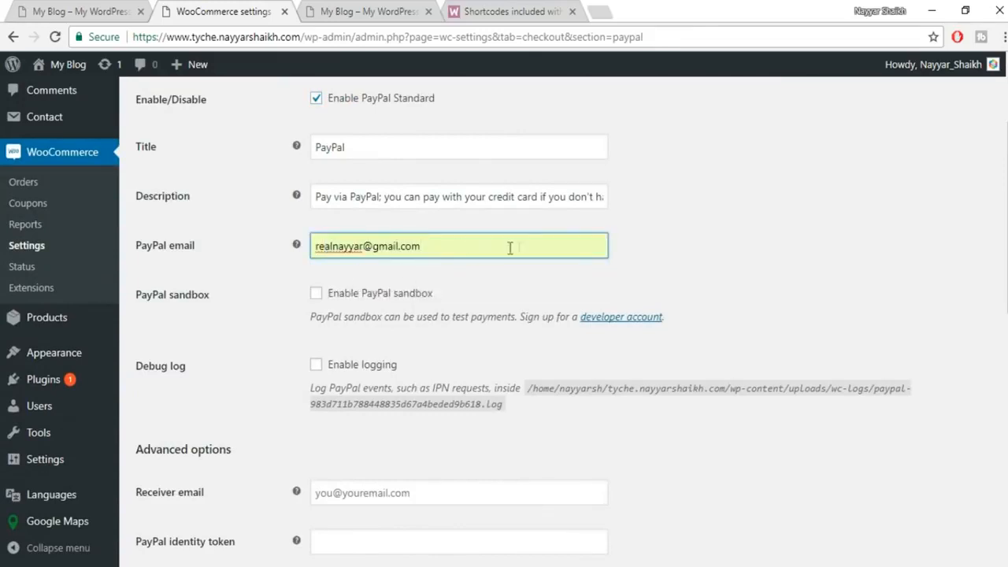
scroll(716, 252, down, 1)
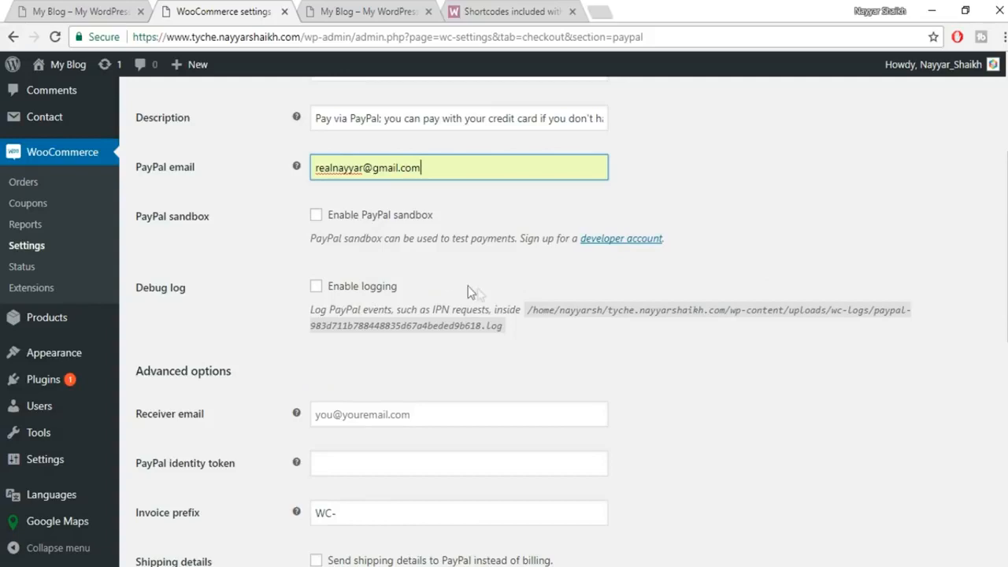
scroll(829, 348, down, 4)
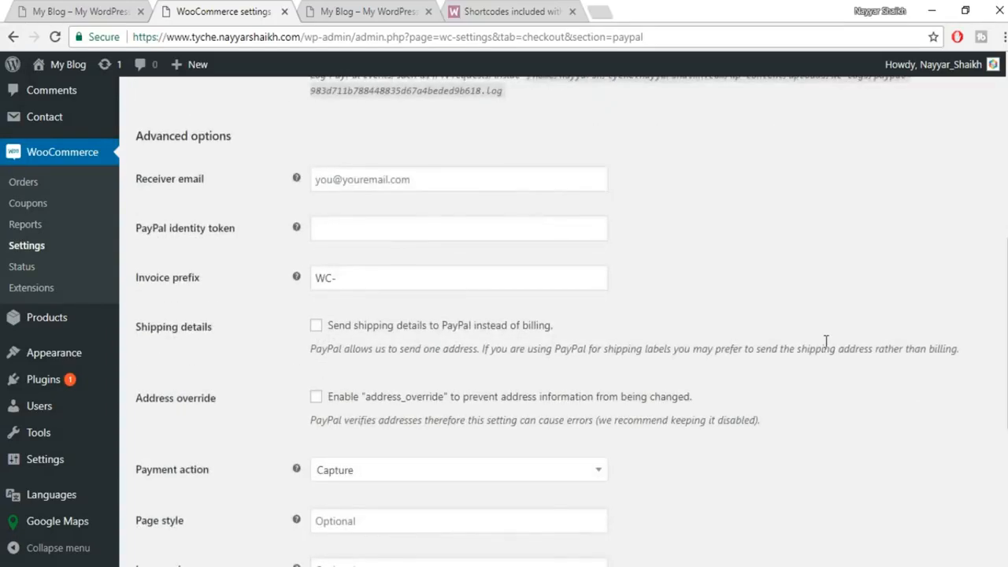
scroll(826, 341, down, 3)
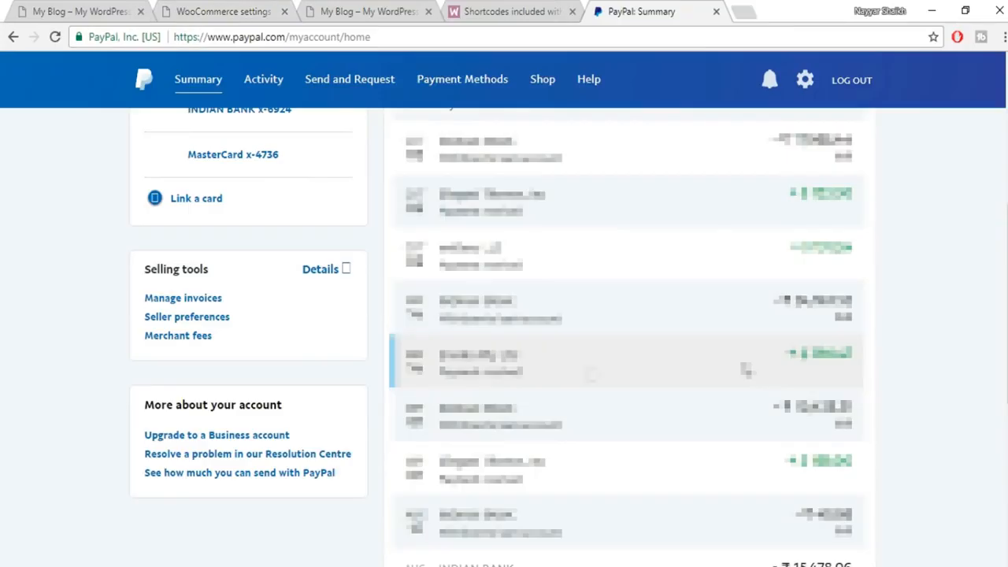
In PayPal seller preferences, start updating API access, then back out of the security check.
click(186, 318)
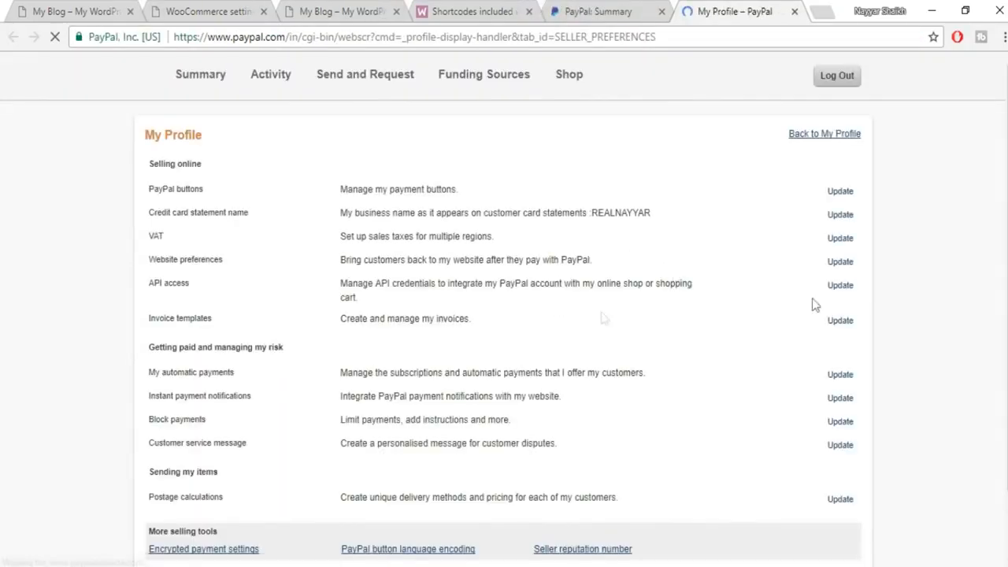
drag(146, 283, 836, 294)
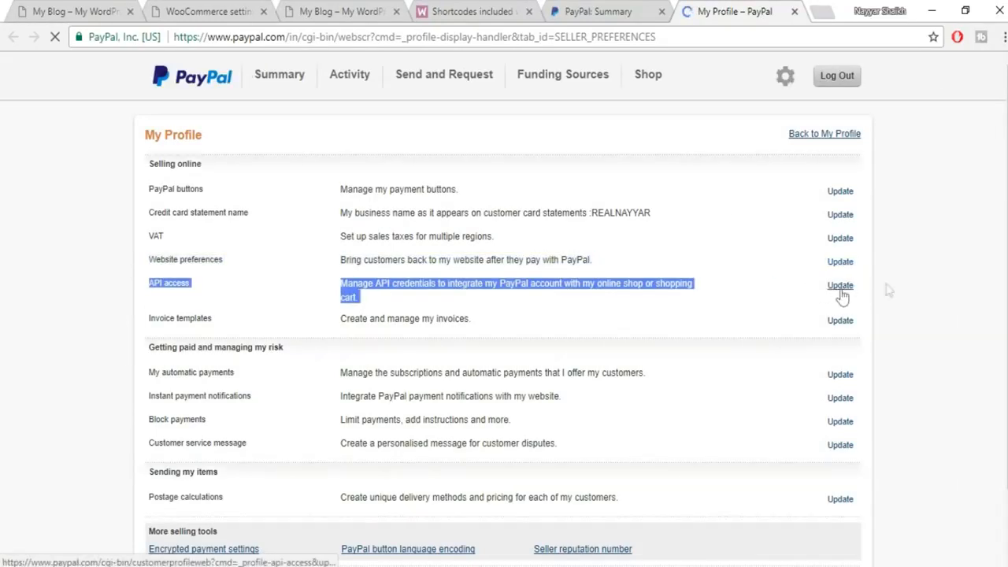
click(839, 287)
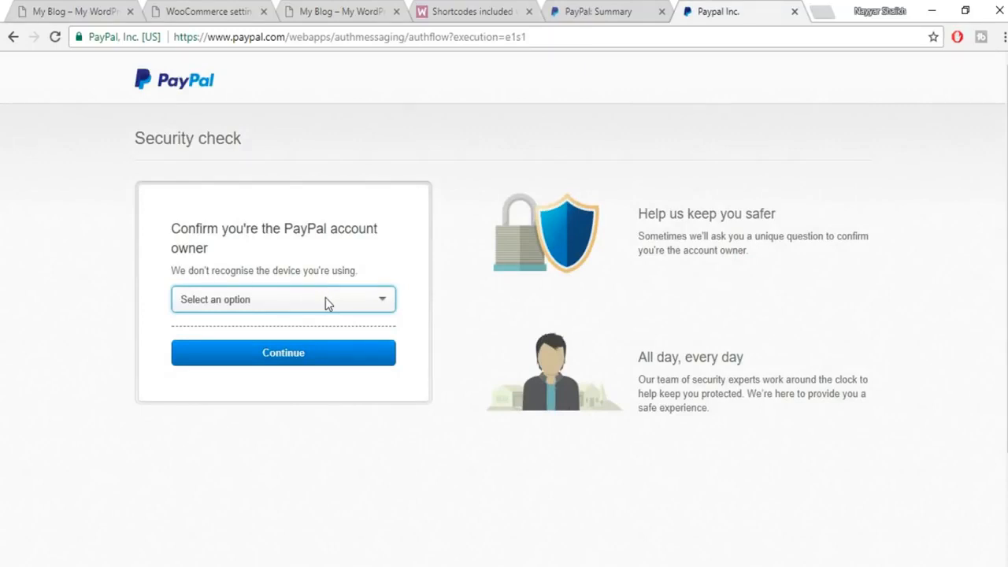
click(327, 303)
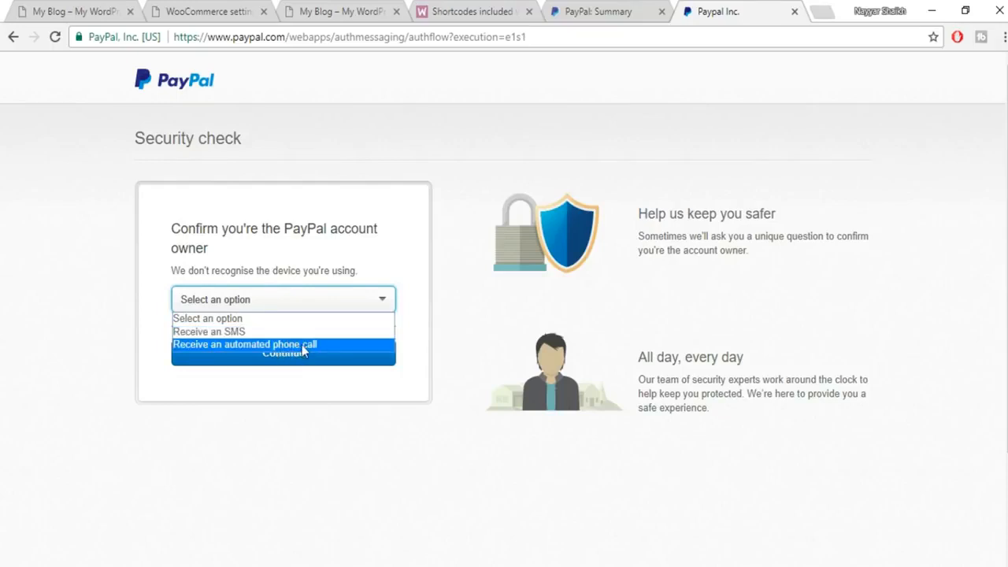
click(421, 296)
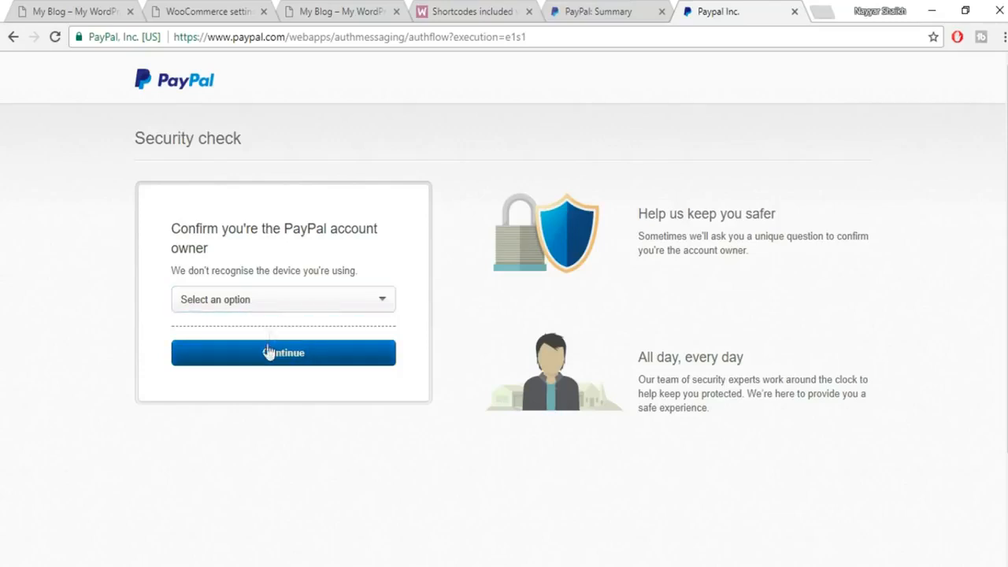
Switch back to WooCommerce and save the PayPal payment settings.
click(473, 12)
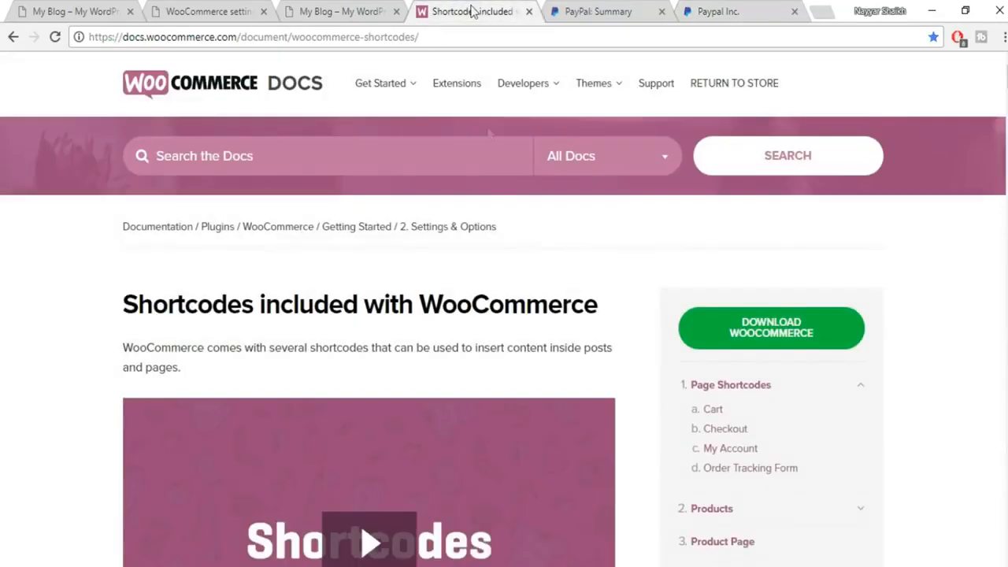
click(339, 13)
click(211, 11)
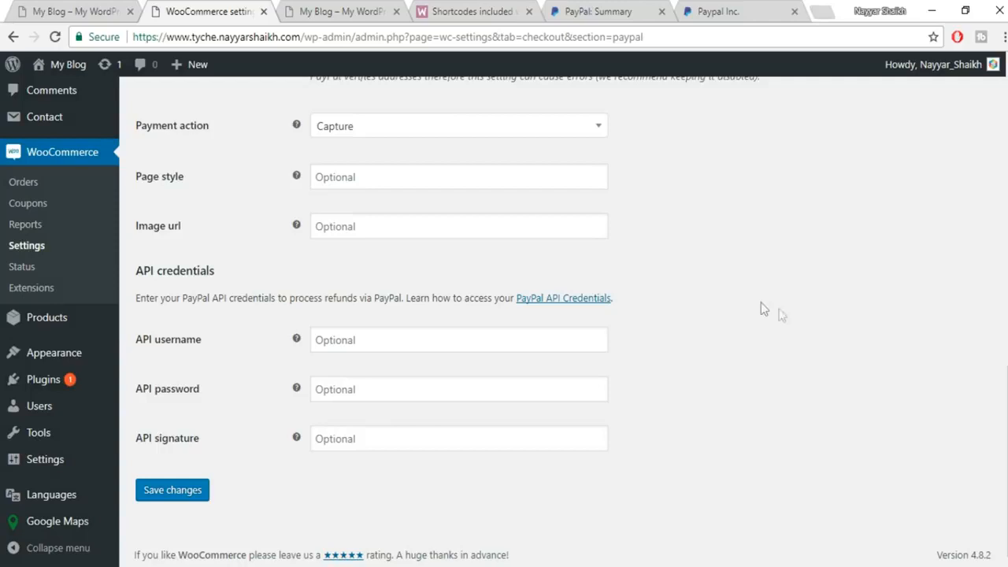
click(196, 490)
Dismiss the PayPal security check again and close that PayPal tab.
click(715, 9)
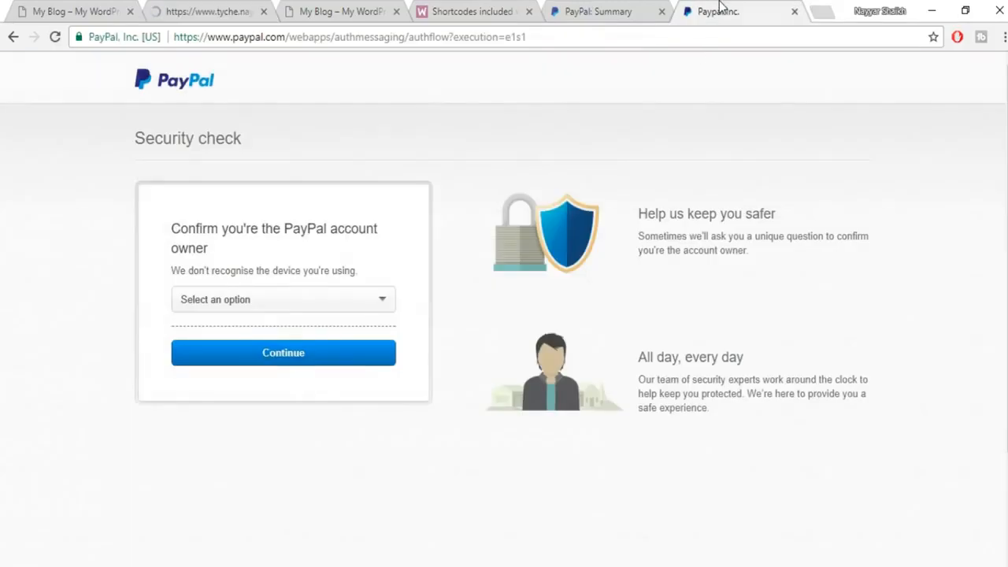
click(302, 299)
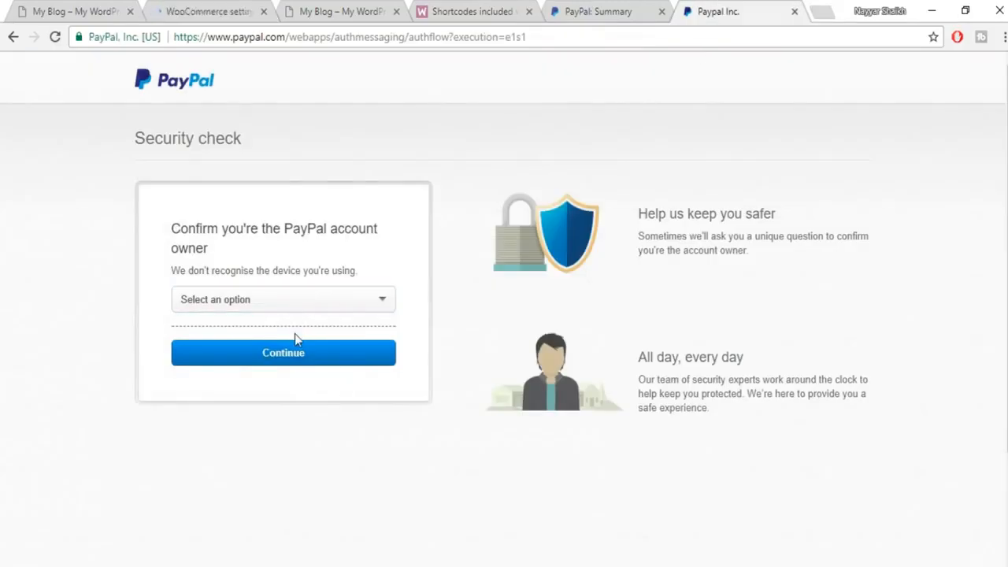
click(454, 363)
click(196, 10)
scroll(495, 377, down, 10)
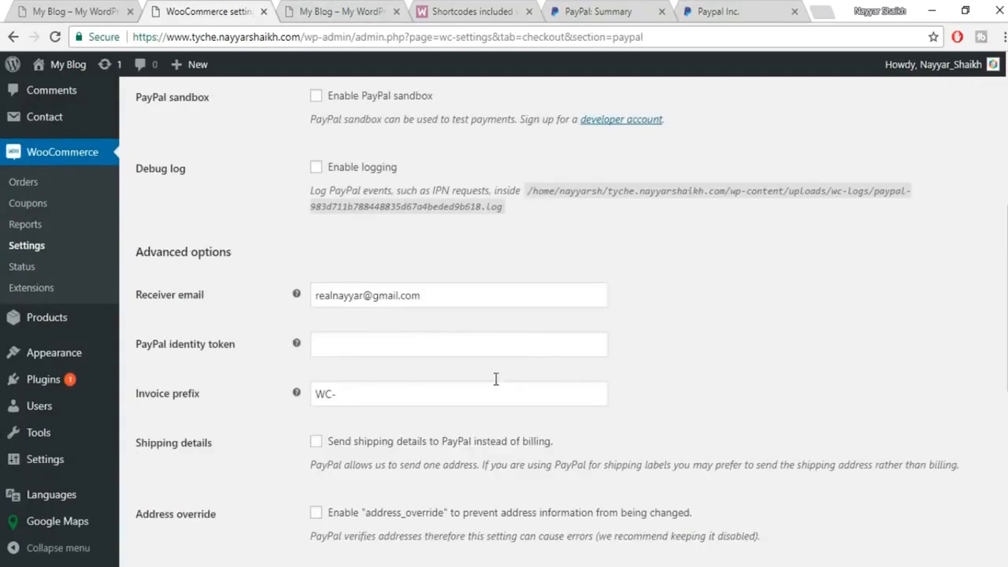
click(795, 12)
Close the PayPal summary tab, set My account page to 'My account' and save.
click(718, 12)
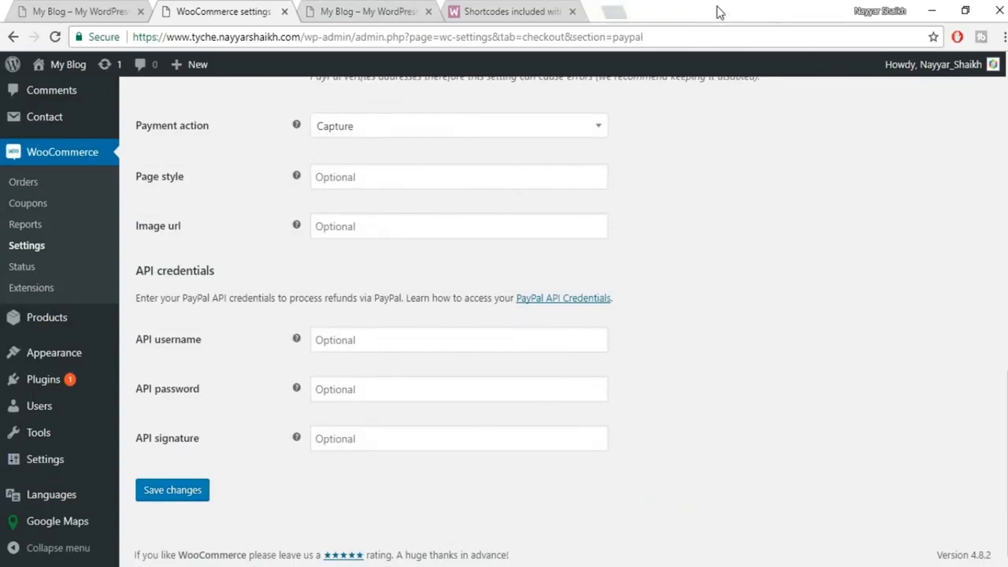
scroll(658, 315, up, 10)
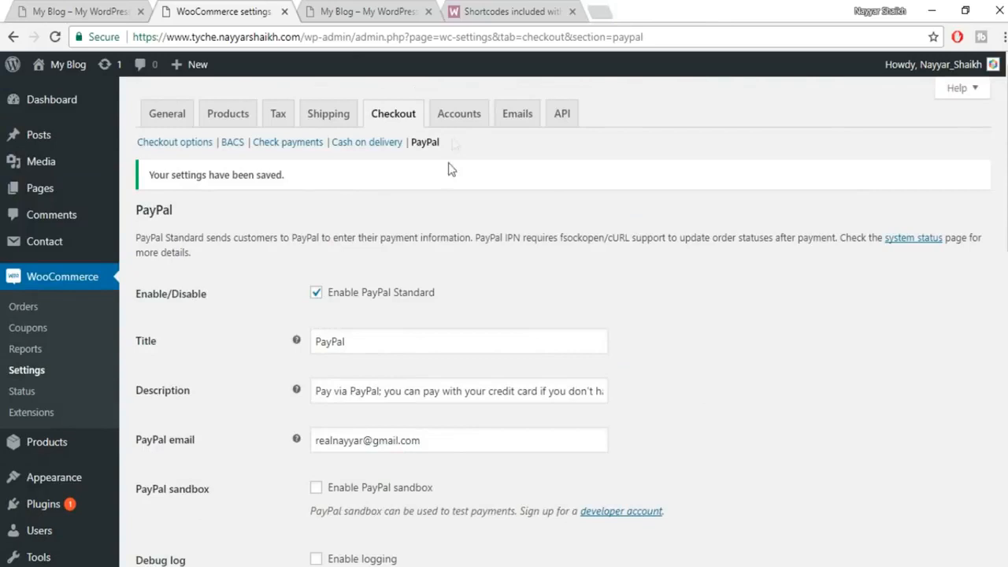
click(459, 117)
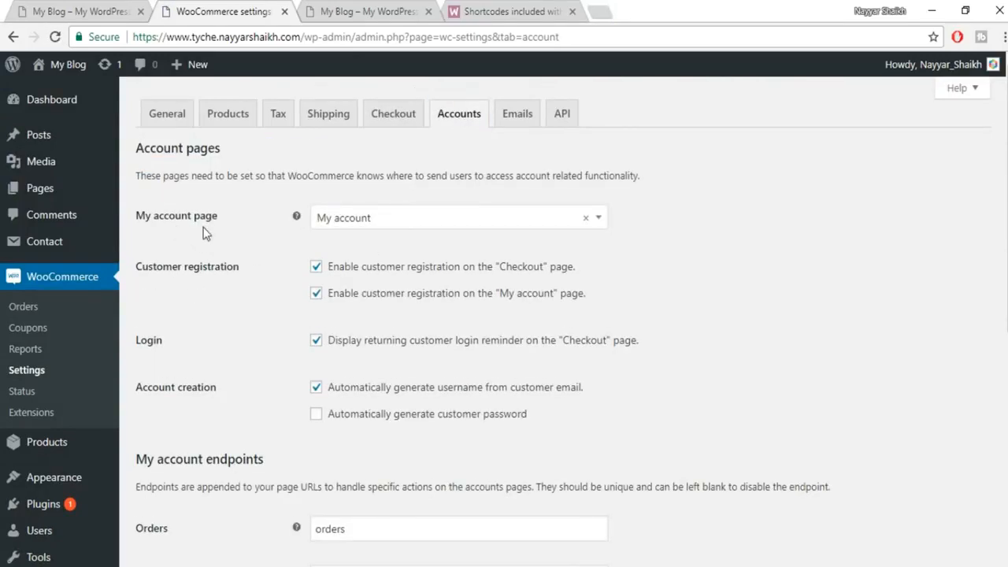
click(360, 226)
click(363, 247)
click(367, 226)
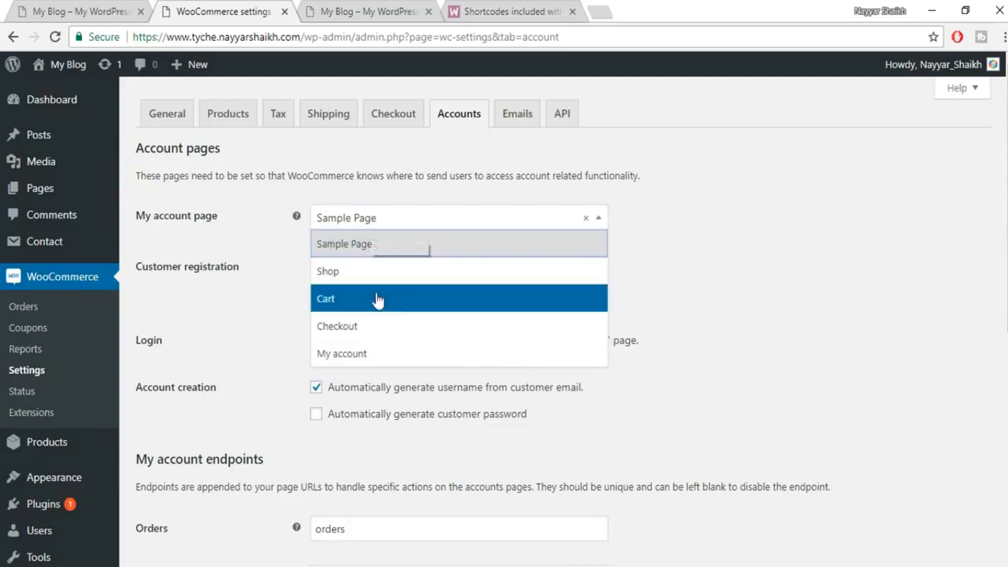
click(370, 353)
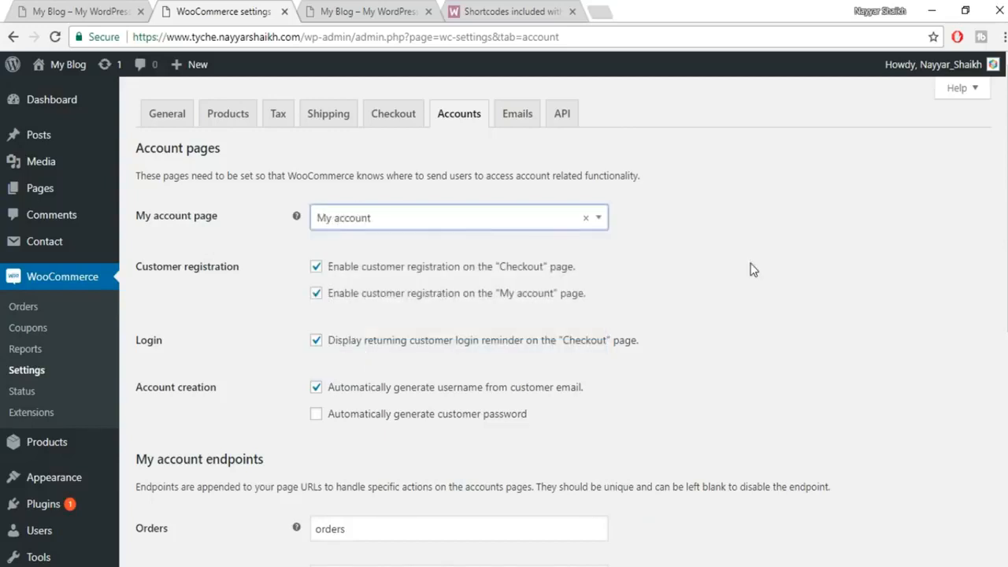
scroll(751, 263, down, 2)
scroll(770, 289, down, 4)
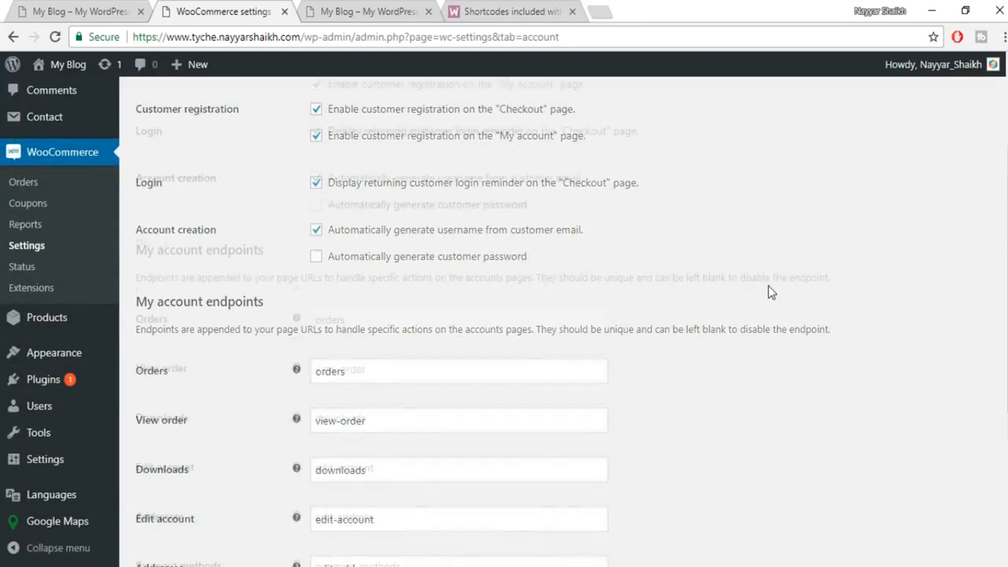
click(176, 496)
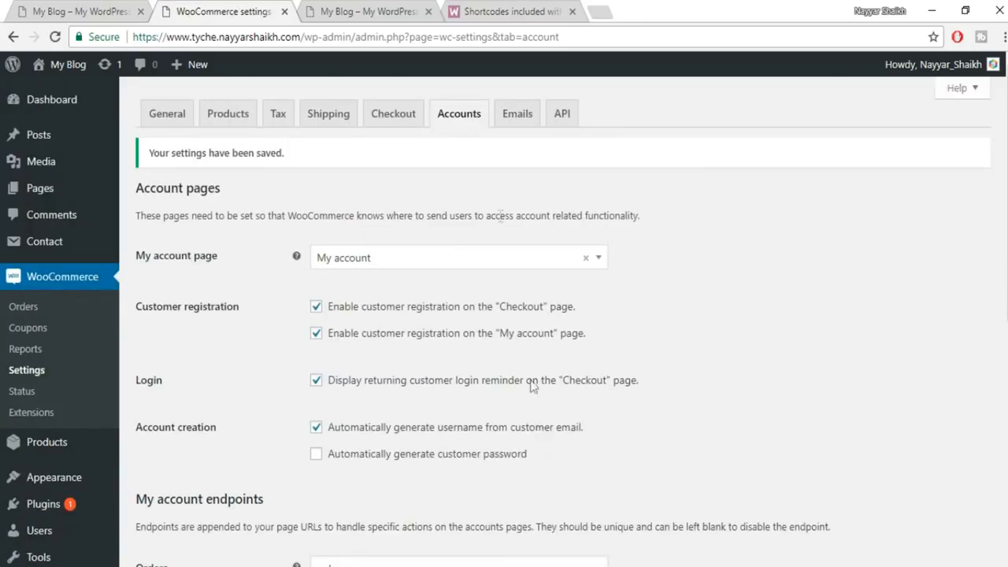
click(512, 118)
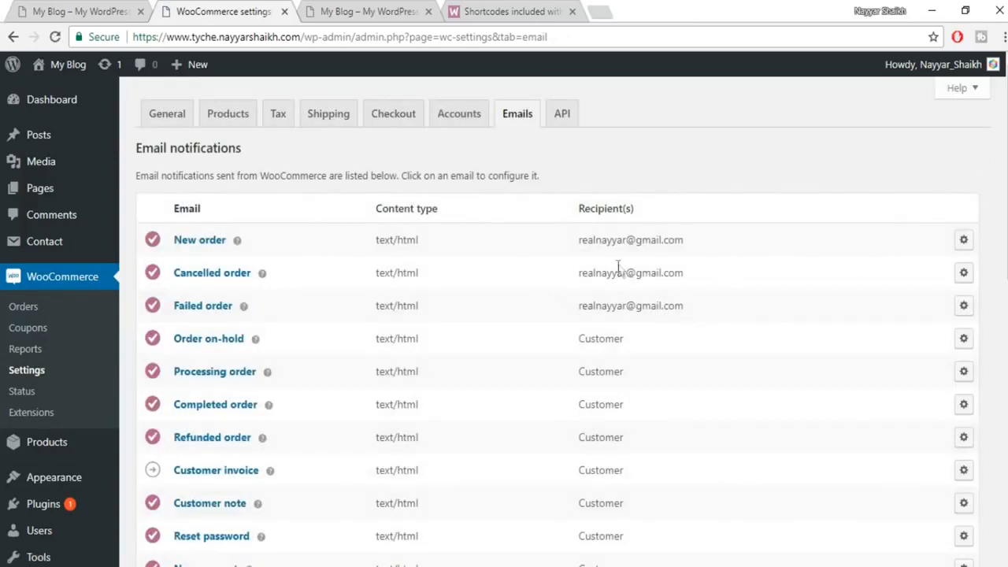
Save the Email notification settings unchanged and open the YouTube channel in a new tab.
drag(565, 242, 734, 325)
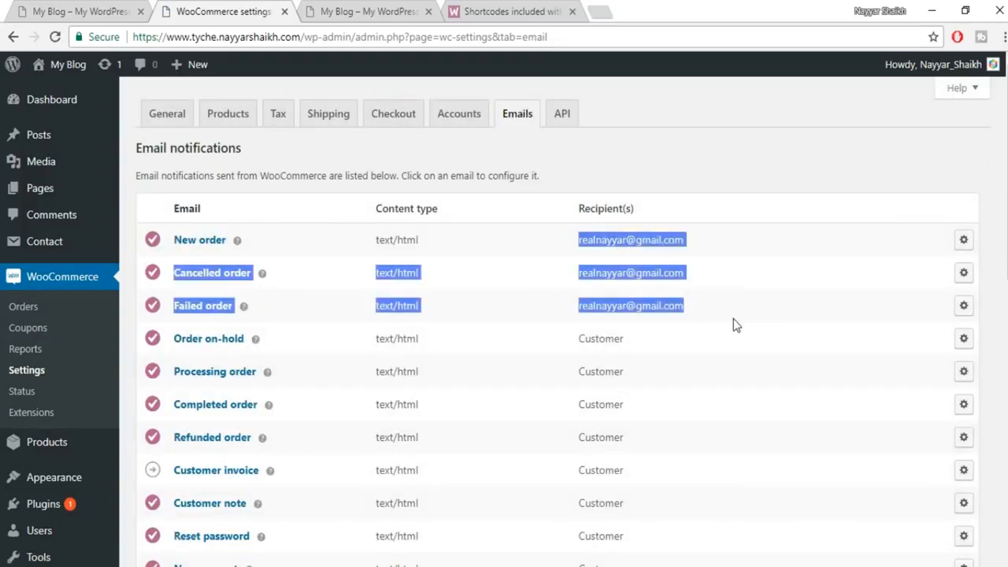
click(632, 268)
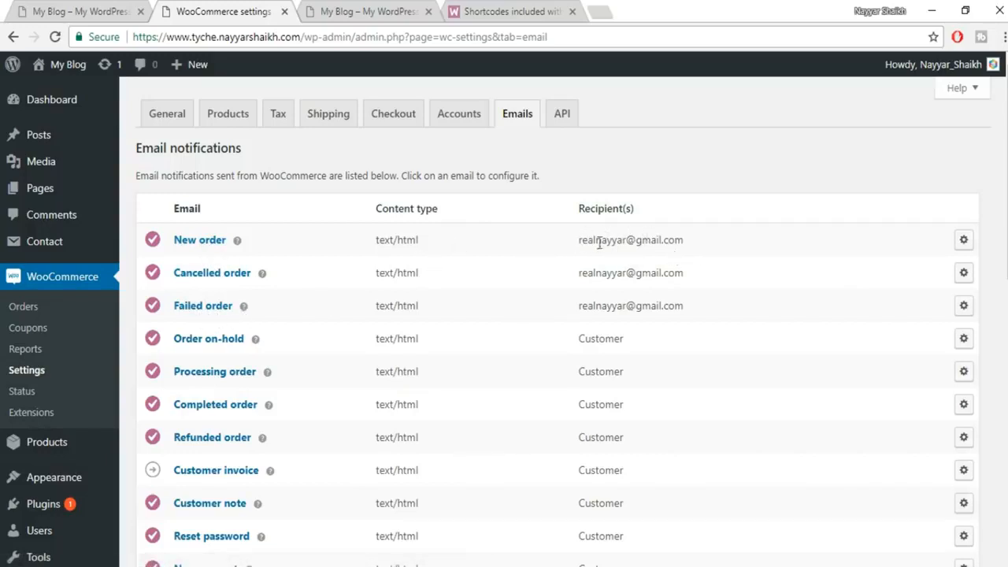
scroll(661, 307, down, 10)
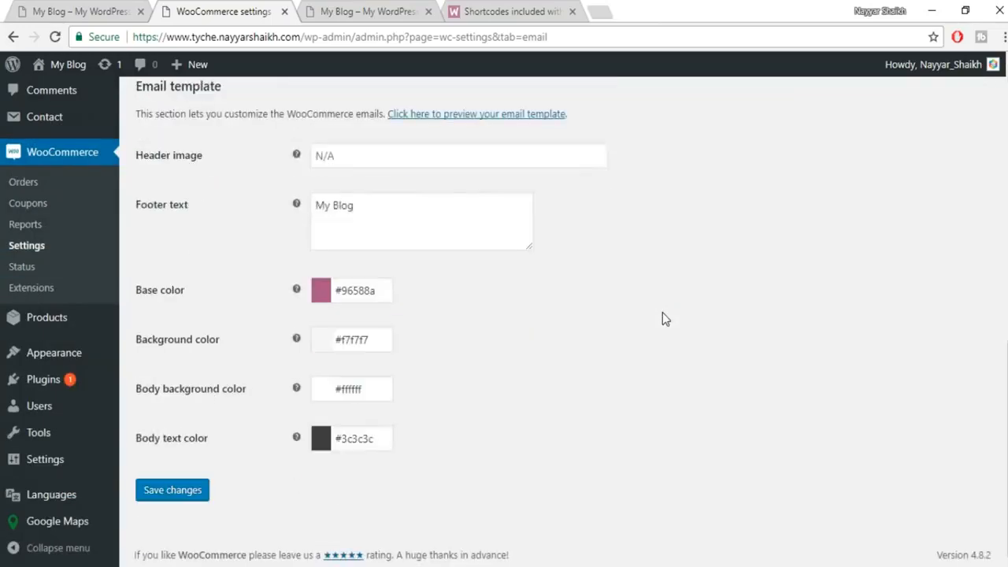
click(164, 491)
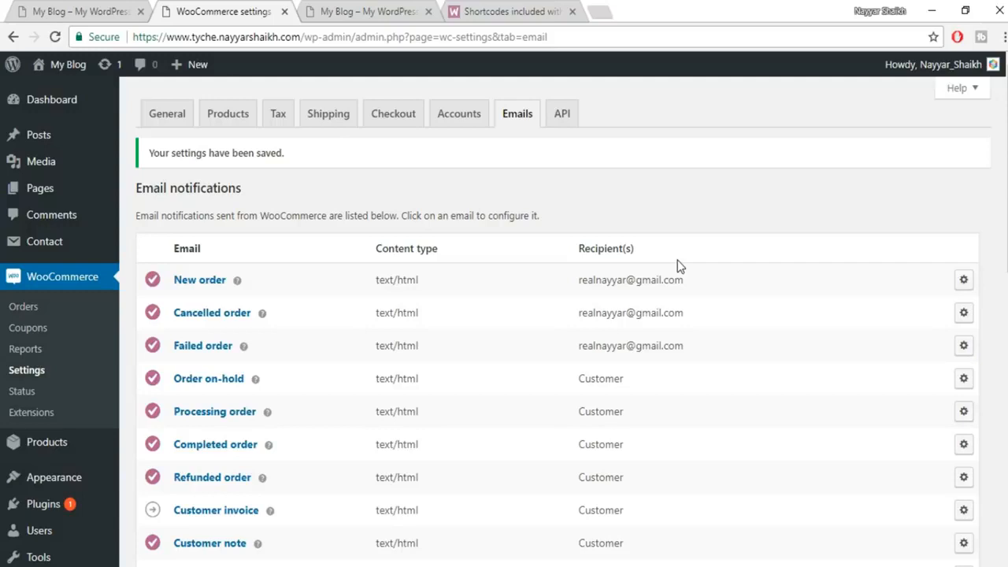
click(601, 12)
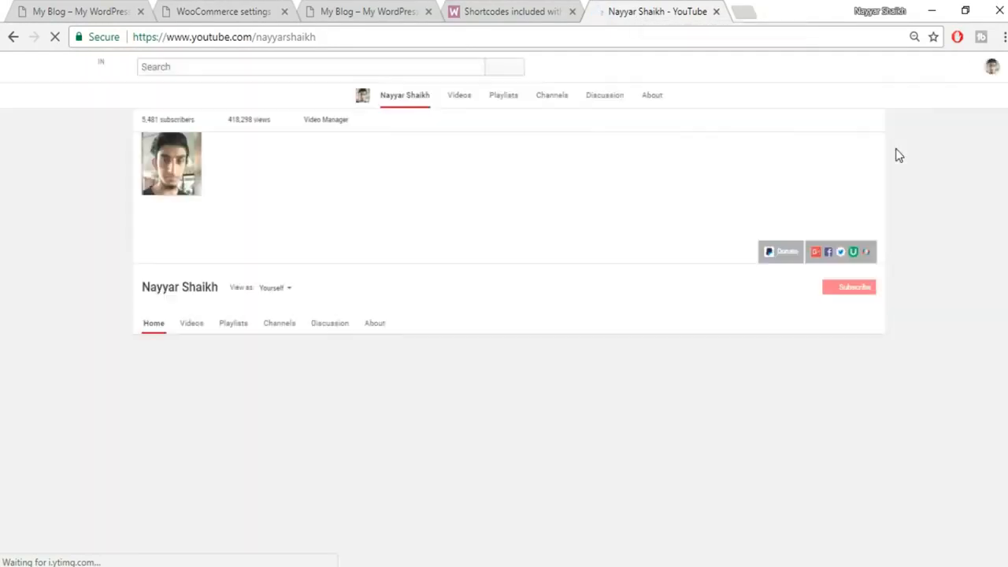
Scroll through the YouTube channel's uploads, then close it and return to the WordPress admin.
scroll(966, 241, down, 4)
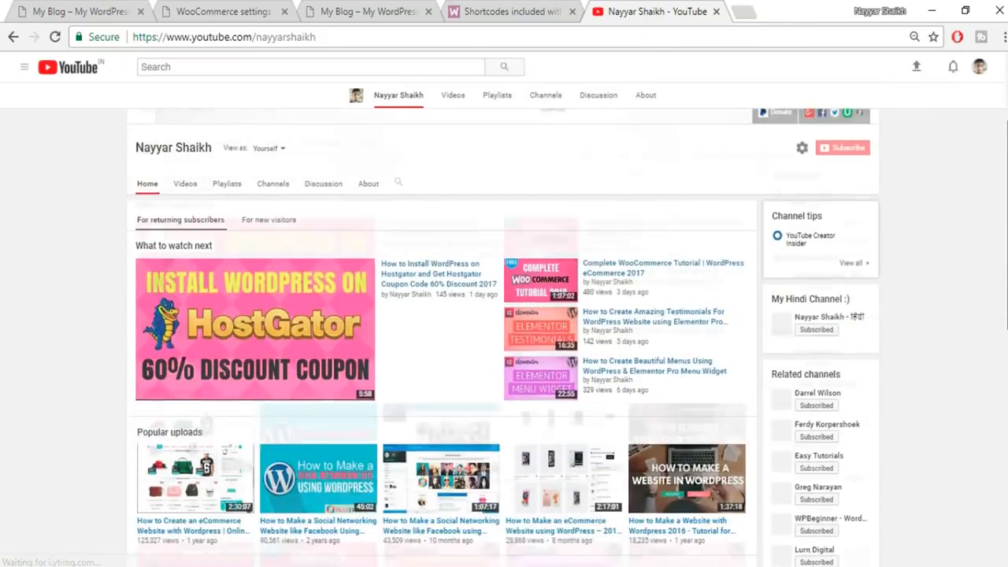
scroll(349, 293, down, 3)
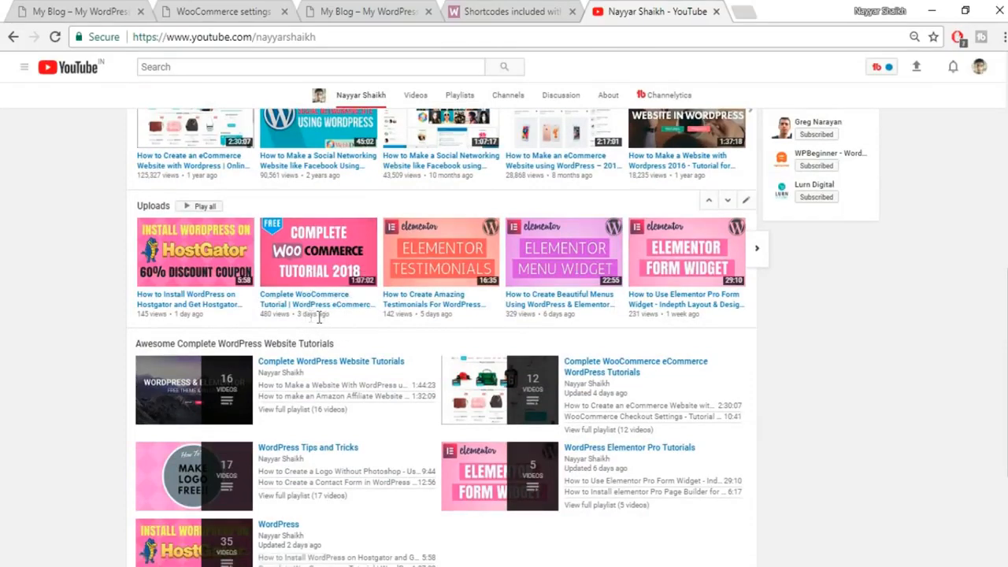
click(248, 8)
click(633, 7)
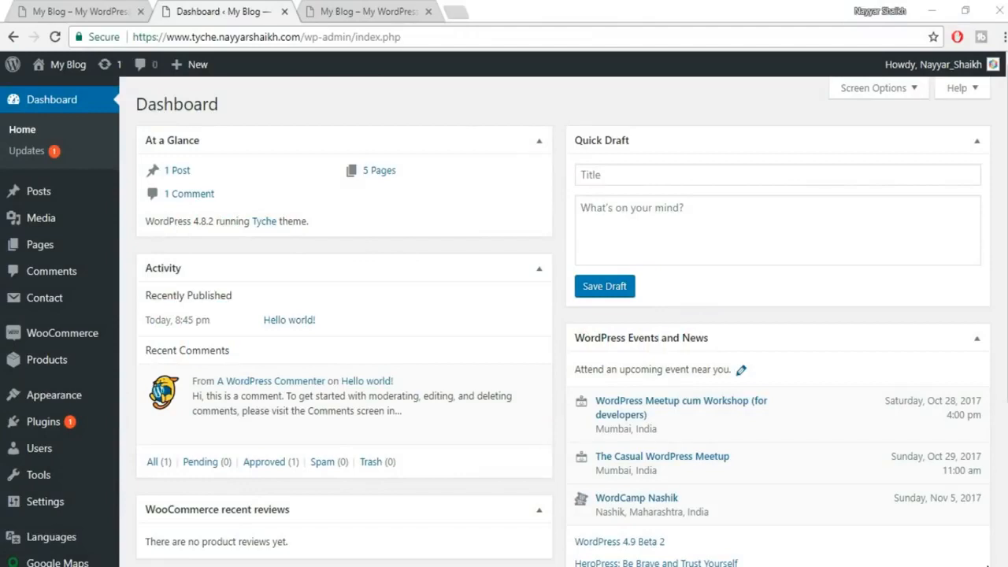
Add a new product named 'T-Shirt Blue' so it autosaves as a draft.
scroll(628, 403, down, 1)
scroll(628, 403, down, 3)
scroll(606, 429, up, 3)
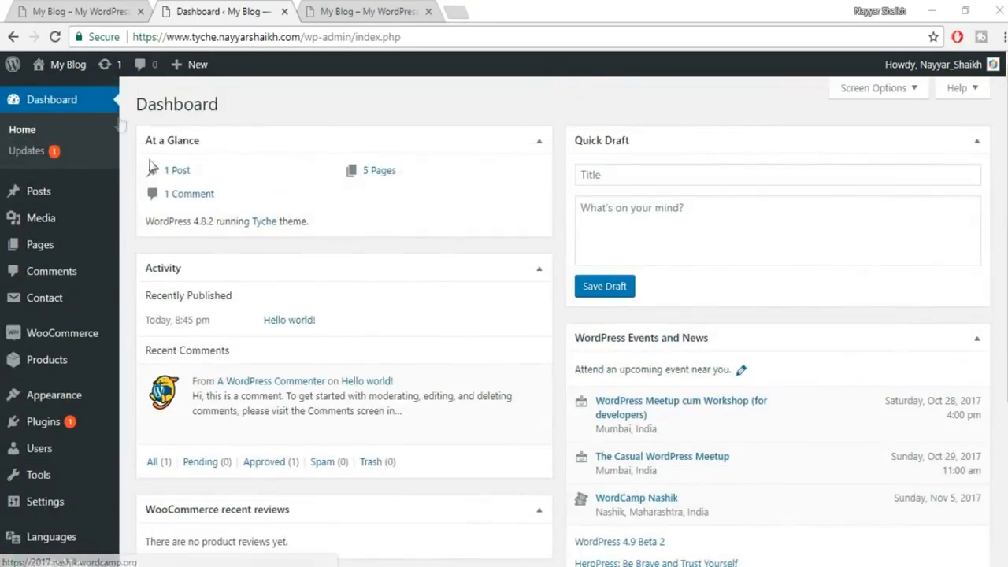
mouse_move(39, 372)
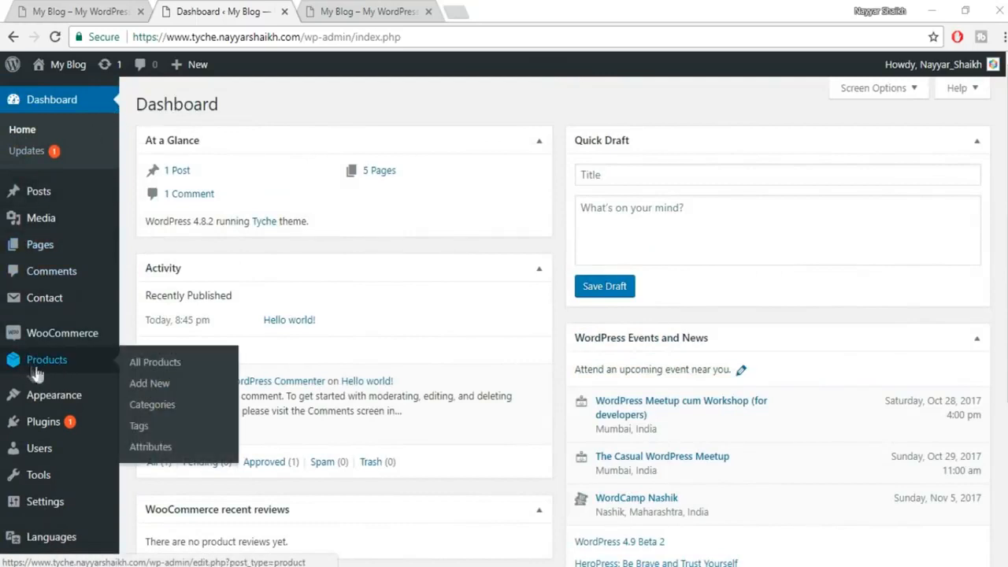
click(152, 382)
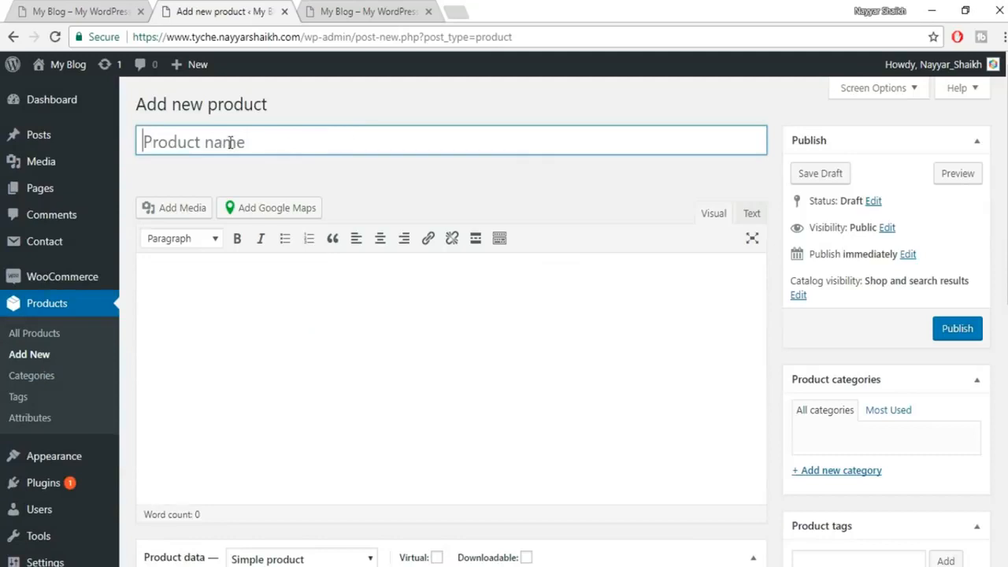
text(T-Shirt Blue)
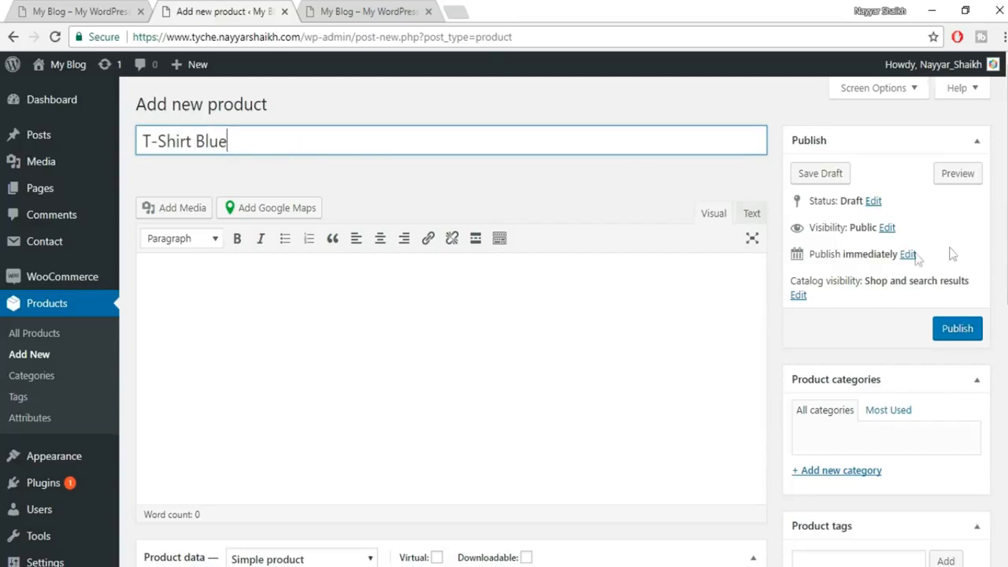
click(302, 333)
scroll(366, 318, down, 1)
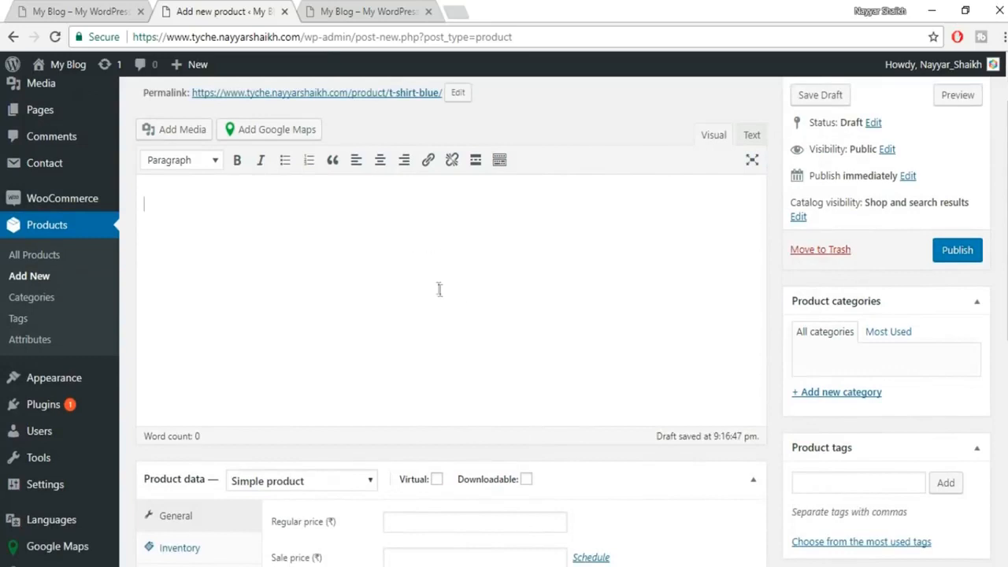
scroll(357, 275, up, 1)
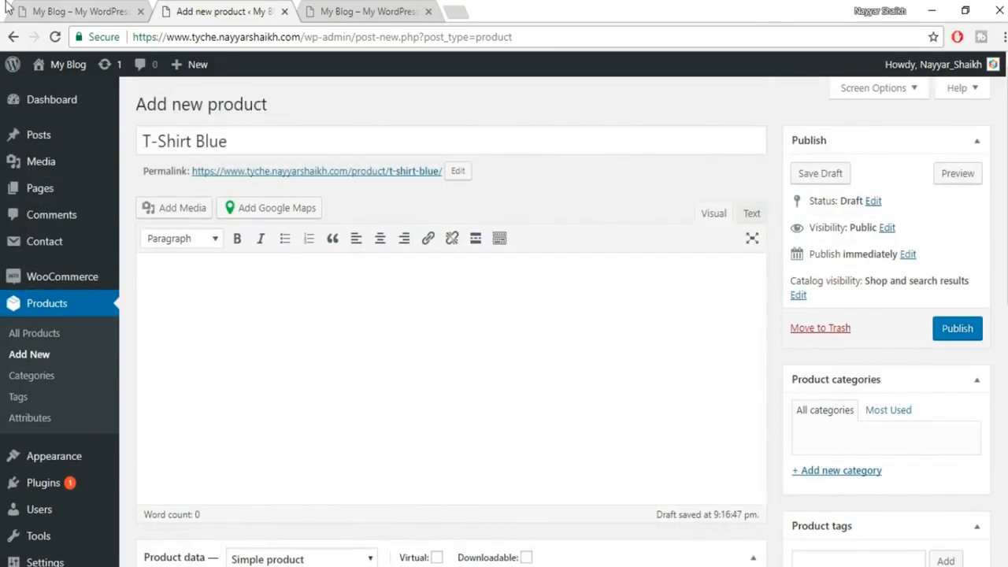
Copy the title 'Grey T-Shirt for Men Simple' from the shop page into the new product's name.
click(92, 6)
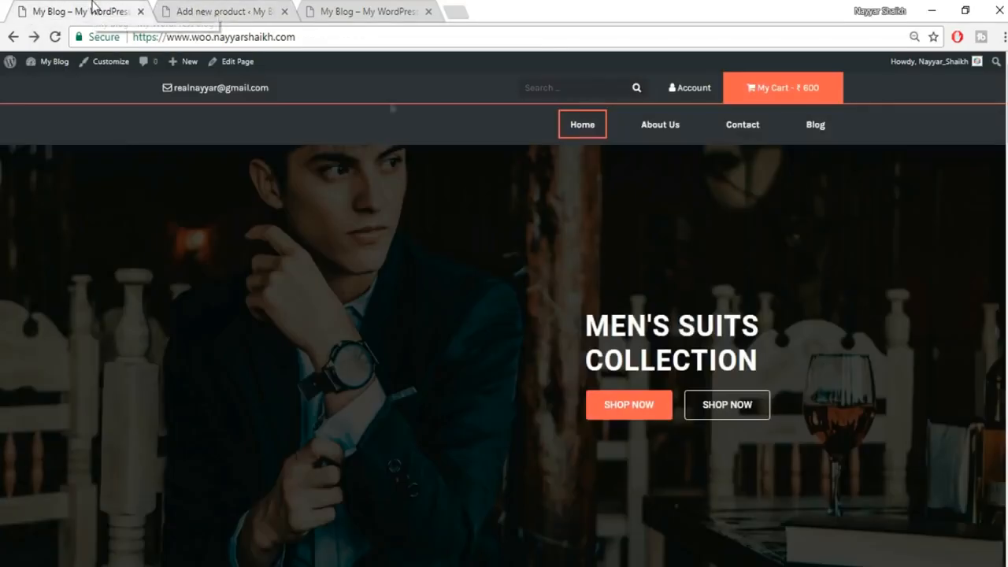
scroll(493, 317, down, 6)
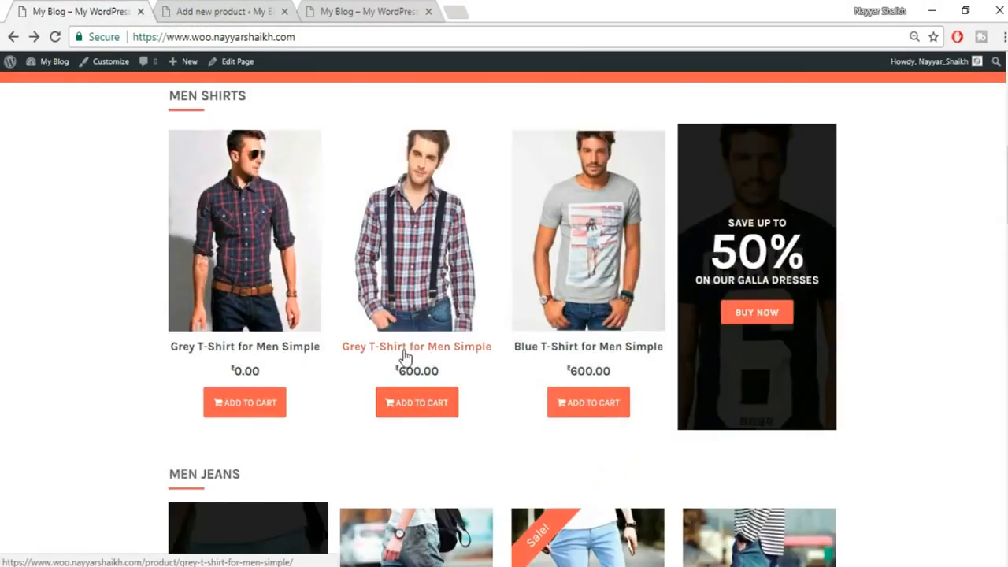
click(450, 351)
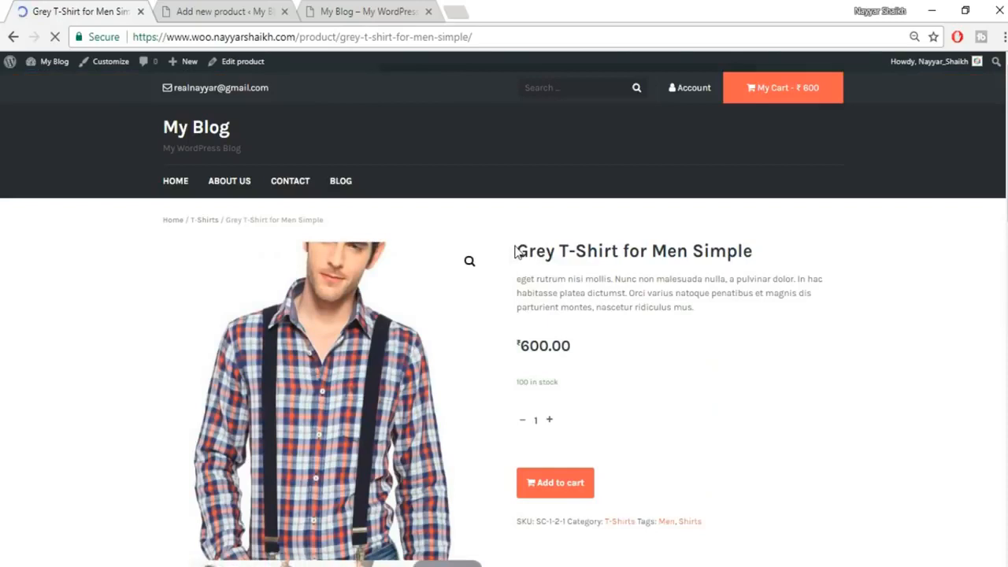
mouse_move(515, 252)
mouse_down()
mouse_move(761, 245)
mouse_move(574, 252)
mouse_move(515, 241)
mouse_up()
click(761, 246)
triple_click(594, 252)
key(ctrl+c)
click(225, 11)
click(382, 142)
key(ctrl+a)
key(ctrl+v)
click(353, 99)
click(85, 10)
click(566, 277)
Copy the Grey T-Shirt's description paragraphs into the new product's description body.
click(225, 11)
scroll(609, 281, down, 7)
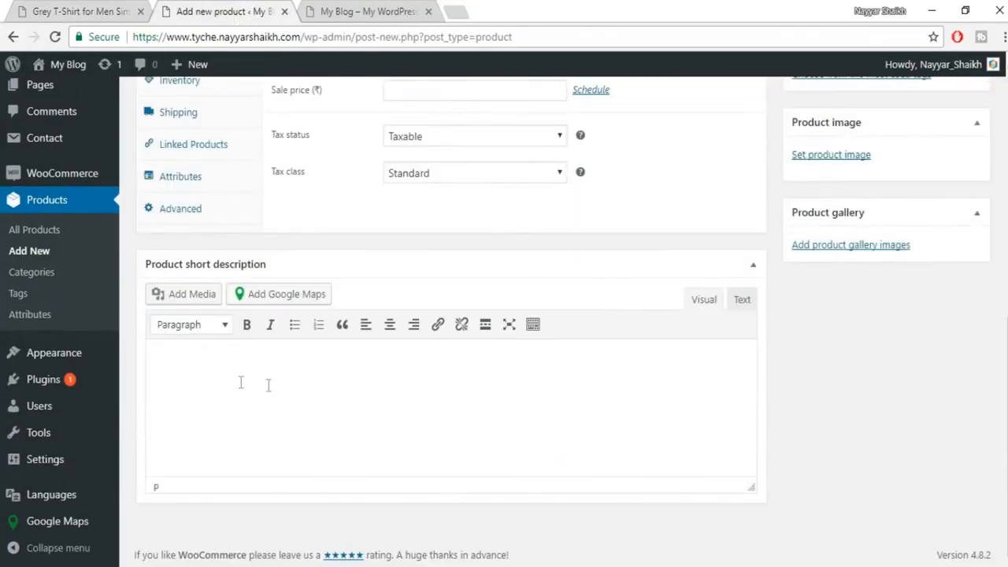
key(ctrl+Page_Up)
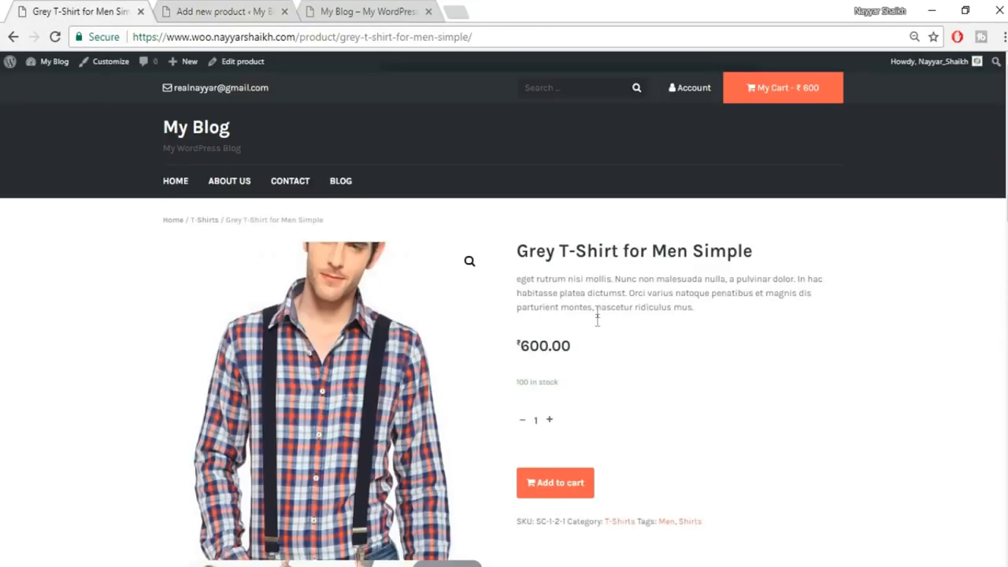
scroll(682, 328, down, 6)
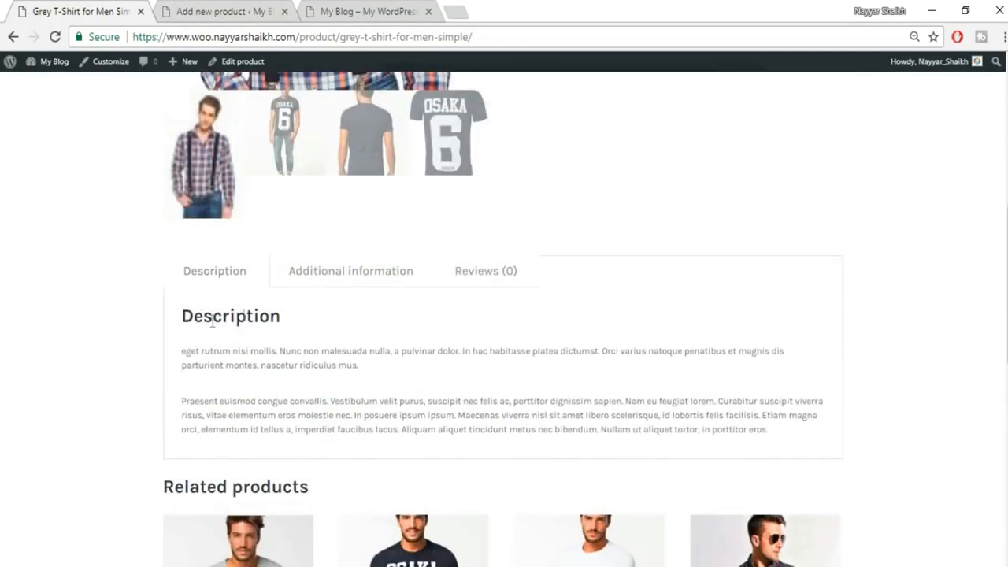
drag(183, 350, 828, 441)
key(ctrl+c)
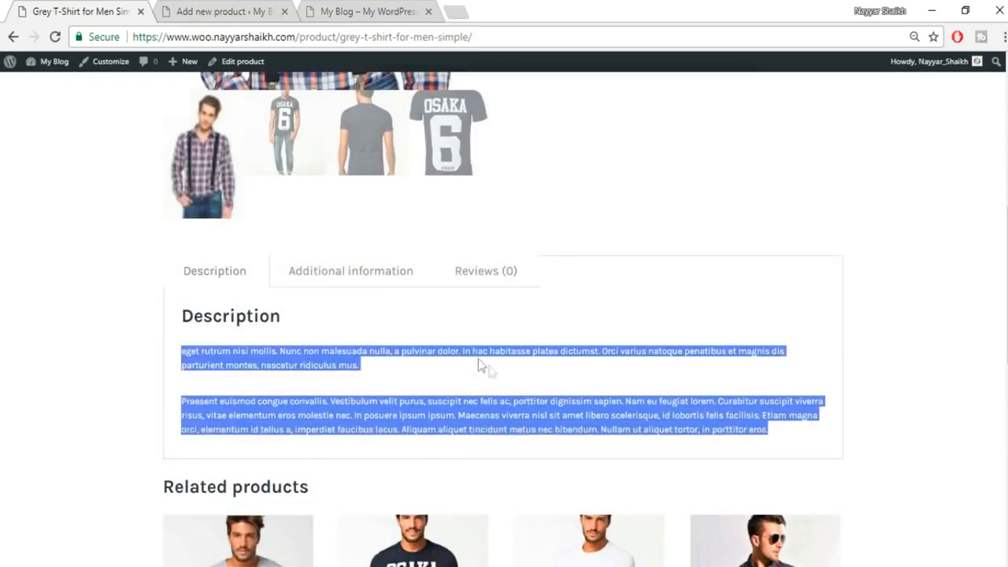
click(467, 385)
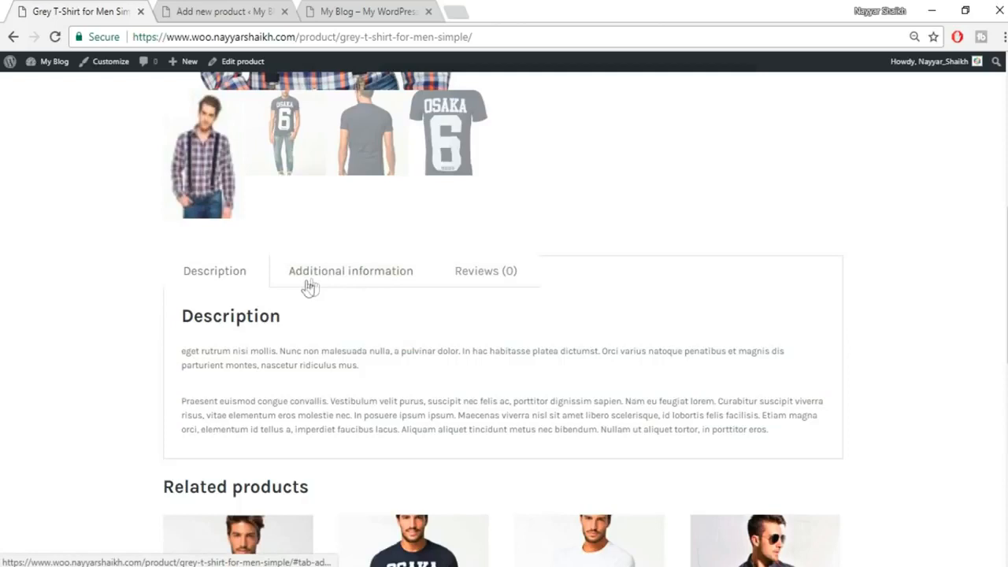
click(367, 281)
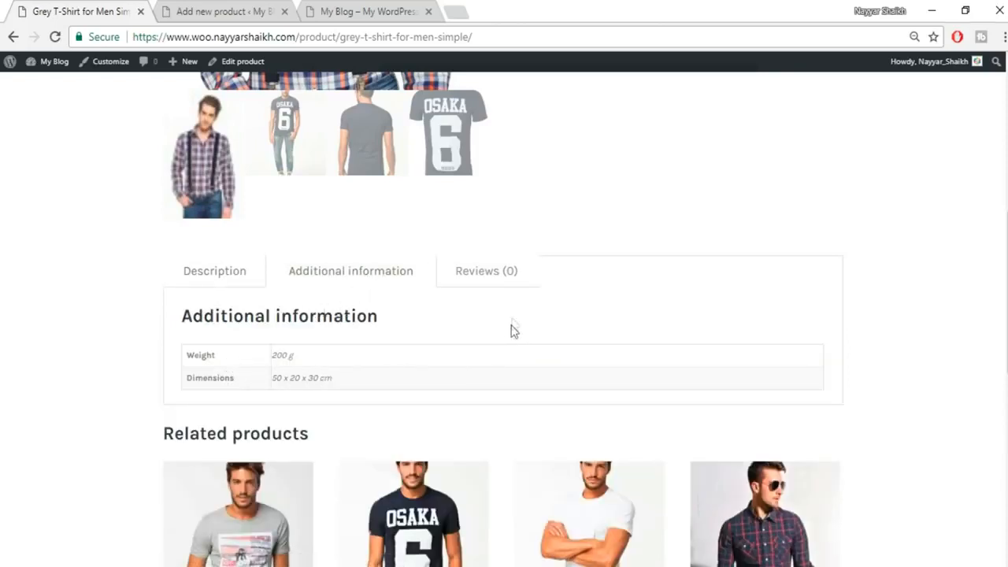
click(496, 277)
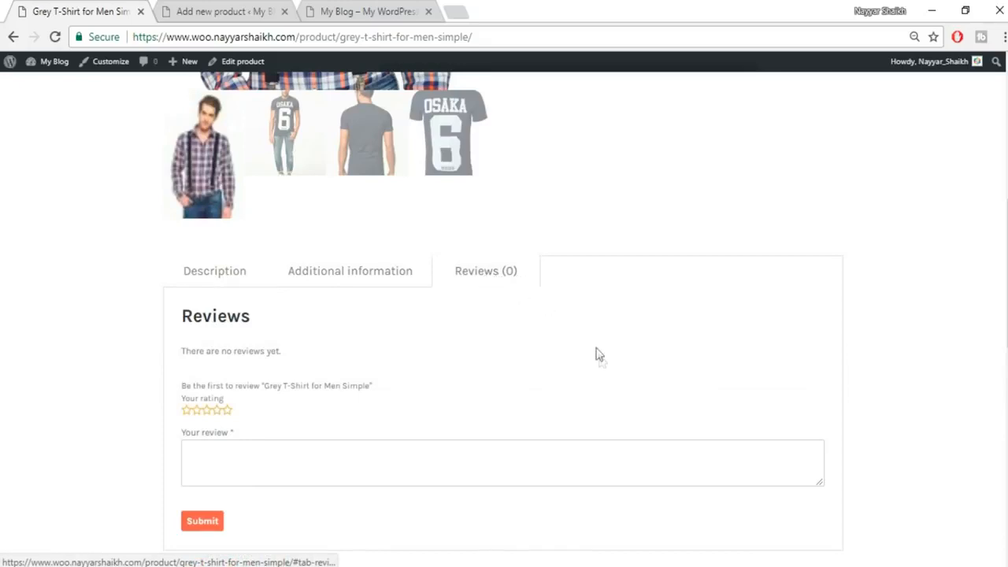
scroll(596, 353, down, 1)
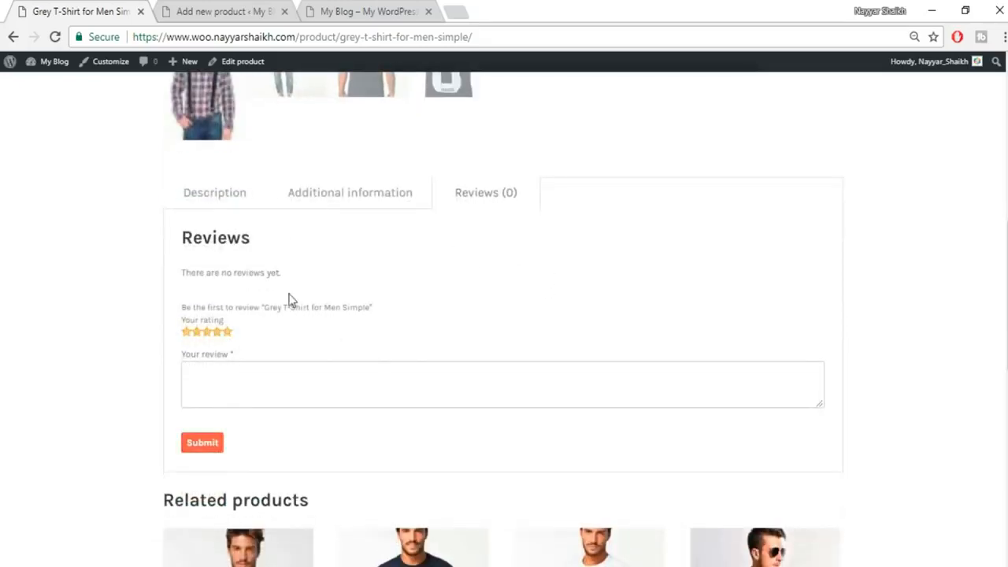
click(222, 203)
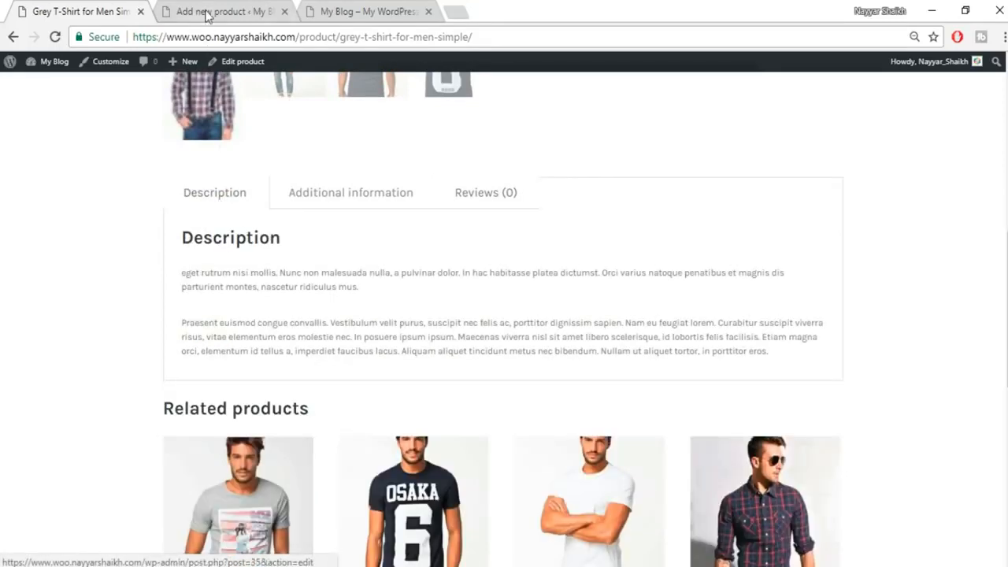
click(220, 11)
scroll(790, 403, up, 3)
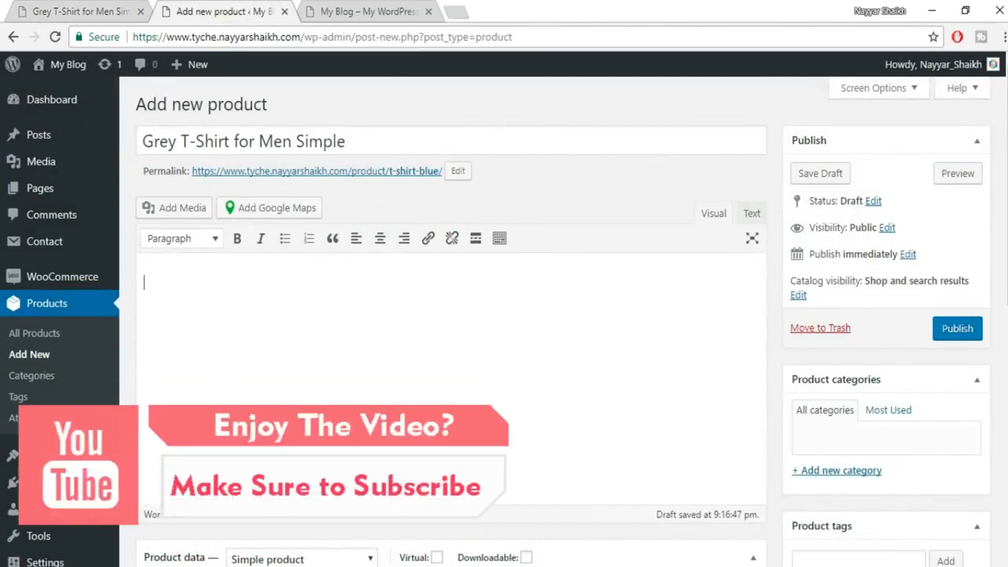
key(ctrl+v)
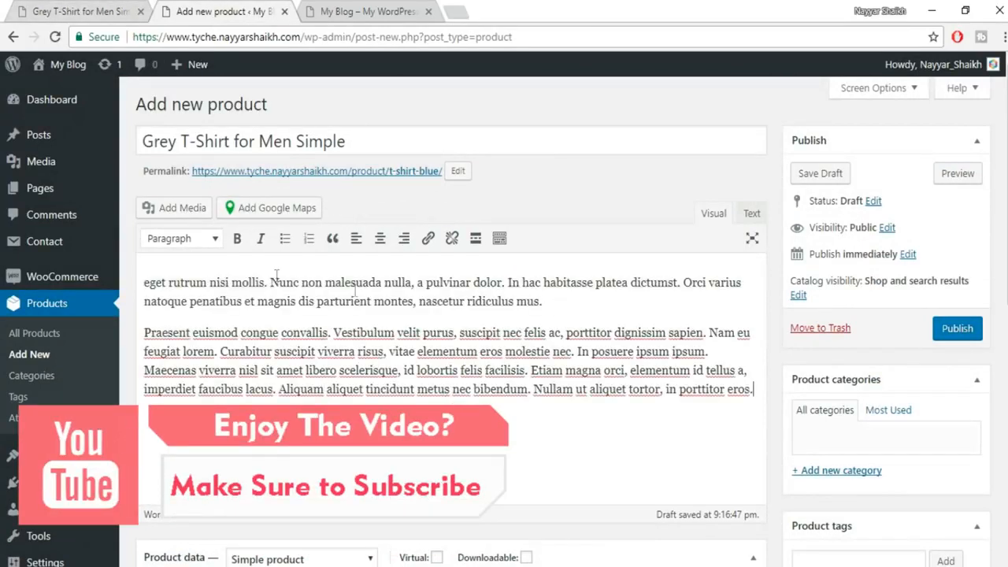
Use the first description paragraph as the product's short description.
click(65, 10)
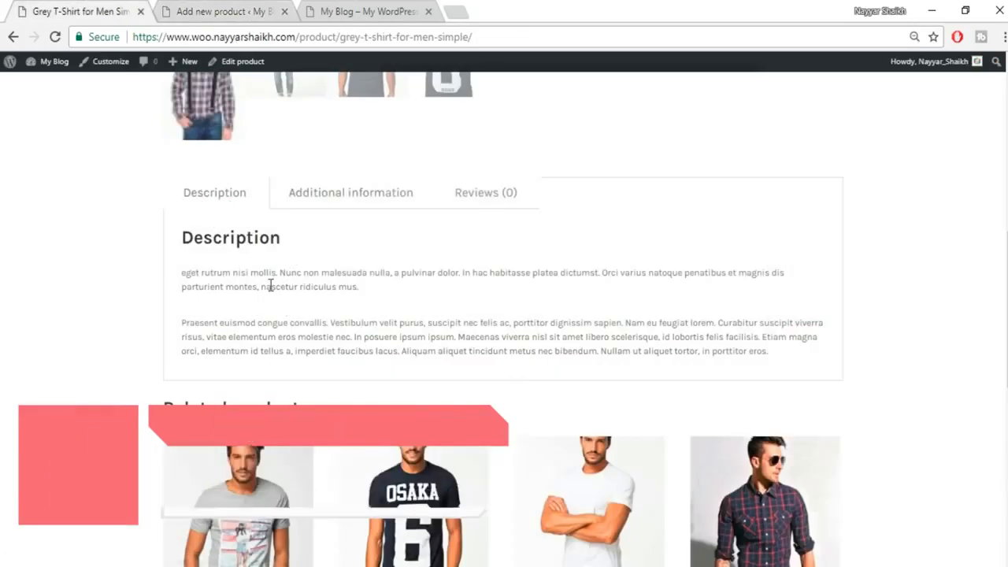
click(169, 9)
drag(553, 303, 129, 258)
key(ctrl+c)
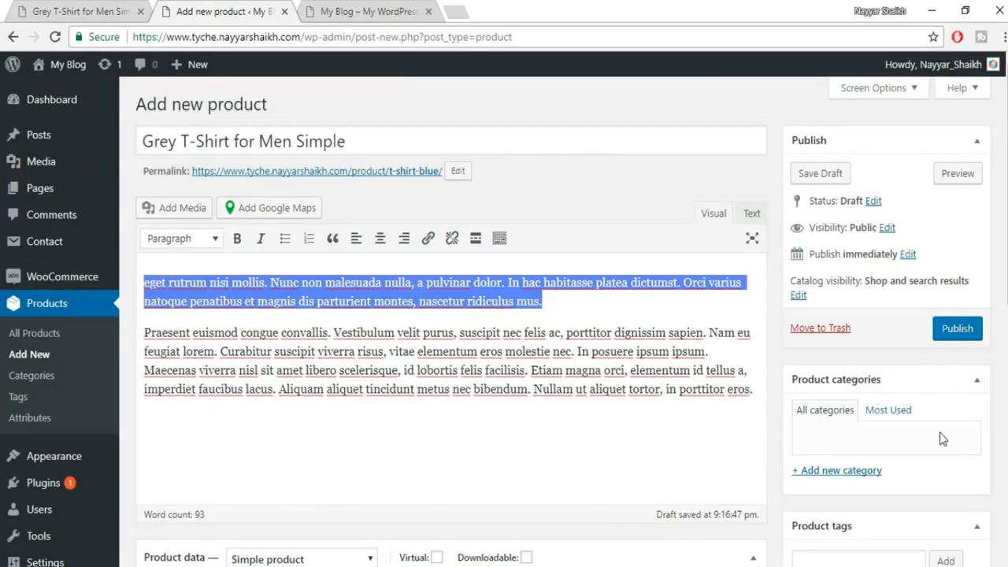
scroll(941, 439, down, 7)
click(355, 407)
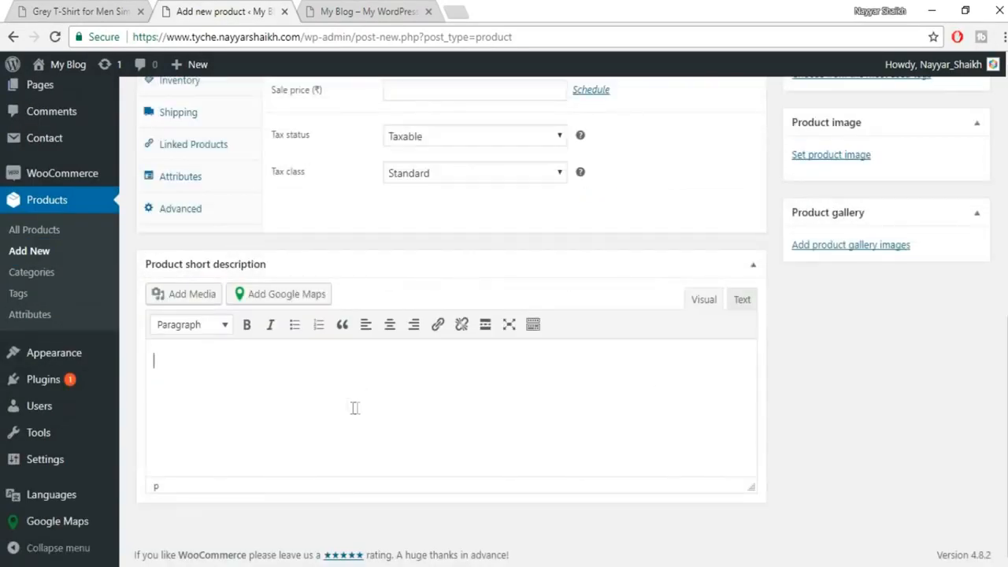
key(ctrl+v)
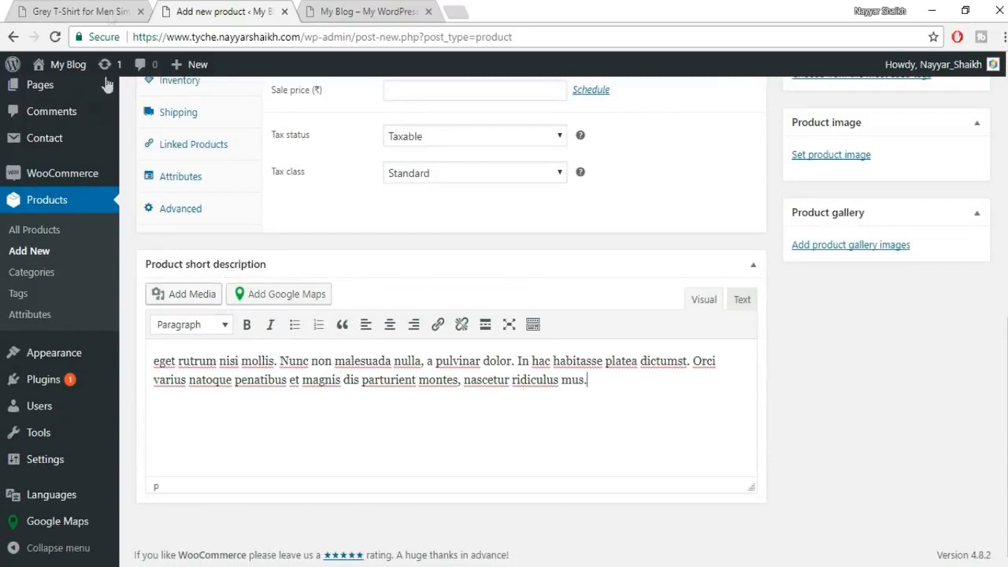
Open the new-category form to create the T-Shirts product category.
click(94, 8)
scroll(772, 352, up, 5)
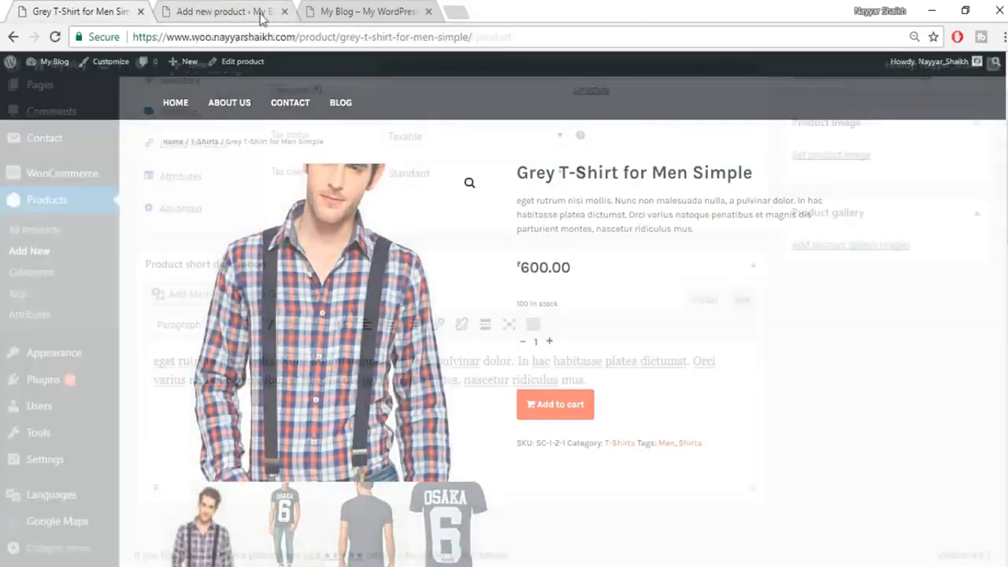
click(260, 14)
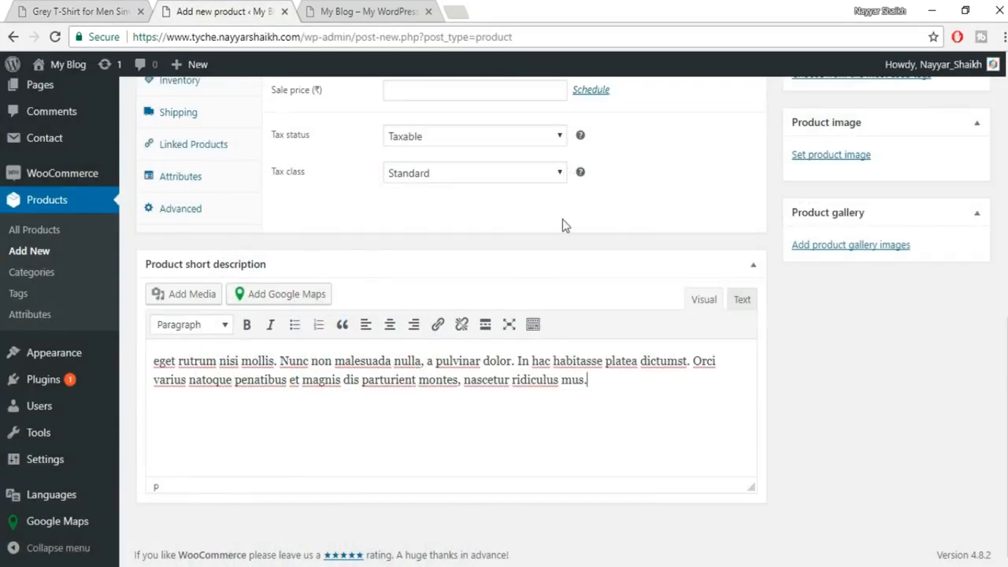
scroll(562, 224, up, 10)
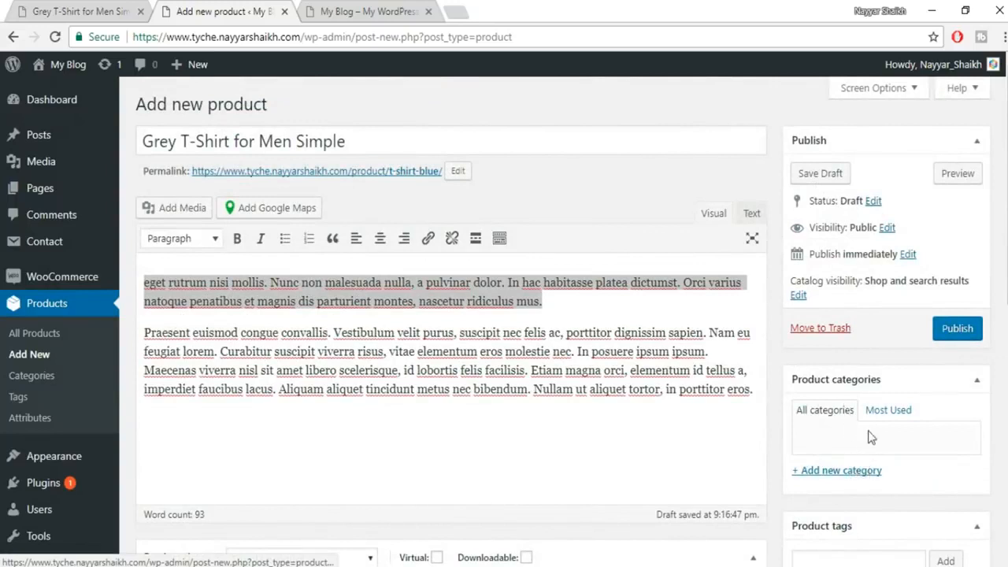
click(866, 470)
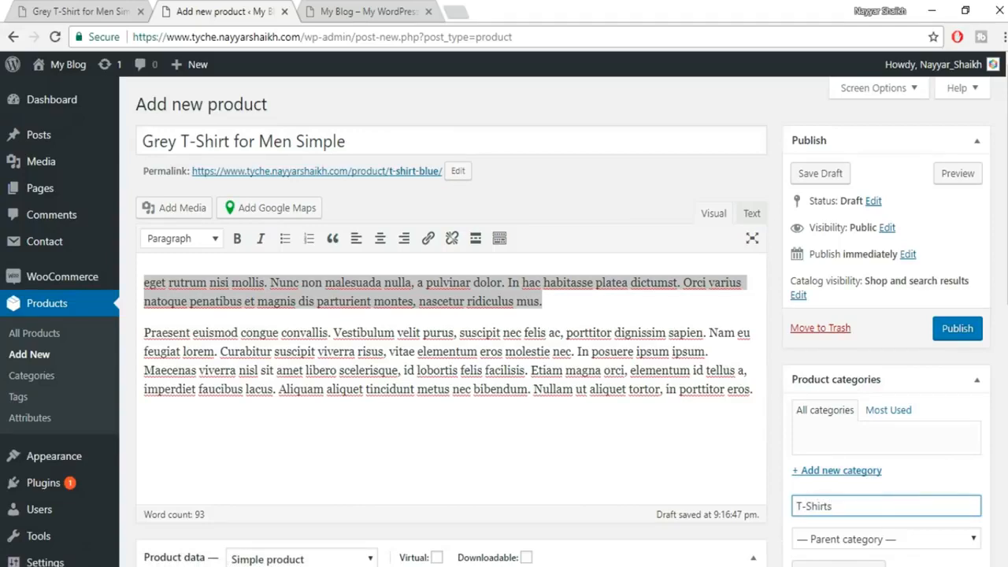
Add the T-Shirts category with no parent and keep the product type as Simple product.
scroll(858, 378, down, 2)
click(860, 383)
click(862, 385)
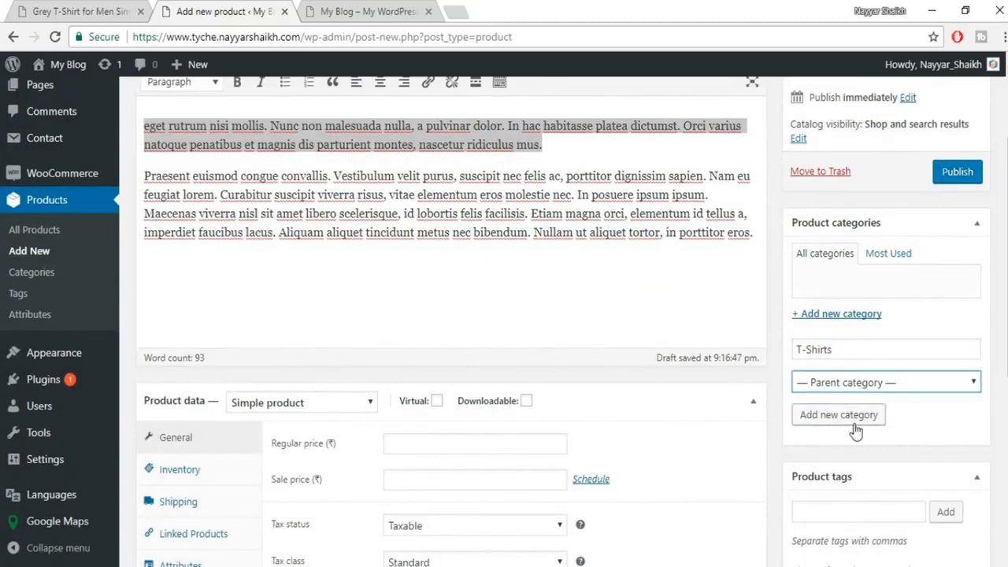
click(856, 416)
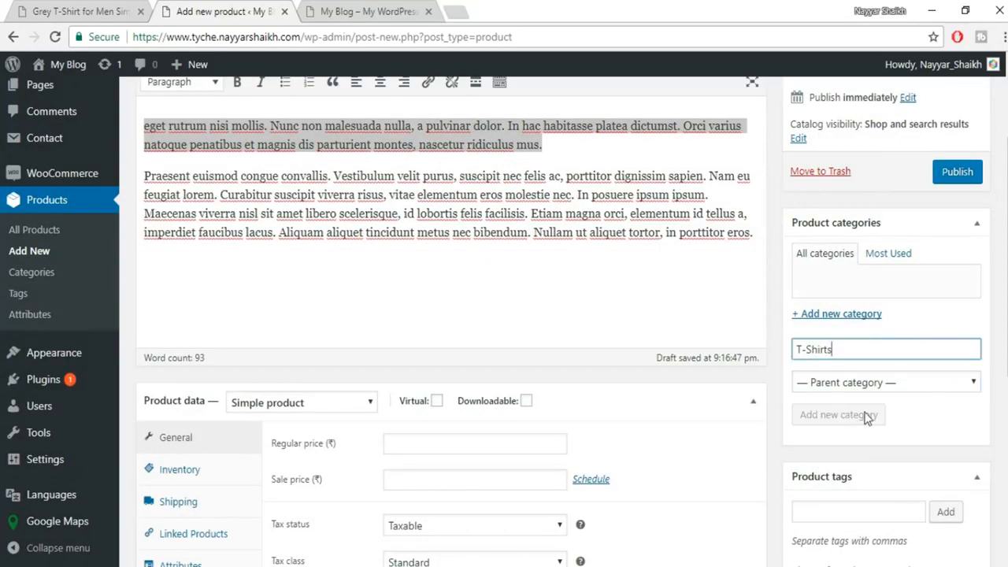
scroll(331, 180, down, 3)
click(329, 169)
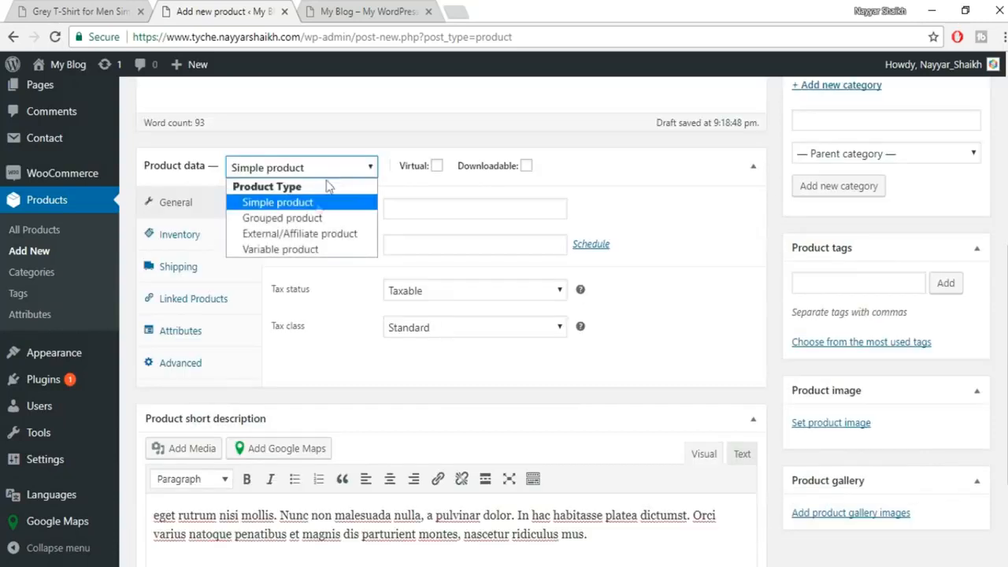
click(293, 201)
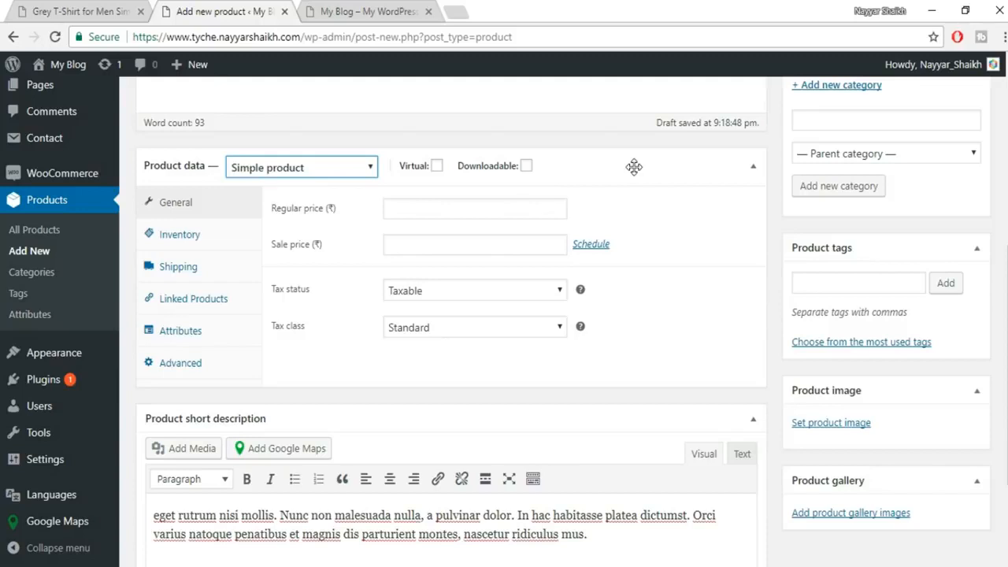
Set the regular price to 600 and the tax class to GST.
click(424, 210)
text(6000)
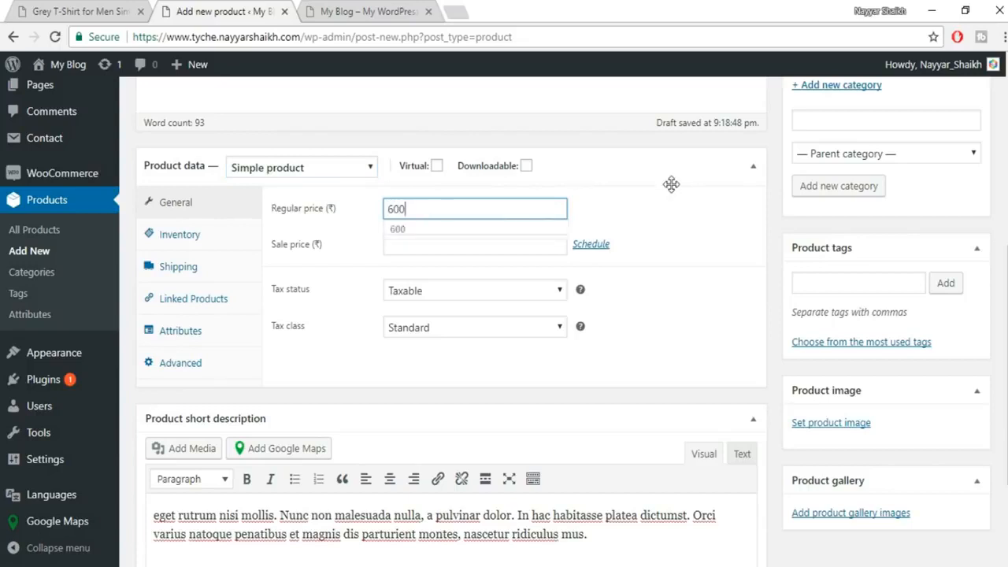
click(668, 182)
click(753, 166)
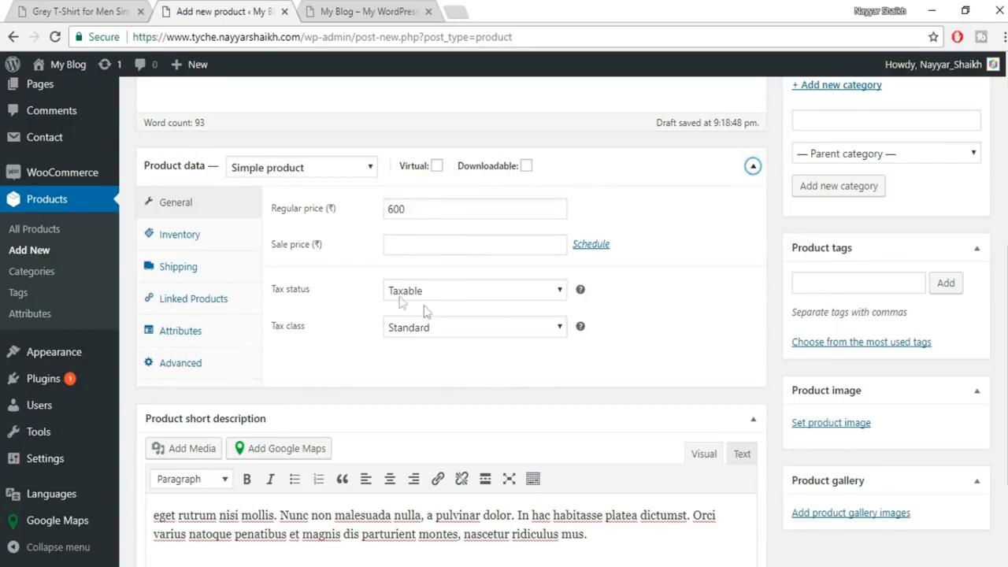
click(414, 331)
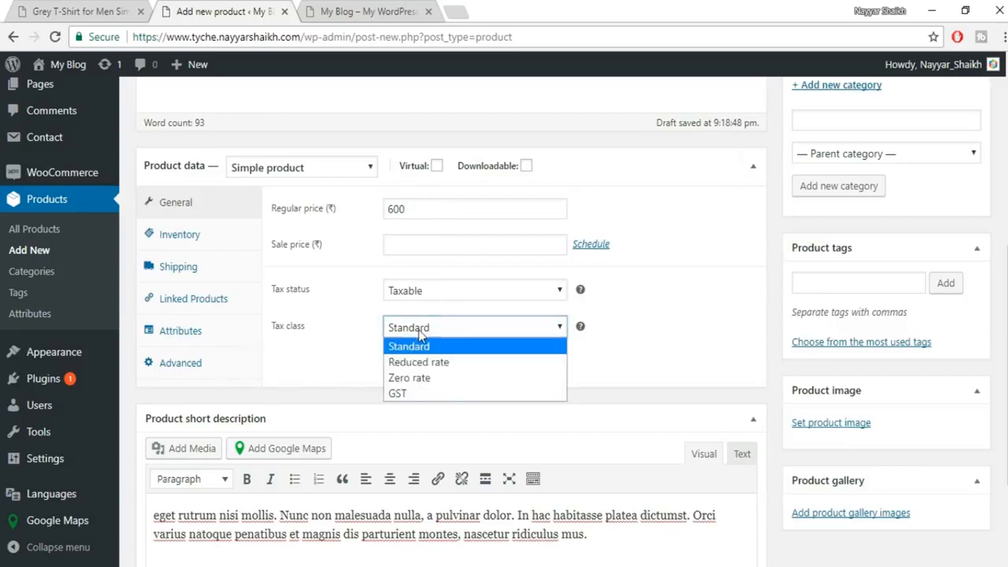
click(443, 398)
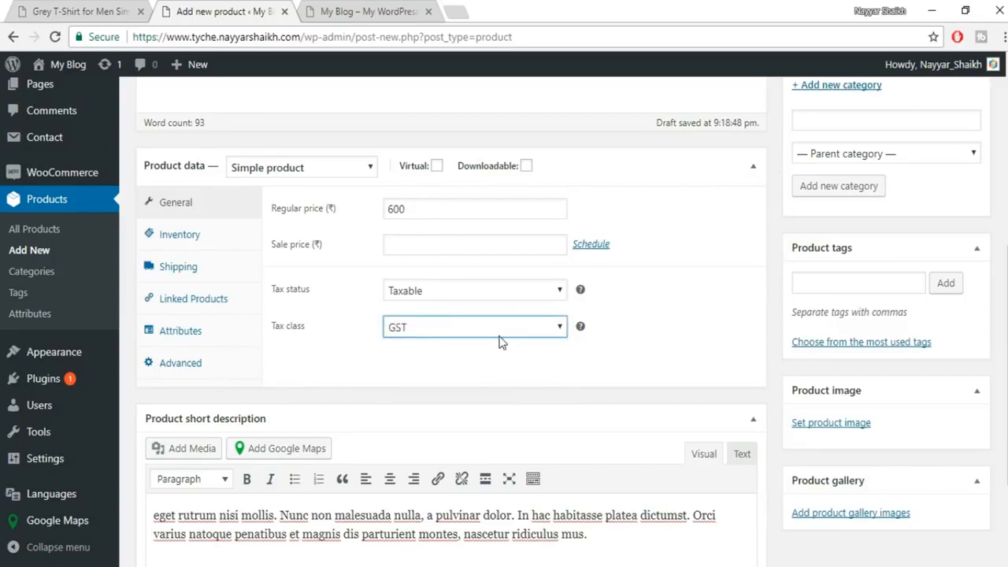
click(173, 236)
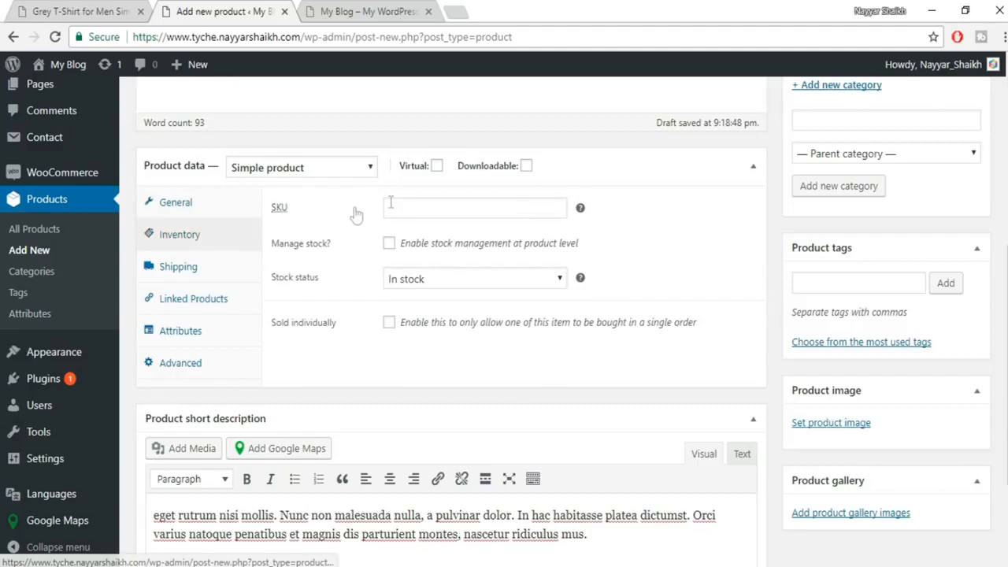
Enter SKU WH, enable Manage stock, and check the Grey T-Shirt page's '100 in stock' figure.
click(438, 213)
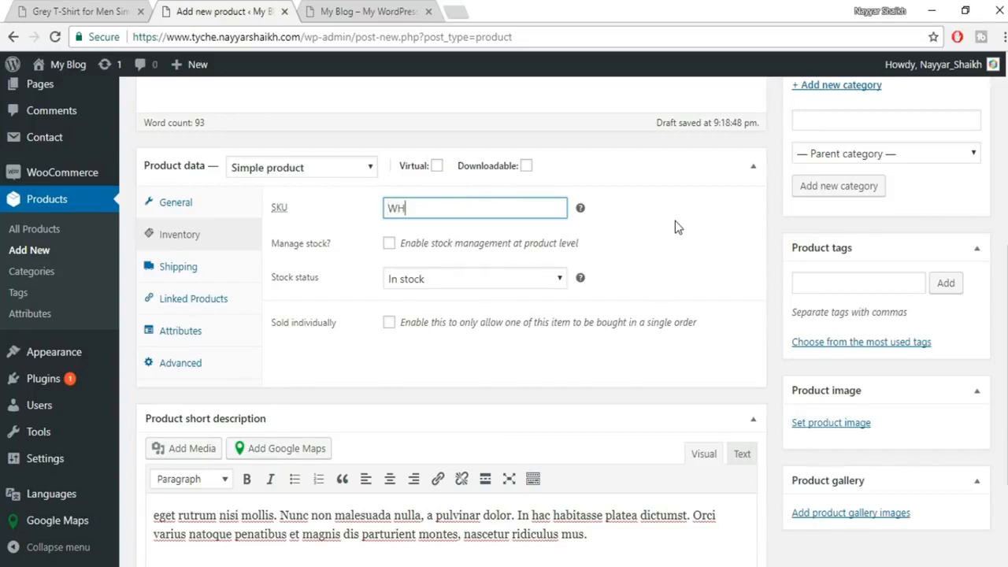
click(389, 243)
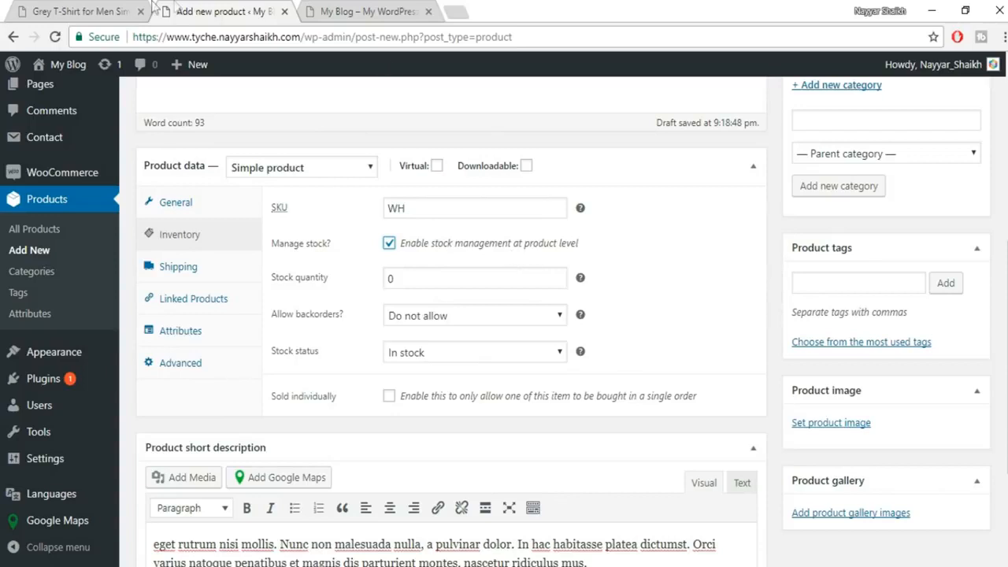
click(82, 11)
drag(561, 307, 520, 300)
click(520, 300)
click(1002, 37)
click(963, 185)
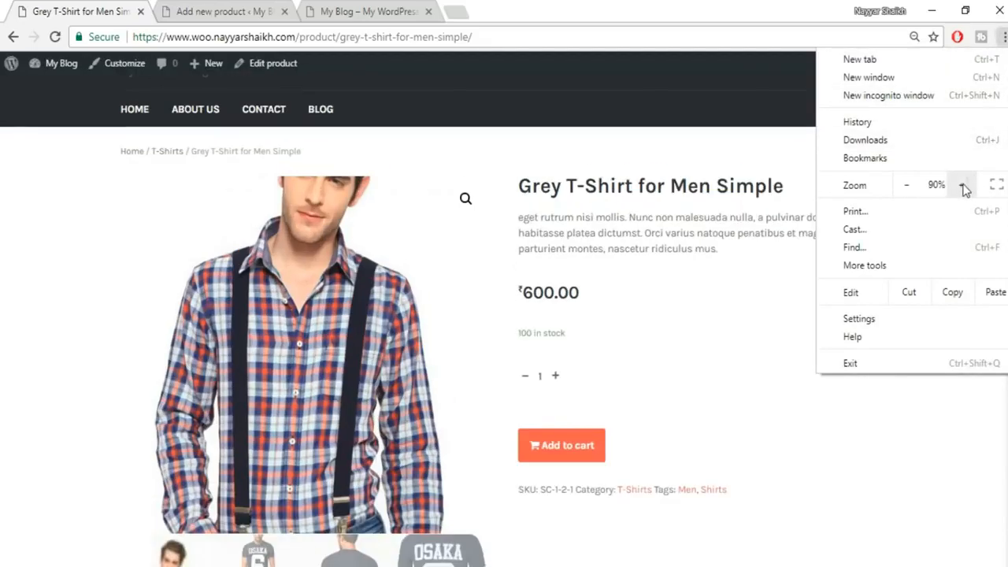
click(677, 345)
scroll(580, 276, down, 2)
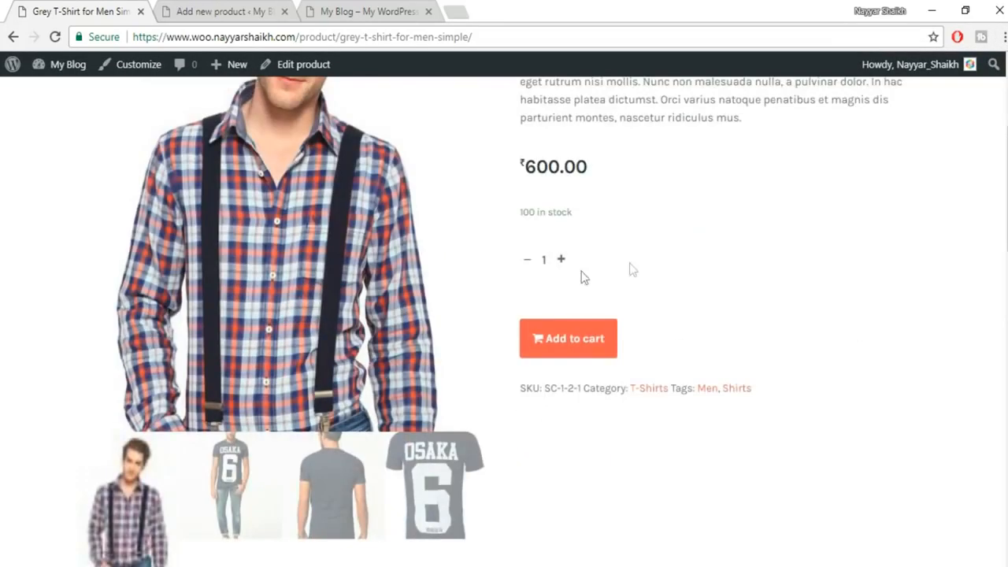
scroll(635, 269, up, 1)
drag(521, 288, 605, 290)
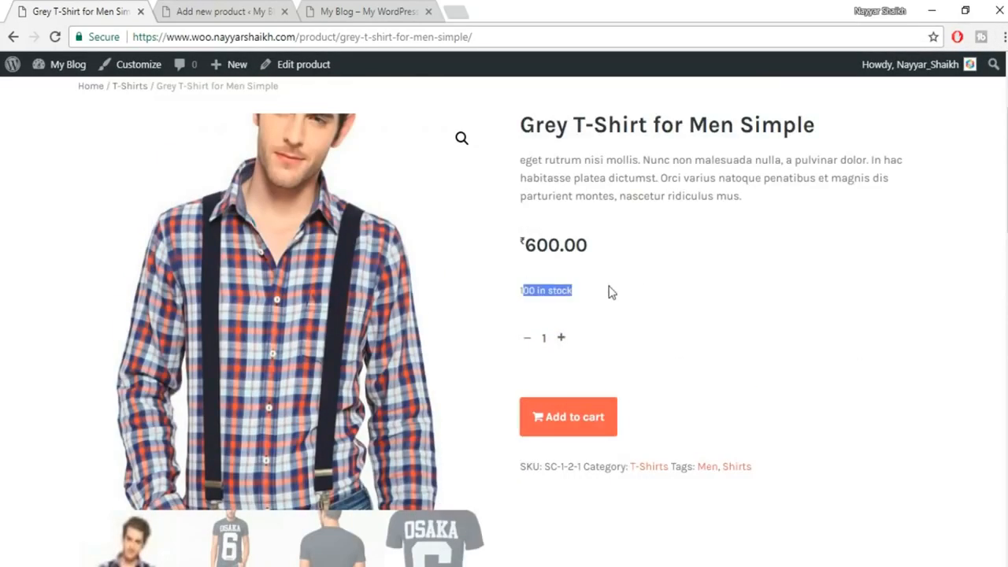
click(607, 289)
Set the stock quantity to 100.
click(183, 8)
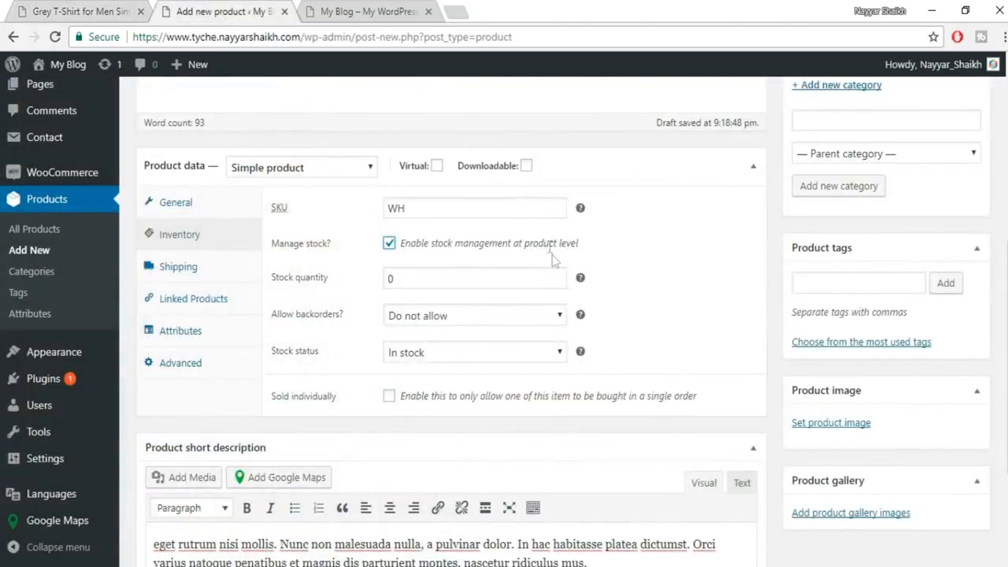
click(134, 8)
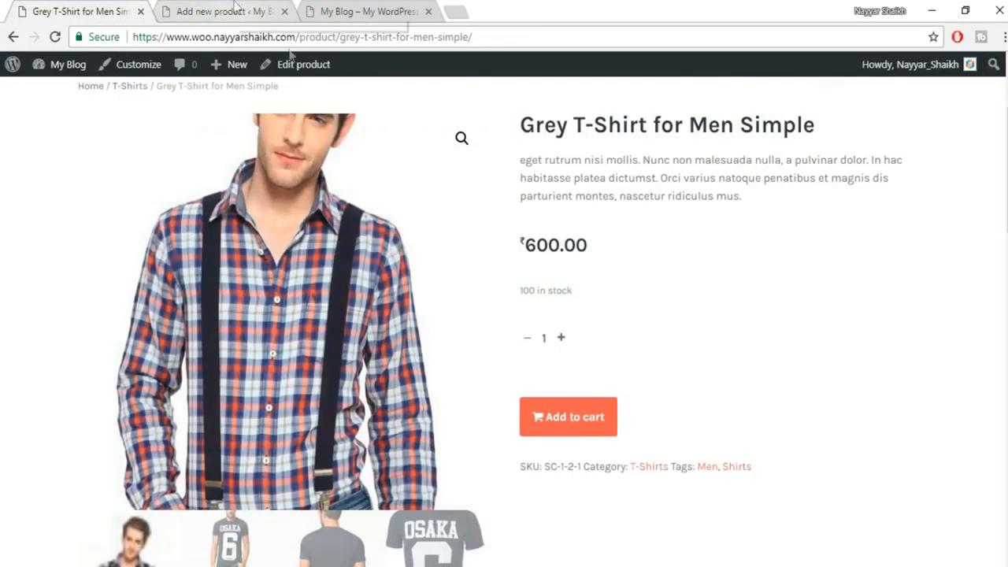
key(ctrl+Tab)
double_click(454, 285)
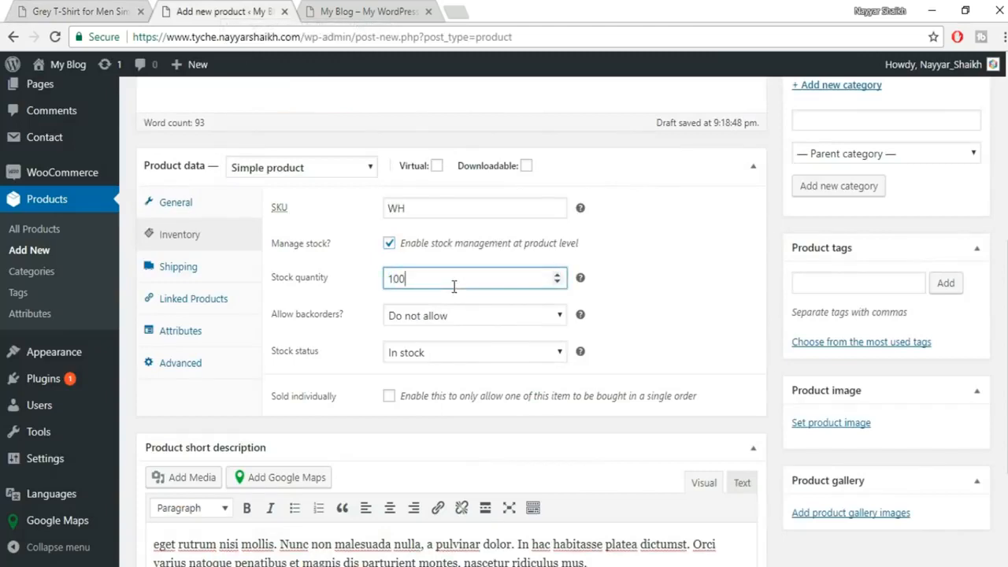
click(672, 297)
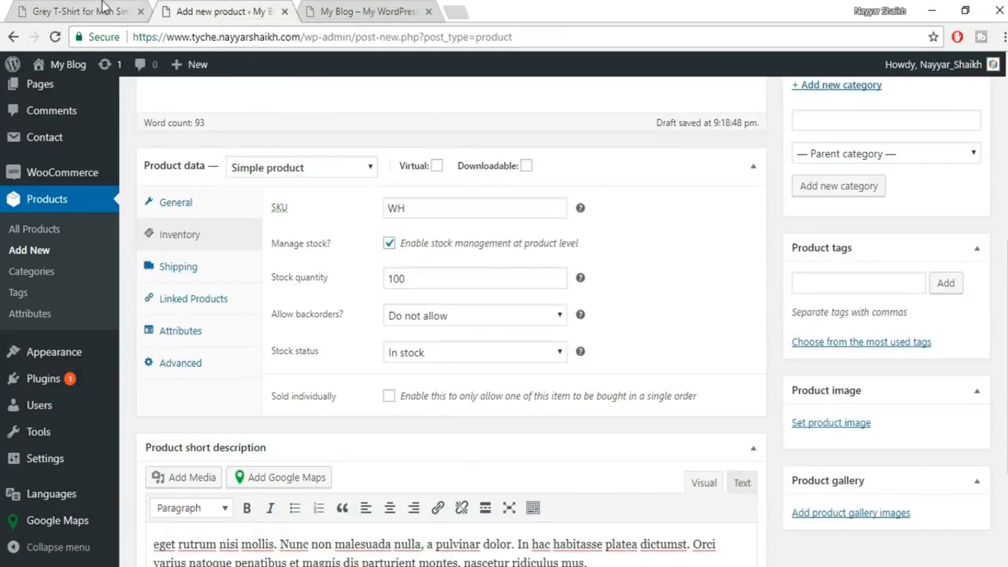
key(ctrl+shift+Tab)
click(222, 9)
click(96, 9)
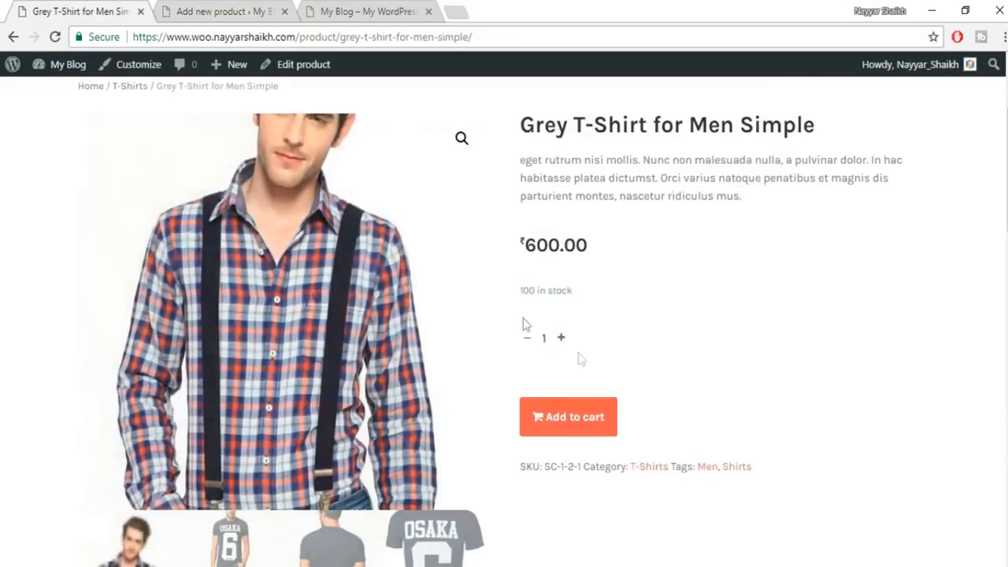
click(268, 9)
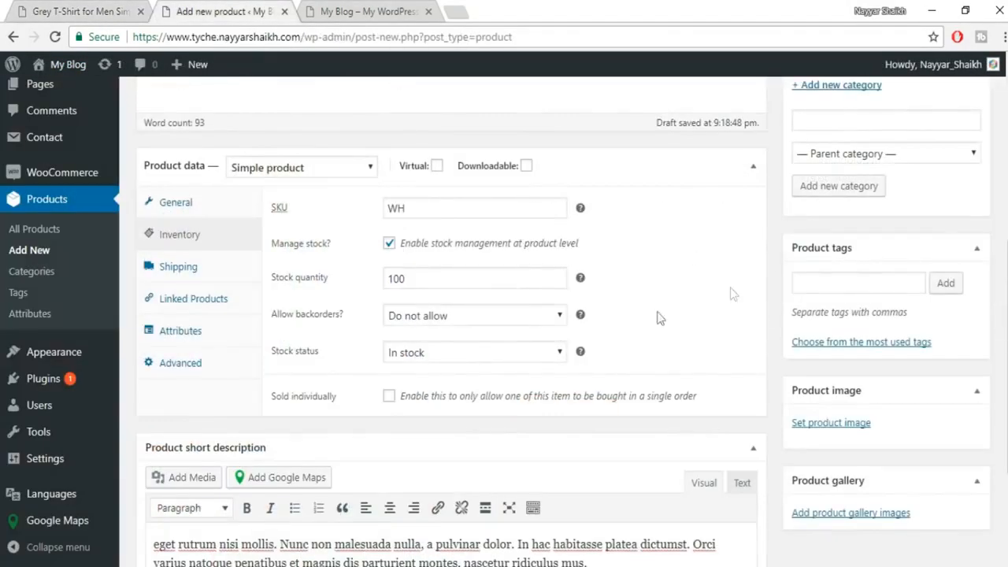
Leave backorders set to Do not allow.
click(449, 319)
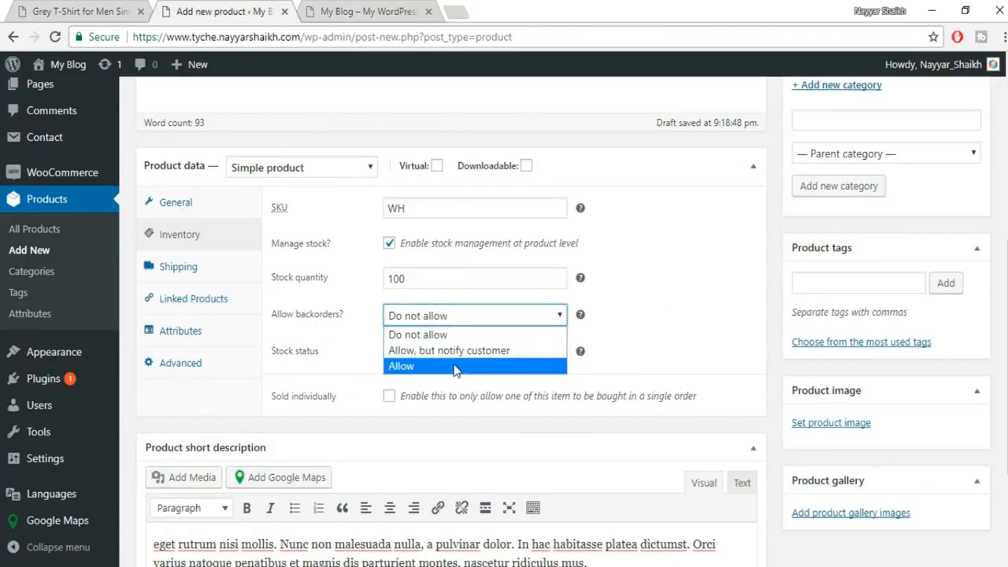
click(687, 321)
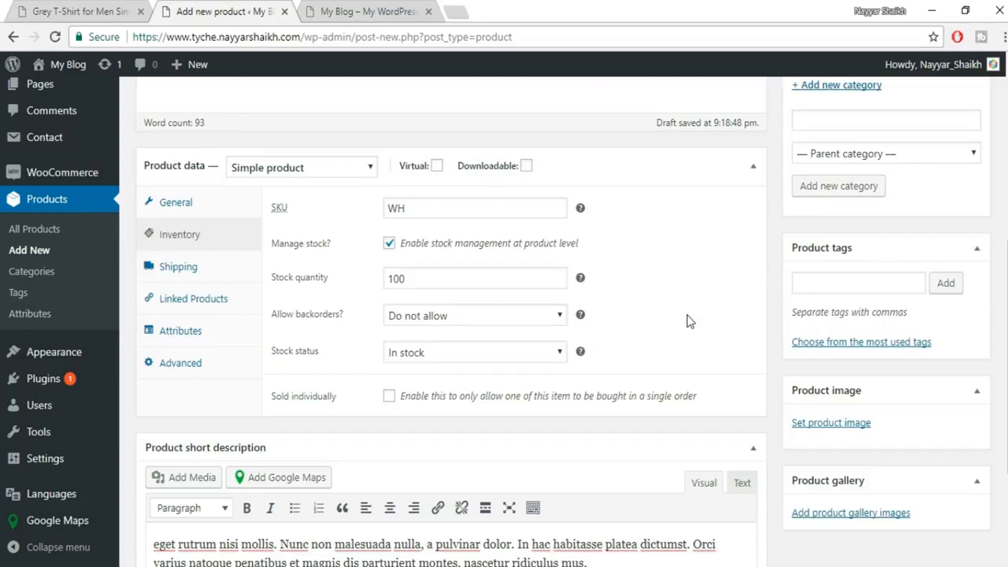
click(465, 319)
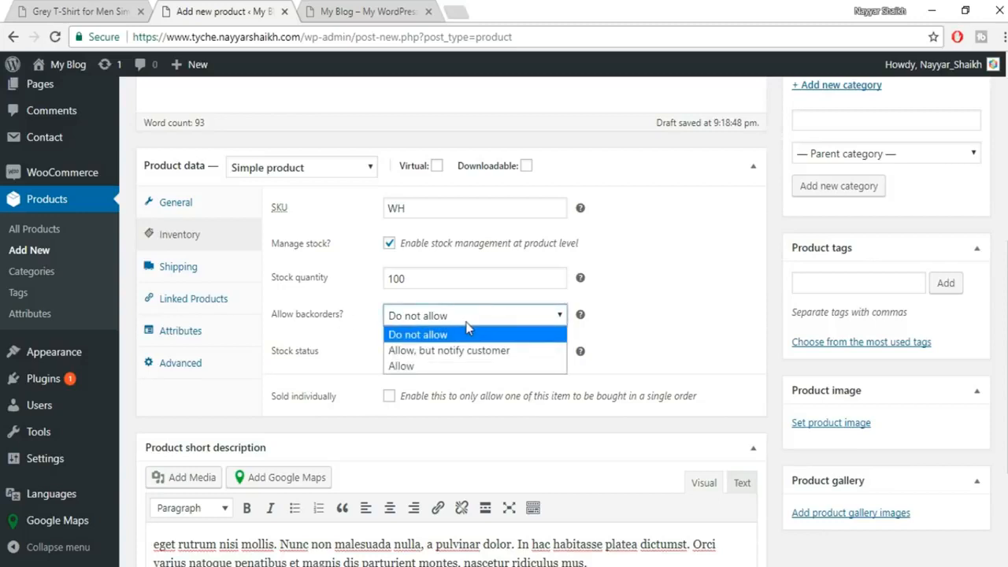
click(467, 327)
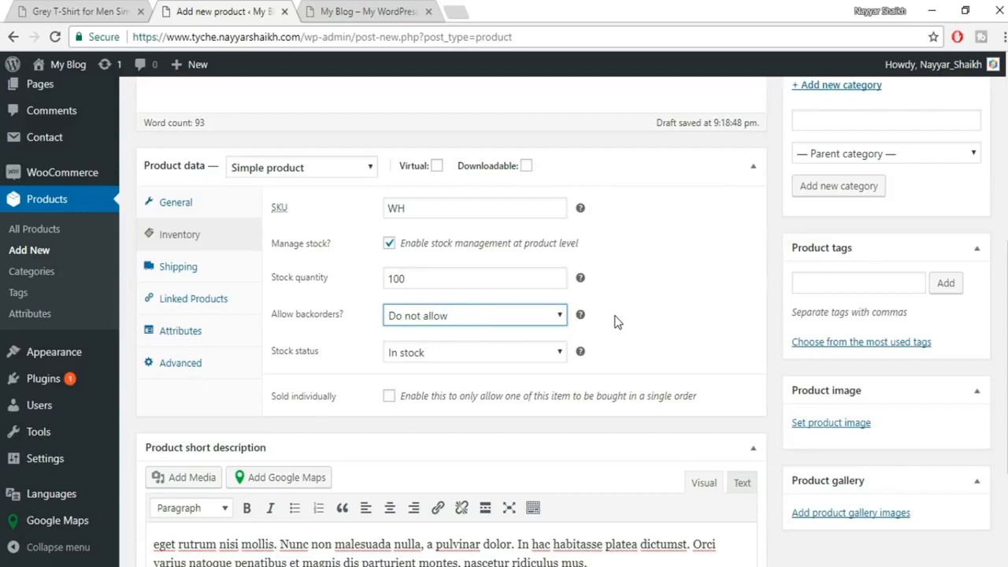
click(493, 320)
click(441, 334)
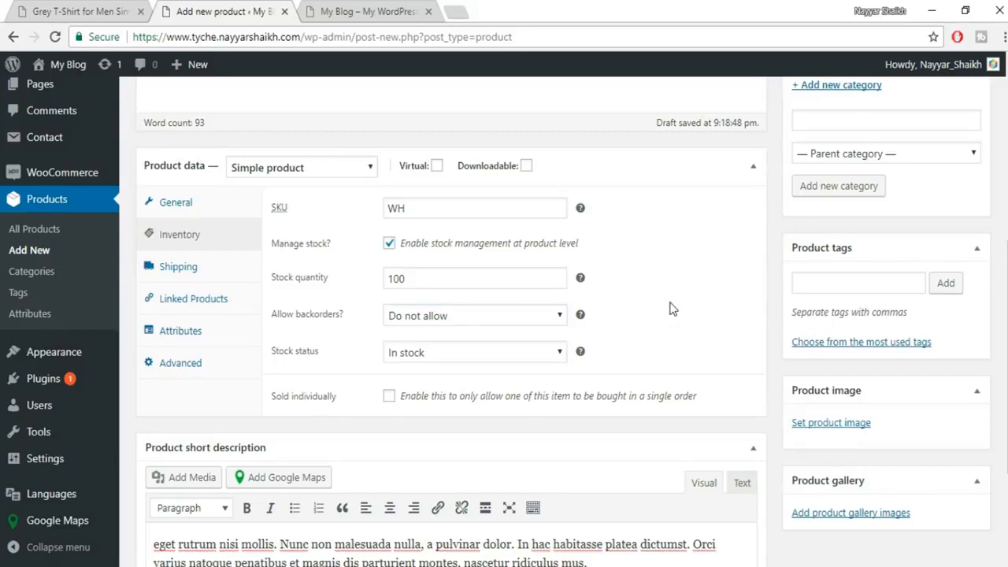
click(451, 317)
click(452, 324)
click(720, 302)
Enter package dimensions of 50 × 10 × 40 in the shipping settings.
click(204, 276)
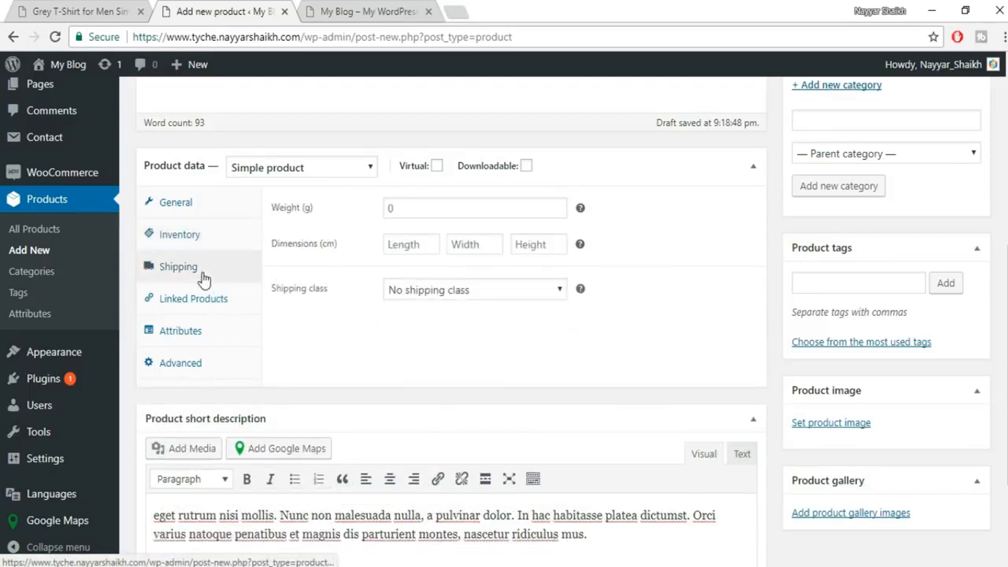
click(443, 214)
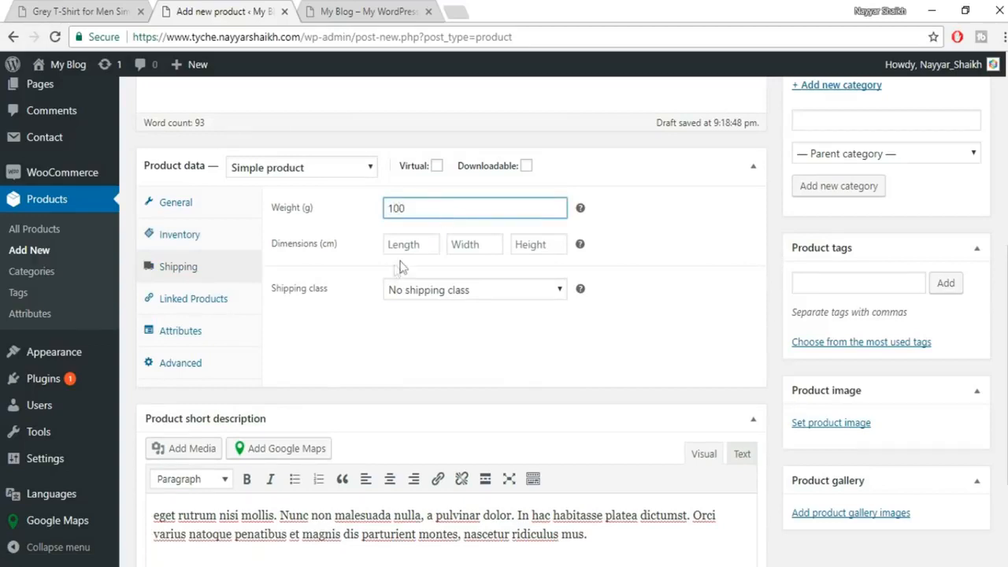
click(423, 247)
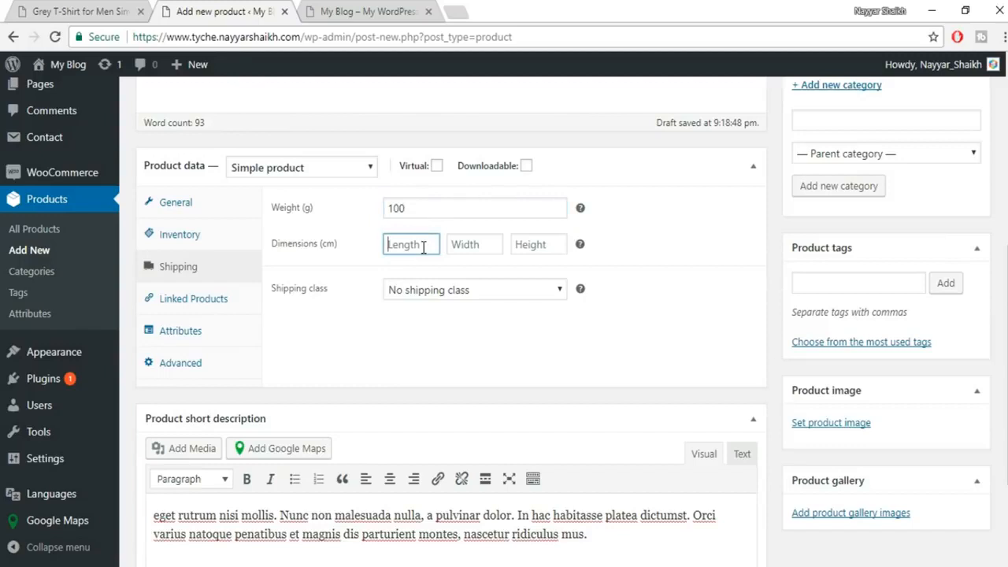
text(50)
key(Tab)
text(10)
key(Tab)
text(40)
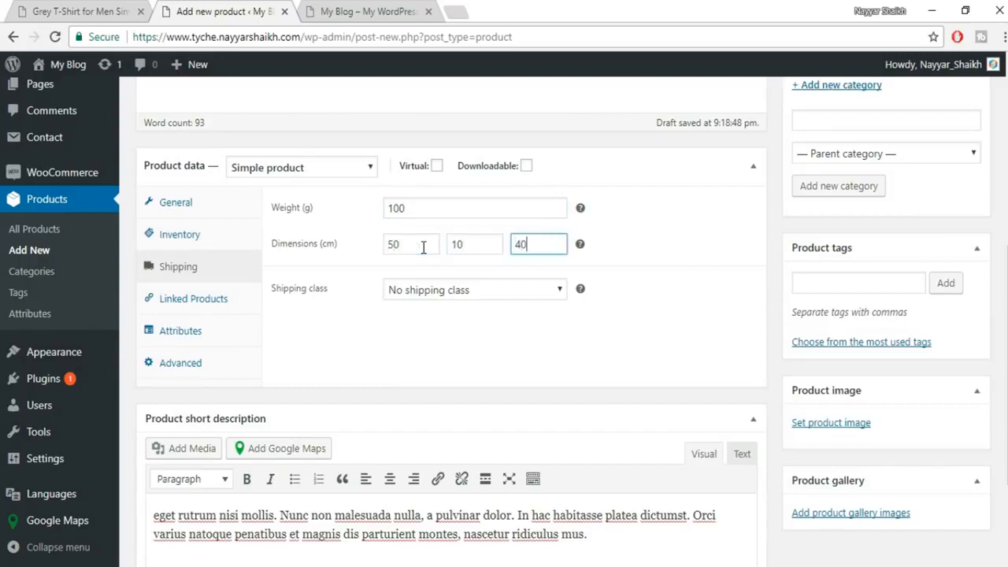
Assign the T-Shirts shipping class, then view the Linked Products and Attributes settings.
click(464, 292)
click(421, 326)
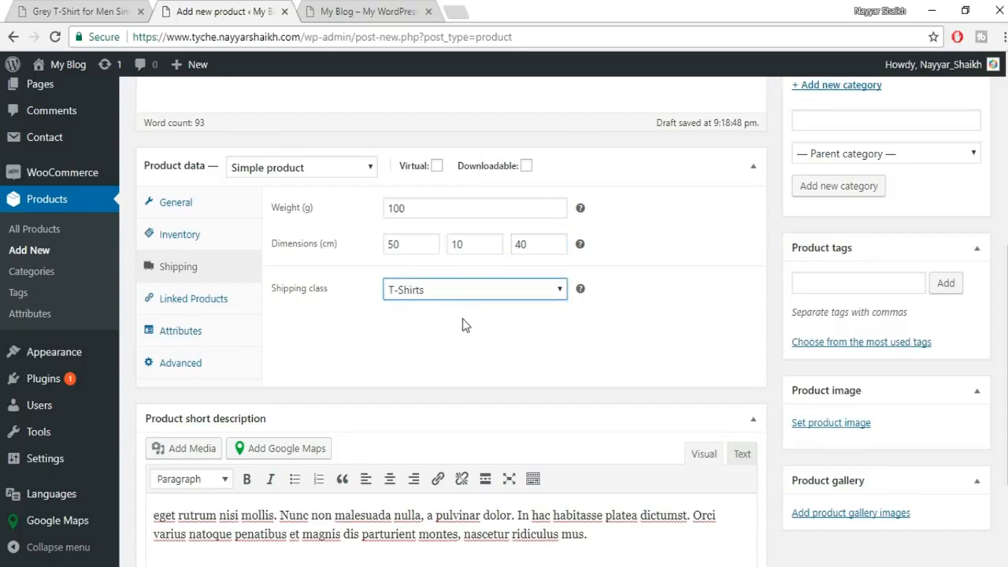
click(173, 308)
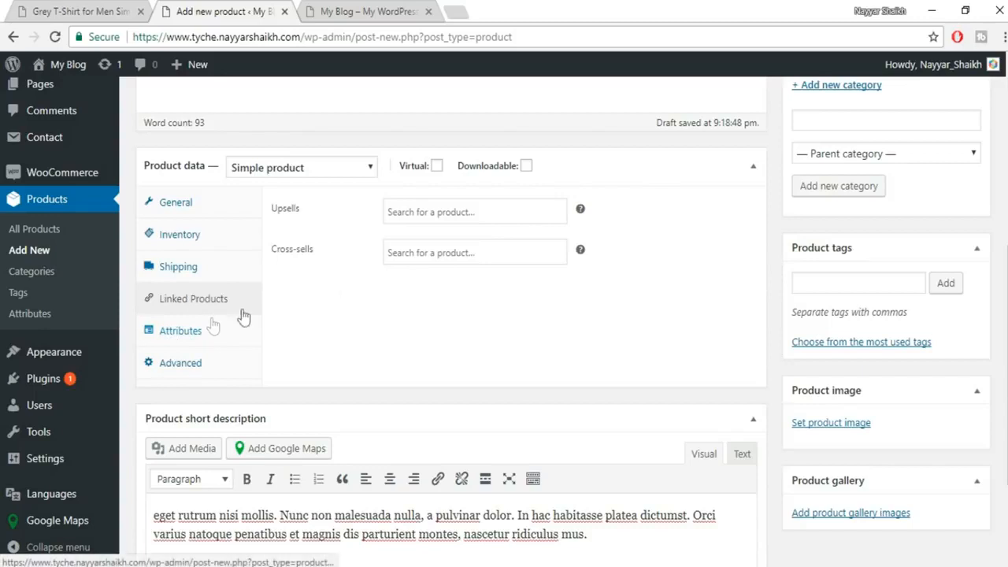
click(197, 334)
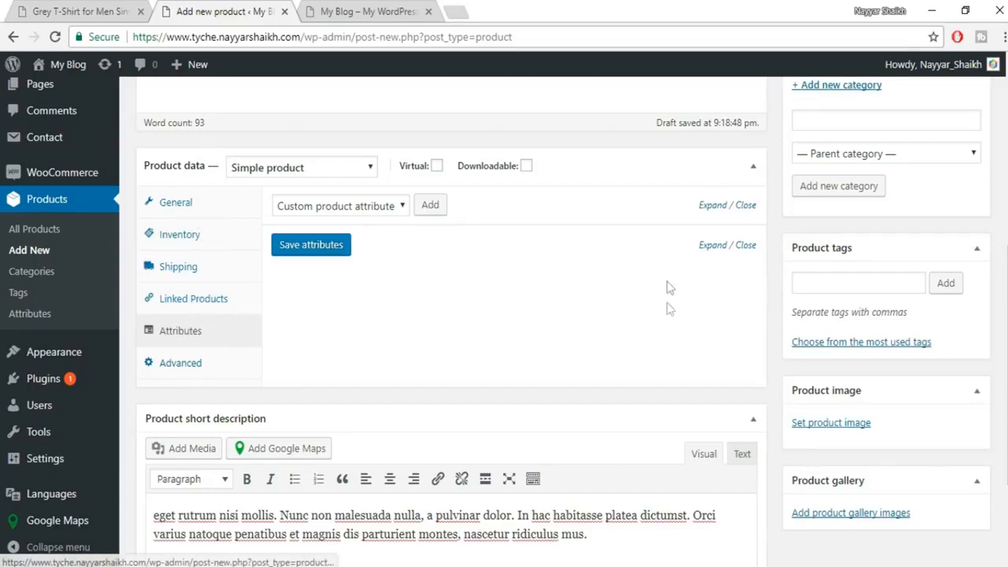
scroll(681, 374, down, 2)
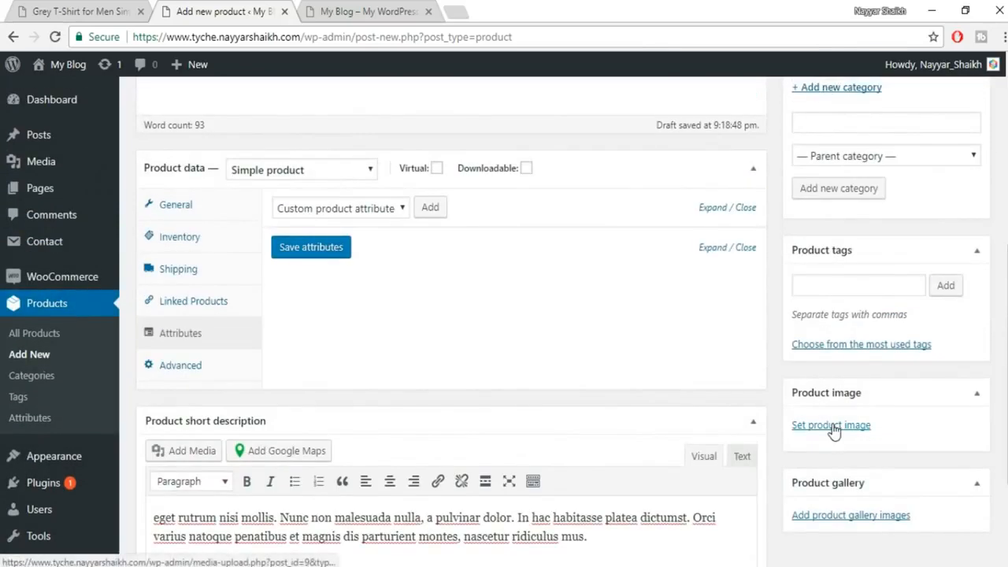
Upload the plaid shirt photo and set it as the product image.
click(807, 428)
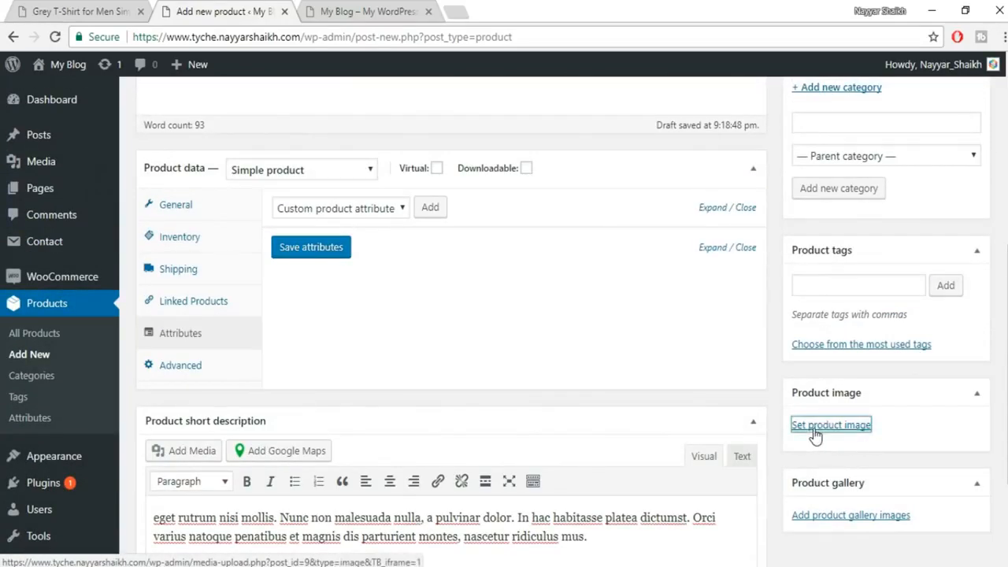
click(520, 343)
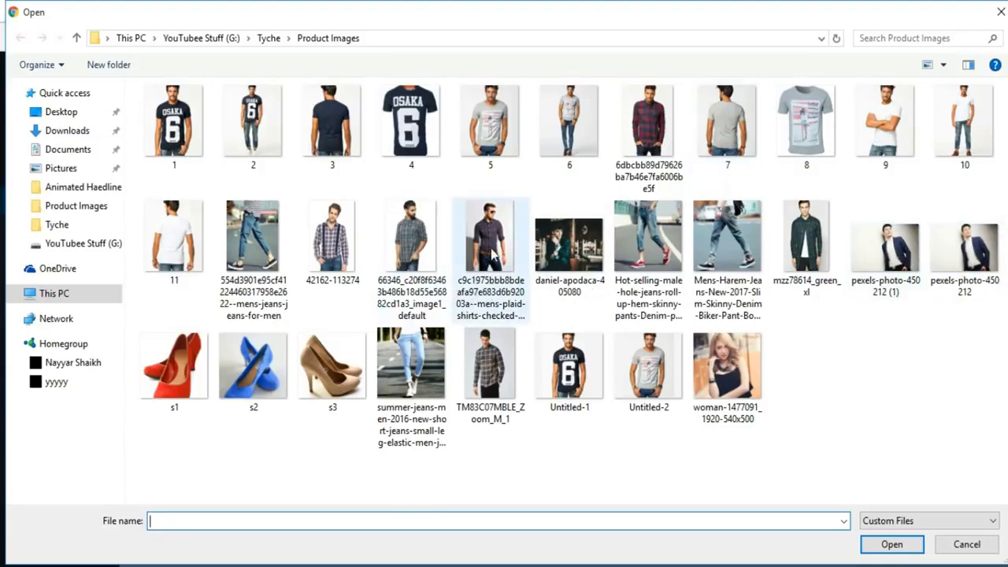
click(490, 276)
click(891, 543)
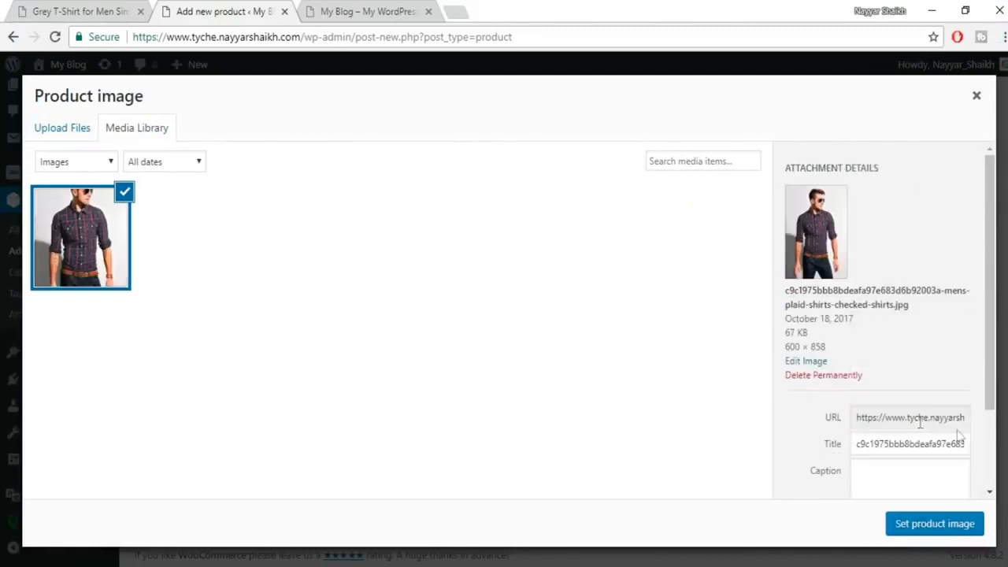
click(940, 524)
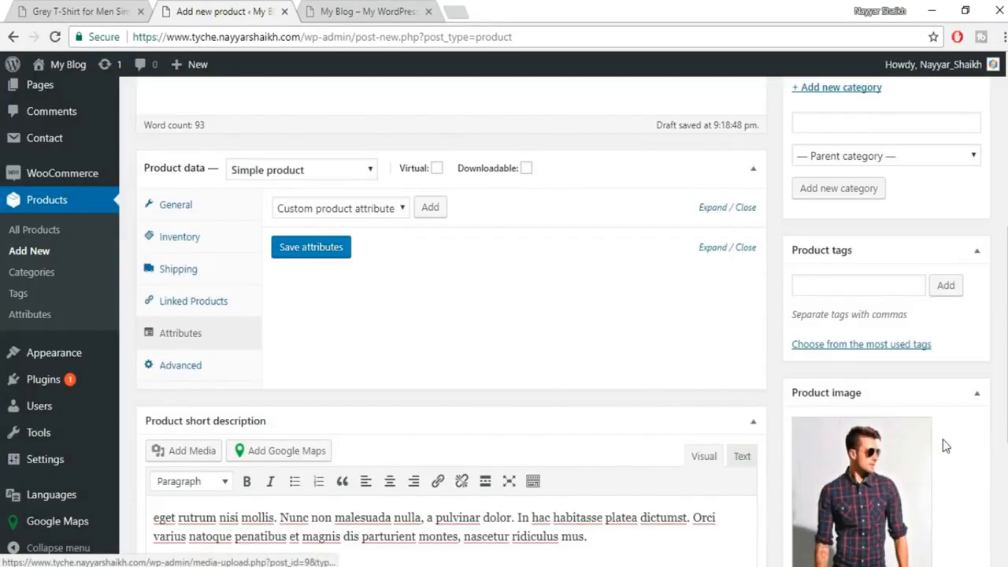
scroll(906, 473, down, 2)
scroll(909, 489, down, 2)
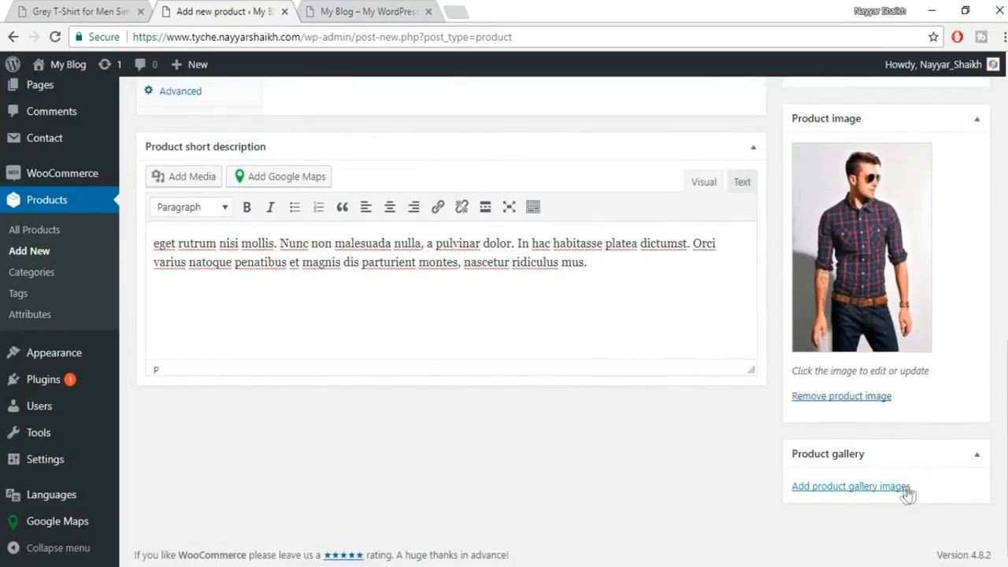
click(118, 11)
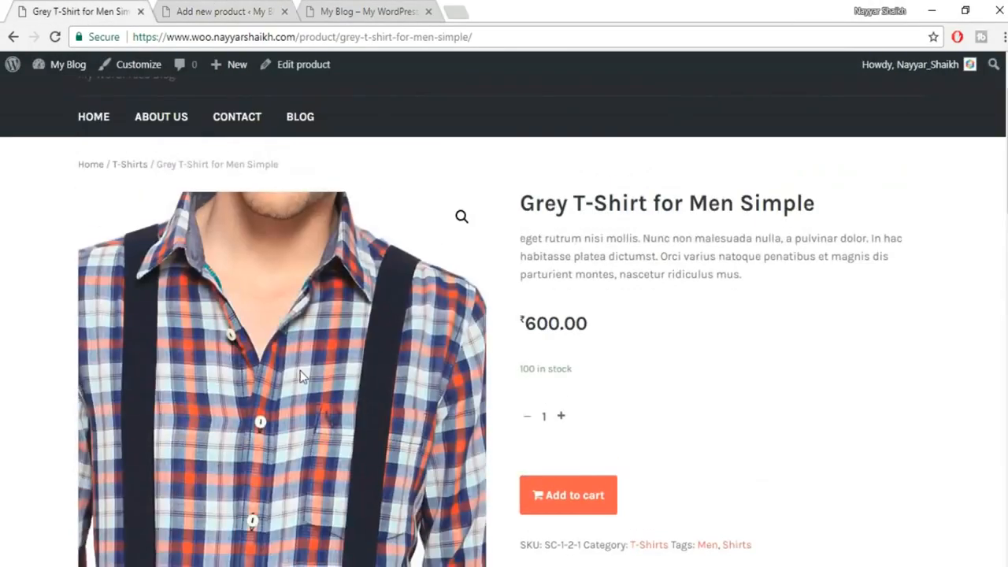
scroll(300, 370, down, 5)
scroll(443, 385, up, 4)
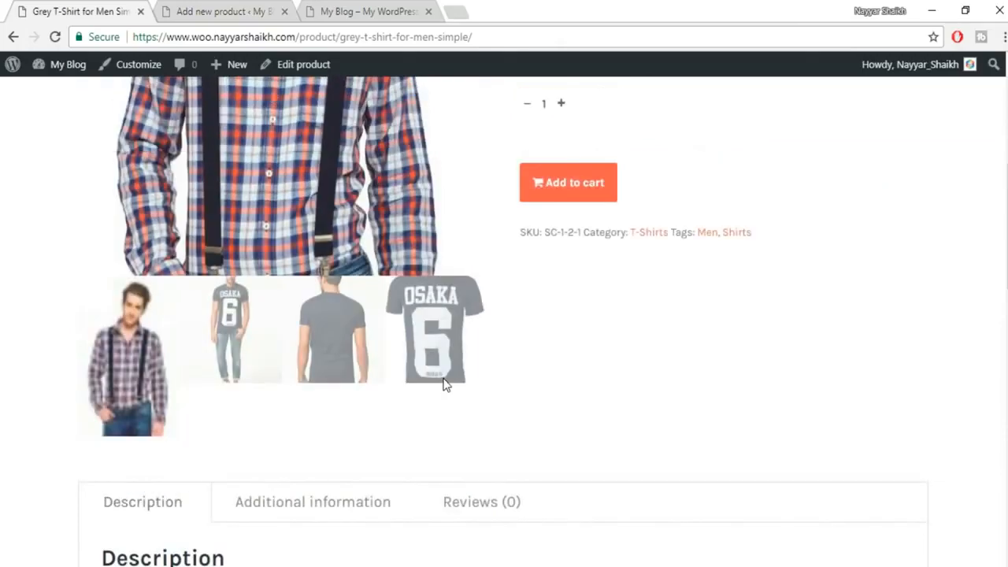
click(213, 11)
click(853, 488)
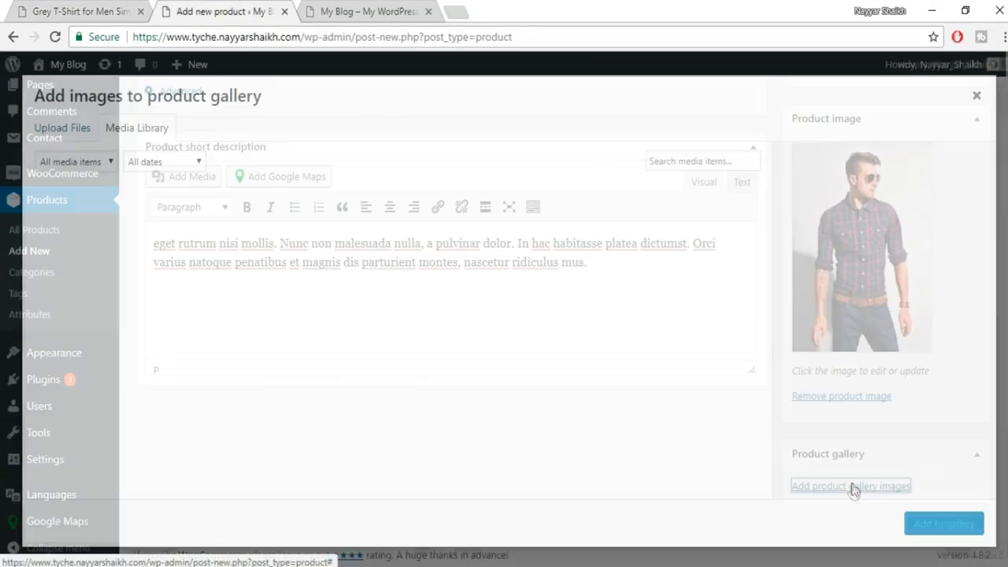
click(78, 130)
click(511, 349)
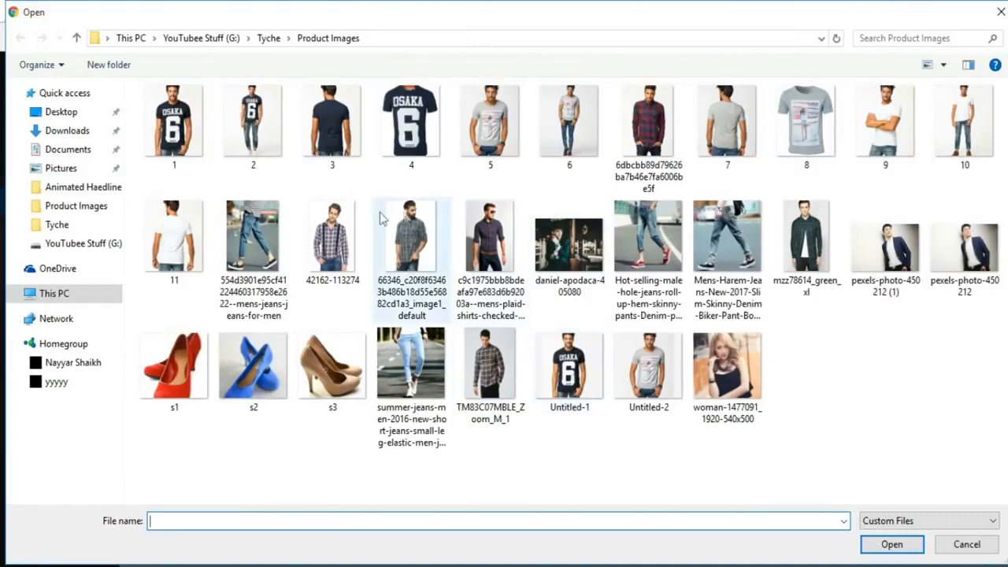
click(339, 236)
ctrl+click(400, 254)
click(891, 546)
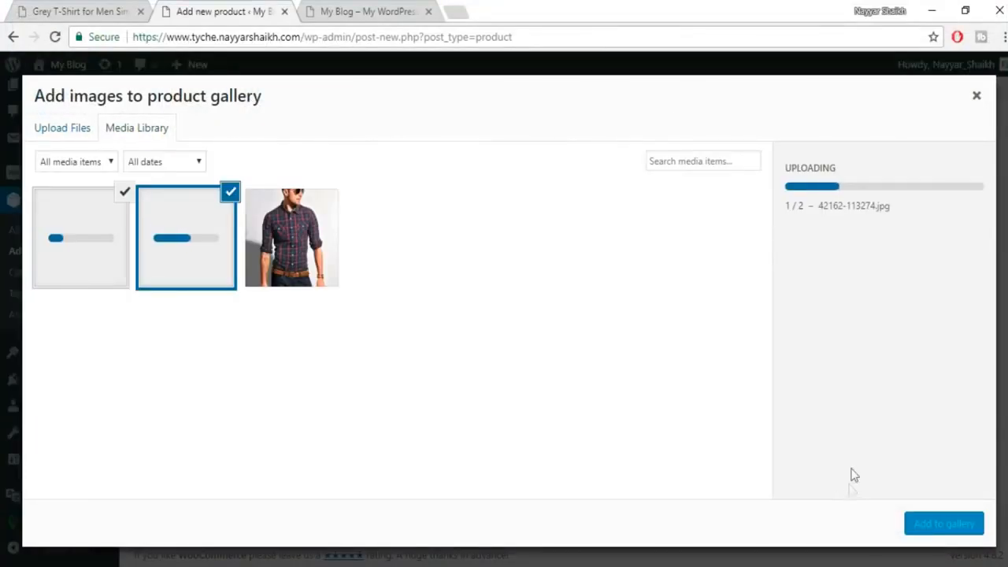
click(325, 244)
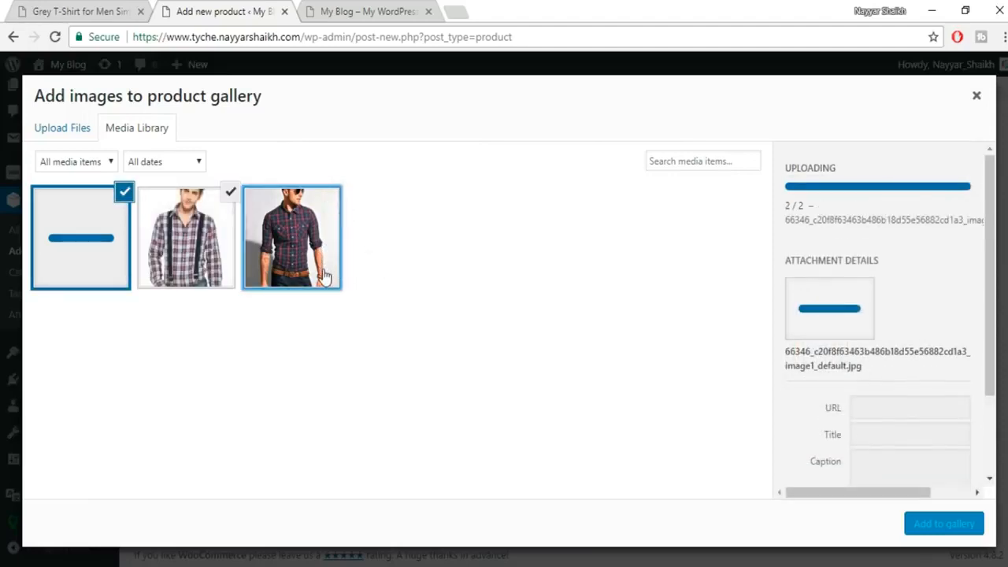
click(956, 524)
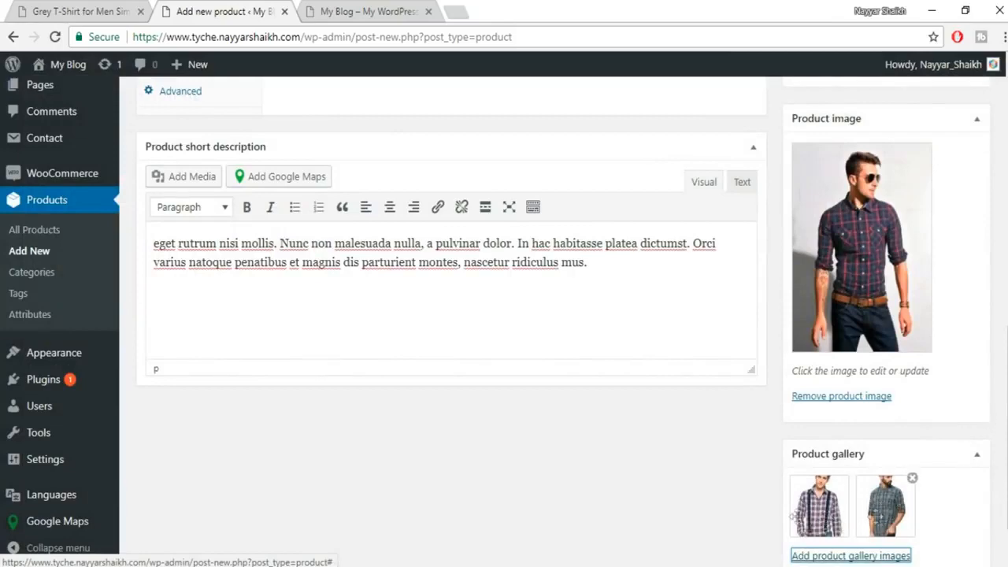
Enter 't-shirts' and 'blue' in the Product tags box as two separate tags.
scroll(905, 508, up, 3)
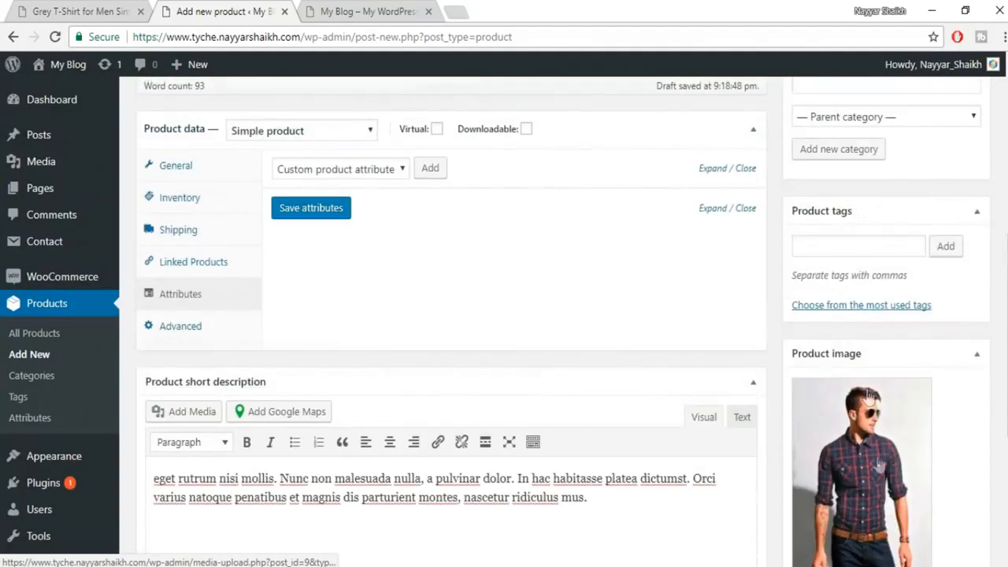
scroll(862, 409, up, 1)
click(847, 322)
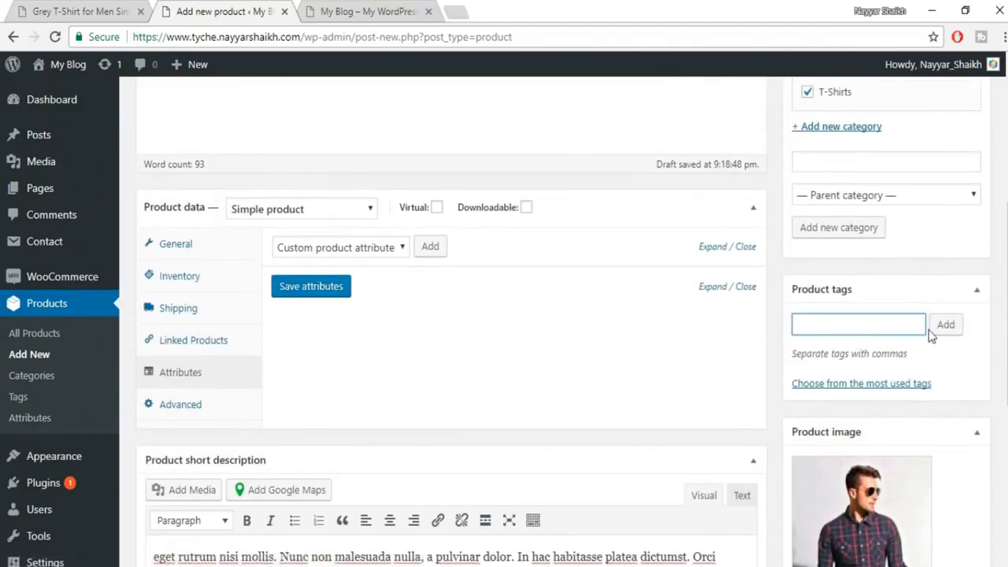
text(t-shirts)
key(Return)
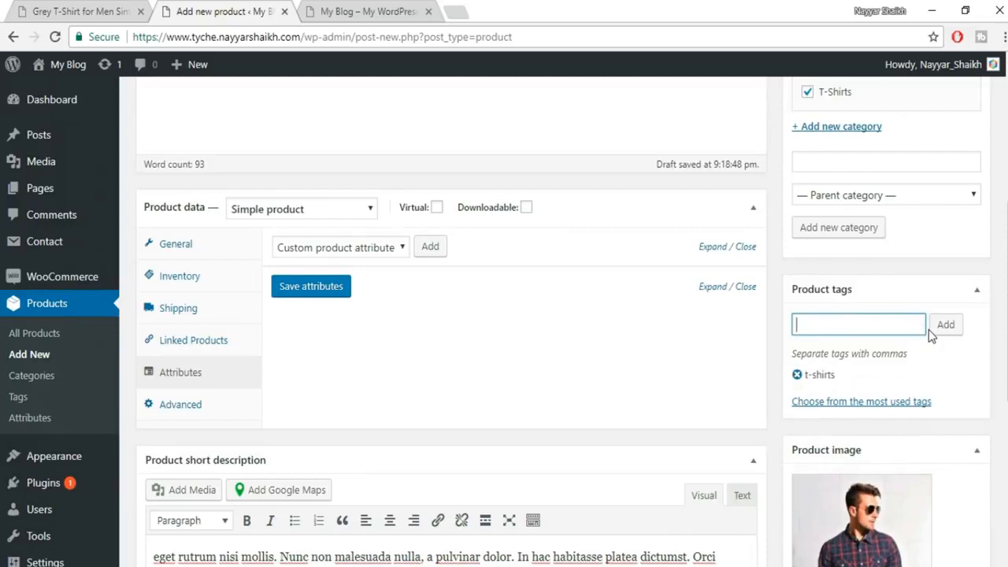
text(blue)
key(Return)
scroll(866, 376, up, 5)
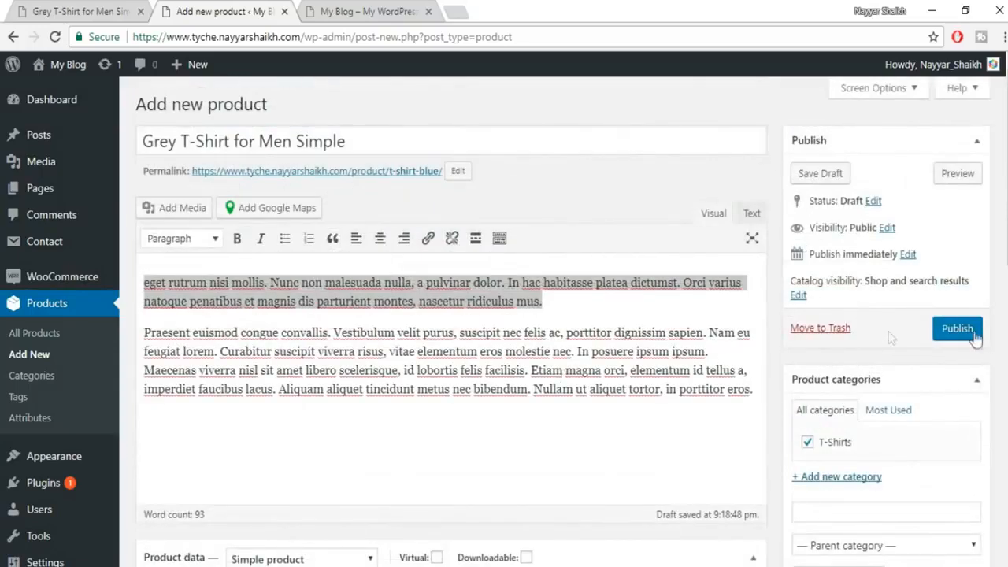
Preview the draft product and check its title, short description, stock and SKU.
click(968, 183)
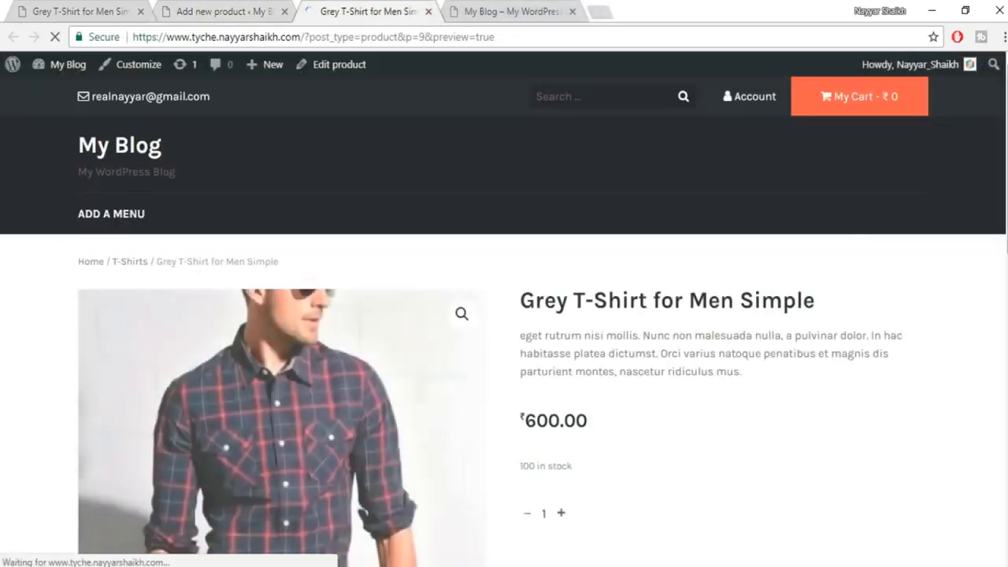
scroll(846, 241, down, 2)
scroll(847, 241, down, 1)
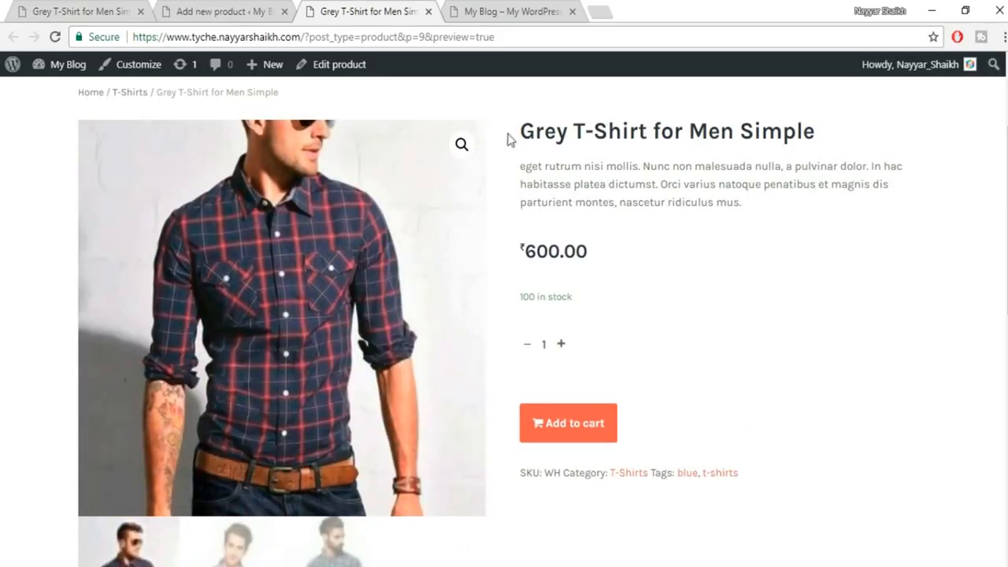
drag(525, 133, 720, 135)
click(710, 157)
drag(559, 167, 686, 202)
click(534, 256)
drag(585, 297, 517, 294)
click(529, 295)
Browse the gallery, showing the suspenders and bearded man photos as the main image.
scroll(649, 326, down, 1)
scroll(619, 354, down, 4)
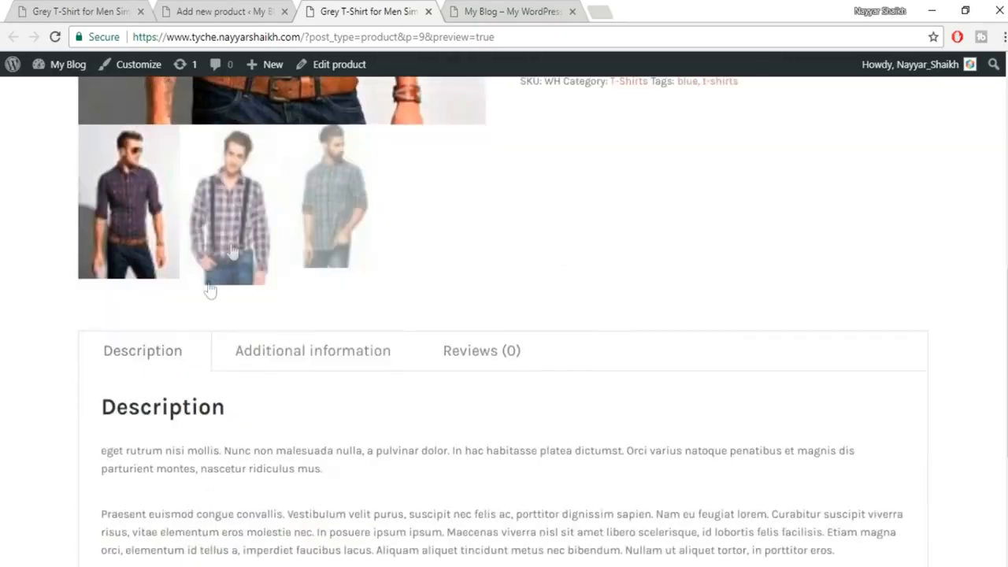
click(231, 252)
scroll(623, 290, up, 4)
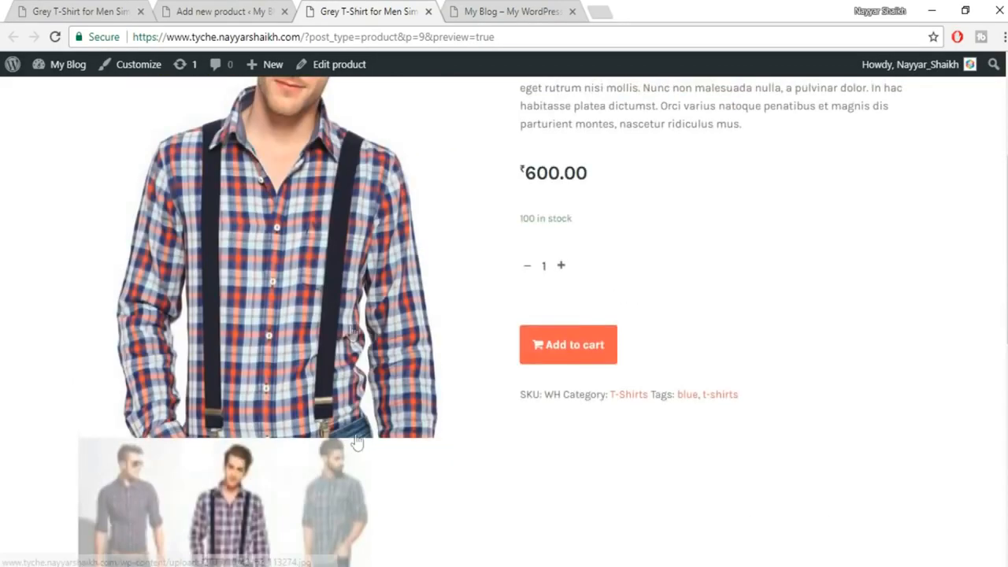
click(335, 499)
scroll(335, 499, up, 3)
scroll(751, 391, down, 7)
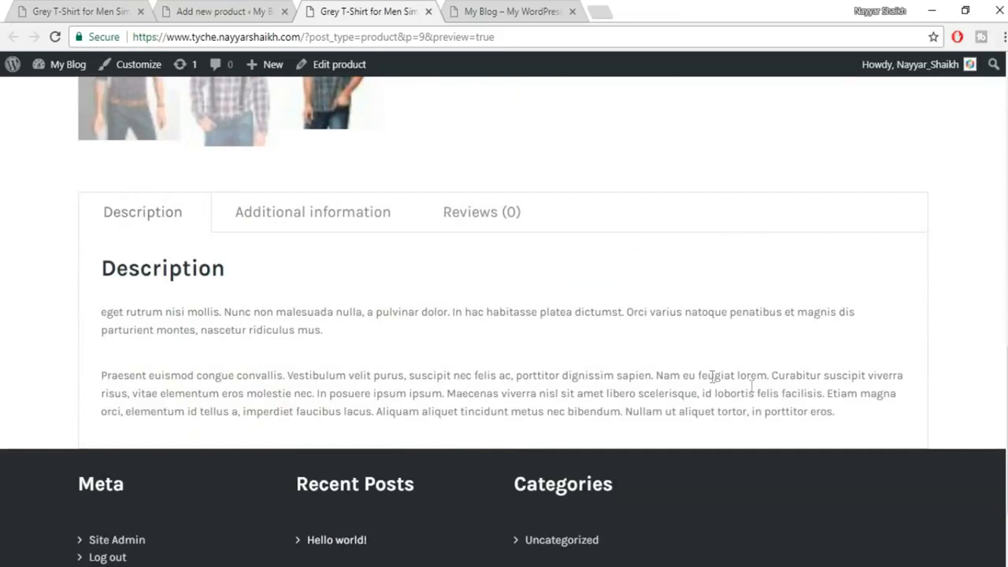
Check the Additional information weight and dimensions and the Reviews tab on the preview.
click(292, 233)
click(114, 229)
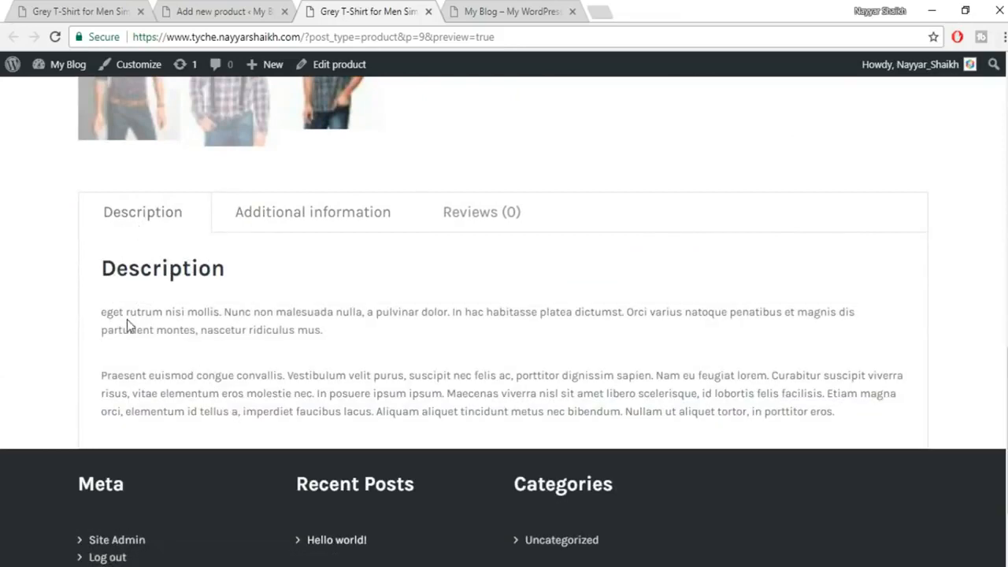
click(292, 213)
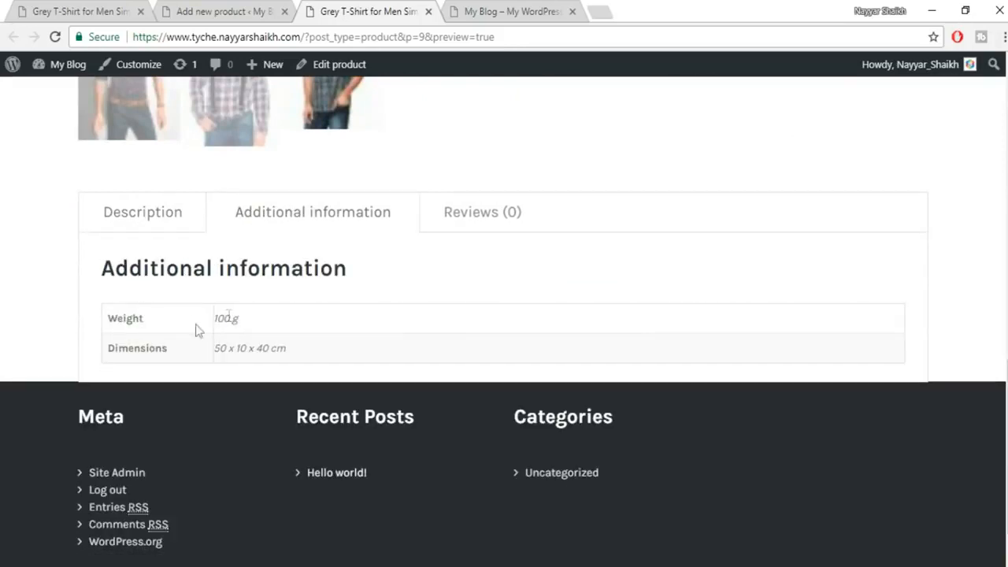
click(496, 203)
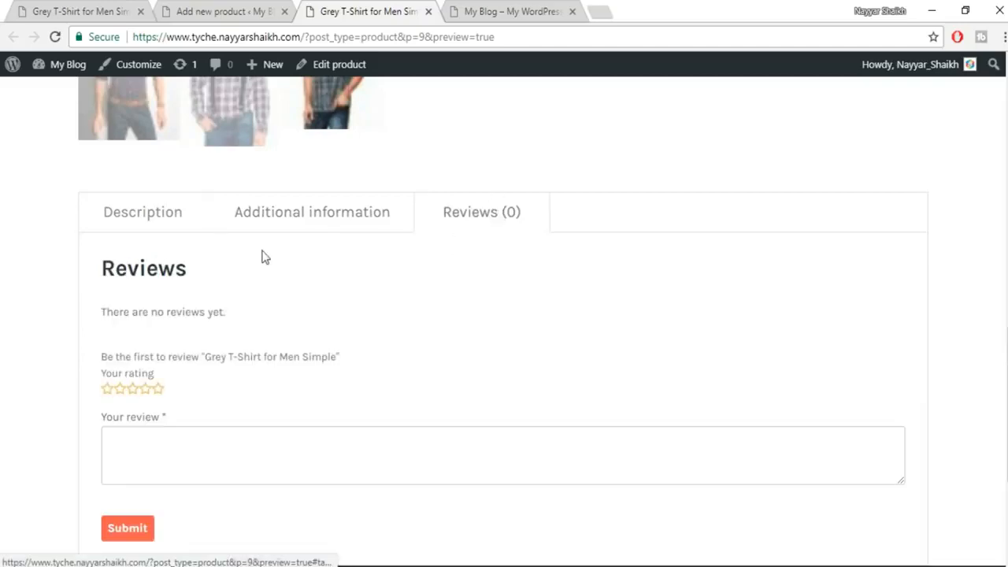
click(146, 225)
scroll(954, 370, up, 2)
scroll(954, 378, up, 7)
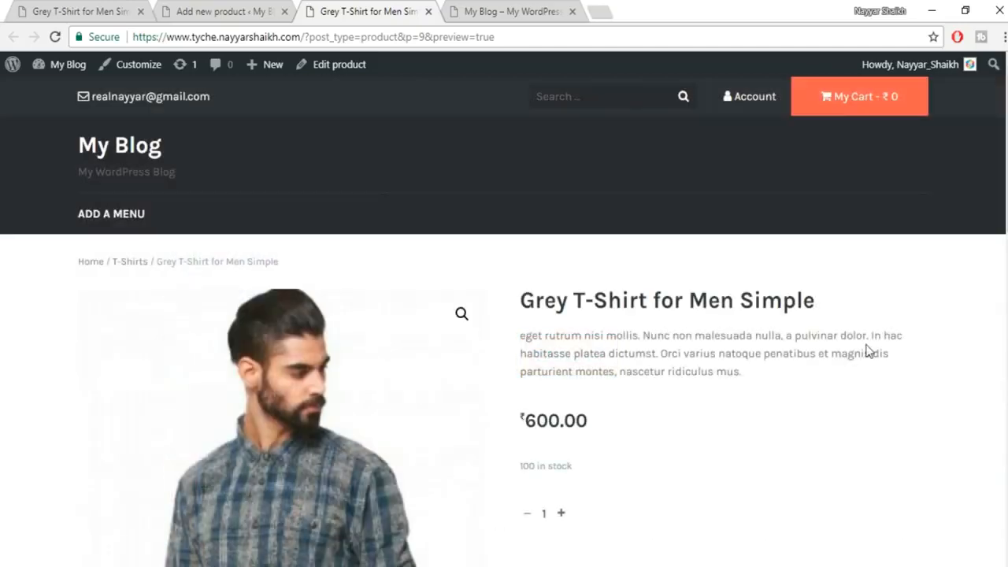
Publish the Grey T-Shirt for Men Simple and enter a sale price of 400.
click(226, 11)
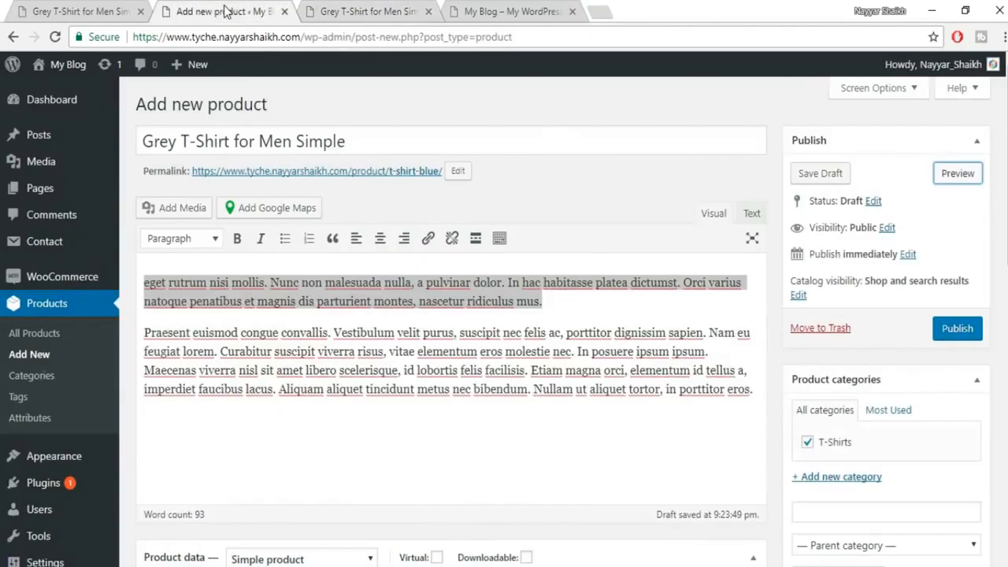
click(959, 328)
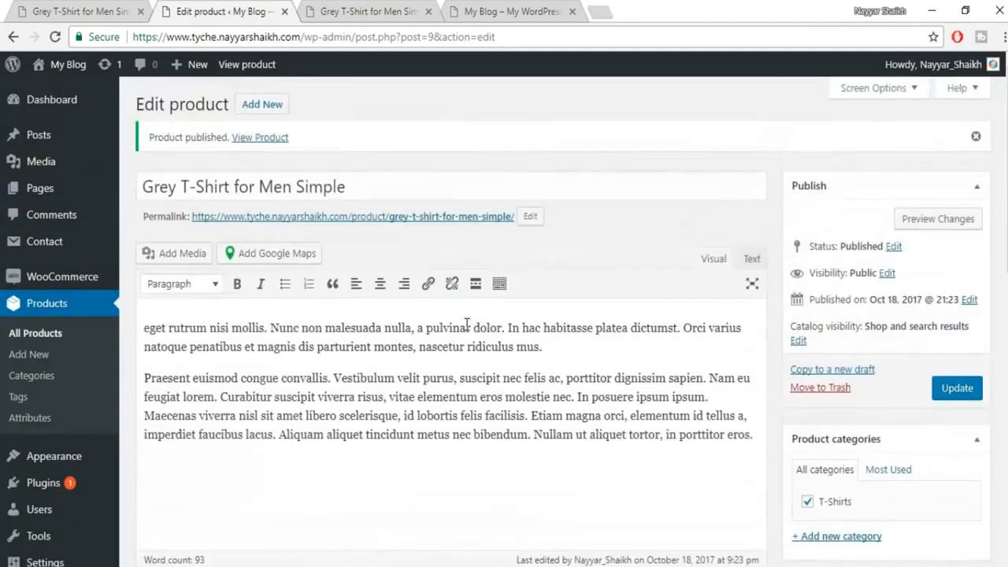
scroll(1005, 197, down, 3)
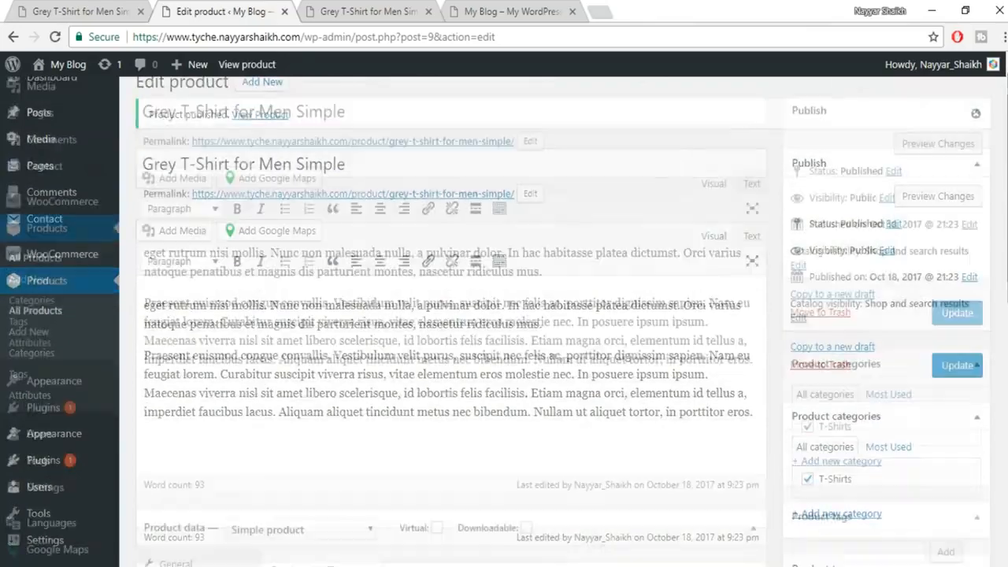
click(388, 438)
scroll(996, 283, down, 1)
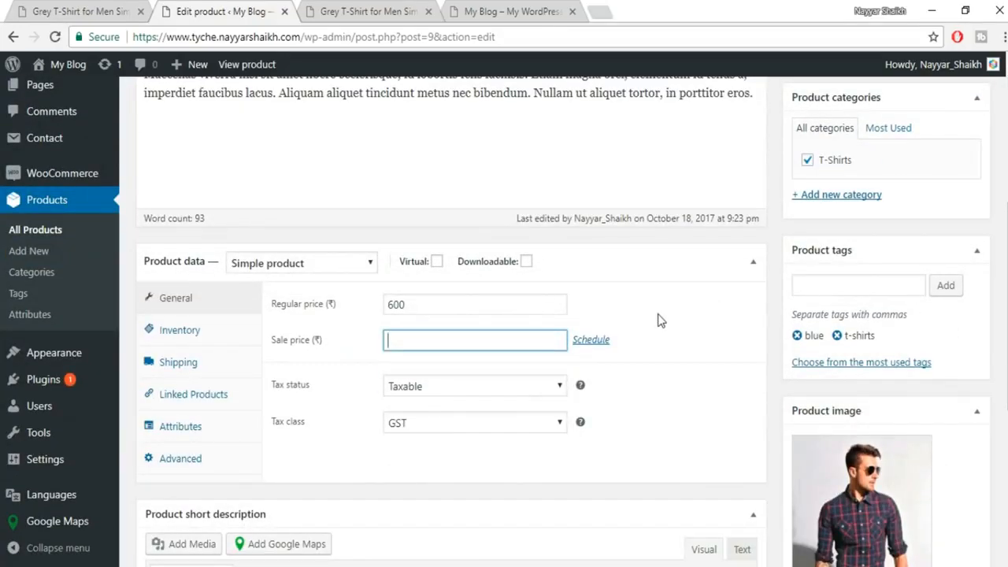
scroll(660, 320, down, 1)
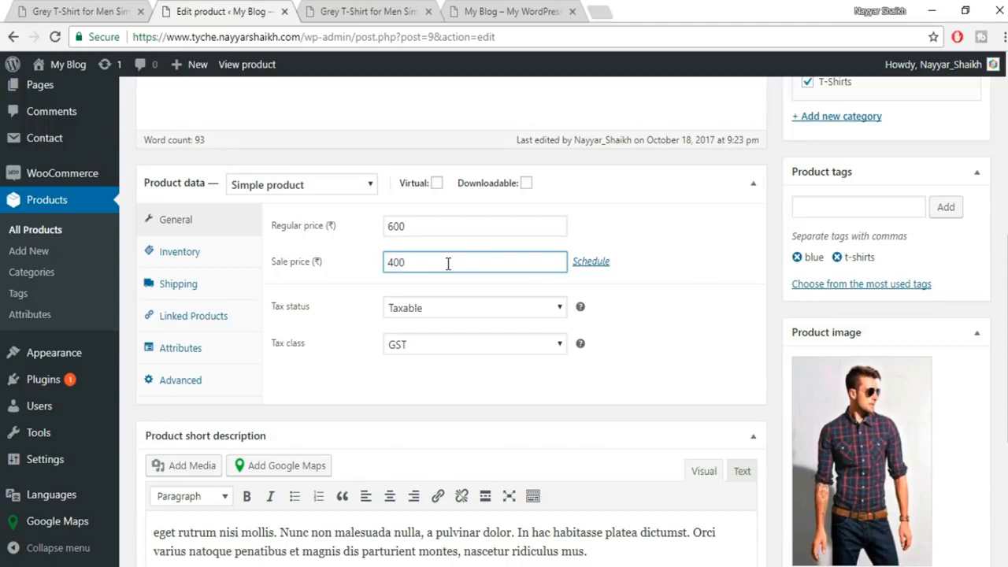
click(696, 221)
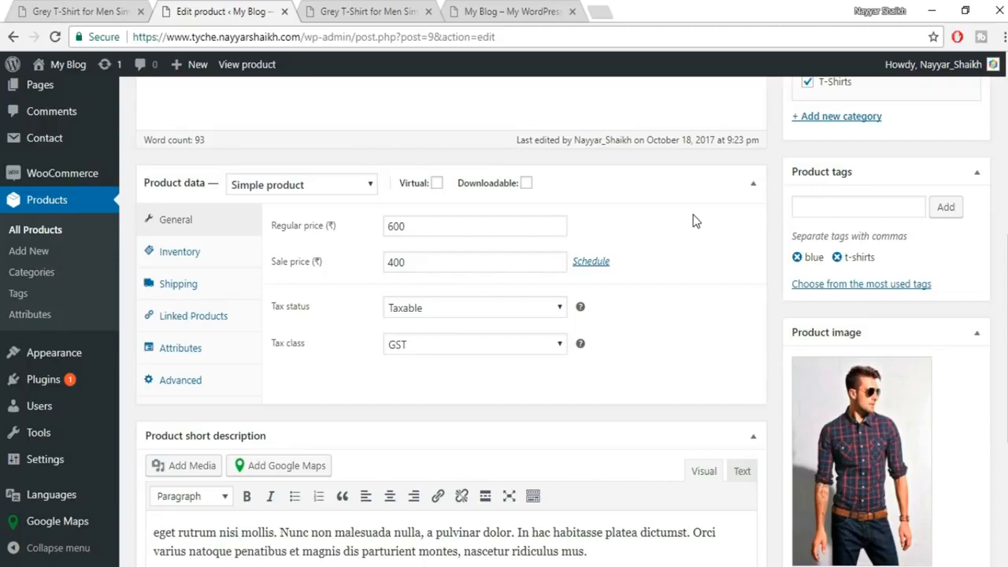
Schedule the sale from 2017-10-18 to 2017-10-22 and verify the 600 and 400 prices.
click(606, 264)
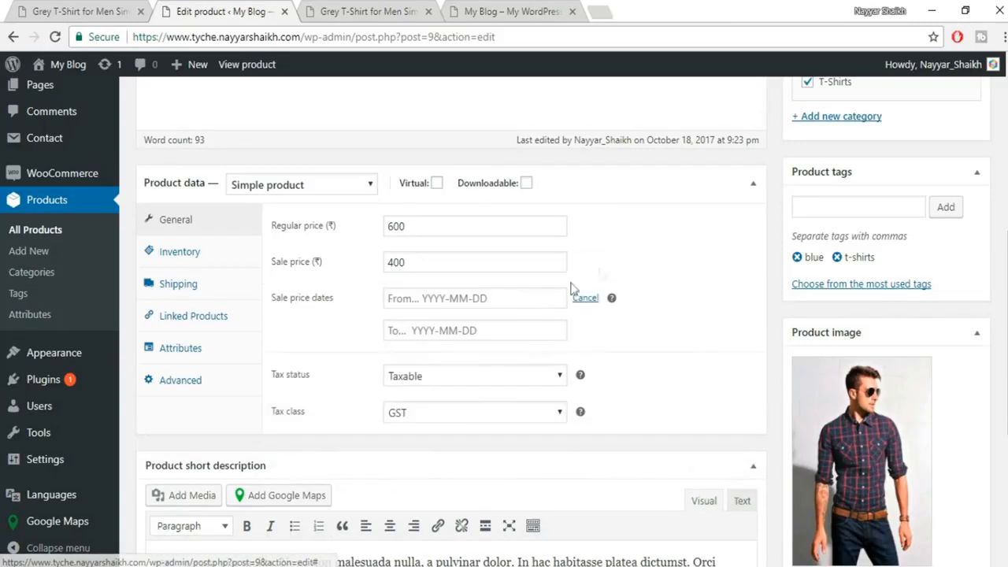
click(433, 297)
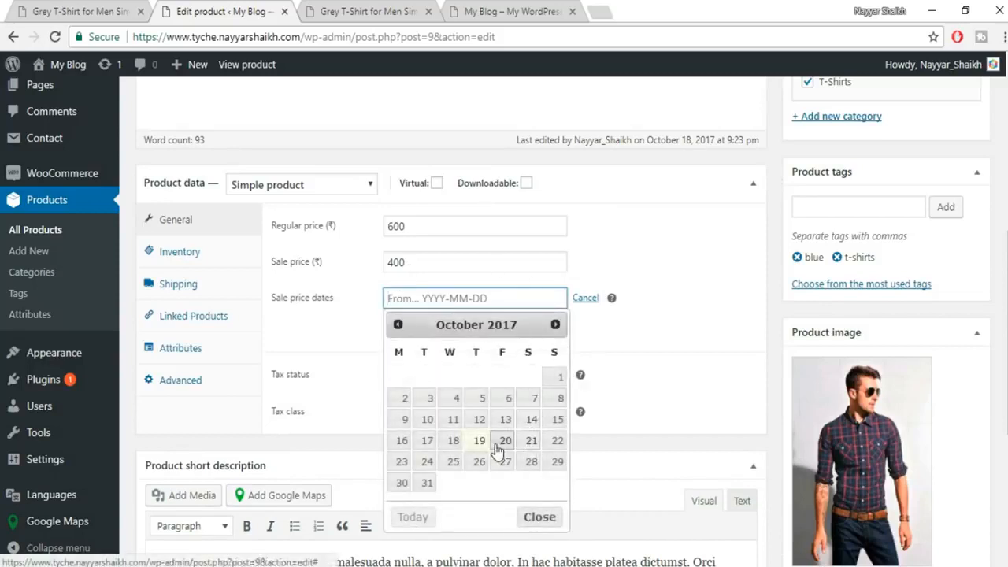
click(452, 441)
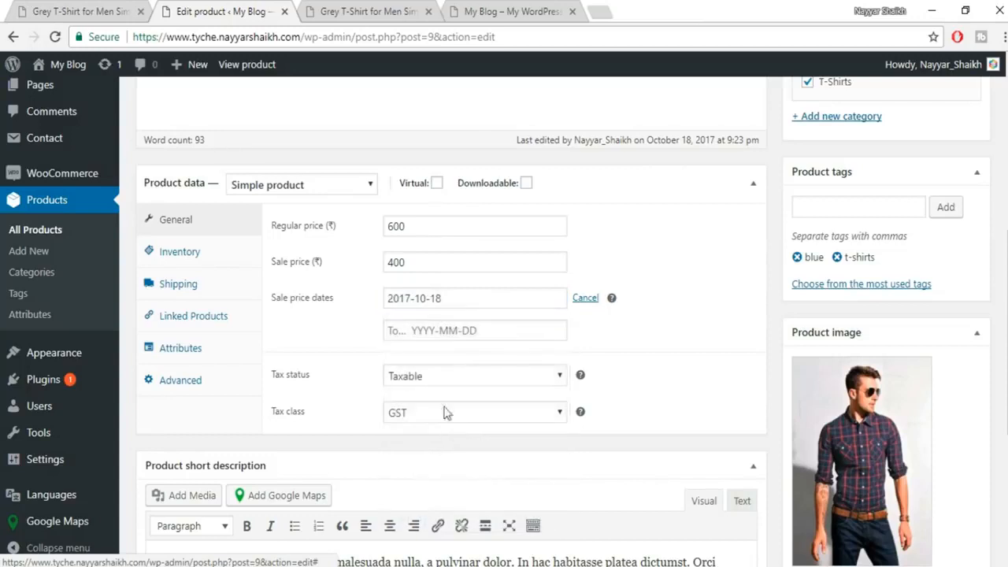
click(480, 330)
click(555, 472)
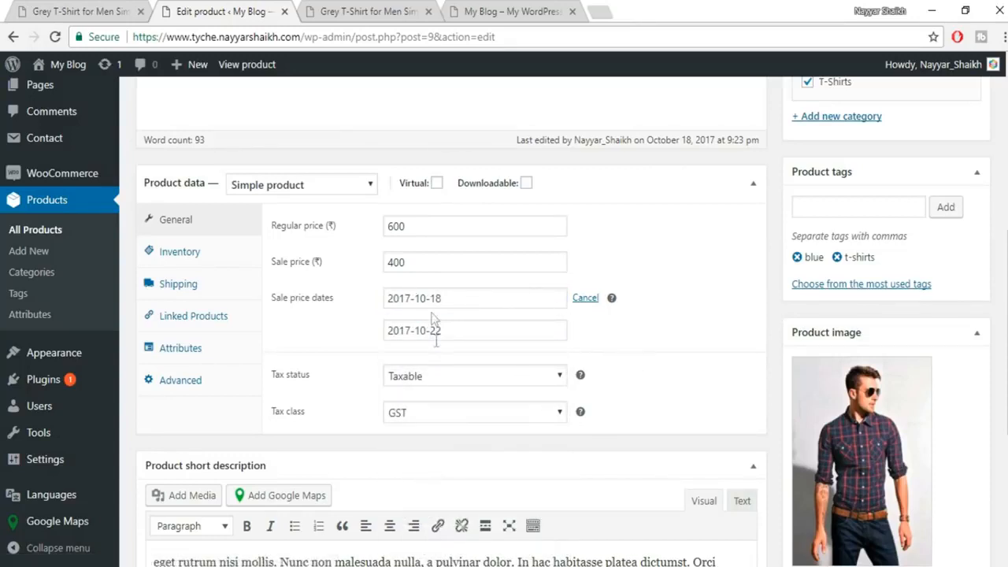
scroll(640, 397, up, 5)
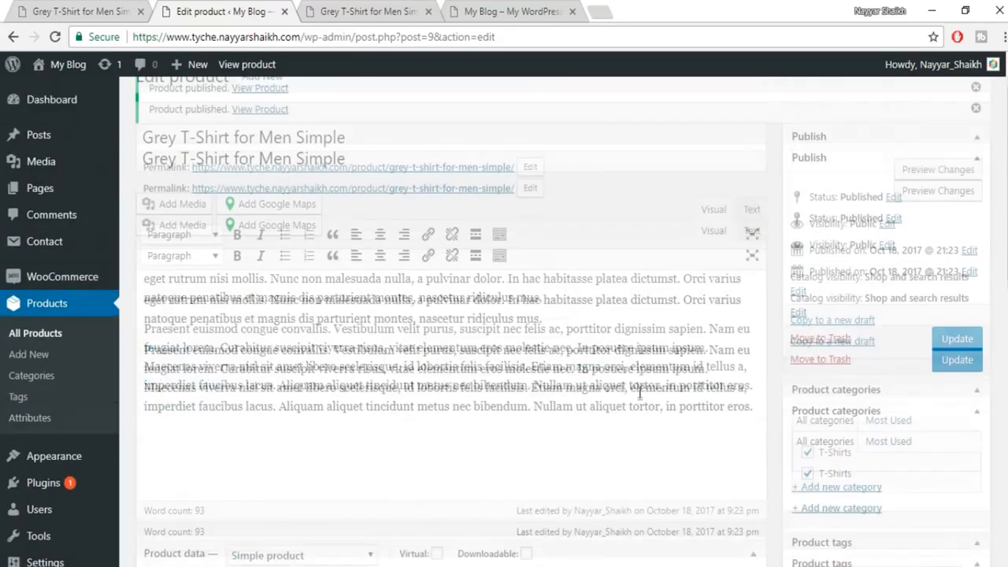
scroll(637, 394, down, 3)
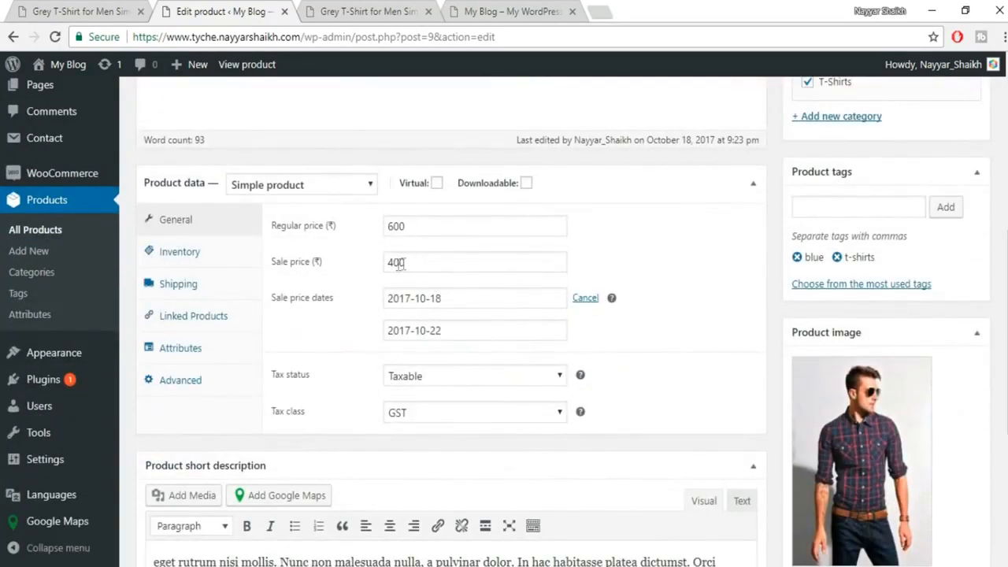
double_click(415, 228)
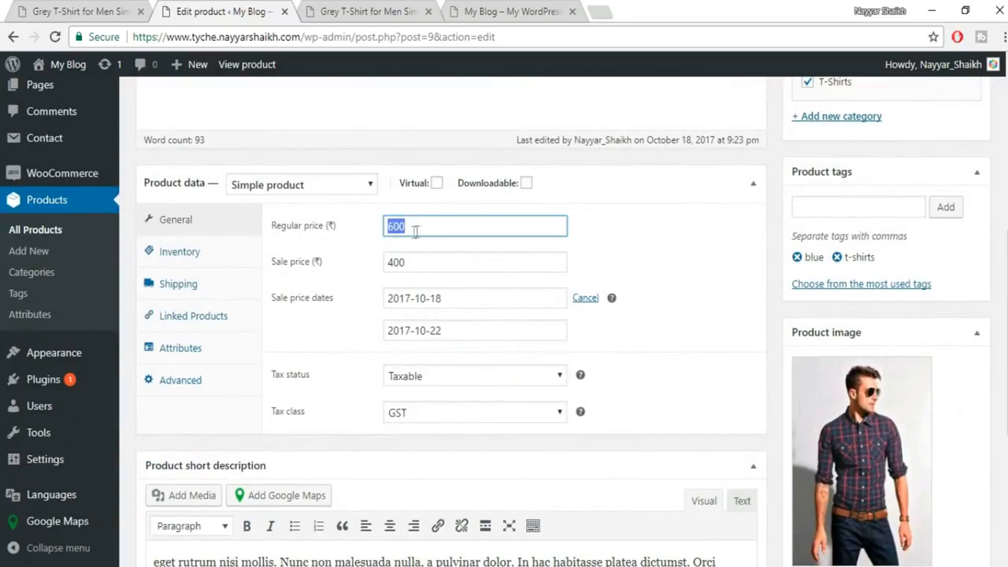
double_click(430, 262)
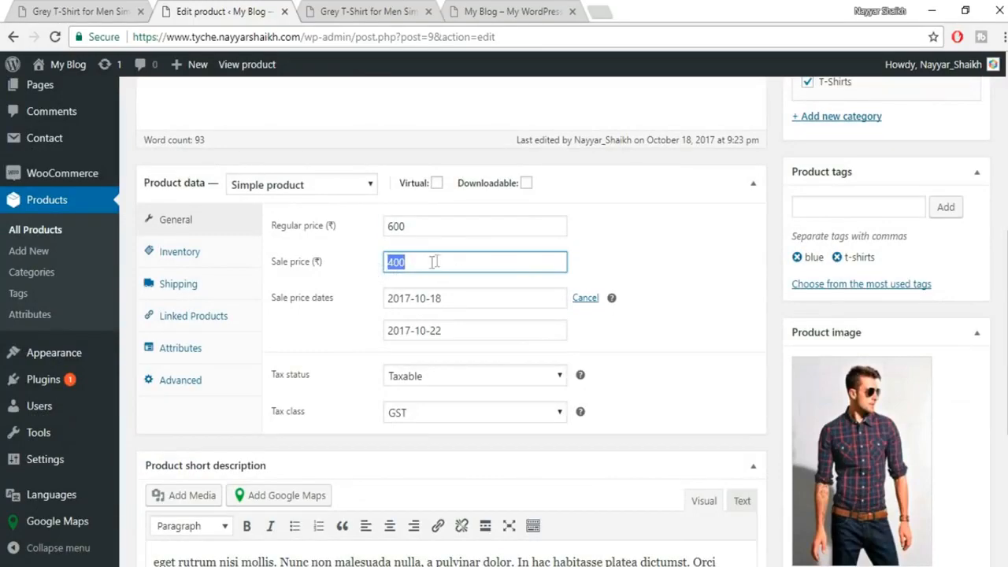
scroll(513, 353, up, 4)
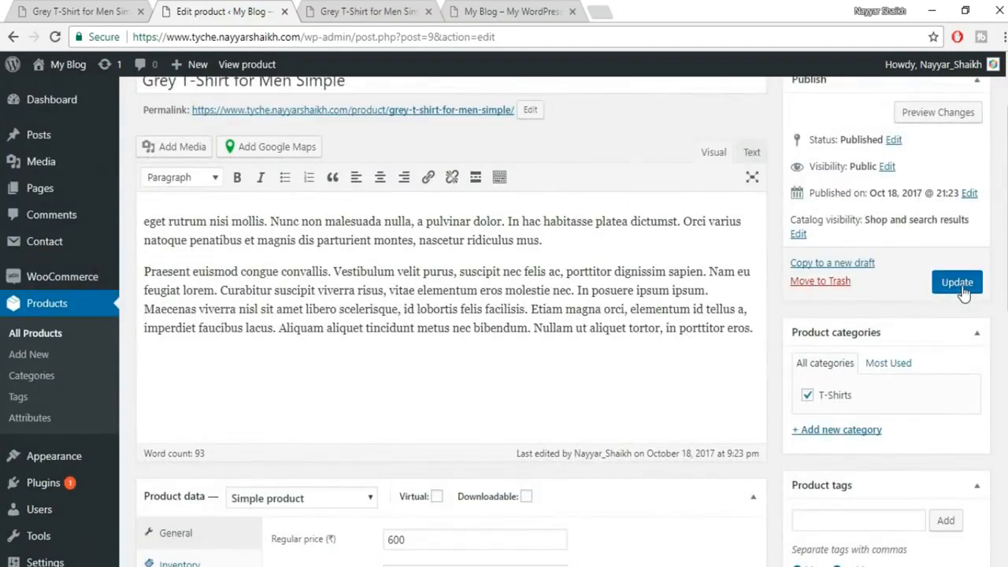
Update the product and reload its storefront page.
click(960, 285)
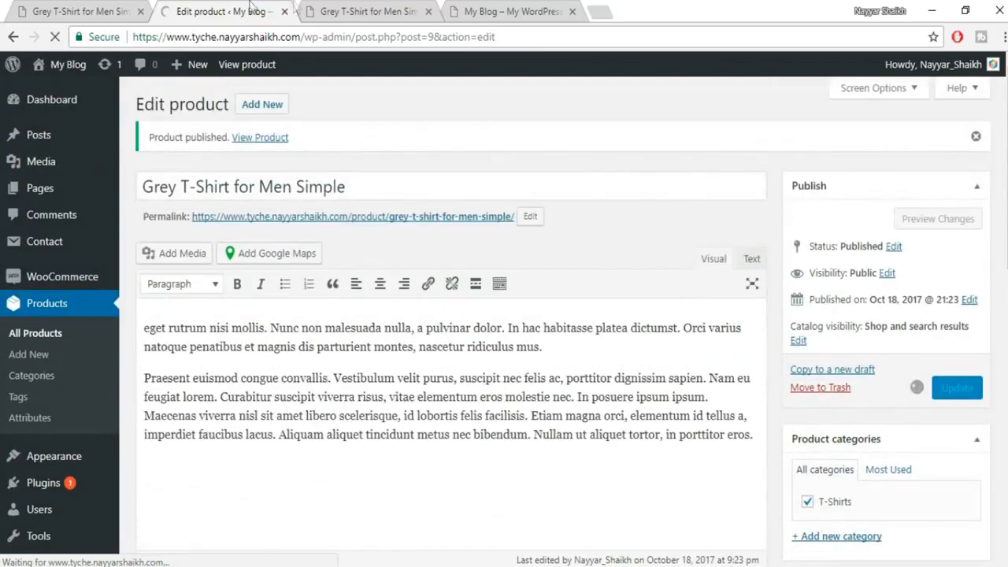
click(340, 11)
click(56, 37)
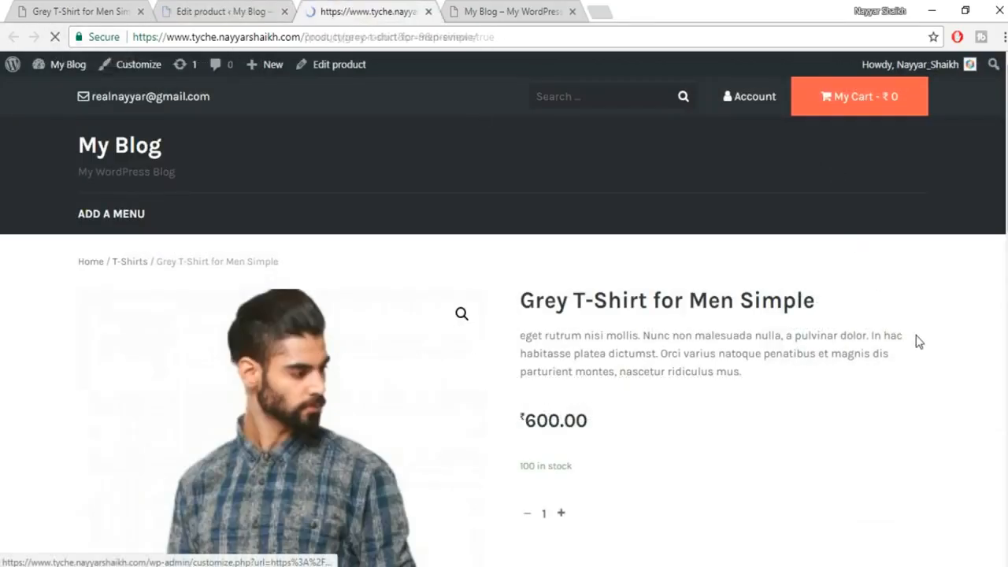
Confirm the storefront shows ₹600.00 struck through beside ₹400.00, then return to the editor.
scroll(915, 341, down, 1)
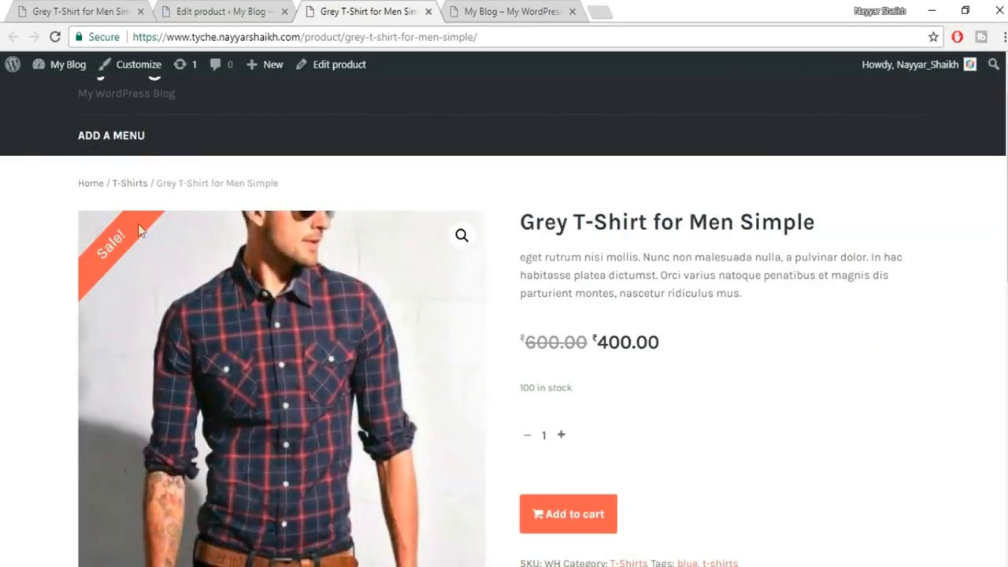
drag(528, 347, 587, 347)
click(660, 352)
scroll(823, 364, down, 2)
scroll(710, 372, up, 2)
click(206, 11)
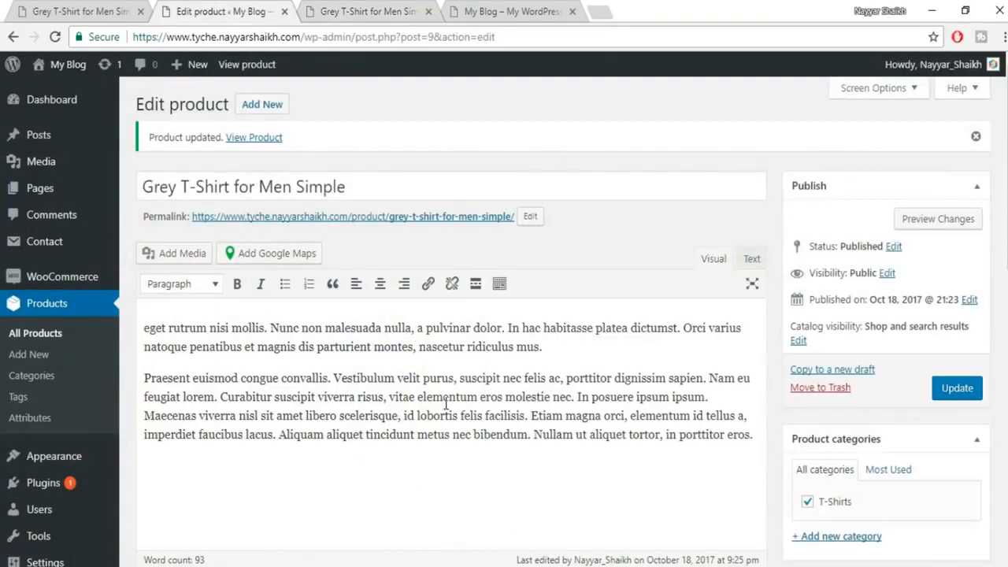
Open Products > All Products to see the Grey T-Shirt at ₹600.00 struck through to ₹400.00.
scroll(480, 394, down, 3)
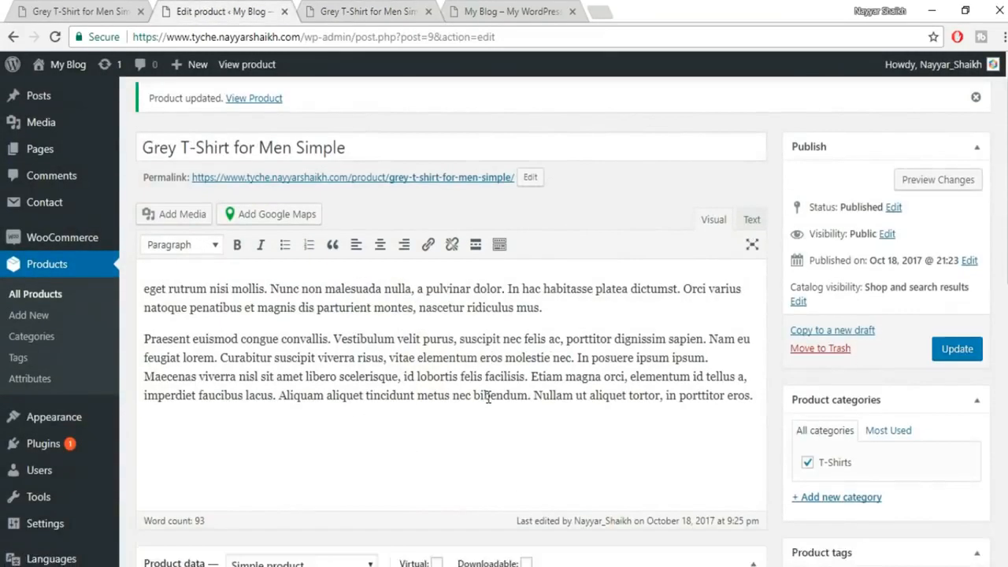
scroll(483, 400, up, 3)
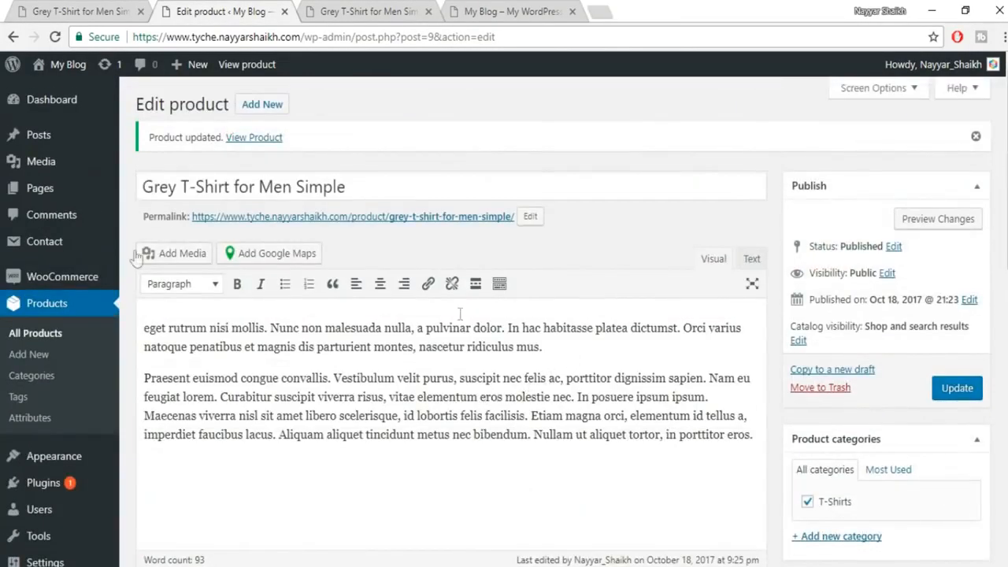
click(49, 337)
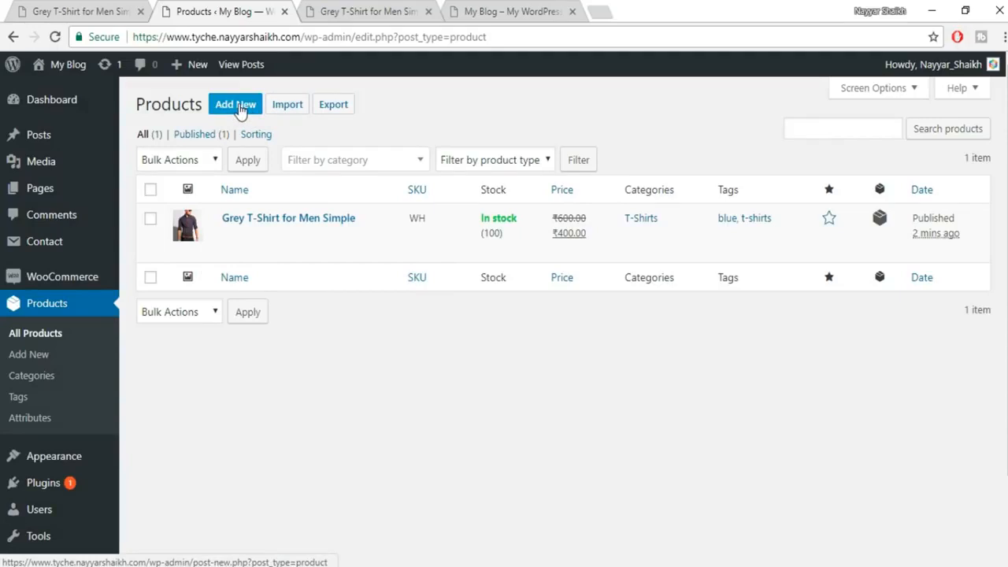
Duplicate the Grey T-Shirt product and retitle the copy 'Black T-Shirt for Men Simple'.
mouse_move(281, 243)
click(249, 254)
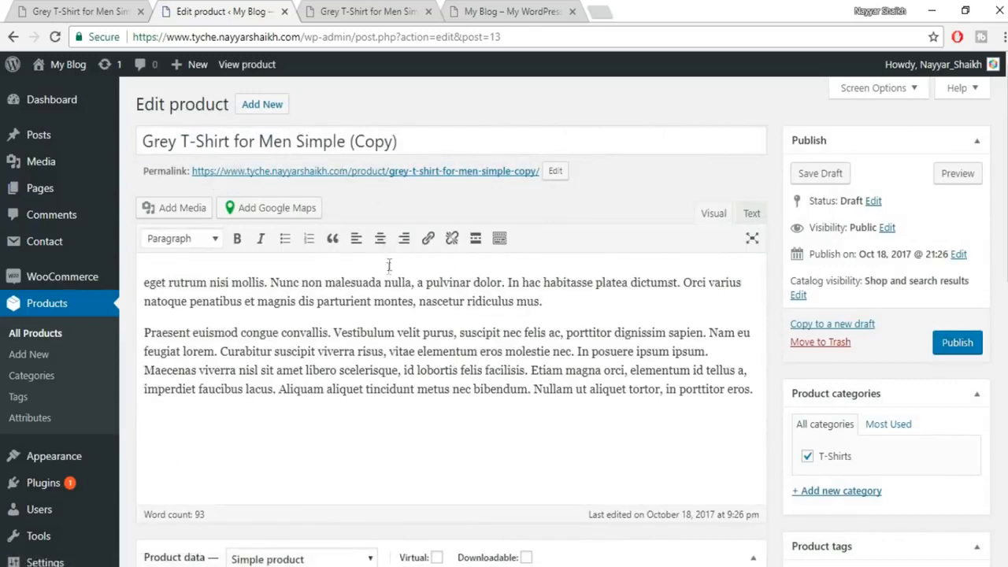
drag(398, 141, 346, 139)
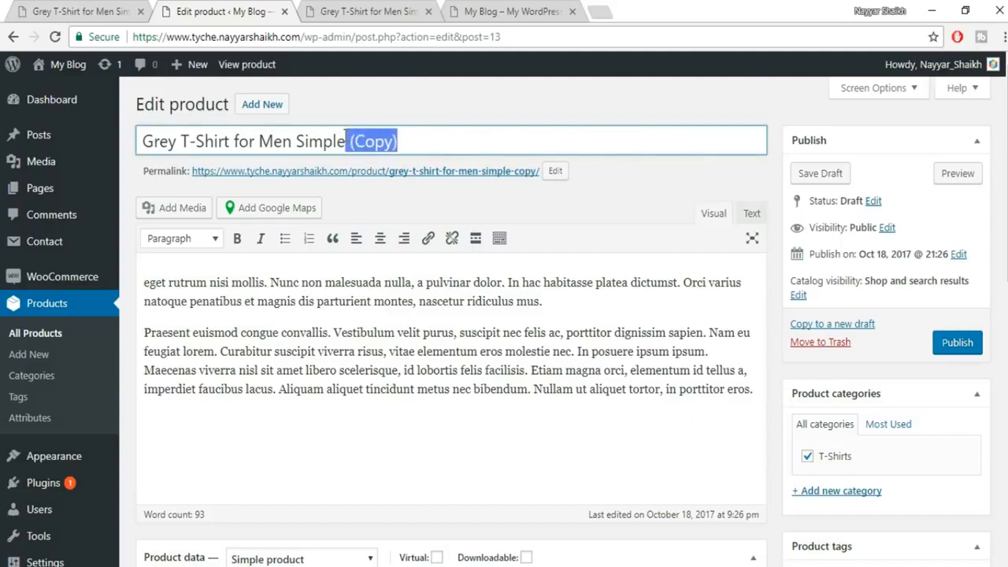
key(BackSpace)
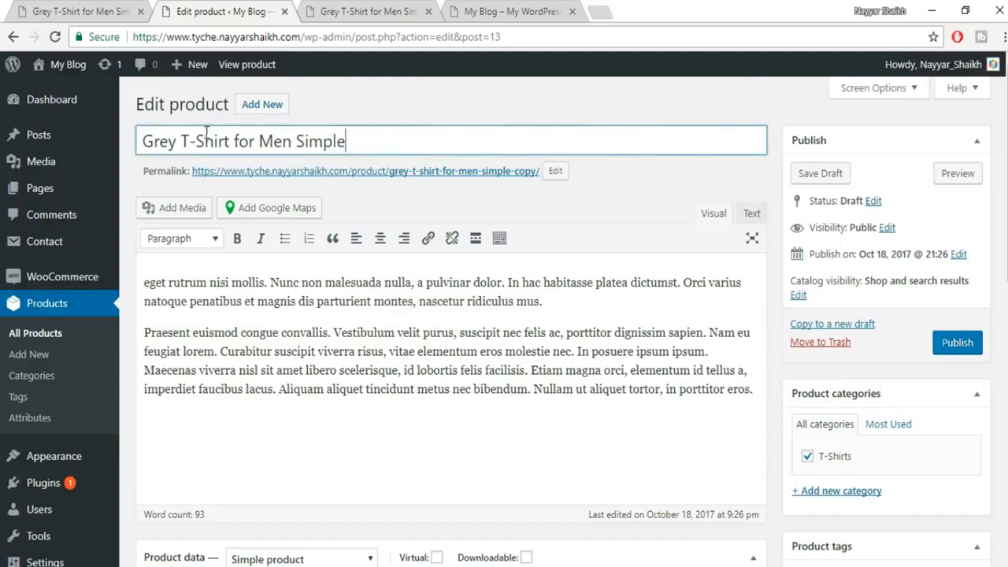
double_click(181, 142)
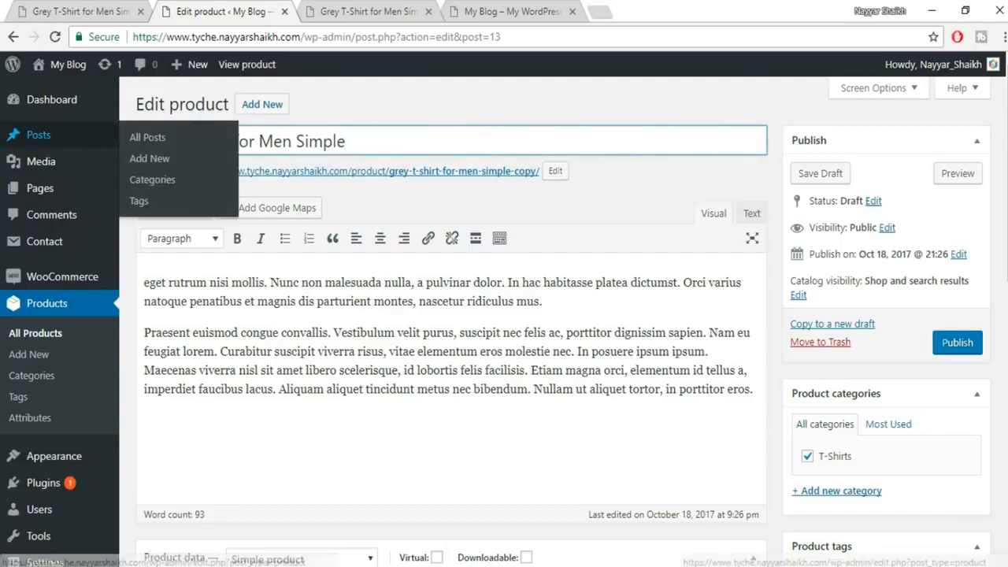
key(BackSpace)
text(Black)
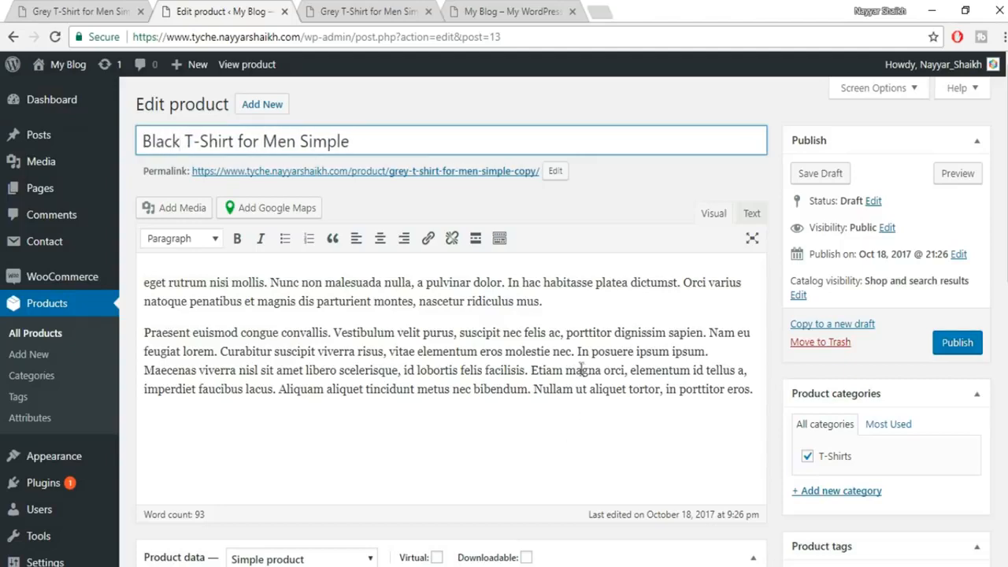
scroll(598, 347, down, 3)
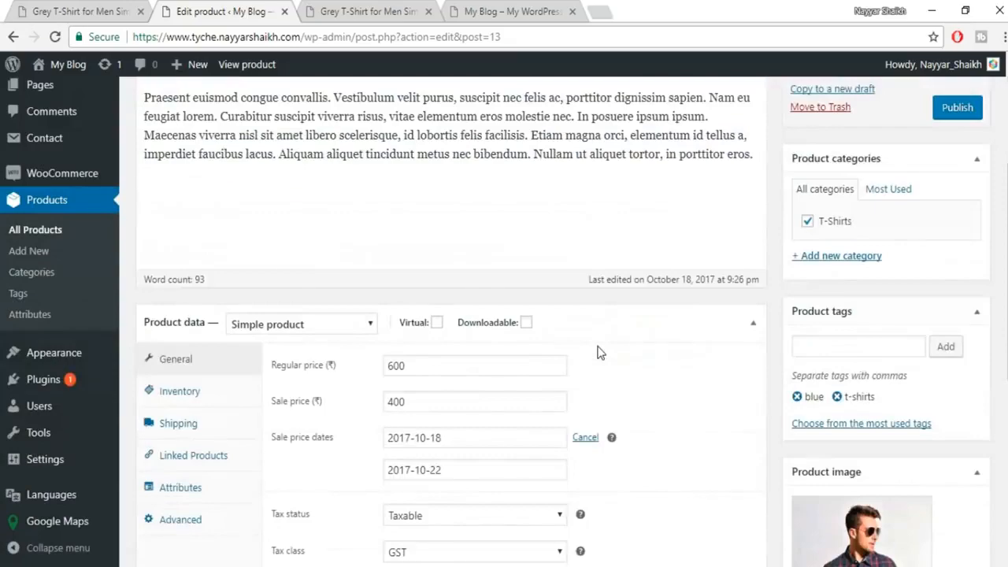
scroll(596, 353, up, 3)
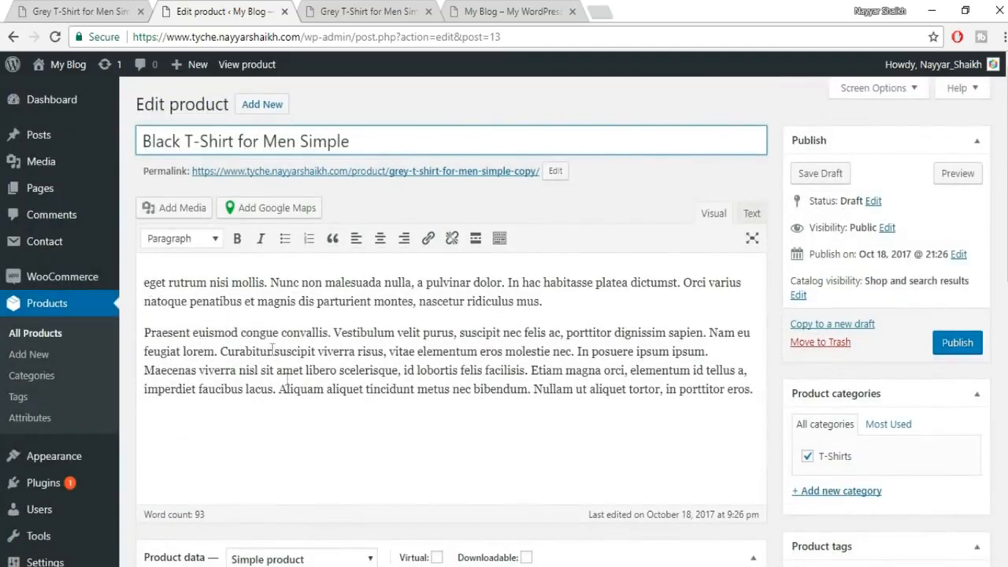
scroll(392, 369, down, 3)
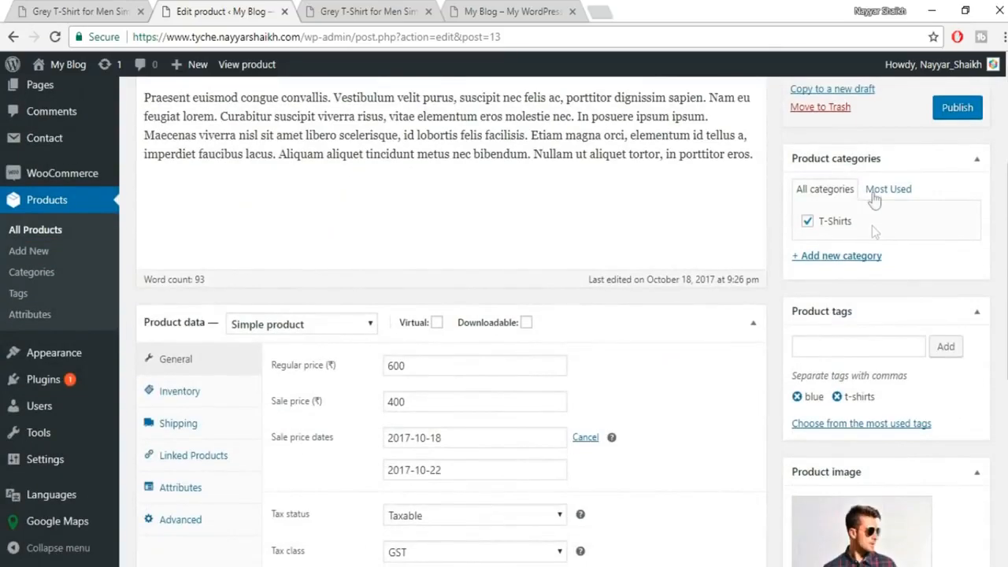
Change the product type to Variable product.
scroll(854, 409, down, 1)
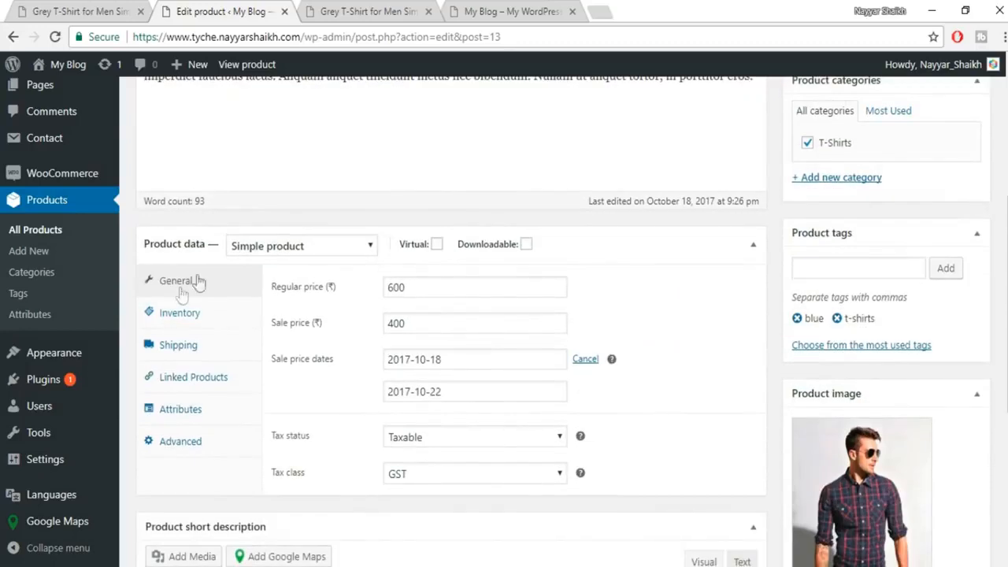
click(299, 245)
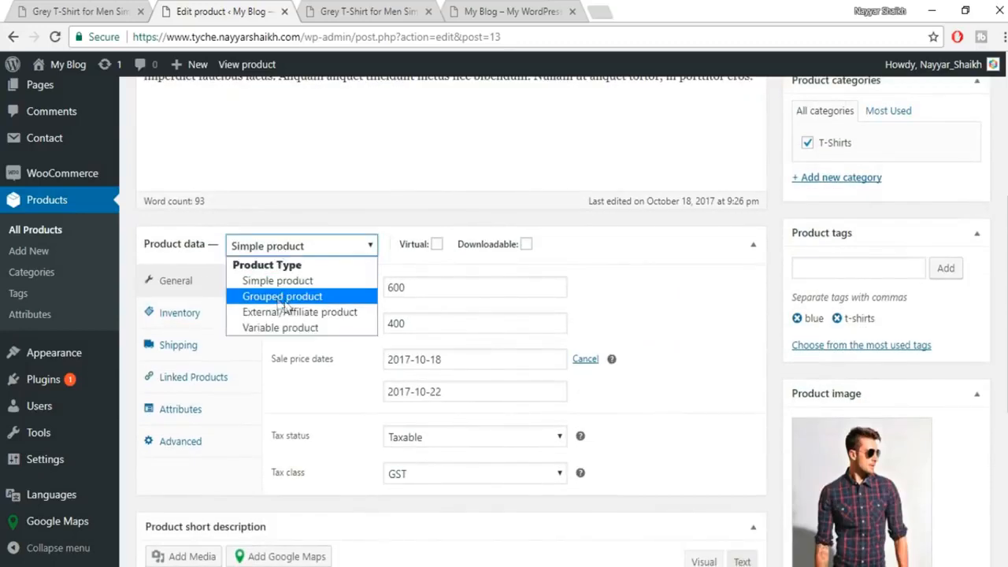
click(281, 327)
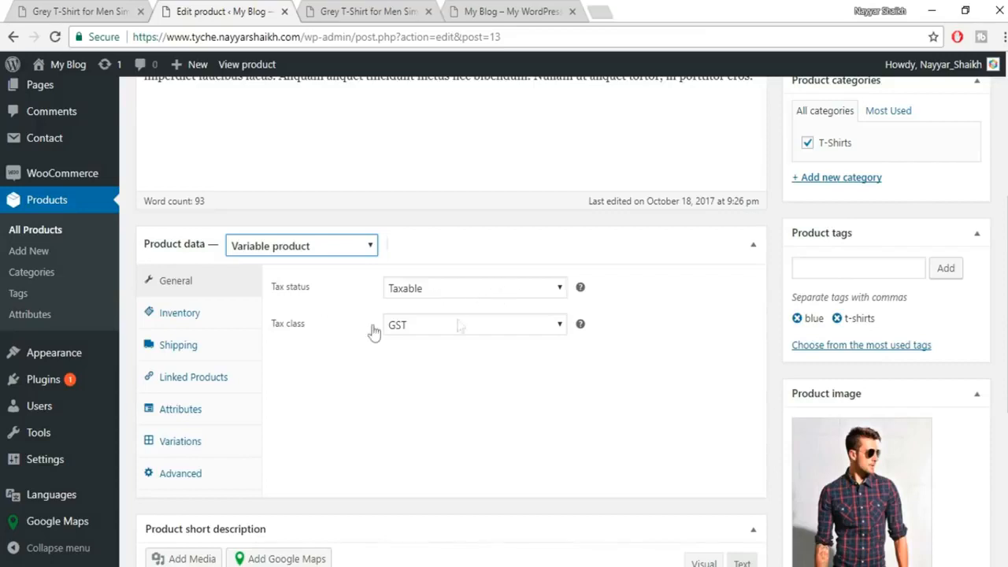
Trim the inventory SKU from WH-1 to WH.
click(194, 319)
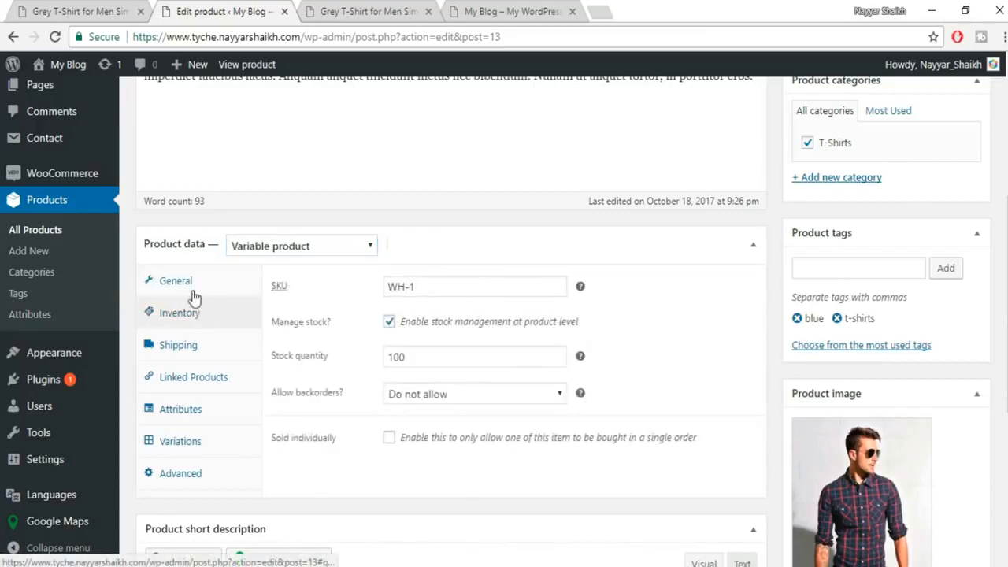
click(443, 290)
drag(444, 290, 410, 303)
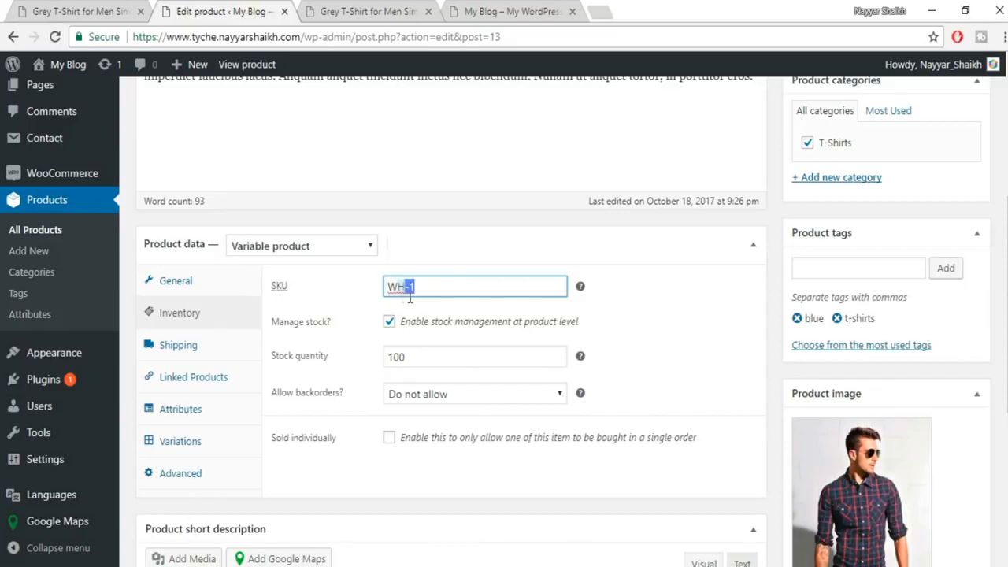
key(BackSpace)
key(BackSpace)
click(653, 304)
scroll(661, 326, down, 1)
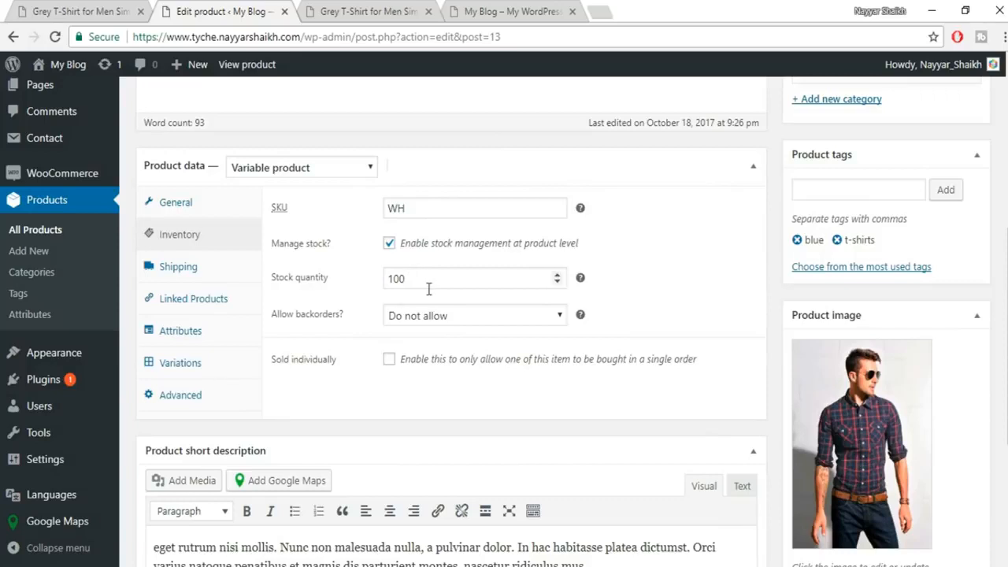
Search 't-sh' and add Grey T-Shirt for Men Simple (WH) as upsell and cross-sell.
click(213, 275)
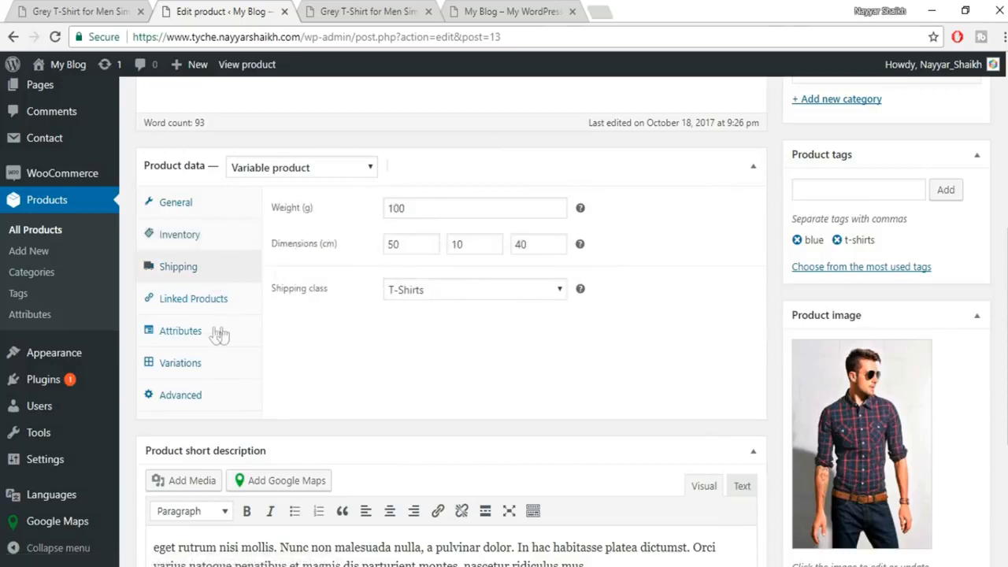
click(197, 302)
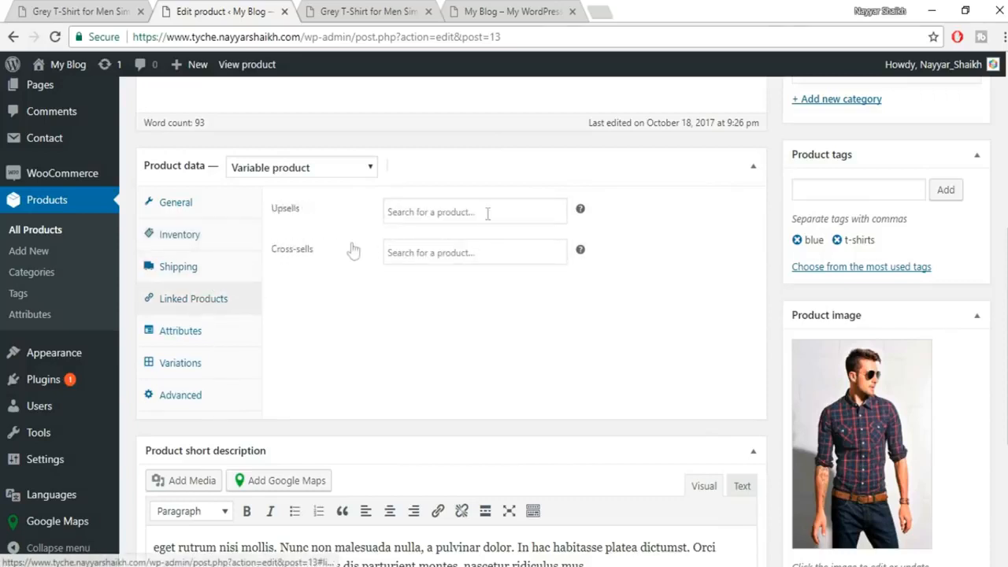
click(424, 211)
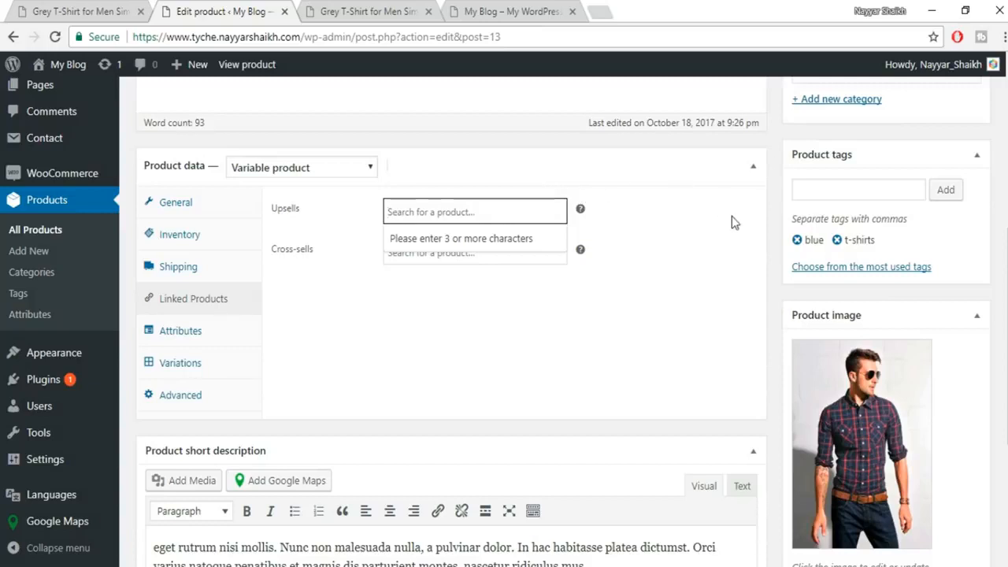
text(t-sh)
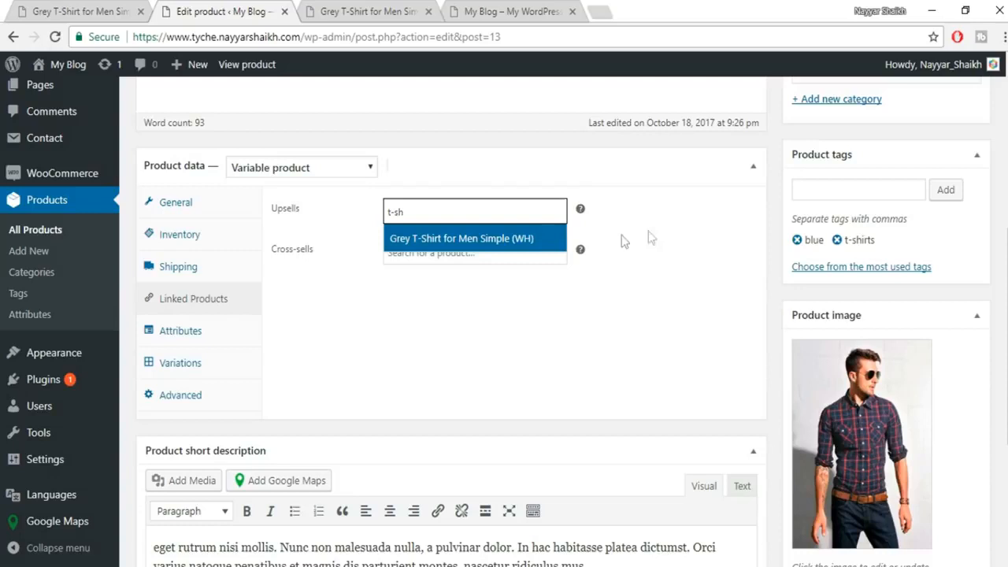
click(448, 241)
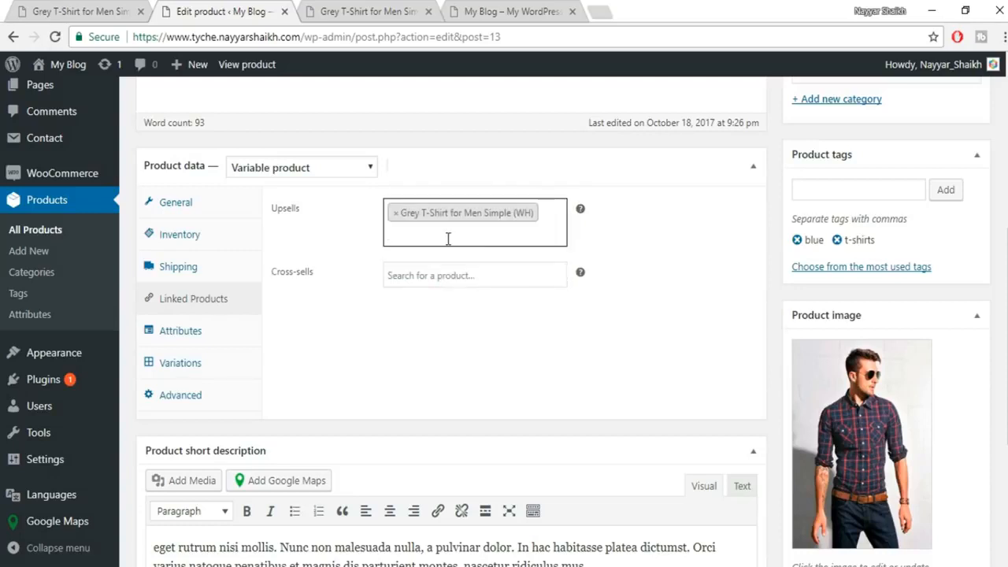
click(448, 272)
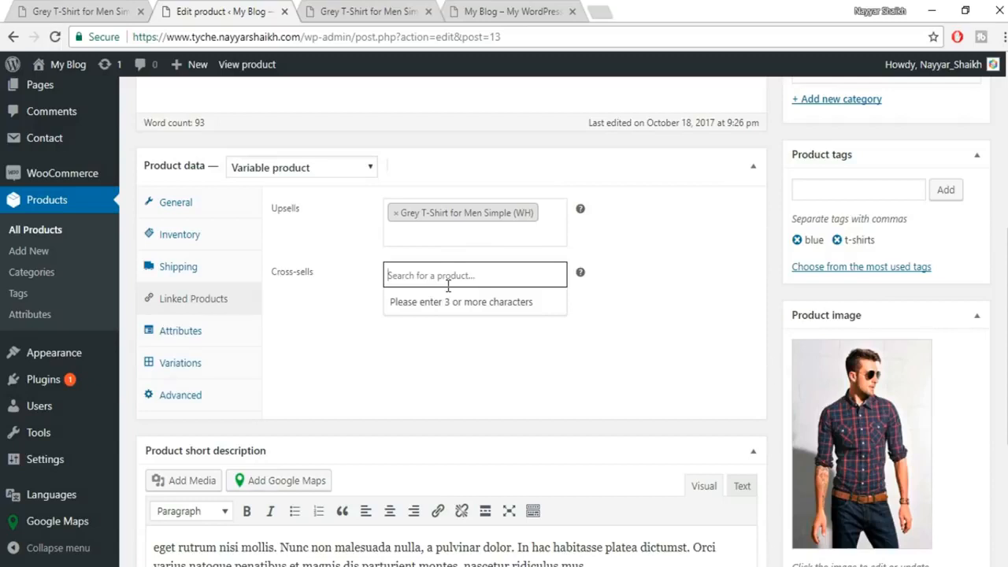
text(t-sh)
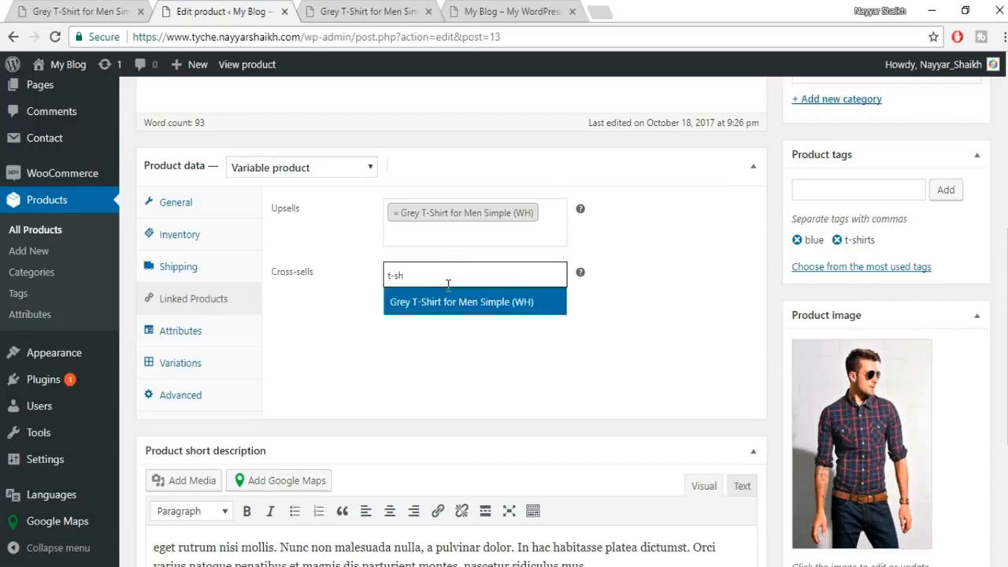
click(449, 302)
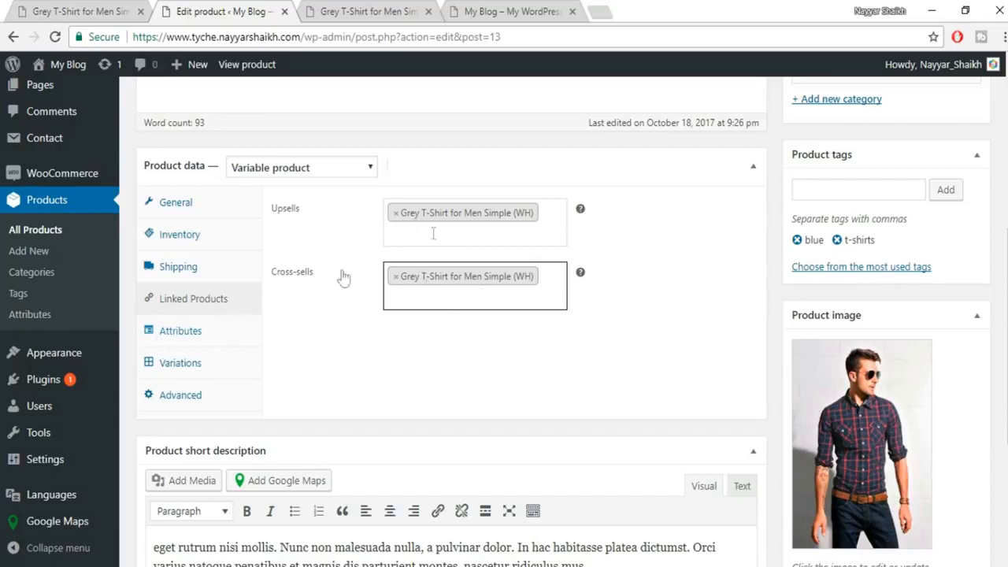
click(176, 331)
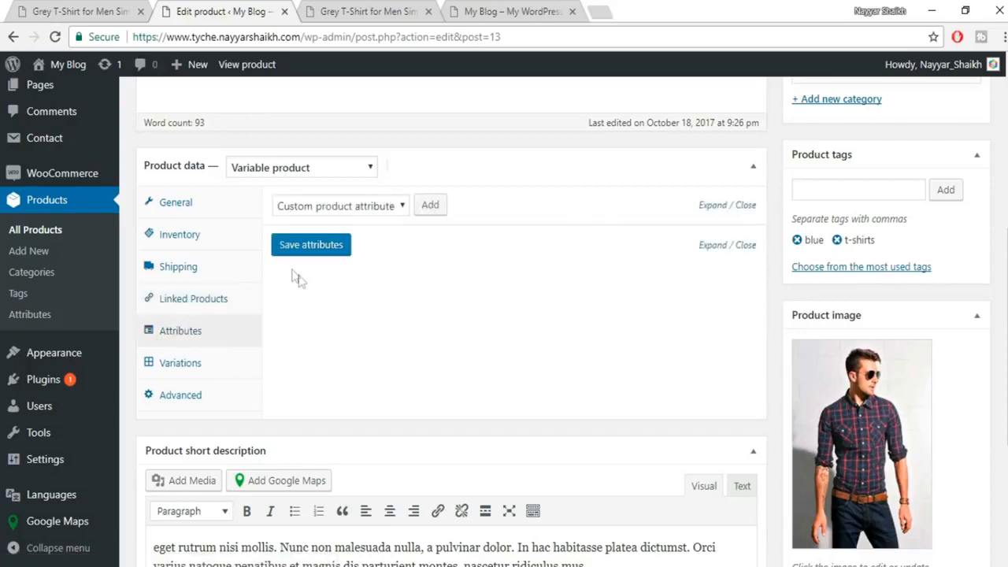
Add a custom product attribute named Colors.
click(352, 206)
click(370, 204)
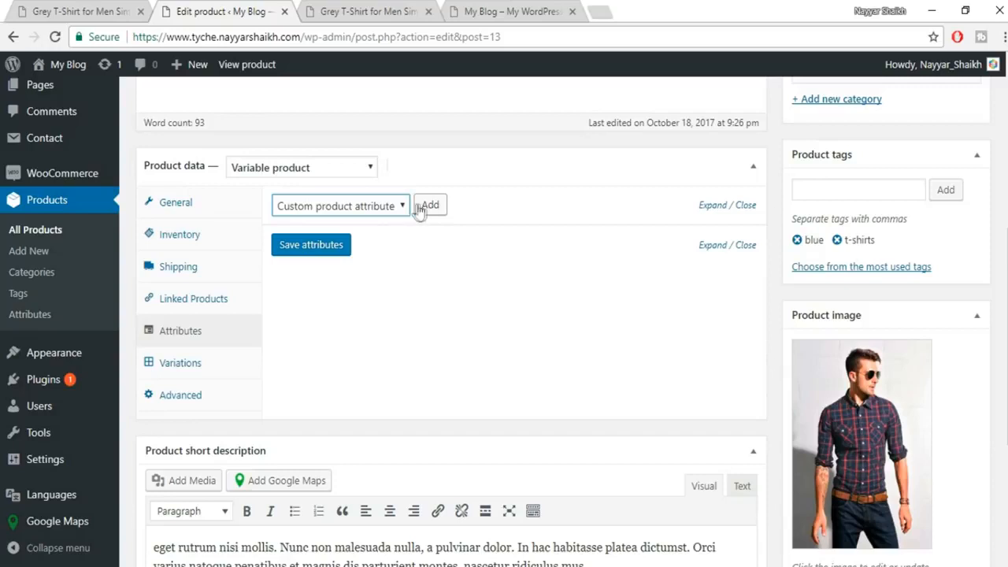
click(432, 206)
click(322, 302)
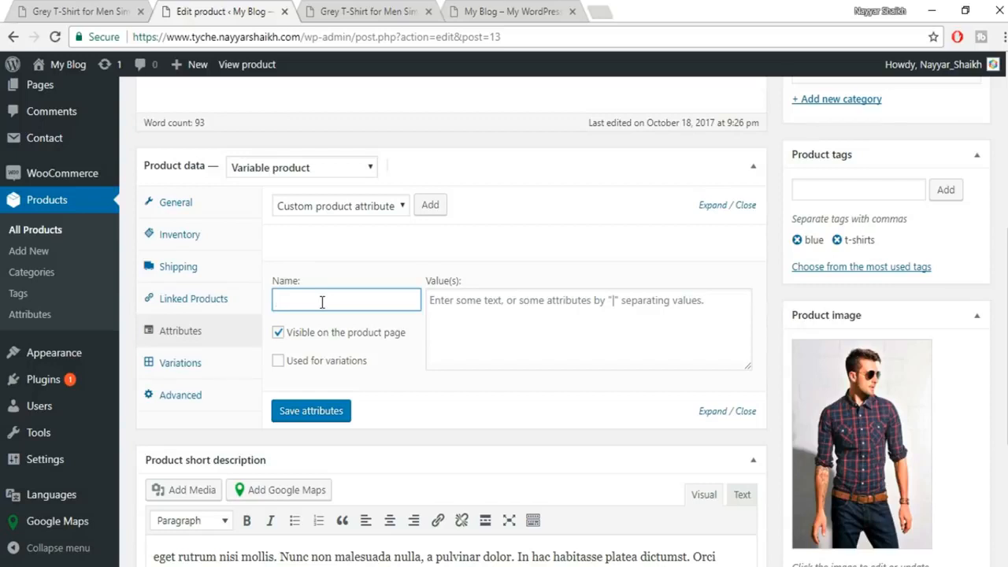
text(Colo)
click(326, 324)
Give Colors the values Red | Blue | Black, enable it for variations, and save.
click(548, 309)
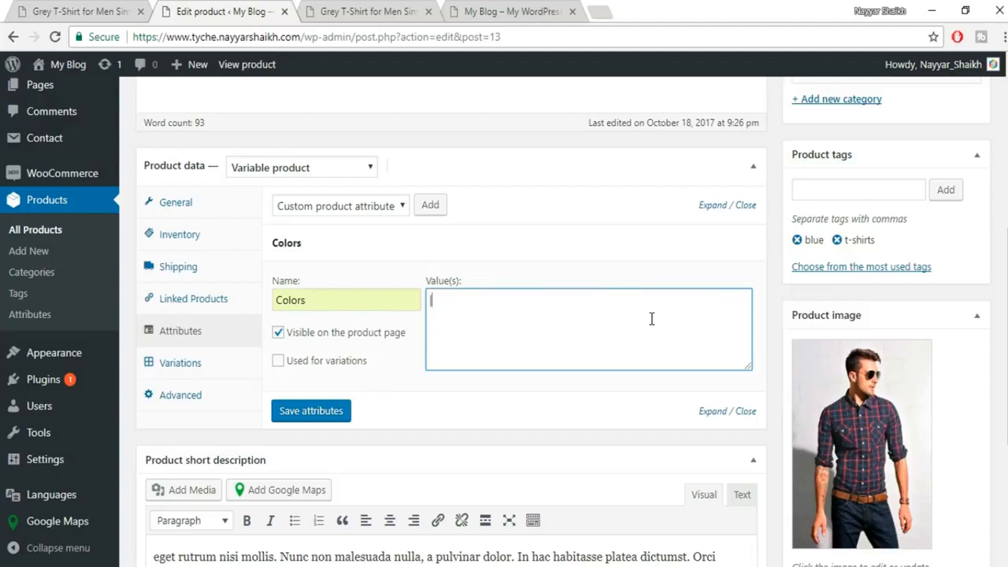
key(BackSpace)
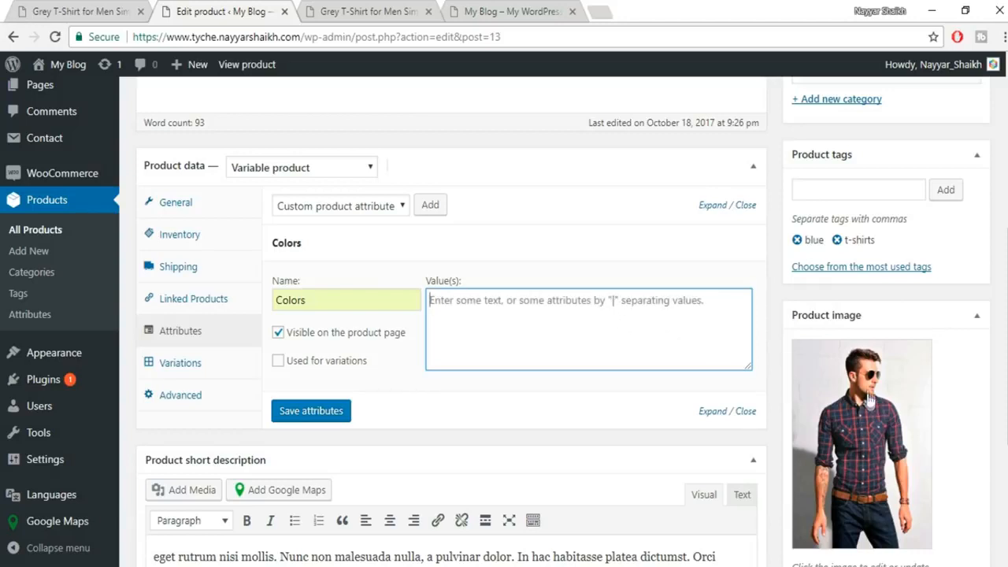
text(Red | Blue | Black)
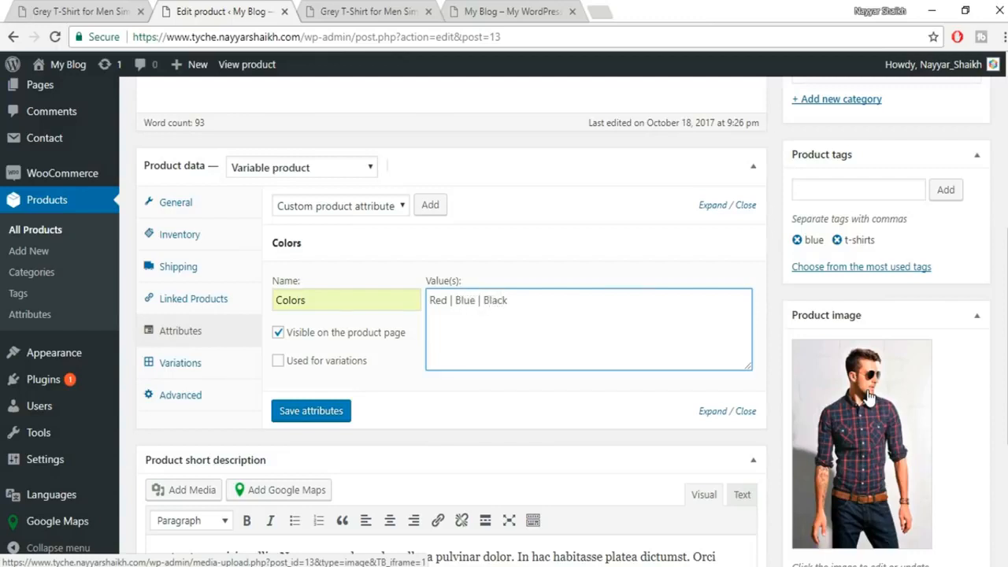
click(279, 362)
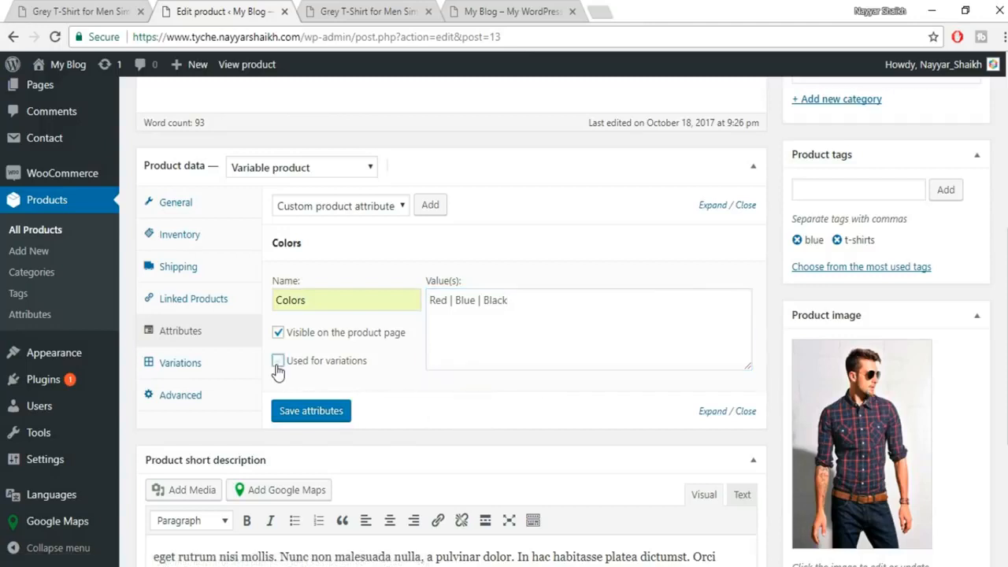
click(315, 412)
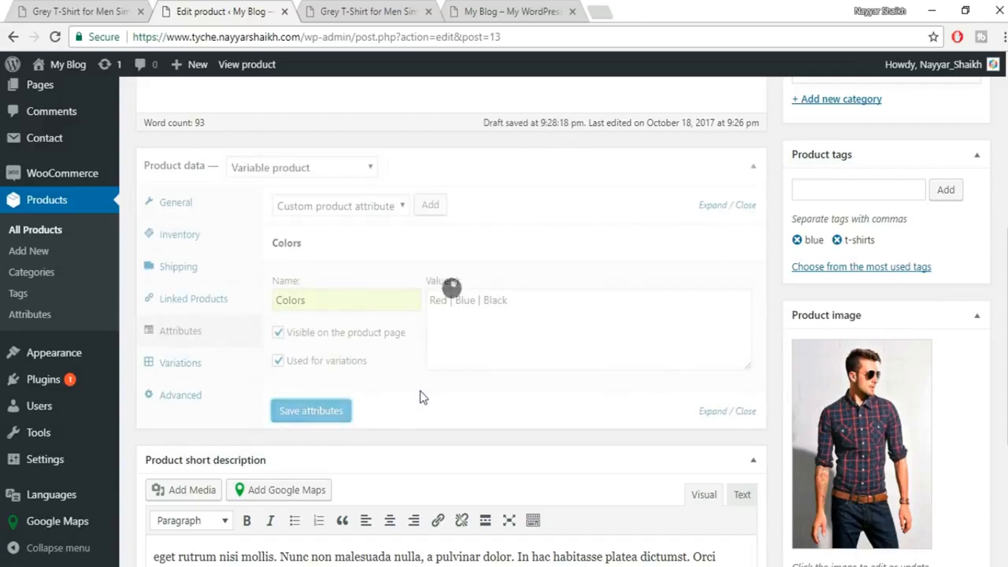
Create variations from all attributes, producing Red, Blue and Black variations.
click(177, 365)
click(376, 209)
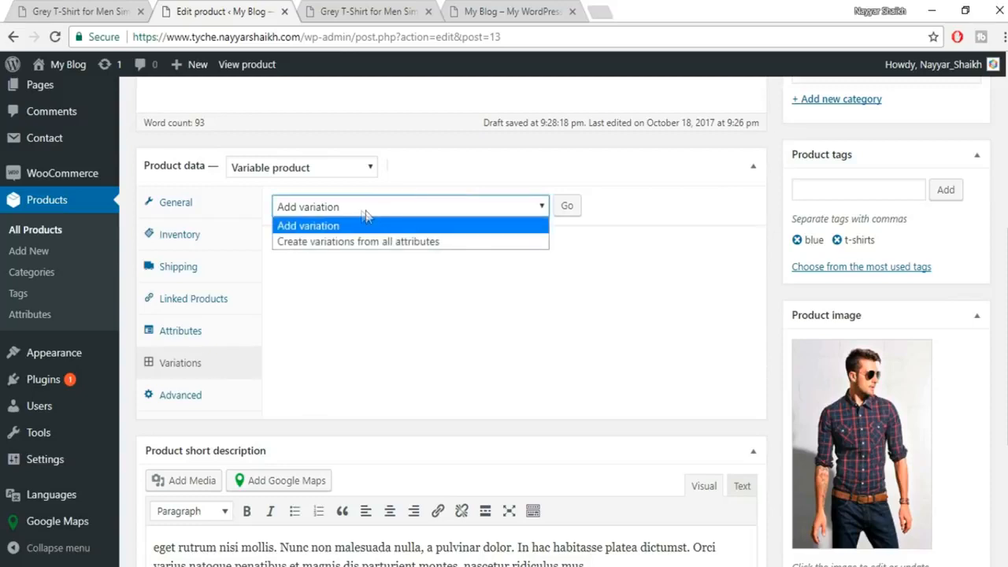
click(327, 242)
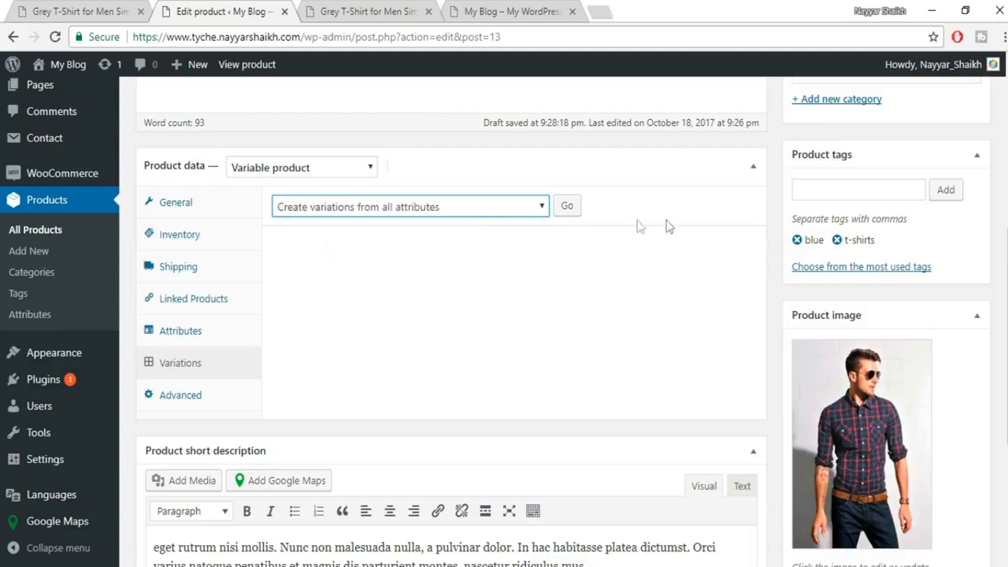
click(568, 208)
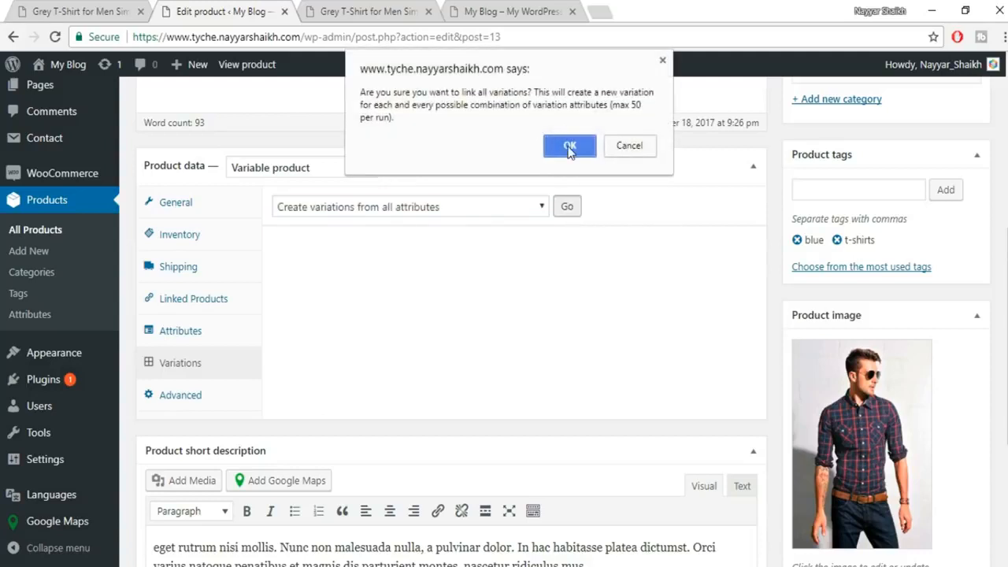
click(569, 144)
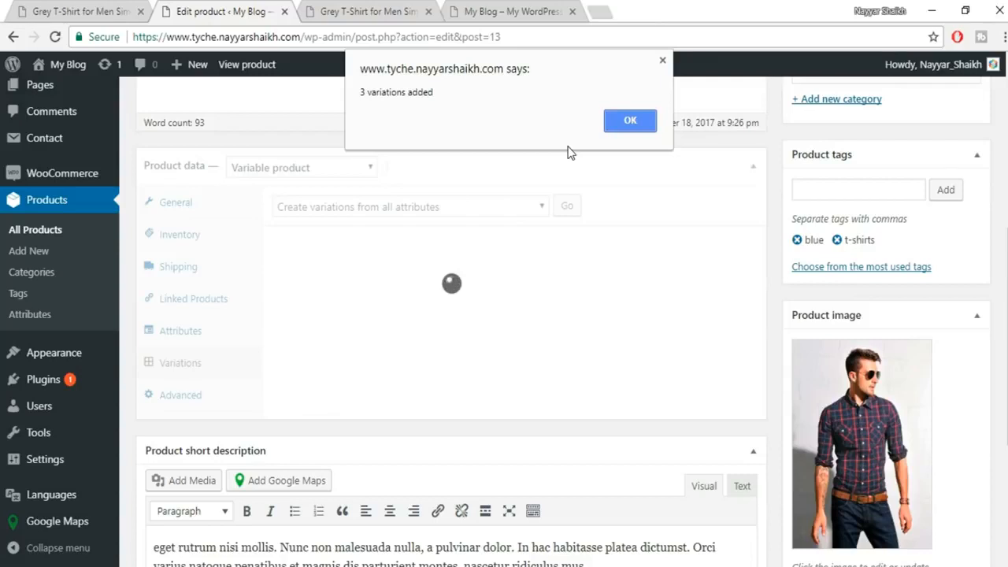
click(634, 123)
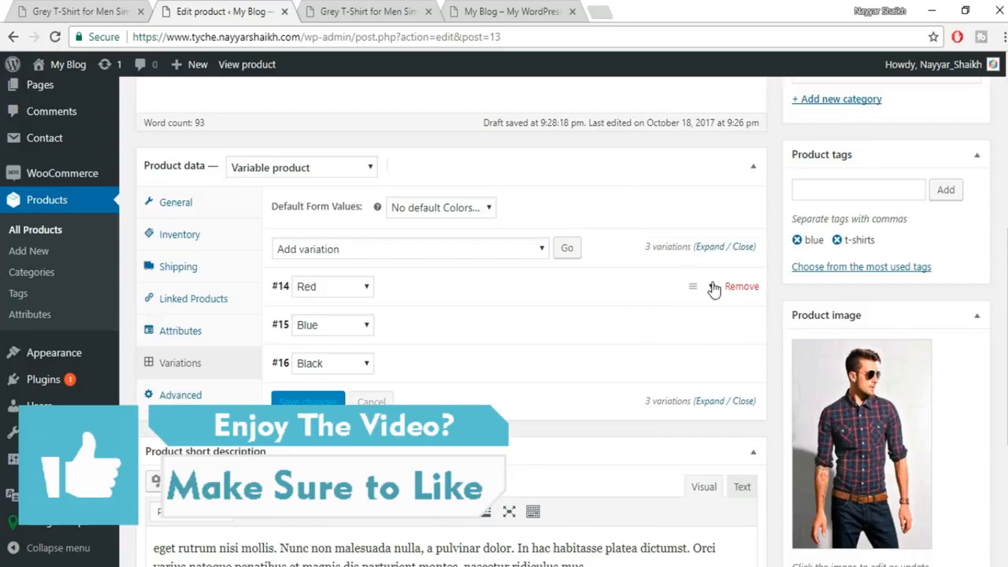
Set the plaid shirt with suspenders photo as the Red variation's image.
click(713, 290)
scroll(565, 315, down, 2)
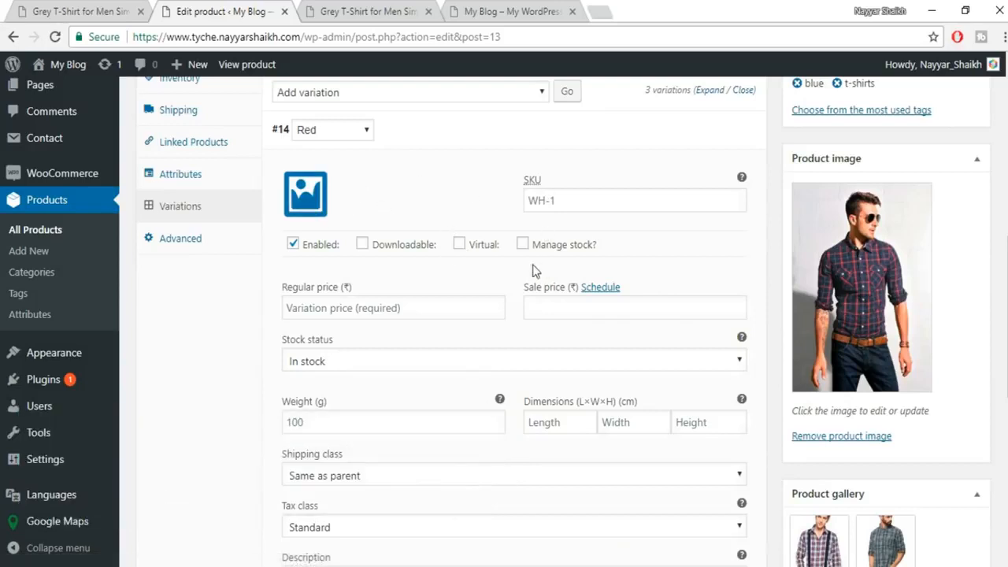
click(305, 206)
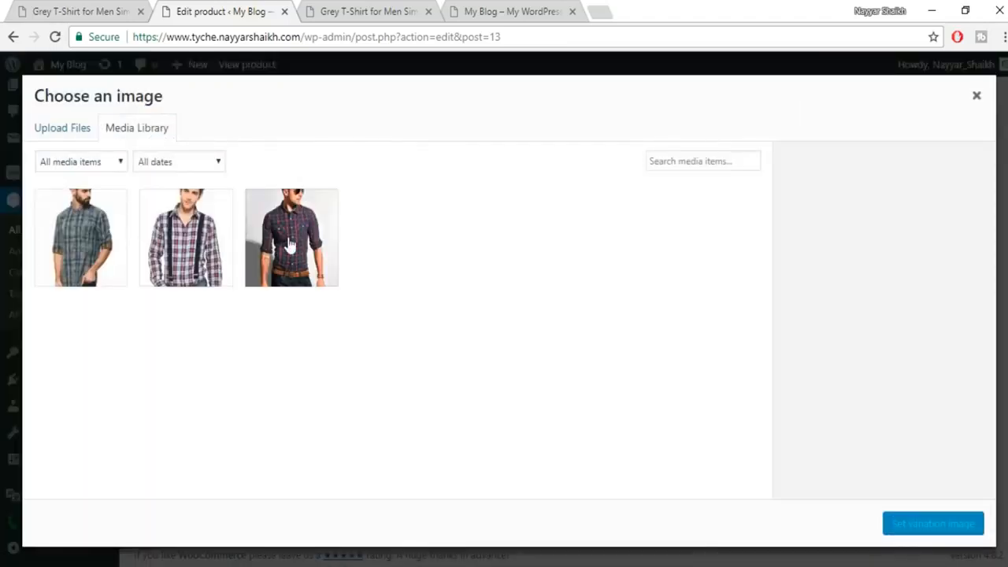
click(181, 244)
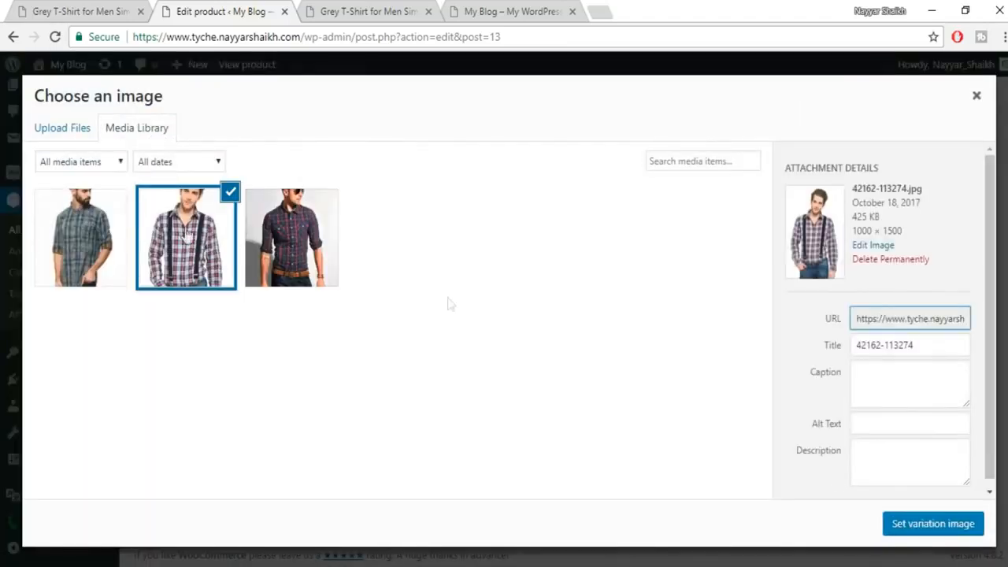
click(918, 524)
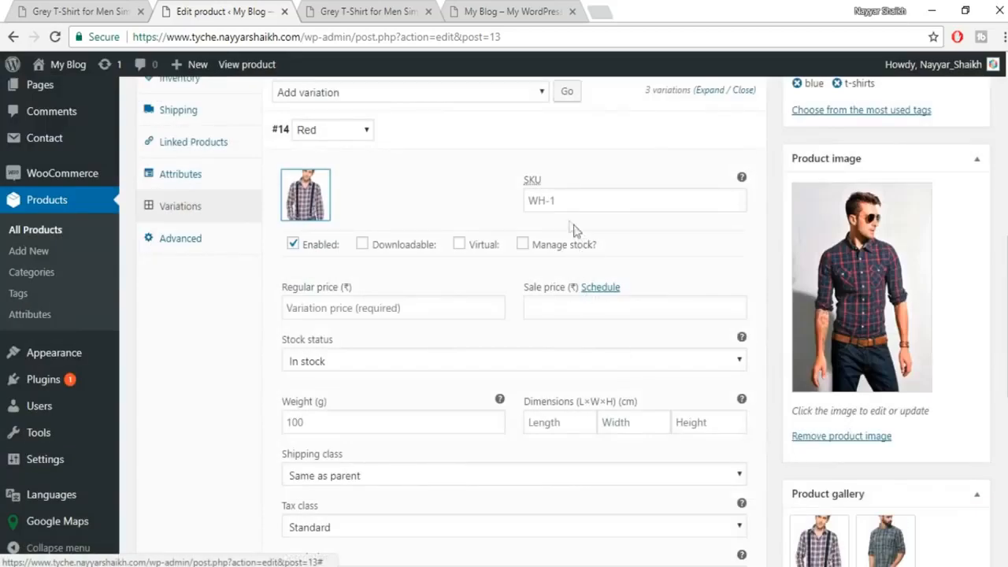
Give the Red variation a regular price of 600 and GST tax class.
click(377, 309)
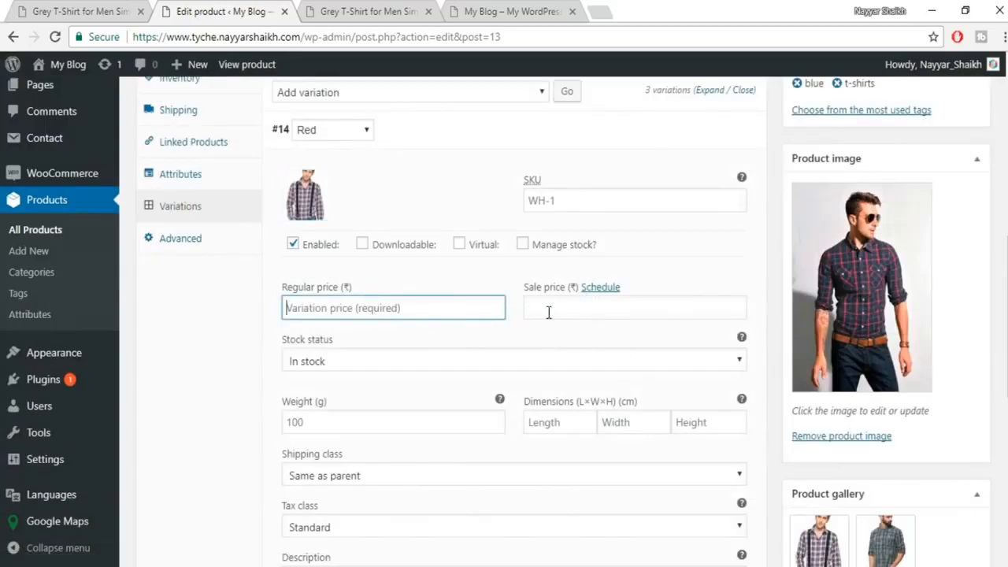
text(600)
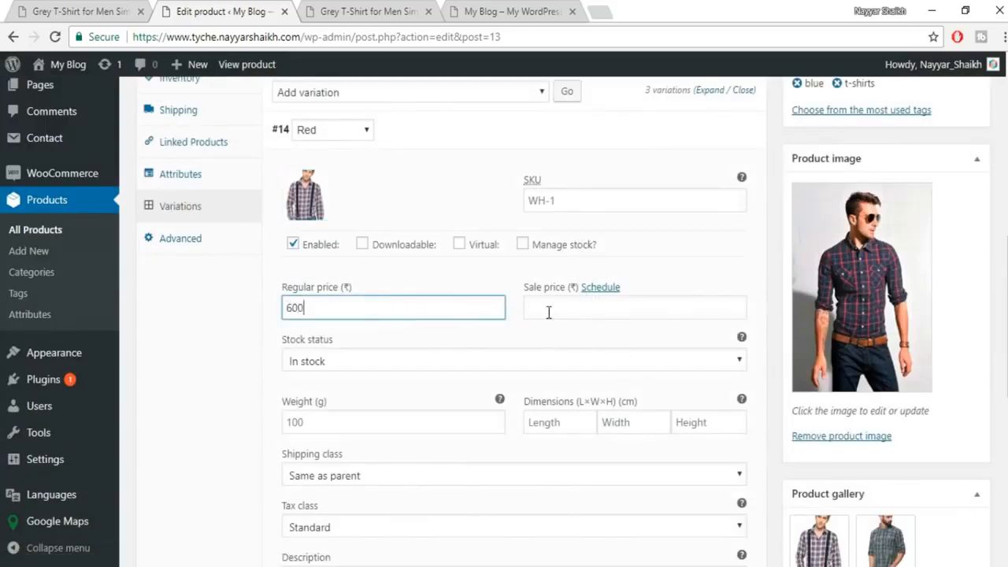
scroll(686, 394, down, 1)
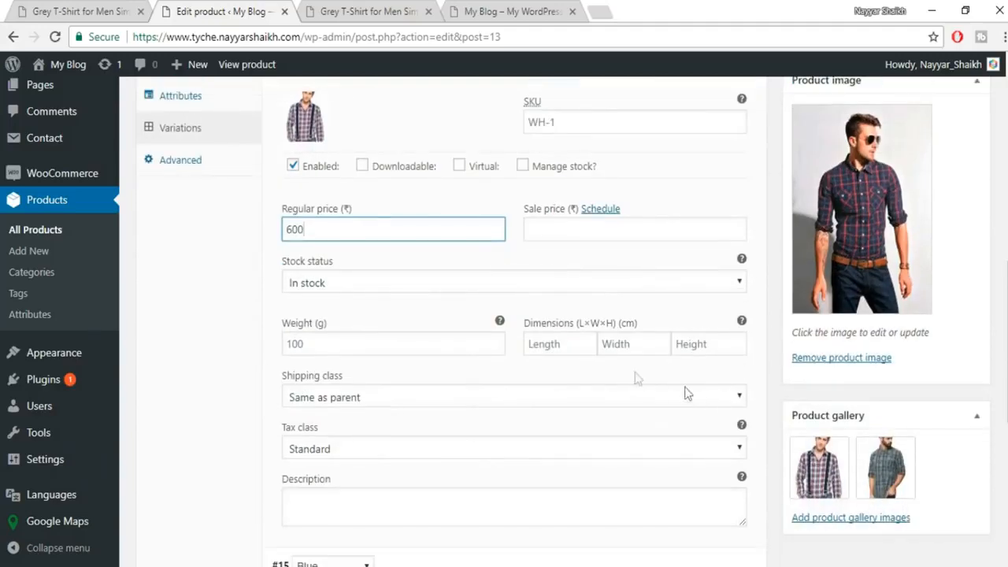
scroll(376, 418, down, 2)
click(370, 291)
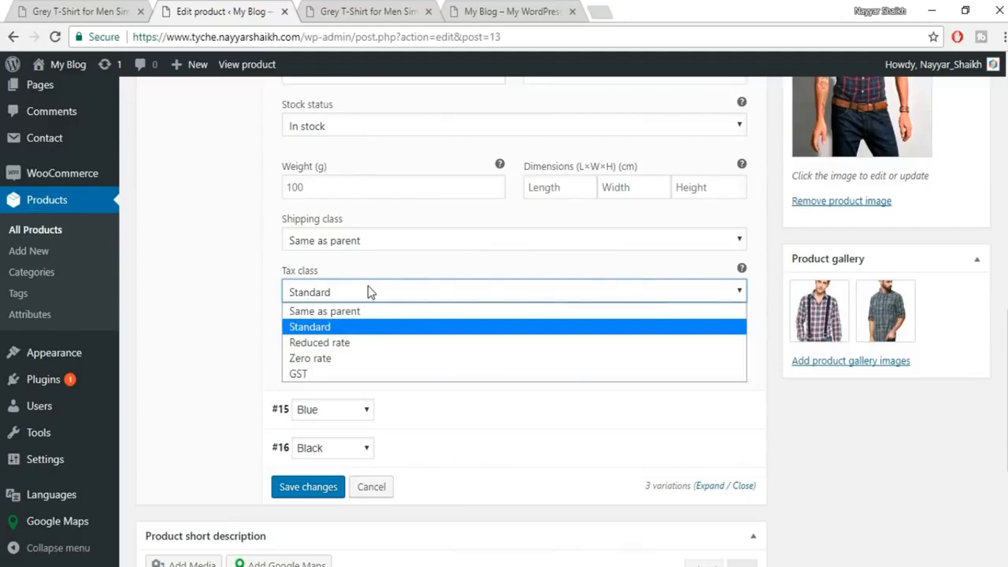
click(339, 373)
scroll(375, 270, up, 1)
scroll(434, 357, up, 3)
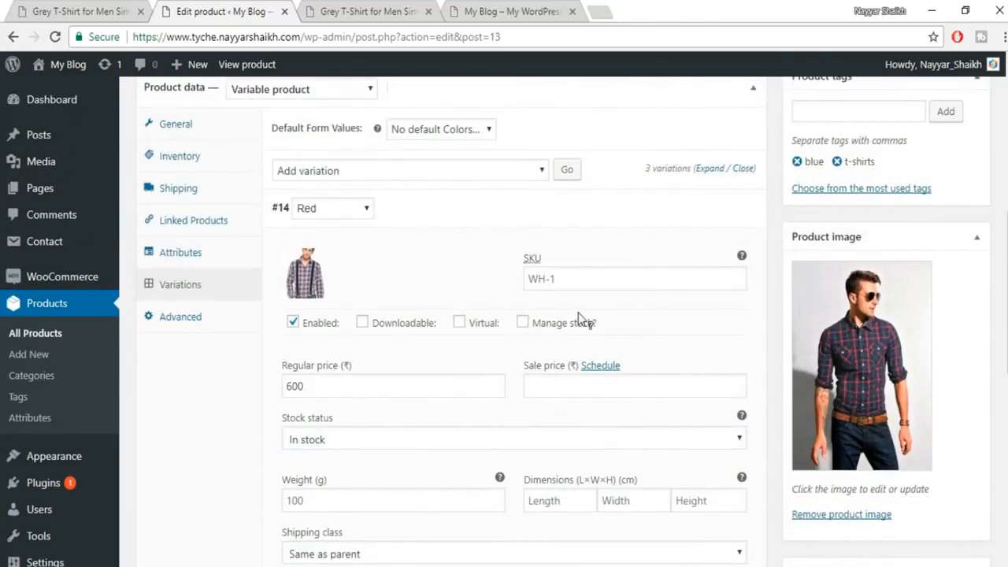
scroll(579, 317, up, 1)
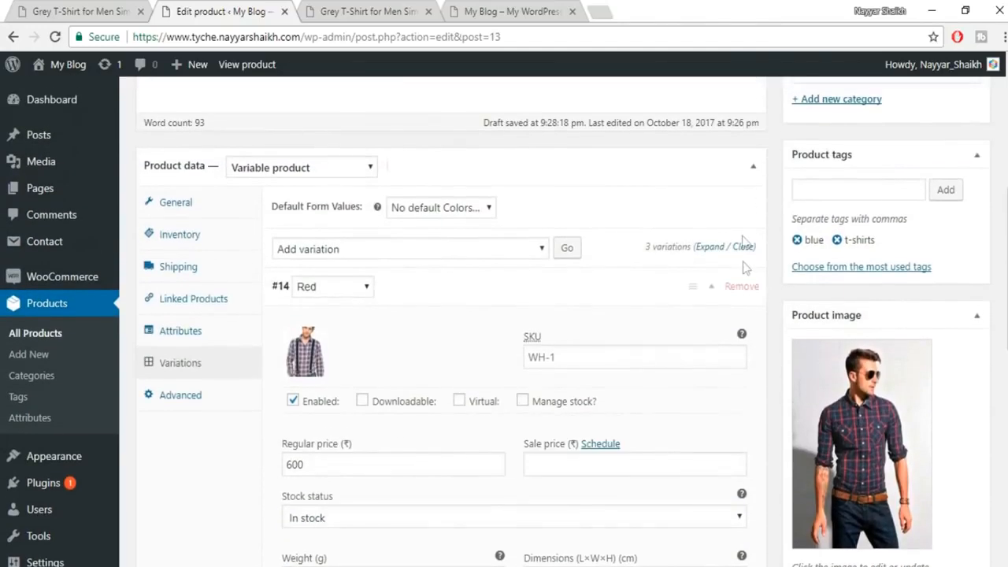
Set the grey checked shirt as the Blue variation's image.
click(712, 290)
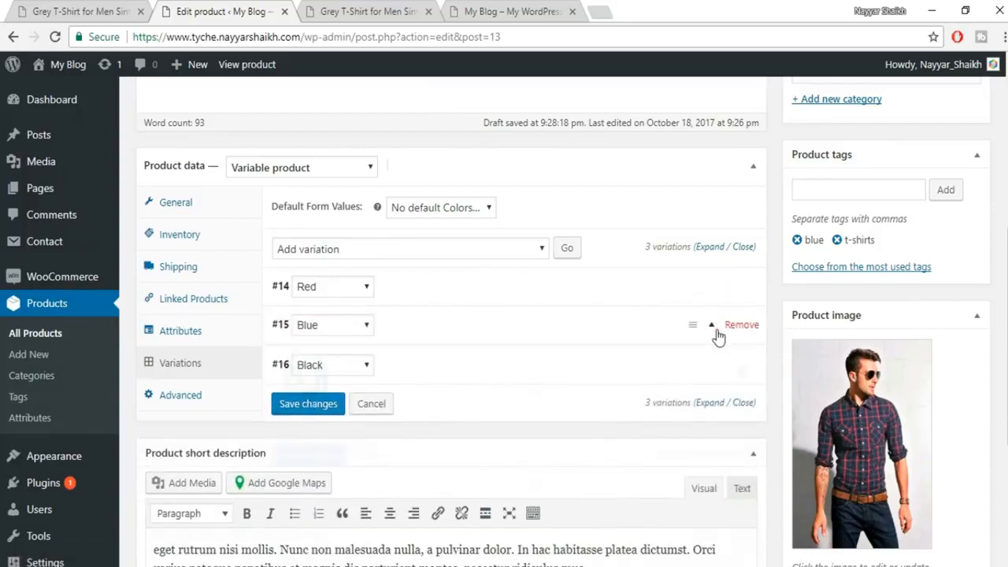
click(716, 334)
click(303, 386)
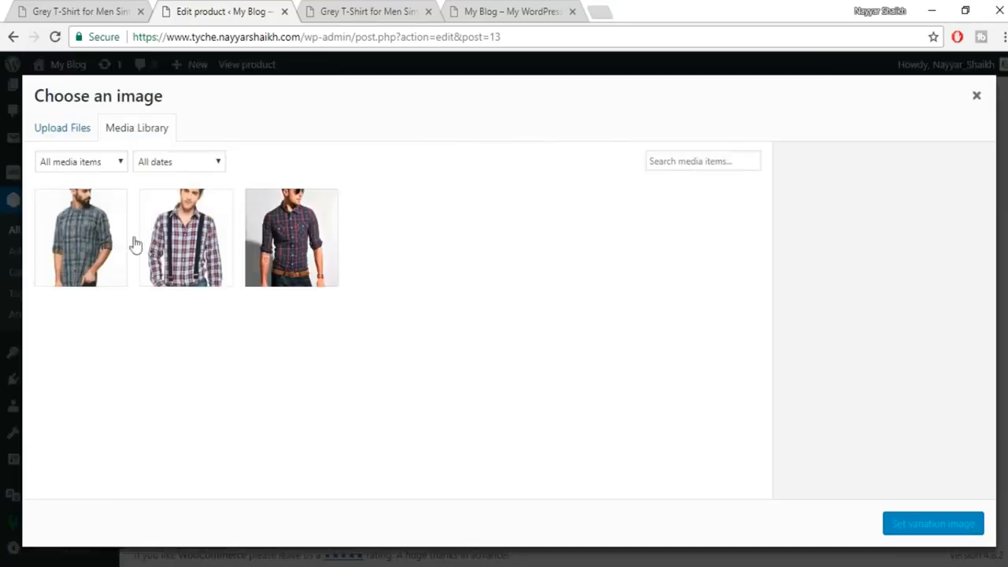
click(89, 244)
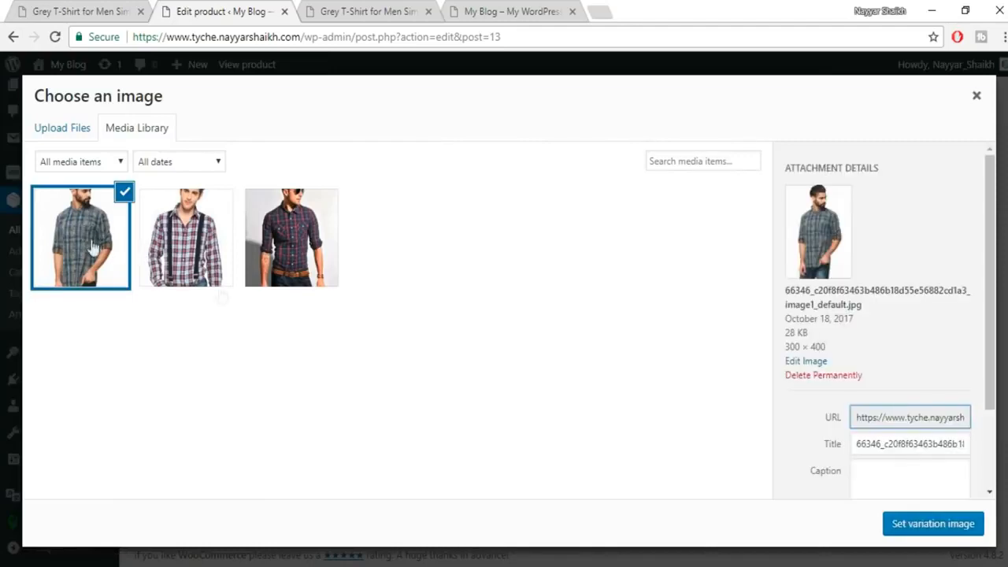
click(921, 526)
scroll(779, 467, down, 2)
Give the Blue variation price 500, GST tax class and T-Shirts shipping class.
click(365, 346)
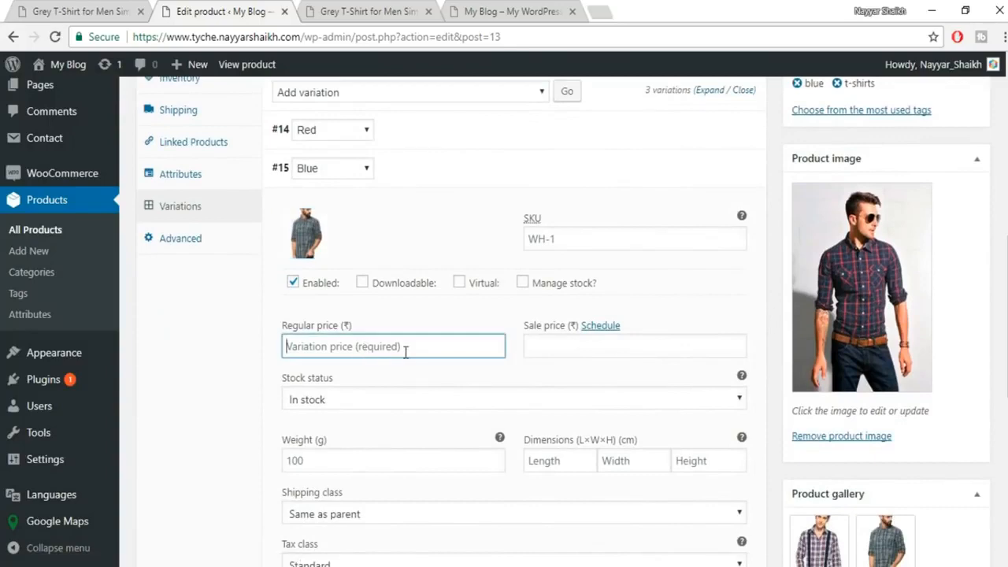
text(500)
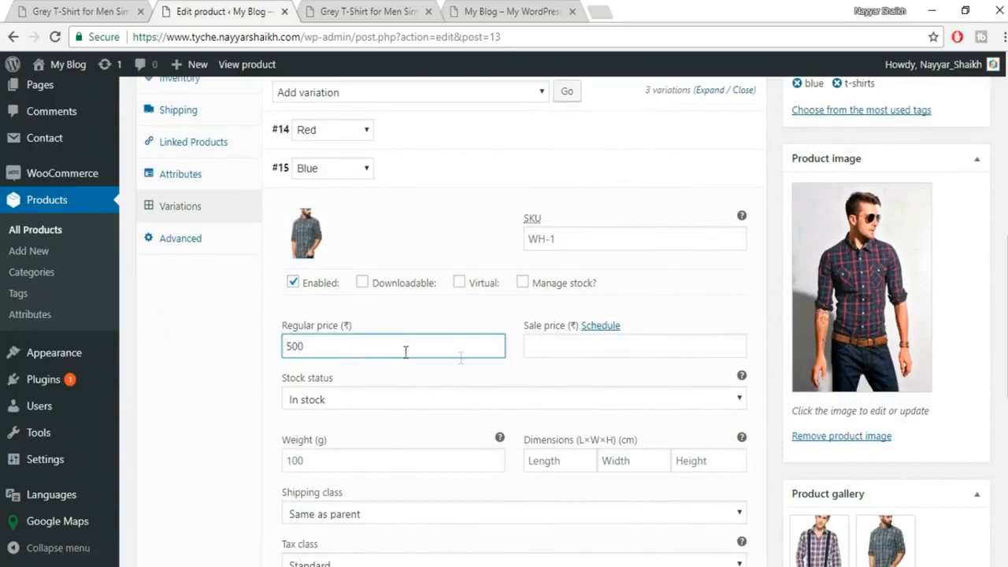
scroll(650, 383, down, 1)
scroll(551, 356, down, 1)
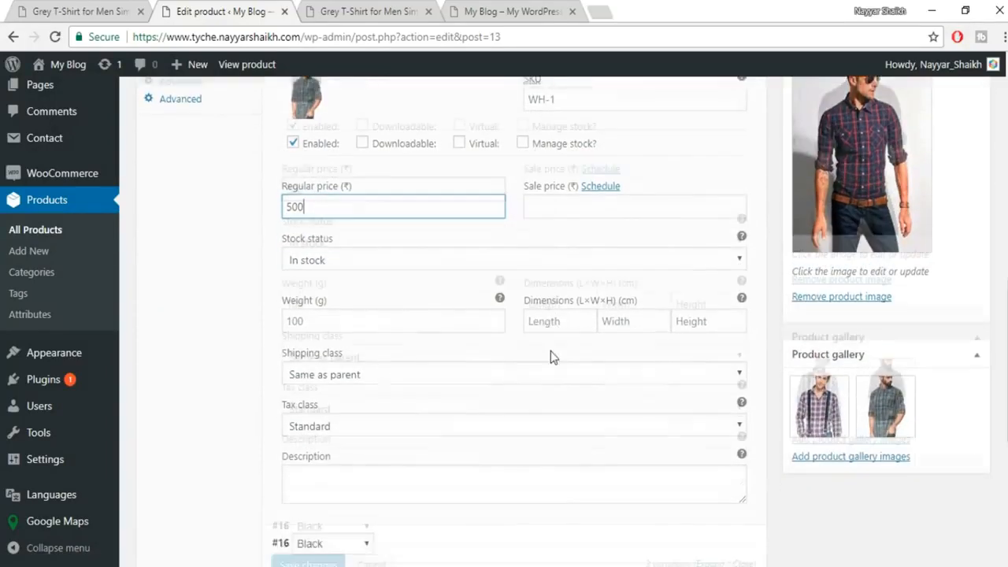
click(343, 411)
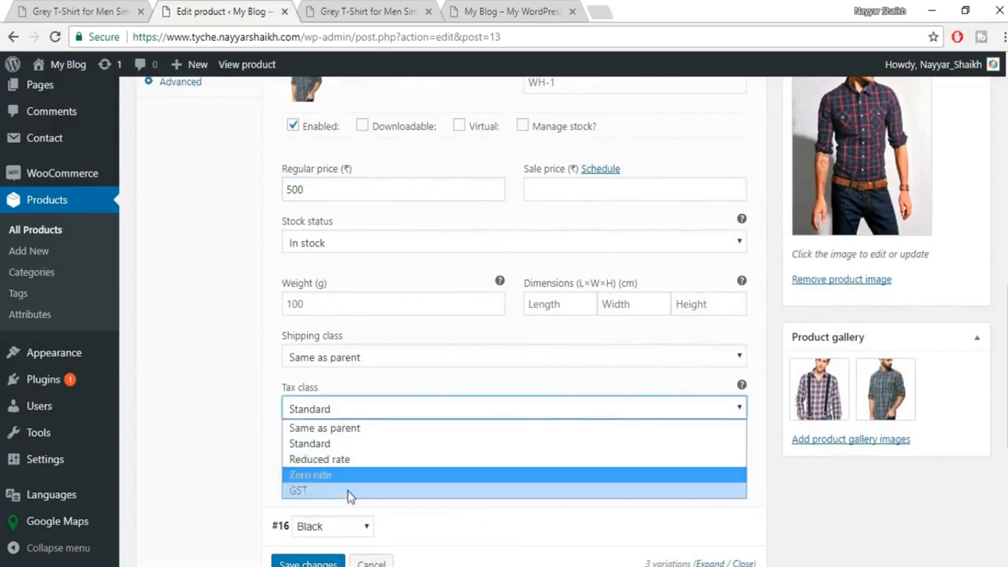
click(315, 490)
click(385, 364)
click(358, 392)
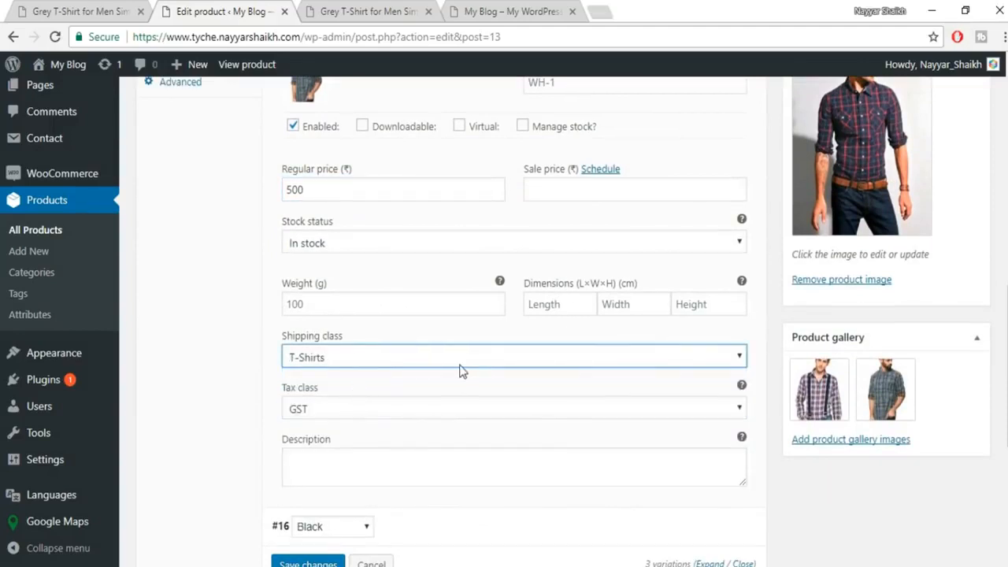
Pick the dark plaid shirt with sunglasses as the Black variation's image.
scroll(520, 363, up, 3)
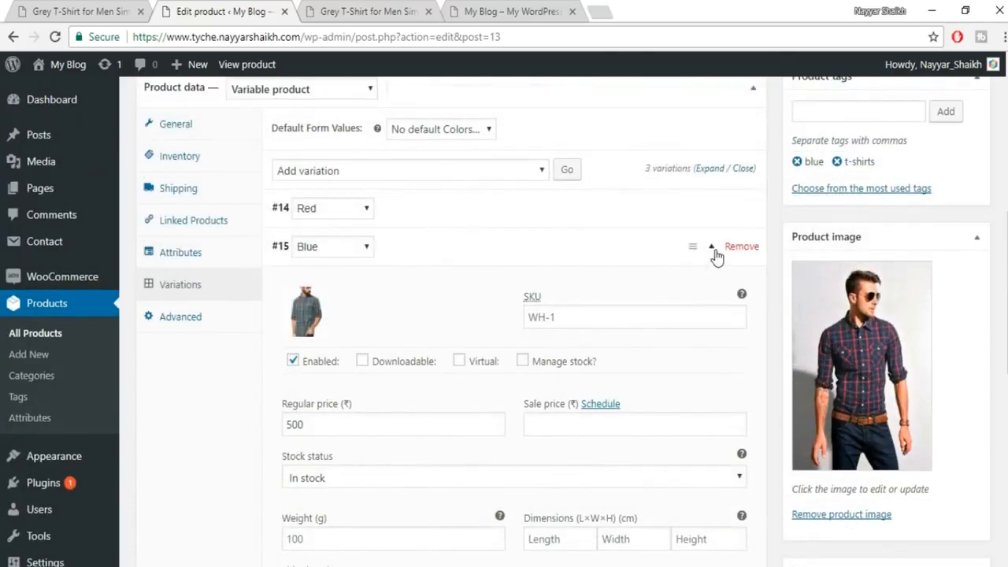
click(715, 252)
click(713, 285)
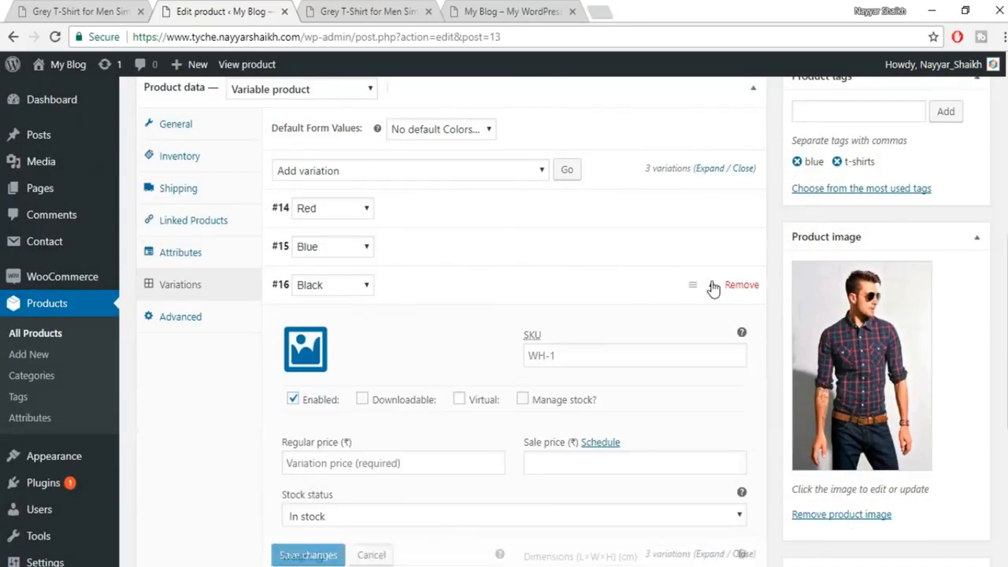
click(308, 350)
click(313, 248)
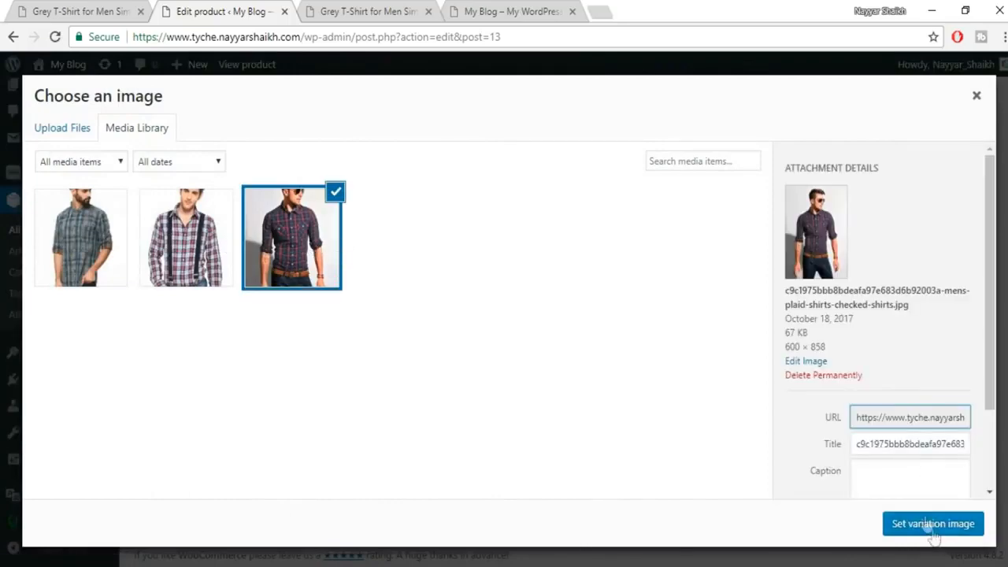
Give the Black variation the dark plaid shirt image and a 400 regular price.
click(933, 524)
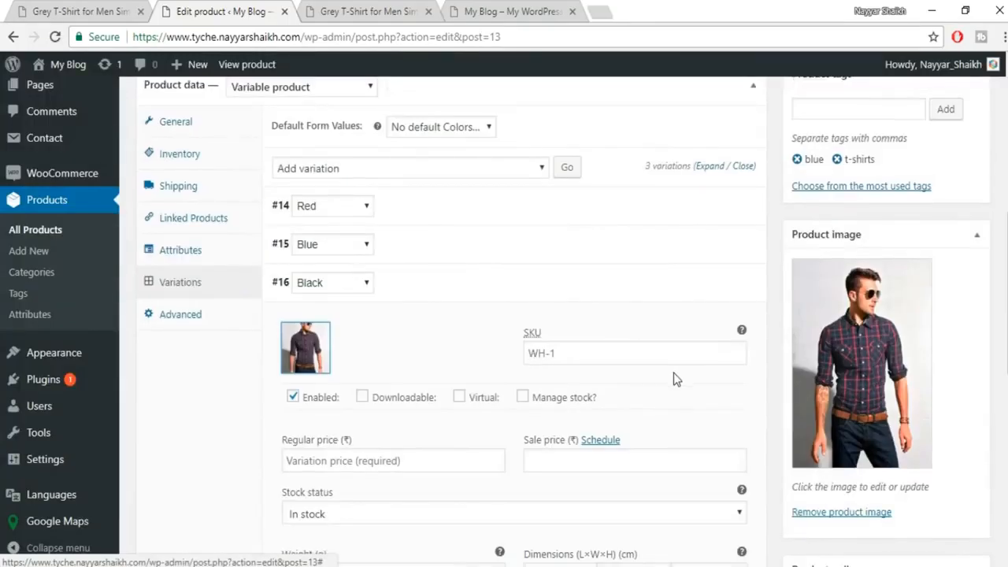
scroll(673, 373, down, 3)
click(415, 228)
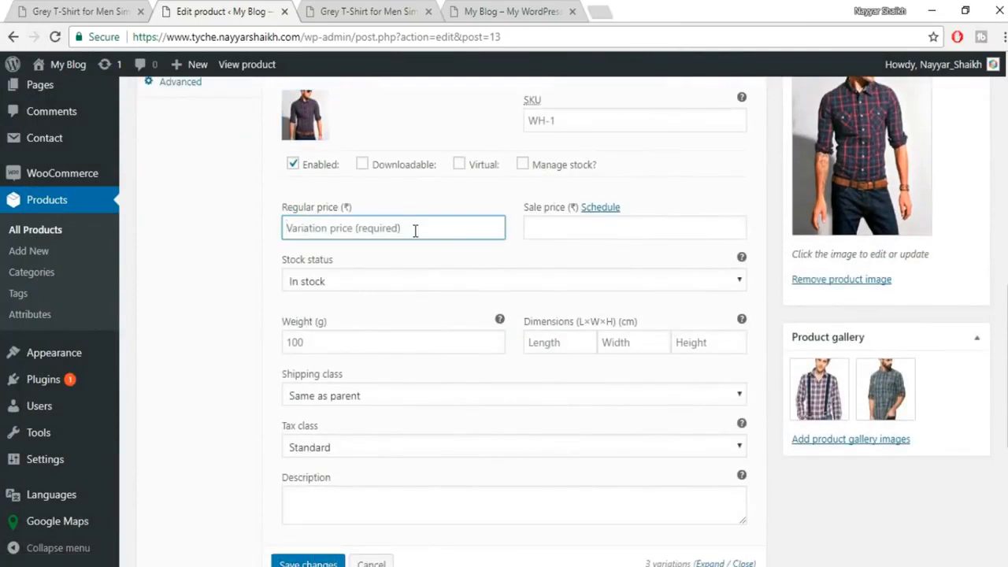
text(400)
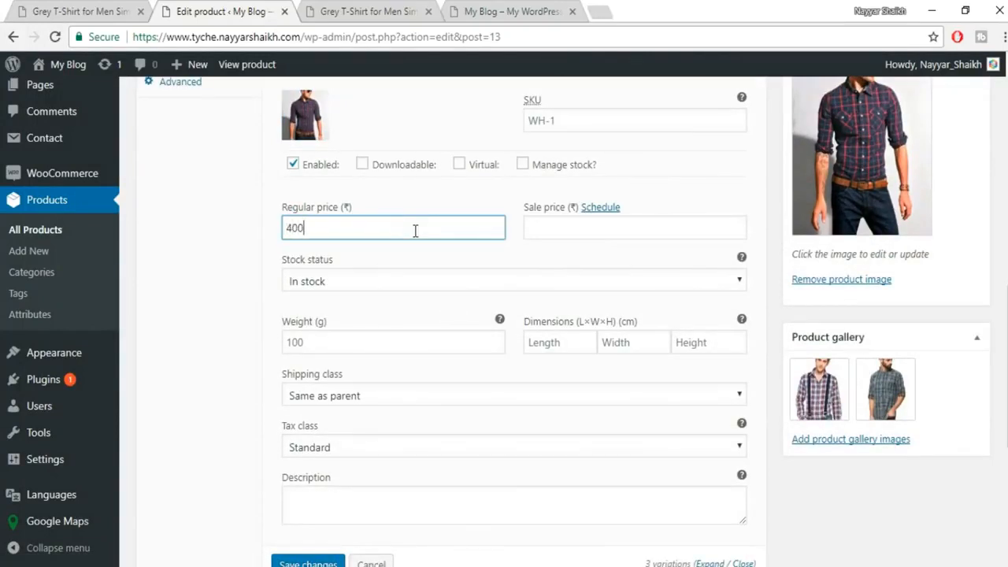
Set the T-Shirts shipping class and GST tax class, then save all three variations.
click(439, 395)
click(370, 429)
click(366, 448)
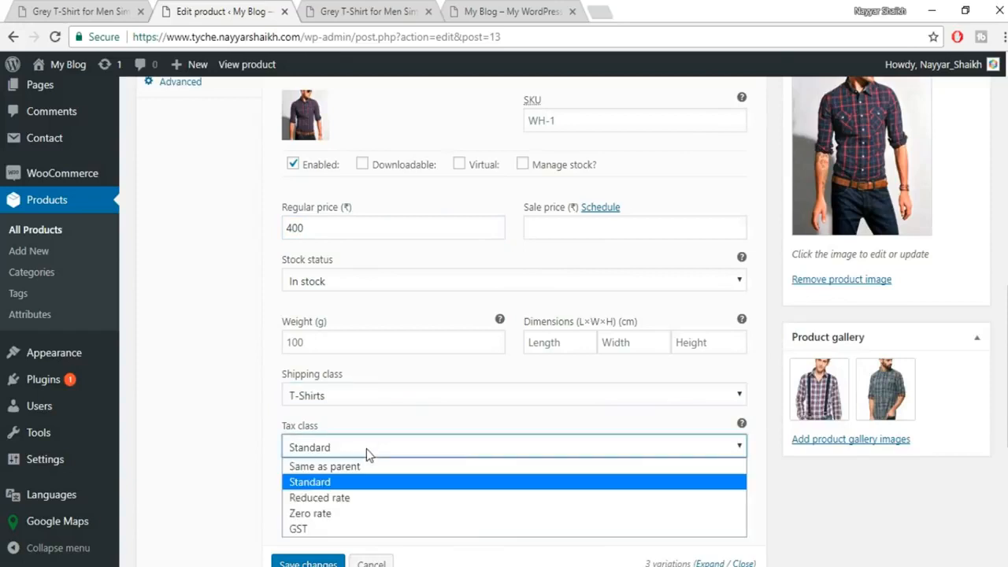
click(375, 528)
scroll(606, 461, down, 3)
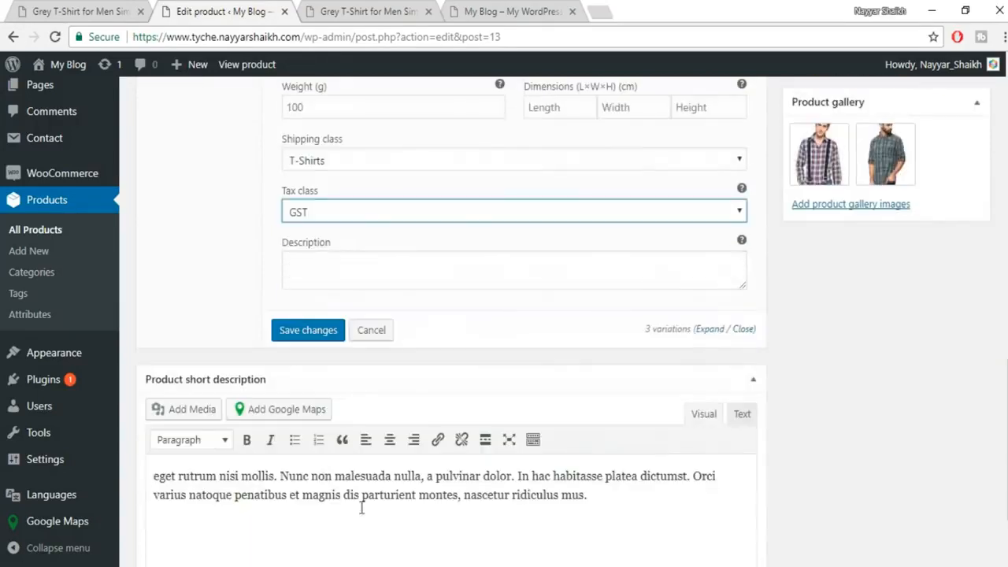
click(321, 334)
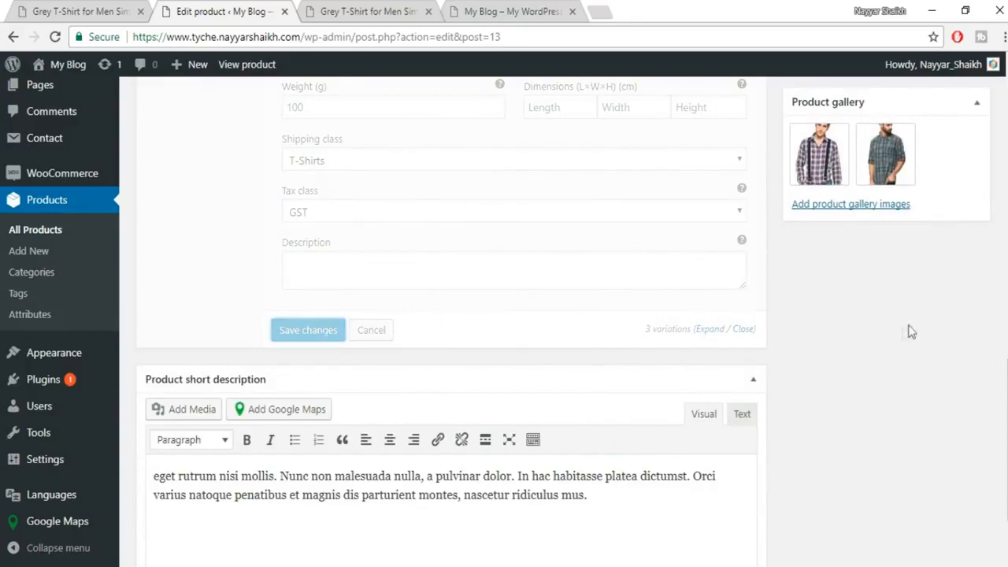
scroll(931, 373, up, 15)
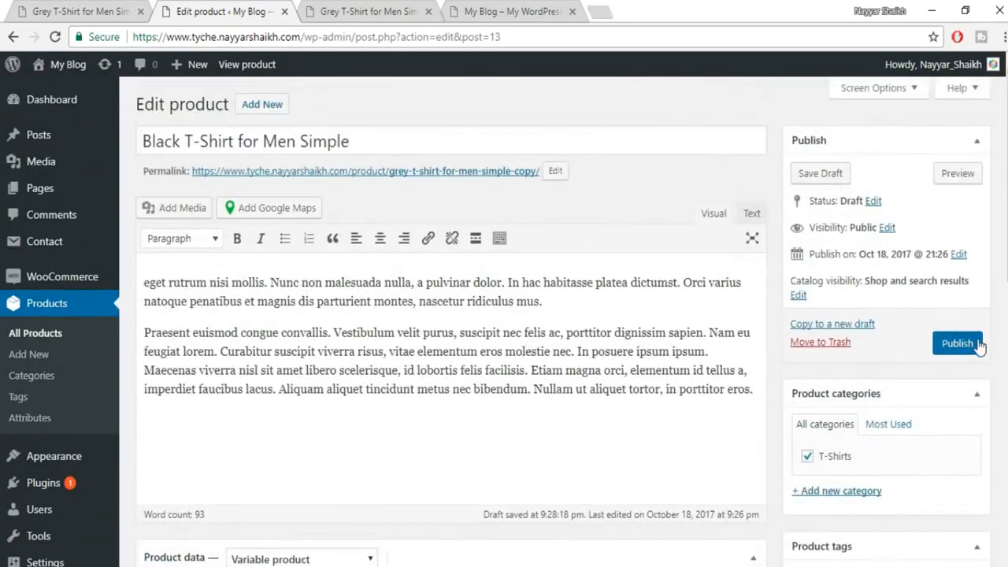
Publish Black T-Shirt for Men Simple and preview its storefront product page.
click(976, 343)
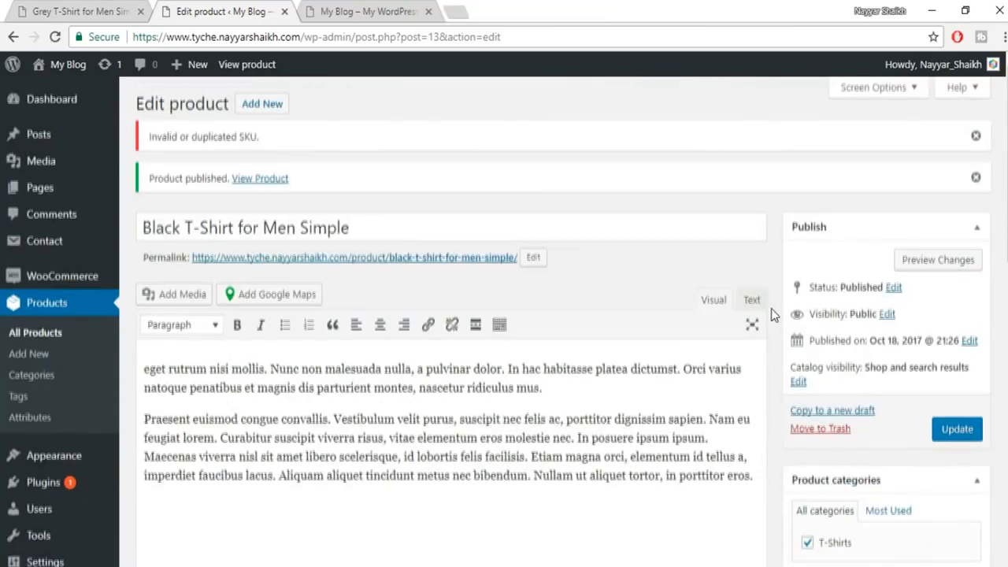
scroll(771, 308, down, 1)
click(938, 182)
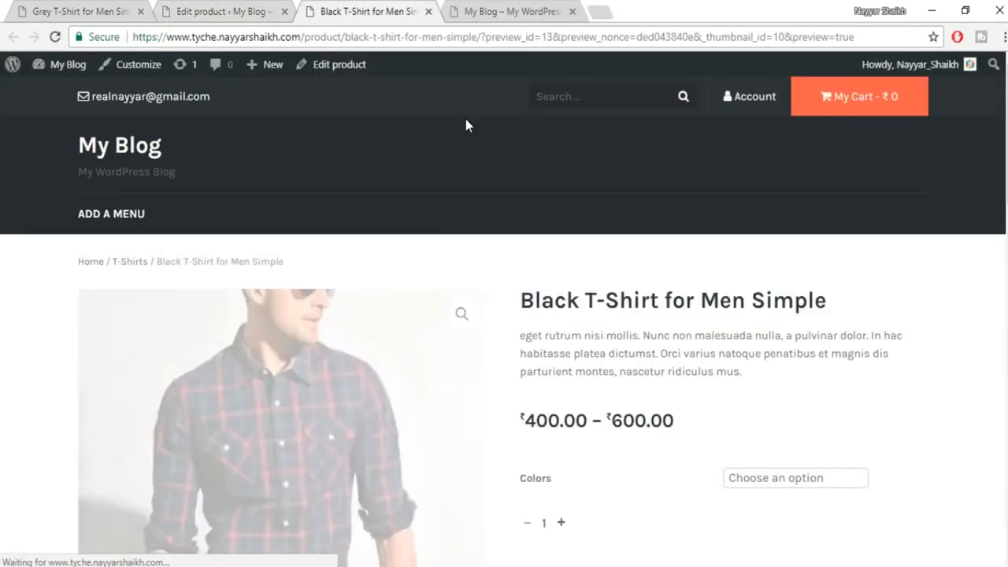
scroll(959, 296, down, 2)
scroll(959, 295, down, 1)
scroll(959, 295, up, 1)
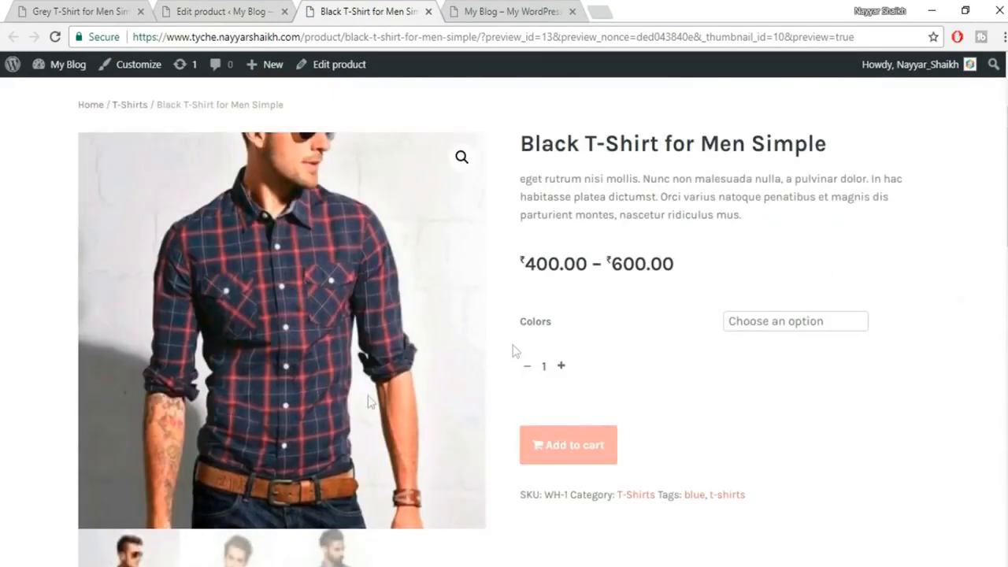
Pick Red in the Colors dropdown and check its 600 price and stock details.
click(619, 327)
click(770, 323)
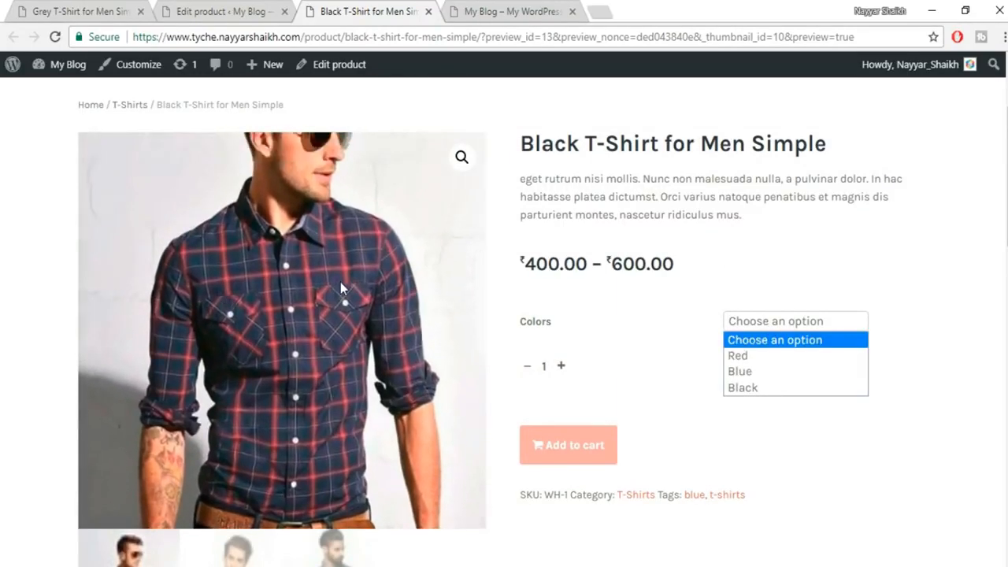
click(673, 308)
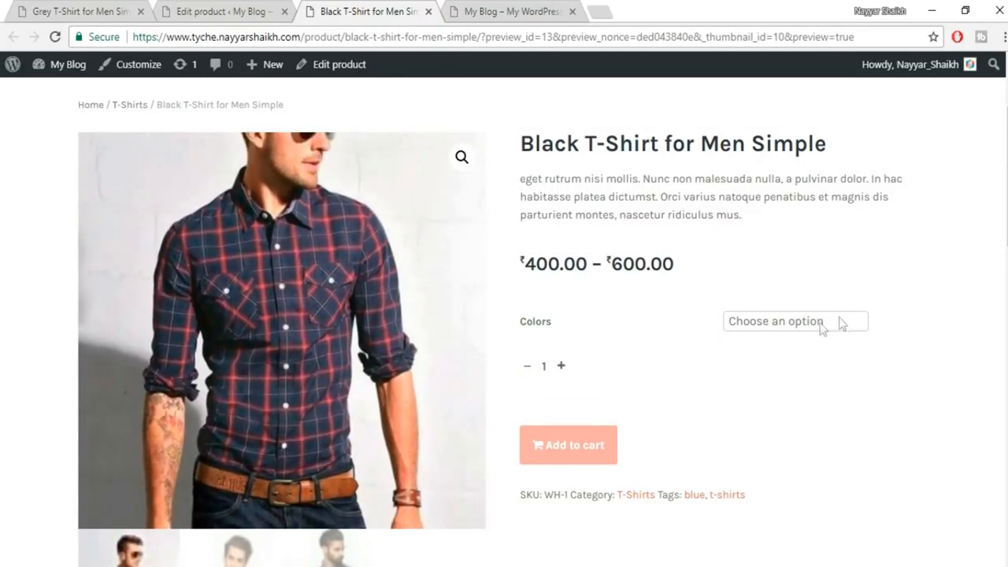
click(806, 324)
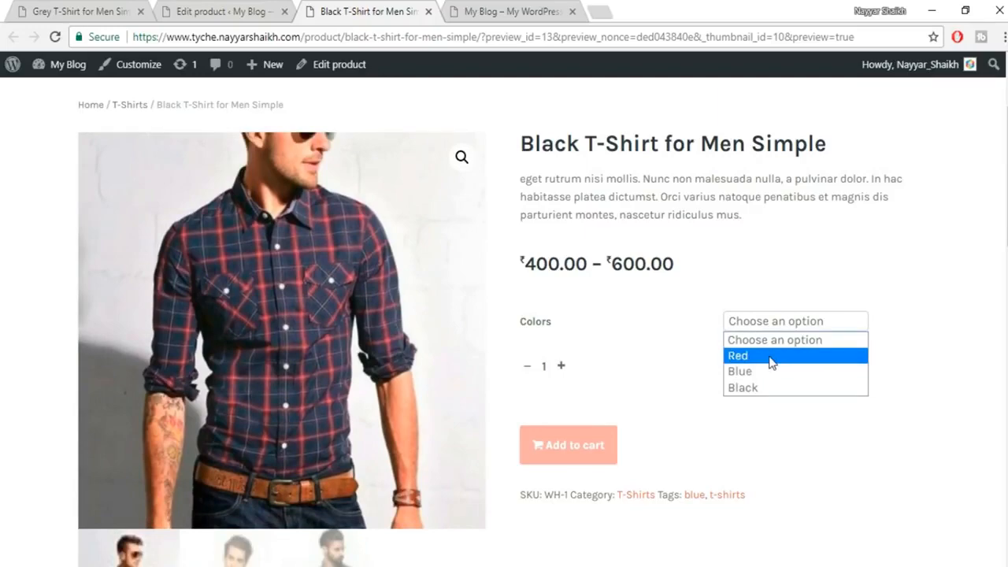
click(771, 356)
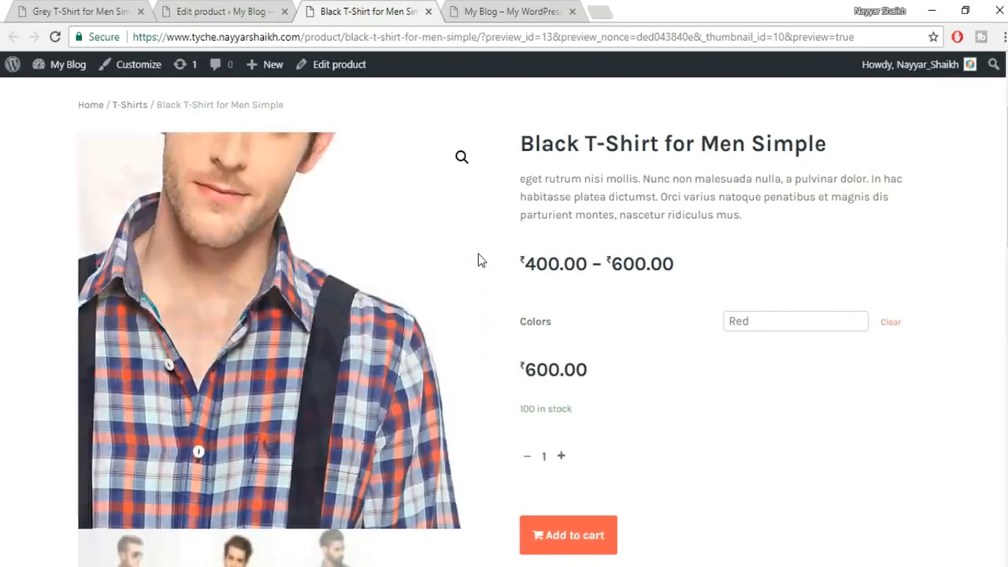
drag(604, 380, 516, 357)
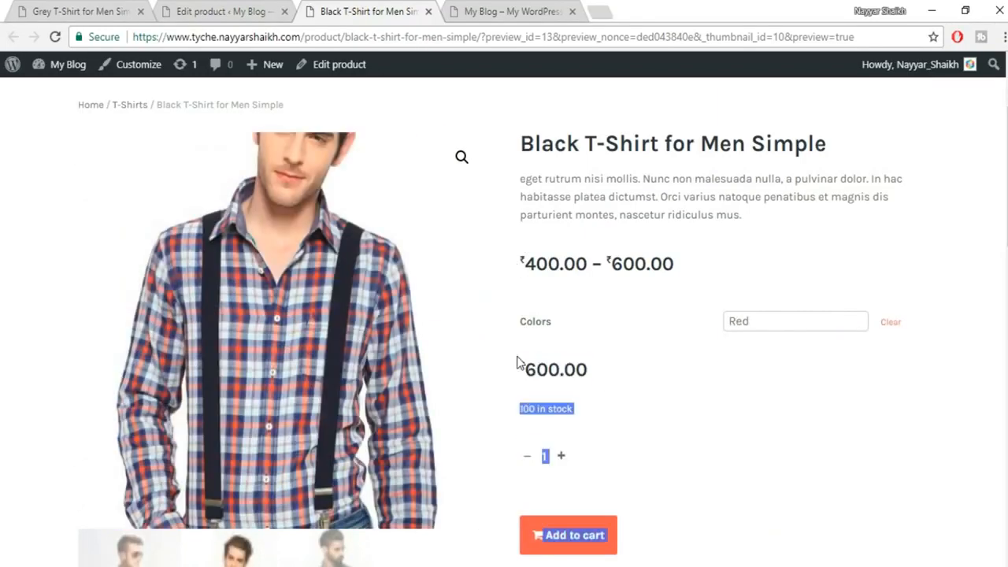
click(576, 360)
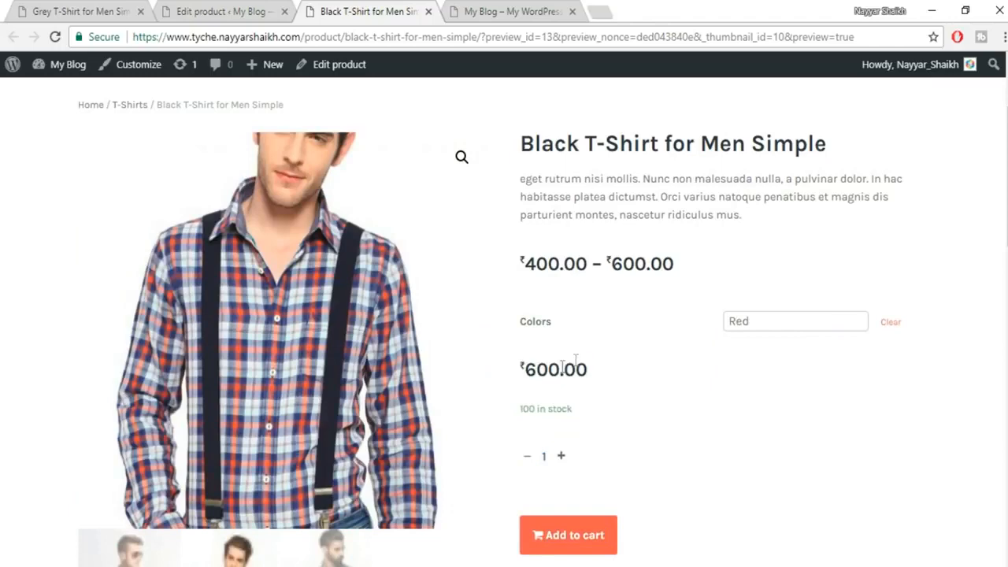
Check the Blue price of 500 and Black price of 400, then return to the product editor.
click(775, 324)
click(775, 372)
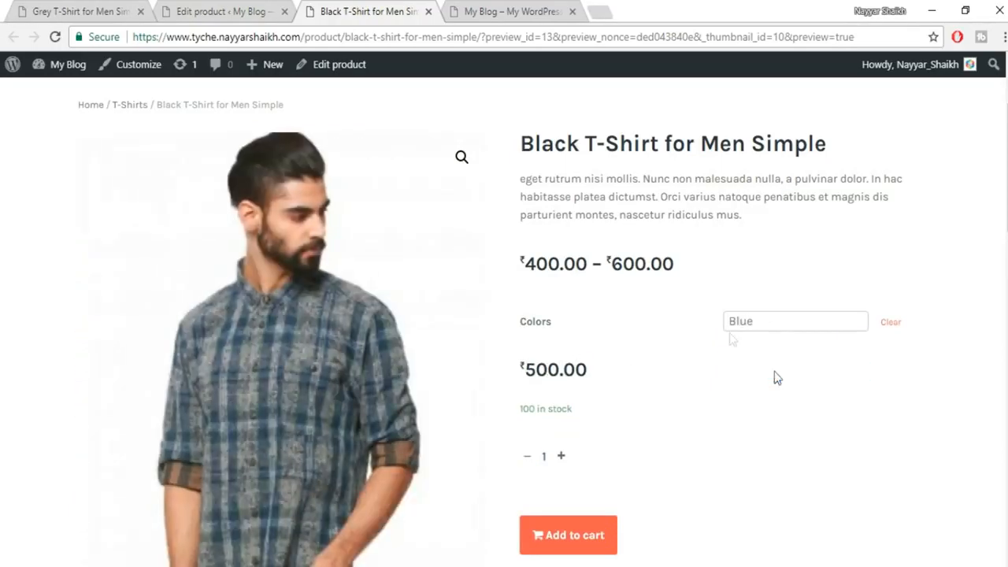
drag(626, 364, 521, 370)
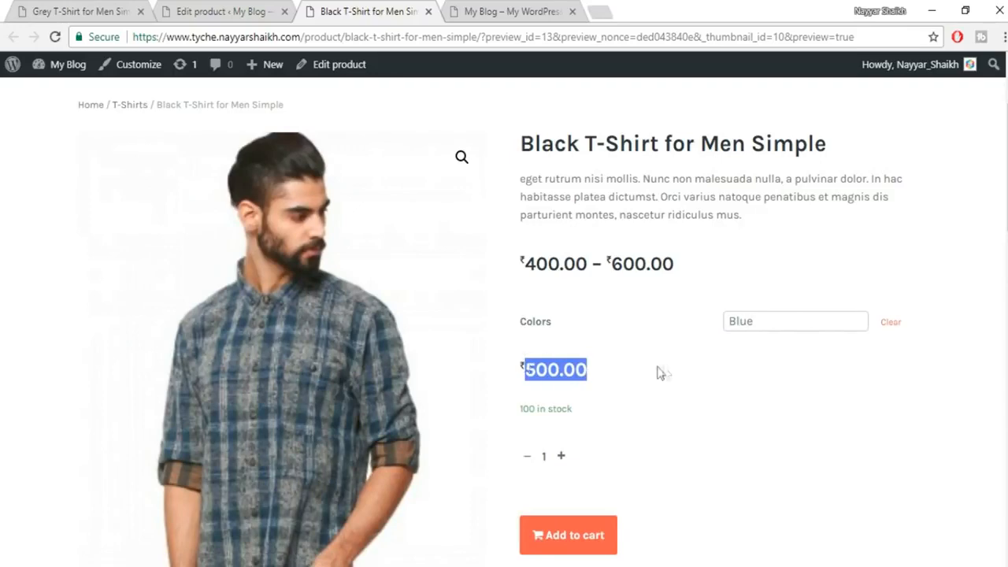
click(659, 370)
click(770, 323)
click(775, 388)
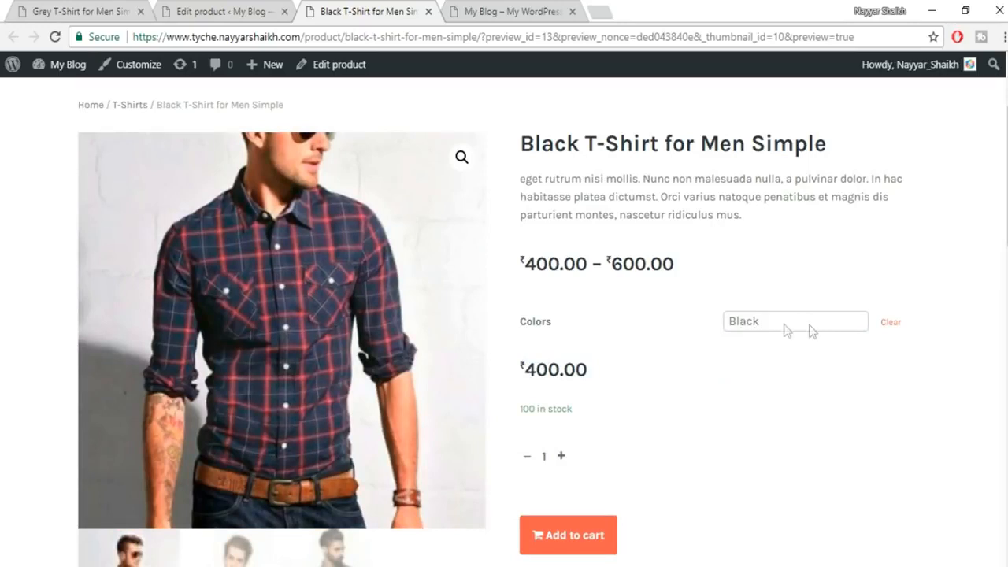
scroll(795, 439, down, 3)
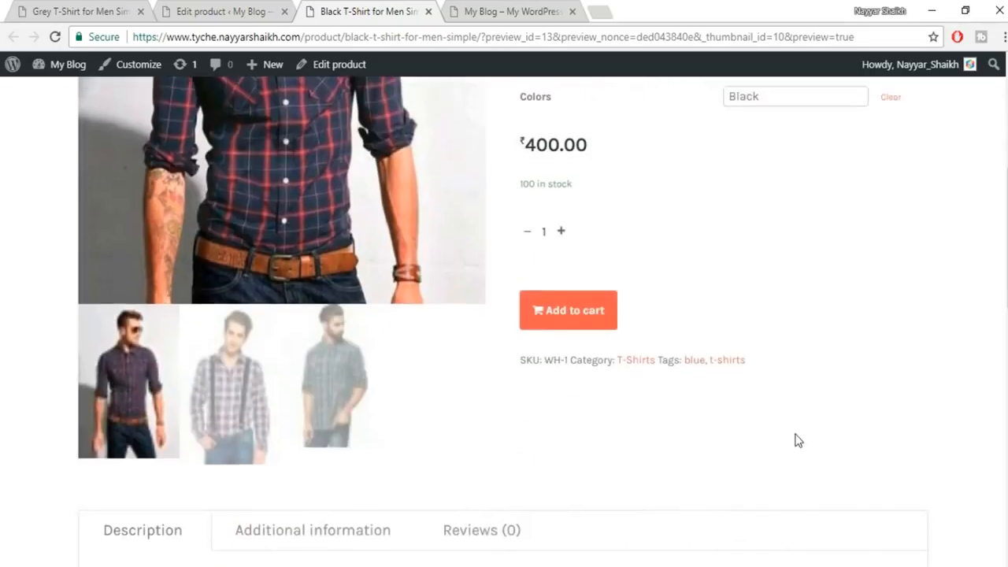
scroll(796, 439, up, 3)
click(227, 11)
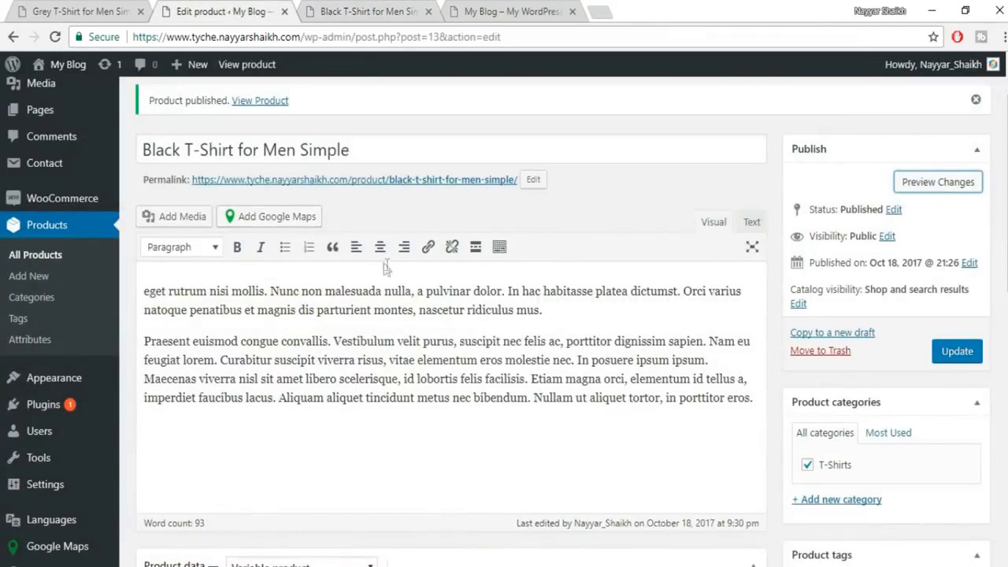
Keep the Product data type as Variable product and re-expand the Product data box.
scroll(388, 269, down, 6)
click(284, 96)
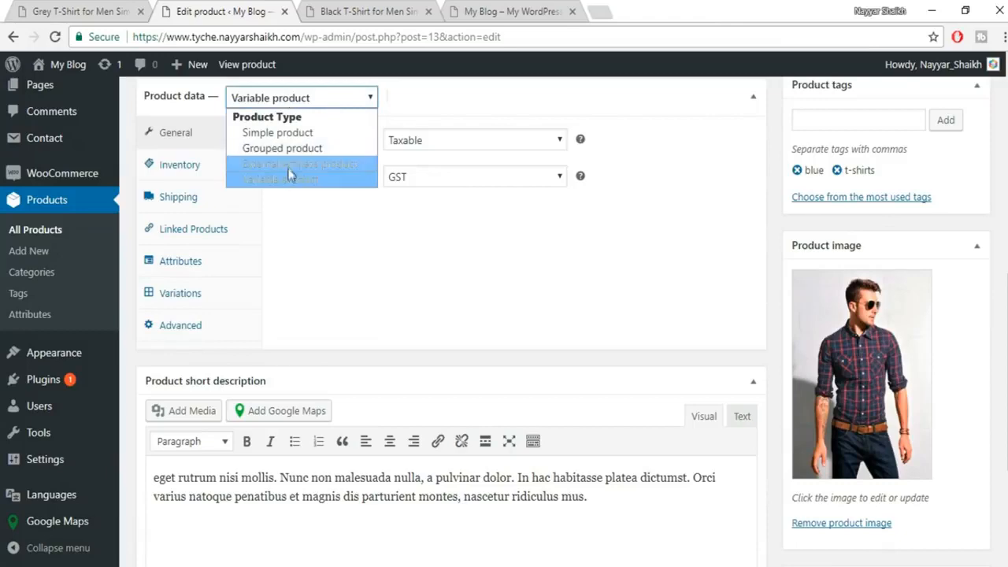
click(429, 101)
click(618, 93)
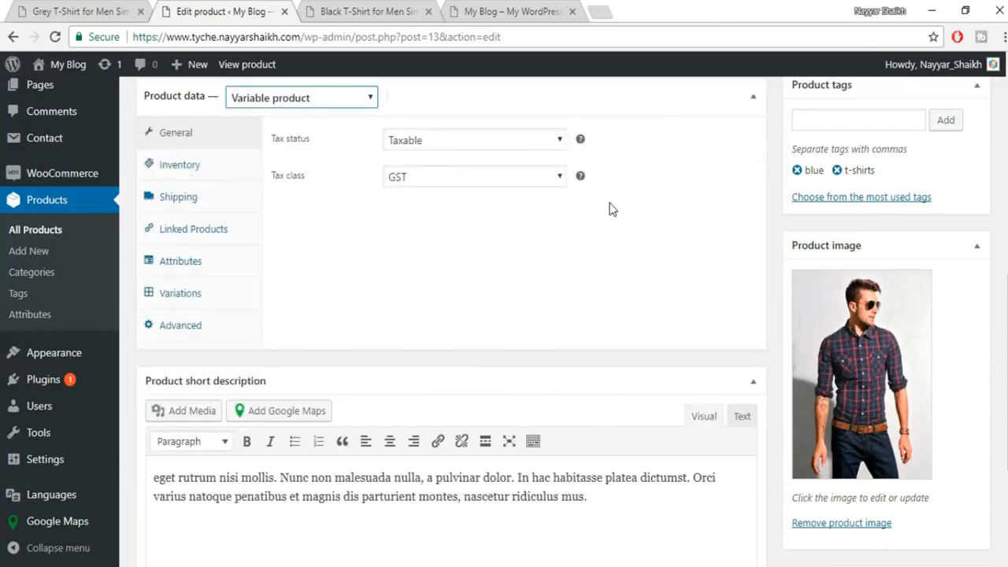
scroll(610, 207, up, 2)
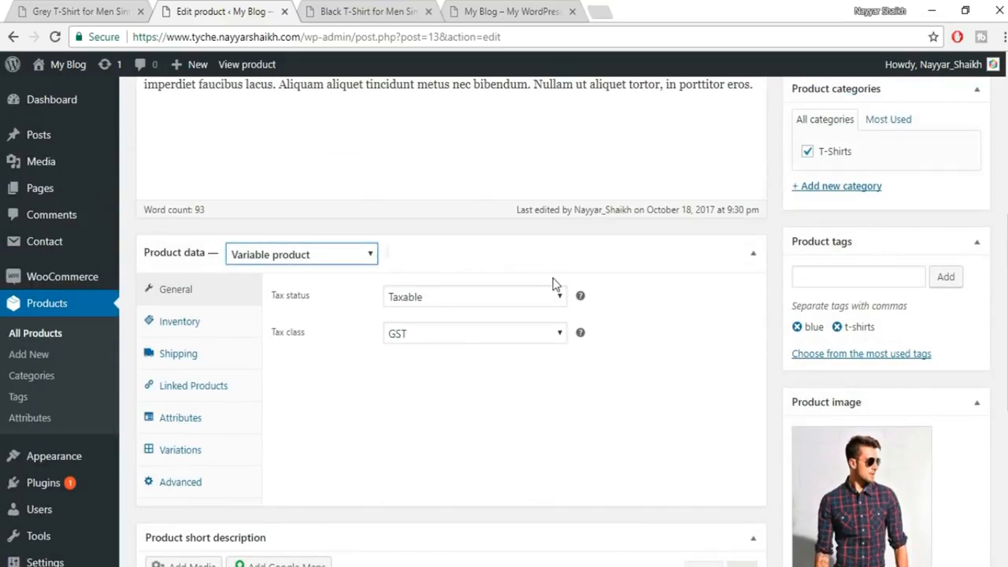
scroll(553, 277, up, 2)
scroll(553, 278, up, 3)
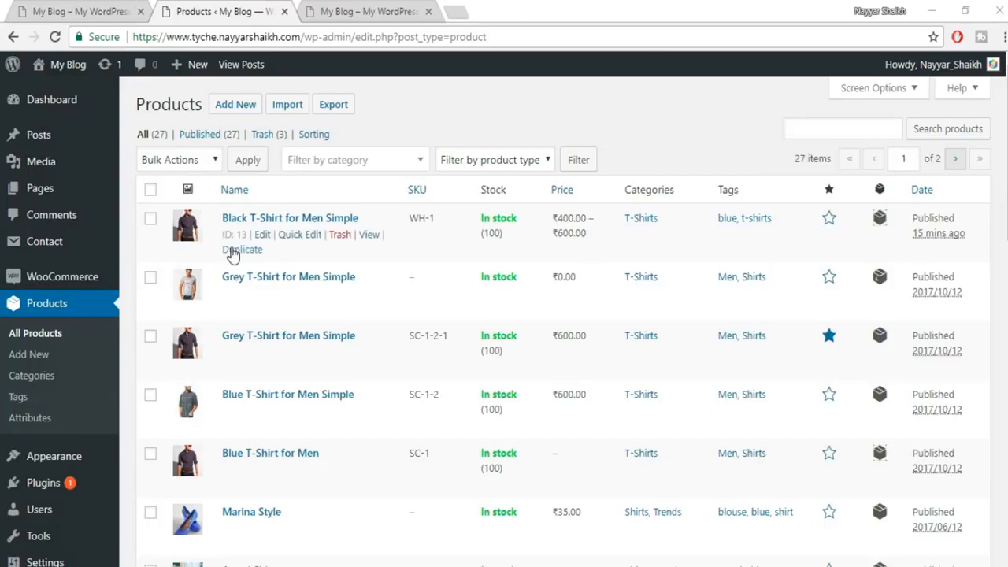
Reload and review the My Blog front page, check the woo shop front page, then return to My Blog.
mouse_move(363, 225)
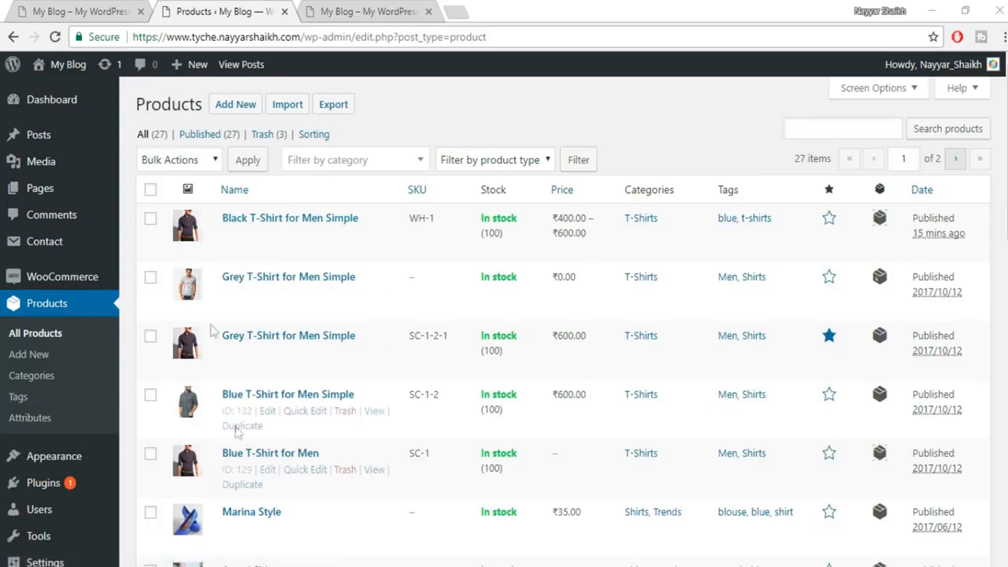
mouse_move(418, 351)
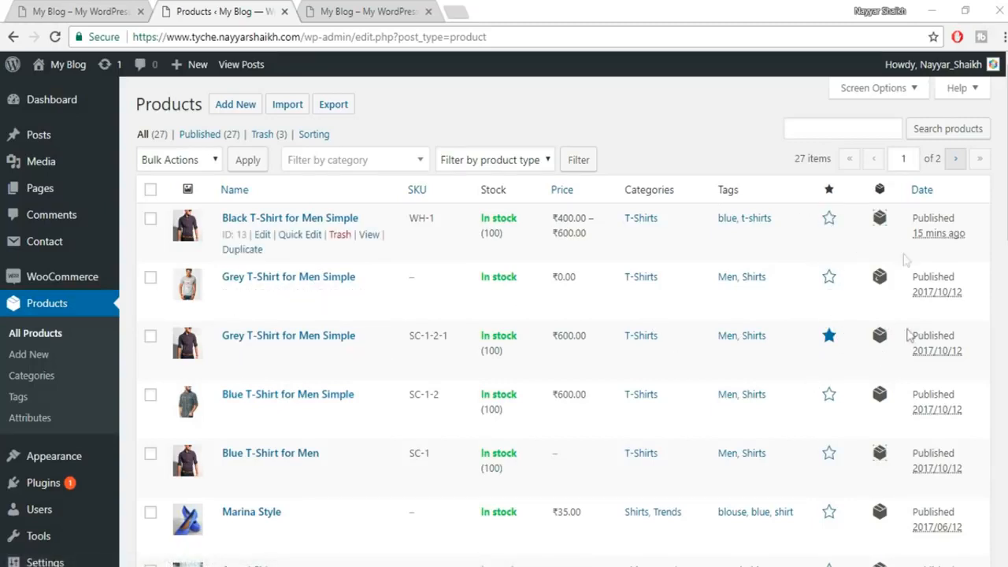
click(365, 11)
click(55, 37)
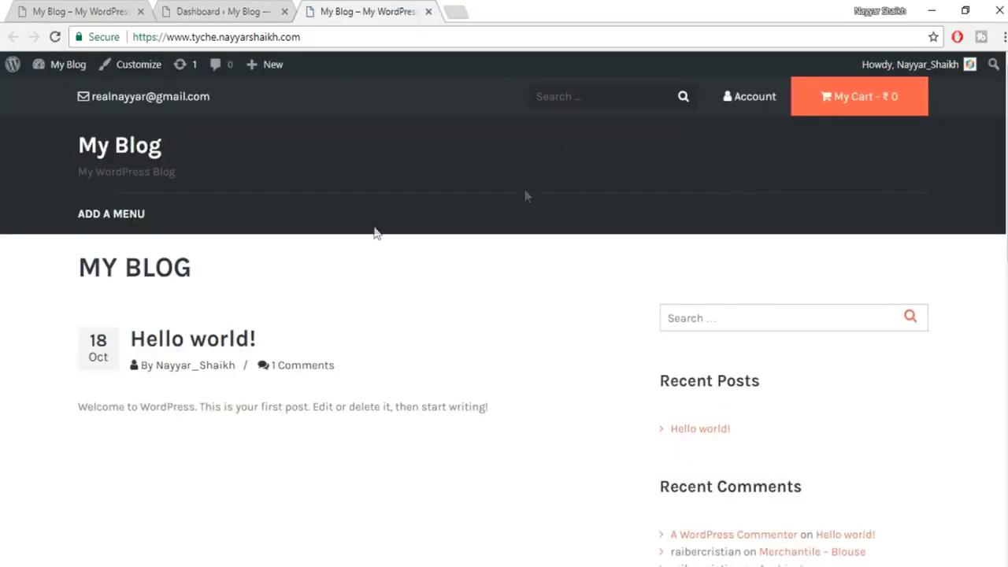
scroll(619, 355, down, 8)
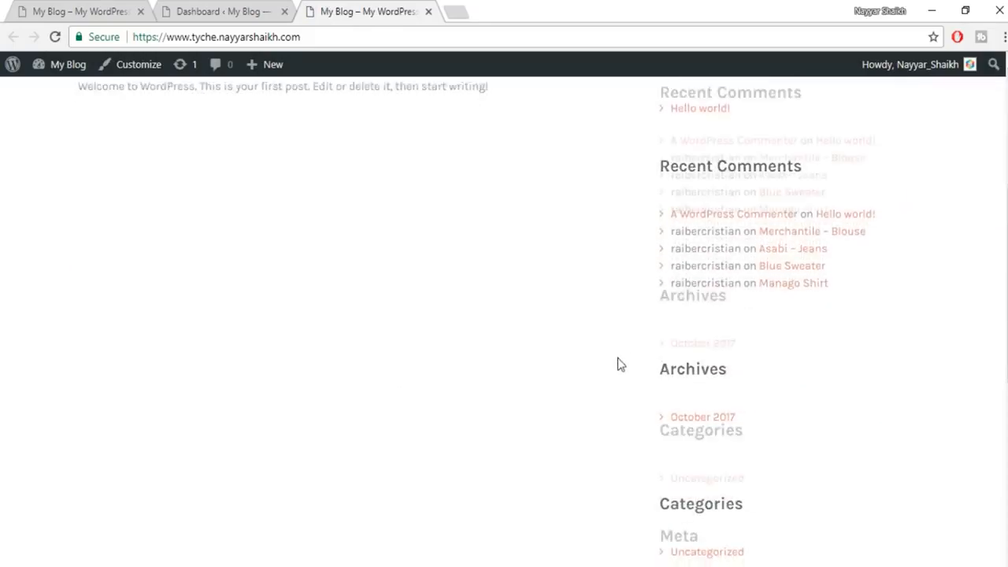
scroll(618, 396, up, 8)
click(40, 6)
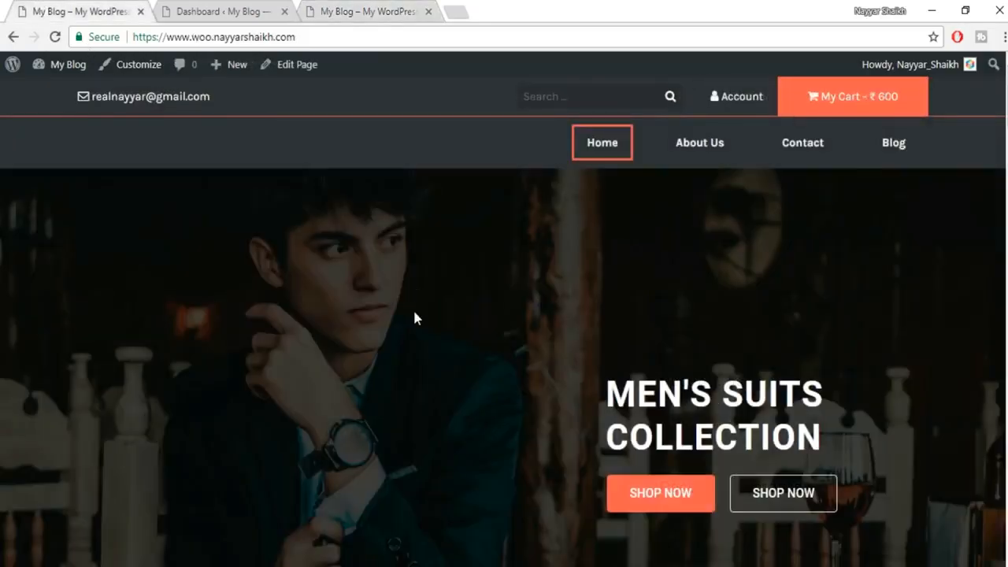
scroll(434, 346, down, 4)
scroll(445, 407, up, 4)
click(317, 9)
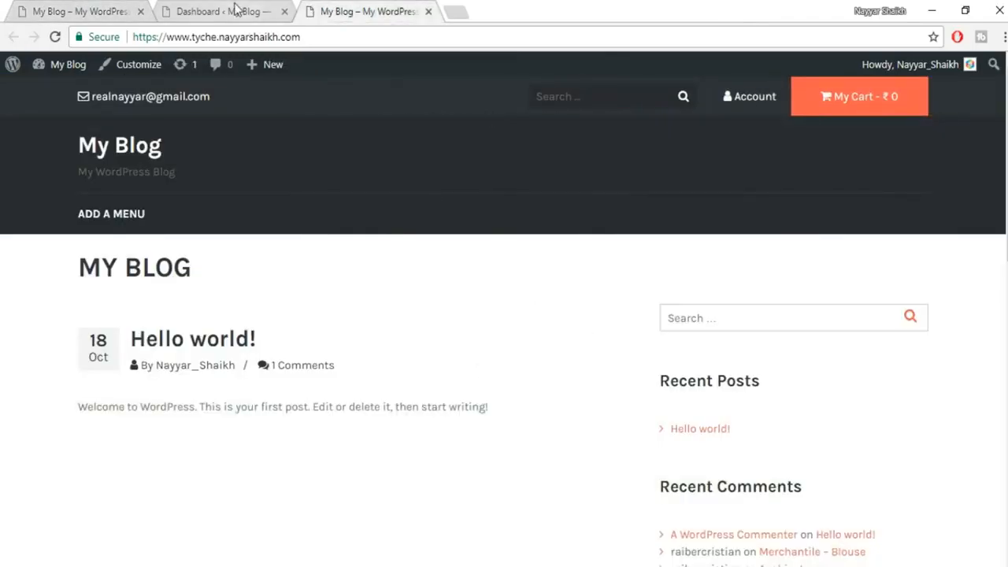
Search the Add New Plugins page for 'elem' to find Elementor.
click(235, 7)
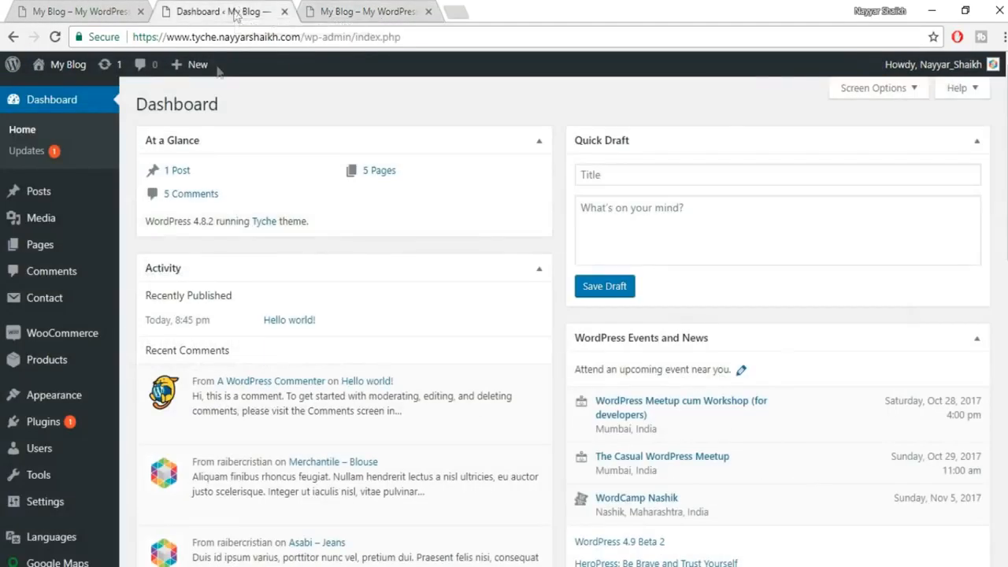
scroll(52, 398, down, 1)
mouse_move(50, 379)
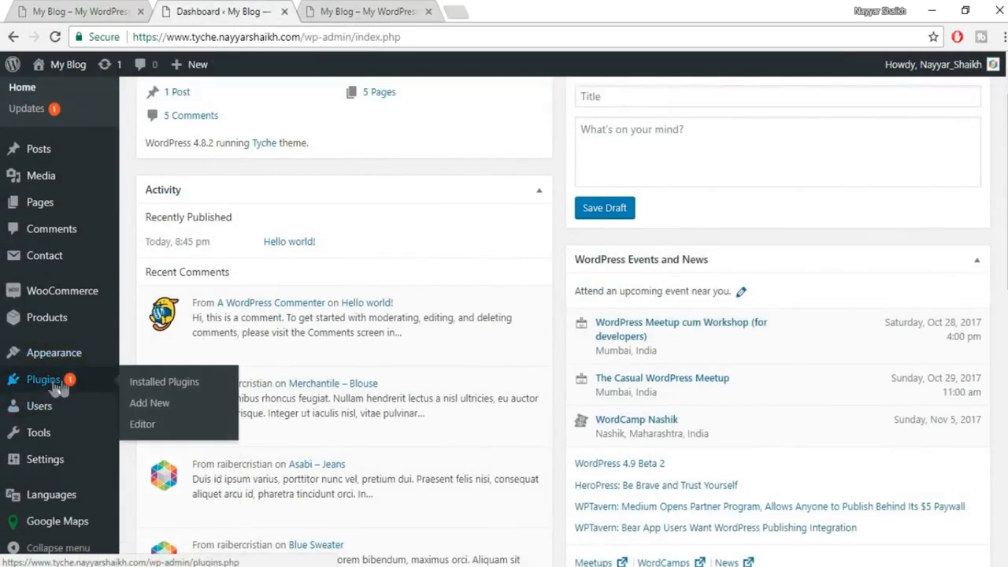
click(180, 401)
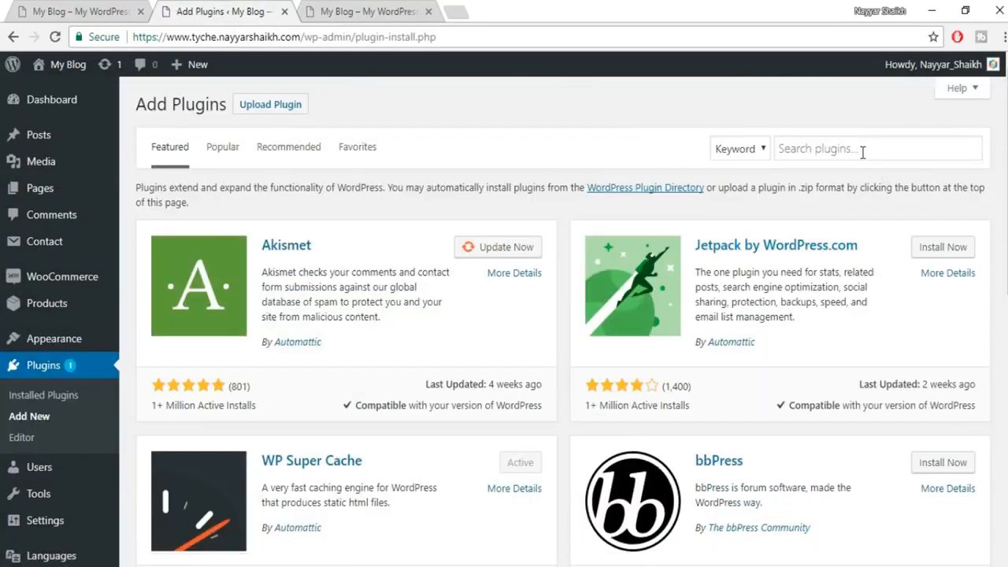
click(862, 152)
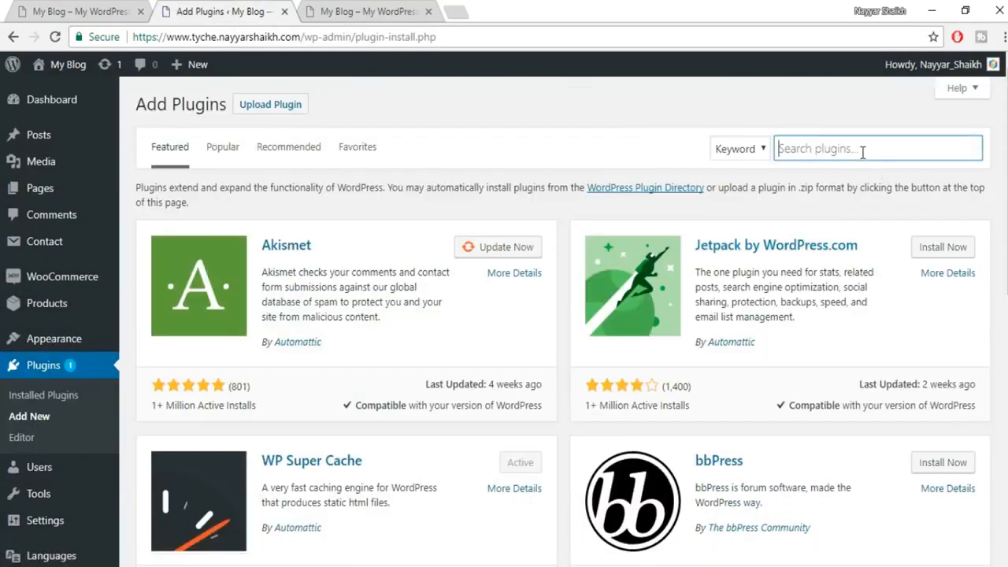
text(e)
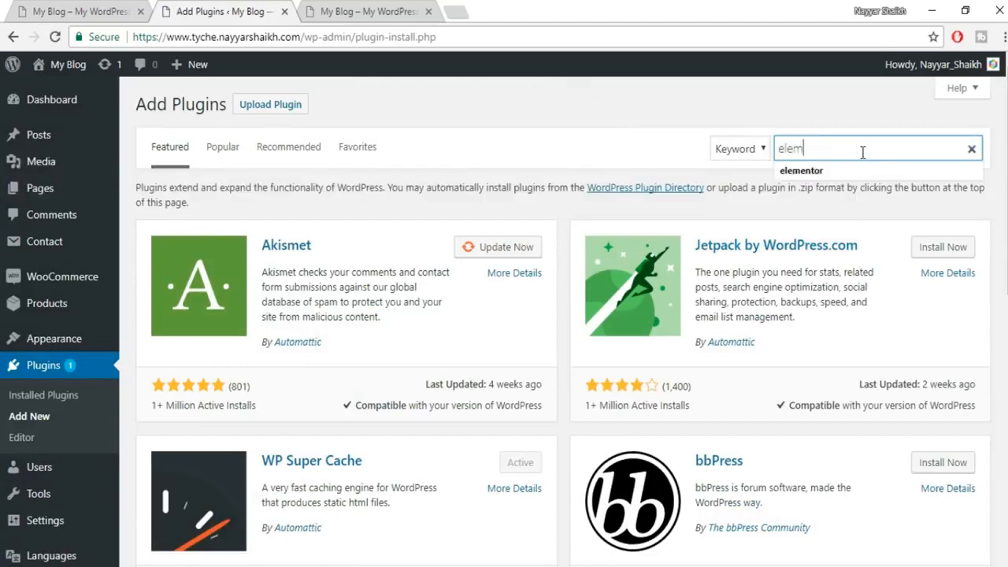
text(lem)
click(801, 171)
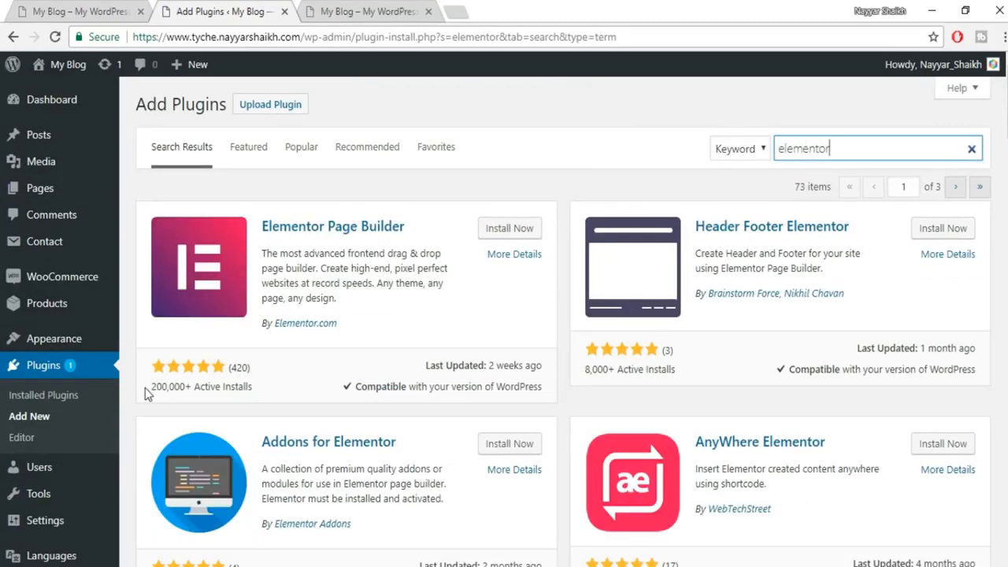
Install the Elementor Page Builder plugin and activate it.
drag(153, 396, 185, 391)
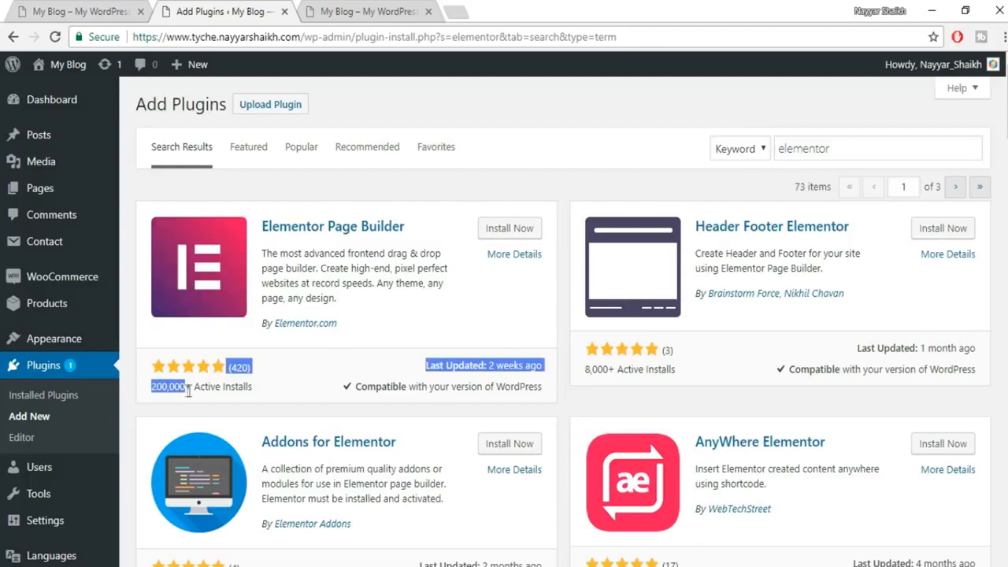
click(217, 392)
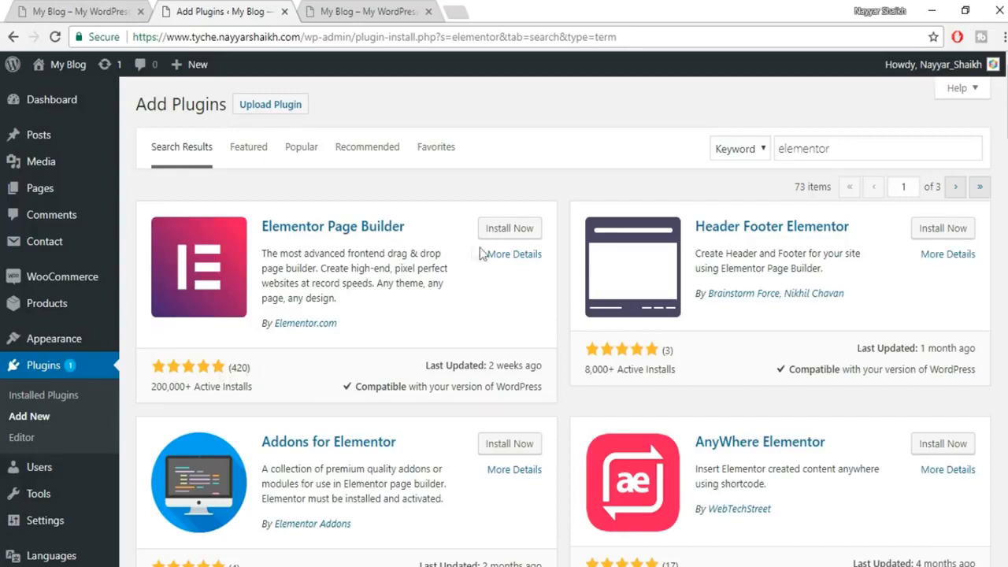
click(520, 229)
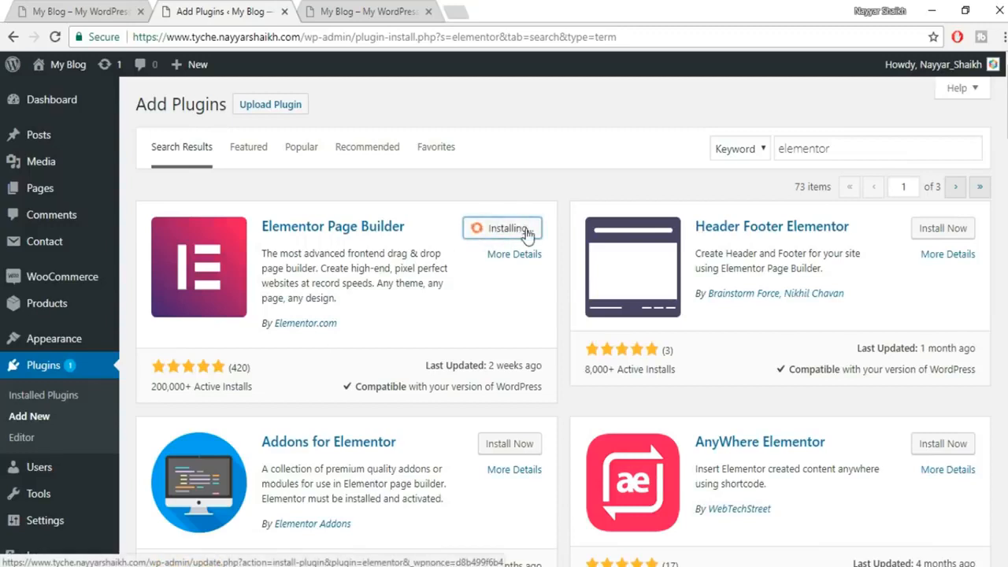
click(520, 228)
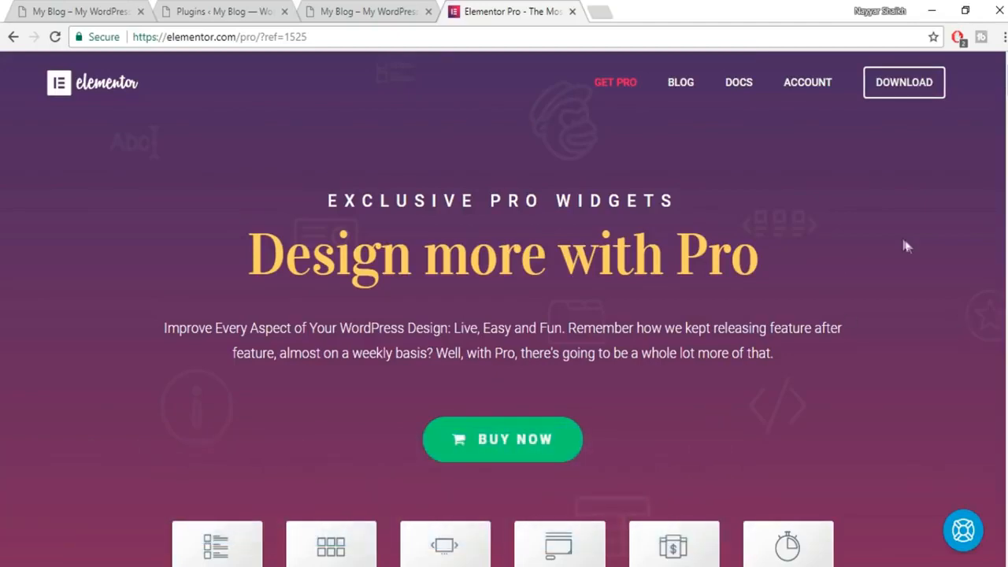
Jump to the Elementor Pro plan cards: Personal $49, Business $99, Unlimited $199.
scroll(901, 244, down, 1)
click(525, 369)
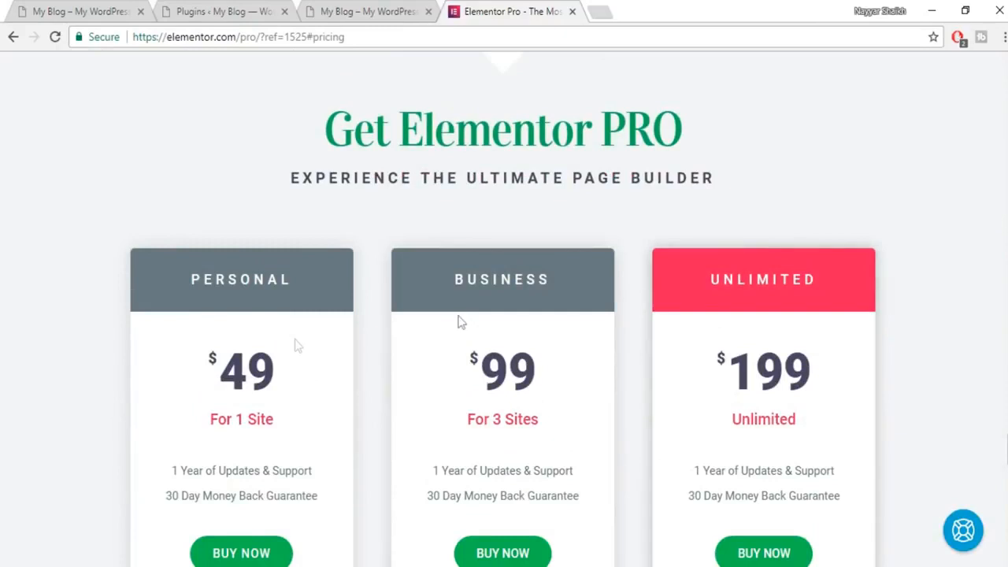
scroll(458, 318, down, 1)
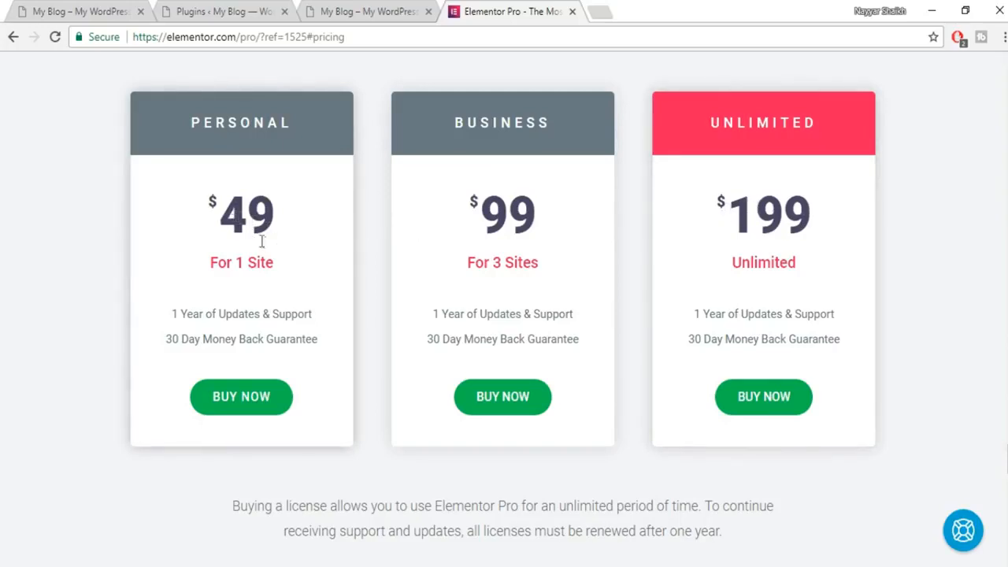
drag(281, 218, 220, 214)
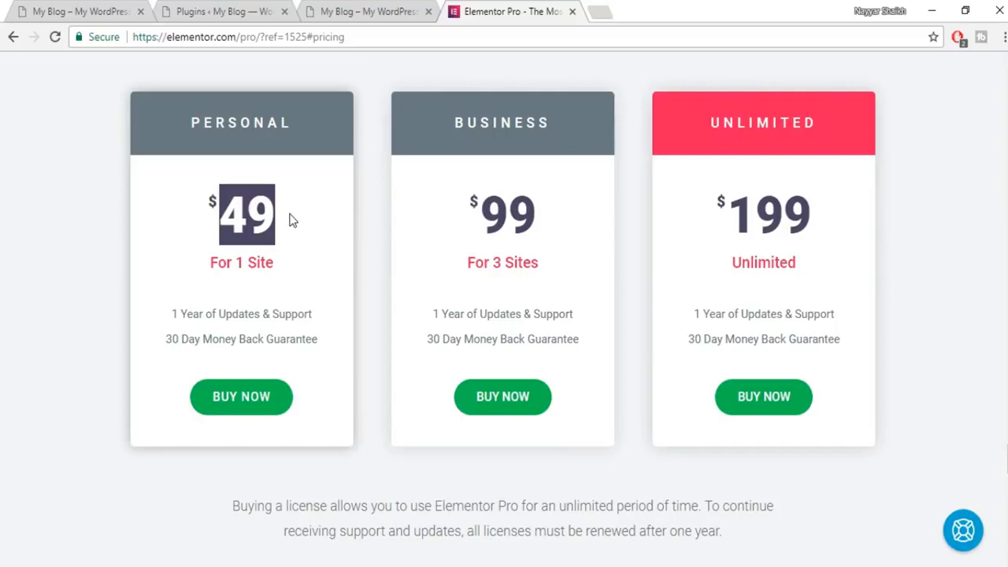
Clear the text highlight on the Elementor Pro pricing cards.
click(271, 221)
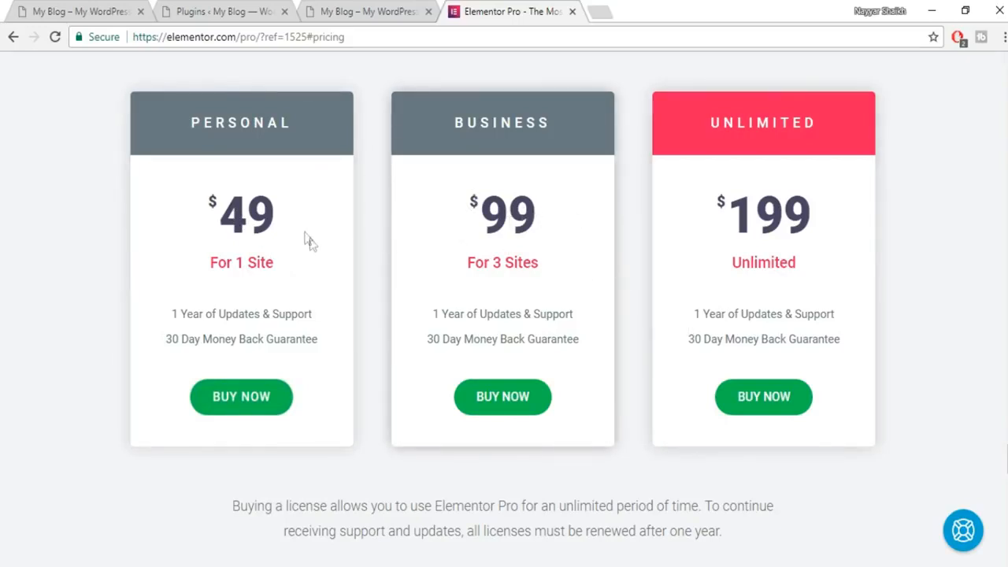
Upload elementor-pro-1.9.3.zip from the Tyche folder as a plugin, install it and activate it.
click(572, 12)
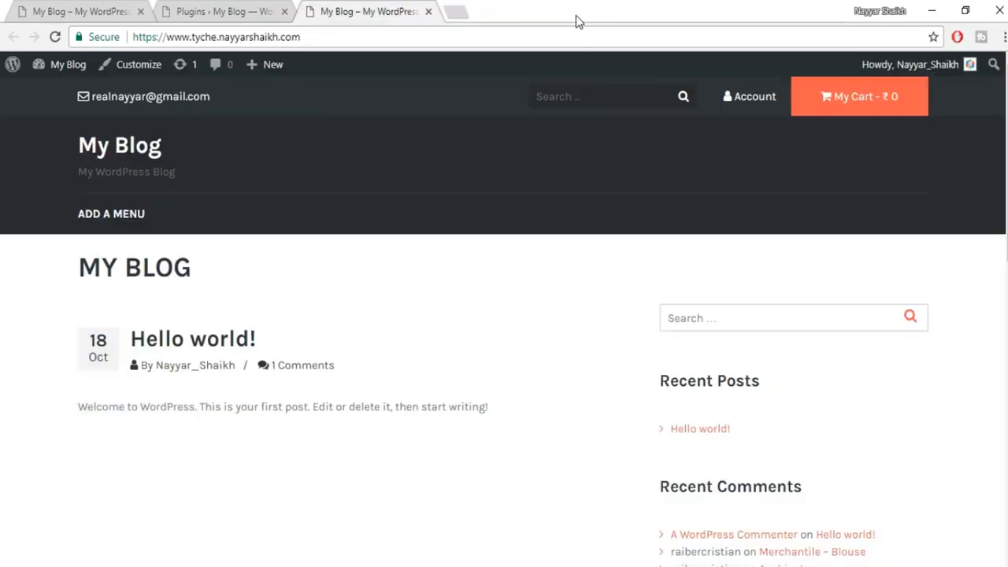
click(229, 12)
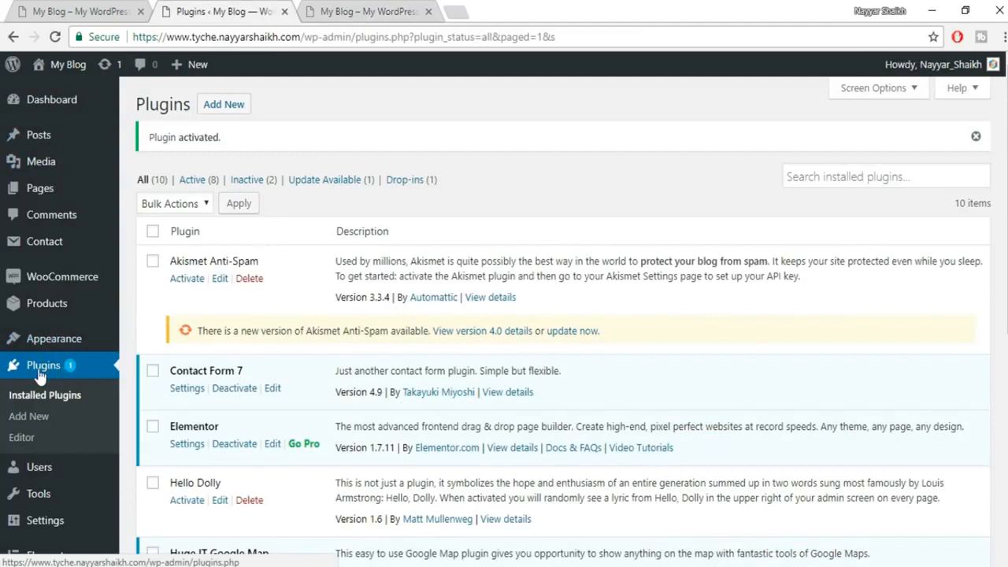
click(232, 112)
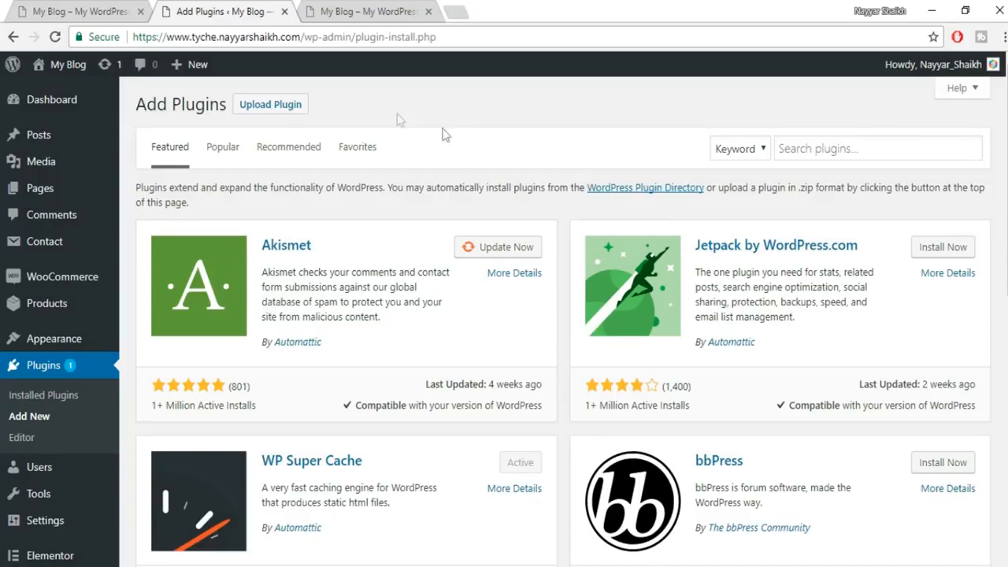
click(282, 116)
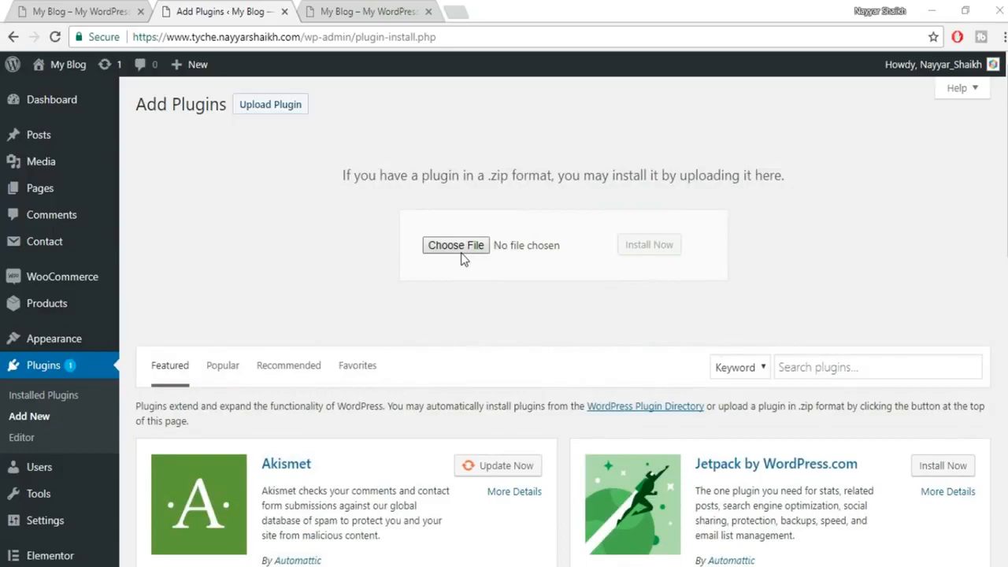
click(455, 245)
click(57, 225)
click(225, 159)
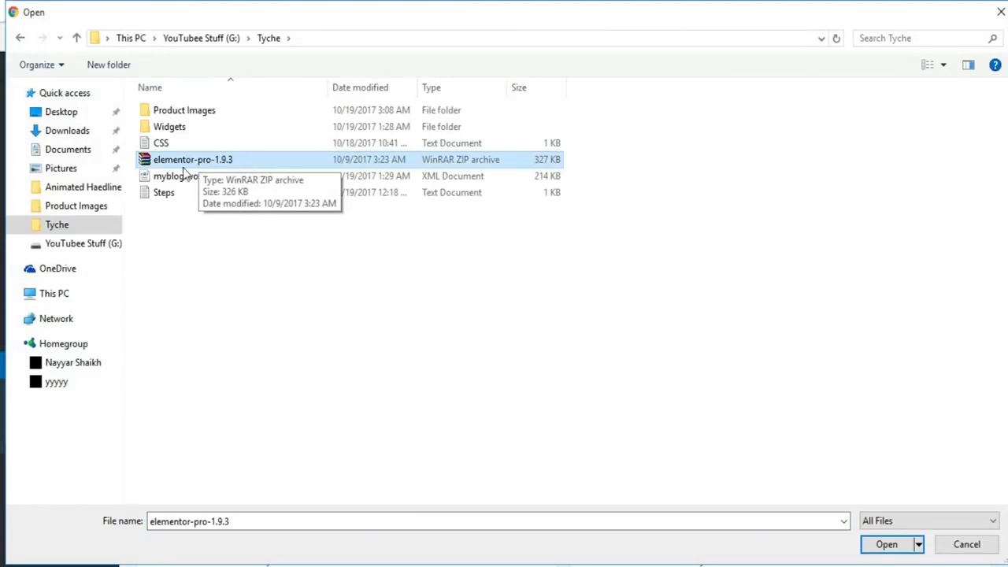
click(882, 545)
click(649, 245)
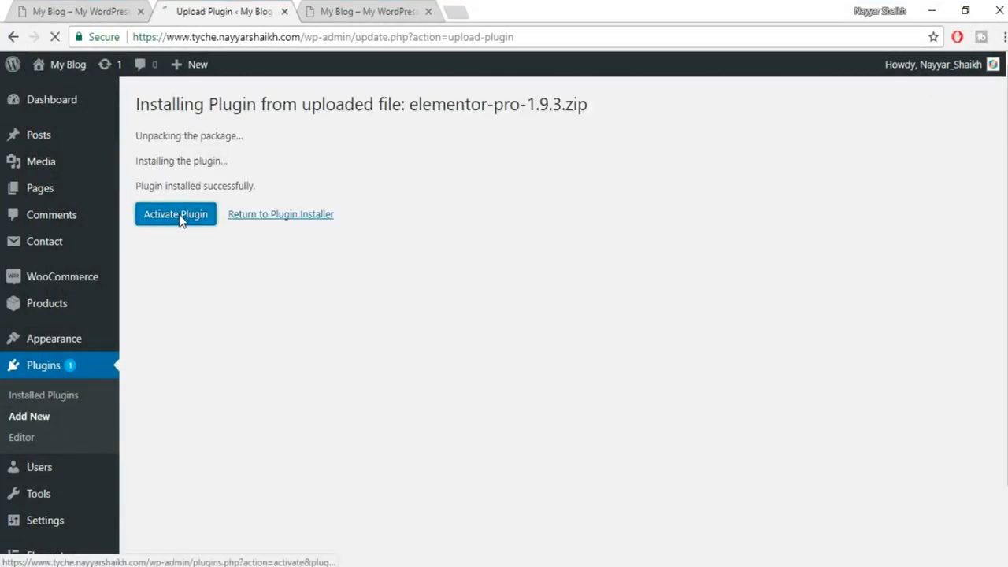
click(176, 214)
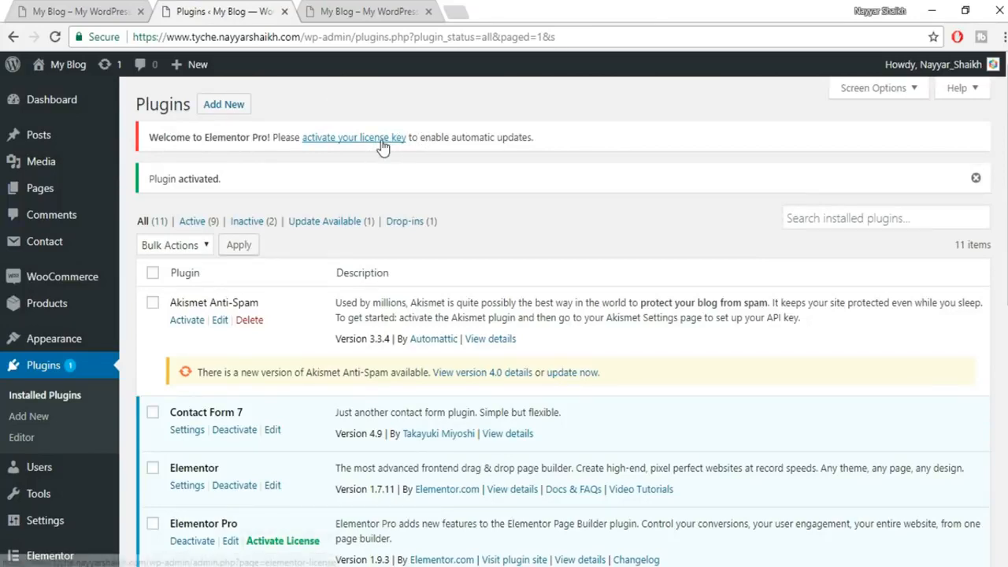
Open Elementor Pro's license settings and add the blog's site URL under websites on my.elementor.com.
click(353, 140)
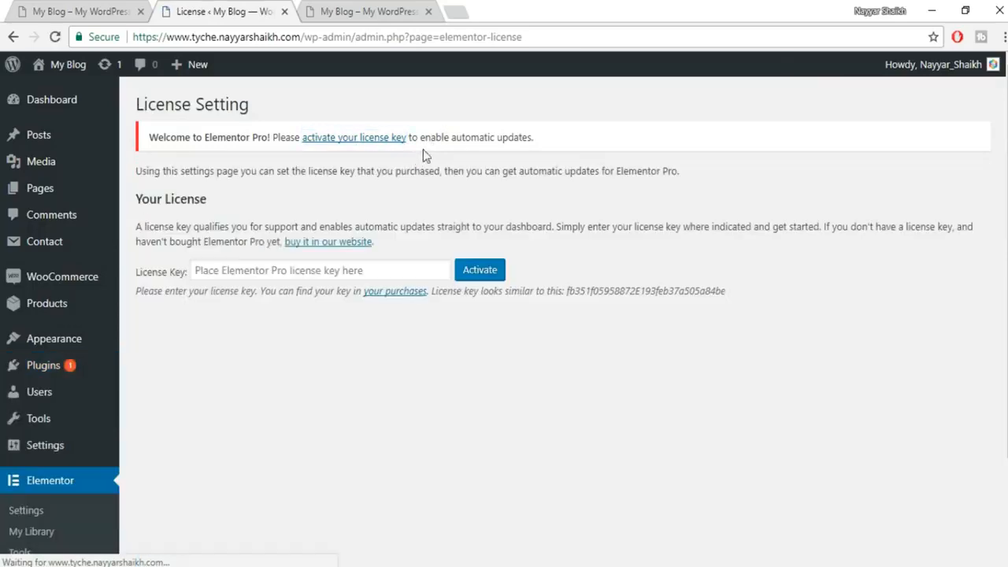
click(273, 270)
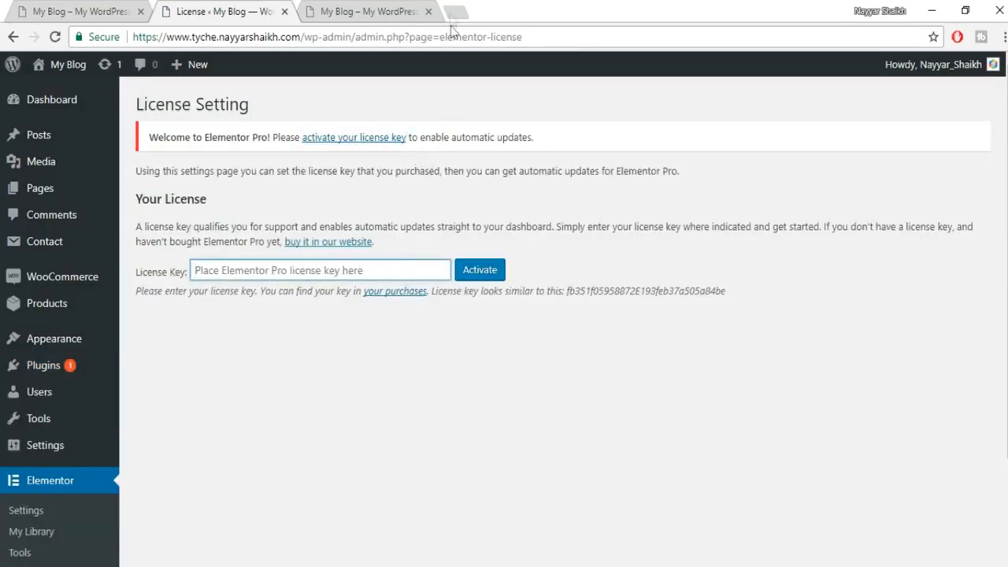
click(458, 8)
text(my.elementor.com)
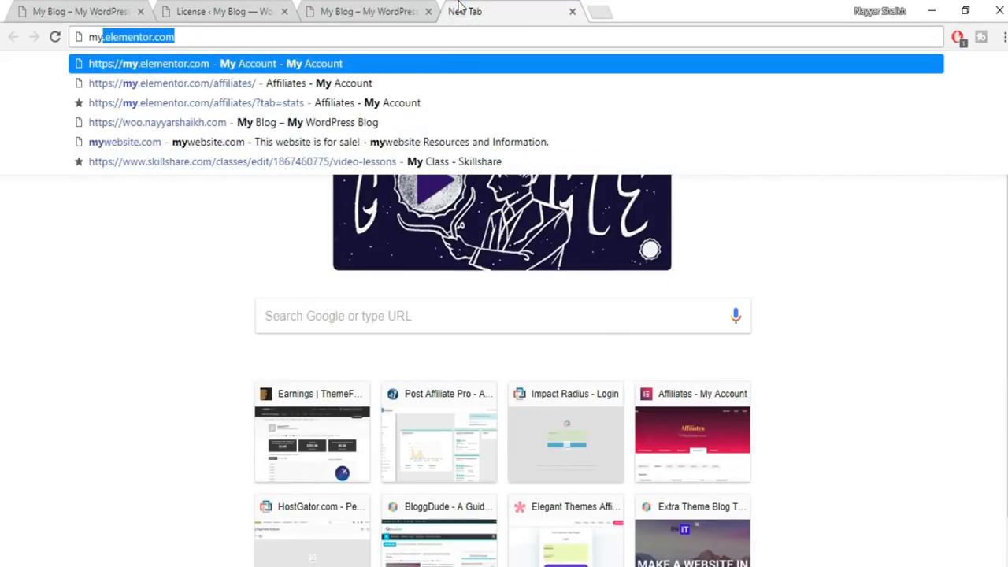
key(Return)
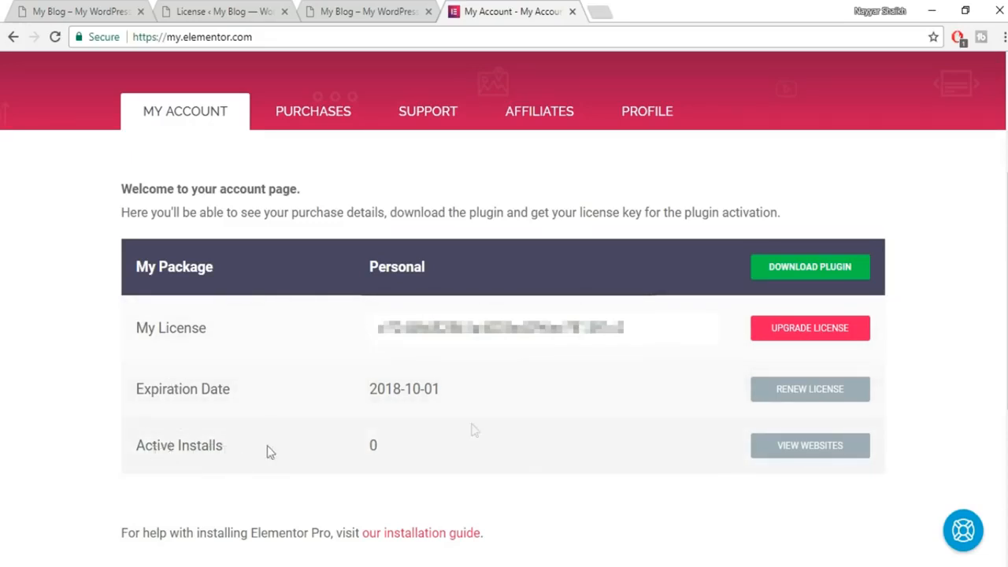
click(788, 456)
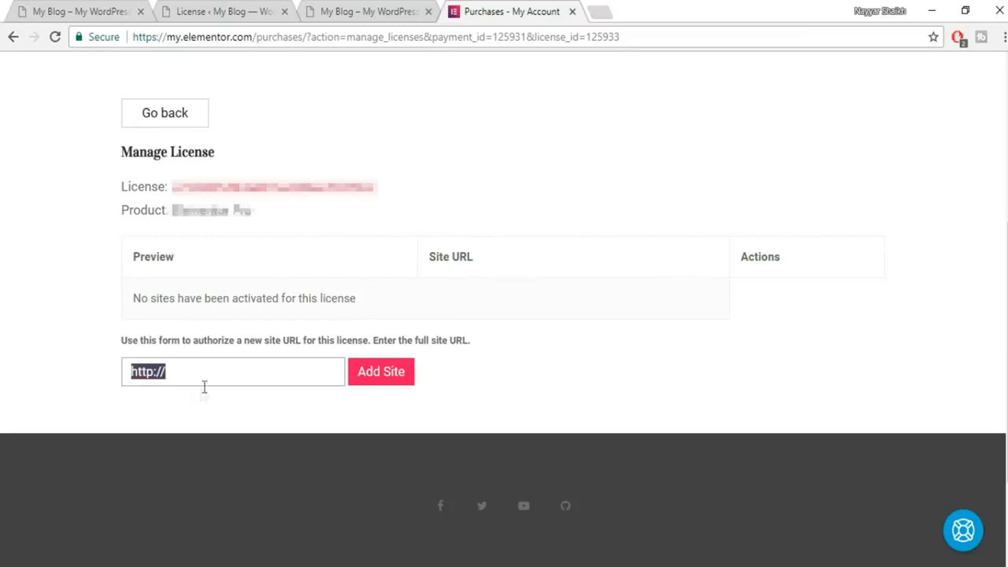
text(https://www.tyche.nayyarshaikh.com/)
click(386, 378)
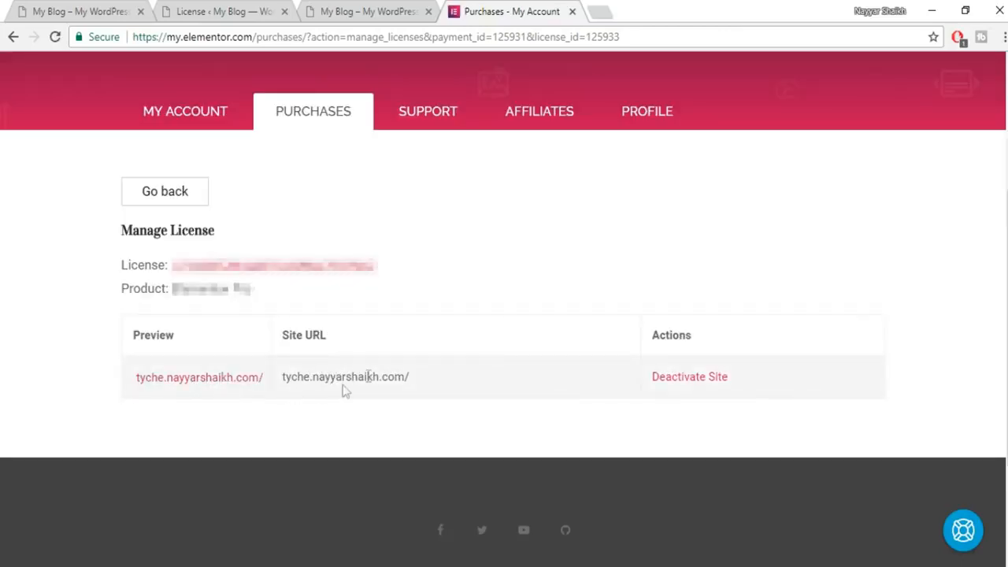
Copy the license key into the WordPress license field and activate Elementor Pro.
drag(376, 265, 175, 265)
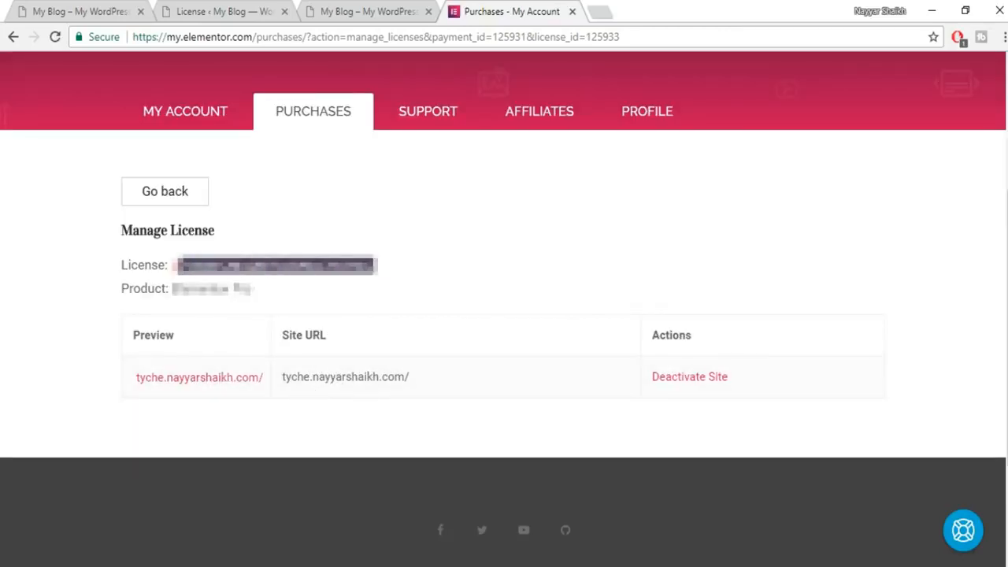
click(213, 11)
click(382, 270)
key(ctrl+v)
click(479, 270)
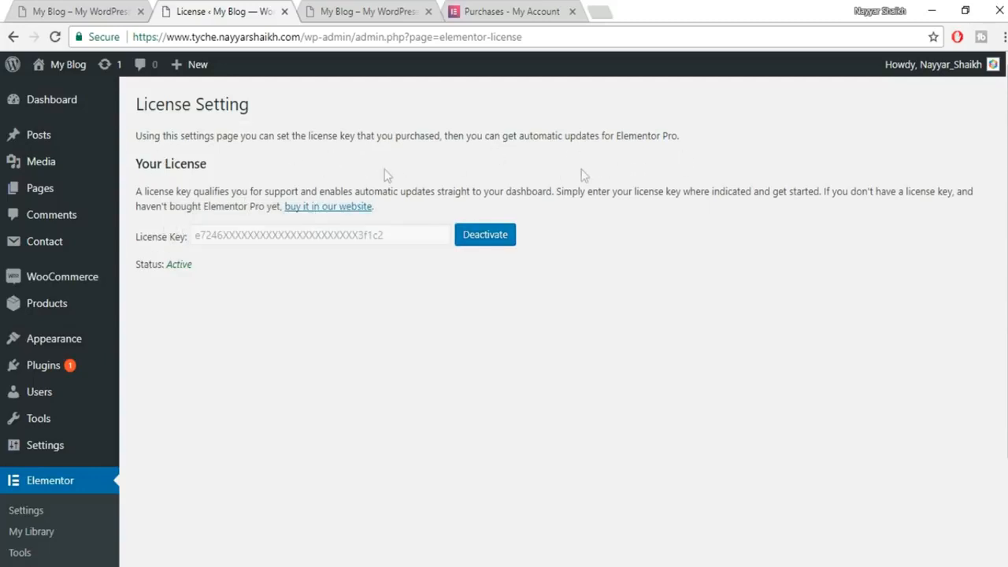
Look over the existing site front page, then go back to the WordPress admin.
scroll(158, 429, down, 2)
scroll(156, 427, up, 2)
mouse_move(60, 185)
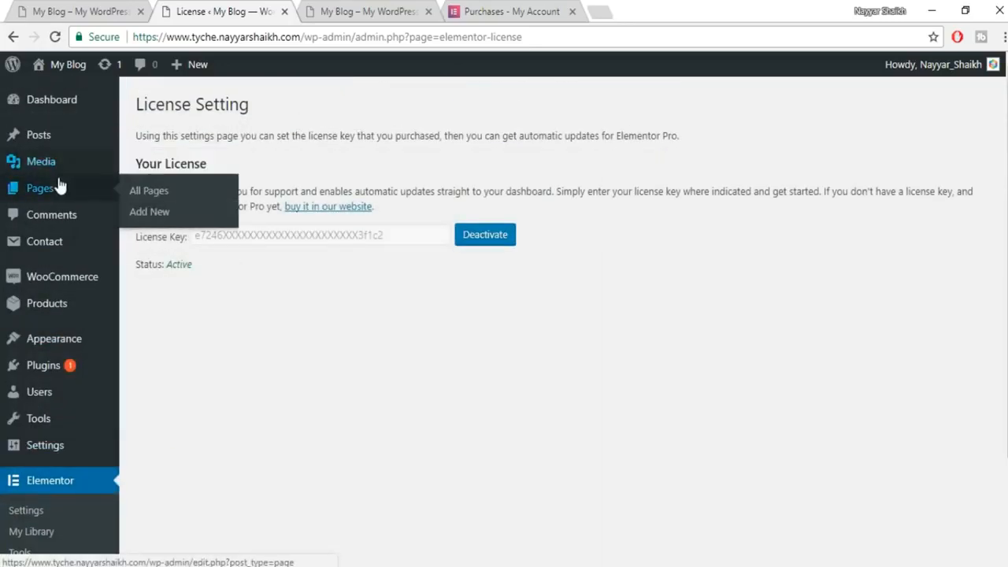
click(37, 12)
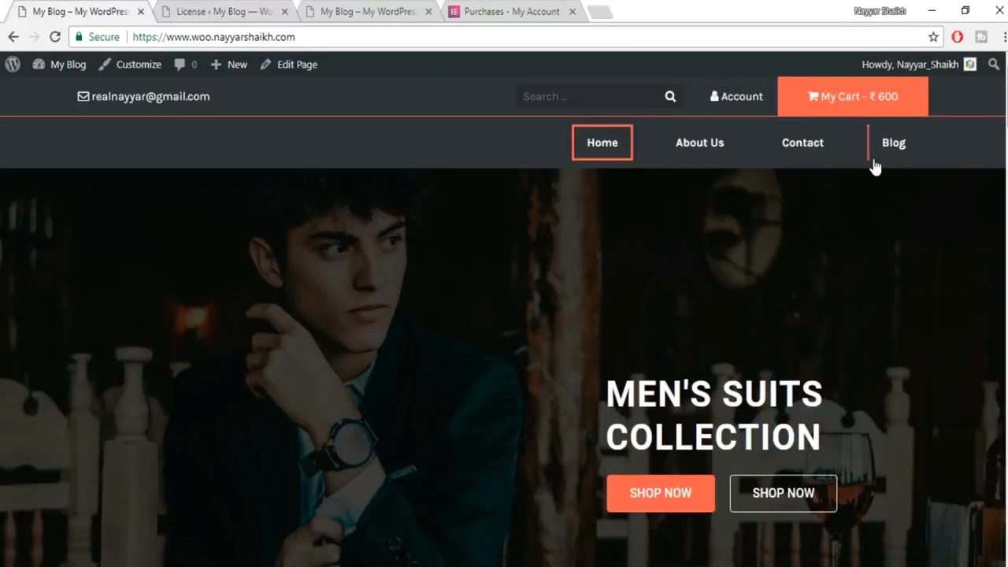
click(228, 11)
Create a page titled Home with the Elementor Canvas template and publish it.
mouse_move(57, 197)
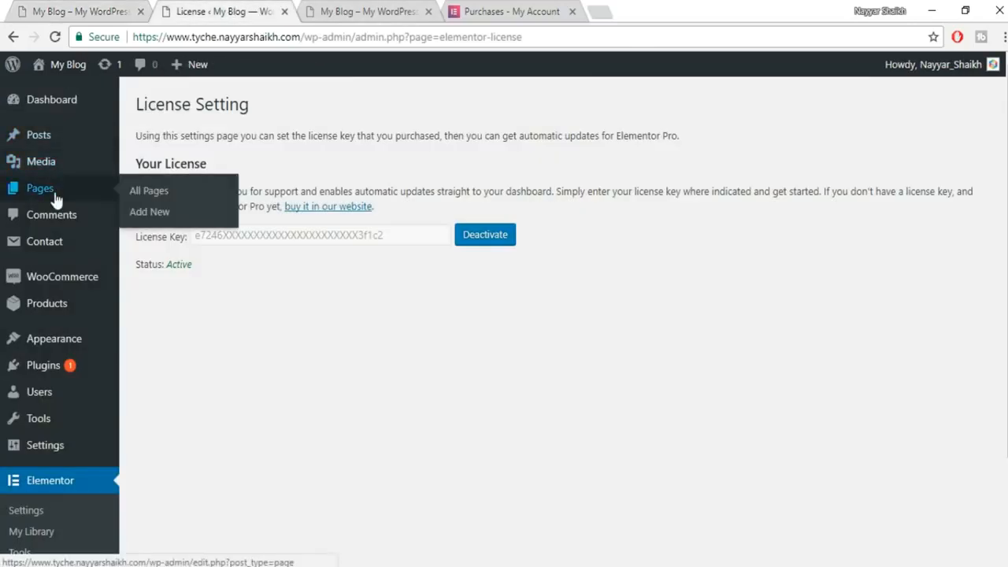
click(166, 216)
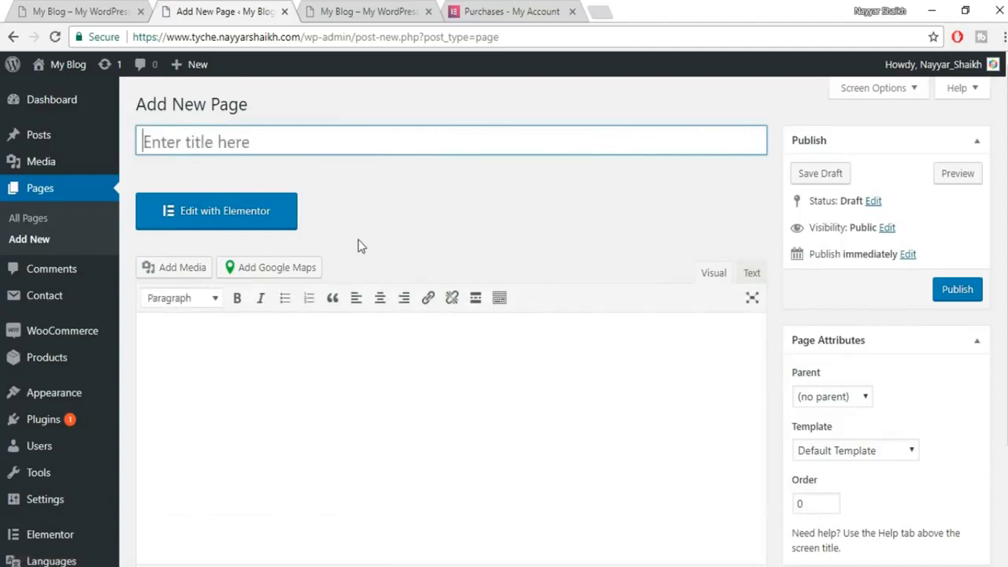
text(Home)
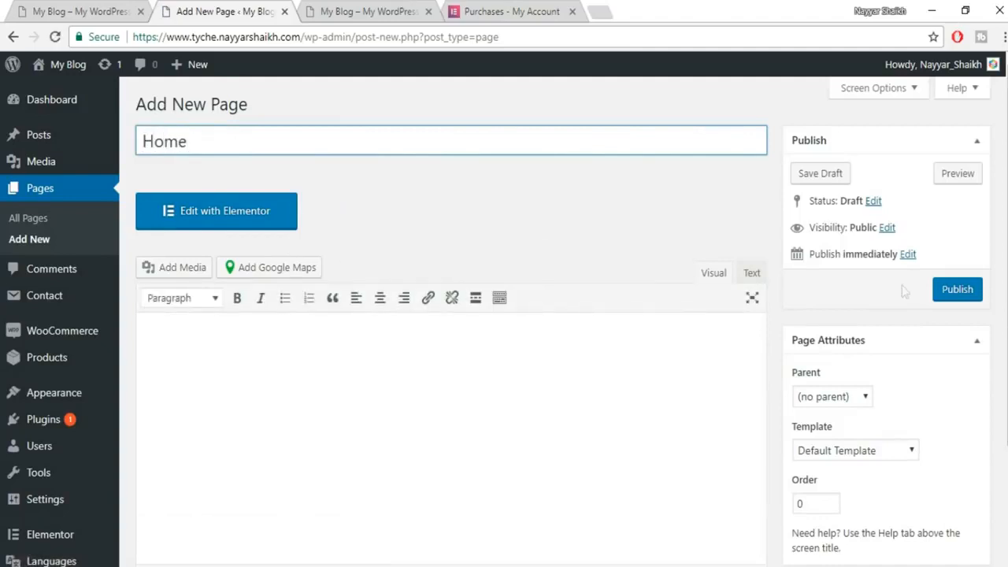
scroll(904, 292, down, 2)
click(876, 304)
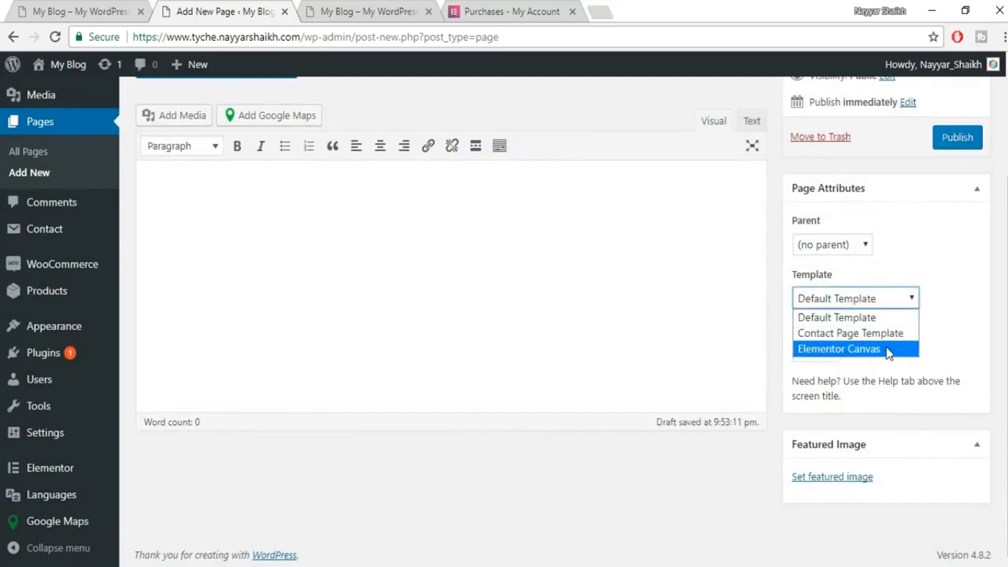
click(887, 352)
scroll(938, 355, up, 2)
click(968, 288)
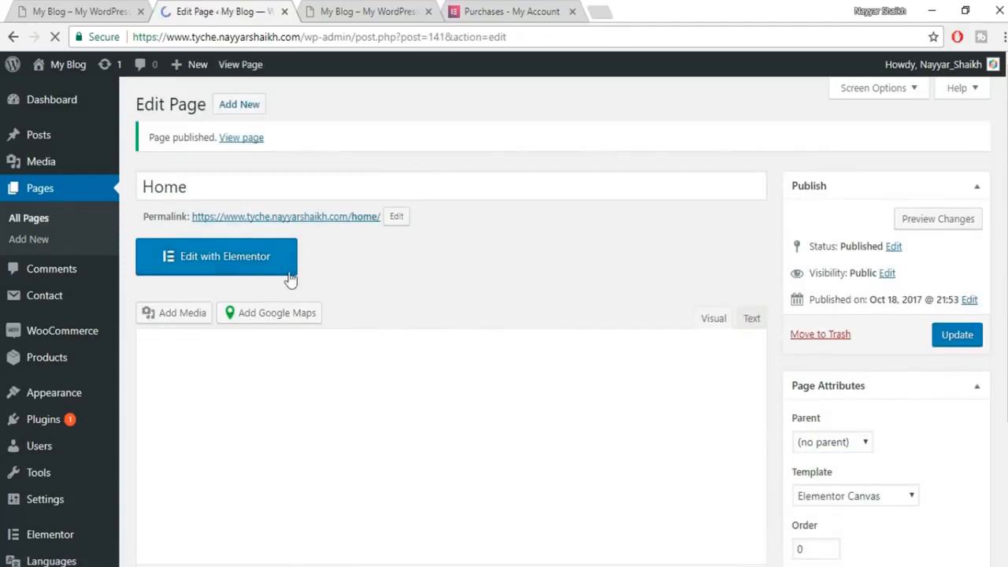
Open Home in Elementor and add a heading widget reading MEN'S SUITS.
click(252, 264)
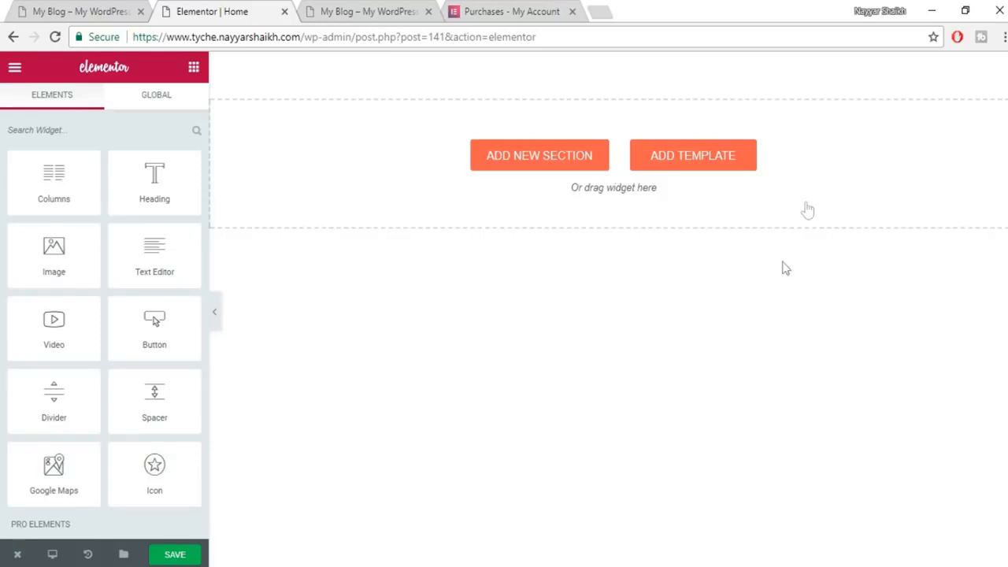
click(55, 8)
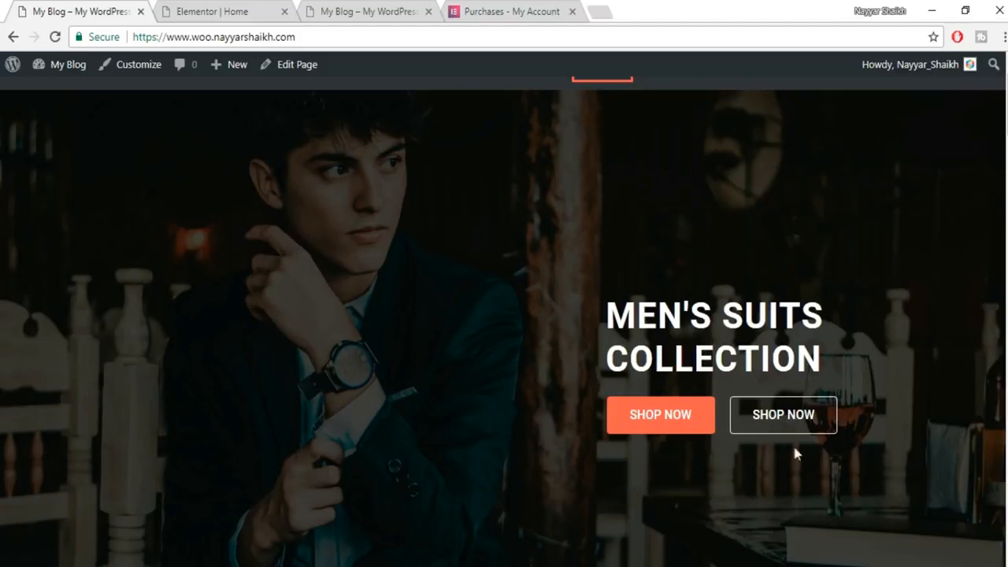
drag(614, 312, 858, 308)
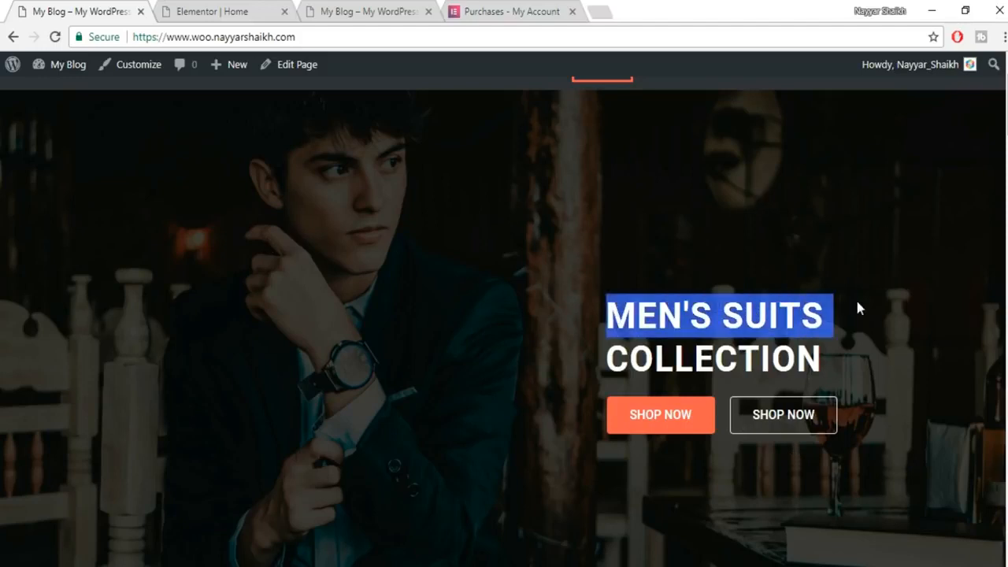
click(236, 11)
drag(157, 199, 647, 166)
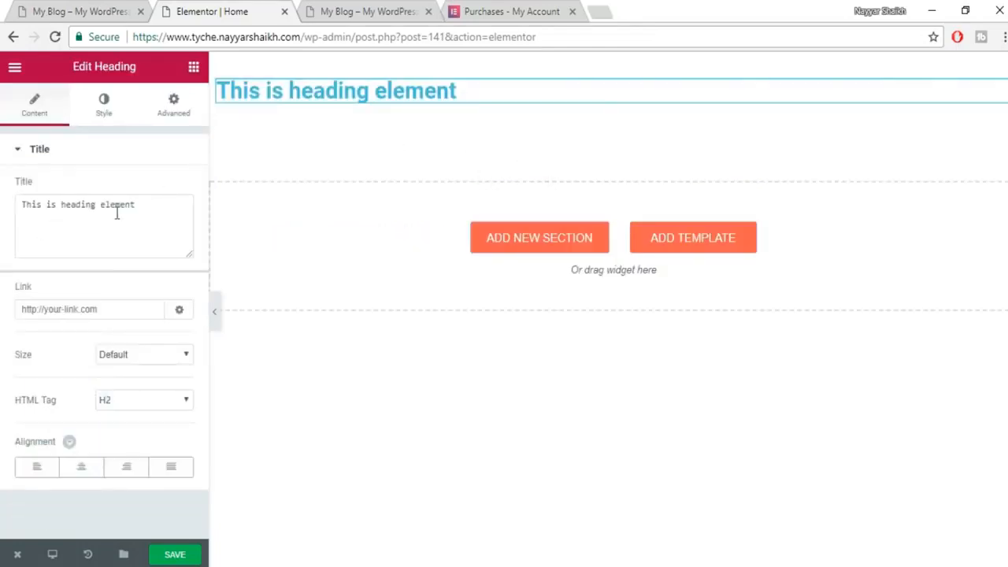
drag(192, 214, 2, 204)
text(MEN'S SUITS)
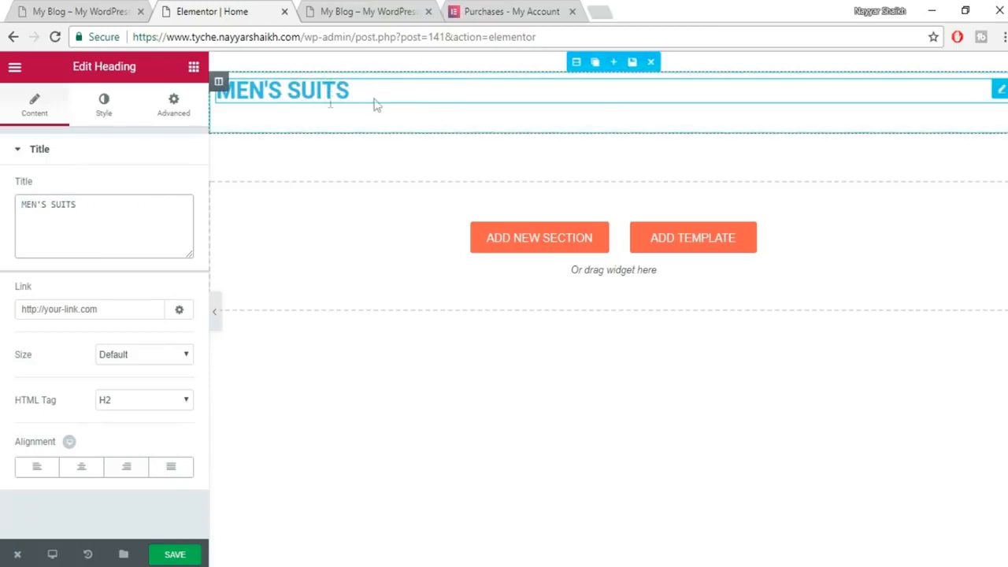
Set the MEN'S SUITS heading text colour to the white preset.
click(108, 10)
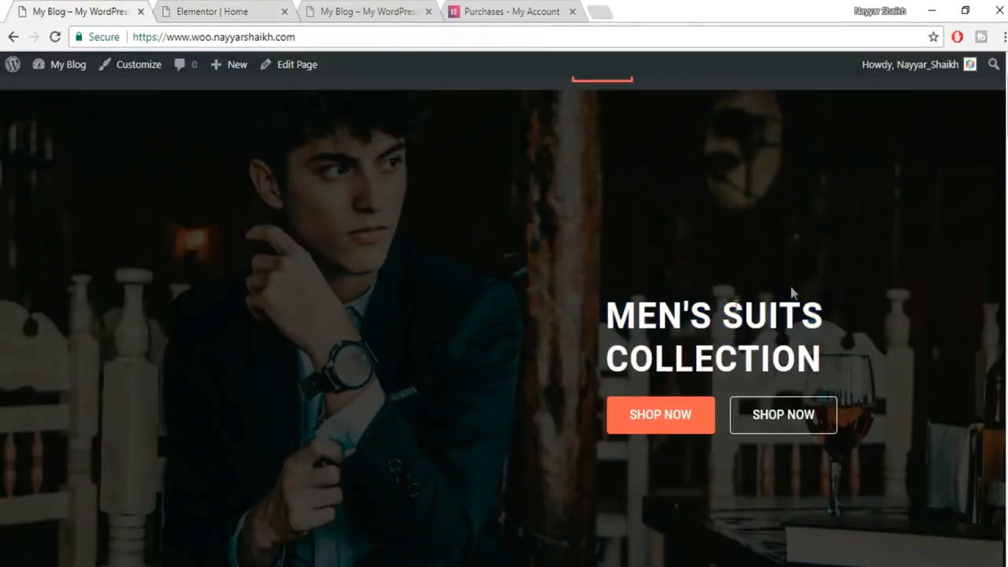
click(237, 11)
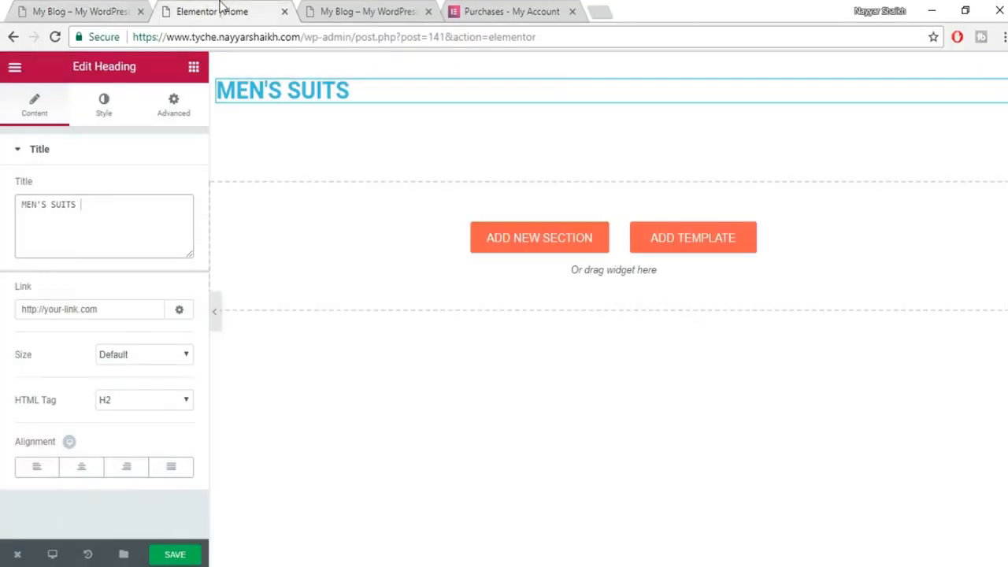
click(105, 106)
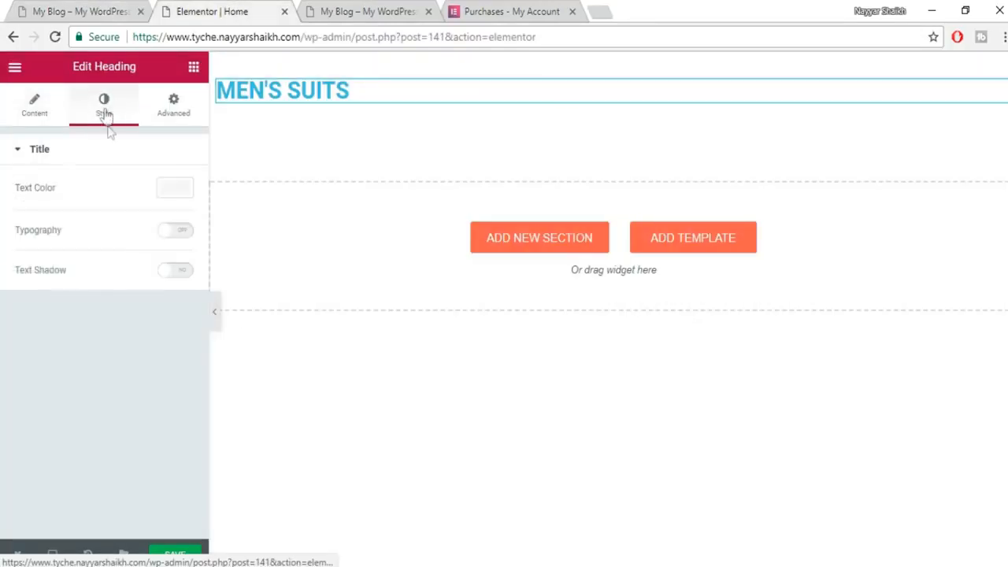
click(177, 192)
click(144, 360)
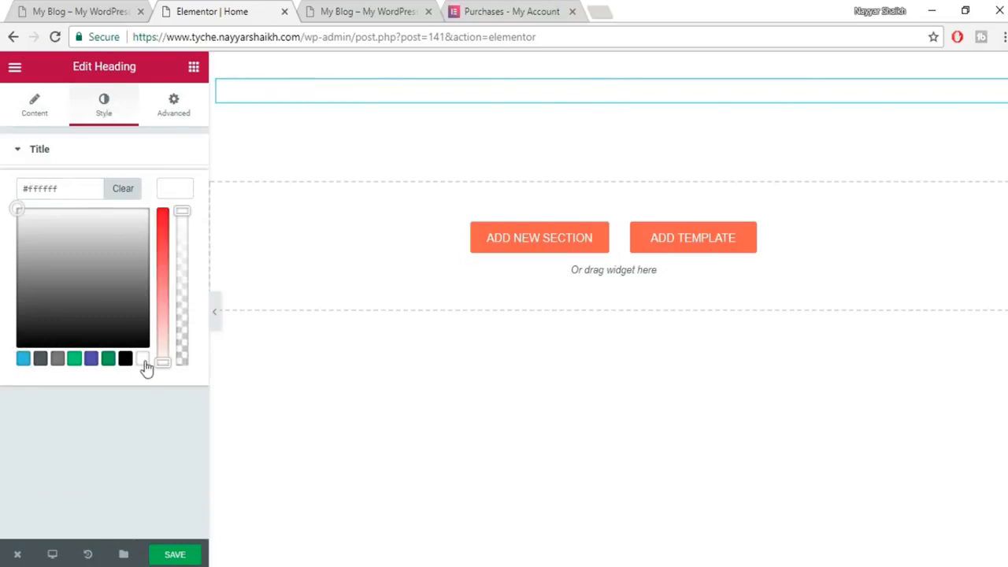
click(187, 193)
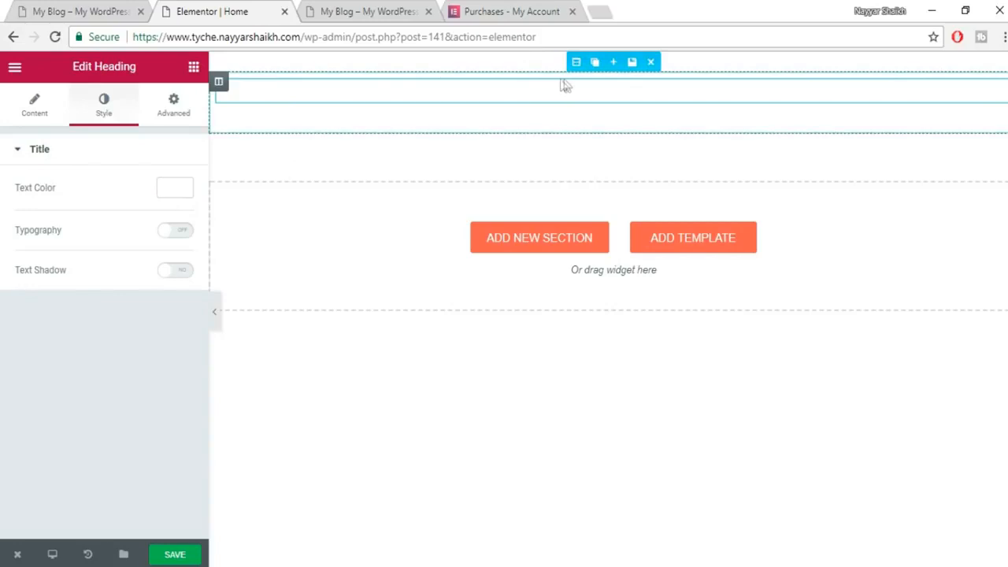
Check the live hero again and open the settings of the heading's section.
click(133, 11)
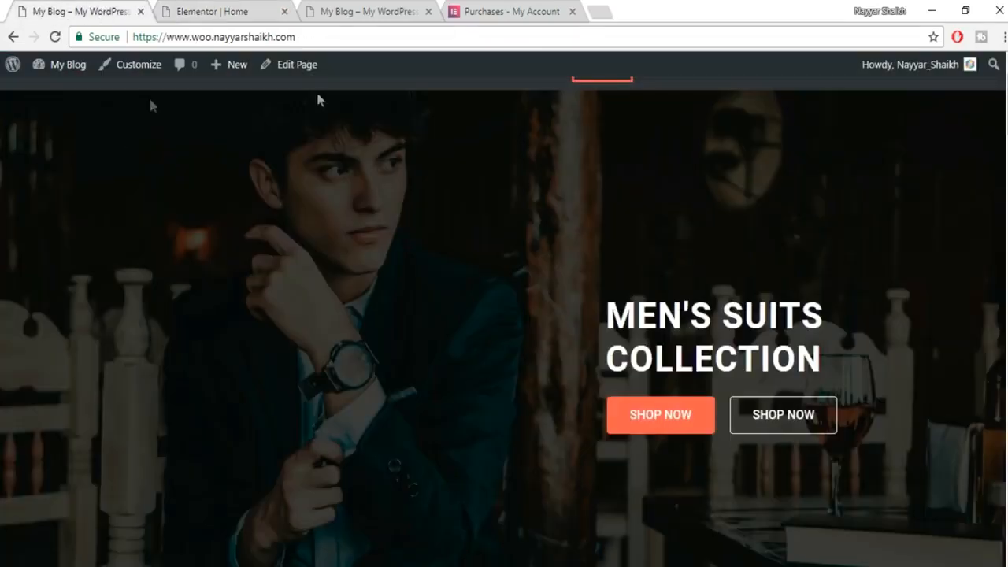
click(205, 11)
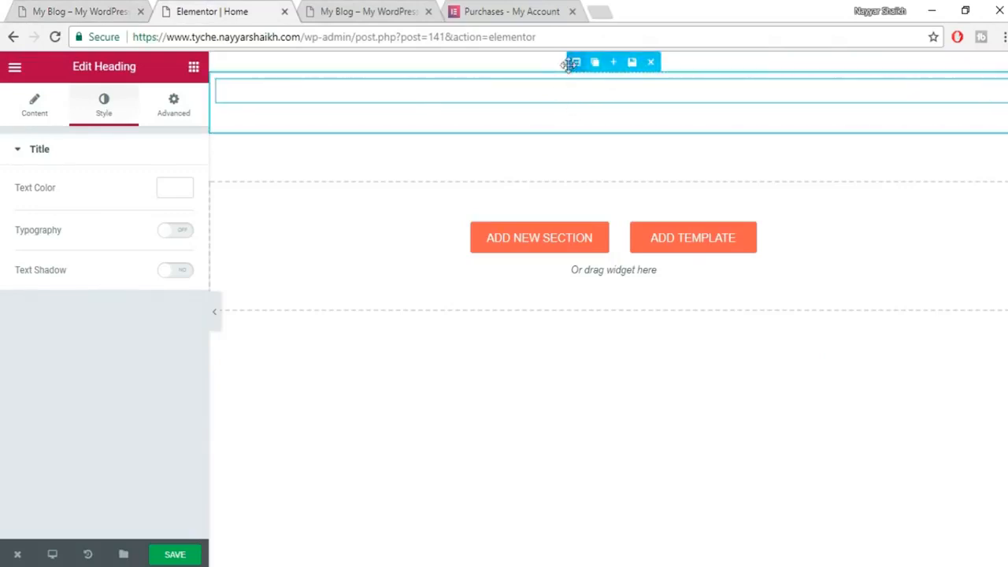
click(572, 62)
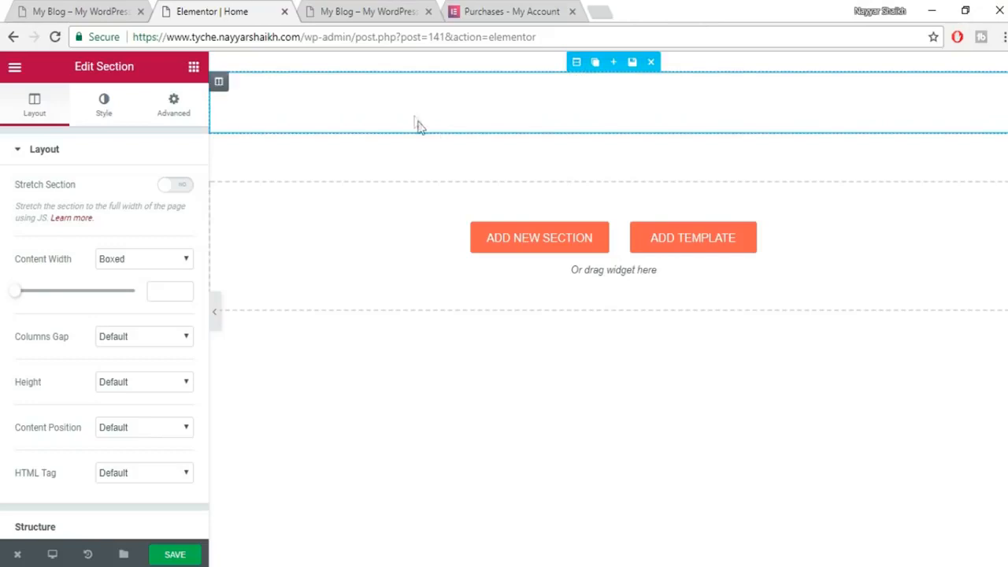
Give the section a Classic background using the teal-jacket man photo from the Media Library.
click(115, 108)
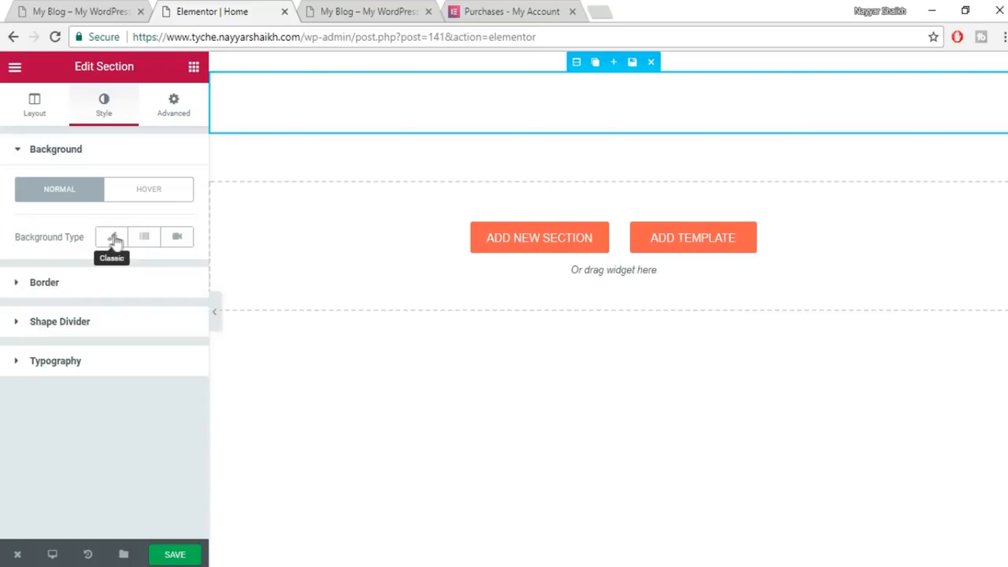
click(115, 240)
scroll(150, 320, down, 1)
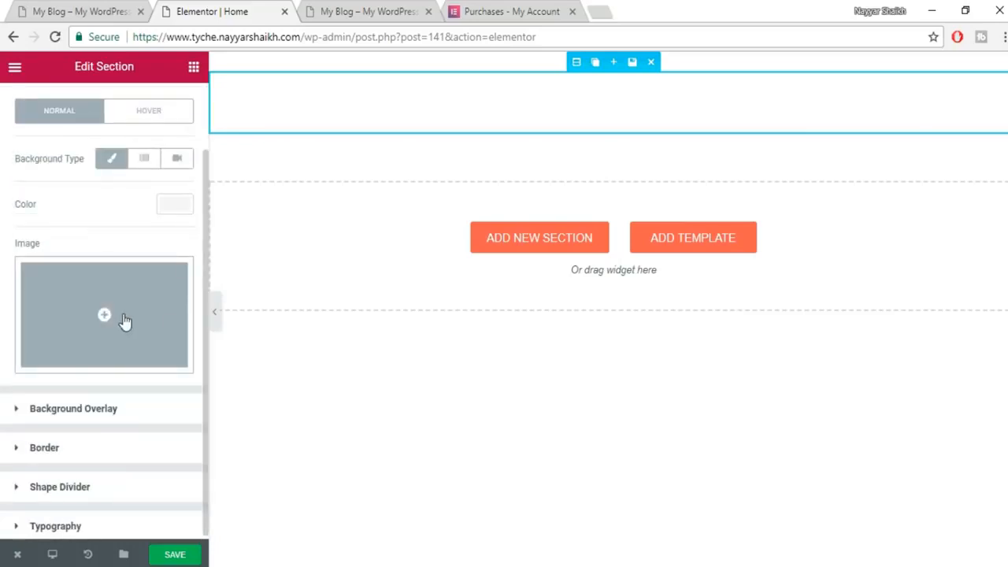
click(100, 315)
scroll(134, 270, down, 3)
click(93, 246)
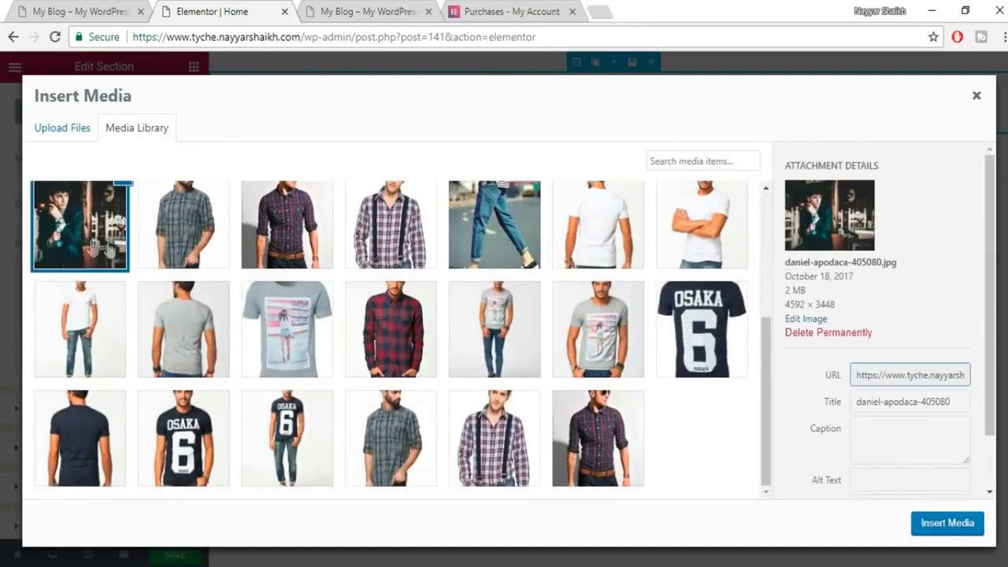
scroll(218, 367, up, 2)
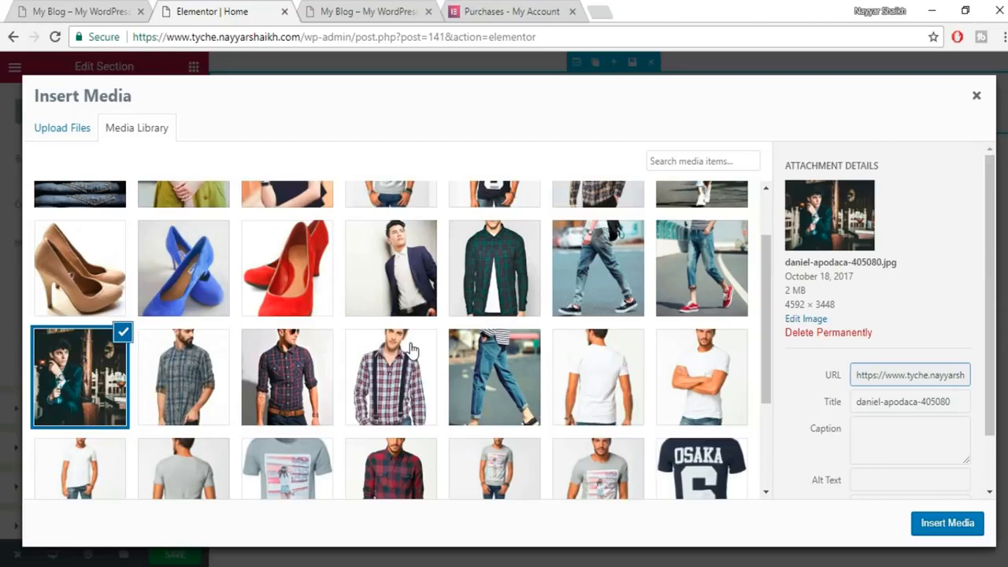
scroll(606, 348, up, 1)
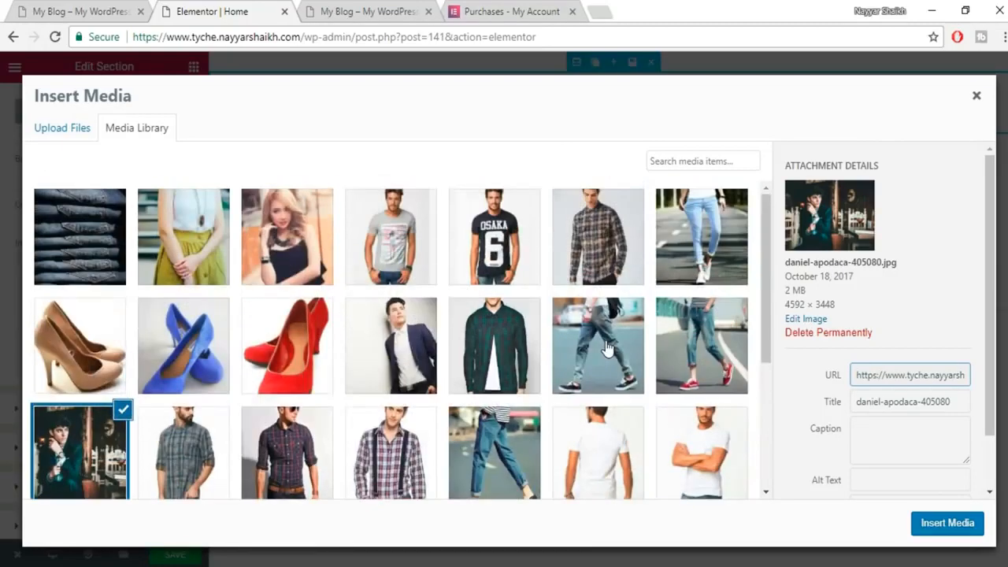
scroll(606, 349, down, 1)
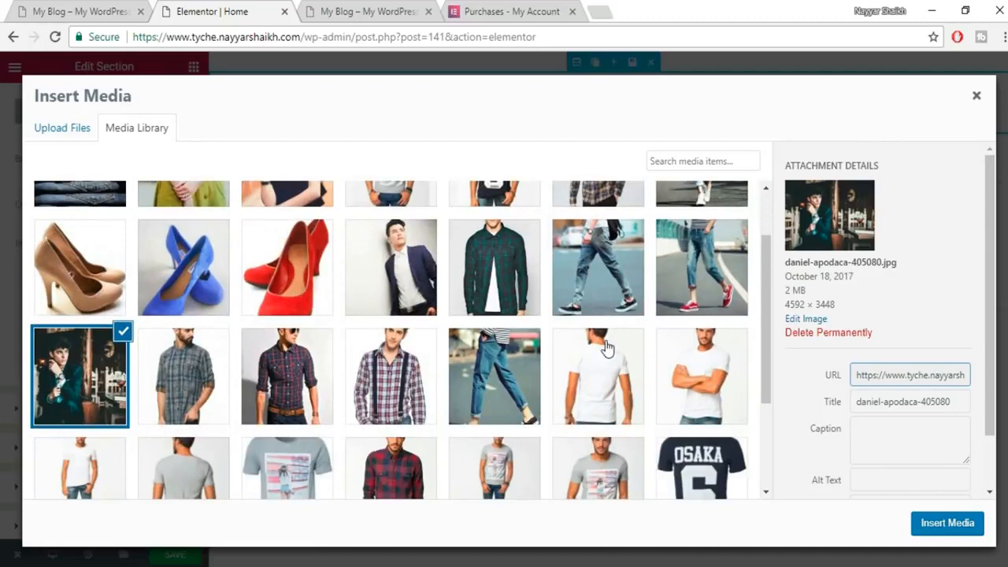
click(956, 534)
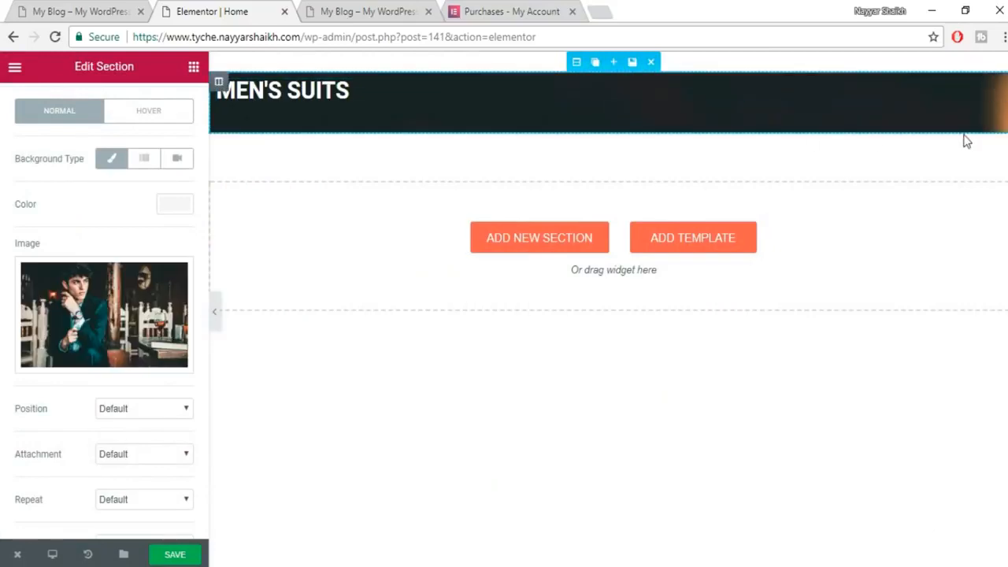
Set the section's background size to Cover.
scroll(169, 445, down, 2)
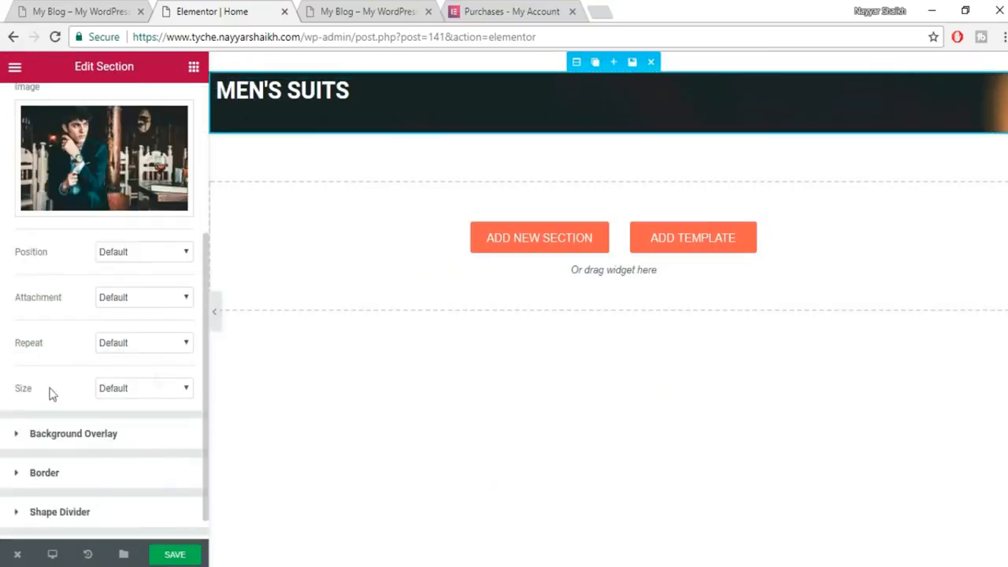
click(141, 388)
click(136, 429)
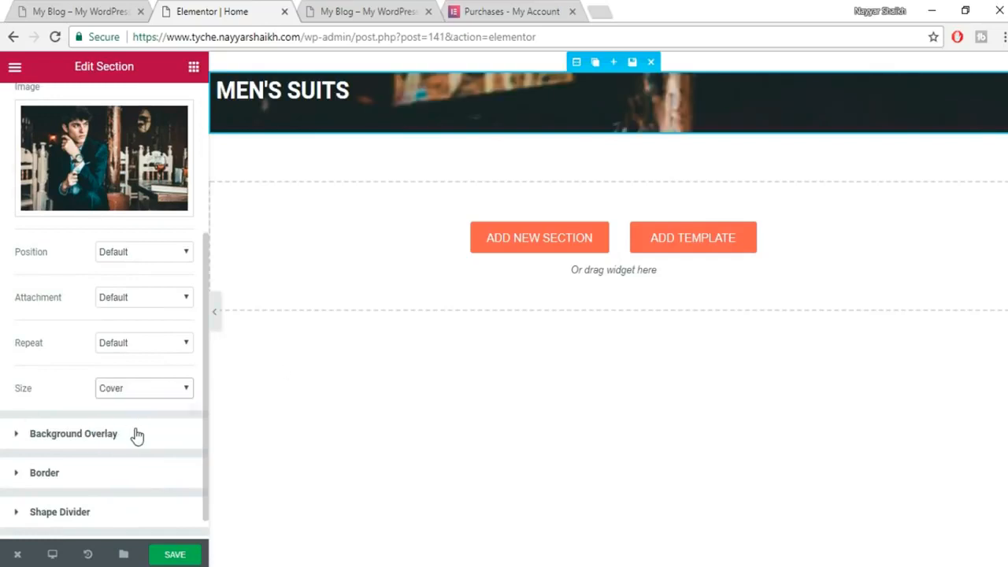
scroll(144, 234, up, 3)
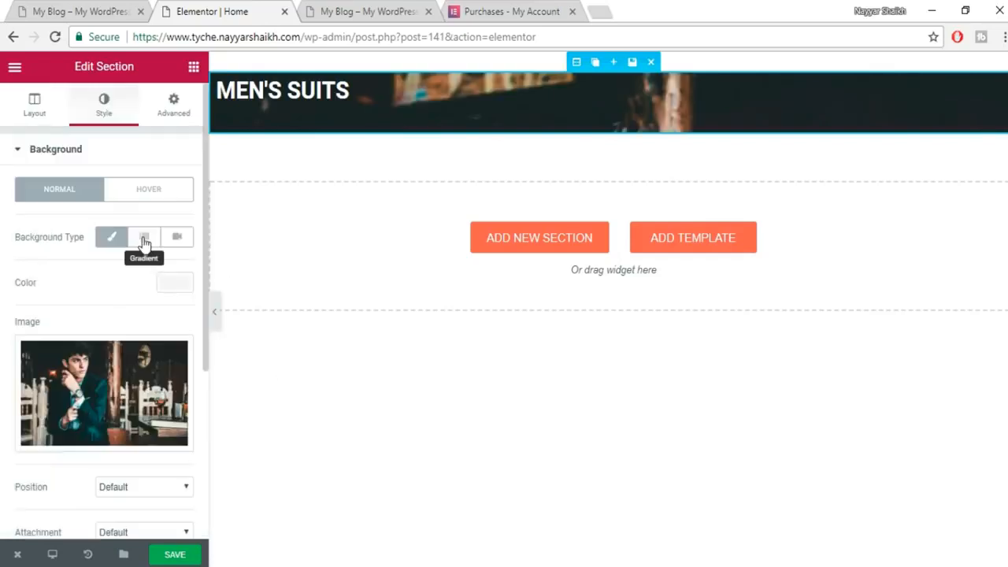
Set the section height to Fit To Screen, then compare with the live Men's Suits page.
click(35, 115)
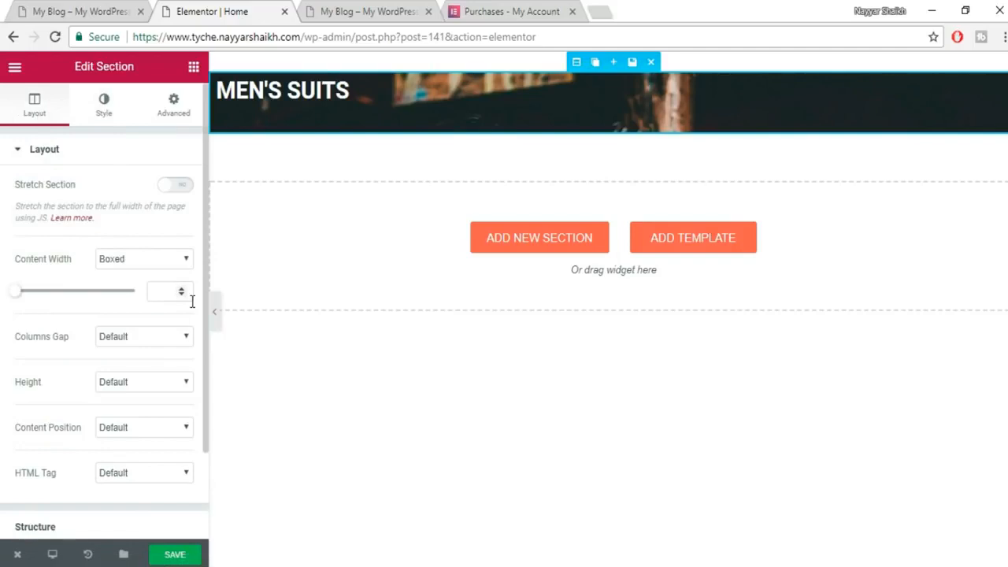
click(141, 385)
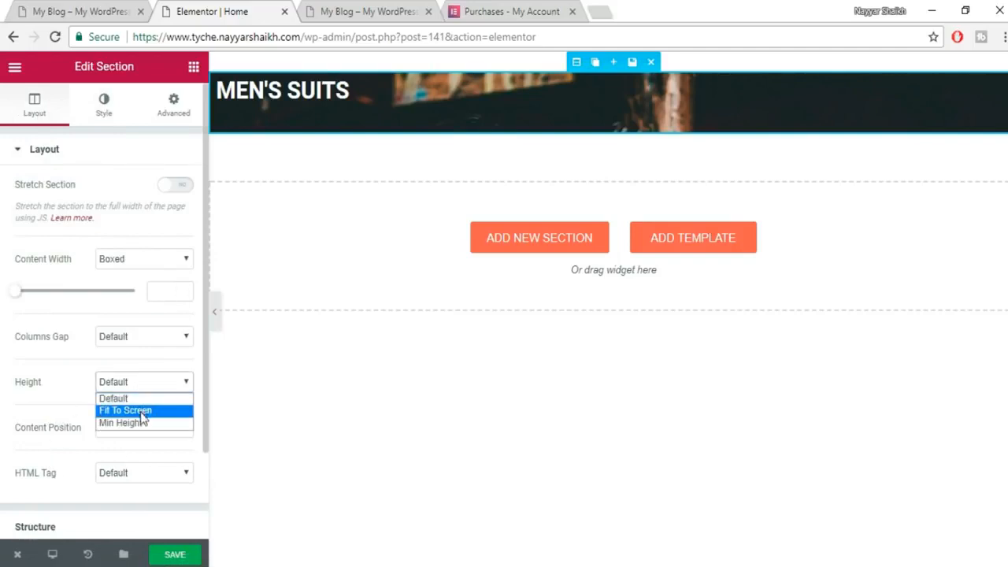
click(139, 413)
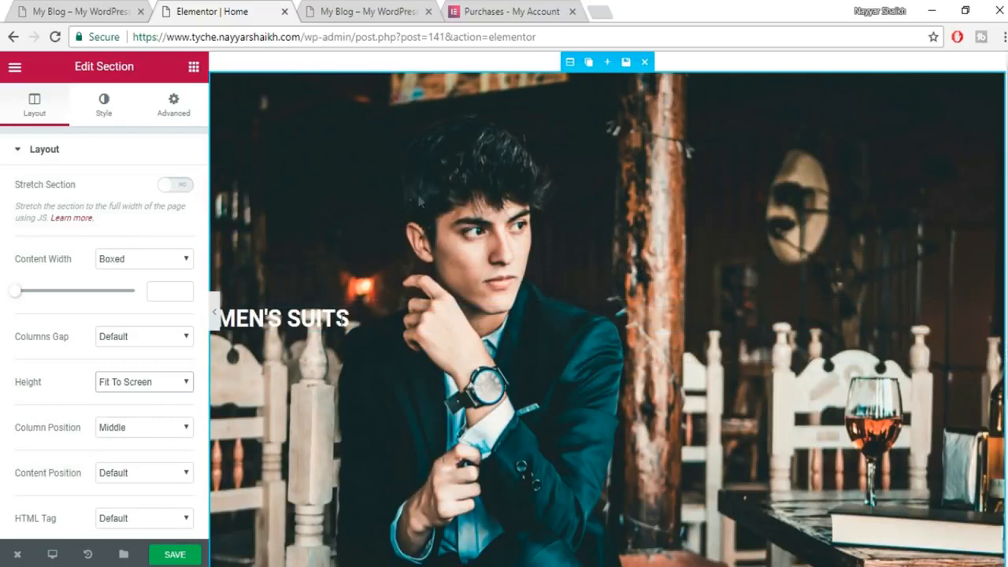
click(98, 117)
key(ctrl+shift+Tab)
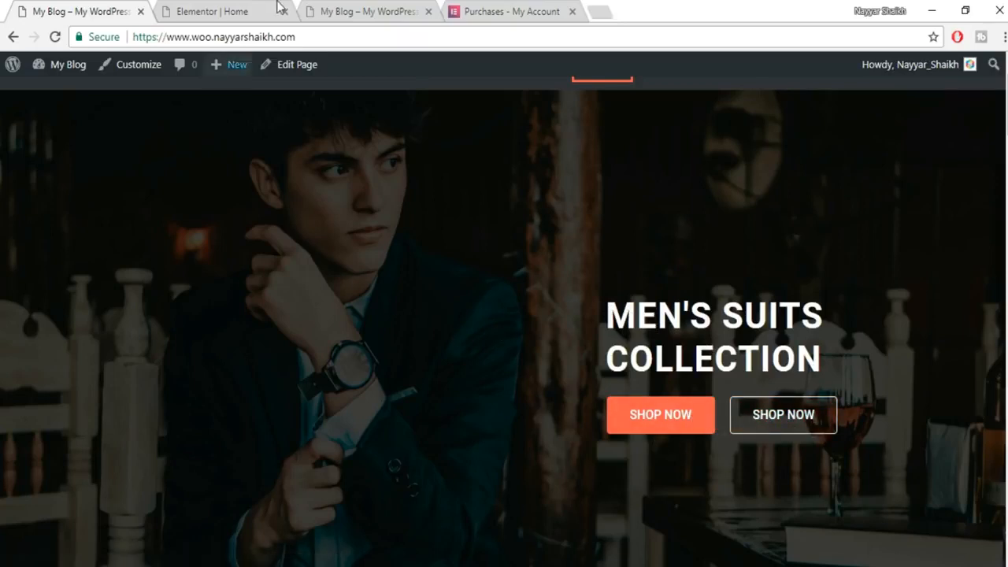
Add a Classic black background overlay to darken the hero photo.
click(228, 11)
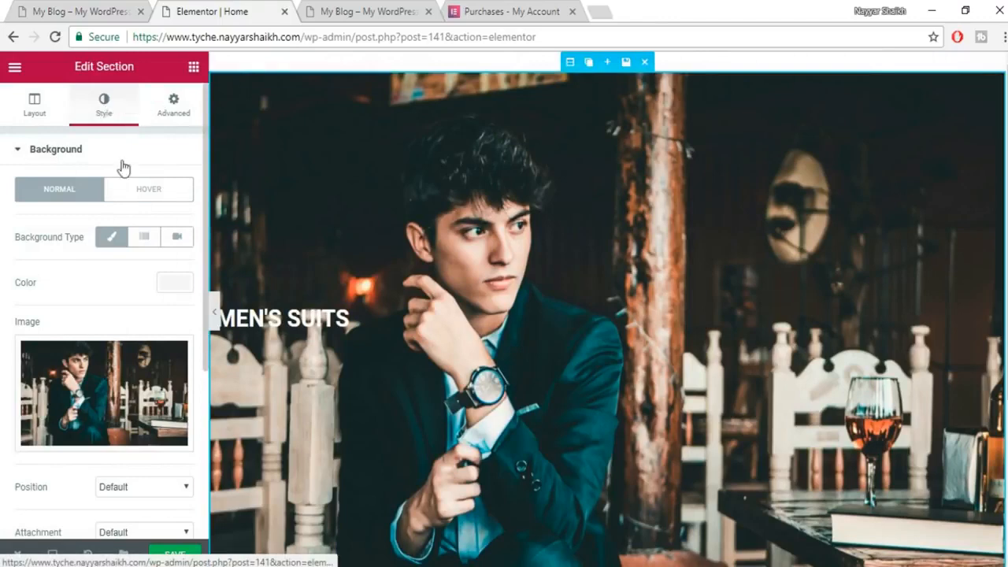
scroll(138, 331, down, 5)
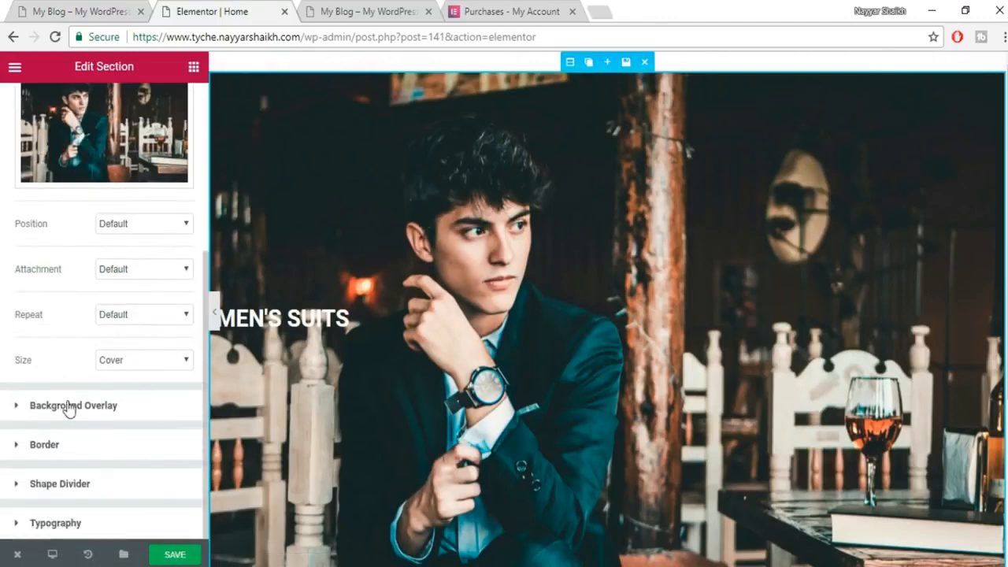
click(122, 413)
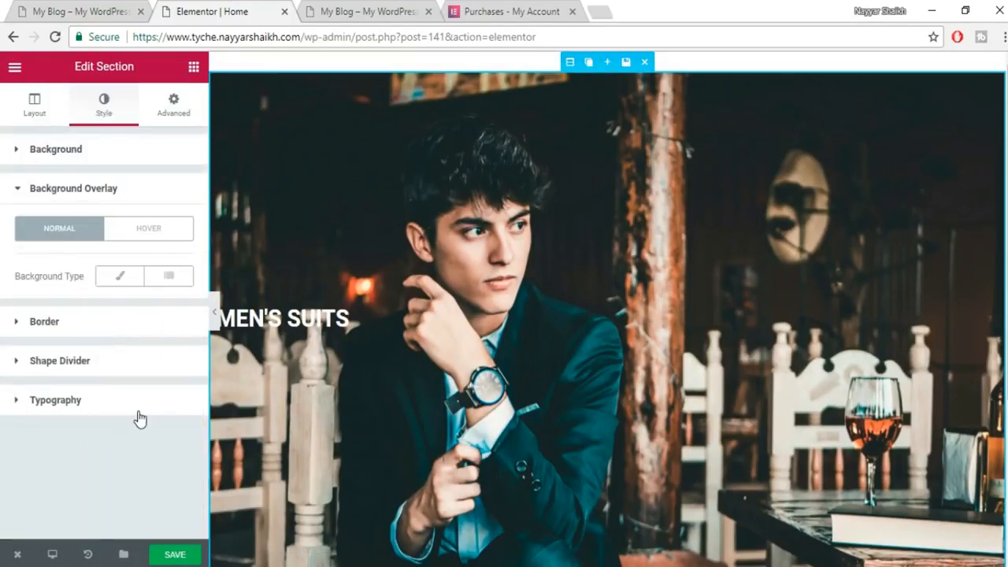
click(122, 279)
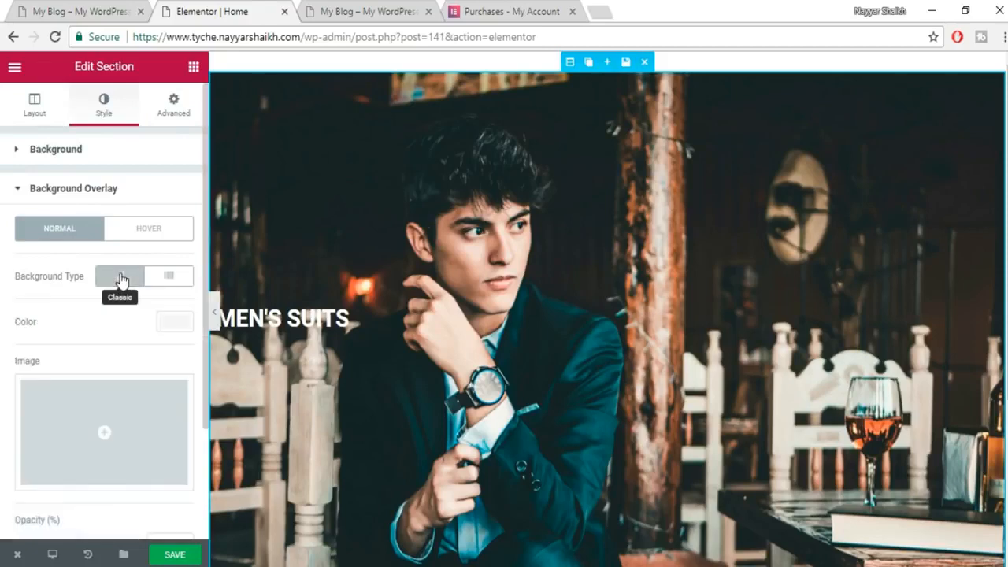
click(180, 333)
click(125, 491)
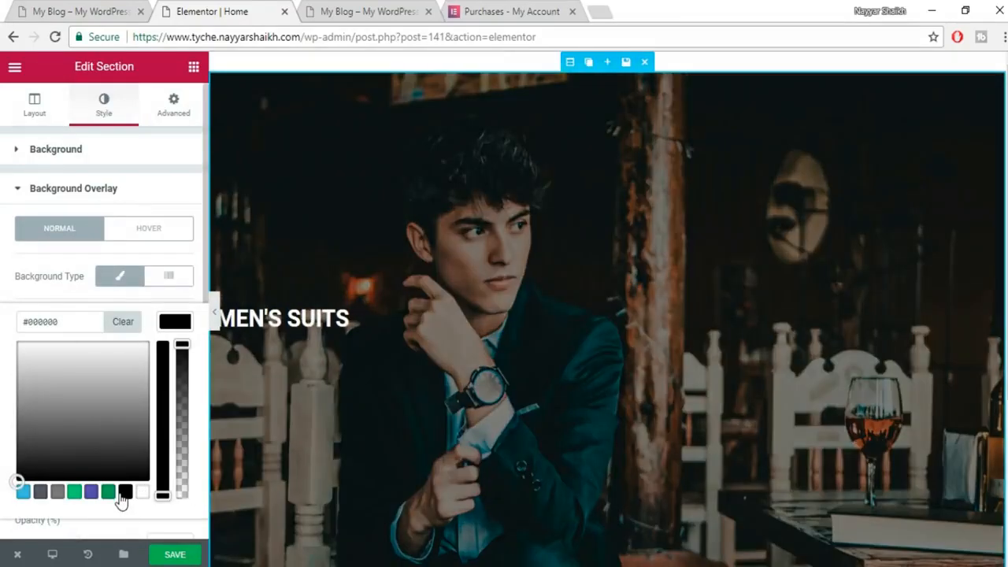
Save the Home page and collapse the editor panel for a full-width preview.
scroll(424, 364, down, 1)
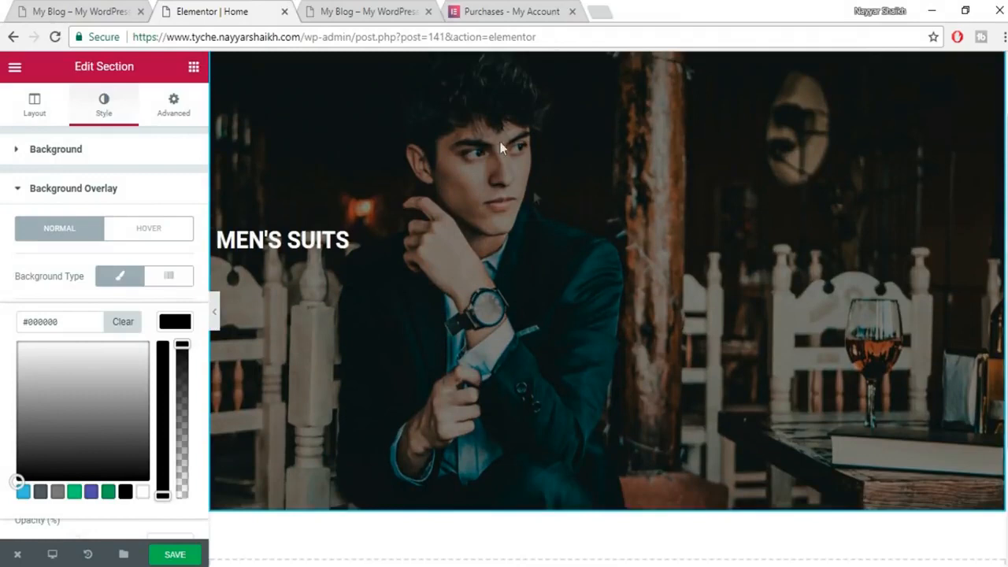
scroll(544, 231, up, 1)
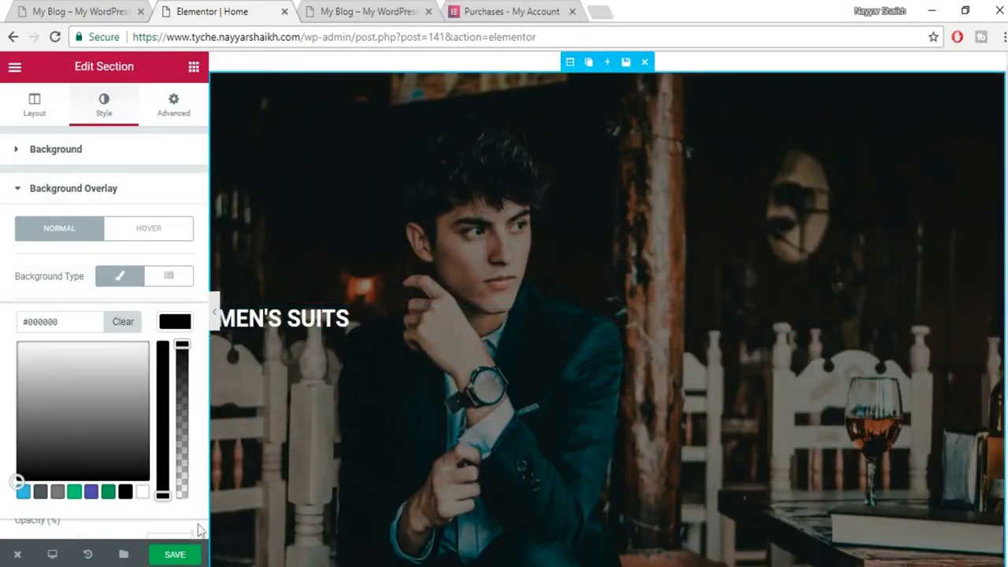
click(179, 558)
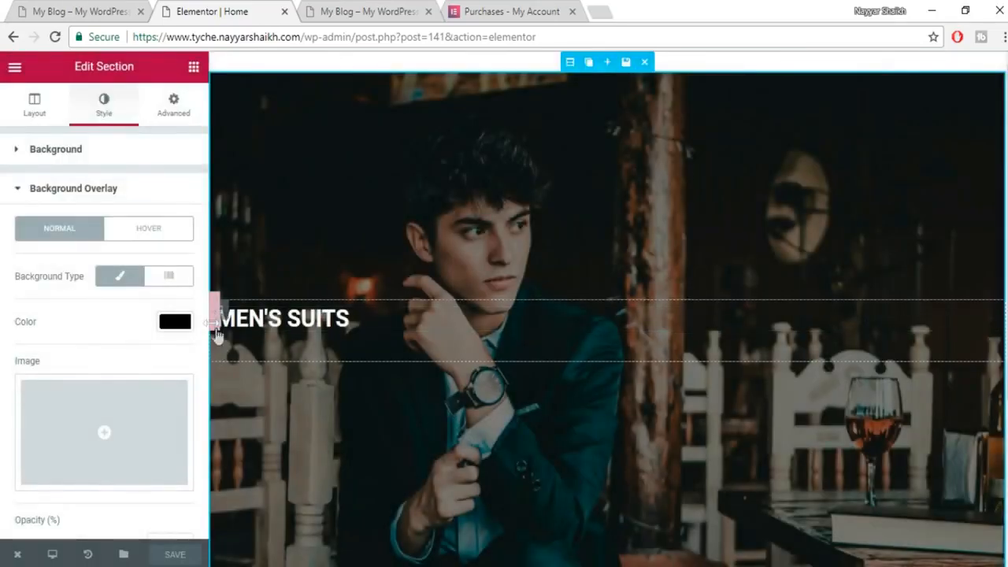
click(216, 319)
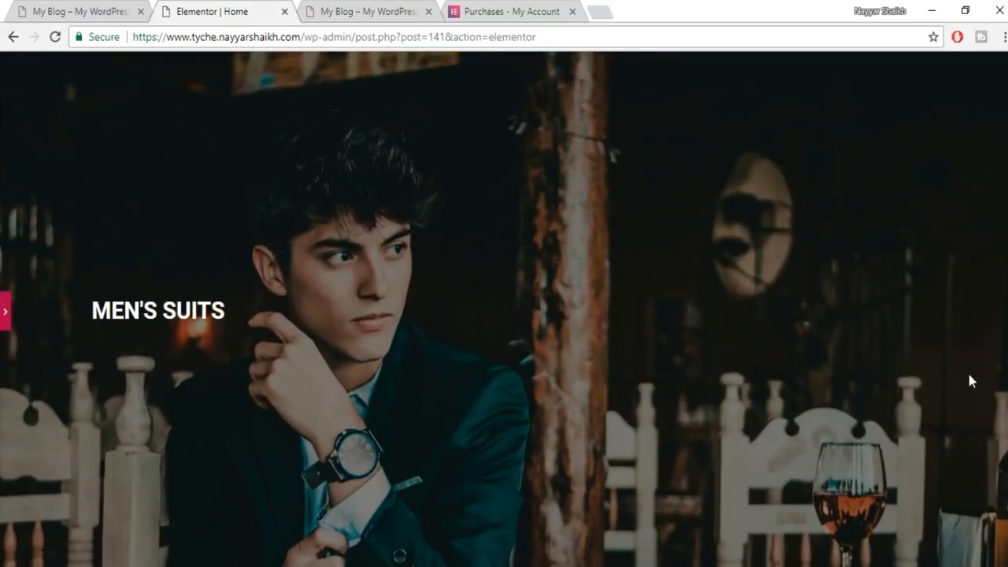
Add a second column to the hero and move the MEN'S SUITS column to the right.
click(5, 323)
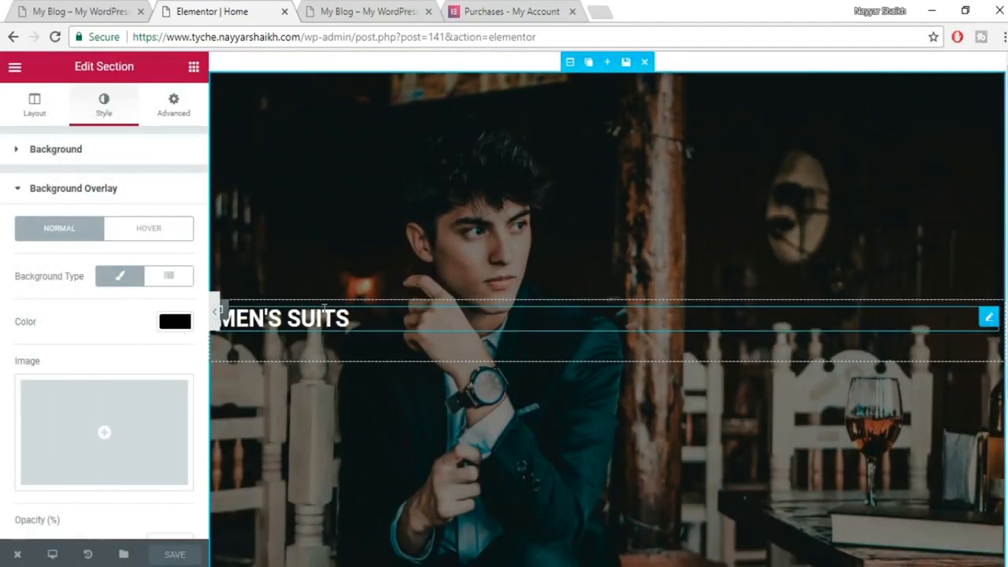
click(96, 12)
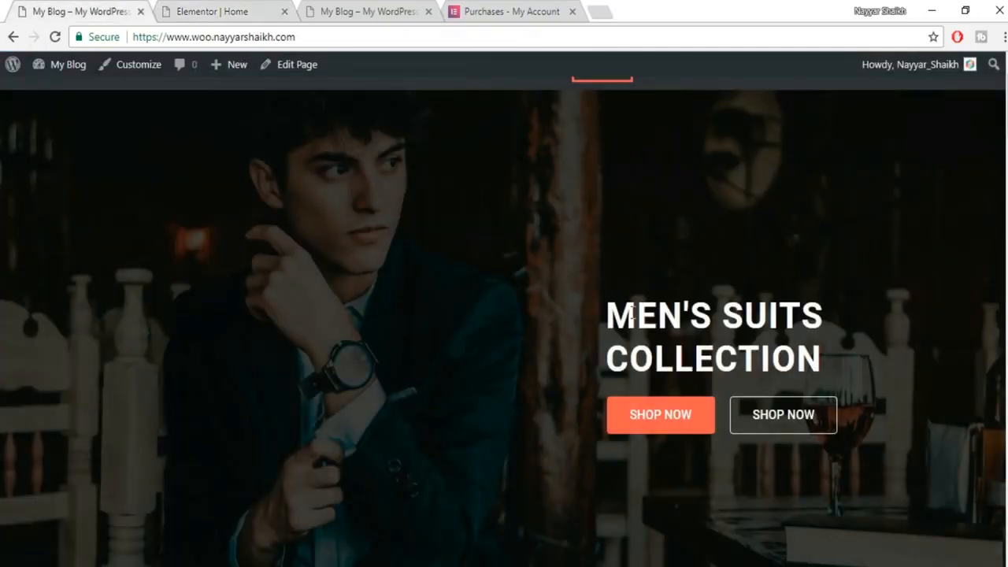
click(186, 7)
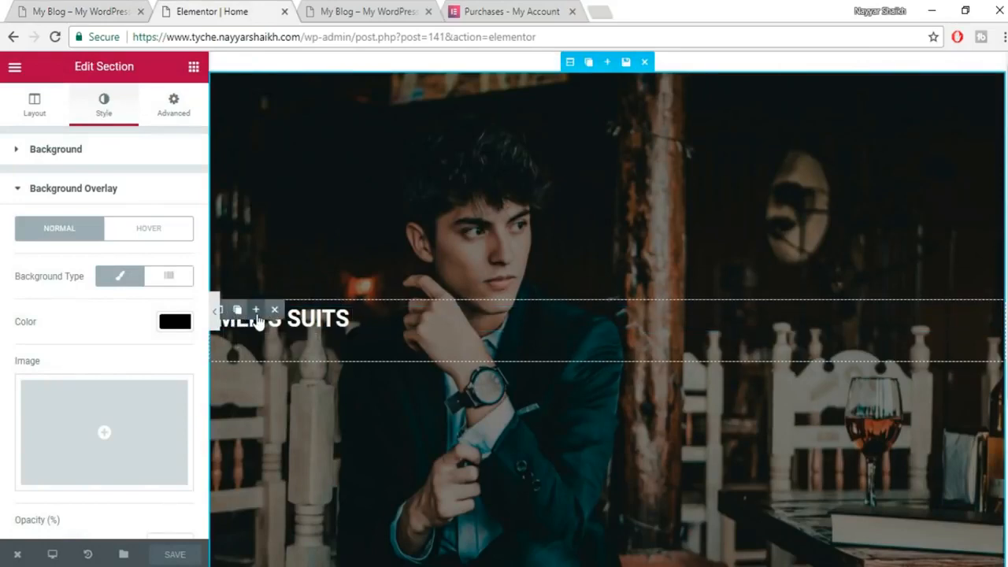
scroll(235, 326, down, 1)
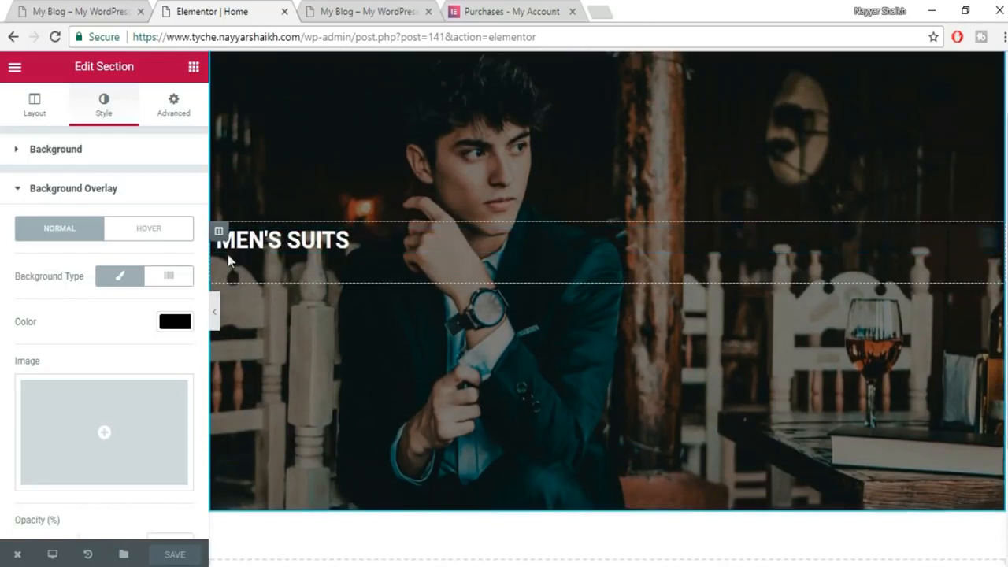
mouse_move(219, 232)
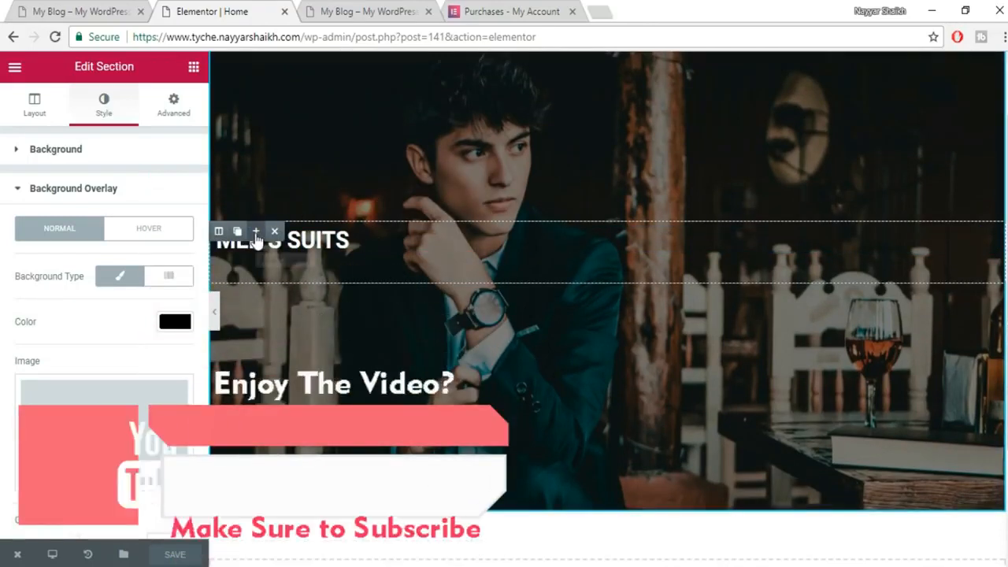
click(256, 234)
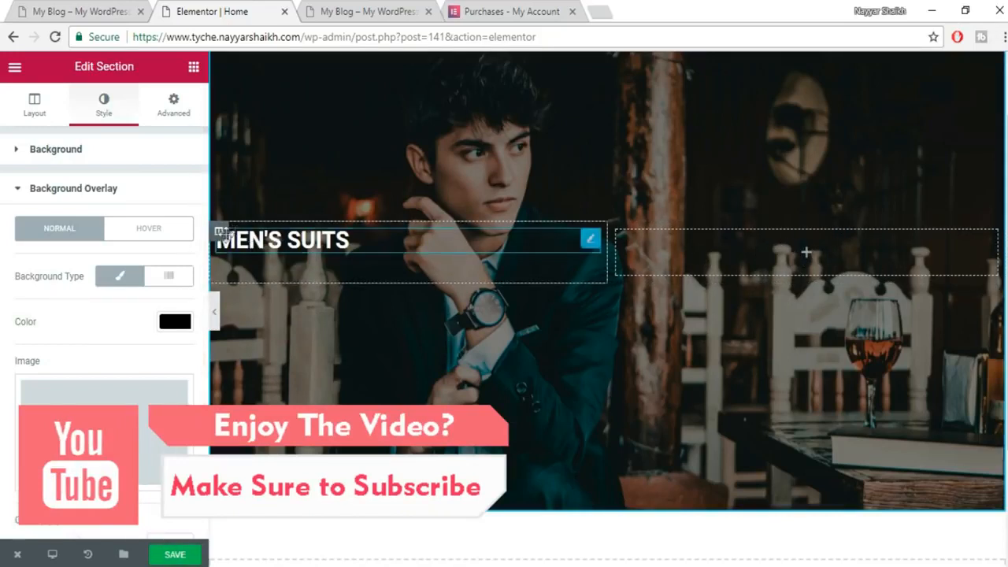
drag(222, 231, 872, 256)
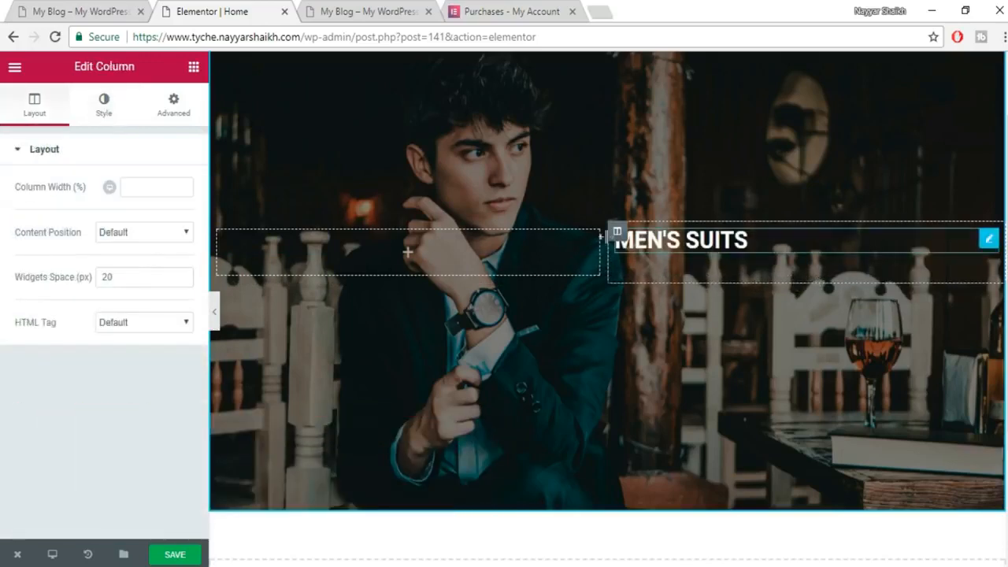
Compare with the live hero, then select the MEN'S SUITS heading for editing.
scroll(740, 318, up, 1)
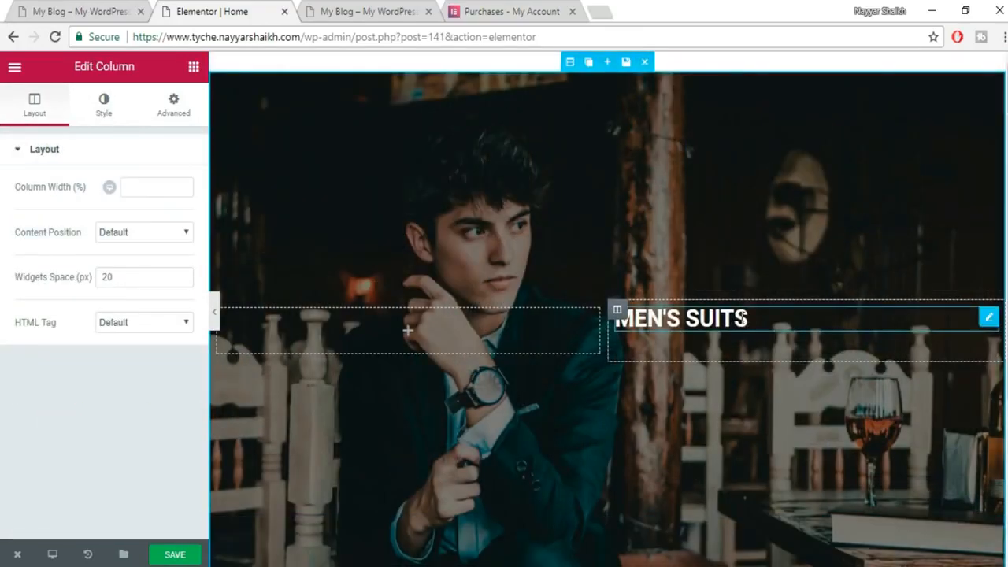
click(118, 10)
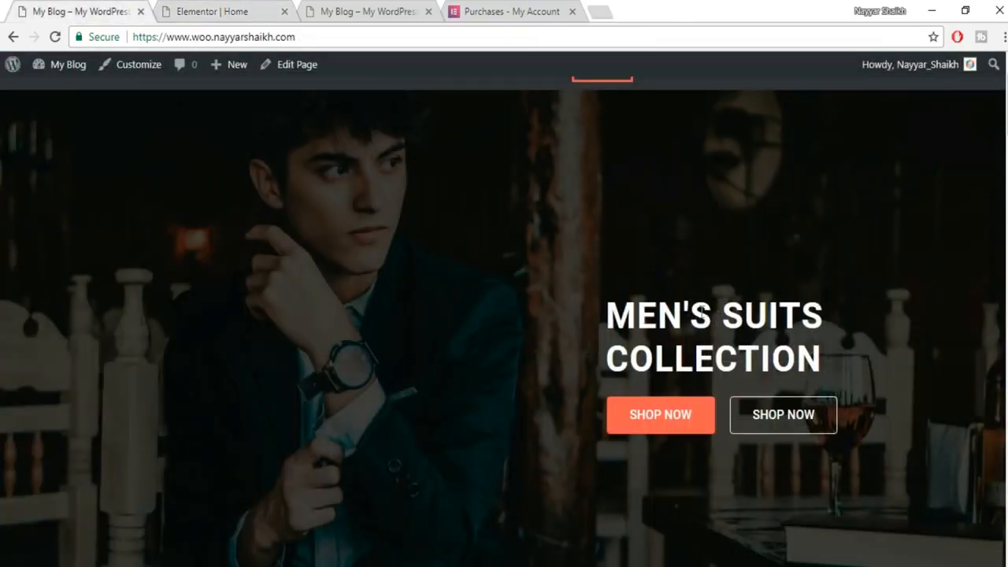
click(276, 8)
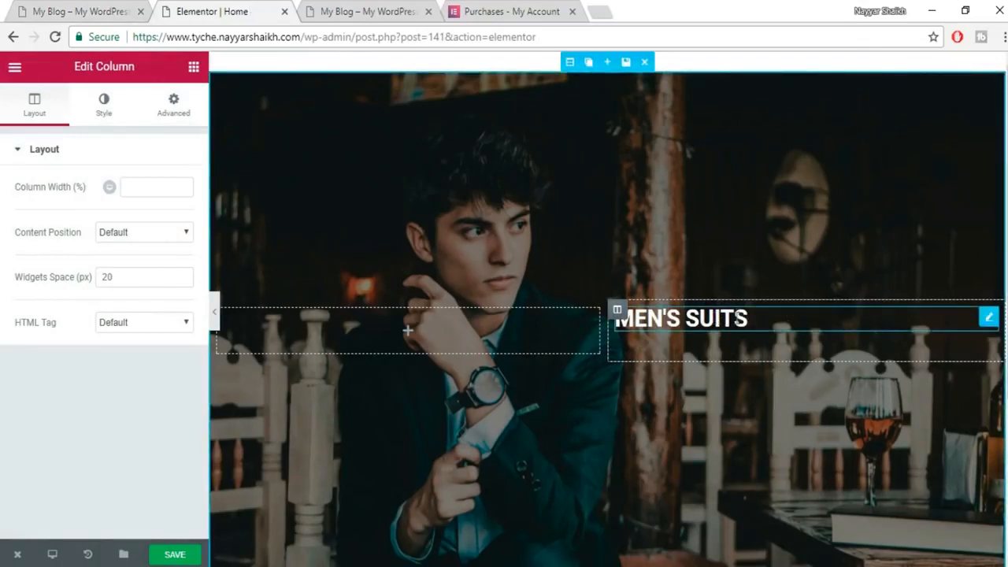
click(709, 319)
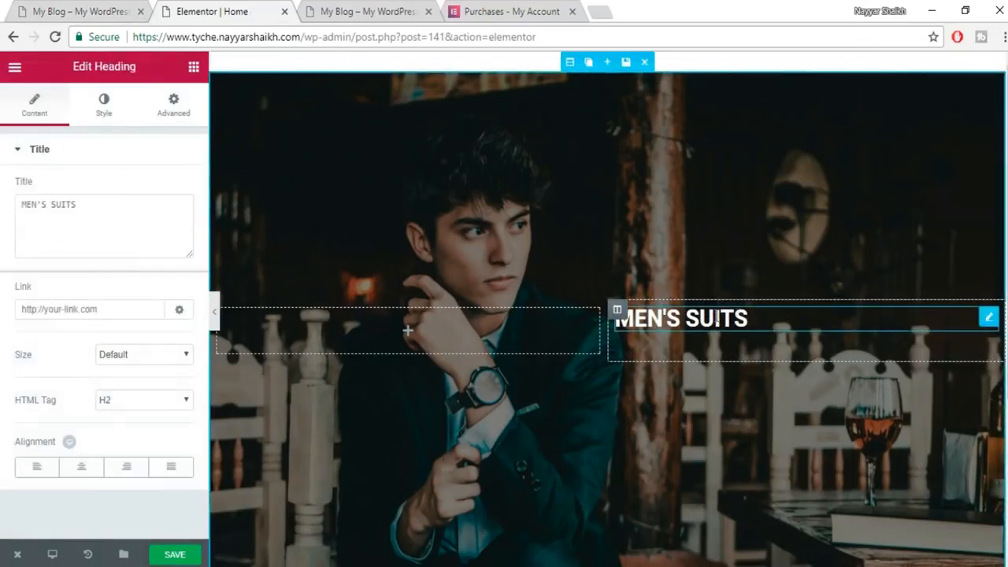
Turn on custom typography for the heading and set its size to 58 px.
click(92, 111)
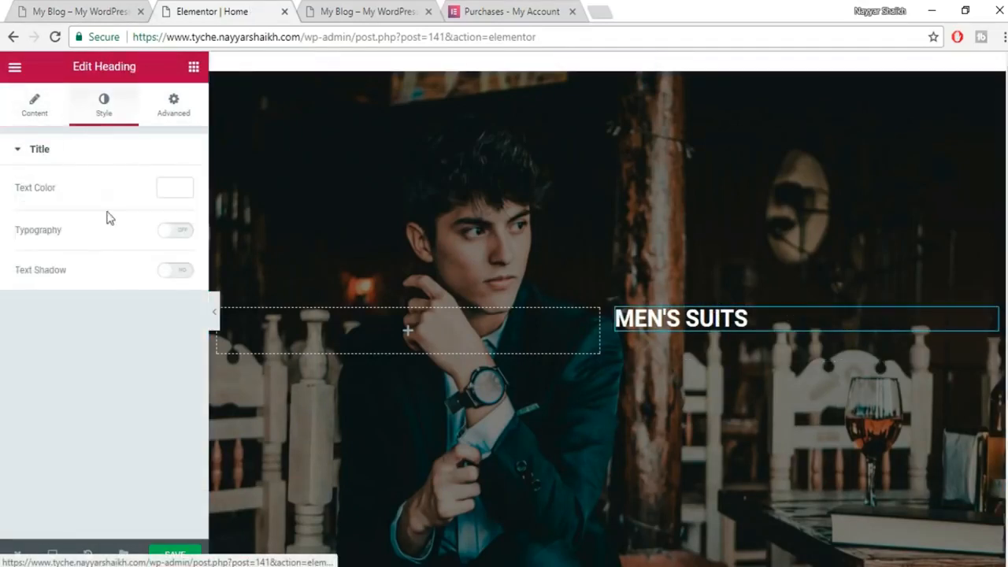
click(176, 232)
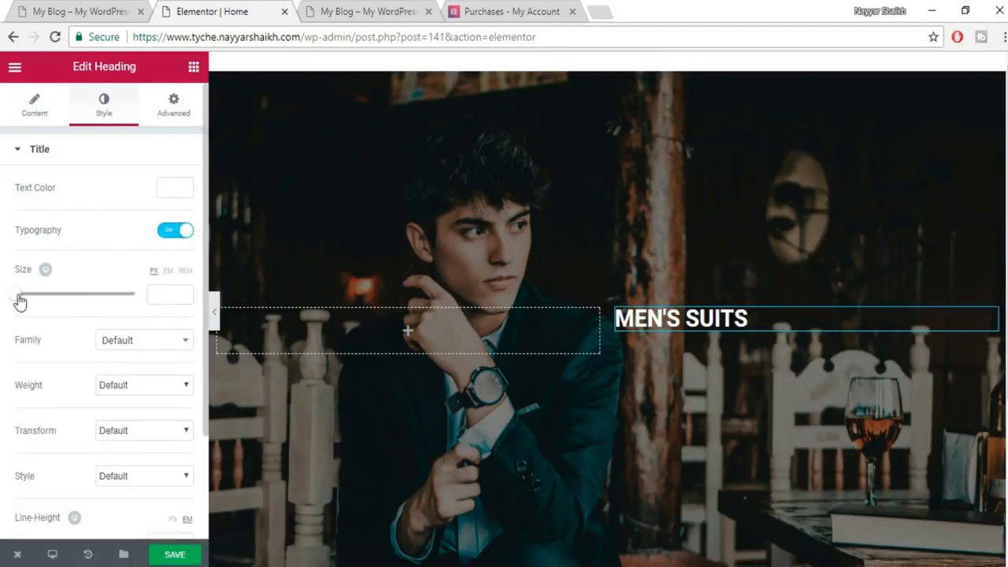
drag(17, 299, 50, 304)
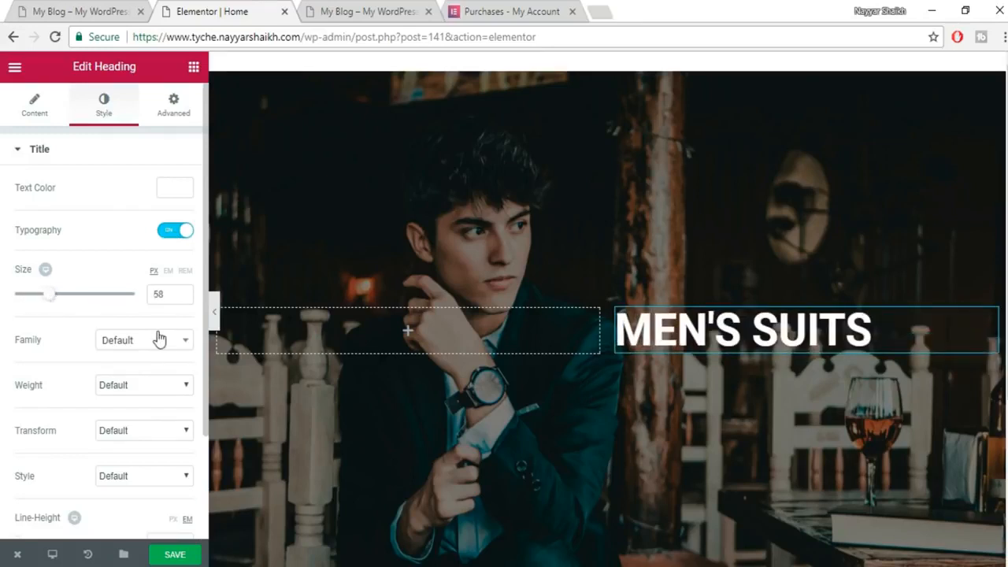
Try the Acme font on the heading, then set the font family back to Default.
scroll(375, 338, down, 1)
click(180, 344)
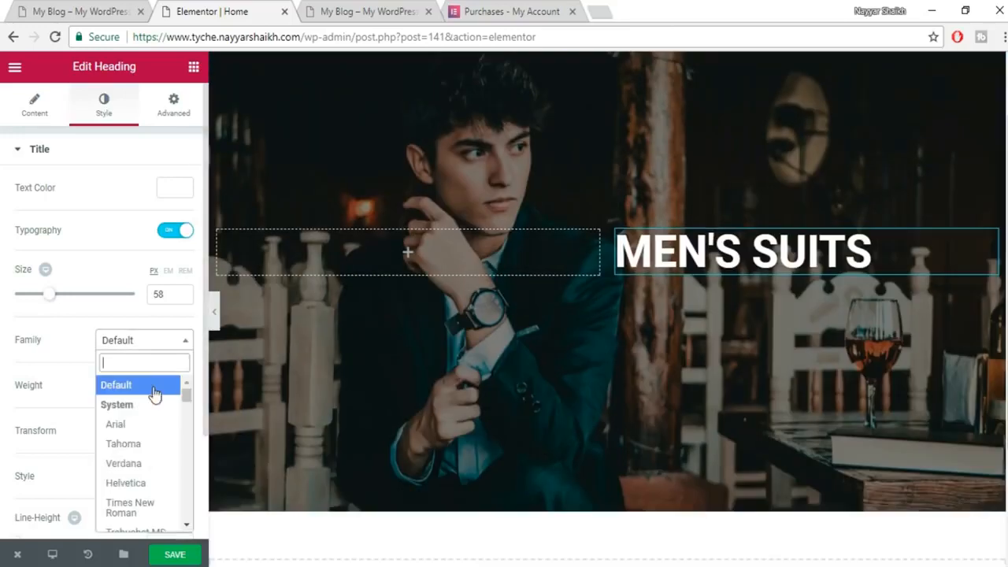
scroll(155, 466, down, 1)
scroll(155, 465, down, 5)
click(153, 465)
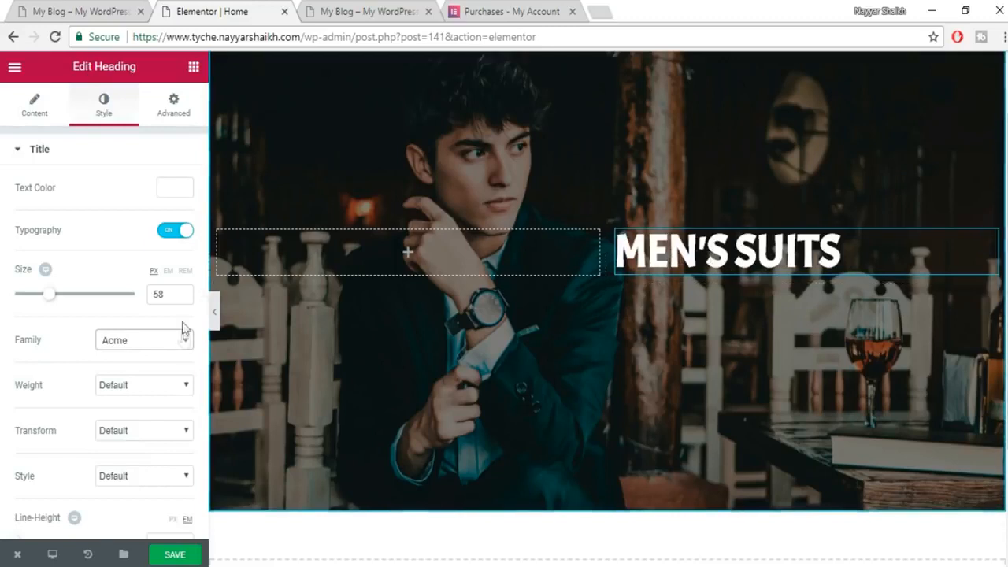
click(178, 346)
scroll(152, 402, up, 2)
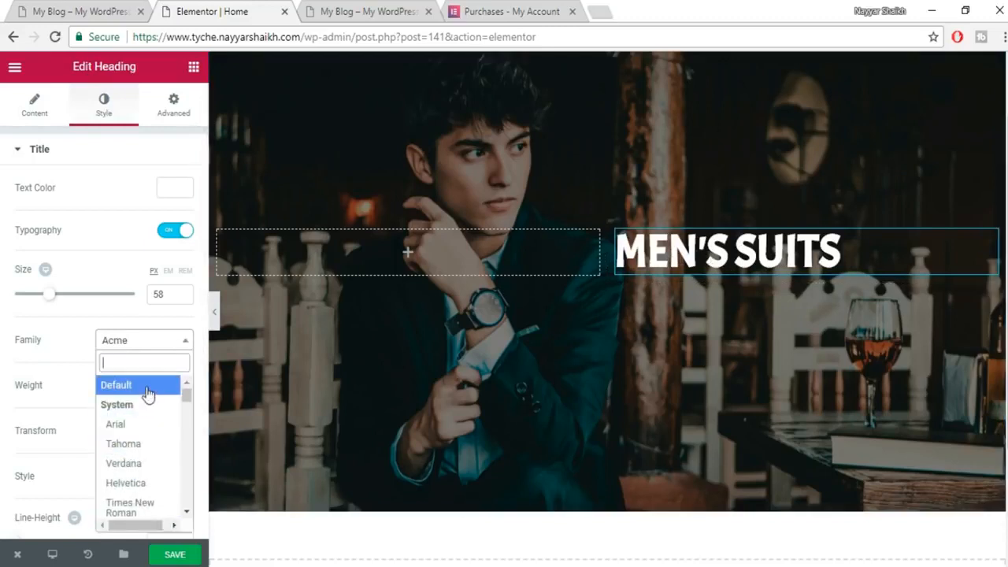
click(147, 391)
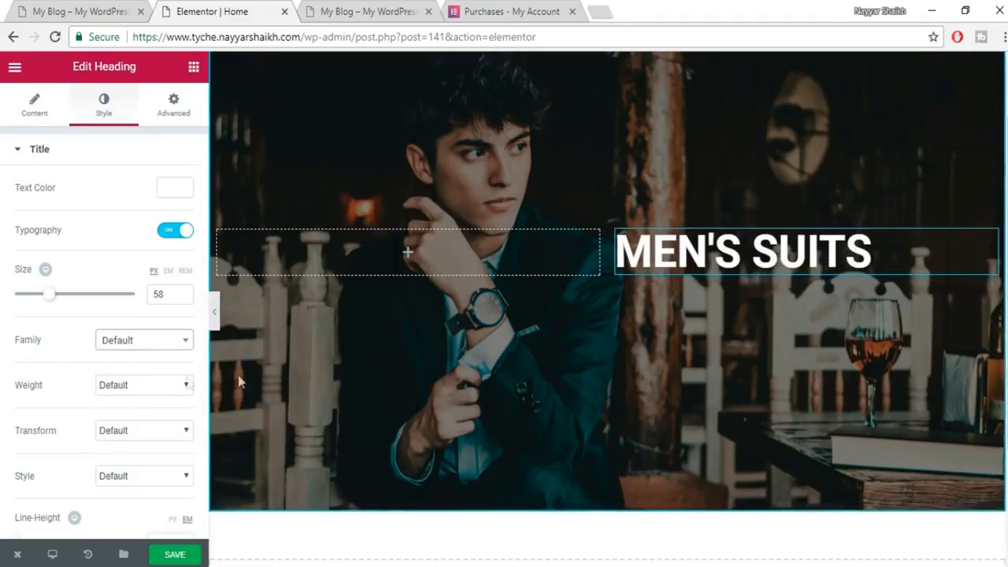
Try heading weights 200, 400 and 900, then set the weight back to Default.
click(155, 390)
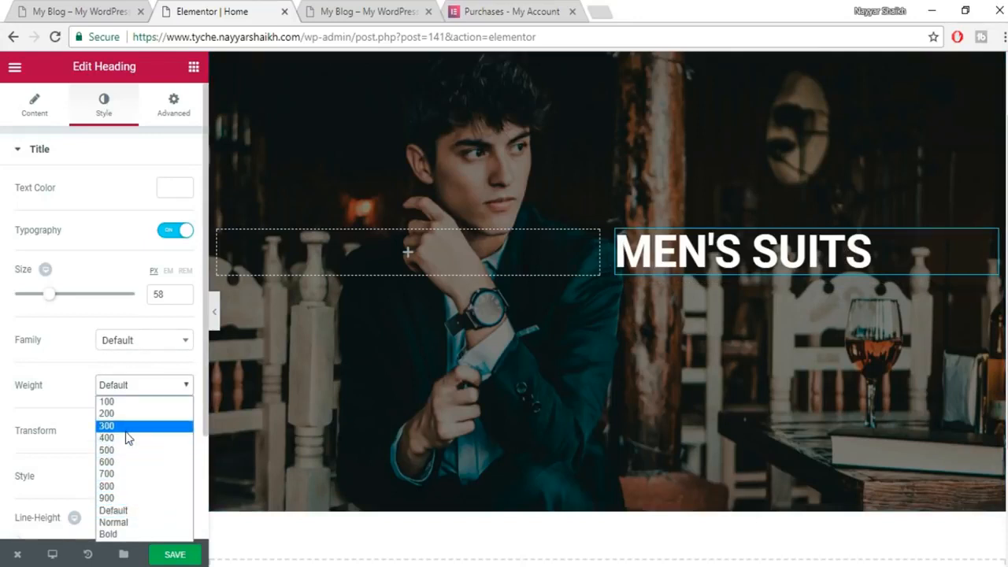
click(127, 415)
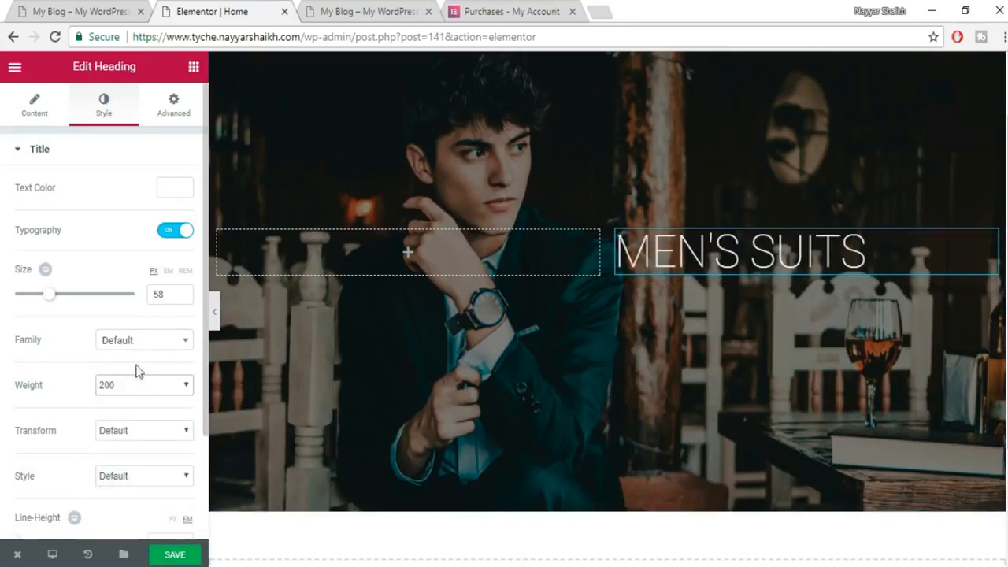
click(138, 343)
click(142, 368)
click(139, 385)
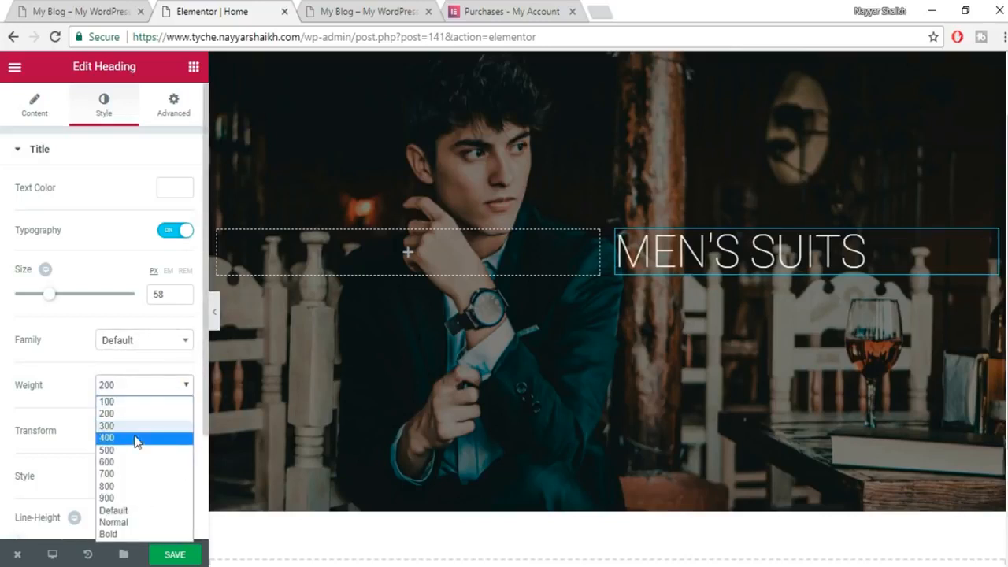
click(136, 437)
click(150, 389)
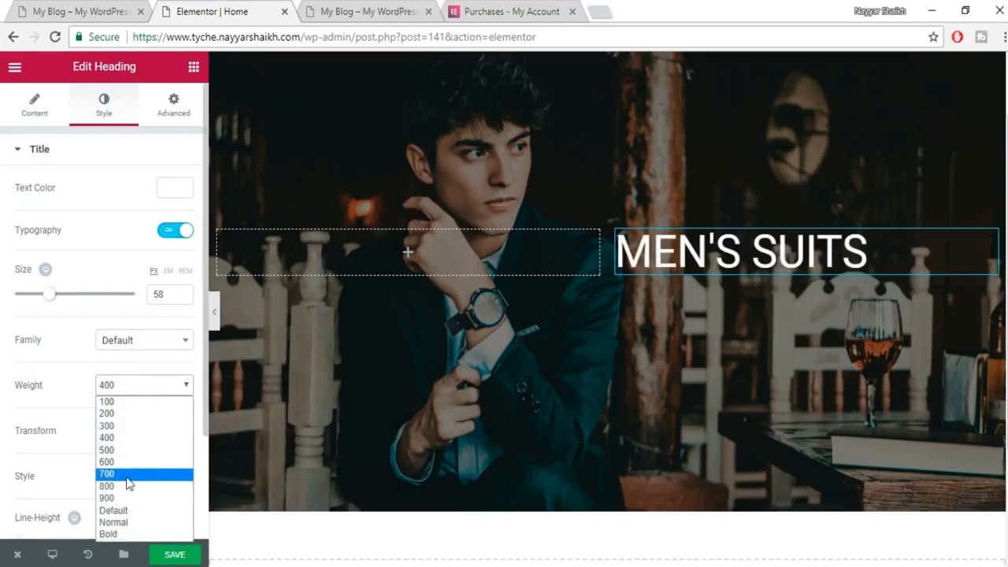
click(126, 494)
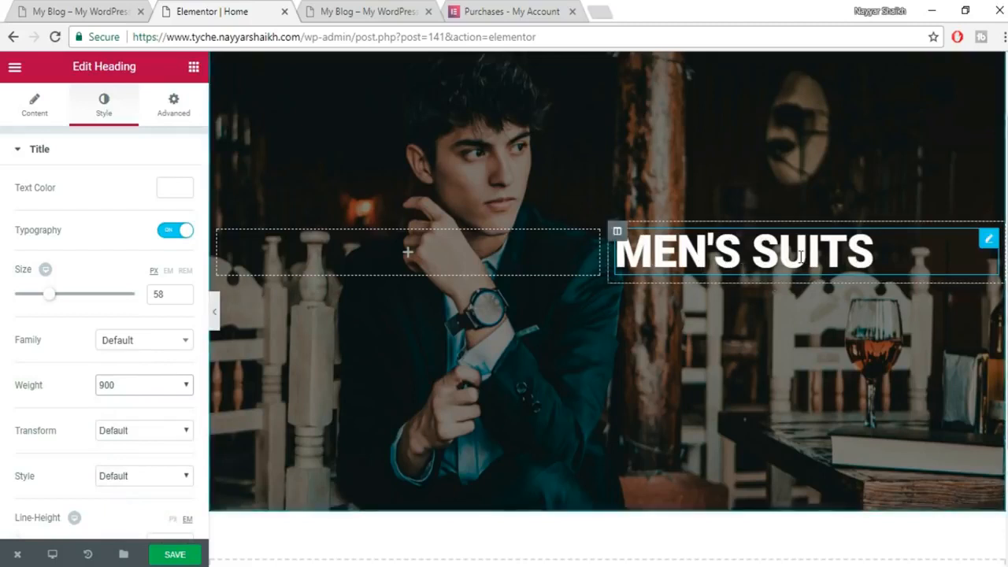
click(104, 385)
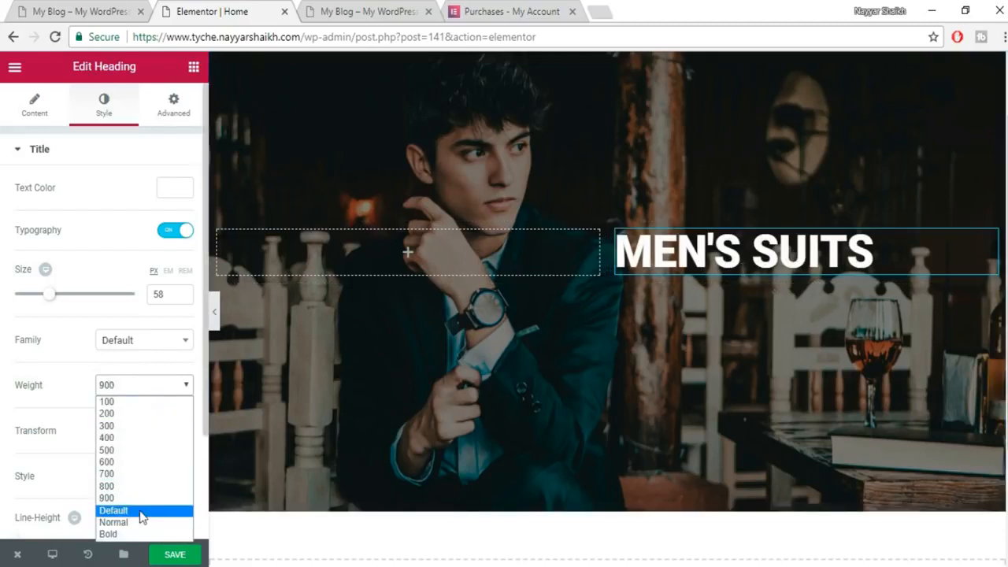
click(142, 516)
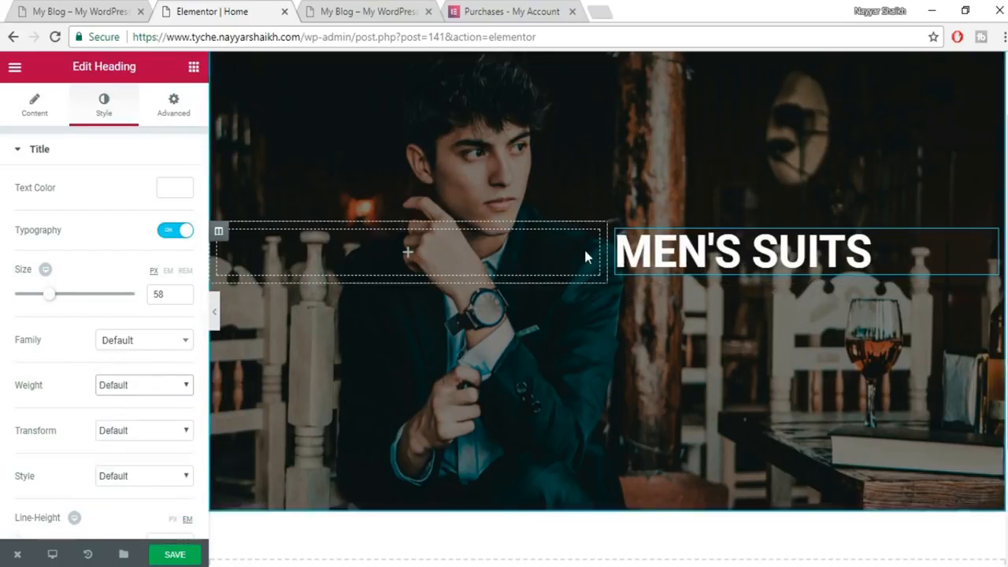
Compare with the live hero heading, highlighting its COLLECTION line.
click(57, 8)
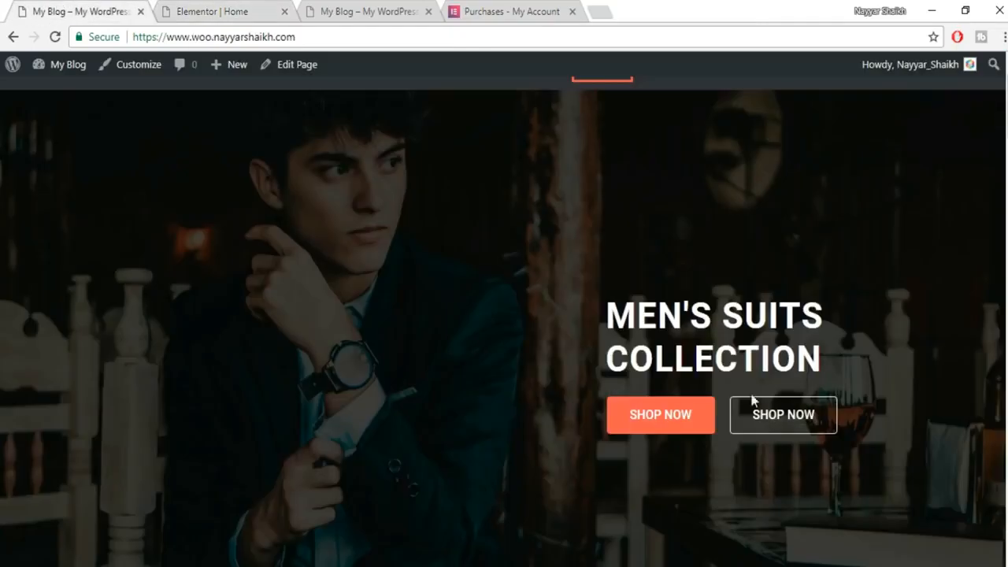
click(245, 8)
click(98, 9)
drag(819, 355, 616, 352)
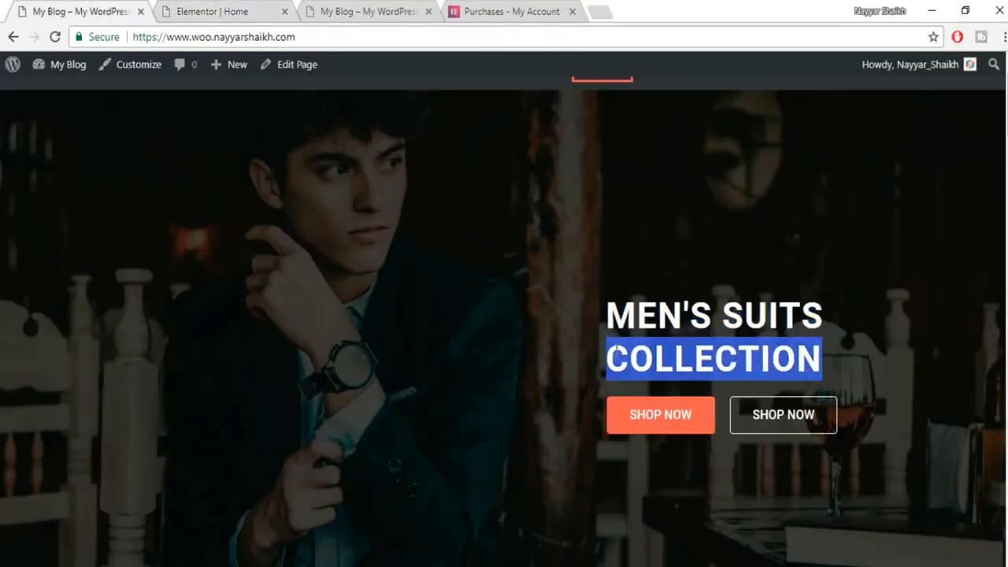
click(236, 8)
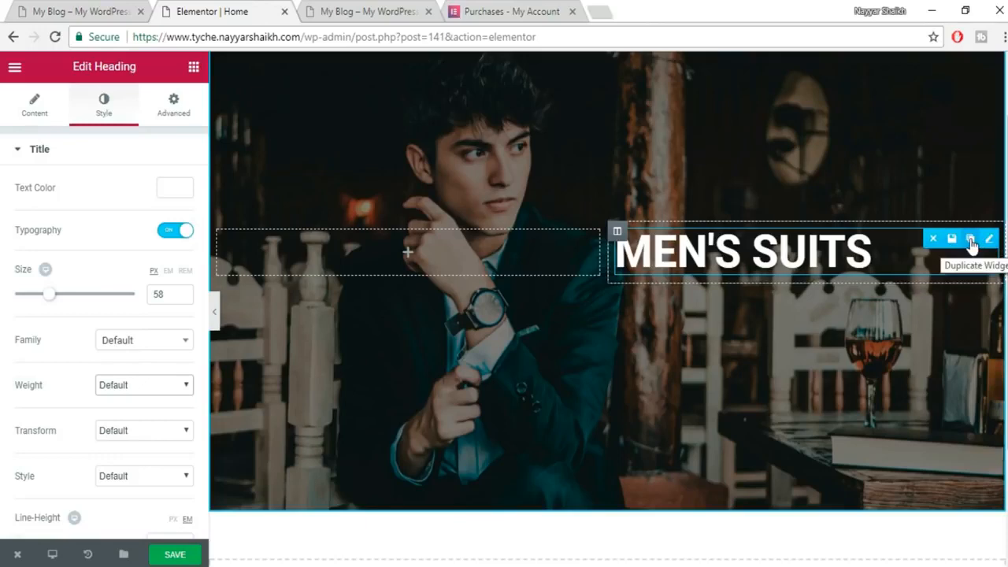
Duplicate the MEN'S SUITS heading and retype the copy as COLLECTION.
click(970, 239)
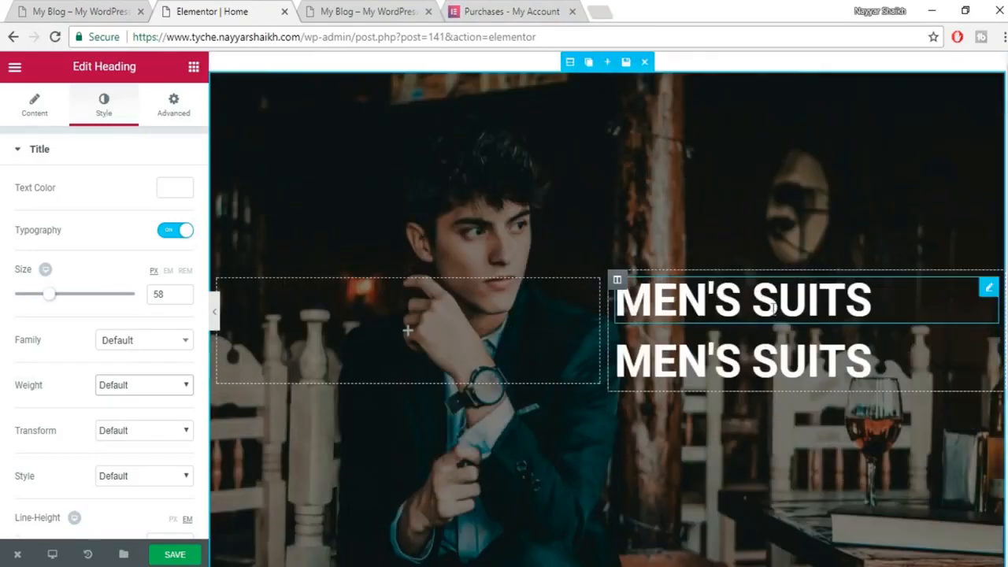
click(756, 363)
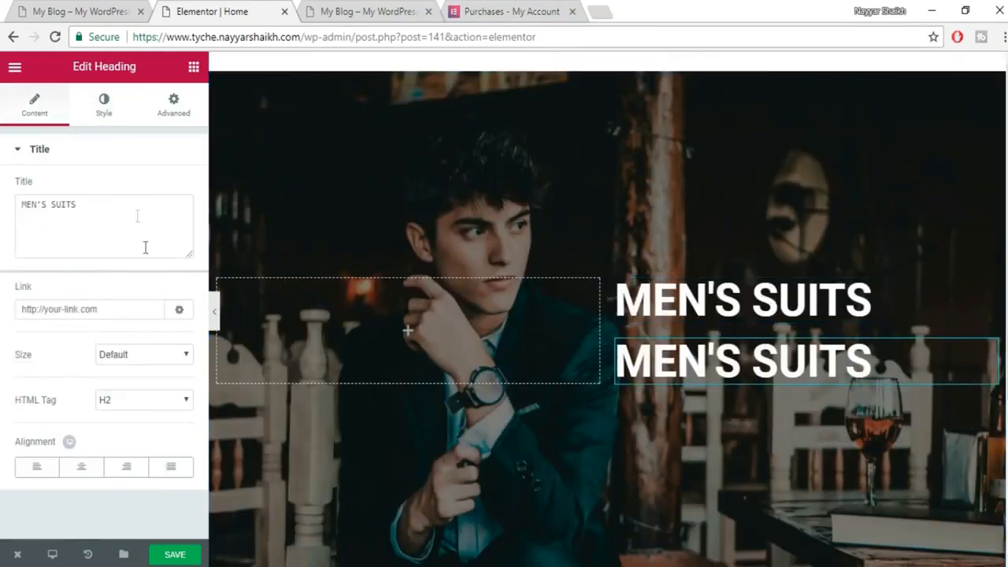
drag(83, 205, 14, 201)
text(COLLECTION)
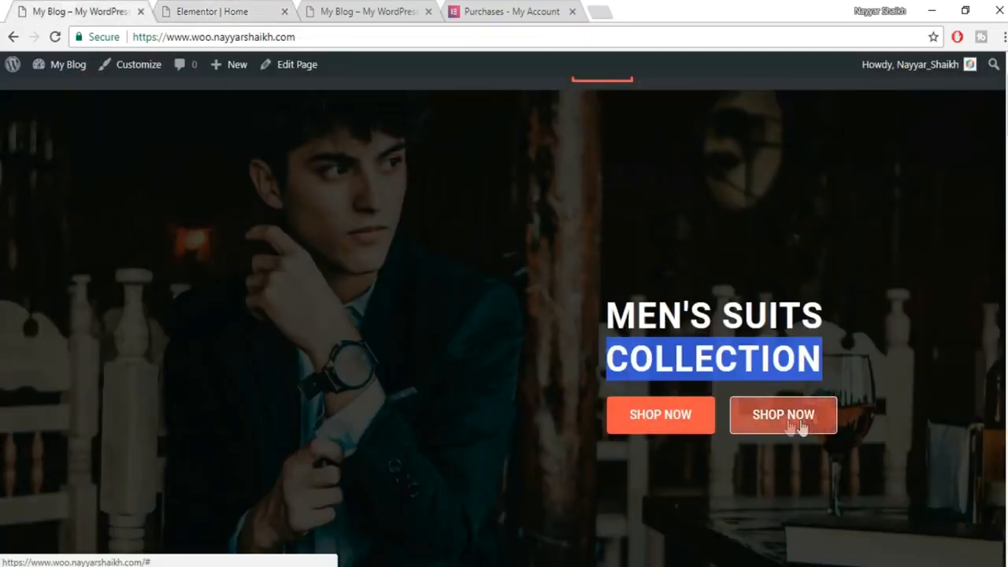
click(869, 355)
Widen the left column to about 58.7% and compare with the live site's hero.
click(228, 10)
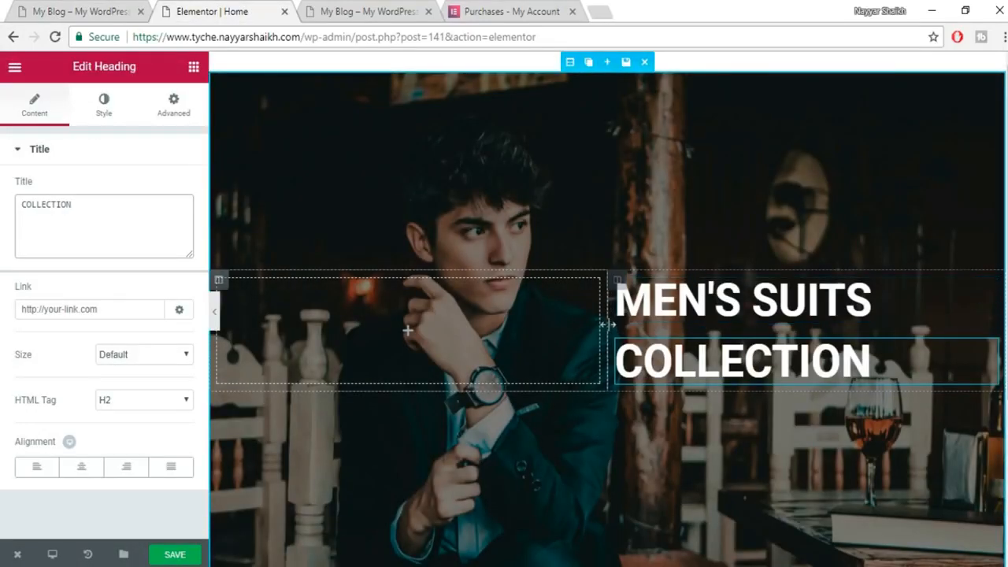
drag(607, 327, 670, 343)
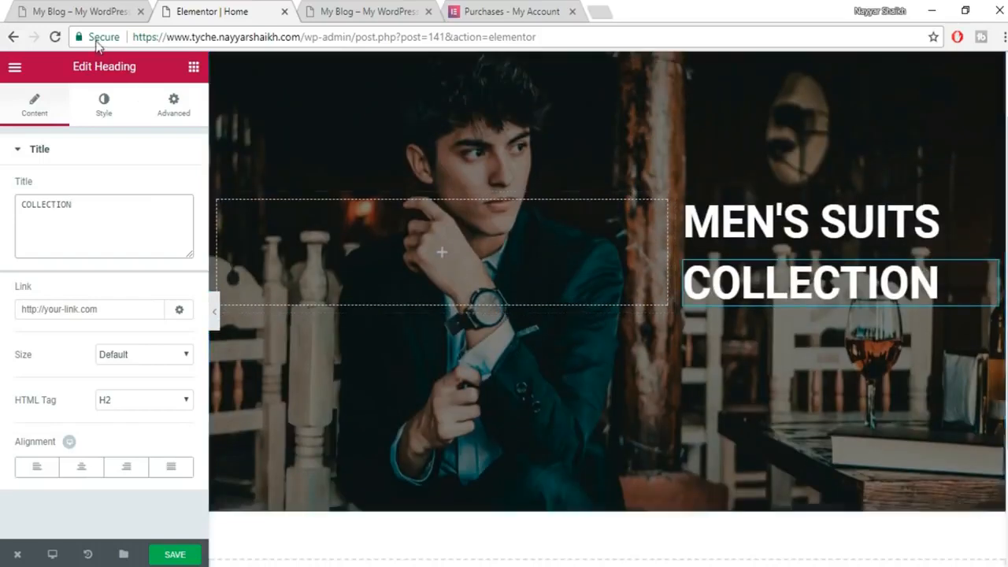
click(85, 10)
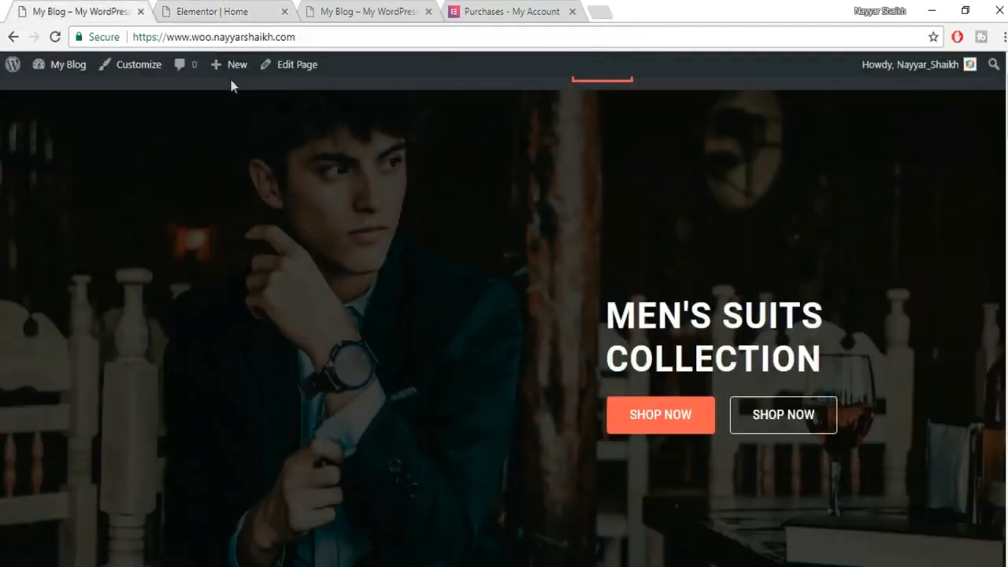
scroll(882, 425, down, 1)
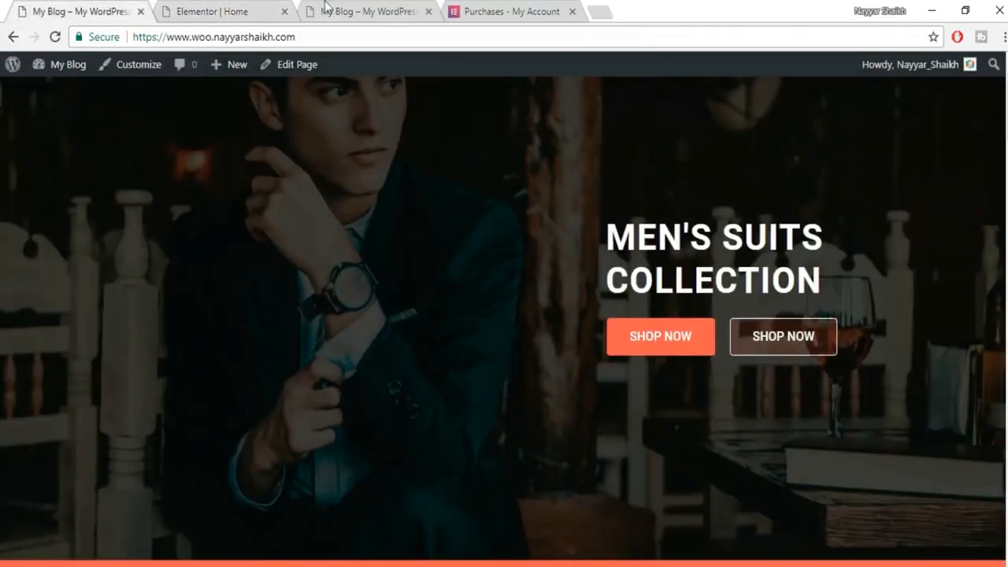
click(202, 10)
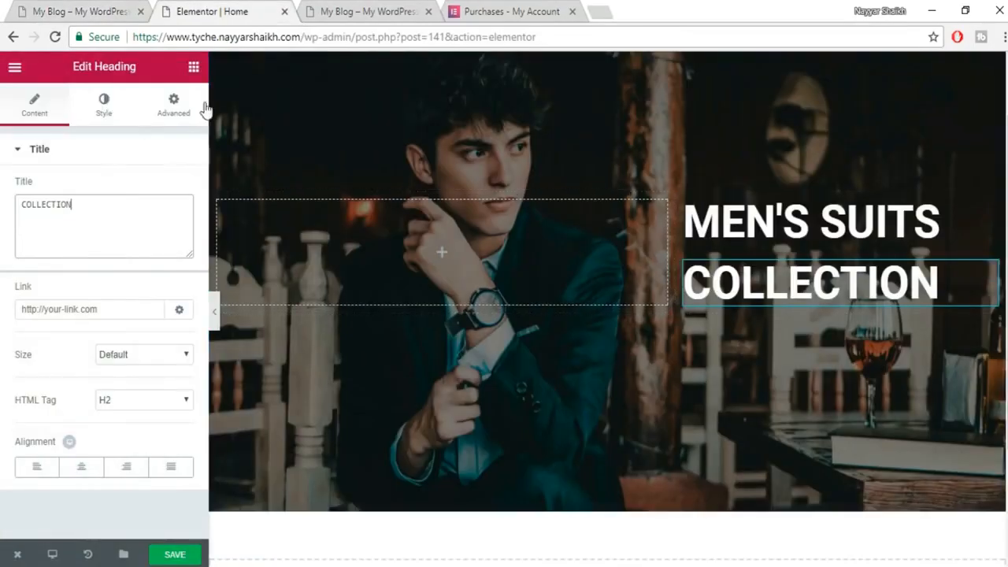
click(194, 68)
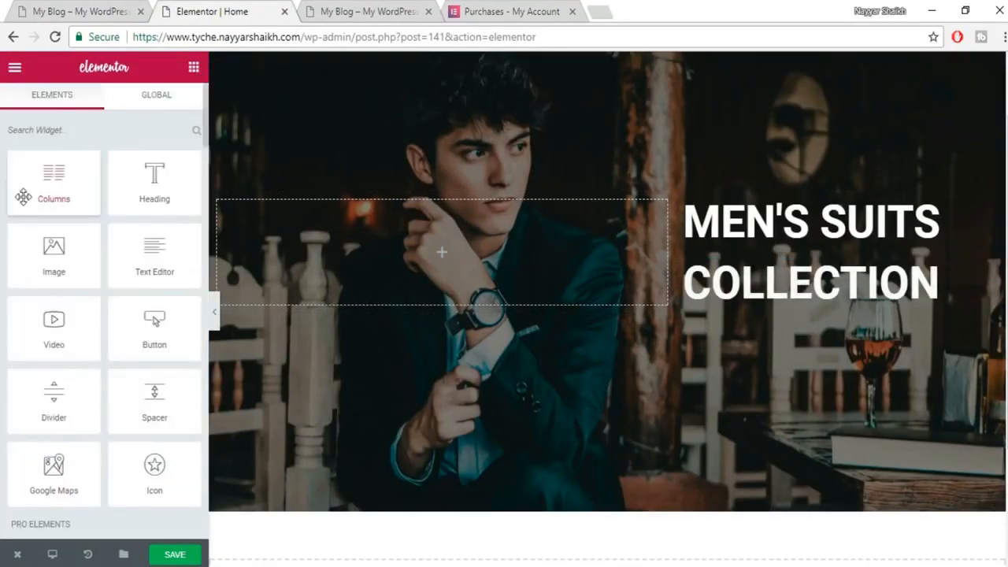
Drop a Columns row below COLLECTION, then a Button widget into its left column.
drag(22, 196, 793, 305)
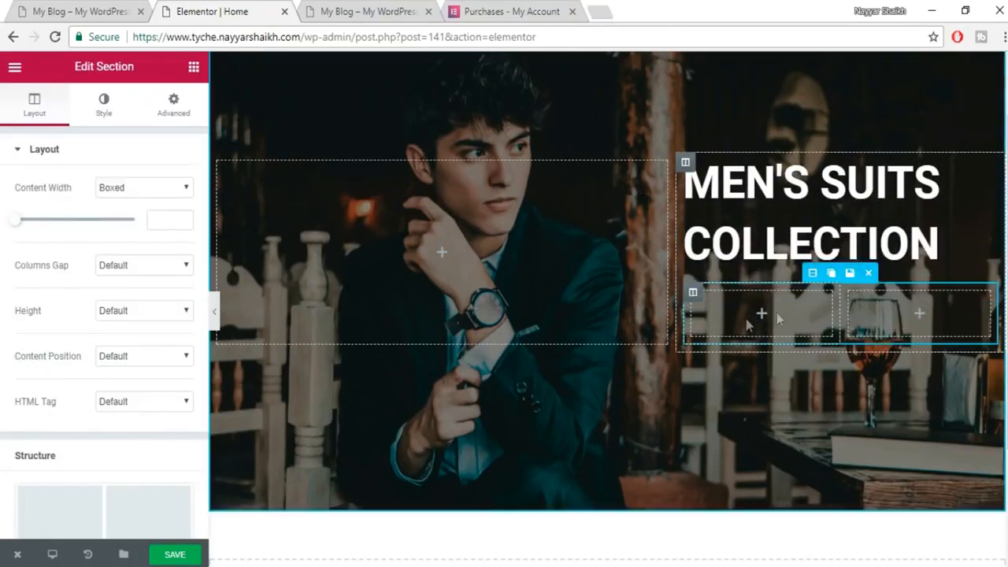
scroll(792, 353, up, 1)
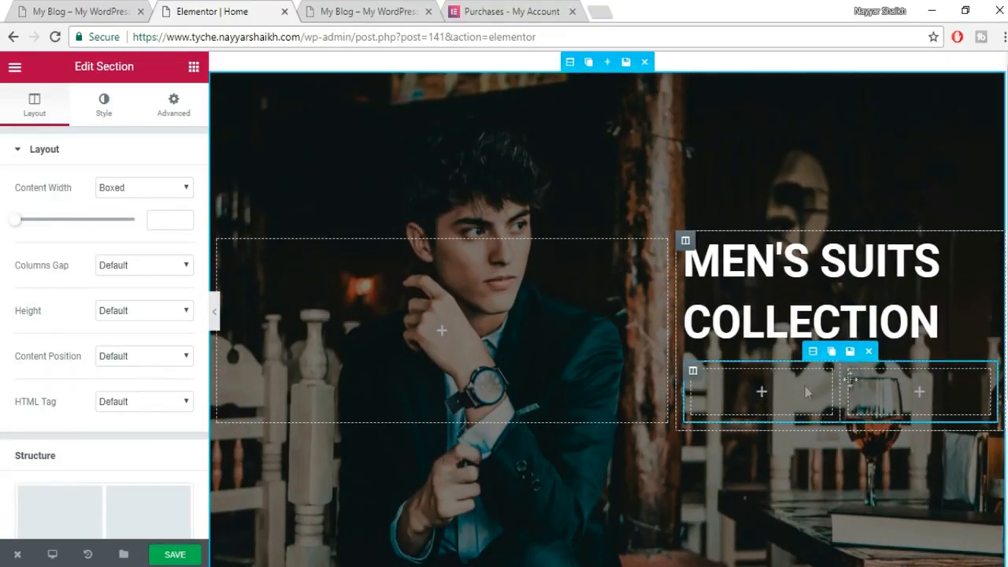
click(194, 69)
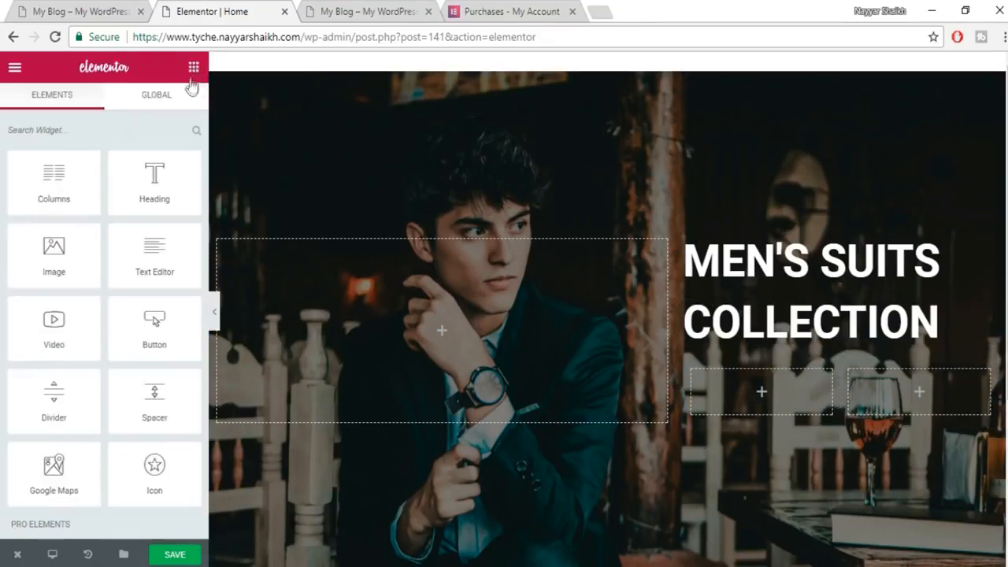
scroll(138, 319, down, 4)
scroll(131, 315, up, 4)
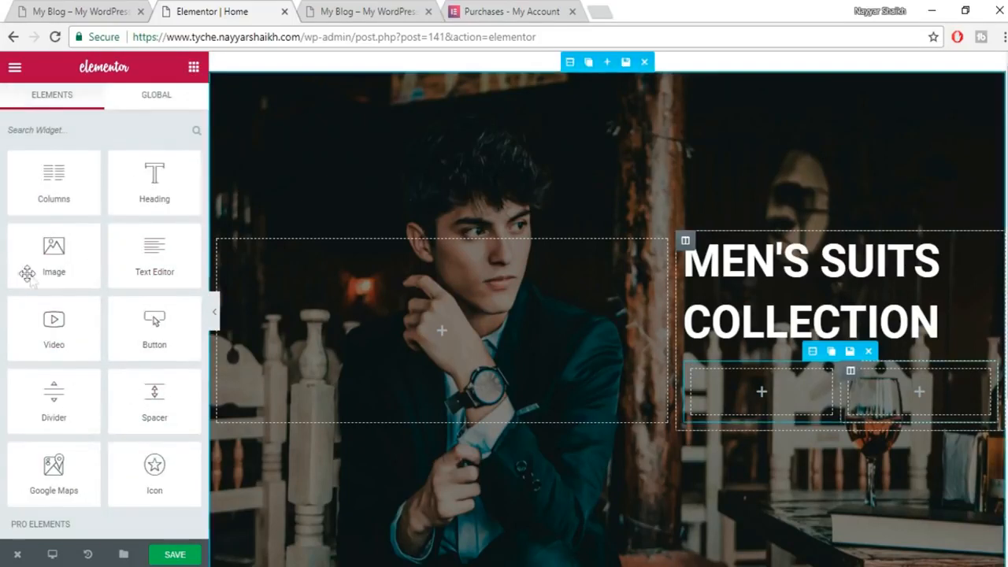
scroll(124, 288, down, 2)
scroll(134, 311, up, 2)
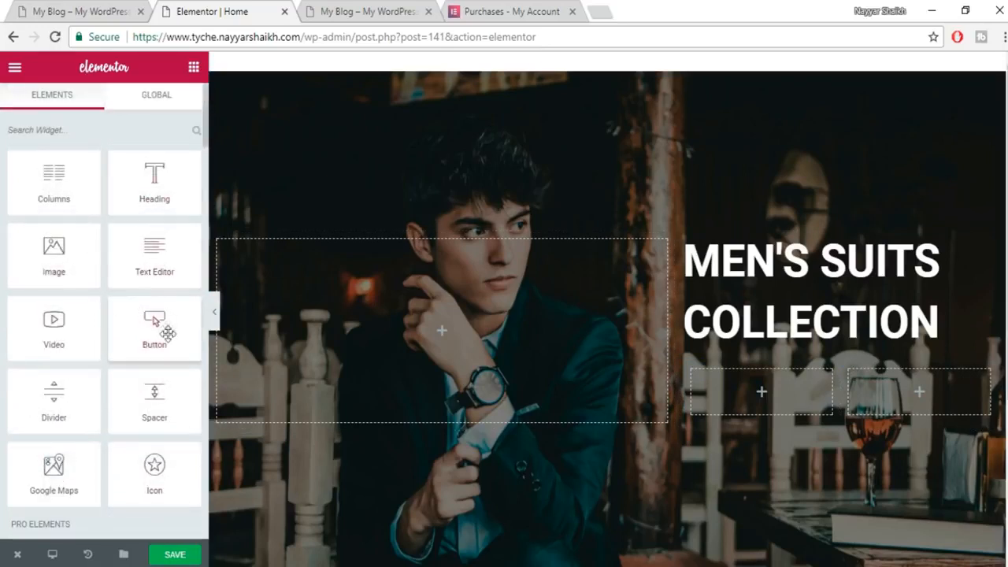
drag(154, 321, 776, 398)
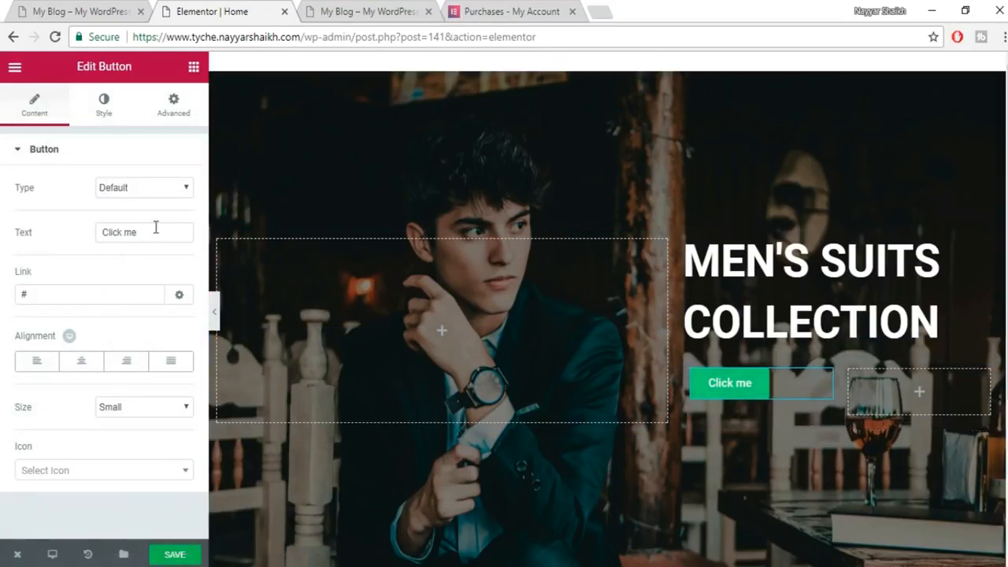
Change the button label from Click me to SHOP NOW, matching the live site.
click(67, 8)
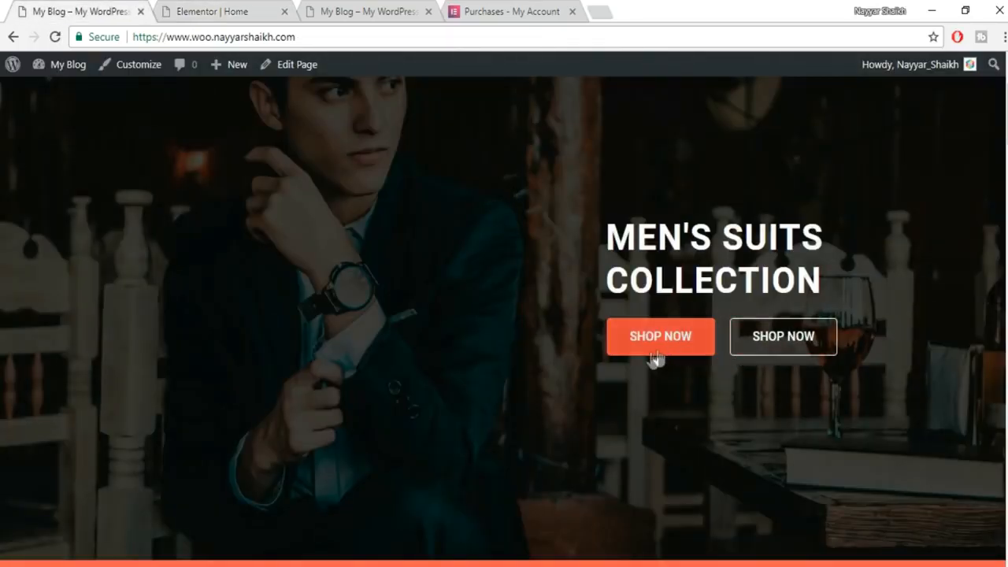
click(203, 9)
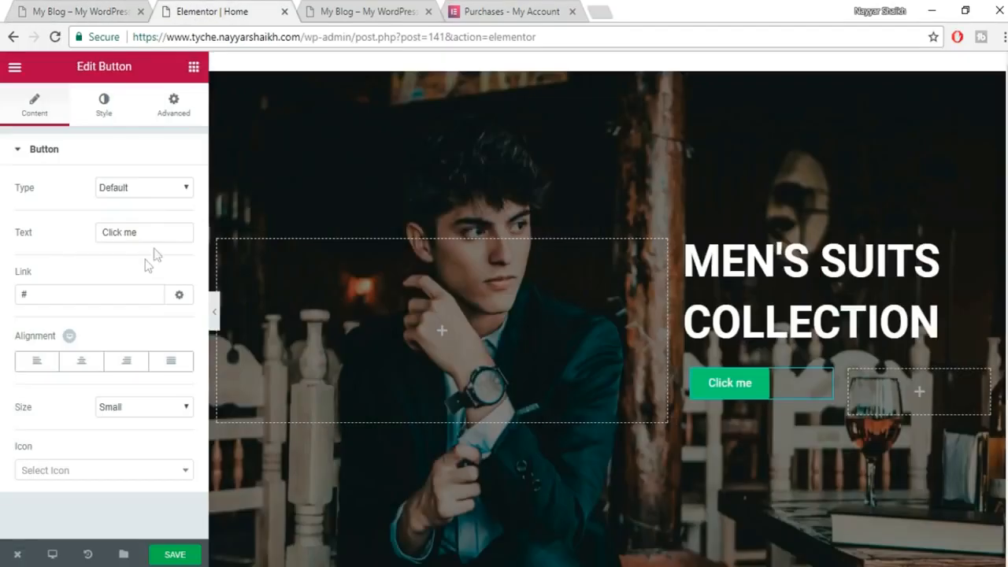
drag(159, 235, 44, 230)
text(S)
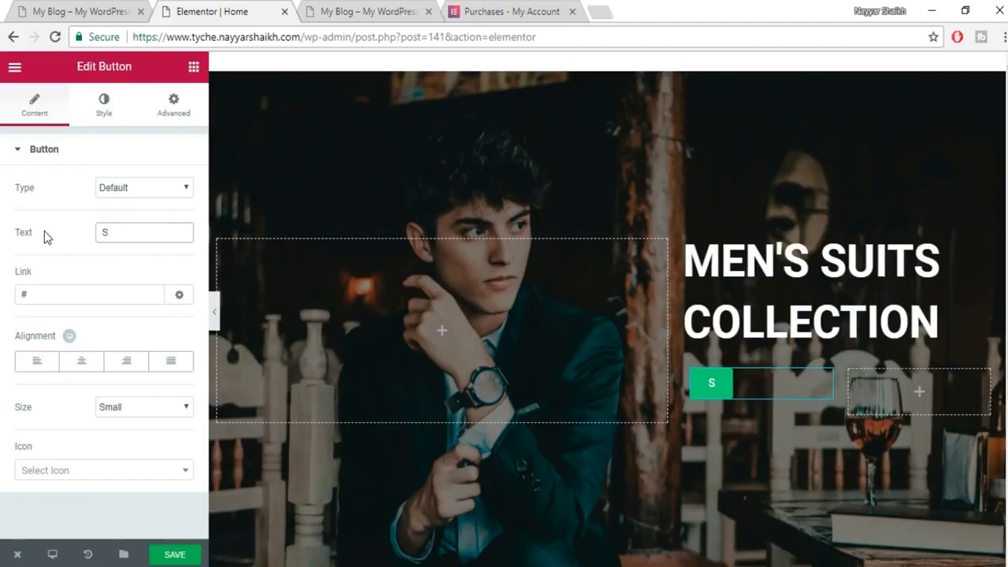
text(HOP NOW)
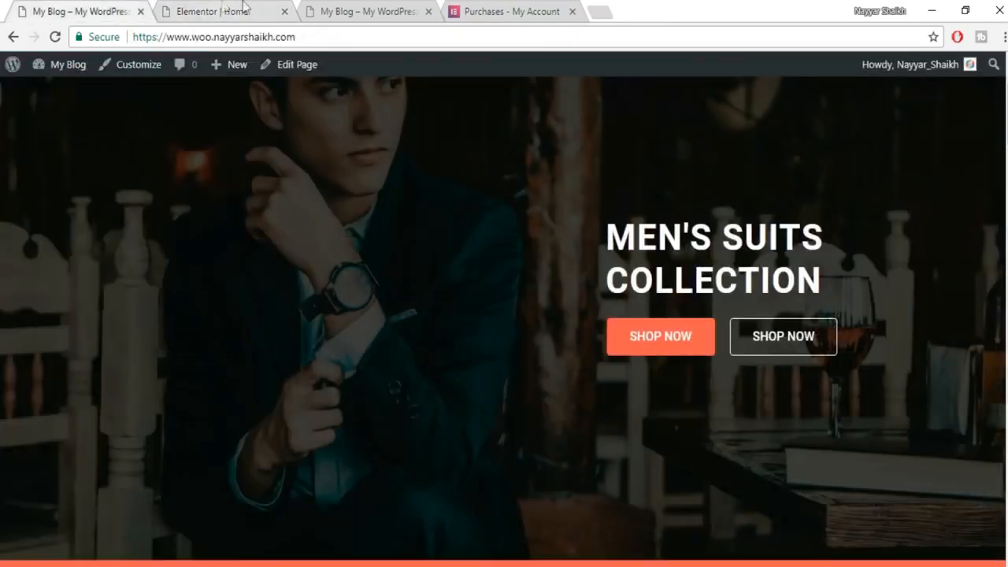
click(244, 8)
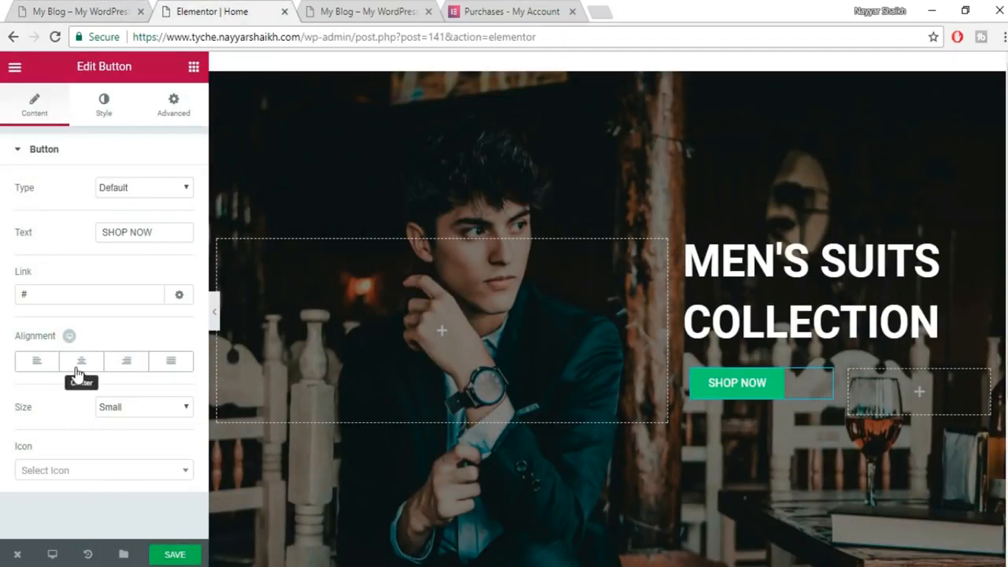
Set the button size to Medium and centre it in its column.
click(132, 407)
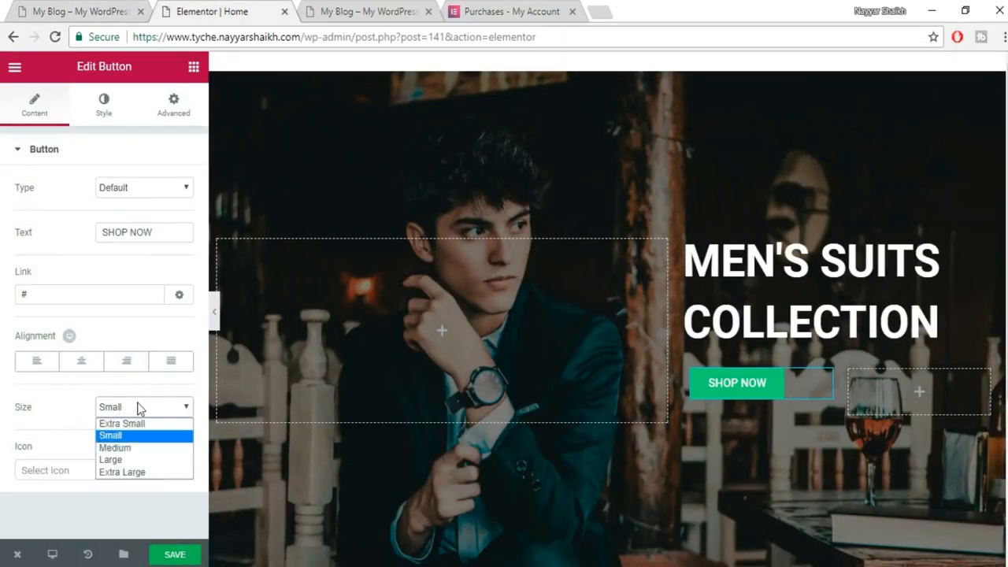
click(138, 449)
click(81, 362)
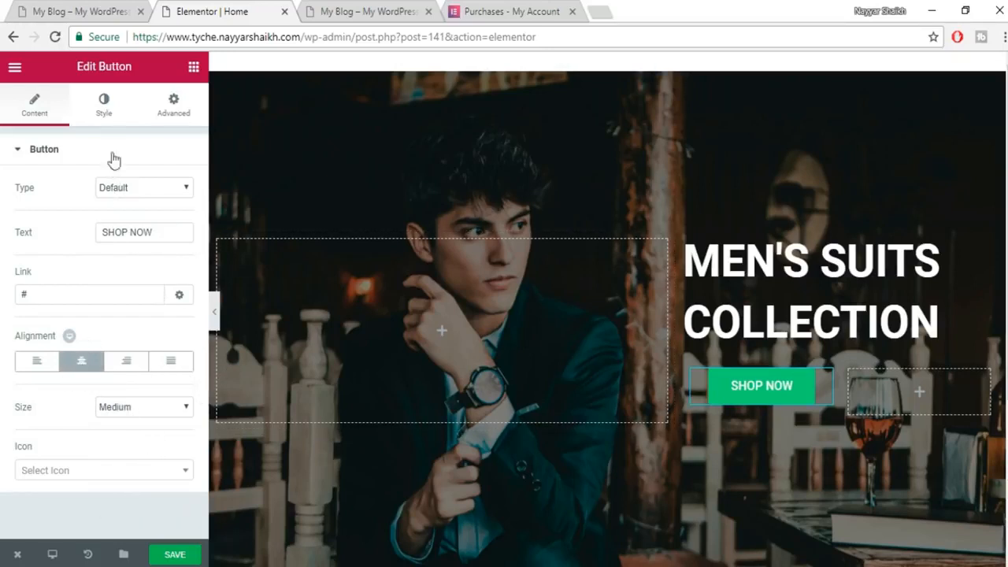
click(105, 118)
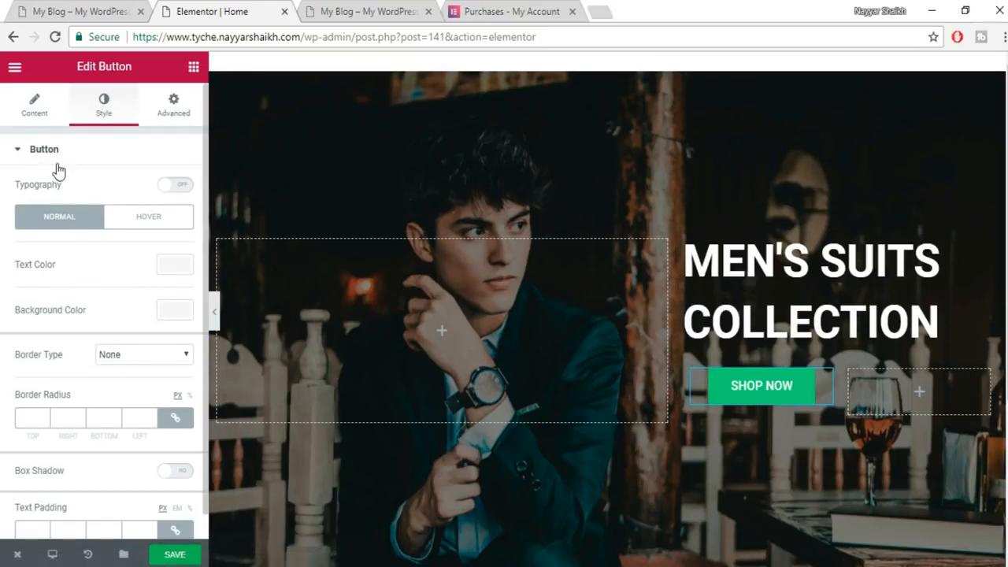
Try custom typography with a larger text size, then revert to default text styling.
click(175, 186)
drag(14, 254, 44, 259)
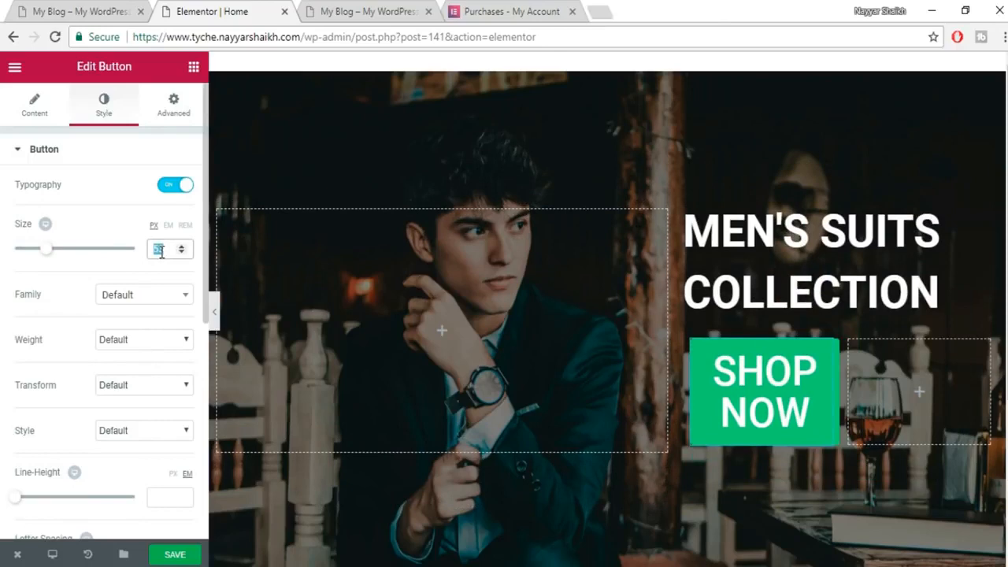
key(BackSpace)
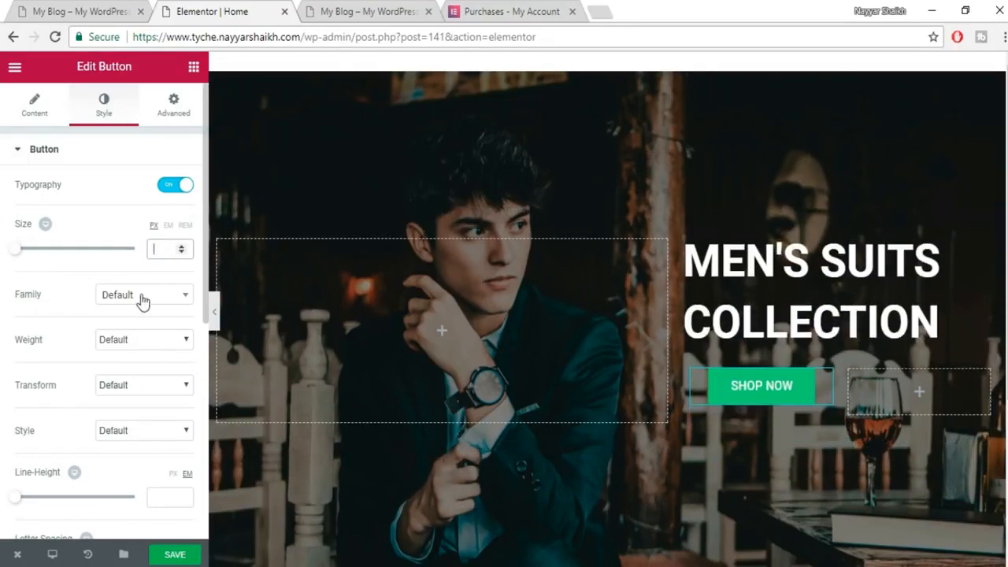
click(143, 302)
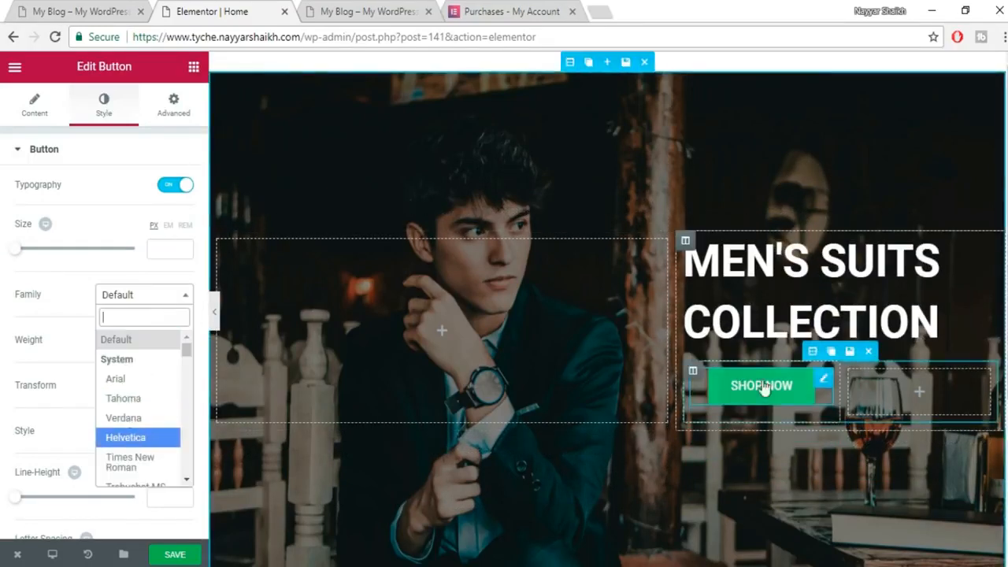
click(152, 302)
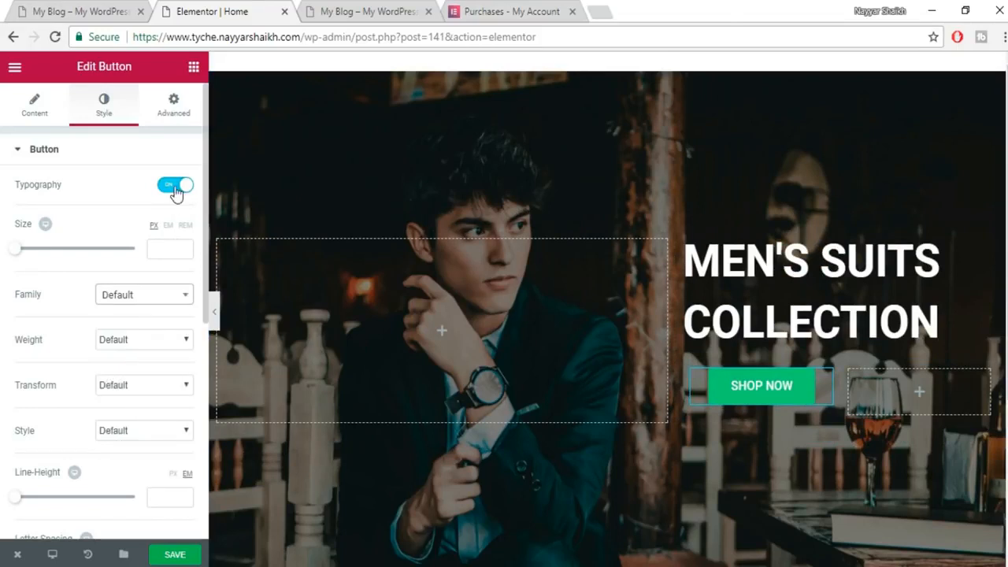
click(177, 186)
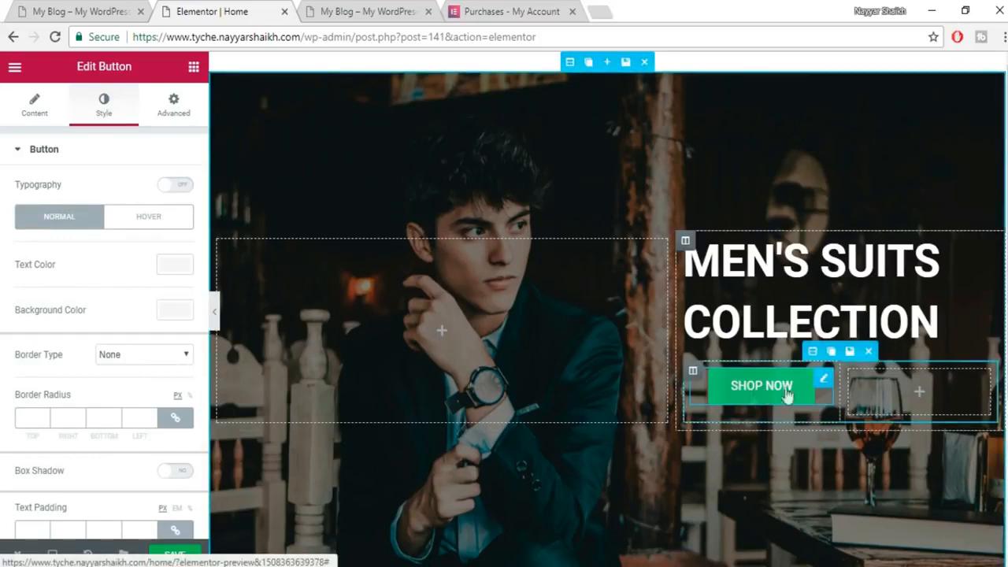
Open the button background colour picker and view the live site's orange SHOP NOW button.
click(161, 318)
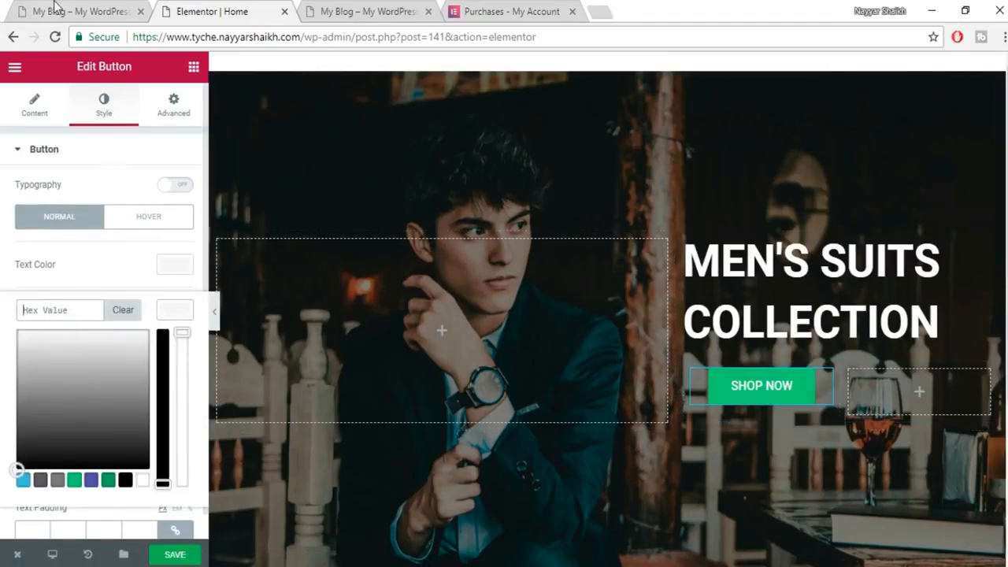
click(49, 11)
scroll(685, 340, down, 1)
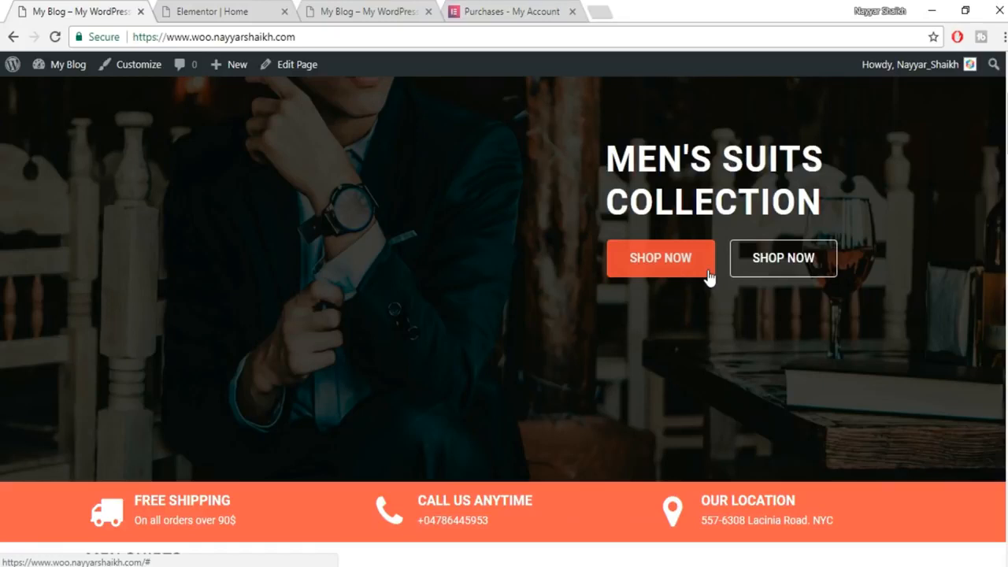
Inspect the live Shop Now button and copy its background colour #f66249.
scroll(748, 295, down, 1)
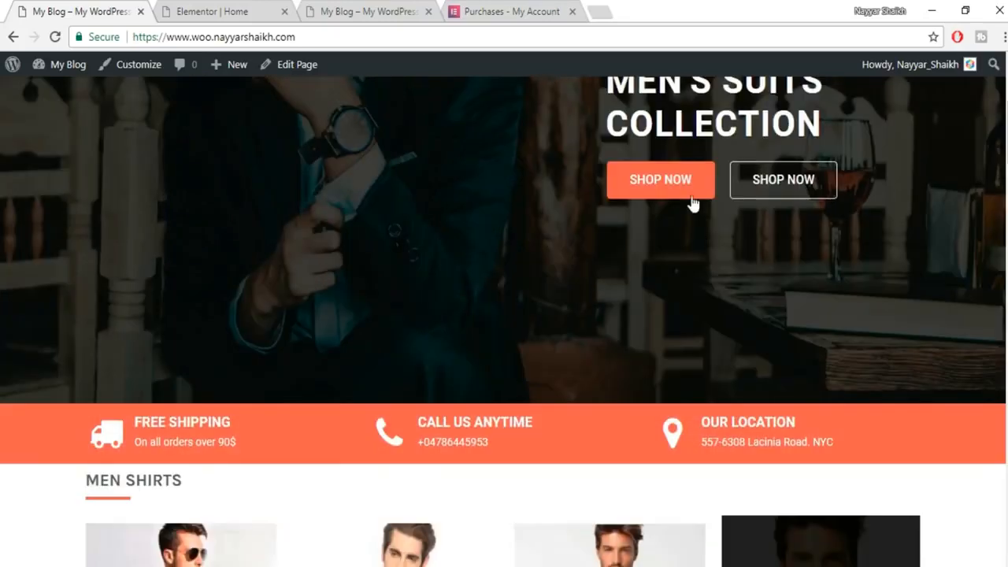
right_click(703, 192)
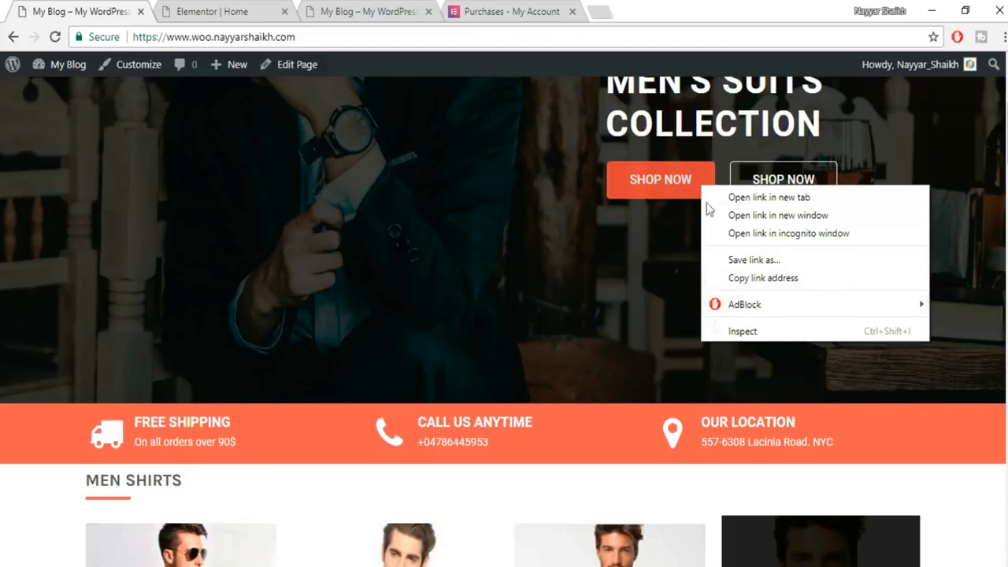
click(755, 331)
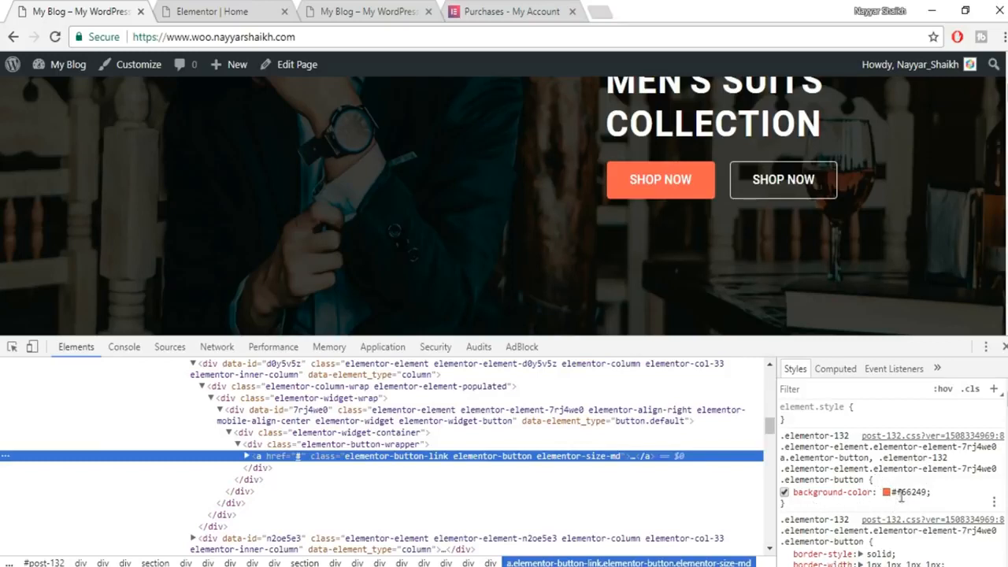
click(899, 492)
key(ctrl+c)
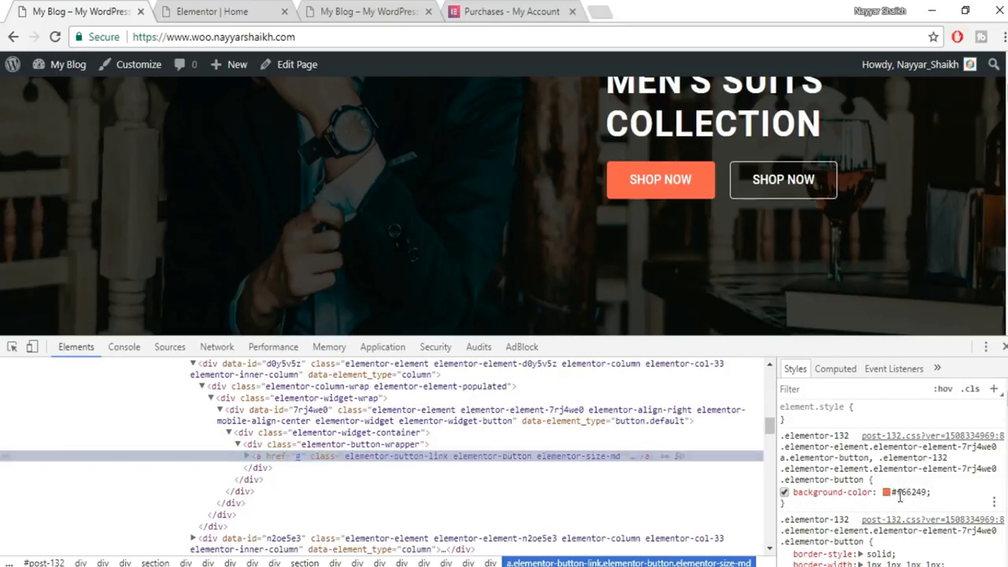
click(953, 495)
click(1004, 347)
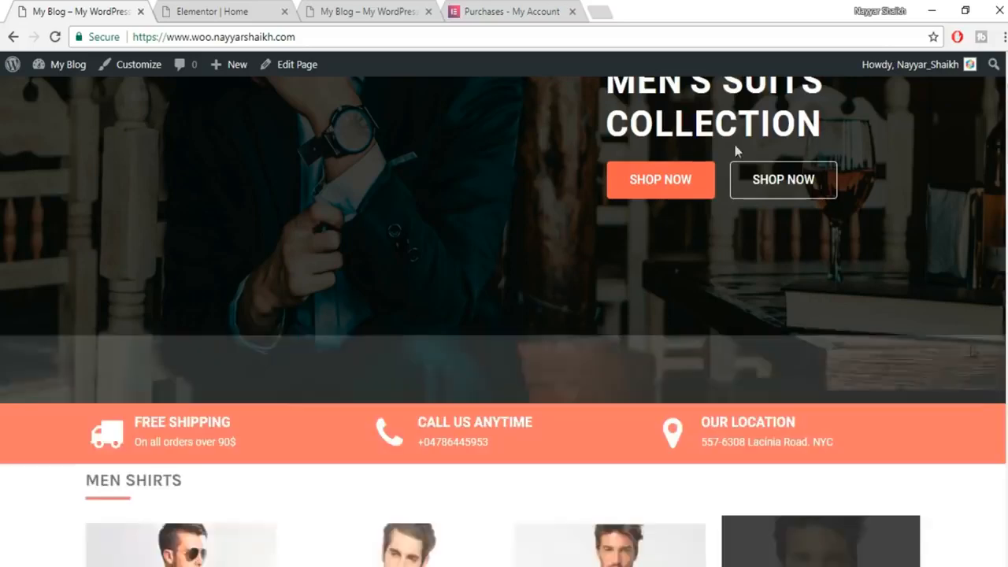
click(208, 11)
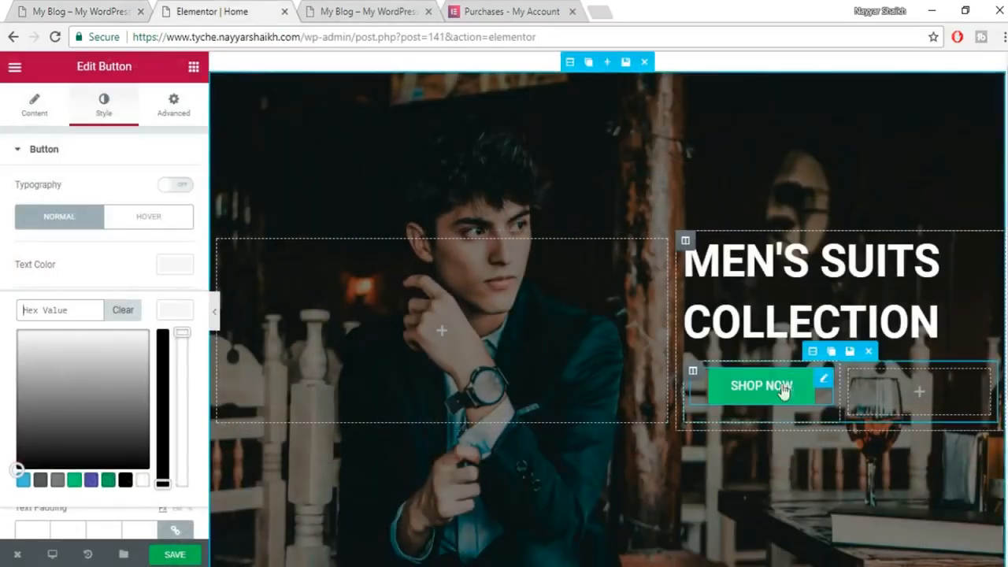
Paste #f66249 as the button background and search that hex on Google.
click(27, 313)
key(ctrl+v)
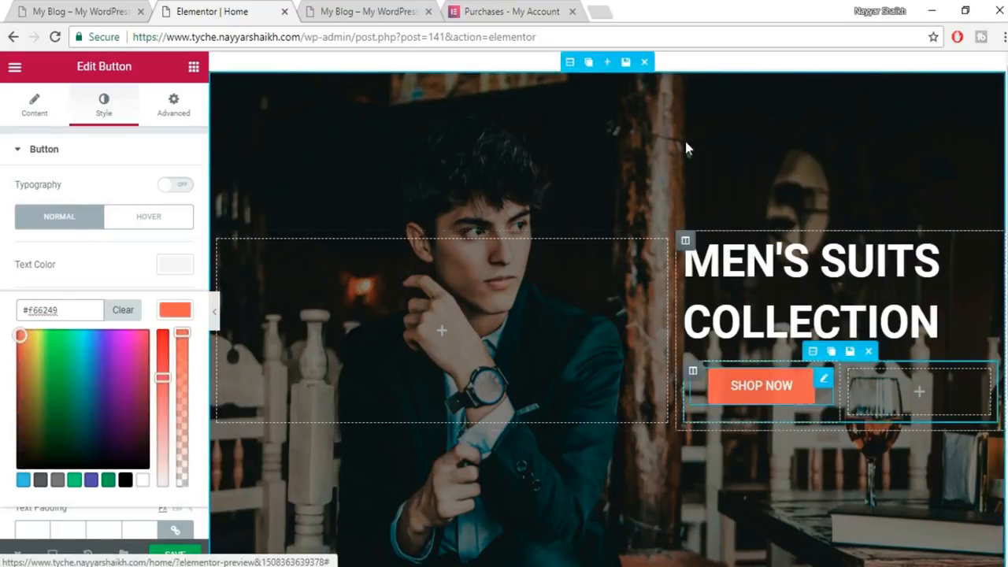
click(600, 11)
key(ctrl+v)
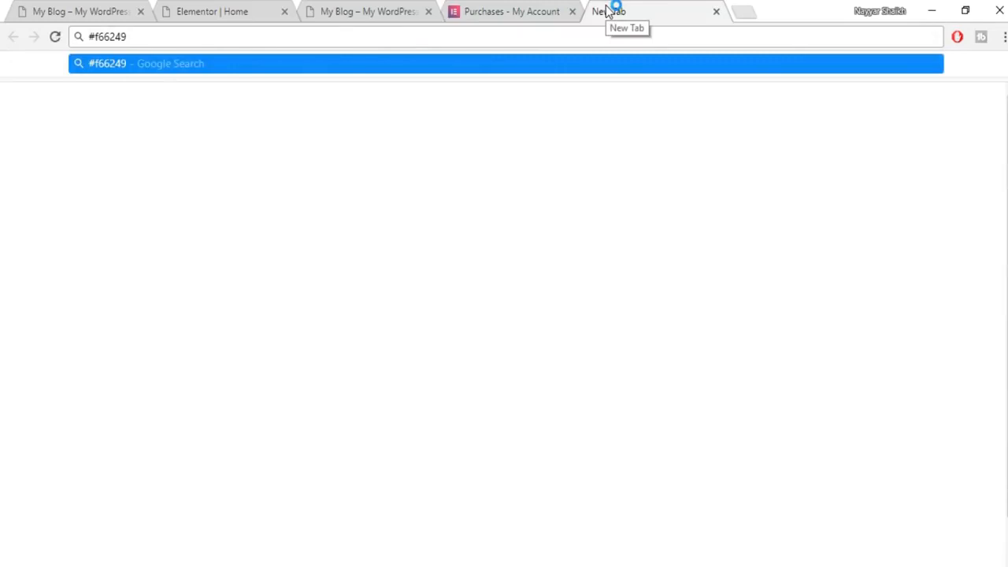
key(Return)
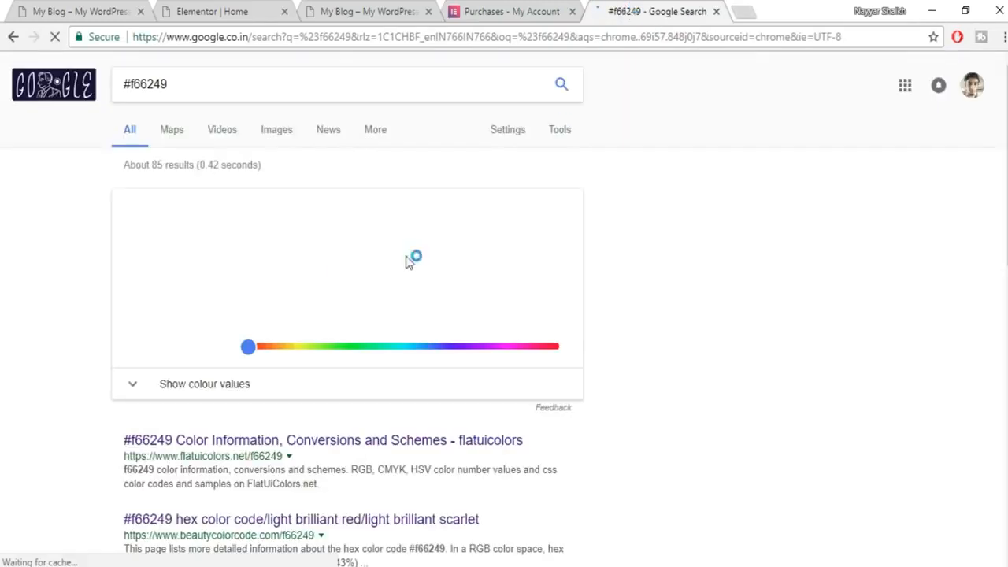
Return to the Elementor editor and close the background colour picker.
click(234, 10)
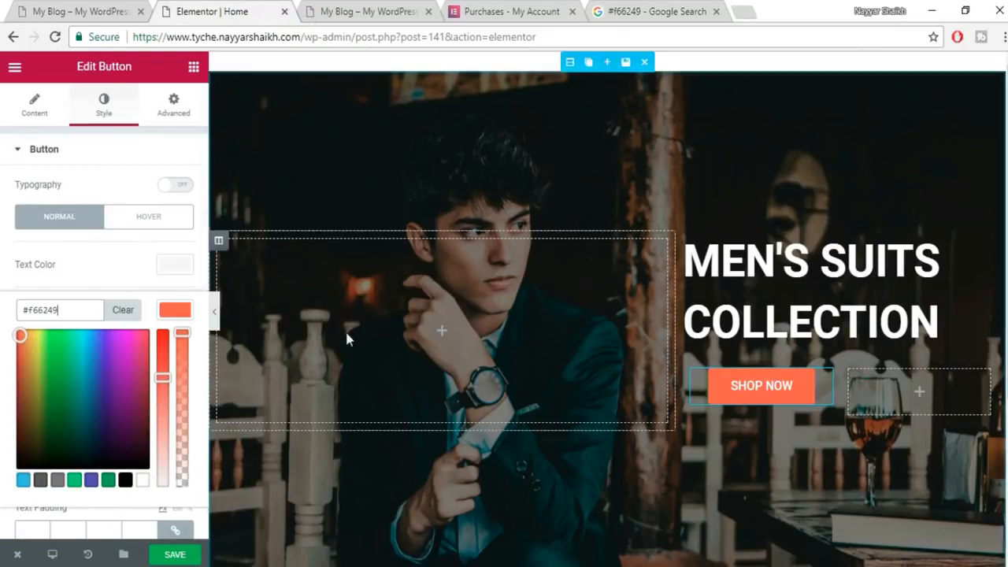
click(174, 310)
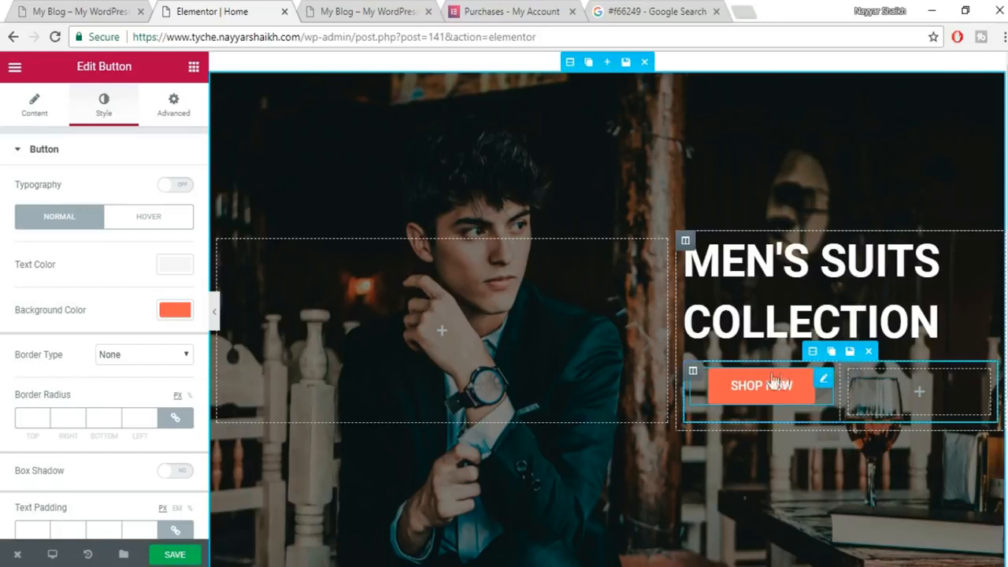
mouse_move(711, 376)
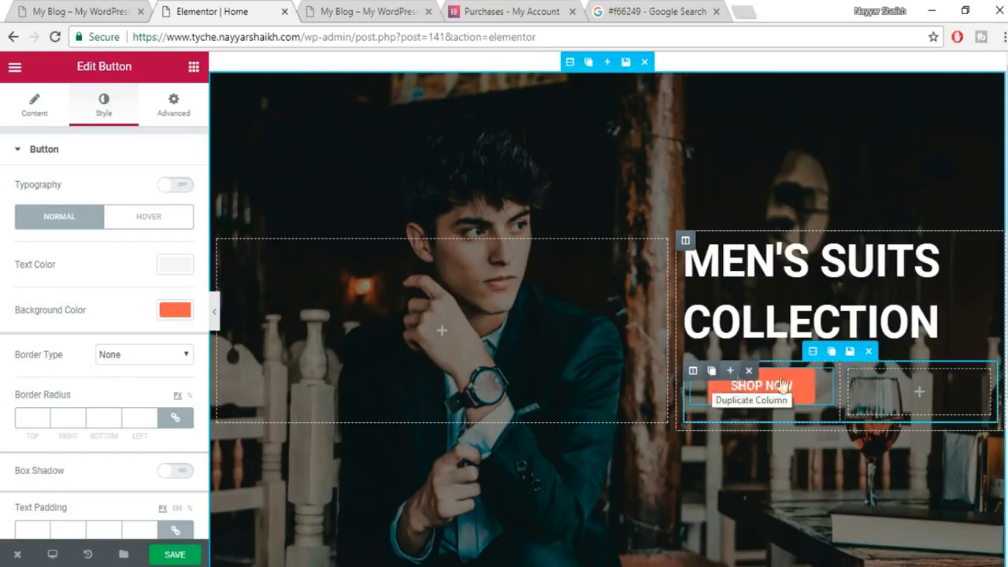
Duplicate the SHOP NOW button into the right column and check the live page.
mouse_move(791, 384)
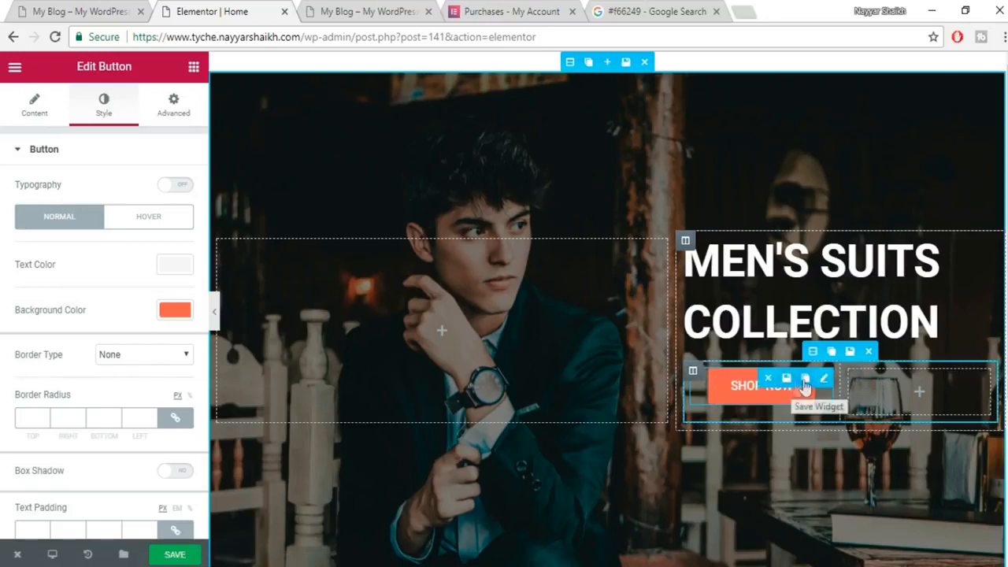
click(804, 379)
drag(817, 405, 898, 417)
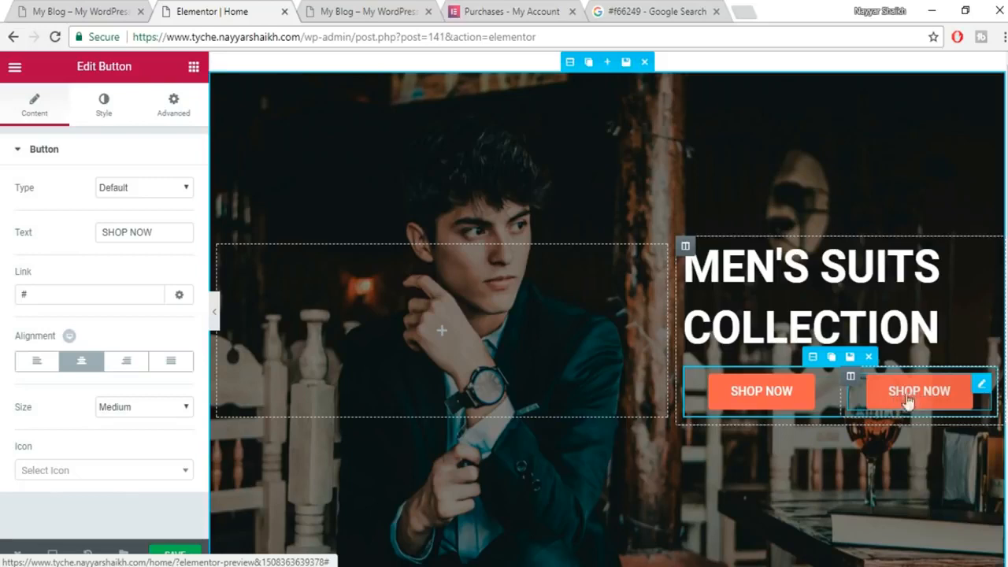
click(41, 9)
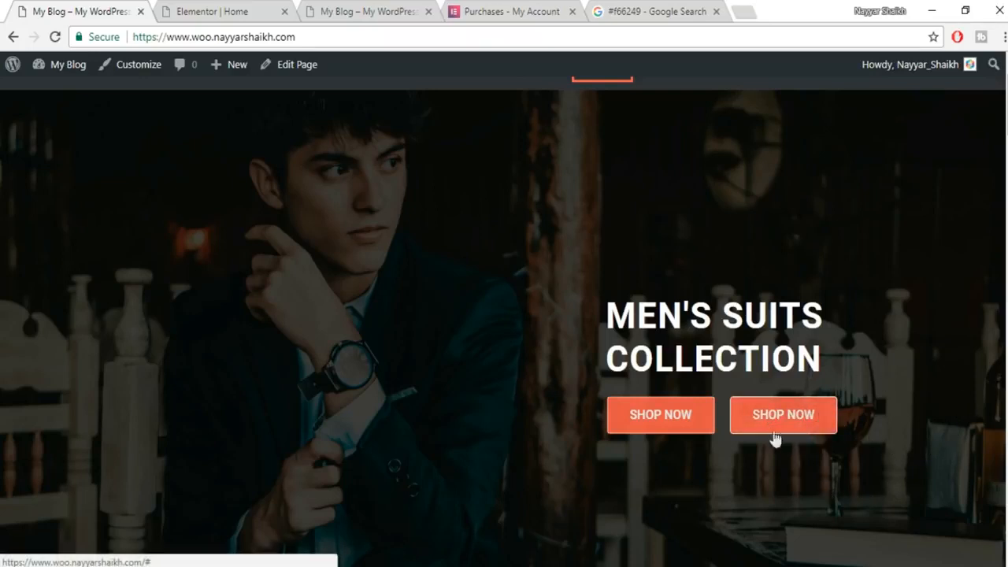
click(277, 9)
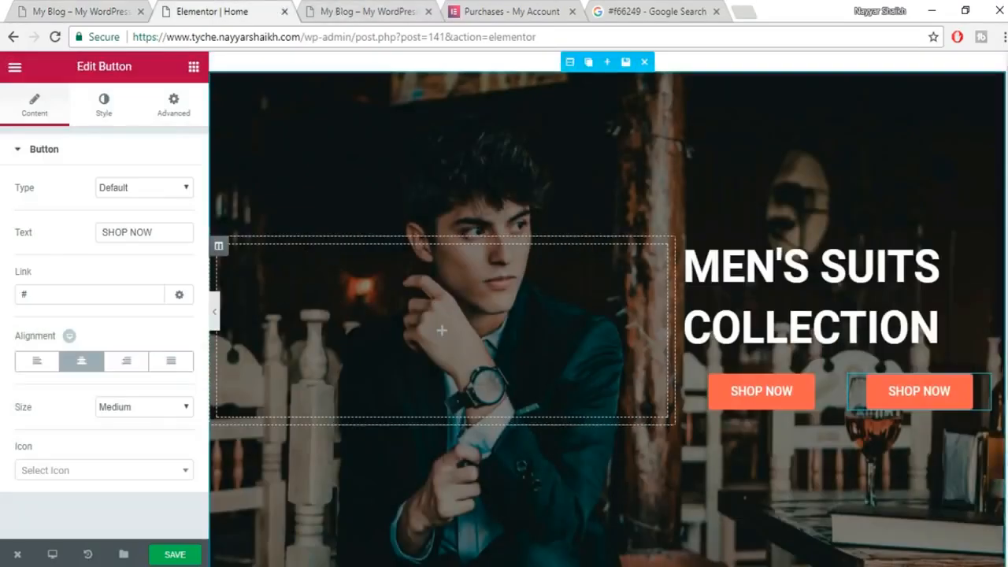
Make the second button's background fully transparent by dropping the colour's alpha to zero.
click(103, 106)
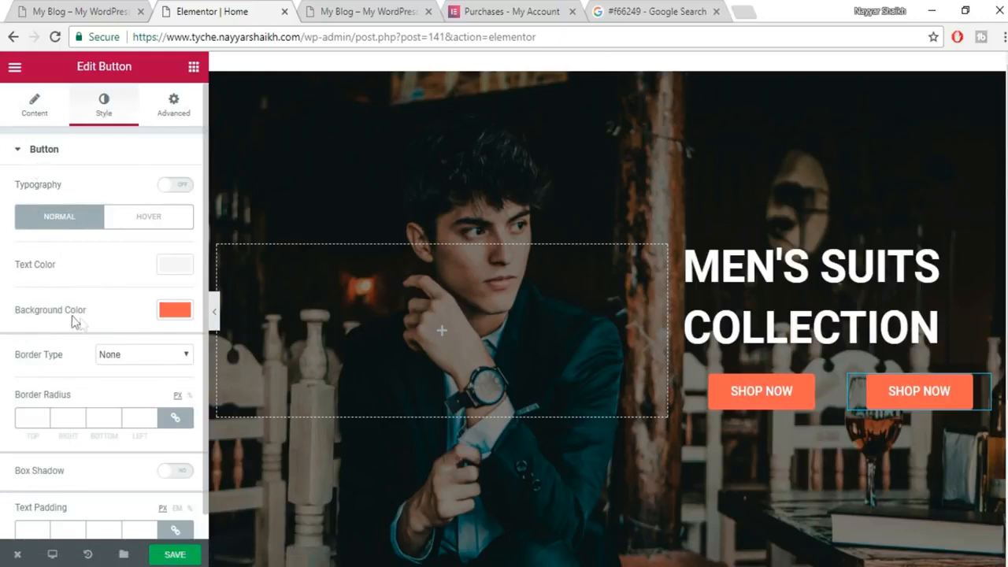
click(171, 310)
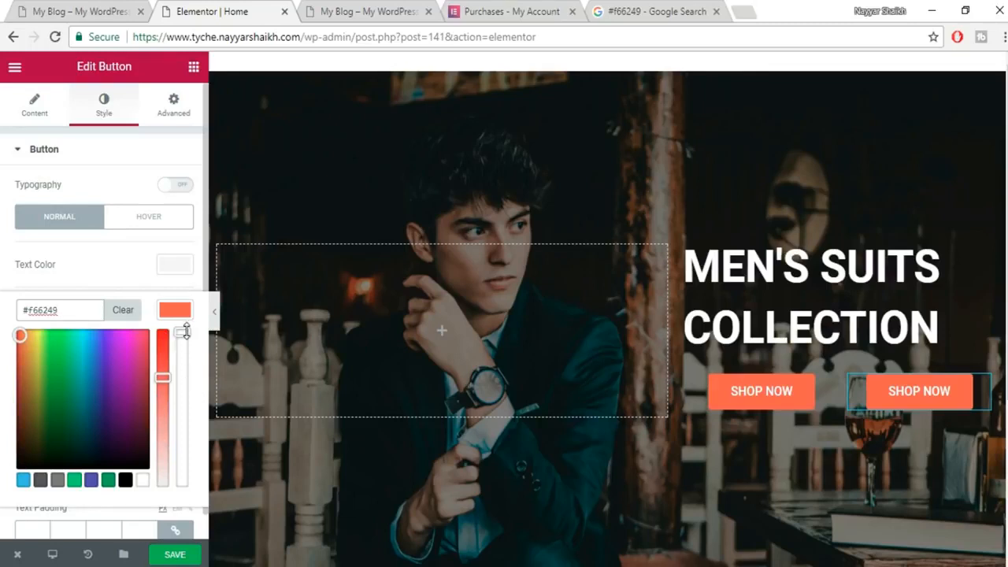
drag(183, 333, 182, 483)
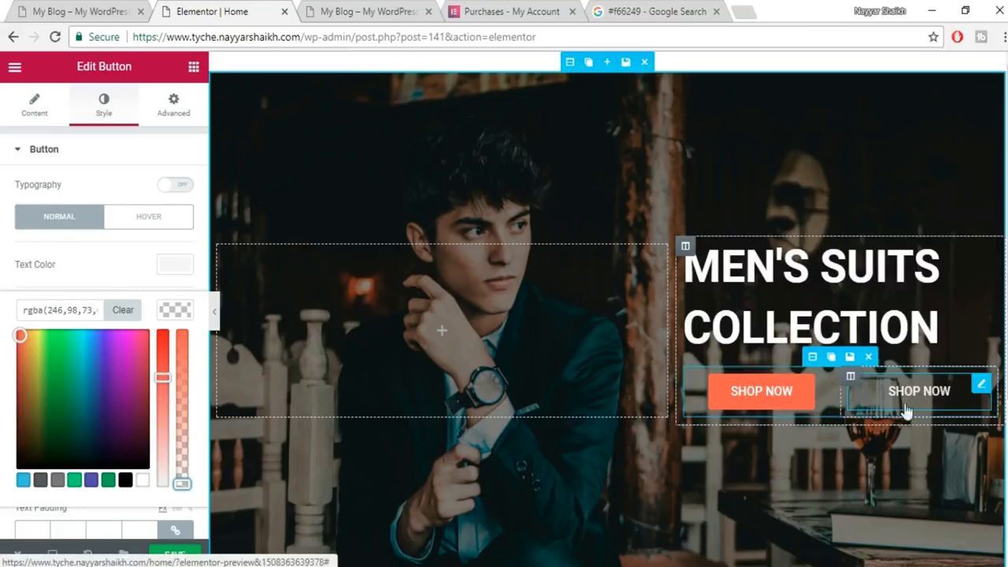
click(82, 11)
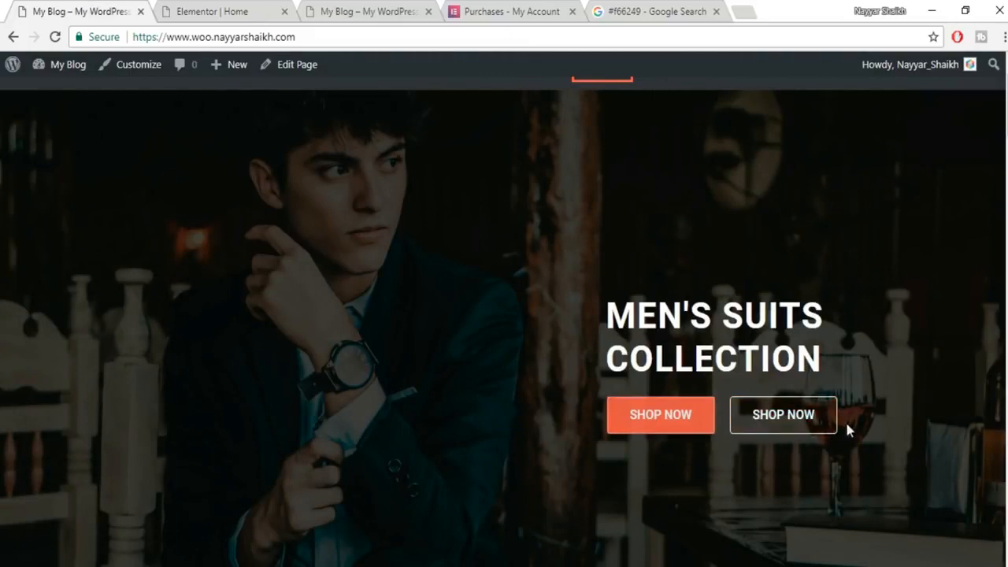
click(236, 10)
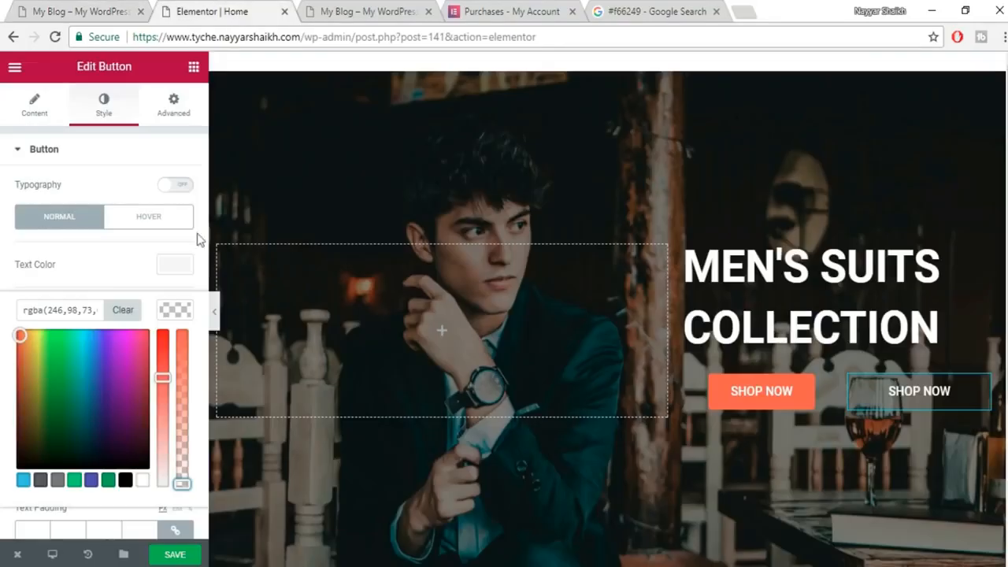
click(163, 315)
Give the second button a solid 1 px border and preview it on the live page.
scroll(179, 319, down, 1)
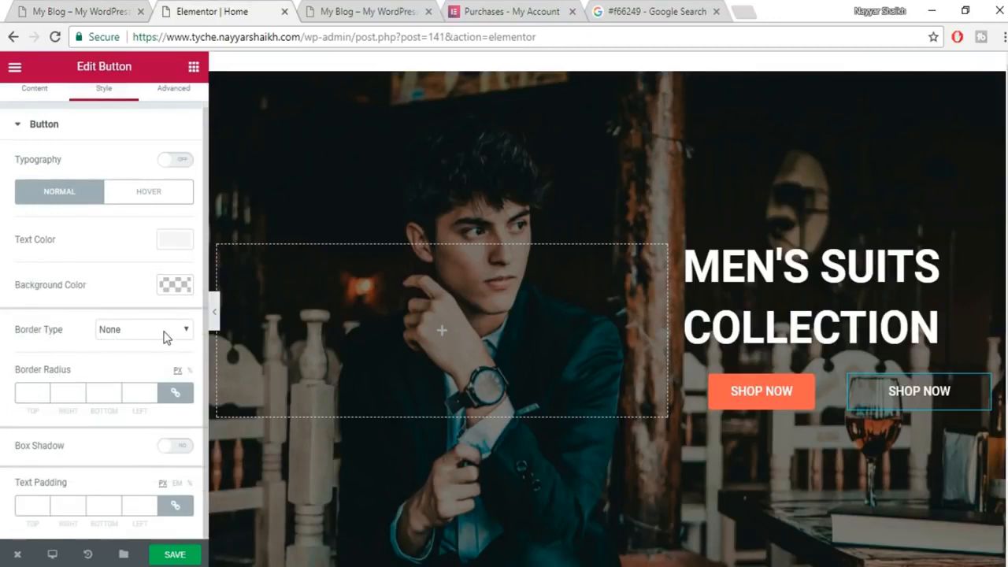
click(166, 337)
click(142, 355)
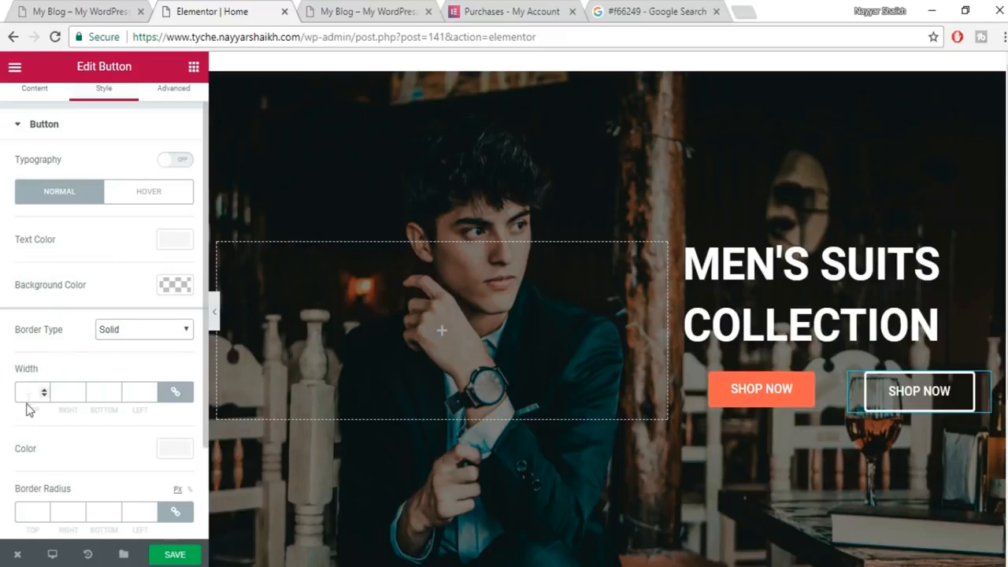
text(1)
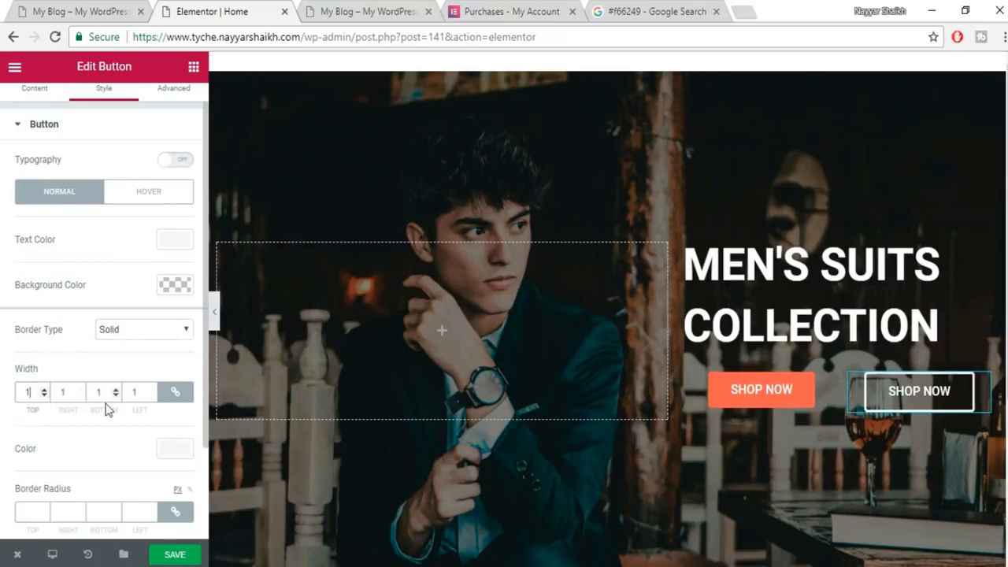
click(128, 6)
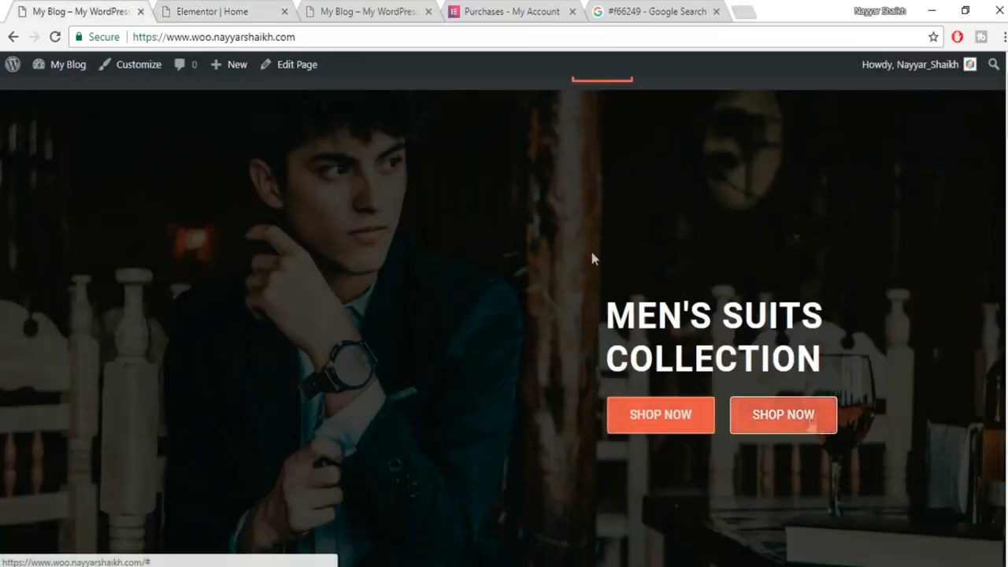
click(247, 11)
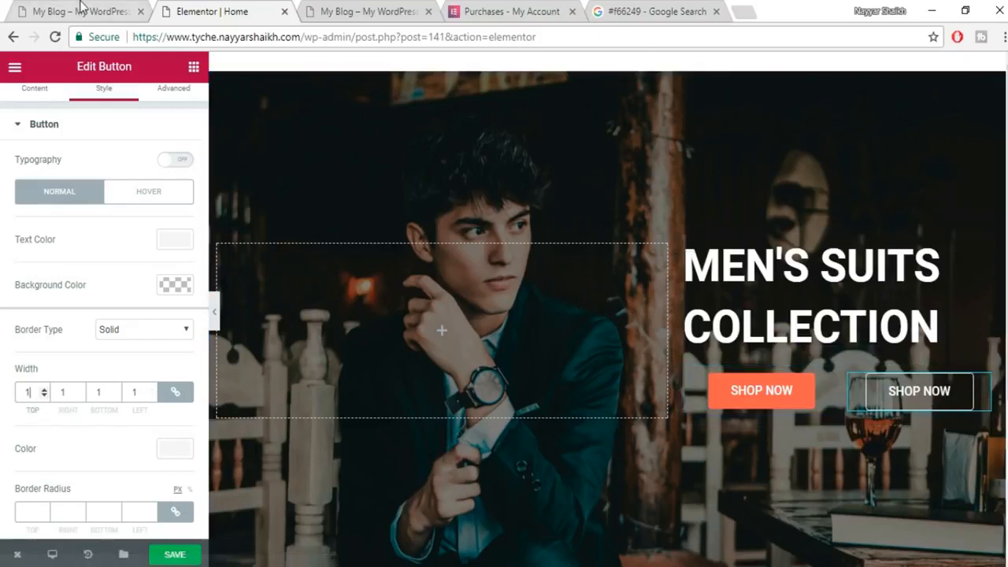
key(ctrl+Page_Up)
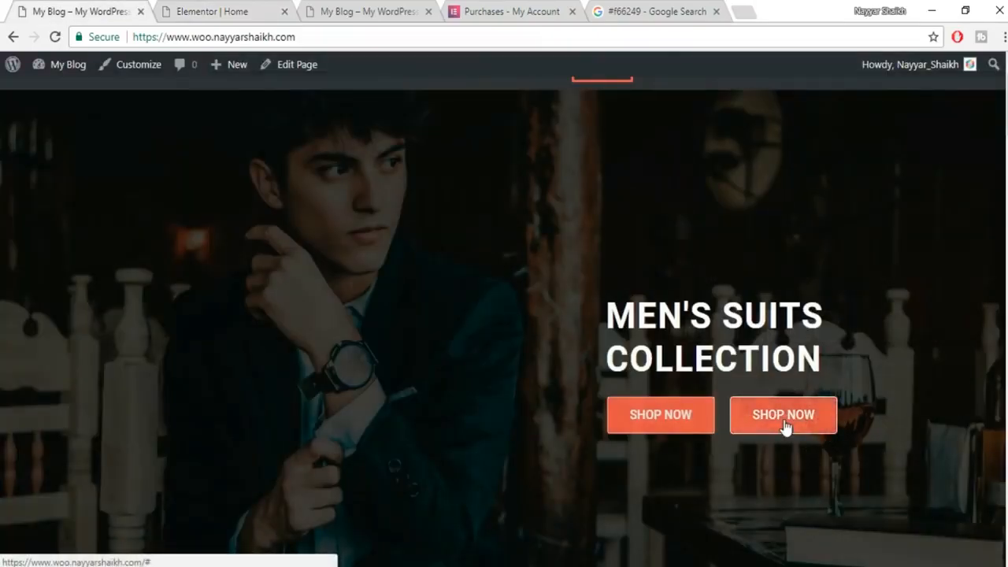
click(158, 9)
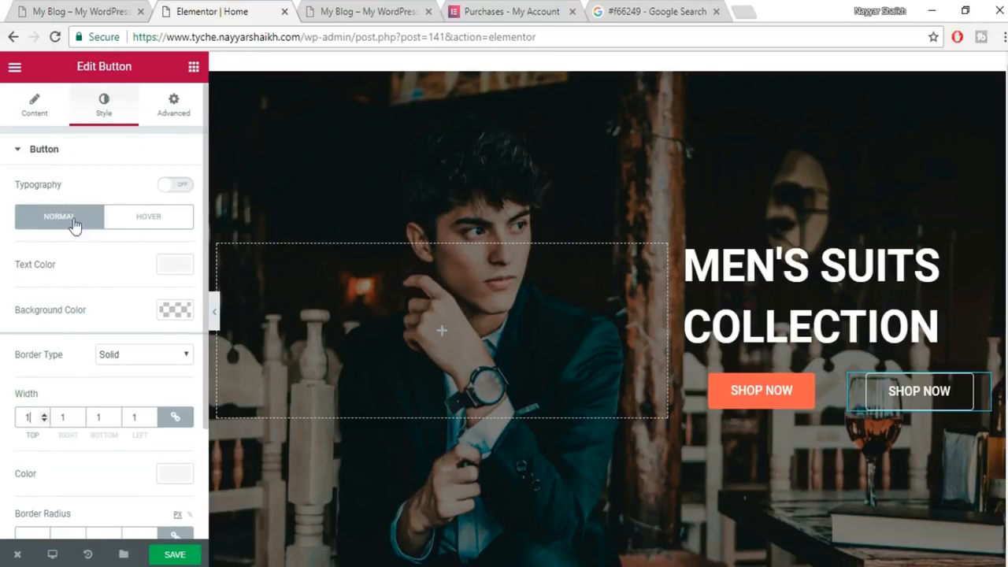
Set the button's hover state to white text on an orange #f66249 background.
click(145, 226)
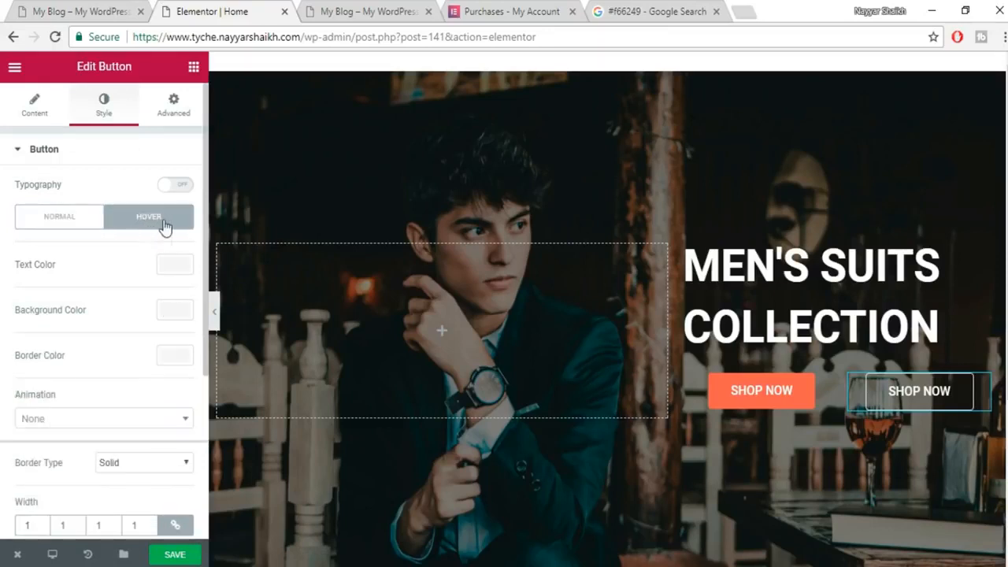
click(175, 266)
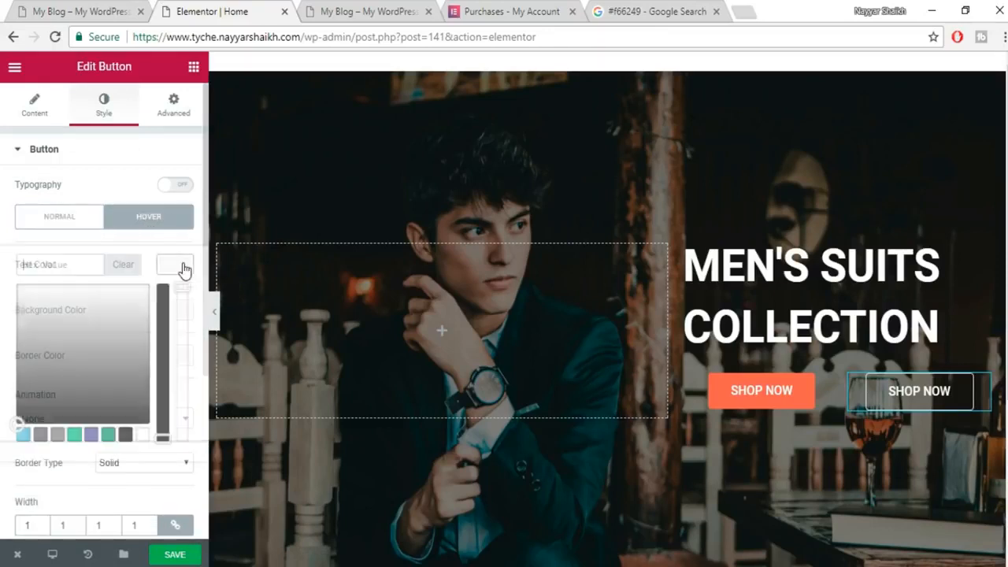
click(142, 435)
click(178, 269)
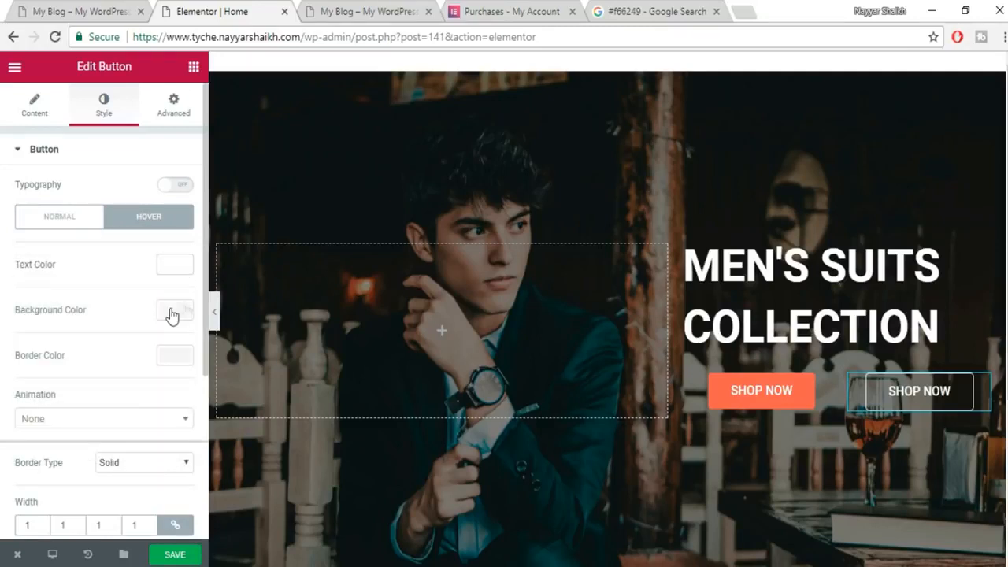
click(172, 315)
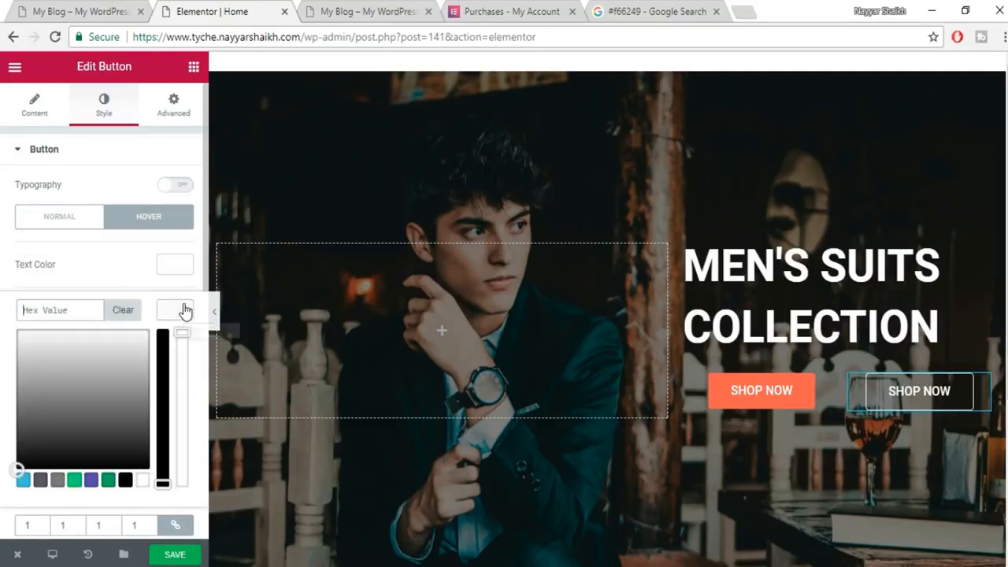
click(46, 310)
text(#f66249)
click(222, 339)
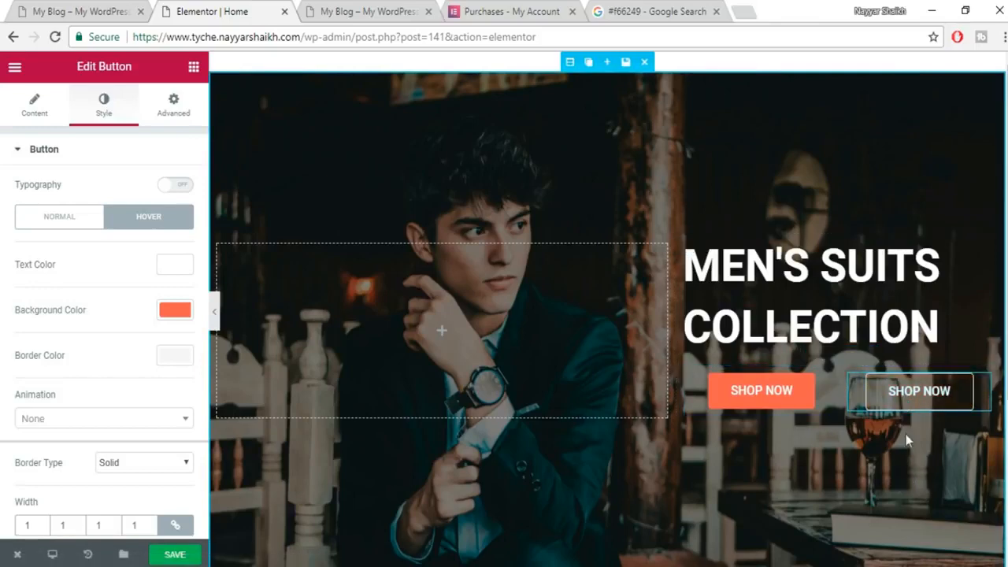
key(ctrl+shift+Tab)
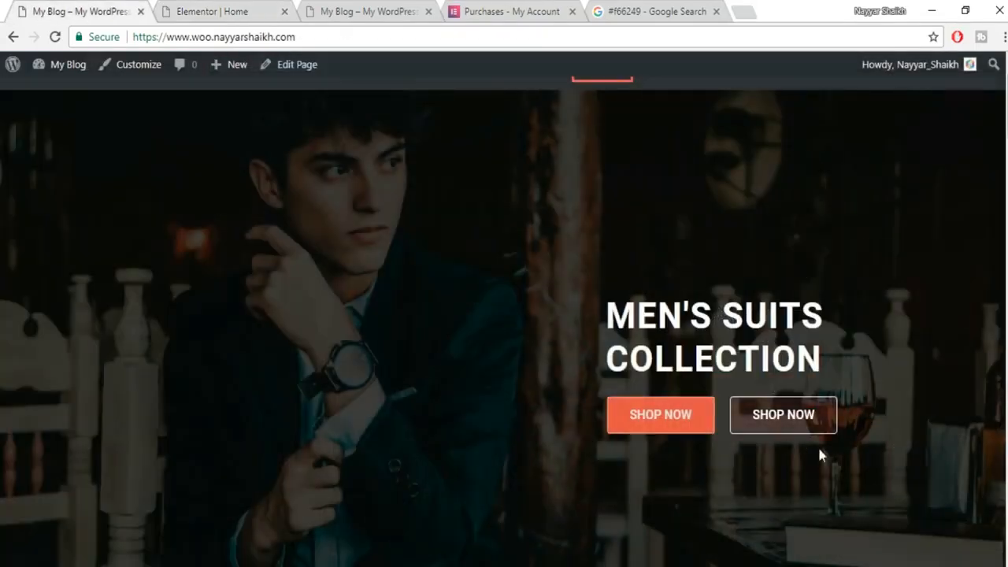
click(199, 10)
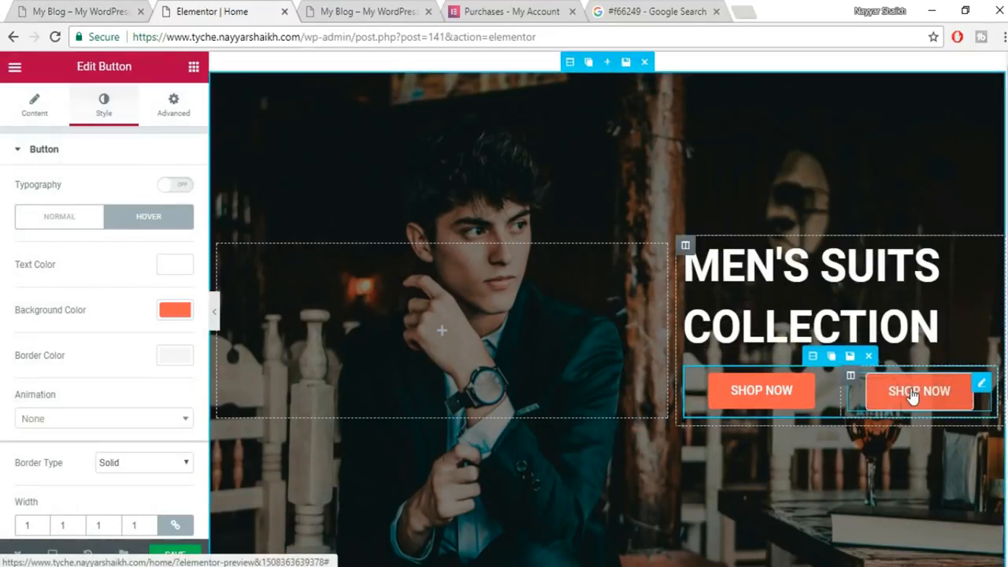
Left-align the second button, narrow the left column to 41.1%, and save the page.
click(22, 113)
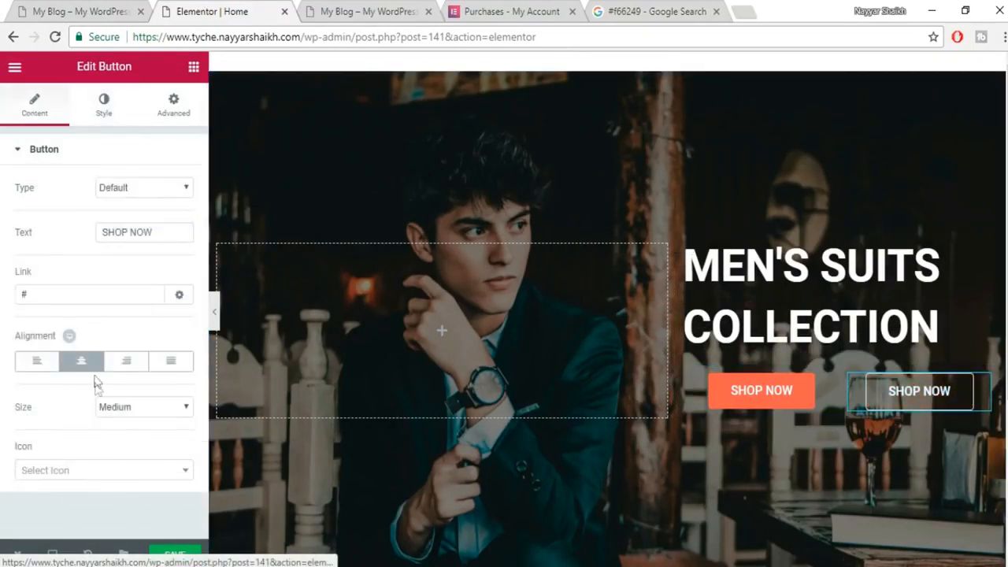
click(35, 358)
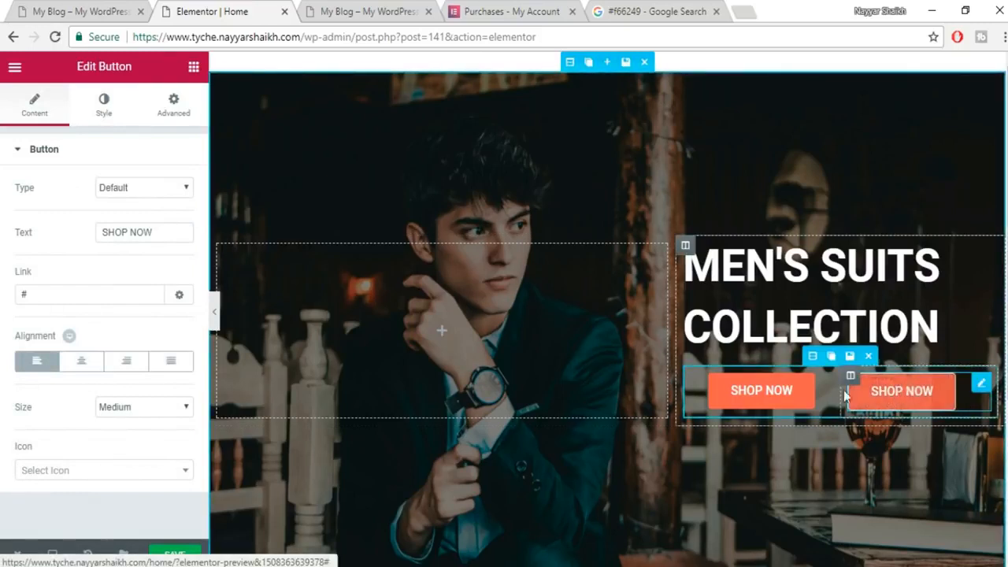
drag(825, 390, 811, 391)
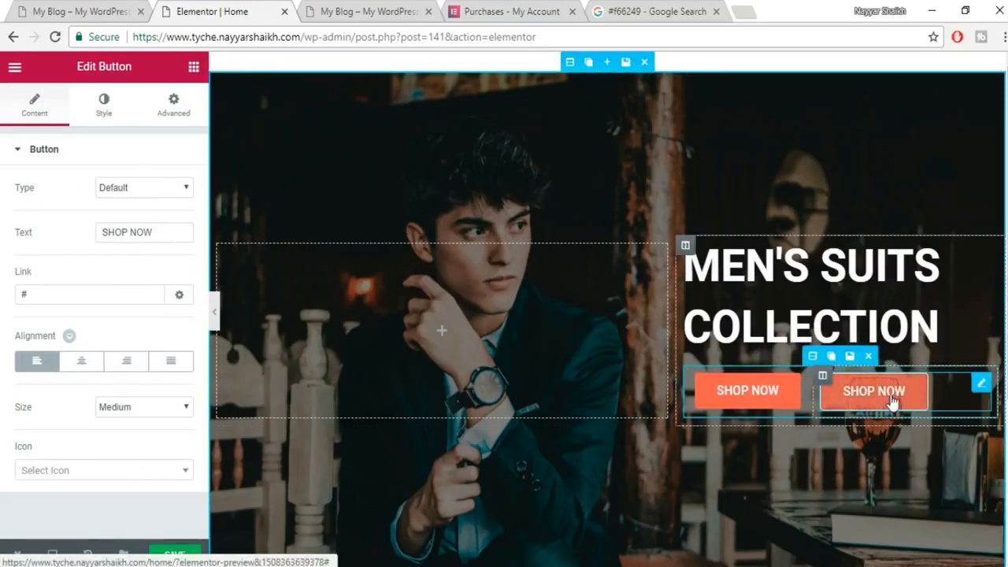
click(174, 554)
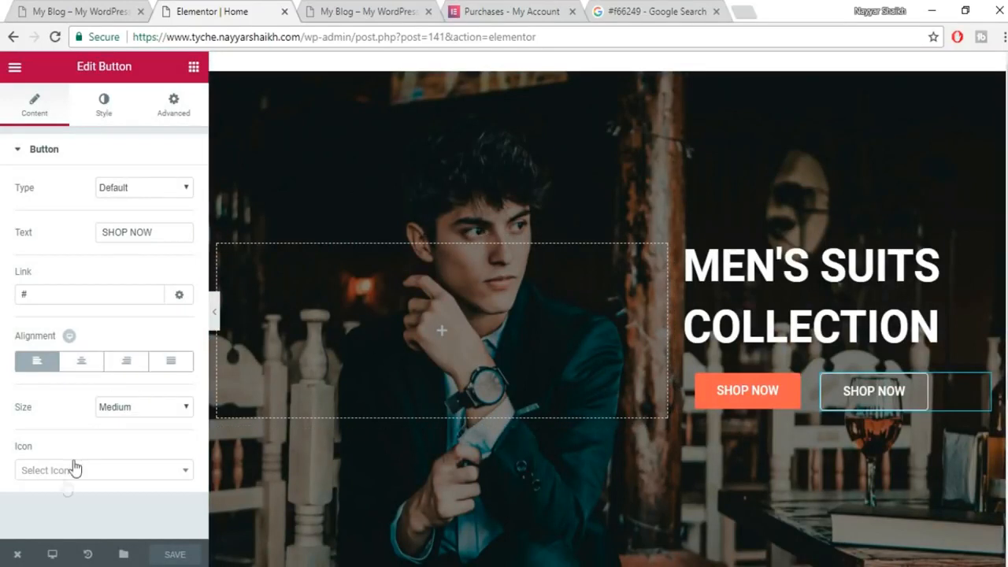
Open the home page via View Page and scroll down the live site's hero.
click(16, 557)
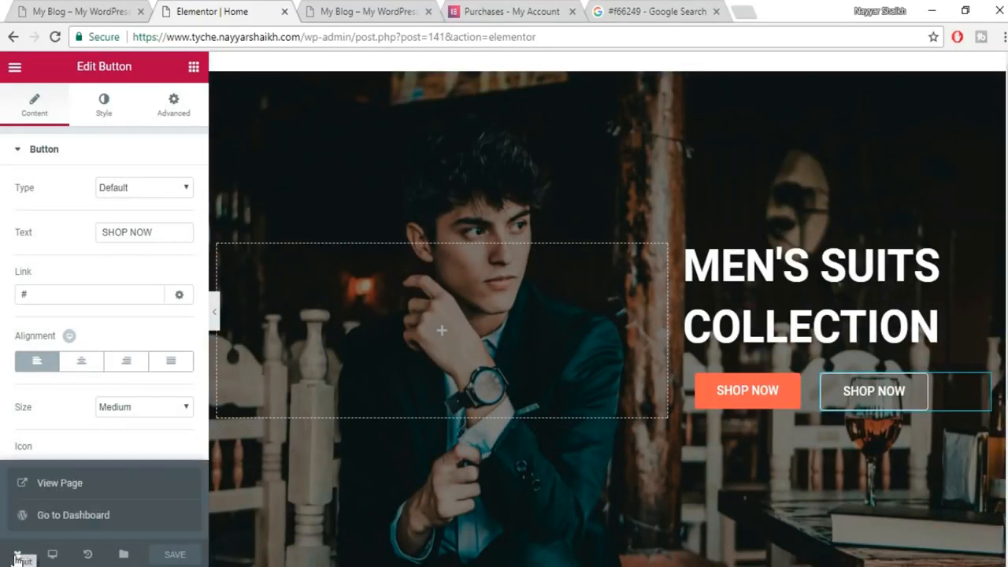
click(61, 483)
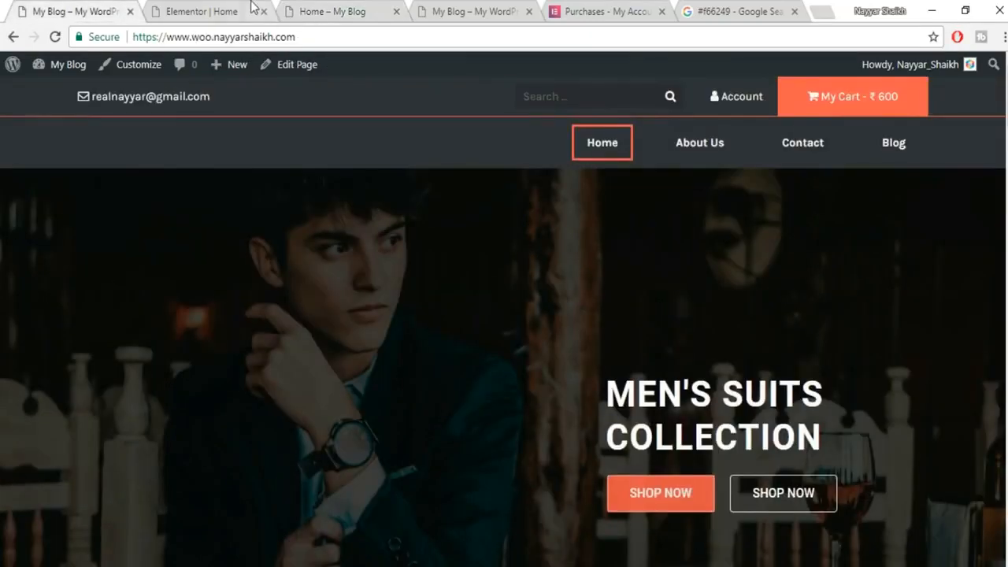
click(240, 11)
key(ctrl+Tab)
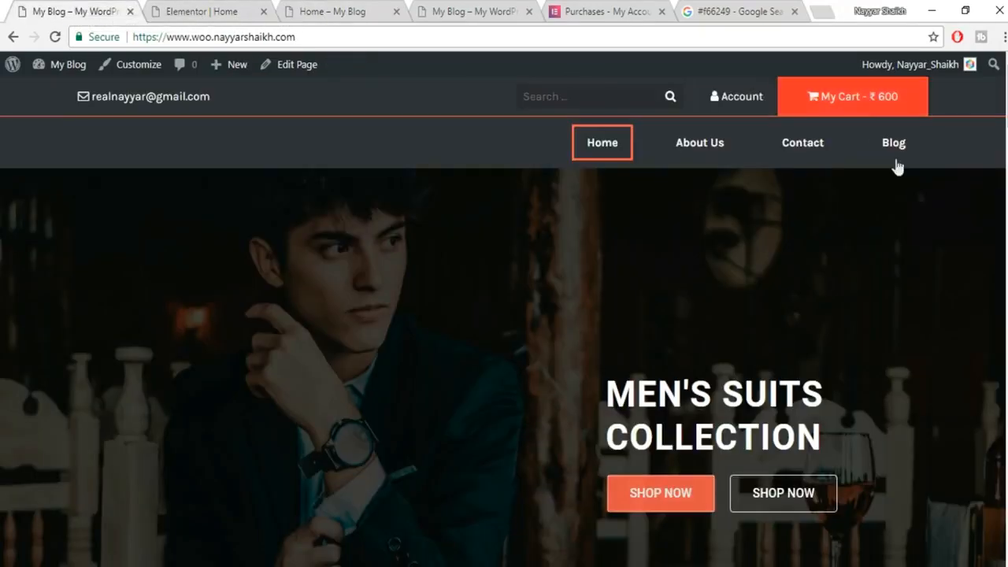
scroll(955, 280, down, 4)
scroll(956, 285, down, 3)
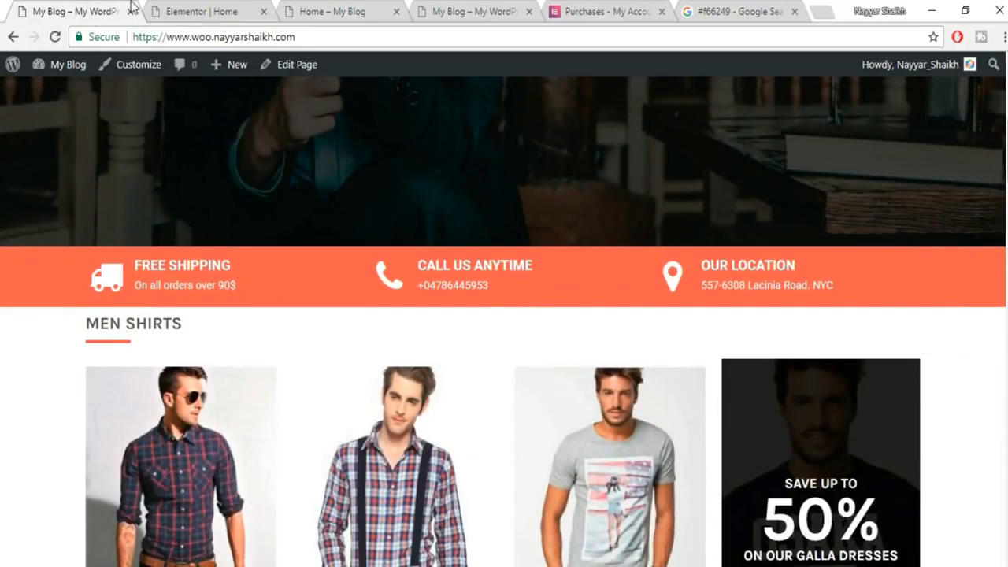
click(236, 10)
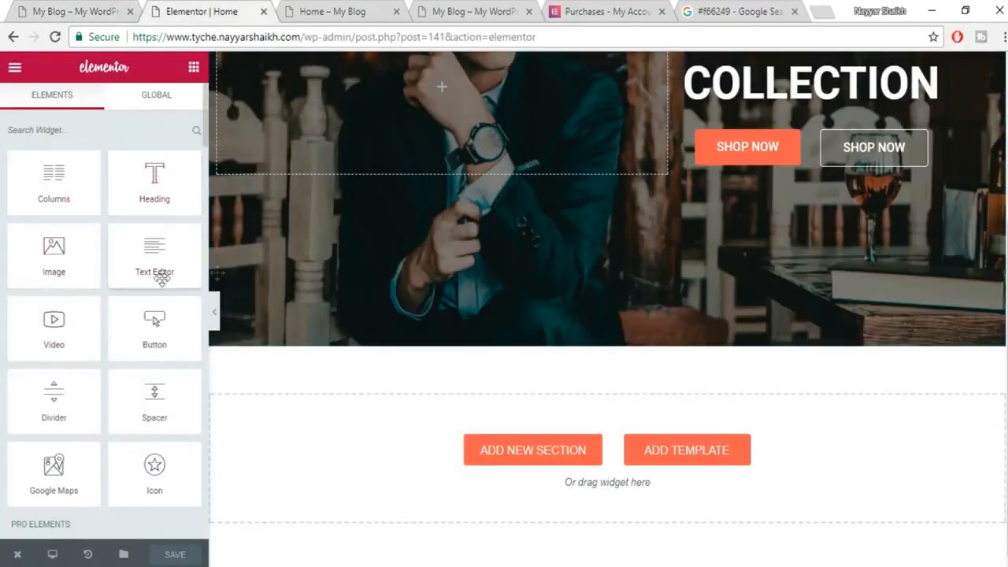
Add a two-column block below the hero, duplicate it twice, then view the reference features bar.
drag(47, 179, 652, 443)
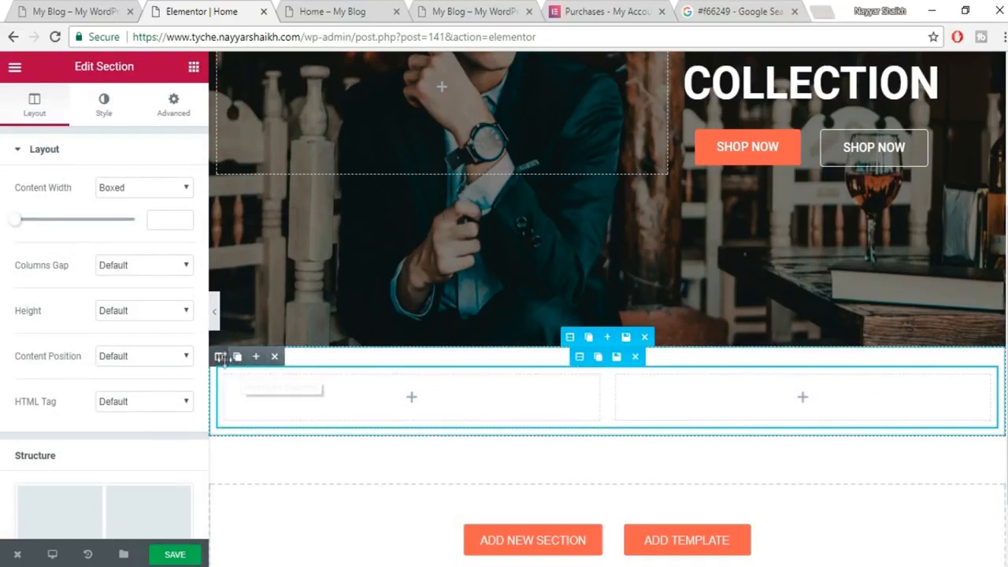
click(237, 356)
click(237, 358)
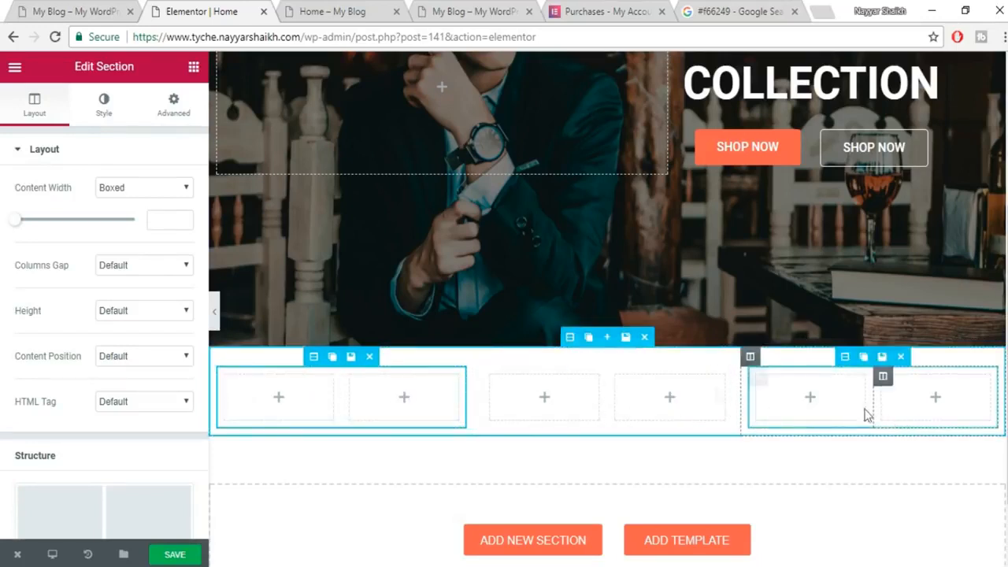
click(75, 11)
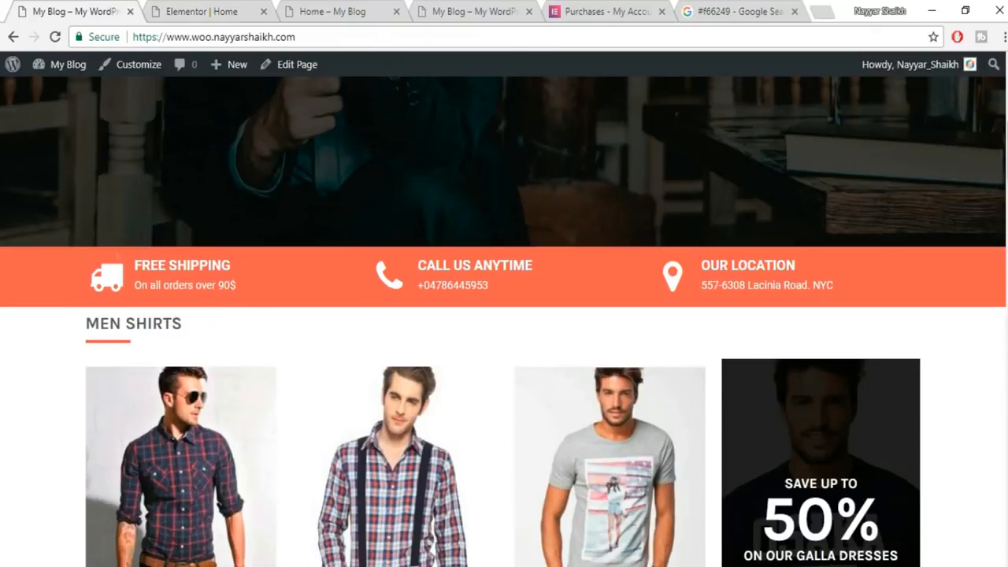
Drop an Icon widget into the first column of the new section.
click(174, 8)
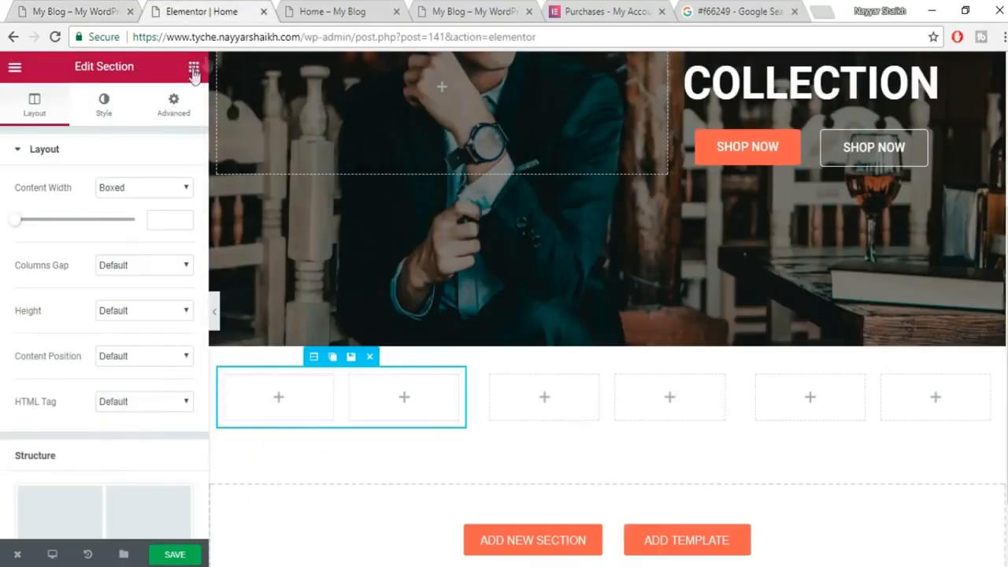
click(193, 68)
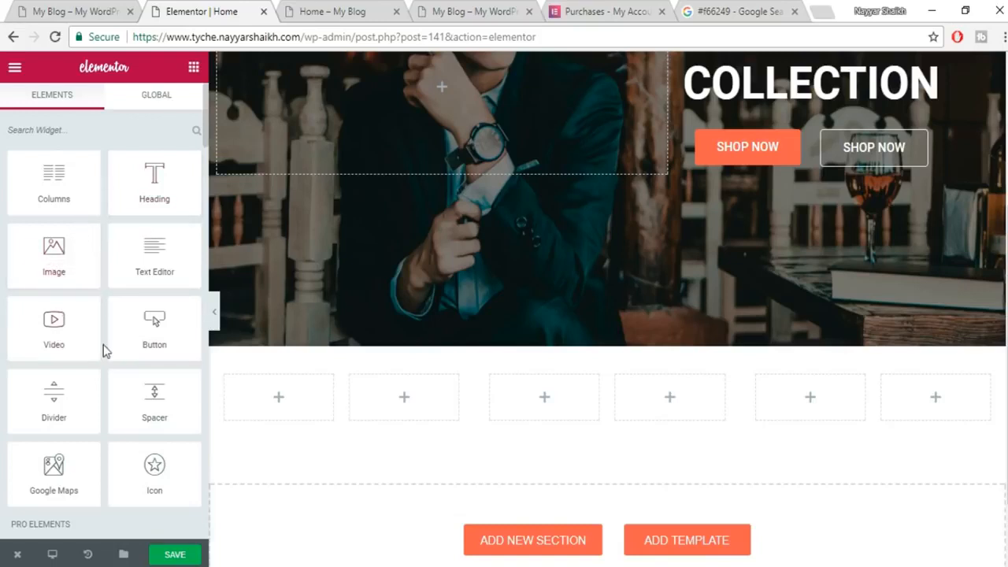
scroll(103, 347, down, 2)
drag(154, 311, 291, 401)
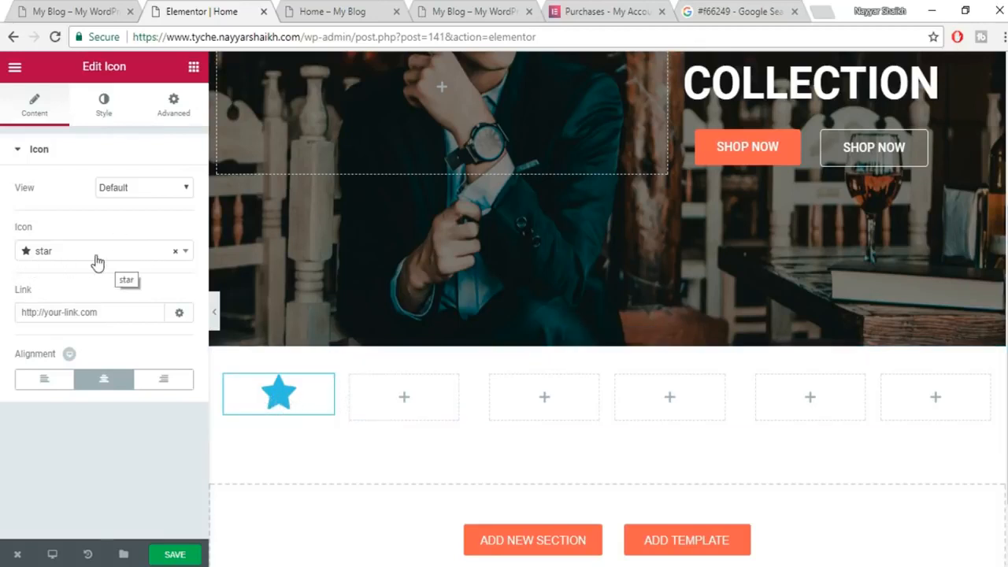
Replace the icon's default star with the truck icon found by searching 'TRUC'.
click(95, 9)
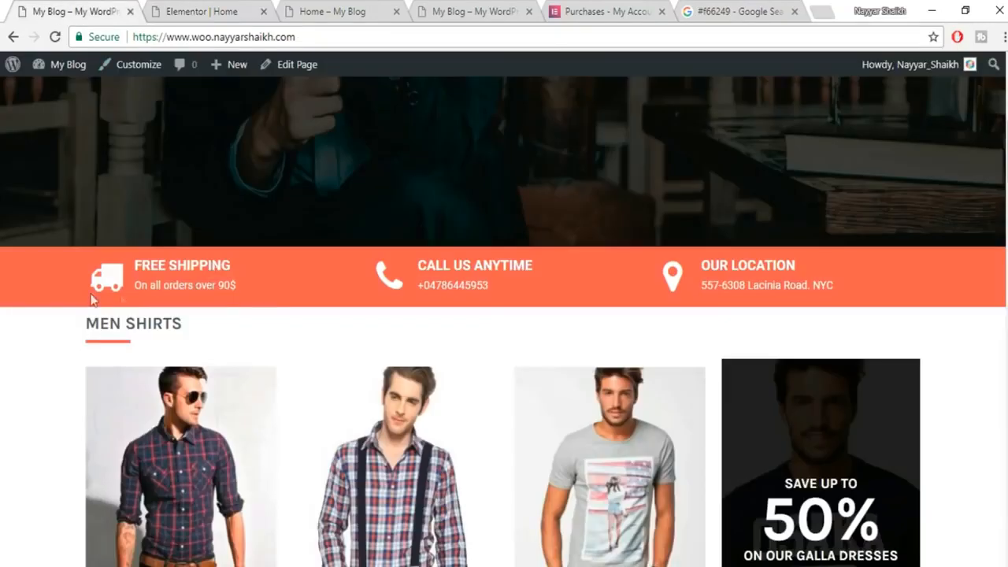
click(190, 10)
click(101, 252)
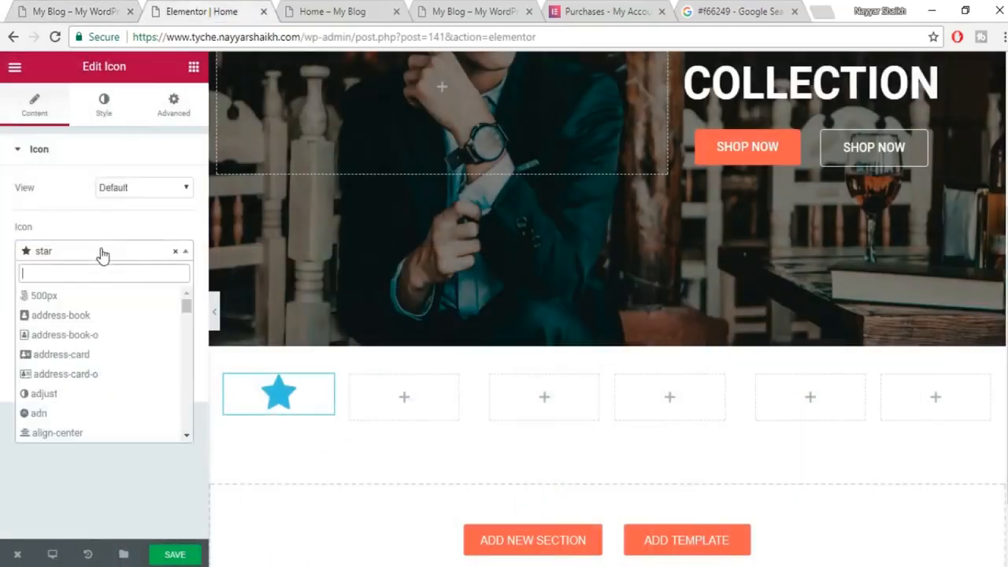
text(TRUC)
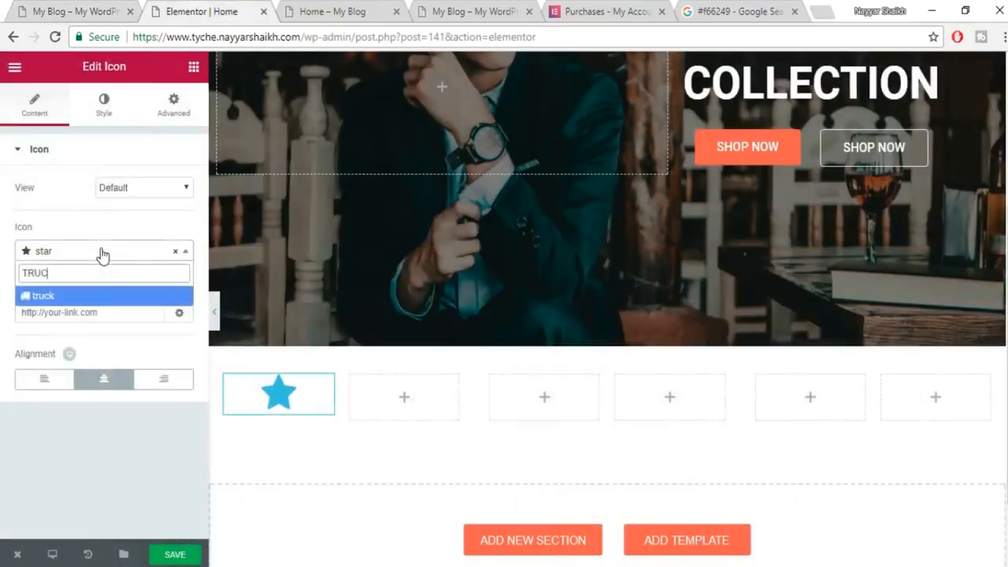
click(74, 296)
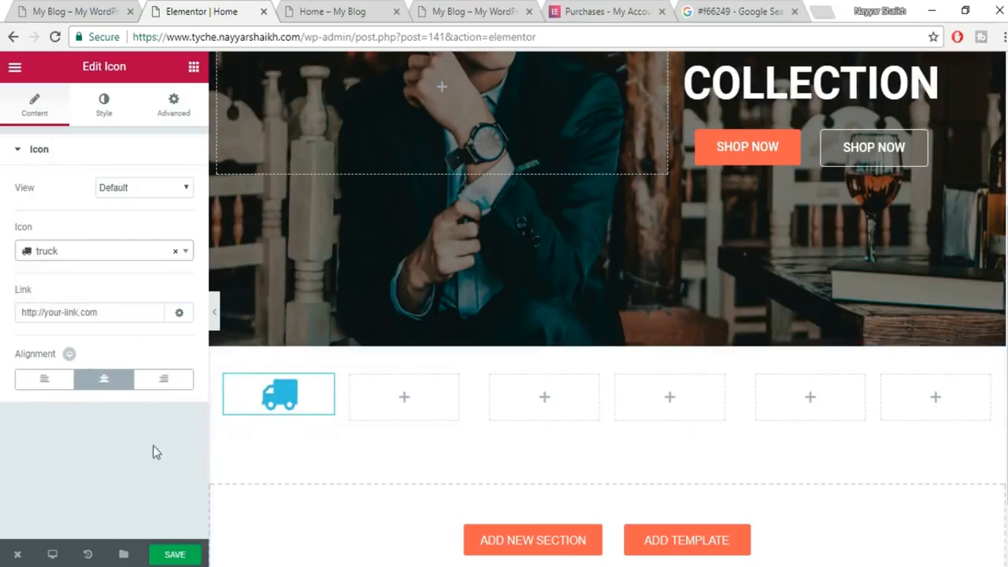
Align the truck icon to the right within its column.
click(74, 11)
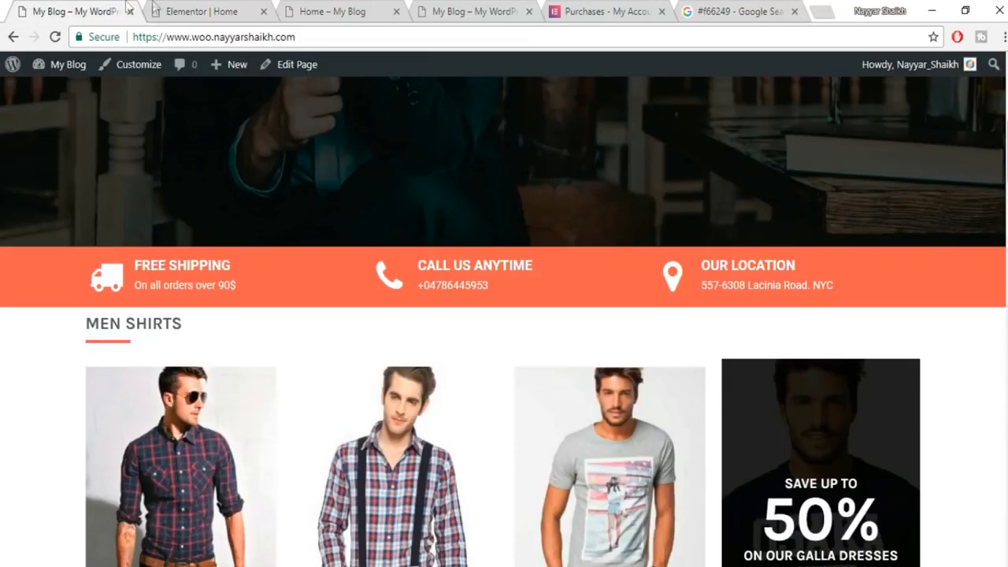
click(249, 8)
click(46, 382)
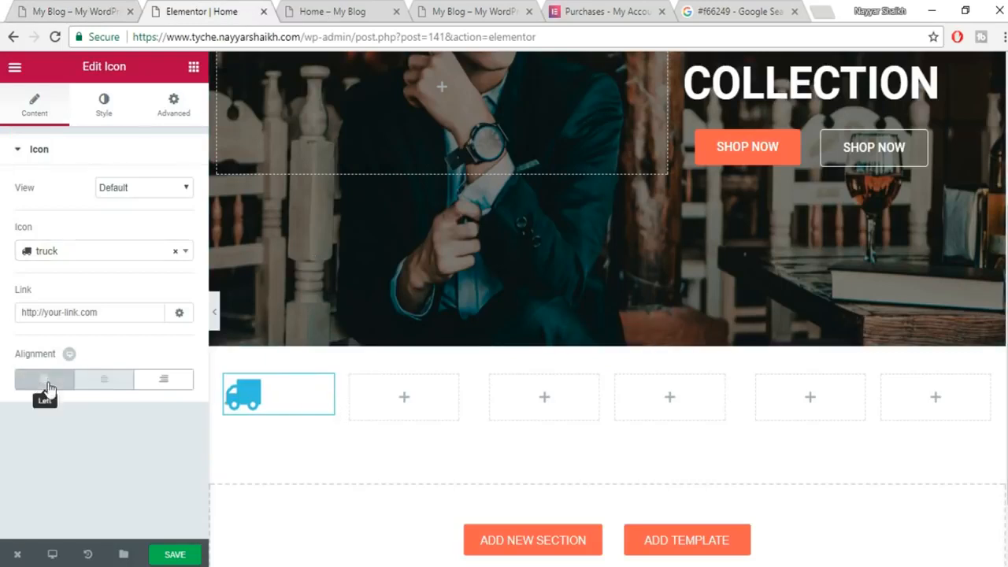
click(92, 384)
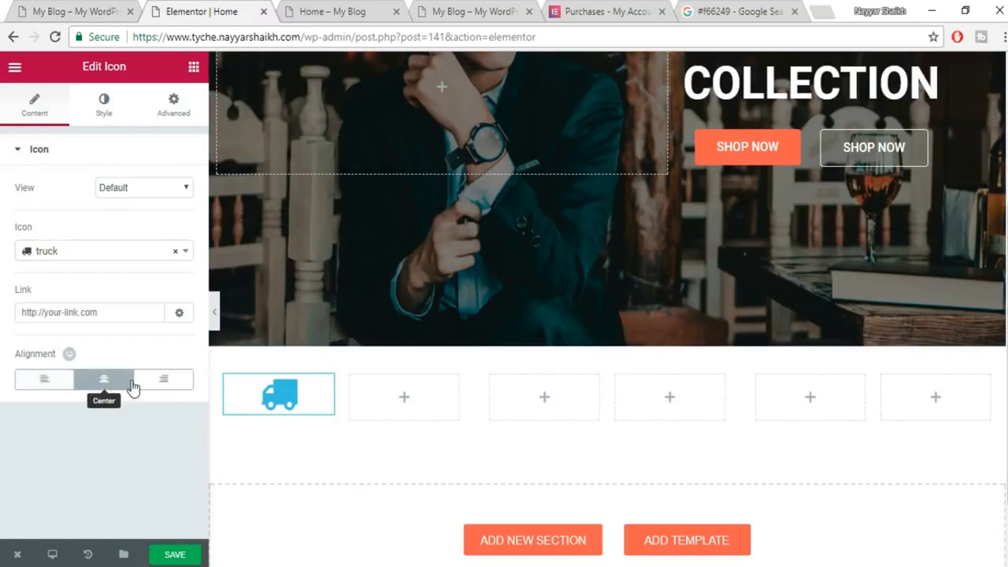
click(162, 379)
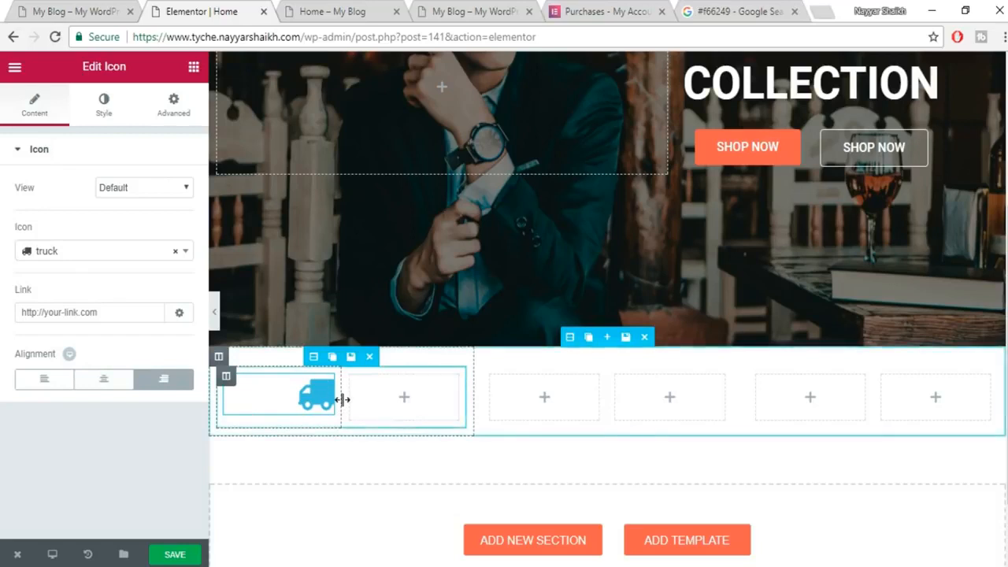
Enlarge the truck icon and review its colour and hover style settings.
click(104, 109)
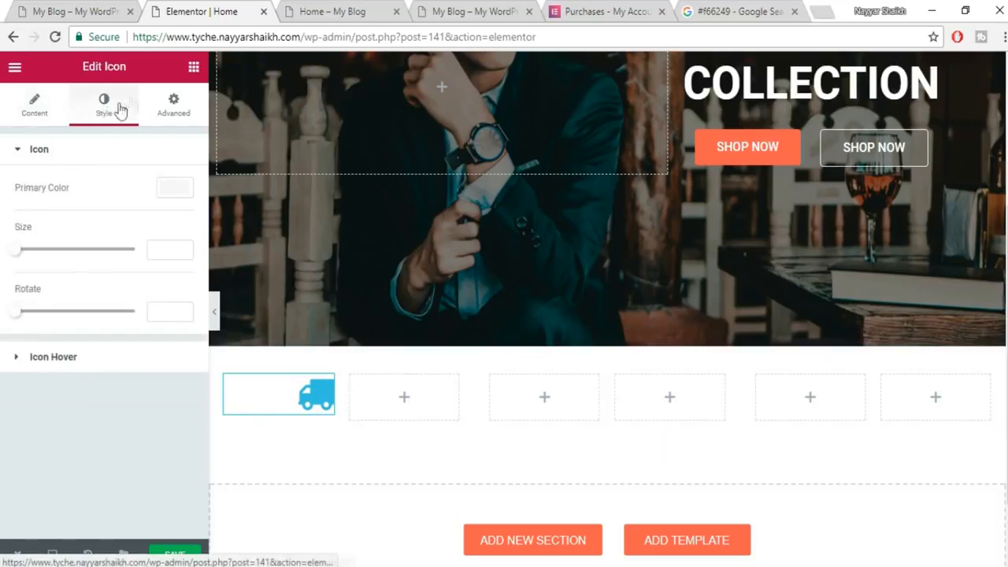
click(179, 194)
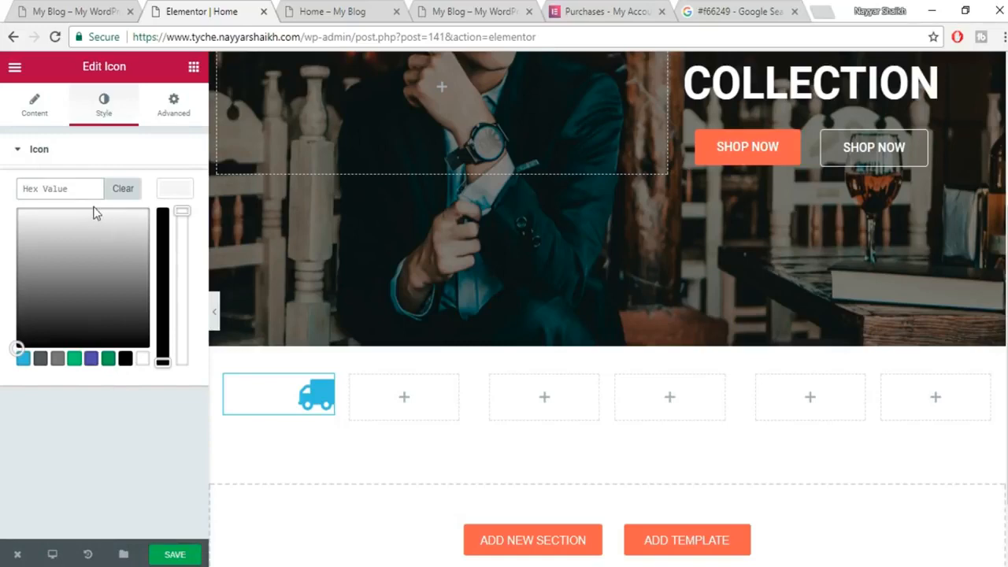
scroll(332, 504, up, 2)
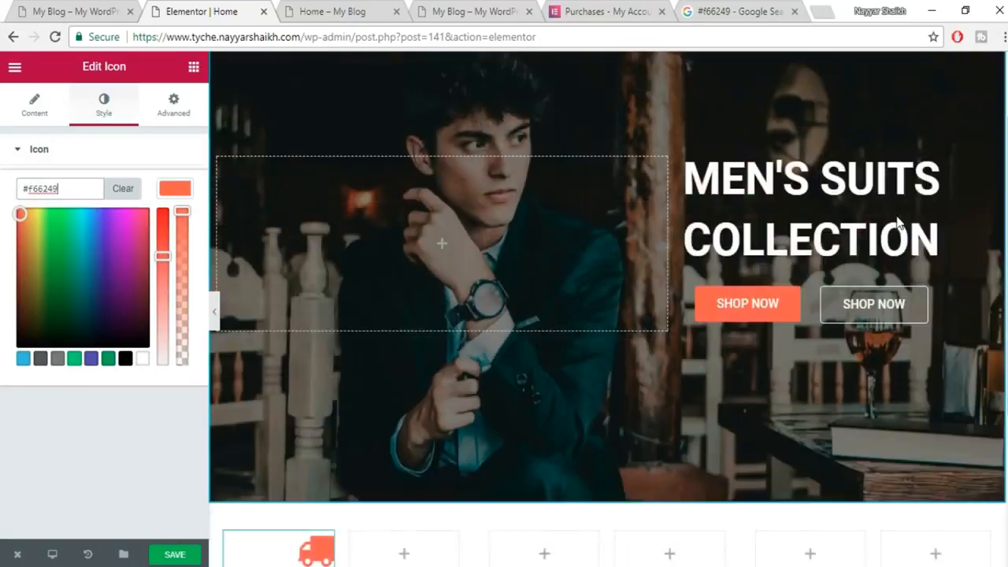
scroll(332, 504, down, 1)
click(175, 188)
drag(19, 258, 43, 258)
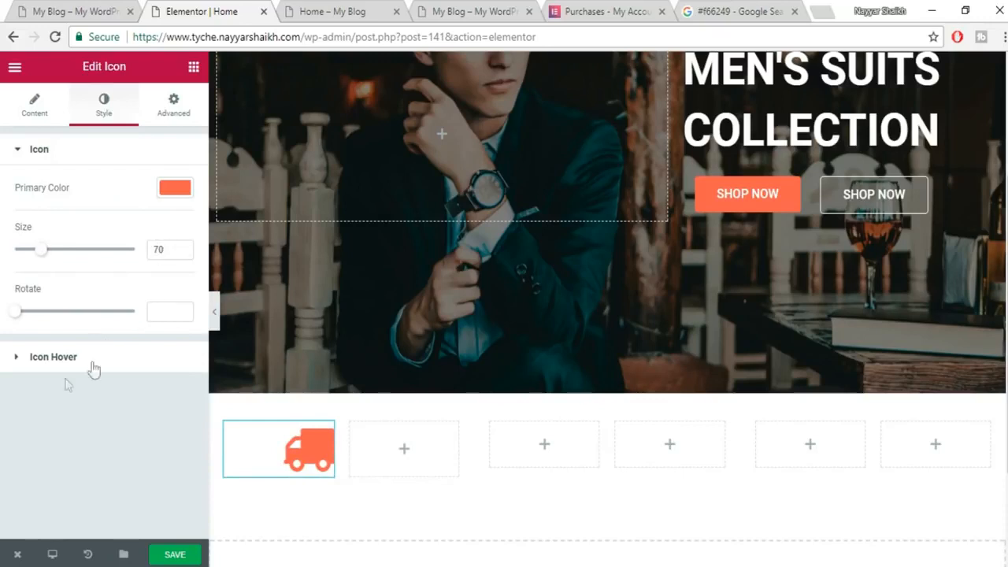
click(26, 360)
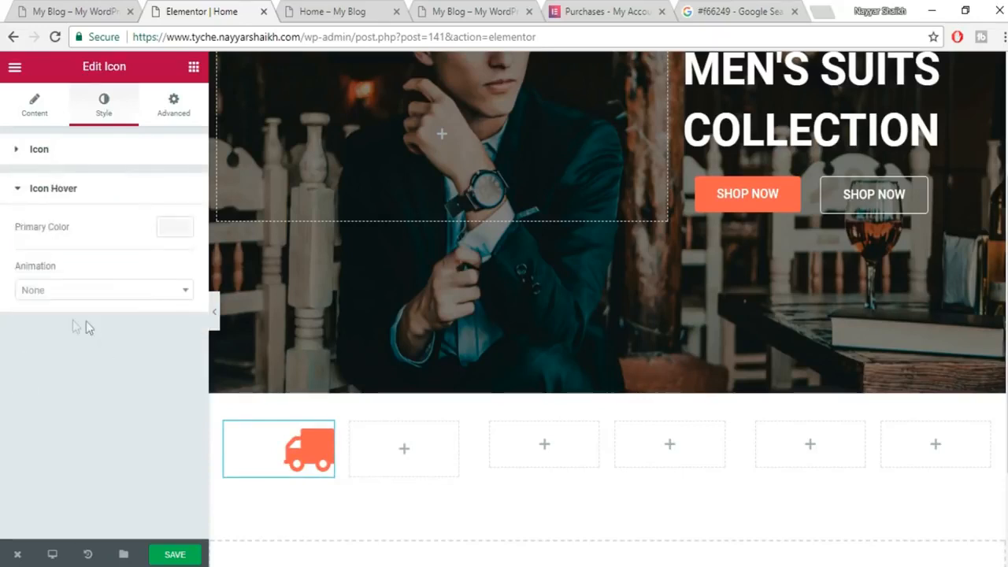
After comparing with the reference, make the truck icon white (#ffffff) and save the page.
click(95, 4)
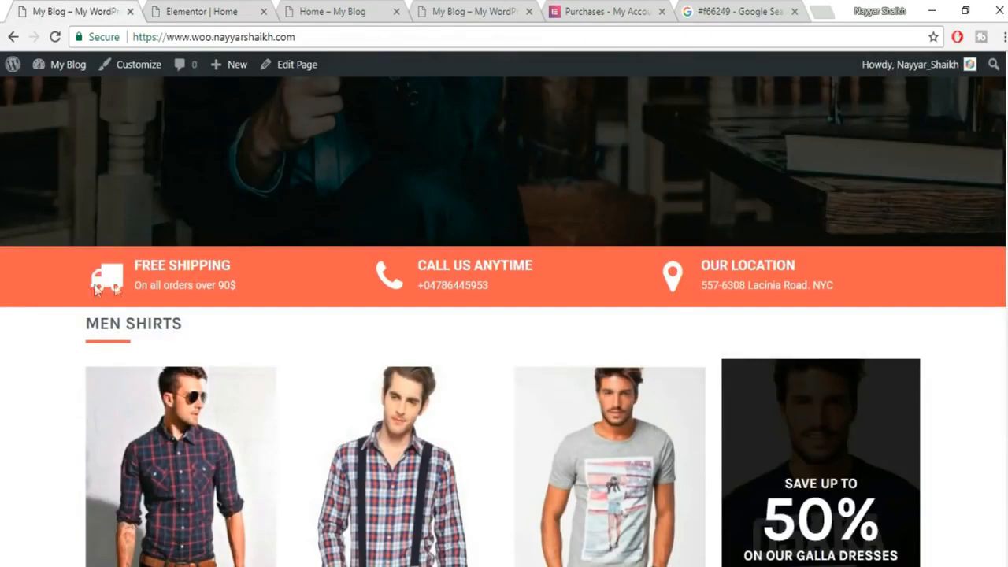
click(206, 10)
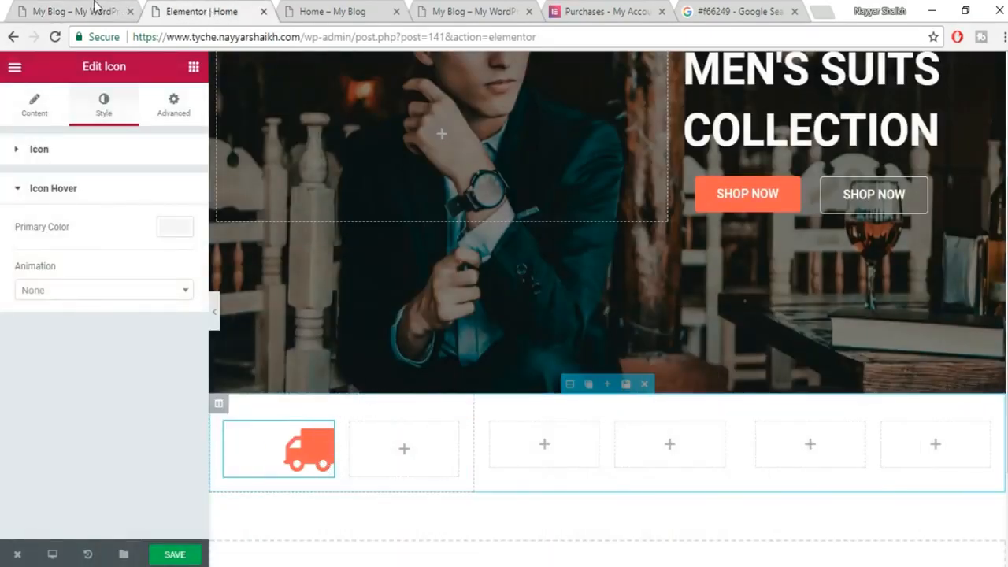
click(89, 9)
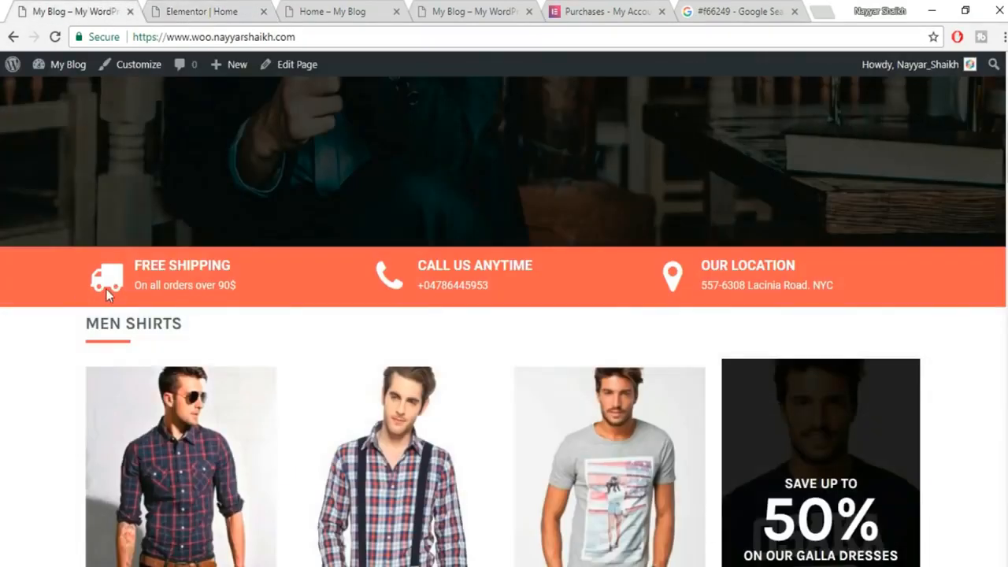
click(200, 10)
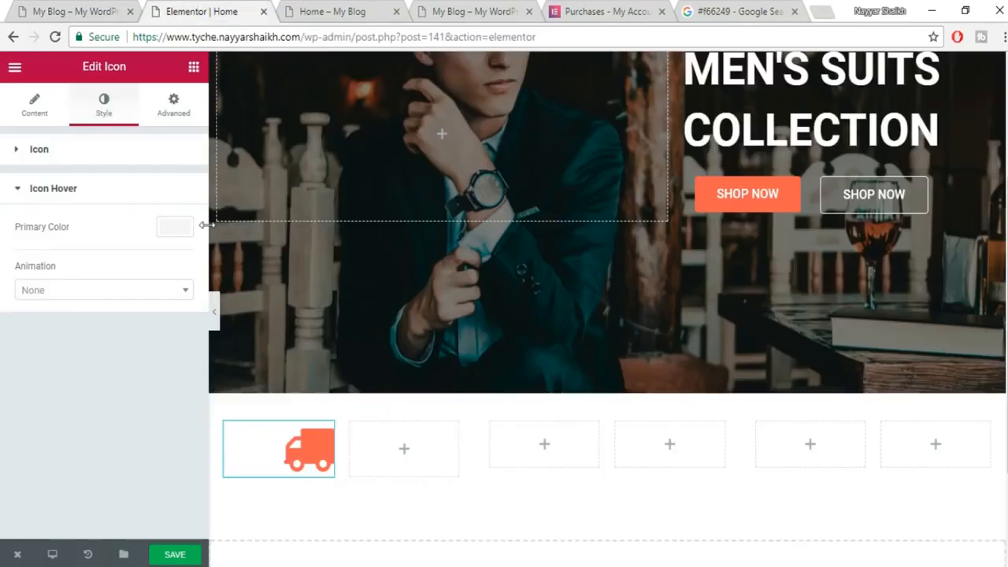
click(158, 156)
click(175, 189)
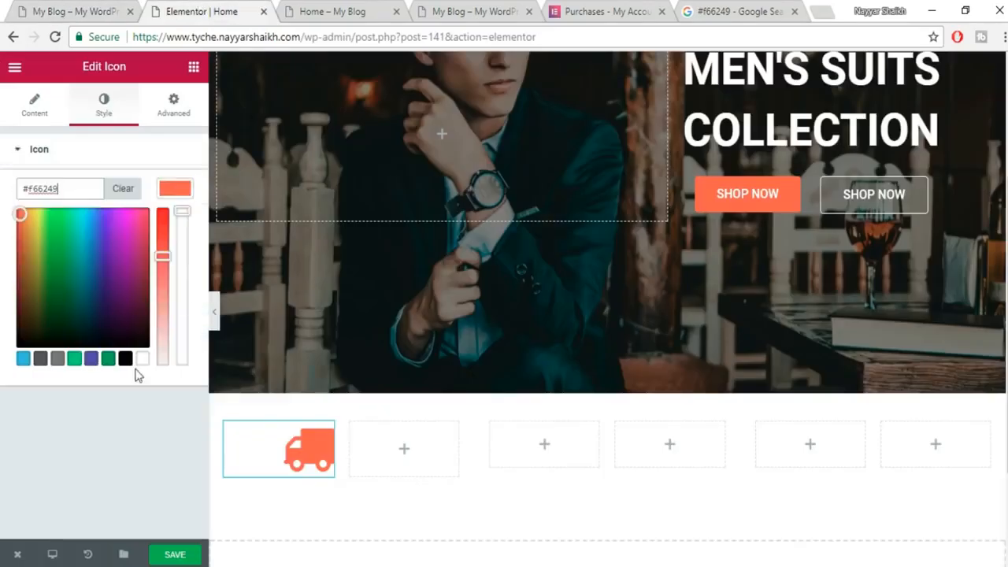
click(143, 359)
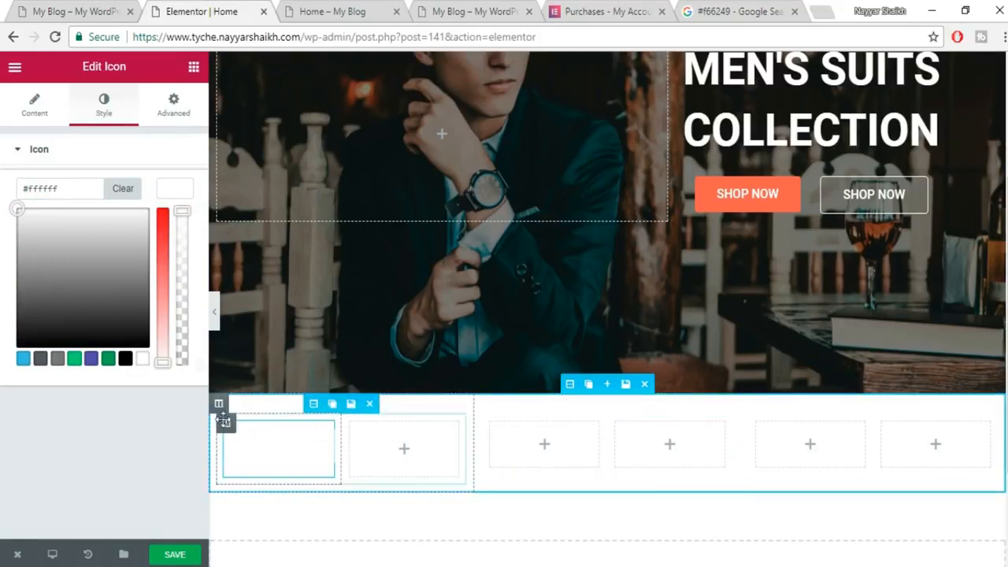
click(175, 189)
click(173, 555)
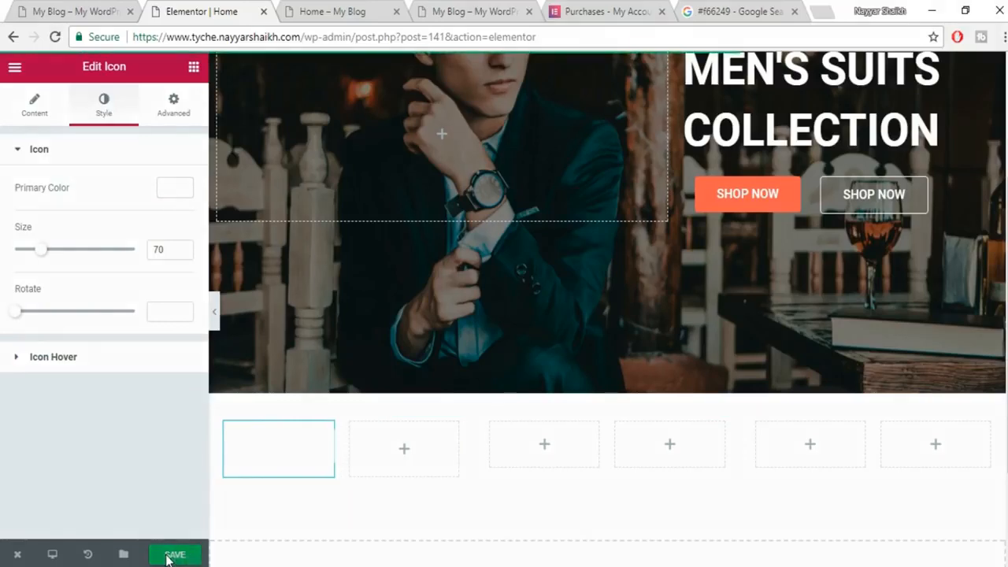
key(ctrl+1)
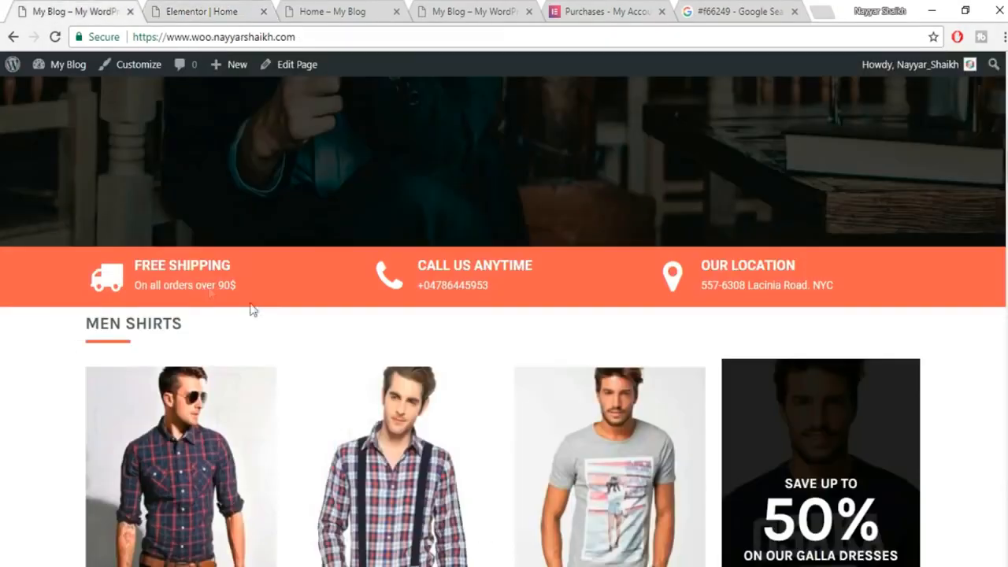
Give the features row a classic #f66249 orange background.
click(220, 9)
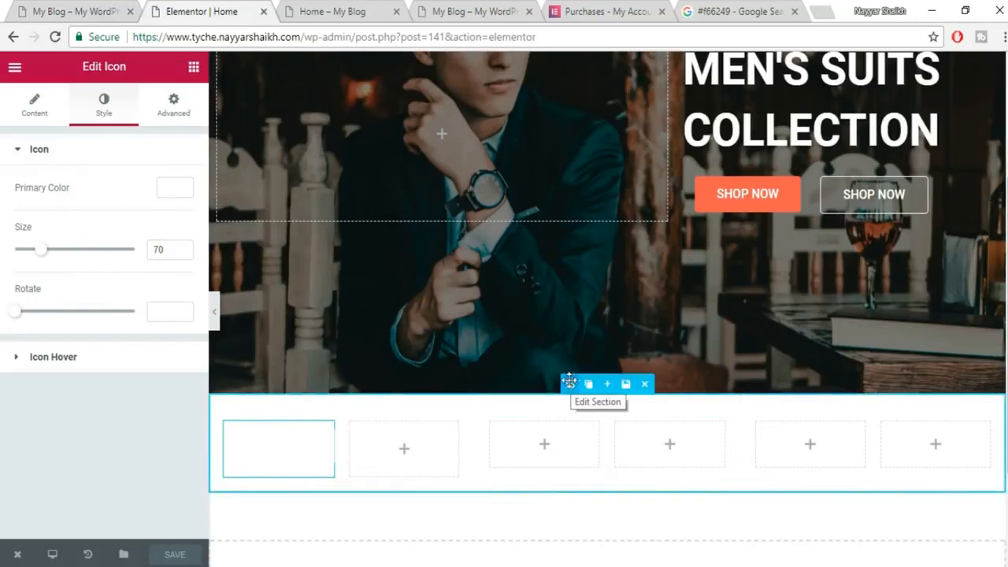
click(585, 385)
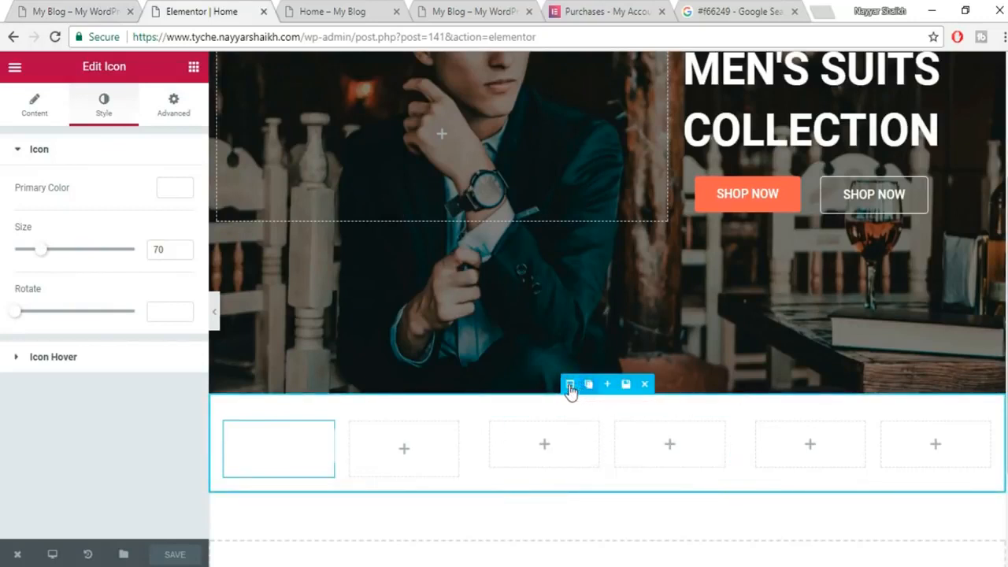
key(ctrl+z)
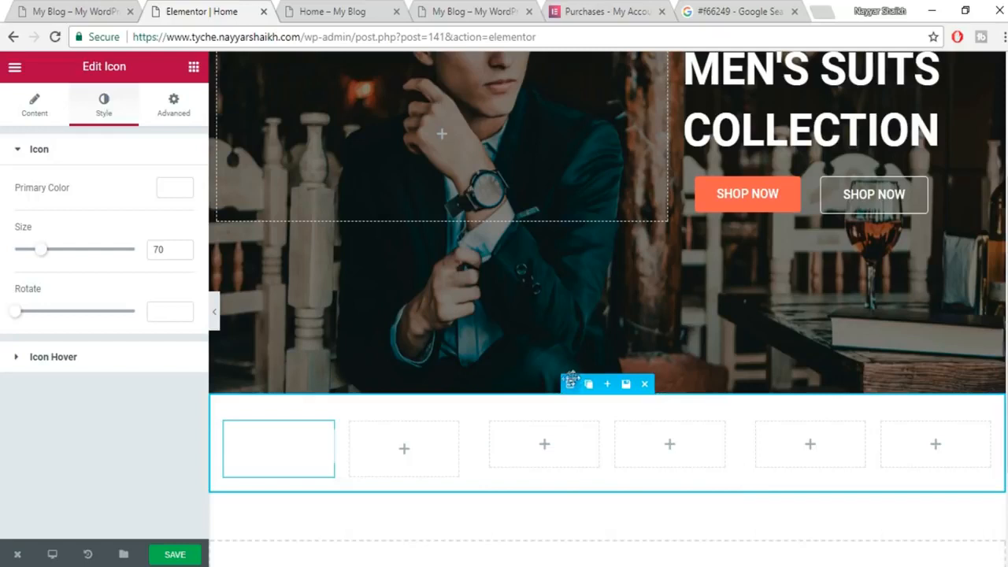
click(568, 381)
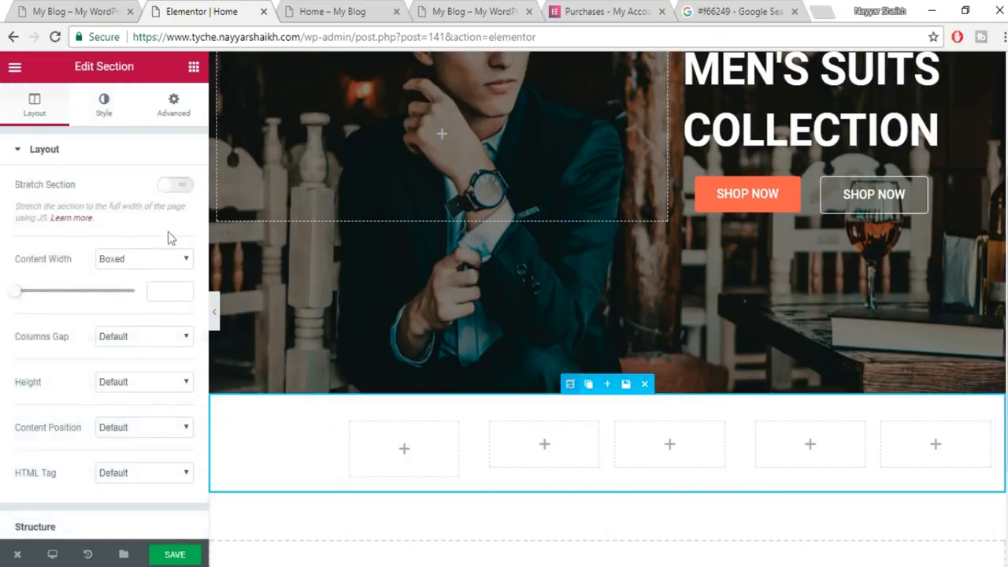
click(104, 104)
click(111, 236)
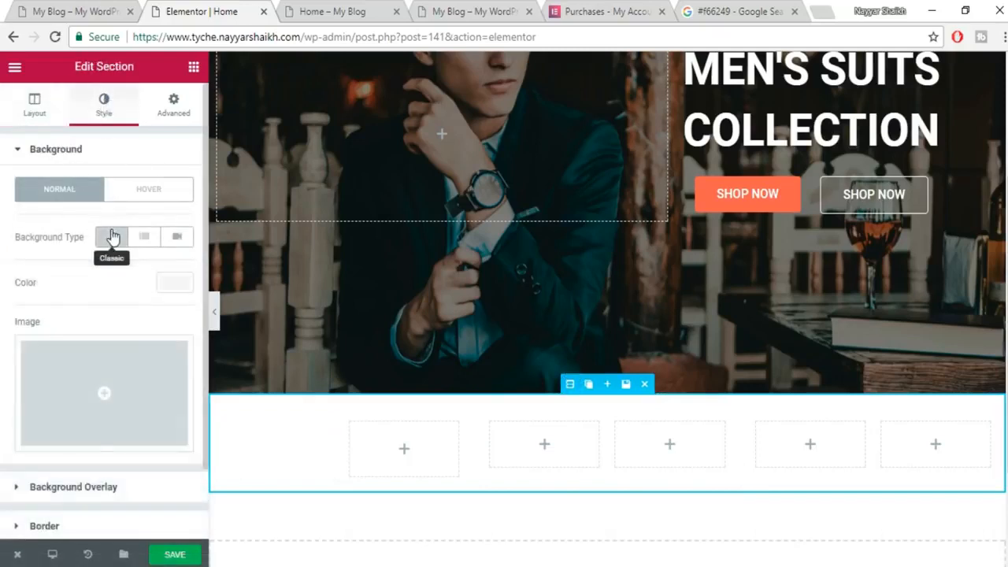
click(169, 283)
text(#f66249)
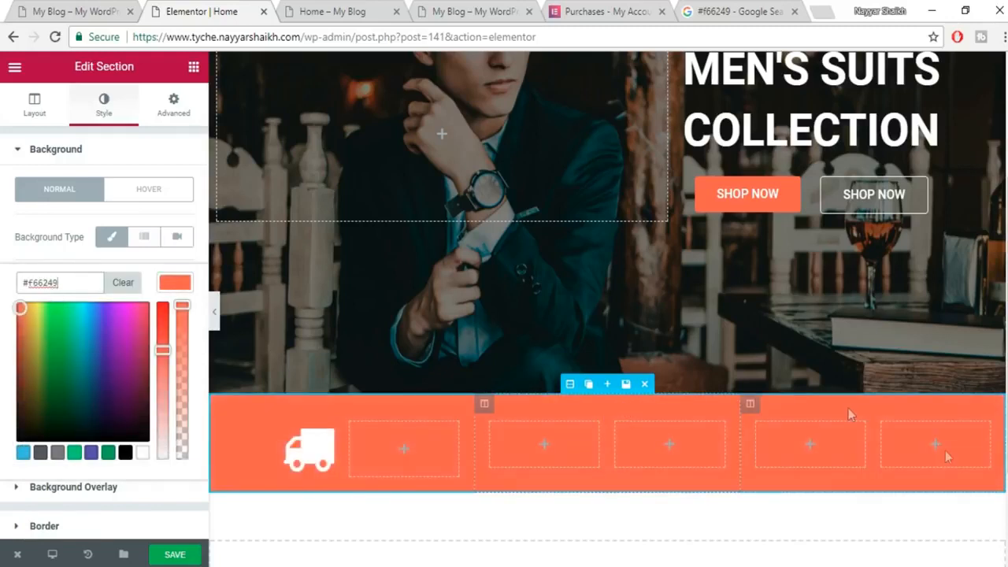
click(178, 555)
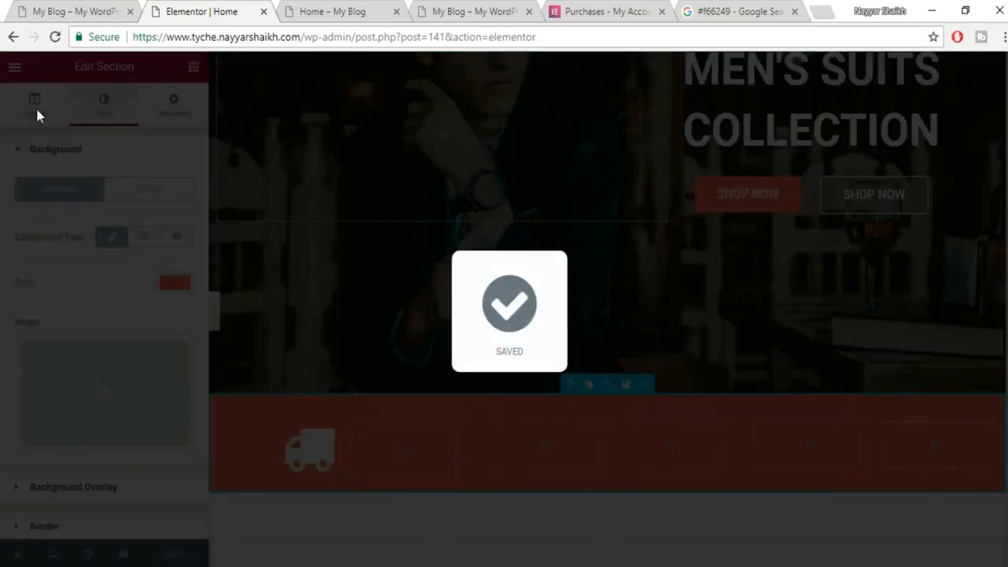
Stretch the row to full page width and narrow the truck column to about 25.6%.
click(34, 106)
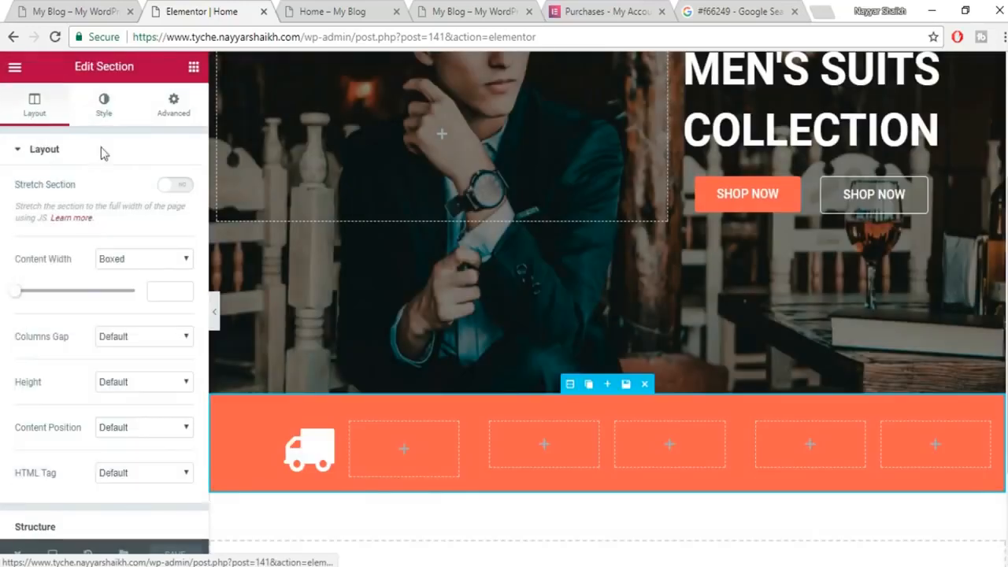
click(178, 186)
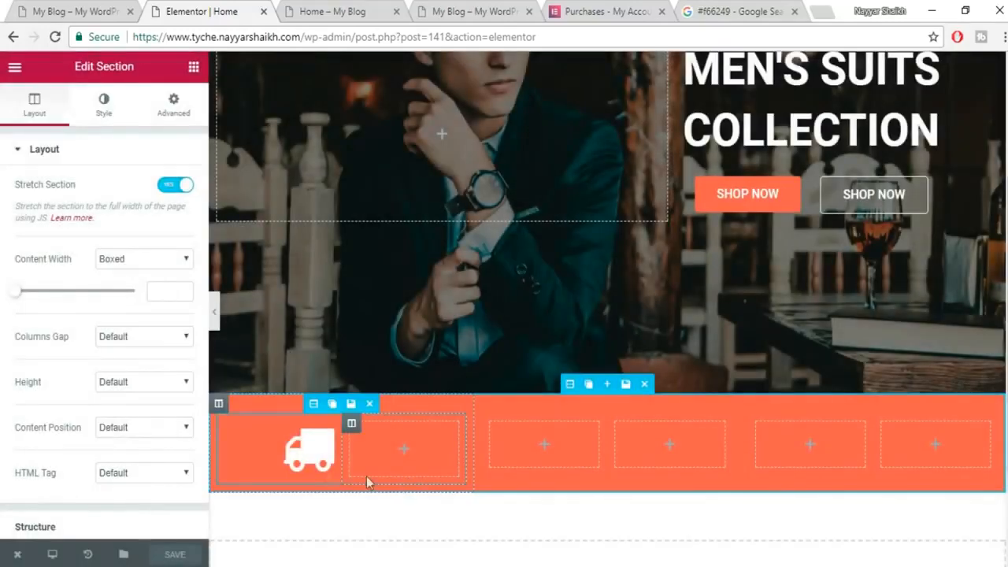
drag(338, 446, 277, 446)
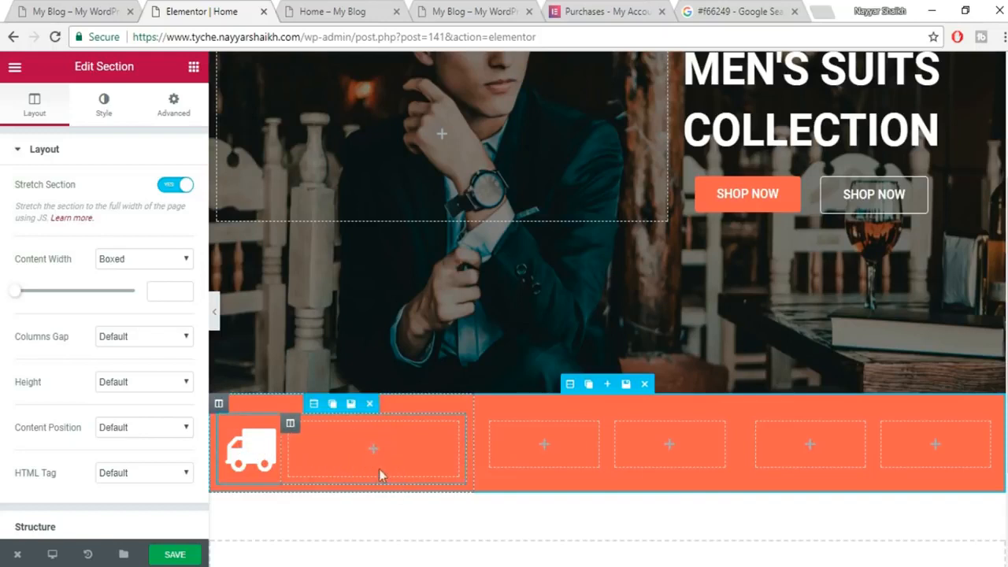
Add a left-aligned heading beside the truck icon, pasting 'FREE SHIPPING' copied from the live site.
click(194, 69)
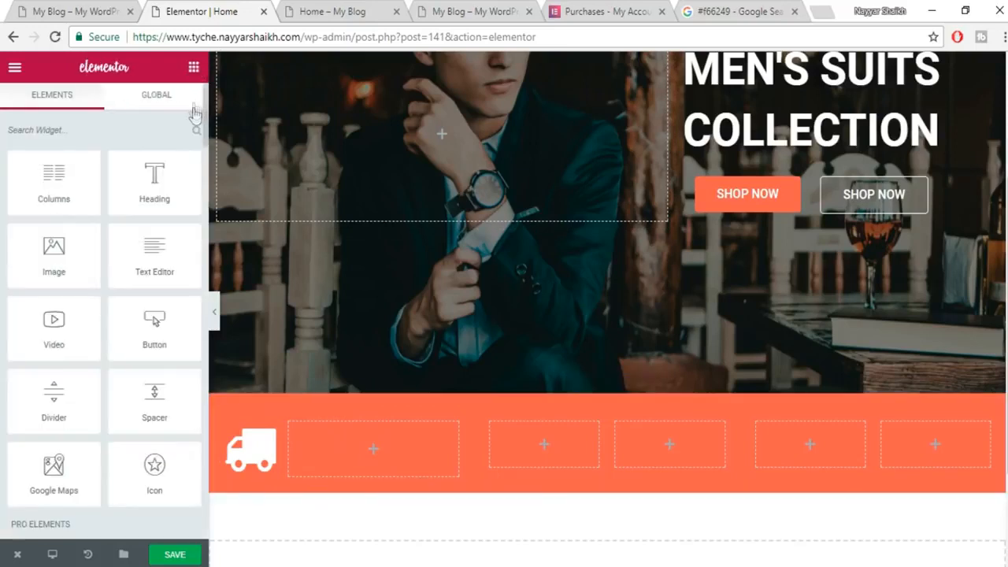
drag(153, 183, 367, 449)
click(69, 10)
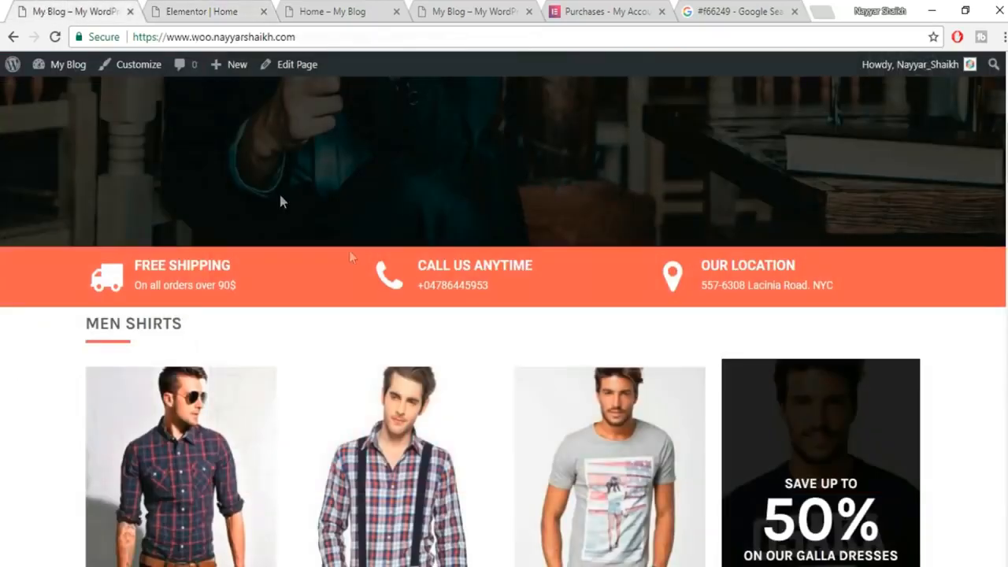
drag(180, 261, 151, 263)
key(ctrl+c)
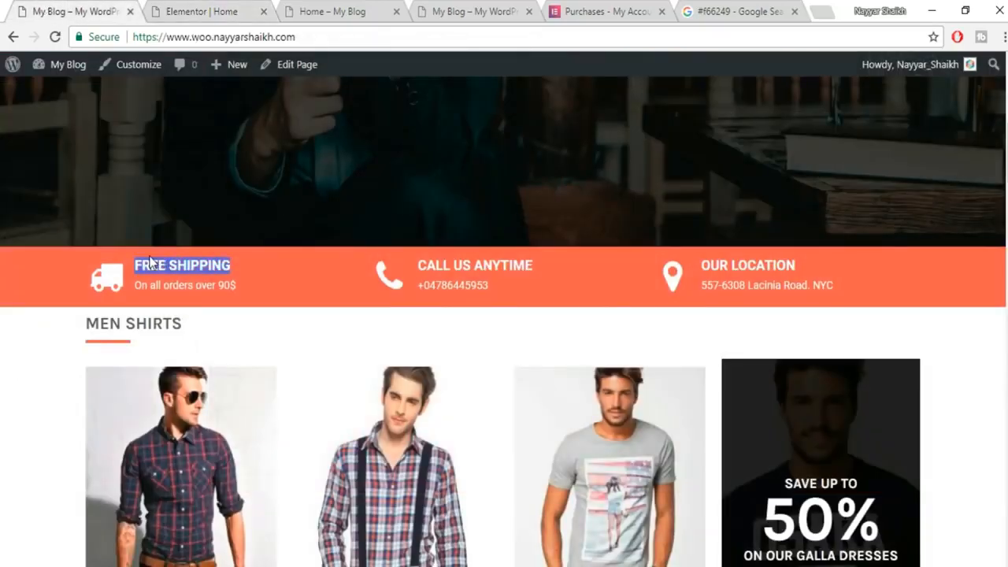
click(180, 10)
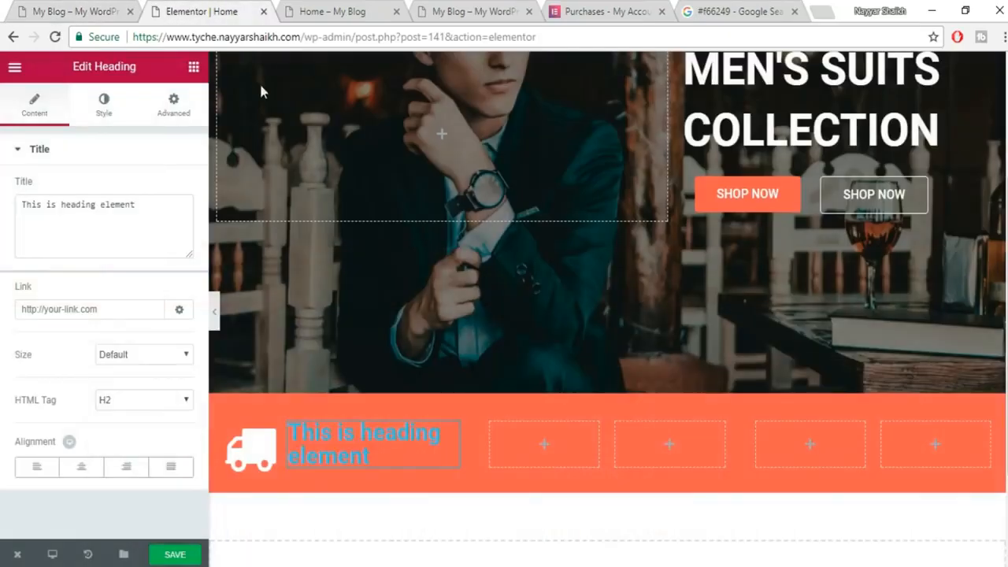
click(87, 250)
key(ctrl+a)
key(ctrl+v)
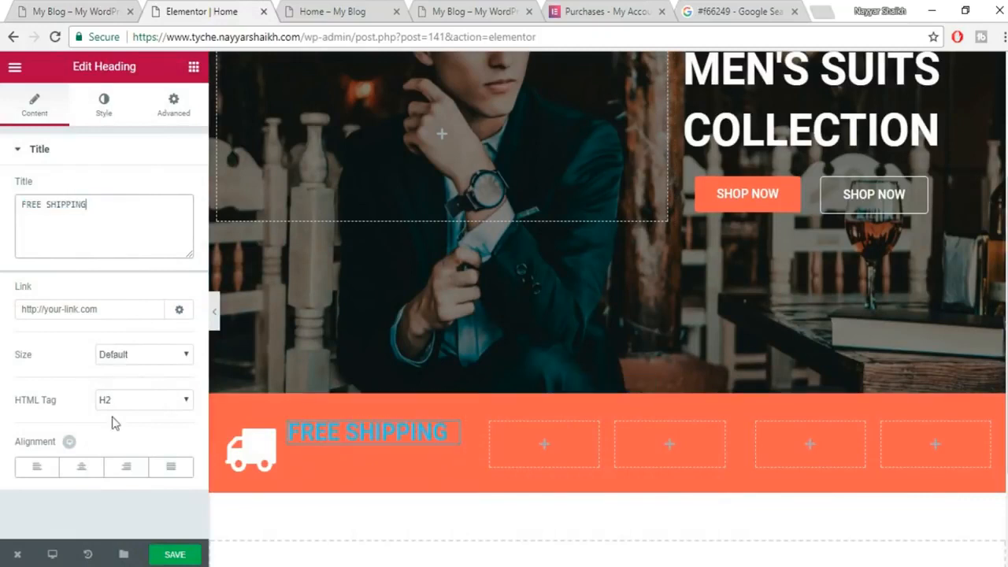
click(36, 467)
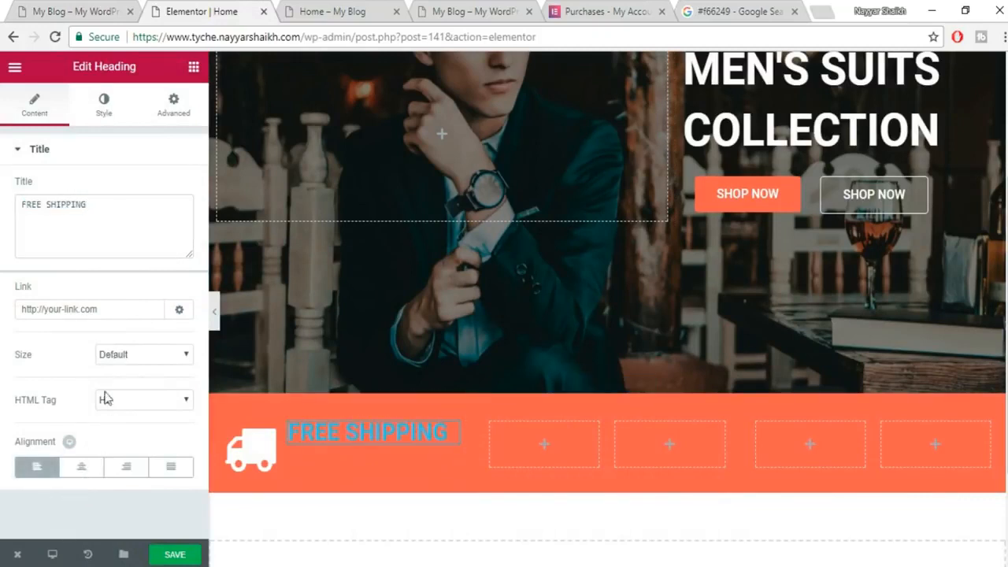
Style the FREE SHIPPING heading white, 20 px size, weight 600.
click(104, 105)
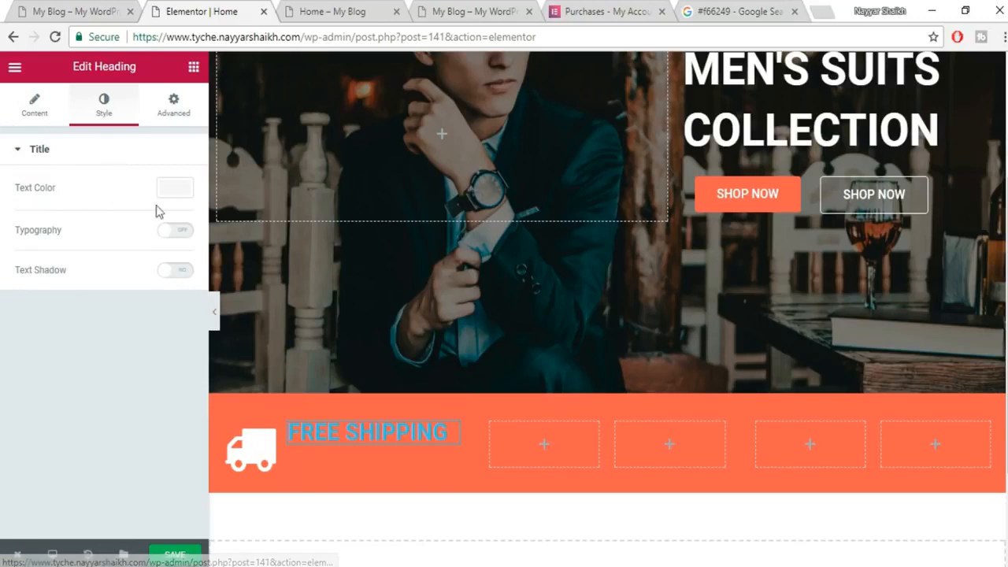
click(181, 193)
click(142, 361)
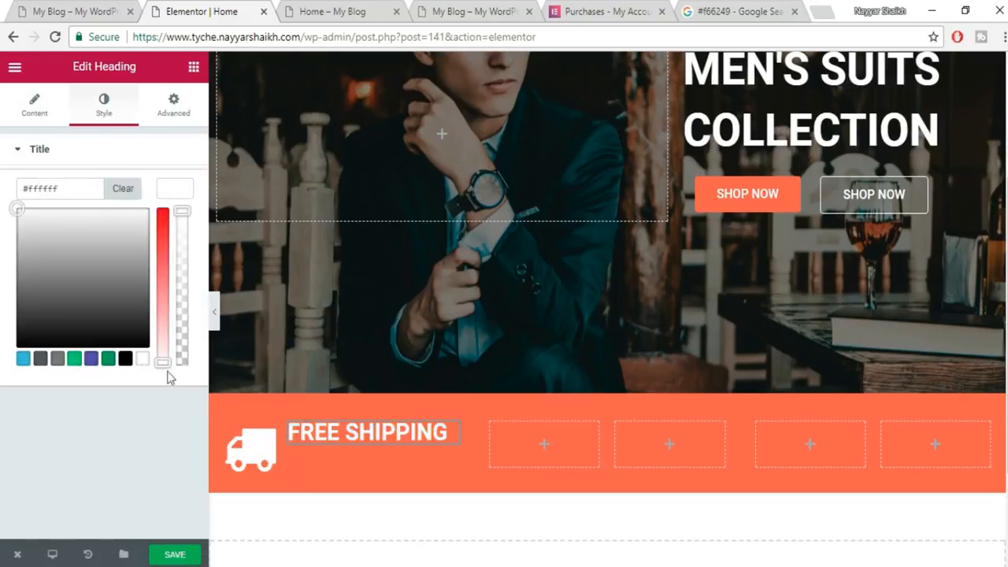
click(171, 196)
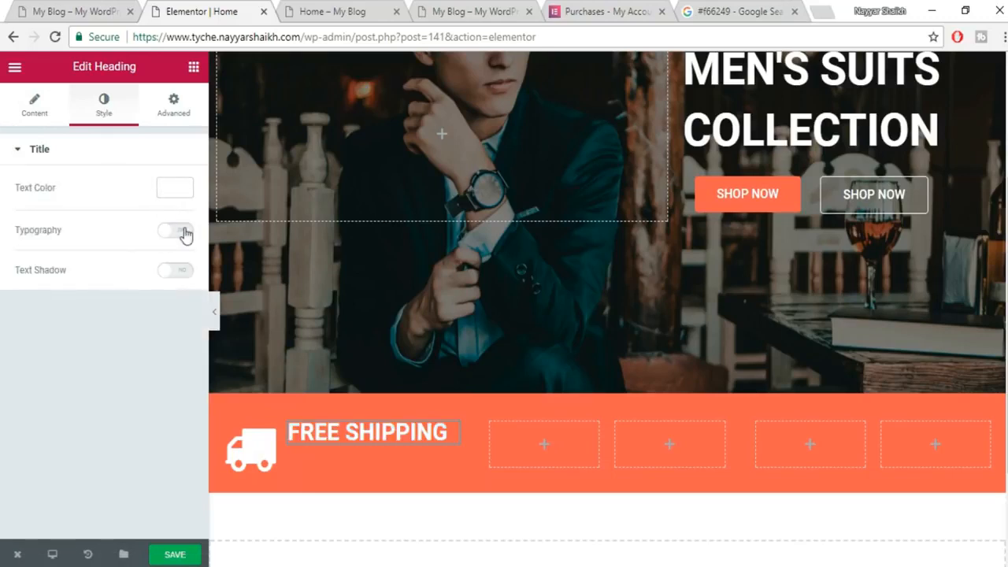
click(175, 231)
drag(18, 305, 32, 301)
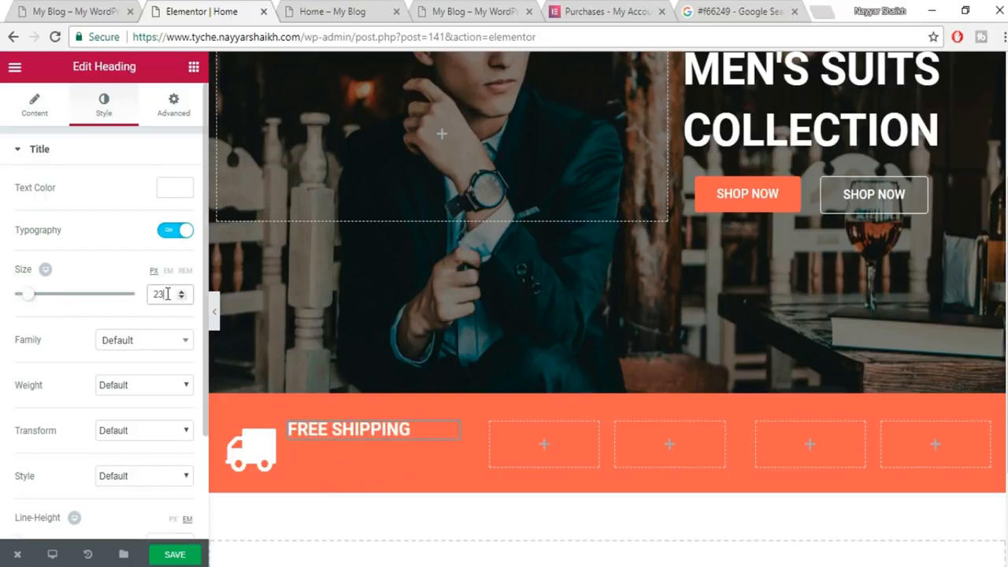
text(20)
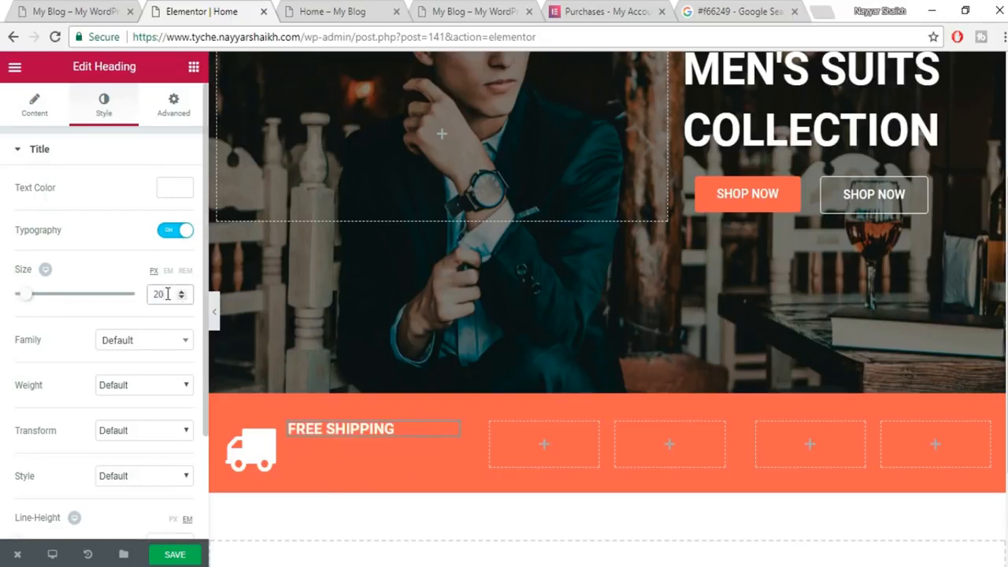
click(134, 386)
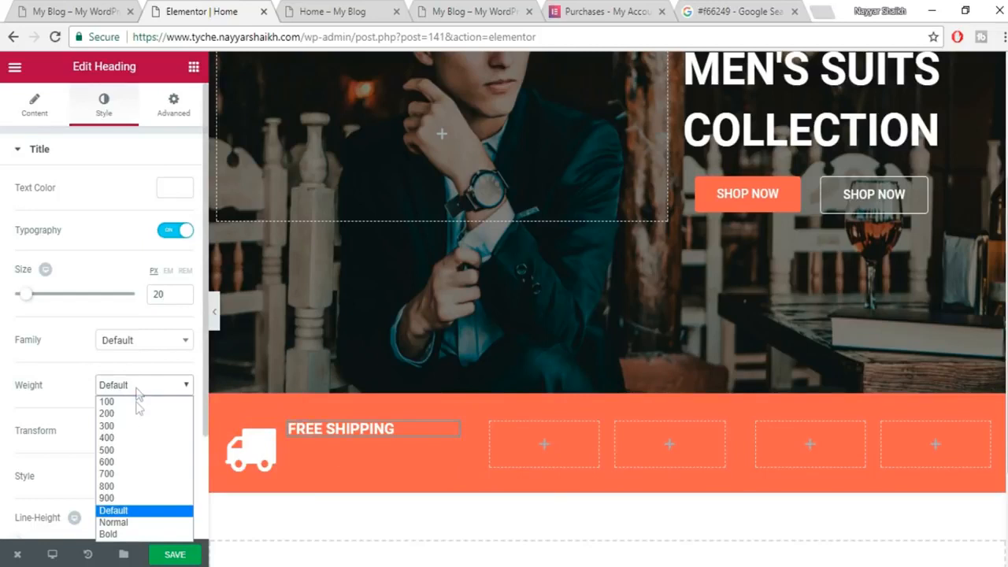
click(135, 451)
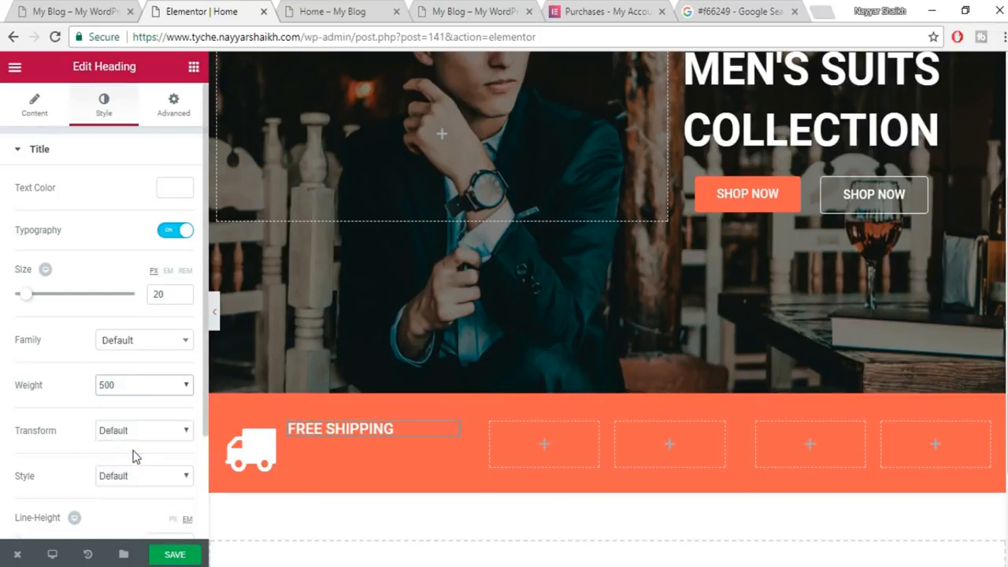
click(142, 394)
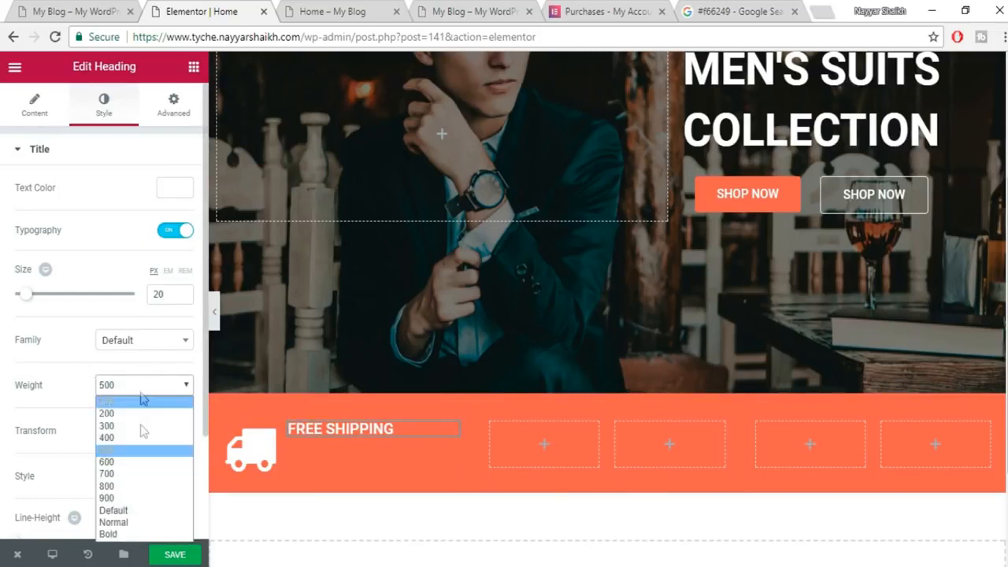
click(143, 471)
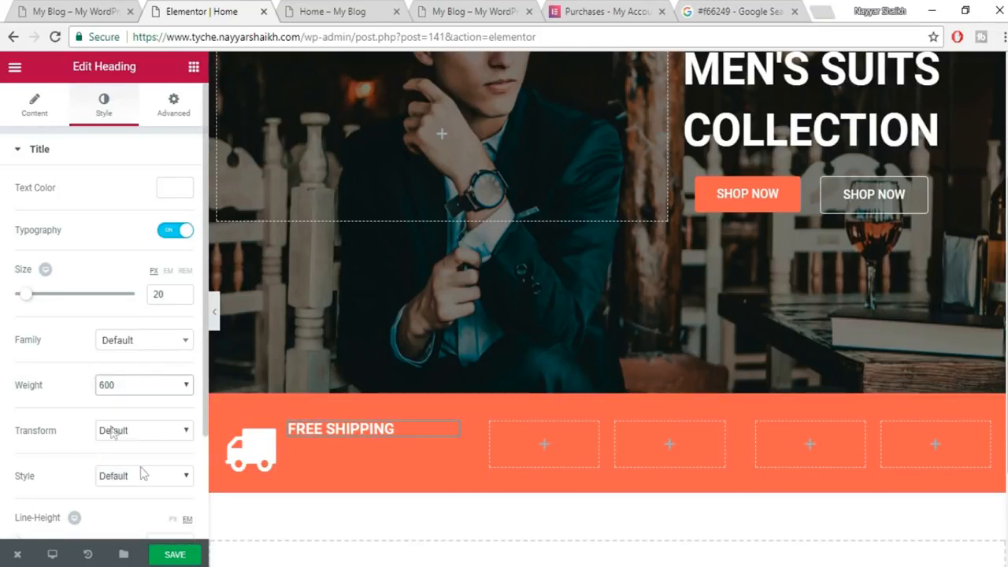
Save the page and copy the 'On all orders over 90$' subtitle from the live site.
click(174, 555)
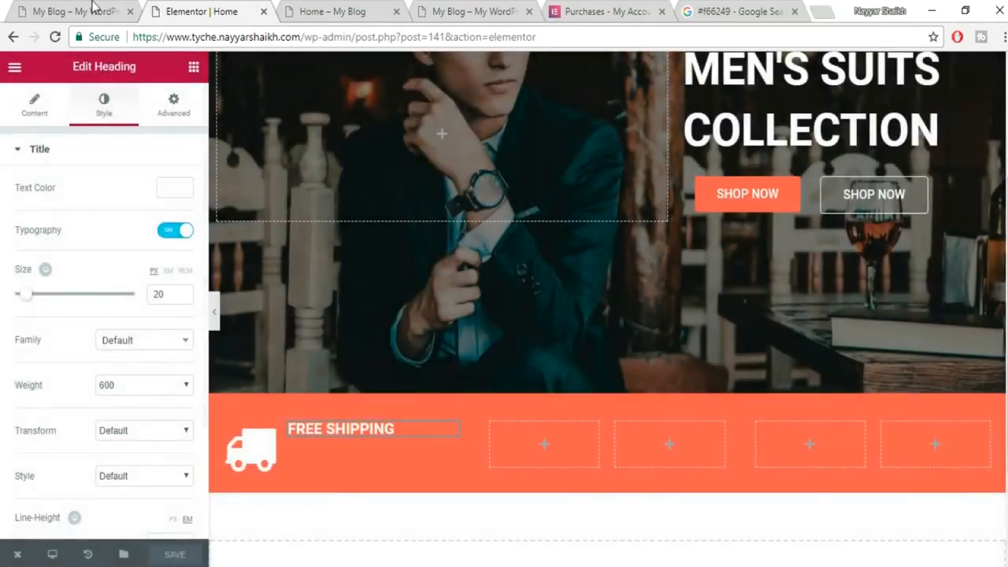
click(93, 11)
drag(238, 285, 163, 285)
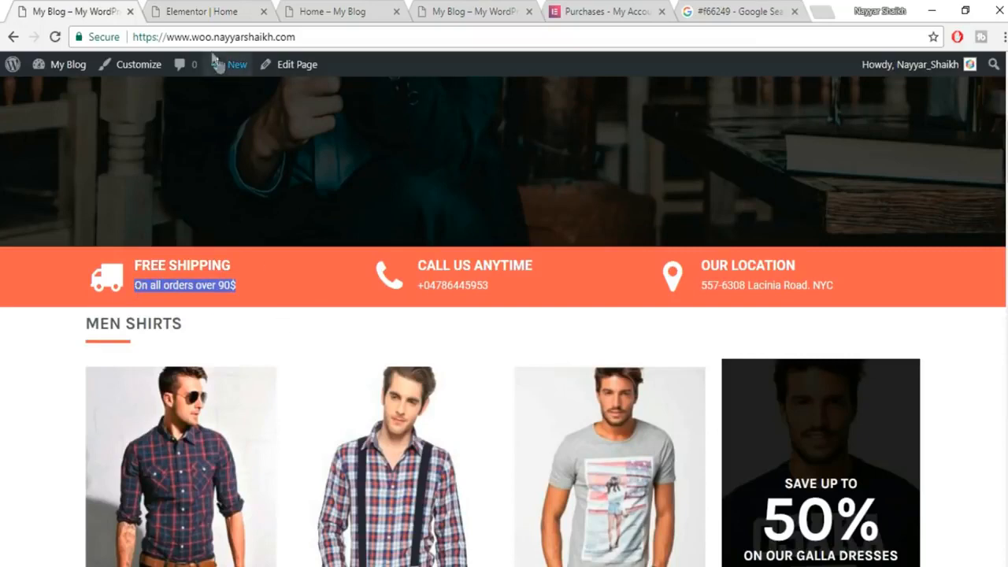
Add a second heading reading 'On all orders over 90$' to the orange bar.
click(227, 10)
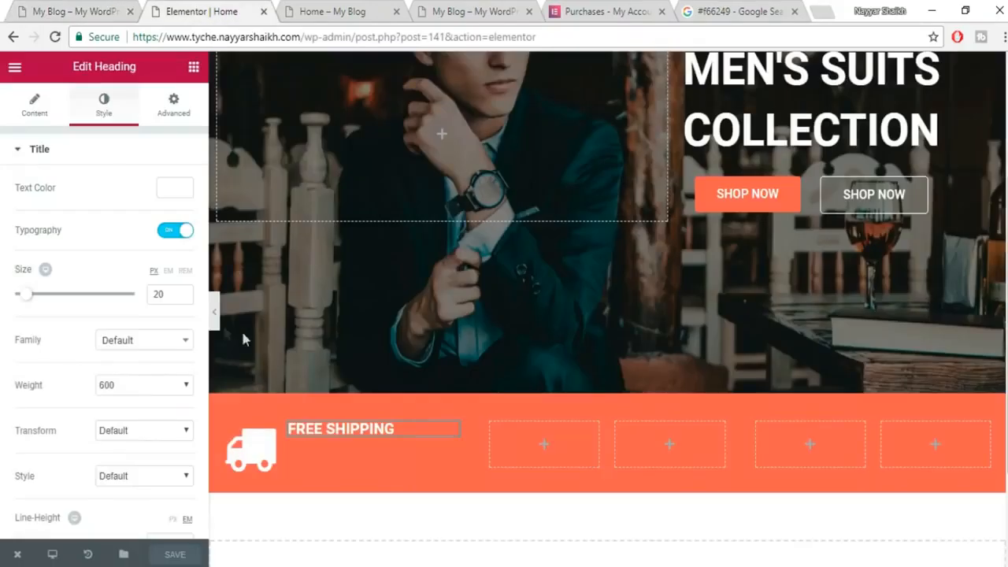
click(193, 68)
drag(158, 181, 362, 474)
triple_click(80, 233)
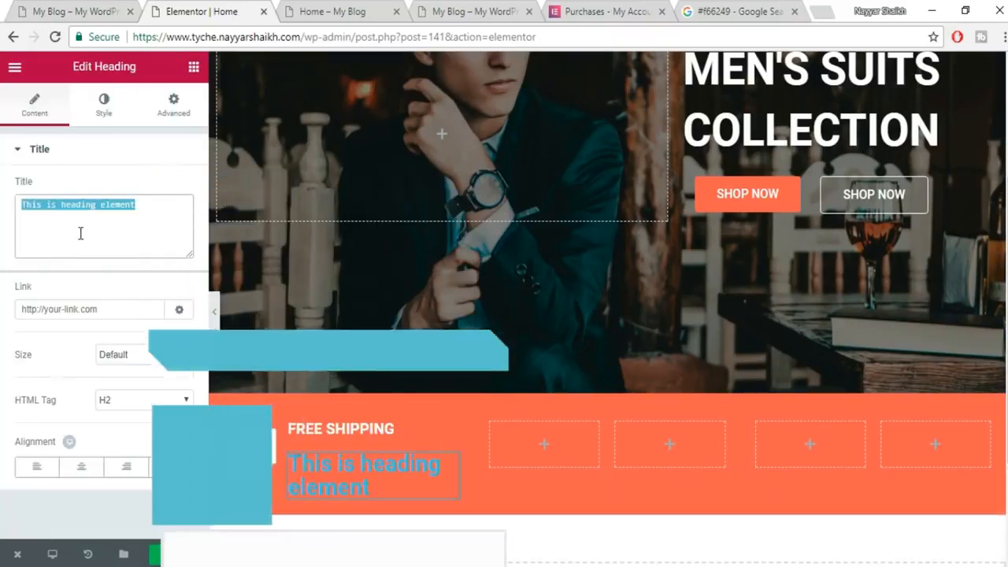
text(On all orders over 90$)
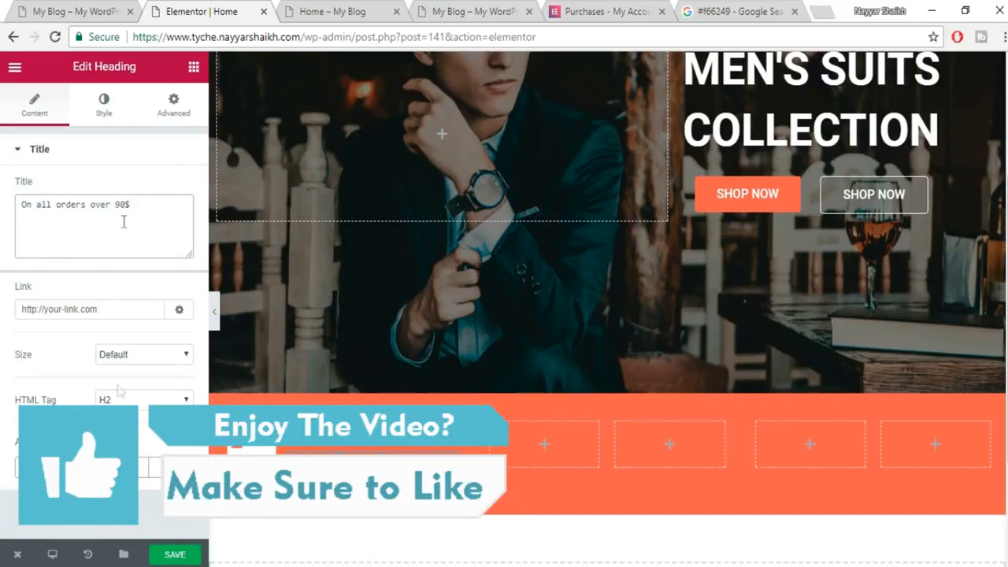
Style the 'On all orders over 90$' heading white at 16 px, weight 300.
click(103, 103)
click(189, 193)
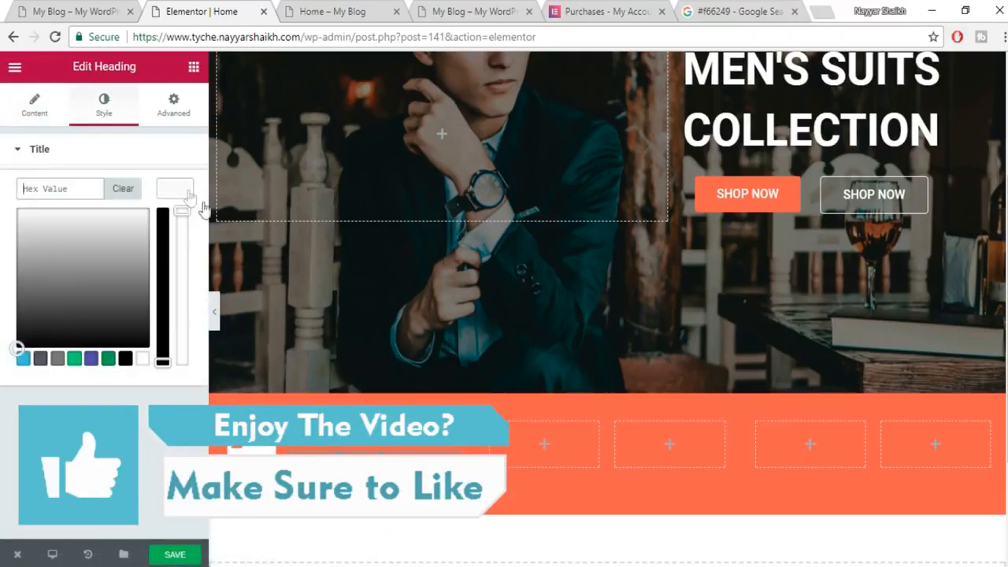
click(170, 185)
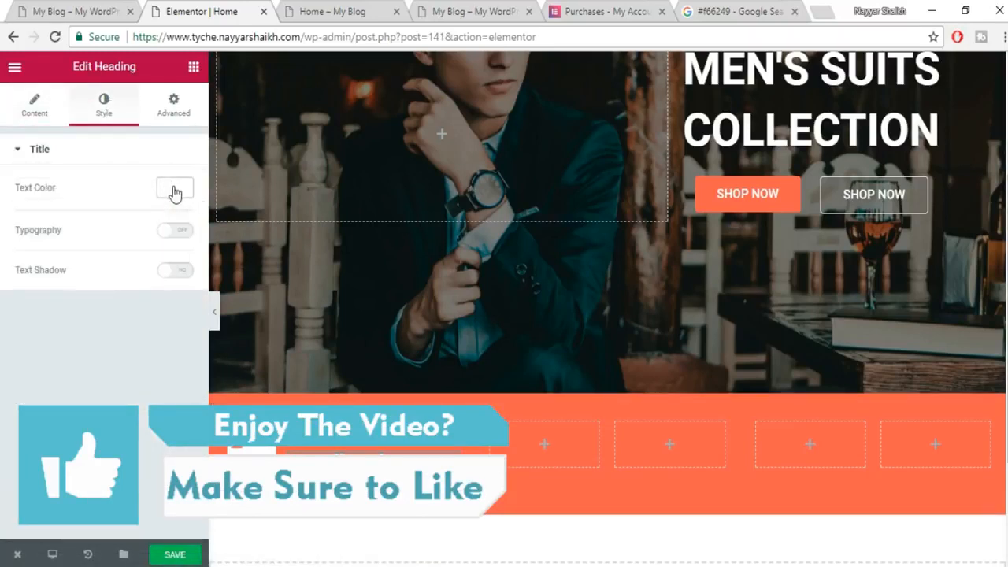
click(164, 232)
drag(18, 301, 22, 306)
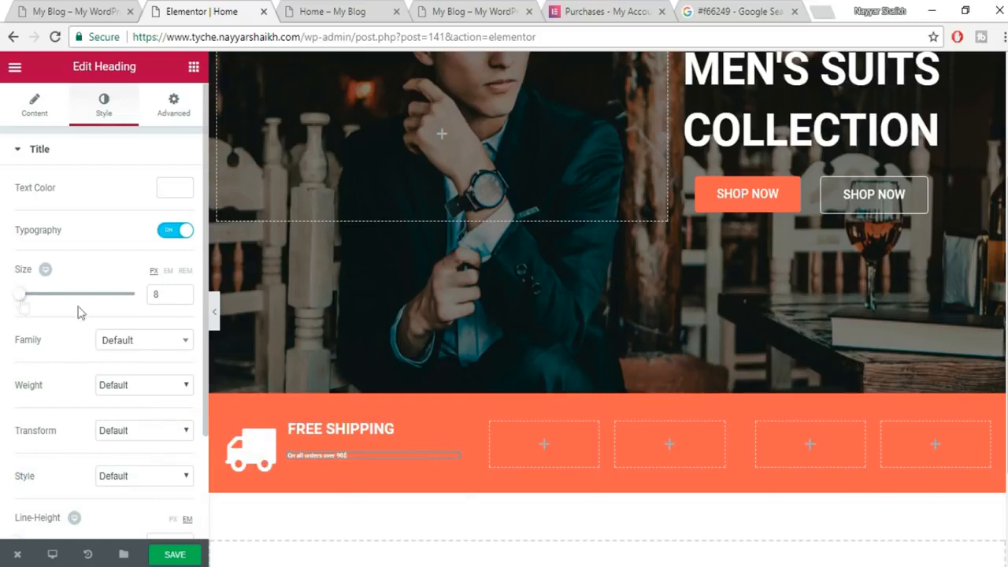
click(157, 292)
text(1)
text(2)
text(16)
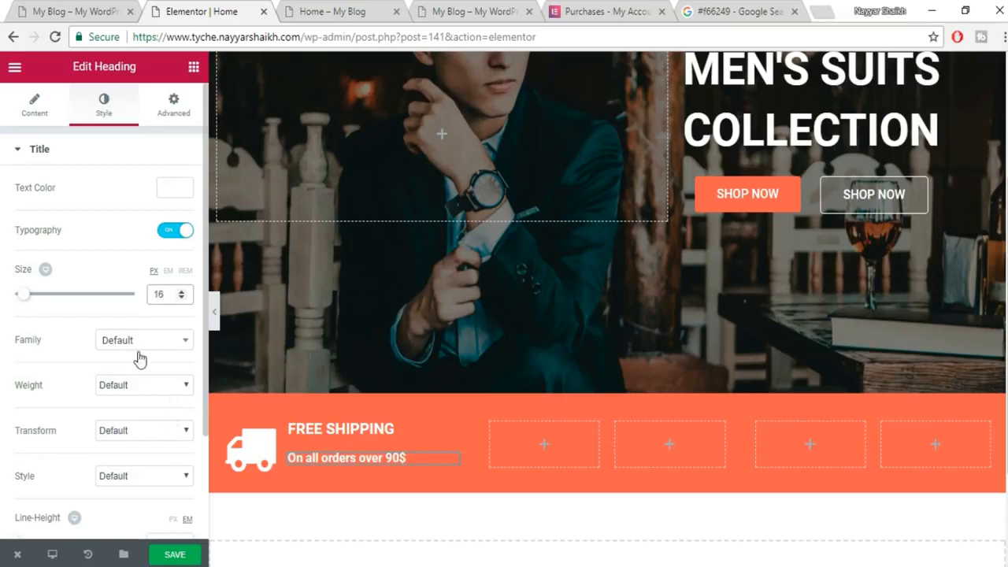
click(142, 387)
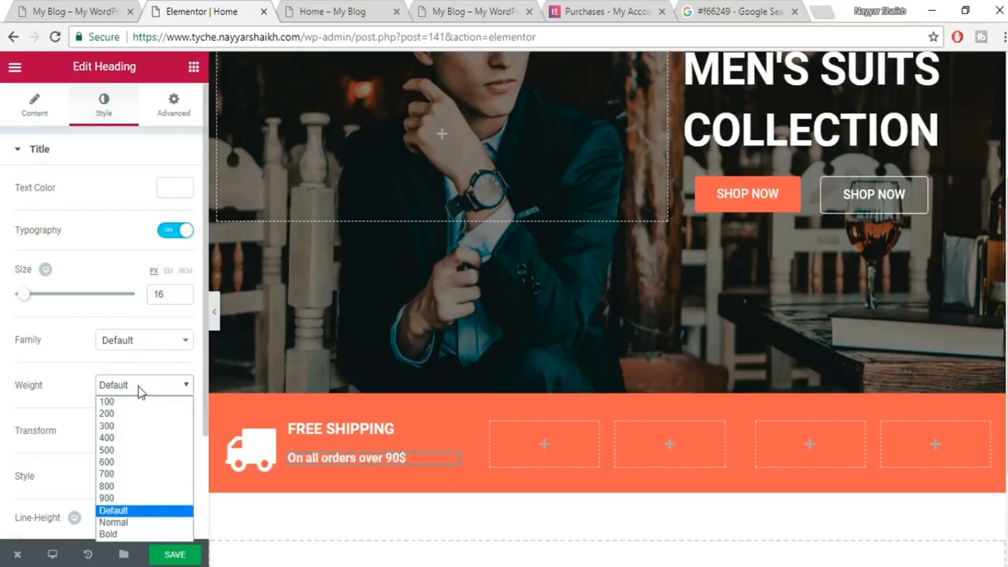
click(127, 426)
click(349, 455)
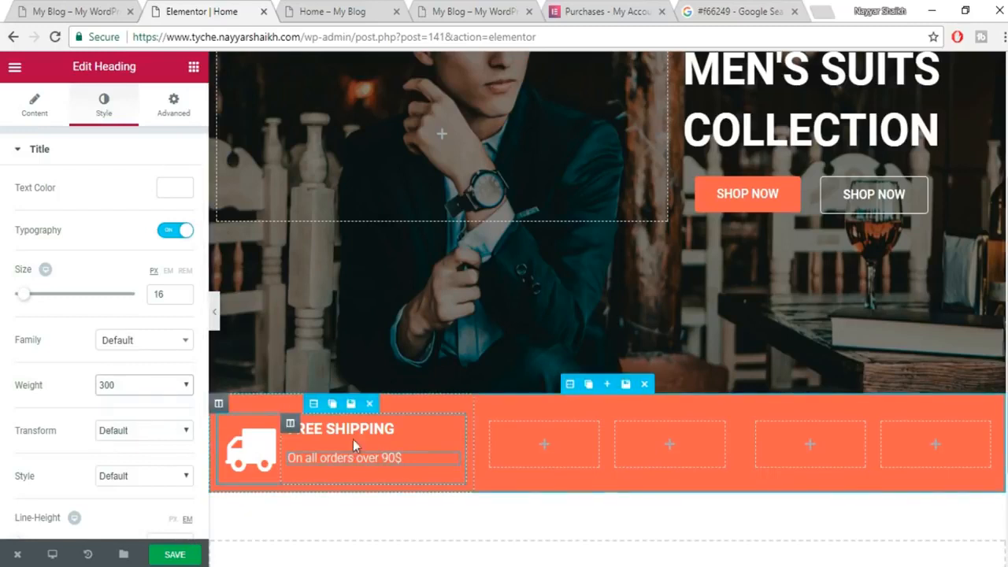
scroll(420, 385, down, 2)
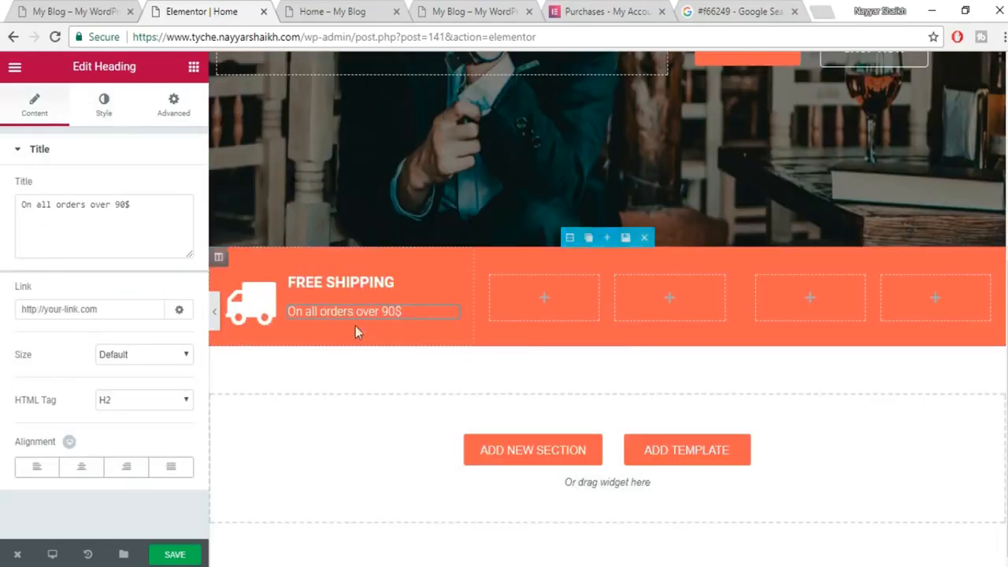
Preview the page, compare it with the reference site, and select the FREE SHIPPING heading.
mouse_move(17, 554)
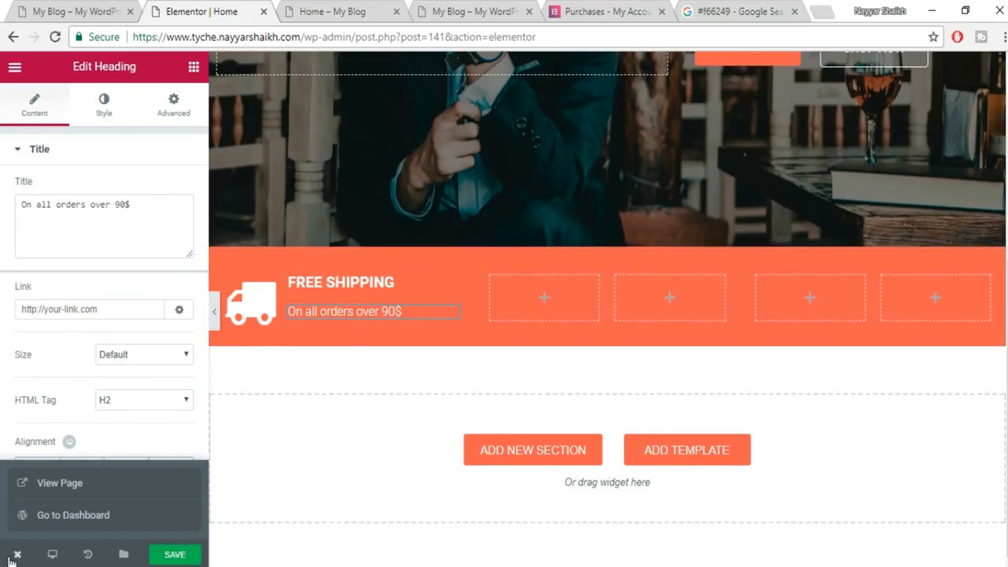
click(67, 482)
click(453, 12)
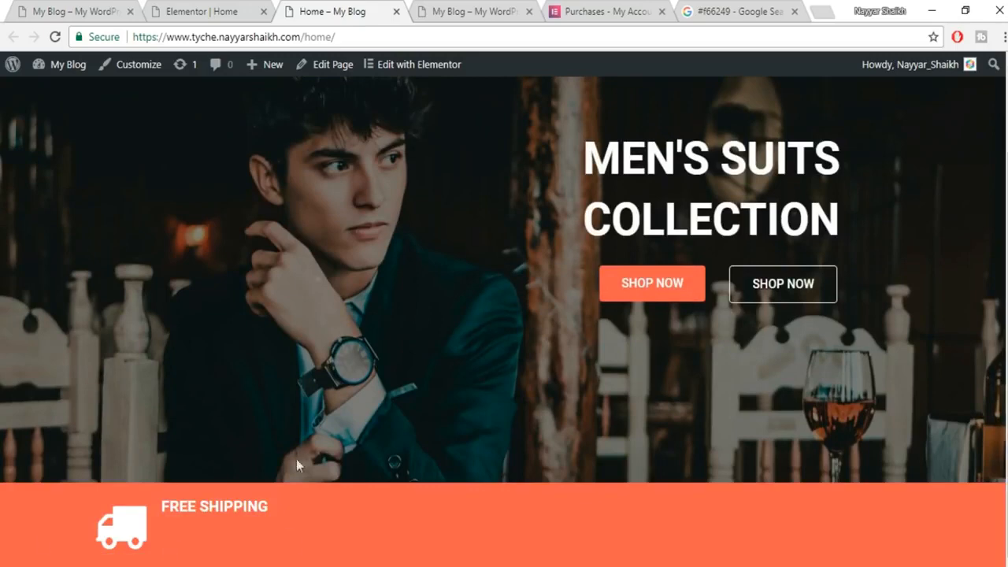
click(211, 9)
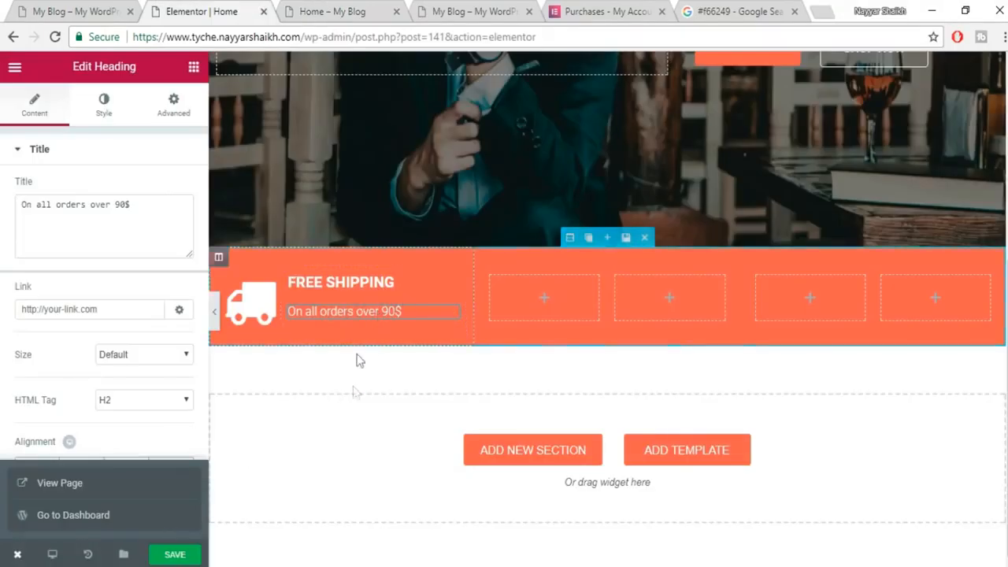
click(97, 6)
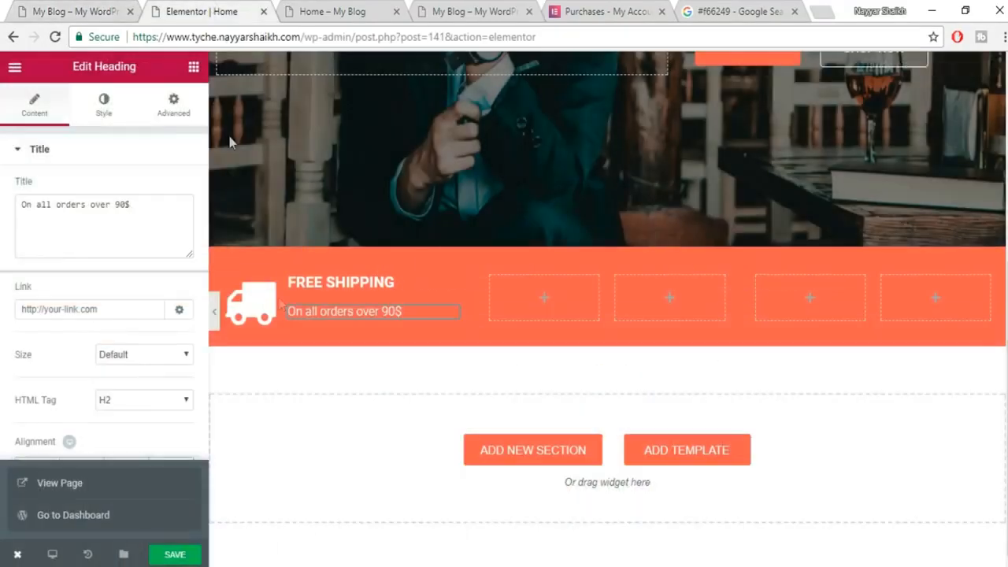
click(204, 9)
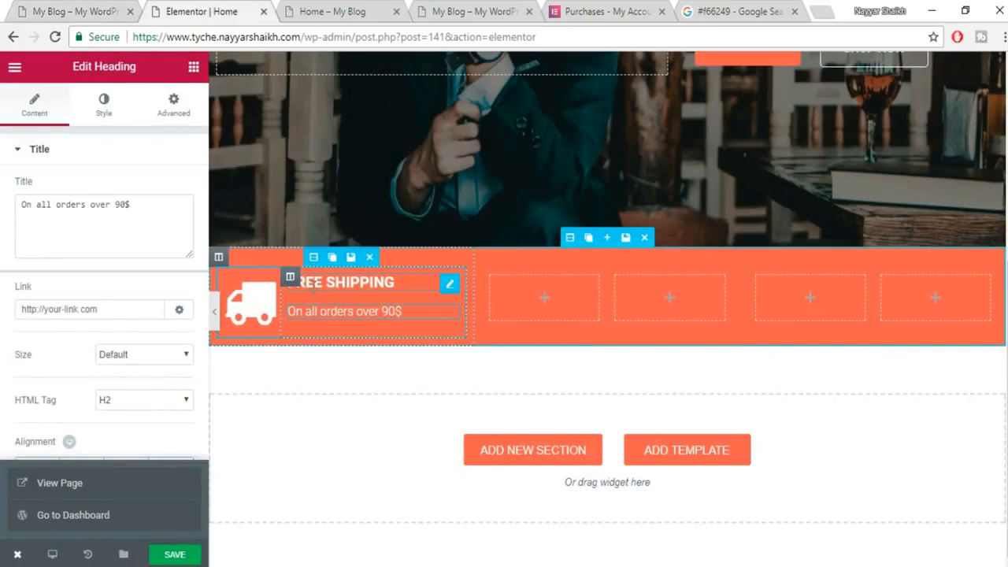
click(382, 282)
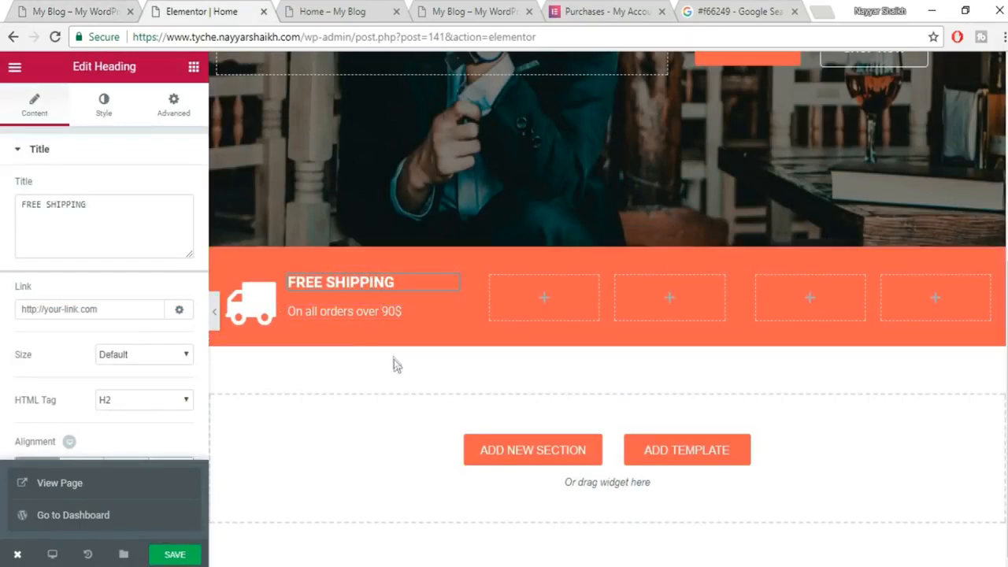
click(94, 11)
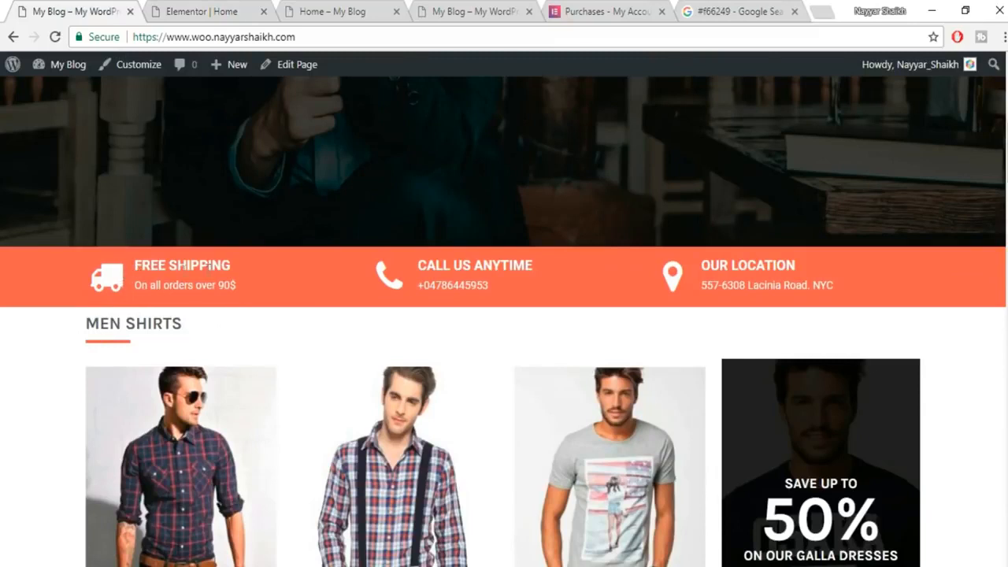
key(ctrl+Tab)
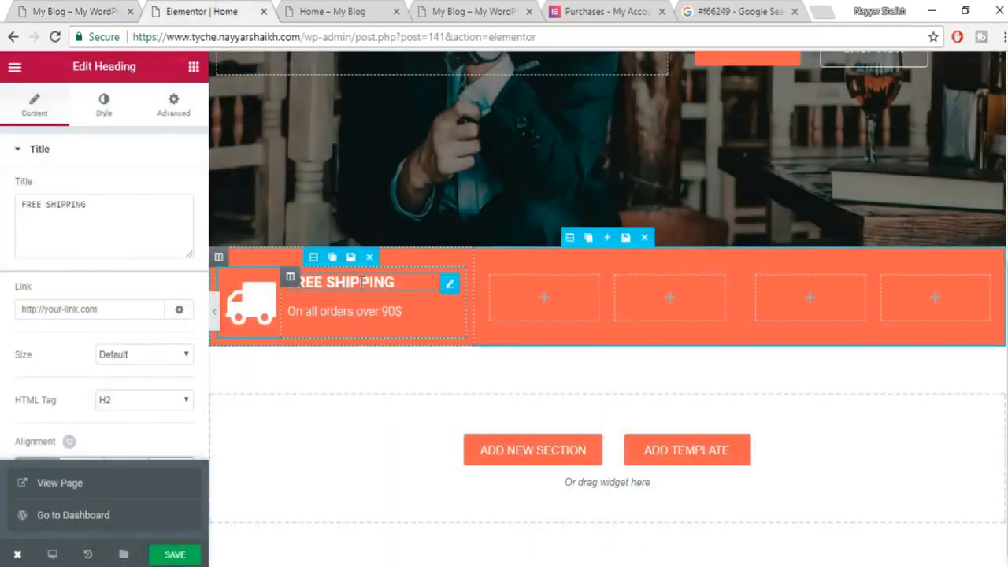
Set an unlinked 10 px top margin on the FREE SHIPPING heading and save the page.
click(171, 104)
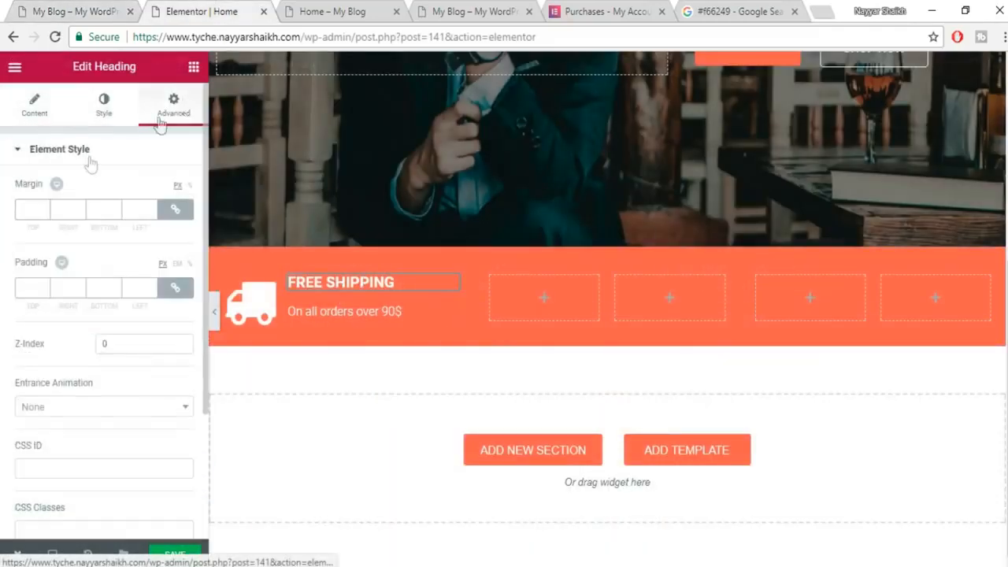
click(175, 209)
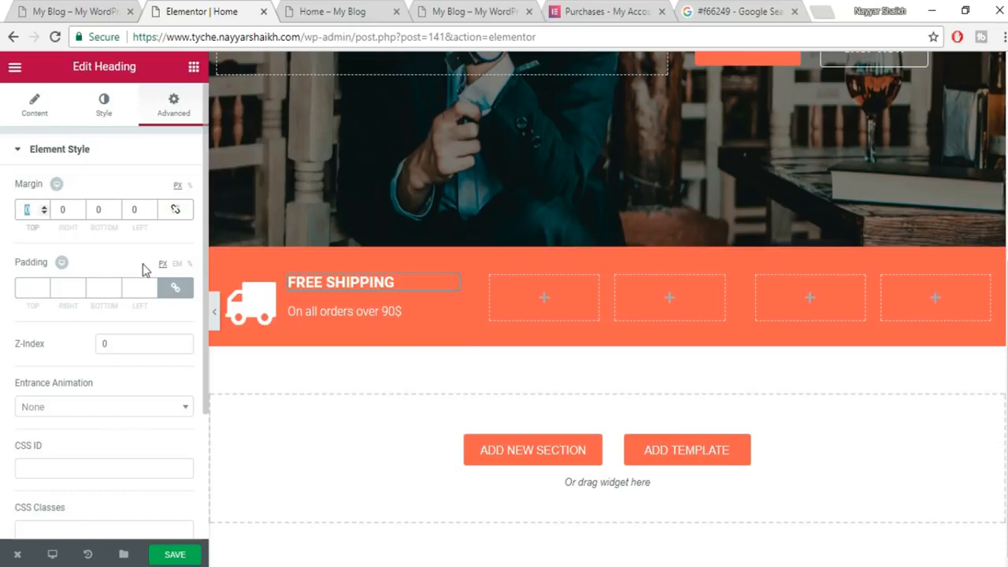
text(10)
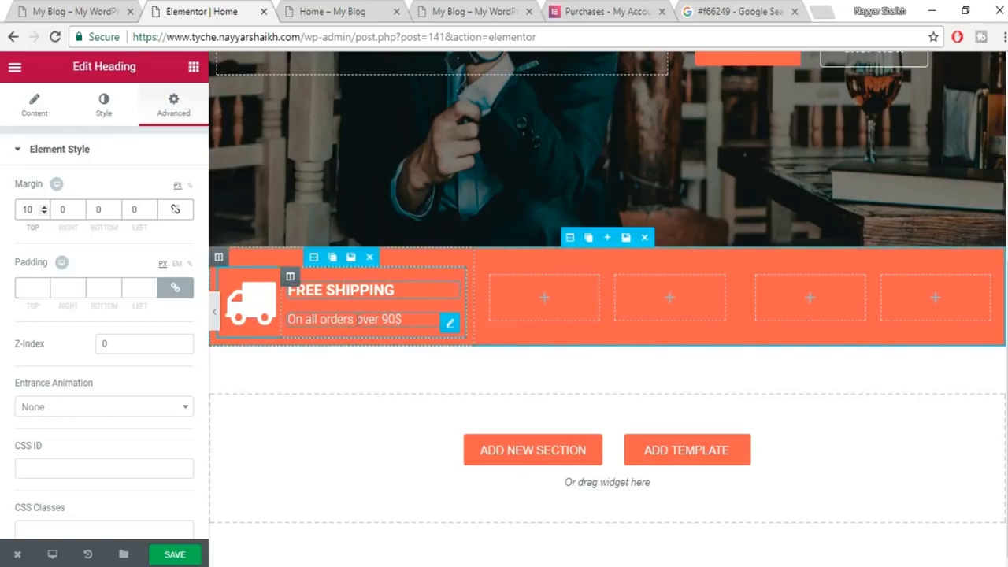
click(449, 322)
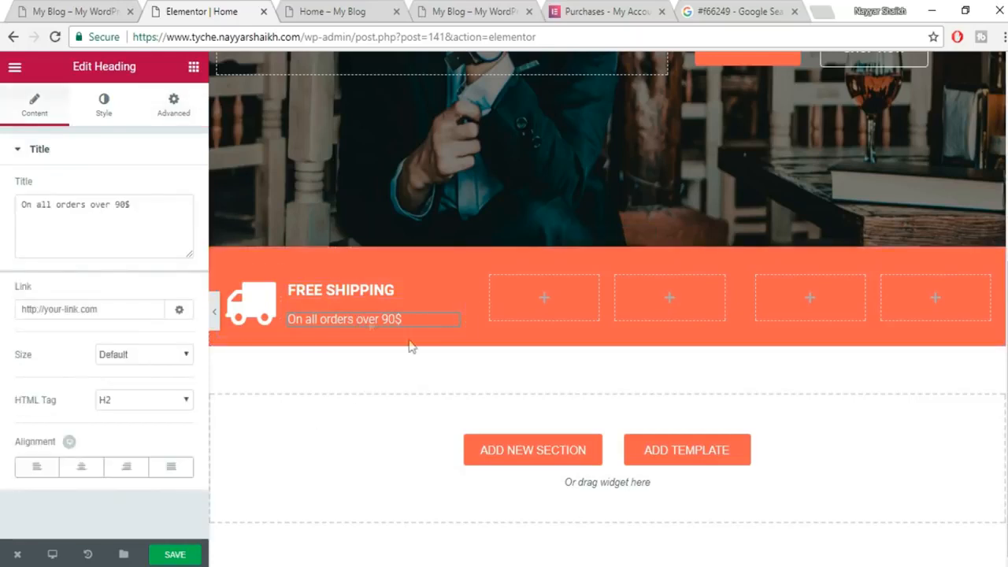
click(175, 554)
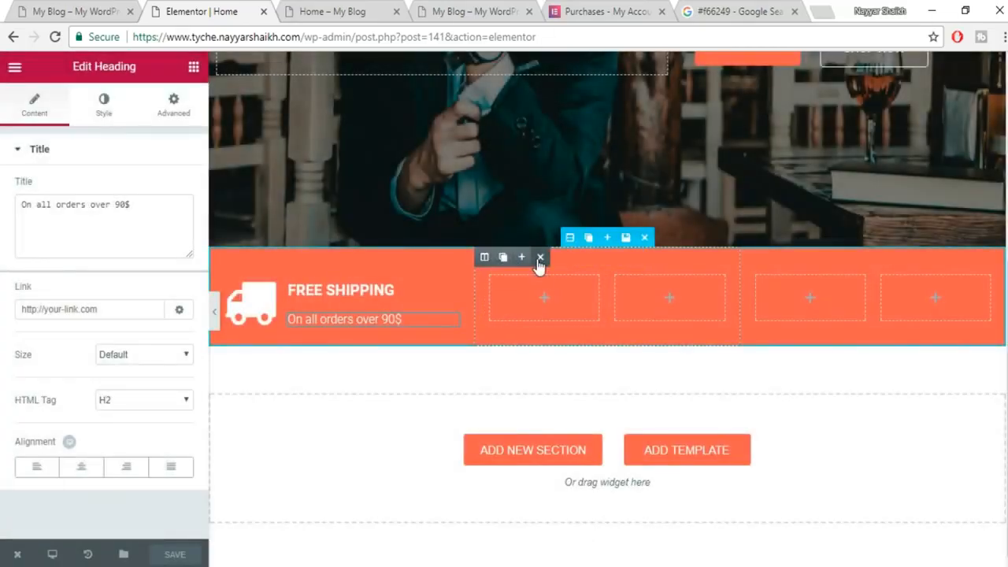
Delete the two empty columns, duplicate the FREE SHIPPING column twice, and save.
click(540, 257)
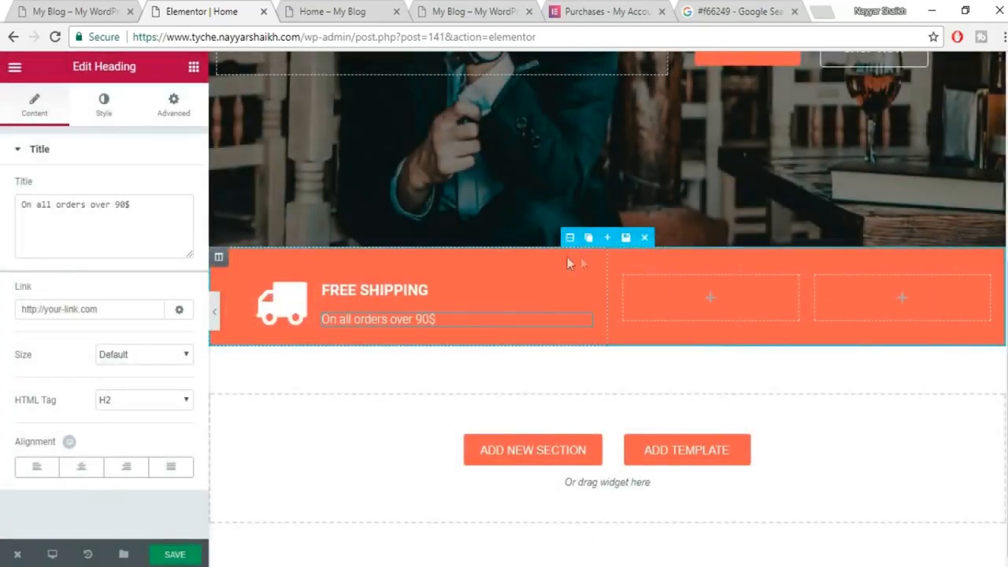
click(673, 258)
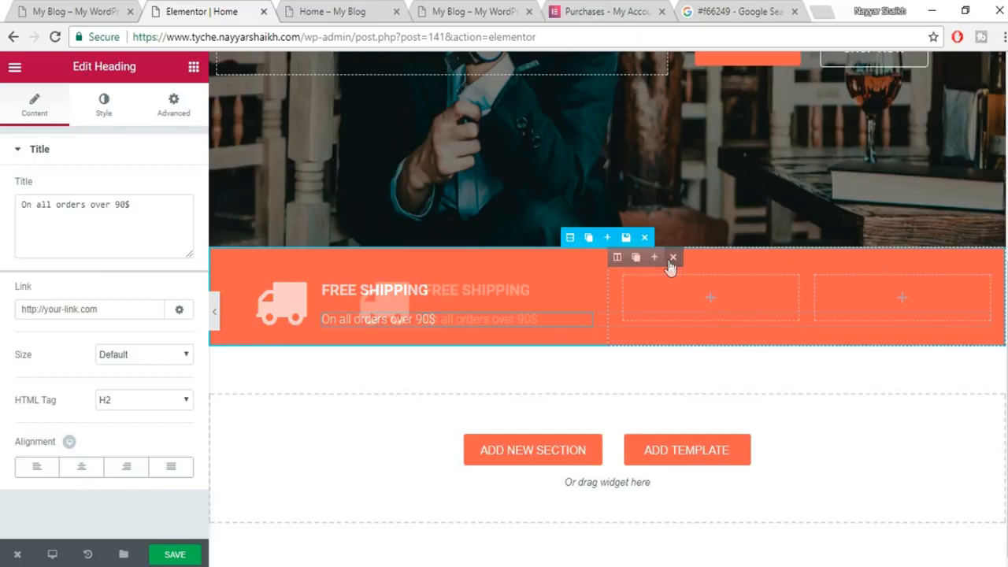
click(237, 256)
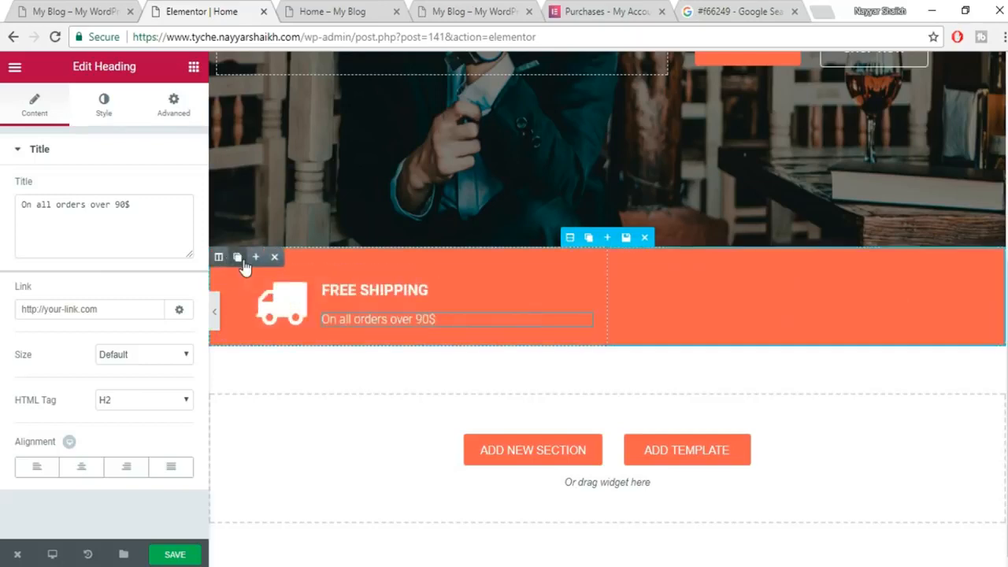
click(237, 257)
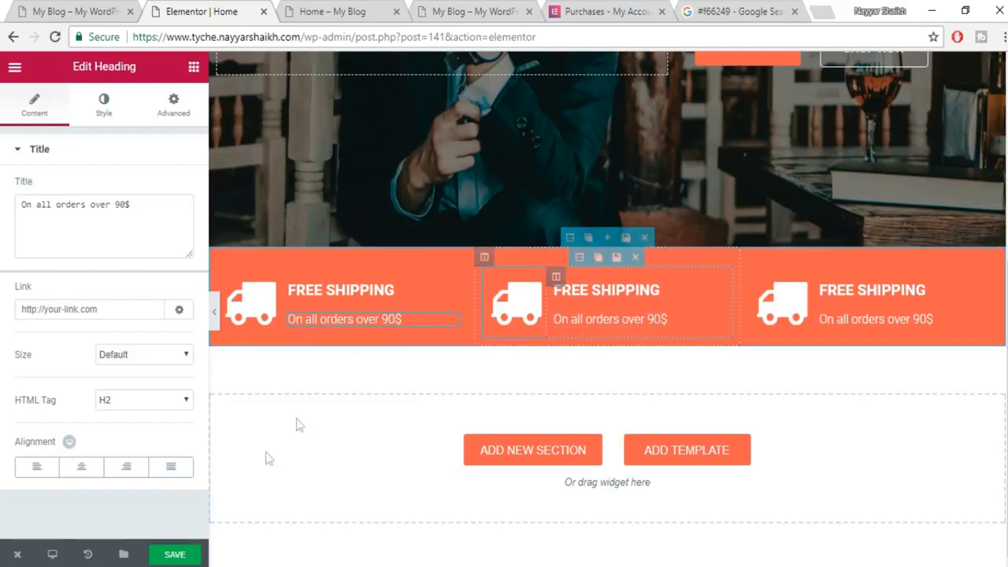
click(195, 556)
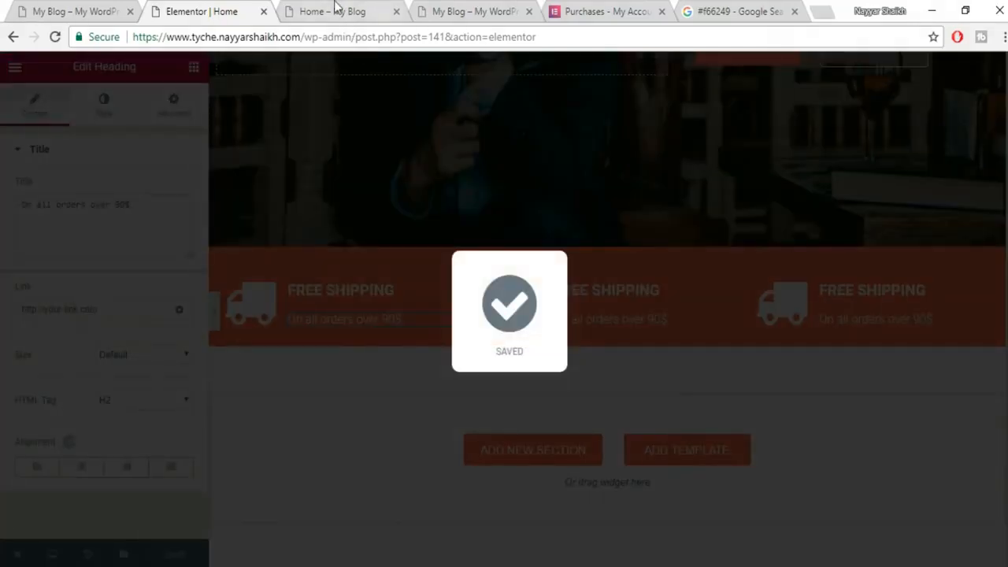
Reload the live Home page to see the three-item features bar.
click(338, 11)
click(344, 36)
key(Return)
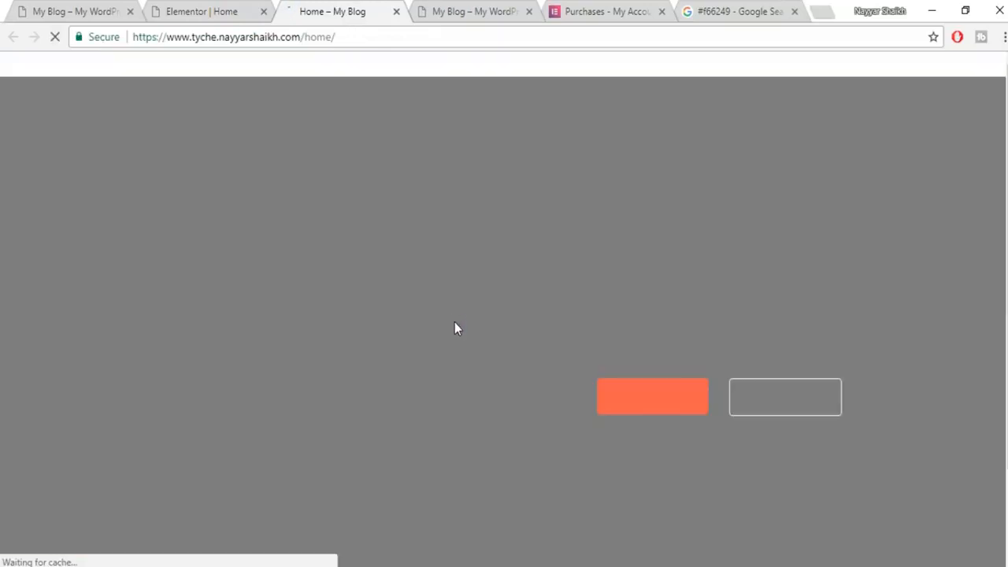
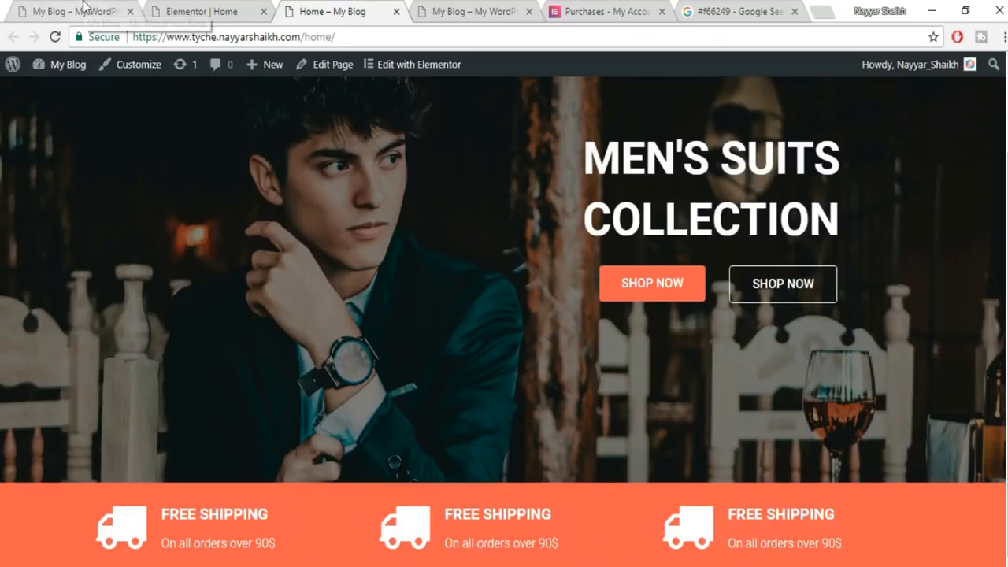
Give the middle info block a phone icon and the heading CALL US ANYTIME.
click(50, 11)
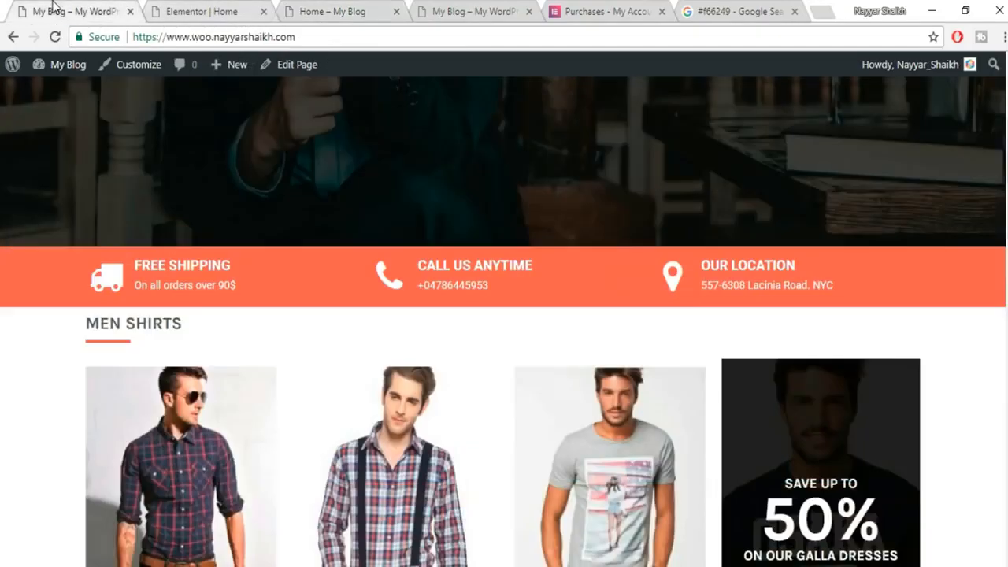
drag(549, 270, 424, 266)
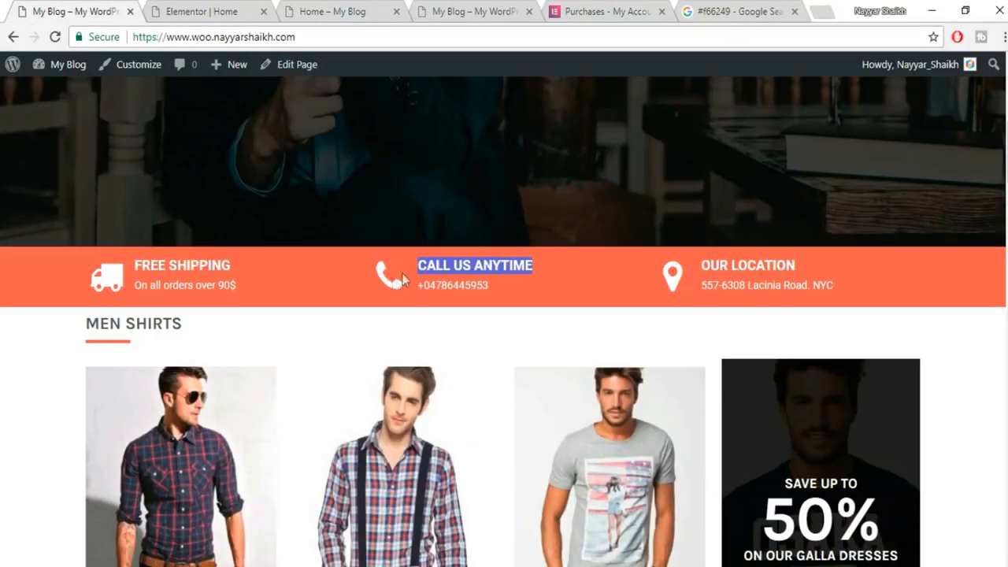
click(174, 11)
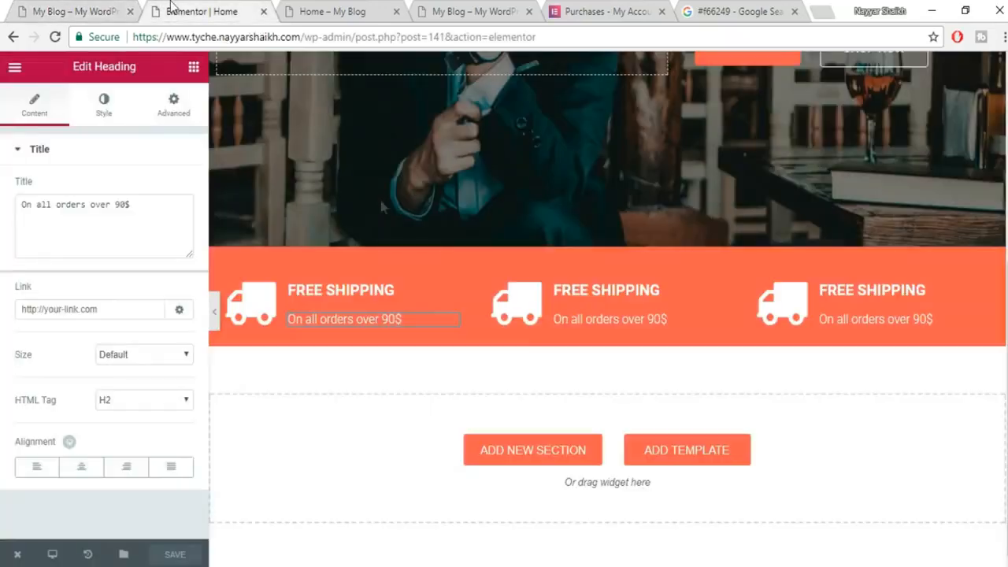
click(536, 313)
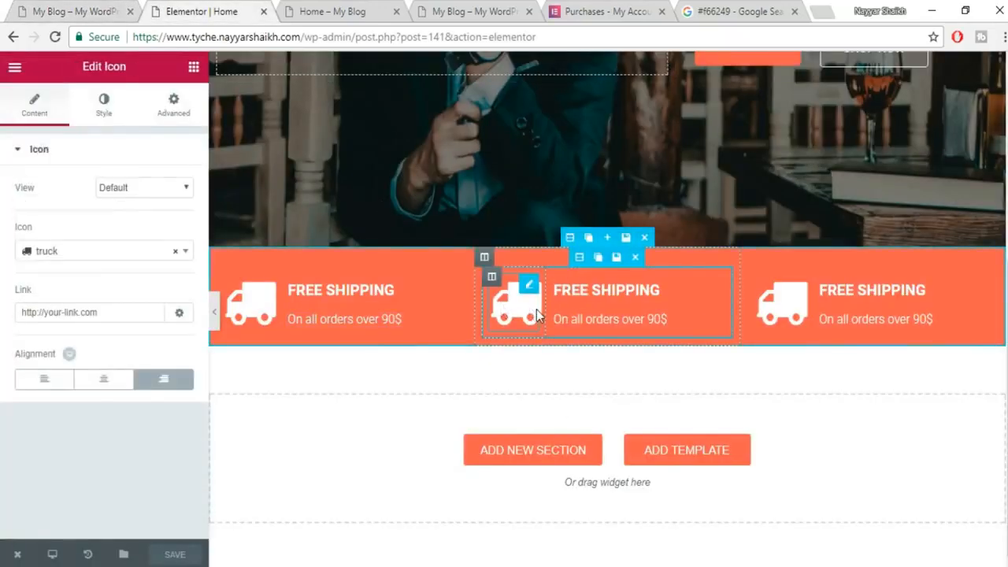
click(110, 263)
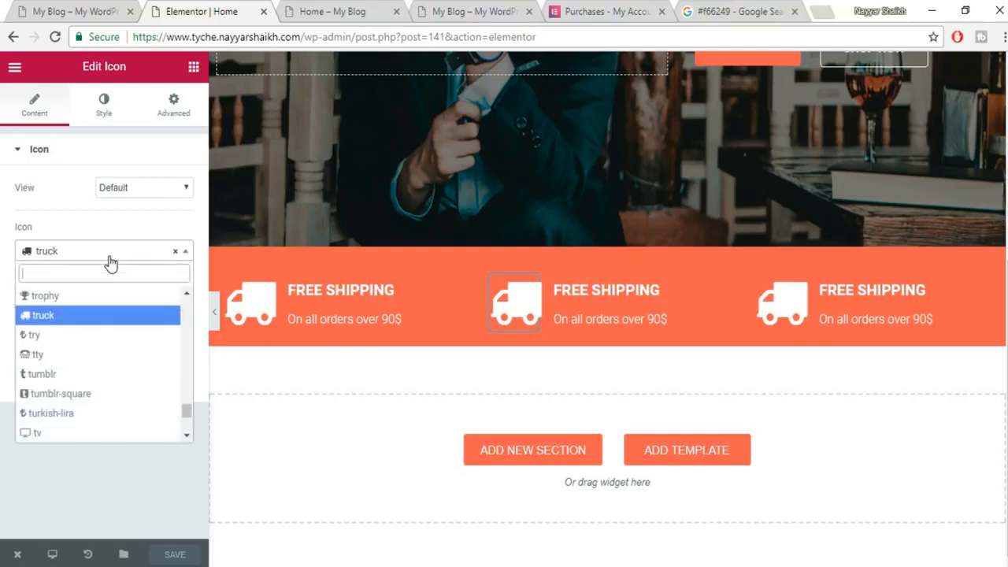
text(PHO)
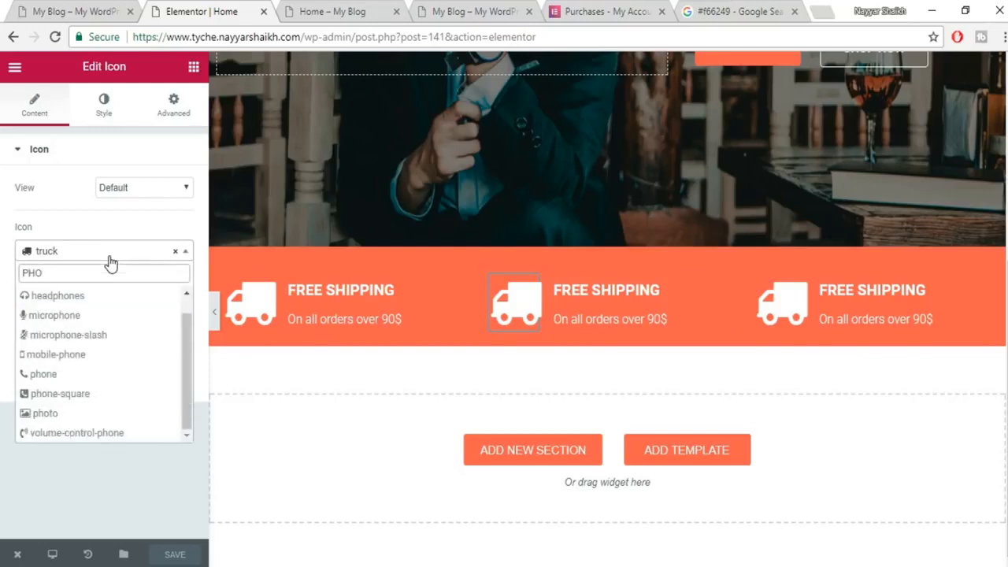
click(52, 381)
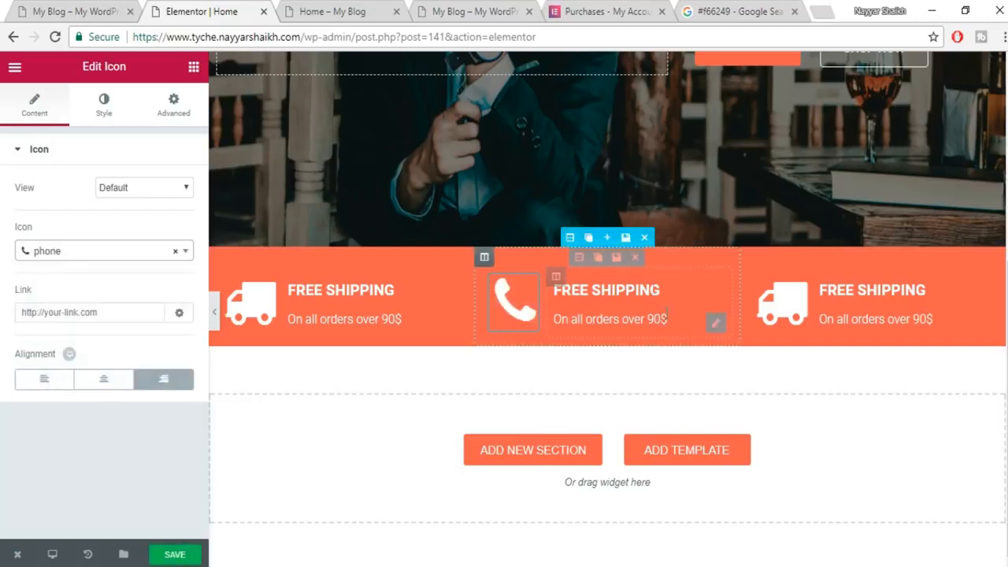
click(628, 289)
triple_click(176, 231)
text(CALL US ANYTIME)
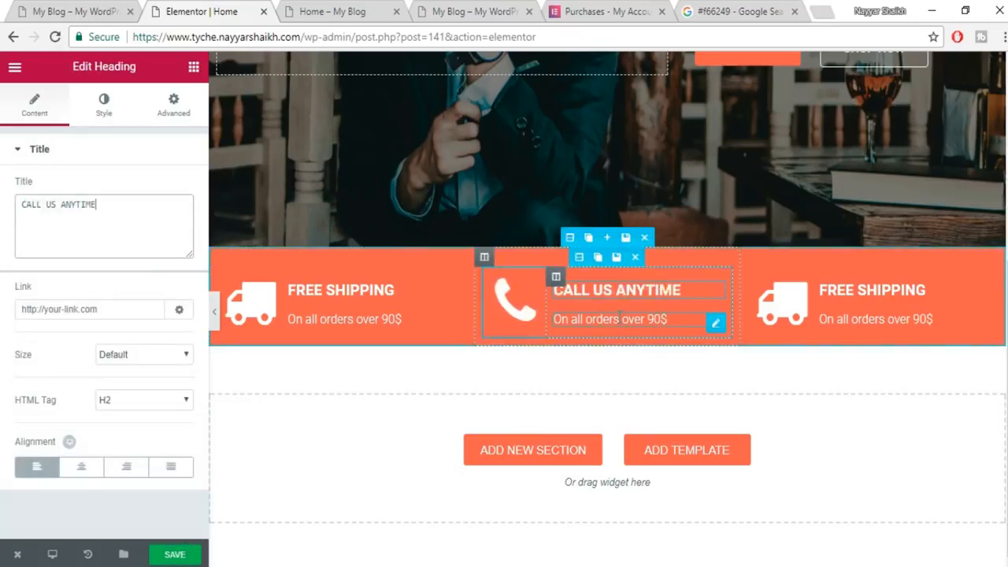
Replace the middle block's subtitle with the shop's phone number copied from the reference site.
click(610, 319)
click(331, 11)
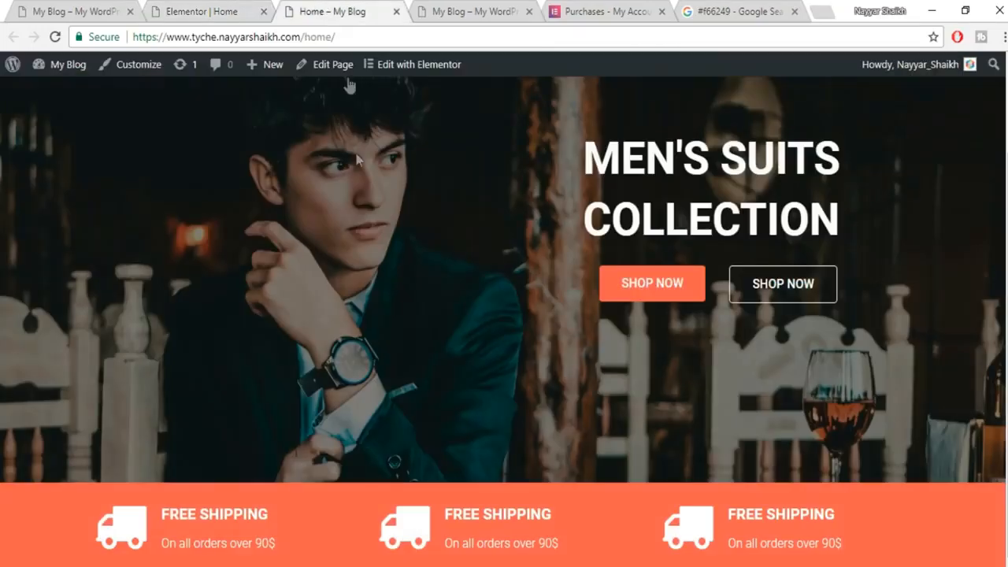
click(75, 11)
drag(488, 285, 424, 285)
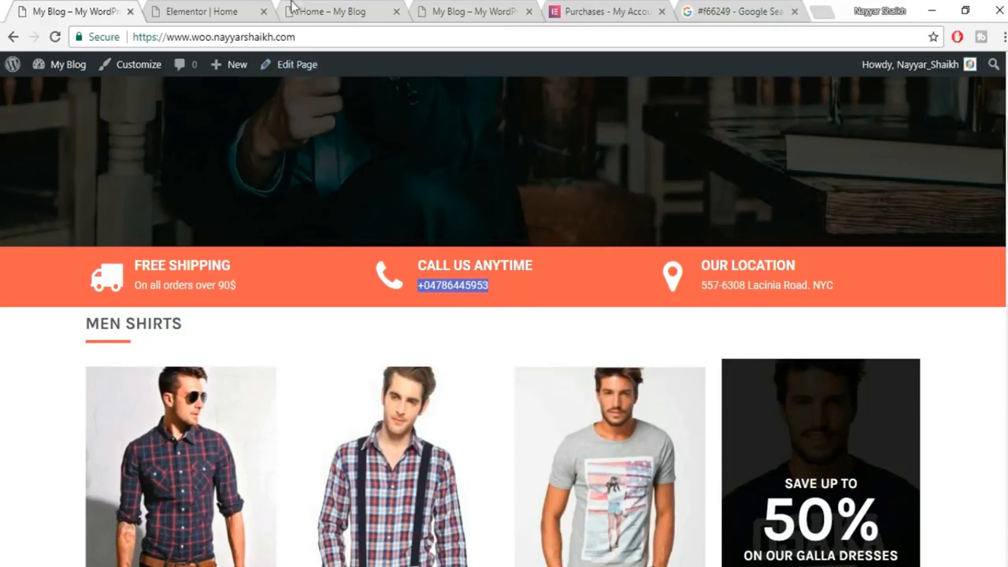
click(232, 11)
click(124, 231)
key(ctrl+a)
key(ctrl+v)
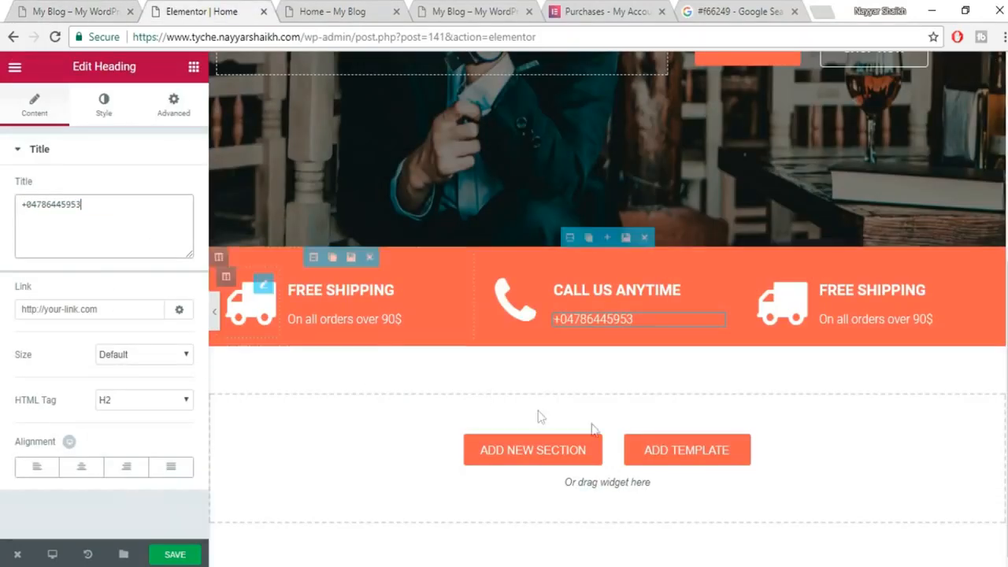
click(778, 307)
Set the third info block's icon to map-marker.
click(55, 15)
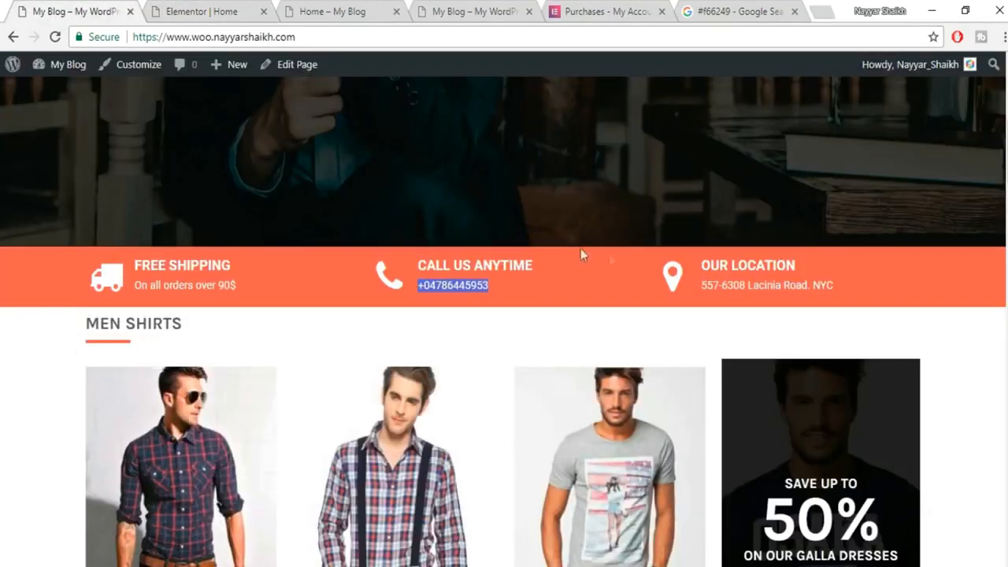
click(173, 12)
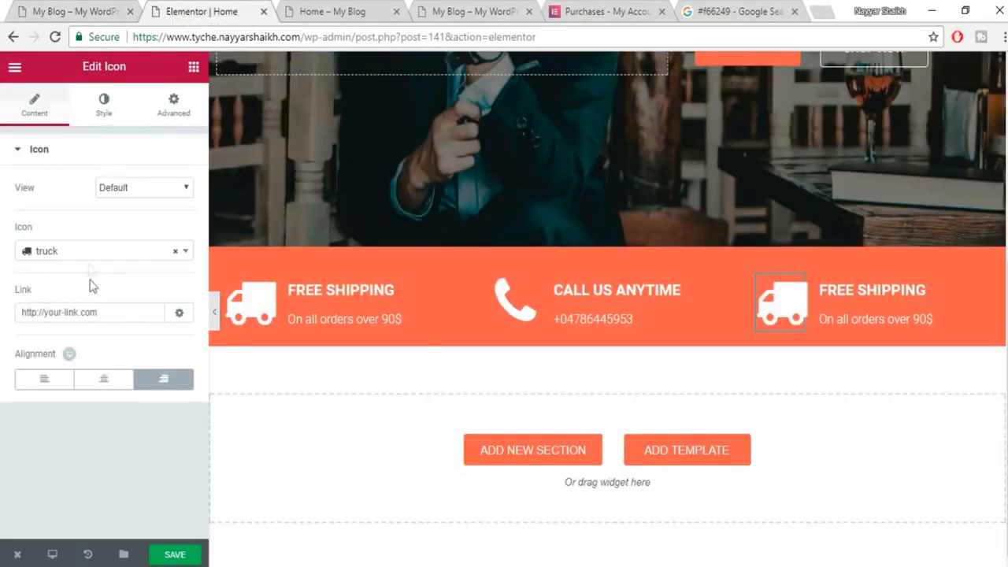
click(92, 252)
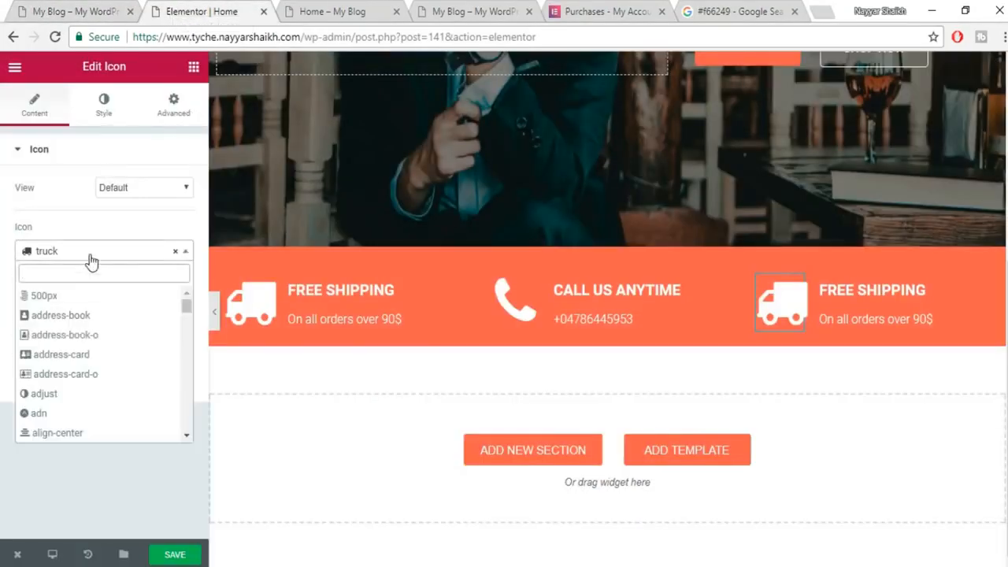
text(MAP)
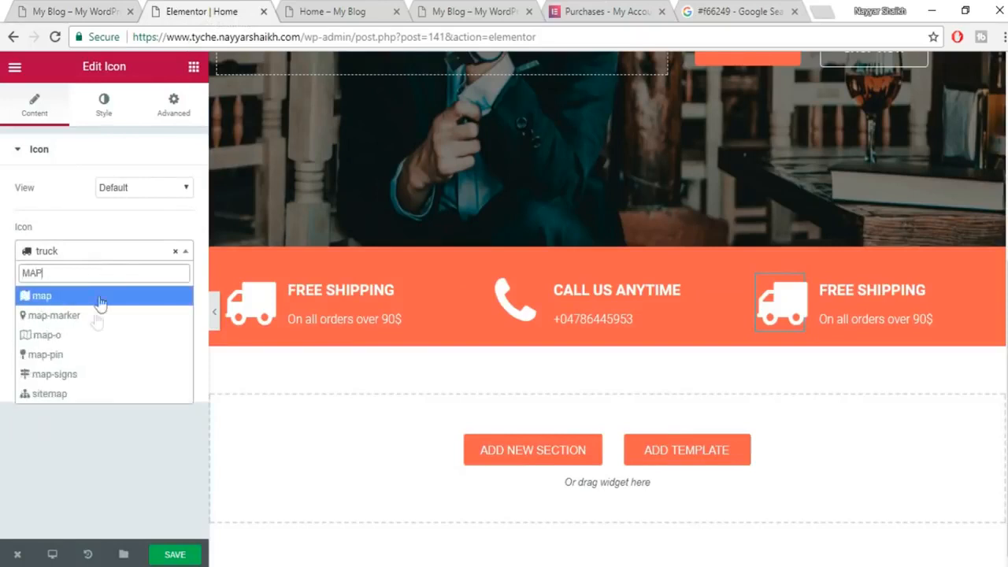
click(82, 318)
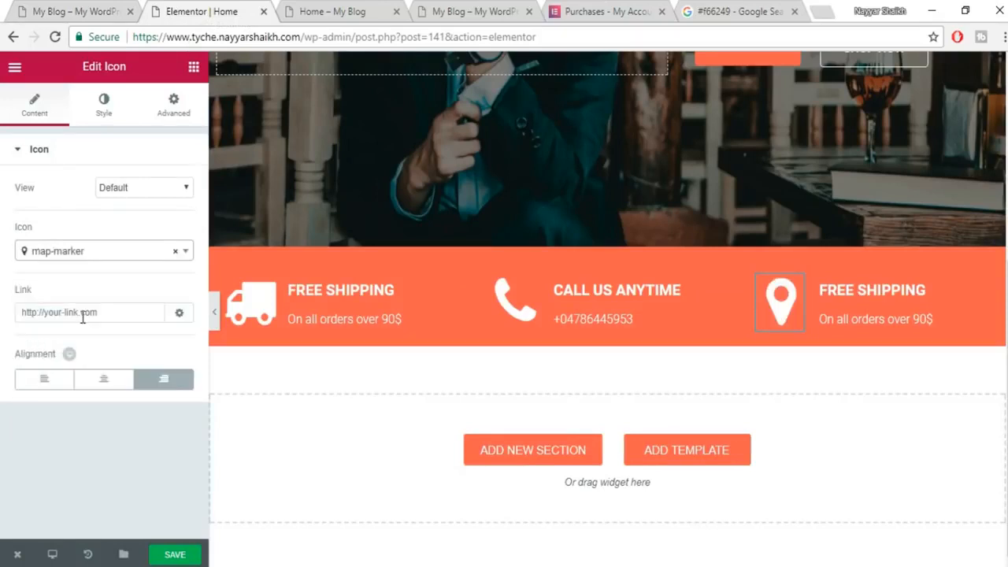
Change the third block's heading from FREE SHIPPING to OUR LOCATION.
click(876, 292)
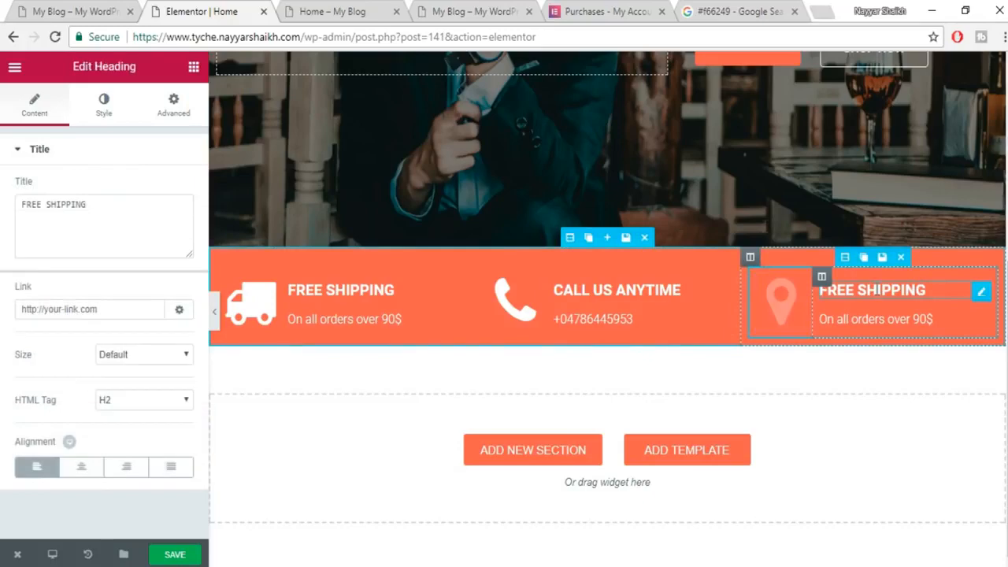
click(75, 11)
drag(795, 265, 687, 270)
key(ctrl+c)
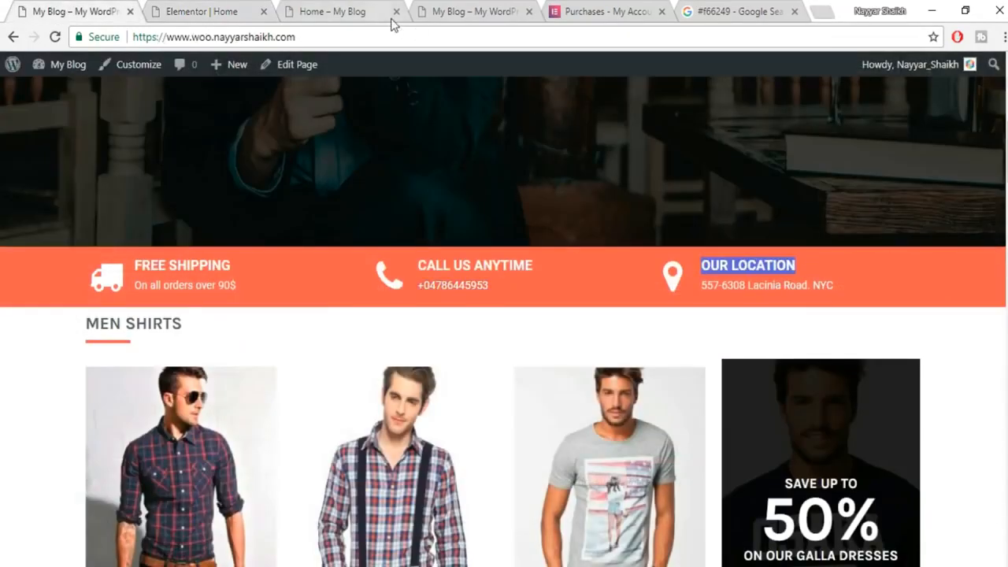
click(246, 11)
click(119, 221)
key(ctrl+a)
key(ctrl+v)
Replace the third block's subtitle with the shop's address copied from the reference site.
click(897, 319)
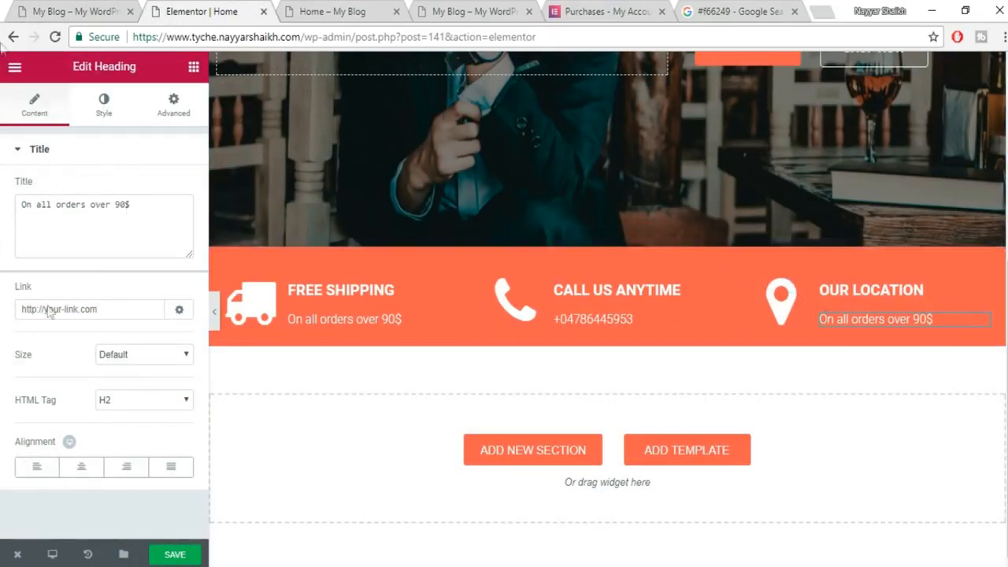
click(30, 8)
drag(840, 292, 706, 292)
key(ctrl+c)
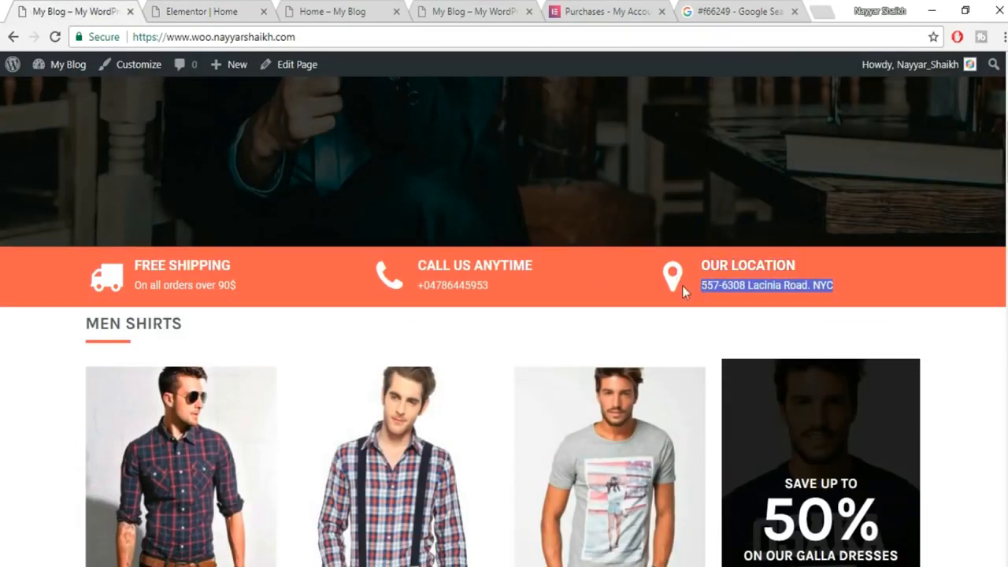
click(272, 10)
click(107, 248)
key(ctrl+a)
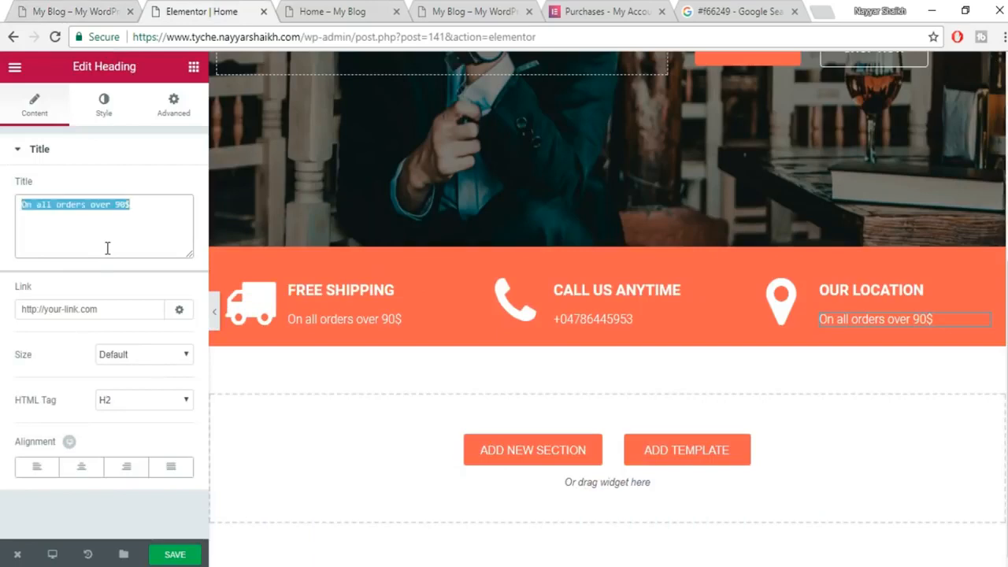
key(ctrl+v)
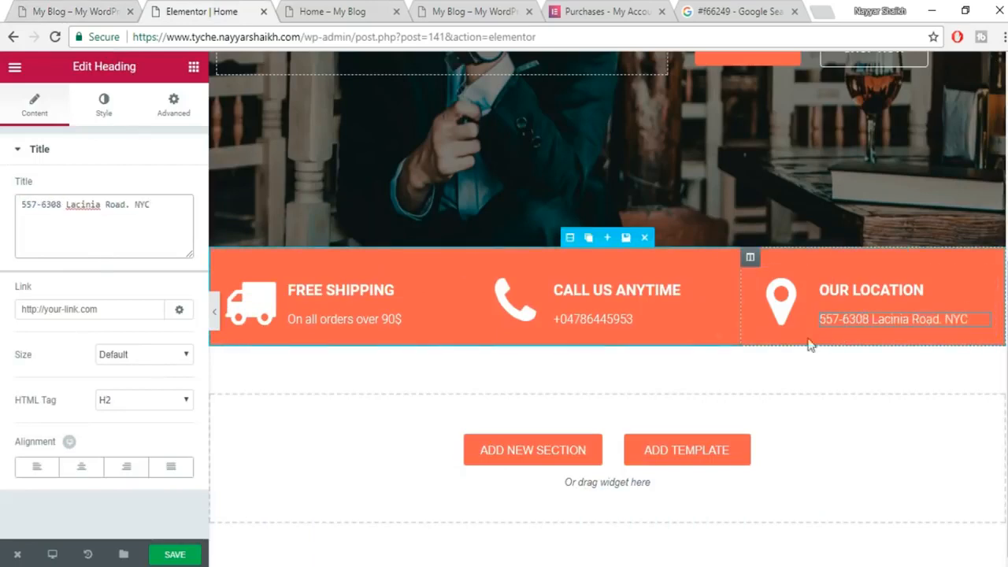
Save the page, then reload the live home page to review the updated info bar.
click(175, 554)
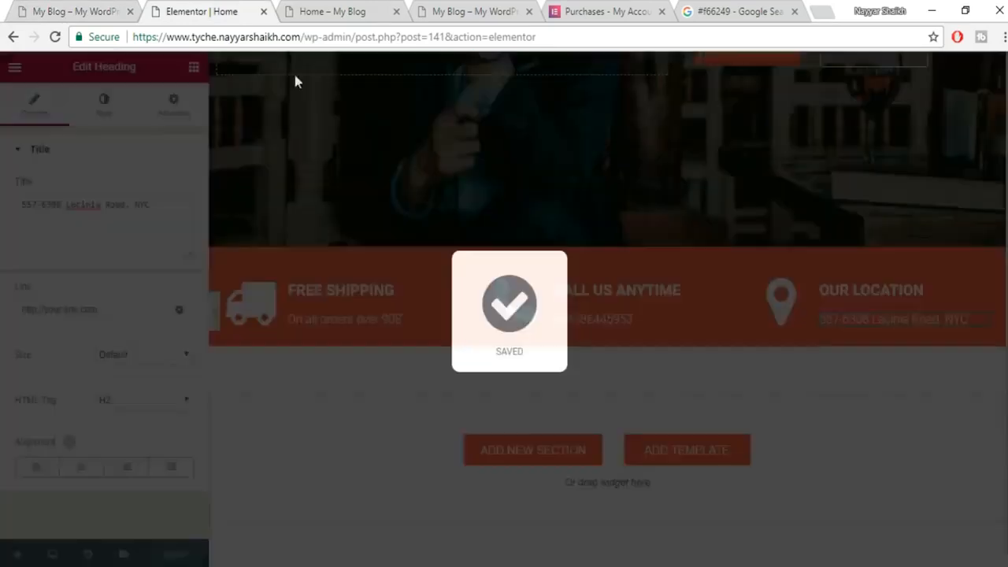
click(341, 11)
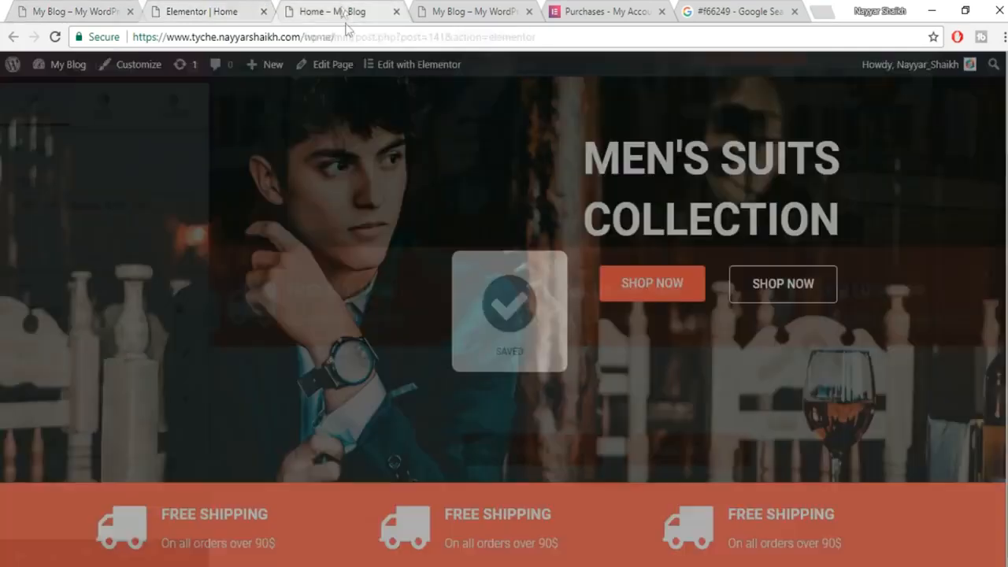
click(346, 37)
key(Return)
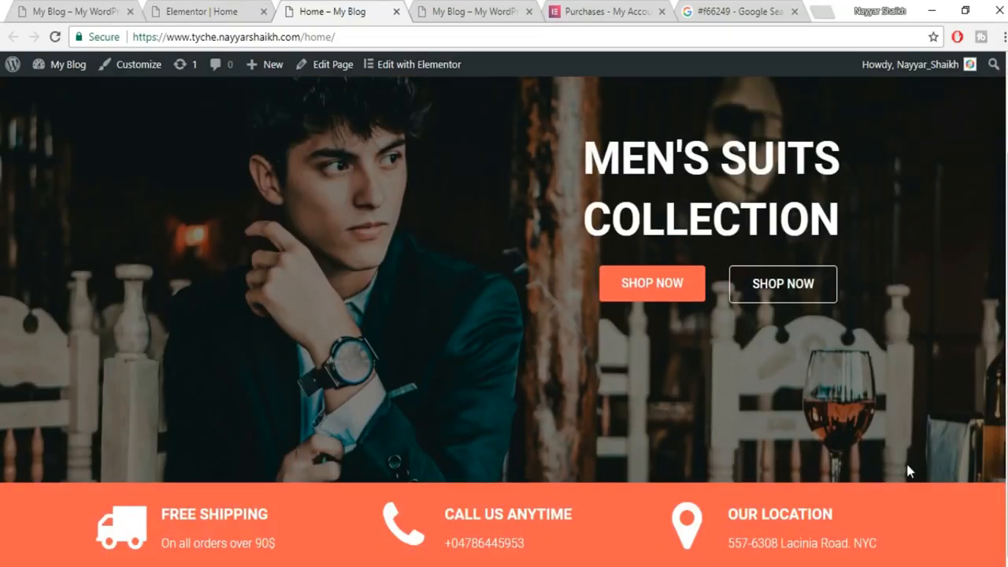
scroll(755, 329, down, 2)
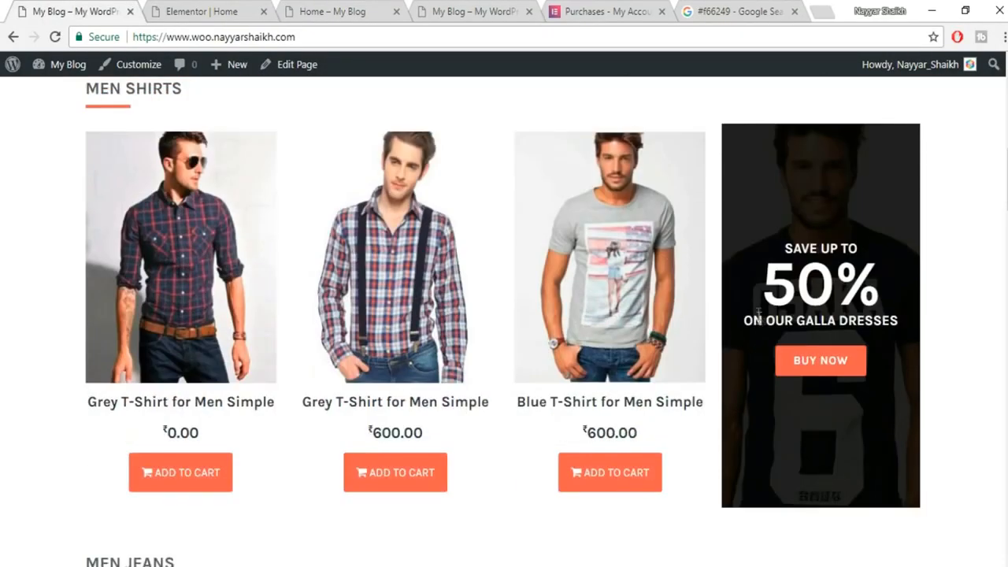
scroll(756, 328, up, 2)
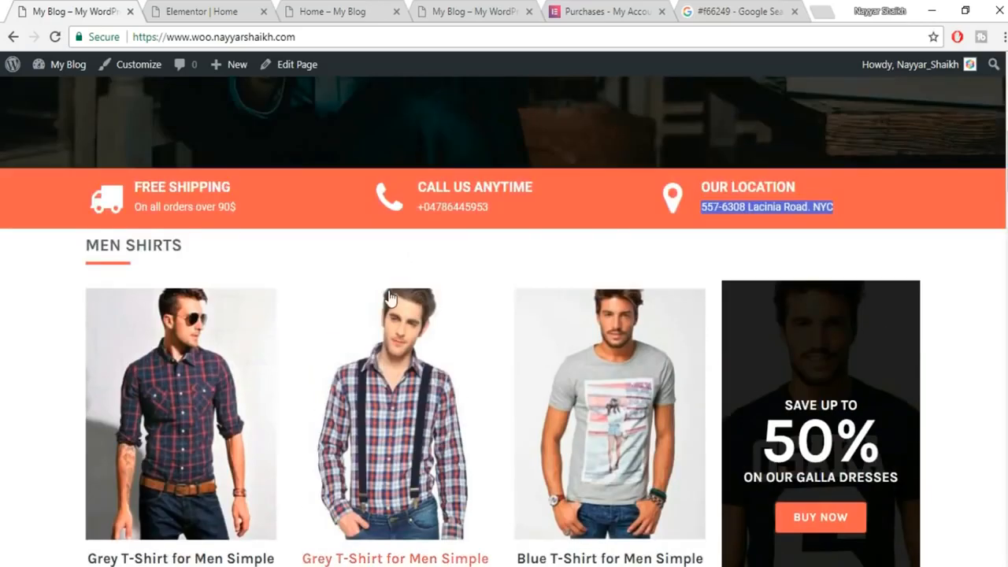
scroll(393, 299, down, 2)
scroll(945, 218, up, 1)
scroll(976, 315, down, 1)
scroll(970, 359, up, 1)
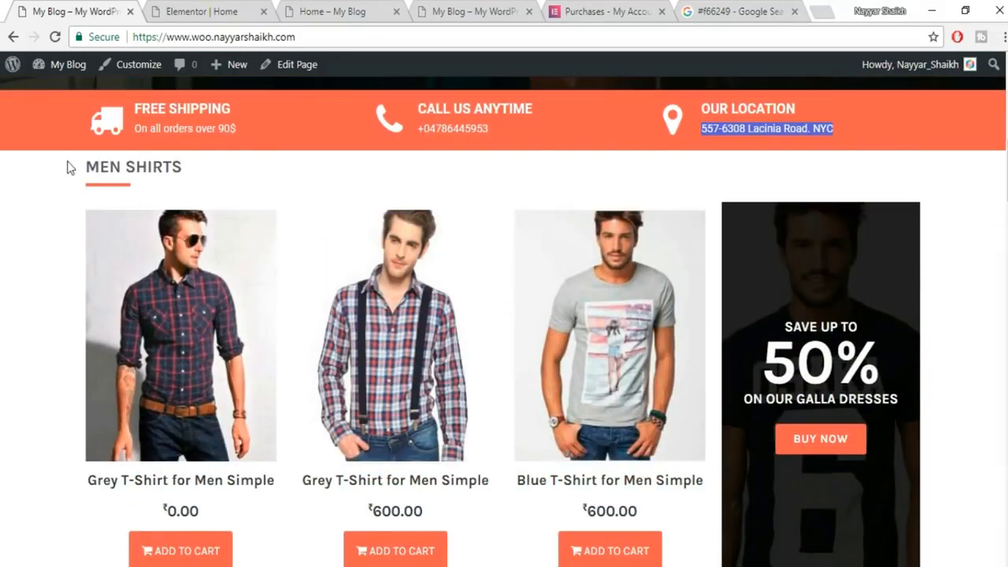
drag(78, 169, 221, 176)
click(221, 179)
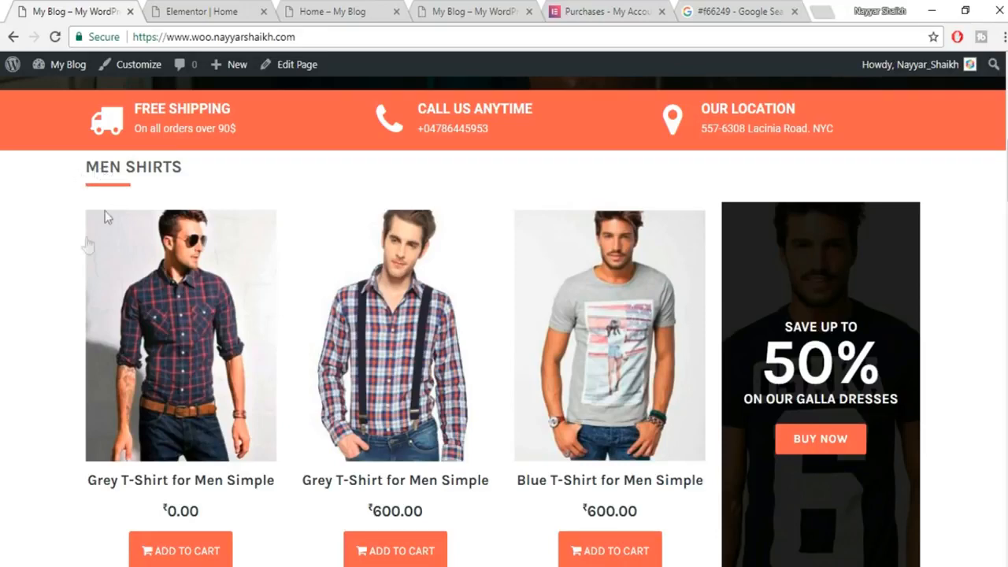
click(227, 9)
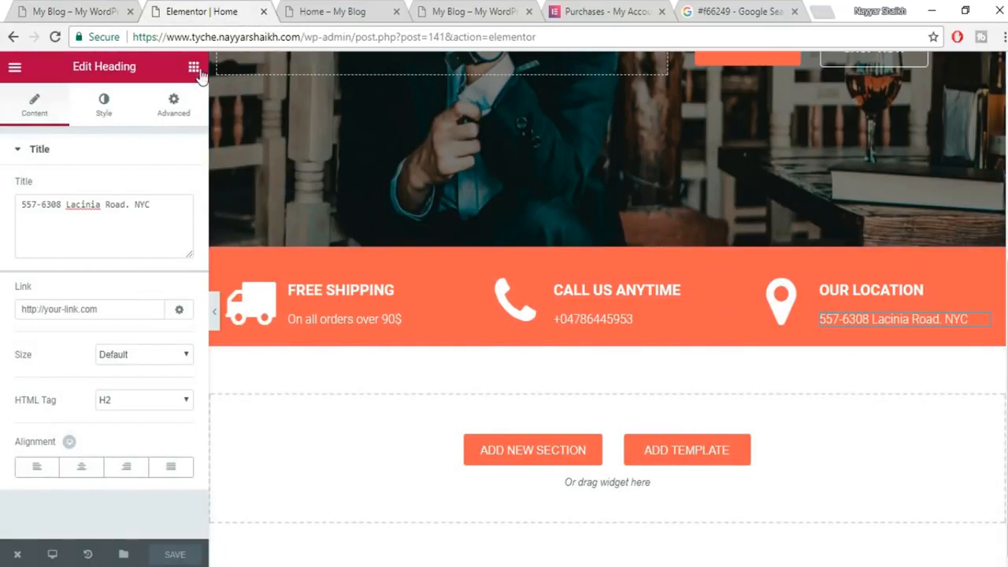
Add a Heading widget below the info bar and set its title to MEN SHIRTS.
click(194, 67)
drag(194, 196, 523, 451)
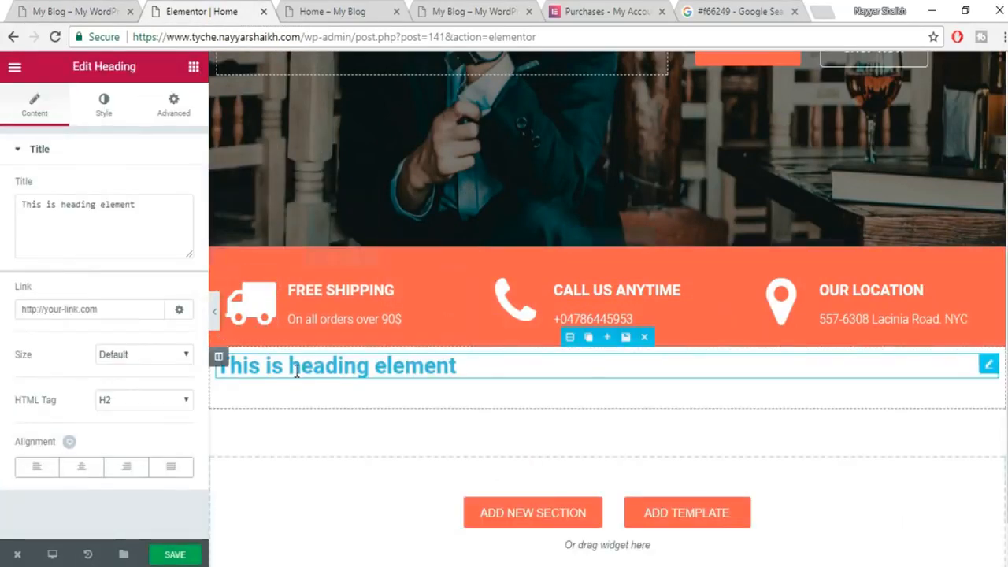
click(93, 9)
drag(215, 178, 81, 172)
key(ctrl+c)
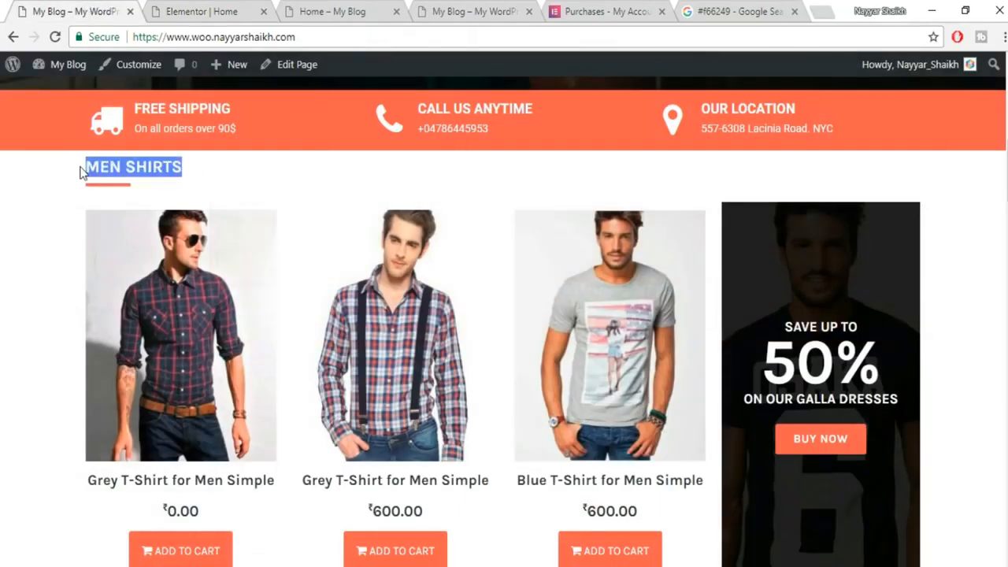
click(236, 10)
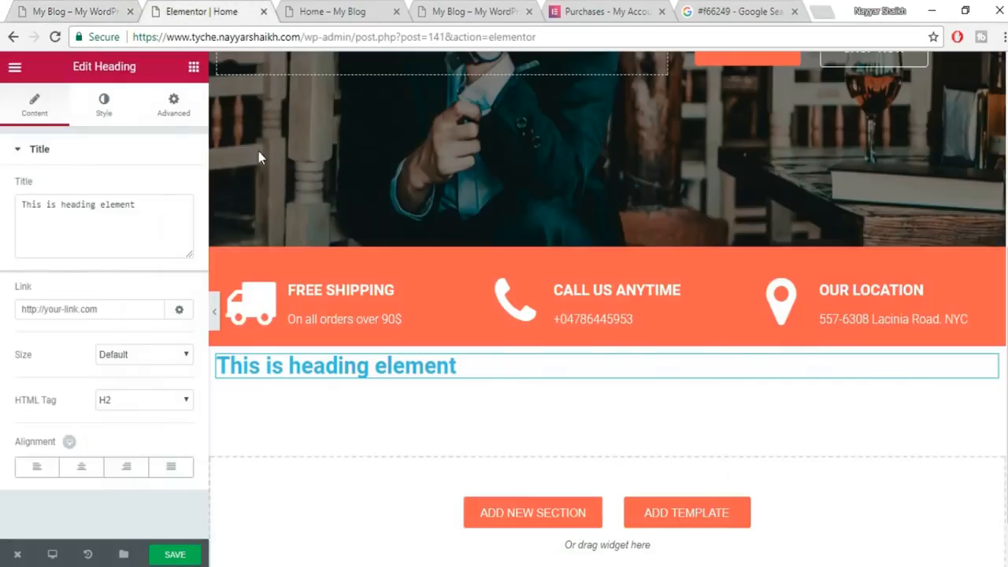
triple_click(119, 213)
key(ctrl+v)
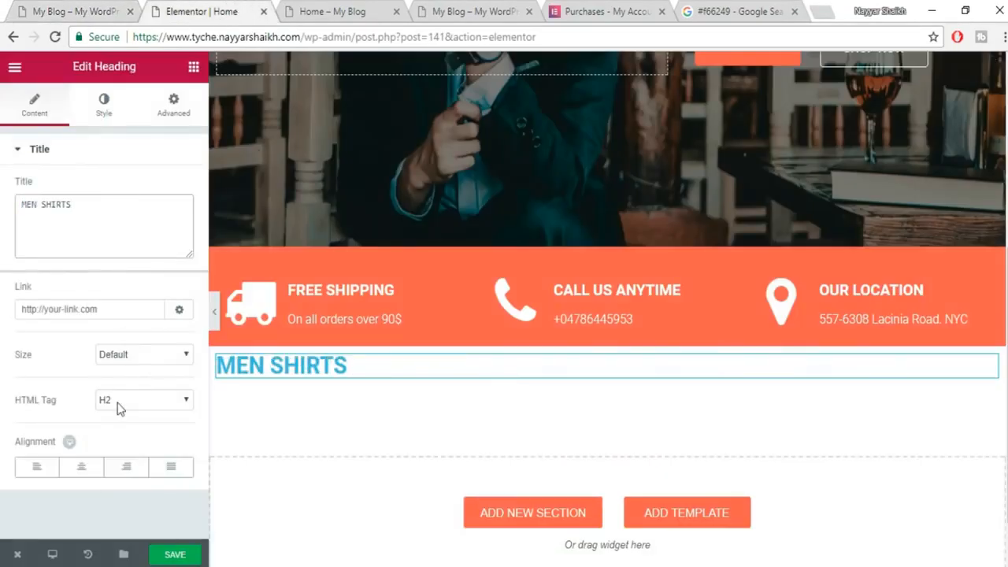
Make the MEN SHIRTS heading text dark grey.
click(100, 109)
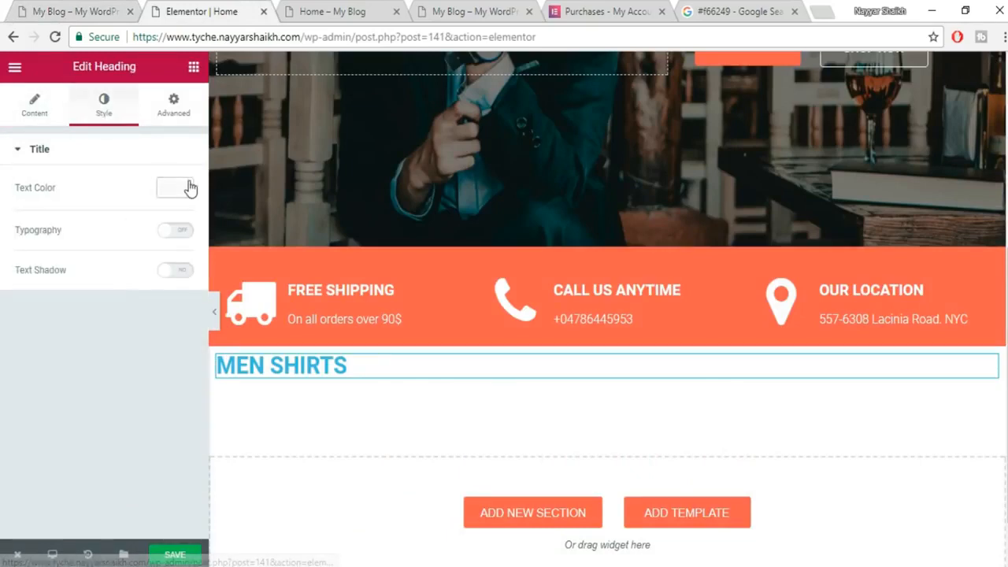
click(183, 187)
click(79, 11)
click(189, 201)
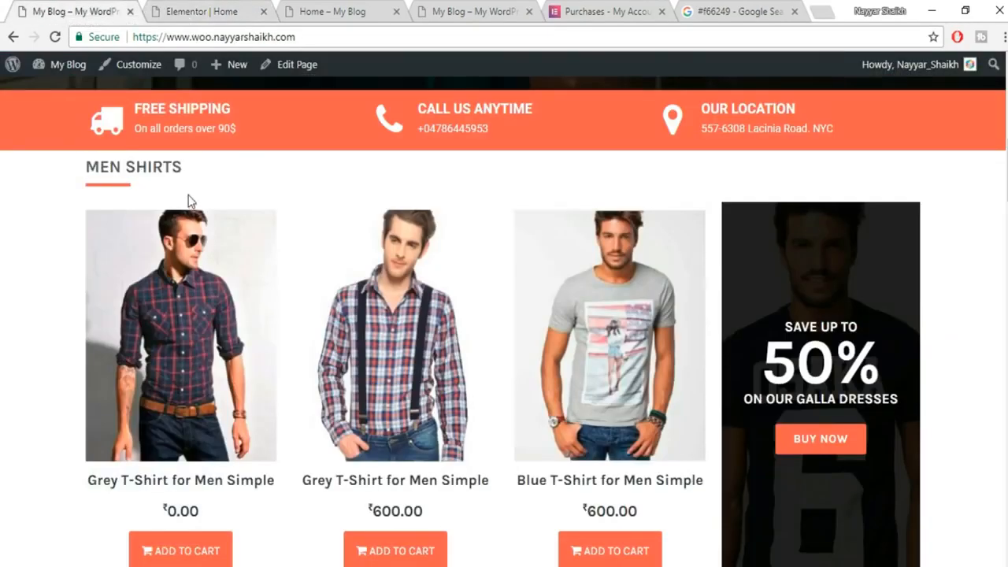
click(170, 8)
click(41, 360)
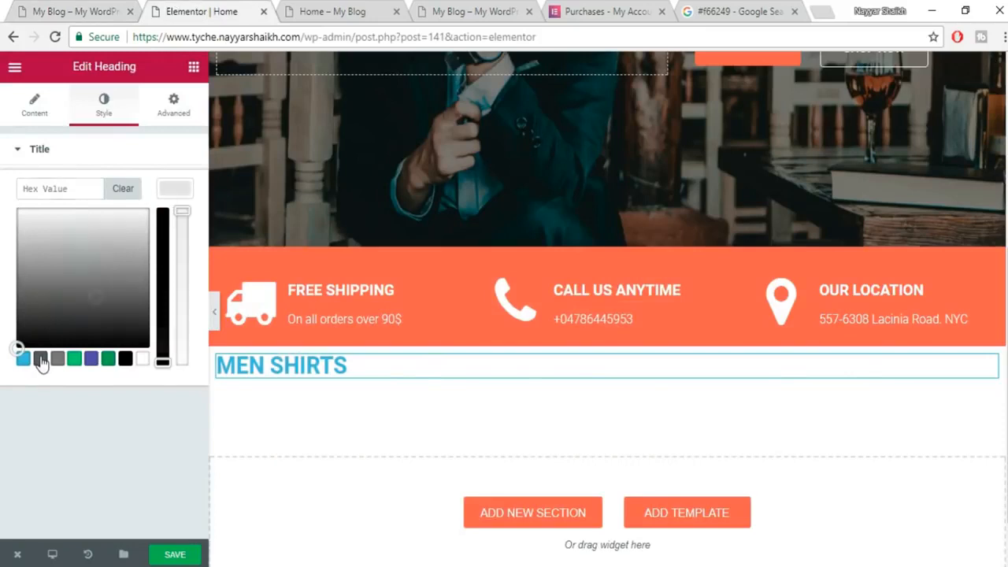
click(177, 190)
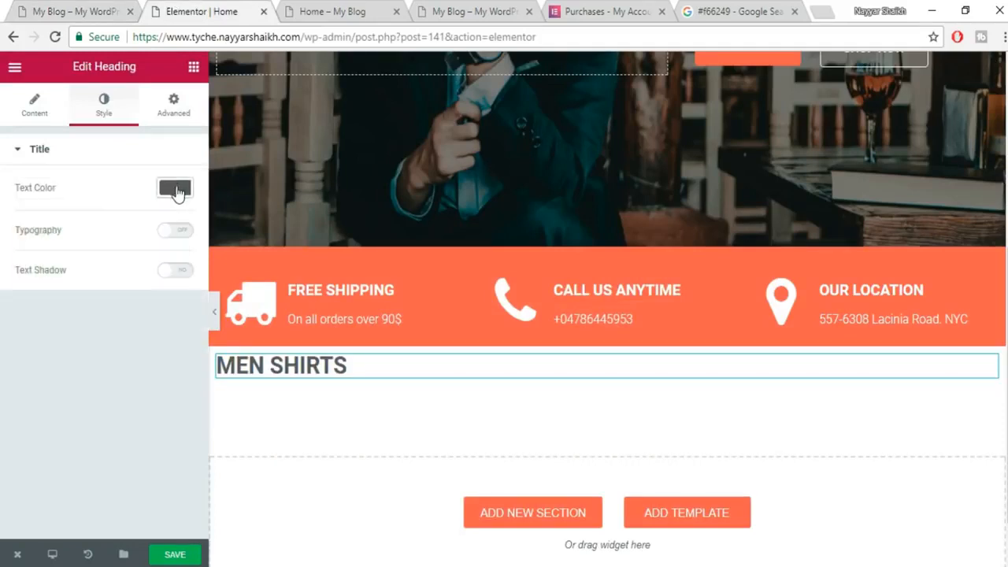
Enable custom typography on the heading with size 22 and the Karla font.
click(179, 232)
drag(17, 305, 29, 306)
double_click(178, 298)
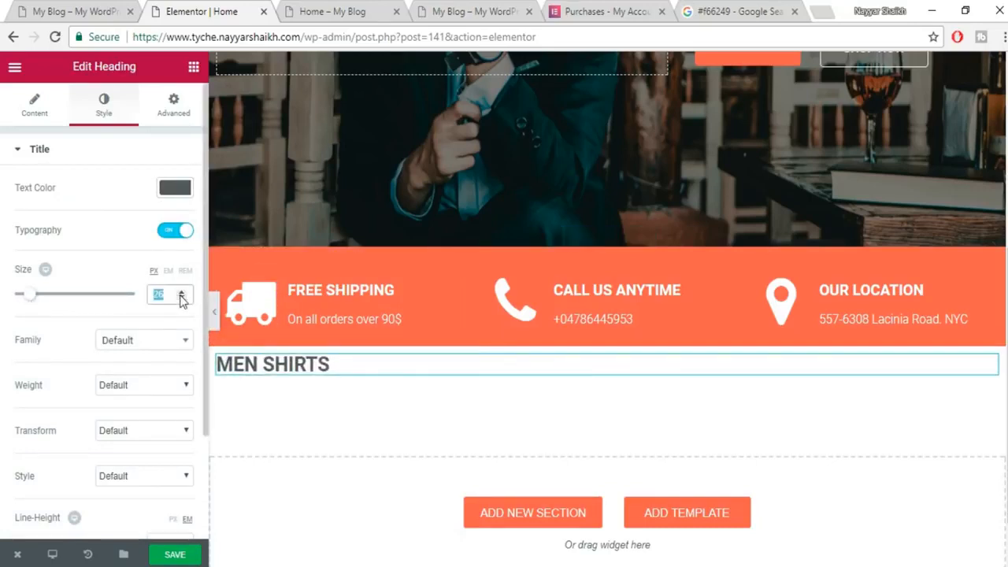
text(22)
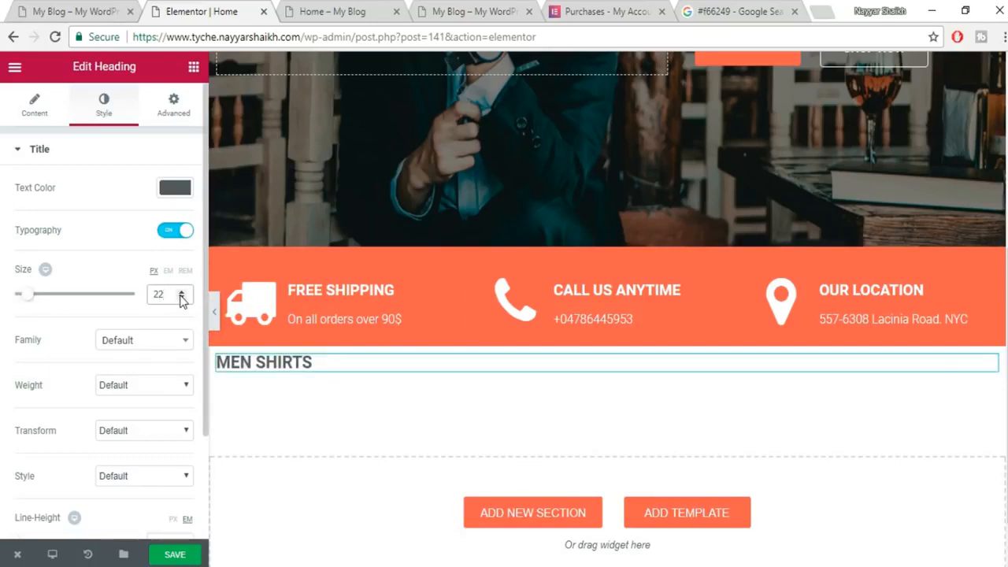
click(143, 344)
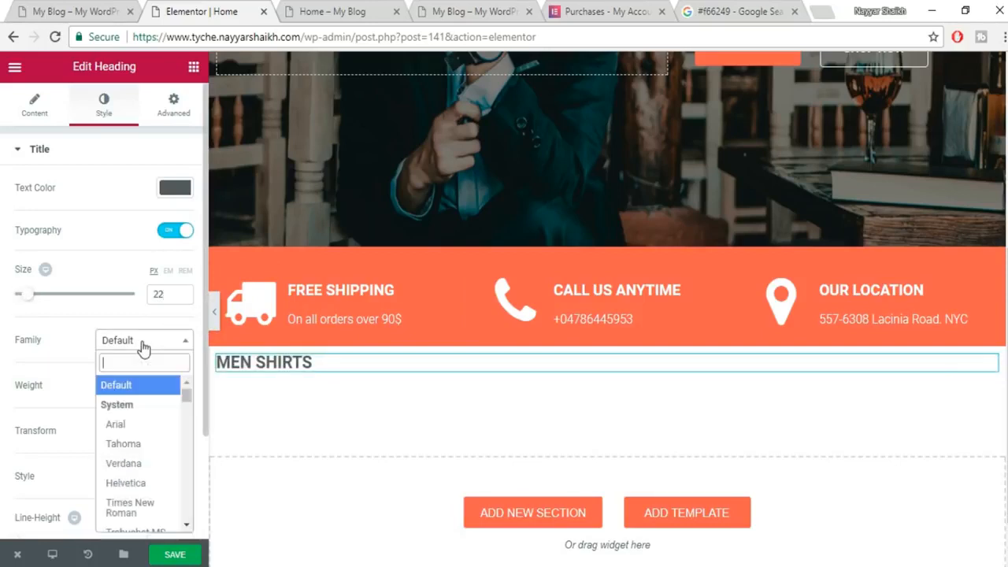
text(KAR)
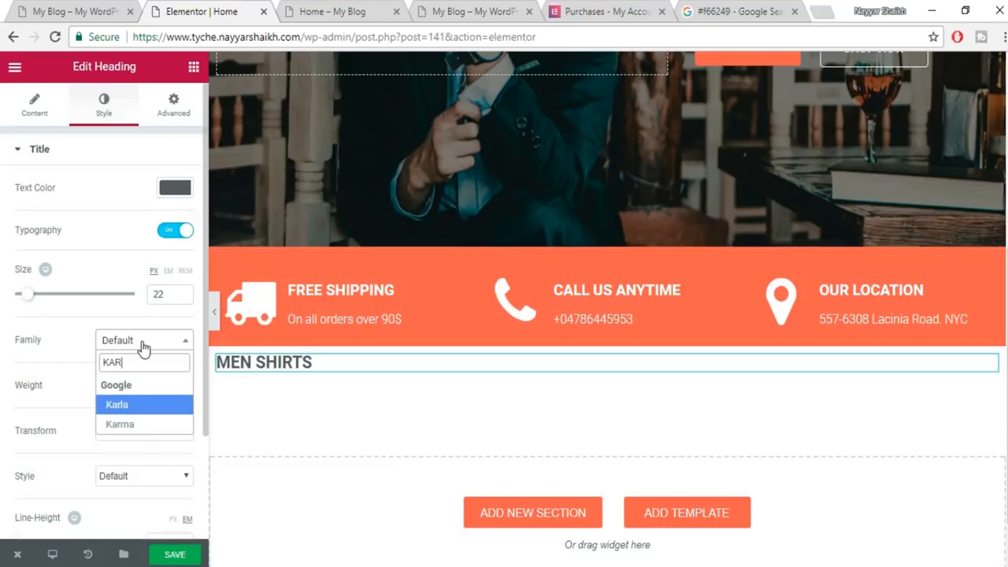
click(119, 405)
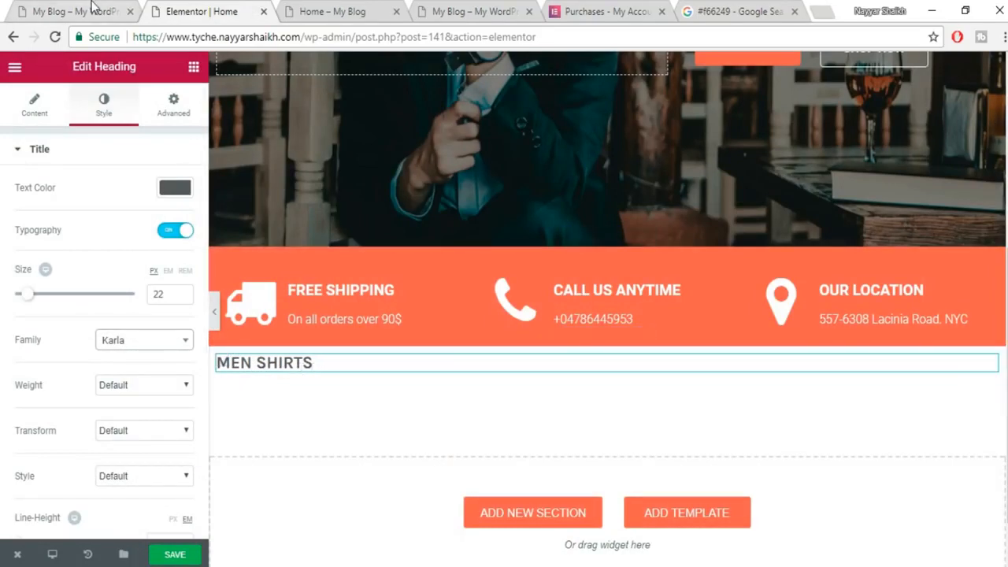
key(ctrl+1)
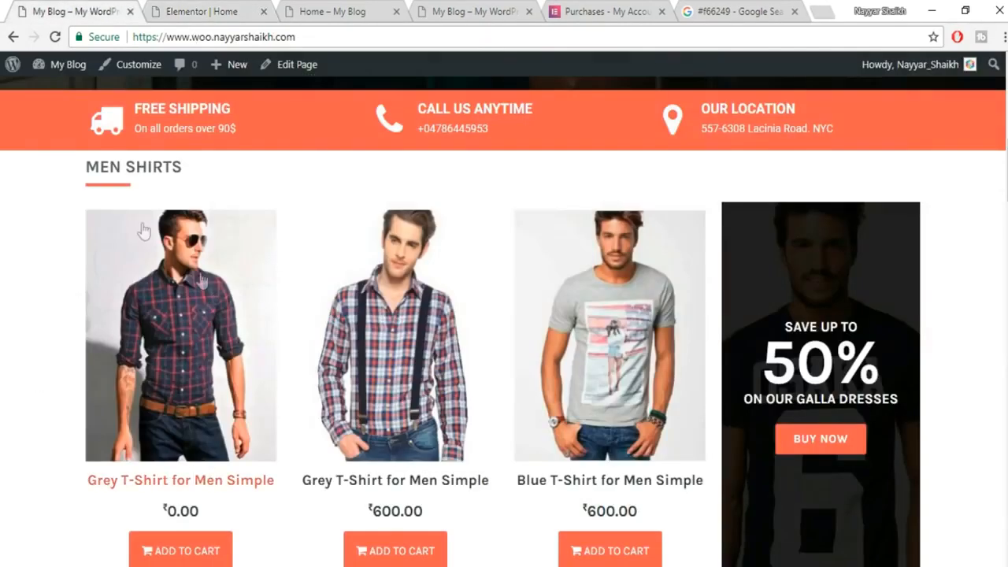
click(250, 7)
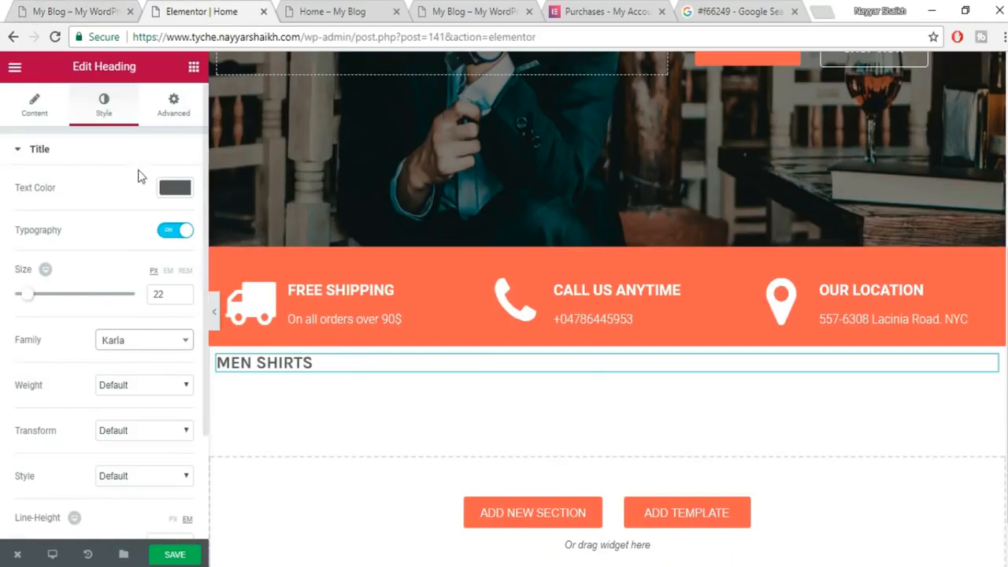
click(194, 68)
Place a Divider beneath the MEN SHIRTS heading with weight 4.
drag(49, 404, 307, 387)
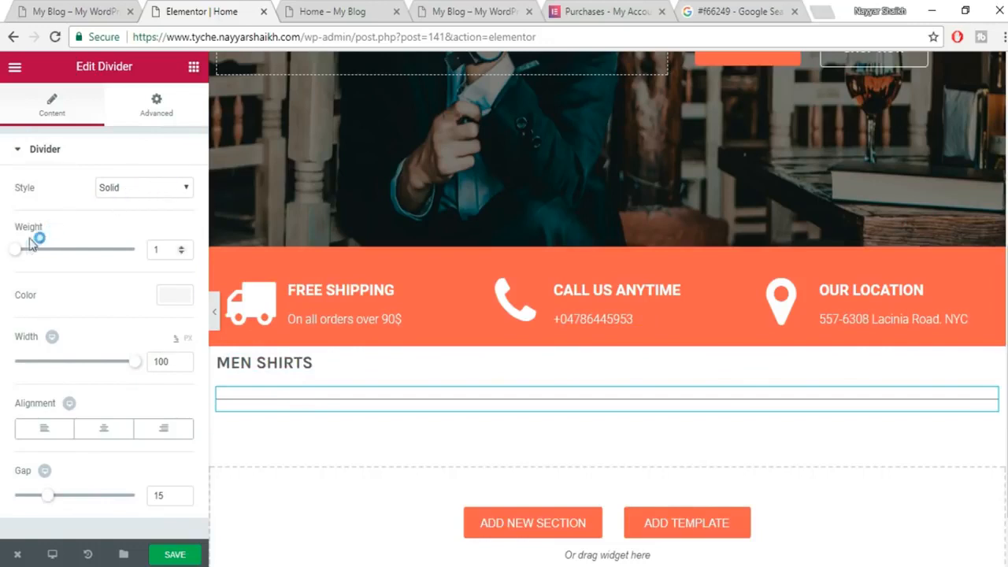
drag(16, 256, 41, 254)
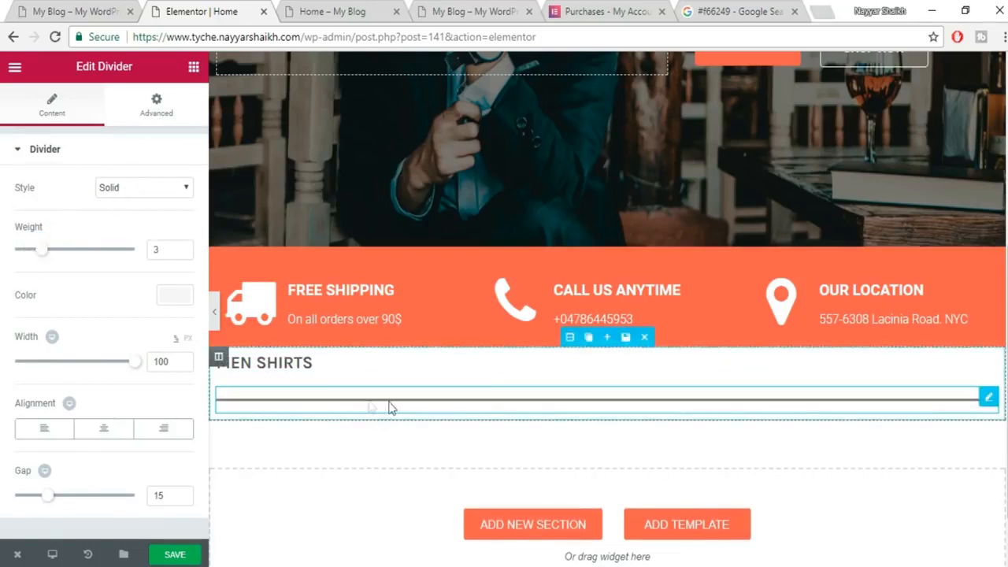
drag(42, 252, 54, 256)
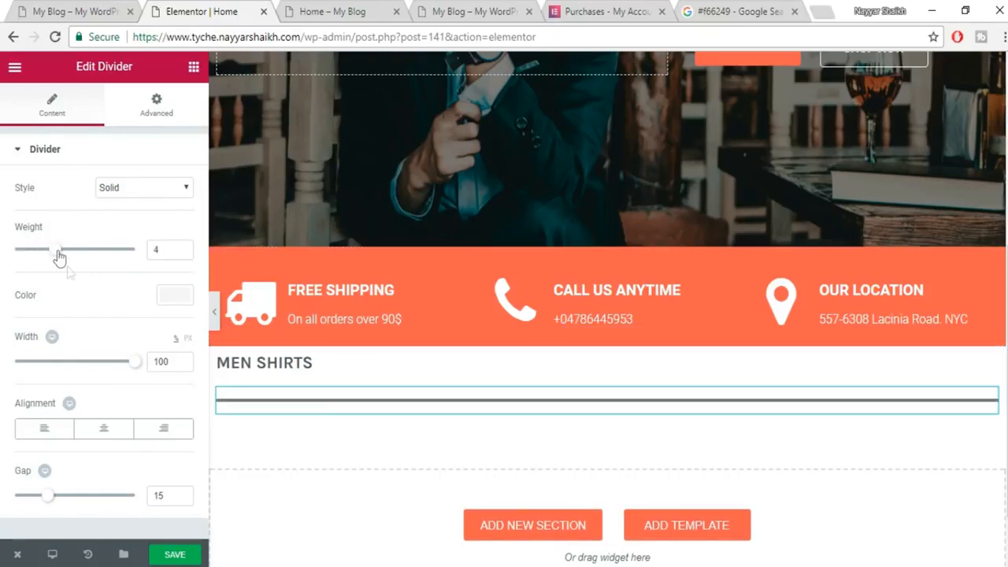
Colour the divider #f66249 and shorten its width.
click(173, 297)
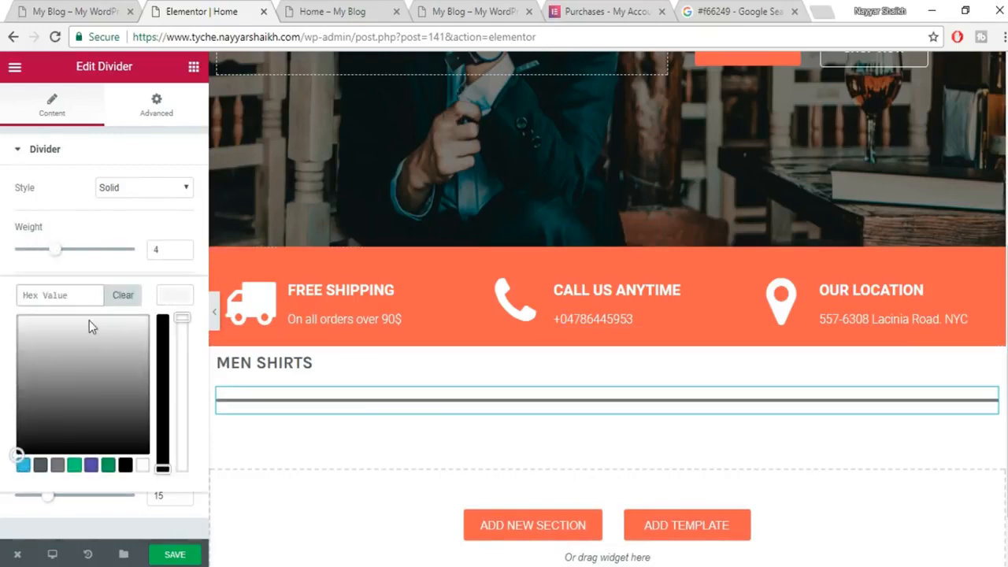
text(MEN SHIRTS)
triple_click(75, 289)
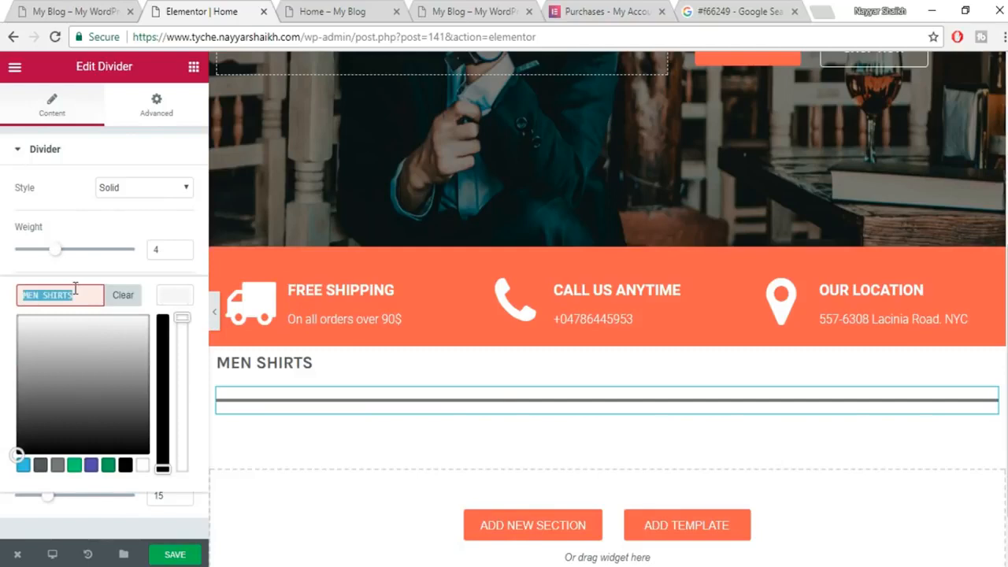
key(BackSpace)
click(740, 11)
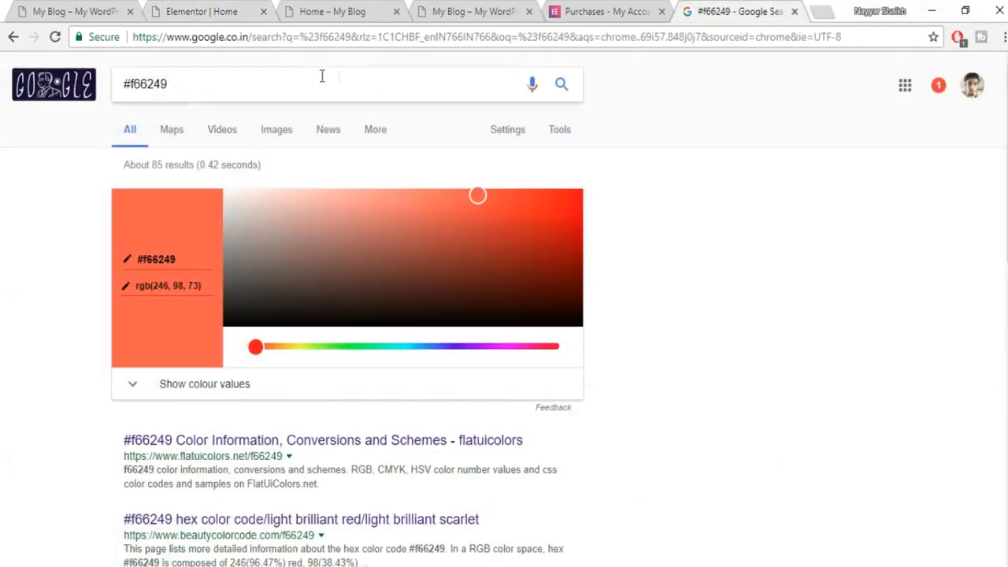
drag(284, 84, 113, 87)
key(ctrl+c)
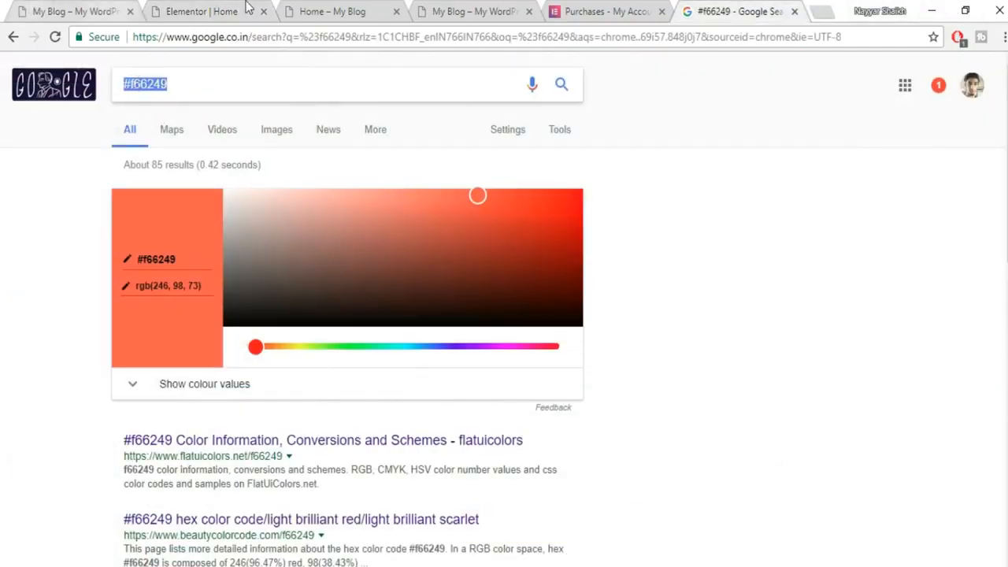
click(189, 11)
key(ctrl+v)
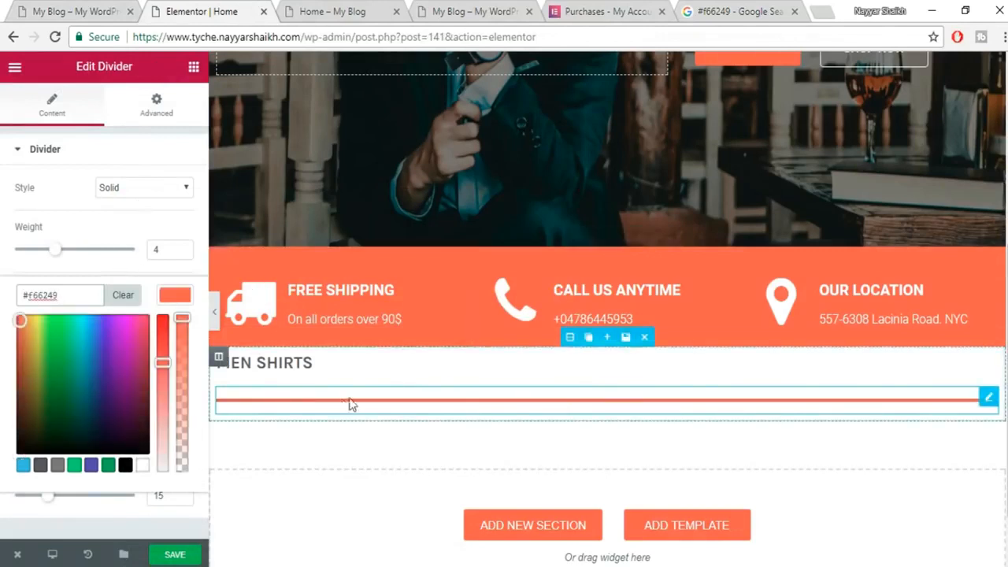
click(167, 305)
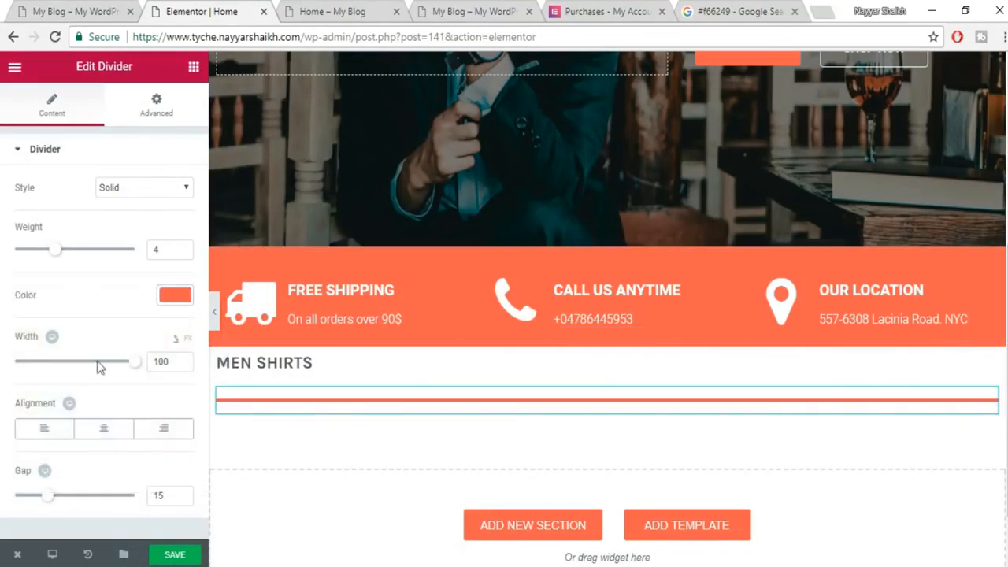
drag(136, 370, 28, 372)
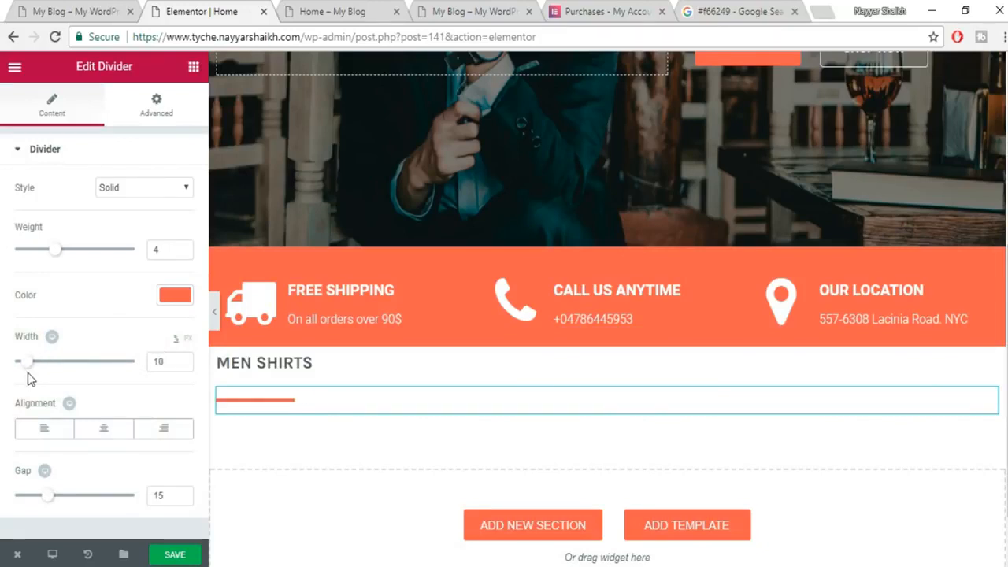
Set the divider width to 60 px and its gap to 2.
click(187, 339)
drag(21, 369, 25, 369)
double_click(159, 361)
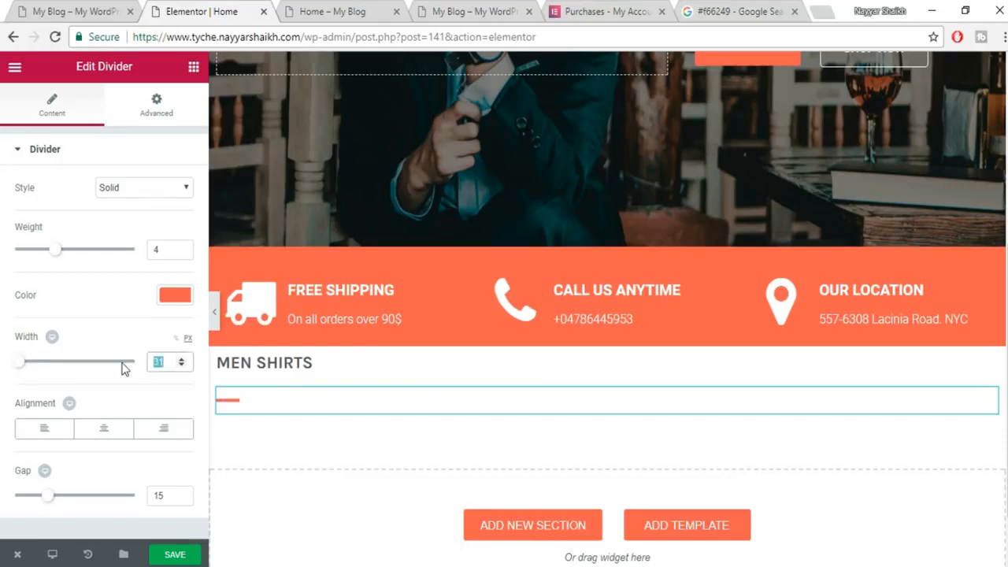
text(40)
text(60)
click(45, 502)
drag(45, 503, 8, 502)
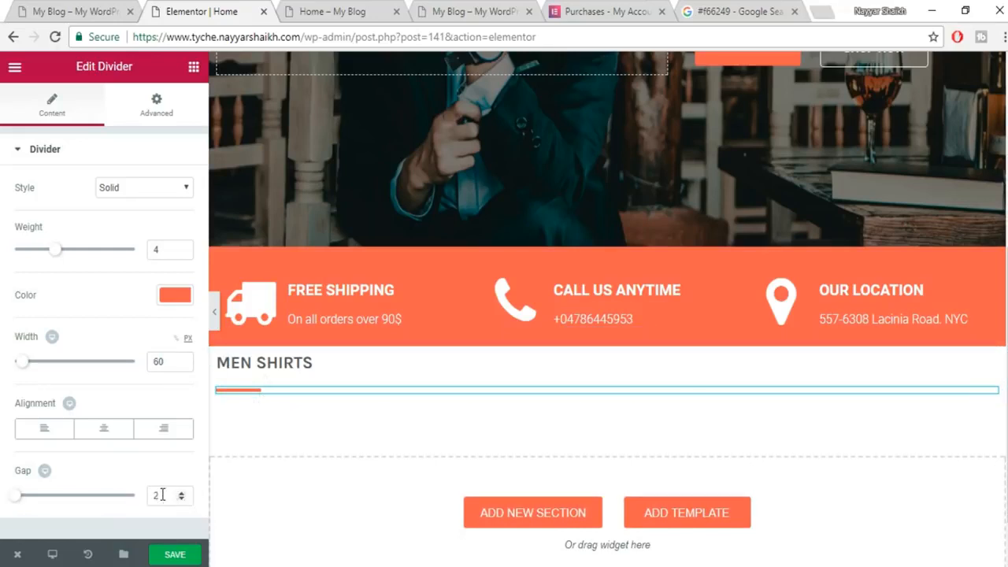
Save the page and compare the divider with the live shop page.
click(174, 553)
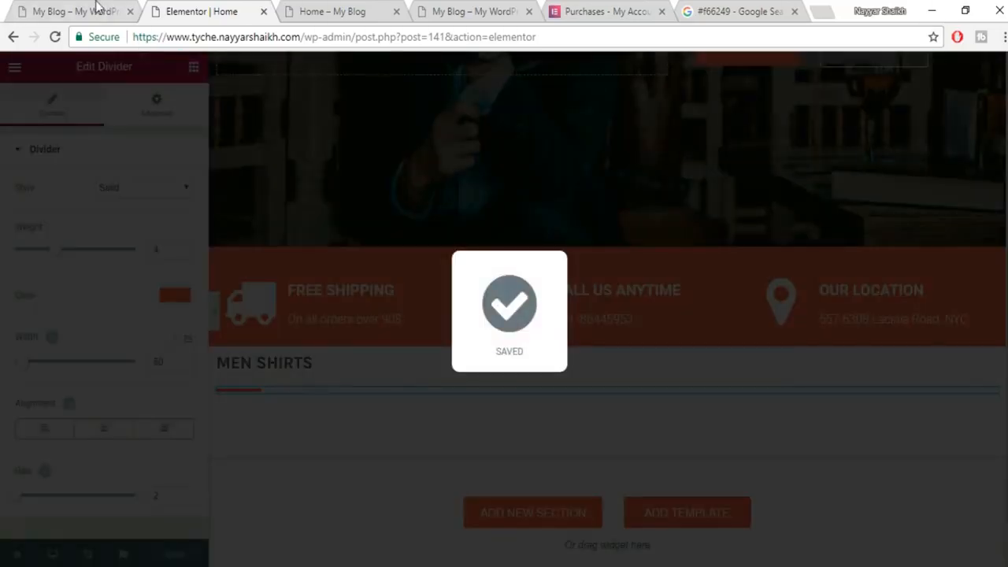
click(96, 9)
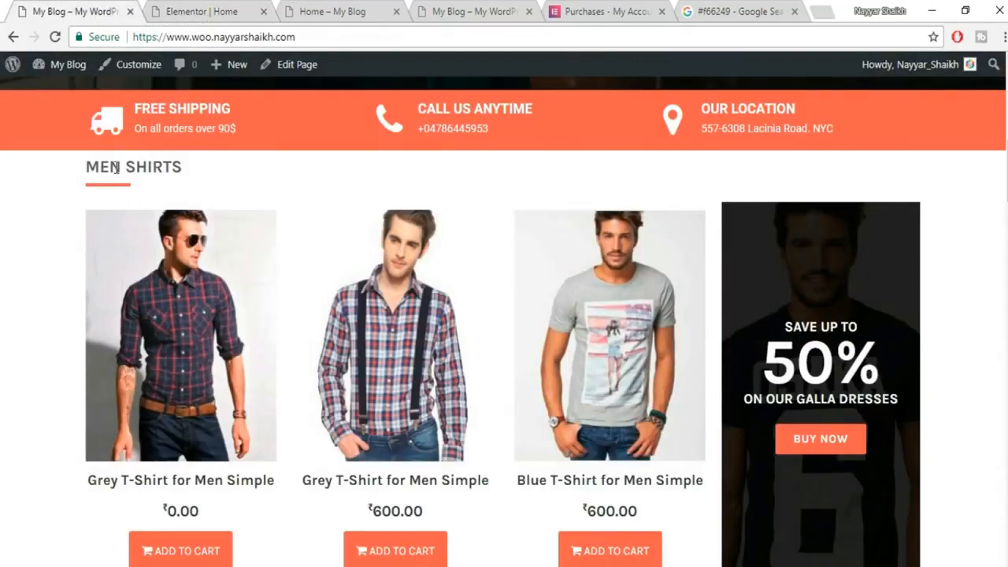
click(223, 10)
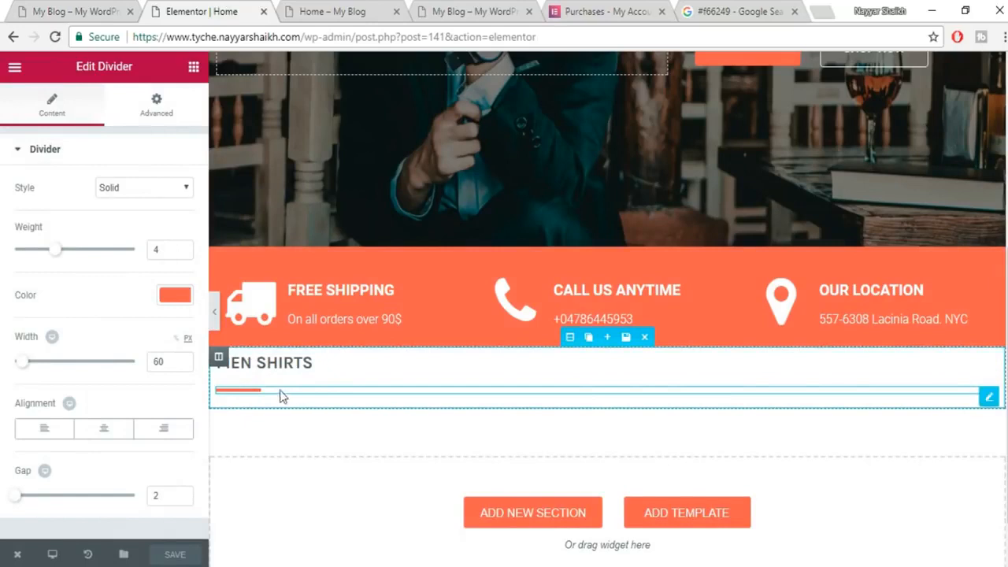
click(167, 116)
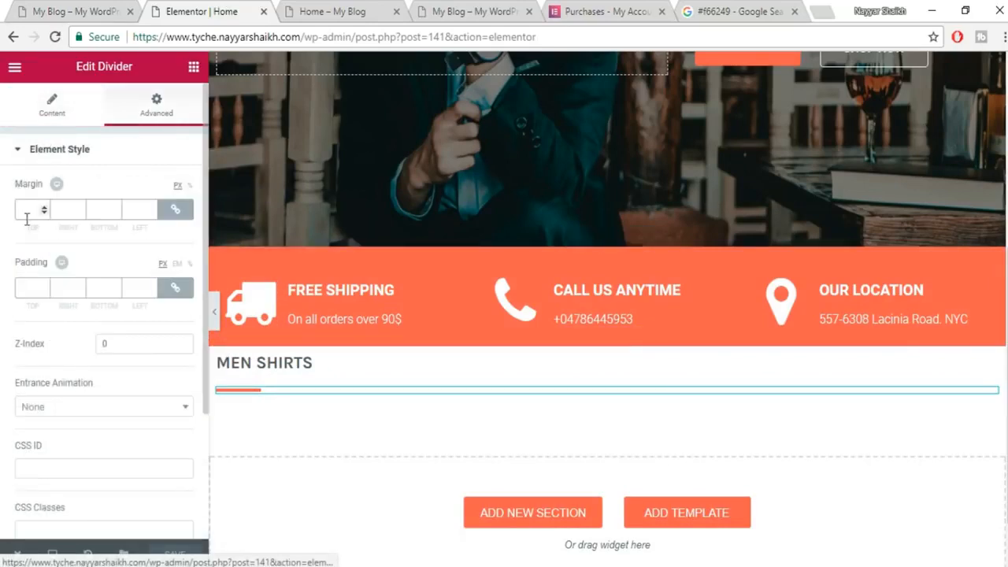
Unlink the divider's margins and set its top margin to -15.
click(177, 211)
drag(31, 208, 23, 209)
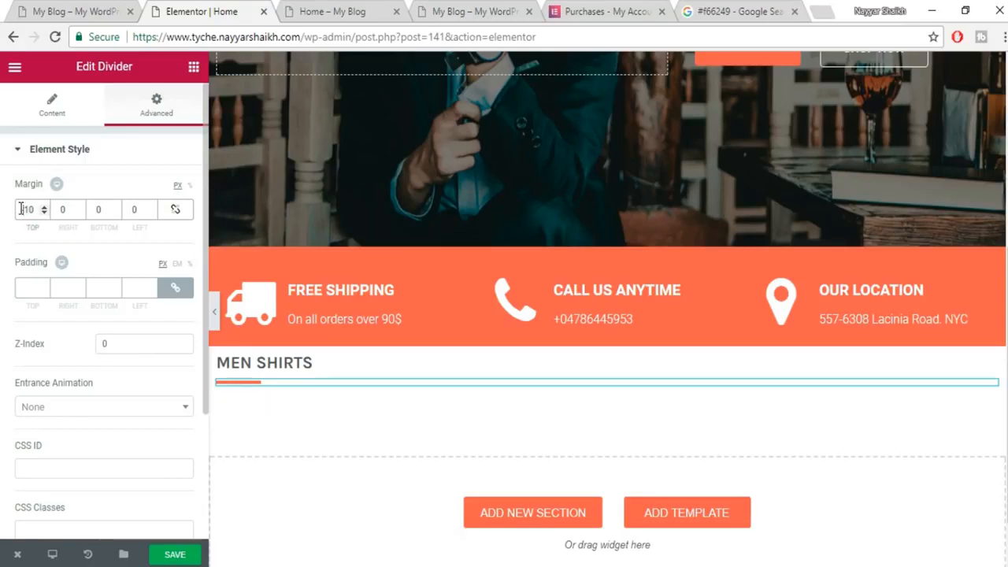
click(21, 209)
text(-)
key(Delete)
text(2)
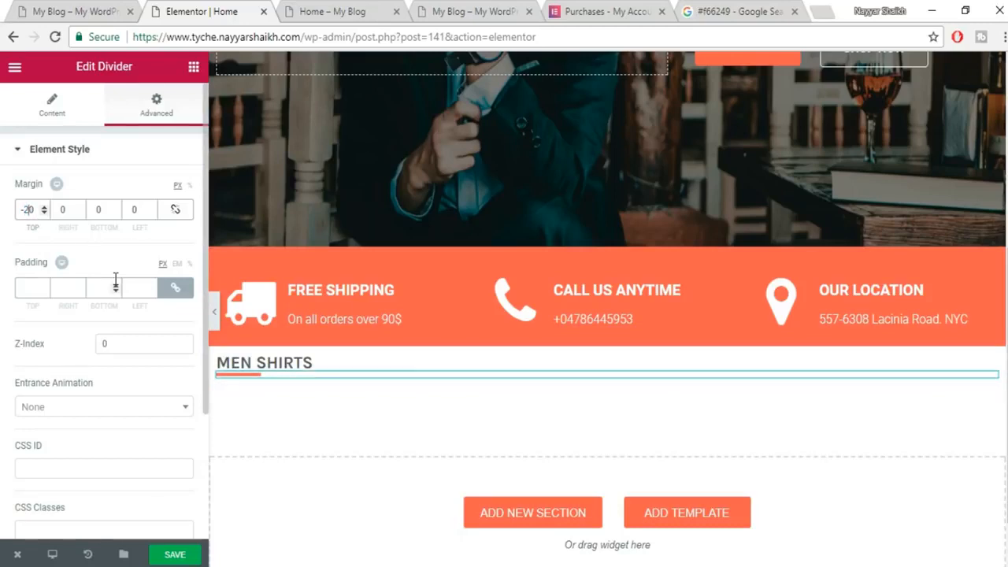
key(BackSpace)
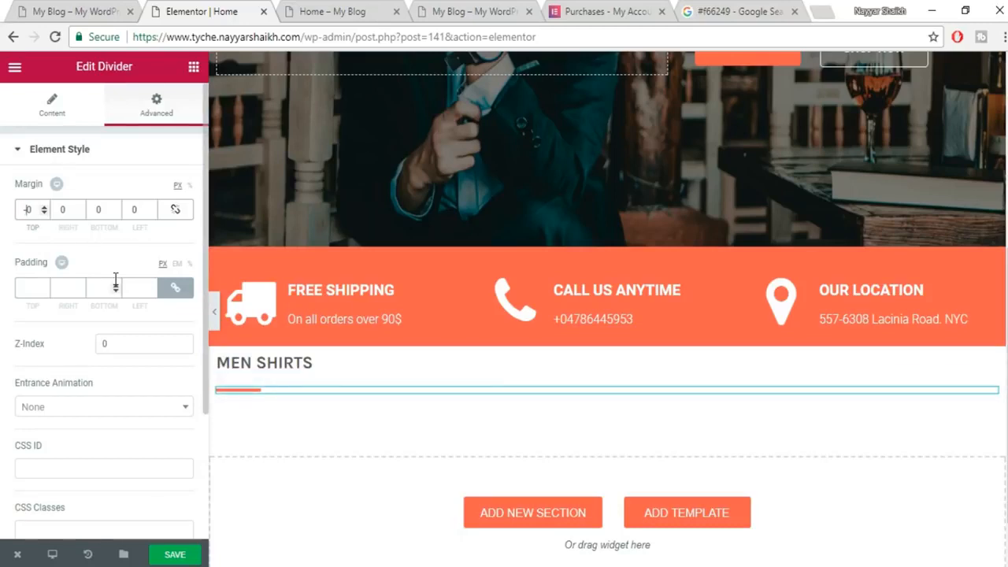
text(1)
key(Delete)
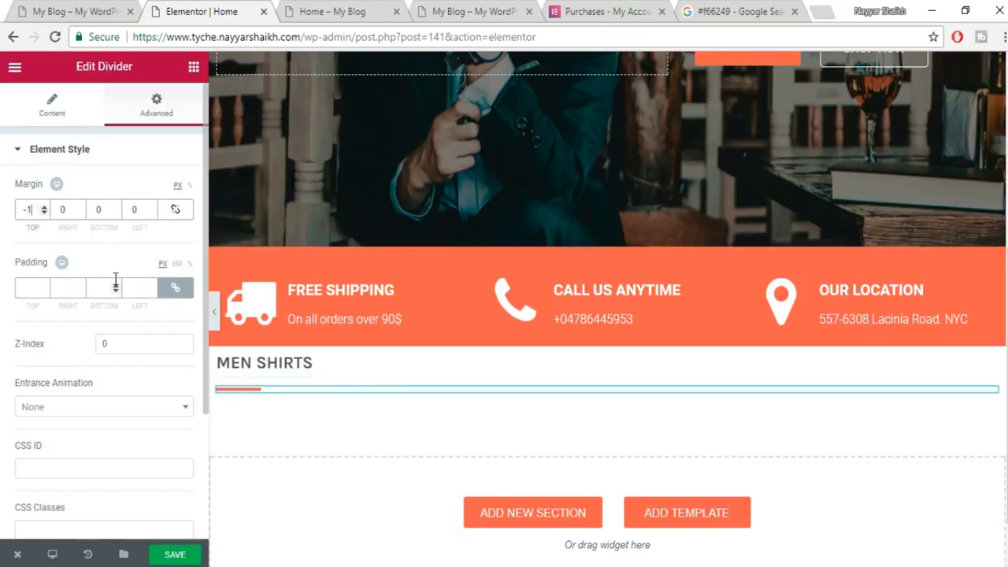
text(5)
Save the home page and check the tucked-up divider on the live site.
click(198, 555)
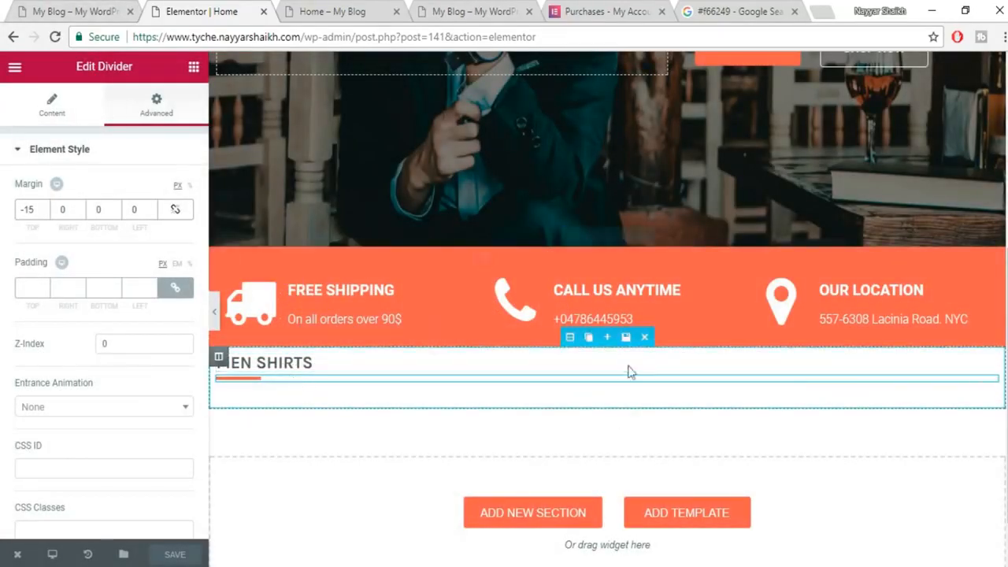
click(94, 13)
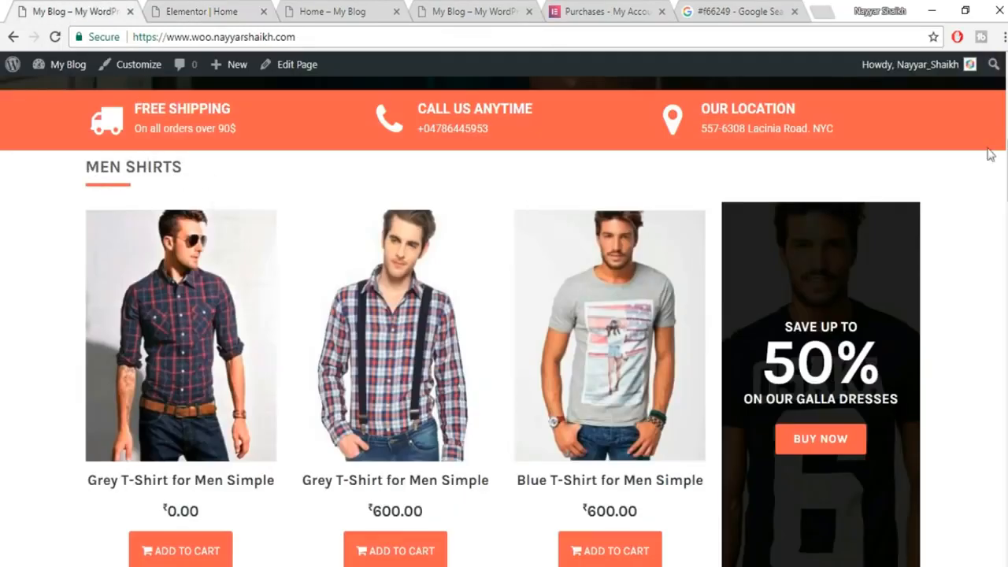
scroll(142, 331, down, 4)
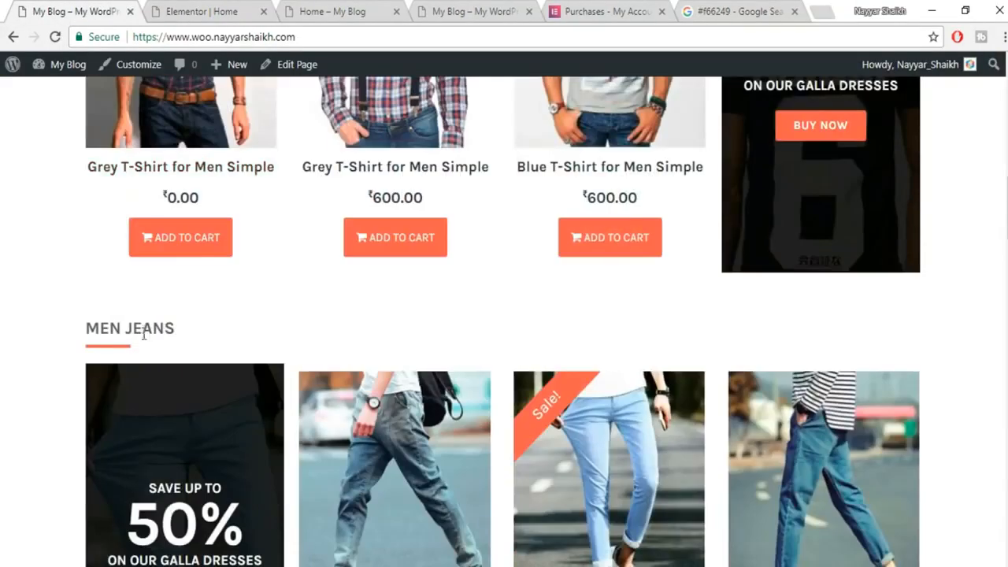
scroll(138, 260, down, 1)
scroll(134, 266, down, 5)
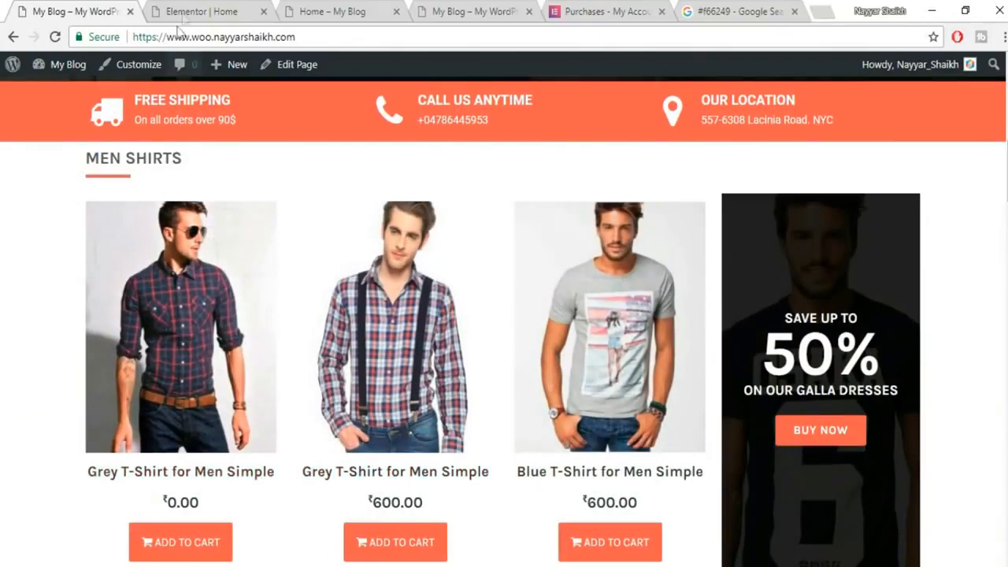
click(191, 10)
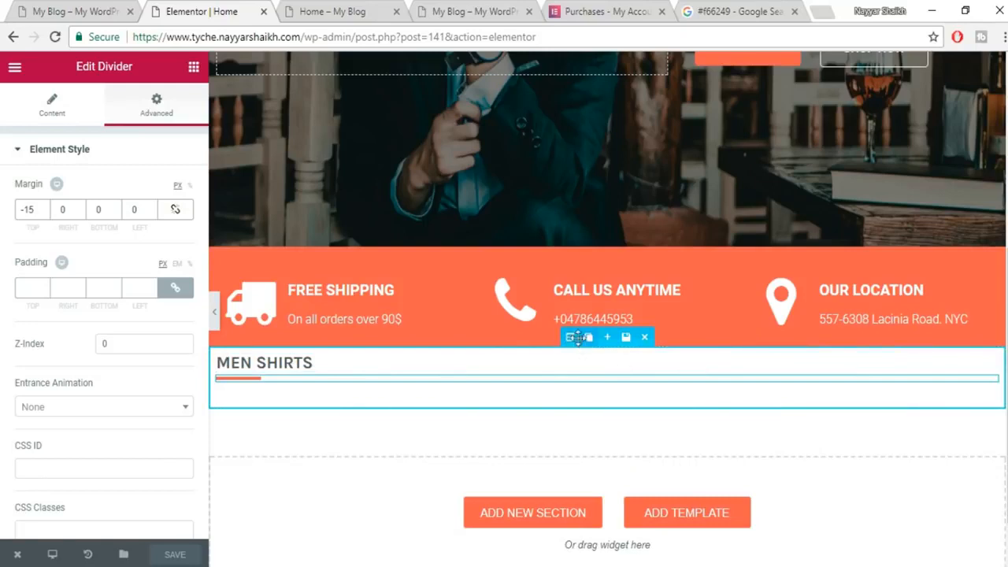
Save the MEN SHIRTS heading section to the Elementor library as template 'Title'.
click(628, 345)
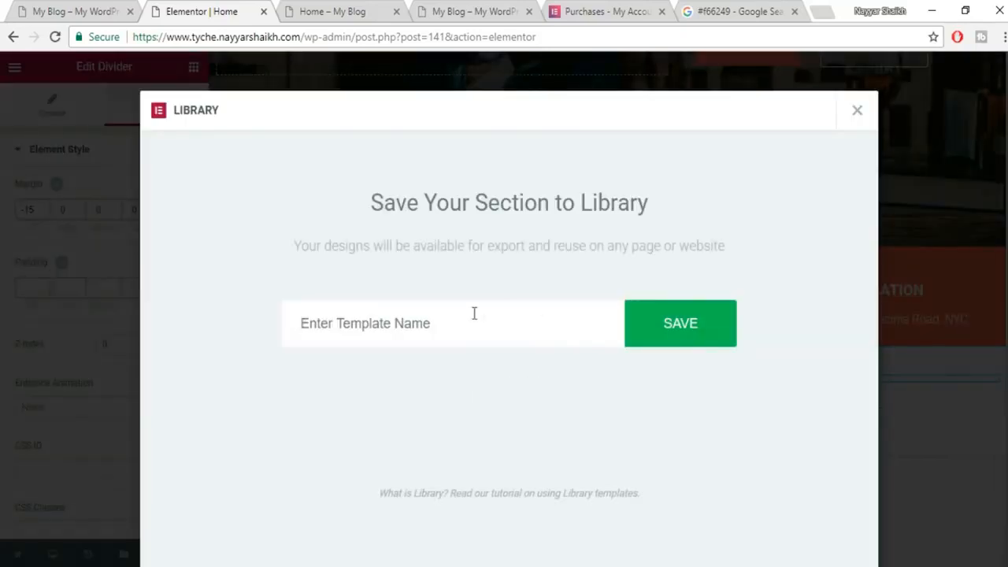
text(tle)
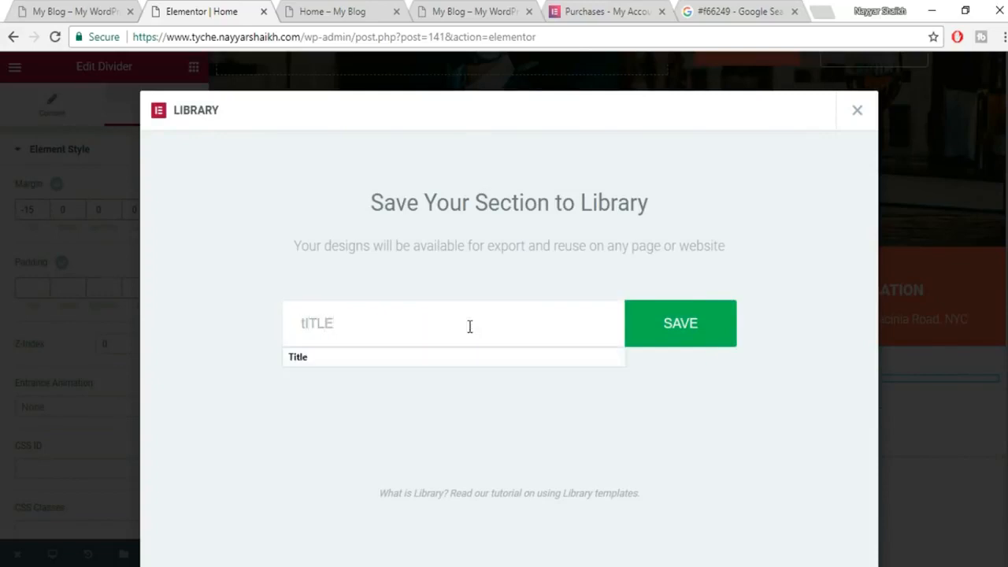
click(437, 361)
click(719, 325)
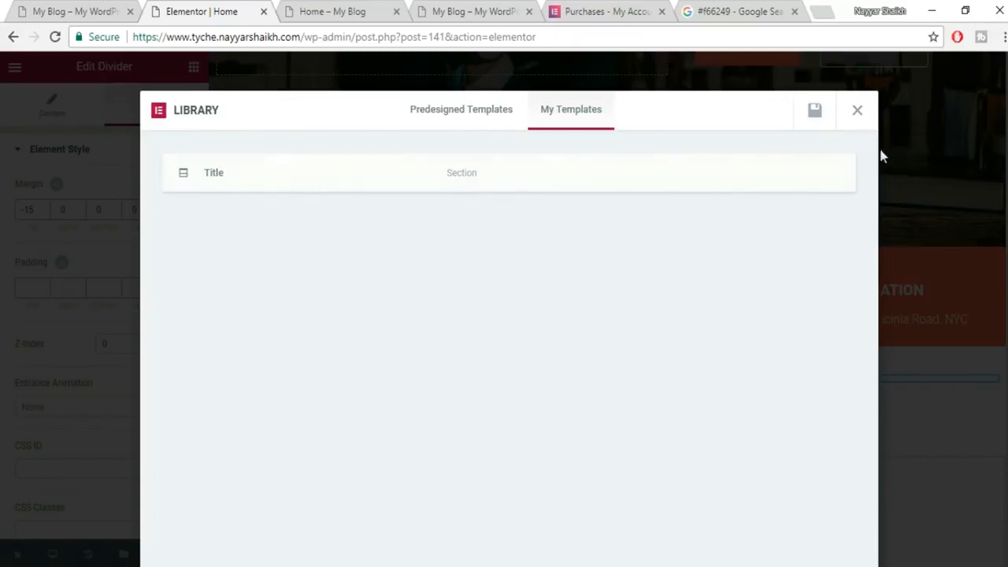
click(861, 119)
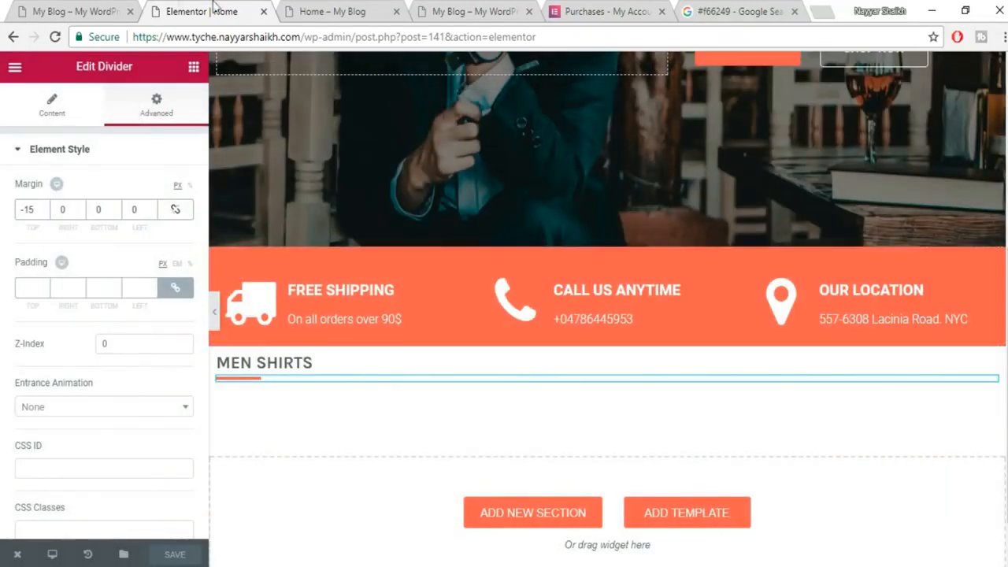
click(81, 9)
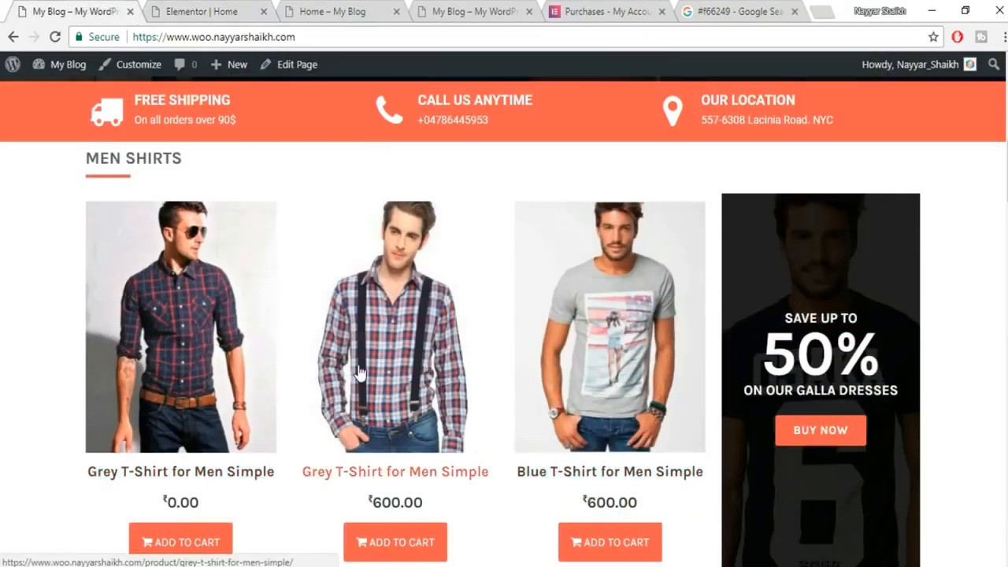
scroll(358, 370, down, 1)
Drag a Woo Products widget below the MEN SHIRTS heading.
click(196, 9)
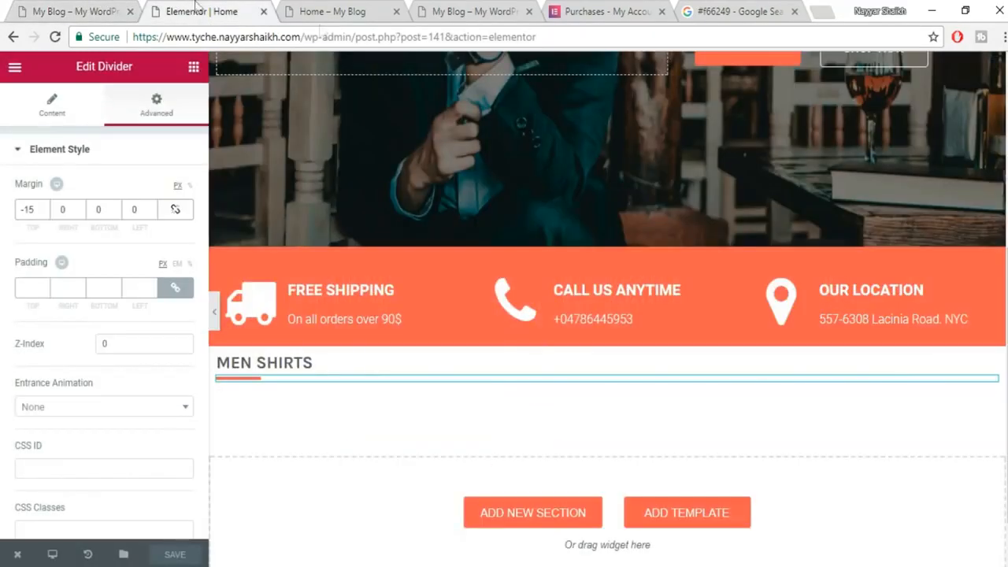
click(193, 69)
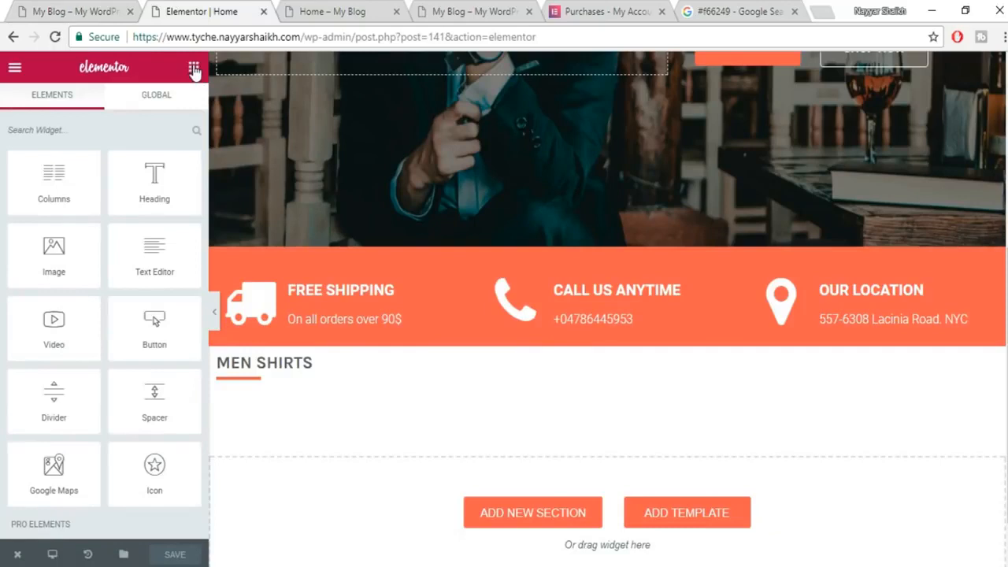
scroll(180, 344, down, 3)
scroll(178, 348, down, 7)
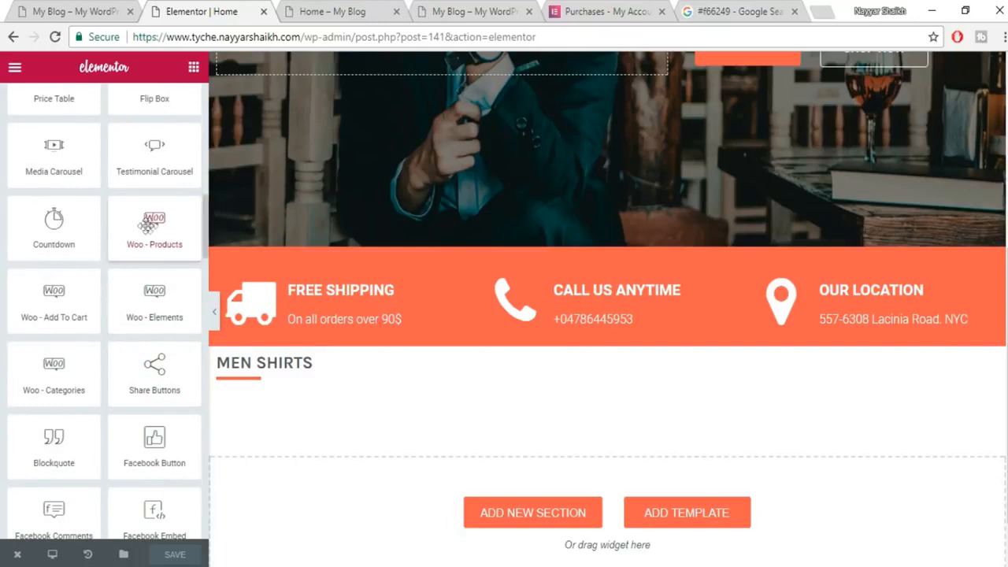
drag(146, 228, 408, 517)
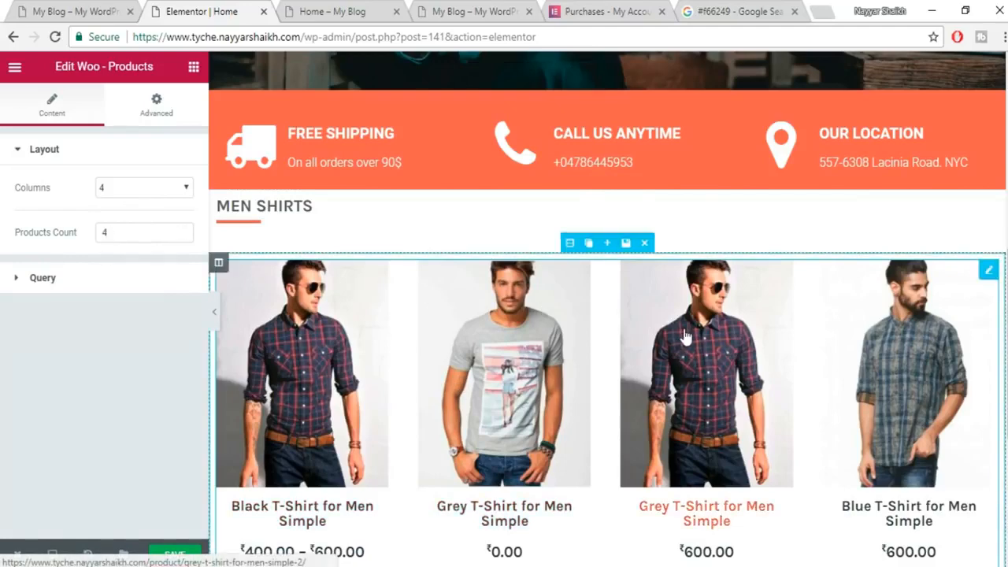
Set the product grid to 3 columns with a products count of 3.
click(103, 11)
scroll(281, 267, up, 2)
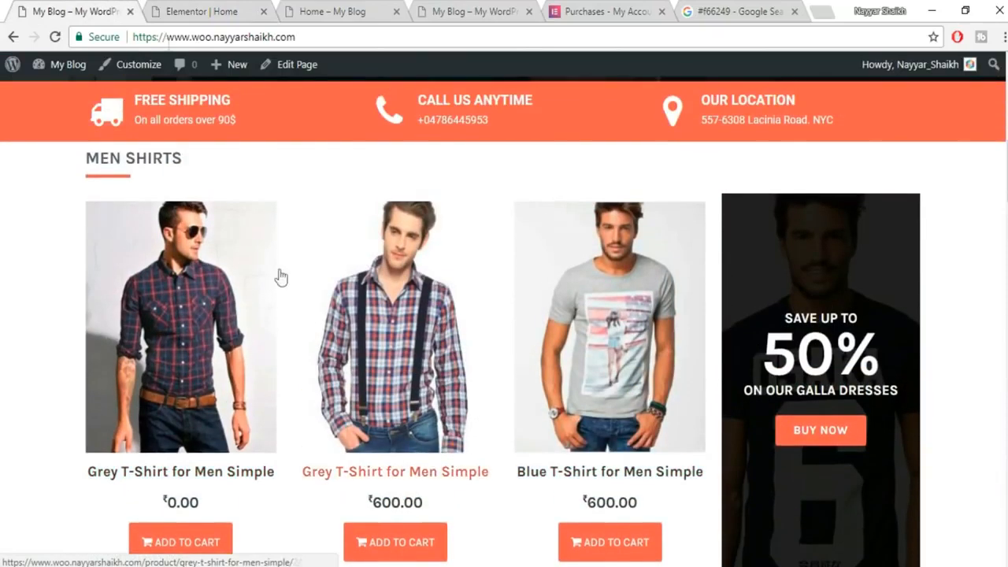
click(165, 11)
click(119, 193)
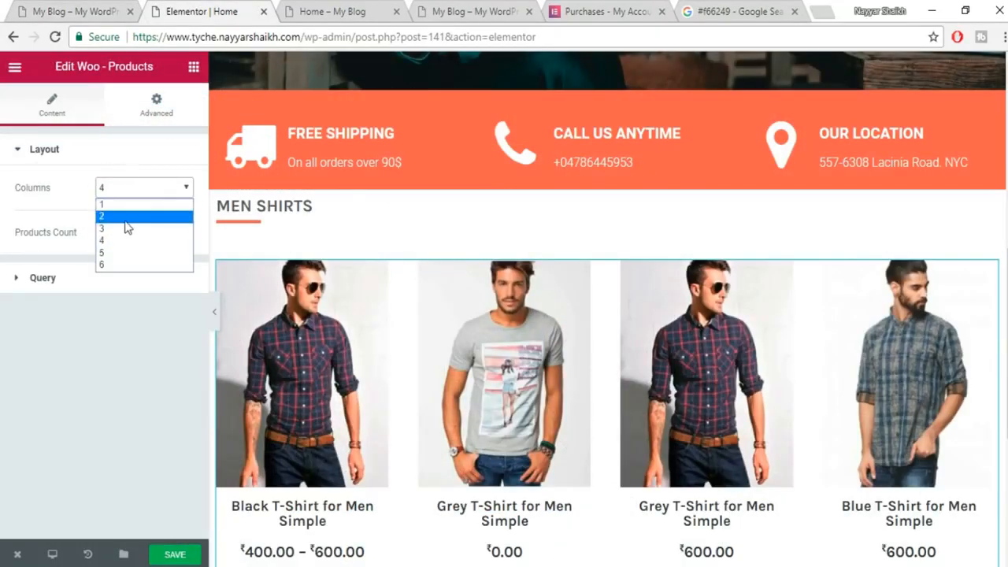
click(122, 229)
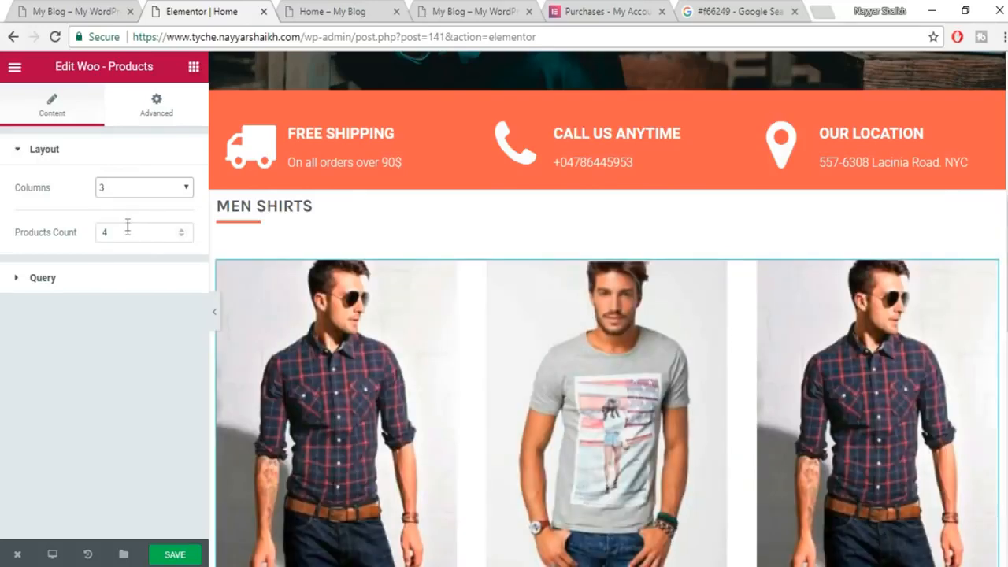
click(128, 233)
text(3)
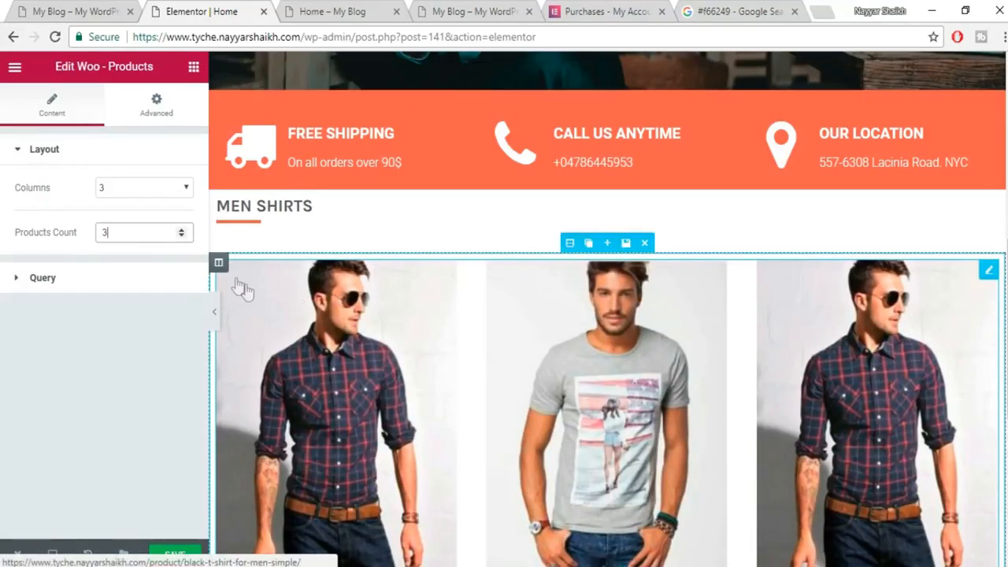
click(23, 281)
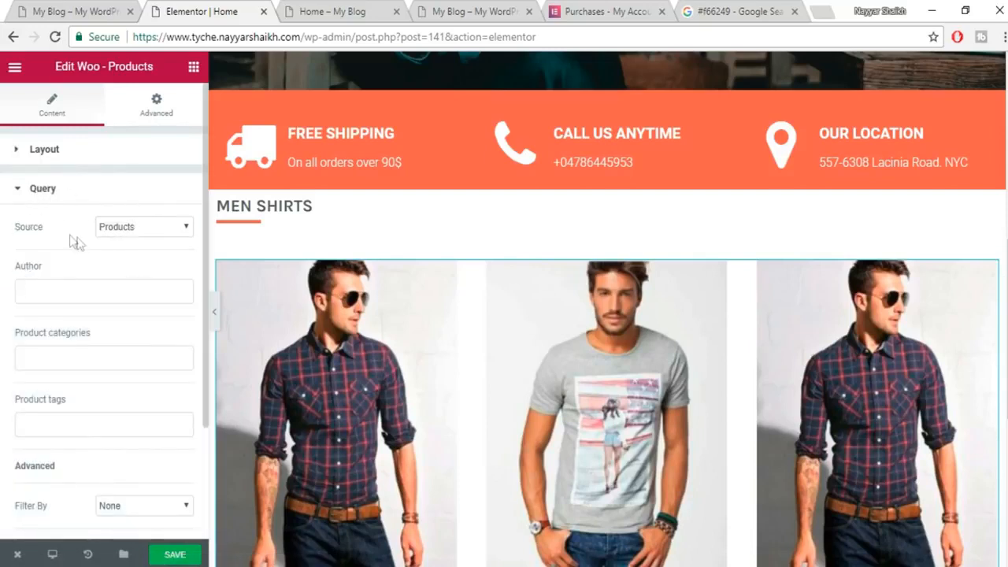
Restrict the grid's Query to the T-Shirts product category, keeping Products as source and Filter By None.
click(153, 230)
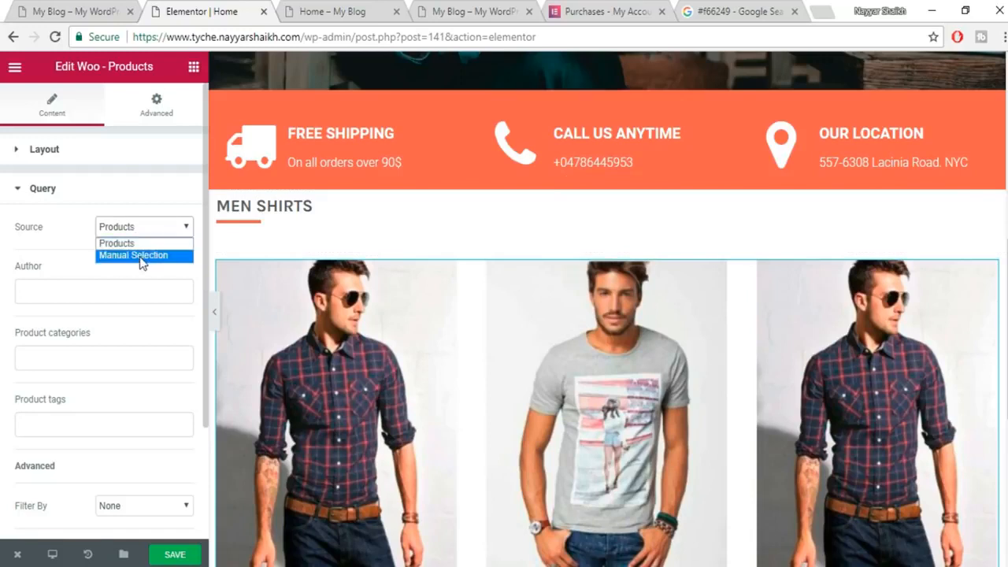
click(96, 274)
scroll(130, 331, down, 2)
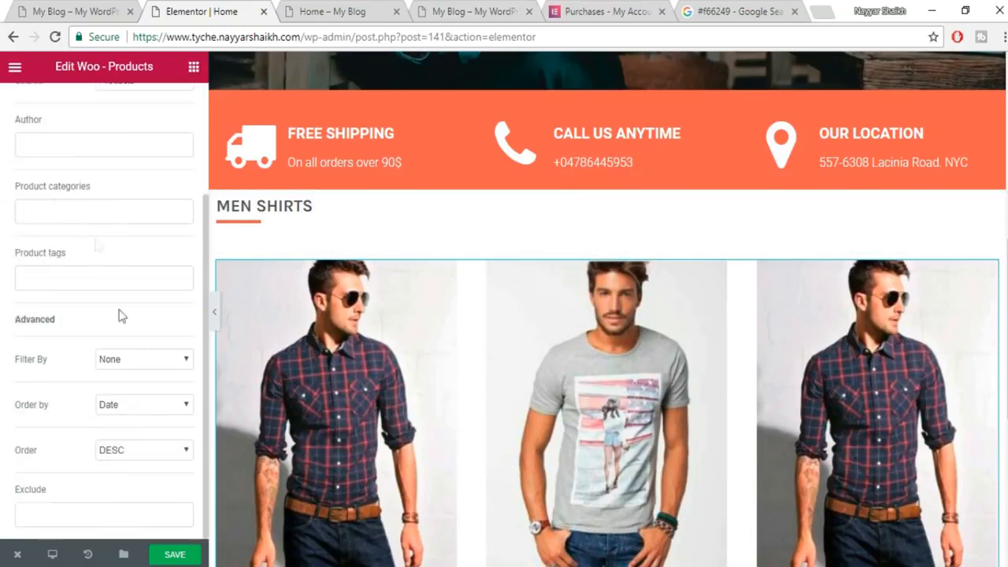
click(100, 210)
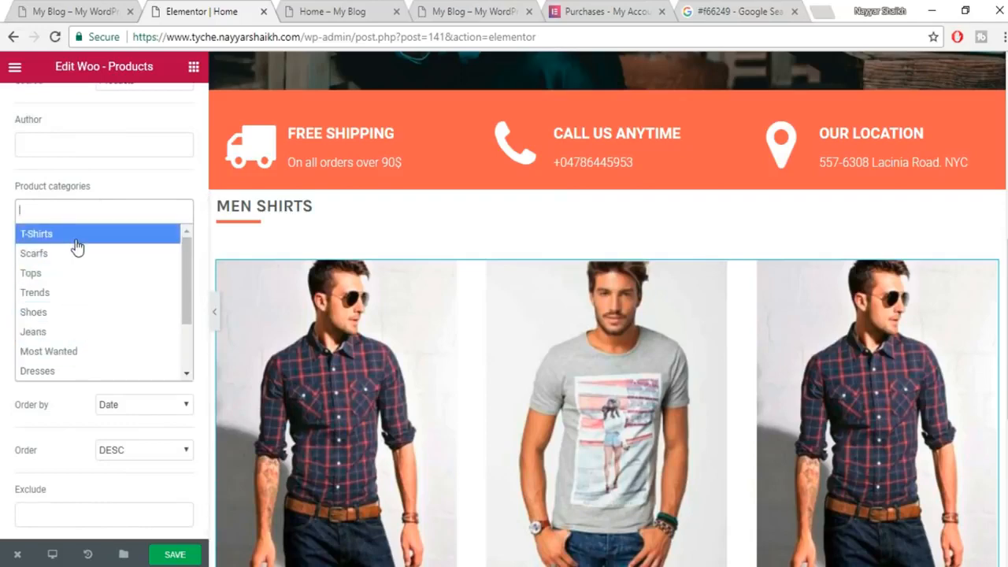
click(76, 240)
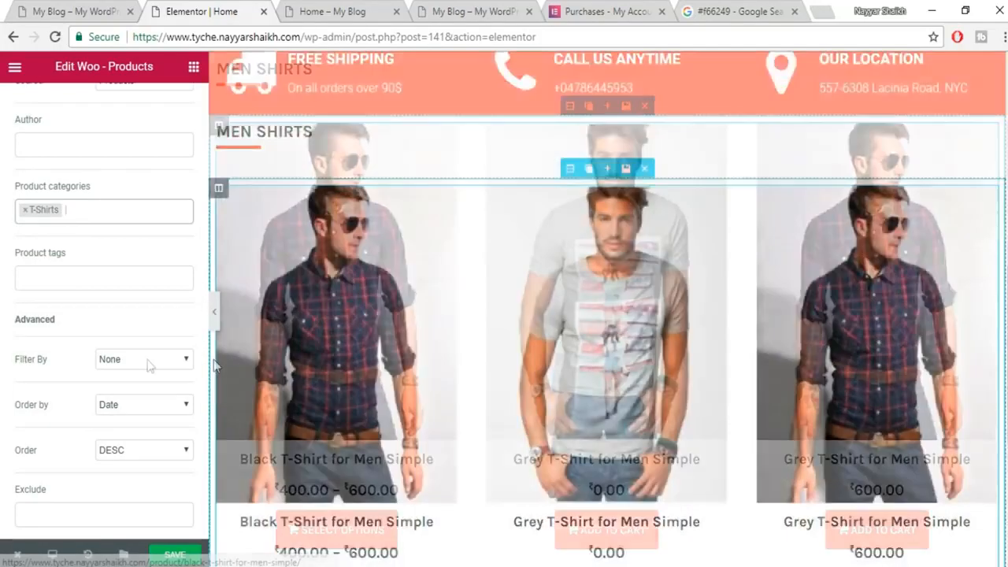
click(139, 359)
click(100, 425)
scroll(146, 429, up, 3)
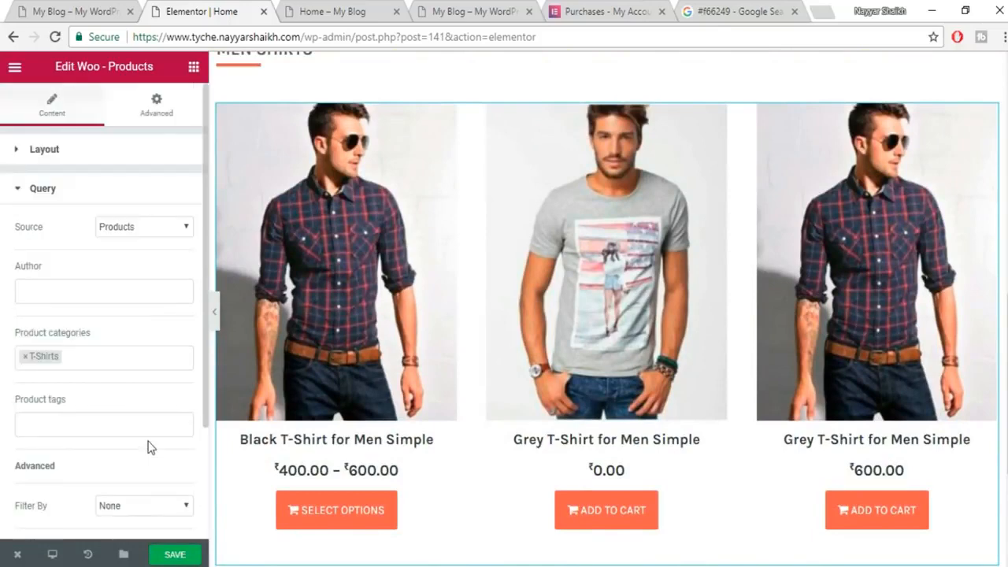
scroll(491, 339, up, 4)
click(156, 105)
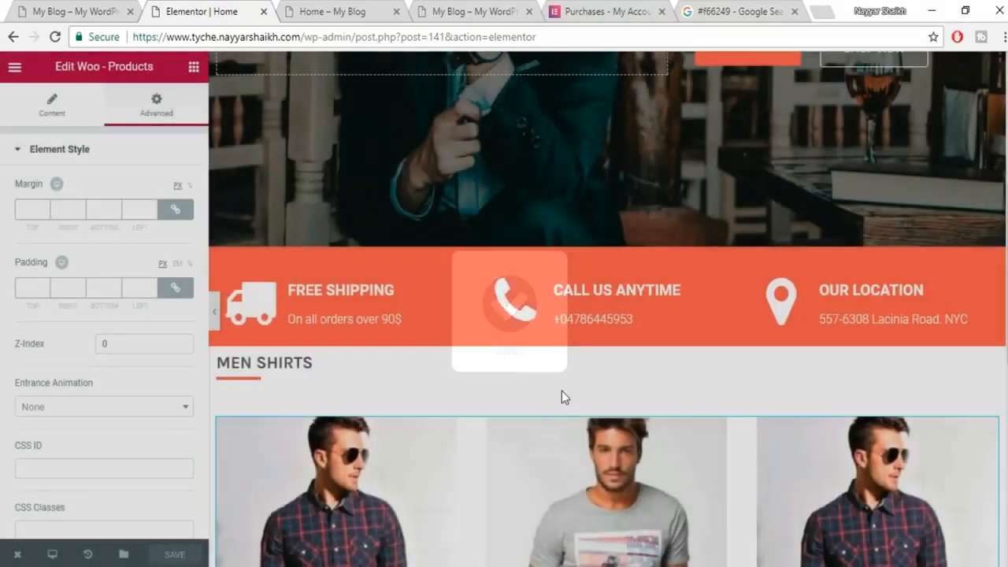
scroll(562, 398, down, 3)
Add a second column beside the product grid and widen the product column to about 73.5%.
scroll(329, 226, down, 1)
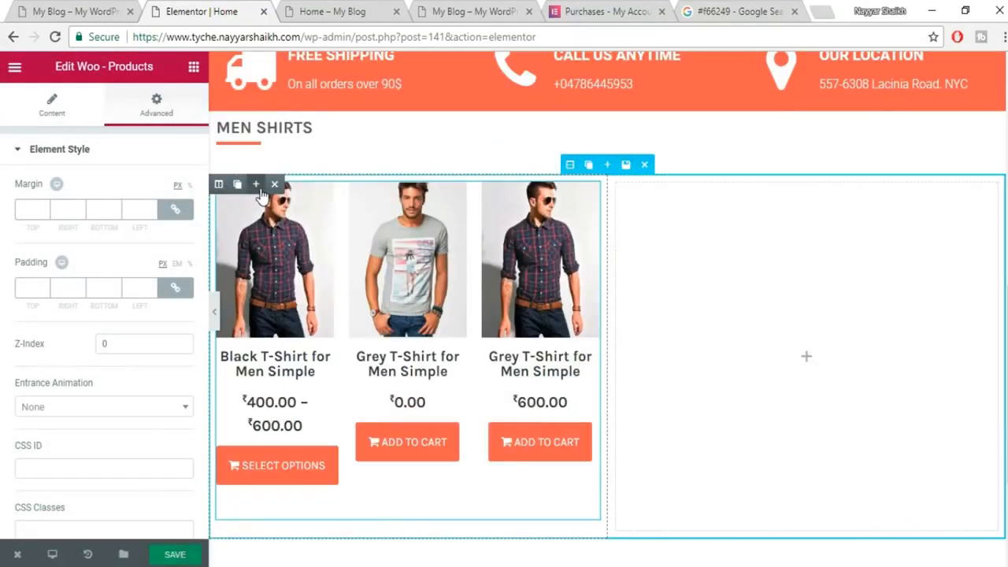
click(255, 184)
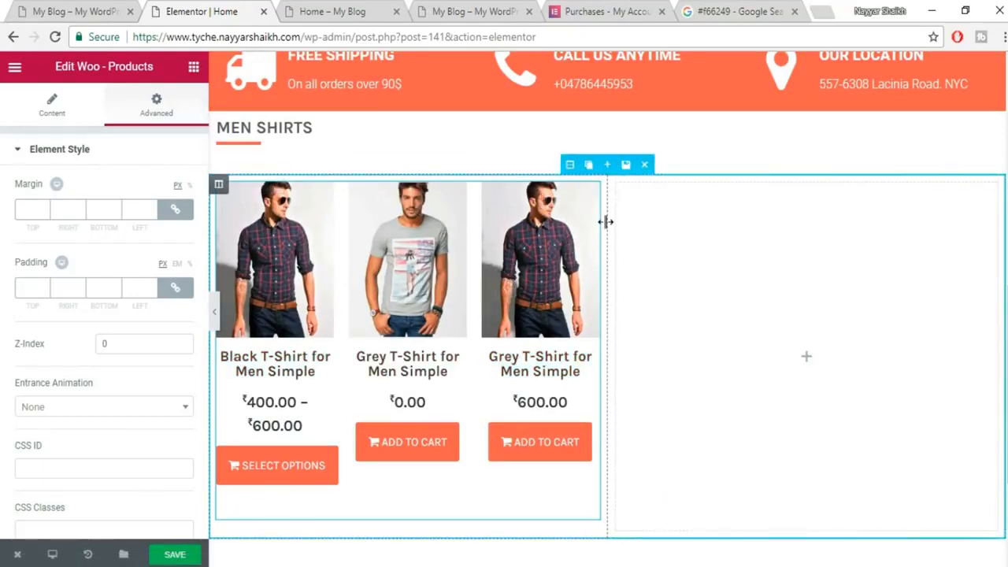
drag(605, 222, 806, 242)
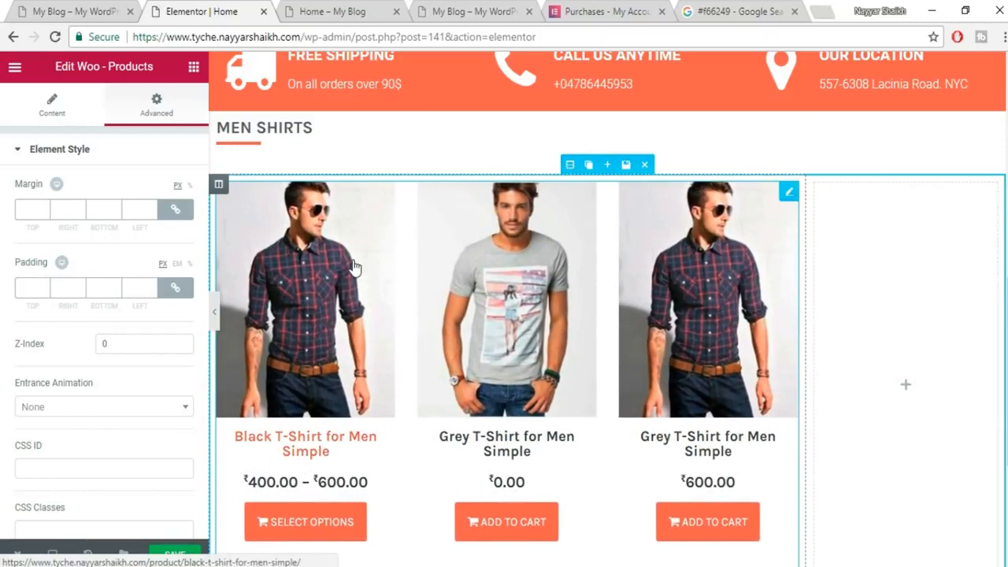
Set the empty right column's width to 25% and save the page.
mouse_move(814, 189)
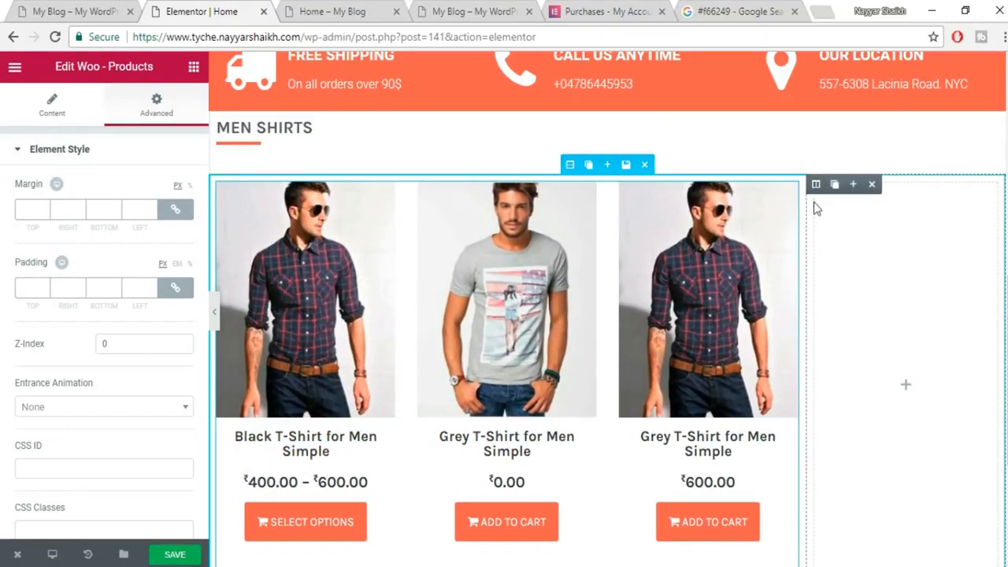
click(814, 184)
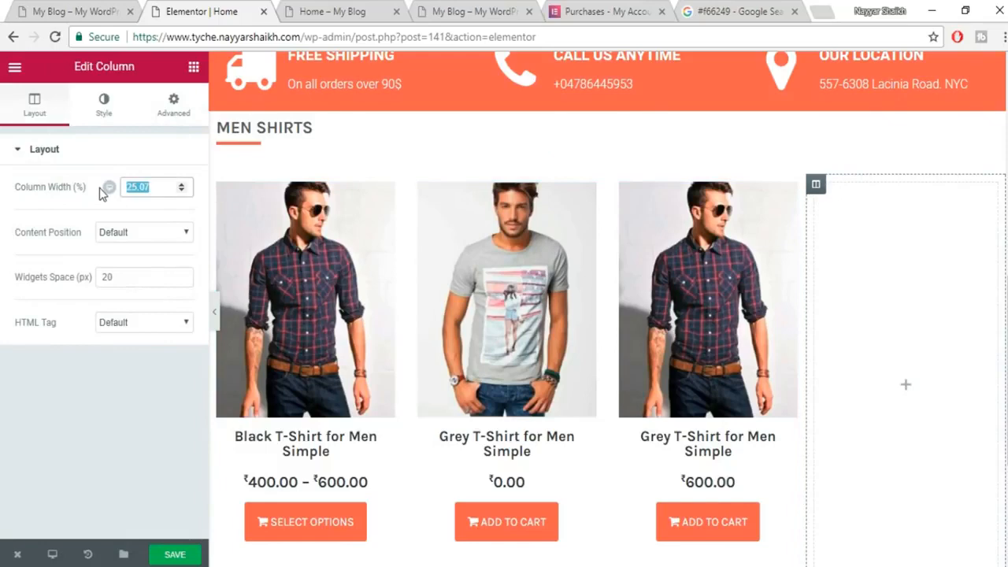
text(30)
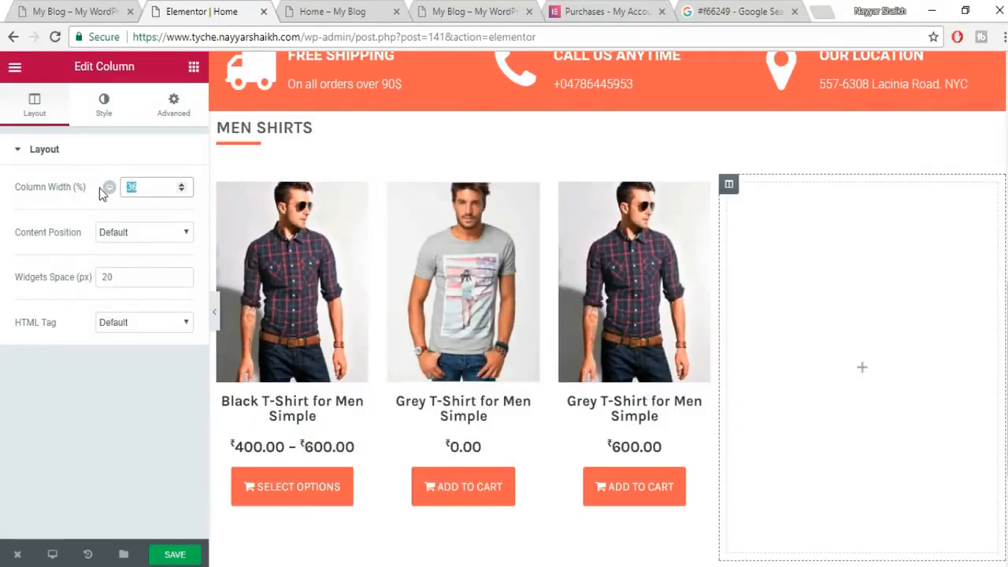
text(25)
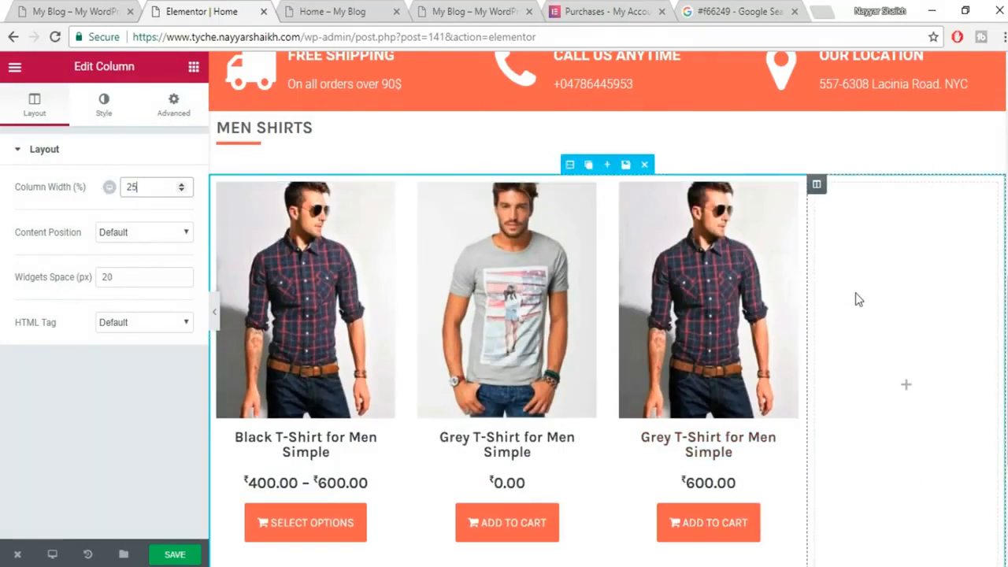
click(174, 554)
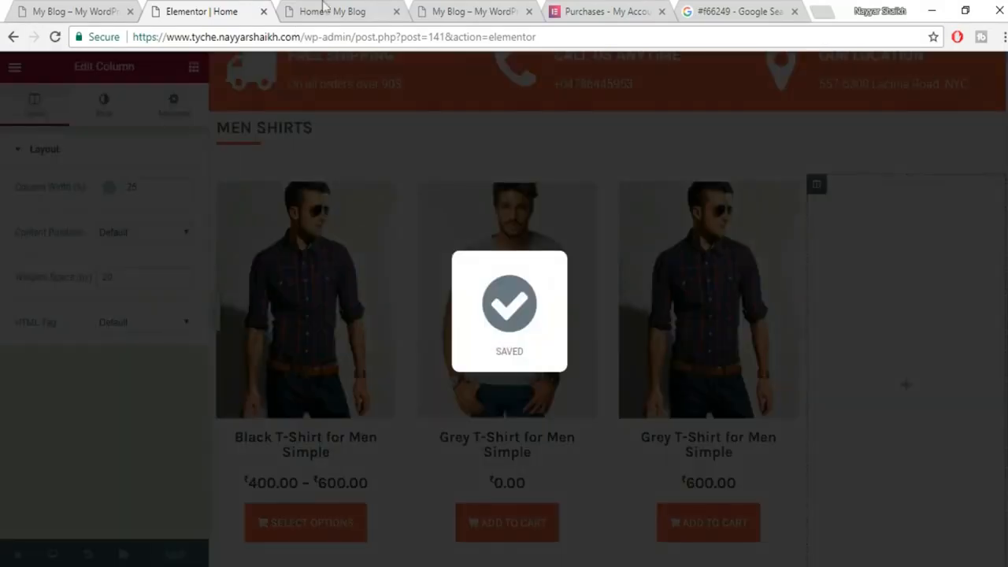
click(325, 11)
click(335, 40)
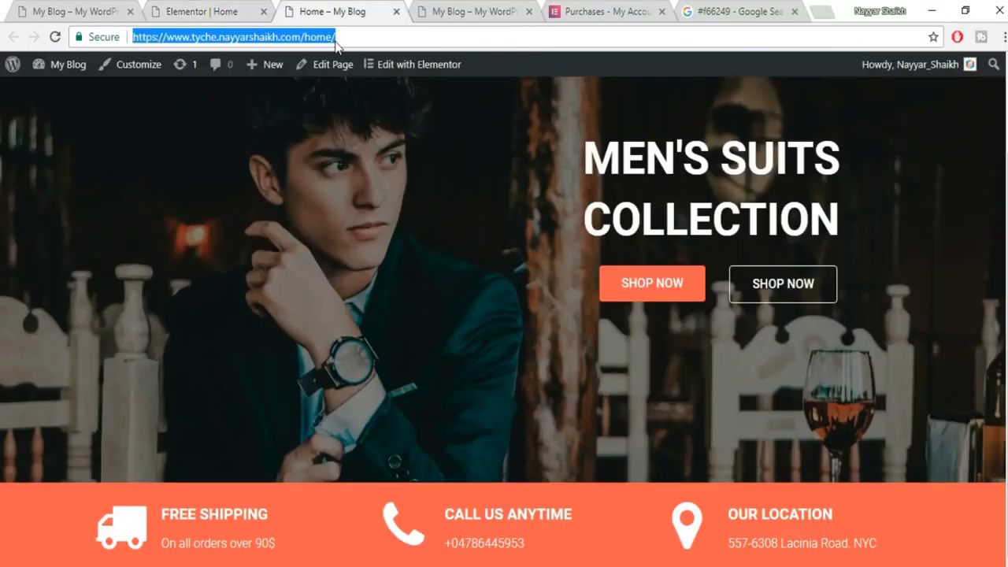
key(Return)
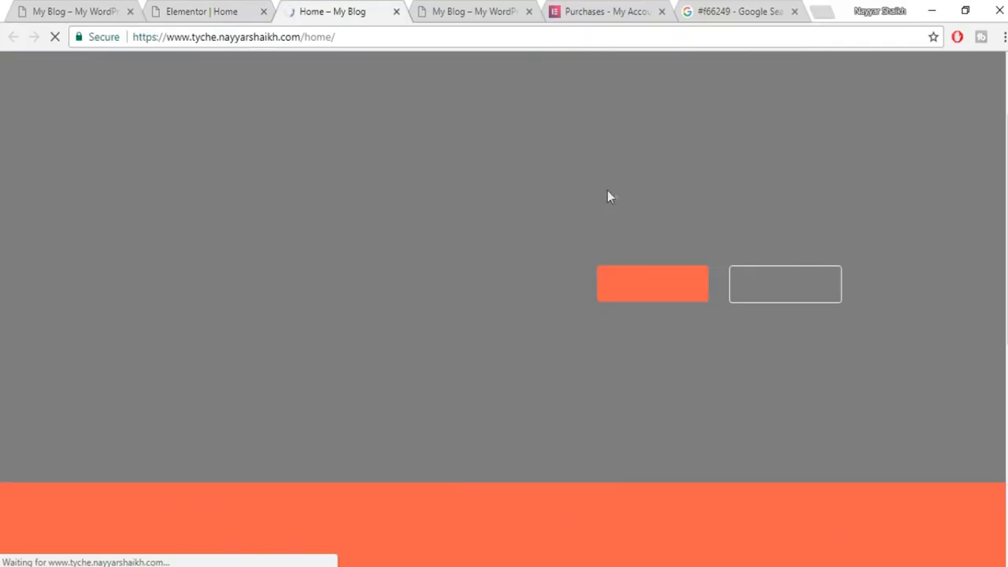
scroll(629, 196, down, 4)
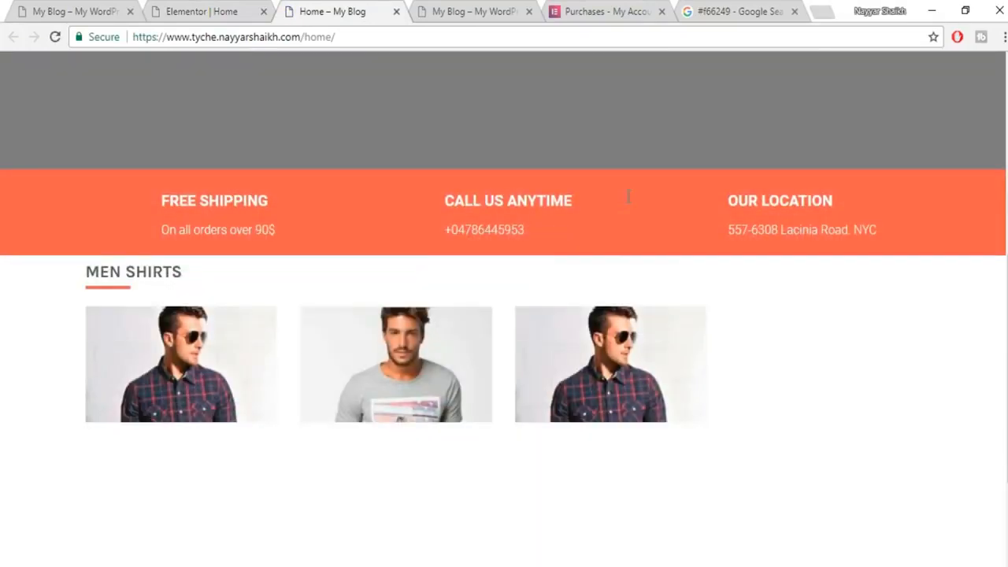
scroll(652, 217, down, 3)
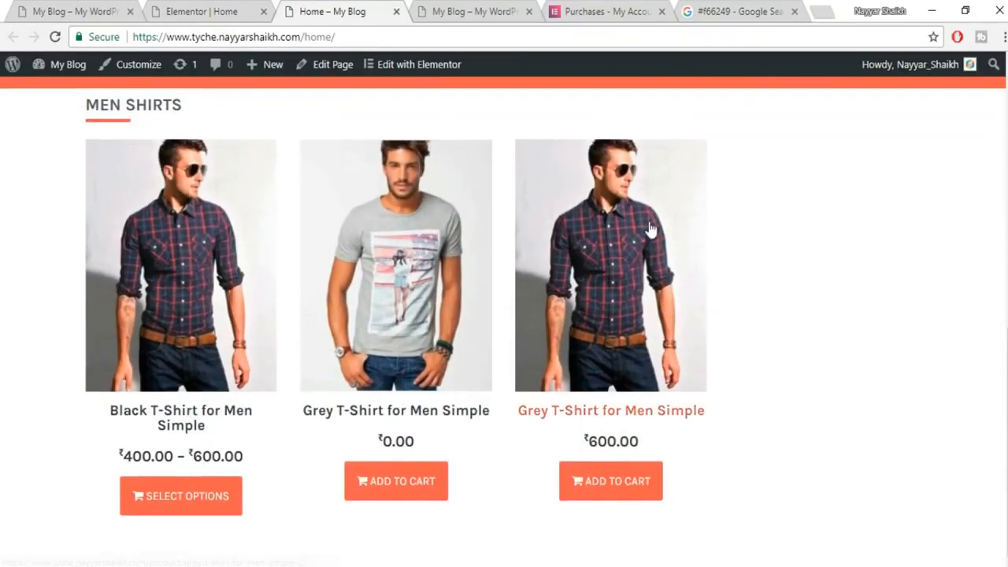
scroll(482, 250, up, 1)
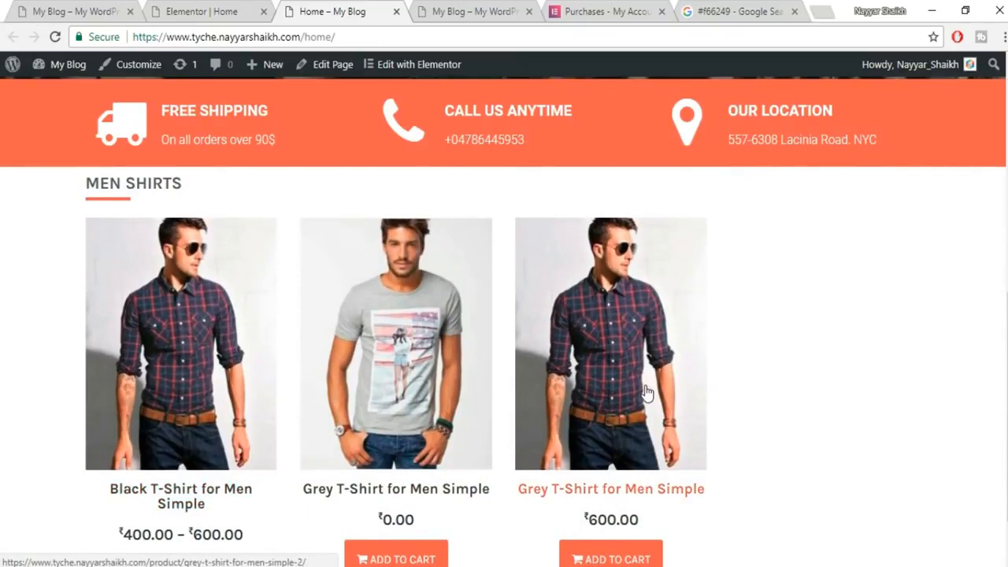
scroll(646, 392, down, 1)
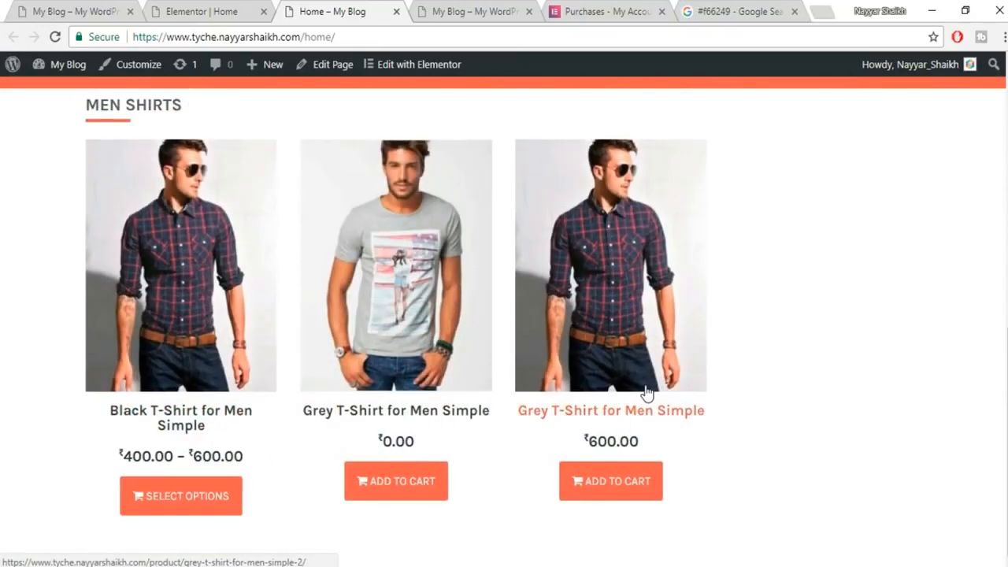
click(221, 11)
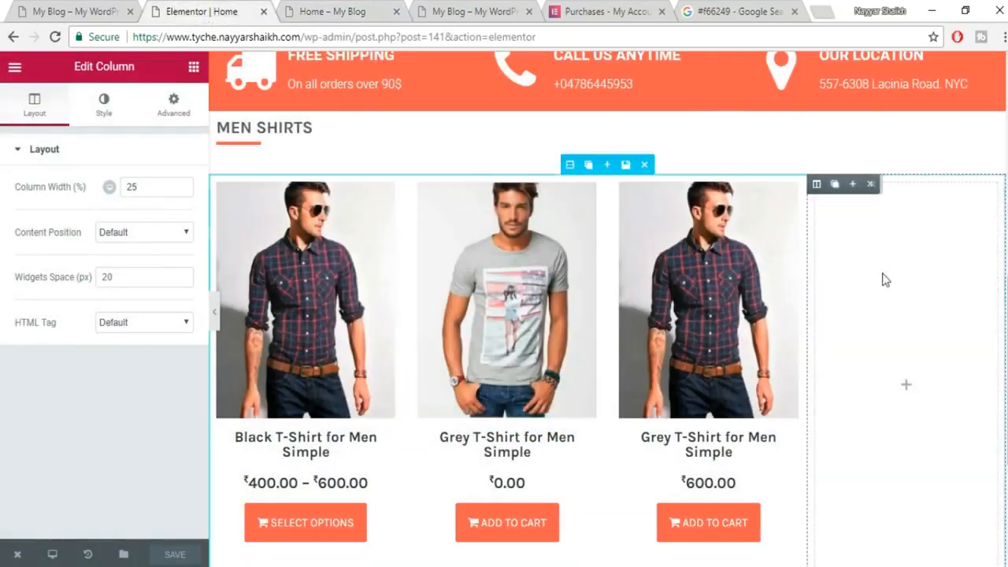
key(ctrl+shift+Tab)
scroll(864, 362, down, 2)
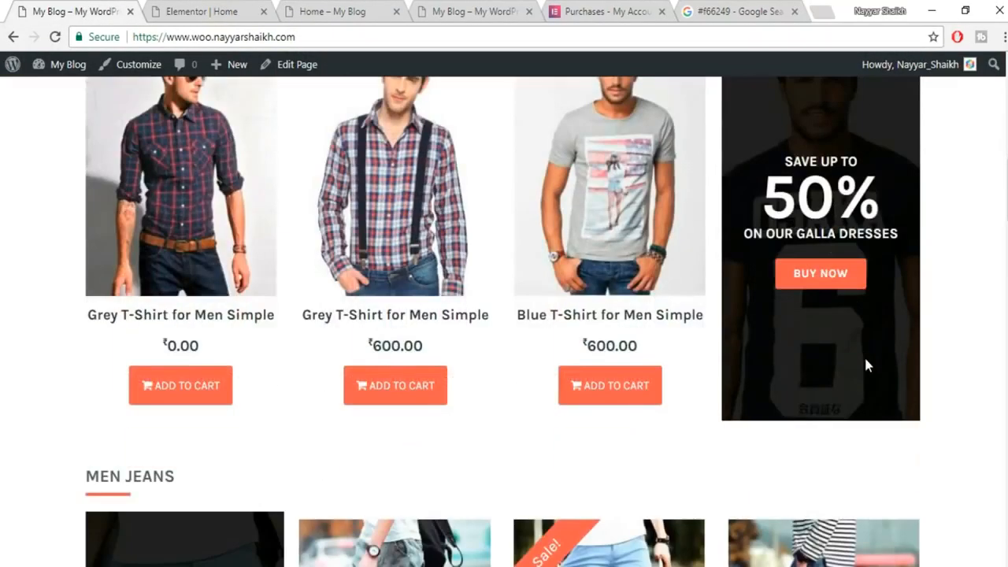
scroll(864, 355, up, 2)
scroll(788, 197, down, 1)
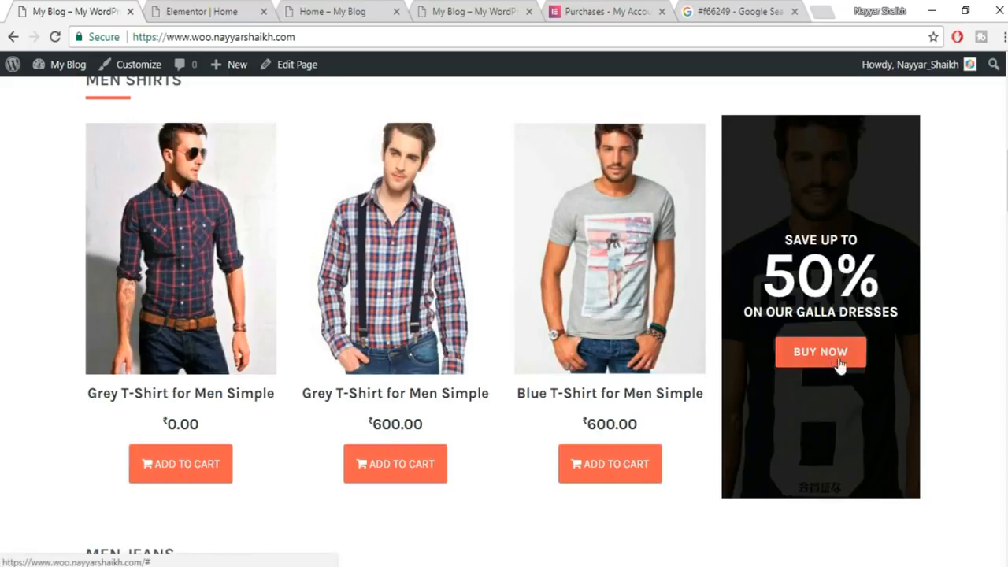
key(ctrl+Tab)
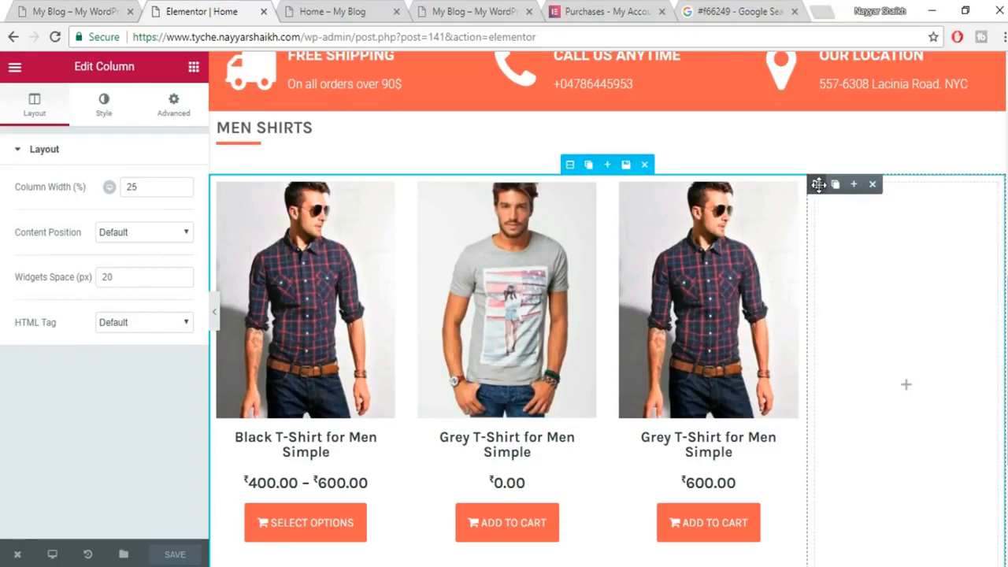
Give the right column a classic background image using the OSAKA 6 t-shirt photo.
click(104, 103)
click(120, 240)
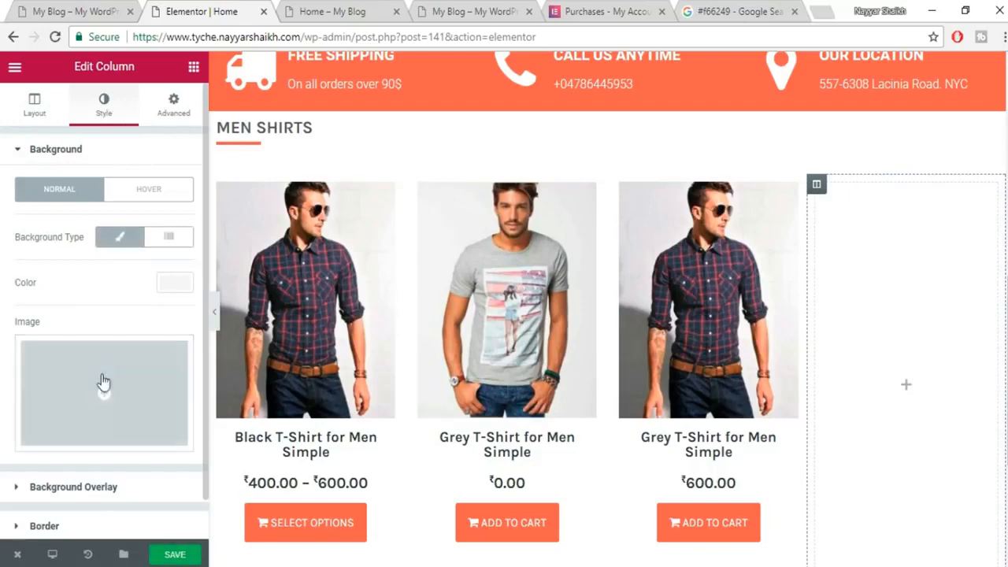
click(108, 340)
click(496, 261)
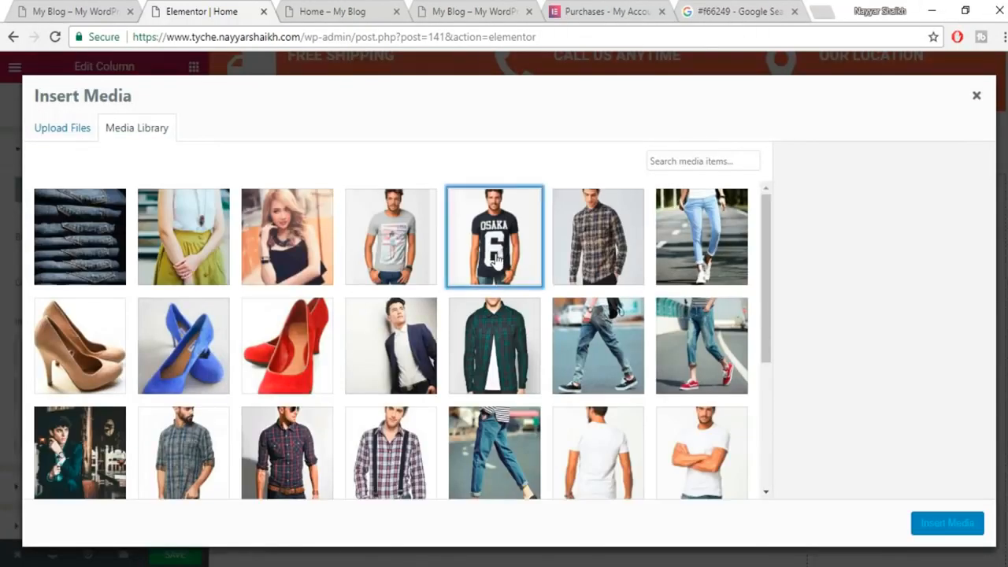
click(935, 528)
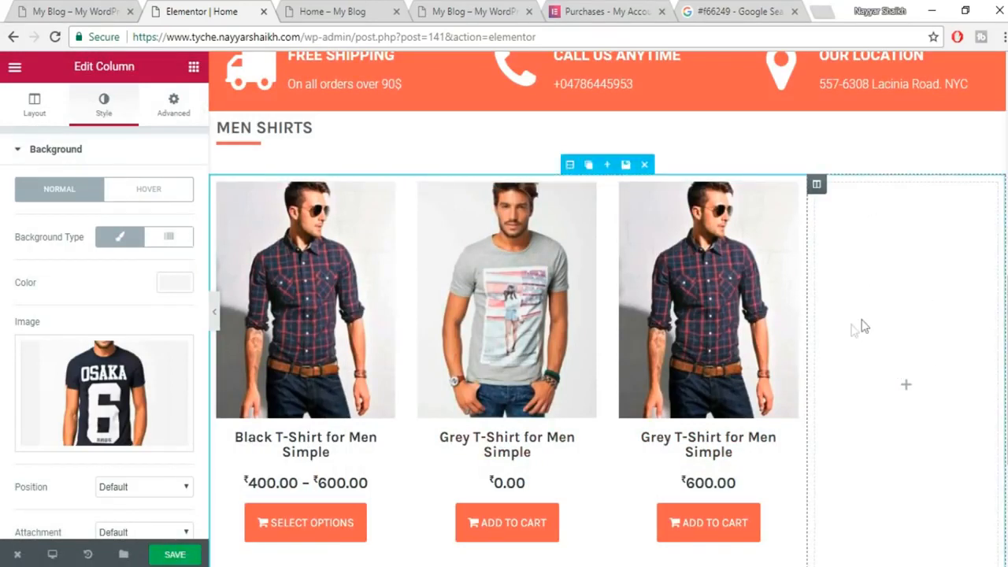
Save the page and switch to the reference shop to view its promo banner.
click(174, 555)
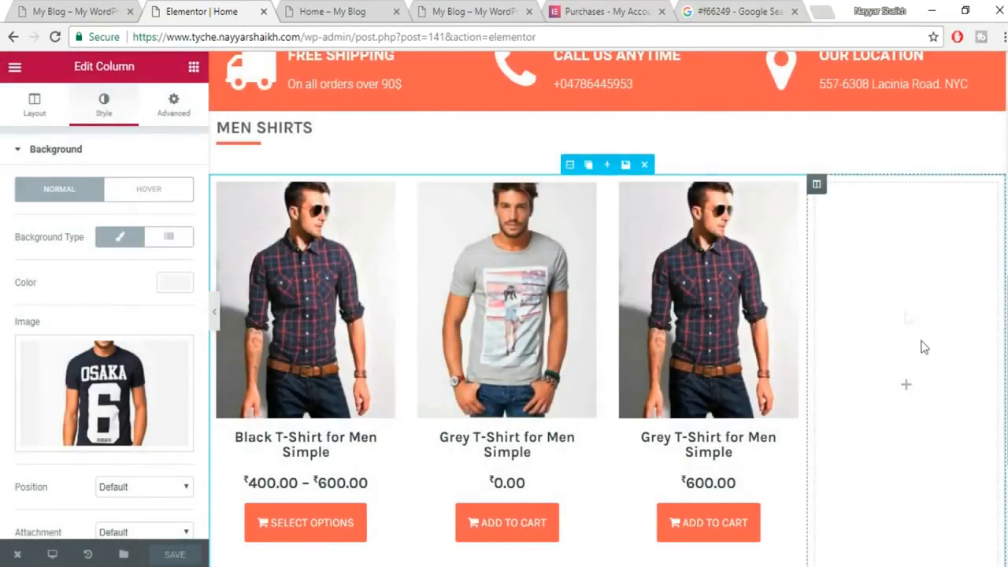
click(193, 67)
click(69, 10)
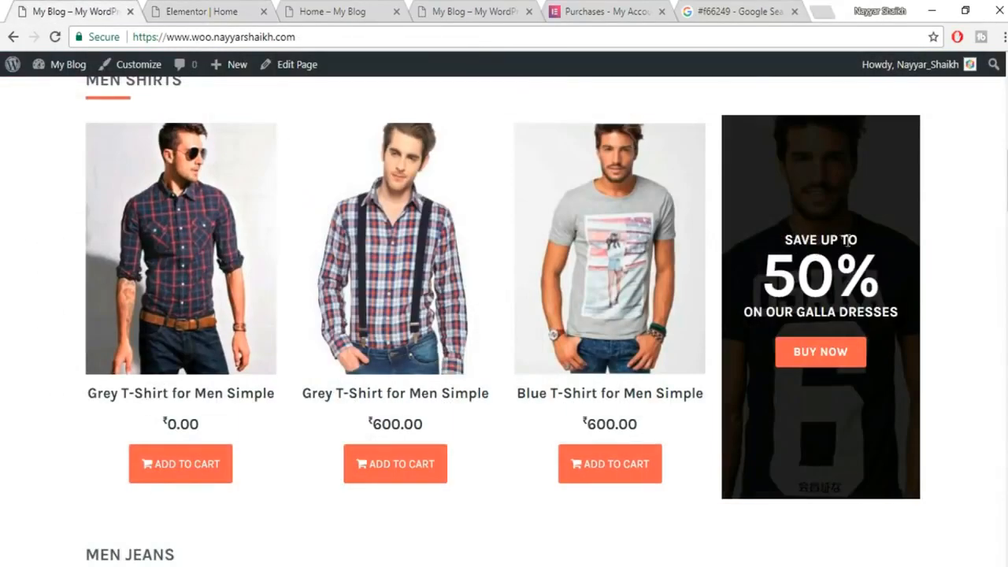
Add a centred heading reading 'SAVE UP TO' to the right promo column.
drag(857, 233, 773, 244)
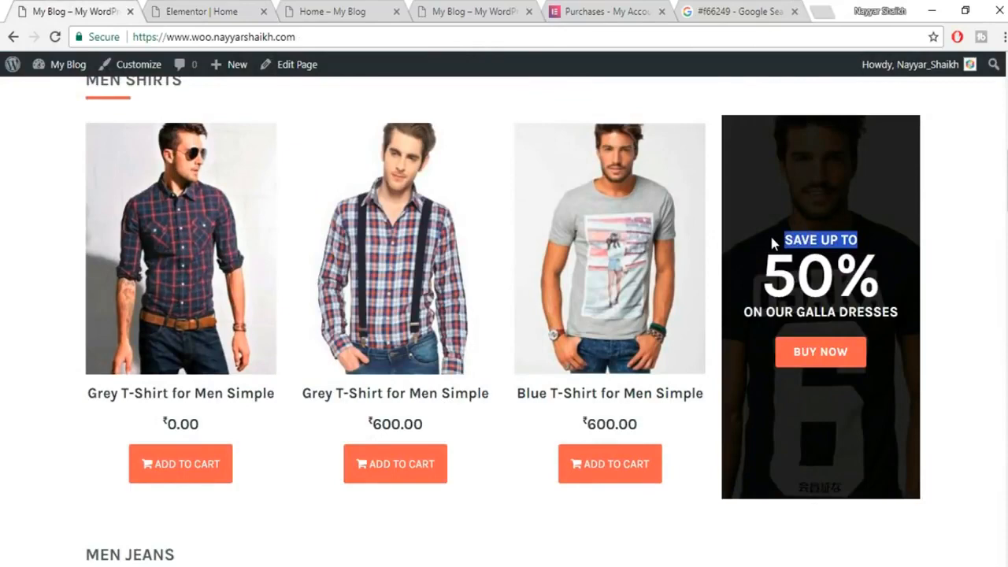
click(173, 11)
drag(157, 195, 888, 311)
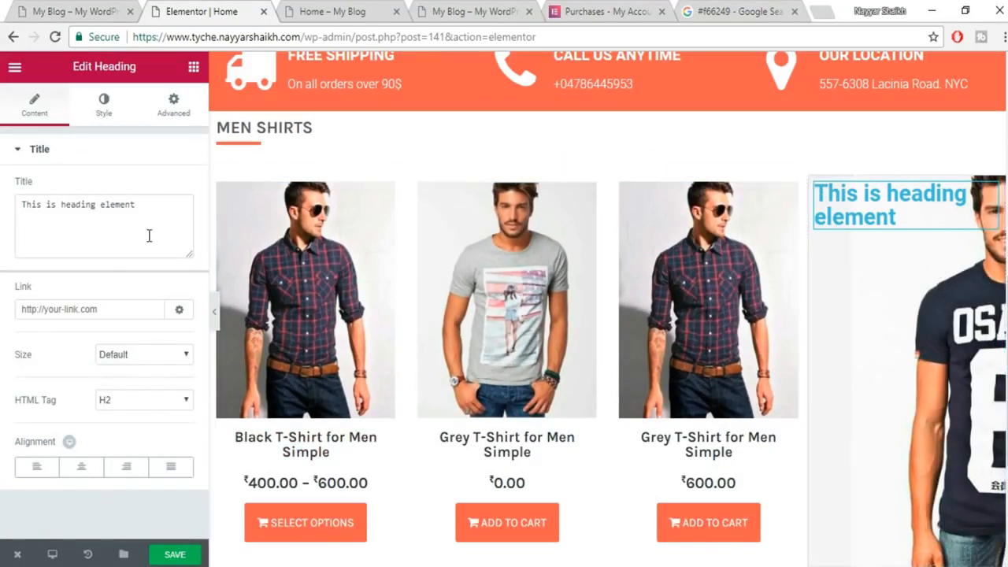
drag(136, 205, 36, 199)
text(SAVE UP TO)
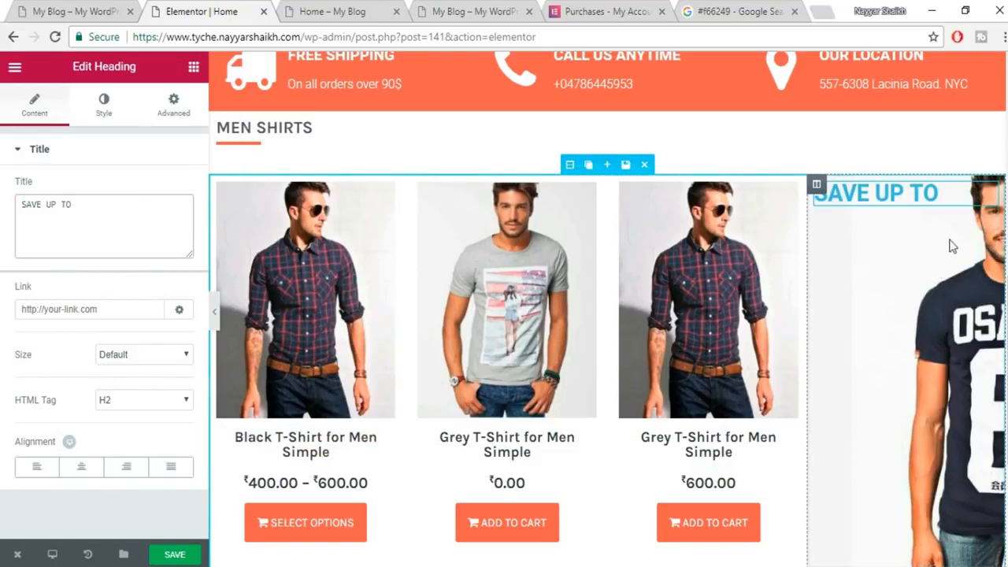
click(81, 465)
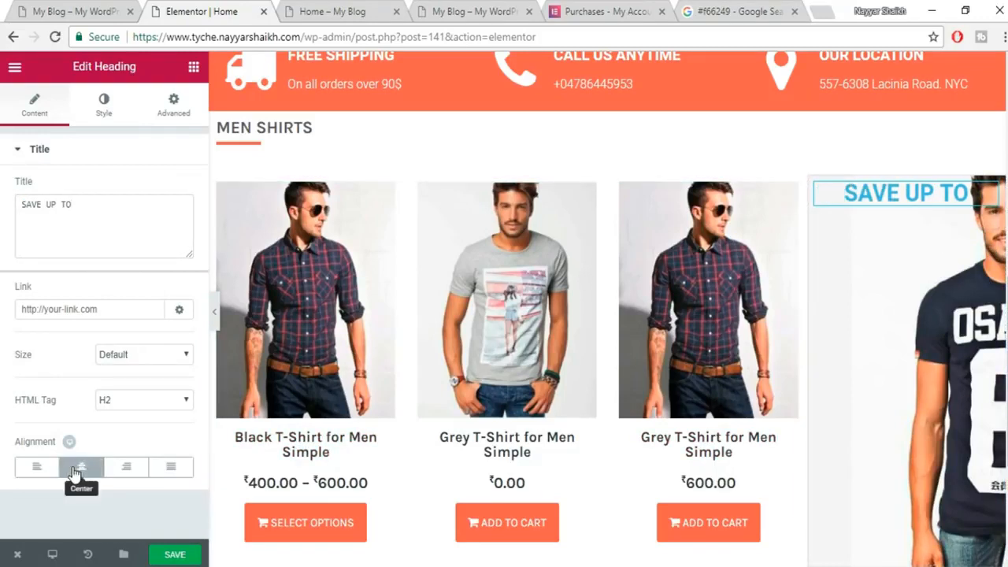
Style the SAVE UP TO heading with white text and a 21 px font size.
click(104, 102)
click(43, 12)
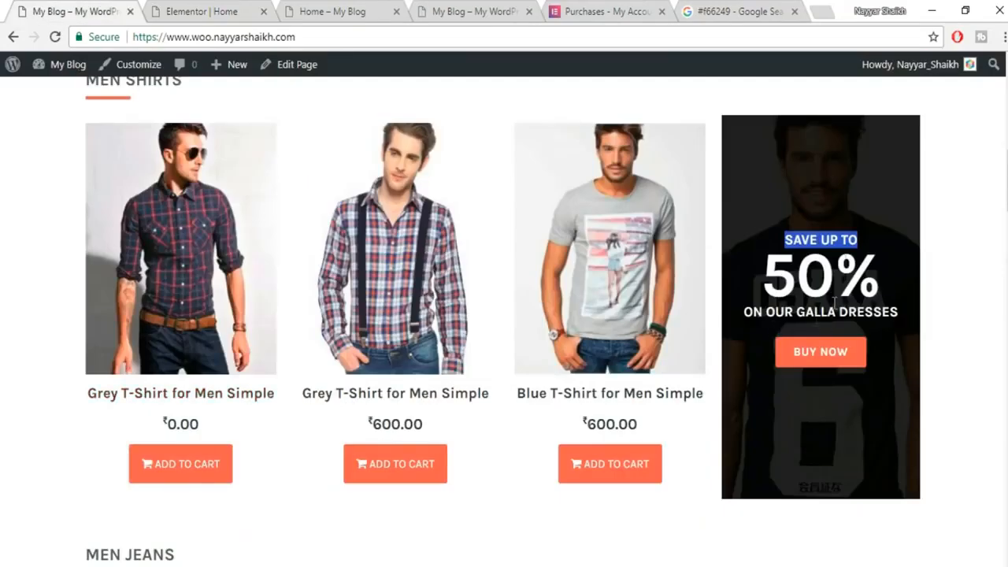
click(181, 8)
click(168, 193)
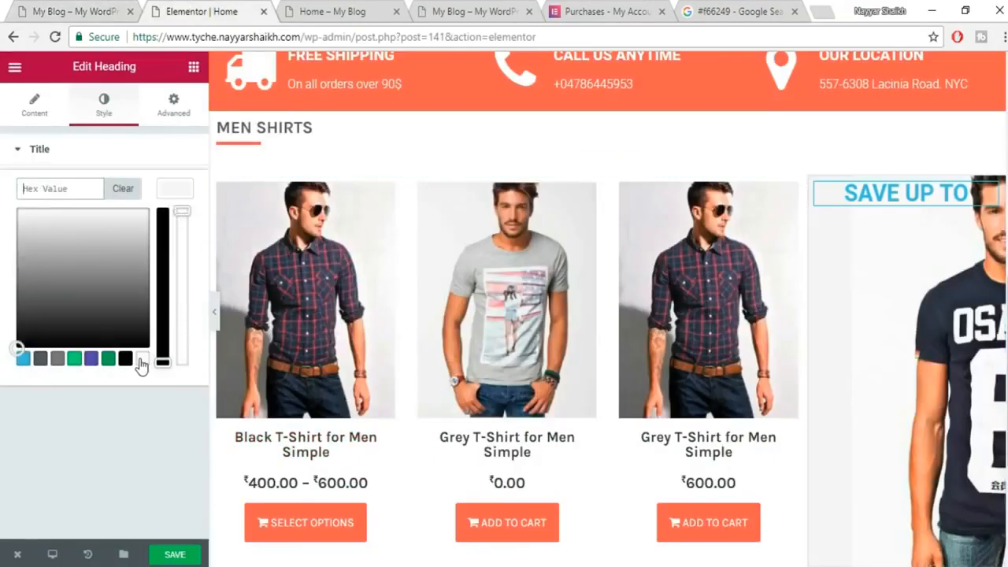
click(180, 198)
click(180, 199)
click(169, 236)
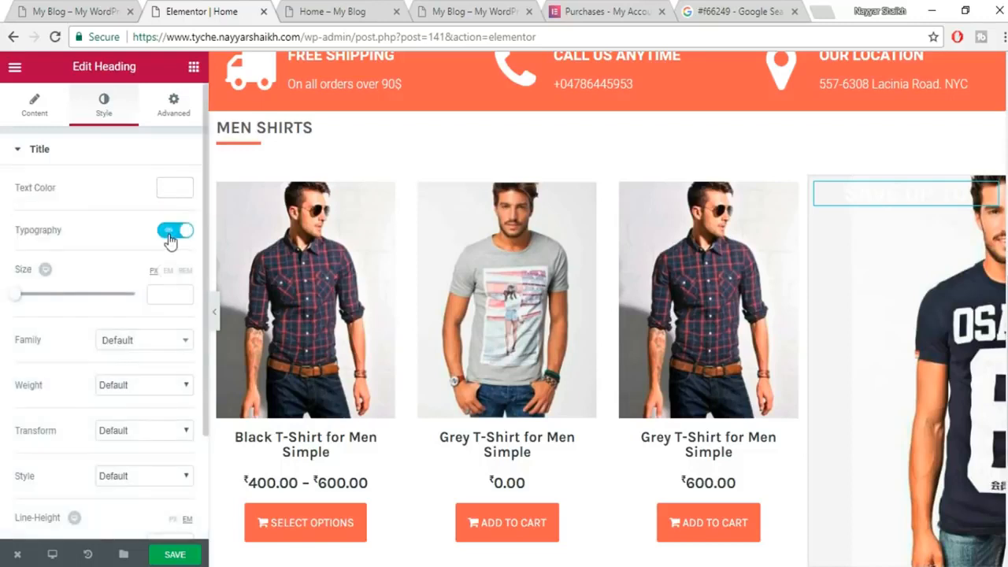
drag(18, 305, 30, 307)
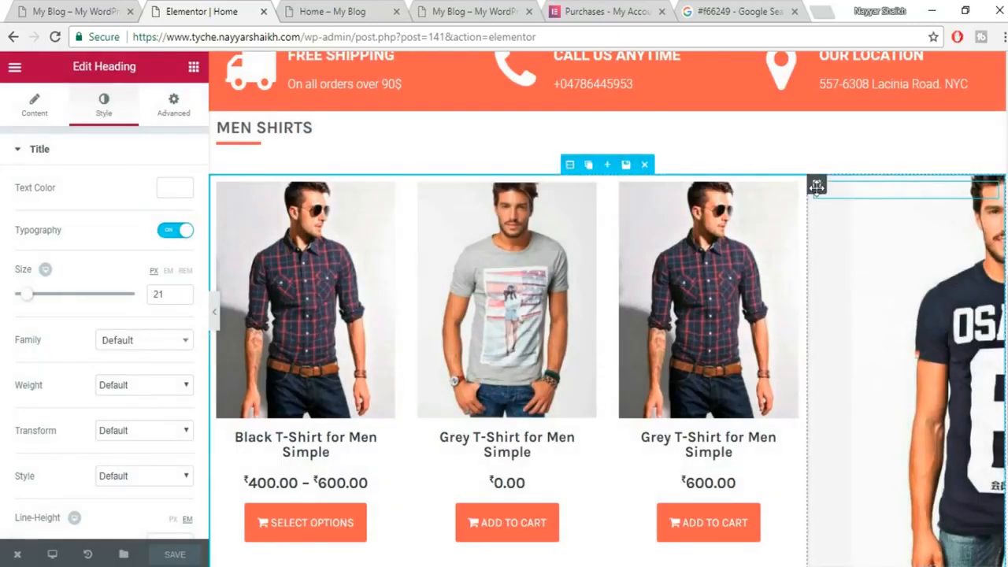
Anchor the promo column's background photo at top center.
click(816, 184)
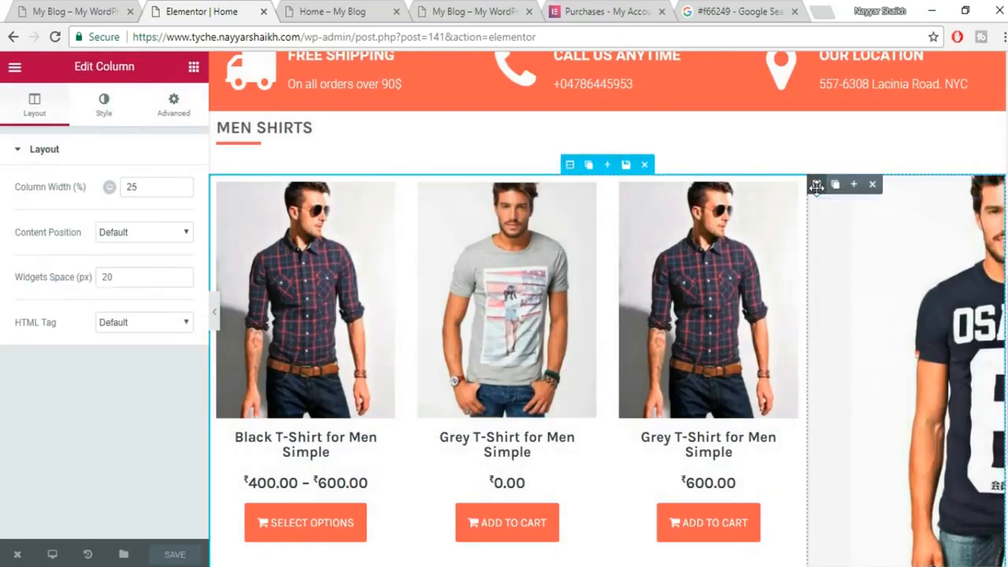
click(126, 108)
scroll(125, 249, down, 3)
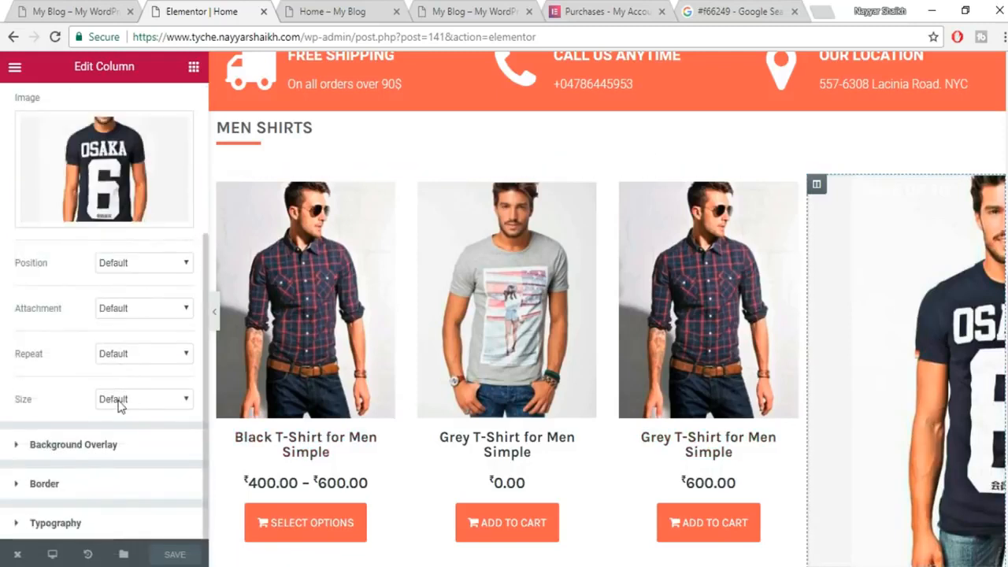
click(147, 264)
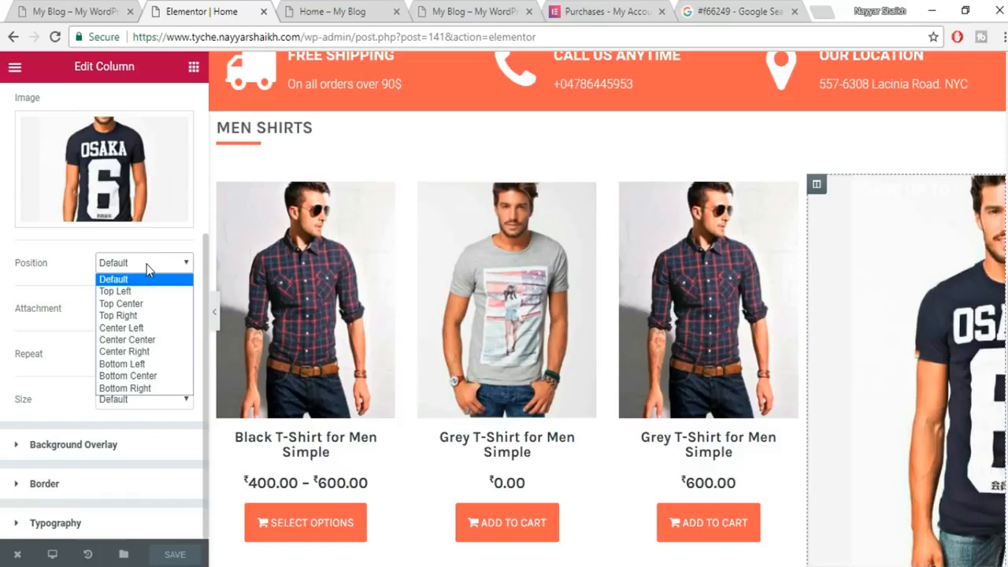
click(151, 306)
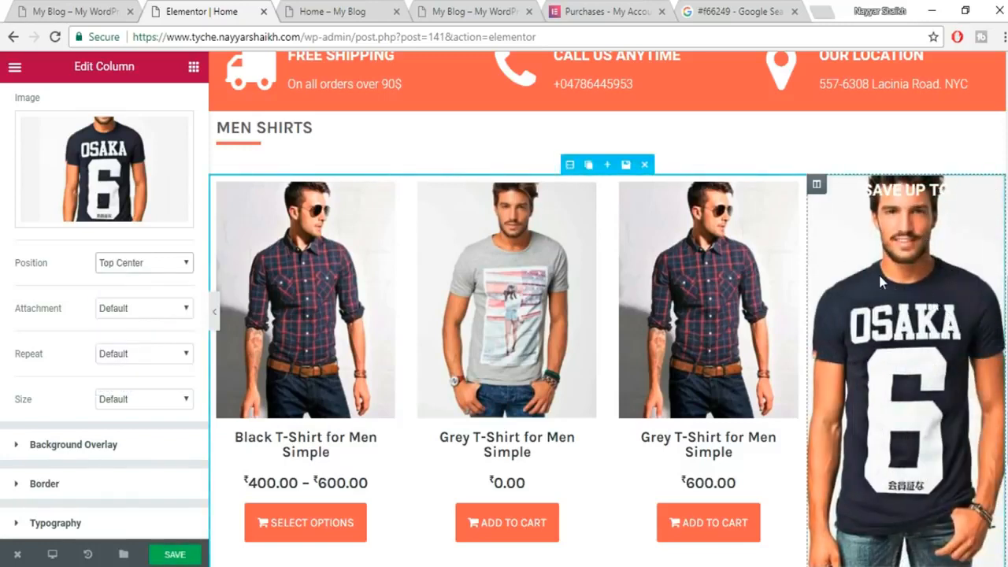
Set the column's background size to Cover and save the page.
click(117, 403)
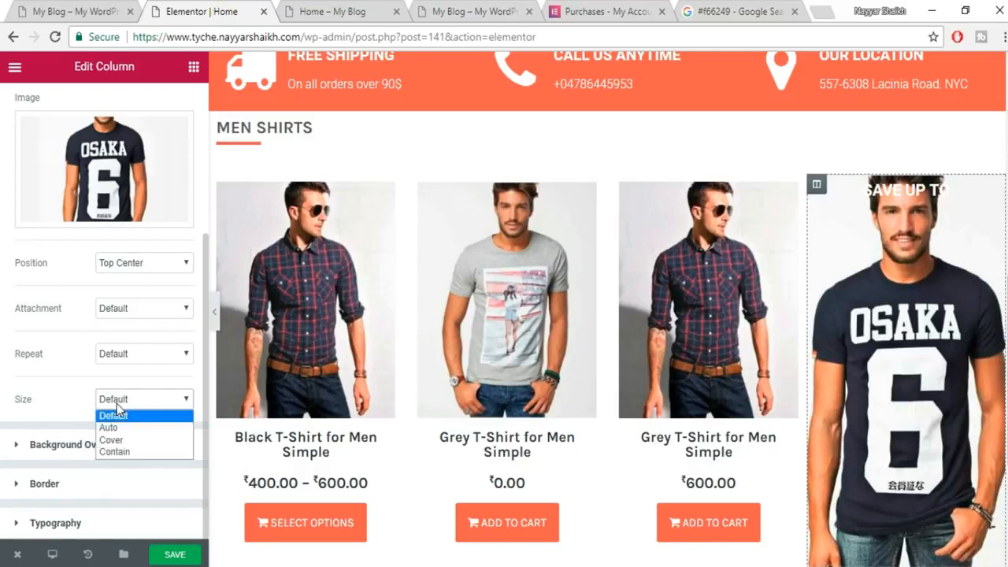
click(121, 447)
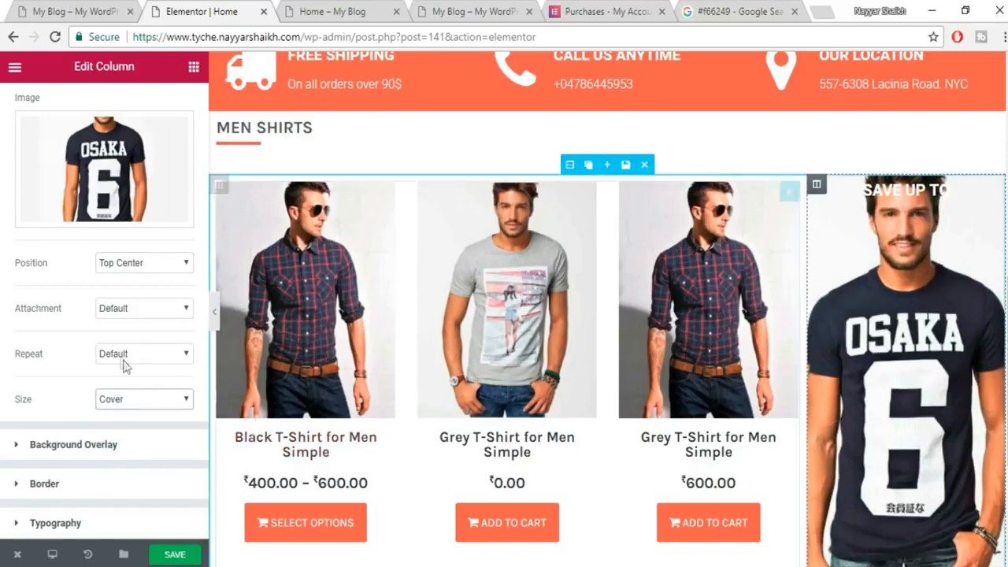
scroll(914, 367, down, 2)
scroll(134, 315, up, 2)
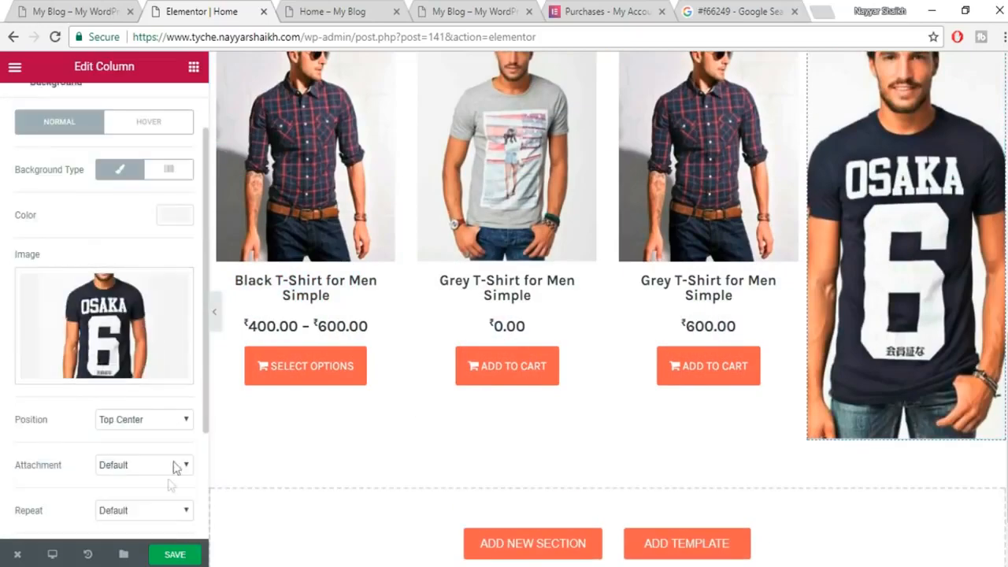
click(184, 554)
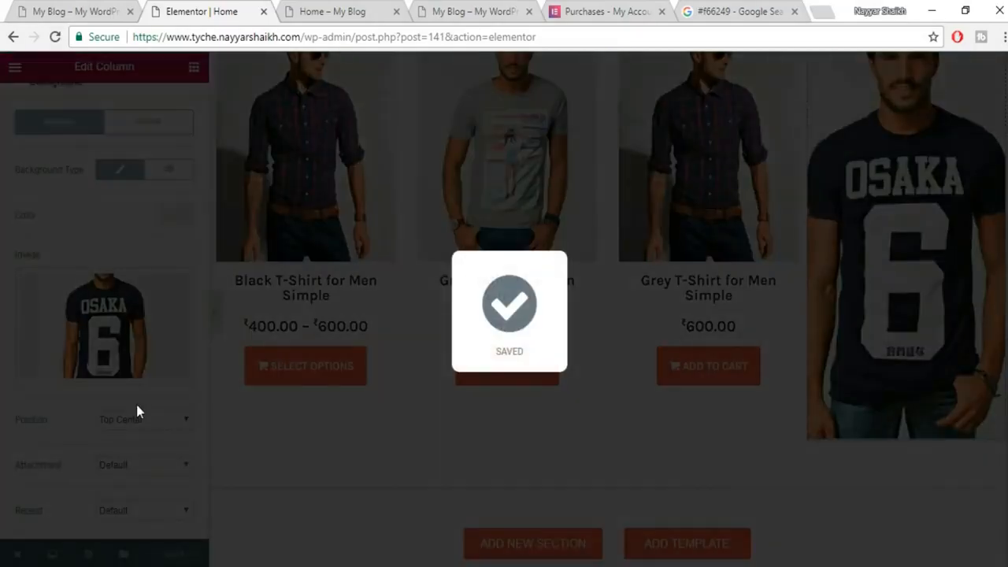
scroll(954, 322, up, 2)
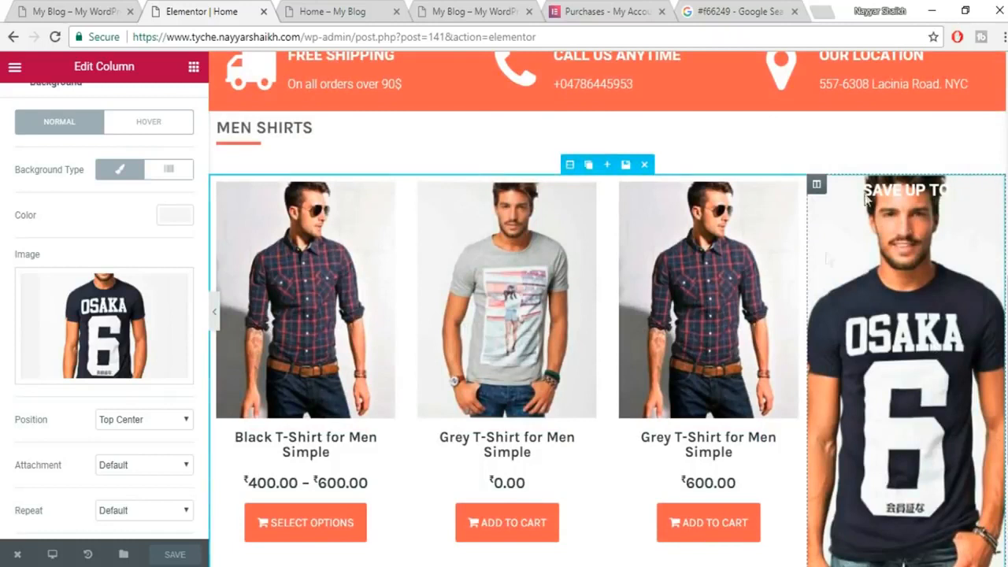
scroll(144, 254, down, 2)
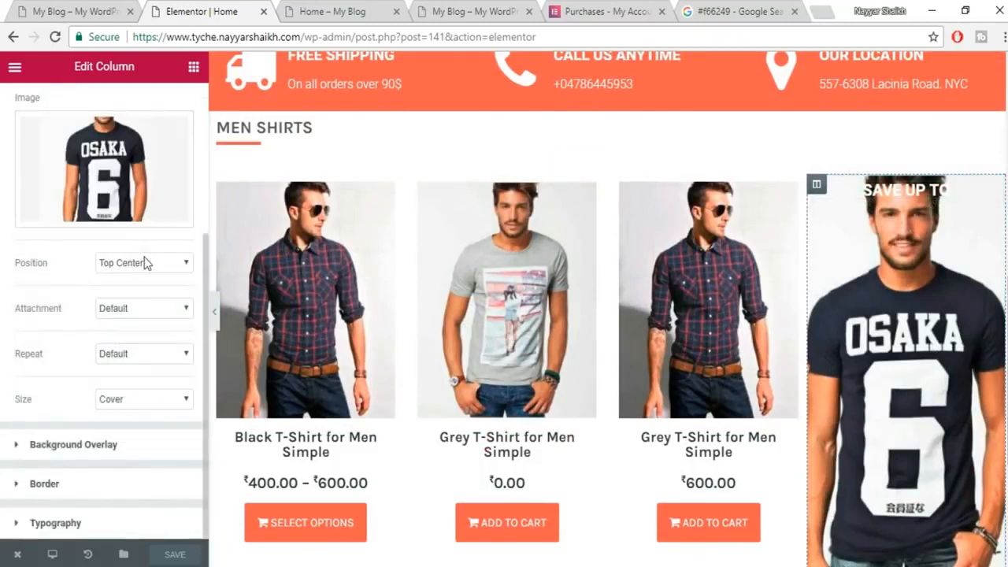
click(84, 457)
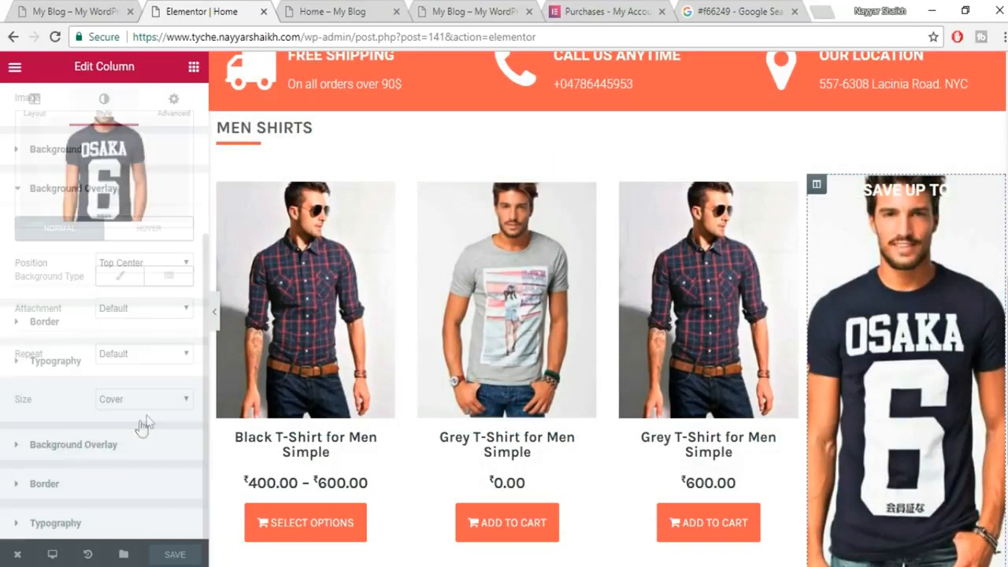
Apply a classic black (#000000) overlay at 0.8 opacity to the promo column and save.
click(114, 282)
click(176, 323)
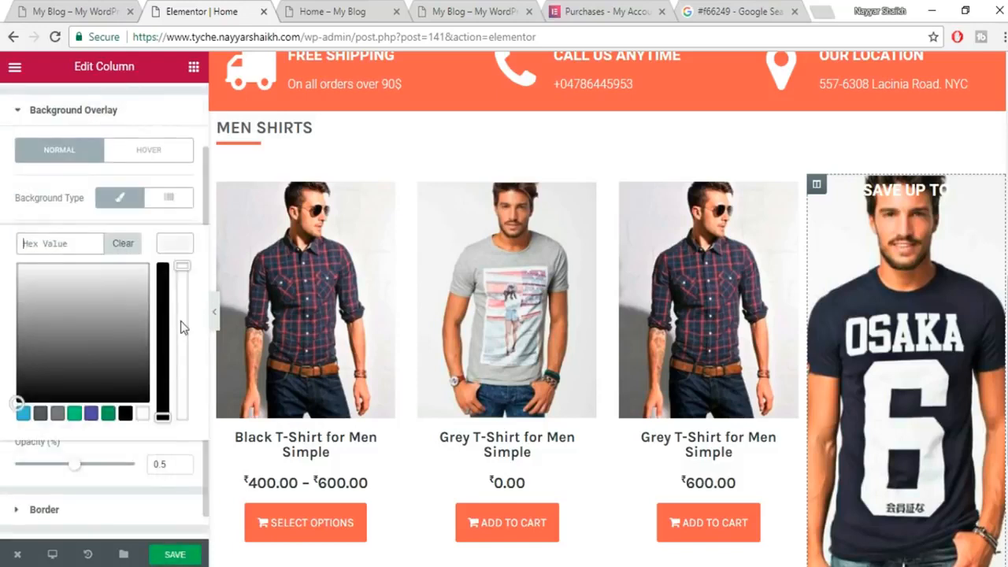
click(24, 413)
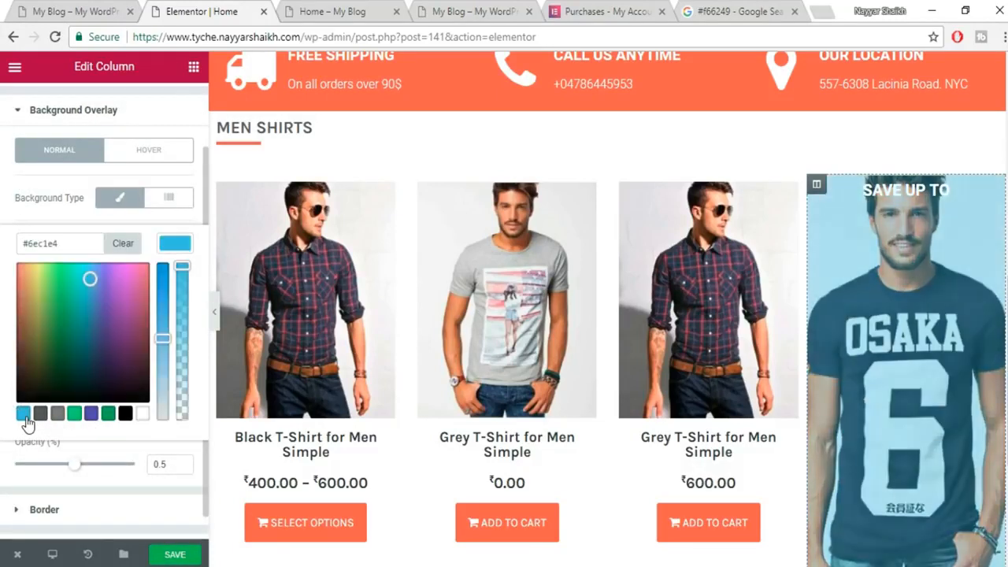
drag(76, 290, 15, 270)
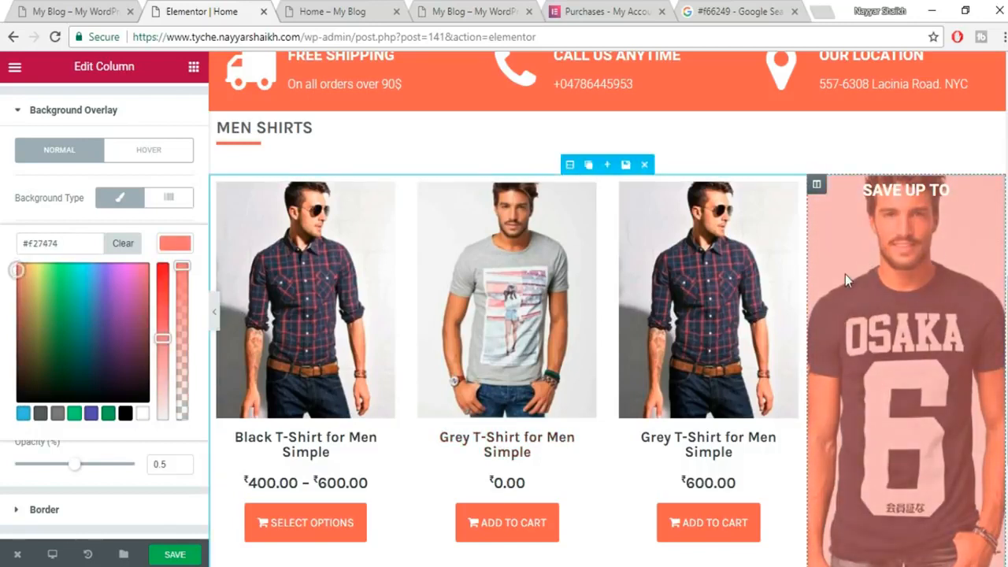
click(124, 417)
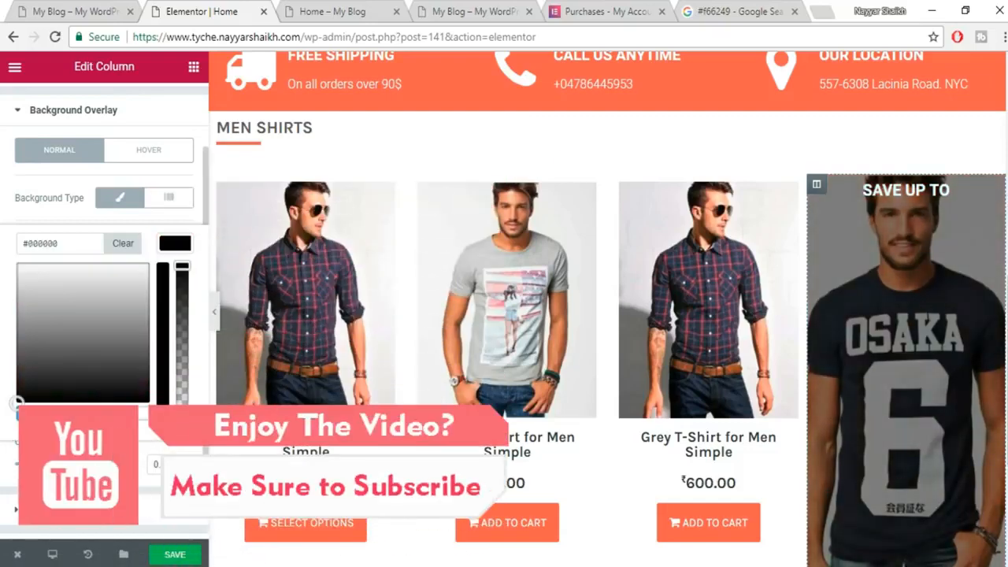
drag(78, 465, 115, 465)
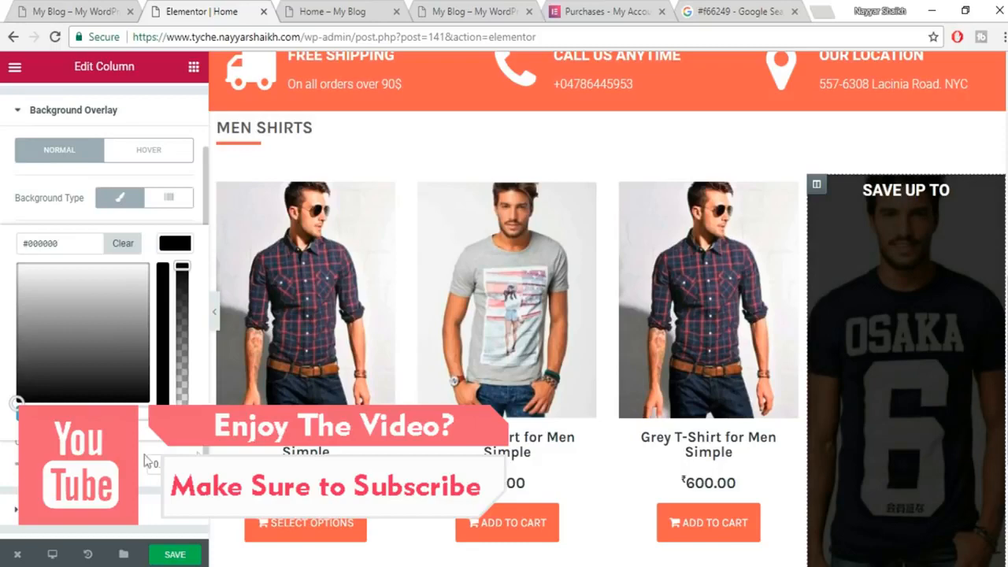
click(175, 555)
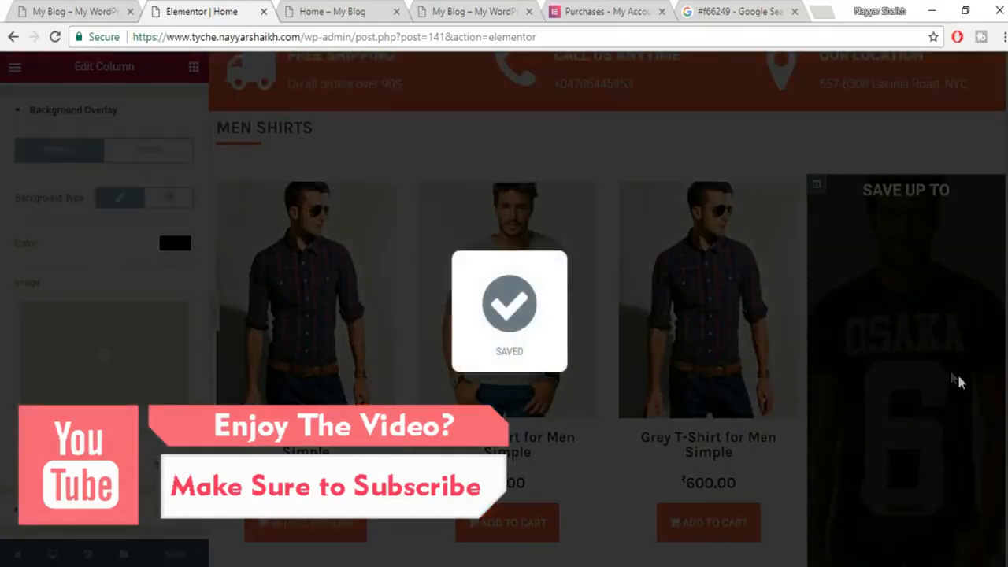
scroll(933, 214, down, 1)
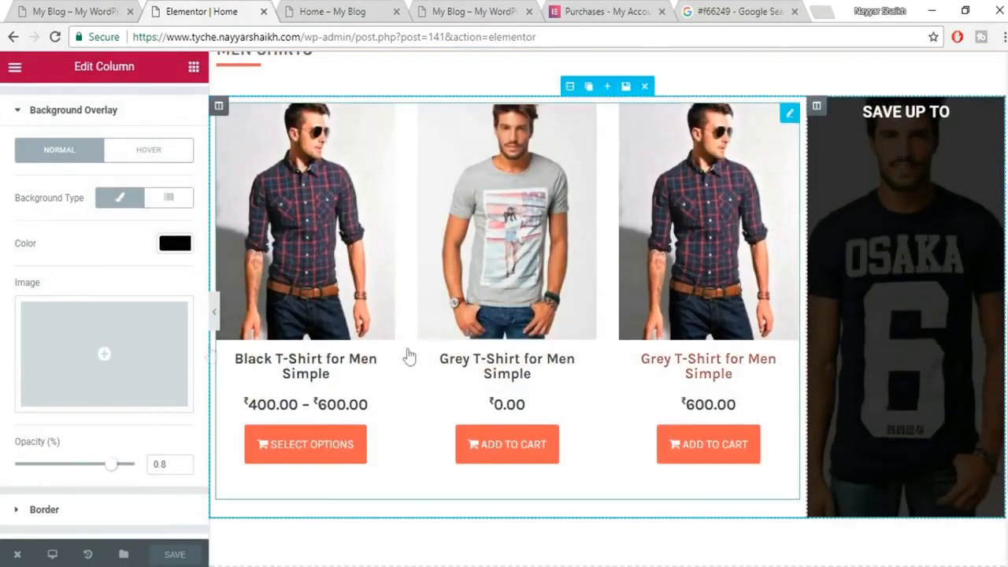
scroll(217, 311, up, 1)
click(214, 311)
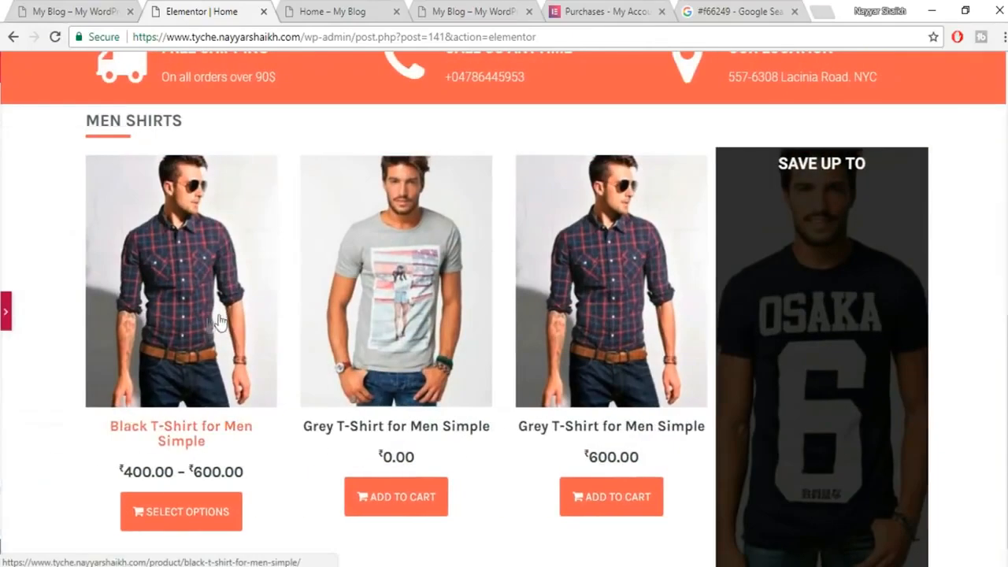
scroll(903, 267, up, 1)
scroll(903, 268, down, 1)
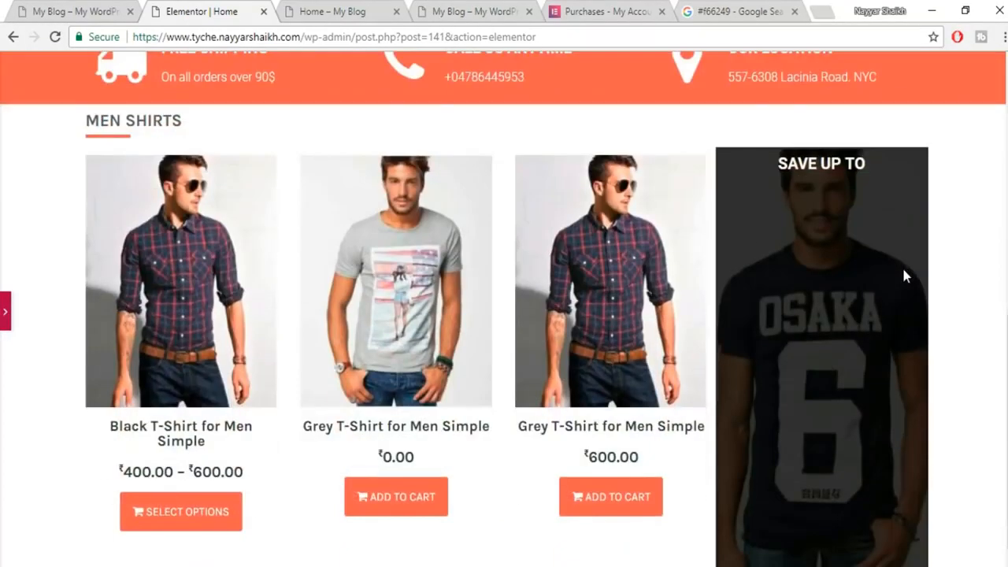
click(91, 9)
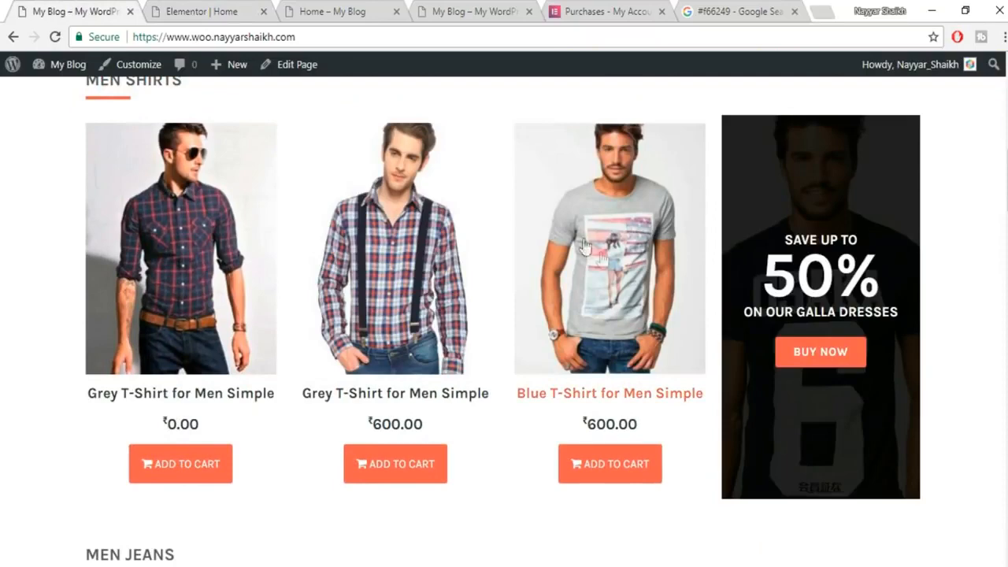
drag(772, 232, 881, 298)
click(827, 175)
click(176, 11)
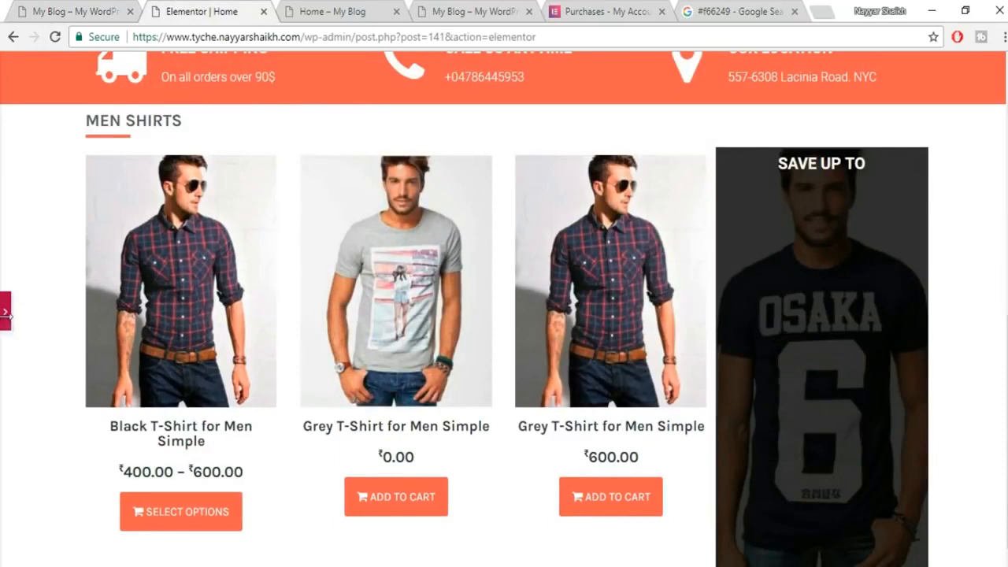
click(6, 312)
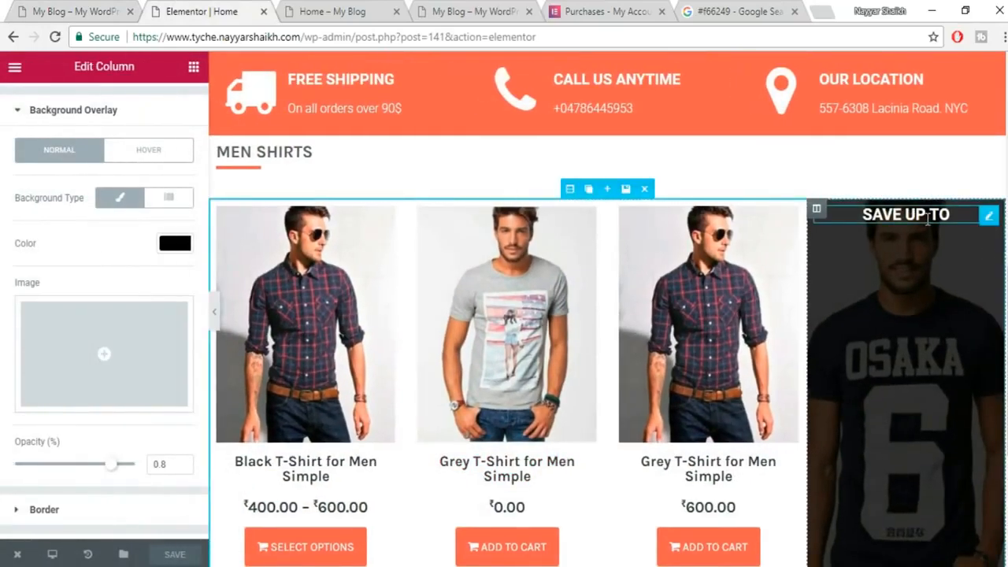
Give the SAVE UP TO heading an unlinked 150 px top margin.
click(927, 220)
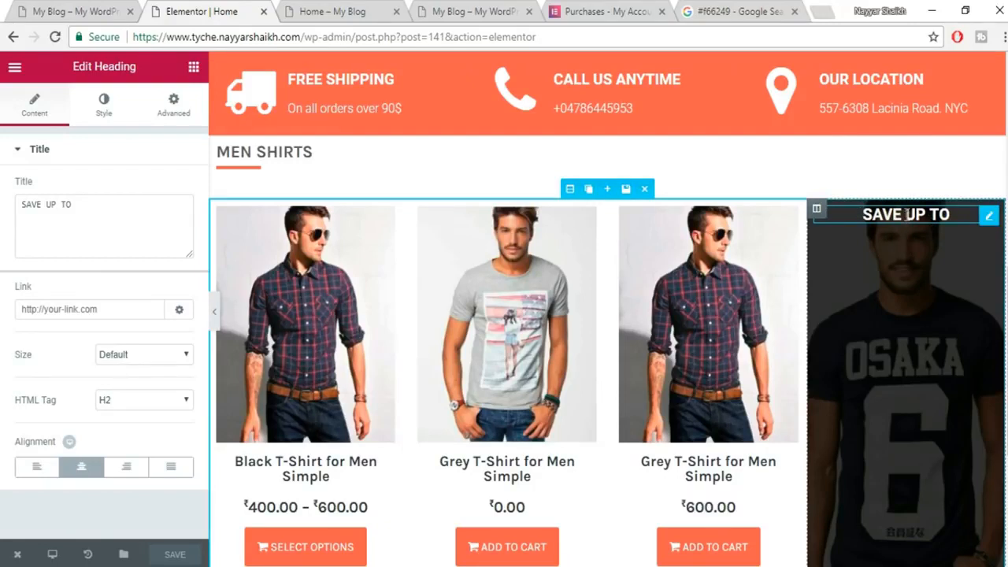
click(159, 109)
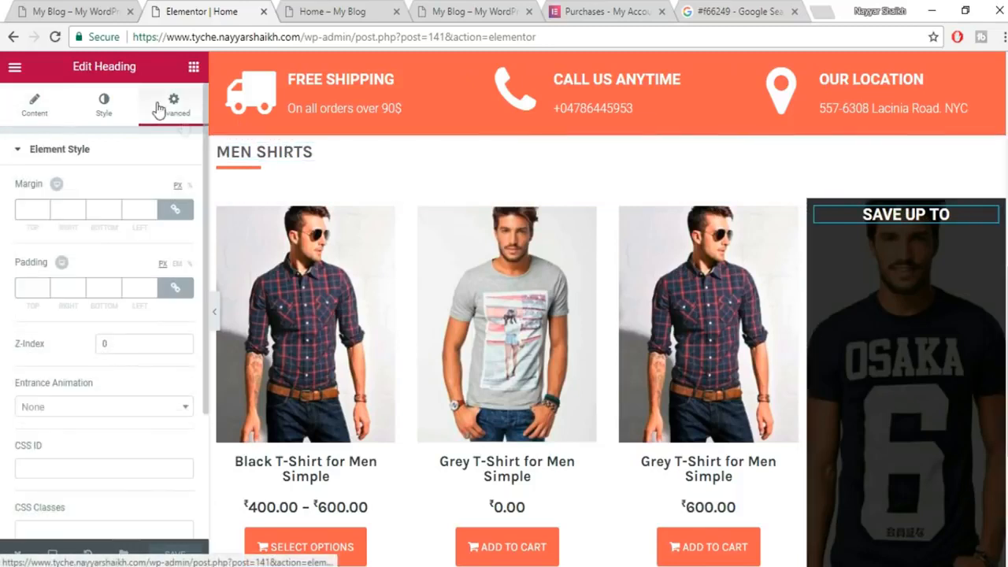
click(177, 211)
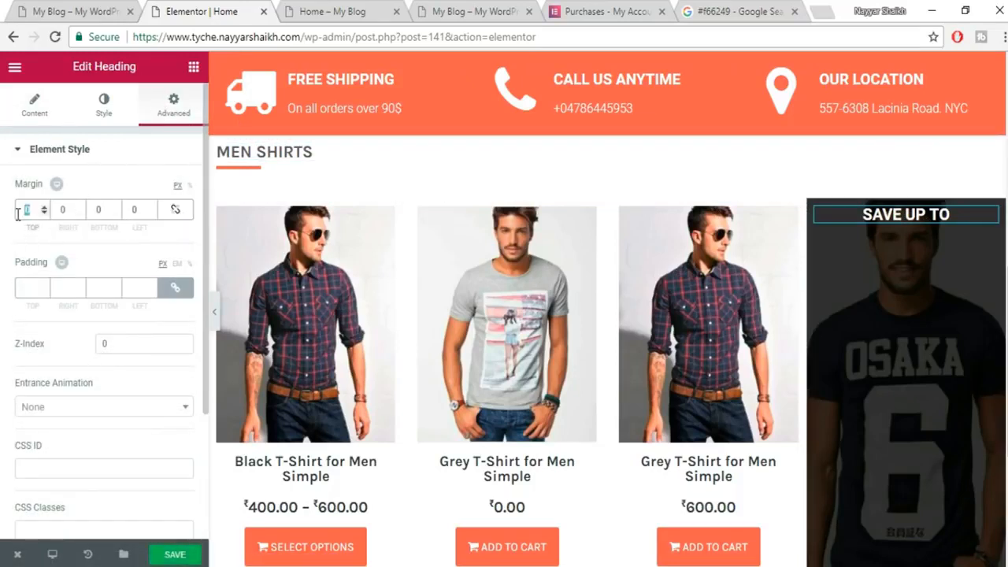
text(150)
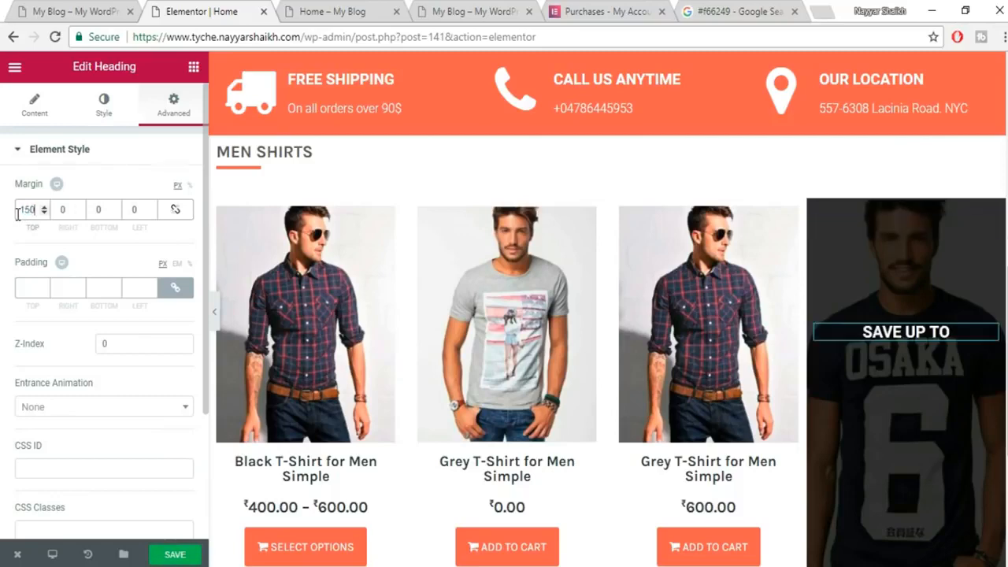
scroll(882, 337, down, 1)
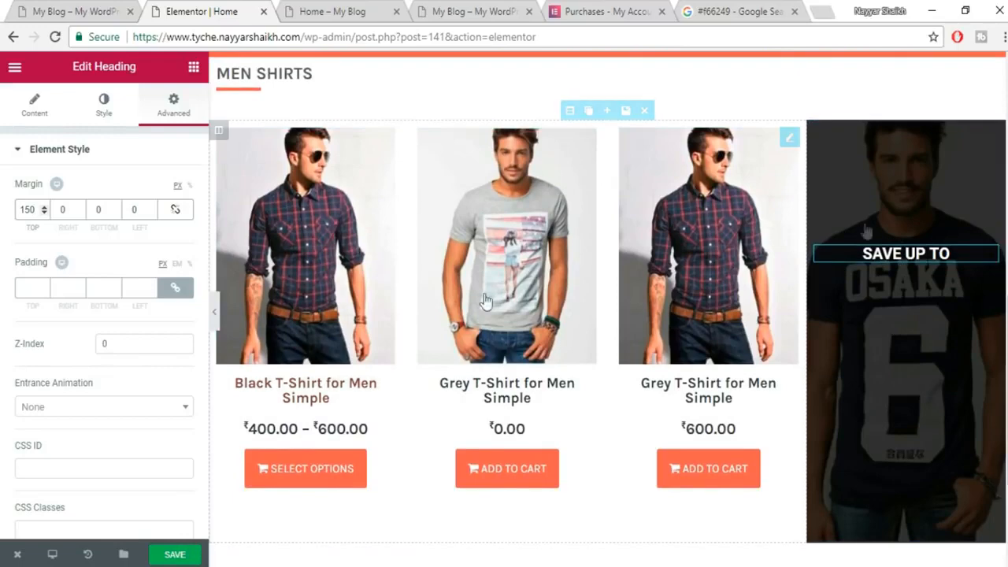
Select the 50% text on the live shop banner for reference.
click(68, 9)
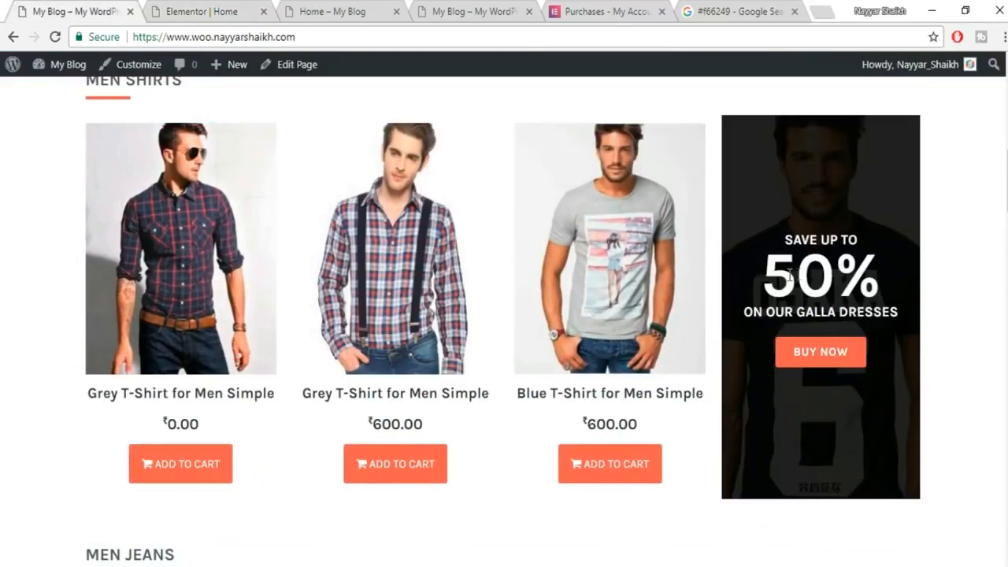
drag(777, 276, 879, 265)
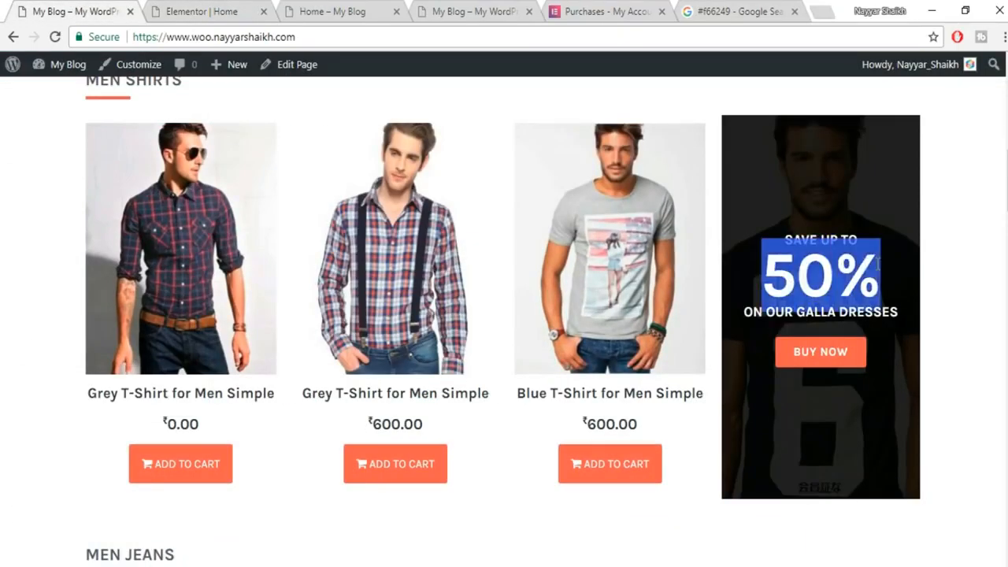
click(180, 10)
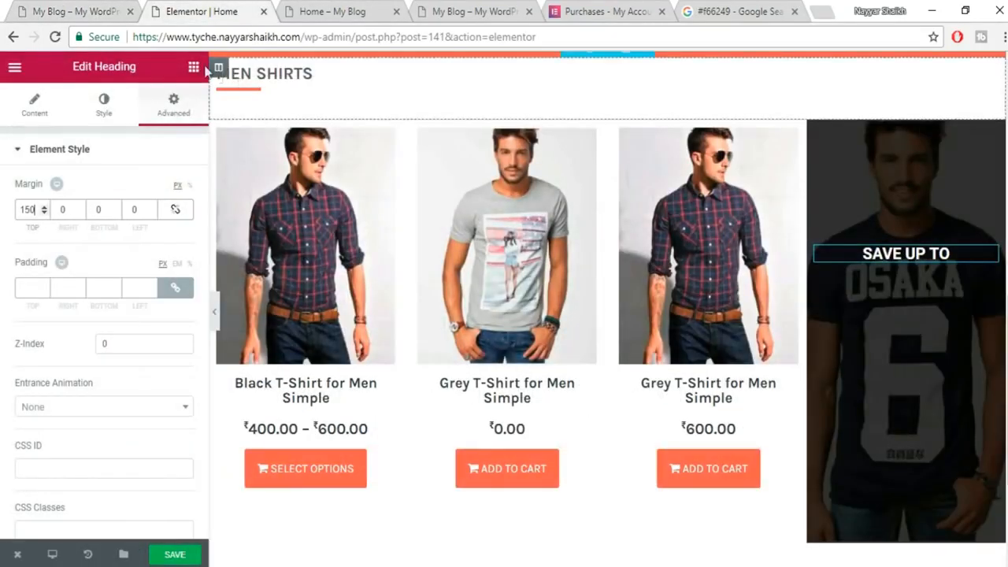
Add a centred '50%' heading to the promo column.
click(192, 67)
drag(154, 180, 917, 268)
click(62, 219)
key(ctrl+a)
text(50%)
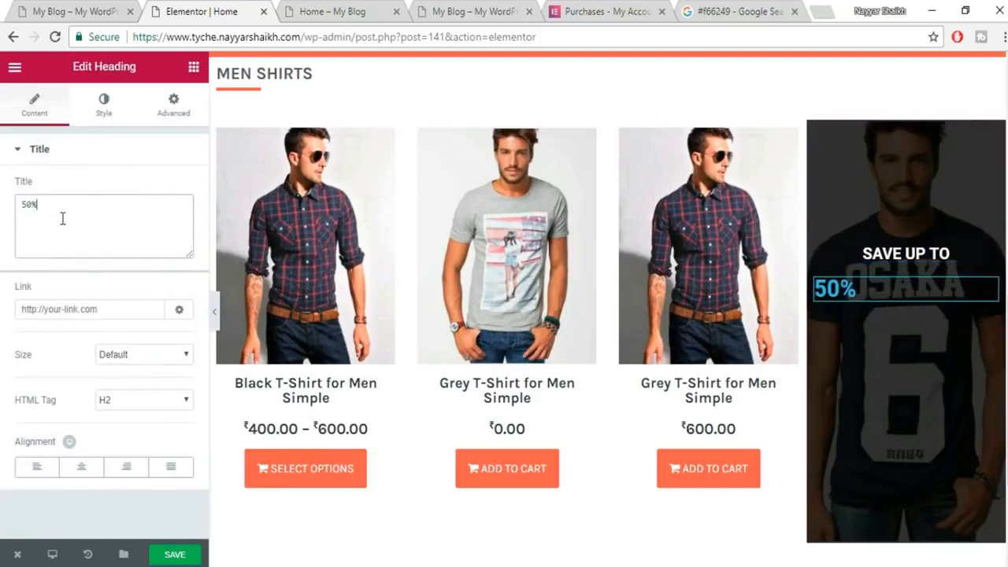
click(81, 467)
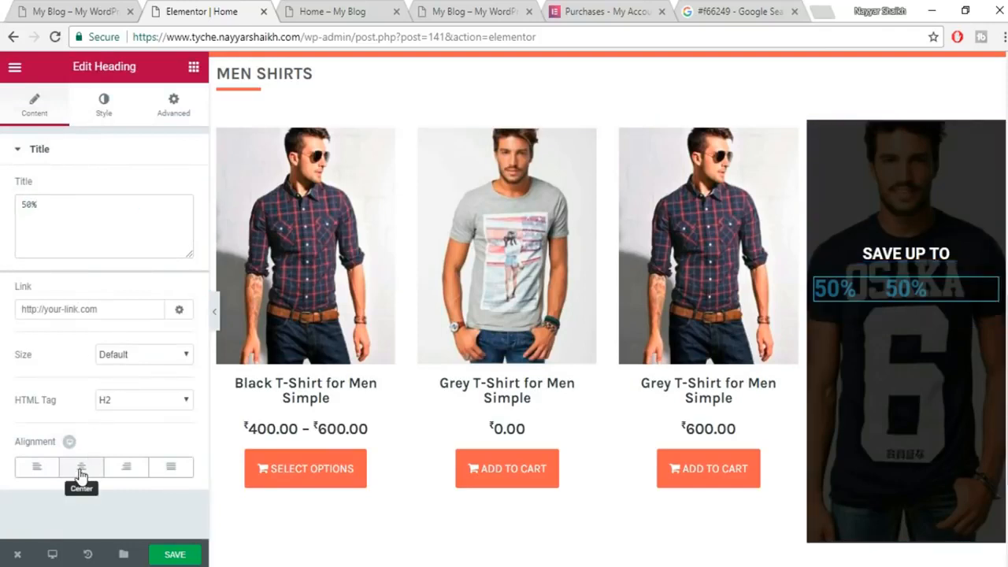
Make the 50% heading white at 99 px with 0.6 em line height, then save.
click(103, 104)
click(175, 189)
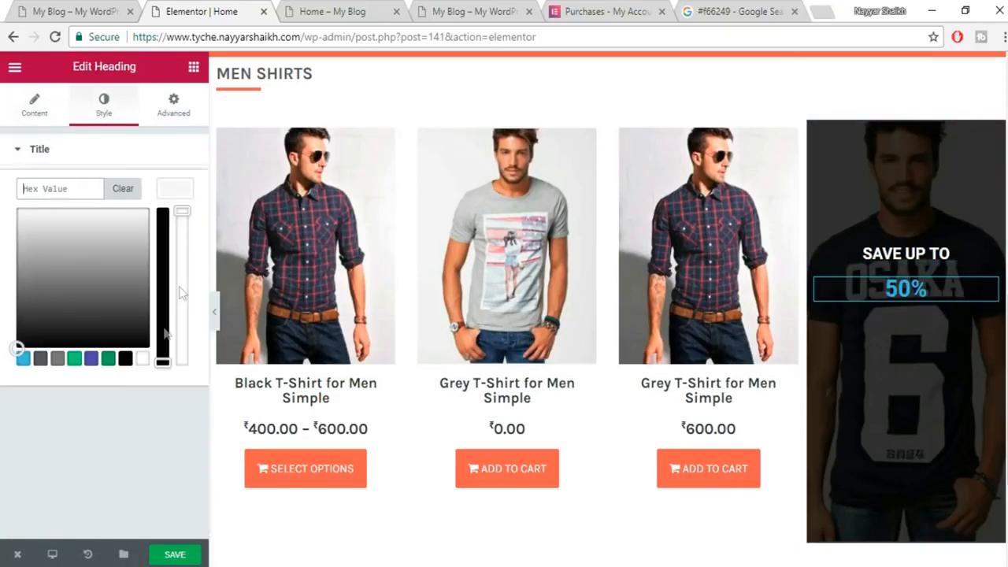
click(141, 360)
click(180, 194)
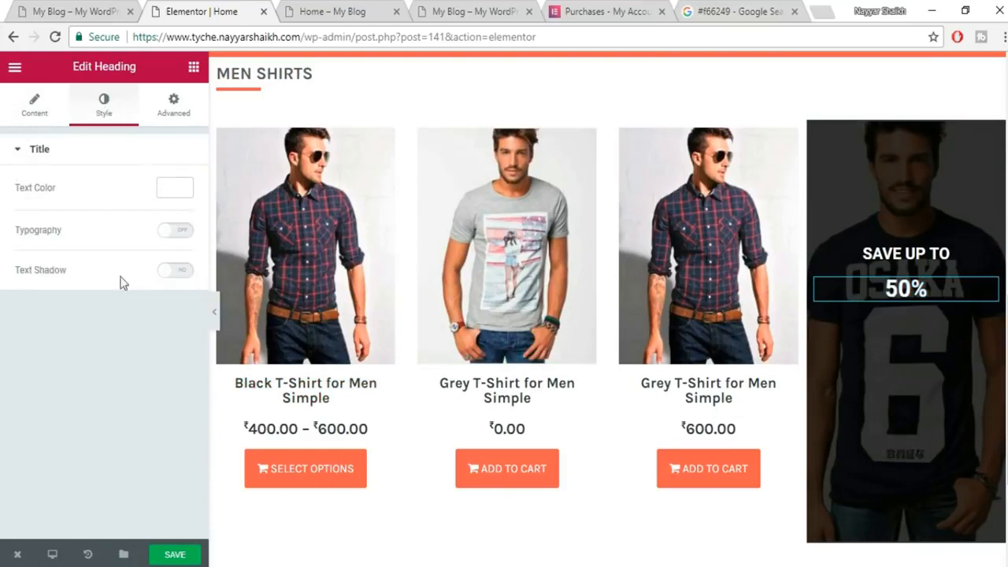
click(166, 233)
drag(17, 297, 79, 307)
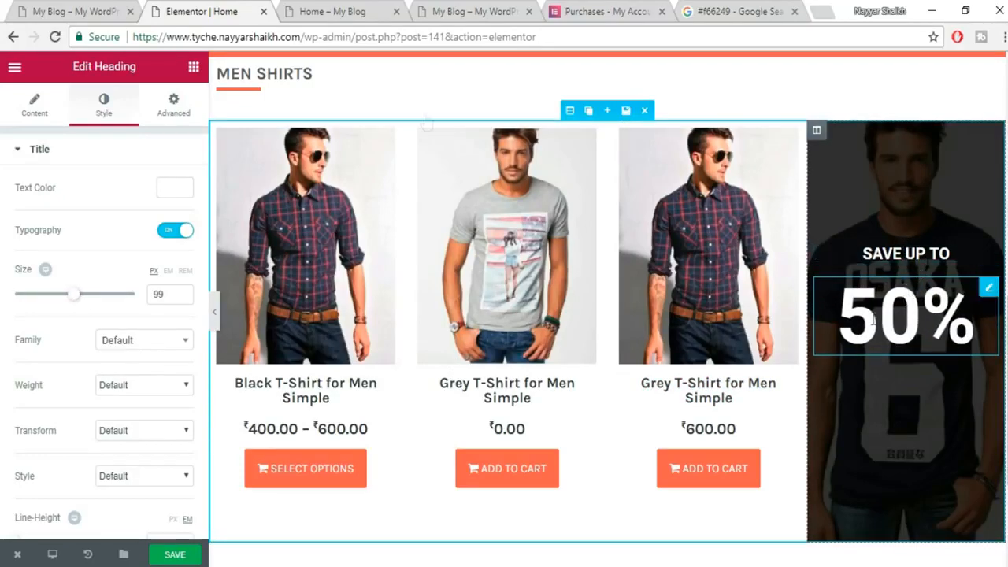
key(ctrl+shift+Tab)
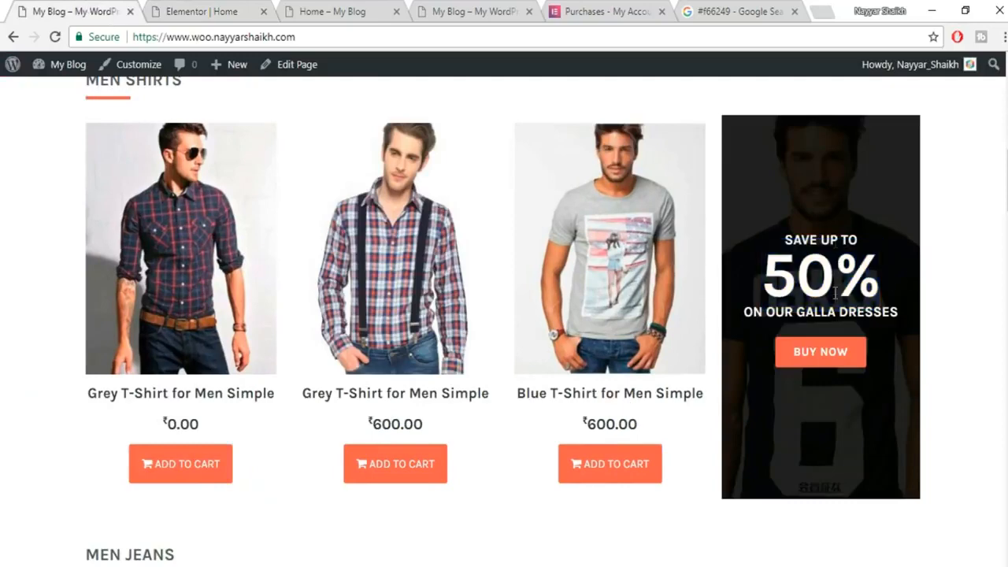
click(199, 9)
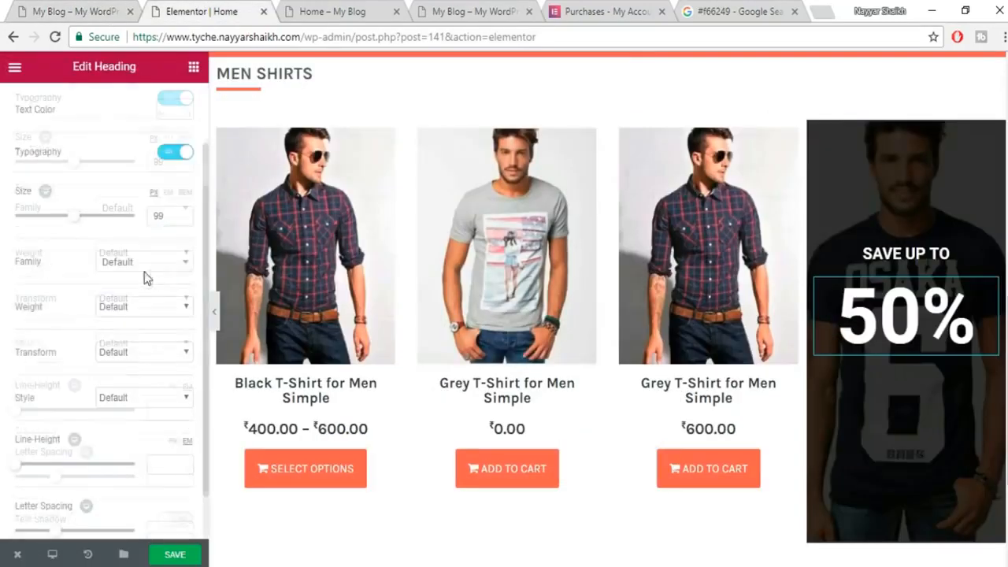
mouse_move(17, 415)
mouse_down()
mouse_move(33, 417)
mouse_move(23, 425)
mouse_up()
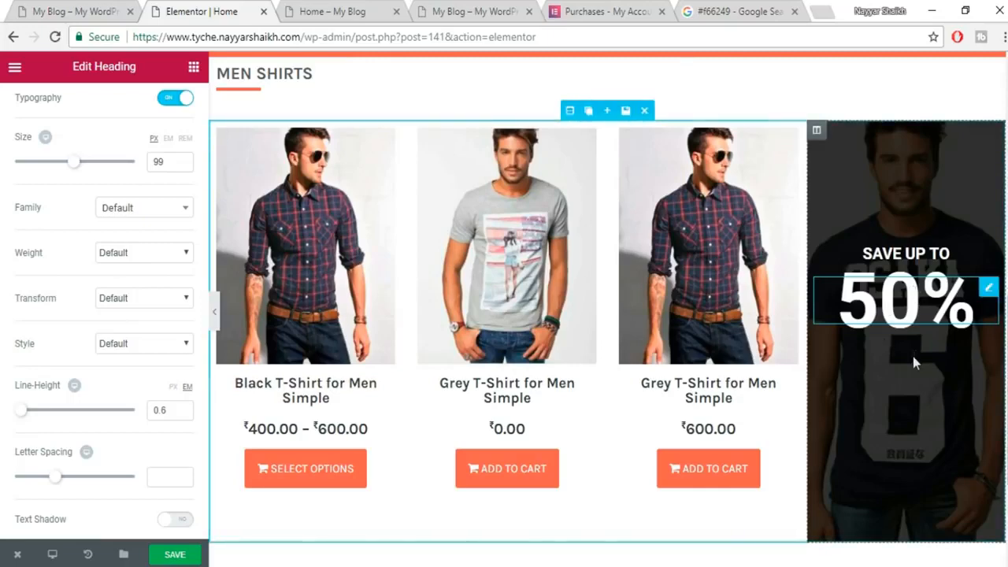
click(160, 552)
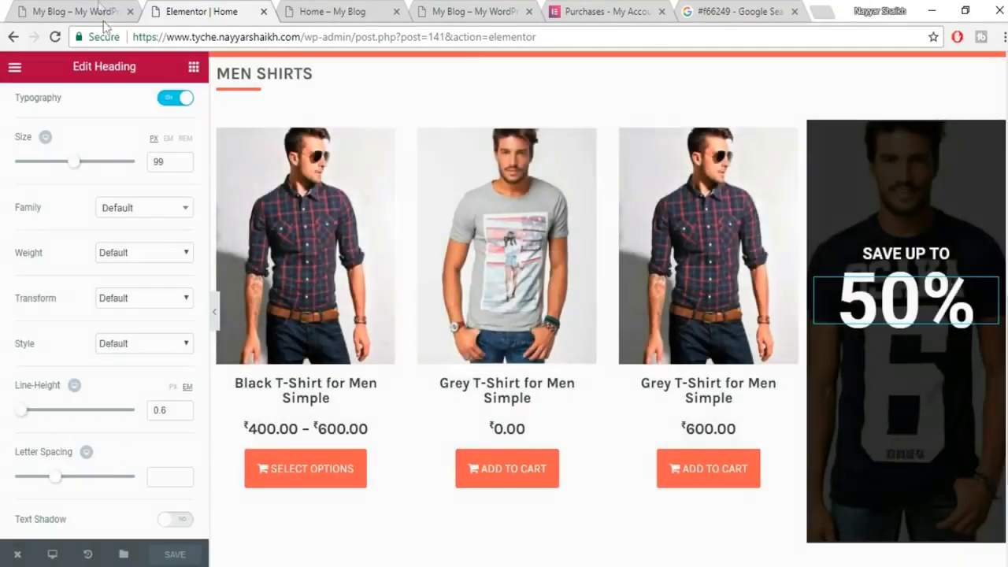
Copy the ON OUR GALLA DRESSES line from the live shop banner.
click(101, 11)
drag(742, 316, 909, 318)
key(ctrl+c)
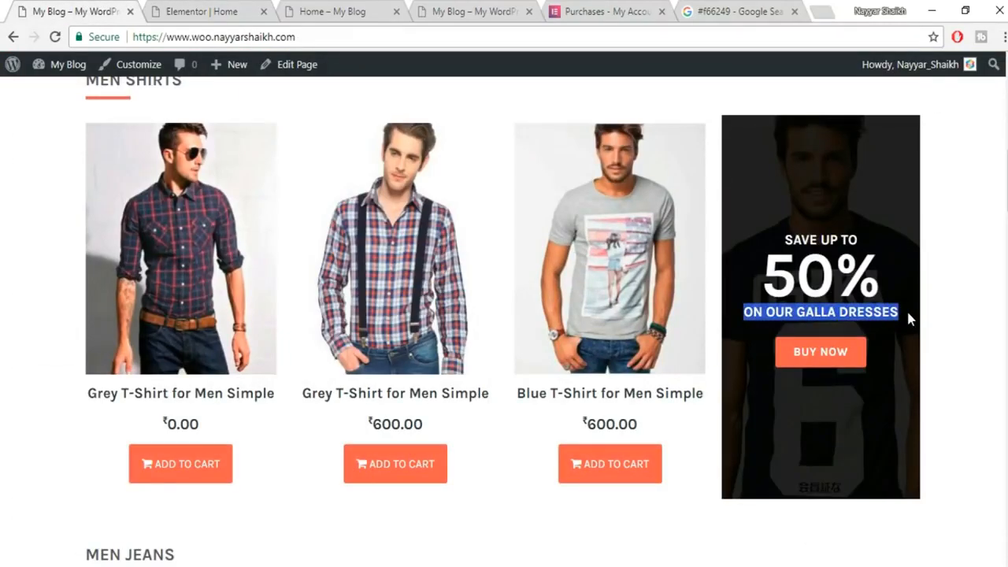
click(224, 9)
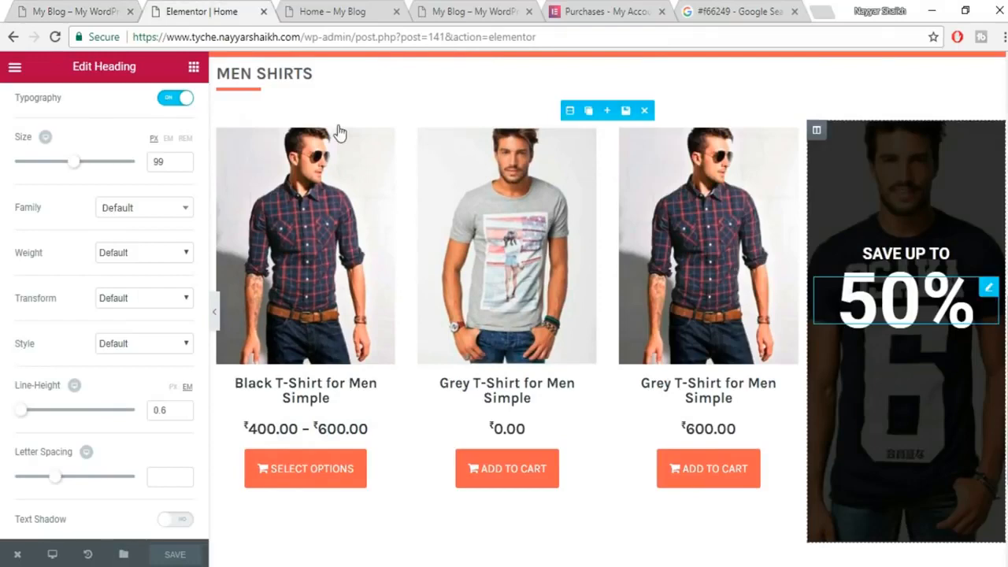
Add a centred heading under the 50% with the pasted text 'ON OUR GALLA DRESSES'.
click(194, 69)
drag(154, 181, 926, 326)
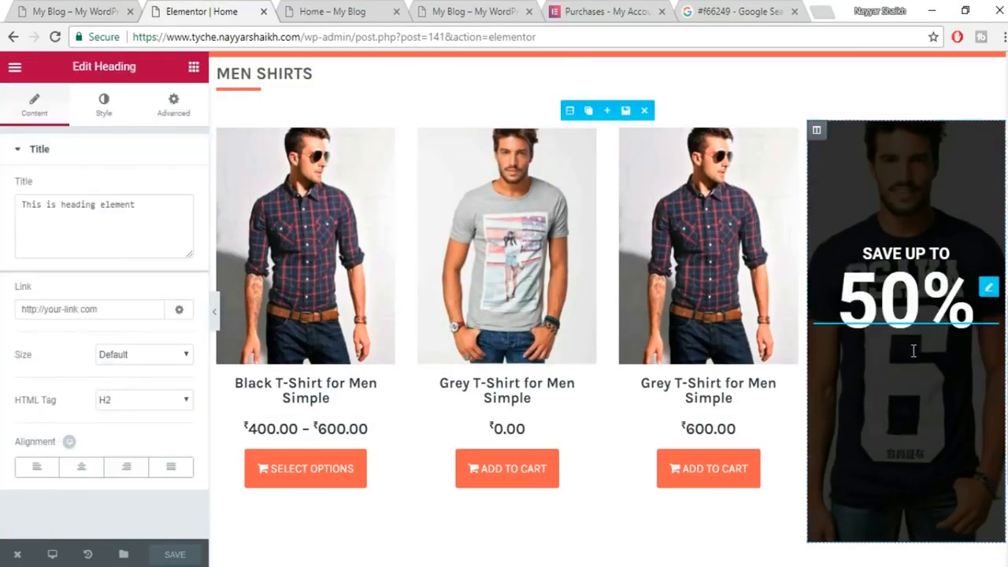
triple_click(74, 207)
key(ctrl+v)
click(79, 471)
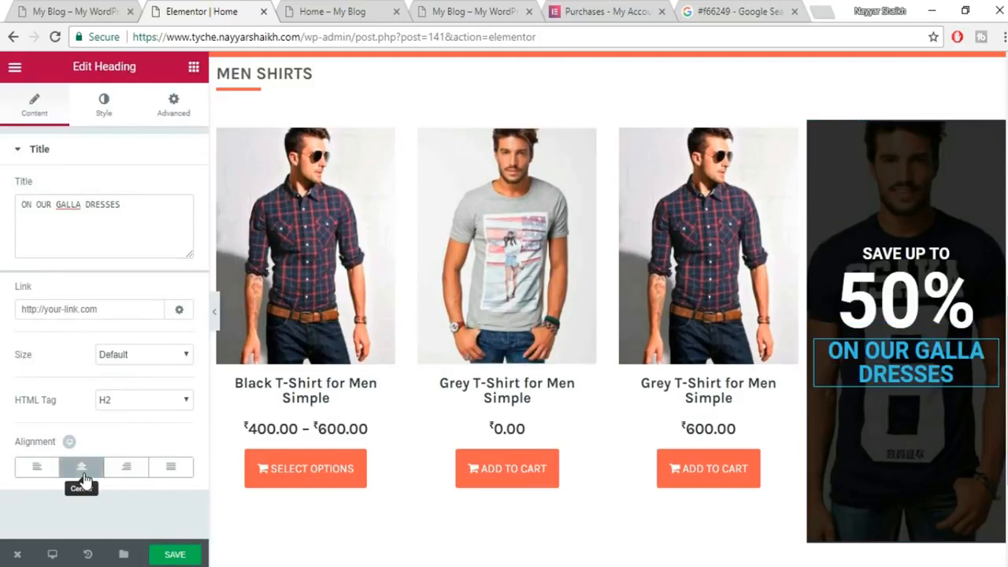
click(111, 108)
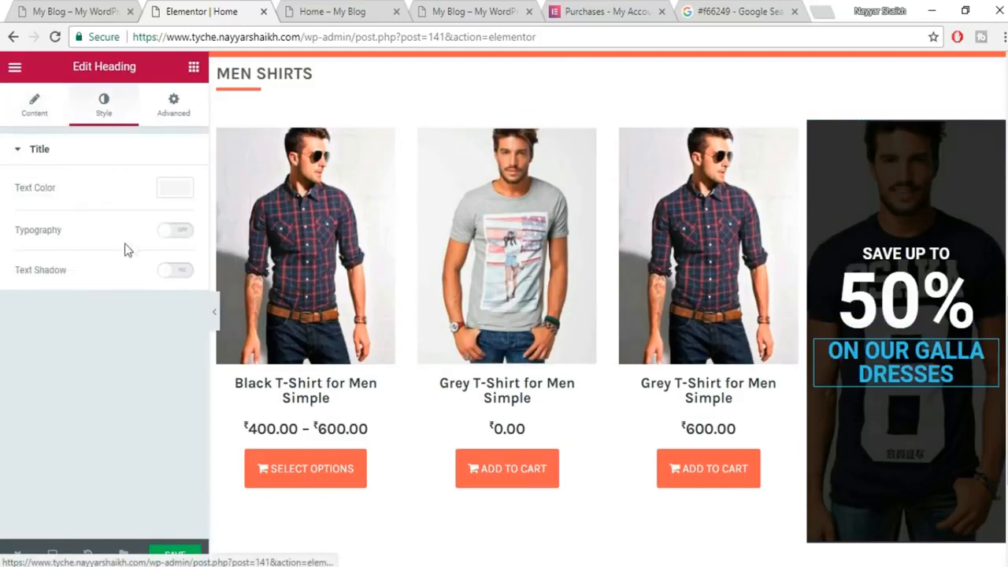
Set the ON OUR GALLA DRESSES heading to white text with a 20 px typography size.
click(185, 197)
click(143, 360)
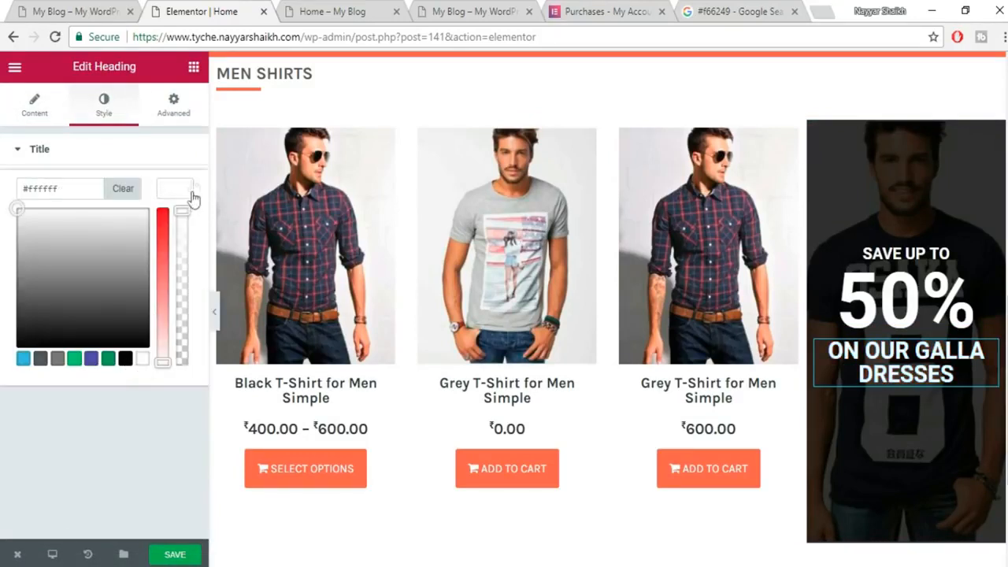
click(179, 195)
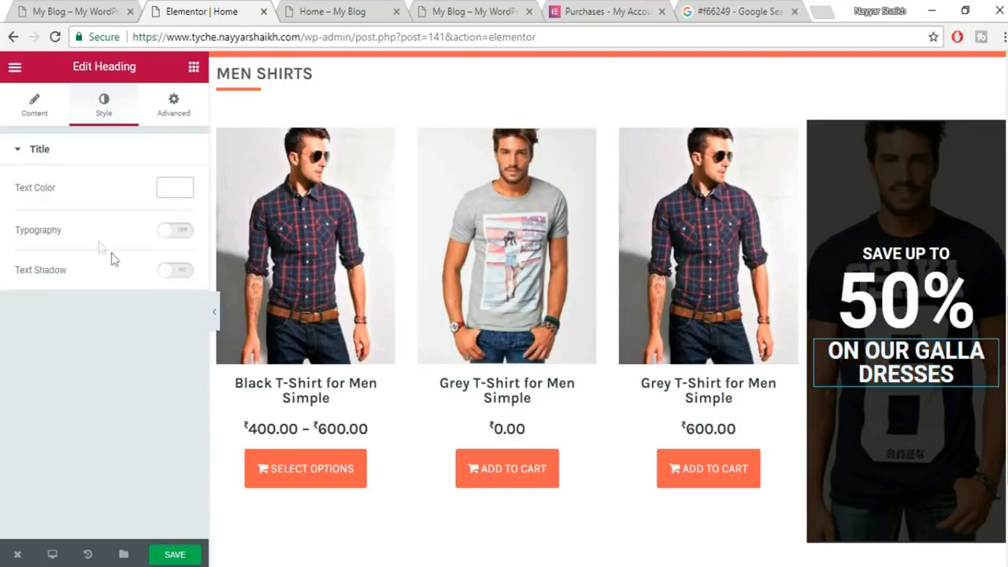
click(175, 230)
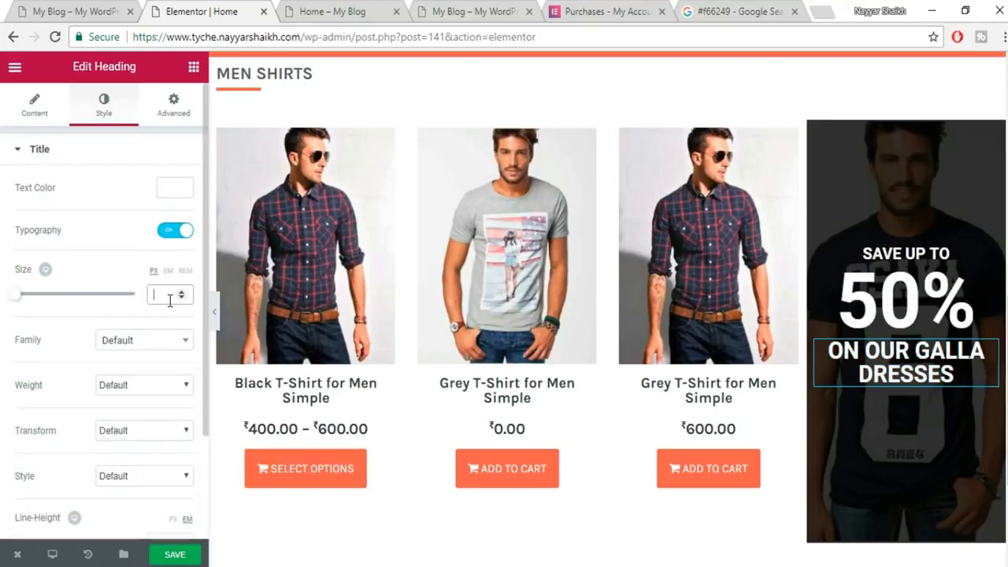
click(170, 296)
text(20)
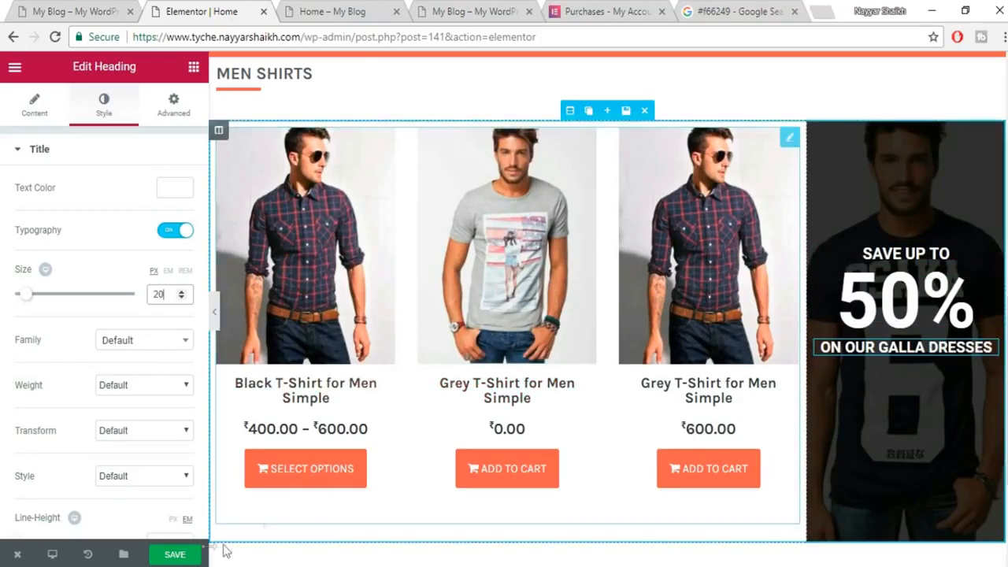
key(ctrl+1)
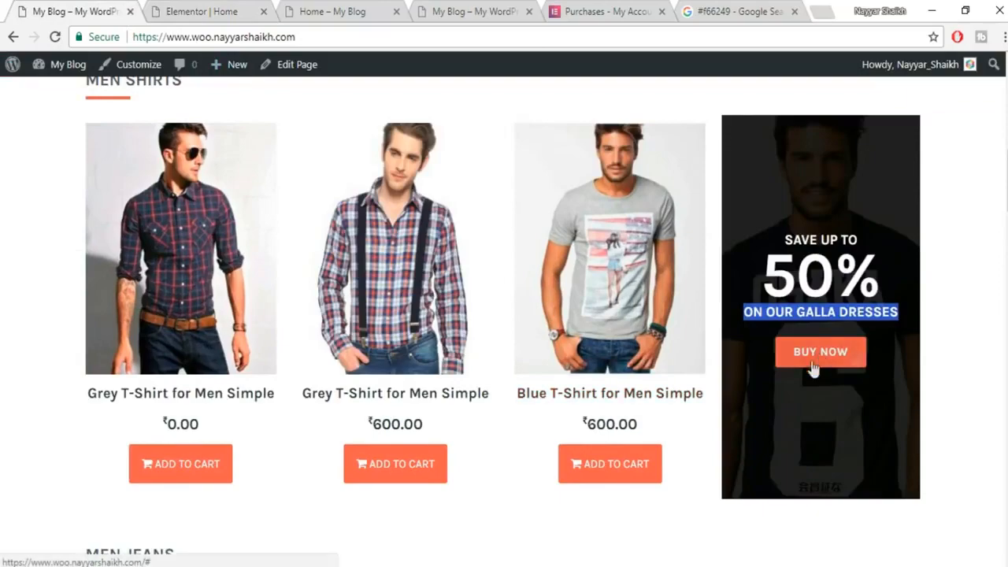
key(ctrl+2)
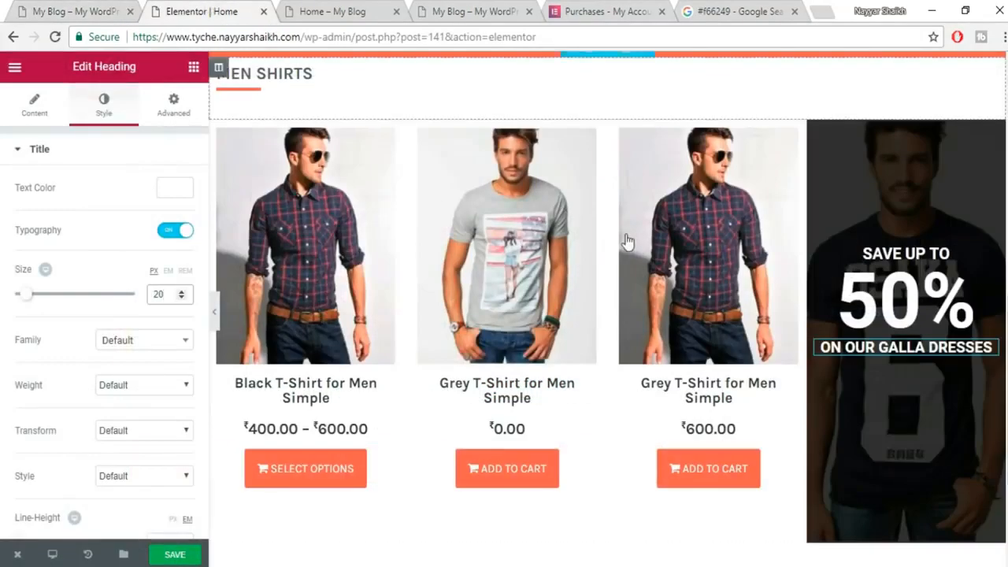
scroll(627, 242, up, 5)
scroll(732, 240, up, 3)
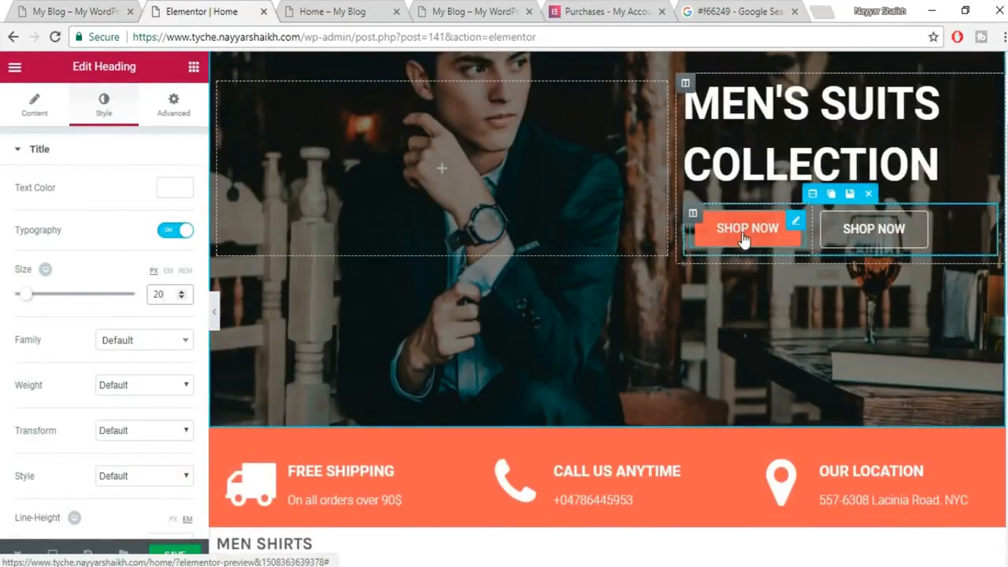
scroll(810, 319, down, 5)
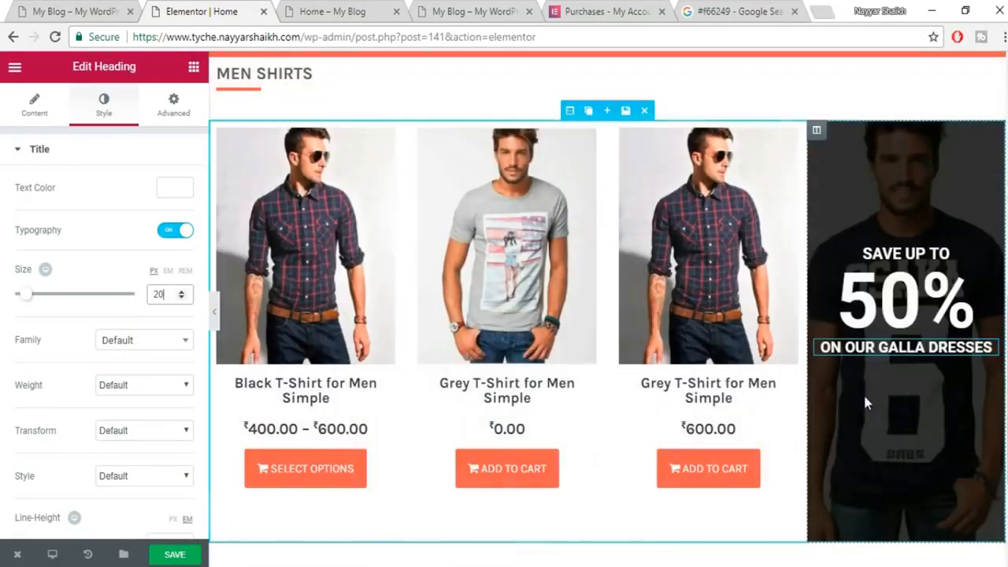
Add a centred Button widget under the promo heading, labelled BUY NOW.
click(192, 70)
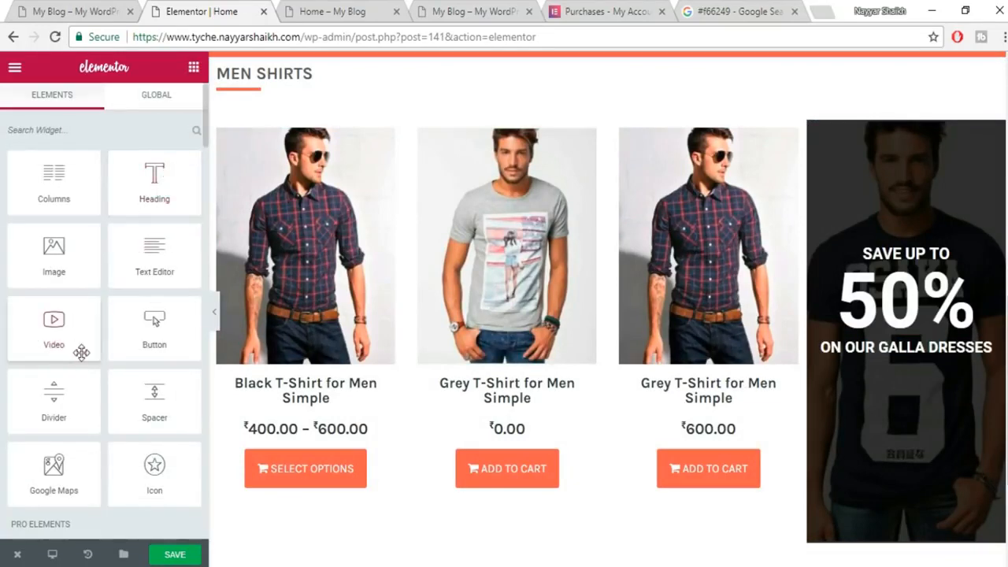
drag(148, 338, 899, 364)
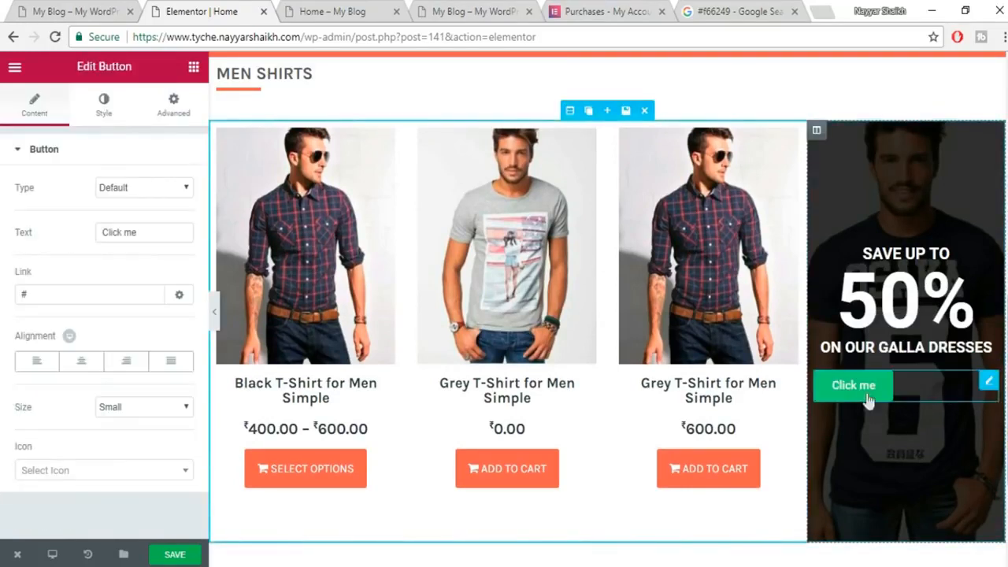
click(83, 364)
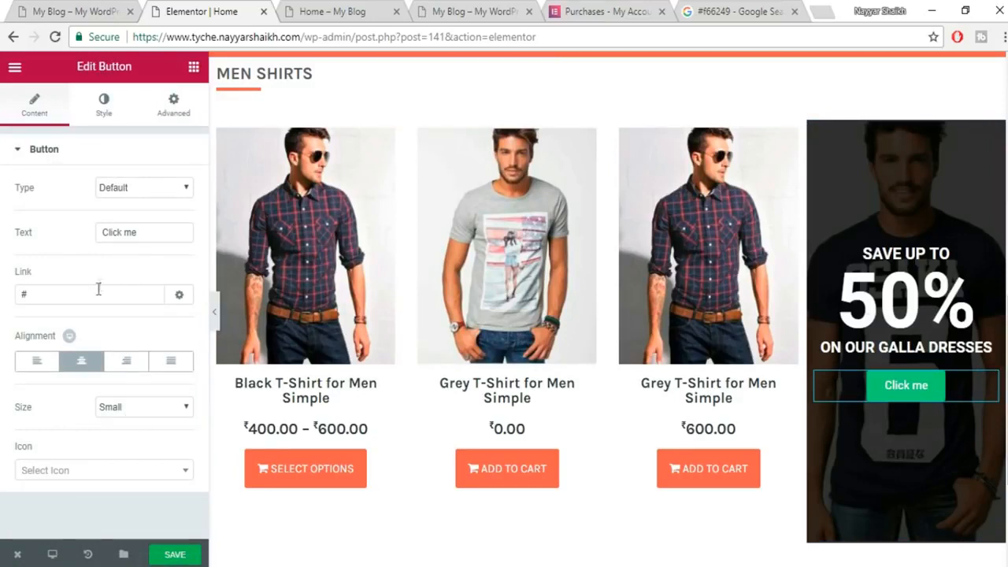
drag(47, 293, 11, 297)
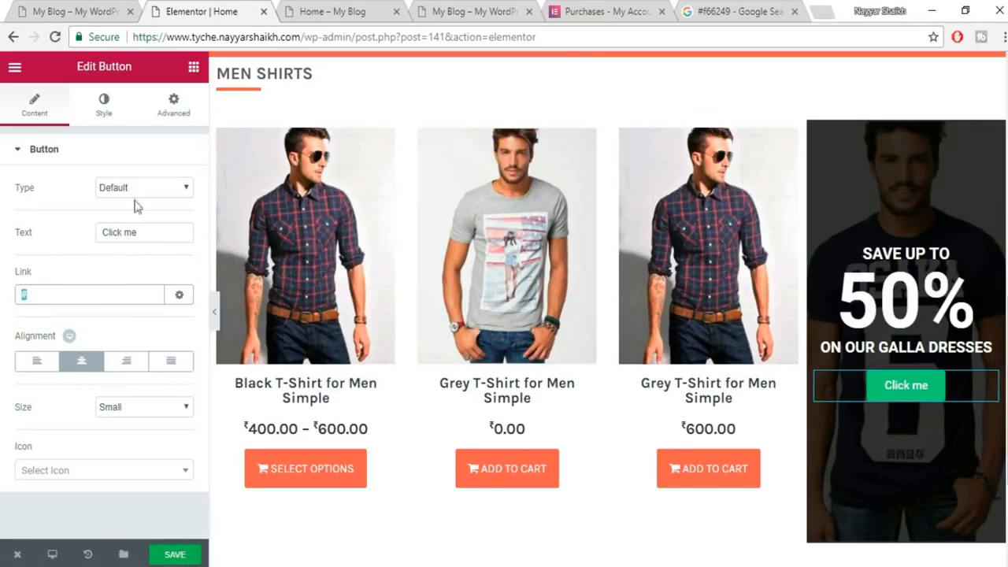
drag(144, 232, 49, 236)
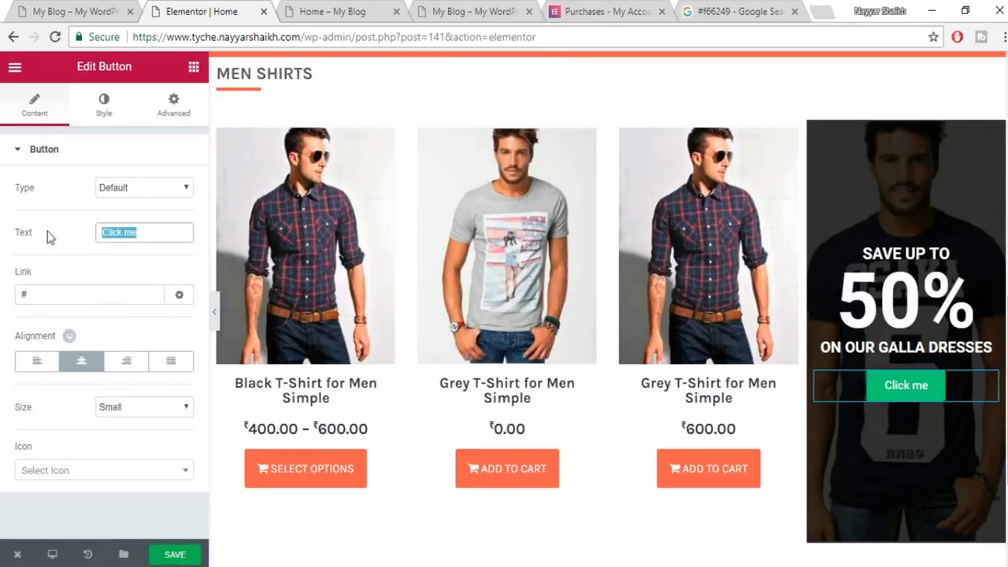
click(49, 9)
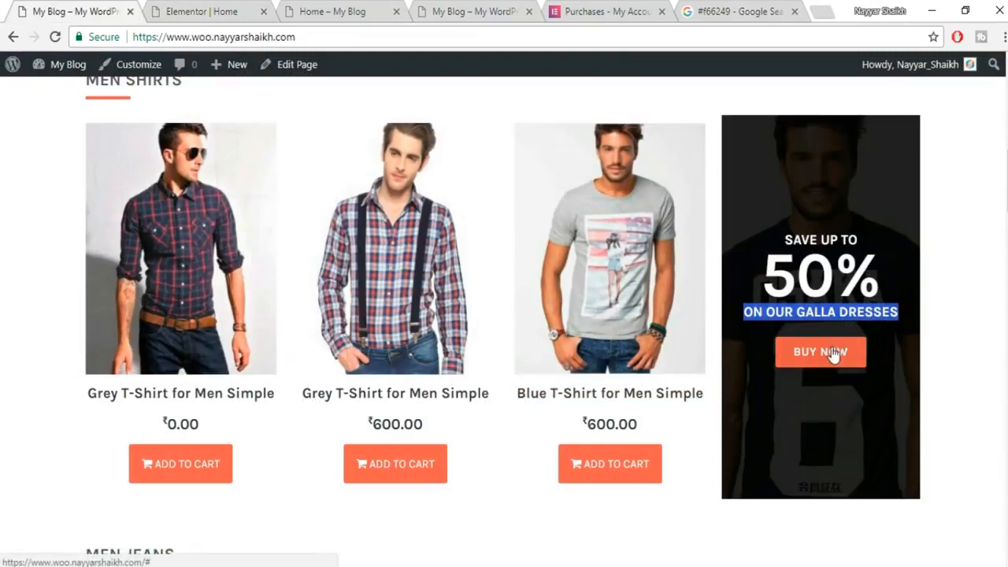
click(203, 11)
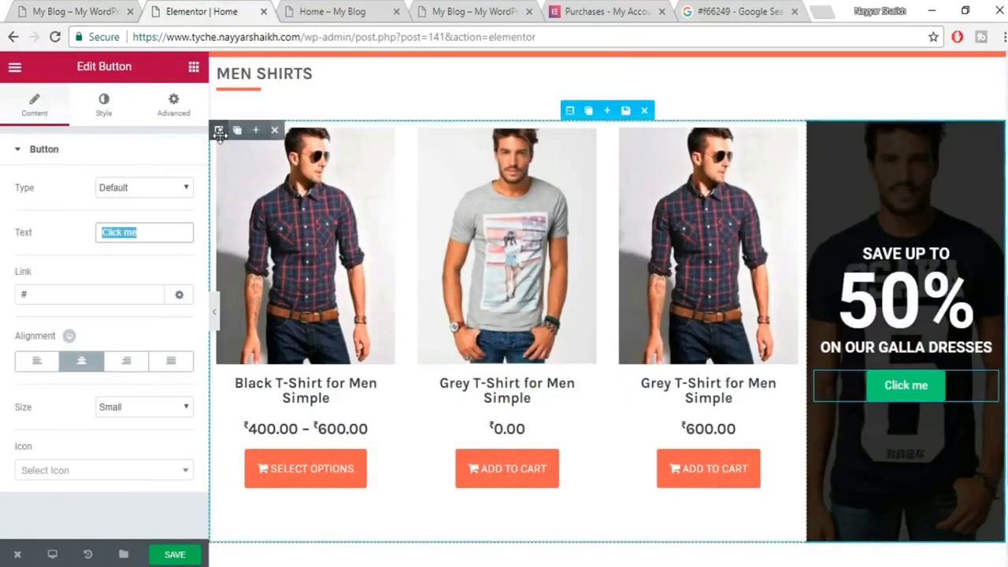
text(BUY NOW)
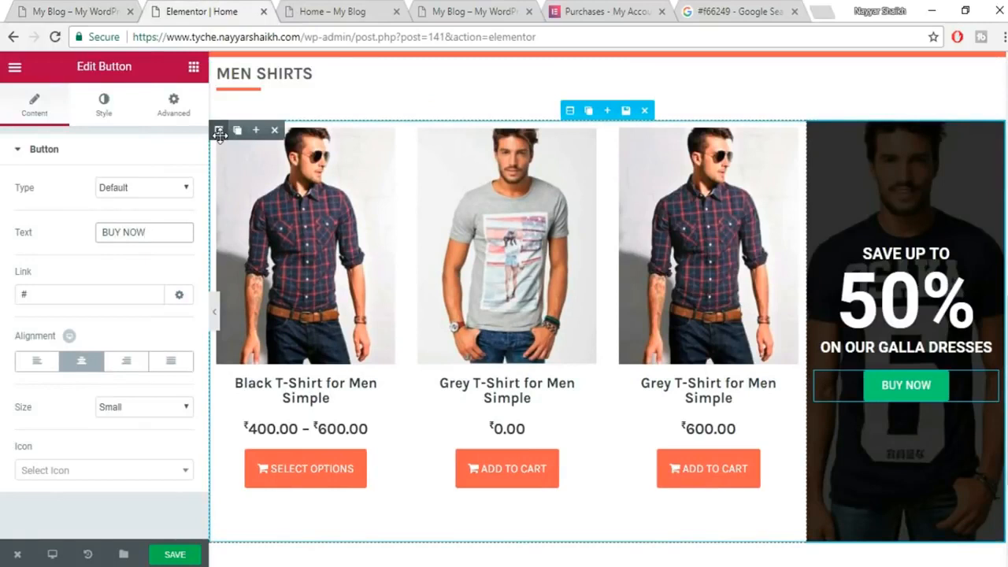
Set the button's background colour to the site's orange #f66249.
click(116, 102)
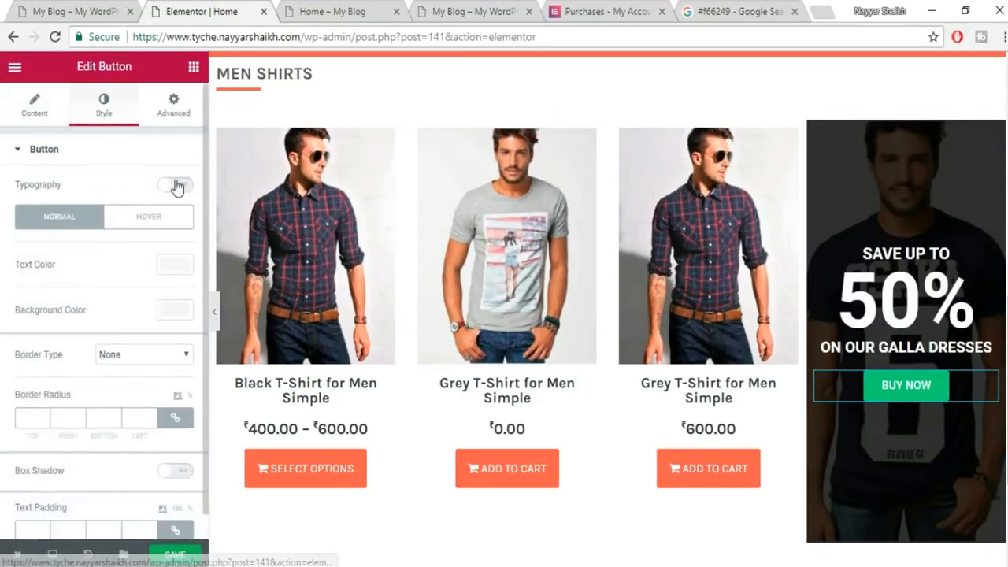
click(178, 311)
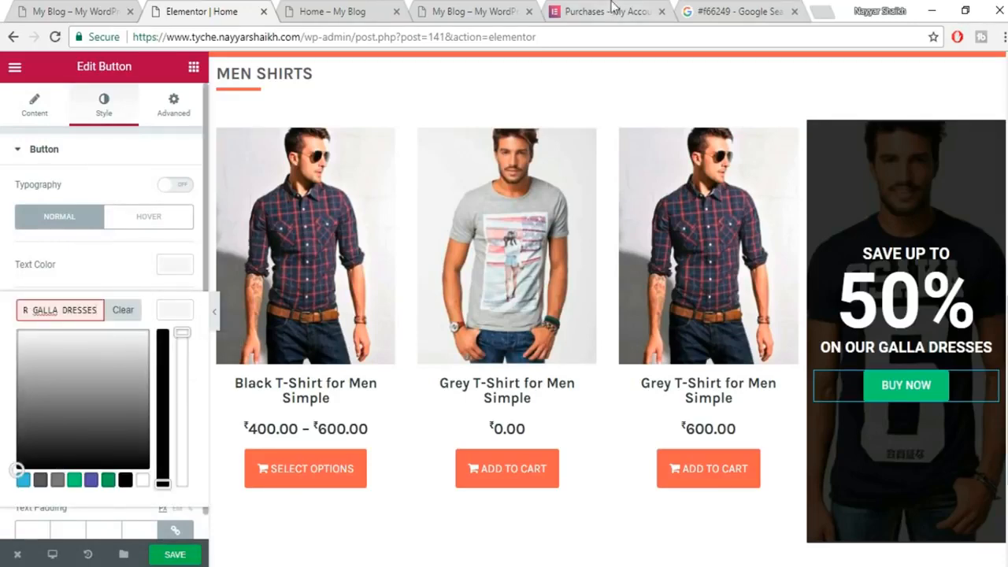
click(751, 10)
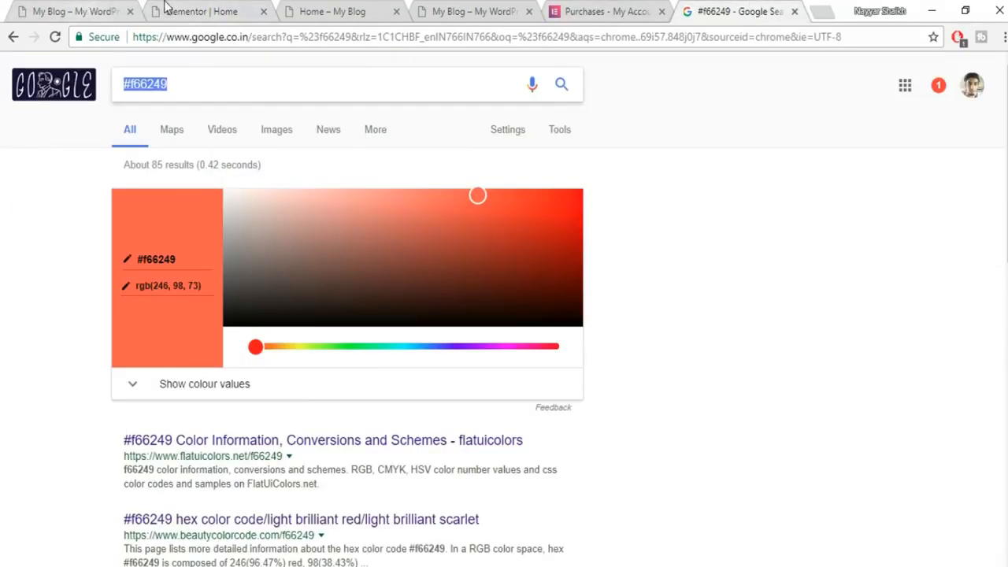
click(201, 11)
text(#f66249)
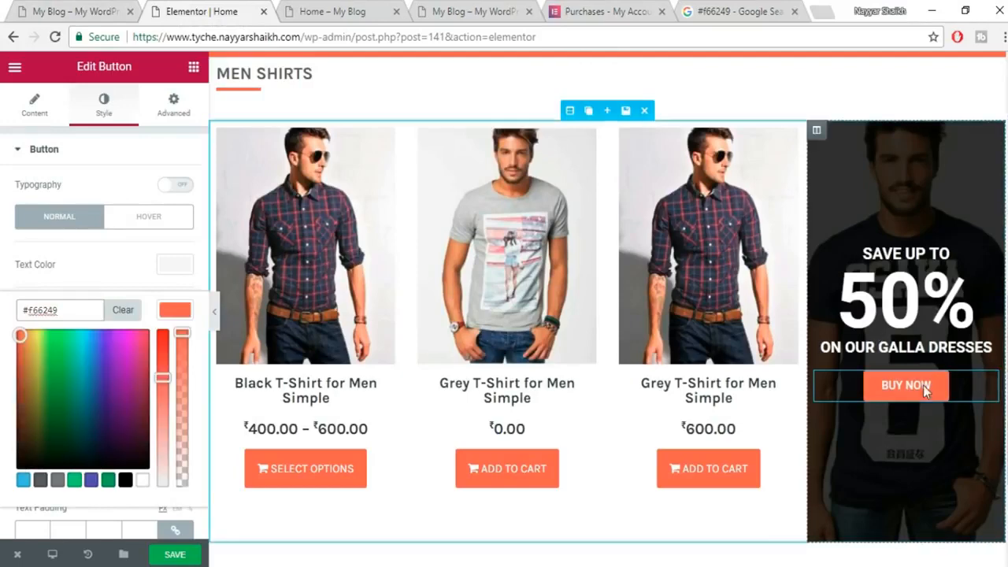
click(177, 554)
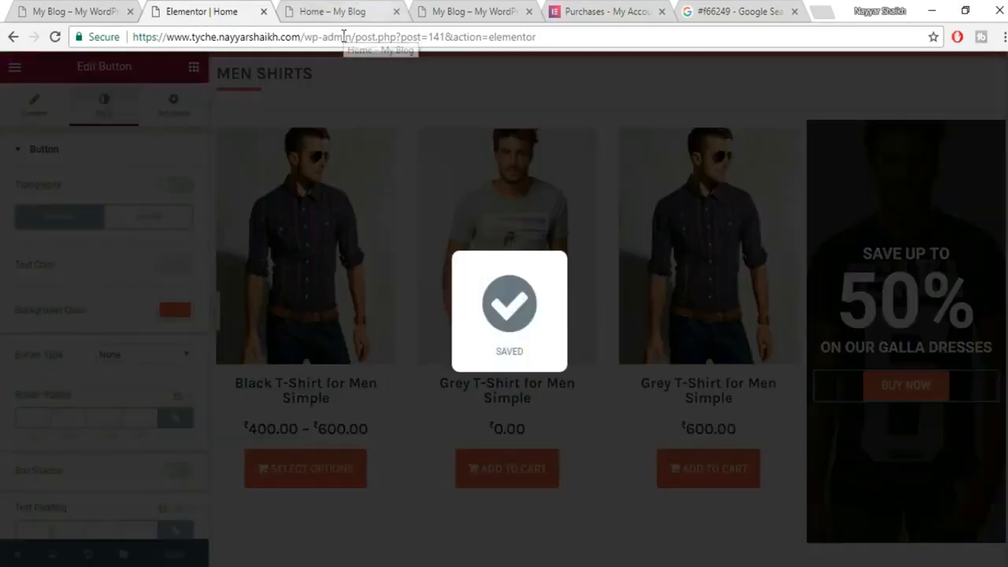
Save the page and reload the live home page.
click(342, 37)
click(342, 14)
click(362, 37)
key(Return)
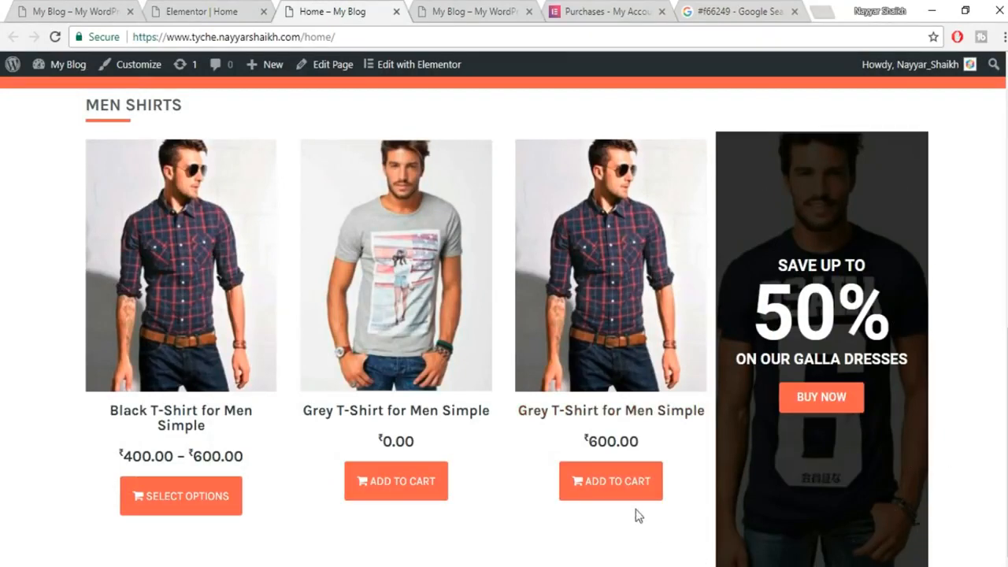
Compare the live home page's shirts row and BUY NOW banner against the reference shop site.
click(106, 11)
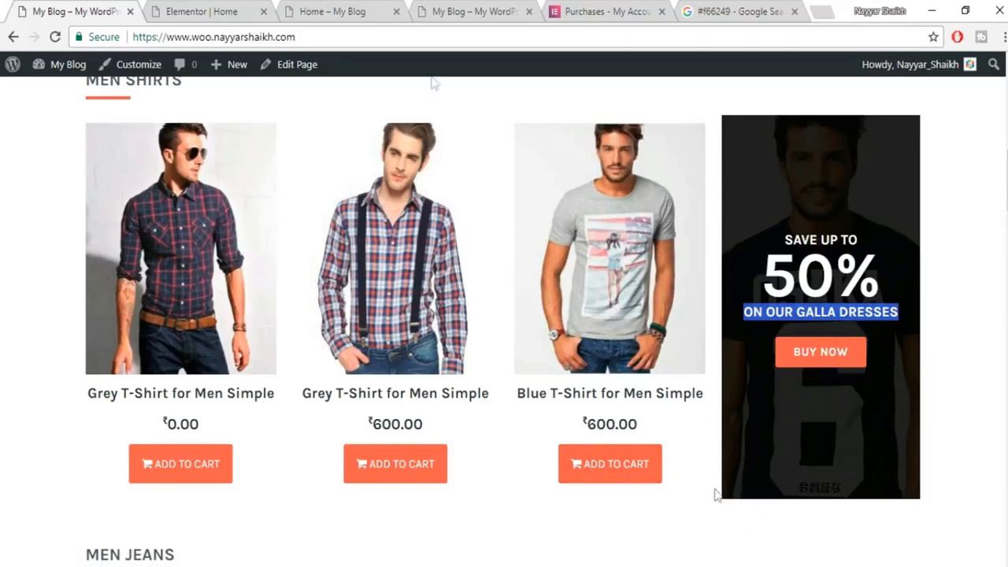
click(250, 10)
click(315, 11)
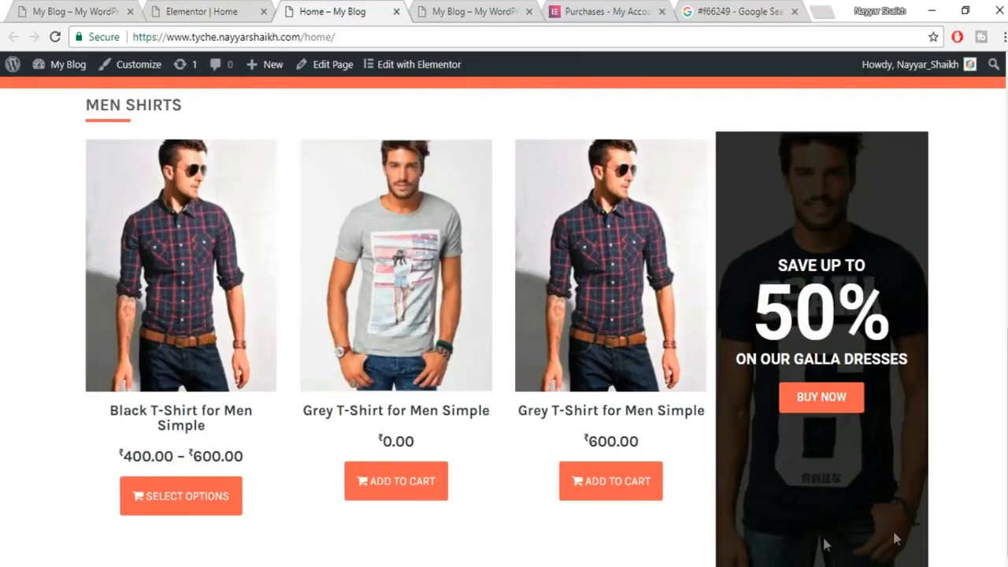
Set the dark promo column's margins to 0, 10, 50, 10 px.
click(187, 11)
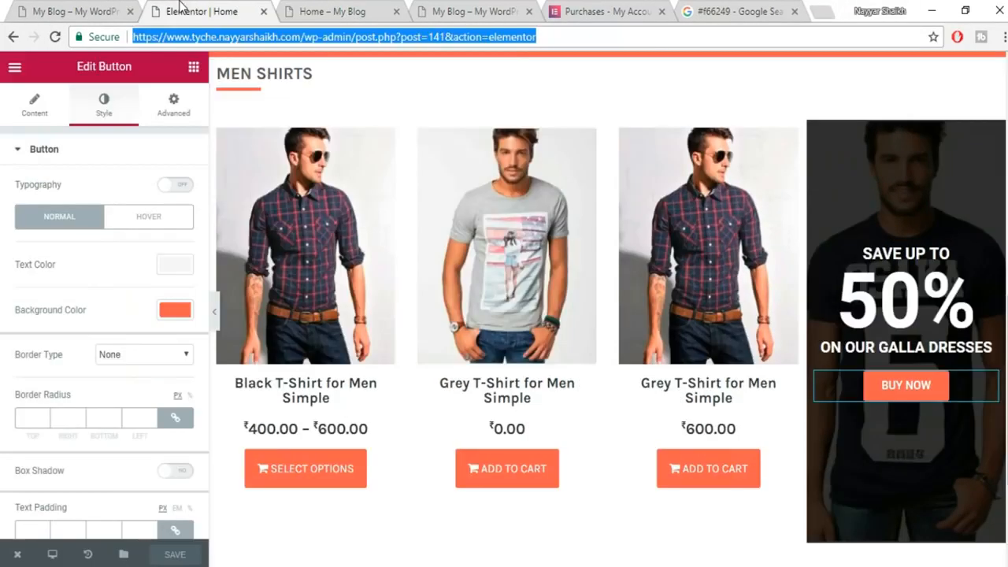
click(816, 130)
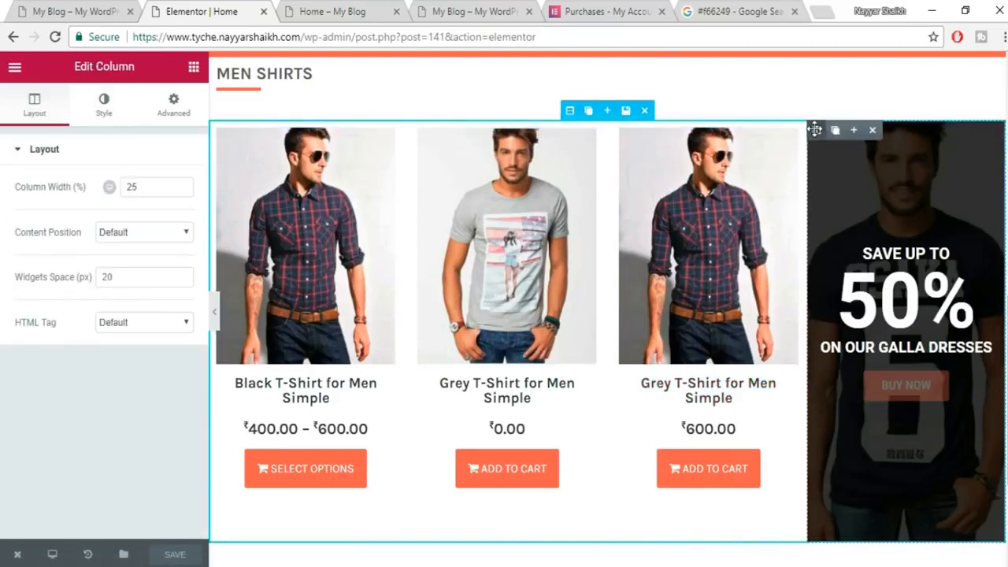
click(171, 109)
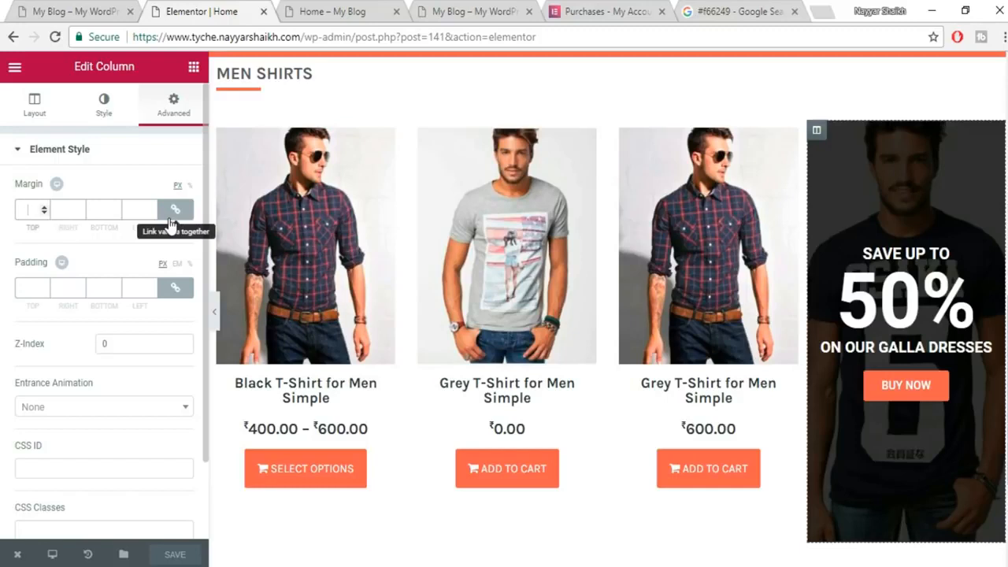
text(10)
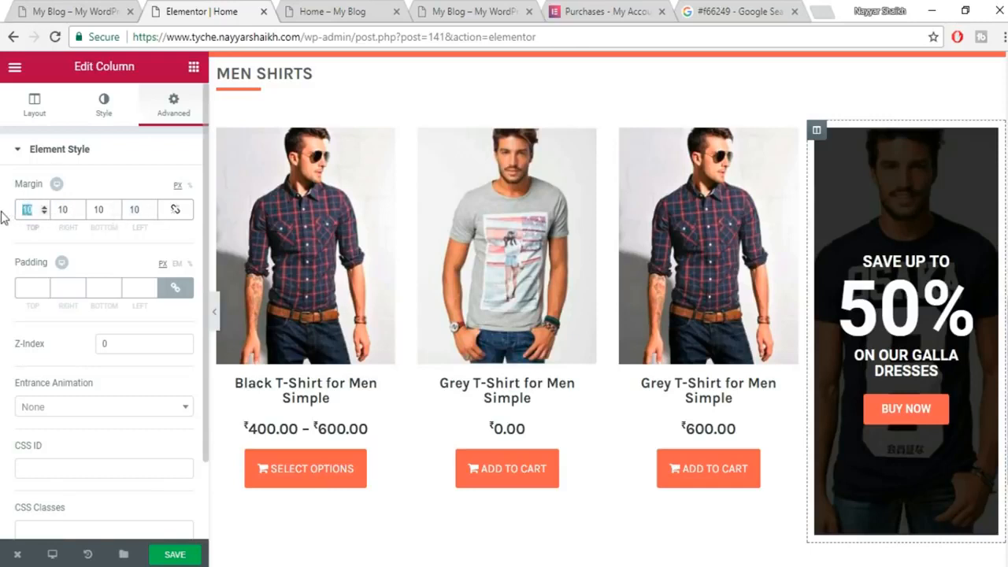
text(0)
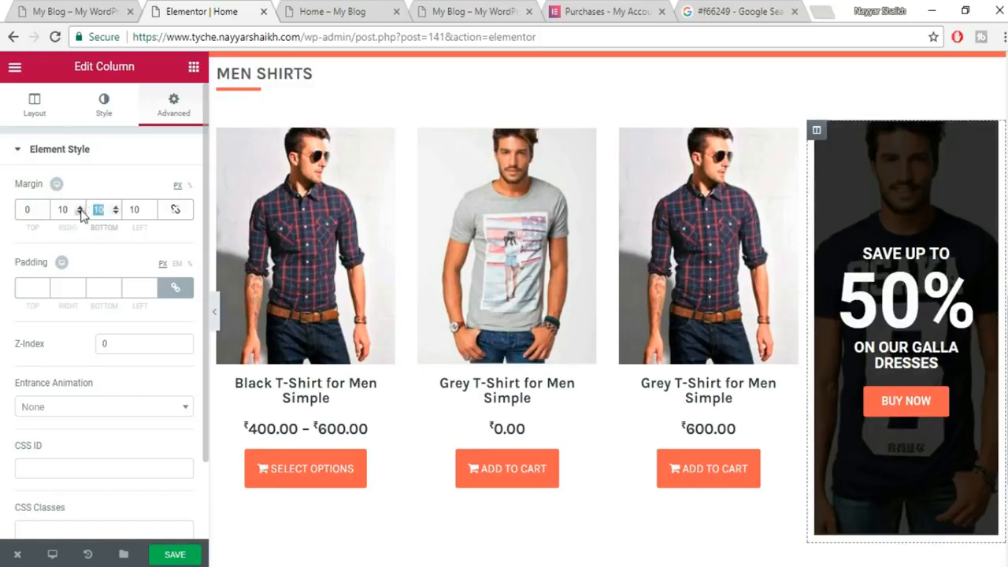
text(50)
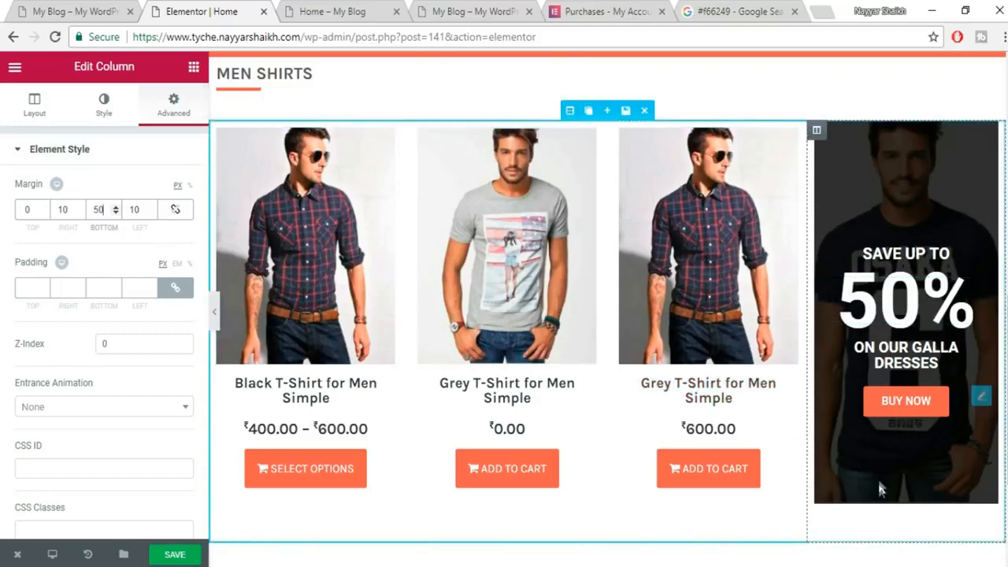
Save the page and reload the live home page.
click(182, 555)
click(335, 11)
click(360, 37)
key(Return)
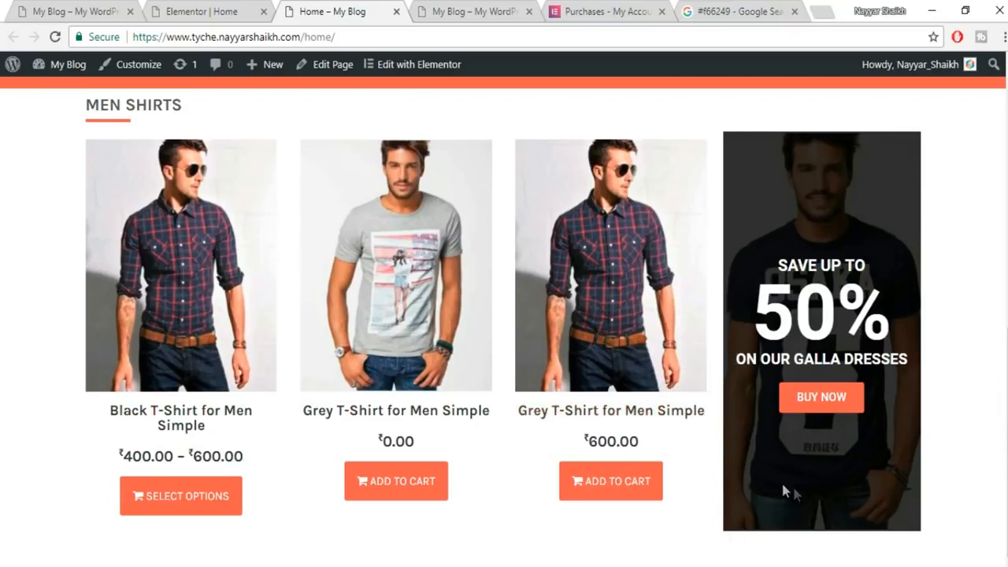
Scroll through the reference site's MEN JEANS section to study its banner layout.
click(91, 11)
click(890, 279)
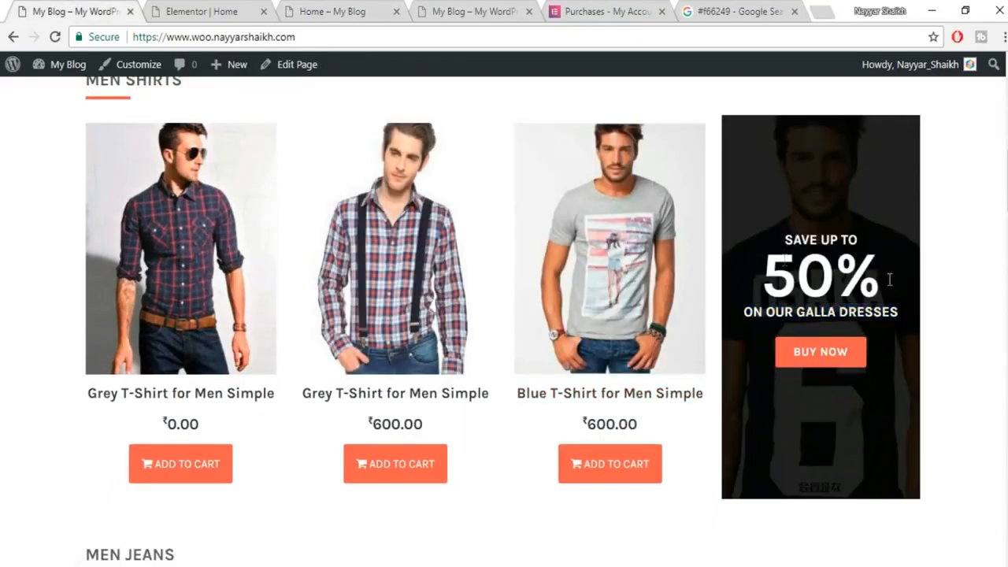
click(174, 8)
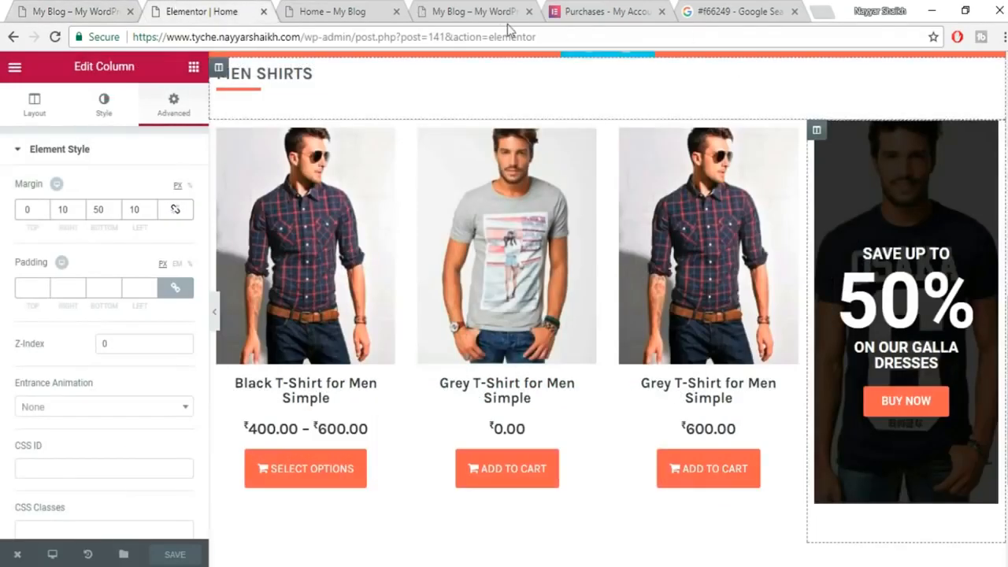
click(95, 6)
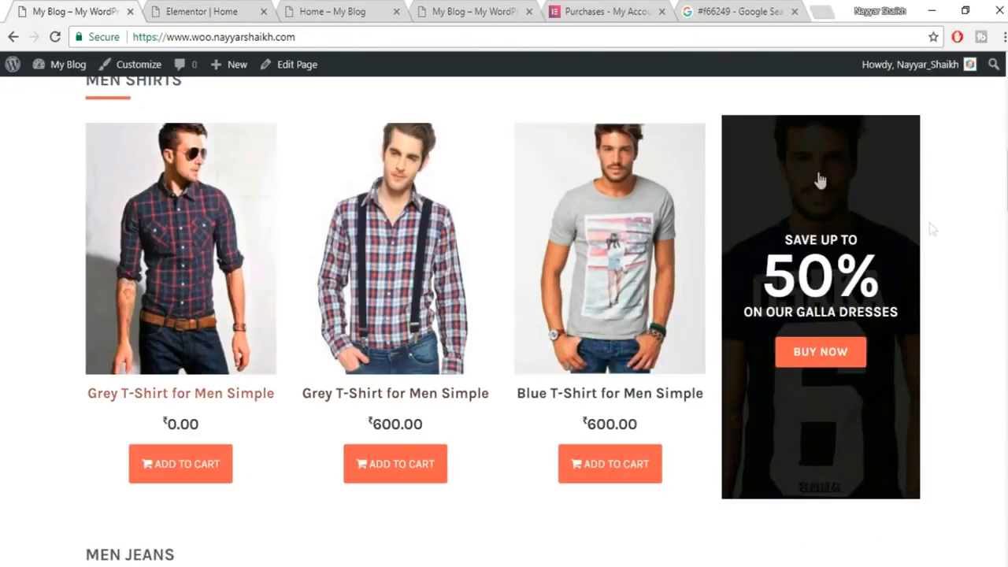
scroll(947, 329, down, 4)
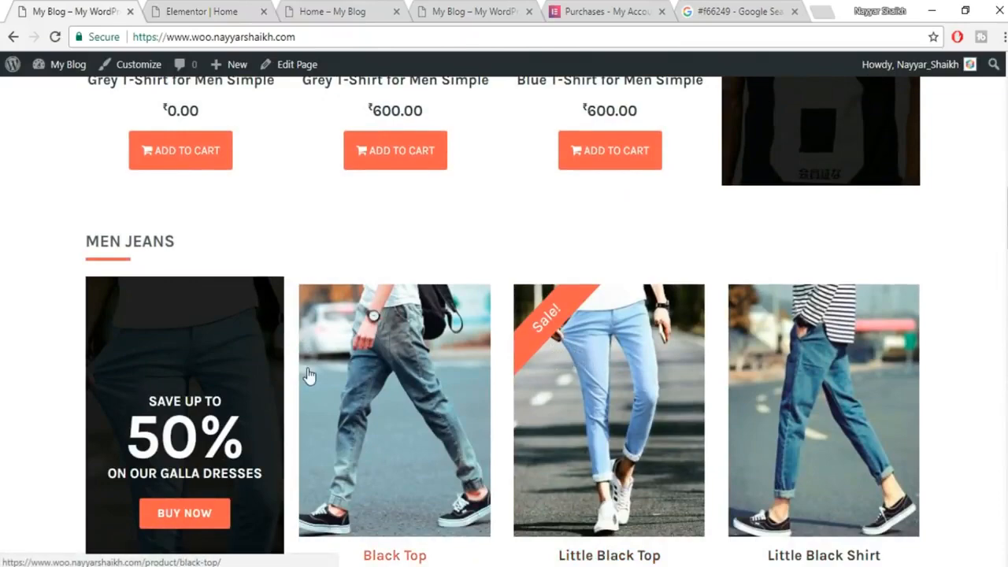
scroll(309, 376, up, 5)
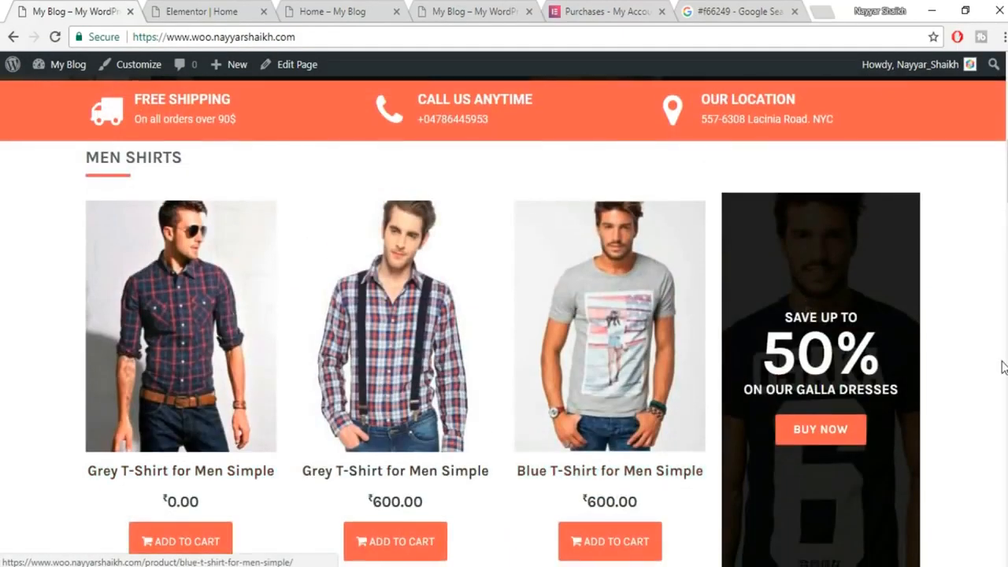
scroll(1003, 367, down, 5)
scroll(777, 348, down, 1)
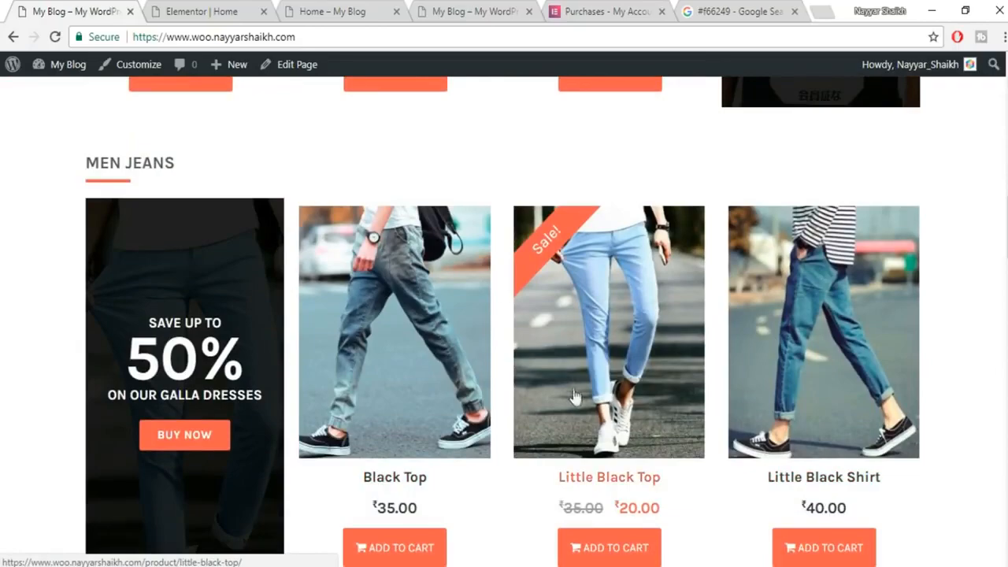
scroll(573, 396, down, 1)
scroll(722, 243, up, 4)
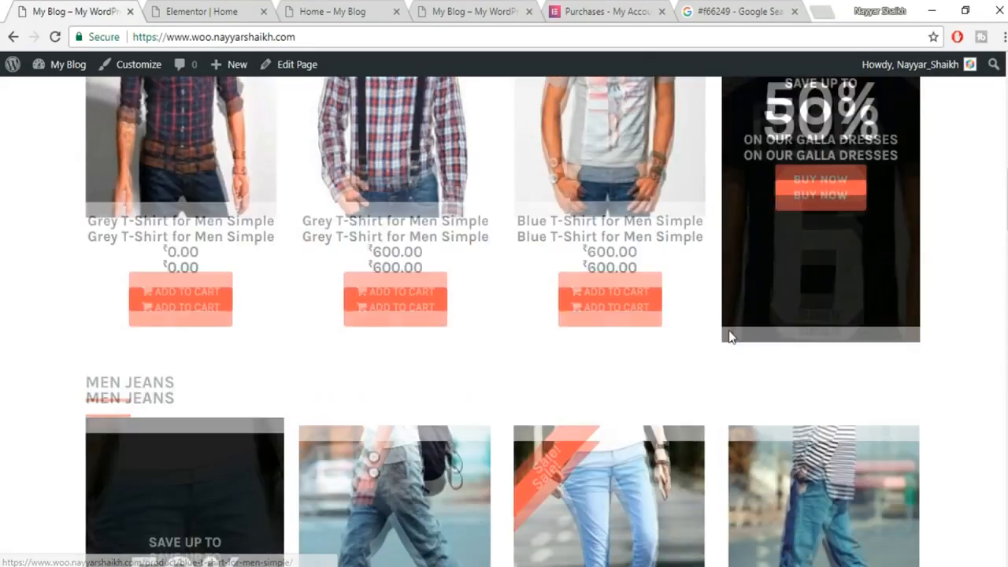
scroll(729, 337, down, 4)
Scroll the Elementor editor below the MEN SHIRTS row, rechecking the reference section.
click(214, 11)
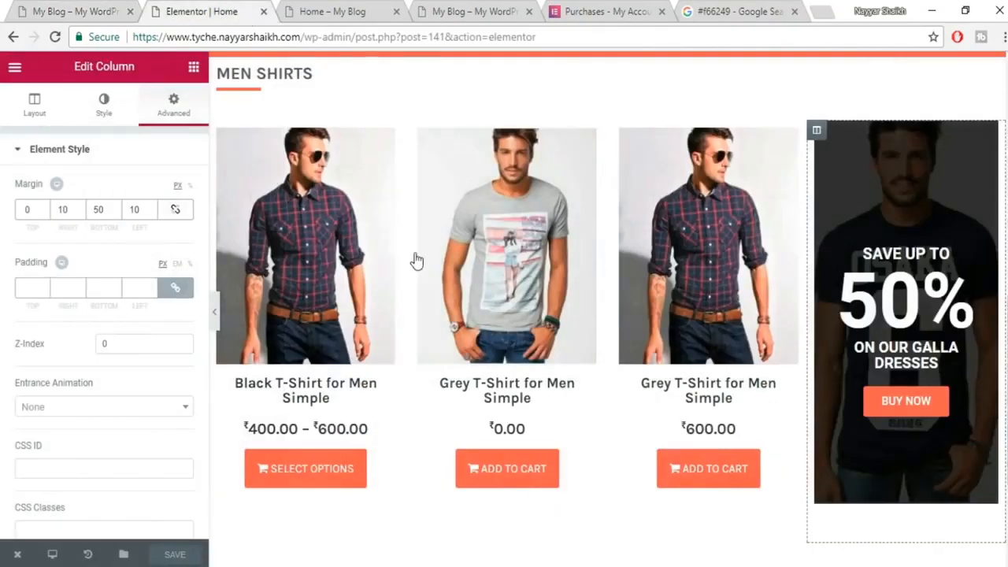
scroll(420, 265, down, 3)
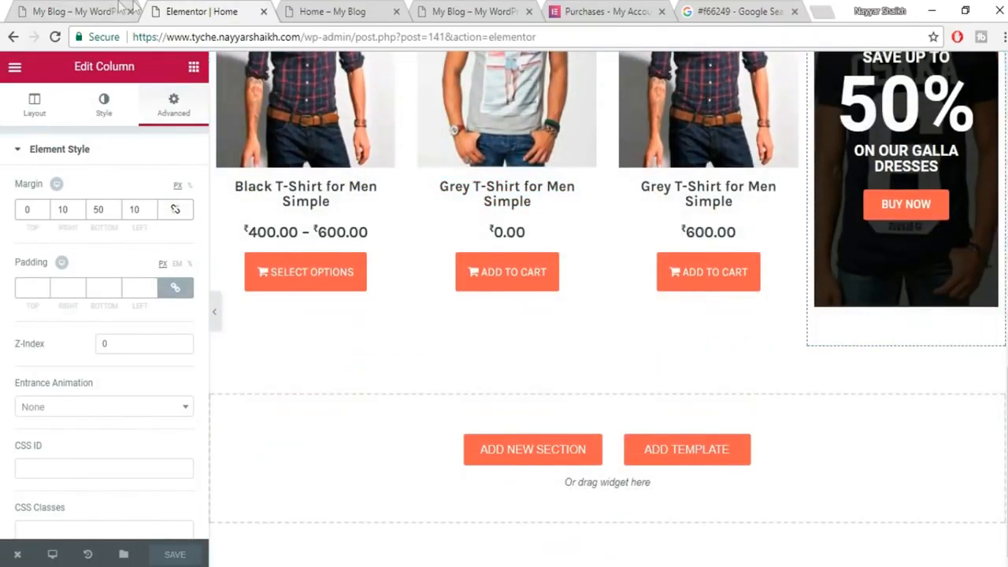
scroll(388, 291, up, 6)
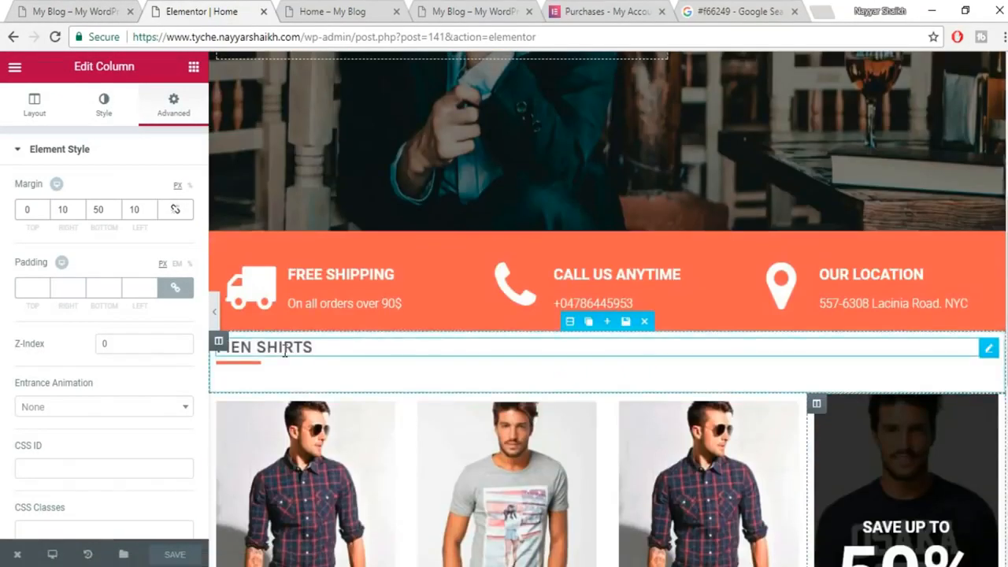
scroll(326, 247, down, 3)
click(94, 11)
scroll(103, 158, up, 1)
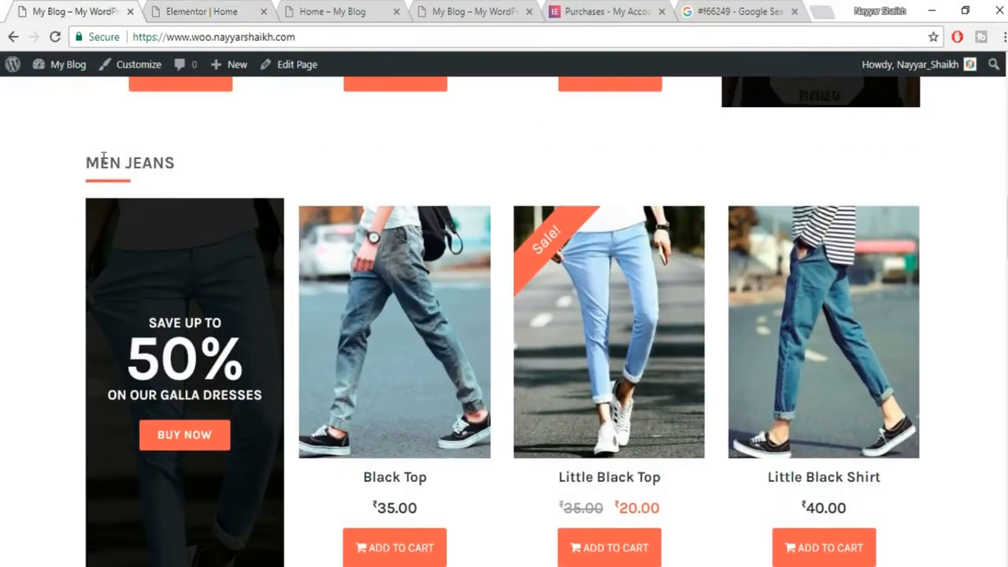
click(174, 8)
scroll(675, 393, down, 3)
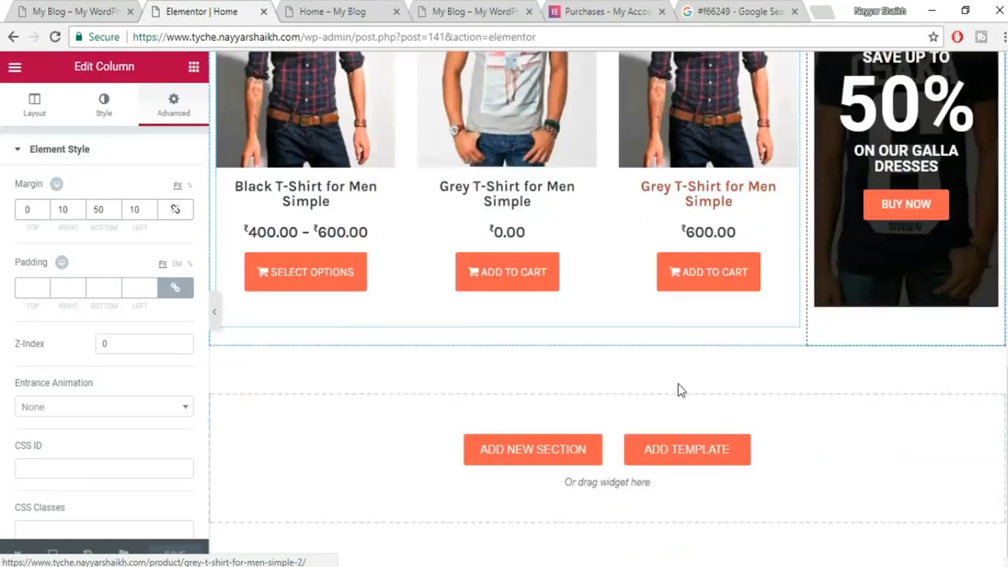
Insert the saved 'Title' section template from My Templates below the T-shirt row.
click(676, 453)
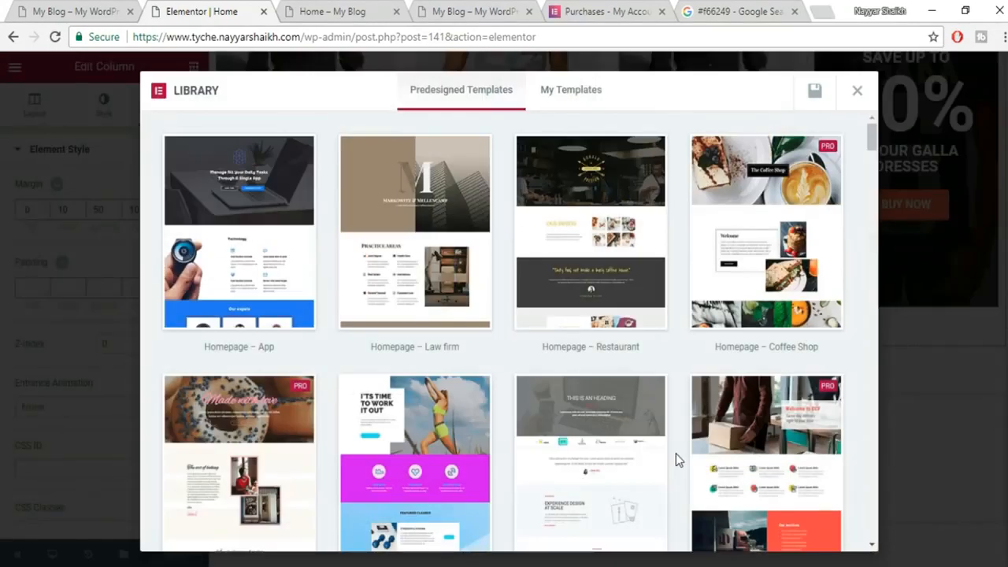
click(570, 90)
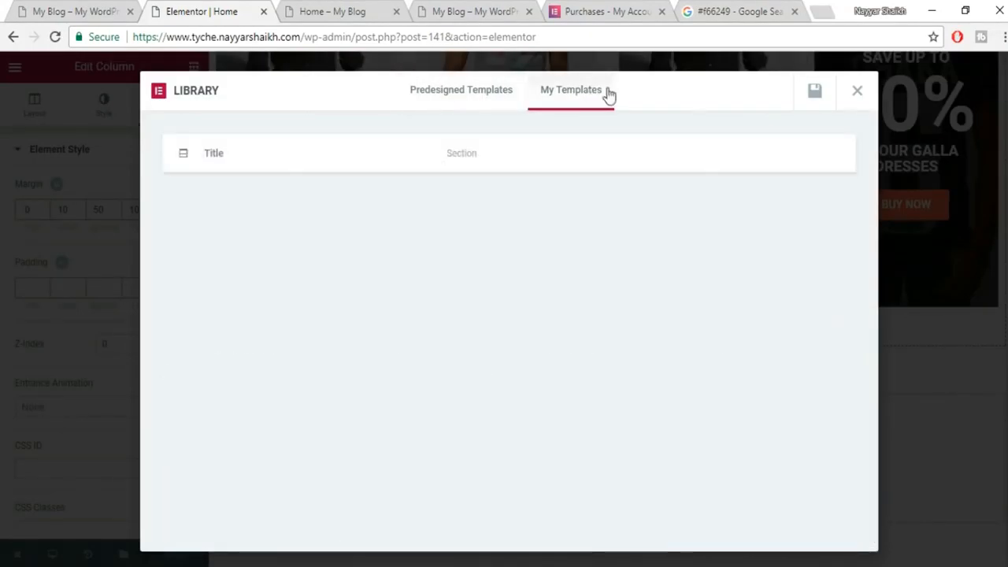
mouse_move(210, 165)
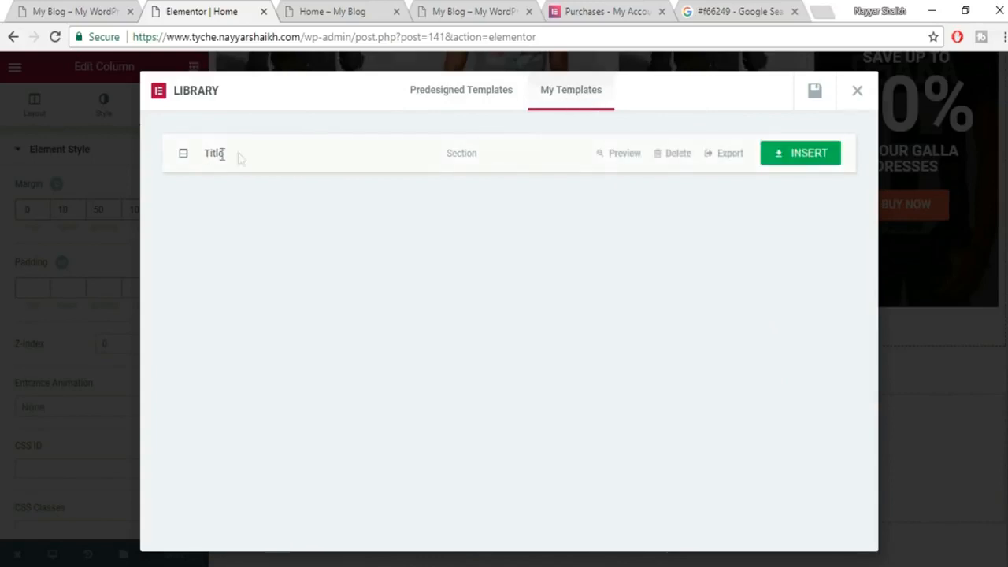
click(809, 154)
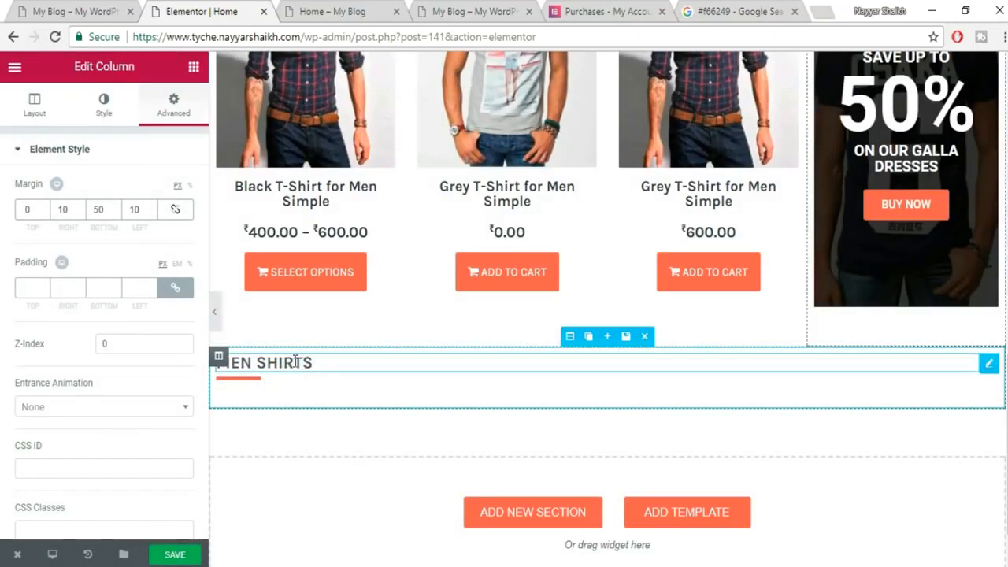
Replace the inserted heading's title with 'MEN JEANS' copied from the reference site.
click(296, 360)
key(ctrl+1)
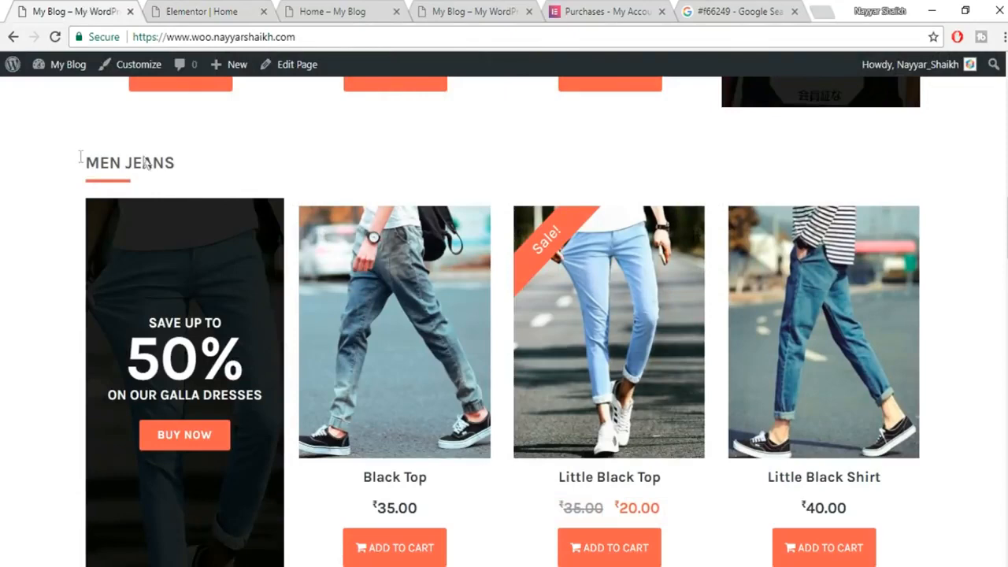
drag(80, 157, 70, 159)
key(ctrl+c)
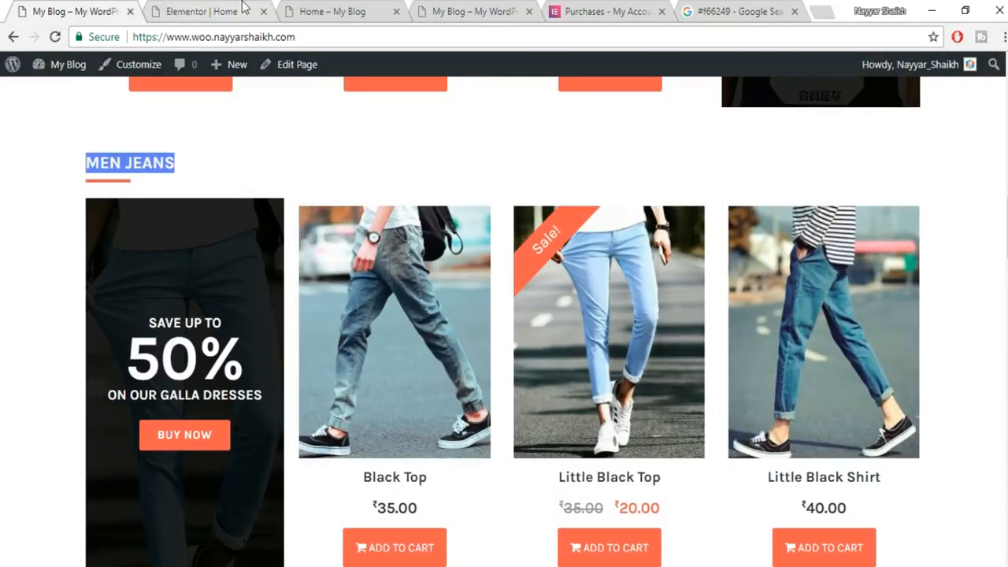
click(193, 11)
key(ctrl+a)
click(121, 211)
key(ctrl+a)
key(ctrl+v)
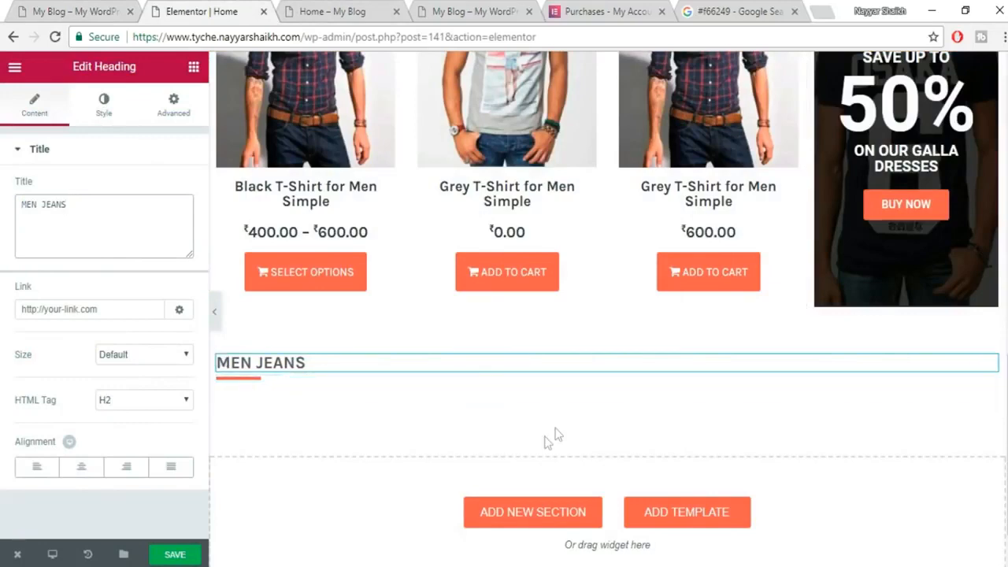
scroll(554, 436, up, 5)
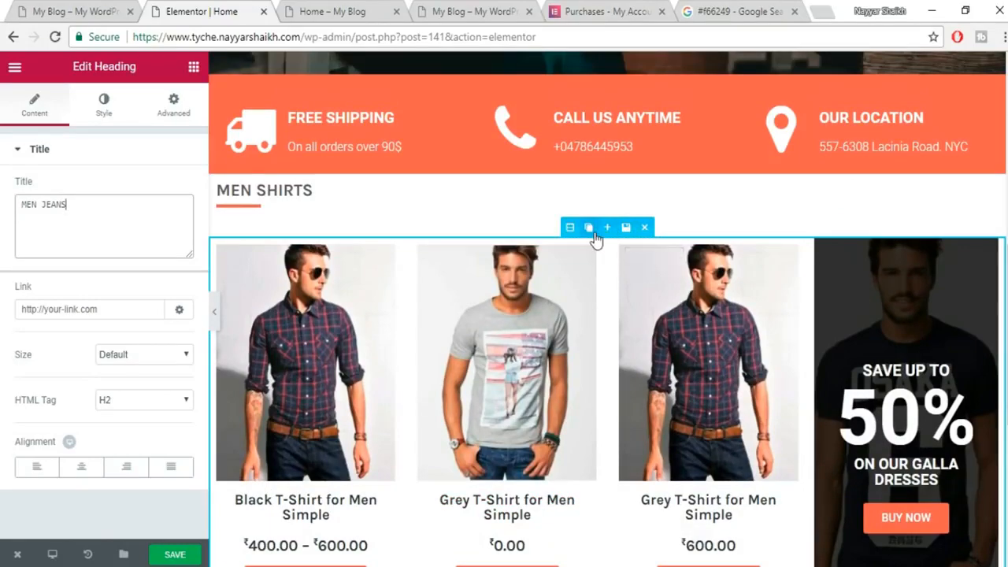
Drag the MEN JEANS heading section onto the drop zone above the second products-and-promo row.
scroll(793, 370, down, 2)
scroll(794, 370, down, 4)
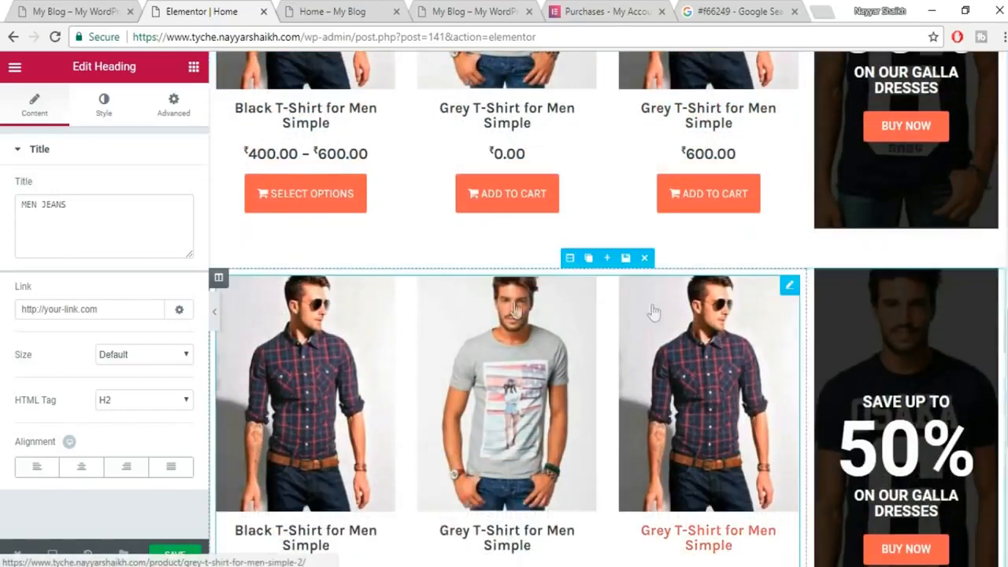
scroll(637, 295, down, 1)
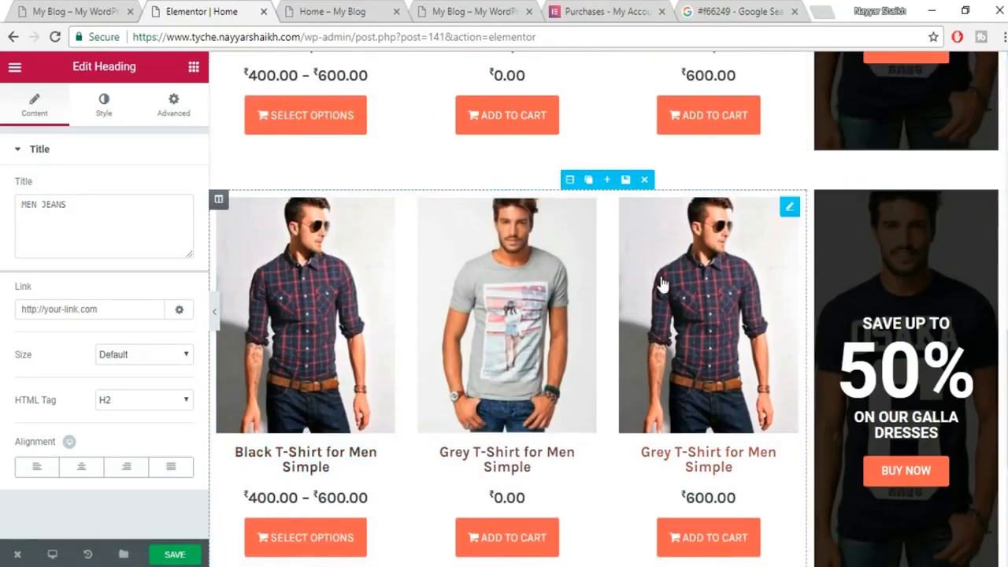
scroll(661, 283, down, 1)
scroll(383, 426, down, 3)
scroll(344, 434, up, 1)
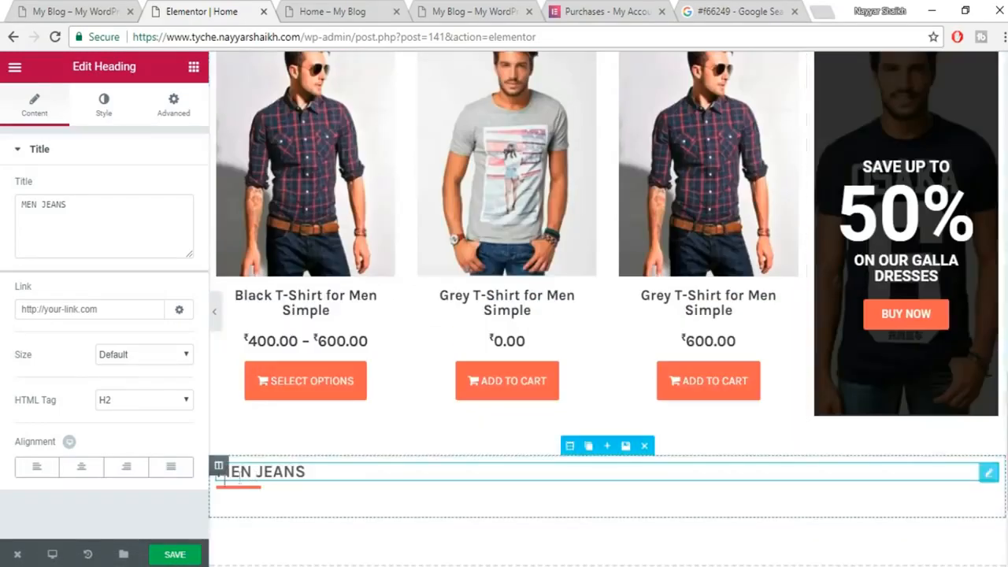
drag(569, 445, 769, 18)
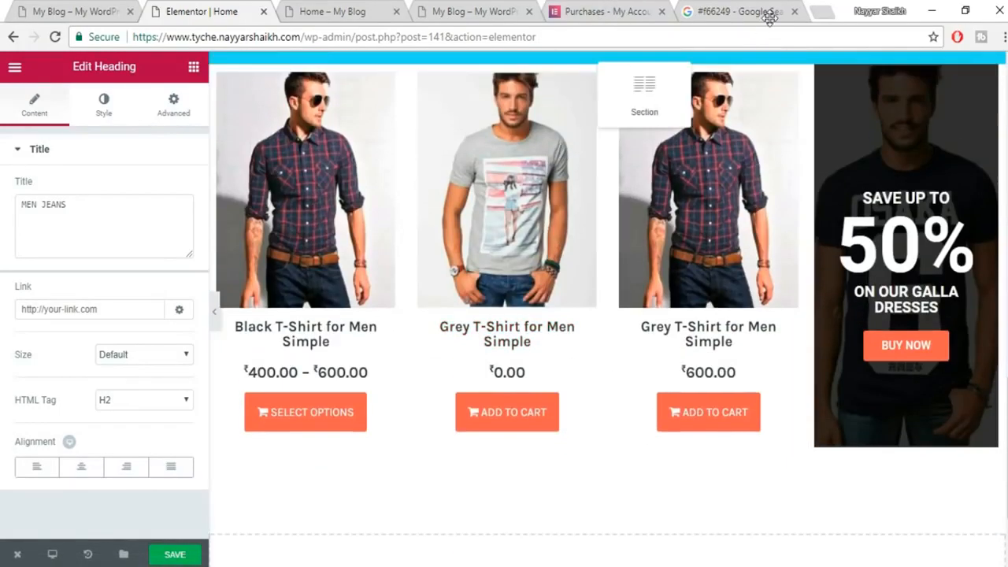
drag(705, 31, 691, 88)
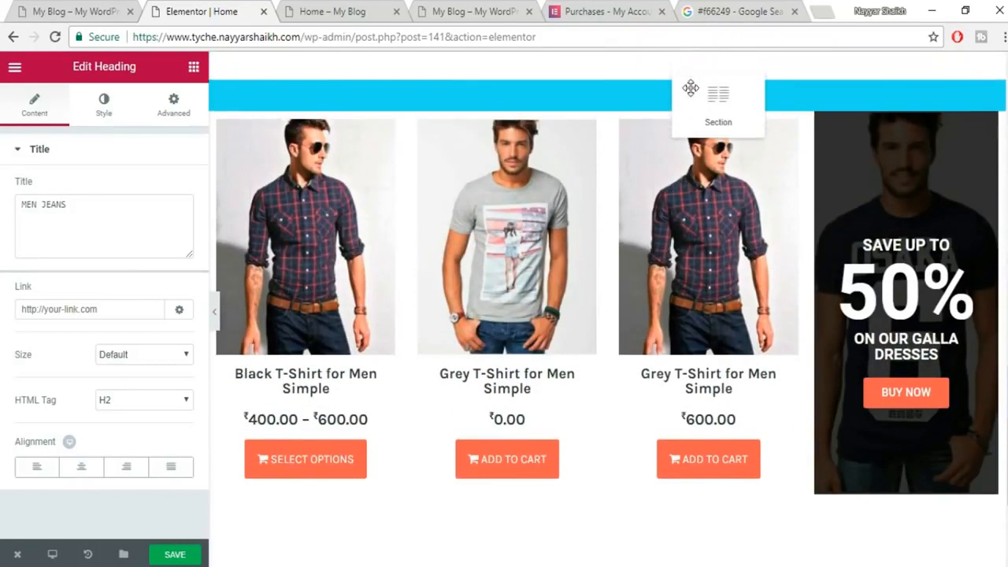
drag(731, 116, 721, 122)
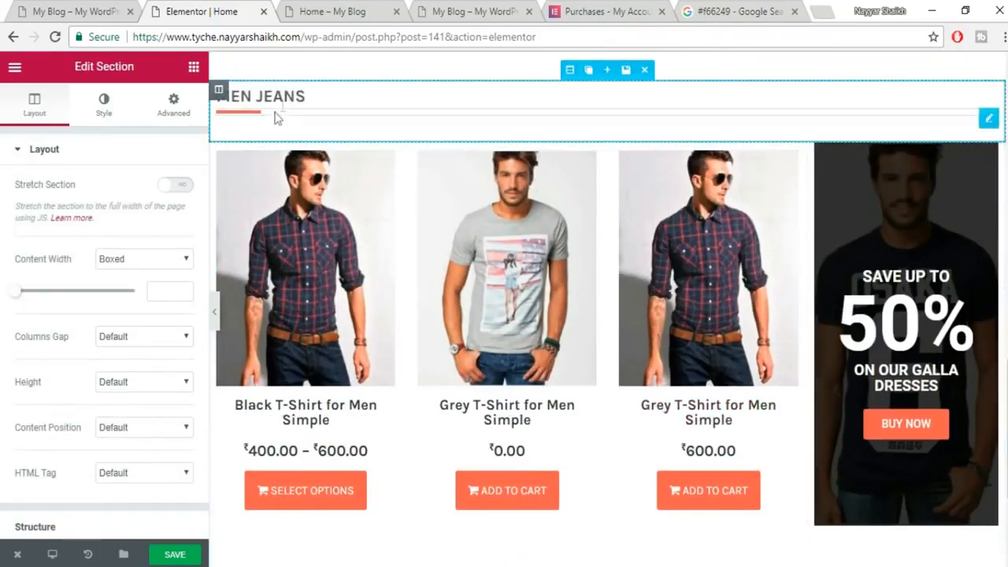
Change the second Woo Products grid's category query from T-Shirts to Jeans.
click(550, 236)
click(63, 279)
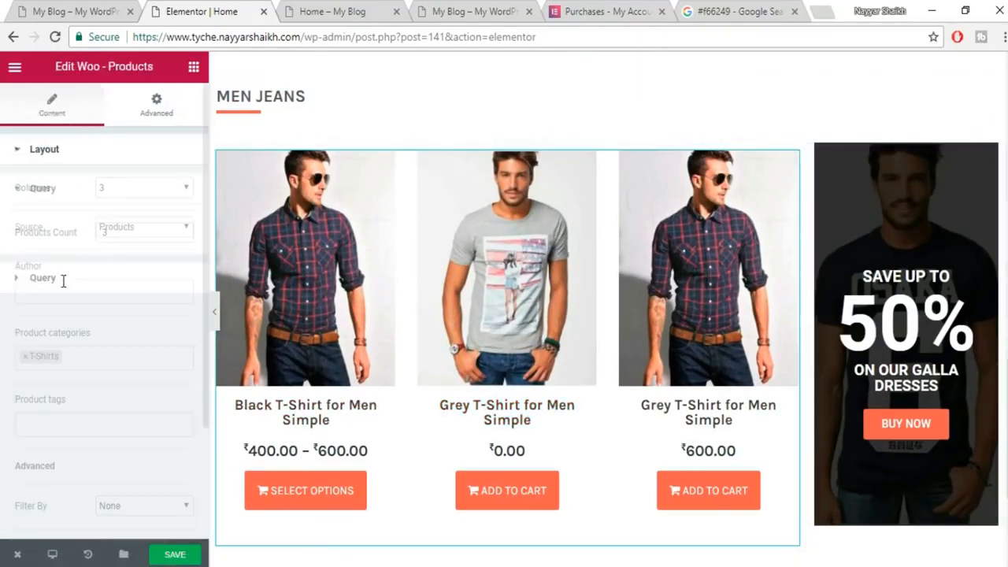
scroll(112, 351, down, 1)
click(22, 288)
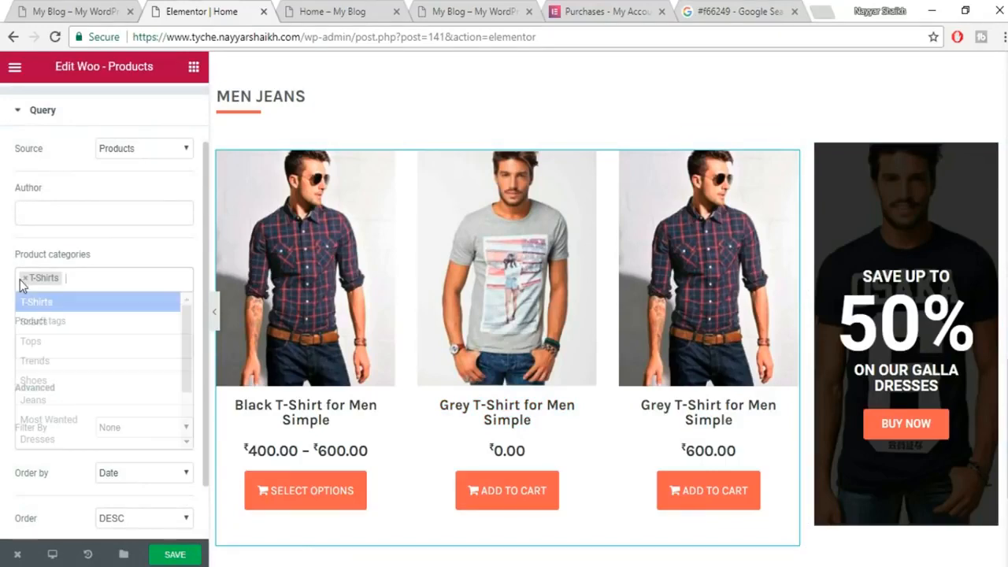
click(23, 286)
click(24, 284)
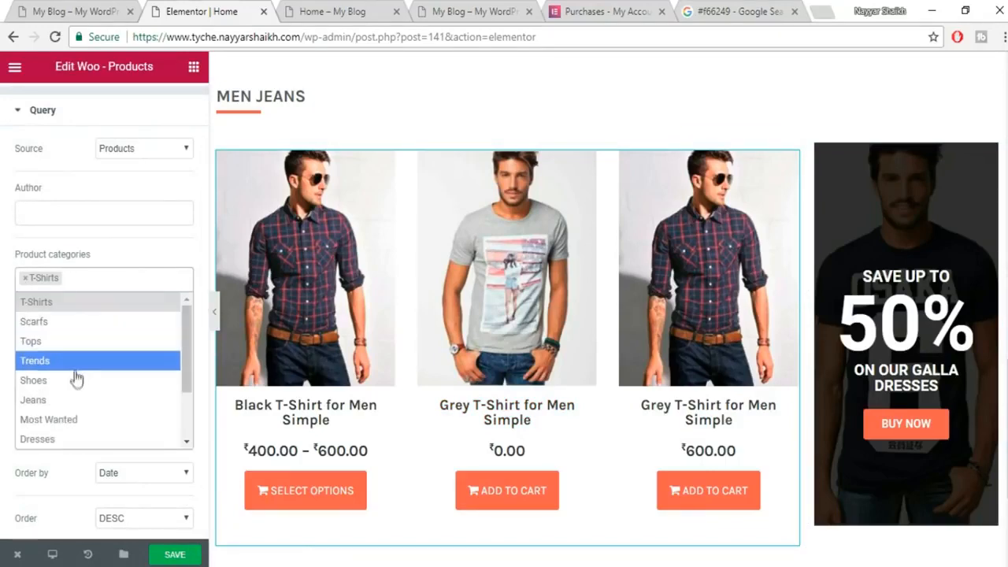
click(77, 405)
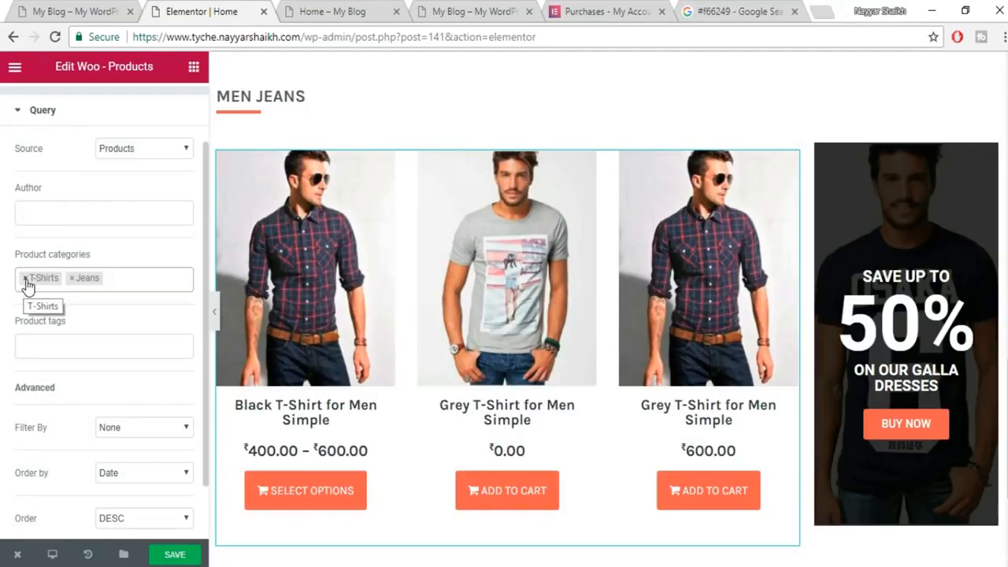
click(26, 280)
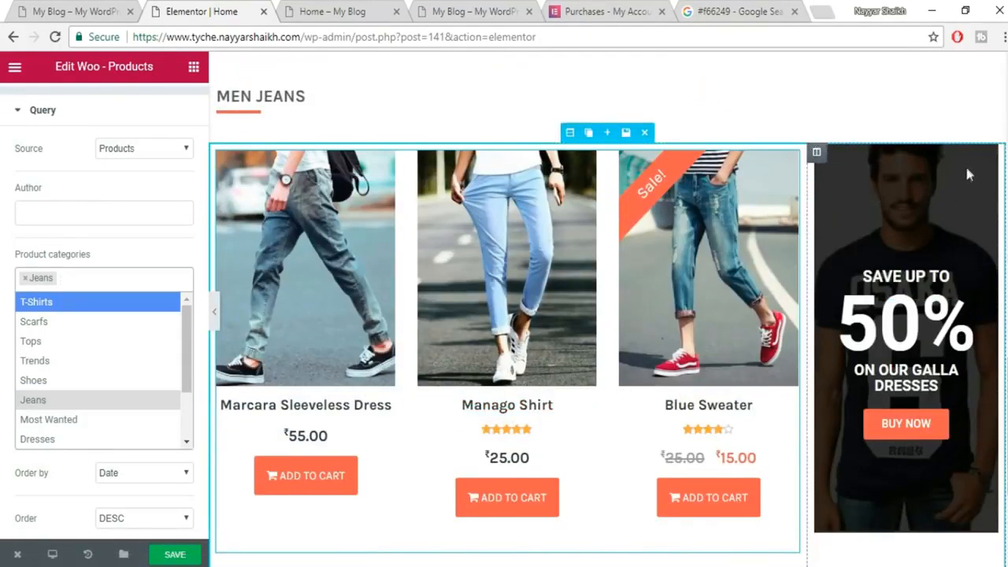
Give the MEN JEANS promo column the light blue jeans photo as background and save.
click(819, 156)
click(104, 104)
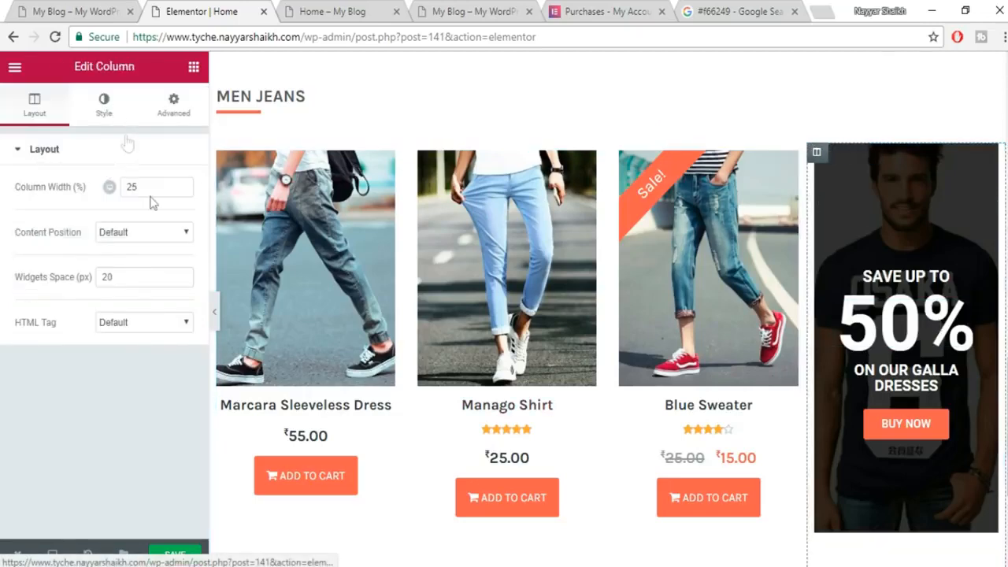
click(138, 386)
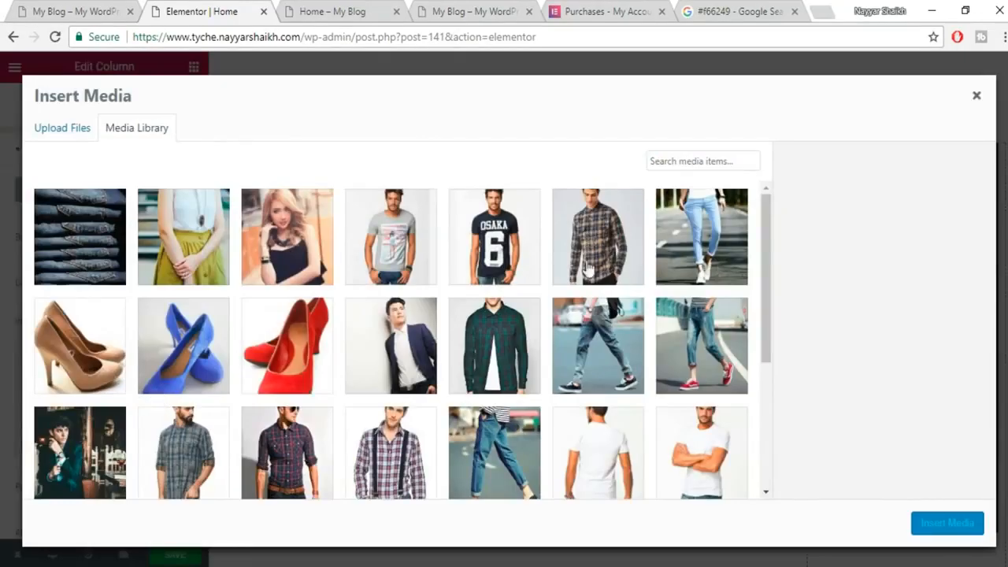
click(720, 244)
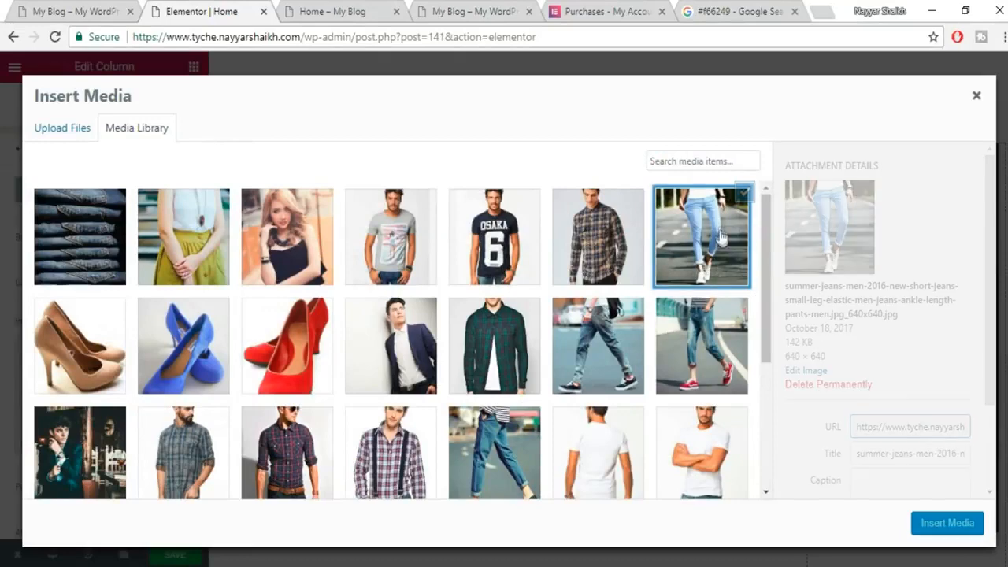
click(951, 532)
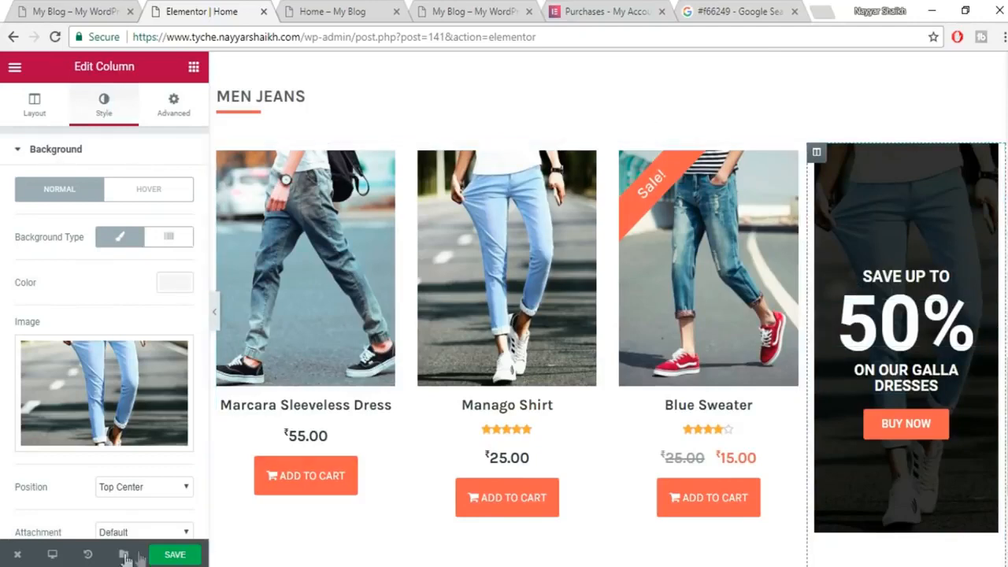
click(171, 555)
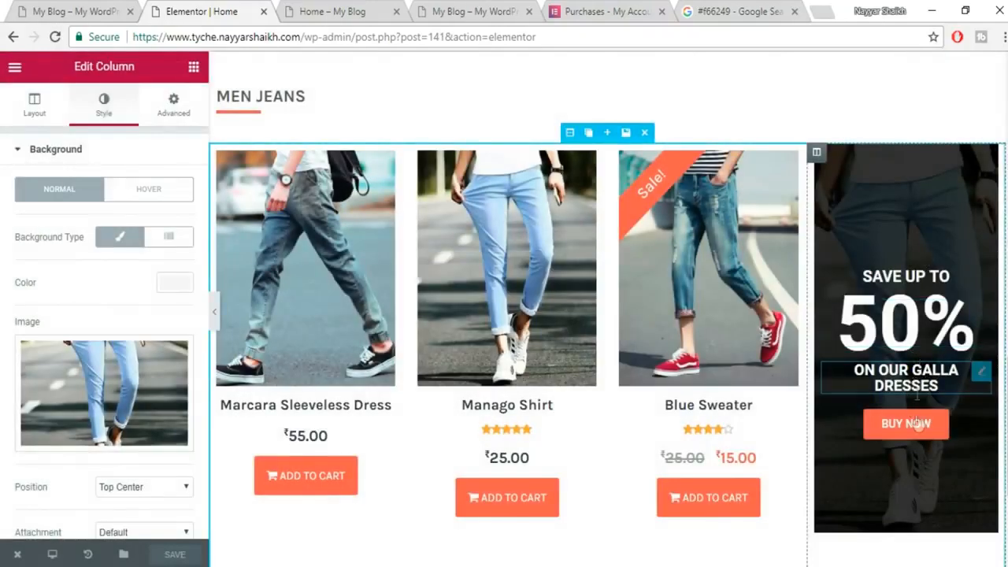
Check the live site, then drag the promo column to the left of the jeans grid.
click(75, 11)
scroll(449, 337, up, 6)
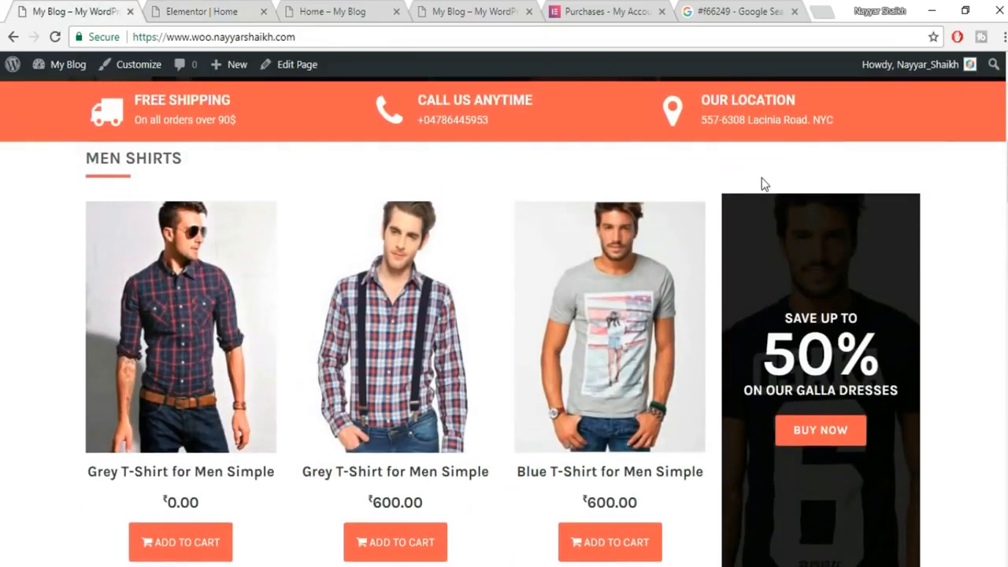
scroll(830, 364, down, 5)
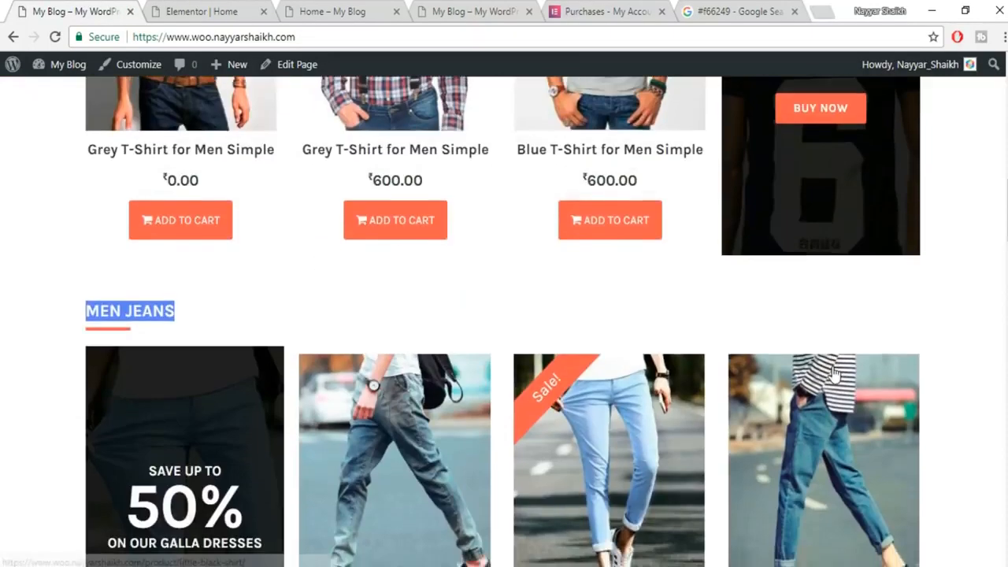
click(211, 20)
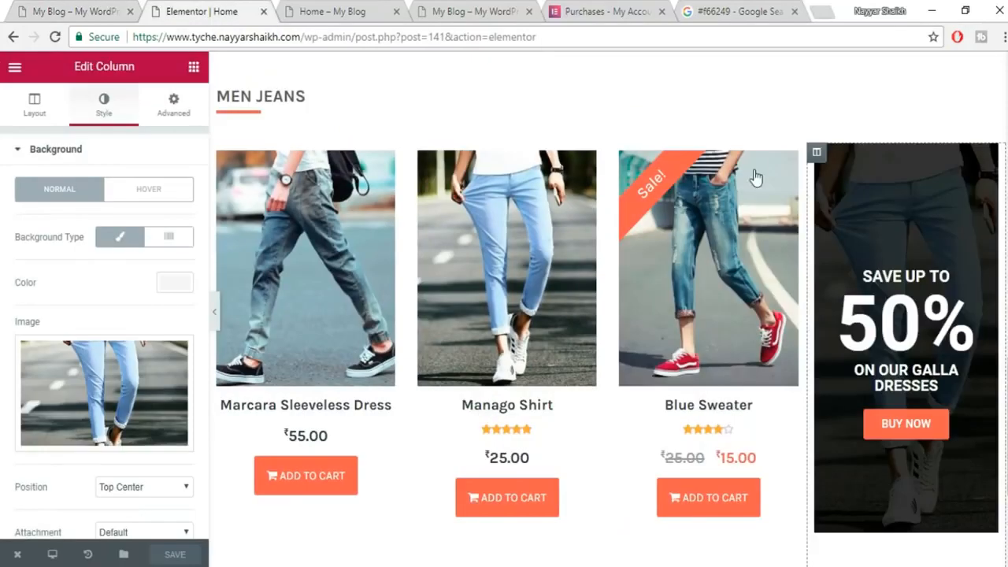
drag(821, 150, 319, 182)
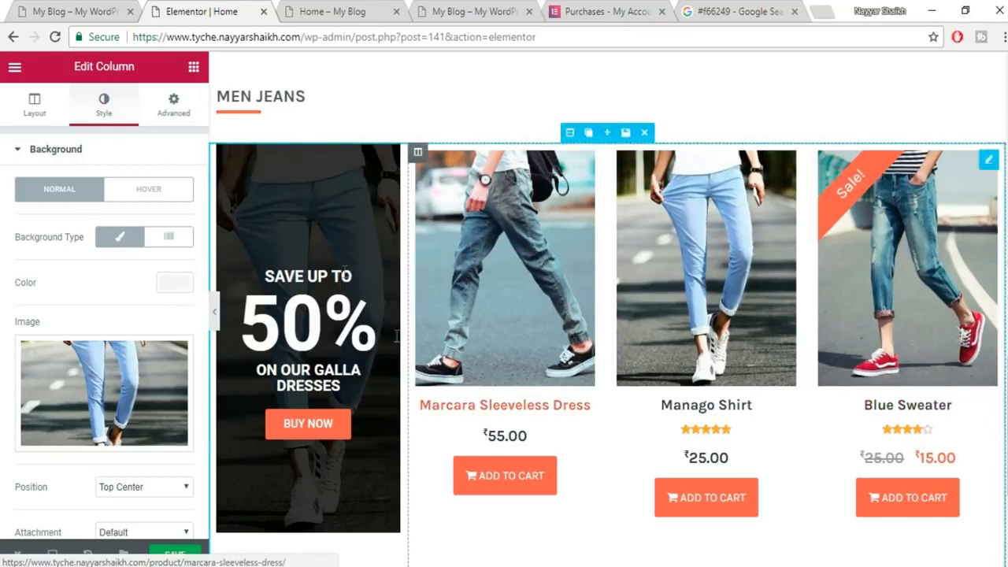
scroll(405, 415, down, 3)
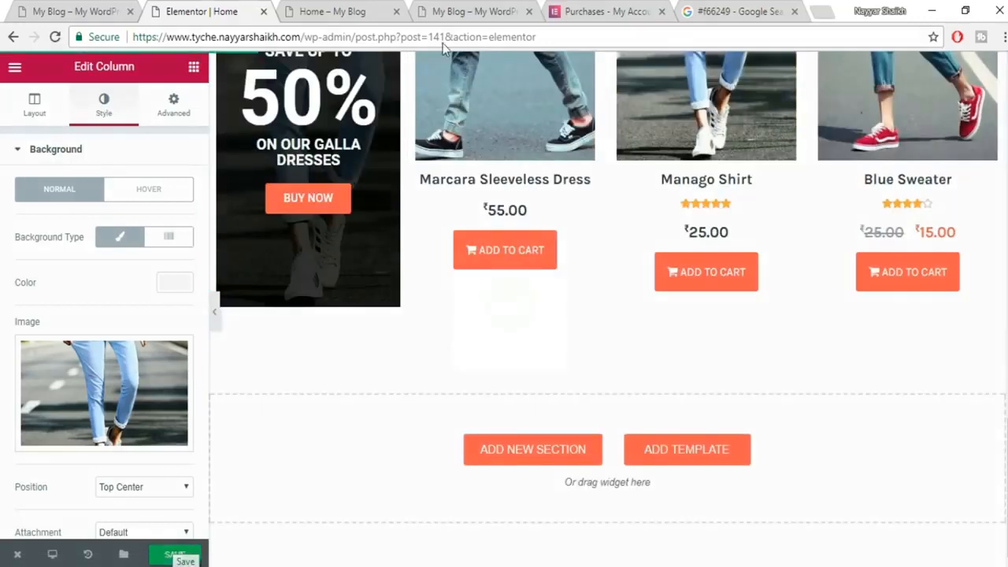
Reload the live home page and scroll to the jeans promo banner beside three jeans products.
click(353, 11)
click(377, 66)
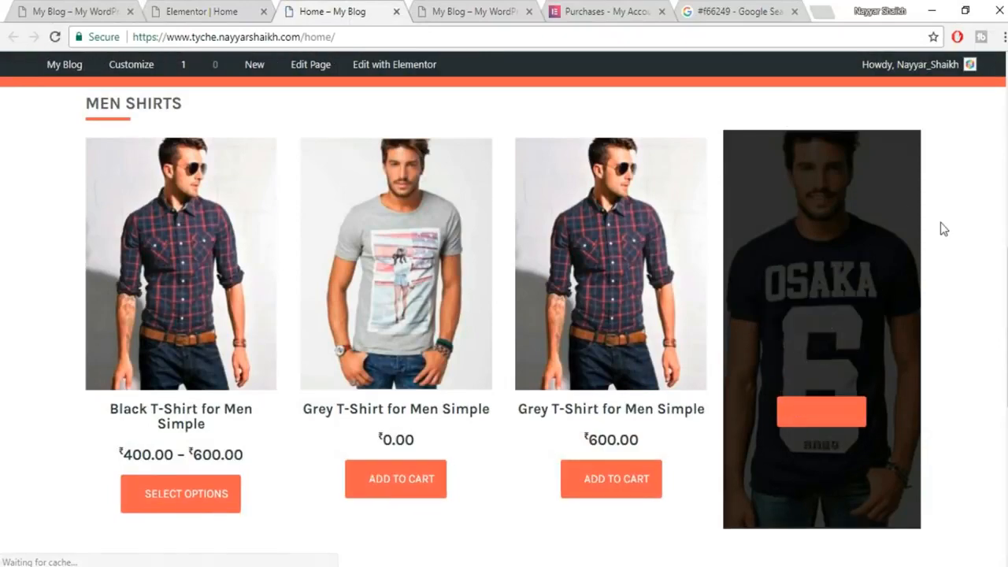
scroll(380, 413, down, 6)
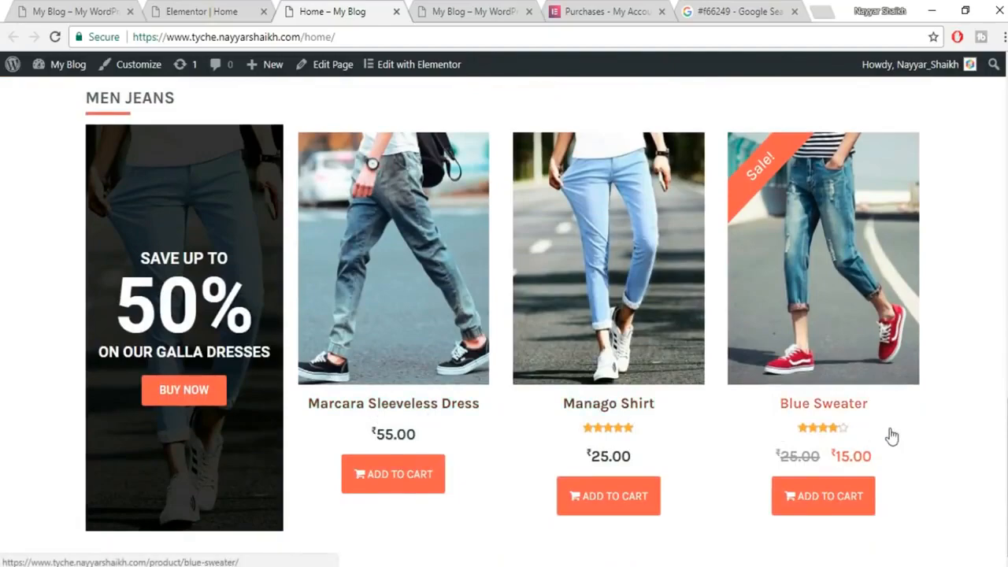
scroll(906, 433, up, 2)
scroll(748, 376, up, 5)
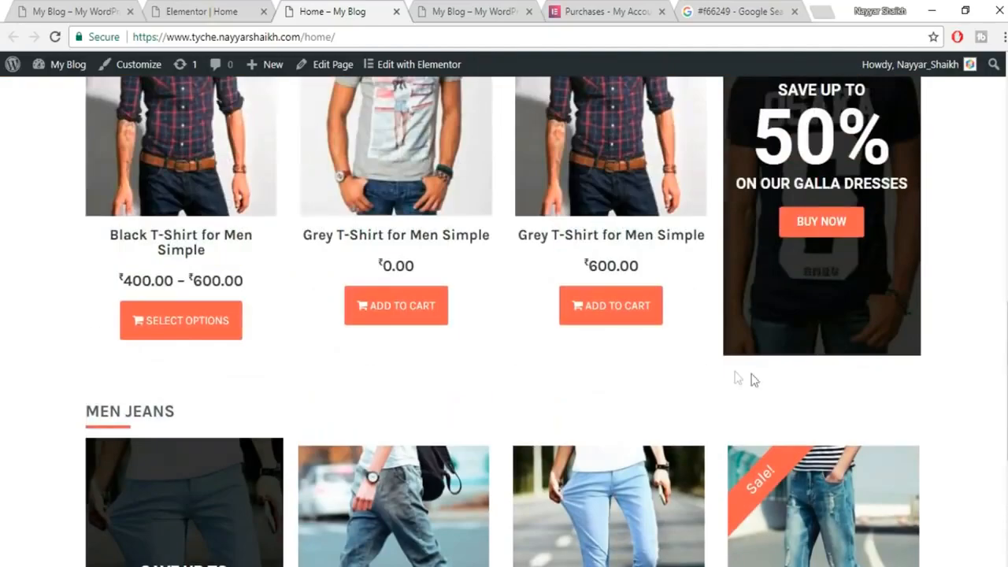
scroll(777, 378, down, 4)
scroll(777, 378, up, 3)
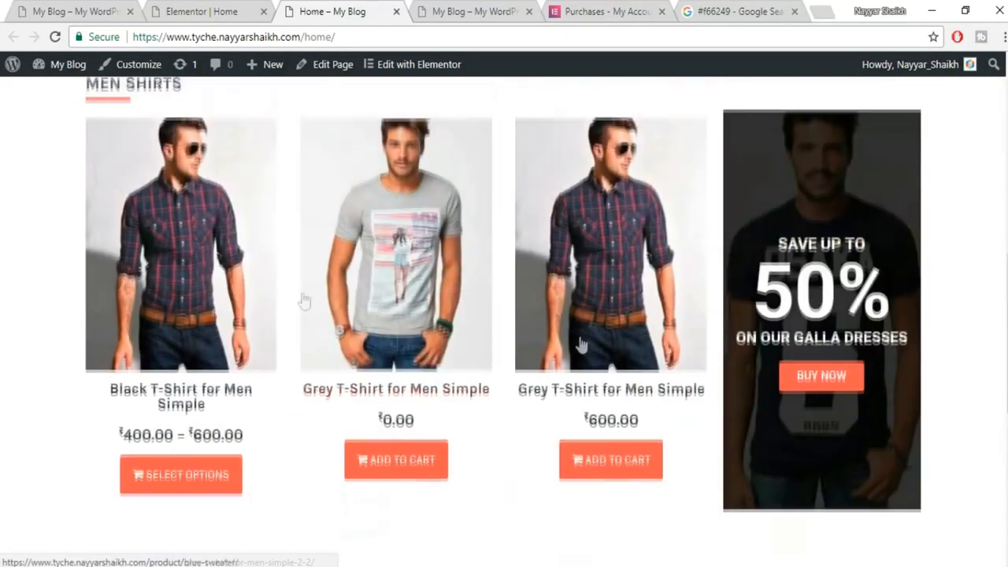
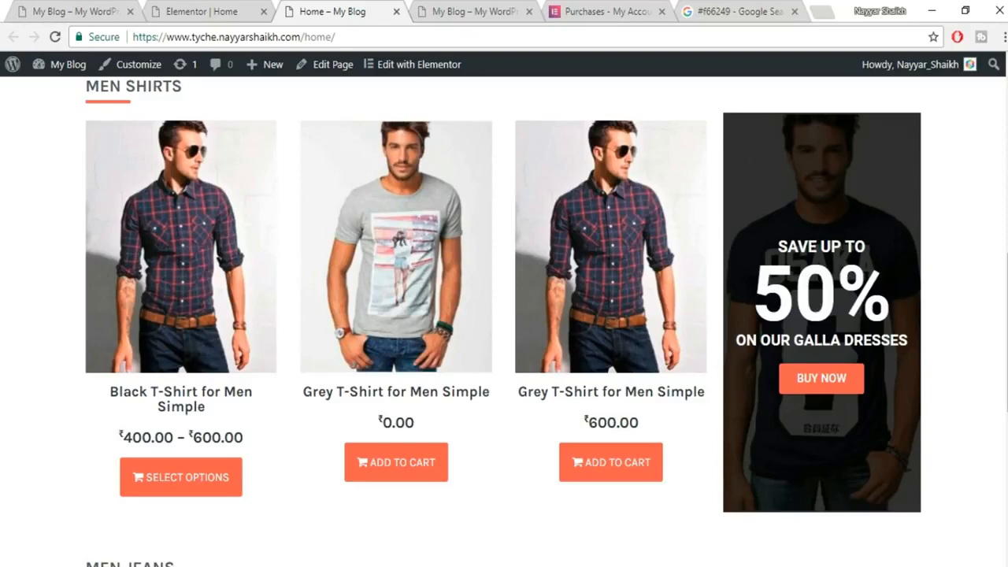
Leave the live home page's finished Men Jeans section and open the Dashboard from My Blog.
scroll(504, 315, down, 5)
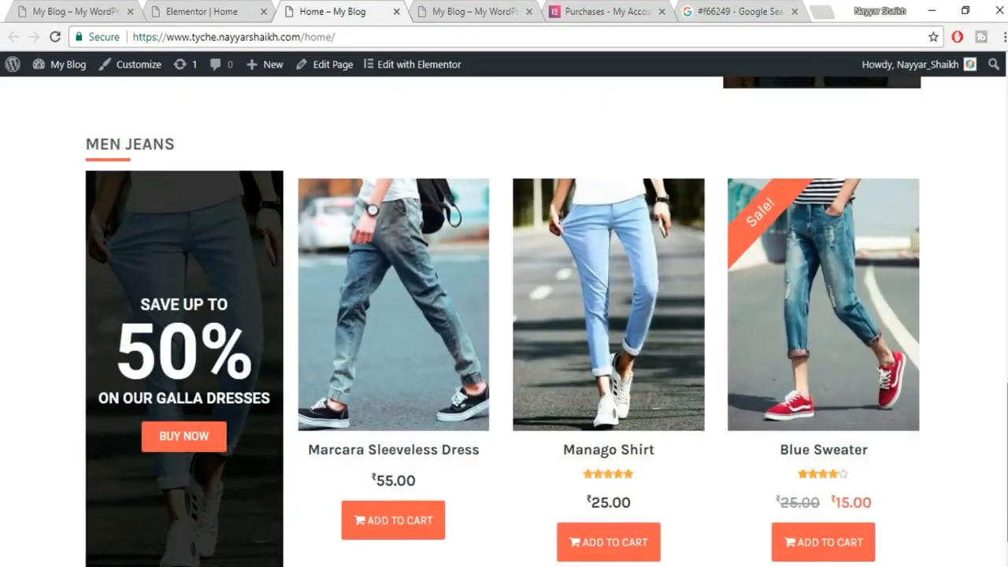
key(ctrl+1)
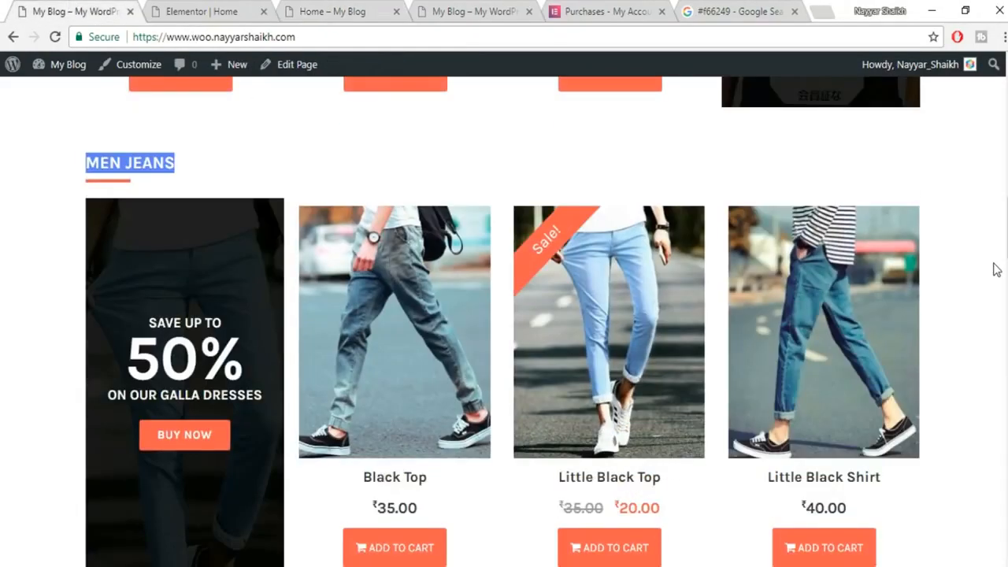
scroll(999, 286, down, 6)
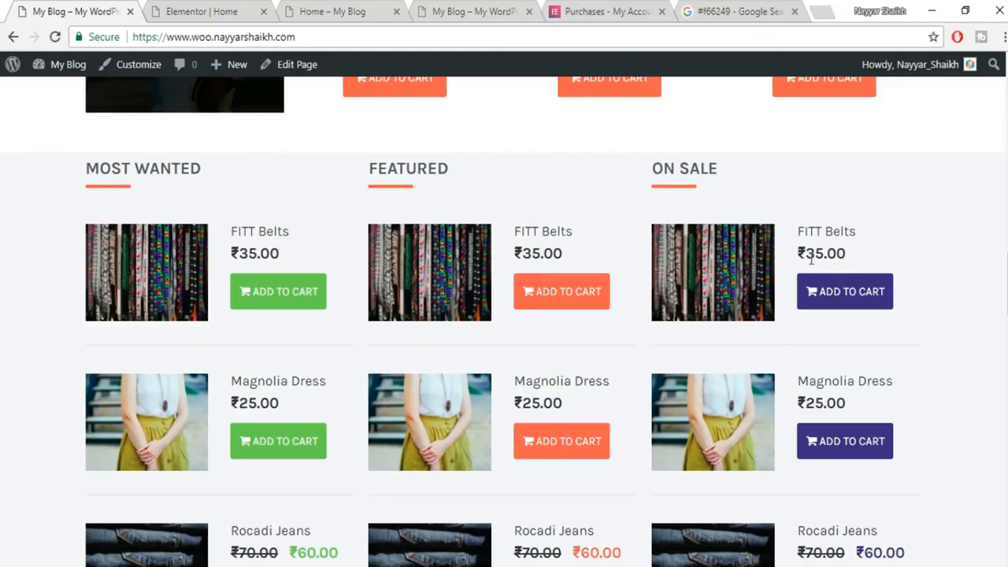
click(193, 11)
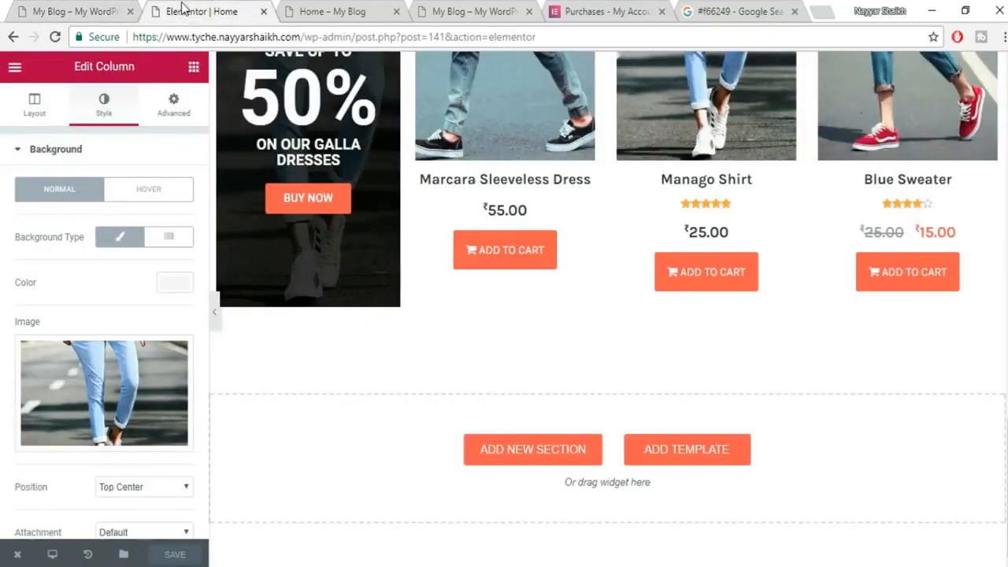
click(337, 11)
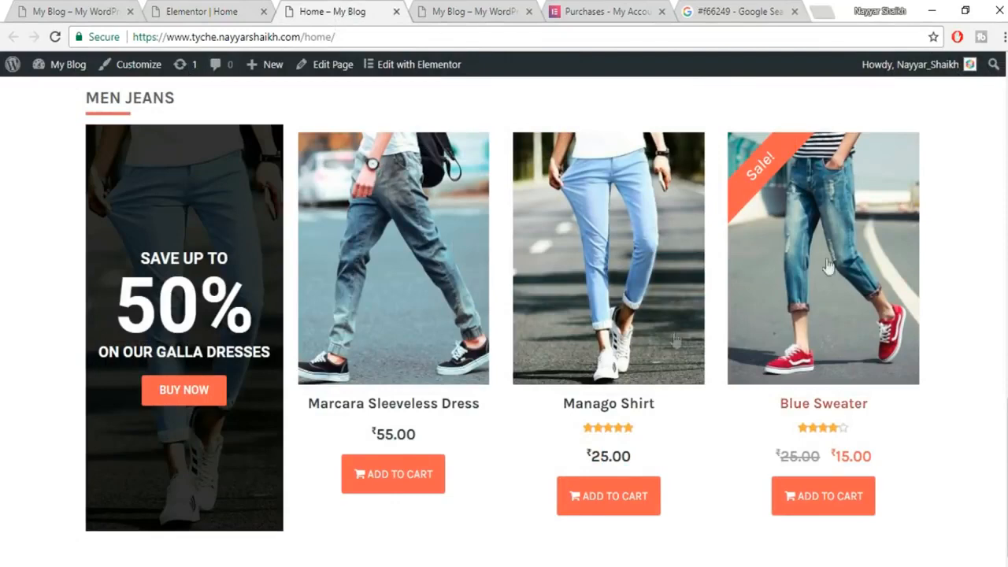
scroll(264, 276, up, 4)
mouse_move(69, 71)
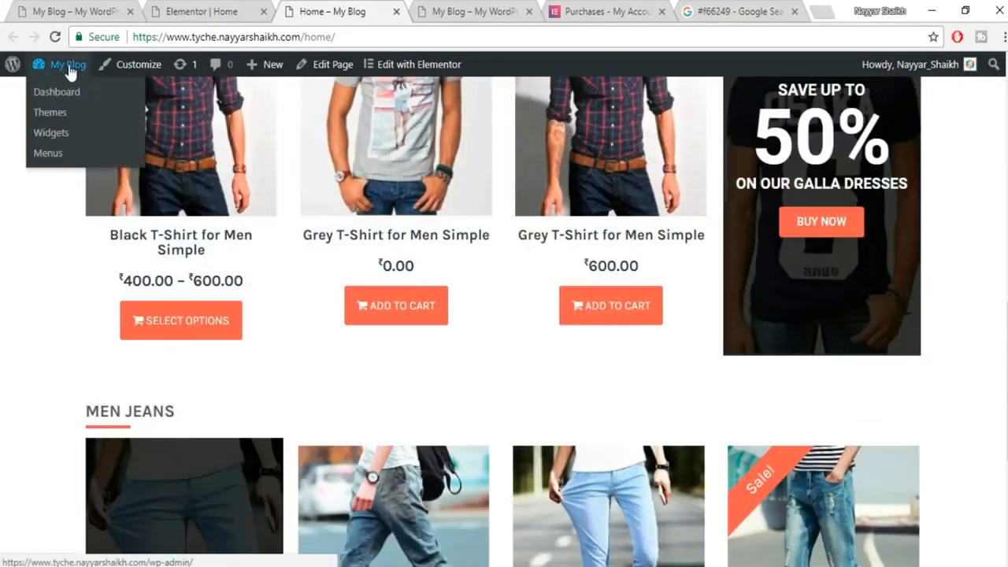
click(70, 92)
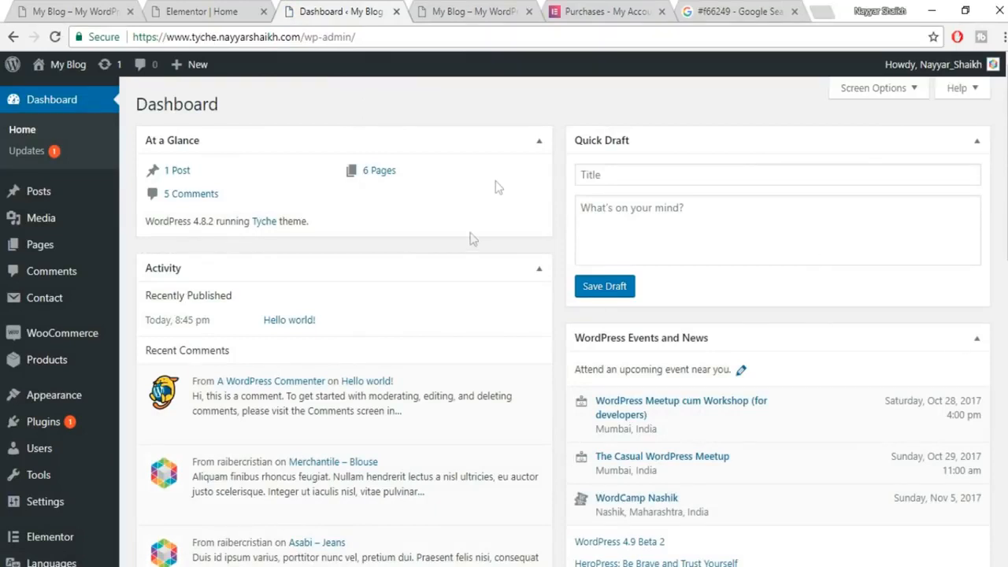
Open Tyche's Recommended Actions and install the Widget Importer Exporter plugin.
mouse_move(52, 306)
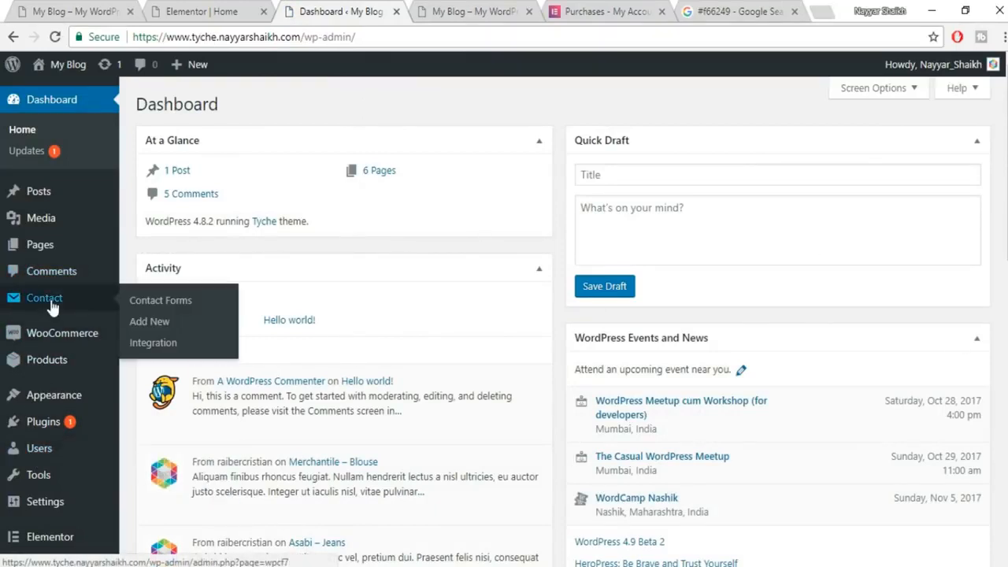
mouse_move(57, 511)
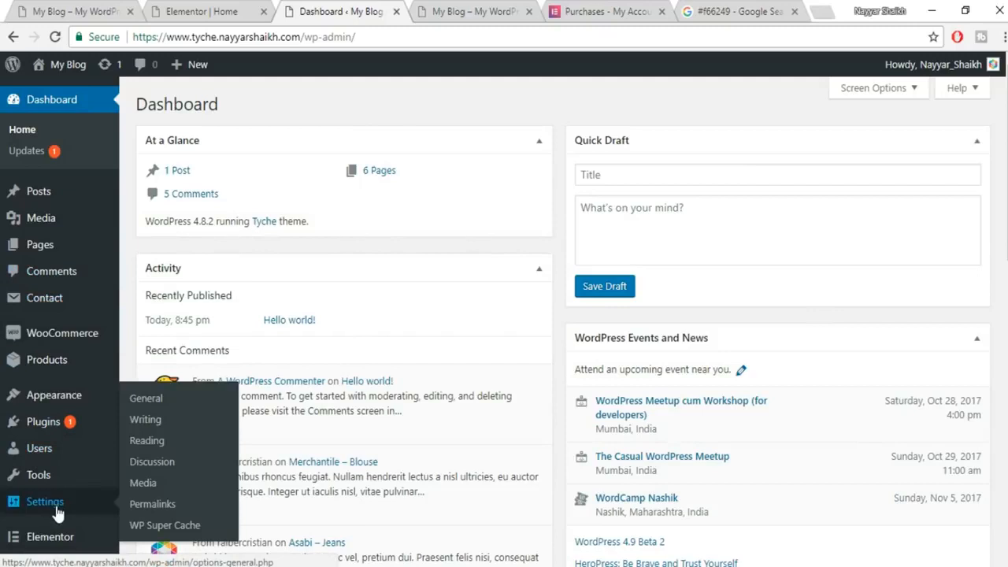
mouse_move(66, 403)
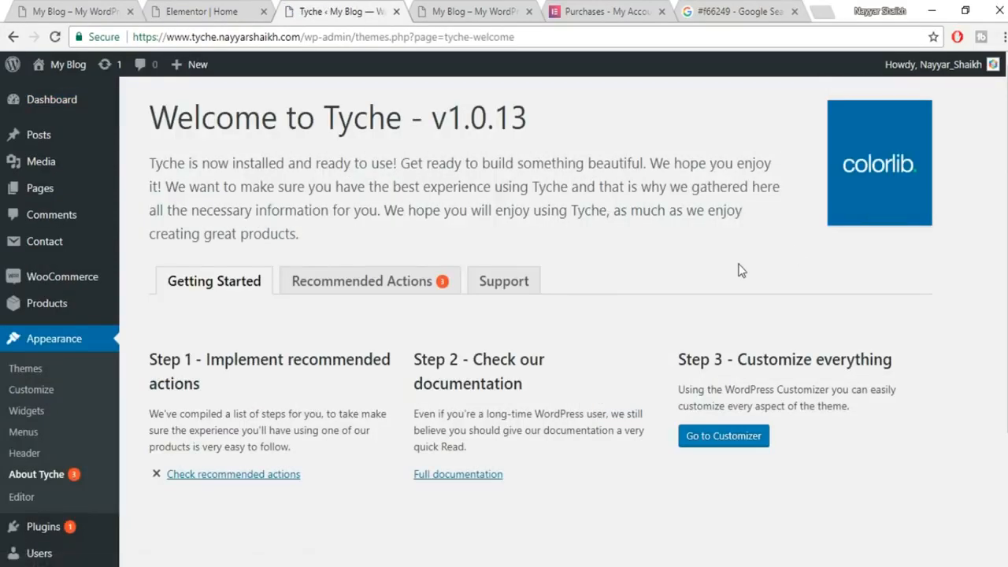
click(375, 297)
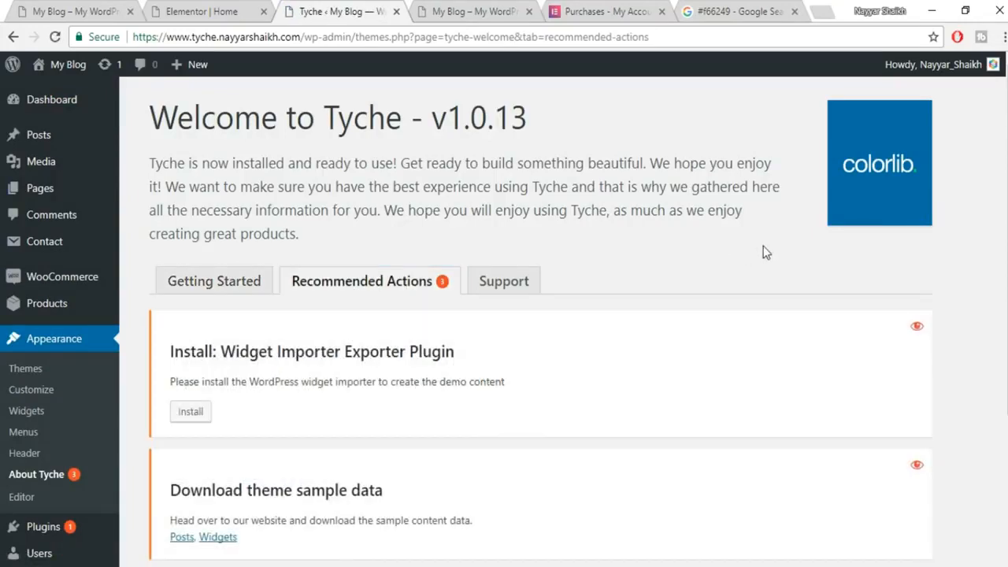
scroll(763, 252, down, 1)
click(192, 337)
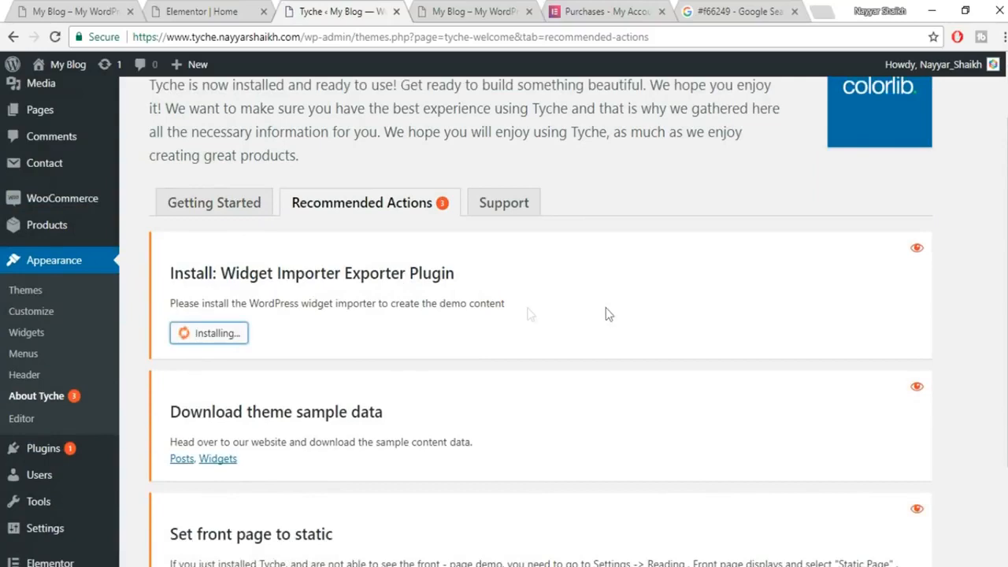
Download the Tyche sample widgets file and activate the Widget Importer Exporter plugin.
scroll(661, 305, down, 2)
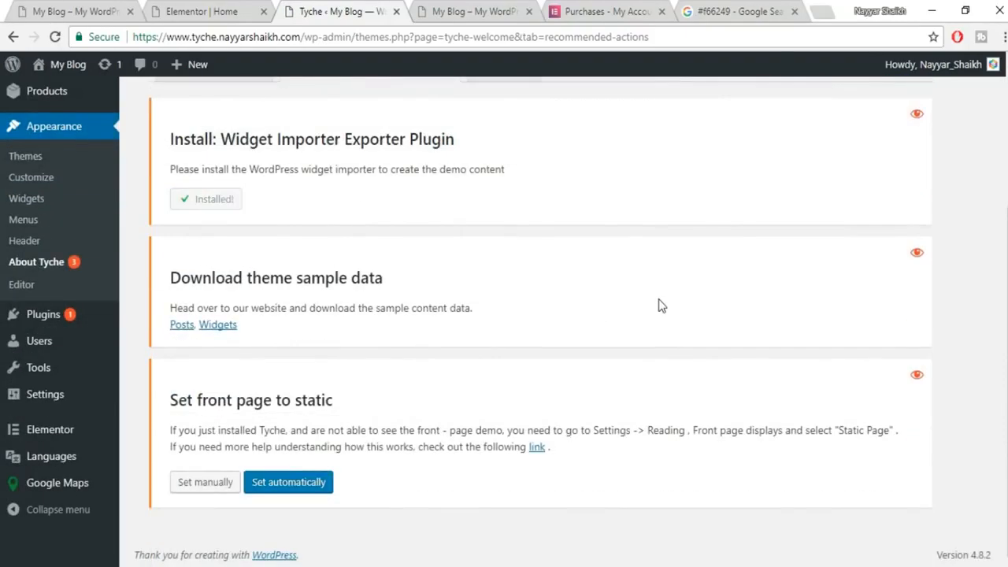
click(219, 325)
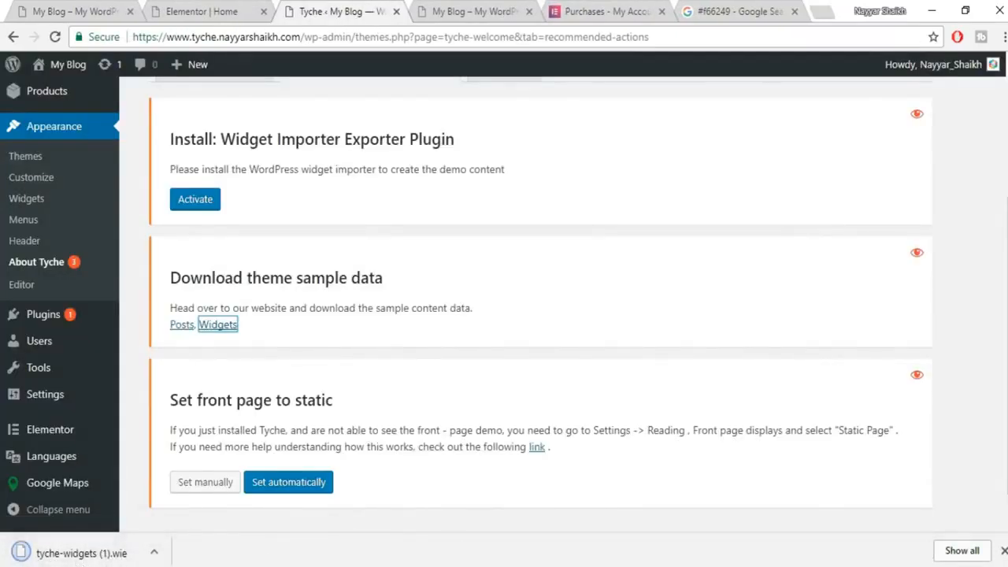
click(1002, 551)
click(196, 200)
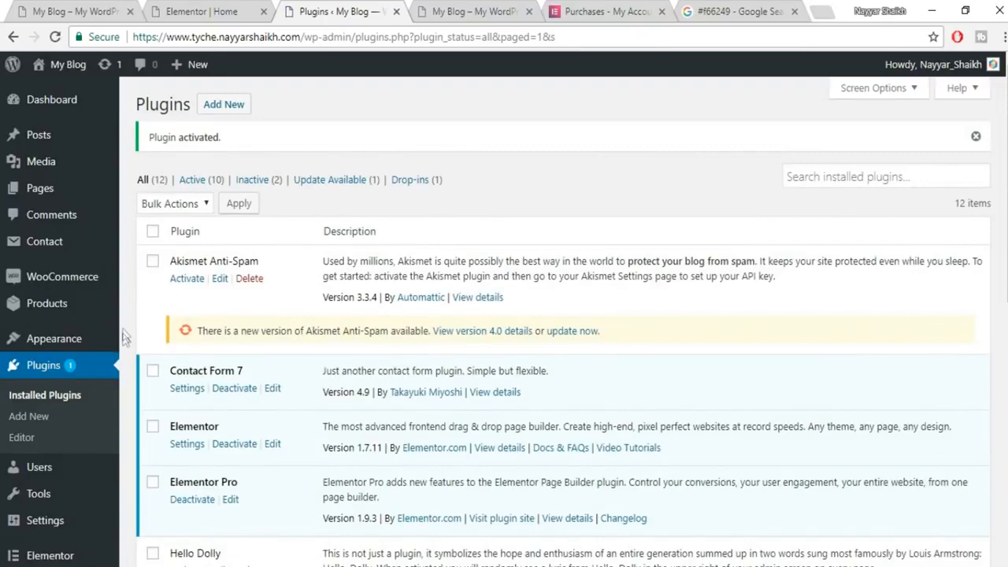
scroll(124, 338, down, 3)
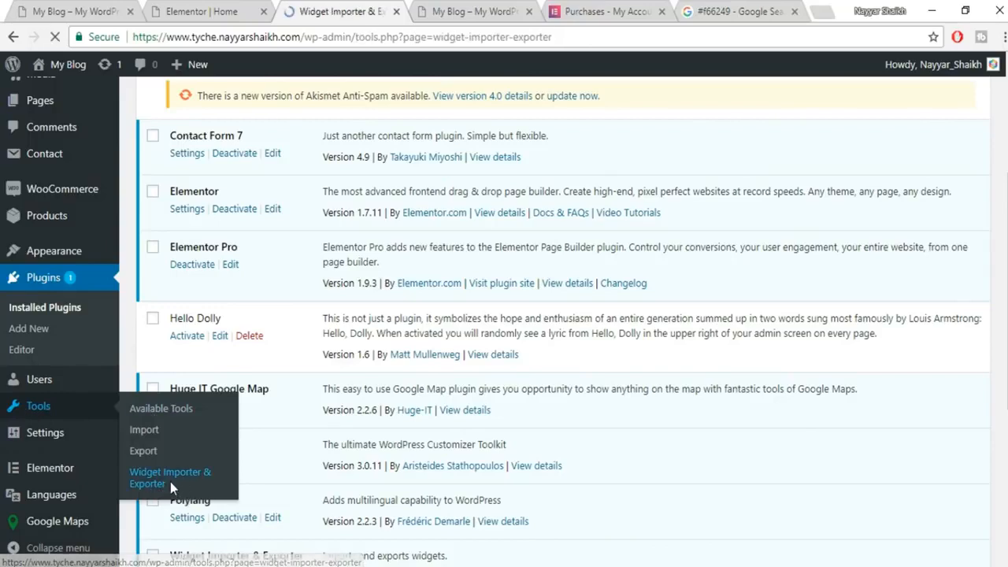
scroll(463, 364, down, 1)
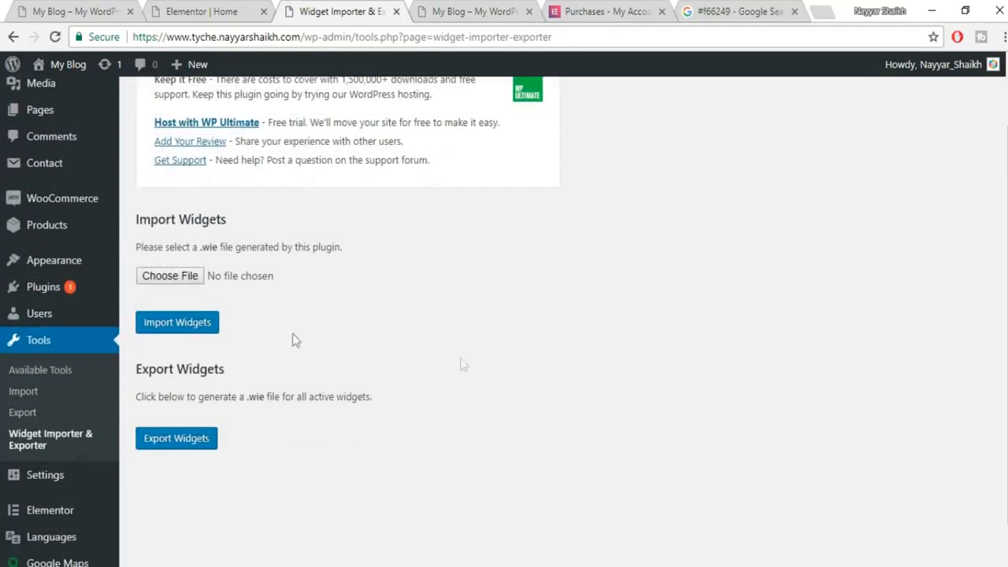
Import tyche-widgets.wie from the Widgets folder, review the results, and return to the Elementor tab.
click(191, 282)
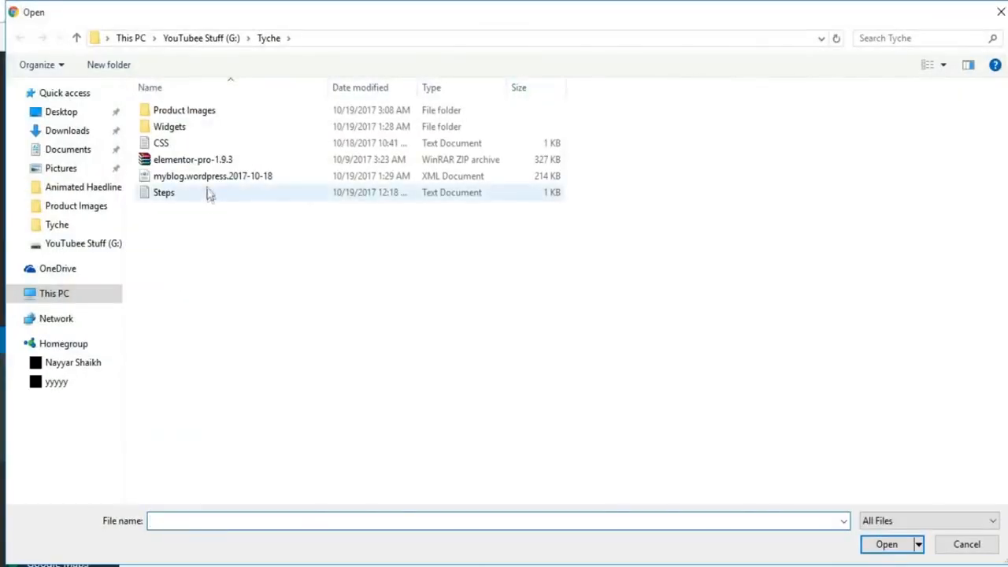
double_click(196, 126)
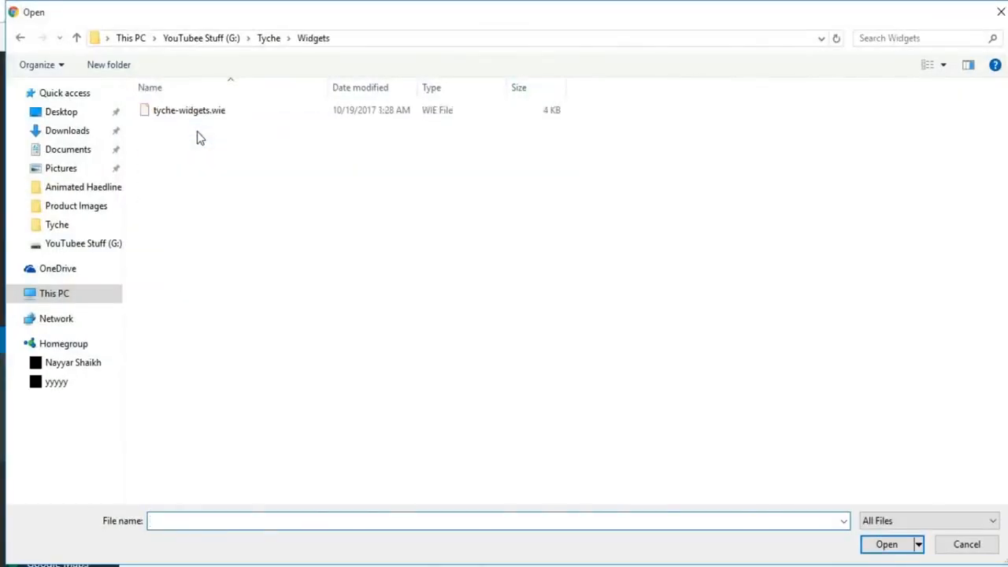
click(198, 113)
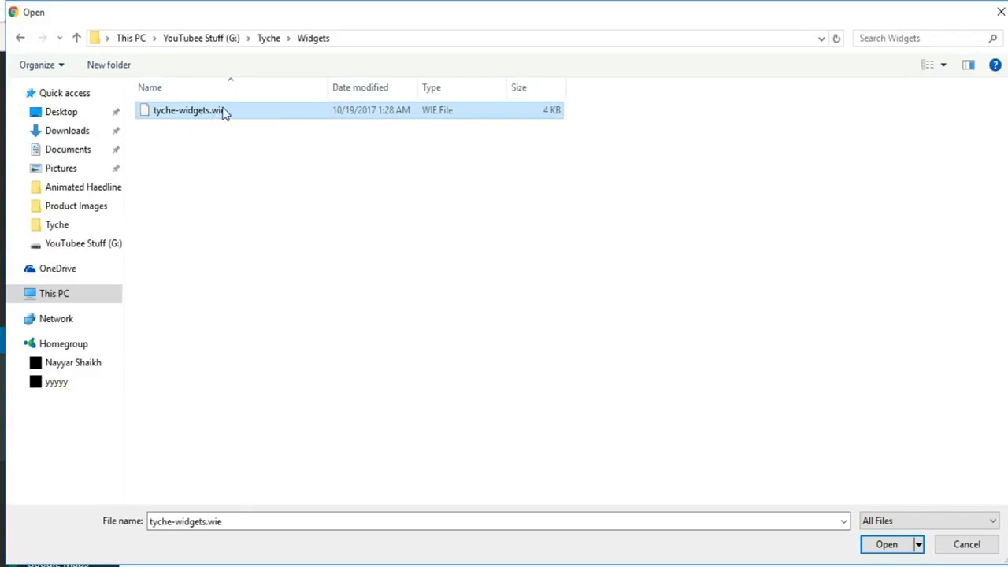
click(892, 544)
click(177, 337)
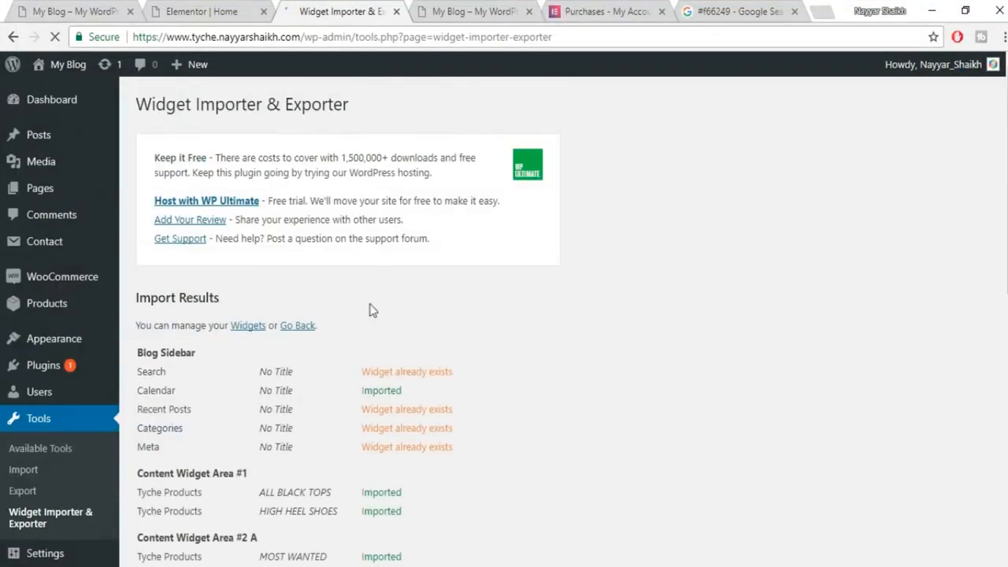
scroll(580, 367, down, 2)
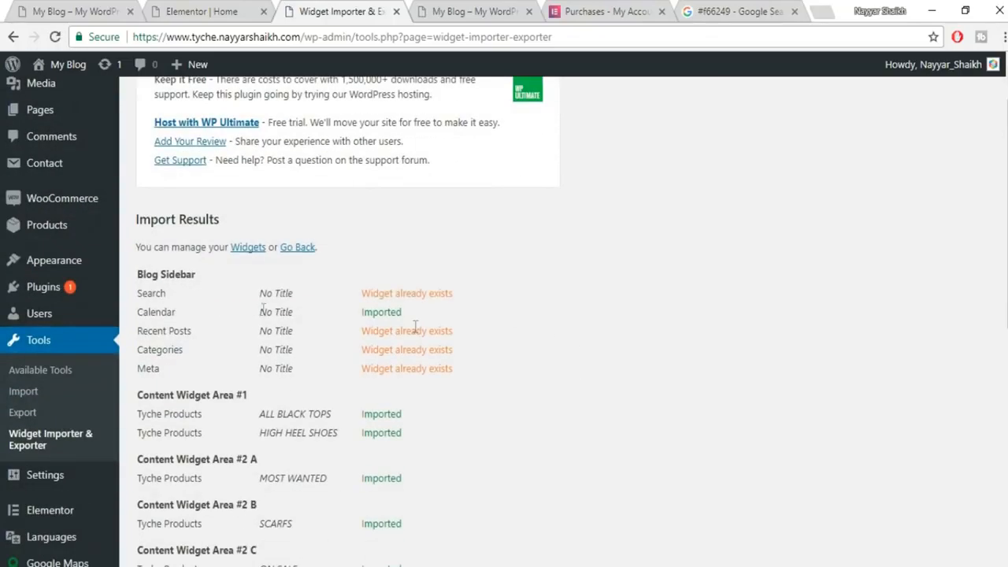
scroll(428, 316, down, 3)
scroll(422, 282, down, 4)
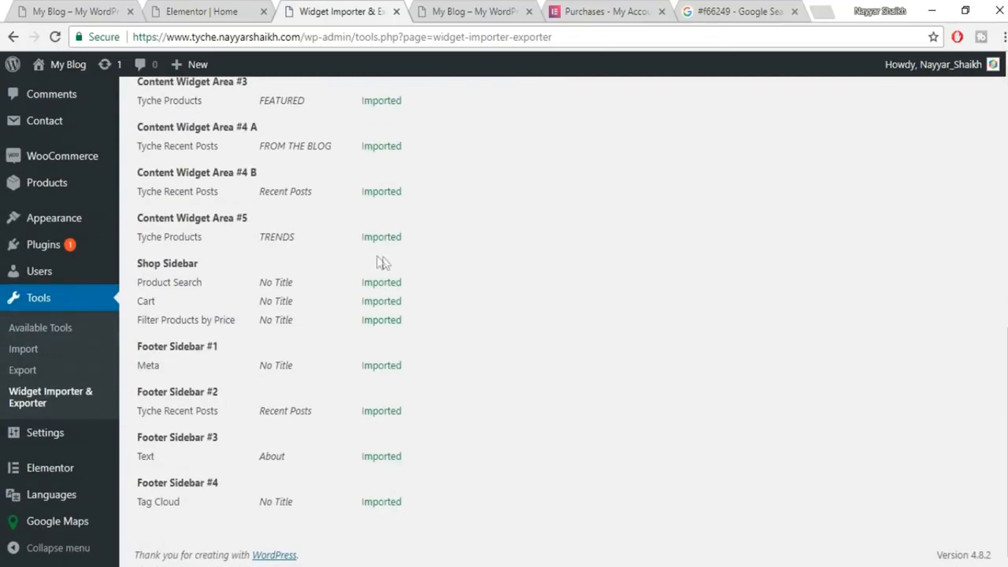
scroll(391, 410, up, 10)
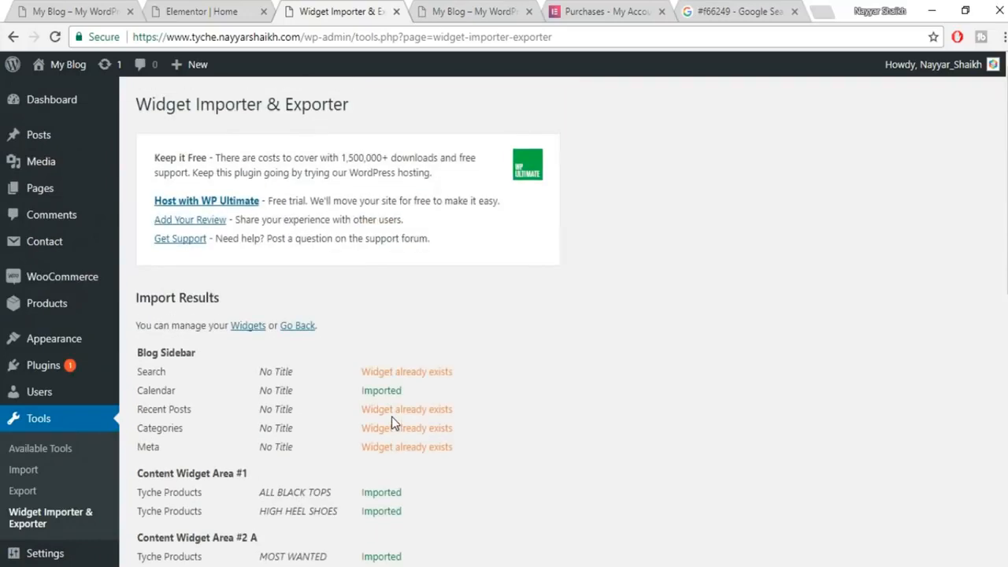
key(ctrl+shift+Tab)
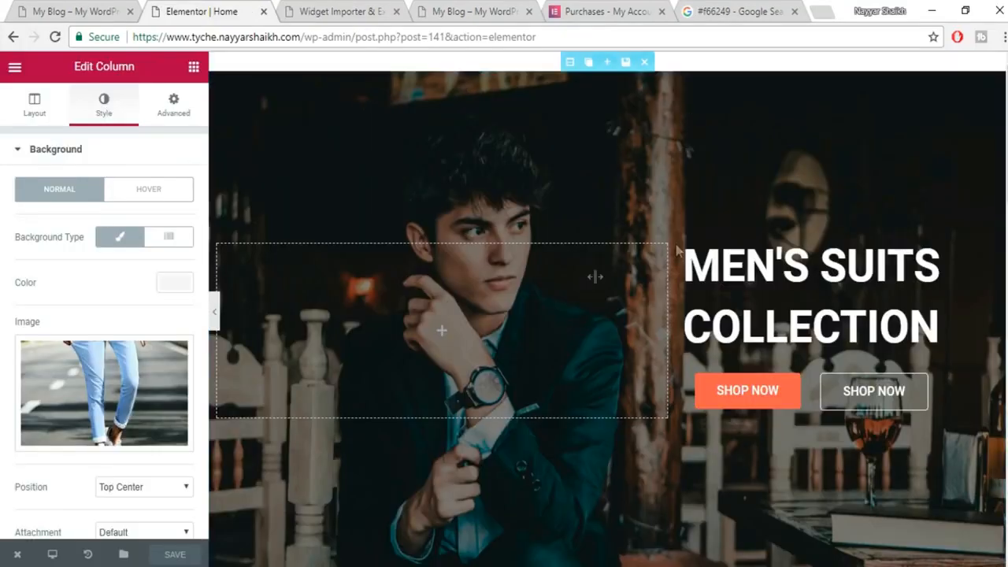
Reload the Elementor editor and scroll through the Home page.
click(55, 38)
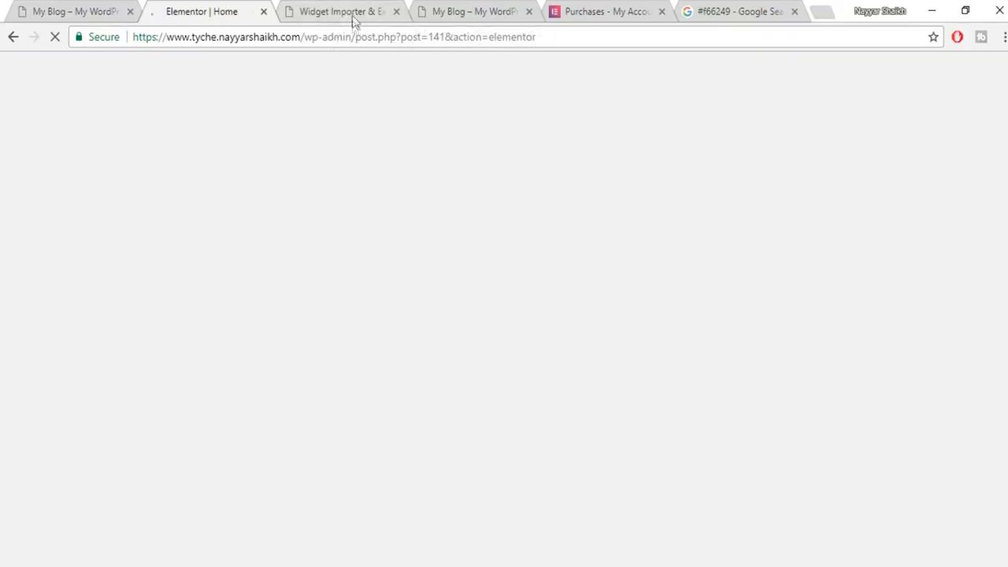
scroll(701, 383, down, 10)
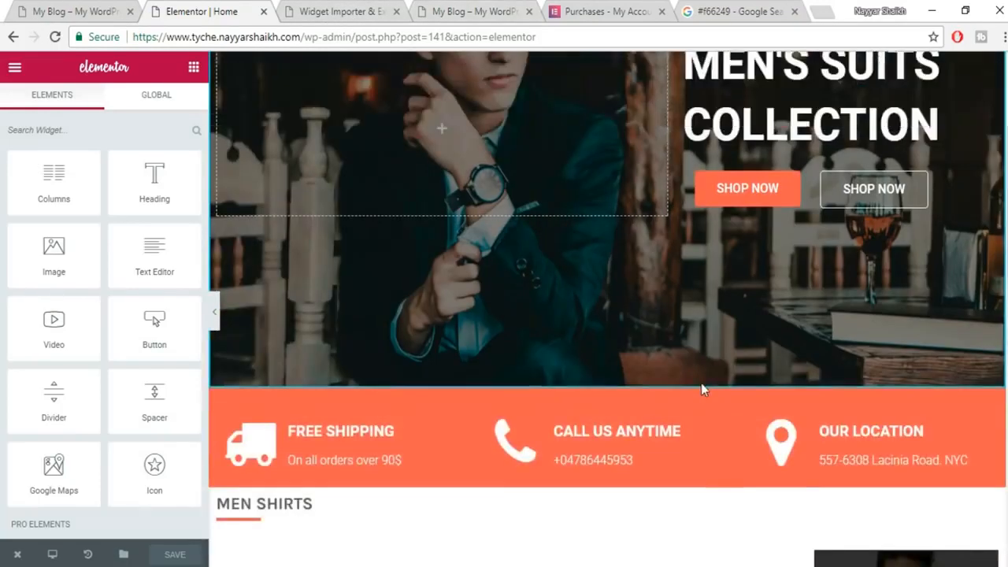
scroll(700, 385, down, 4)
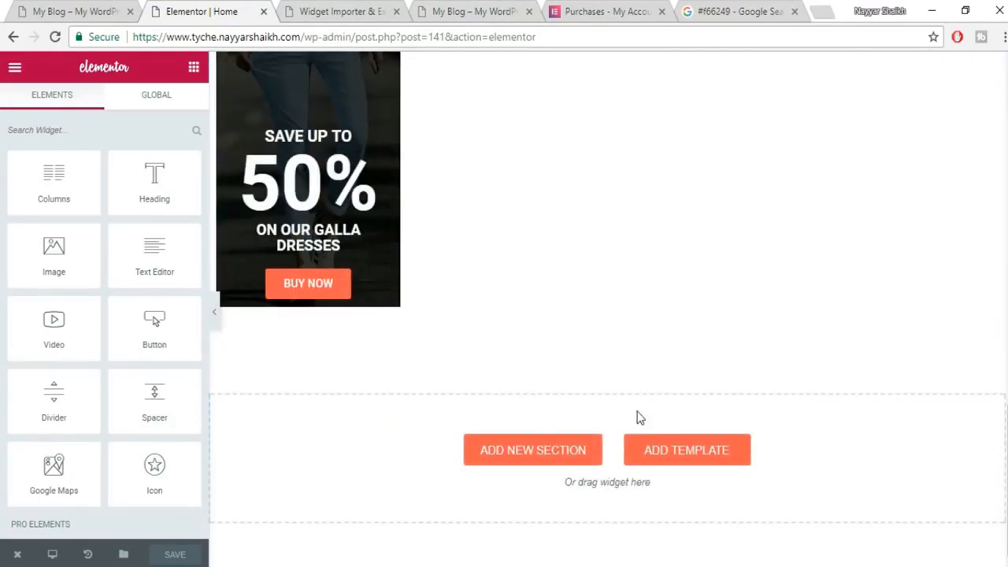
scroll(638, 417, up, 4)
scroll(806, 452, up, 3)
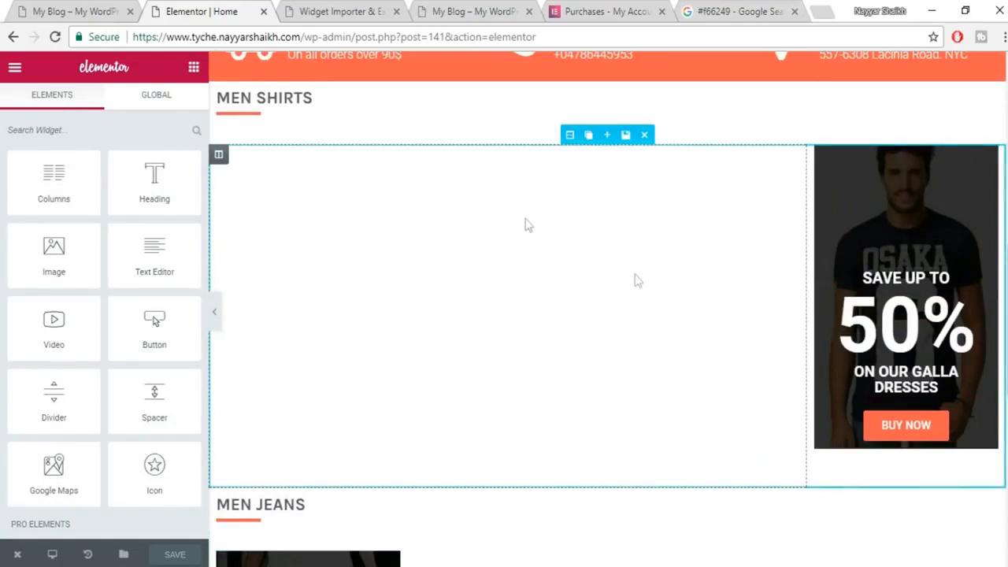
scroll(648, 355, down, 5)
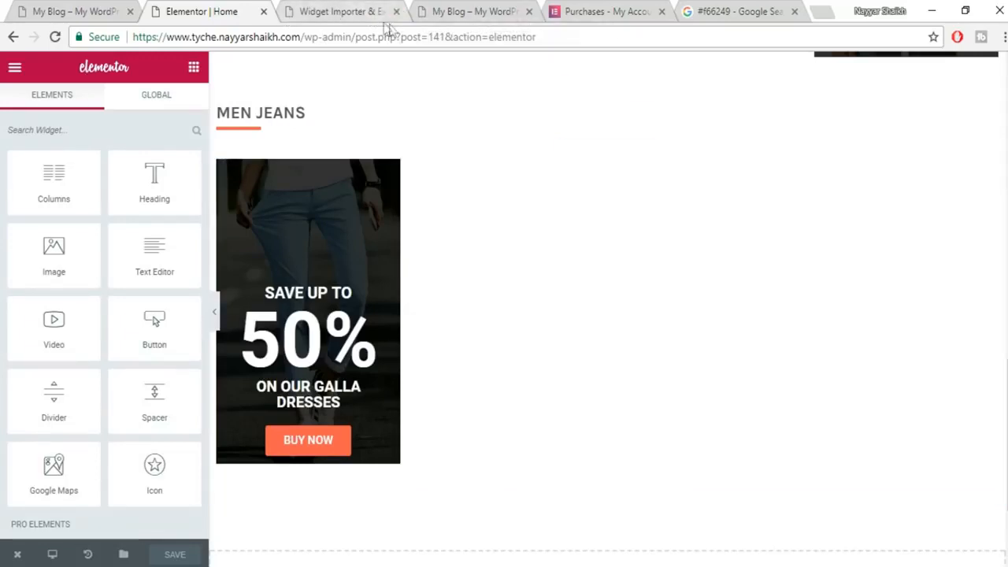
Close the importer tab, review the reference shop's Most Wanted, Featured and On Sale sections, and return.
click(341, 12)
click(396, 11)
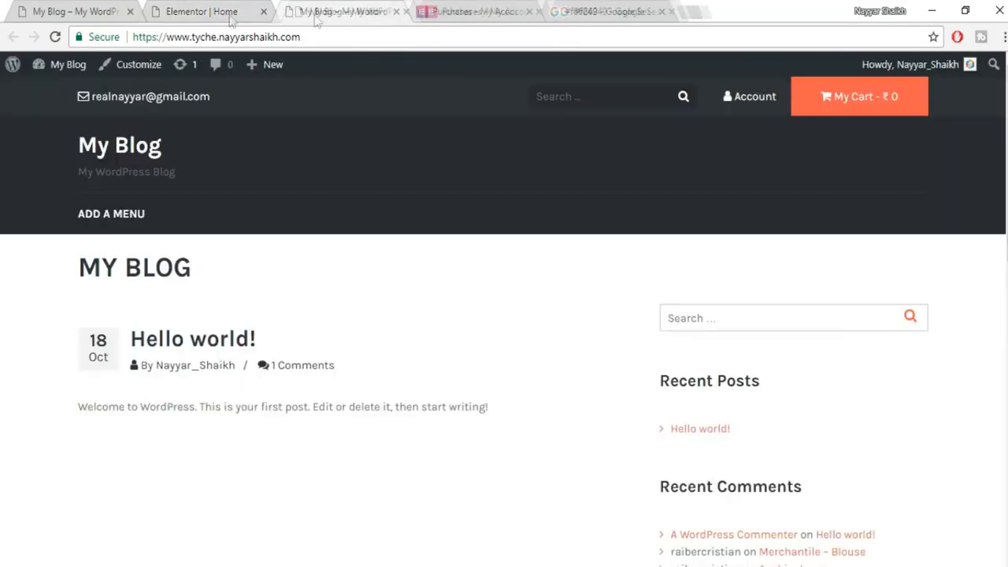
click(199, 13)
click(75, 11)
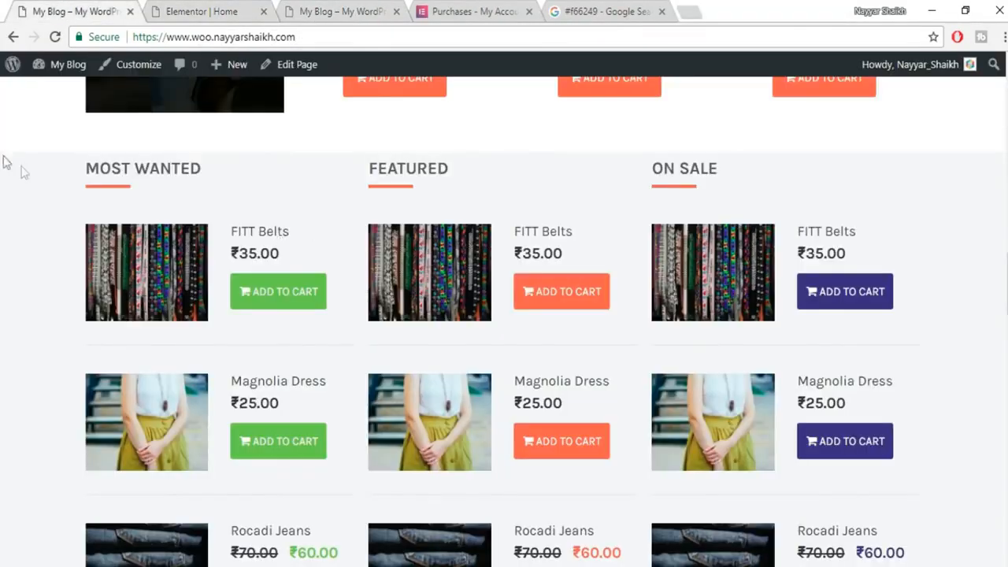
scroll(338, 389, down, 2)
scroll(472, 247, up, 1)
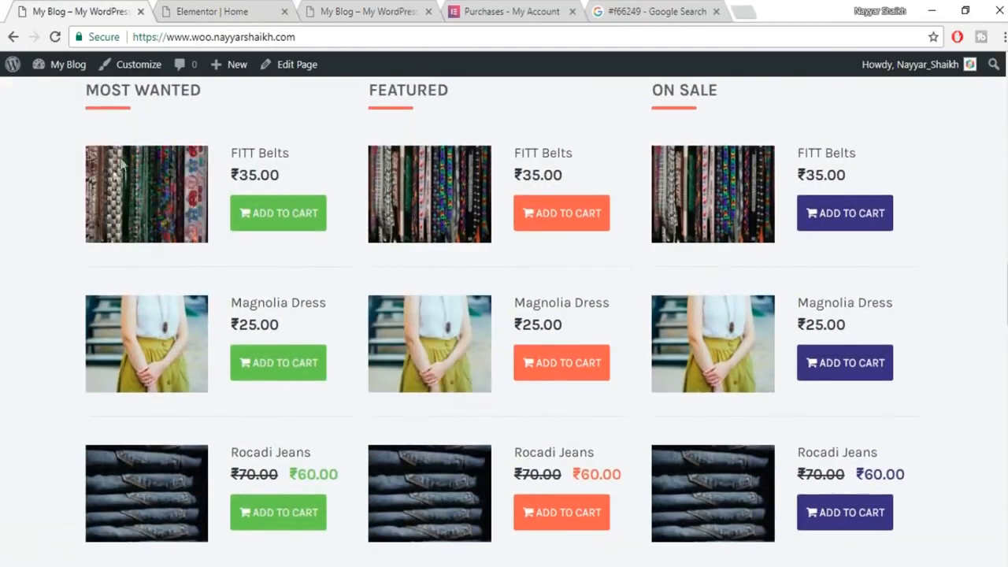
scroll(294, 126, up, 1)
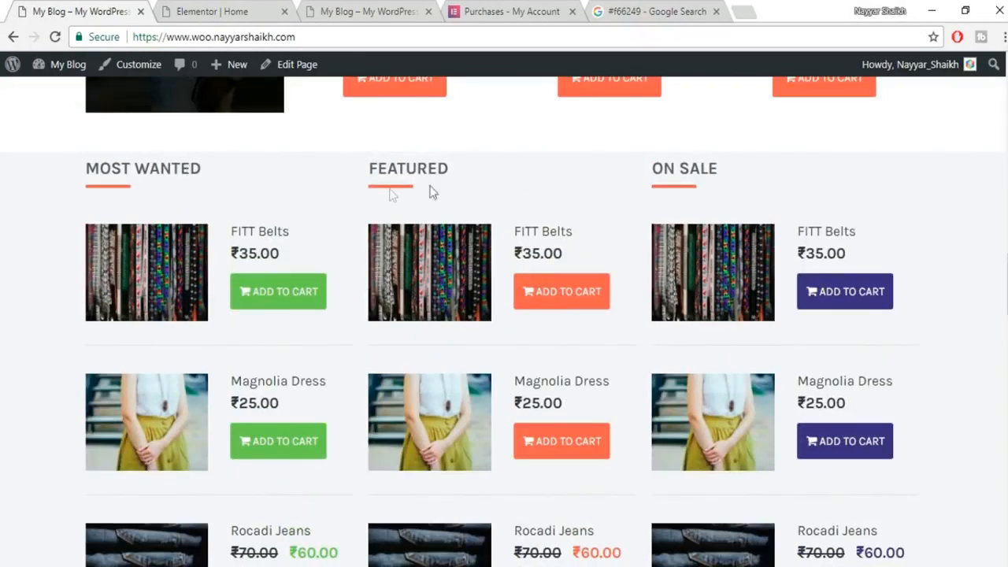
click(224, 12)
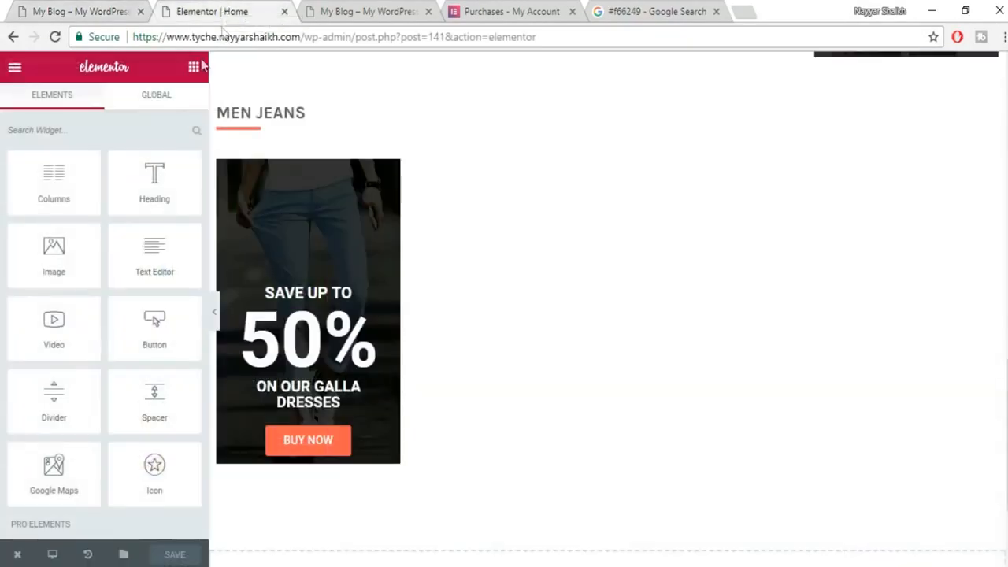
Place a Tyche Products widget below the 50% sale banner.
scroll(185, 272, down, 10)
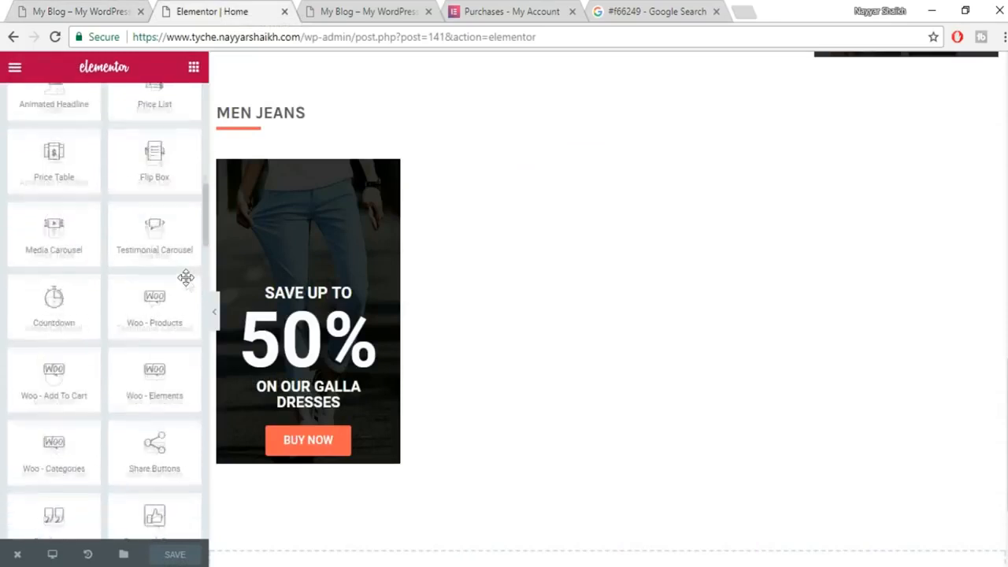
scroll(112, 304, down, 5)
scroll(130, 333, down, 2)
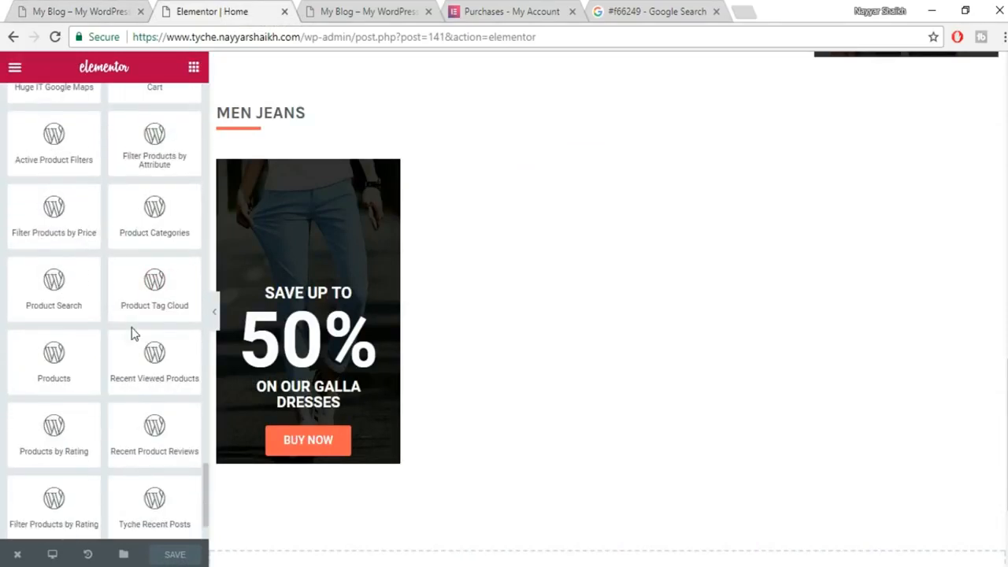
scroll(142, 364, up, 3)
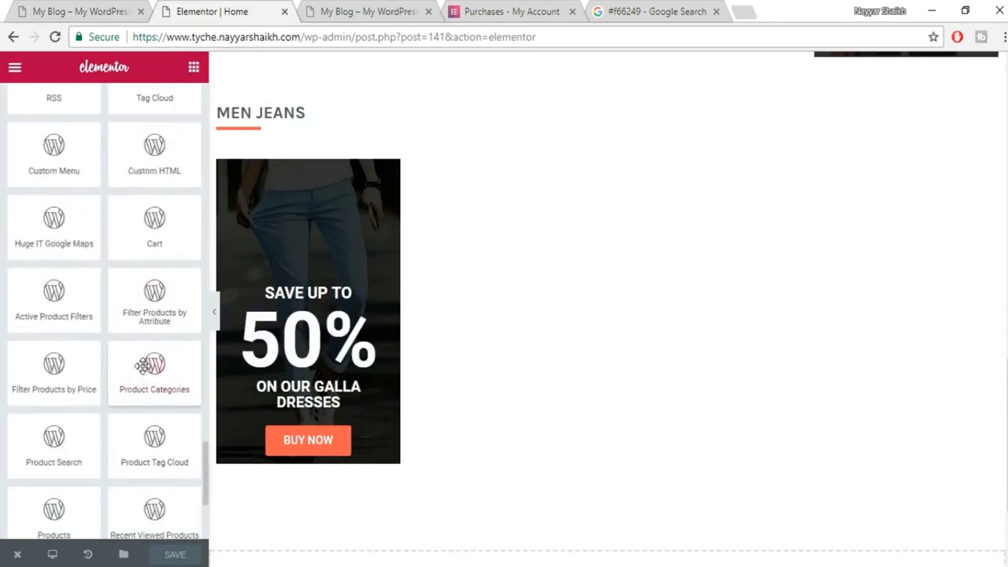
scroll(158, 236, down, 5)
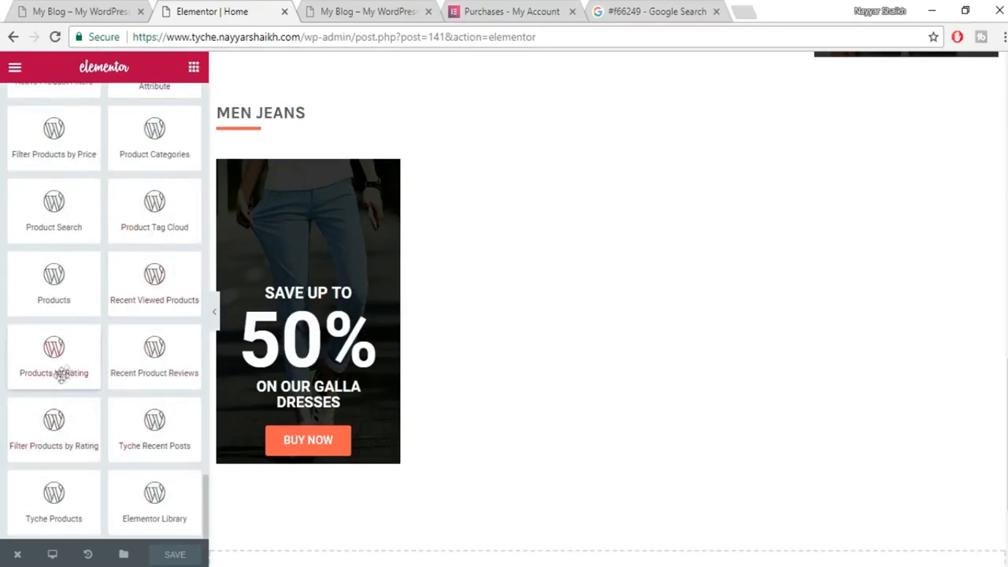
drag(69, 492, 597, 441)
Add two more columns so the products section has three columns.
scroll(698, 378, down, 3)
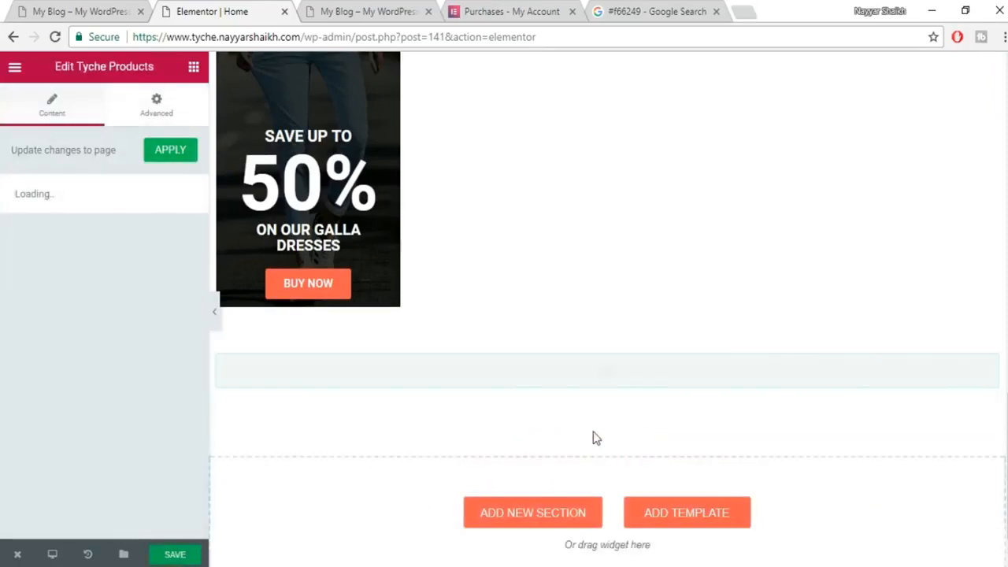
scroll(708, 429, down, 3)
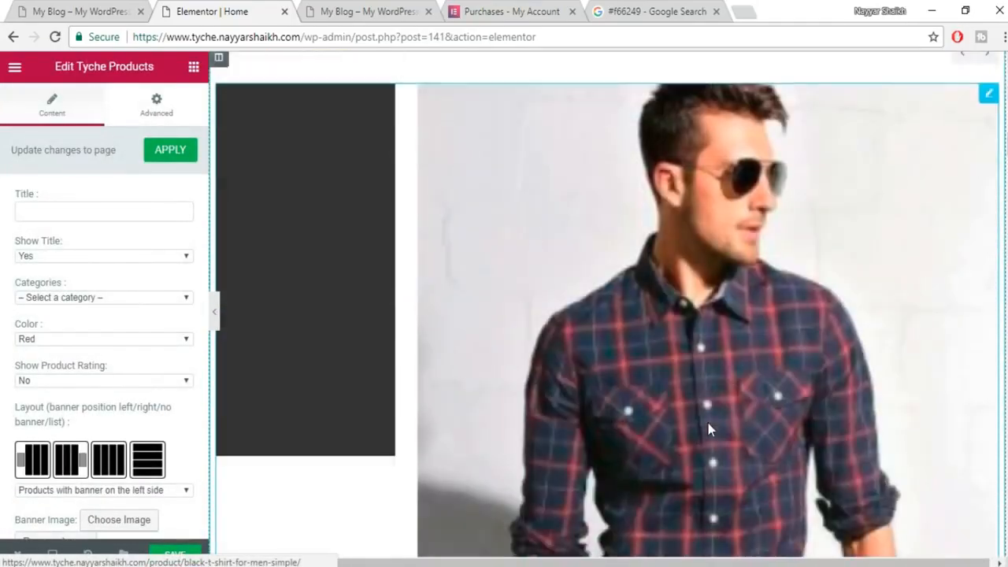
scroll(626, 370, up, 2)
scroll(605, 312, up, 2)
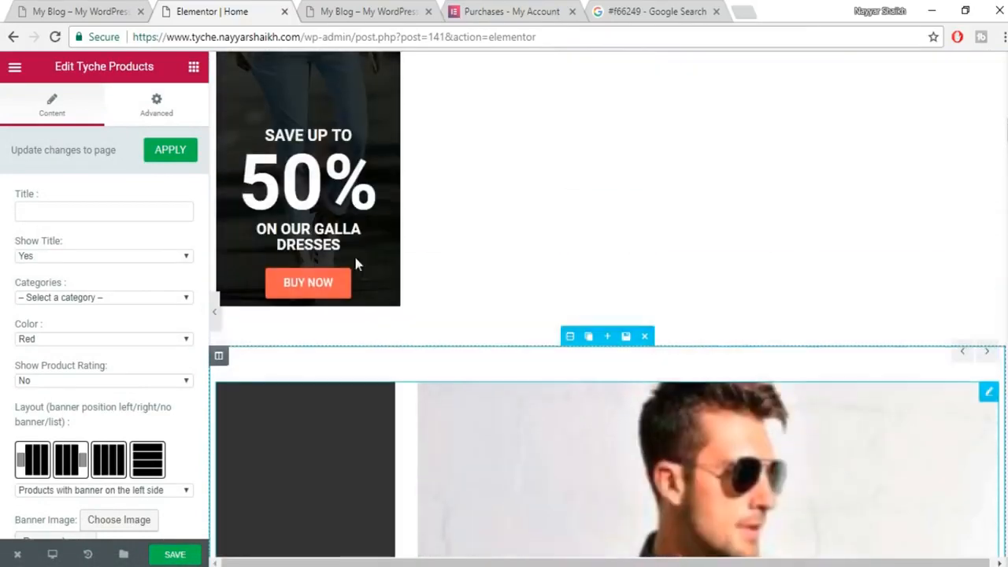
scroll(236, 331, down, 1)
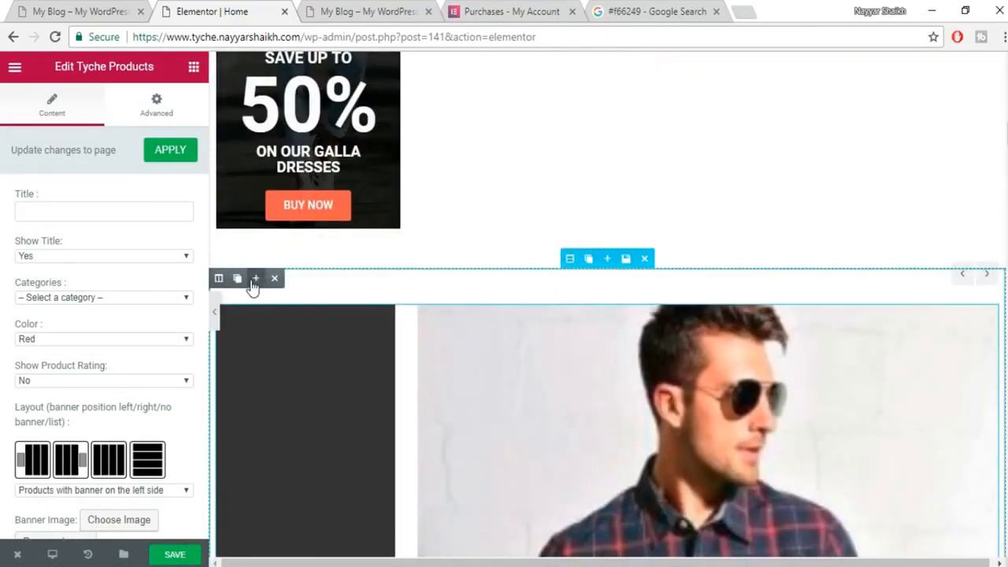
click(256, 279)
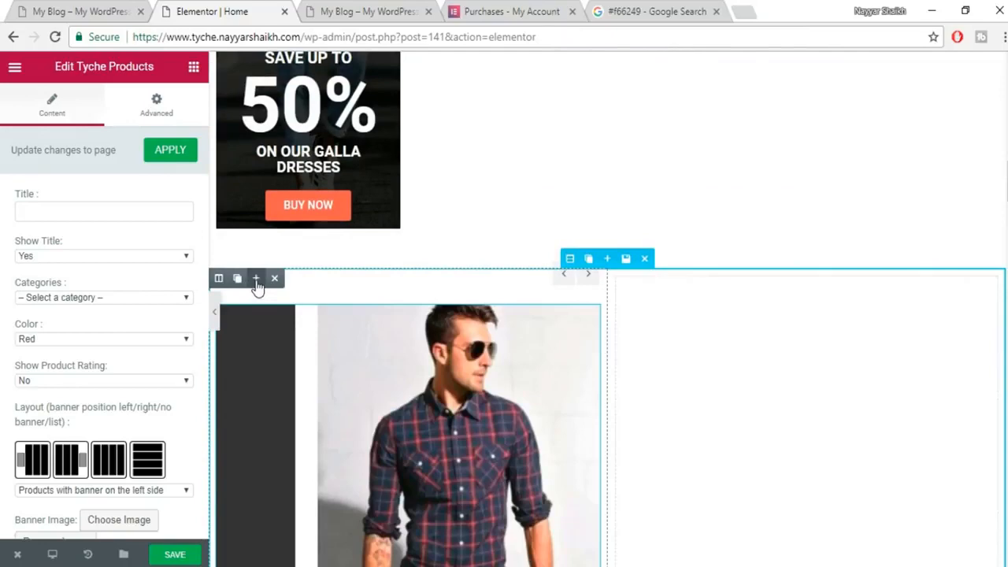
click(256, 279)
scroll(711, 462, down, 3)
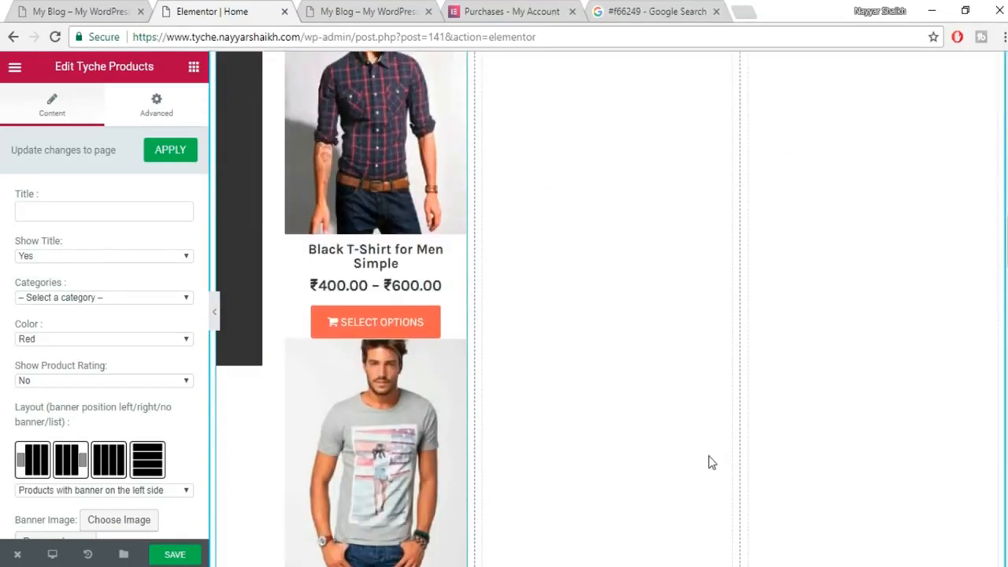
scroll(382, 283, up, 2)
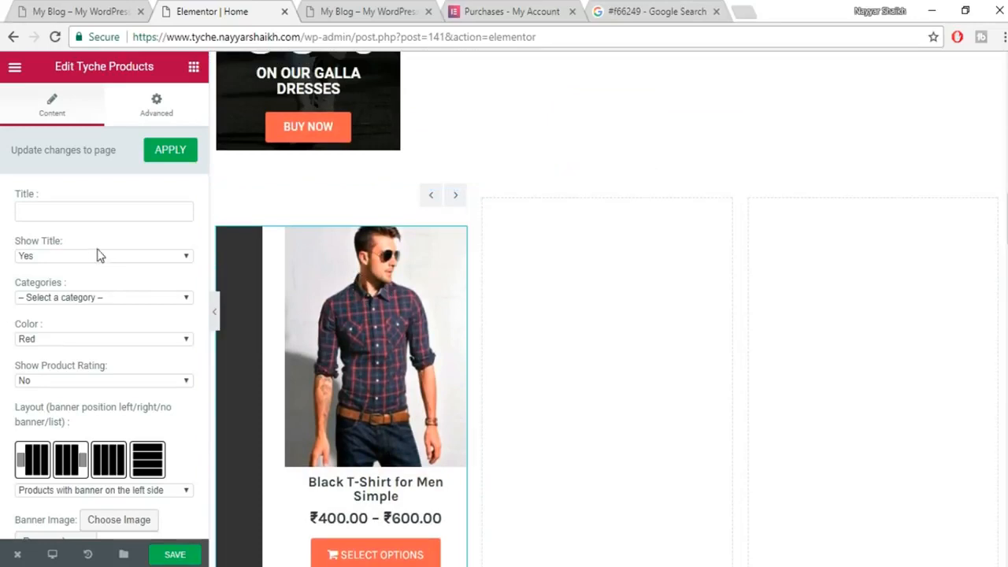
click(90, 211)
After checking the reference headings, set Show Title to No and Categories to Jeans.
click(74, 8)
drag(215, 171, 99, 168)
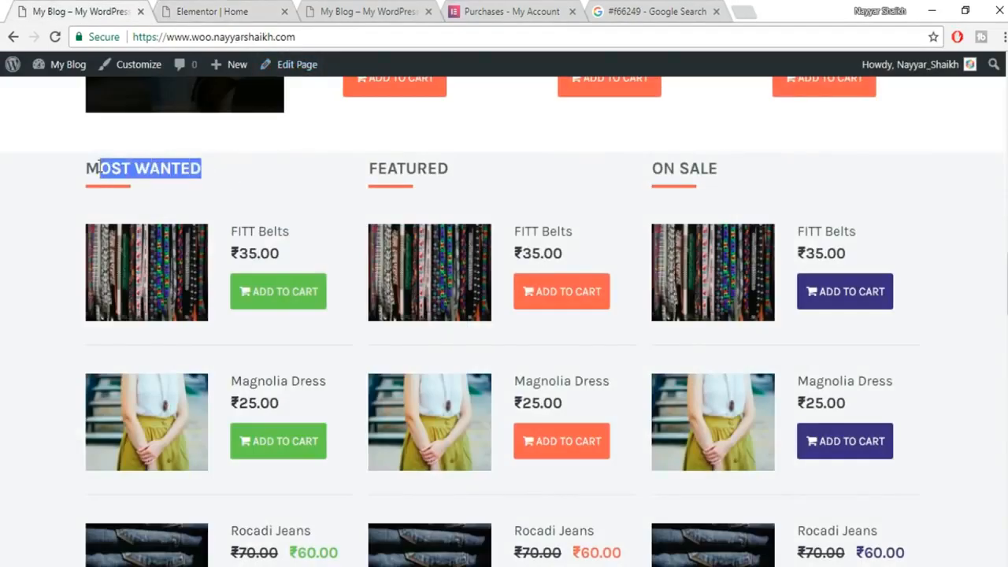
click(126, 187)
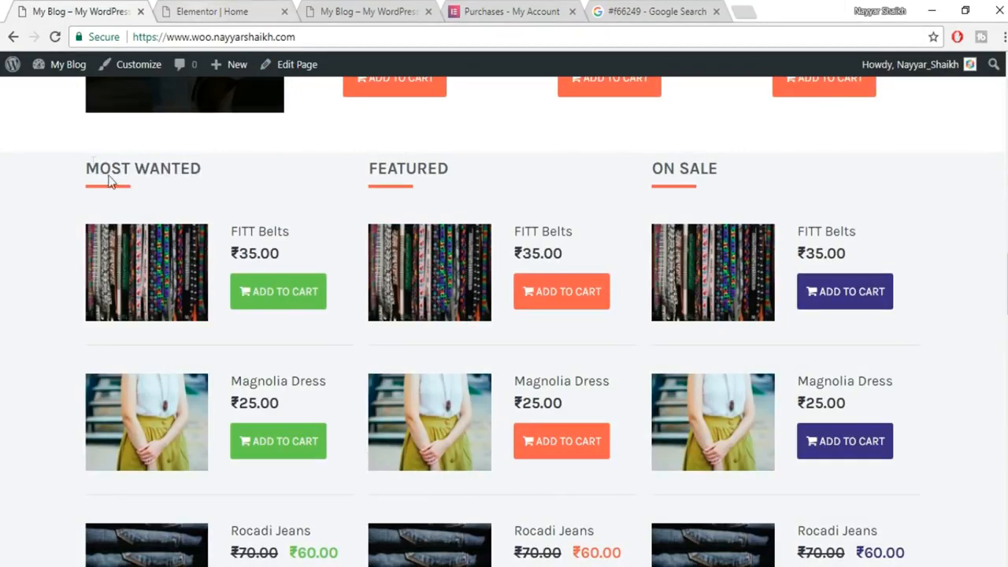
click(266, 7)
click(90, 255)
click(80, 281)
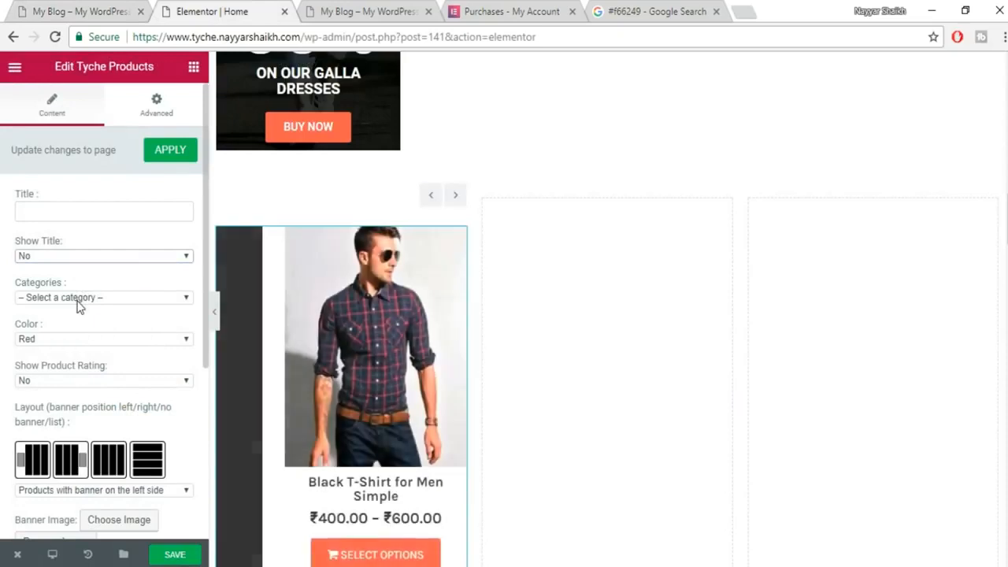
click(80, 300)
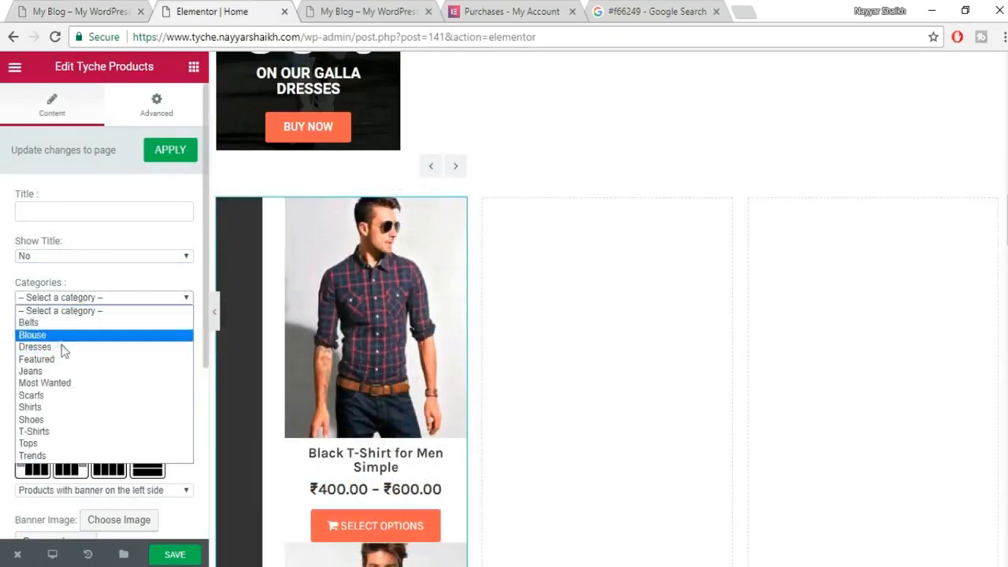
click(65, 372)
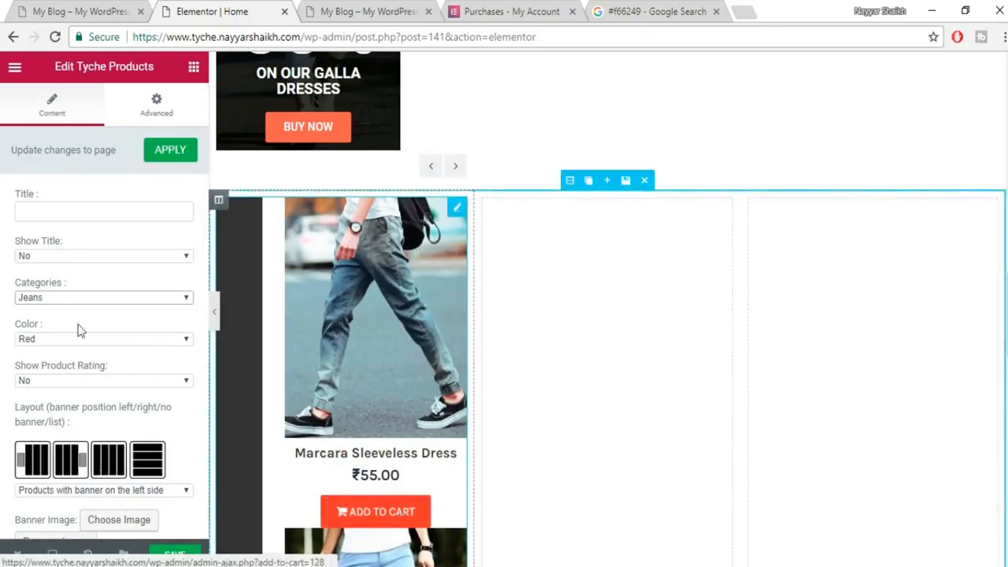
Compare button colours with the reference shop and bring up the widget's Color choices.
click(56, 376)
click(94, 11)
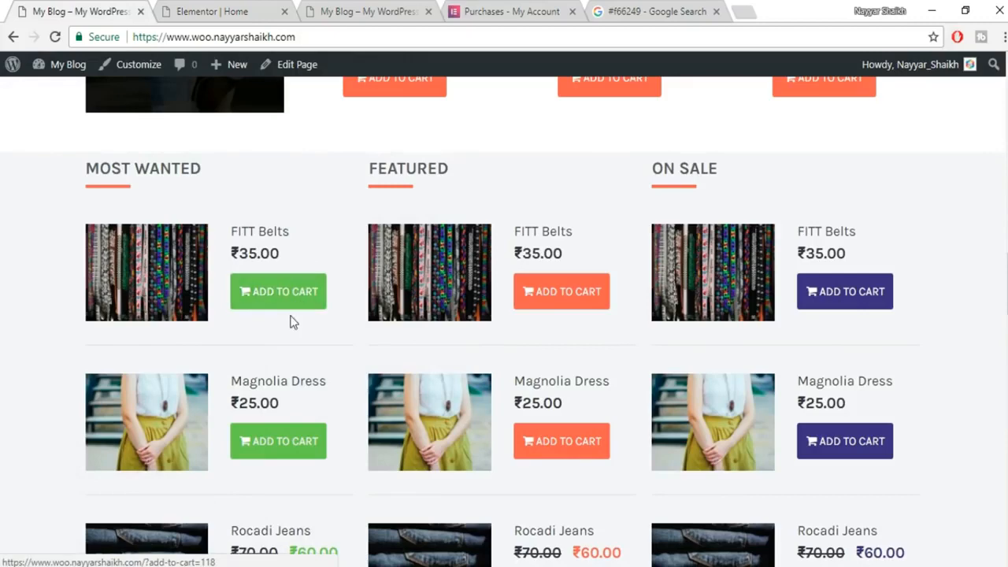
click(163, 11)
click(98, 339)
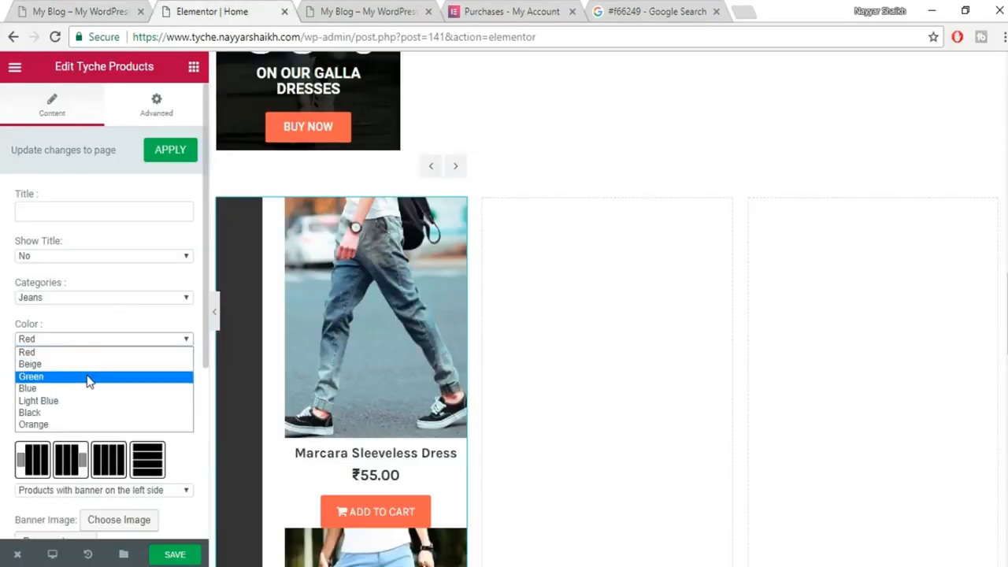
Set the Jeans products widget colour to Green and compare it with the reference shop.
click(90, 377)
scroll(426, 443, down, 2)
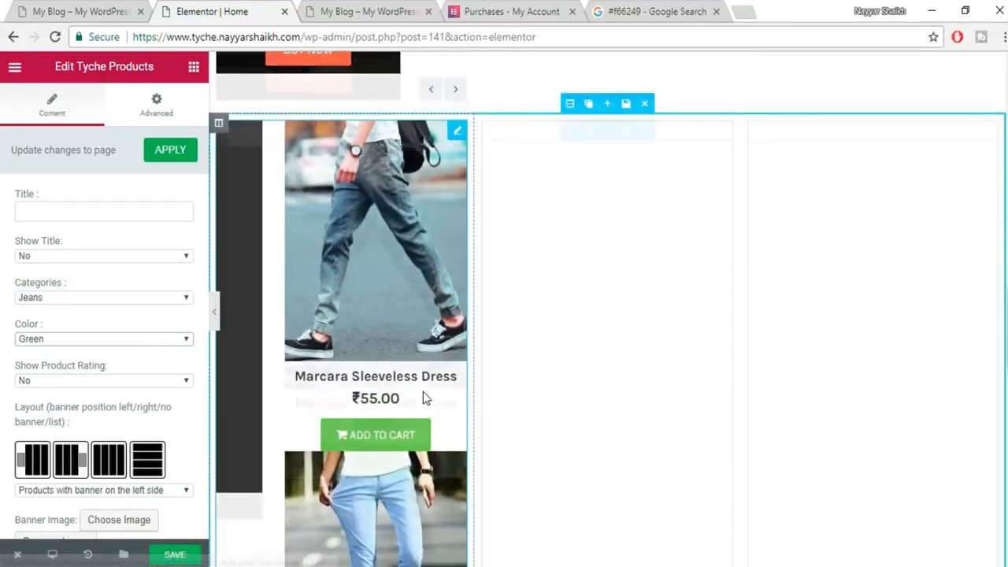
scroll(128, 382, down, 2)
scroll(400, 398, down, 6)
scroll(399, 398, down, 1)
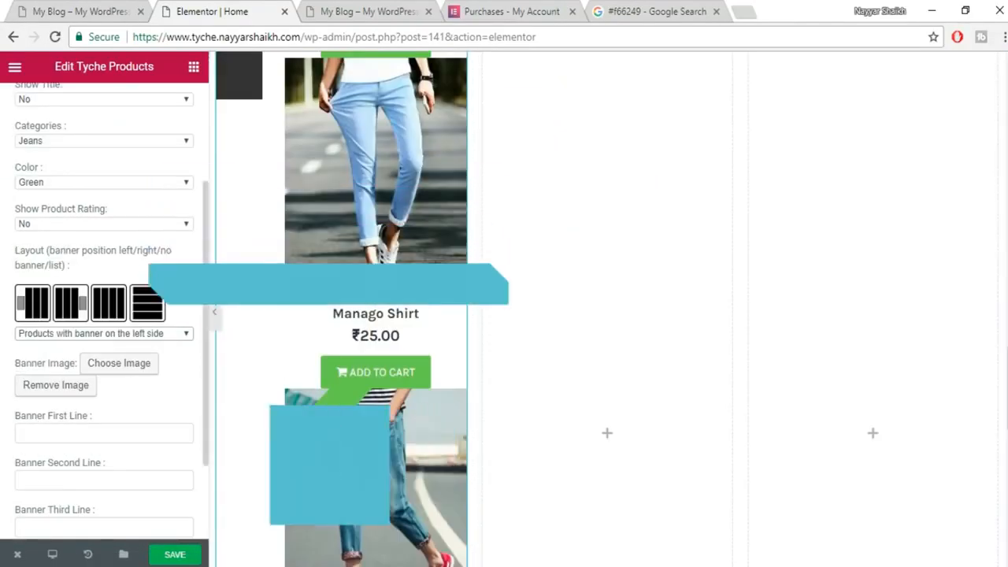
key(ctrl+shift+Tab)
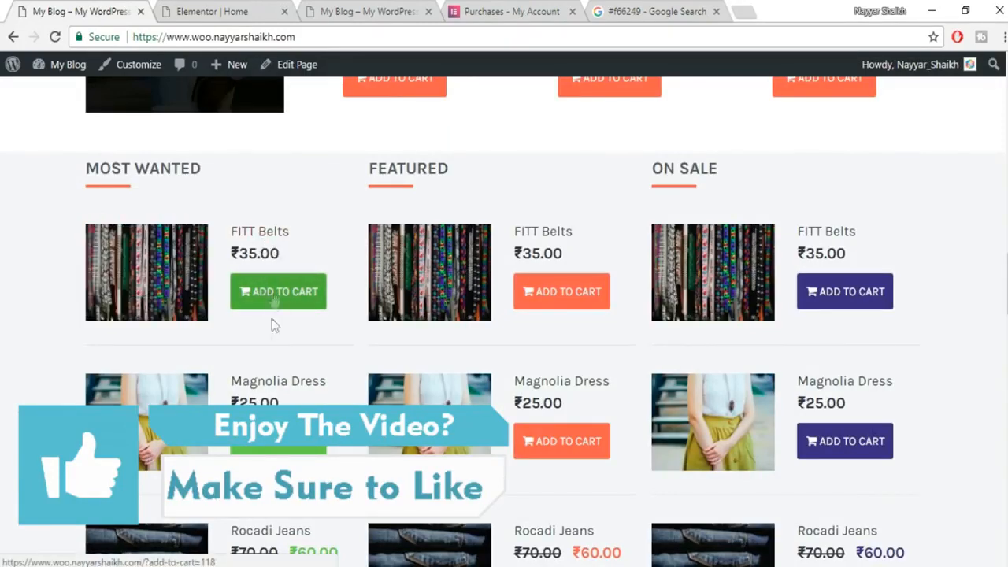
key(ctrl+Tab)
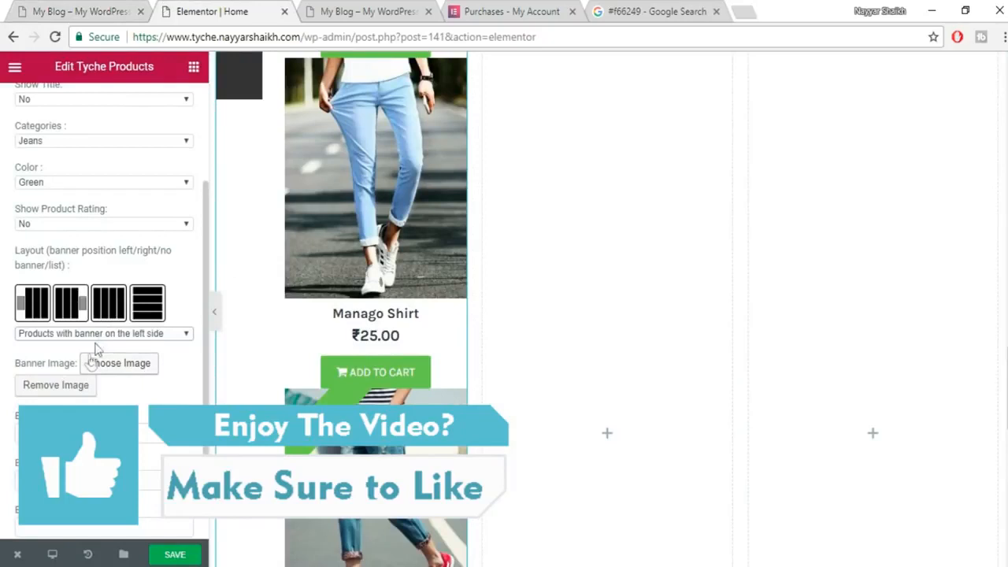
Try the banner-right layout, then set the widget Layout to Product list.
click(103, 334)
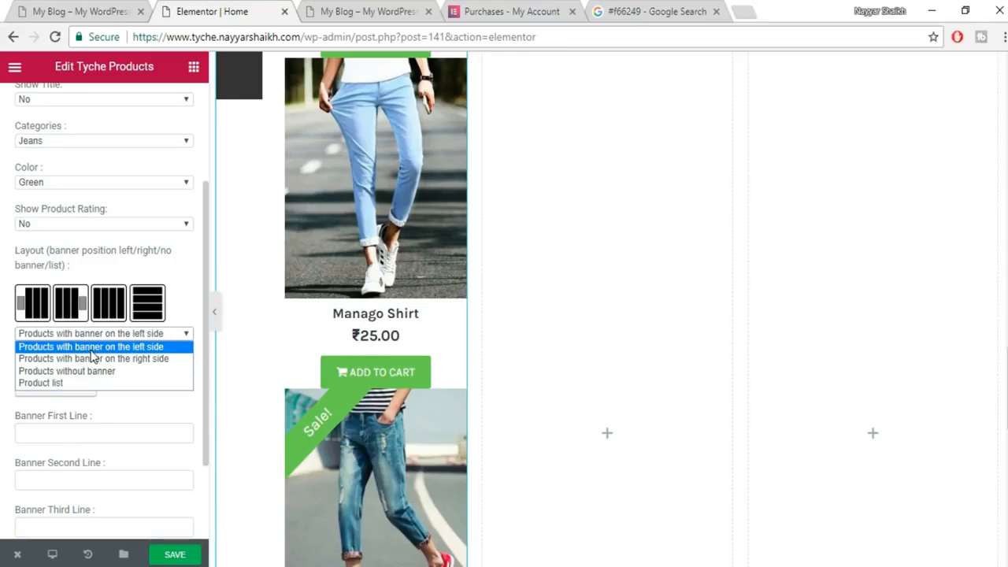
click(92, 351)
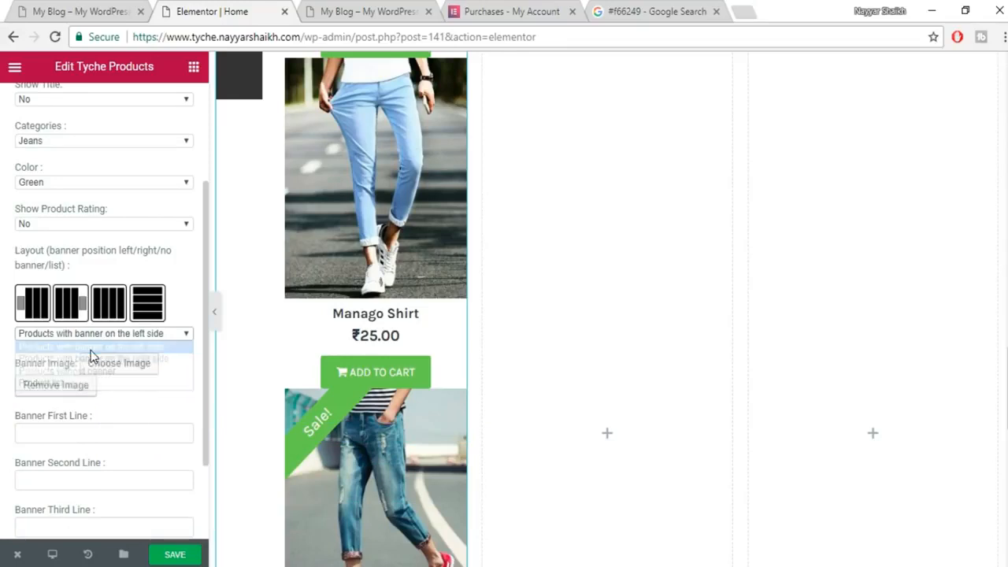
click(134, 337)
click(134, 356)
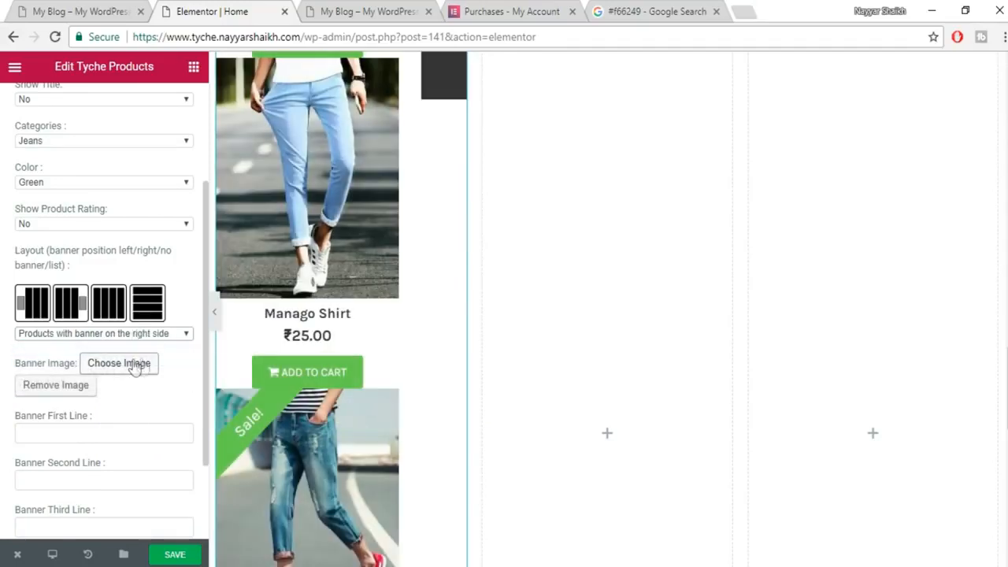
scroll(397, 397, up, 5)
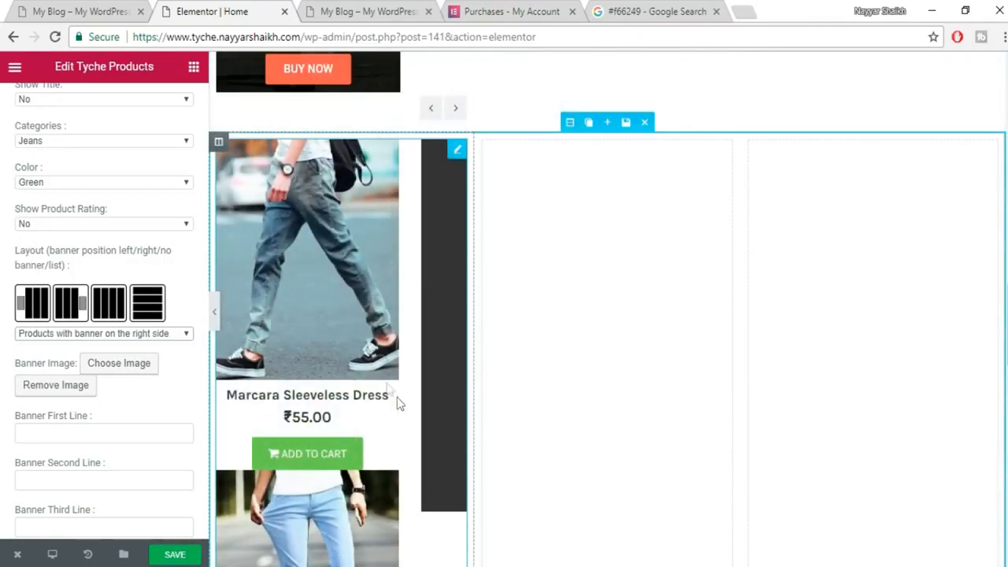
click(143, 333)
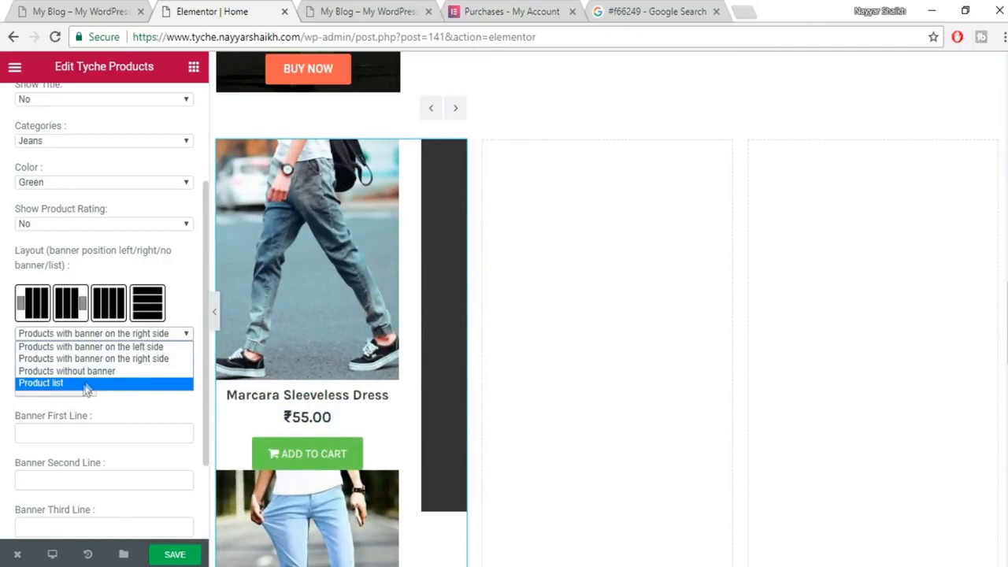
click(89, 384)
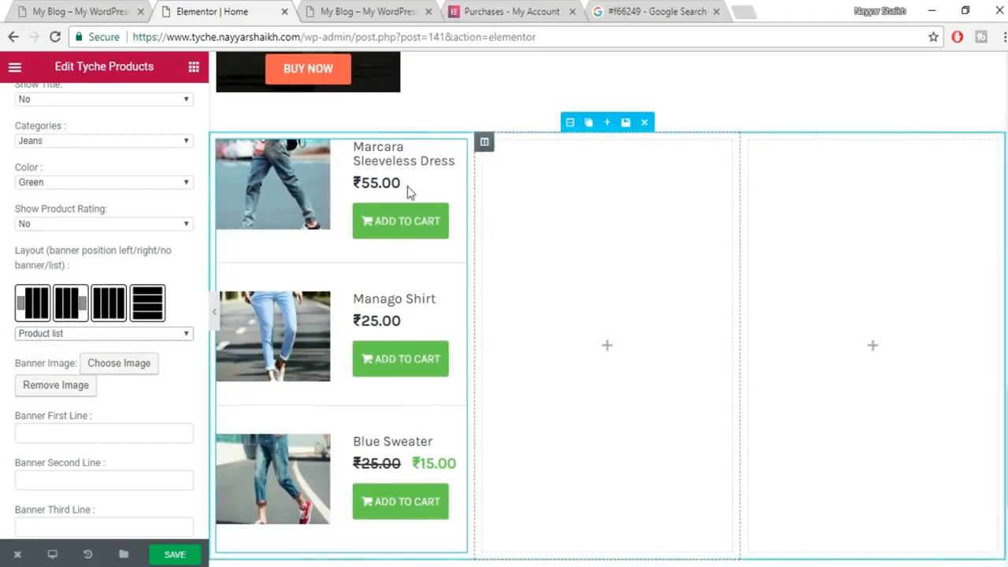
scroll(425, 334, up, 1)
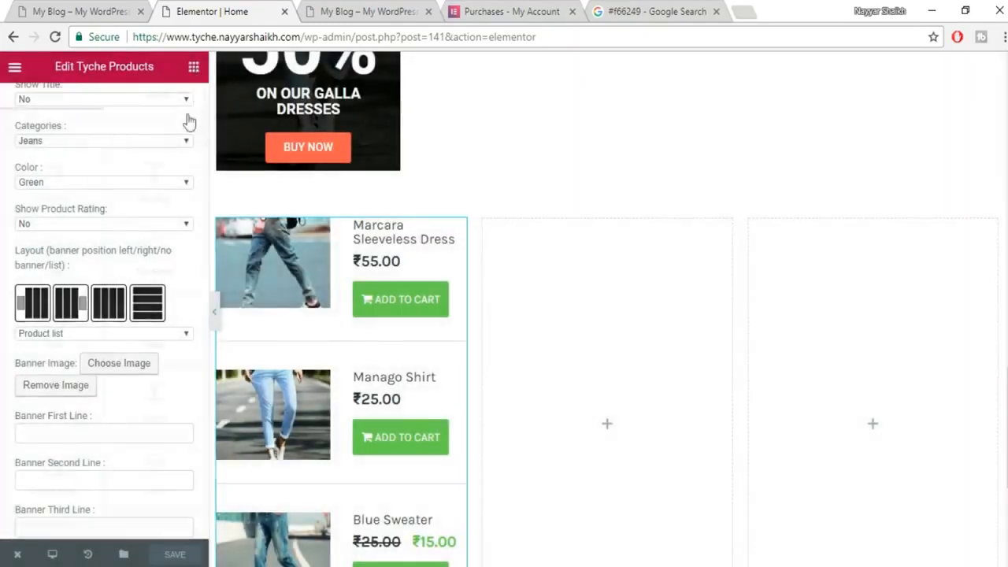
scroll(157, 352, down, 15)
scroll(157, 352, down, 10)
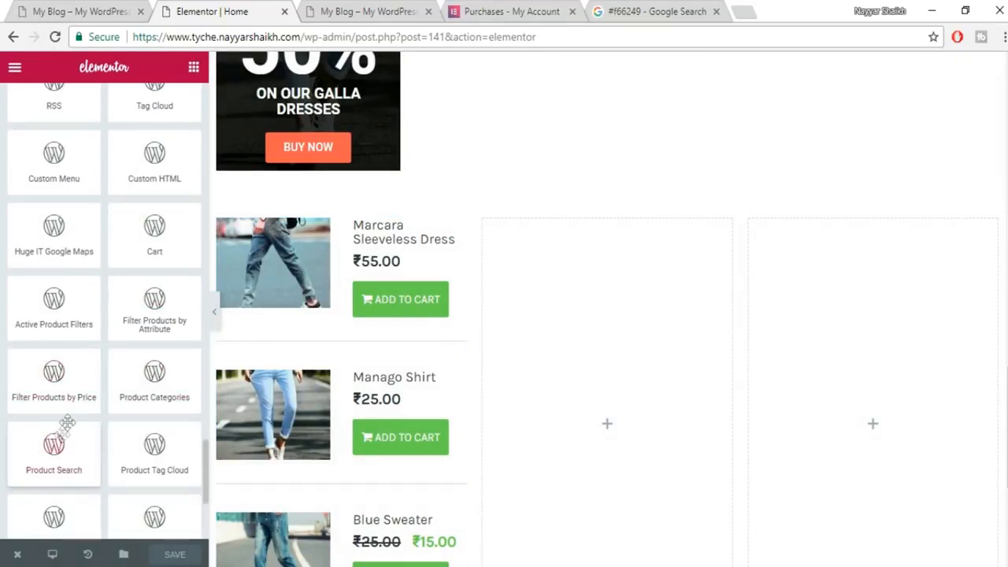
Remove the extra columns and duplicate the Jeans product-list column twice to fill three columns.
scroll(66, 501, down, 3)
drag(54, 504, 648, 351)
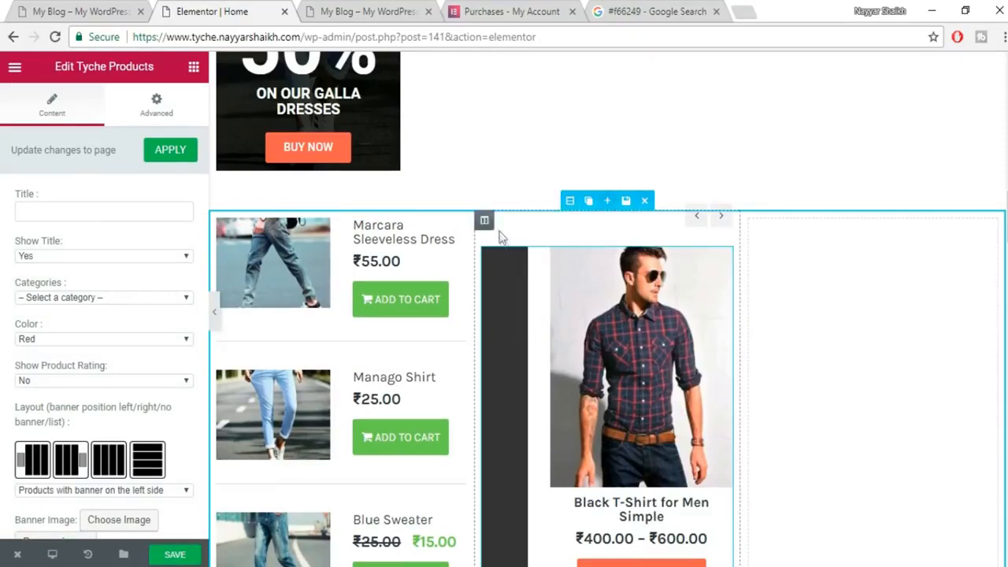
click(540, 221)
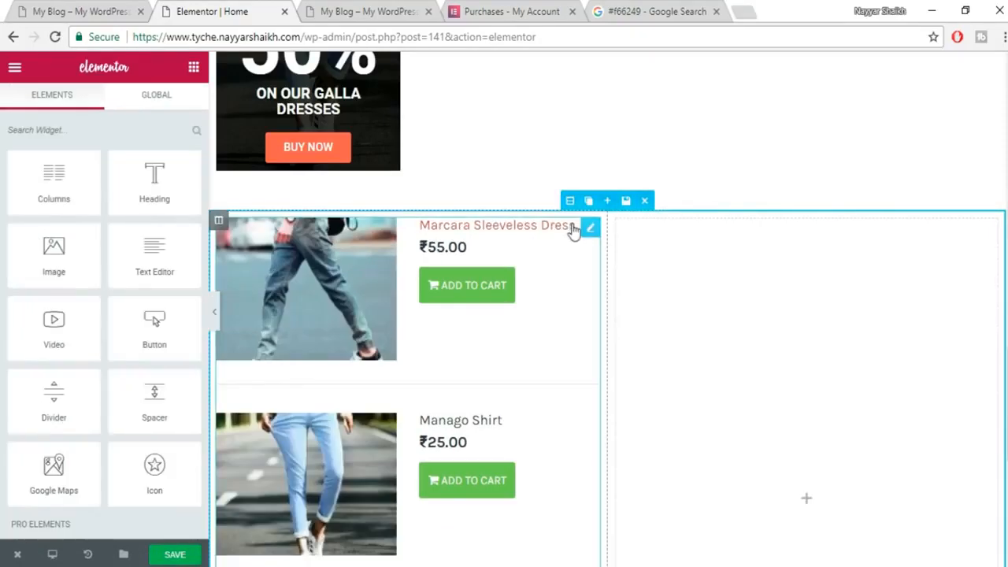
click(674, 220)
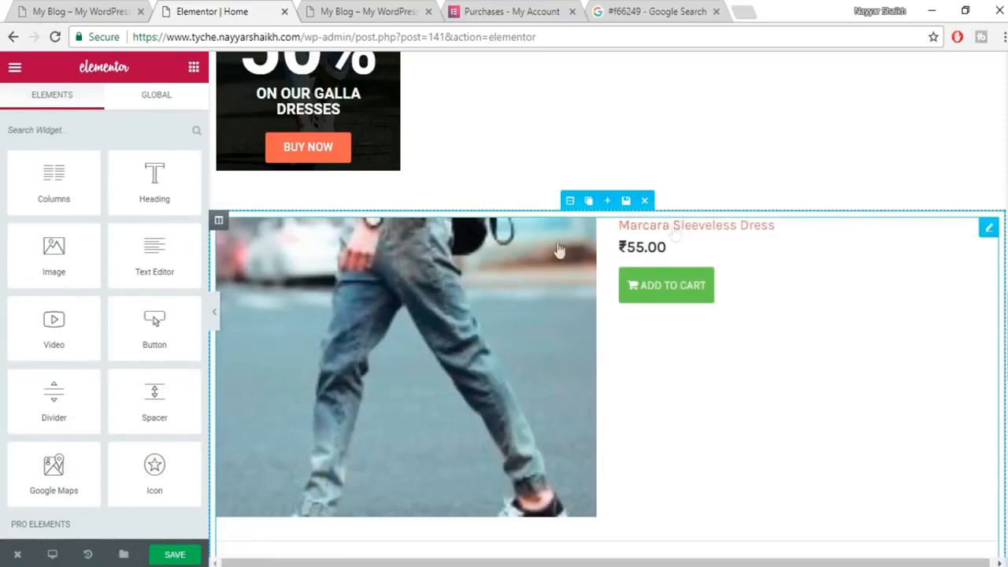
click(237, 221)
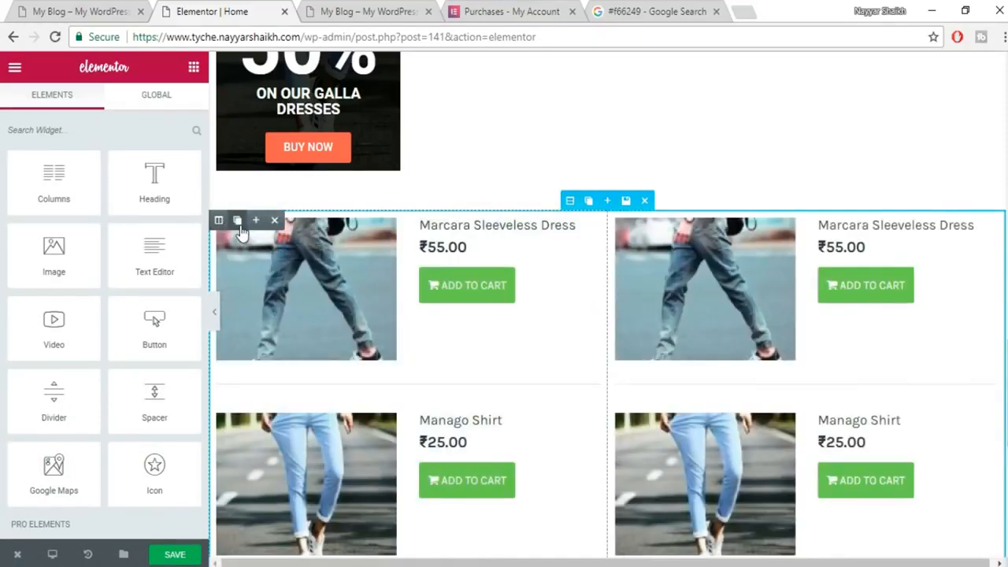
click(238, 221)
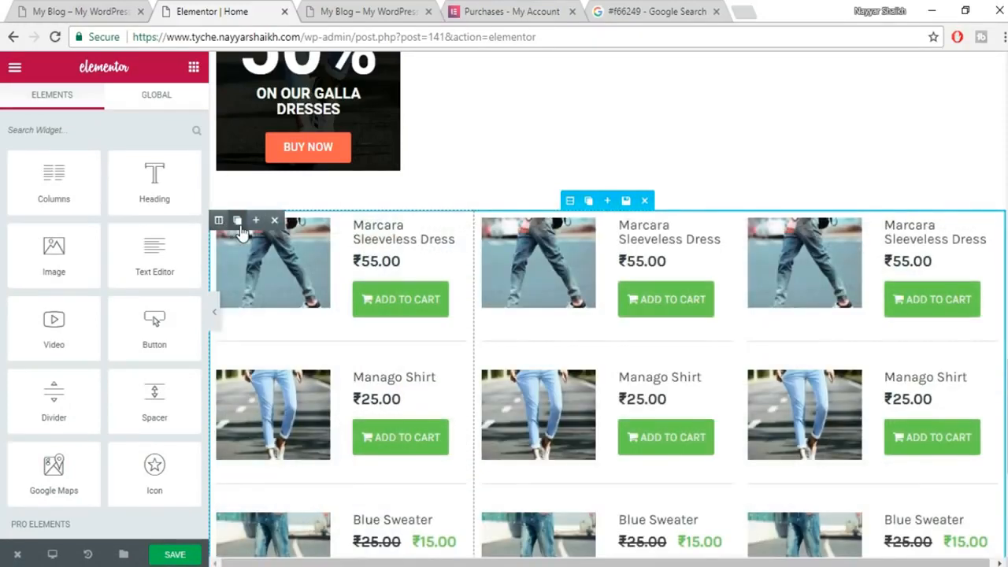
click(555, 271)
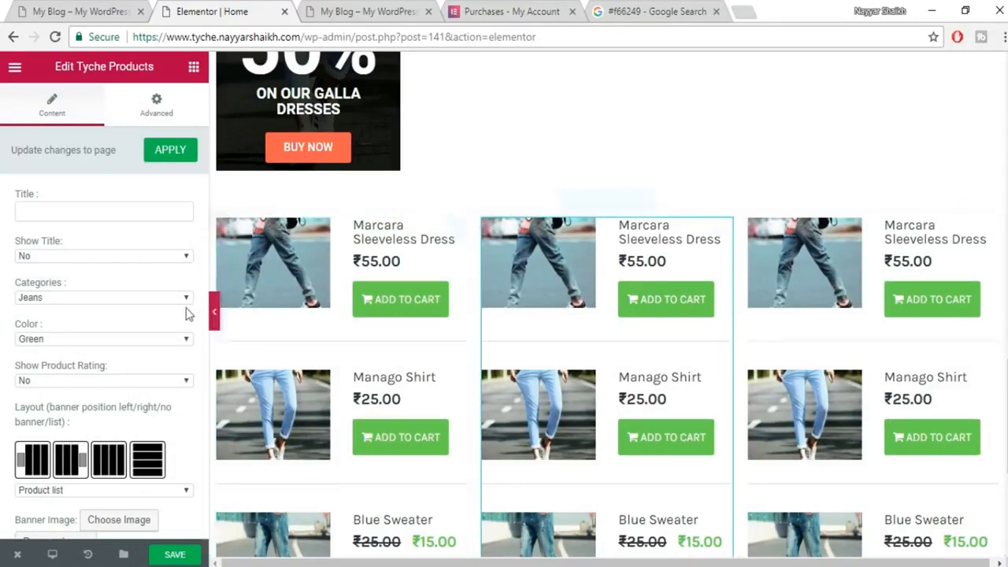
Set the middle list to the Trends category with Blue buttons.
click(121, 297)
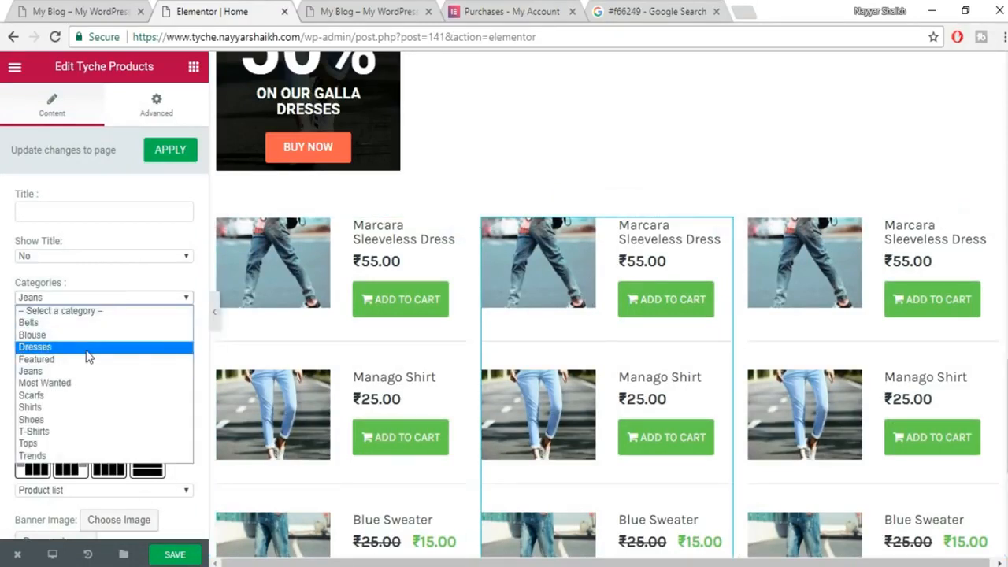
click(79, 455)
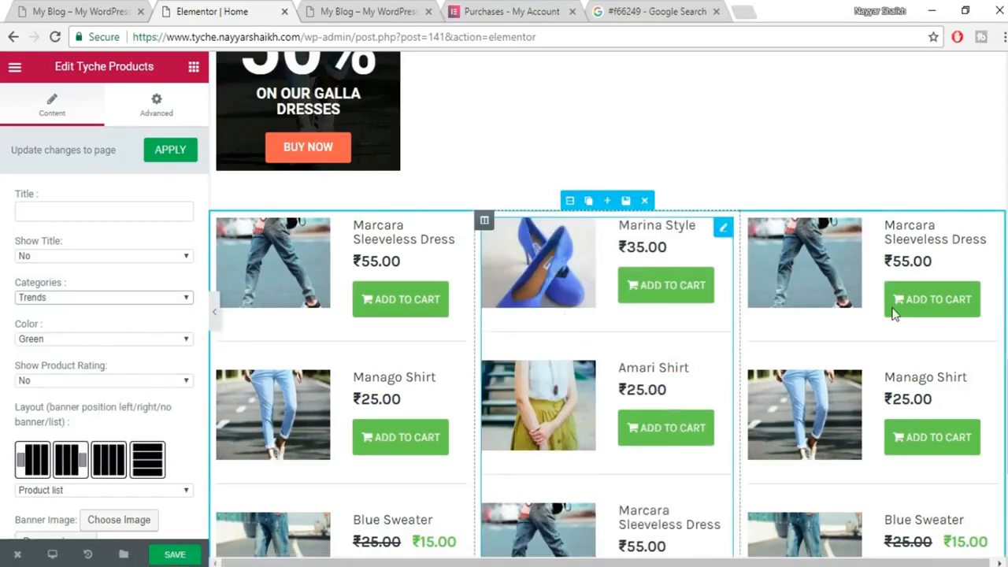
click(804, 281)
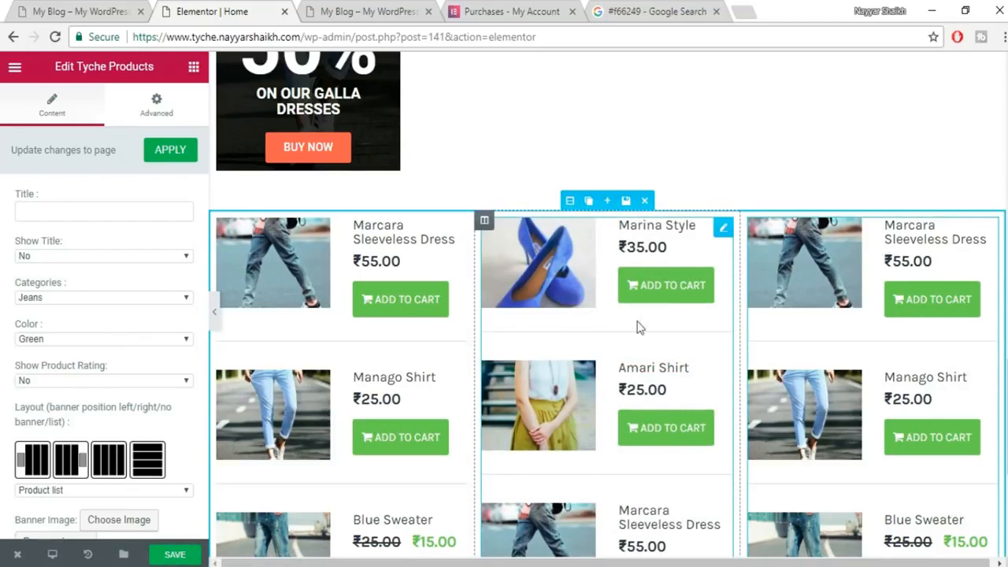
click(497, 320)
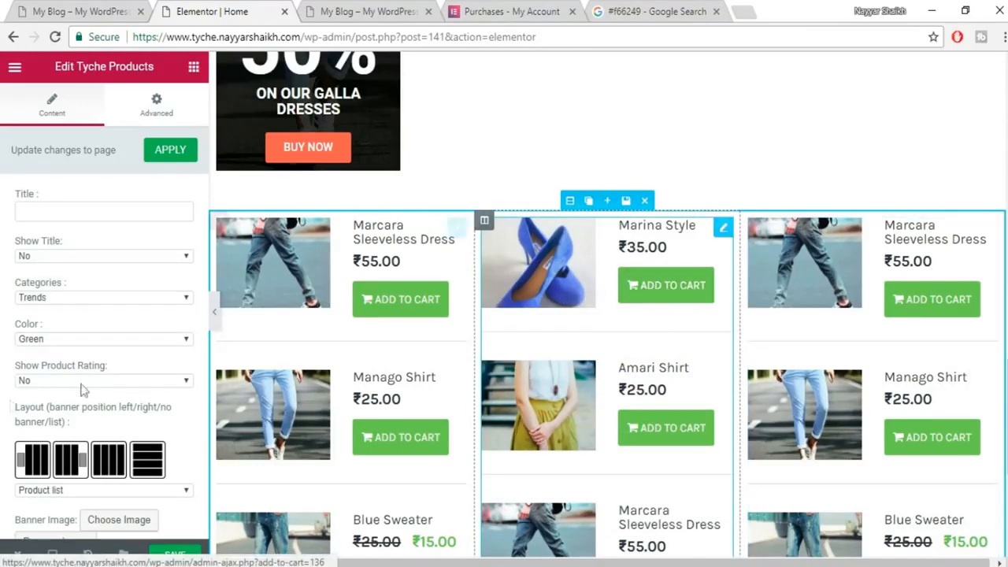
click(85, 346)
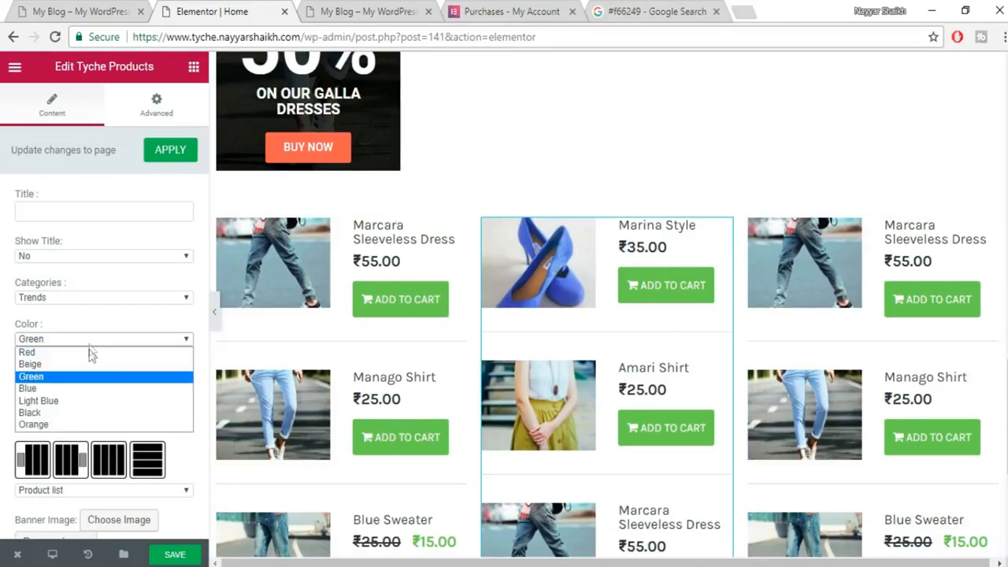
click(87, 392)
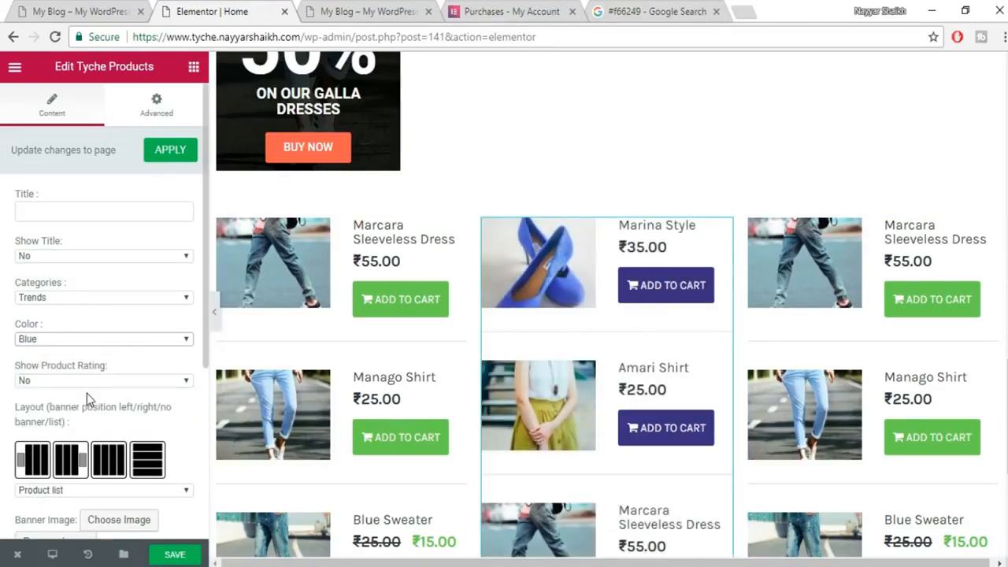
Set the right list to Shirts and T-Shirts categories with Orange buttons, then save.
click(844, 274)
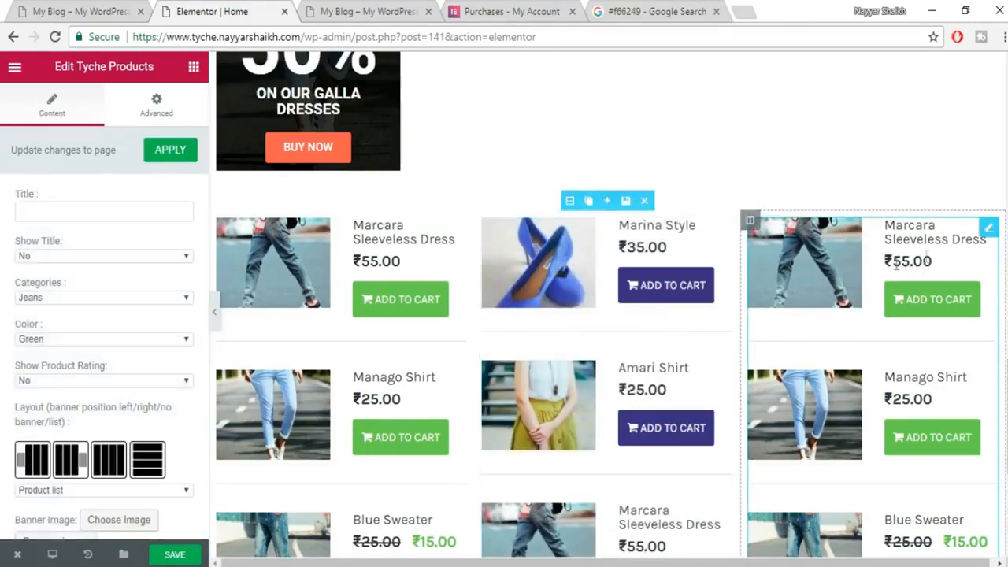
click(87, 297)
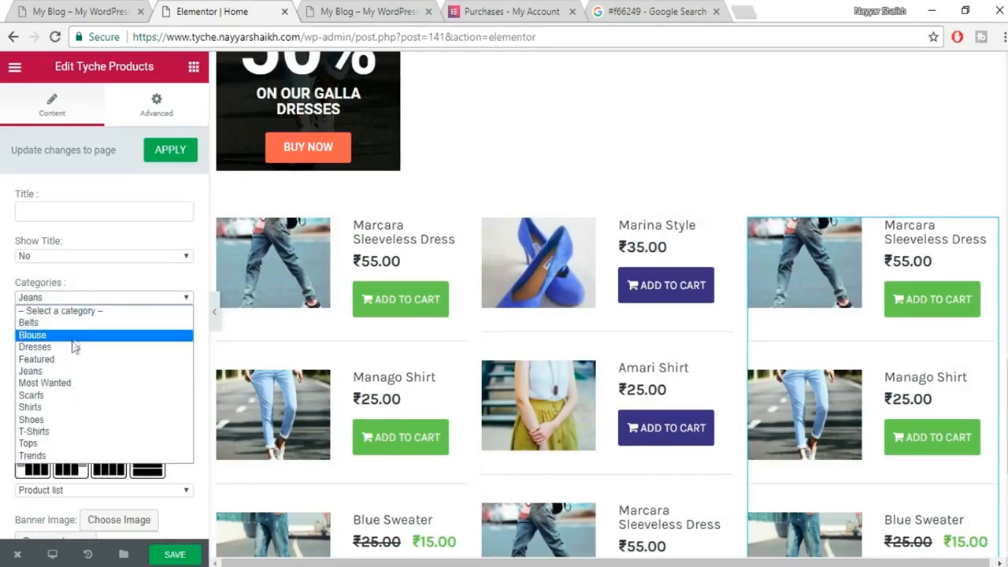
click(71, 407)
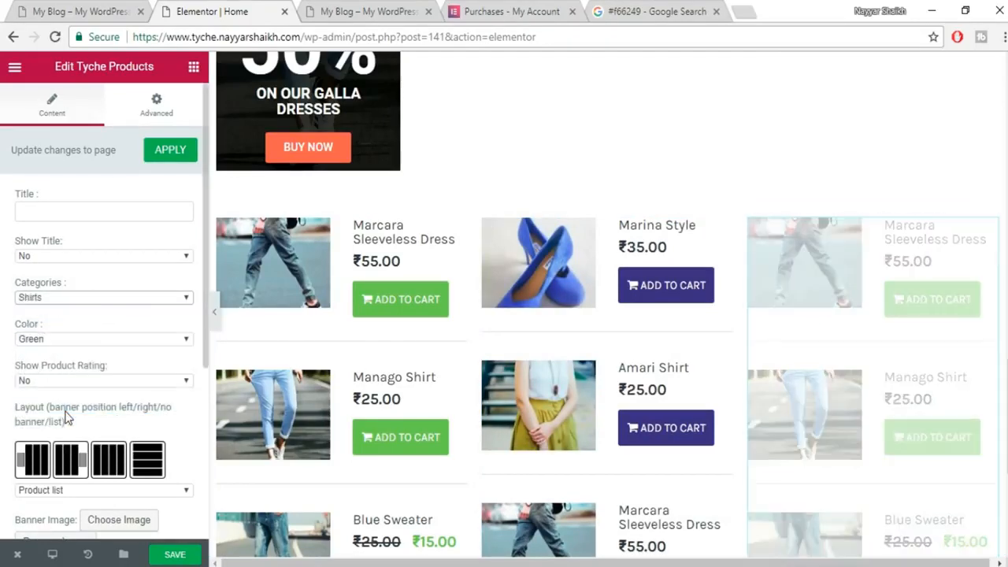
click(111, 299)
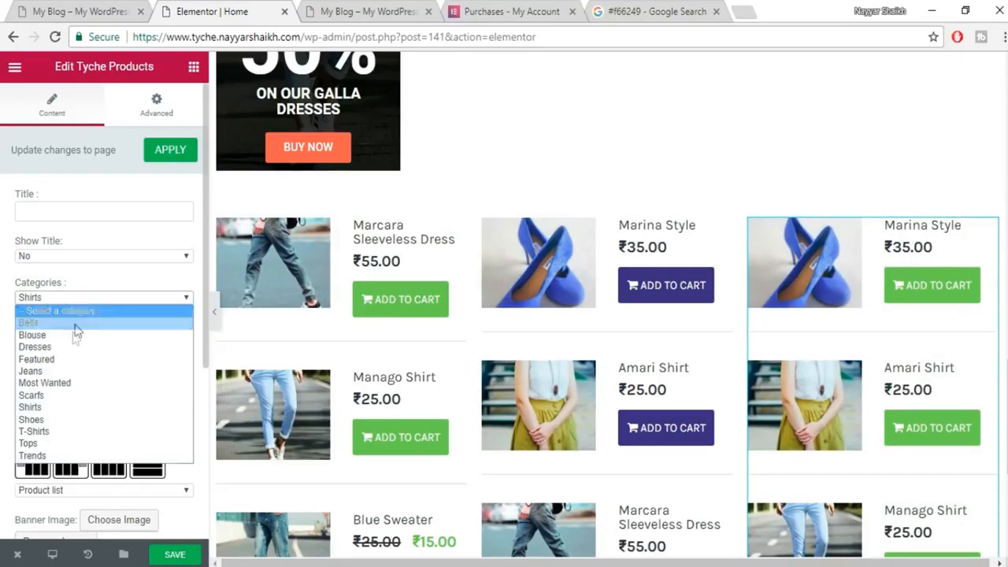
click(81, 433)
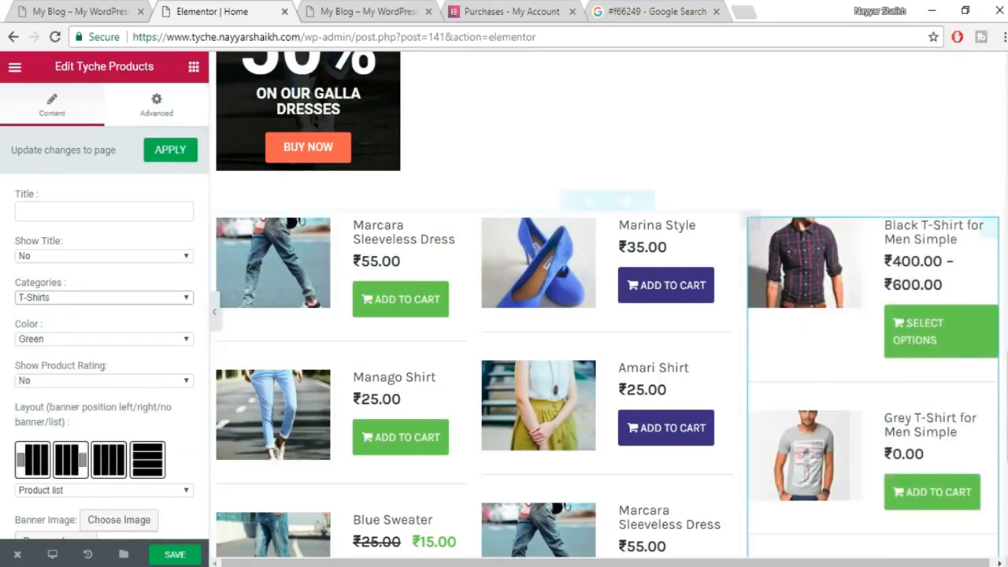
click(93, 339)
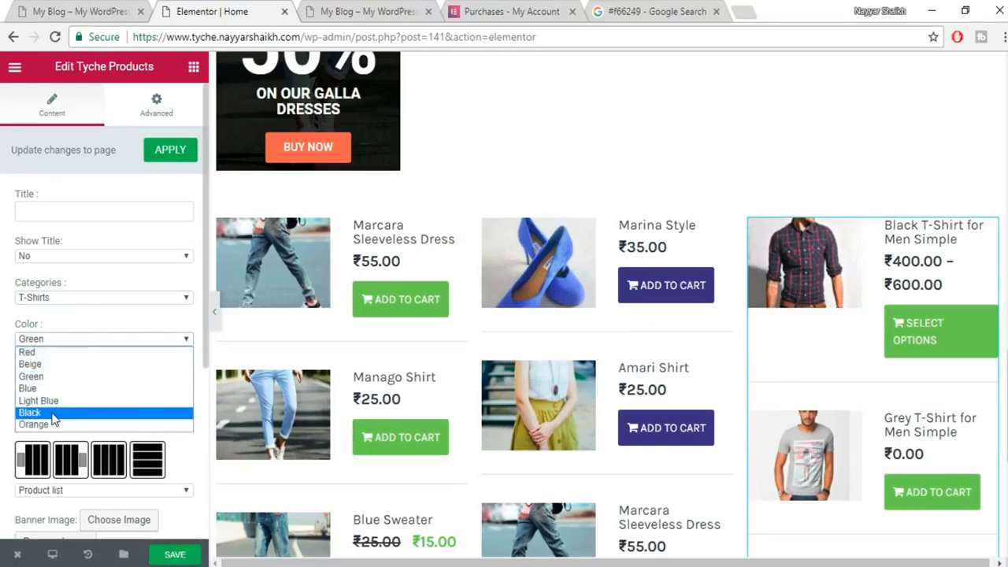
click(49, 425)
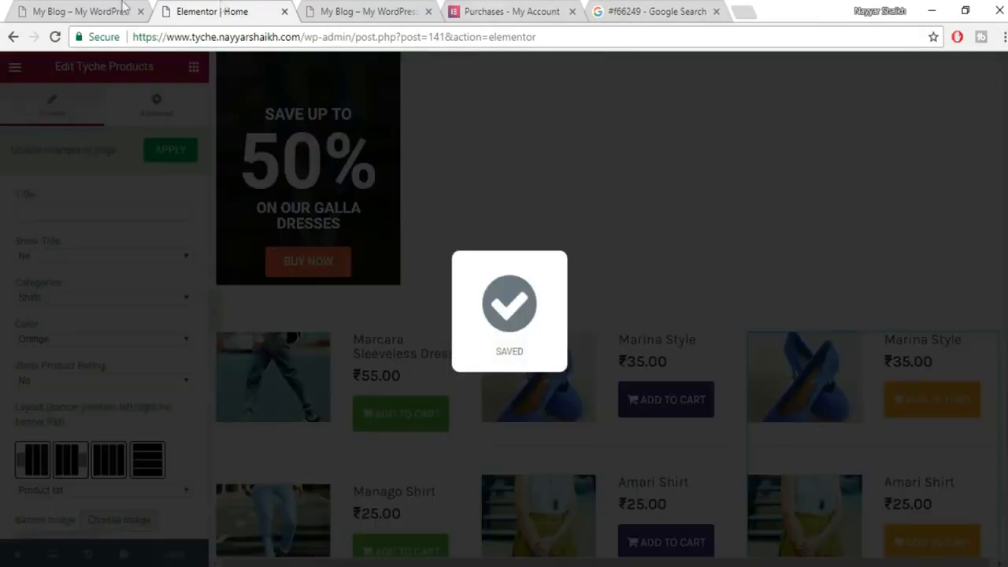
click(79, 12)
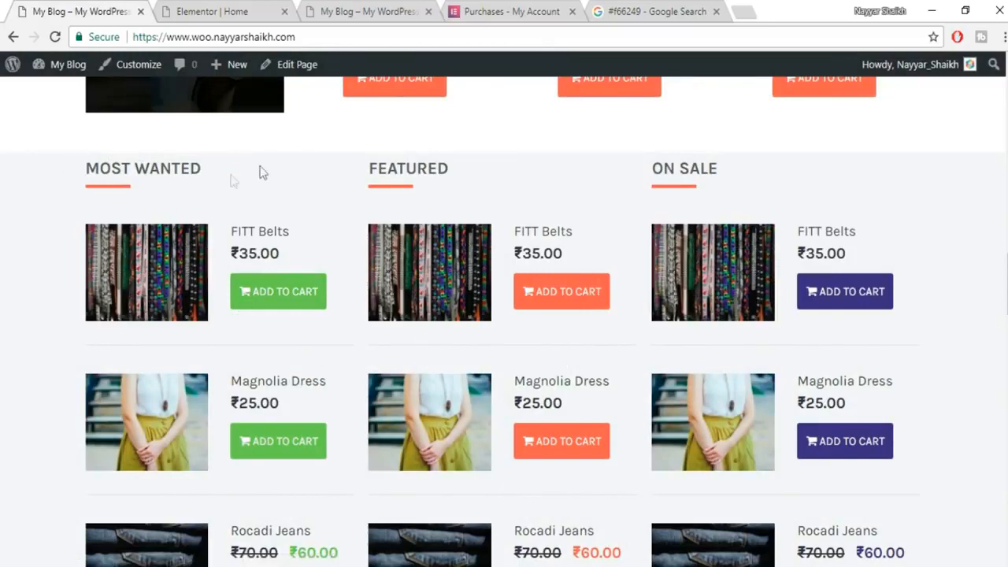
Back in the Home editor, add an empty section below the 50% sale banner.
click(238, 7)
scroll(461, 322, down, 1)
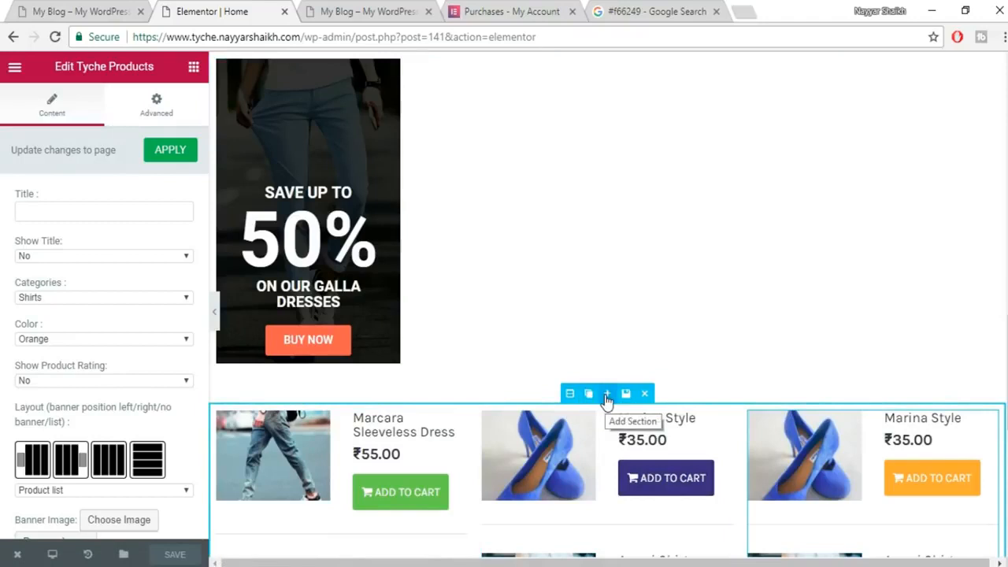
click(606, 396)
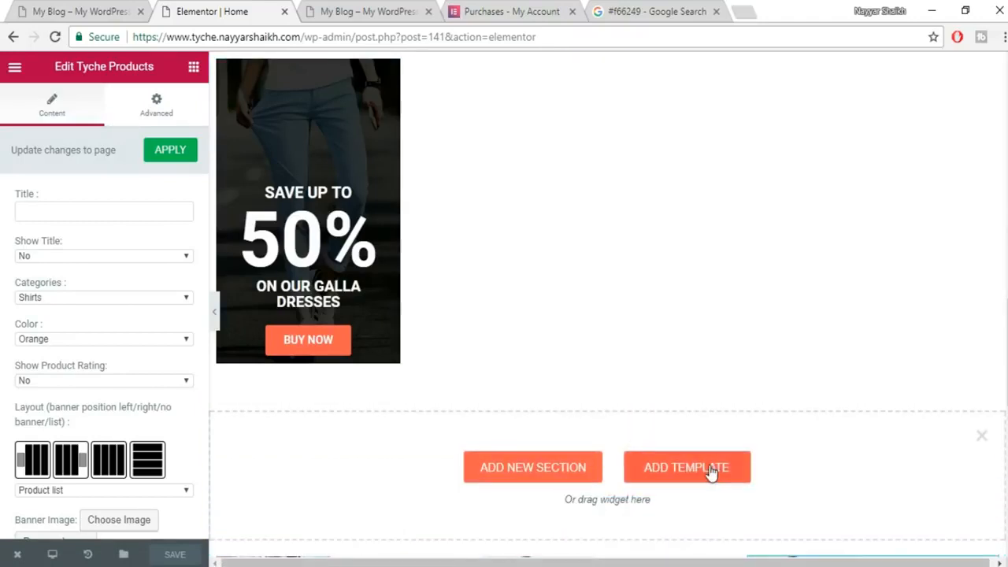
Insert the saved heading section template from the template library into the new section.
click(686, 467)
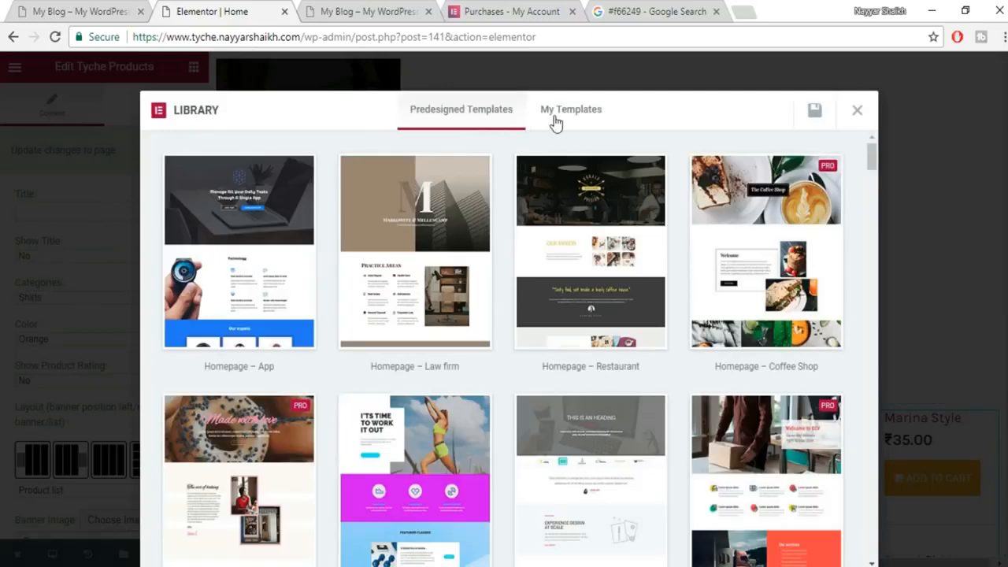
click(555, 123)
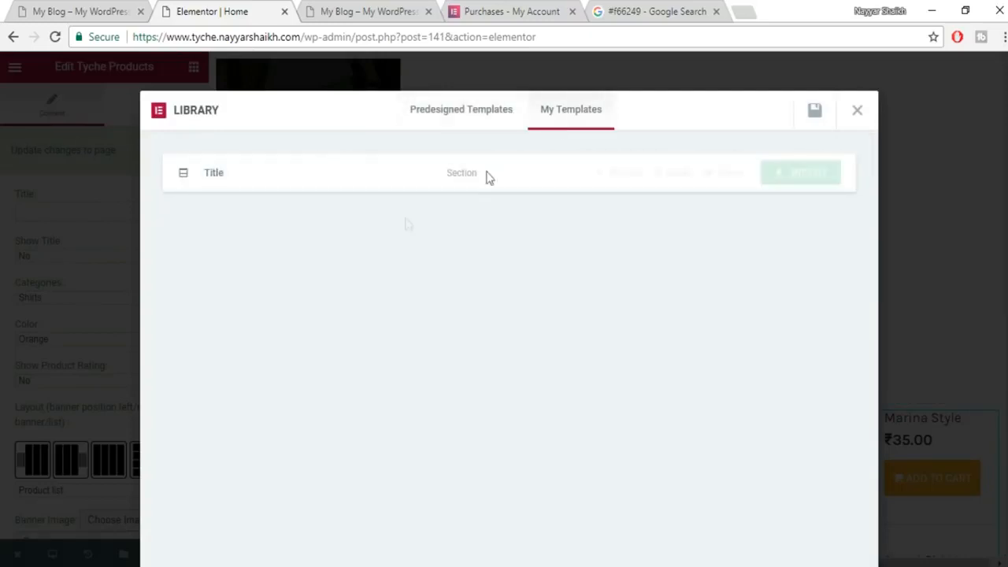
click(795, 176)
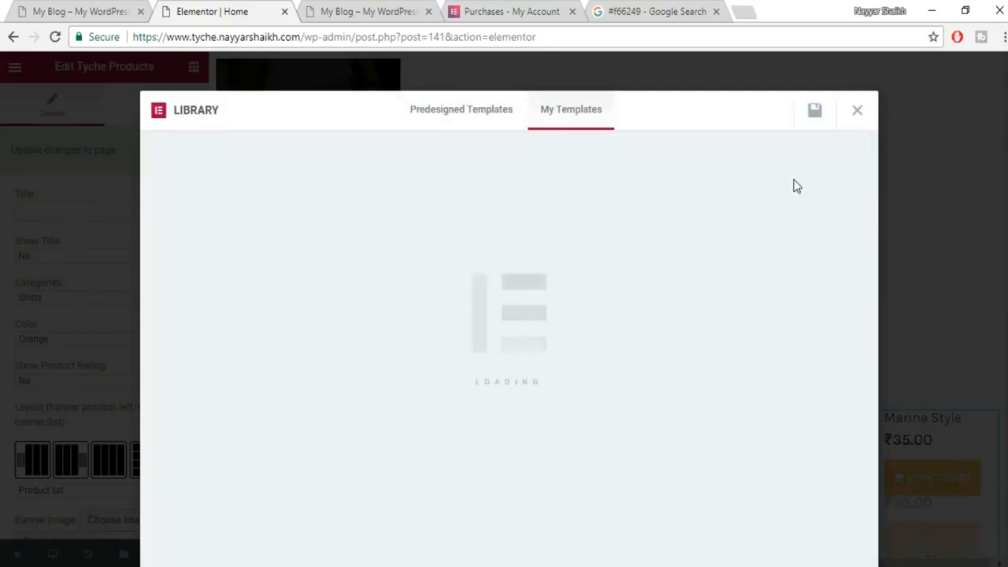
Move the MEN SHIRTS heading and its orange divider above the first product list.
scroll(796, 383, down, 2)
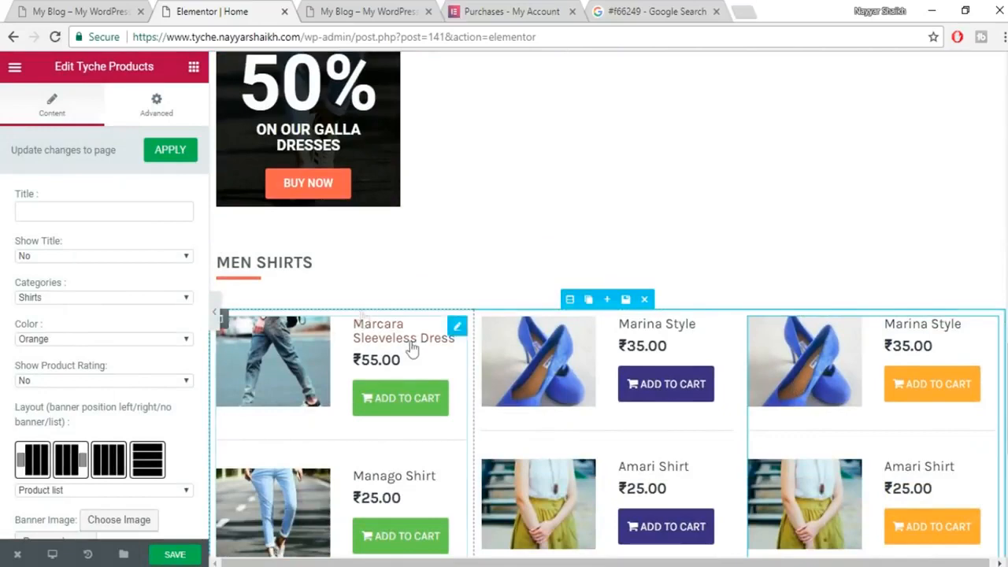
drag(266, 264, 352, 331)
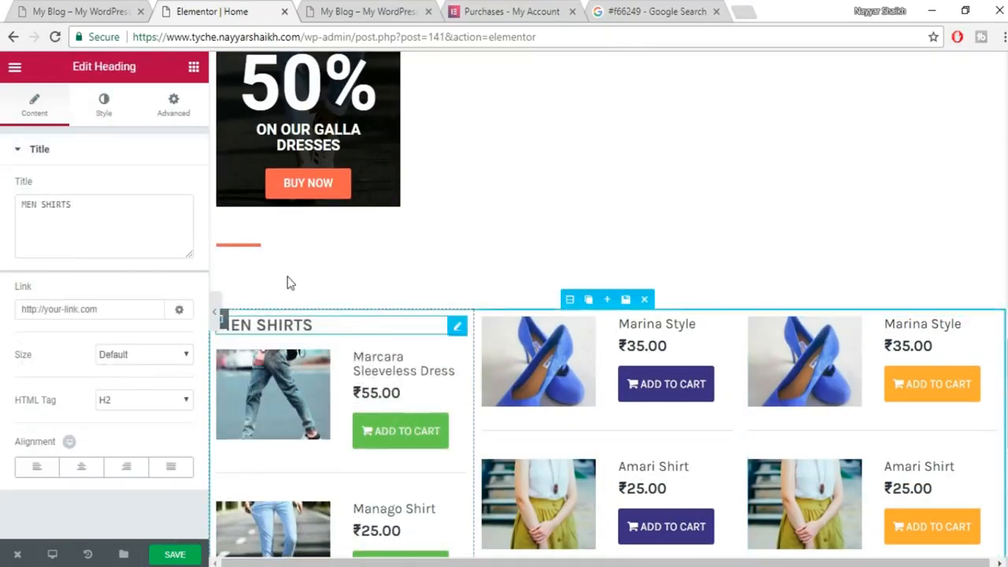
click(258, 250)
drag(315, 250, 371, 337)
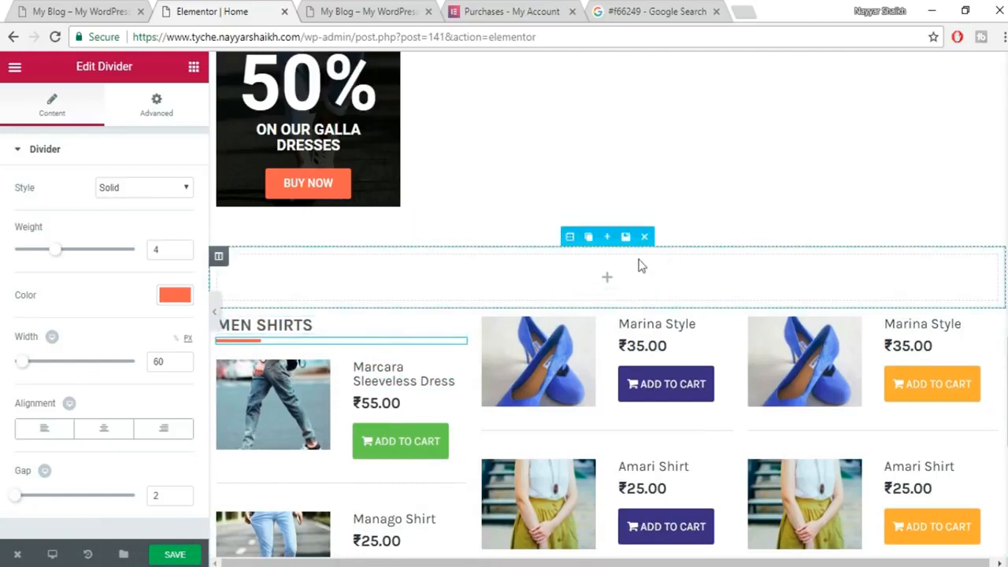
Remove the empty section and retitle the first column heading MOST WANTED, copied from the reference shop.
click(646, 238)
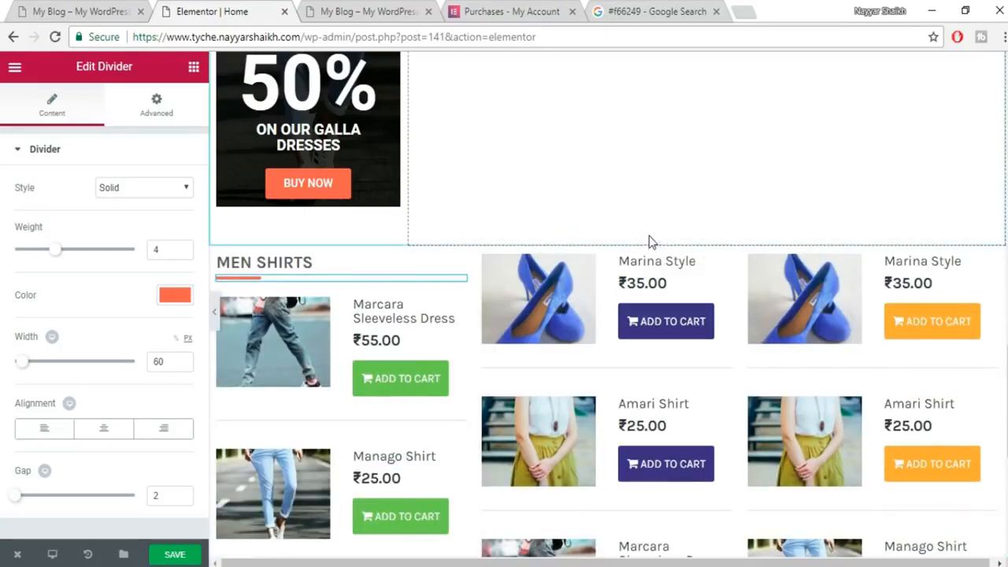
click(304, 262)
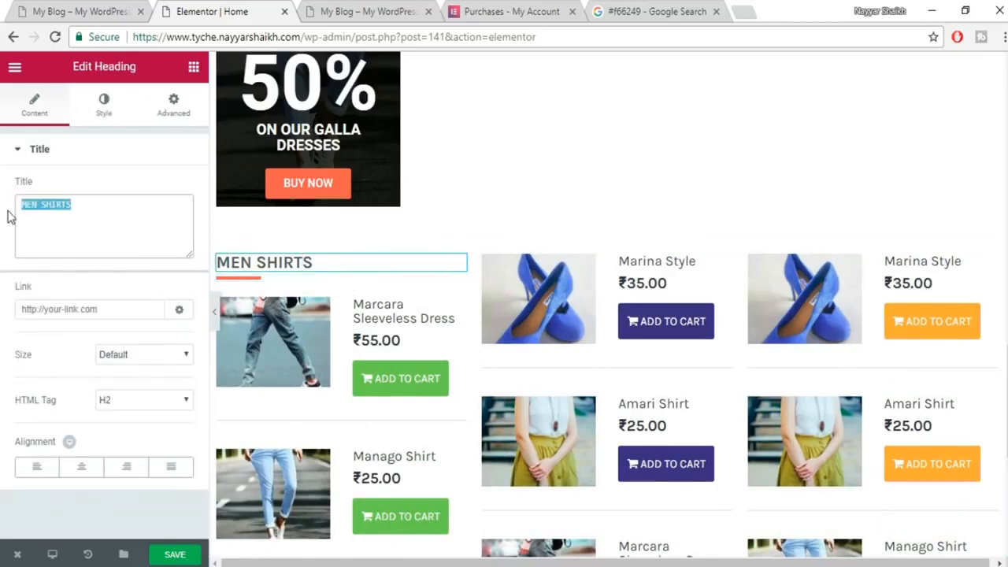
click(49, 9)
mouse_move(81, 165)
mouse_down()
mouse_move(118, 472)
mouse_move(89, 162)
mouse_up()
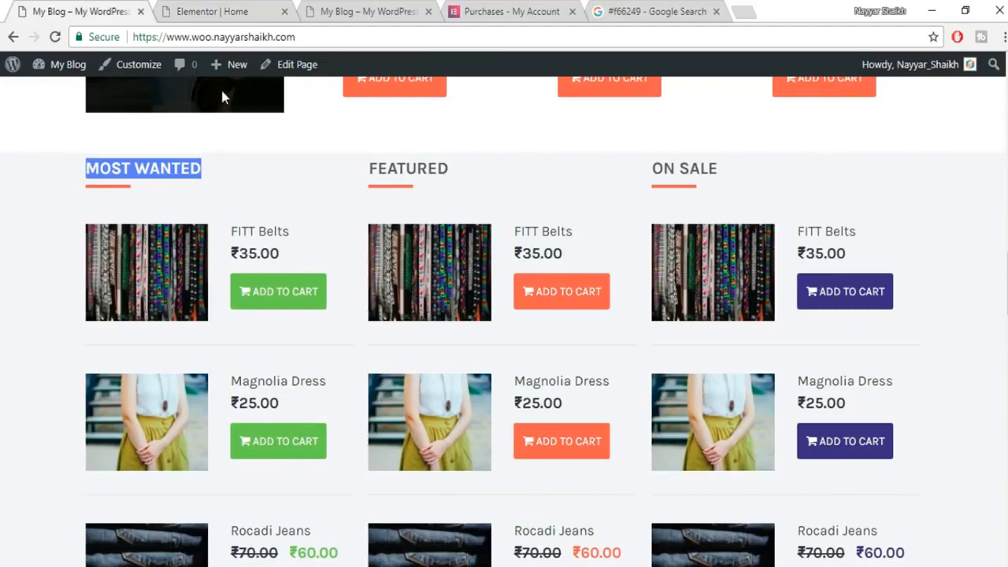
click(249, 10)
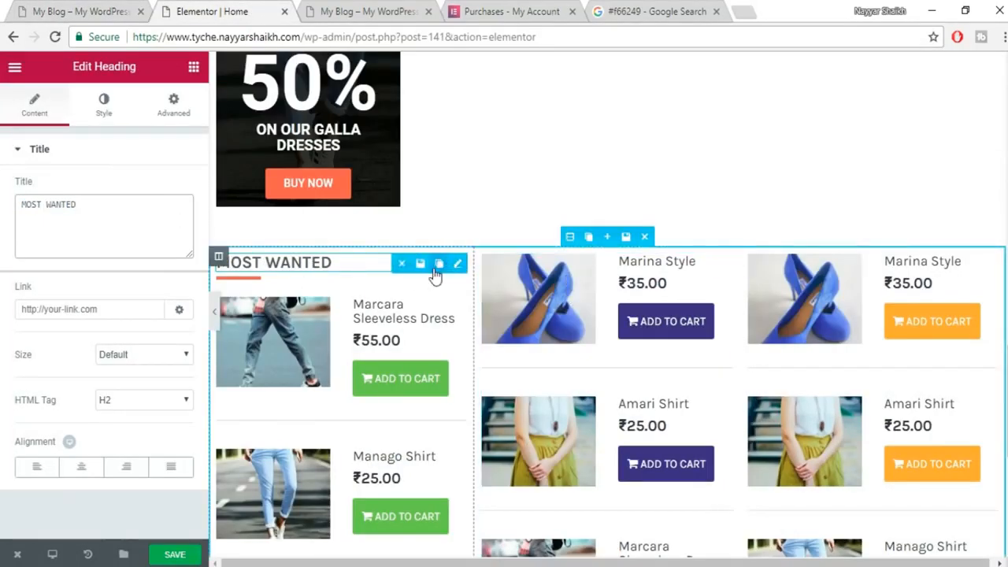
Duplicate the heading and divider into the middle column and retitle it FEATURED.
click(439, 264)
drag(270, 297, 583, 264)
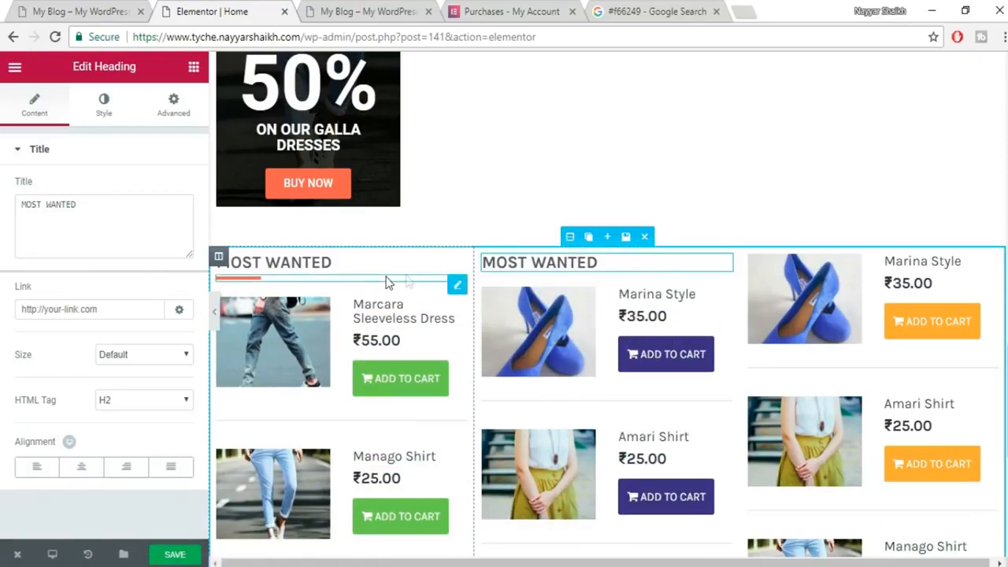
click(439, 285)
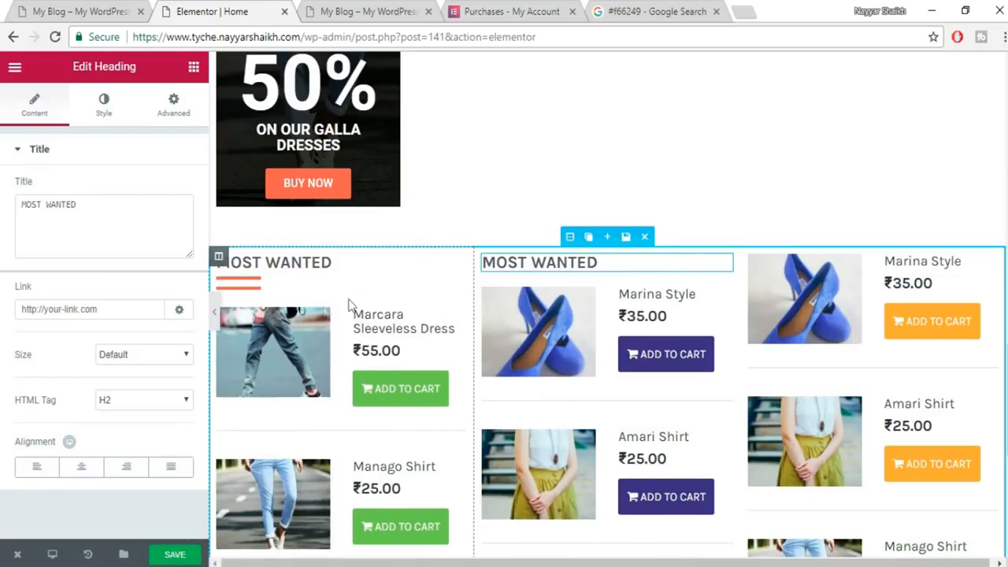
drag(456, 292, 614, 286)
click(538, 264)
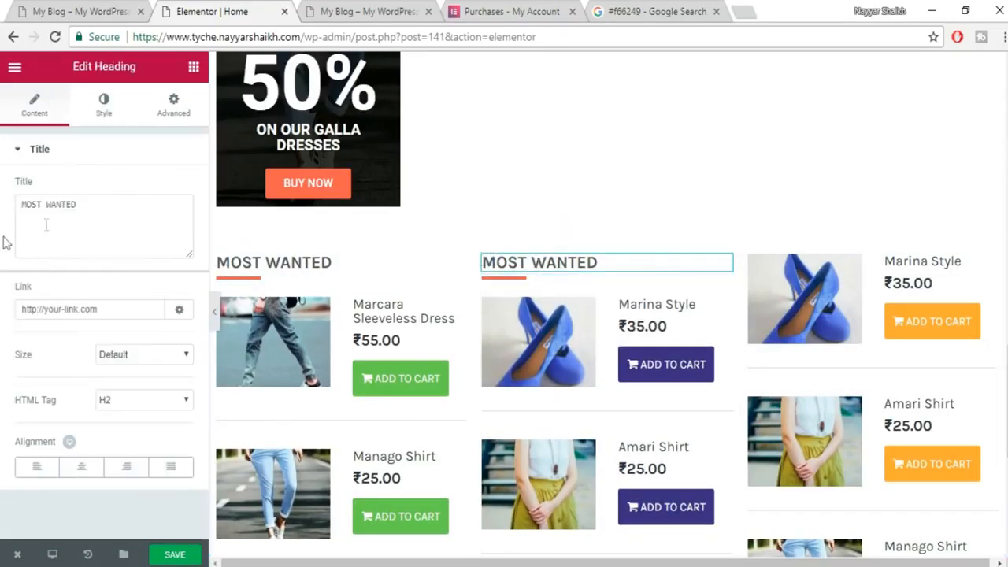
click(49, 10)
drag(449, 169, 384, 175)
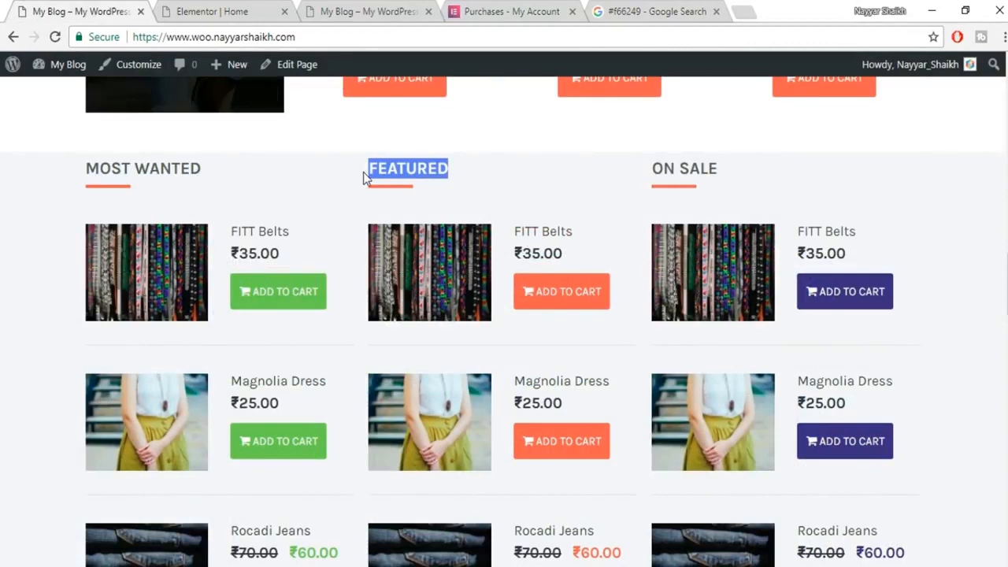
click(231, 11)
click(120, 213)
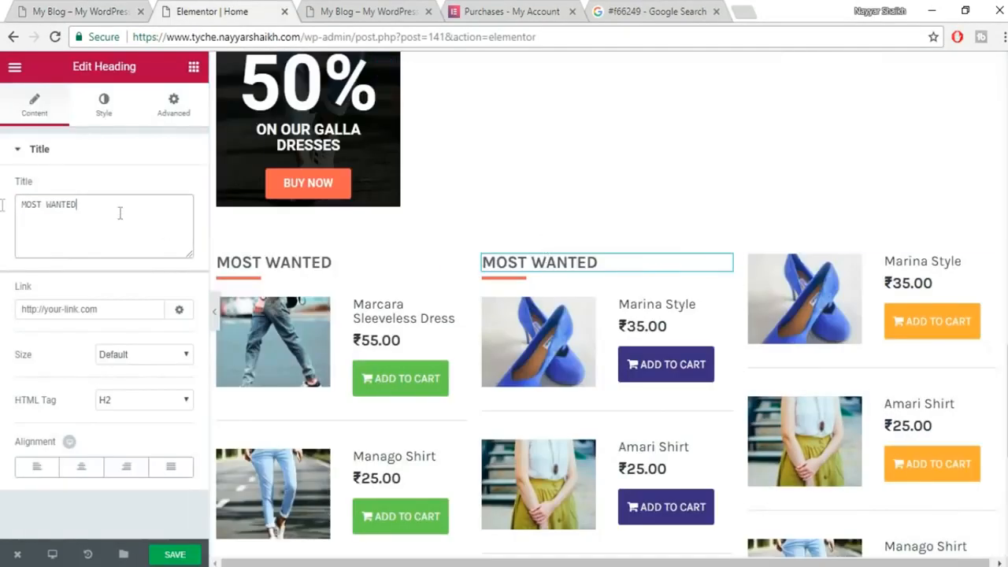
Duplicate the heading and divider into the third column, retitle it ON SALE, and save.
click(702, 268)
drag(557, 295, 878, 254)
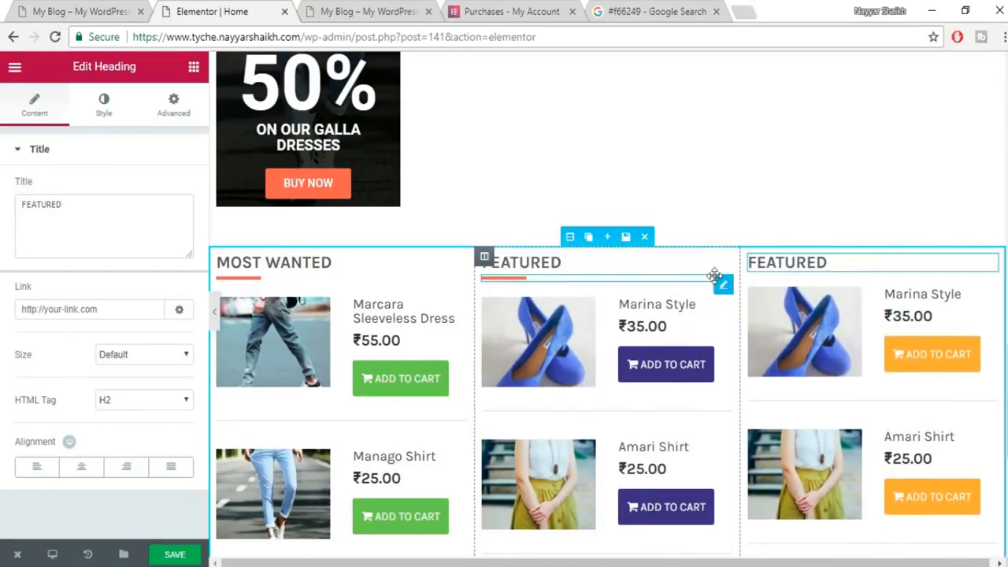
click(703, 293)
drag(596, 295, 833, 282)
click(104, 17)
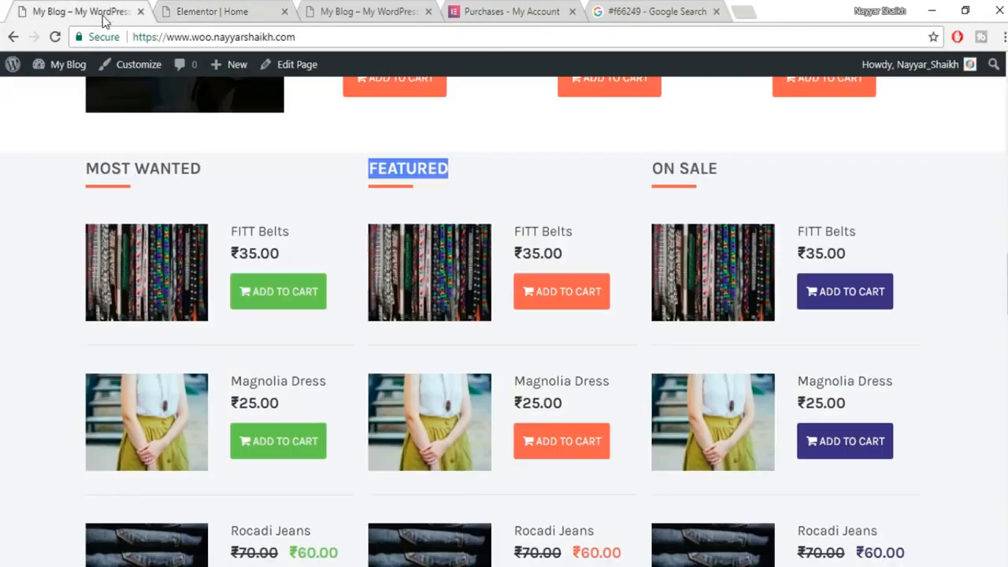
drag(726, 170, 656, 169)
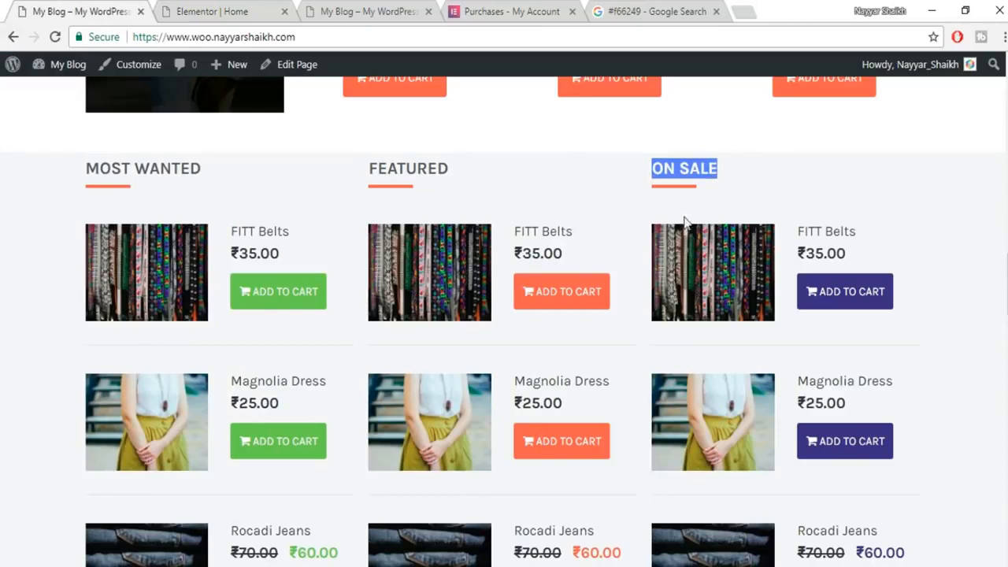
click(232, 11)
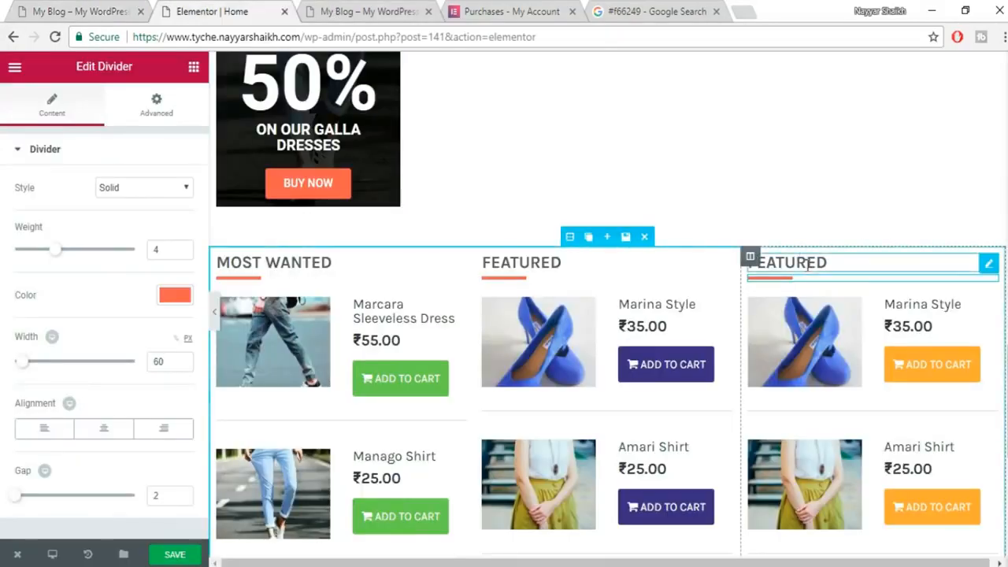
click(870, 268)
drag(64, 205, 2, 212)
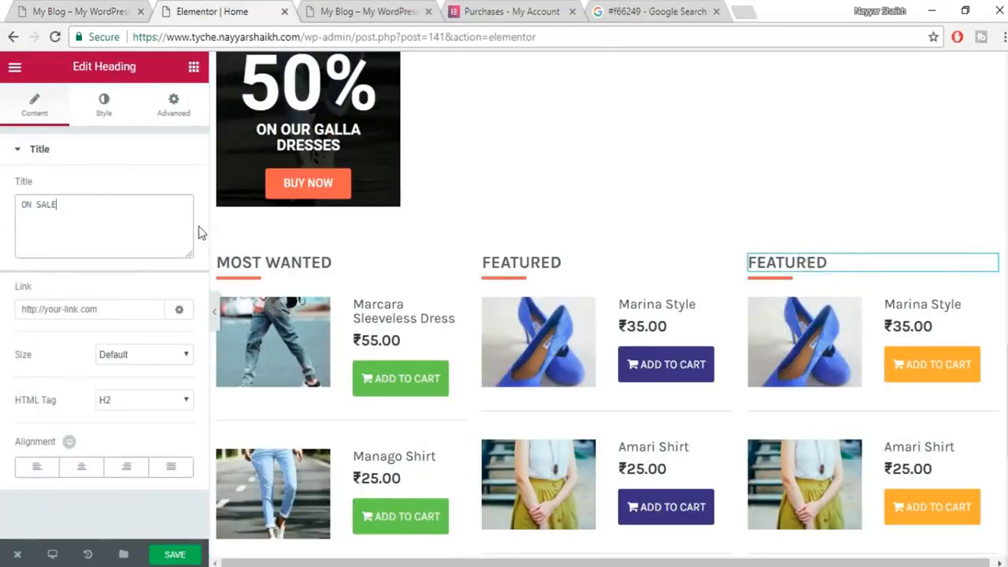
click(177, 554)
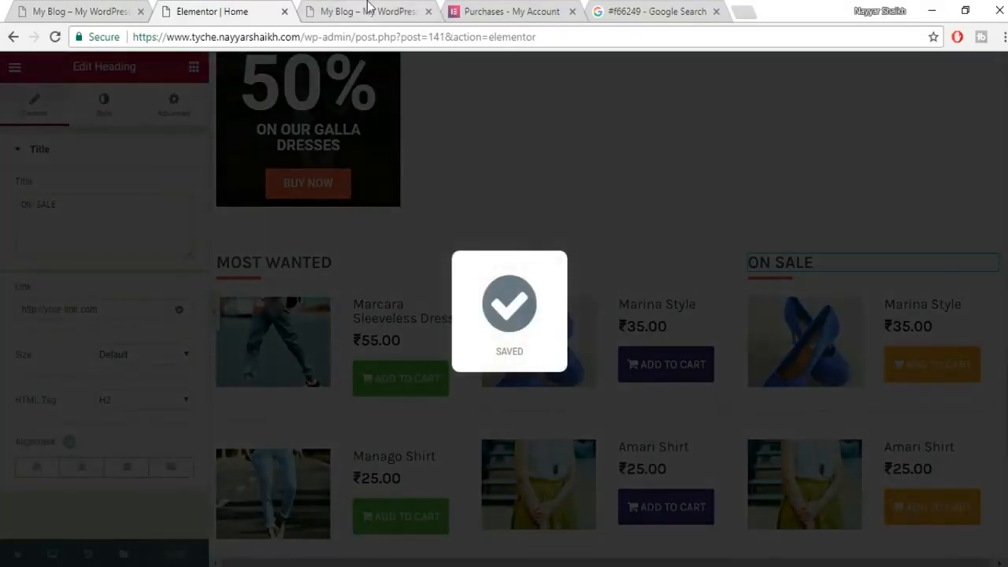
Open the published home page in a new tab and scroll to the product lists.
click(366, 11)
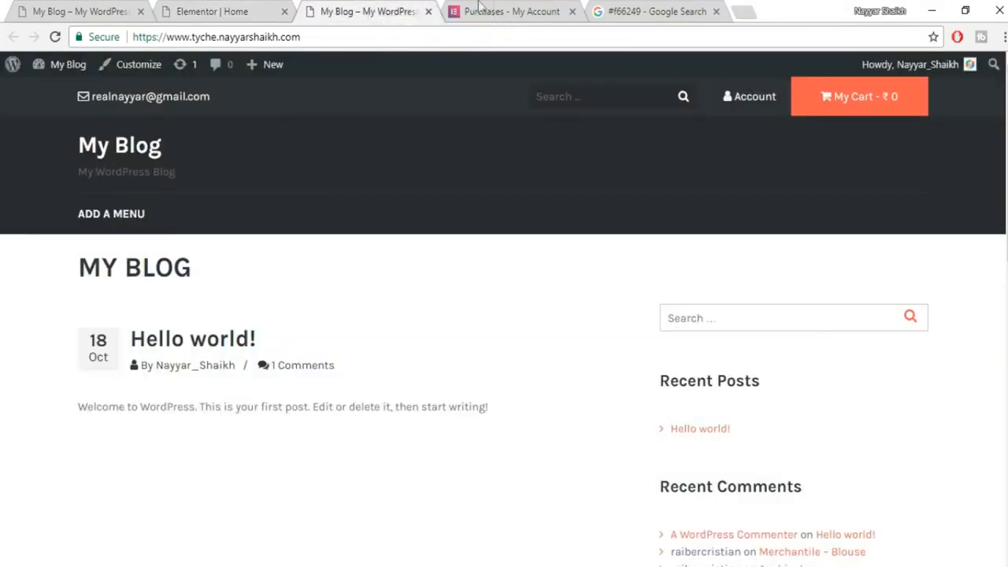
click(188, 9)
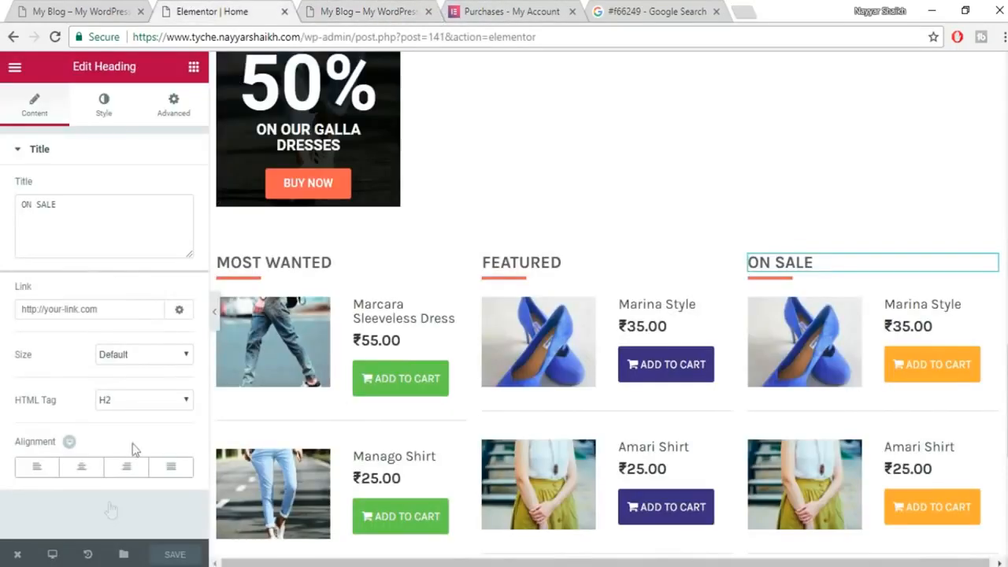
mouse_move(22, 557)
click(52, 483)
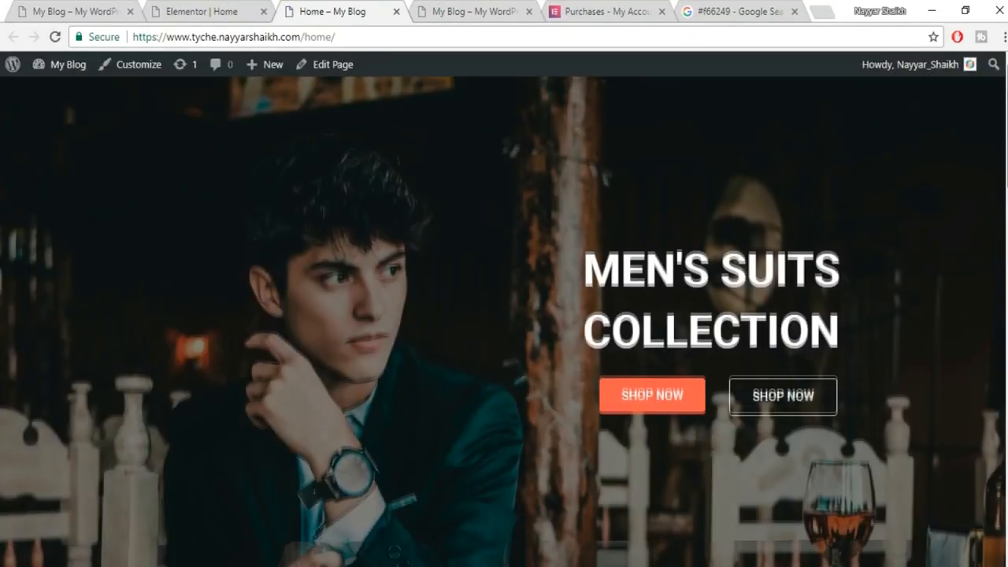
scroll(504, 321, down, 15)
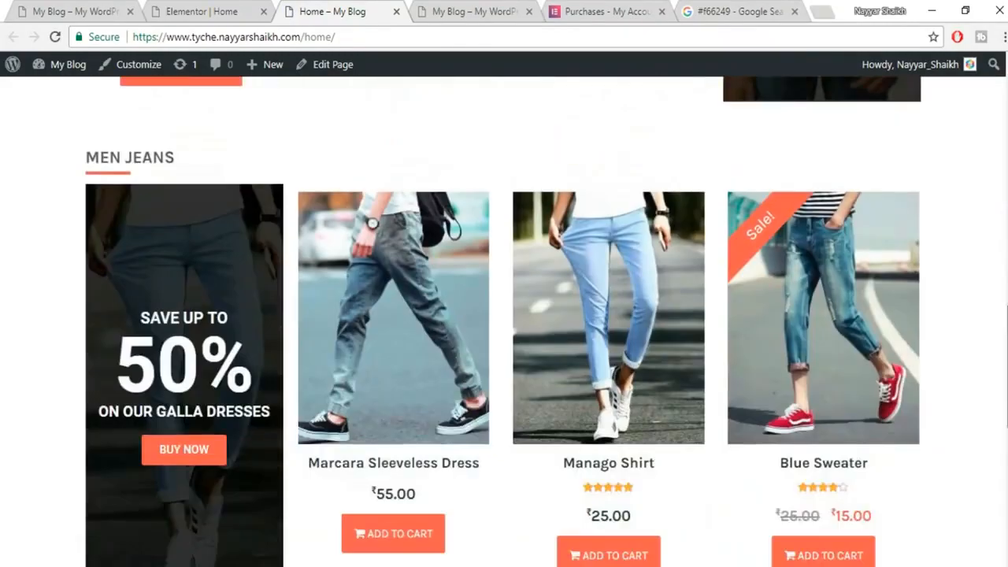
scroll(504, 321, down, 7)
scroll(504, 322, up, 3)
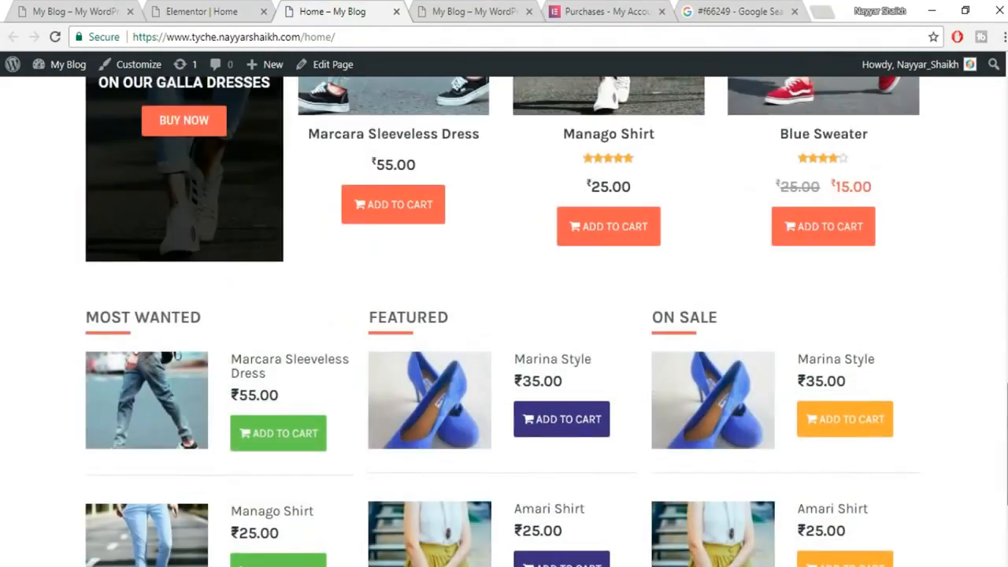
scroll(35, 526, down, 1)
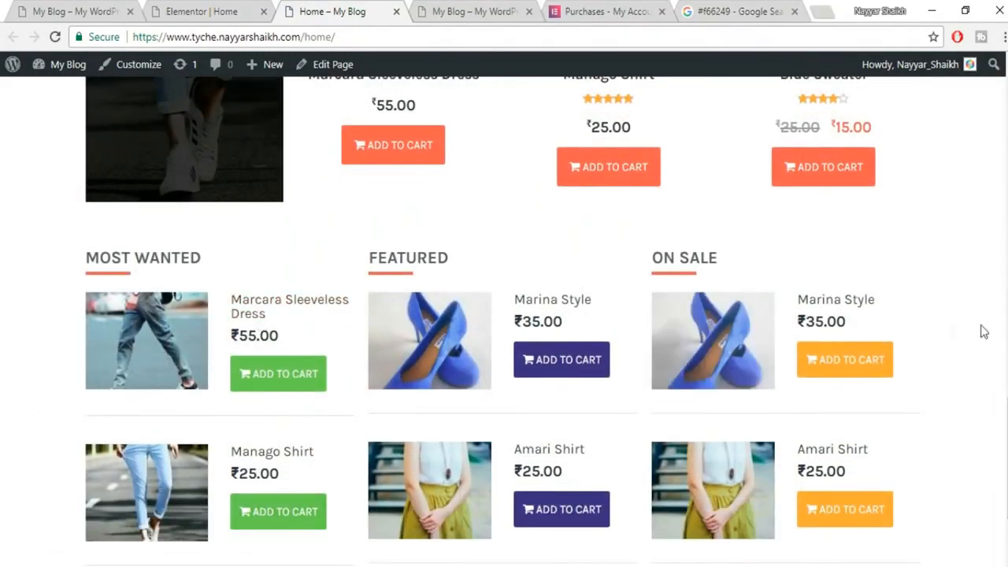
scroll(980, 331, down, 2)
Compare the MOST WANTED, FEATURED and ON SALE lists with the reference shop, then return to Elementor.
click(5, 8)
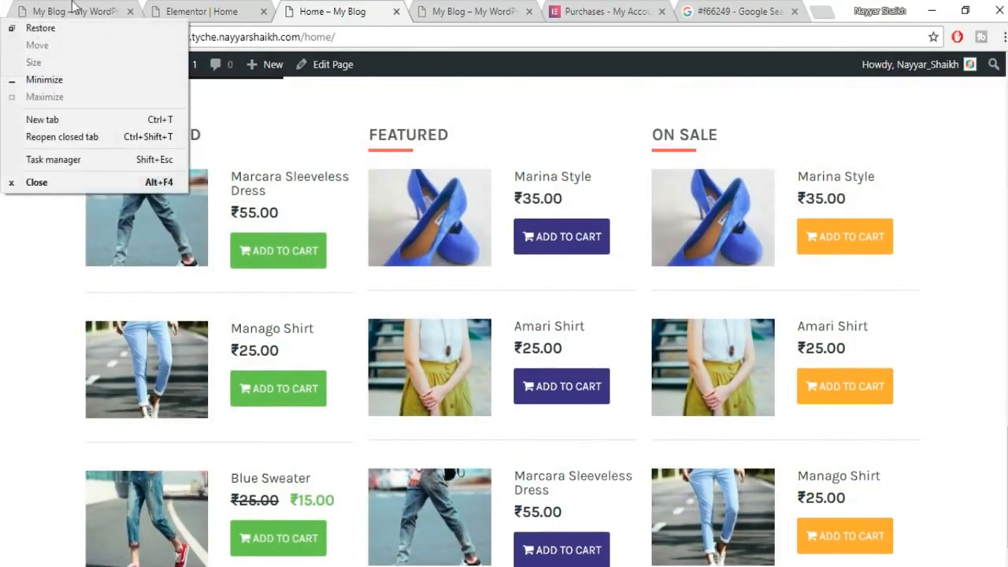
click(76, 9)
scroll(925, 307, up, 2)
scroll(924, 306, down, 1)
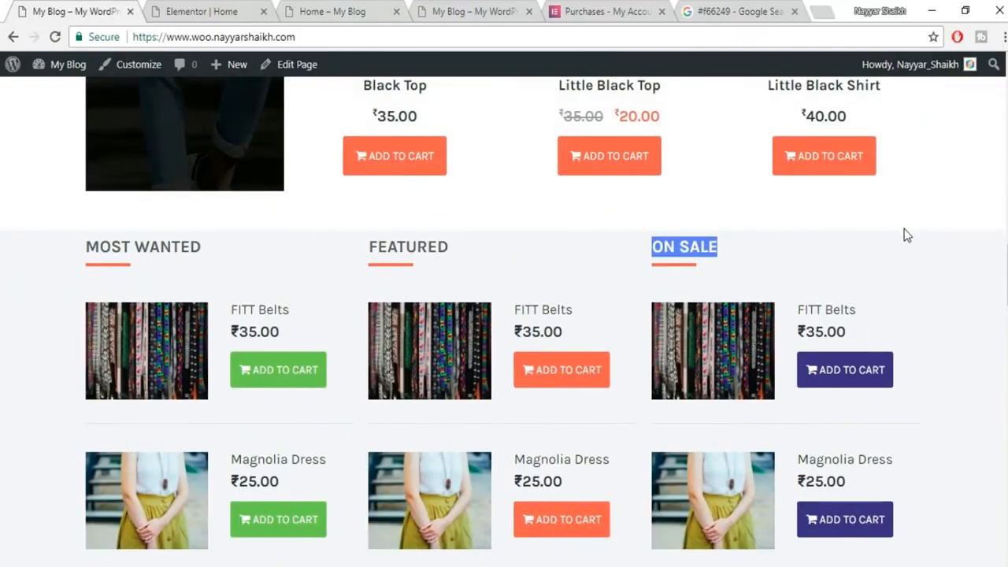
scroll(906, 234, up, 8)
scroll(939, 309, down, 5)
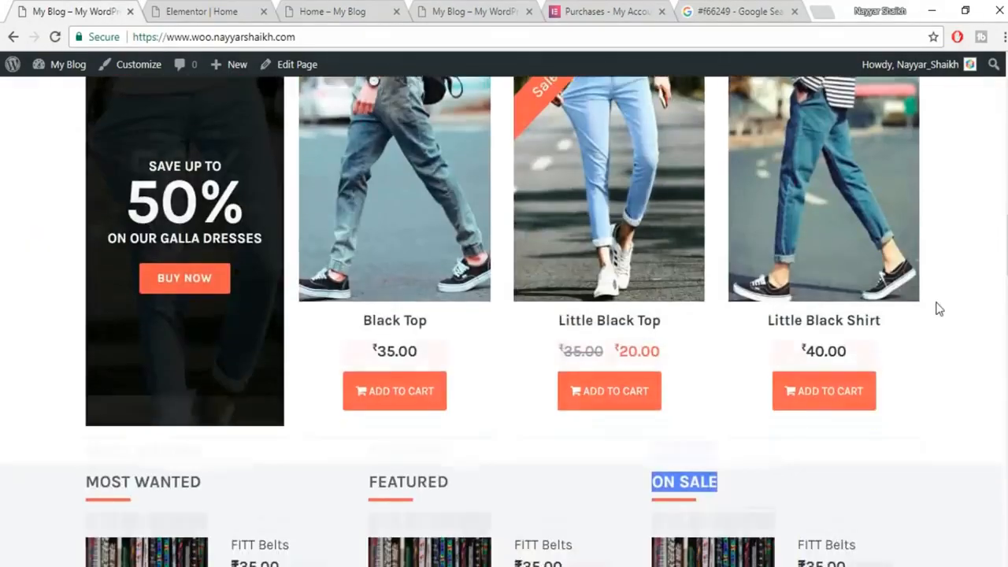
scroll(938, 308, down, 5)
scroll(942, 302, up, 2)
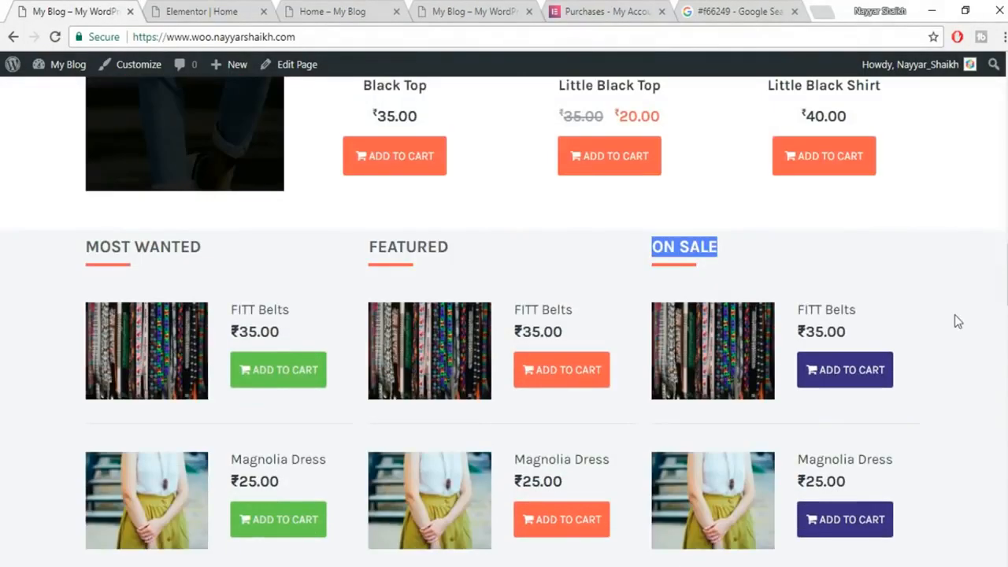
click(893, 282)
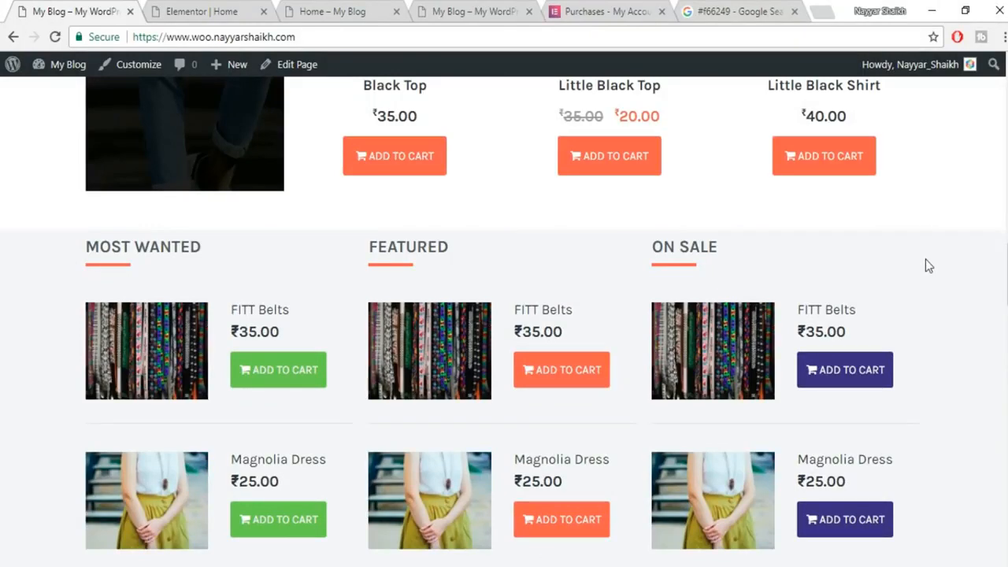
click(195, 9)
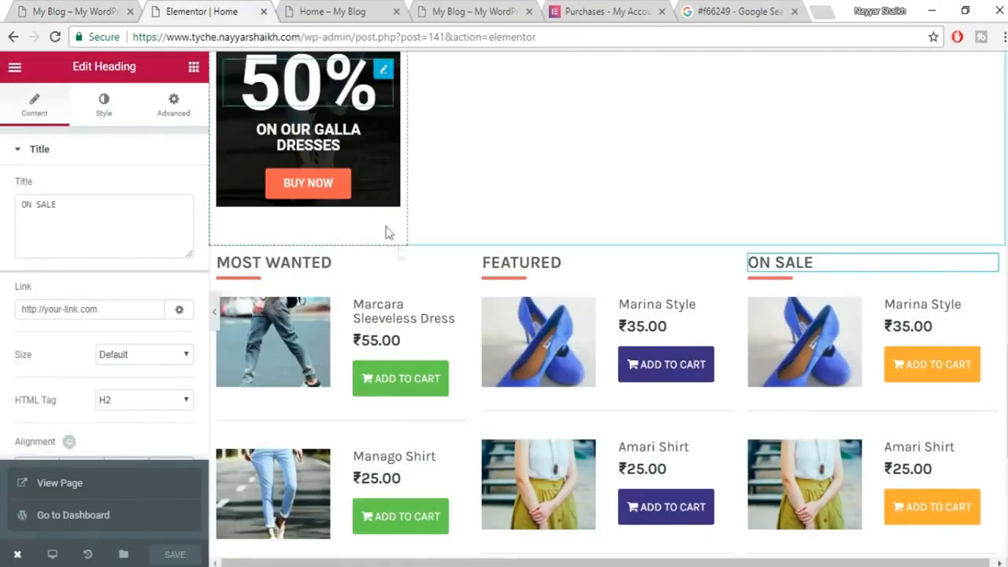
Give the product lists section a classic colour background of light grey #efefef.
mouse_move(528, 275)
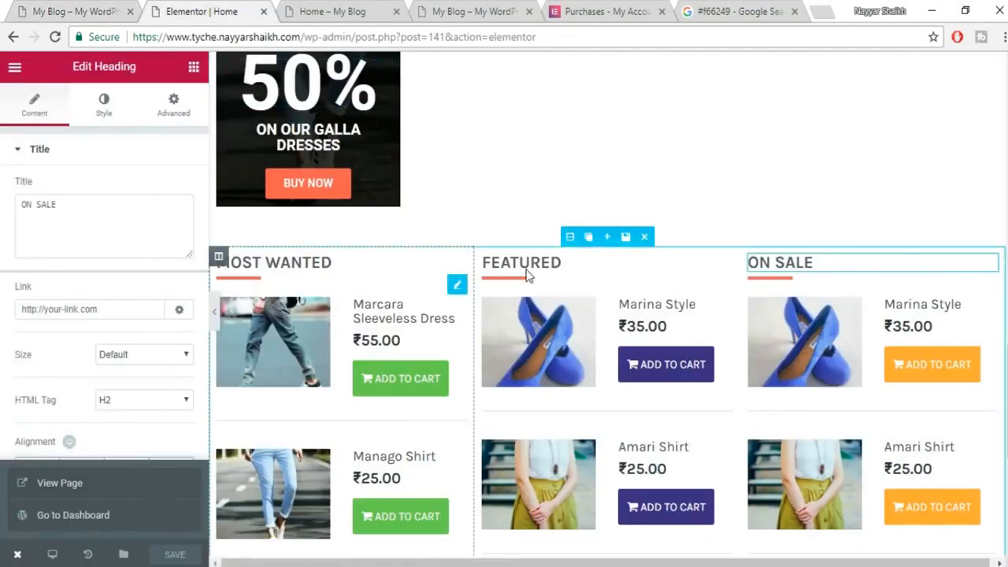
click(571, 237)
click(126, 117)
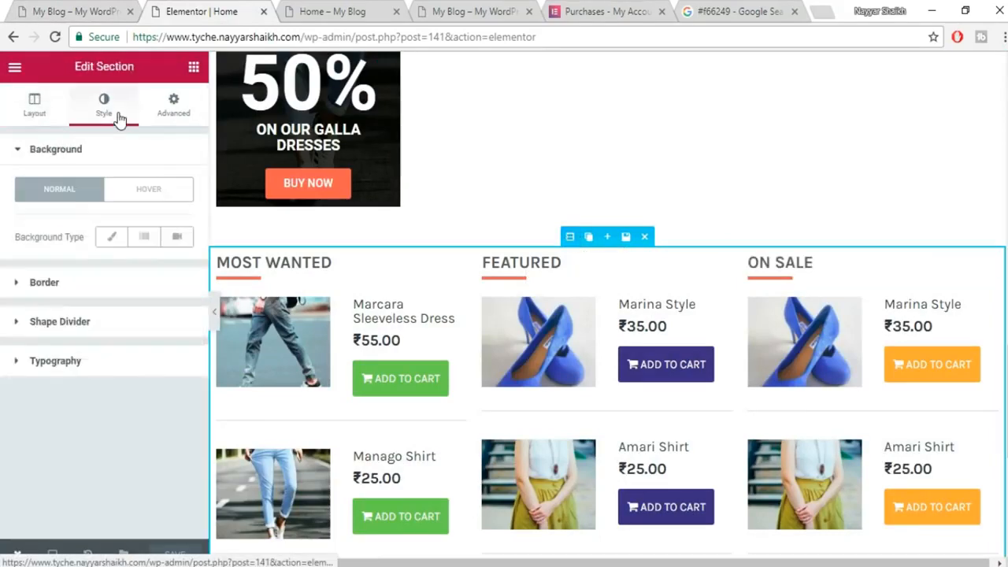
click(112, 237)
click(178, 283)
drag(55, 367, 98, 364)
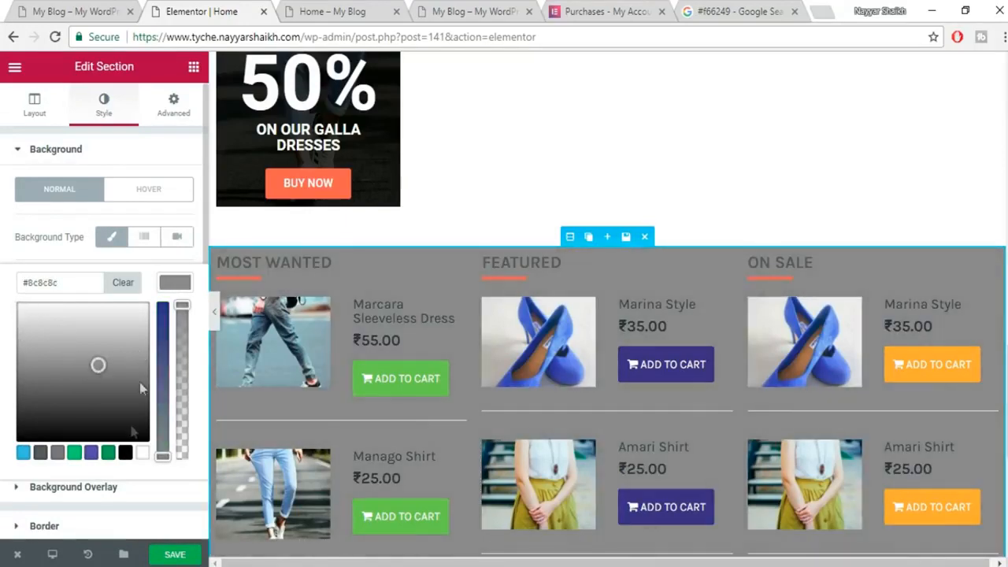
click(108, 453)
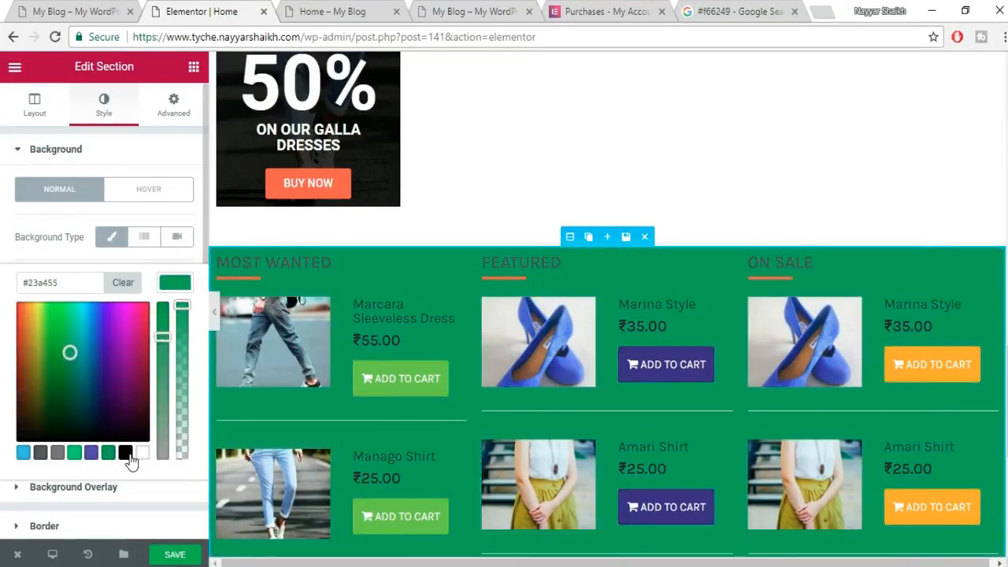
click(126, 453)
scroll(720, 344, down, 1)
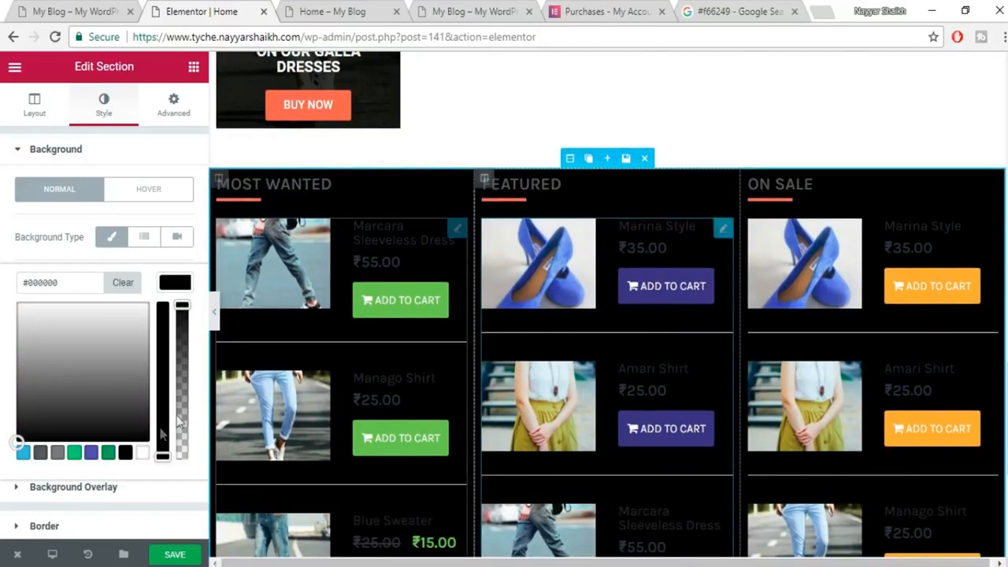
drag(21, 434, 18, 311)
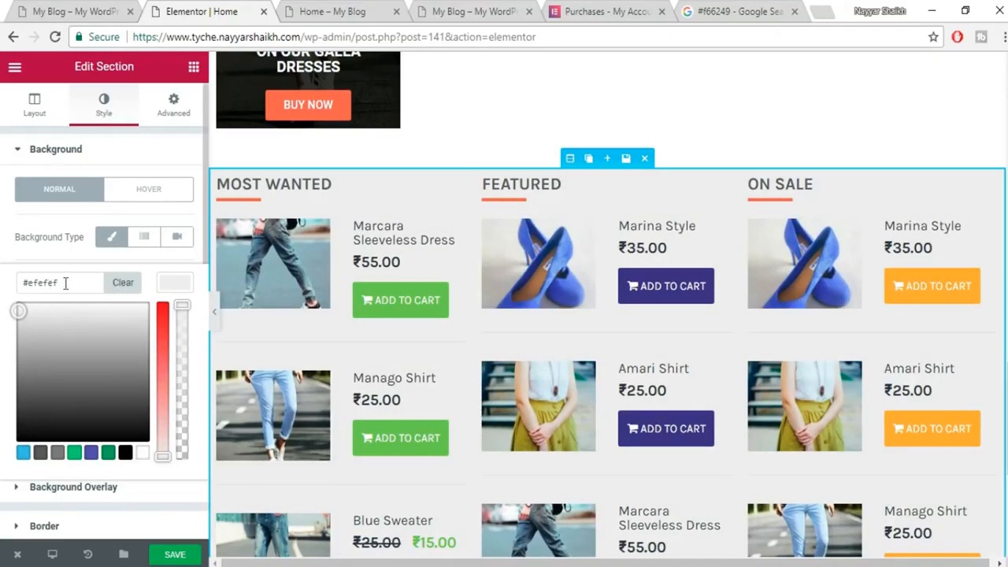
drag(76, 282, 19, 279)
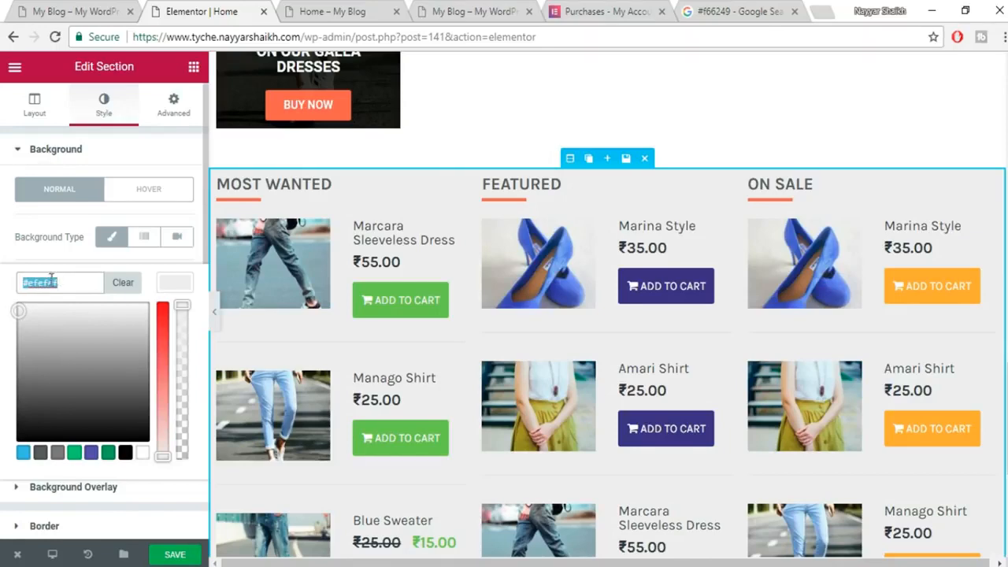
Save the page and reload the live home page to see the grey background.
click(175, 554)
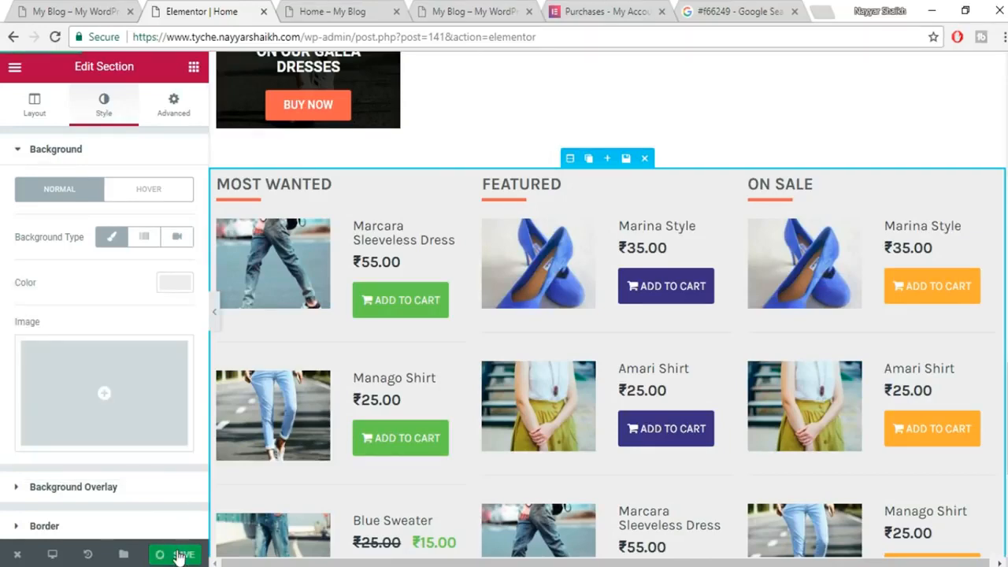
click(370, 11)
click(356, 37)
key(Return)
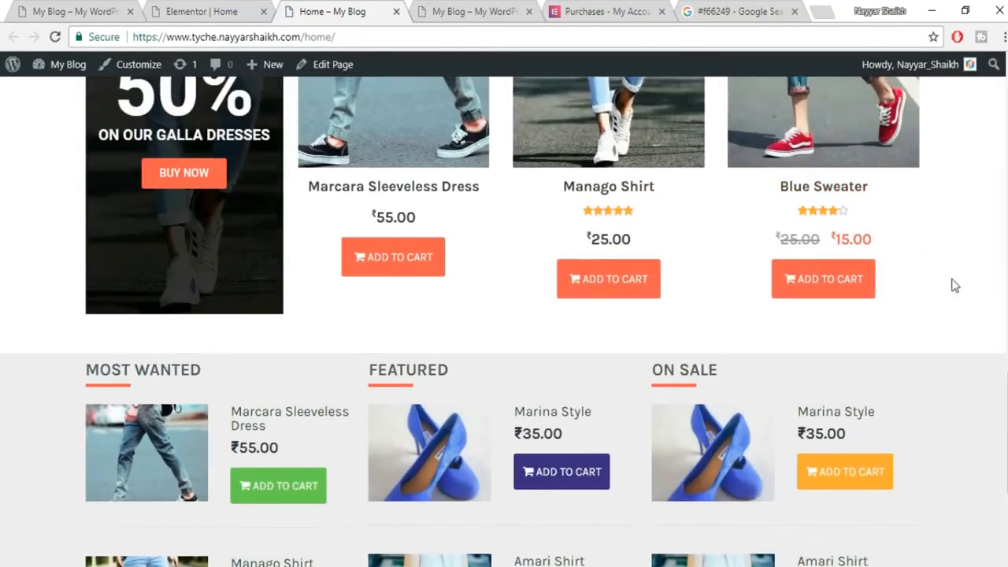
Scroll the live page, review the reference store's All Categories grid, then switch to the My Blog tab.
scroll(952, 286, down, 2)
scroll(950, 286, up, 4)
scroll(949, 286, down, 3)
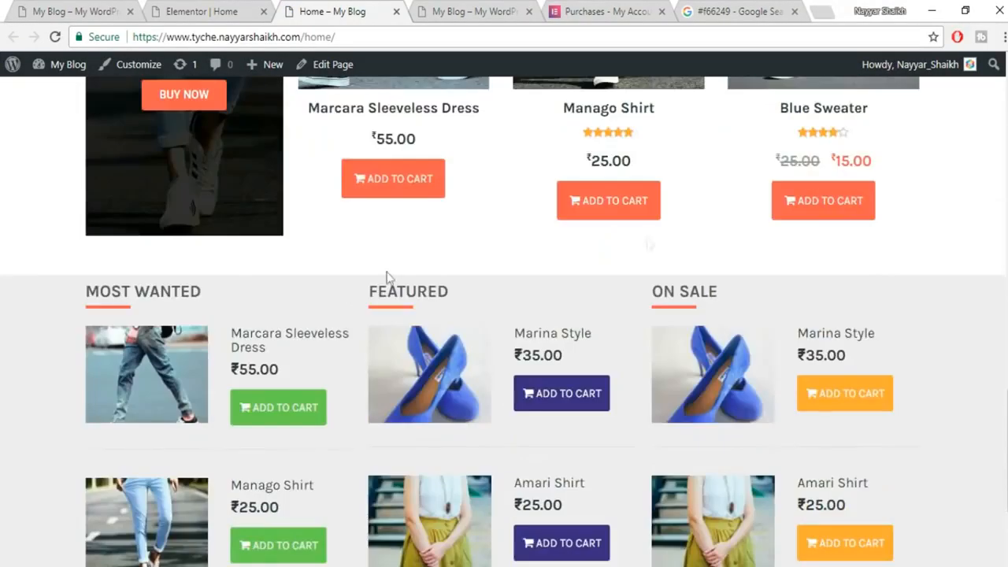
scroll(956, 285, down, 3)
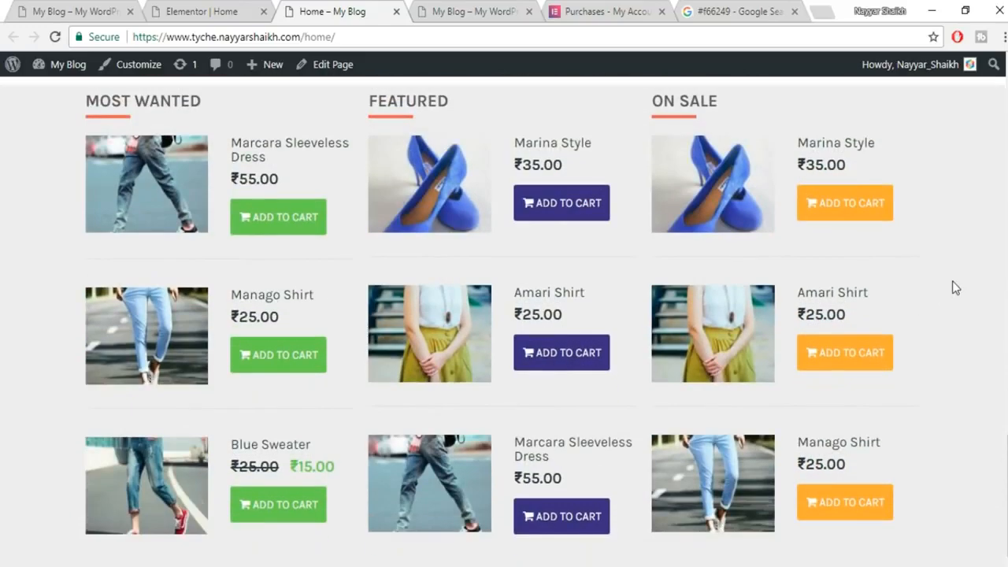
click(52, 8)
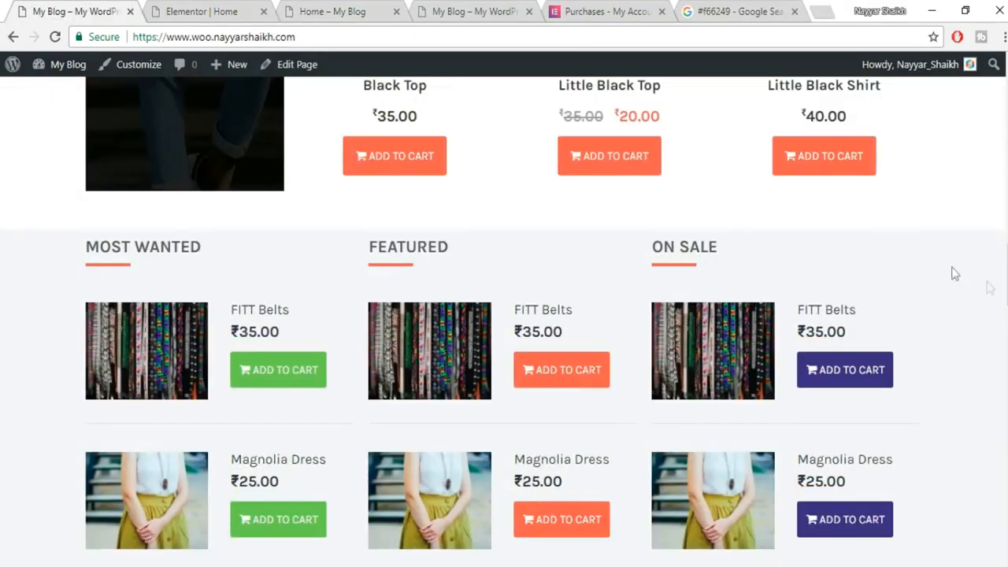
scroll(987, 289, down, 8)
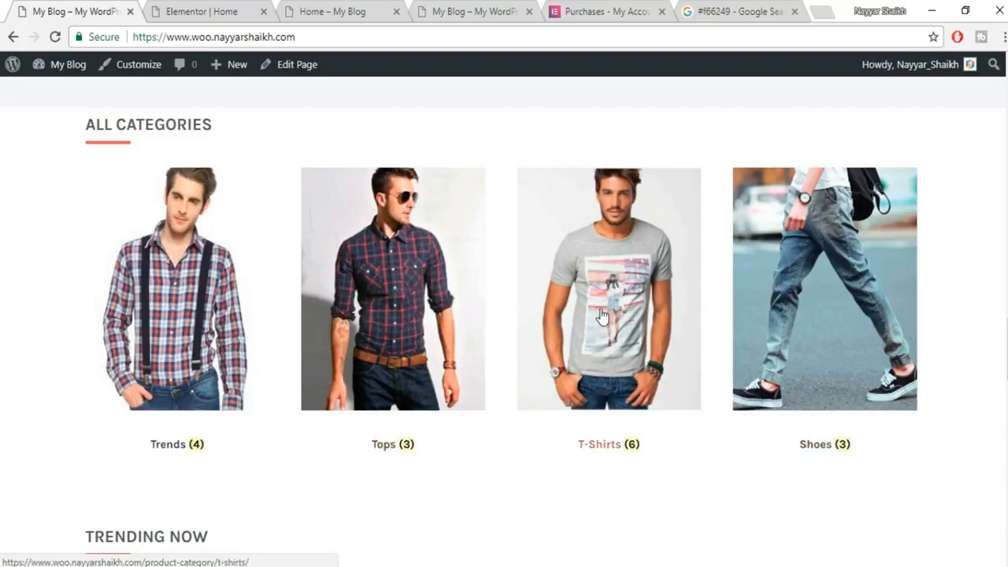
click(178, 9)
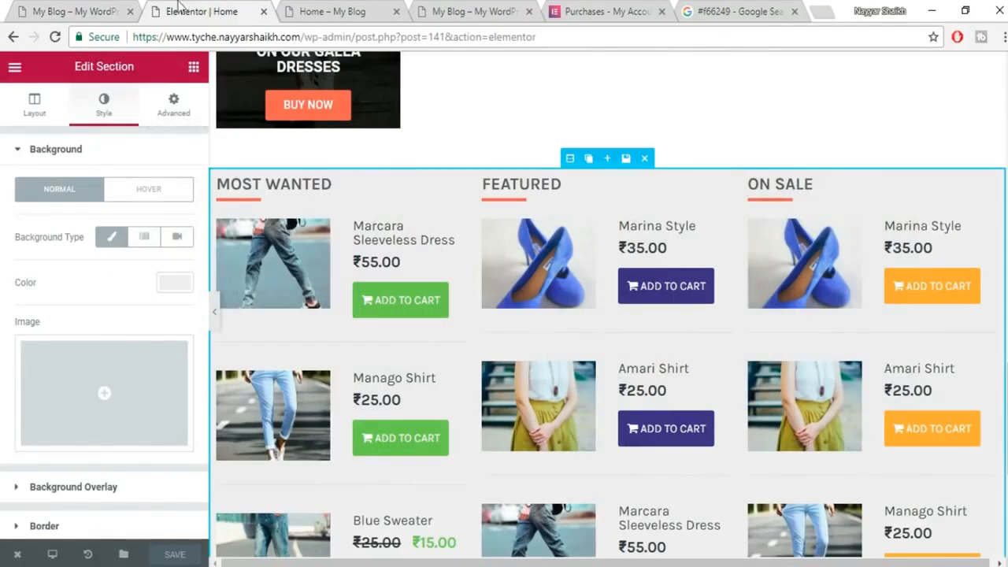
click(77, 10)
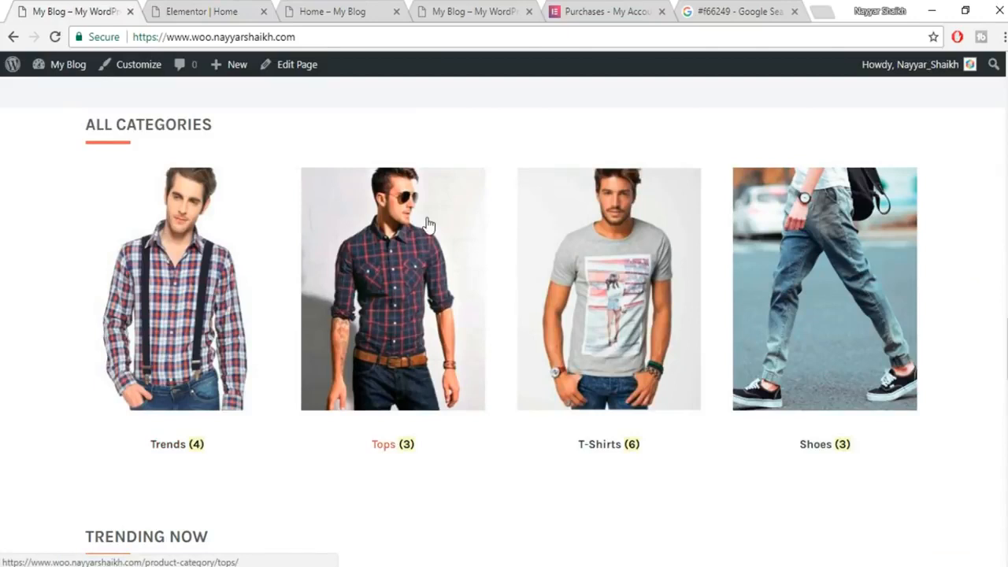
click(447, 7)
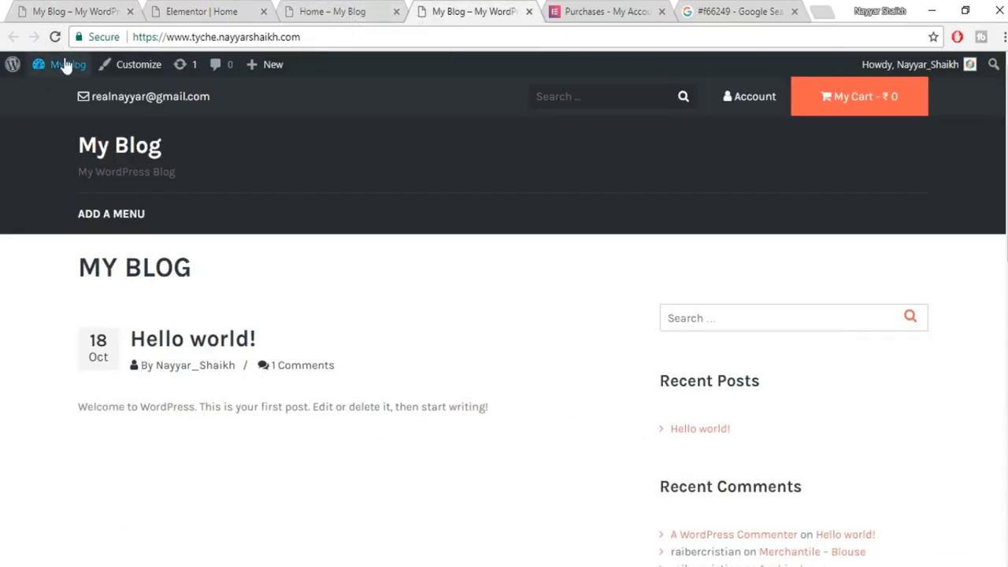
Give the Trends product category the green shirt photo as its thumbnail and update it.
mouse_move(66, 66)
click(62, 93)
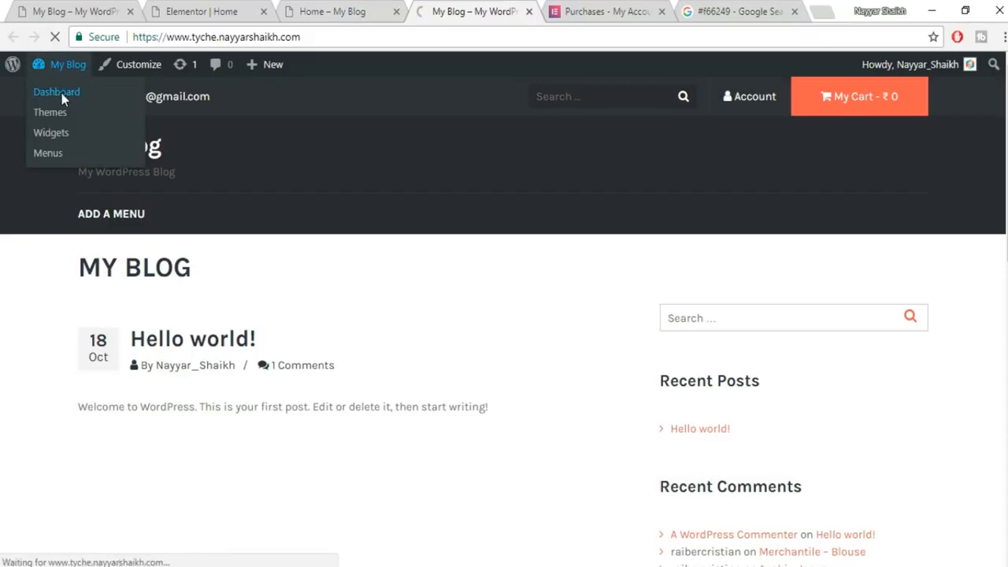
mouse_move(32, 366)
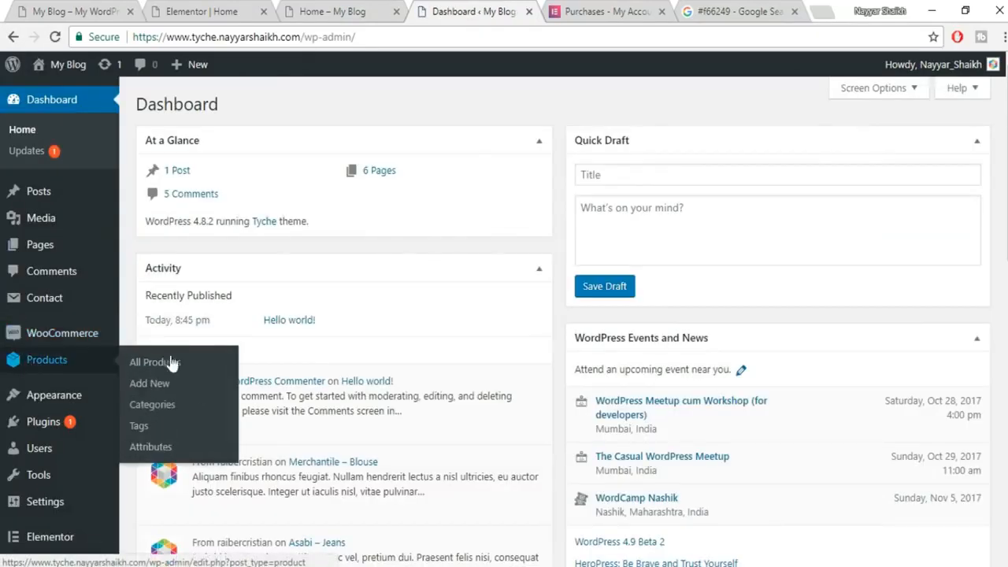
click(170, 407)
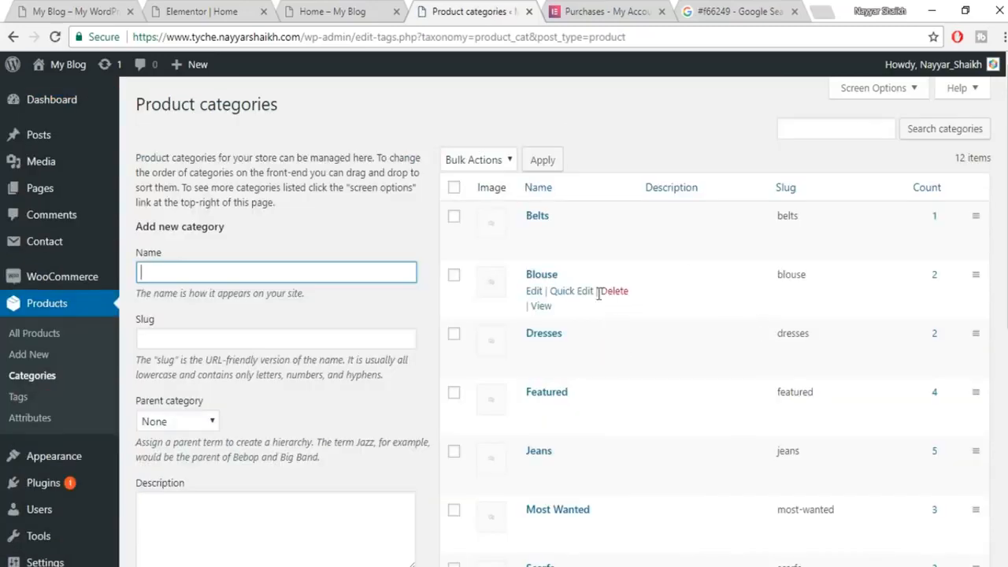
scroll(657, 417, down, 5)
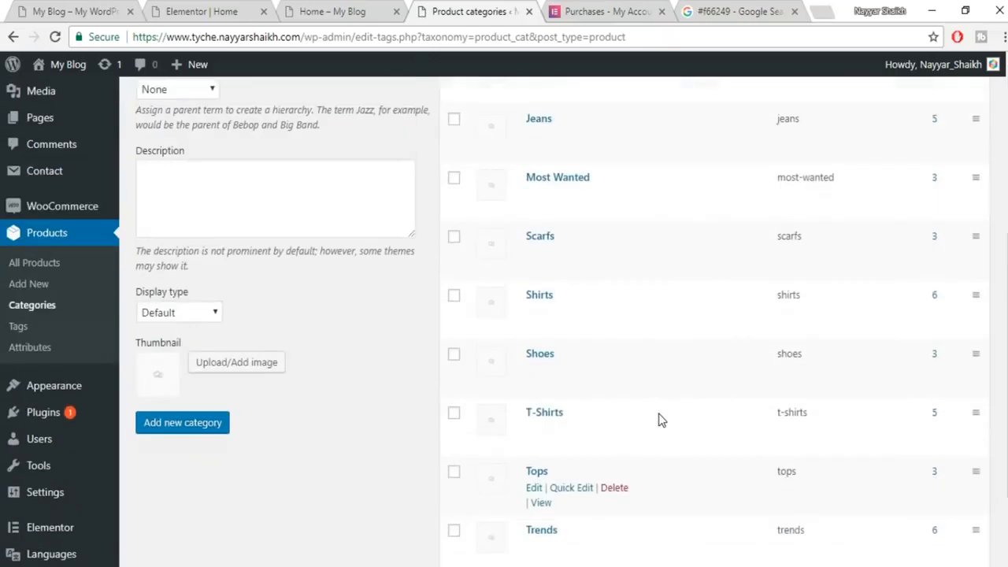
scroll(658, 354, down, 2)
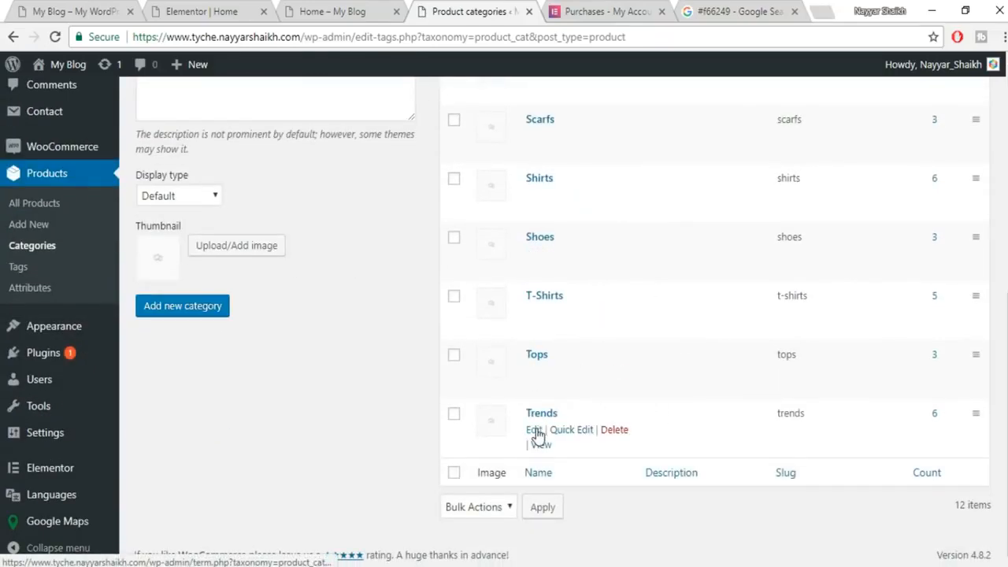
click(535, 432)
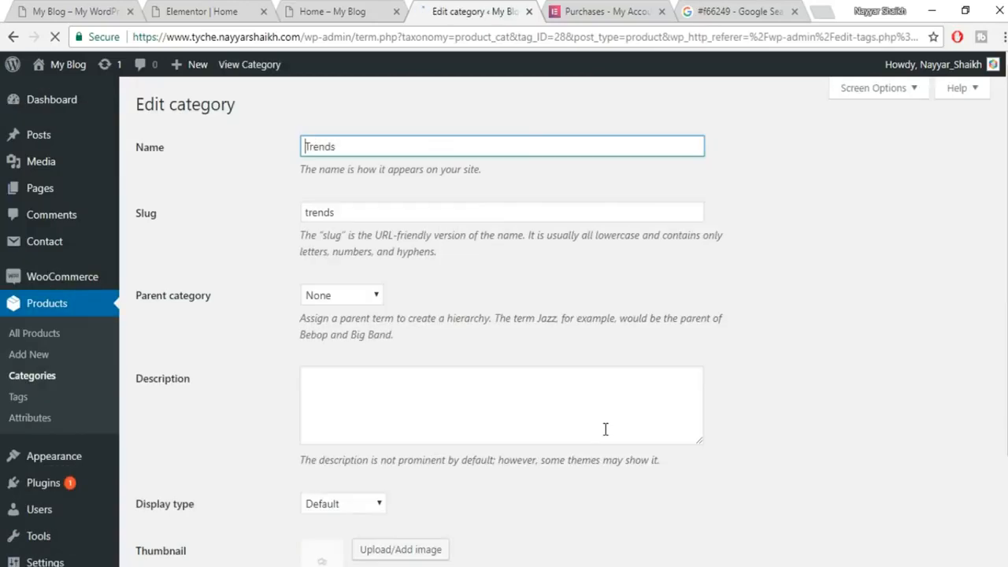
scroll(826, 353, down, 2)
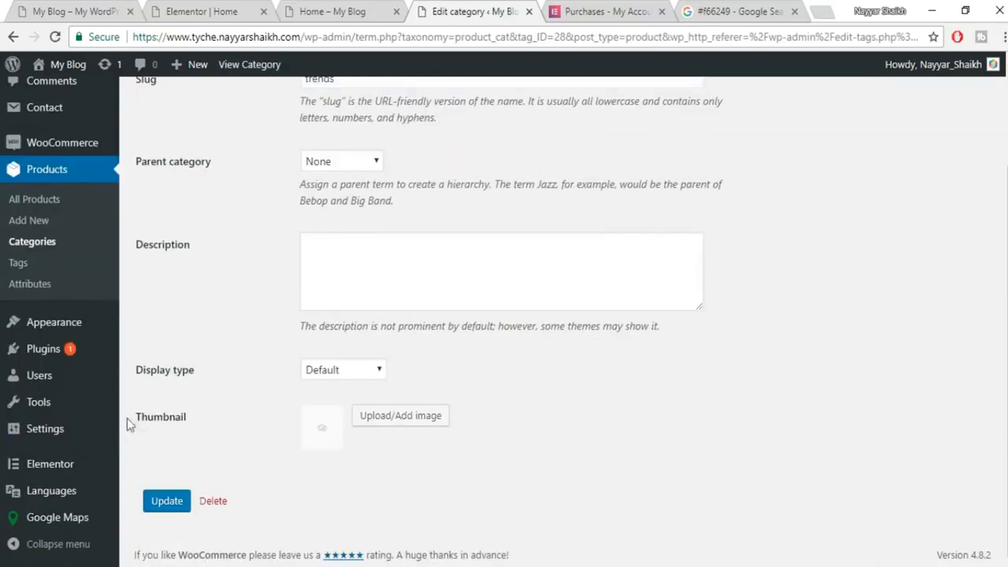
click(386, 422)
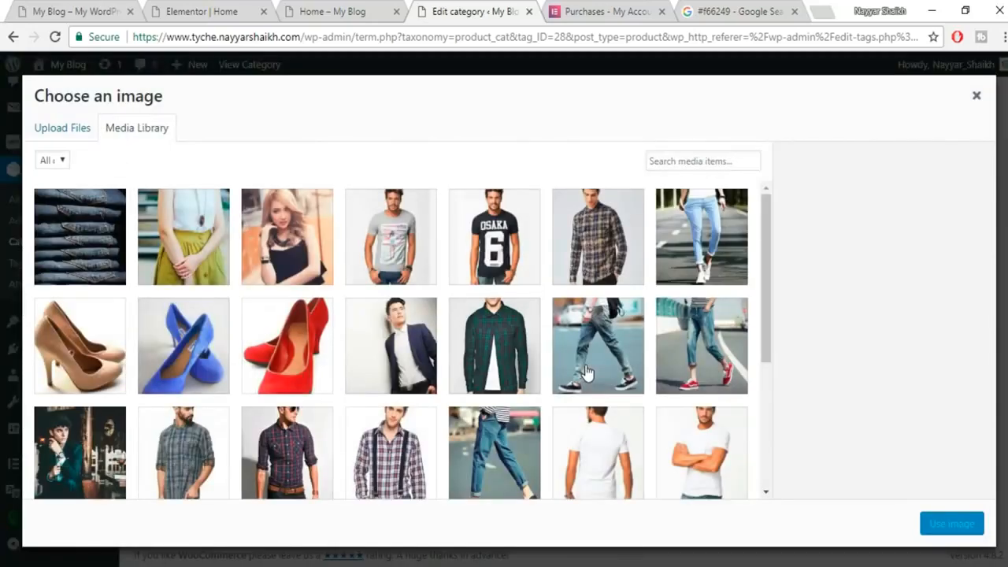
click(494, 348)
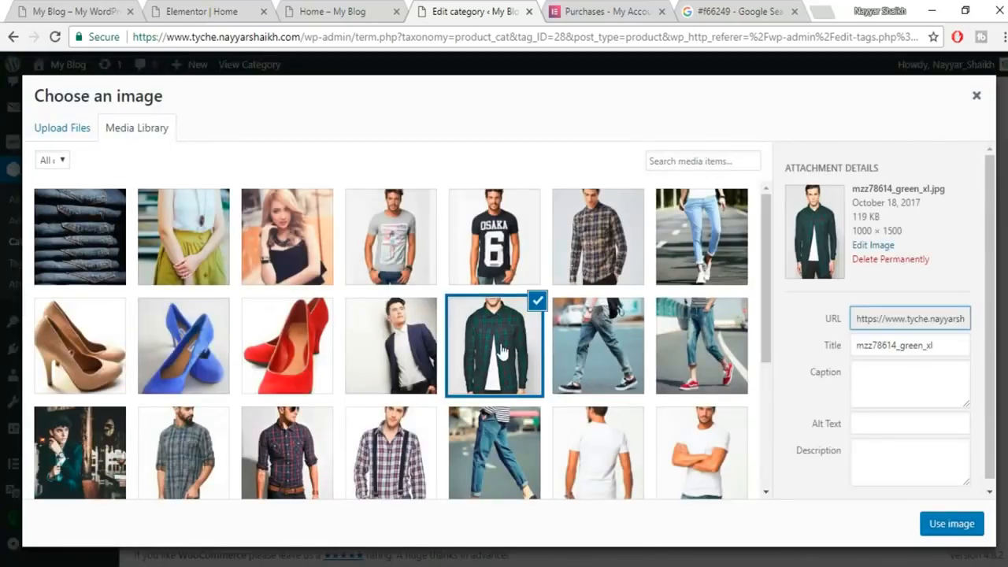
click(959, 526)
click(165, 508)
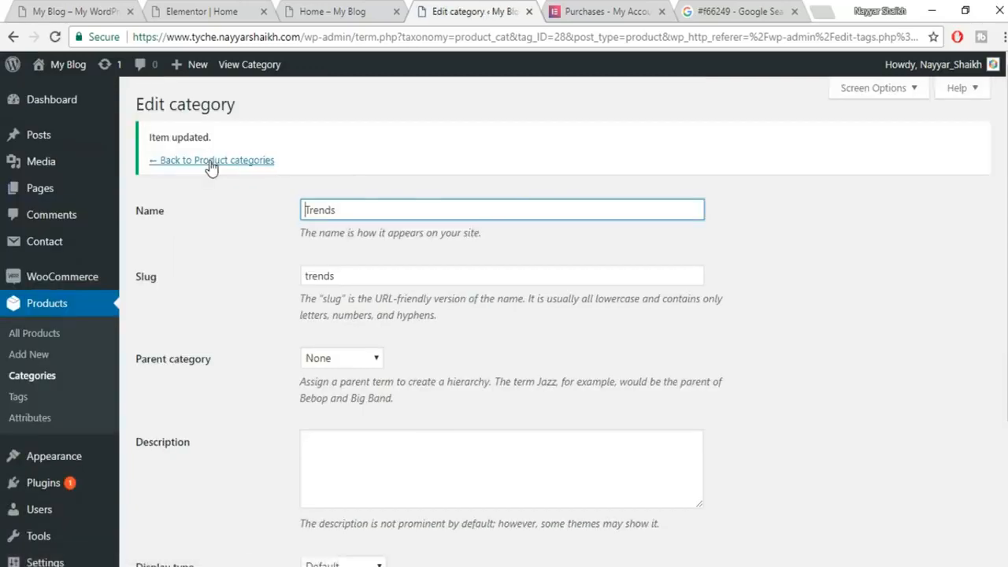
Set the plaid shirt photo as the Tops category thumbnail and update it.
click(211, 160)
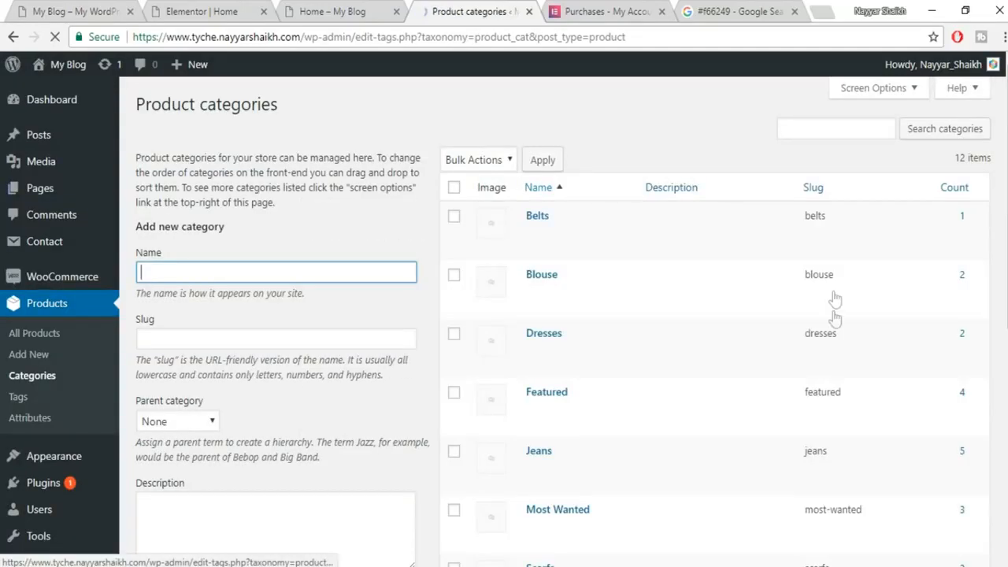
scroll(835, 311, down, 6)
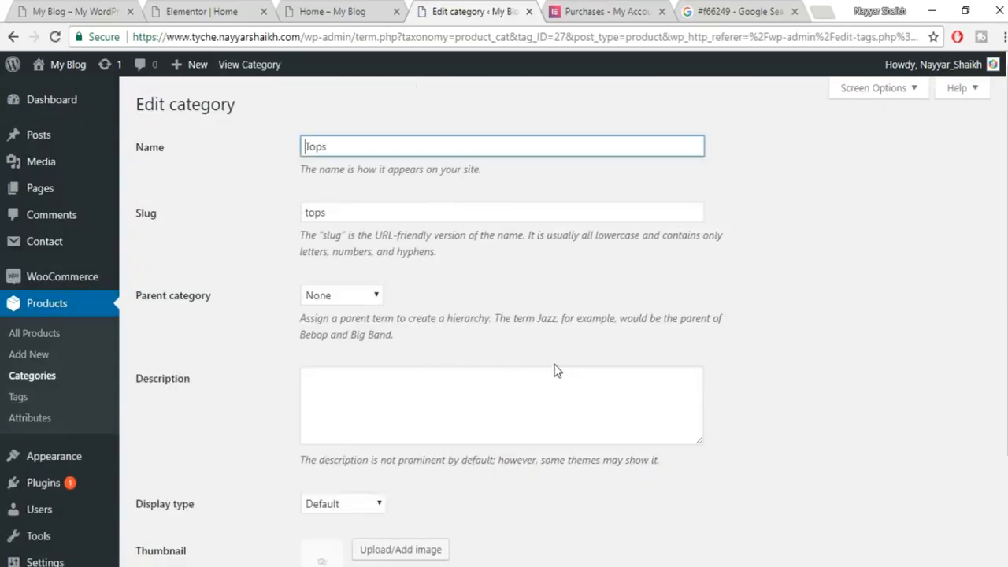
scroll(556, 368, down, 2)
click(419, 417)
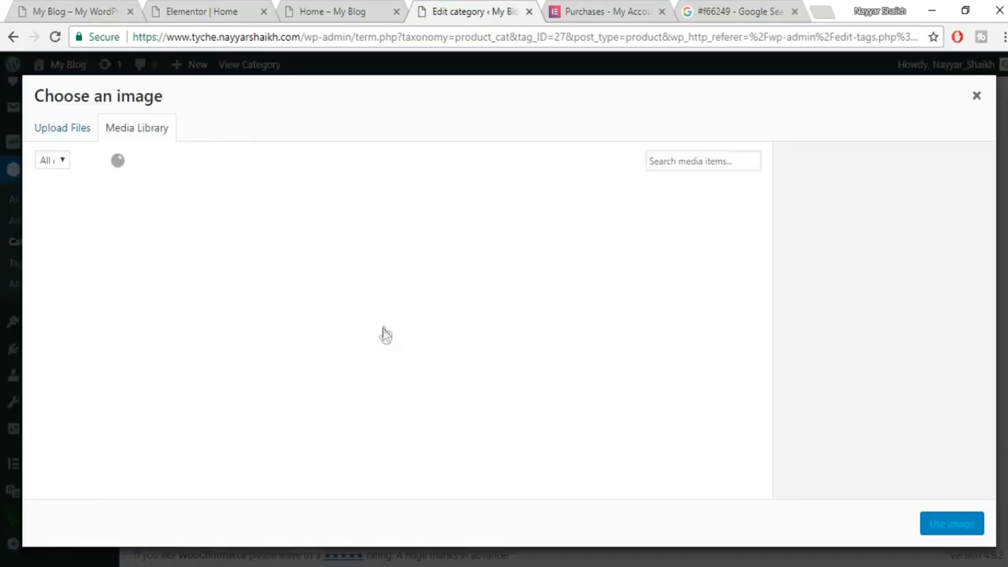
scroll(461, 342, down, 2)
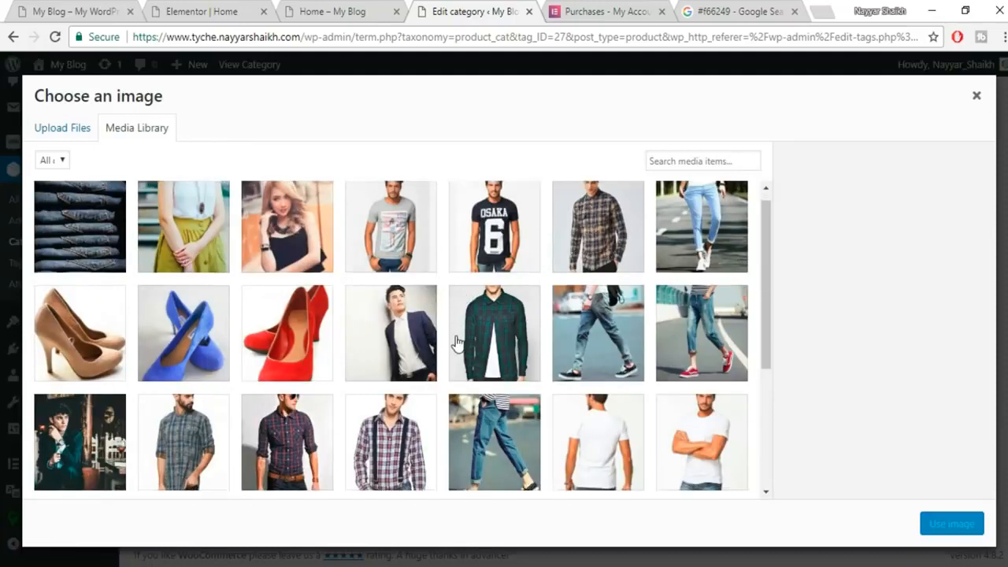
click(312, 300)
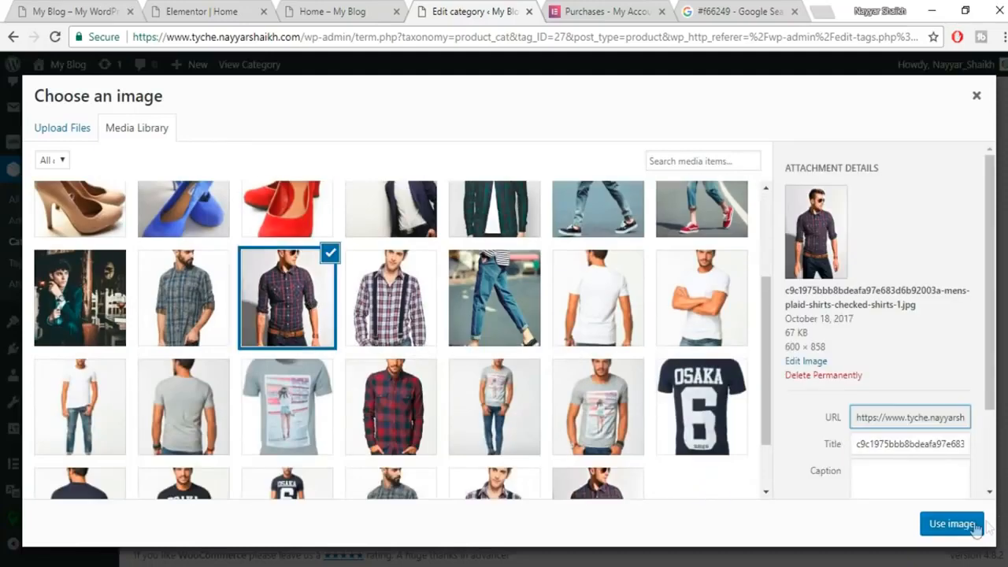
click(952, 523)
click(167, 502)
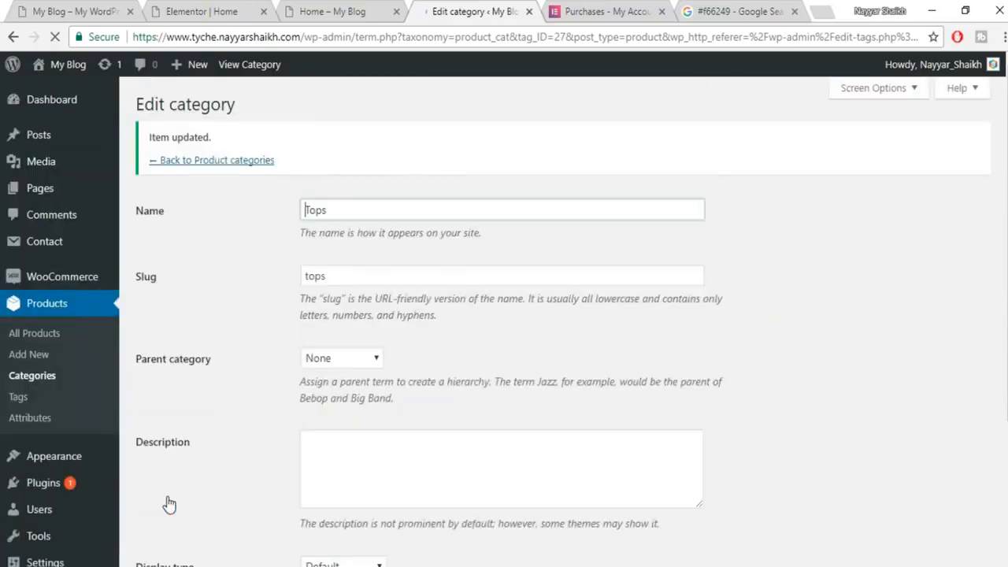
Set the grey t-shirt photo as the T-Shirts category thumbnail and update it.
click(236, 161)
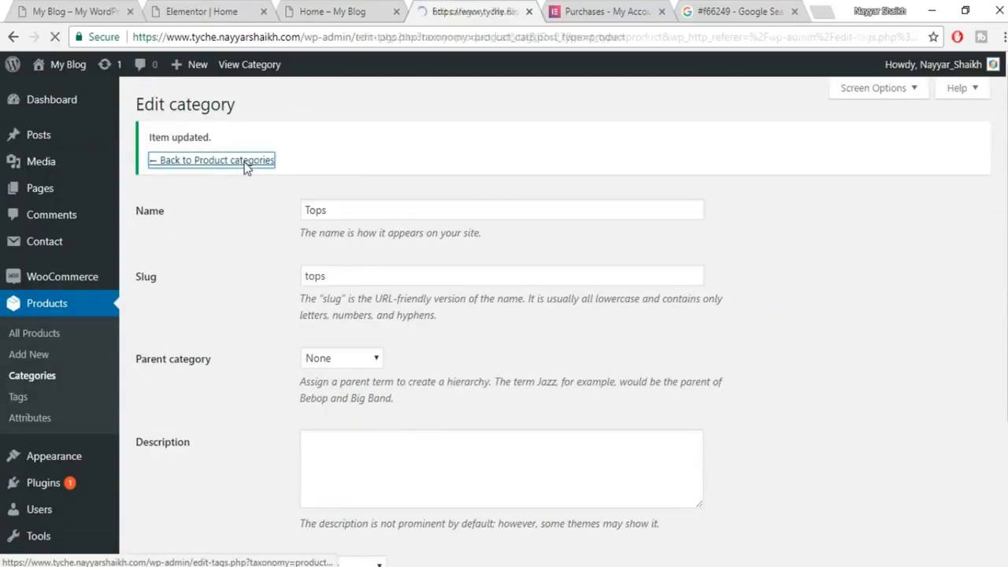
scroll(671, 419, down, 5)
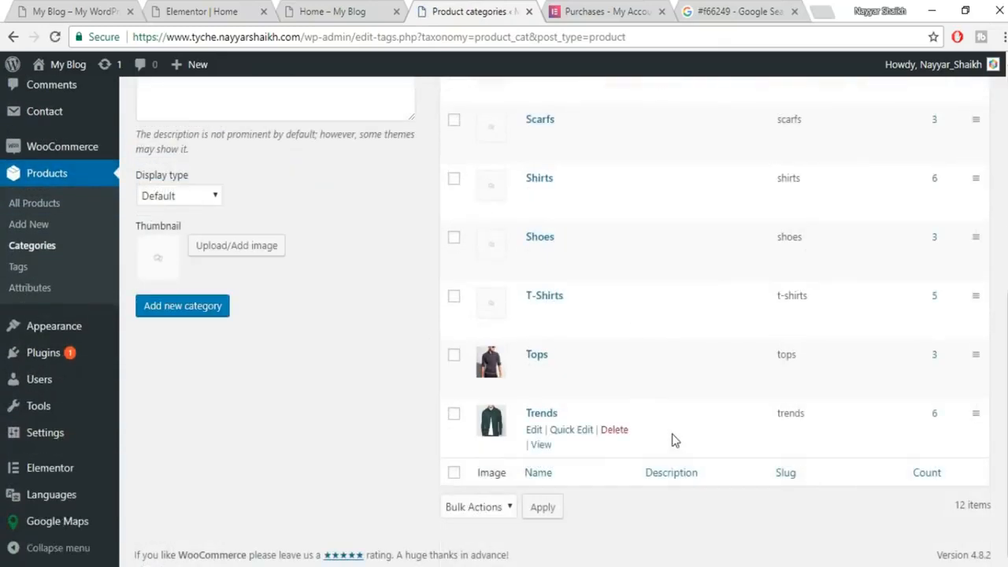
click(532, 313)
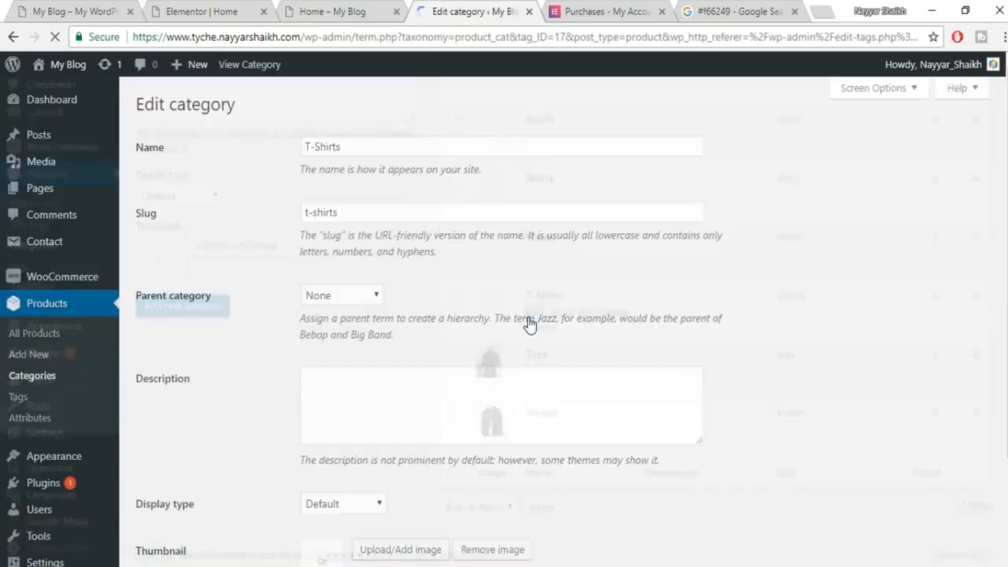
scroll(464, 447, down, 3)
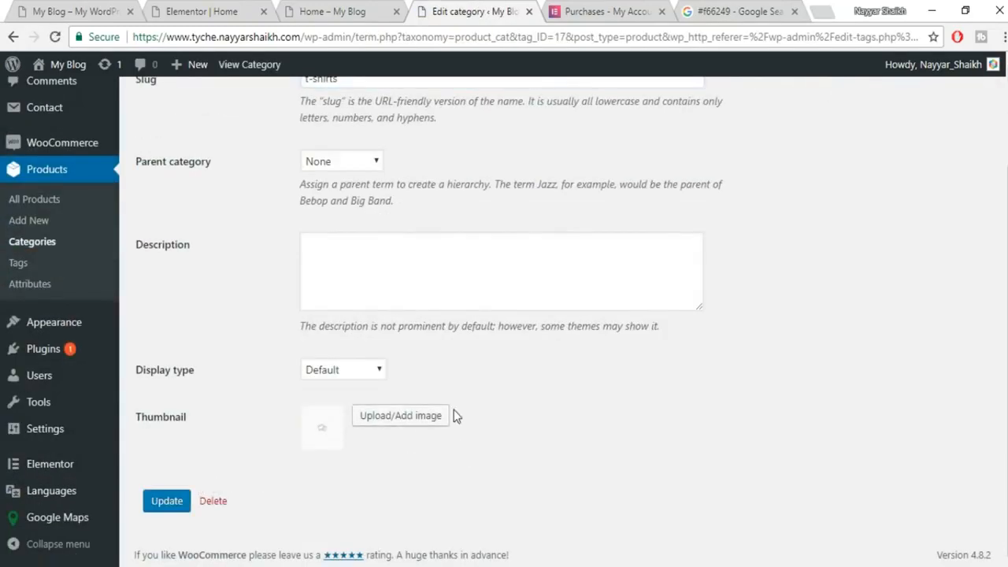
click(428, 415)
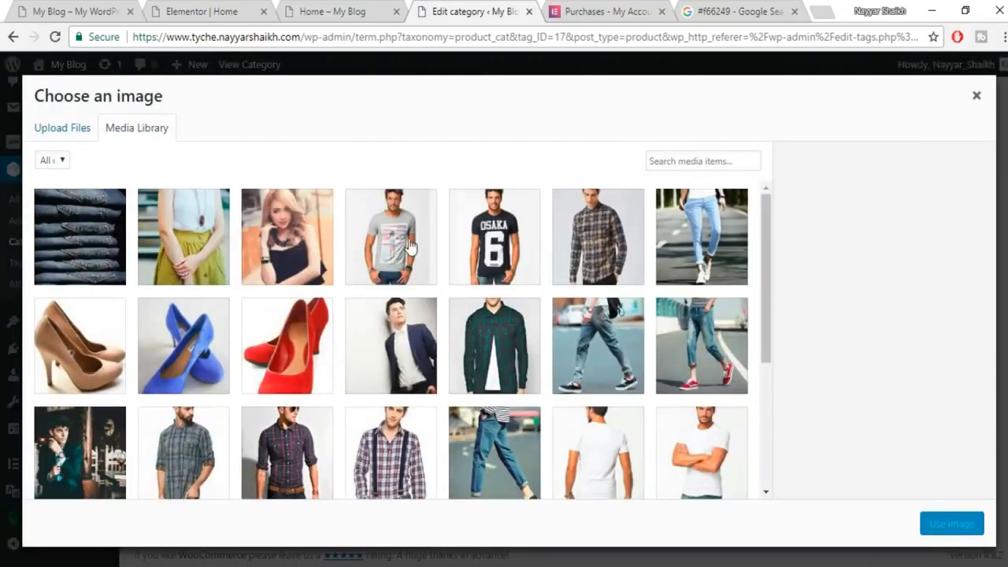
click(410, 247)
click(974, 535)
click(166, 504)
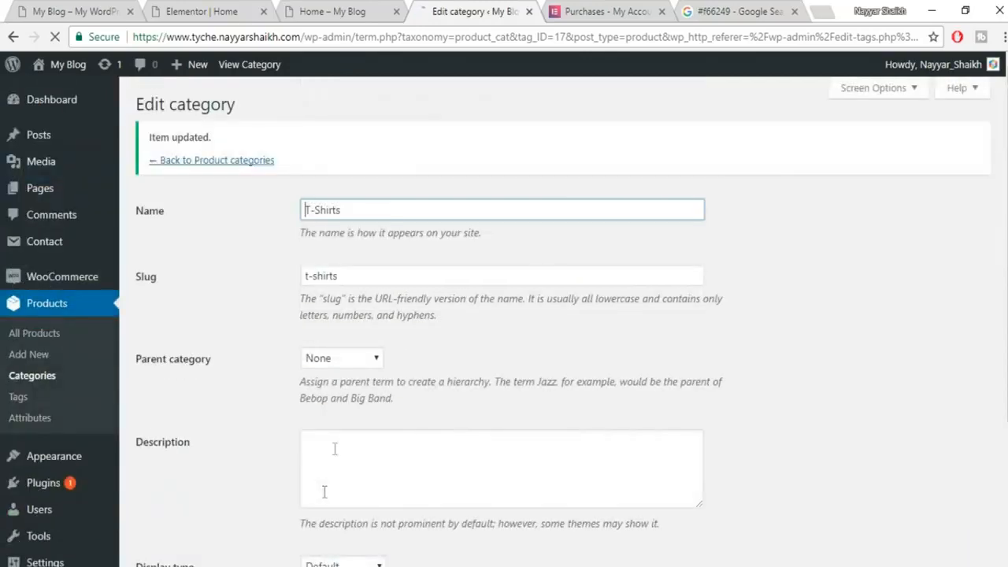
Set the walking-in-jeans photo as the Shoes category thumbnail and update it.
click(236, 161)
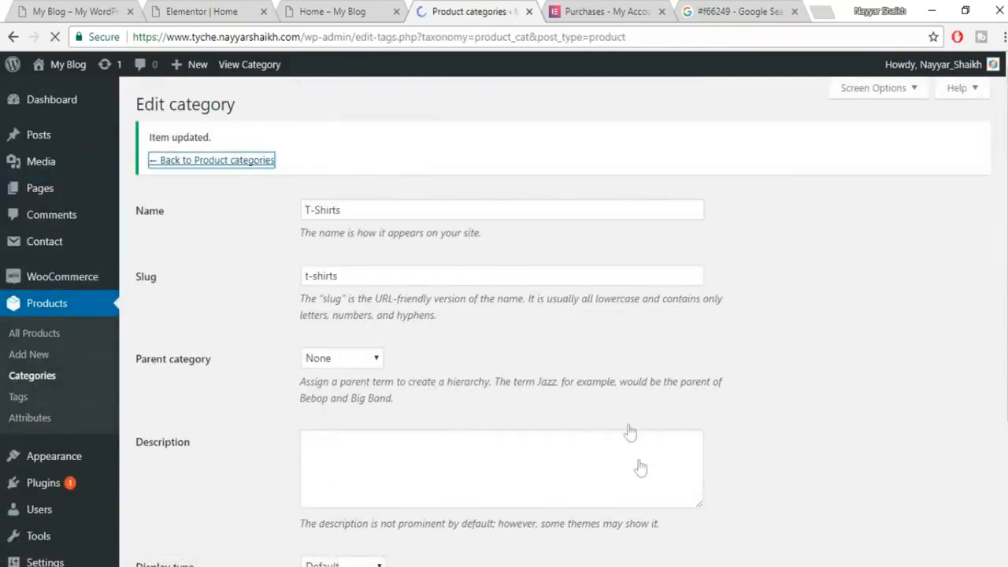
scroll(639, 470, down, 6)
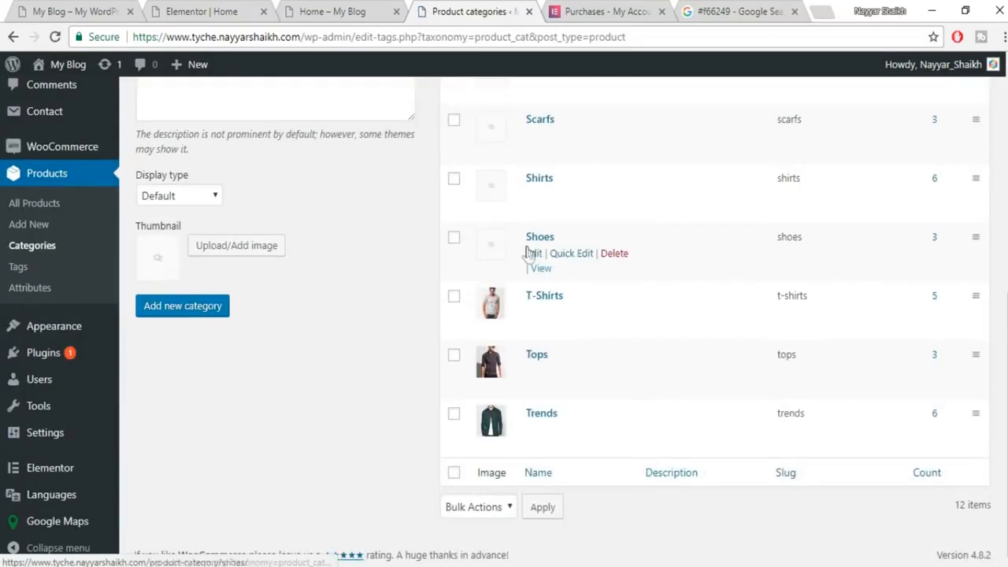
click(531, 253)
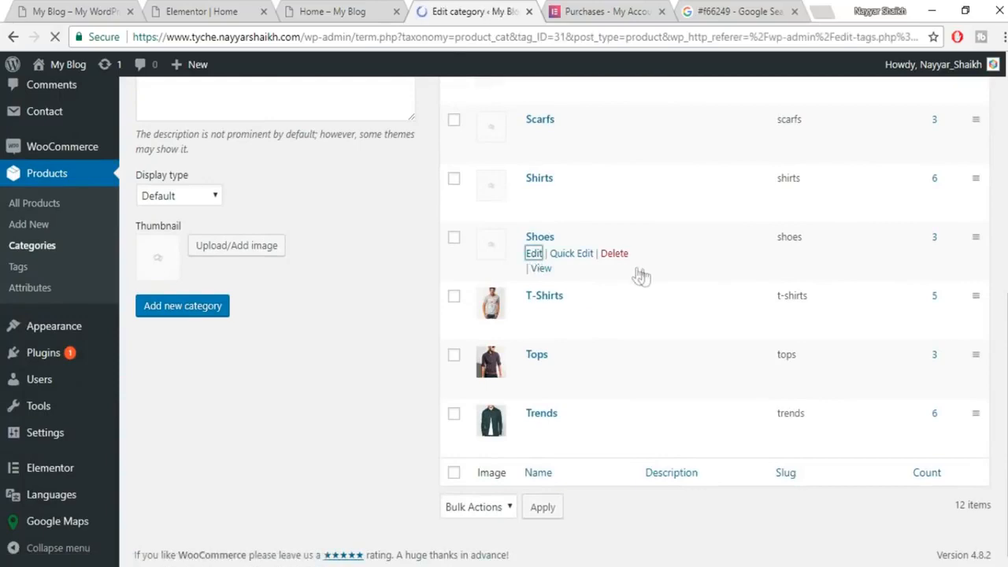
scroll(452, 361, down, 2)
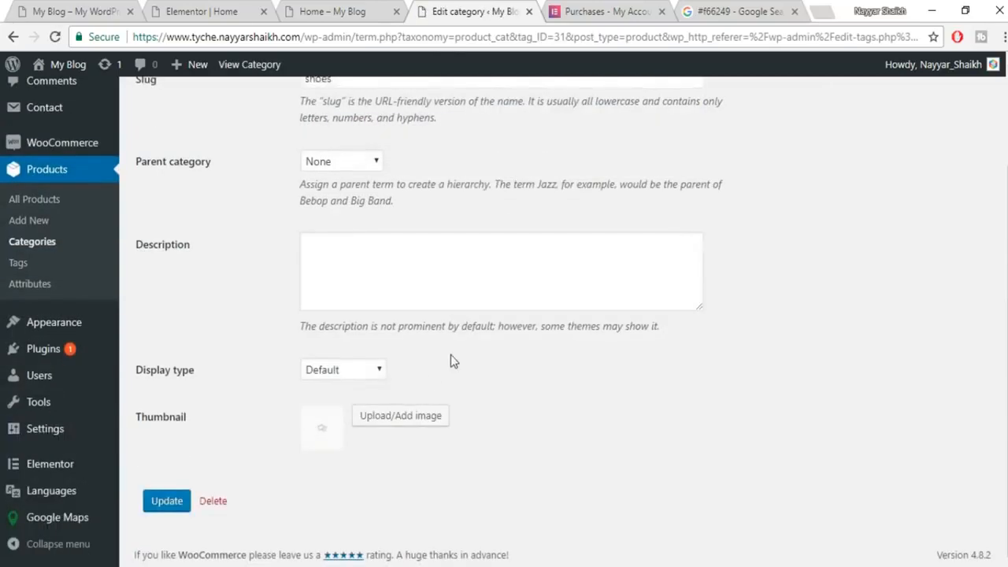
click(398, 418)
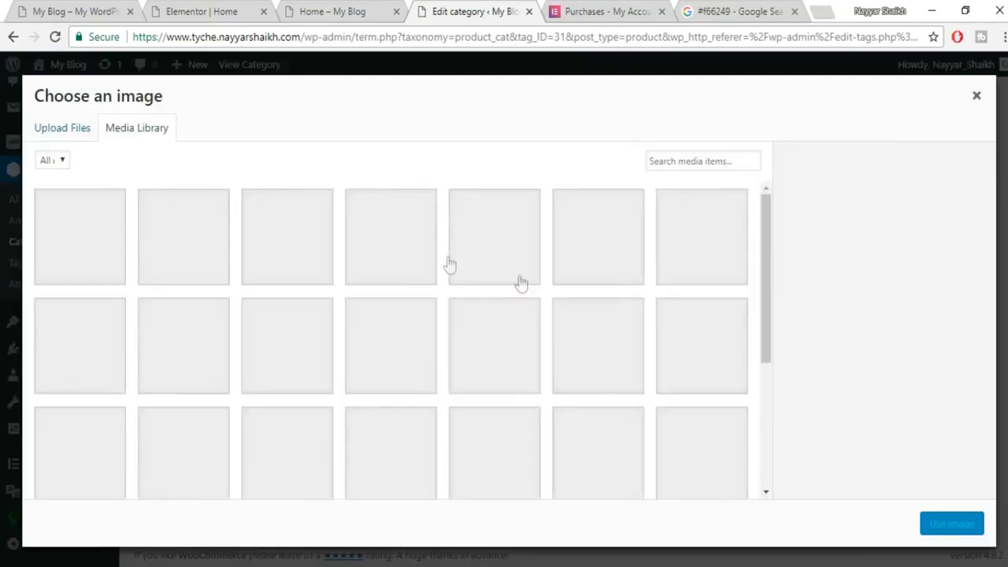
scroll(579, 311, down, 2)
scroll(592, 329, up, 2)
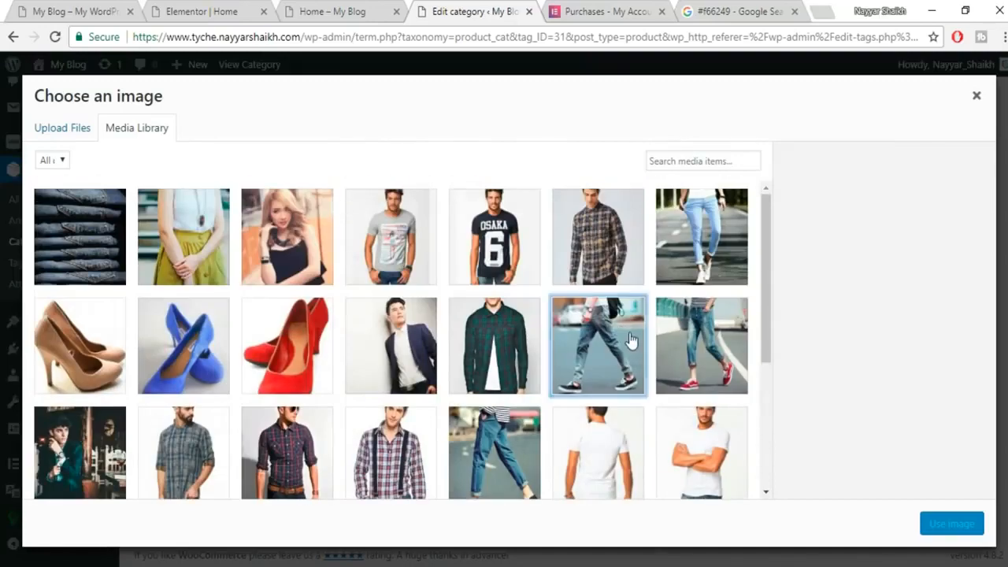
click(622, 334)
click(949, 525)
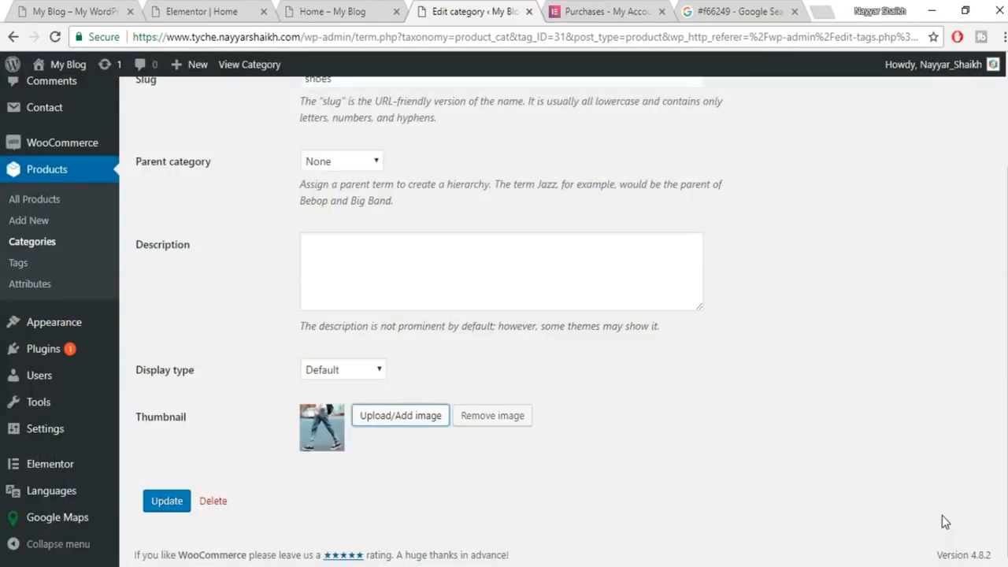
click(162, 505)
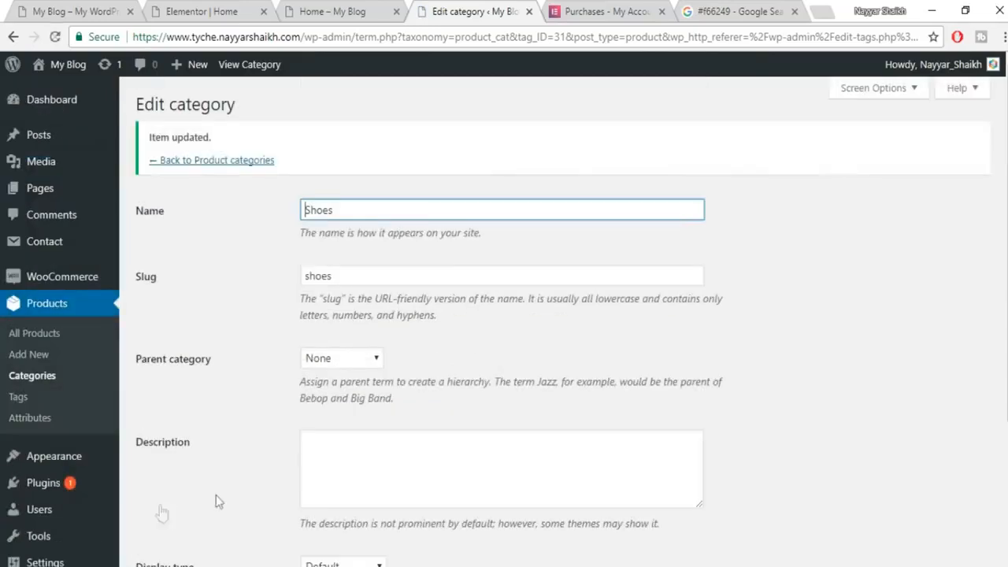
scroll(564, 323, down, 3)
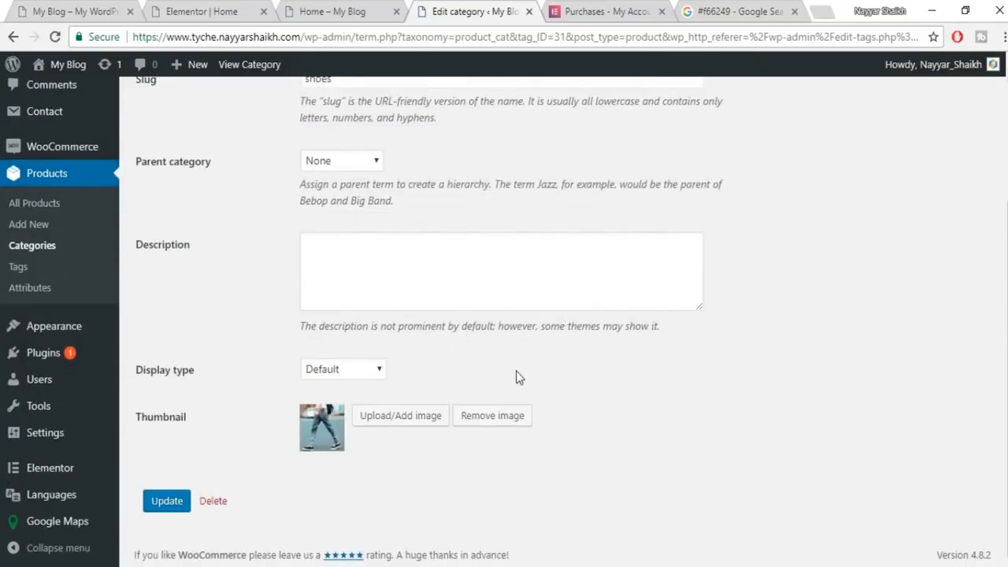
click(201, 11)
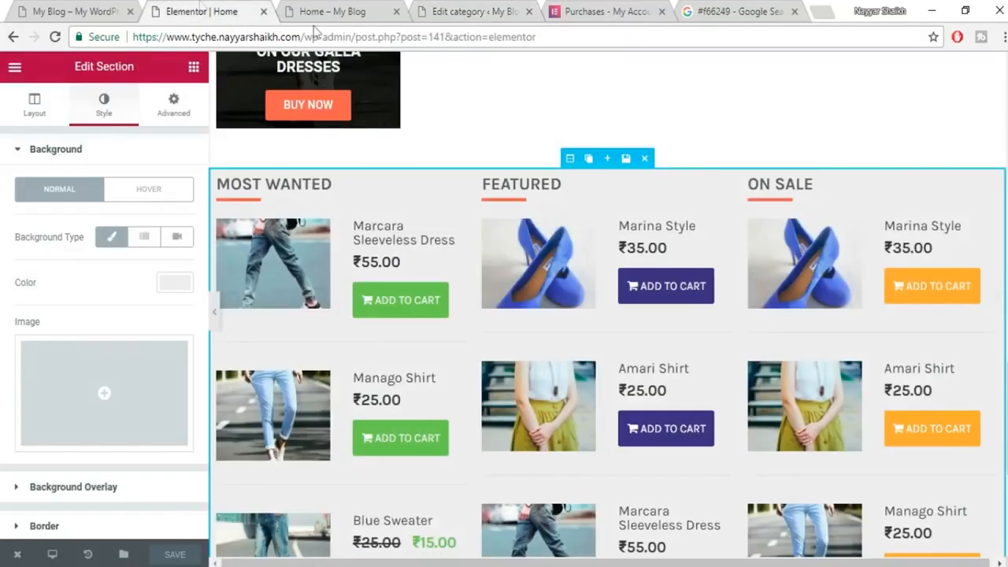
Drag the Woo - Categories widget into the empty bottom section of the home page.
click(194, 70)
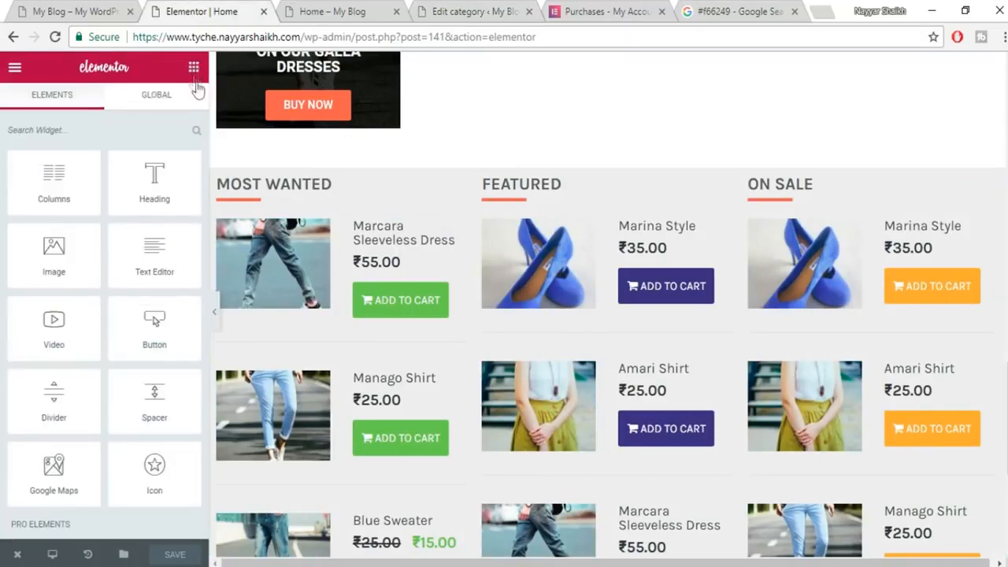
scroll(591, 342, down, 4)
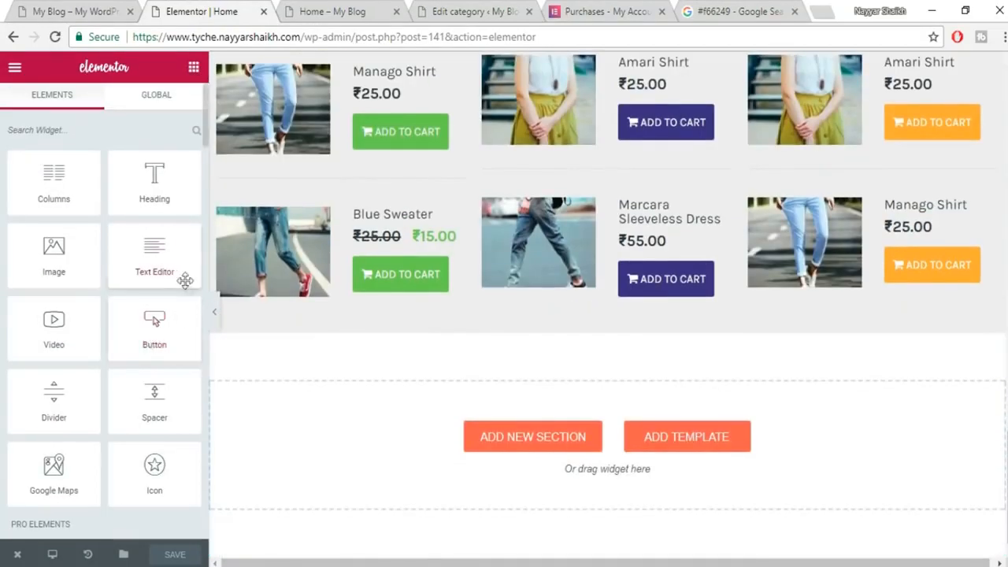
scroll(186, 289, down, 10)
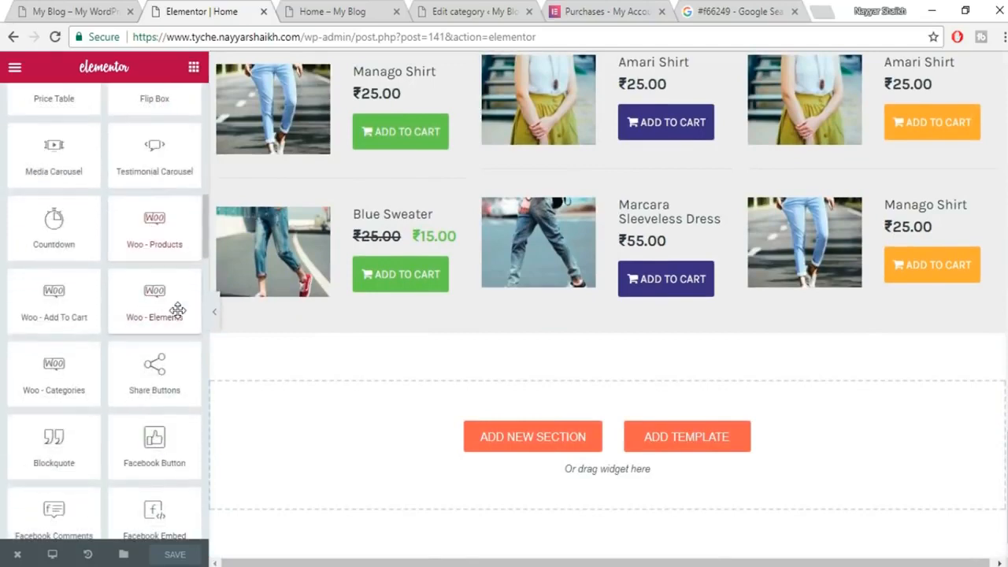
drag(47, 376, 524, 457)
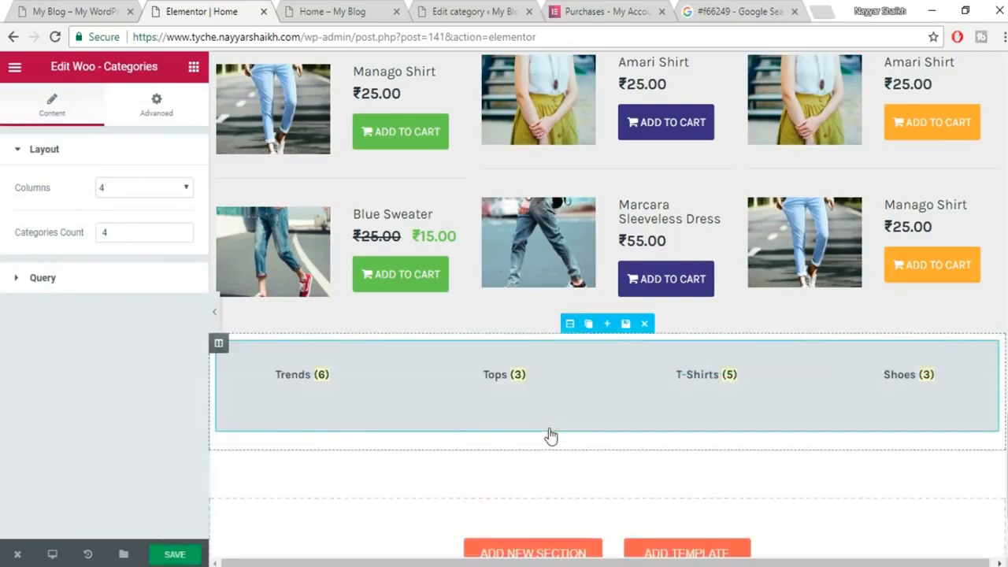
Keep categories ordered by name, turn on Hide Empty, and save the page.
scroll(520, 437, down, 3)
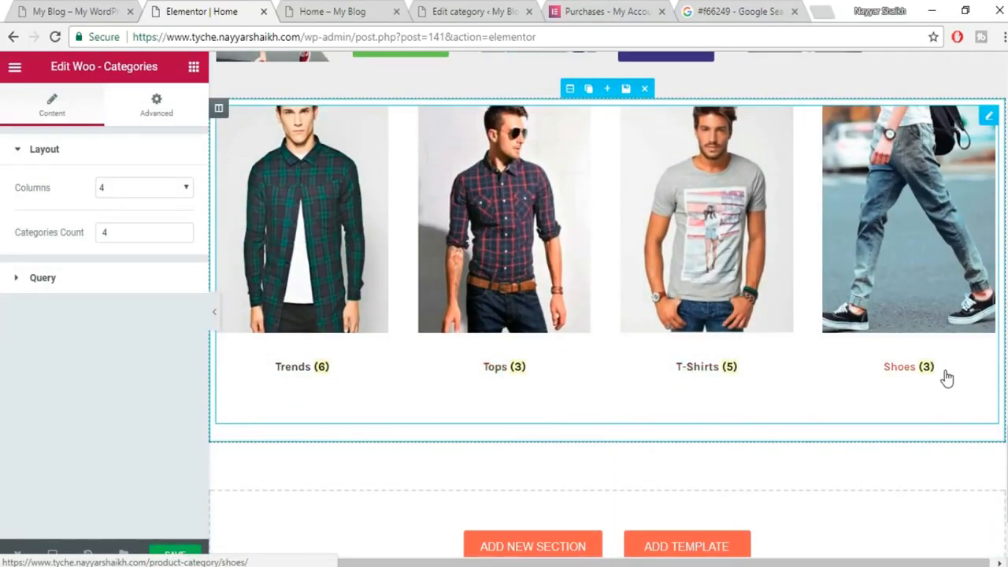
scroll(945, 378, up, 2)
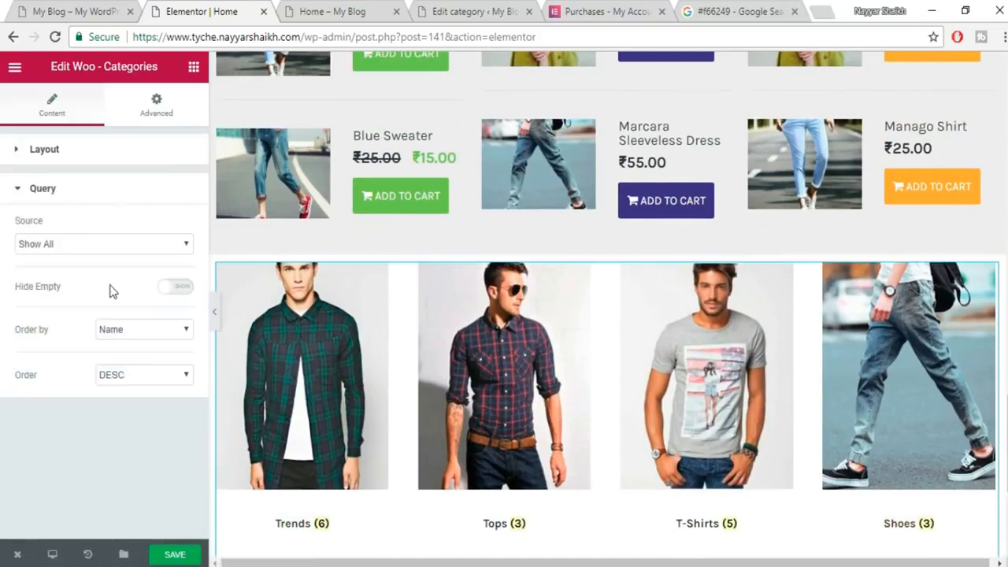
click(152, 337)
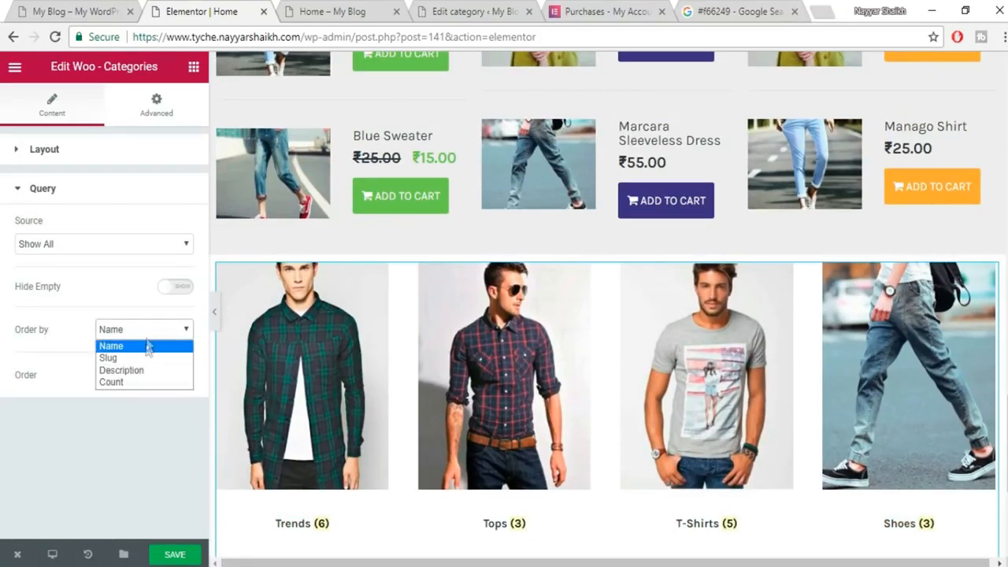
click(92, 313)
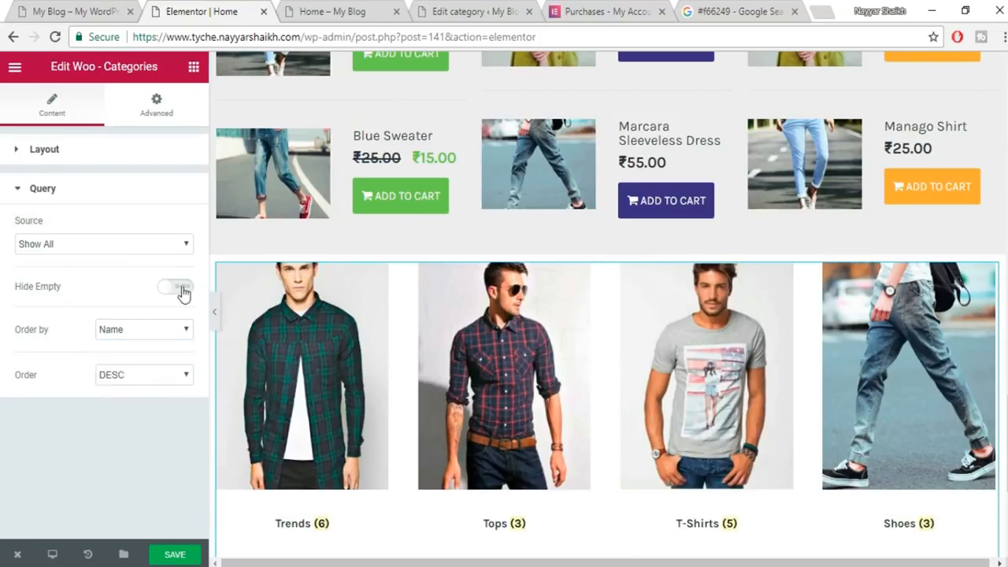
scroll(774, 418, down, 2)
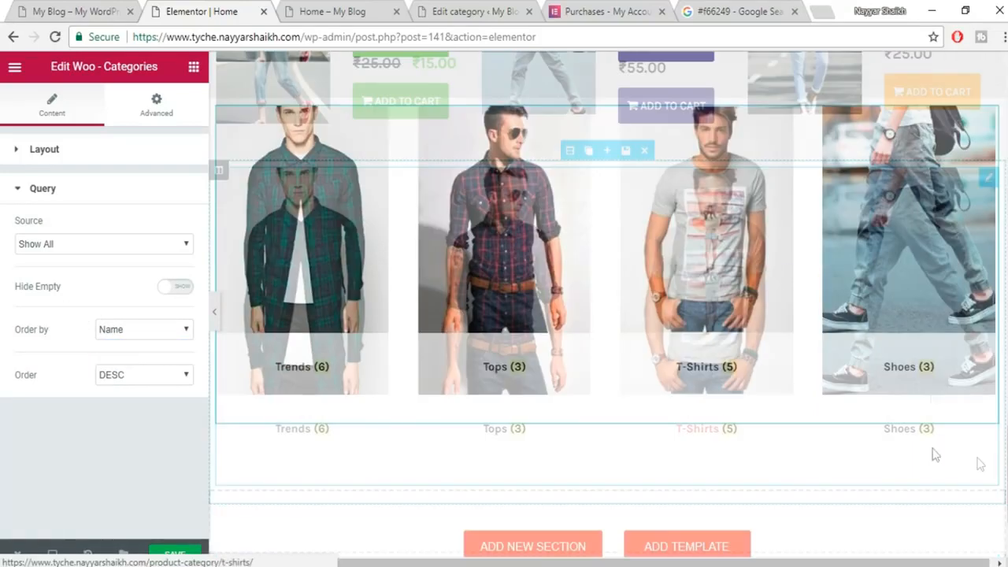
scroll(911, 389, up, 1)
click(169, 288)
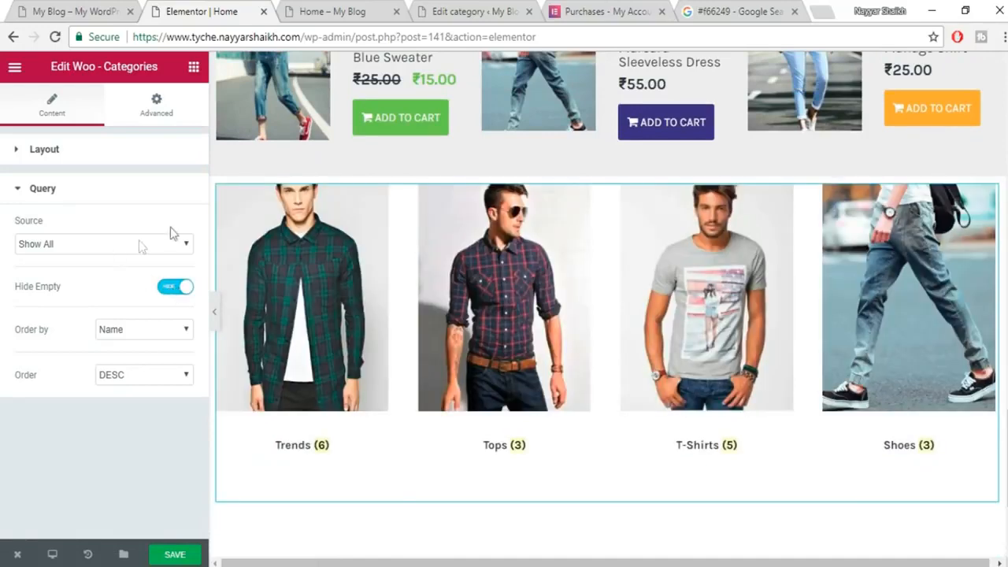
click(43, 188)
click(182, 560)
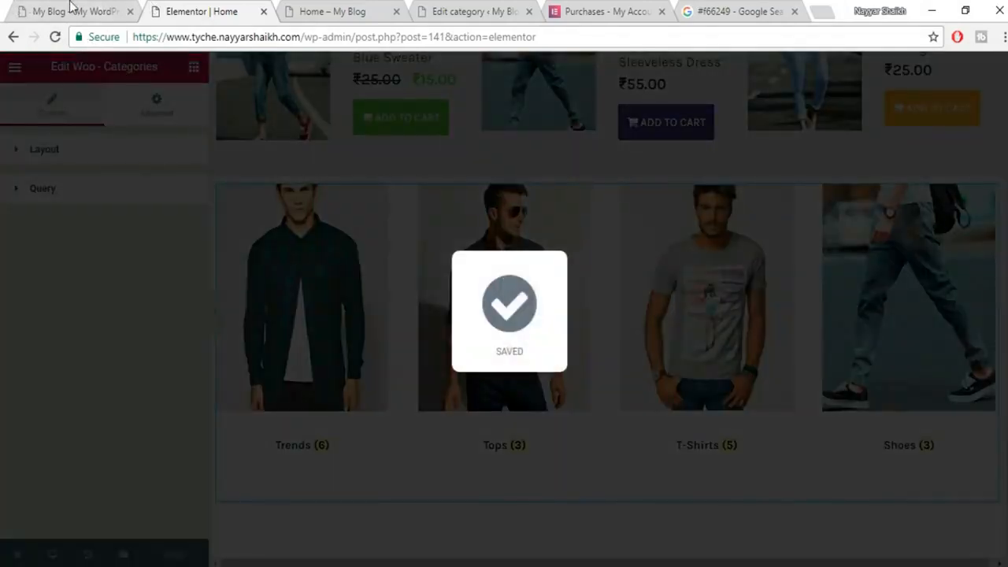
Check the category grid on the live site, then insert an empty section above it.
click(71, 7)
scroll(153, 210, up, 2)
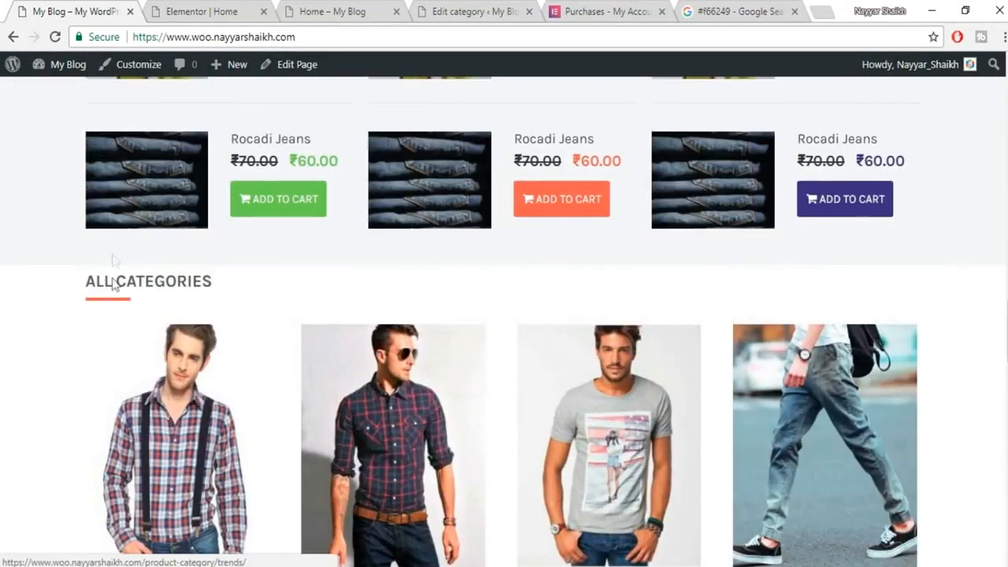
click(201, 9)
scroll(551, 268, up, 1)
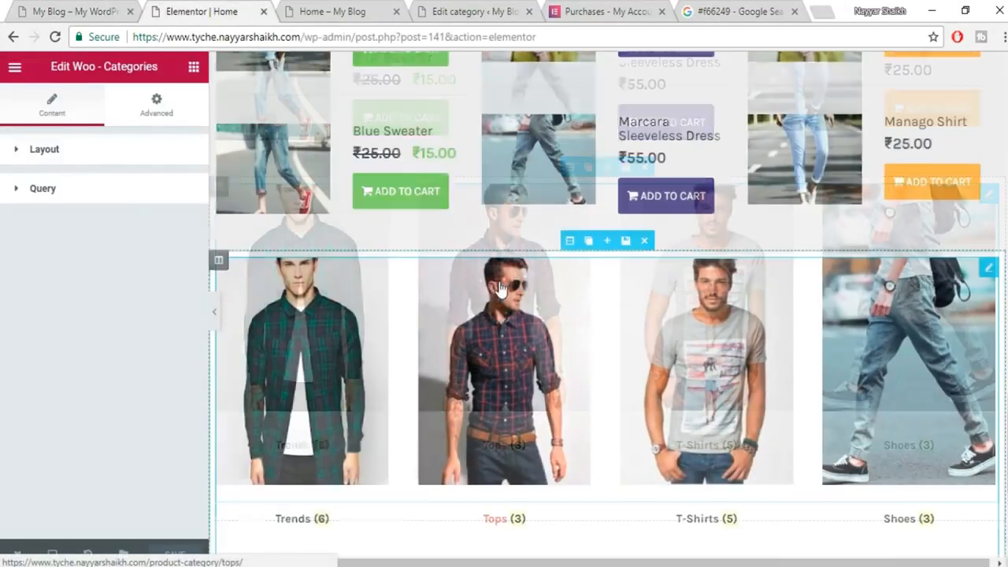
click(608, 247)
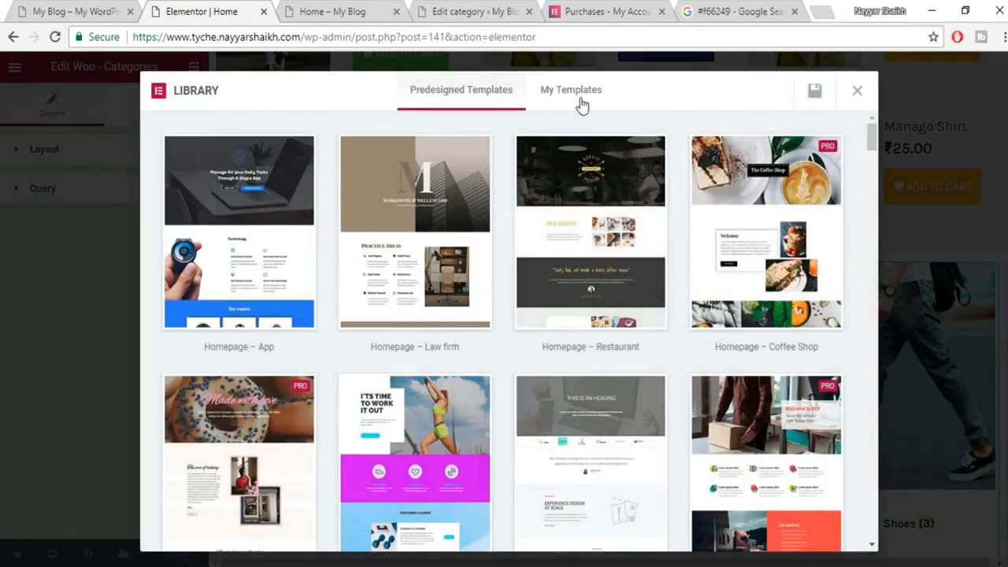
Insert the saved heading template, retitle it ALL CATEGORIES, and save the page.
click(579, 101)
click(811, 157)
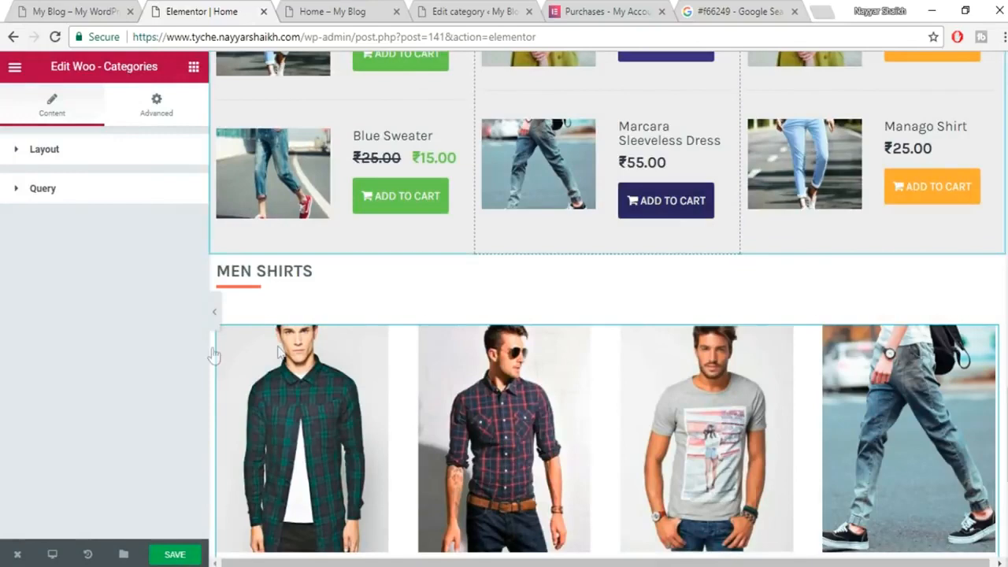
click(322, 274)
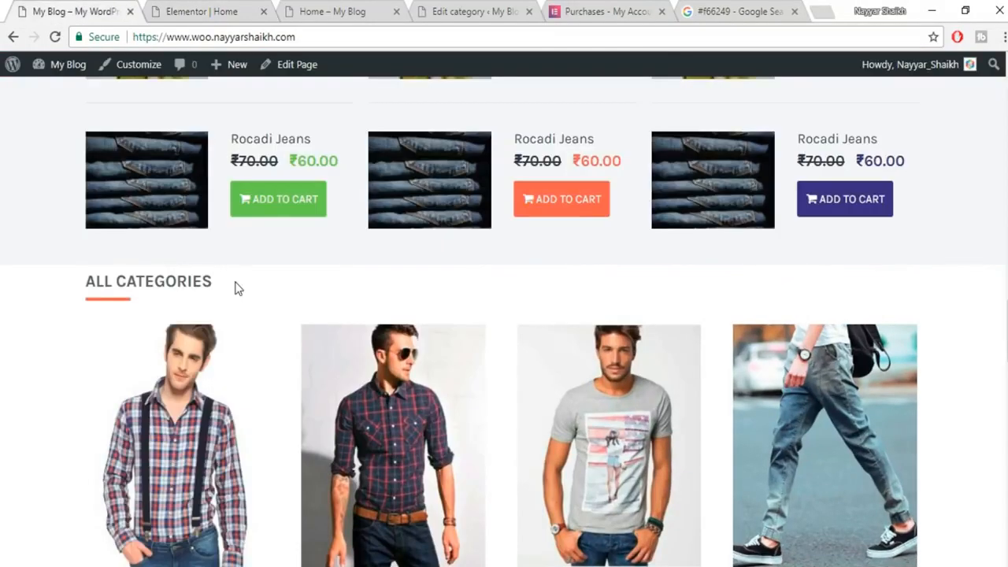
drag(234, 283, 84, 284)
key(ctrl+c)
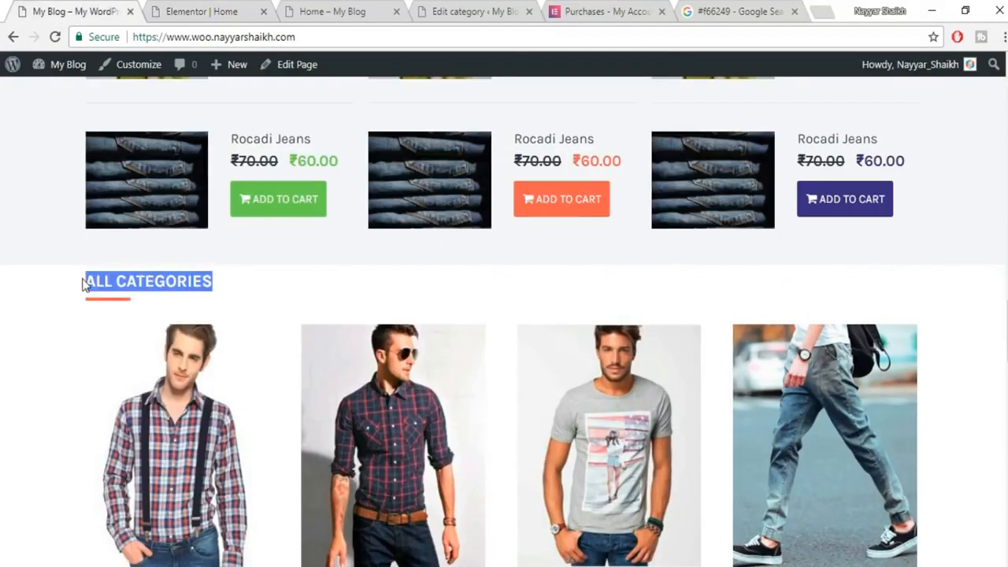
click(202, 11)
click(140, 218)
key(ctrl+a)
key(ctrl+v)
click(177, 554)
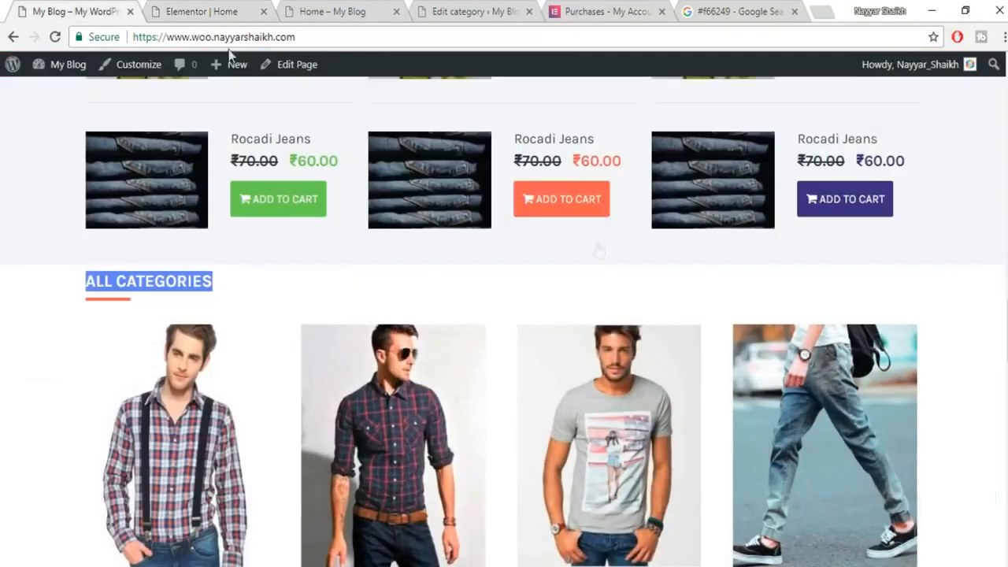
Scroll the live site, then return to the Elementor Home page below the category images.
scroll(670, 401, down, 7)
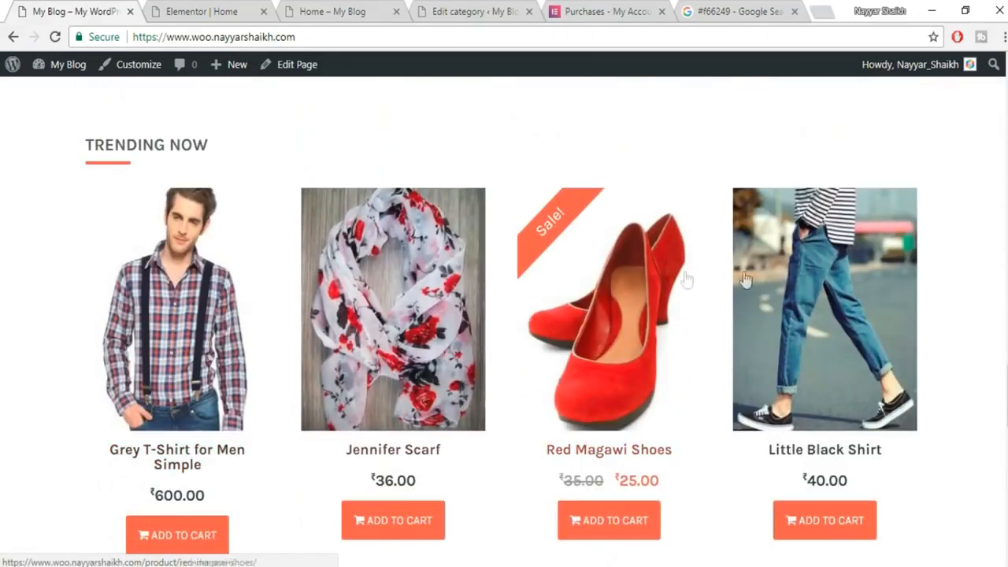
scroll(796, 287, down, 3)
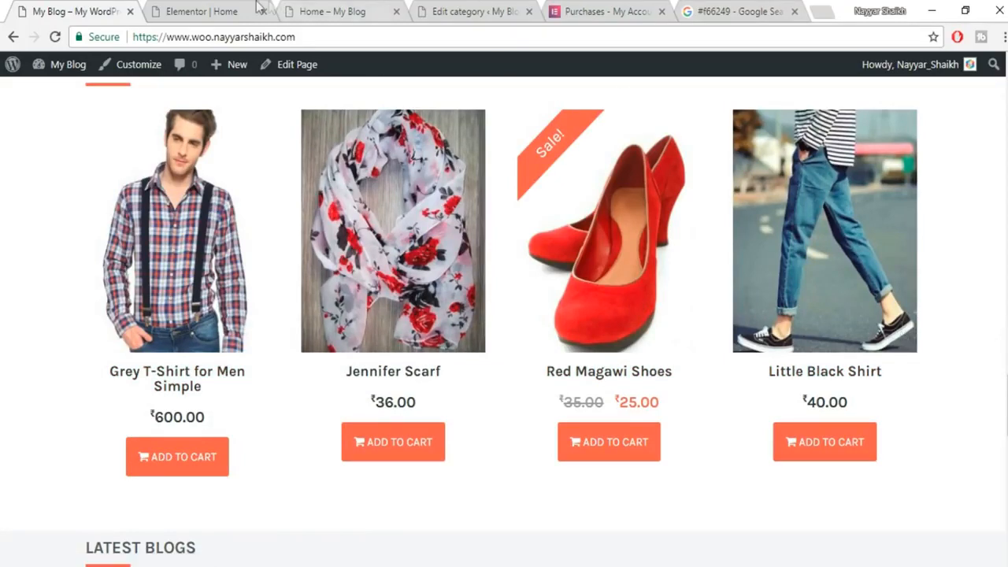
click(209, 7)
scroll(639, 250, down, 4)
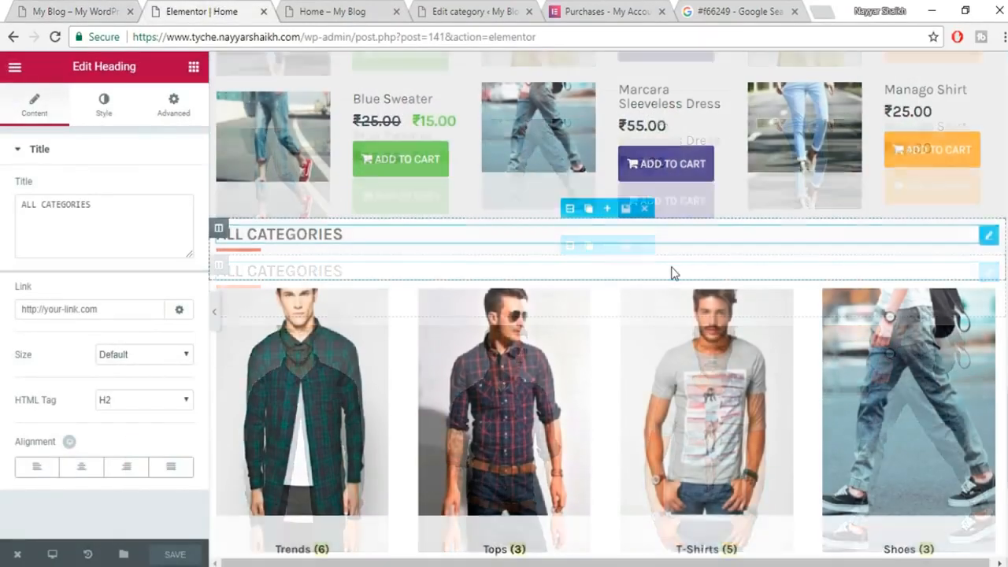
Drag a Woo Products widget onto the Home page below the category grid.
click(193, 68)
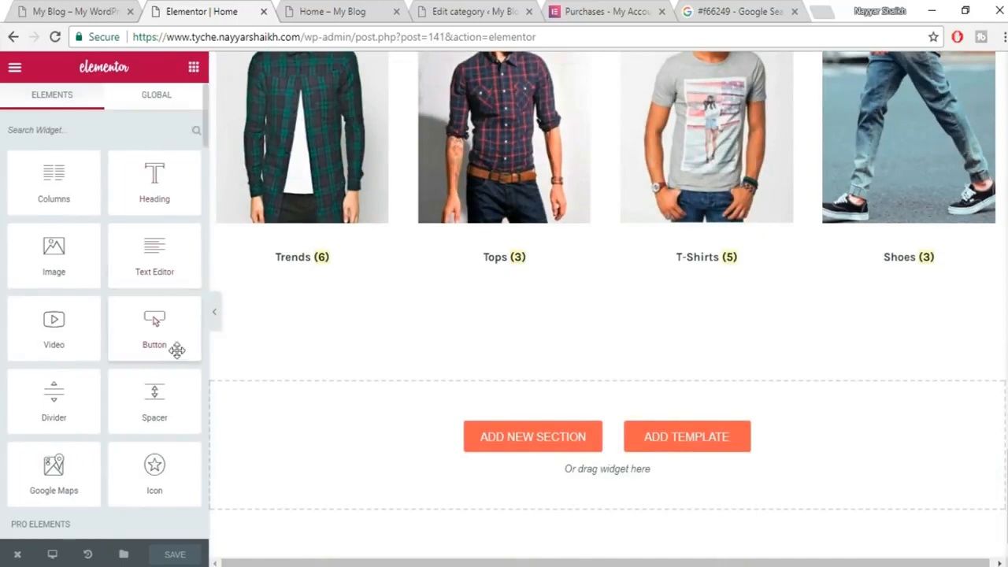
scroll(174, 346, down, 7)
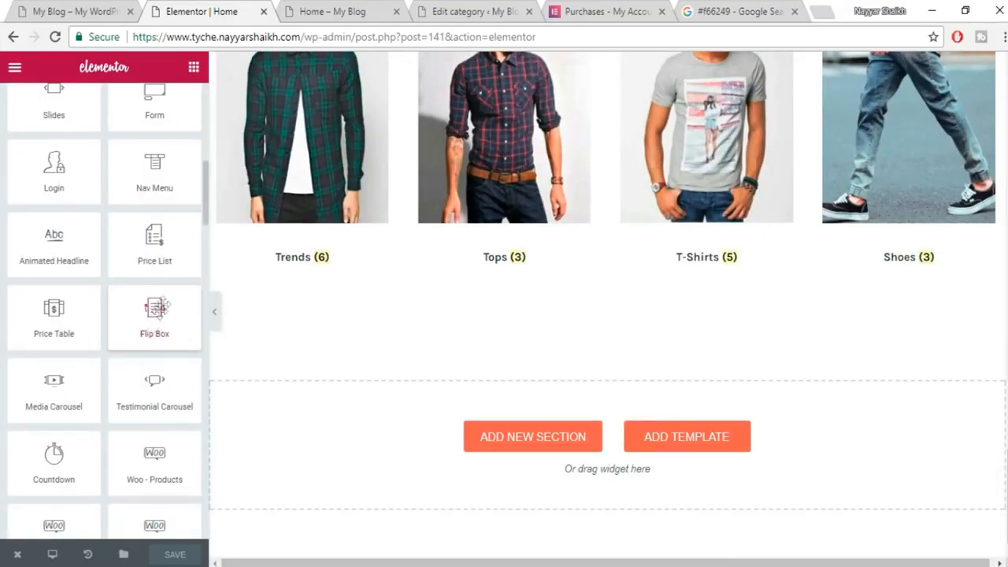
scroll(162, 335, down, 1)
drag(154, 380, 632, 418)
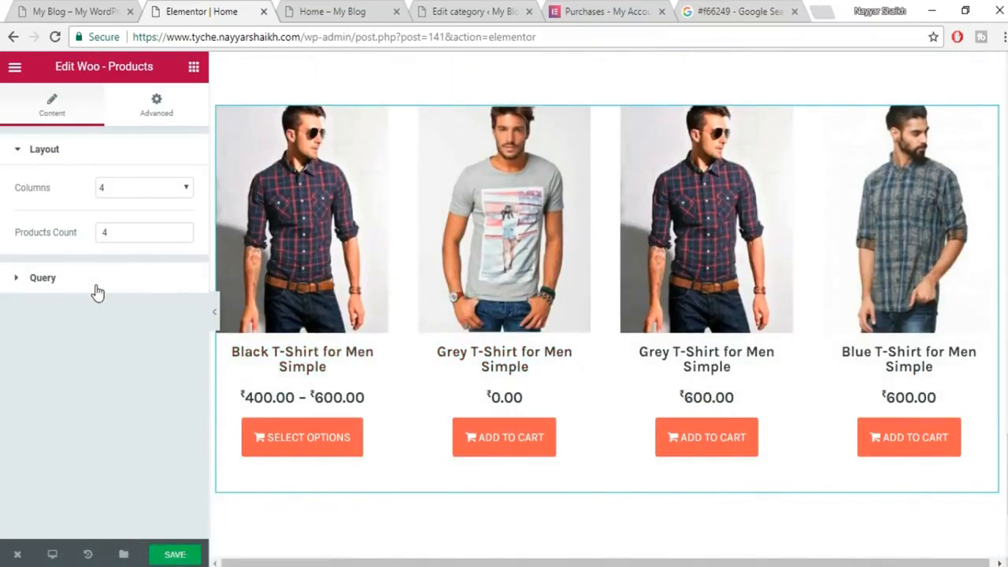
Limit the products query to the Jeans category and save the page.
click(97, 287)
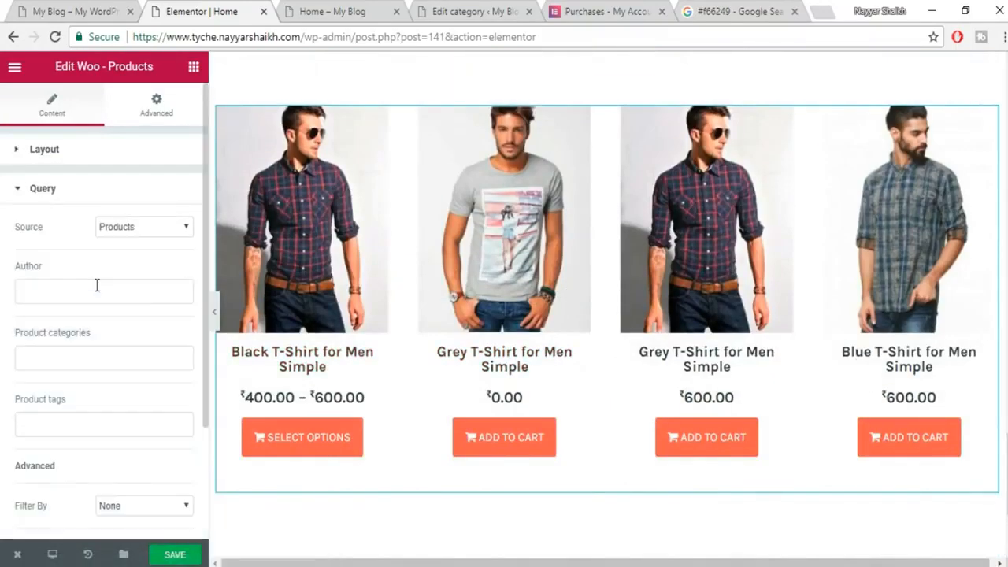
scroll(118, 315, down, 2)
click(111, 209)
click(92, 376)
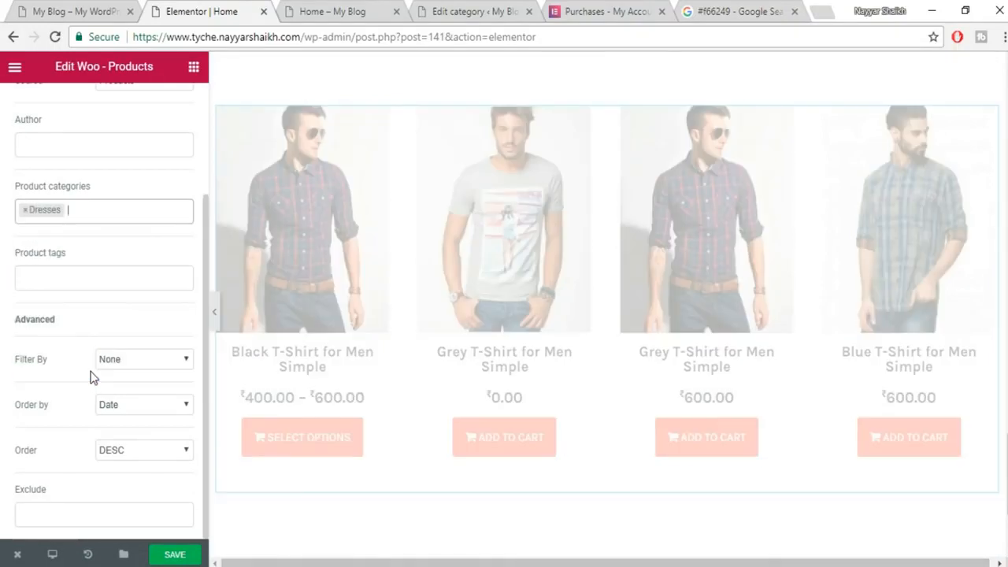
click(23, 215)
click(24, 211)
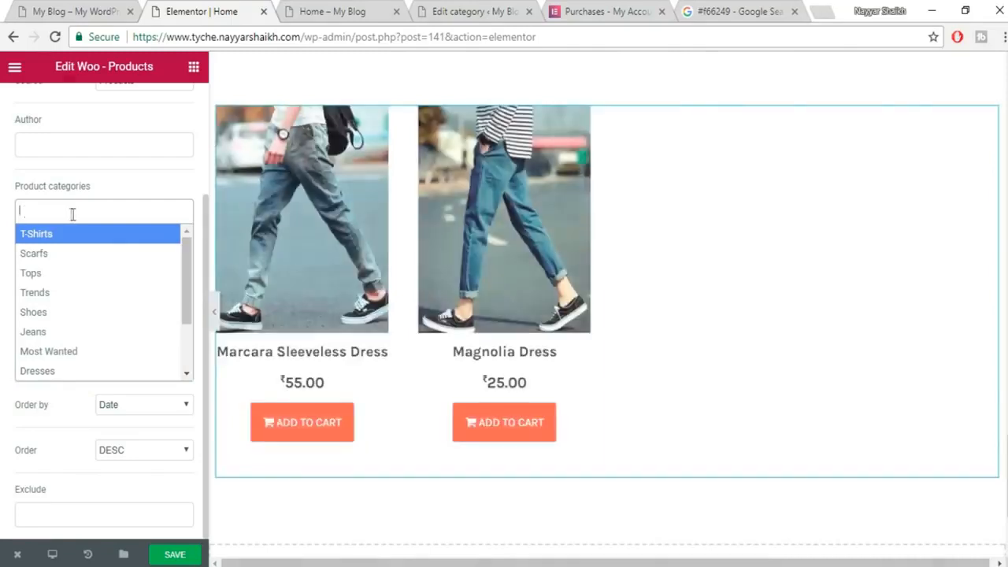
click(74, 279)
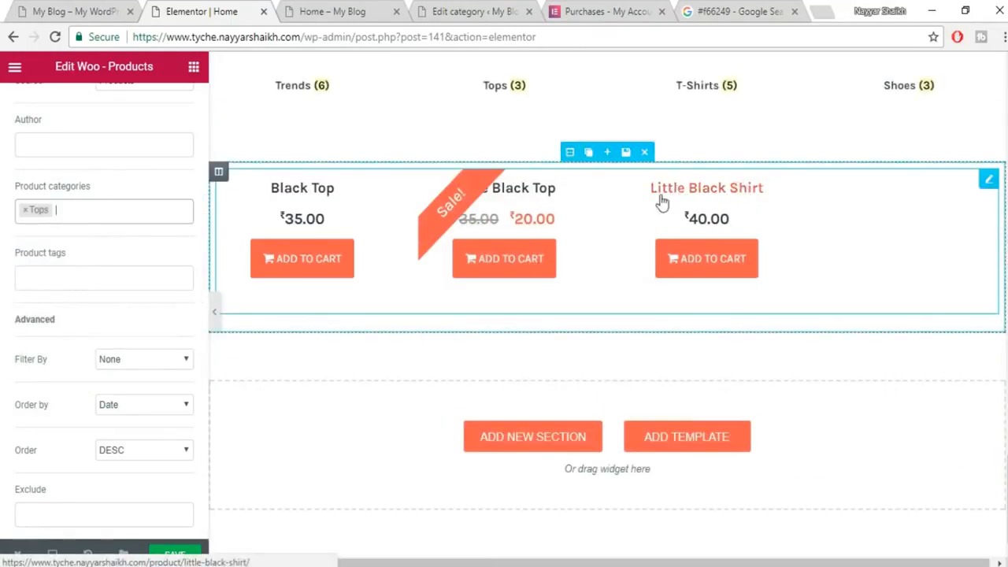
click(25, 211)
click(80, 340)
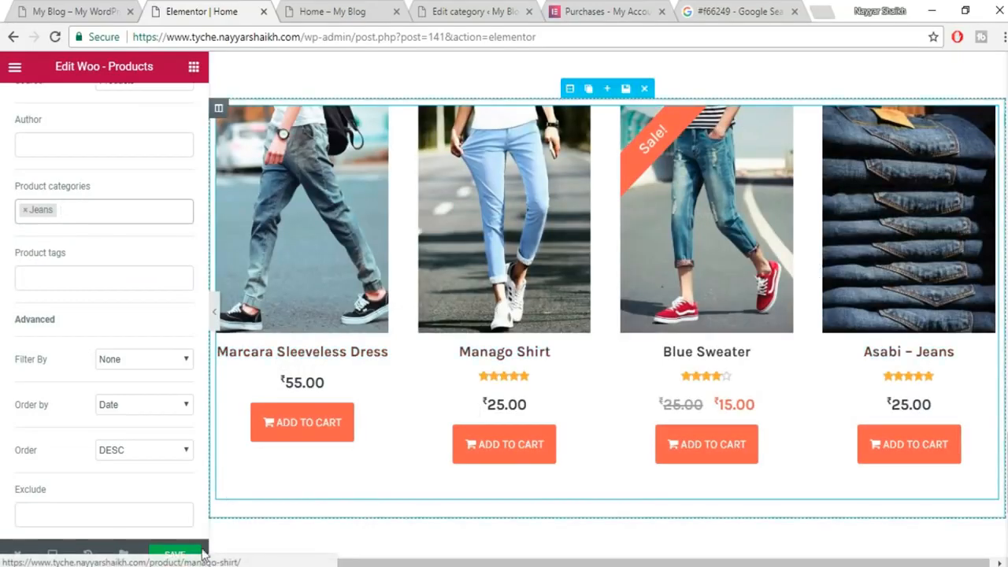
click(174, 555)
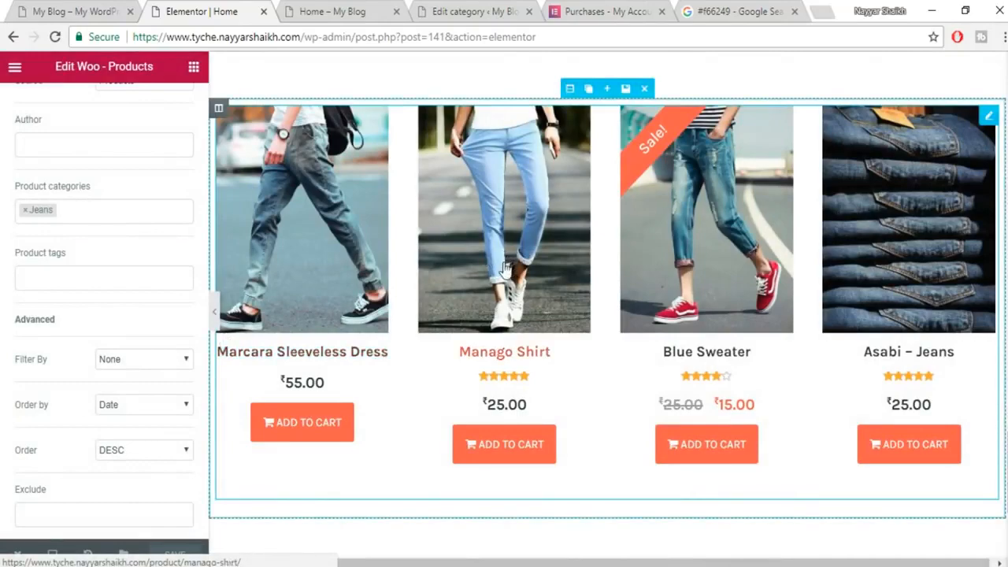
scroll(504, 276, up, 1)
scroll(503, 276, up, 2)
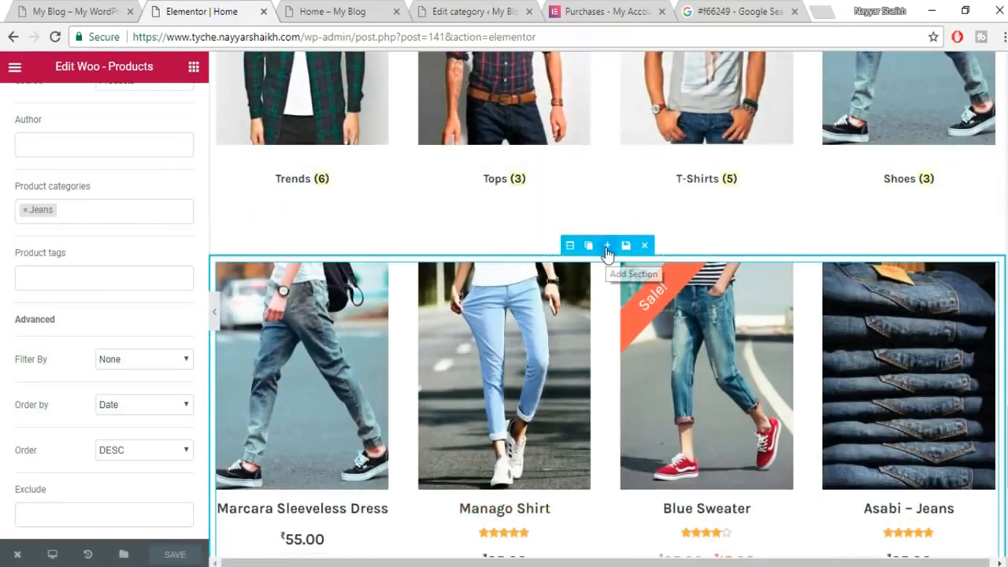
Insert the saved Title template in a new section above the Jeans grid.
click(609, 250)
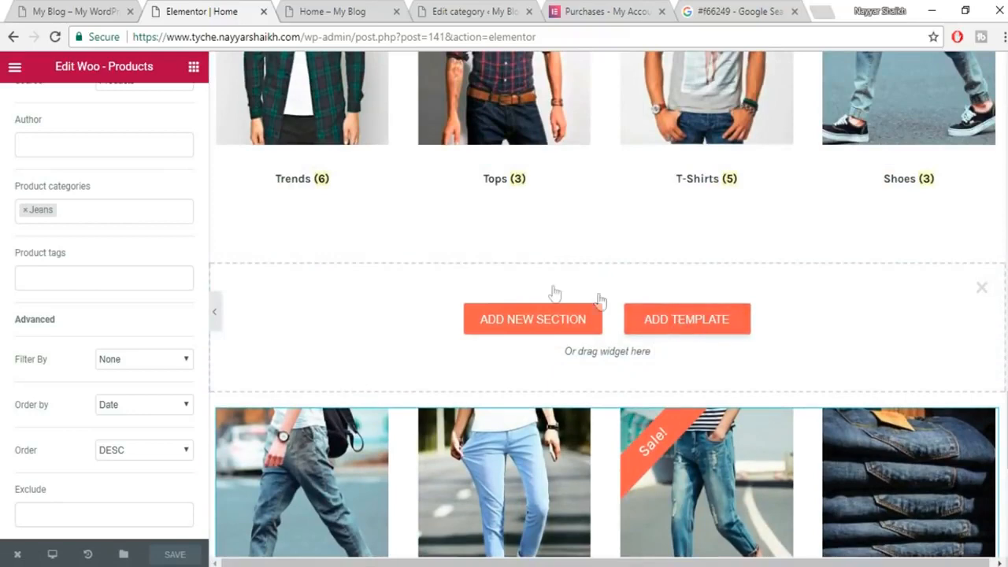
click(686, 318)
click(570, 90)
click(810, 160)
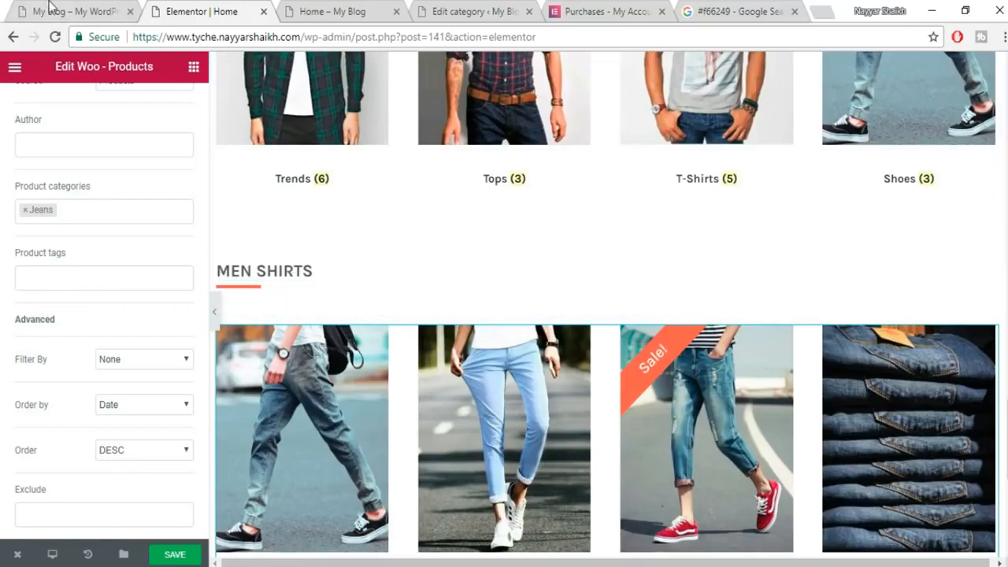
Rename the inserted heading to TRENDING NOW, save, and view the live storefront.
click(52, 11)
scroll(150, 348, up, 3)
drag(79, 303, 327, 309)
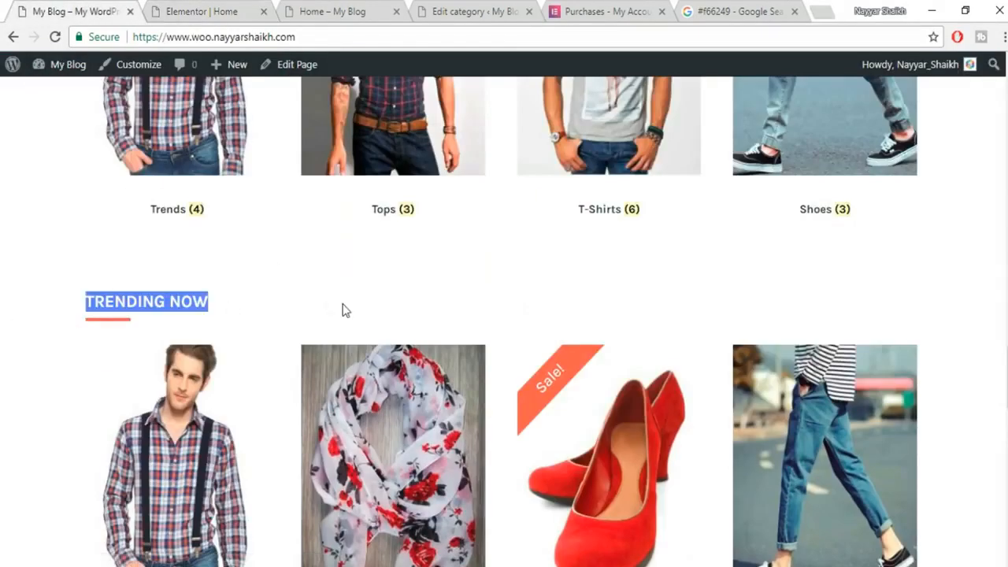
click(191, 8)
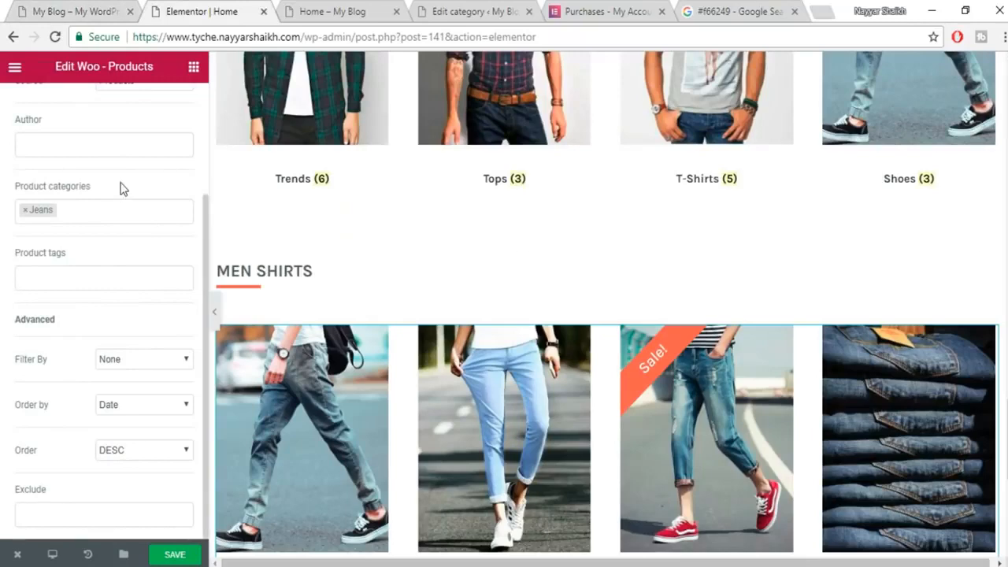
click(313, 282)
drag(81, 221, 2, 189)
text(TRENDING NOW)
click(180, 555)
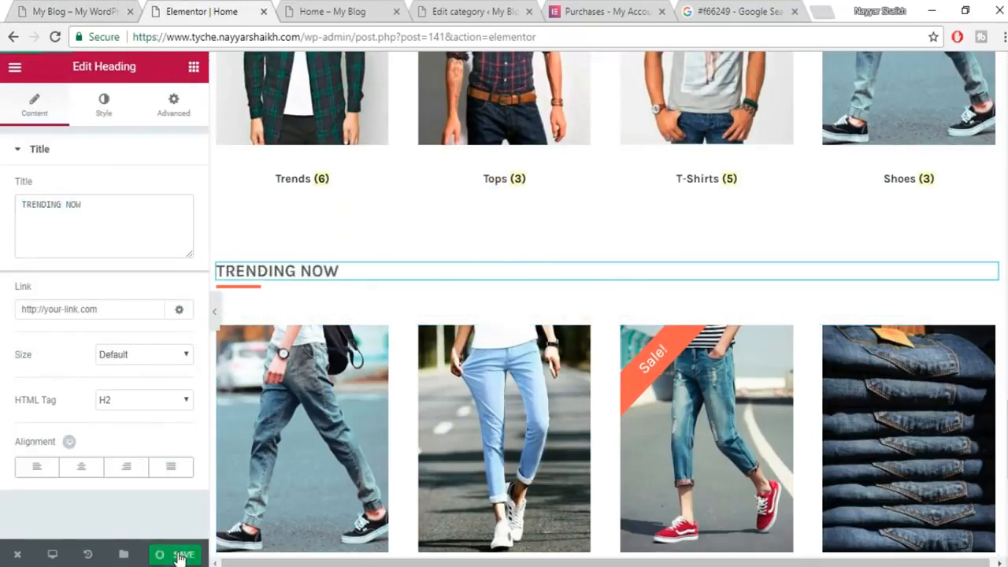
click(69, 8)
scroll(812, 338, down, 7)
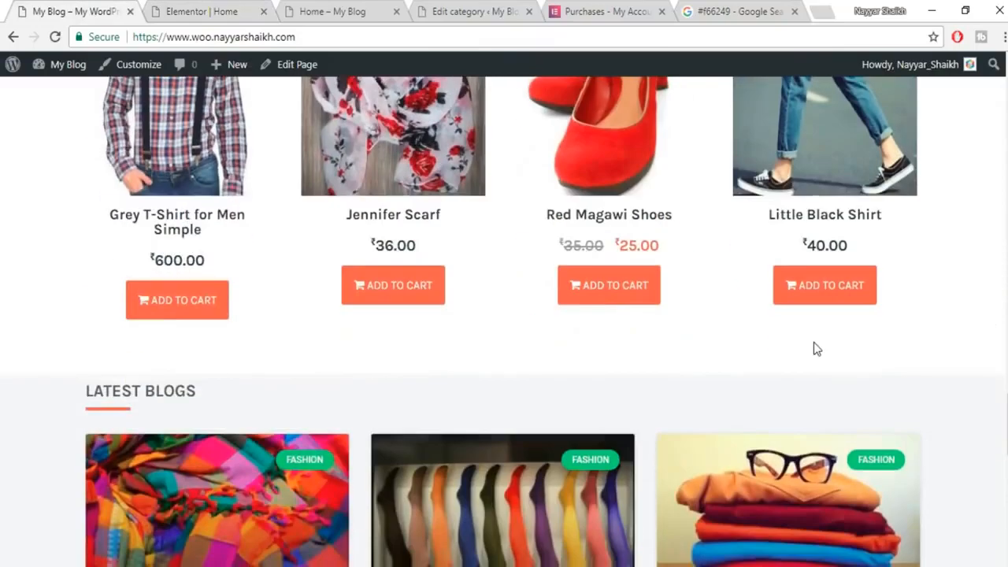
Scroll down the Best Fabrics For Your Dream Dress! post and select its body text.
scroll(814, 350, down, 1)
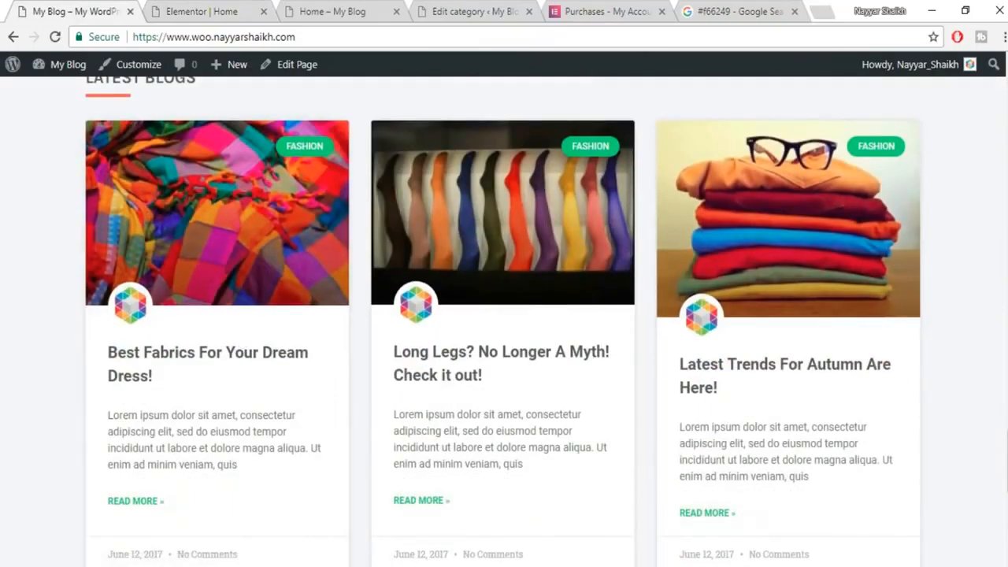
scroll(1005, 360, up, 1)
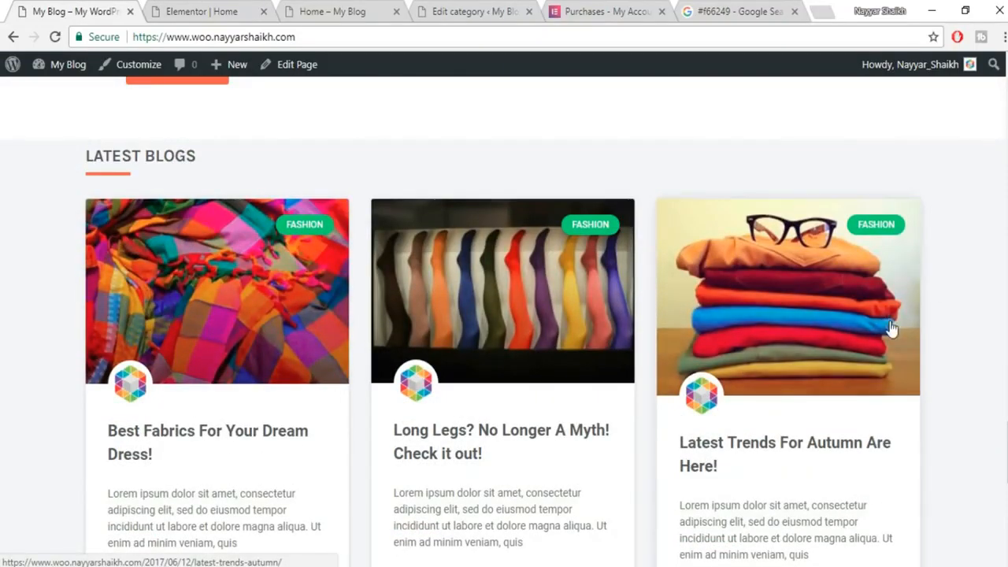
scroll(891, 329, down, 2)
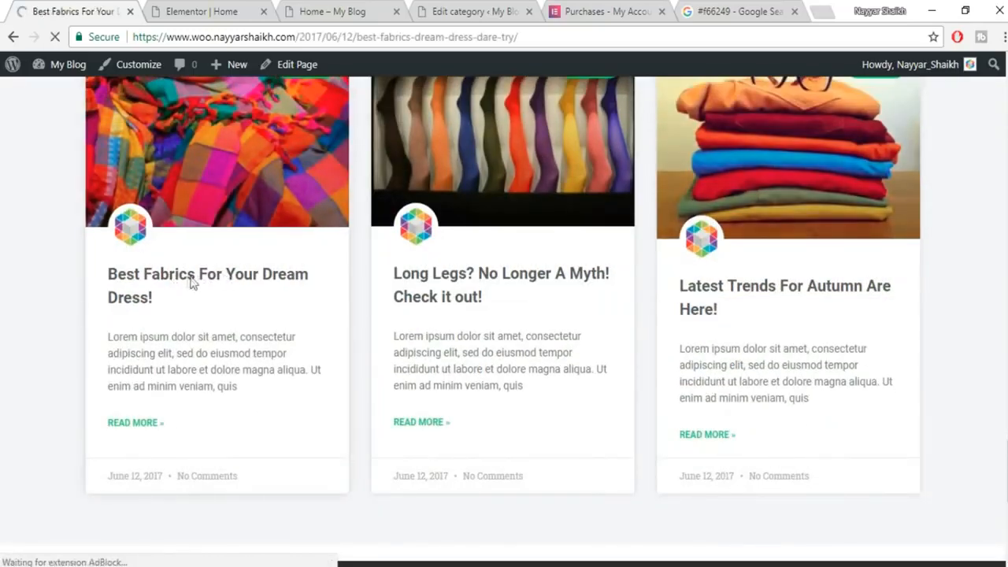
scroll(593, 322, down, 5)
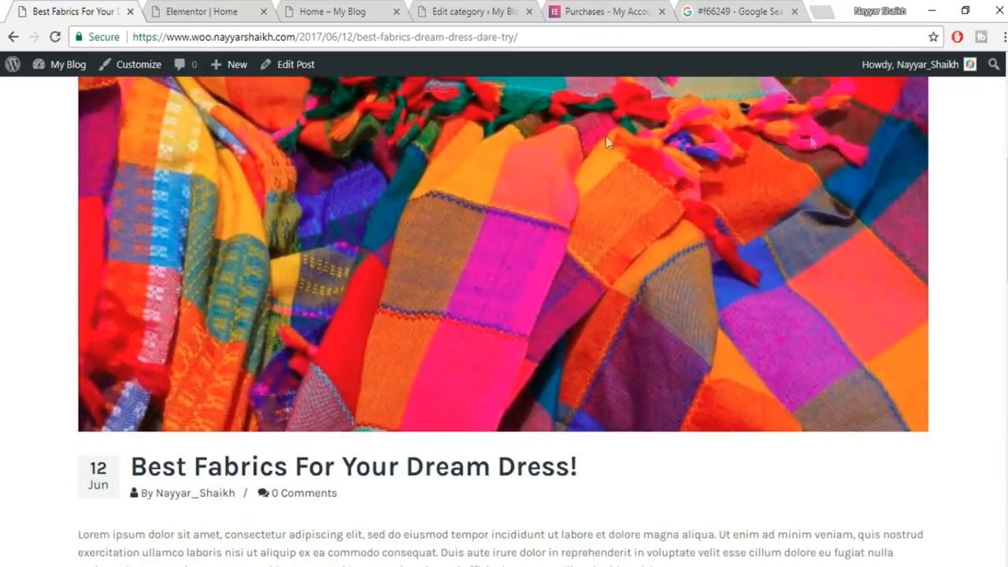
scroll(639, 246, down, 3)
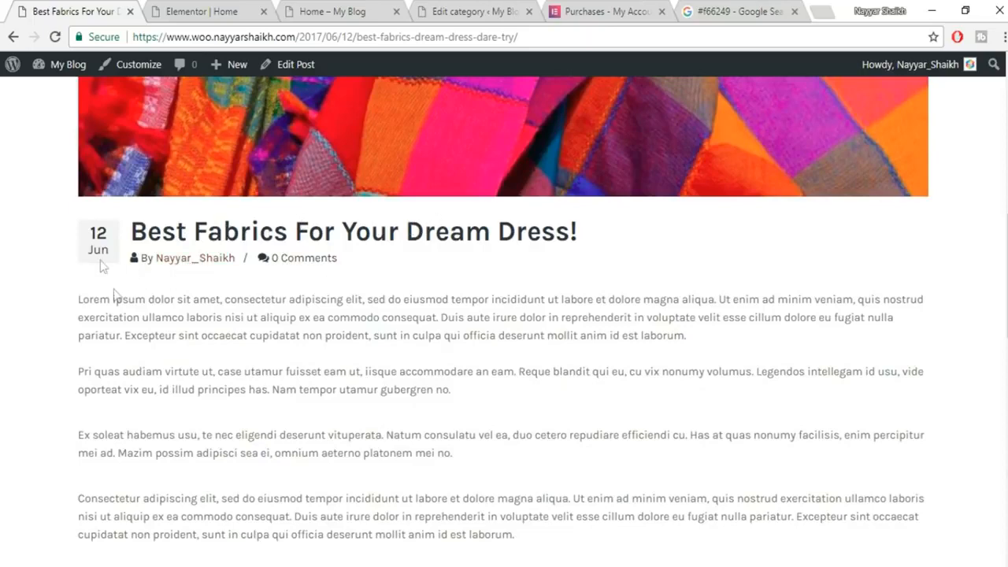
scroll(397, 324, down, 1)
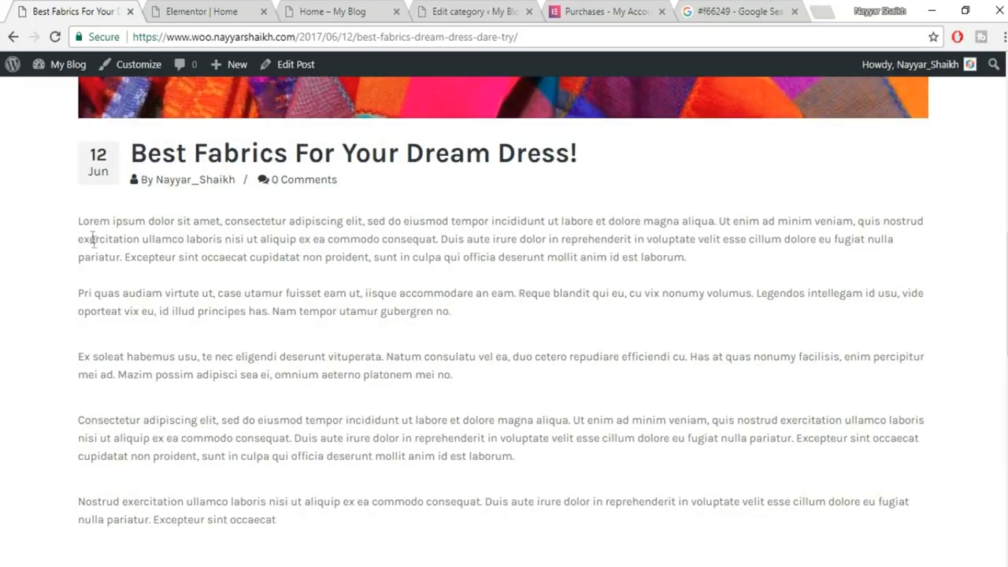
drag(72, 233, 454, 517)
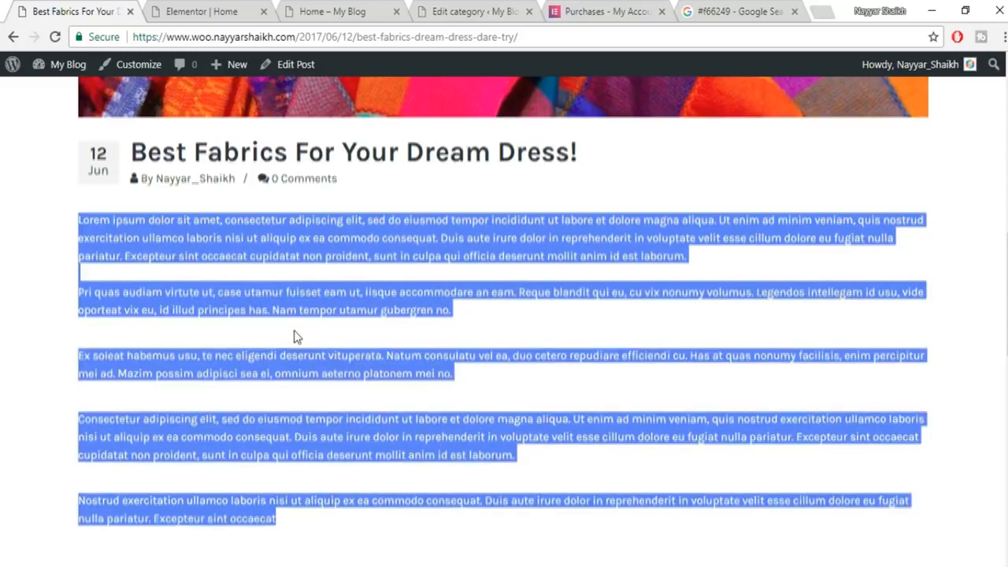
Clear the selection, scroll through the rest of the post, and return to Elementor.
scroll(301, 338, down, 2)
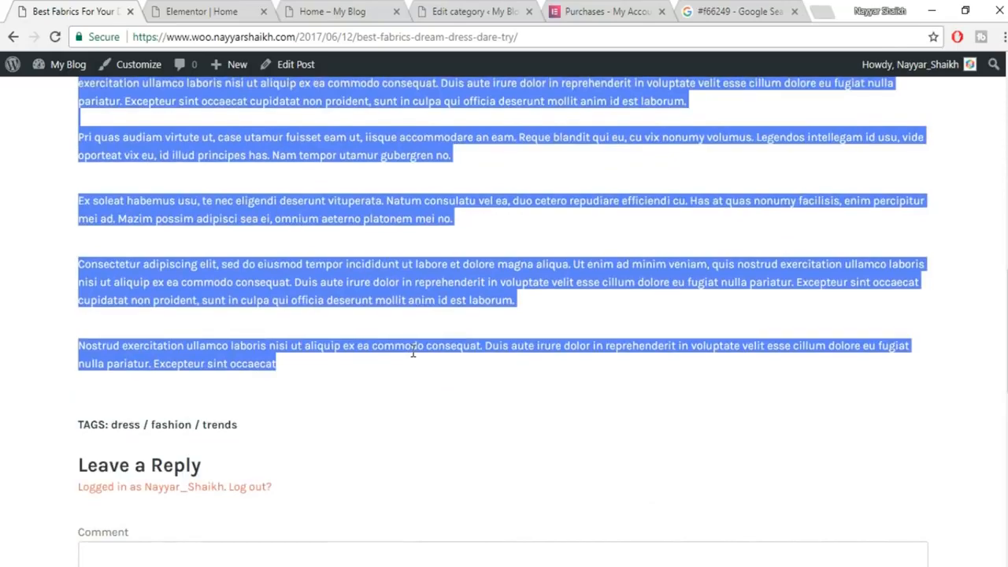
scroll(412, 351, up, 3)
scroll(551, 378, up, 1)
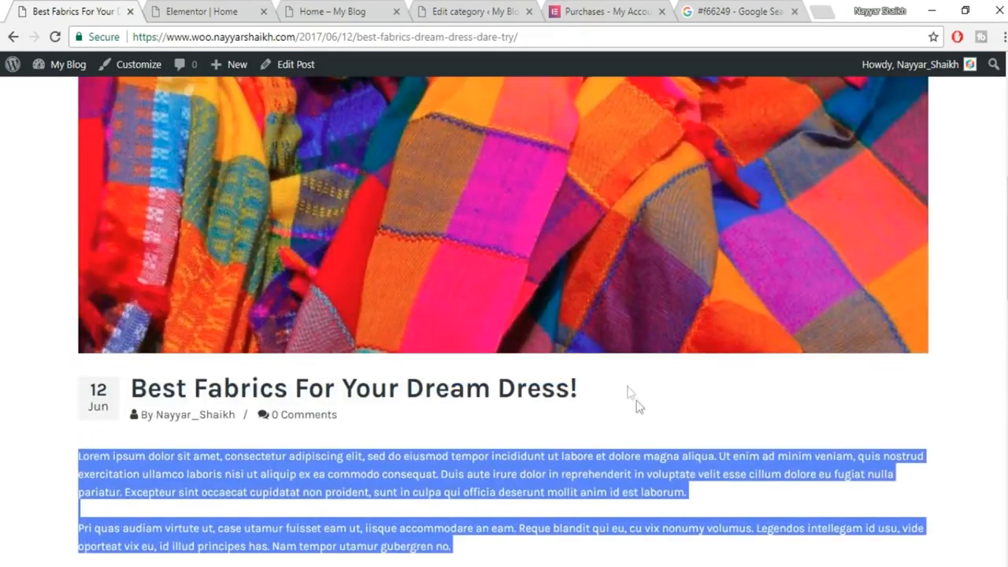
click(647, 440)
scroll(466, 374, down, 4)
scroll(212, 277, up, 2)
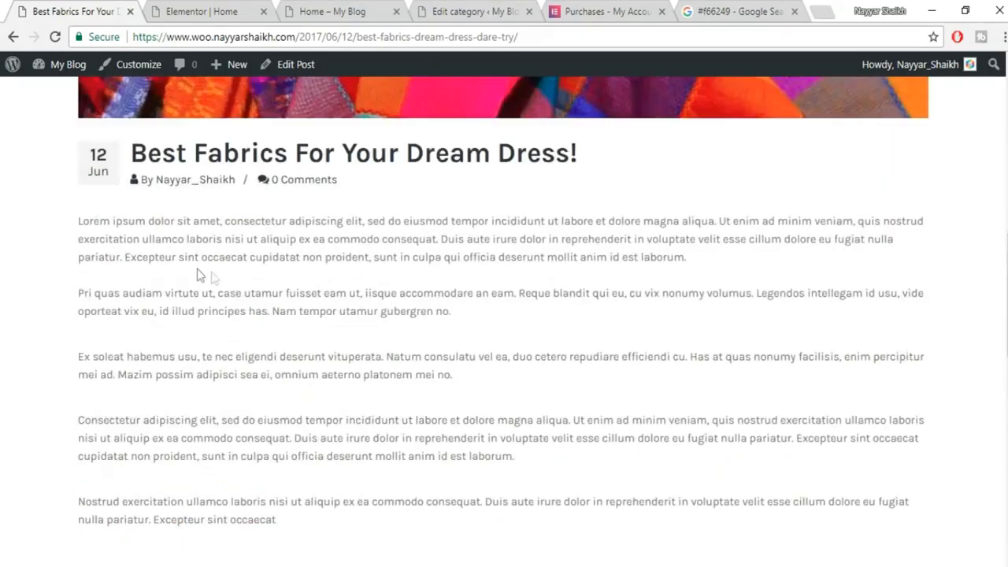
scroll(339, 421, up, 8)
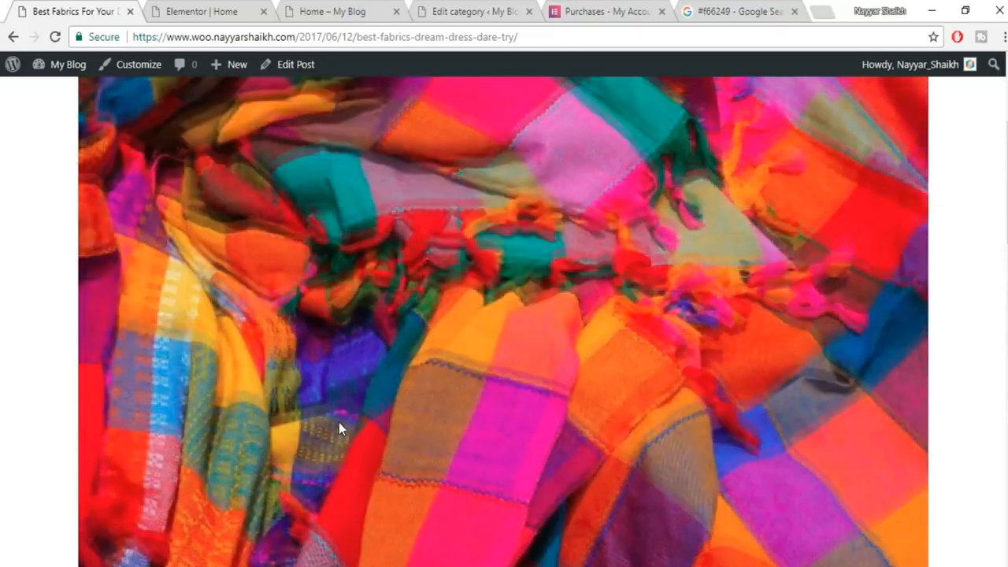
scroll(580, 305, down, 3)
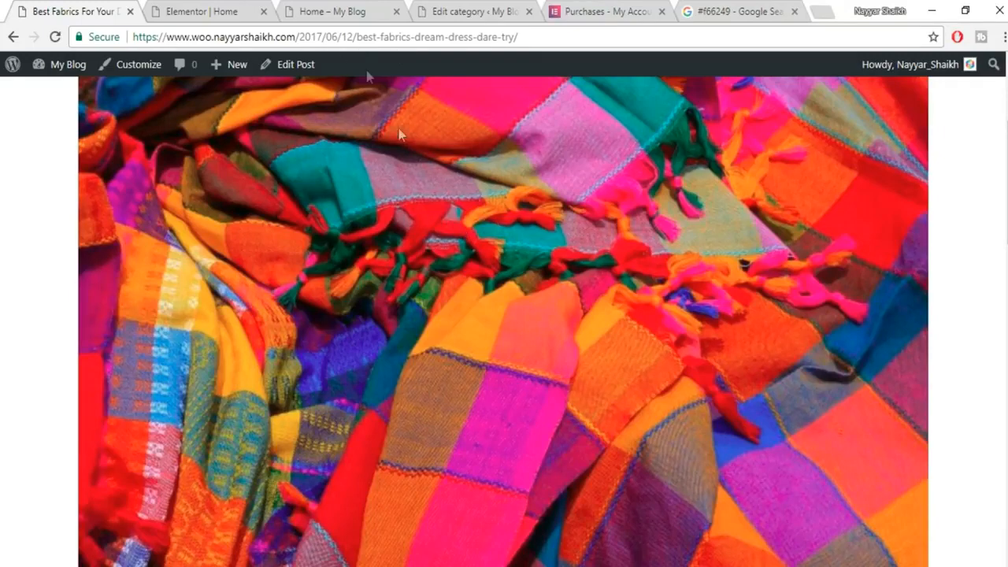
click(251, 8)
Start a new blog post from the WordPress dashboard.
click(355, 10)
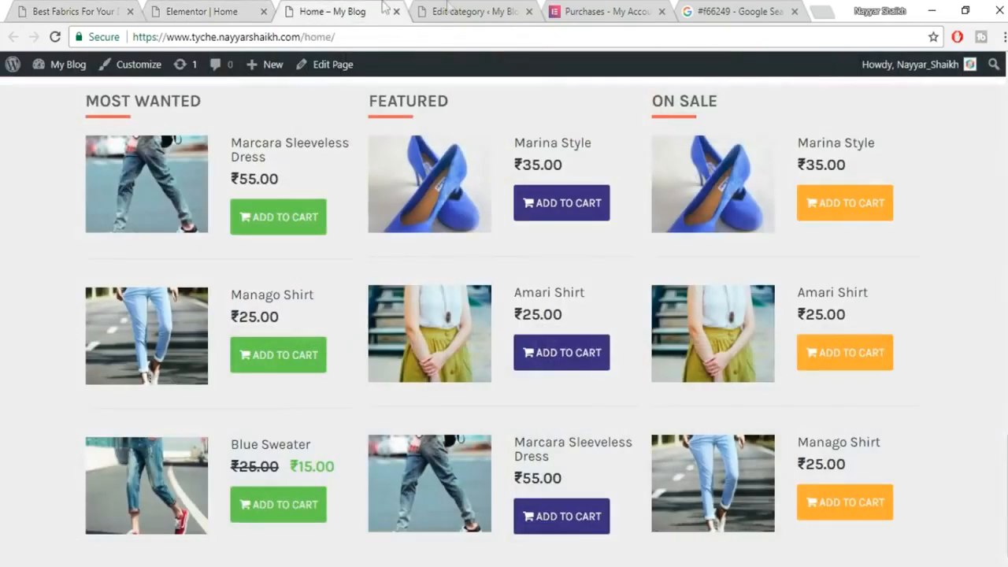
click(450, 8)
scroll(86, 306, up, 3)
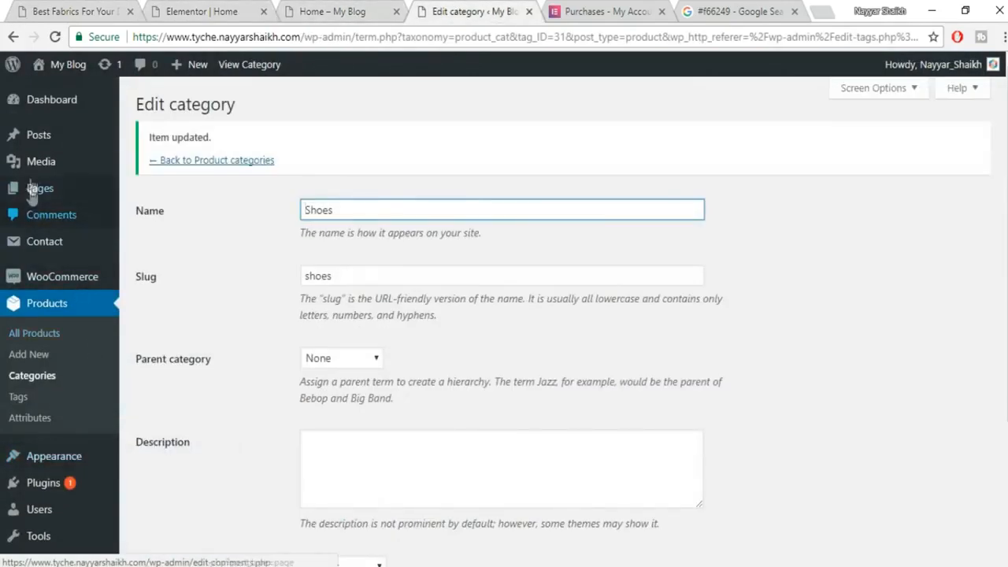
mouse_move(45, 145)
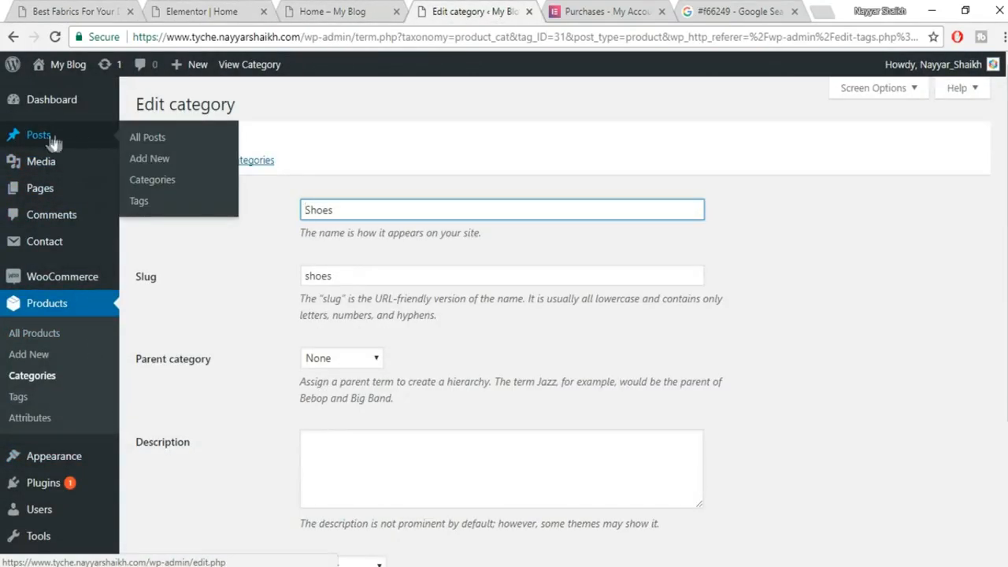
click(167, 160)
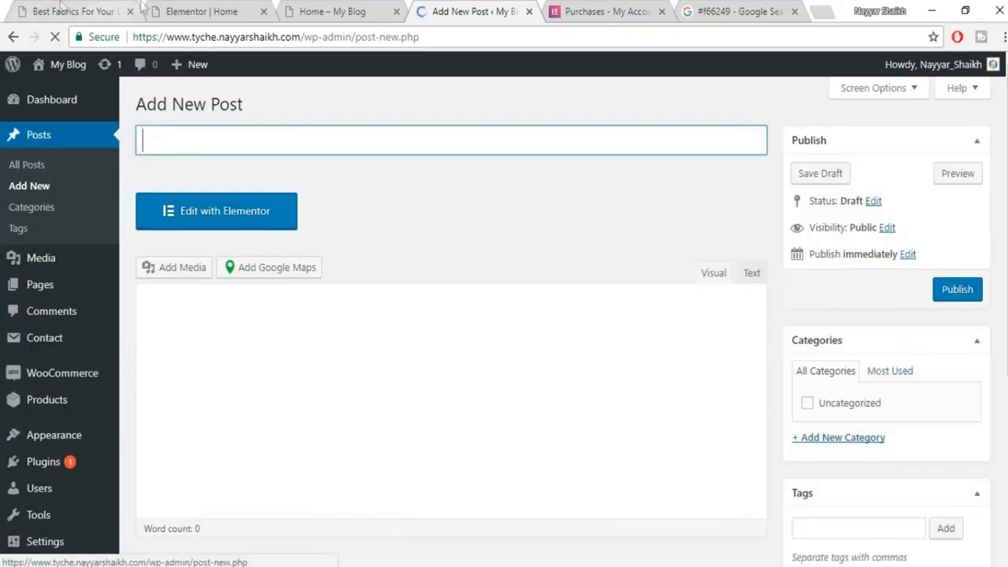
Copy the title 'Best Fabrics For Your Dream Dress!' from the original post into the new post.
click(61, 10)
scroll(378, 371, down, 4)
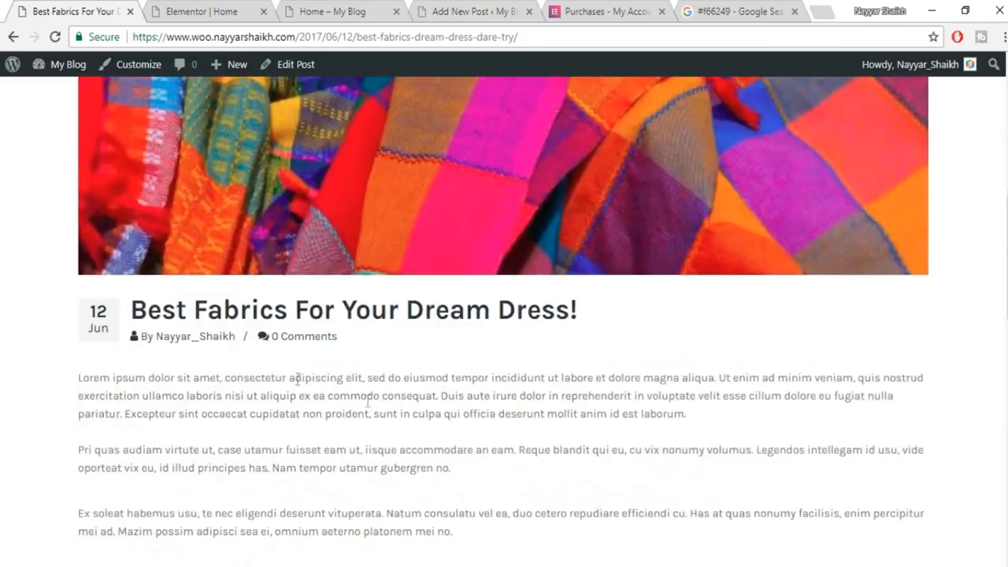
drag(131, 308, 644, 312)
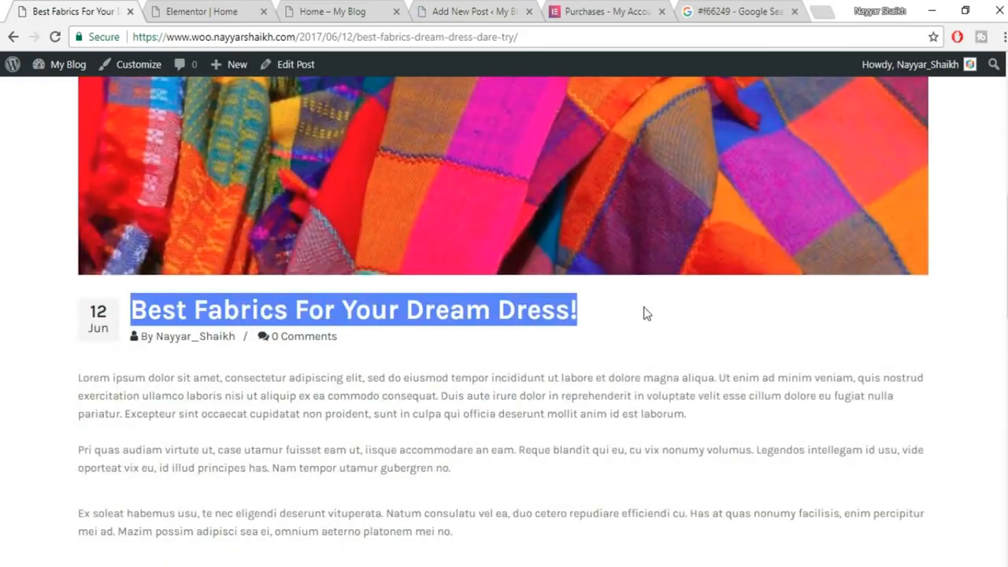
right_click(441, 317)
click(495, 323)
click(459, 8)
right_click(381, 155)
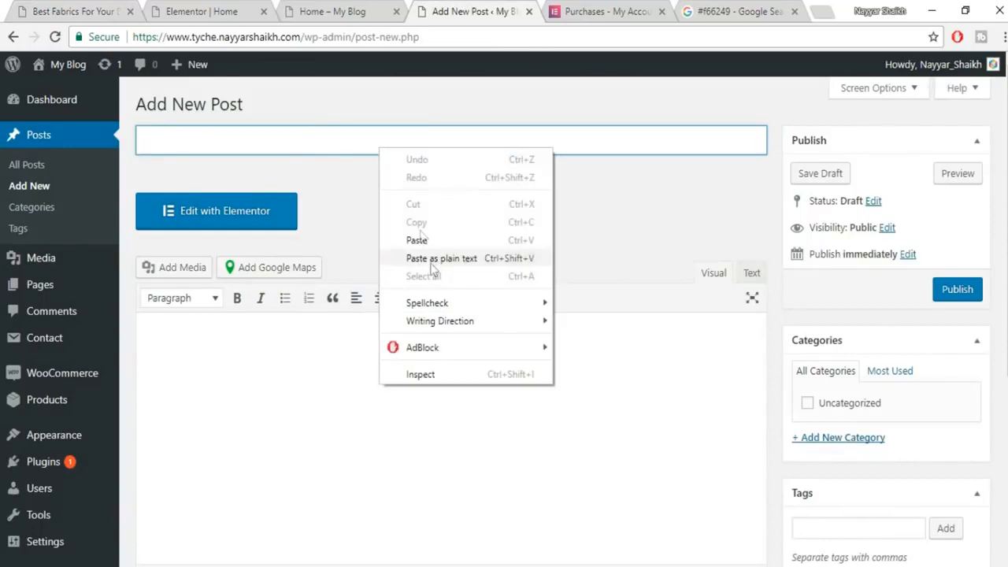
click(439, 239)
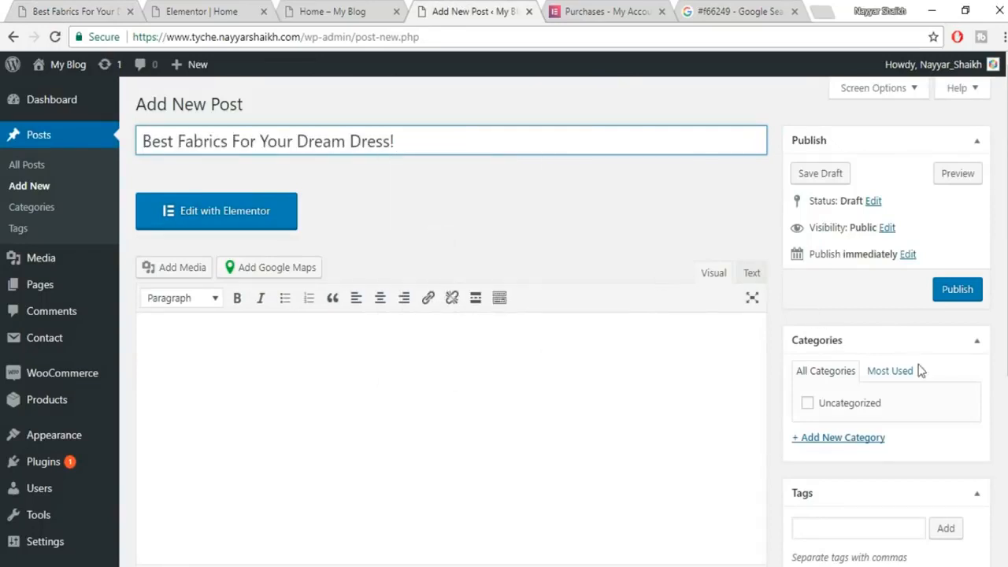
Create a new Fashion category and assign it to the post.
click(177, 11)
click(55, 10)
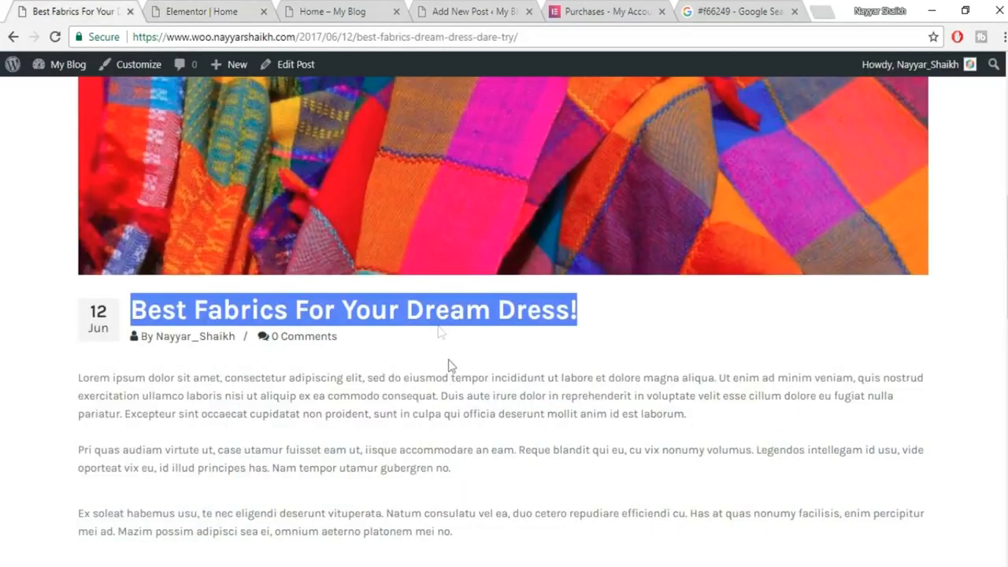
click(352, 363)
scroll(475, 395, up, 5)
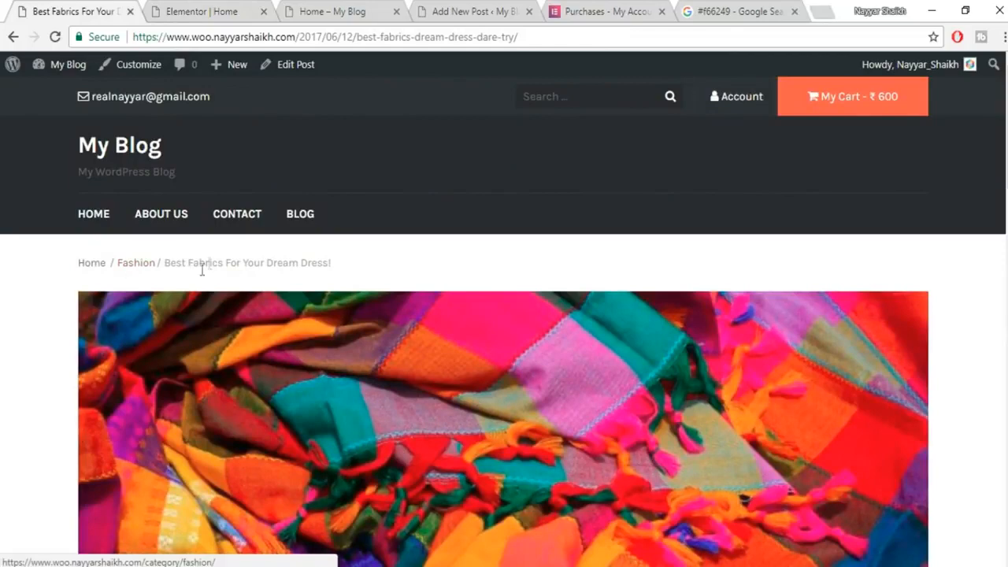
click(236, 11)
click(378, 11)
click(423, 9)
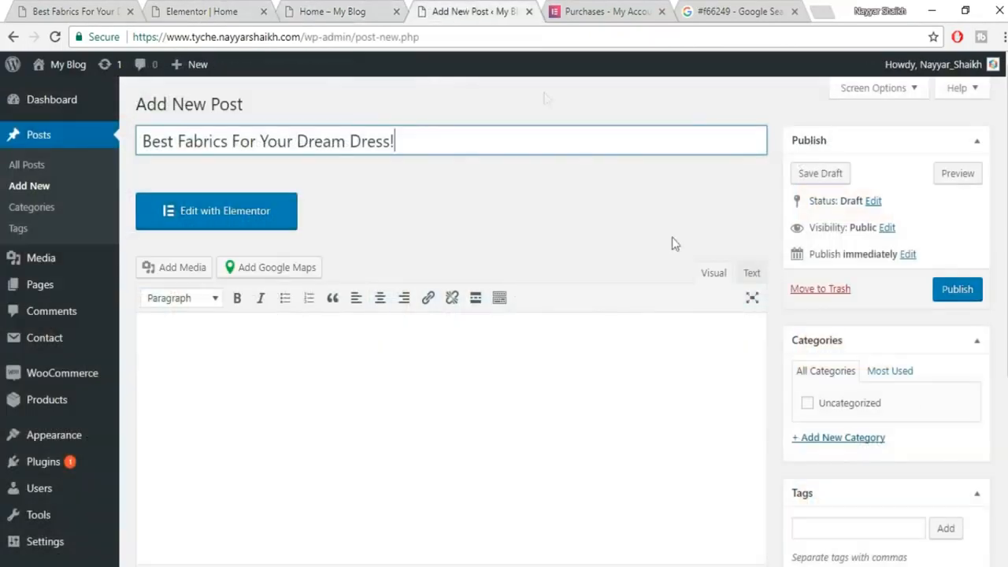
scroll(866, 400, down, 1)
click(859, 364)
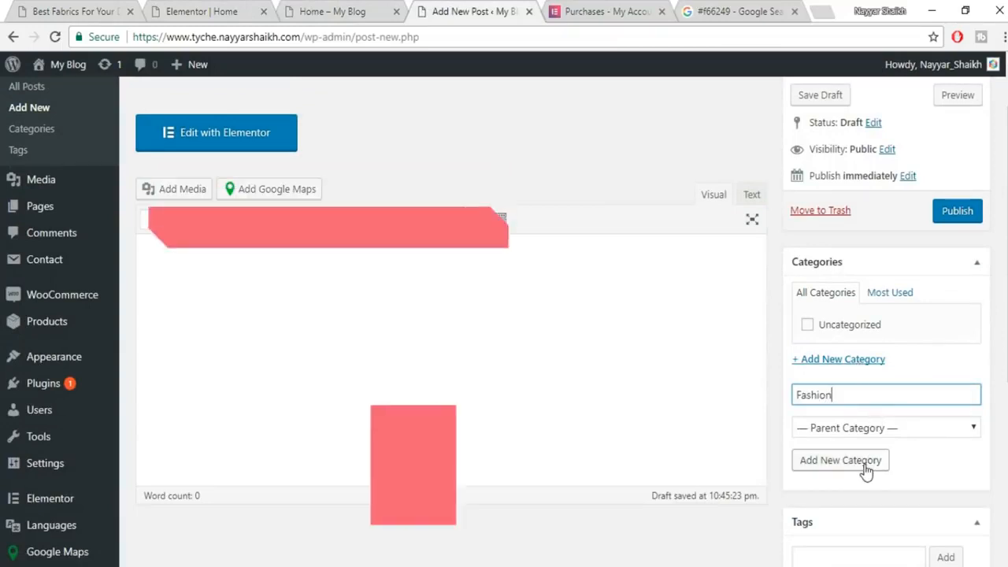
click(864, 467)
Copy the original post's body text and paste it into the new post's body.
scroll(984, 405, down, 3)
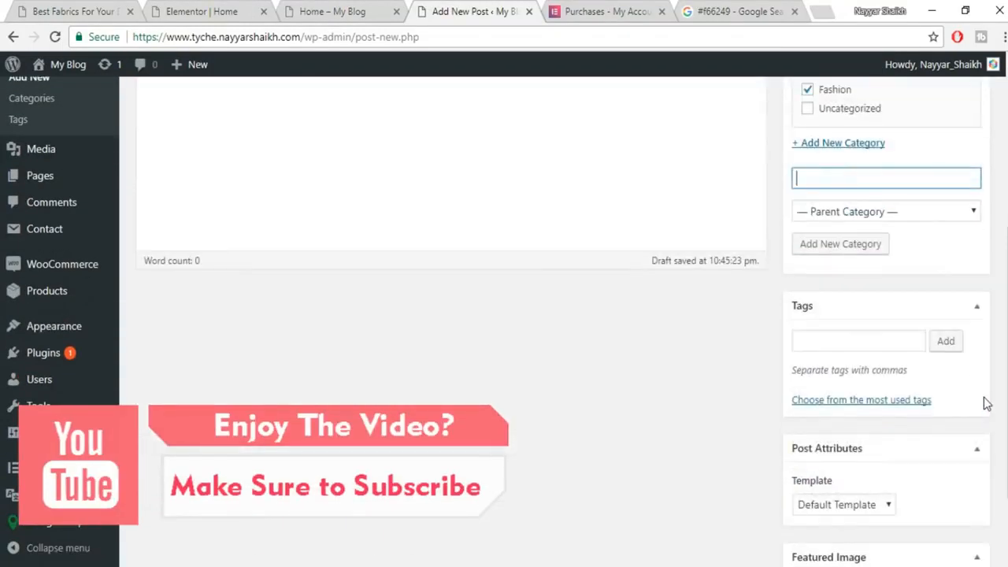
scroll(983, 405, up, 3)
click(296, 337)
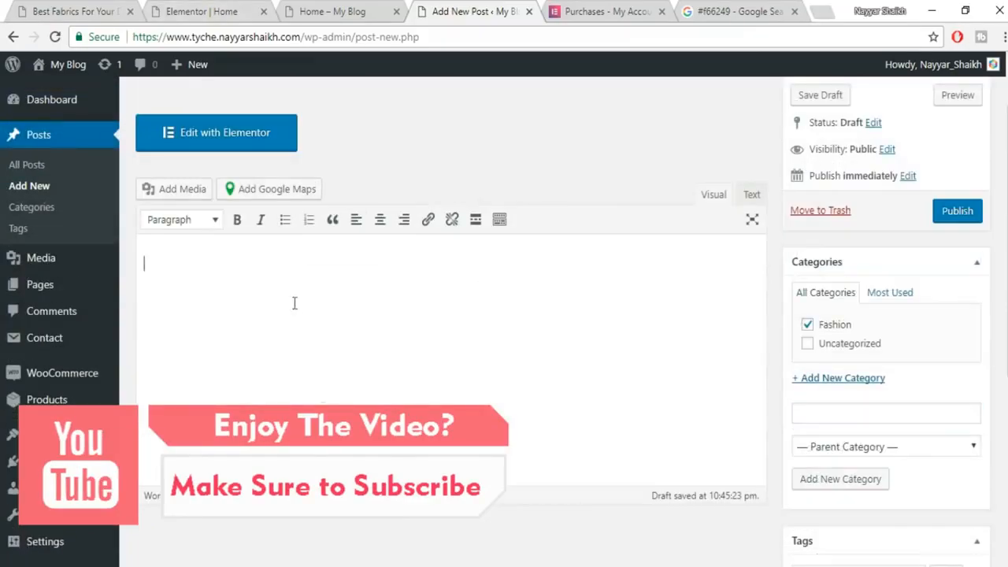
scroll(325, 388, up, 1)
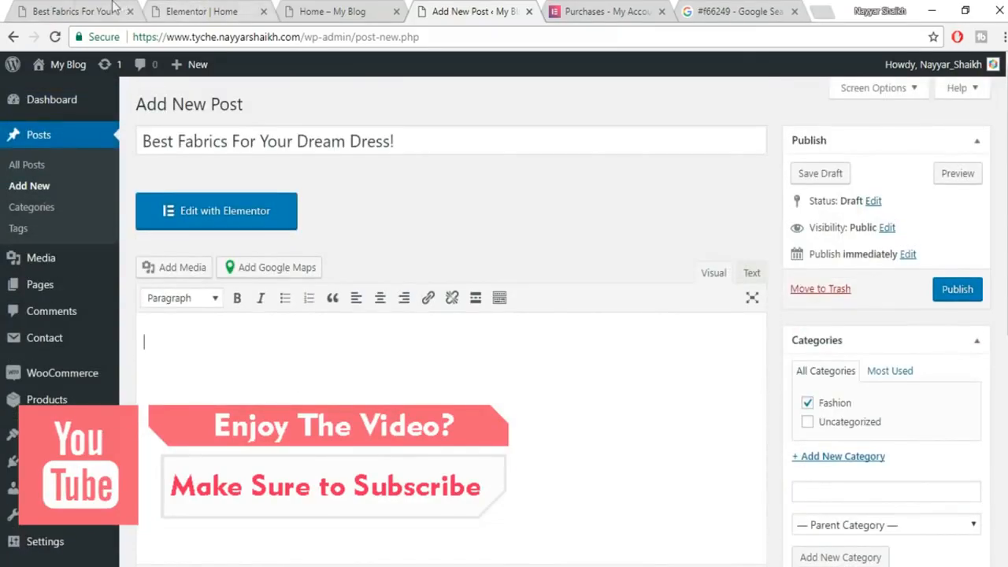
click(113, 9)
scroll(504, 321, down, 4)
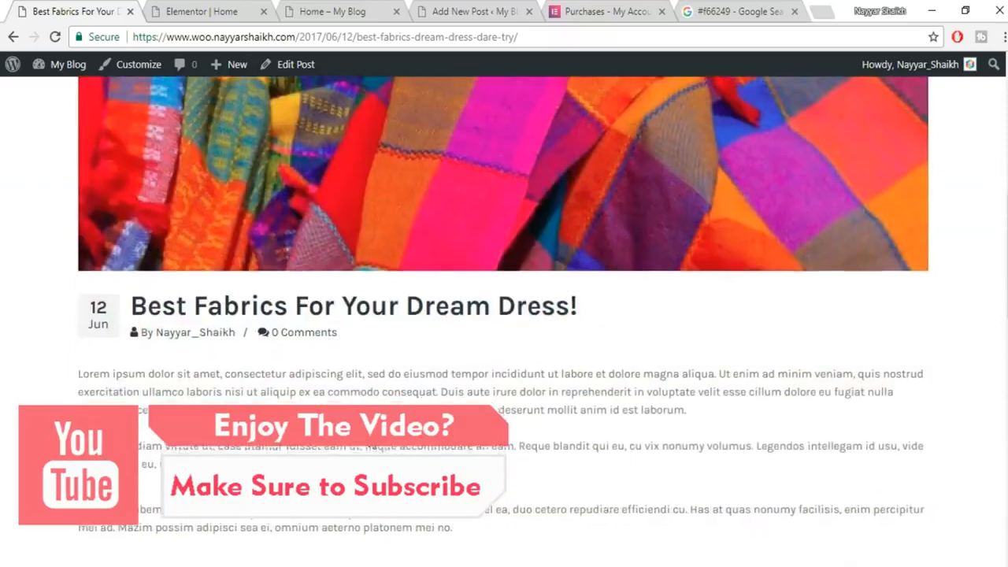
drag(77, 220, 332, 517)
key(ctrl+c)
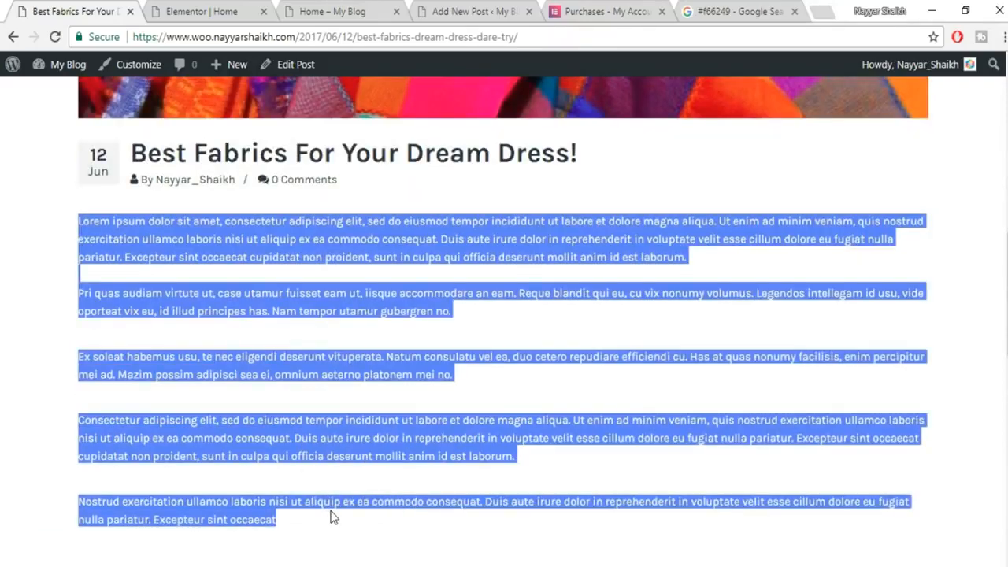
click(214, 10)
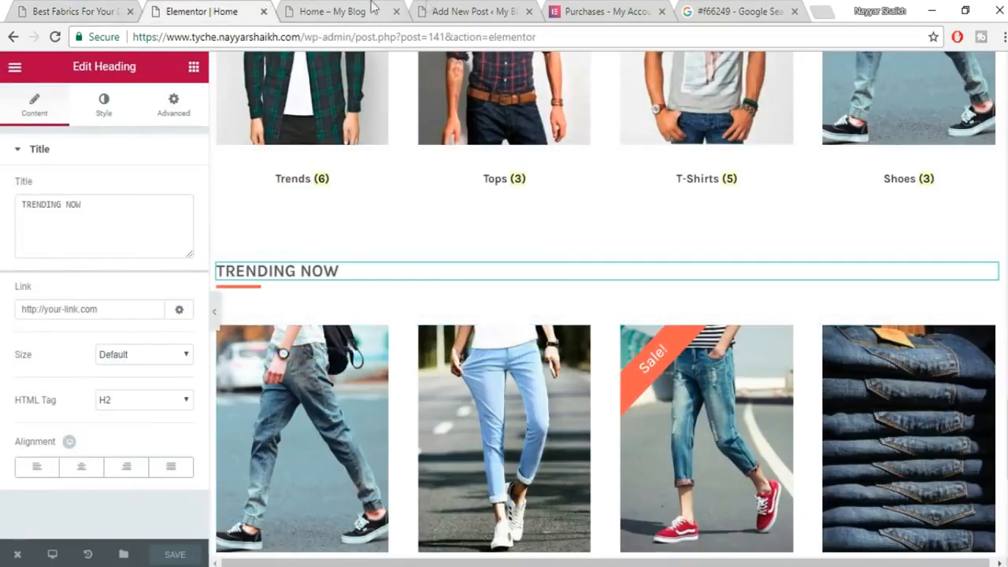
click(440, 10)
key(ctrl+v)
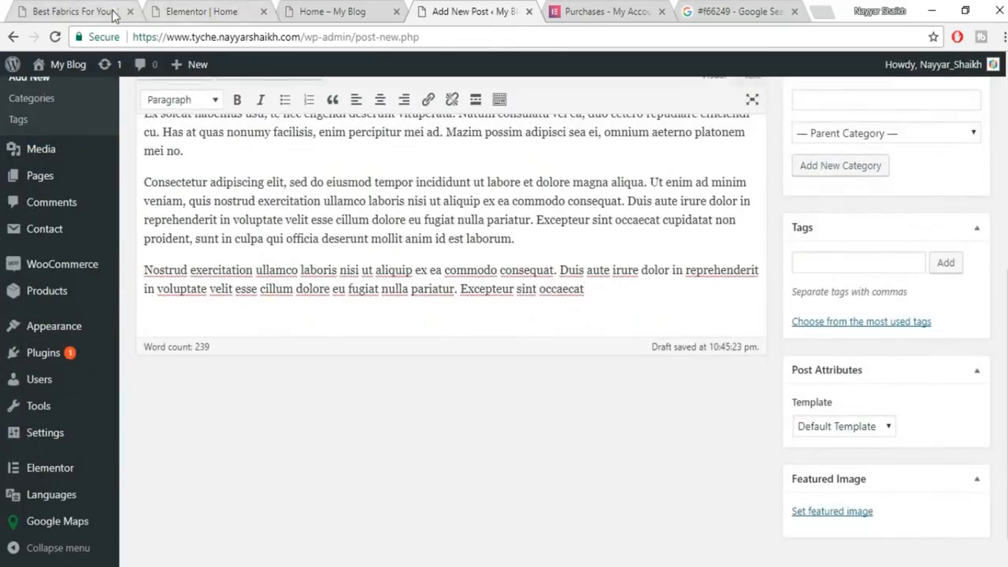
Open the featured image picker for the new post.
click(115, 12)
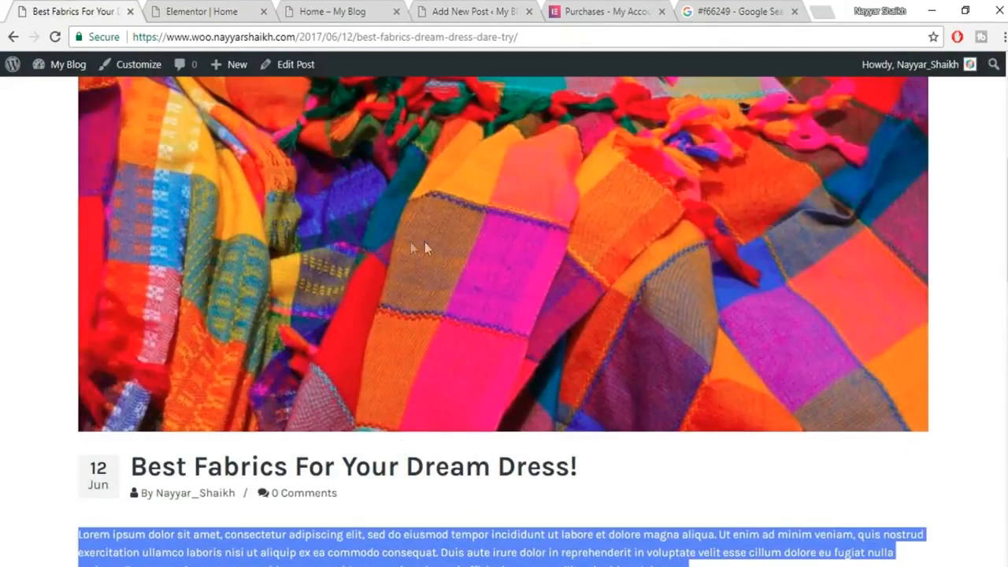
click(456, 10)
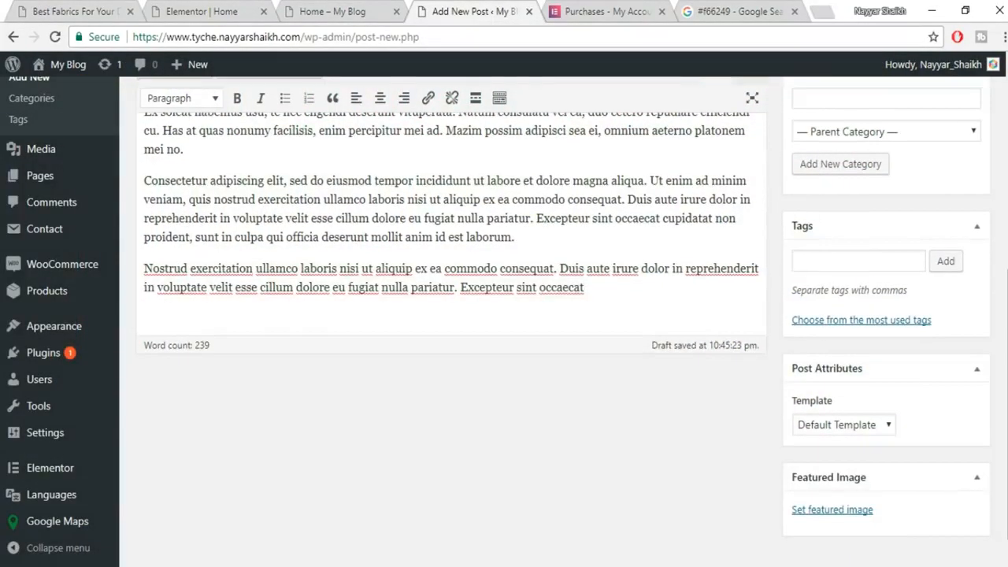
scroll(834, 472, down, 1)
click(850, 477)
Save the colourful fabric photo from the original post to the computer.
scroll(362, 338, down, 3)
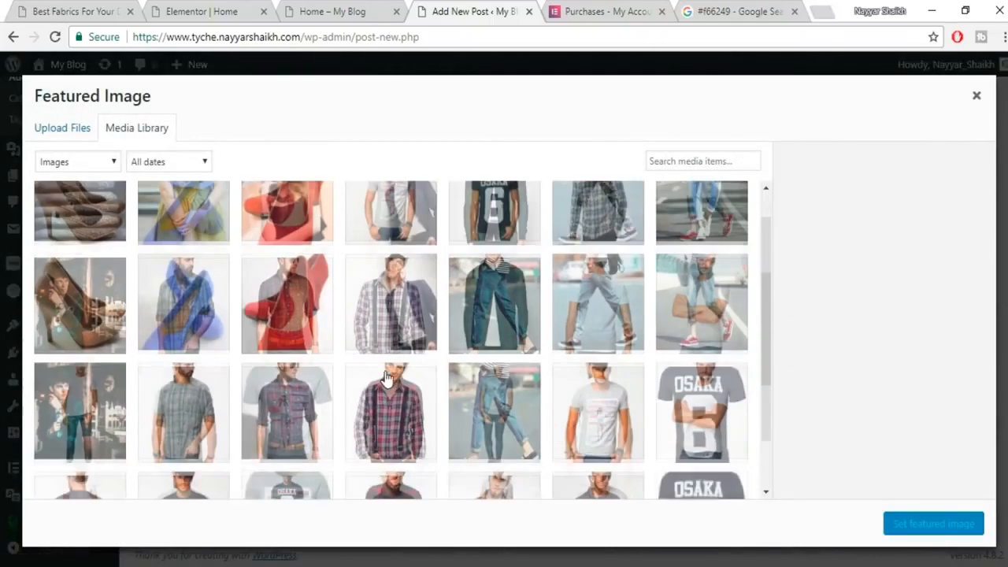
scroll(389, 429, up, 3)
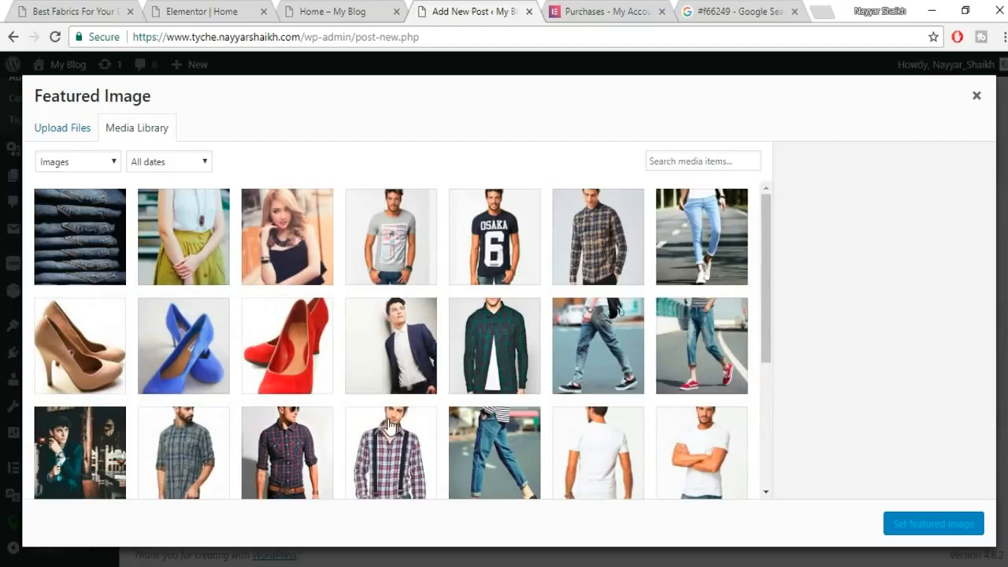
scroll(389, 428, down, 3)
scroll(389, 428, up, 3)
key(ctrl+1)
right_click(388, 306)
click(471, 334)
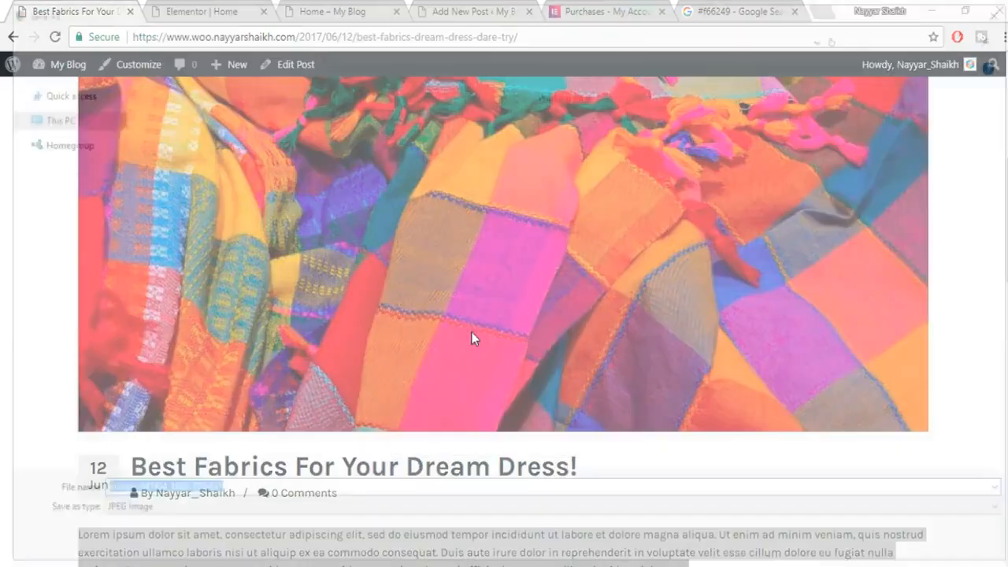
key(Return)
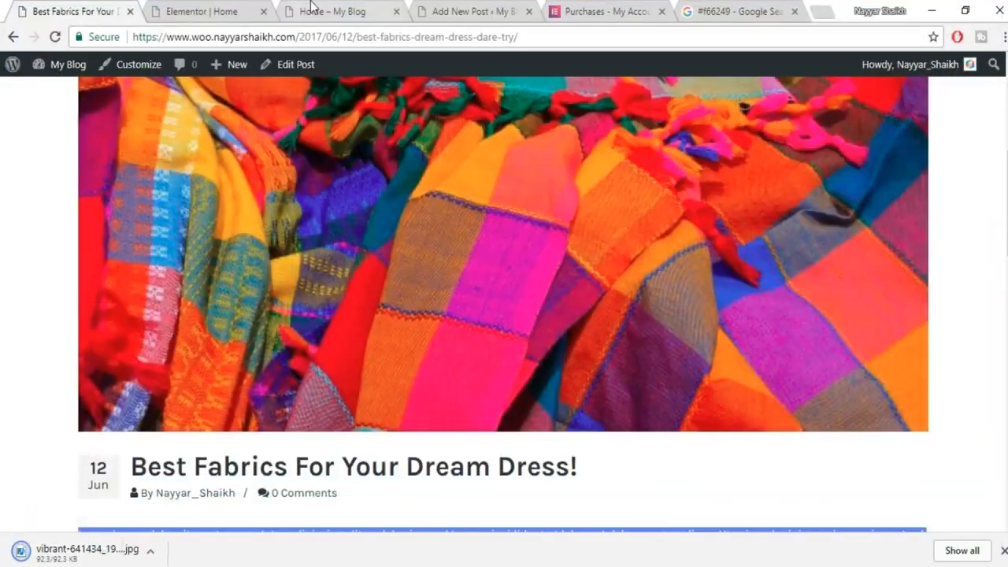
Upload vibrant-641434 and set it as the post's featured image.
click(311, 9)
click(200, 11)
click(473, 11)
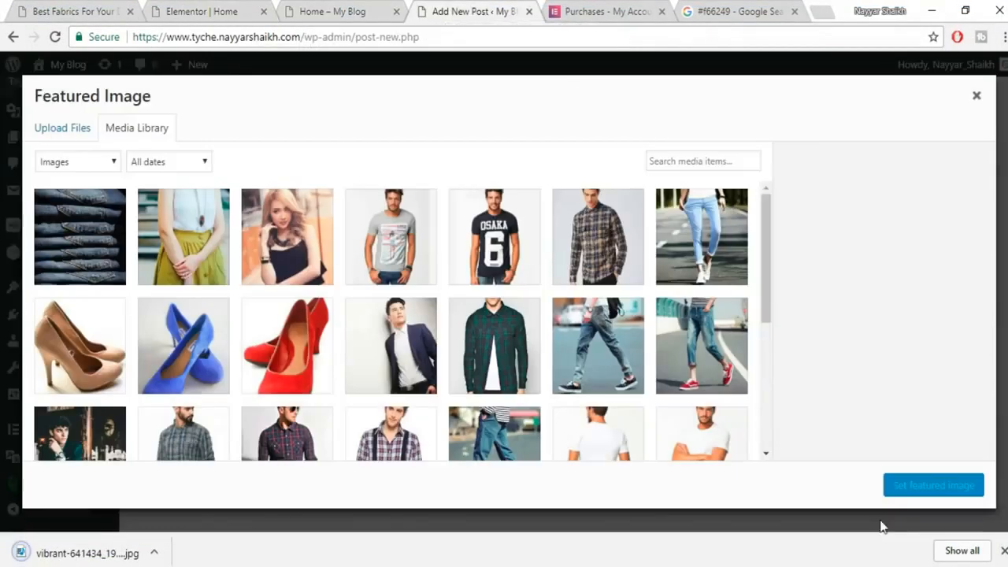
click(87, 129)
click(461, 318)
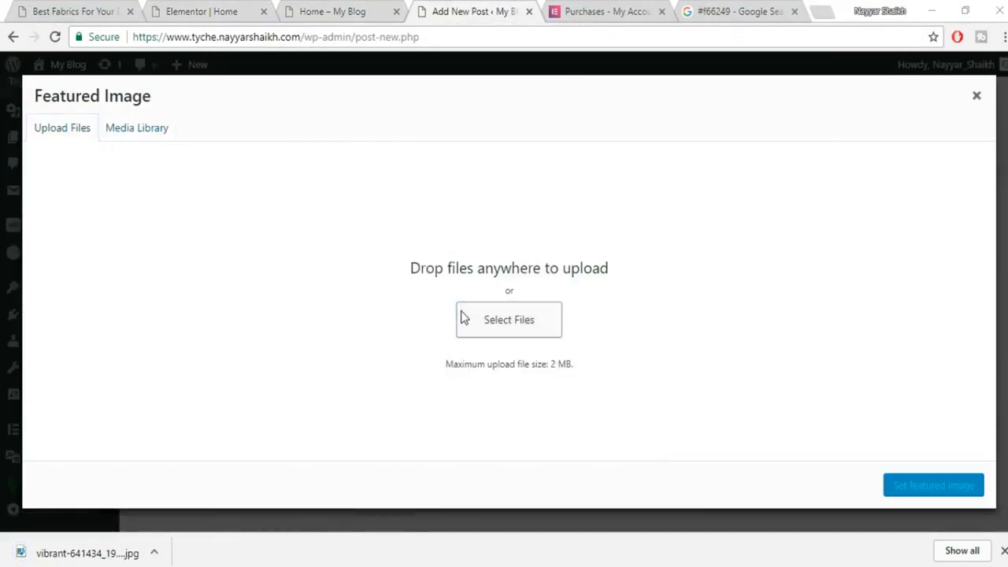
scroll(354, 394, down, 1)
click(345, 452)
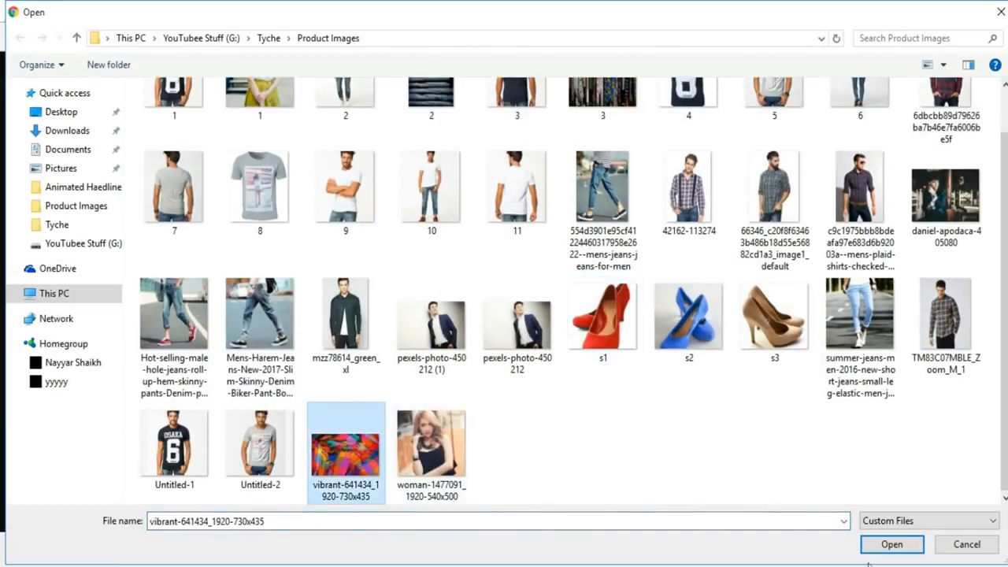
click(889, 545)
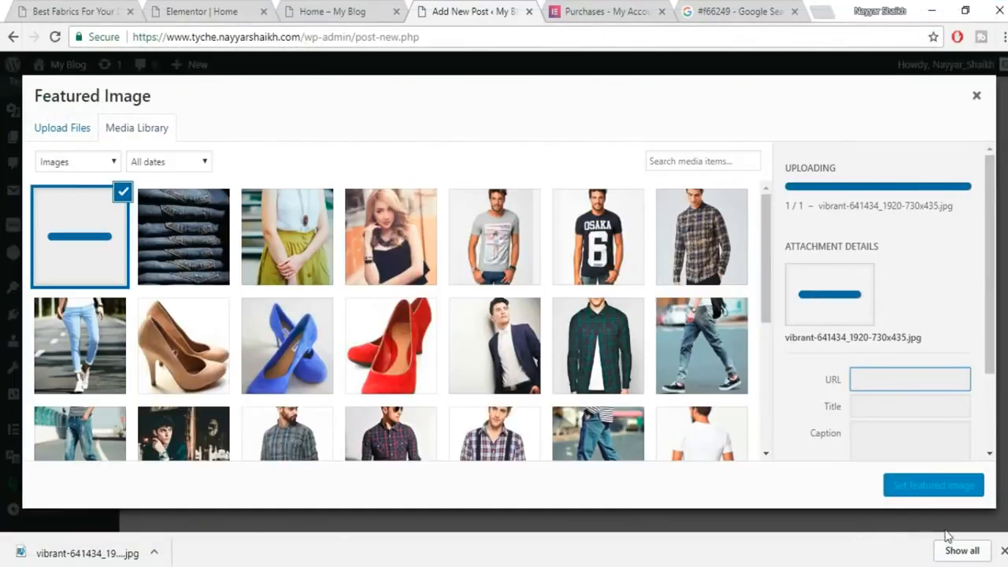
click(936, 489)
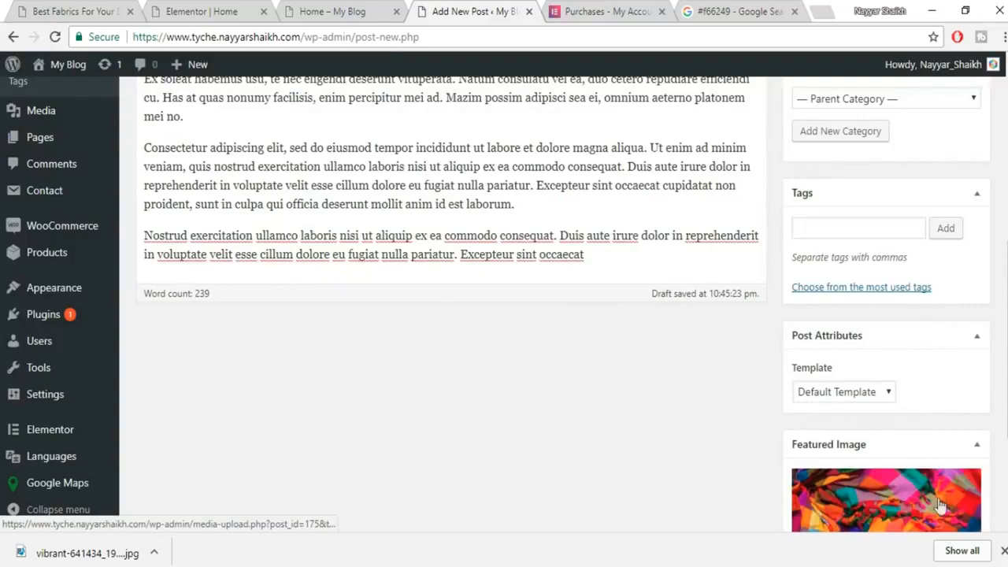
scroll(939, 526, up, 3)
scroll(937, 472, up, 3)
Publish the fabrics post and review its preview.
click(954, 290)
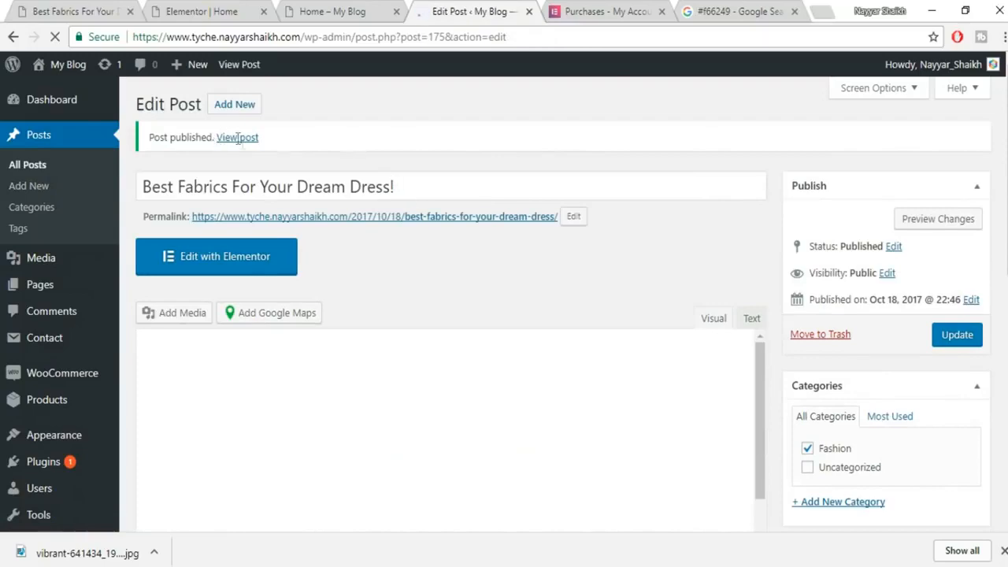
click(945, 215)
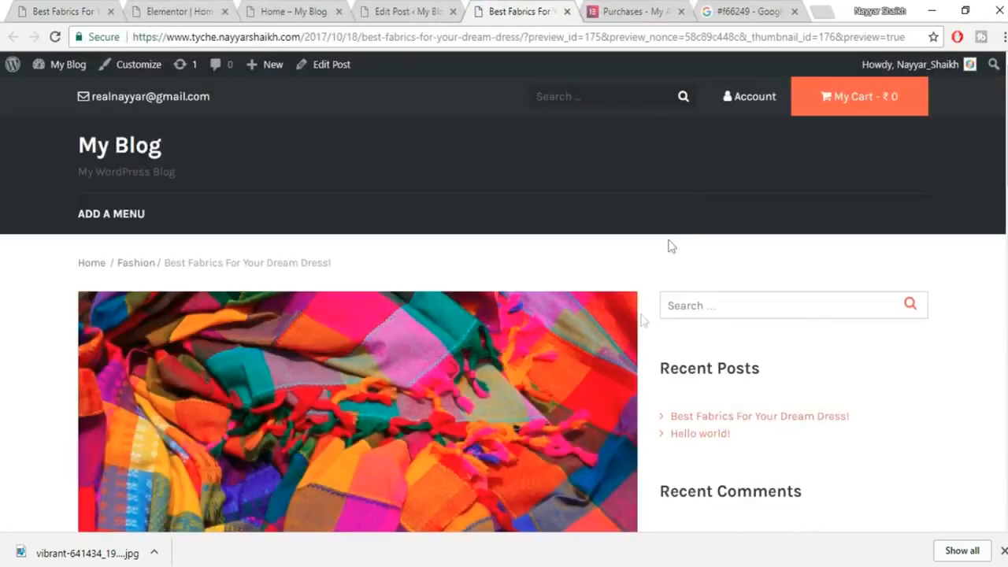
scroll(624, 382, down, 5)
scroll(624, 382, down, 8)
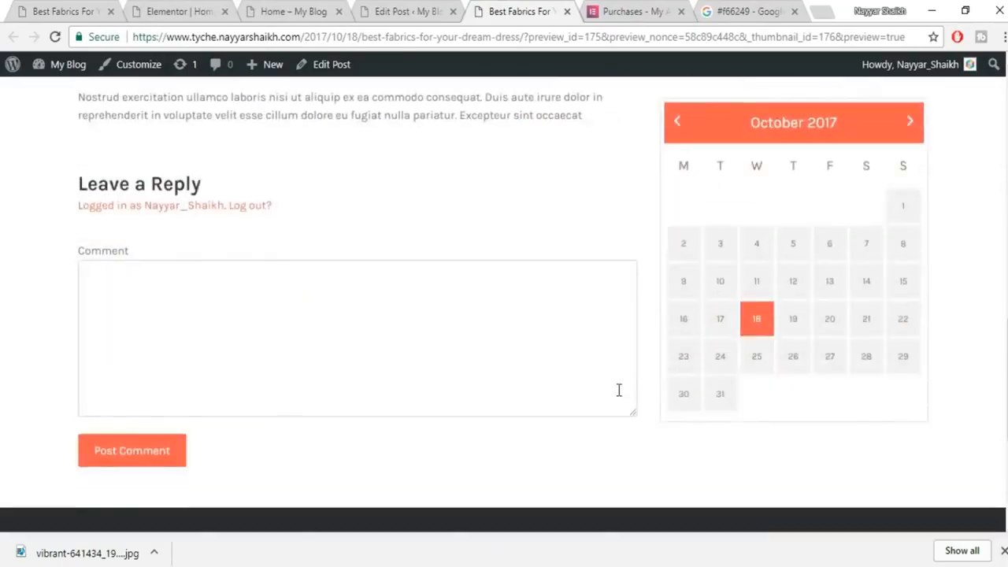
scroll(619, 389, up, 5)
scroll(795, 374, up, 8)
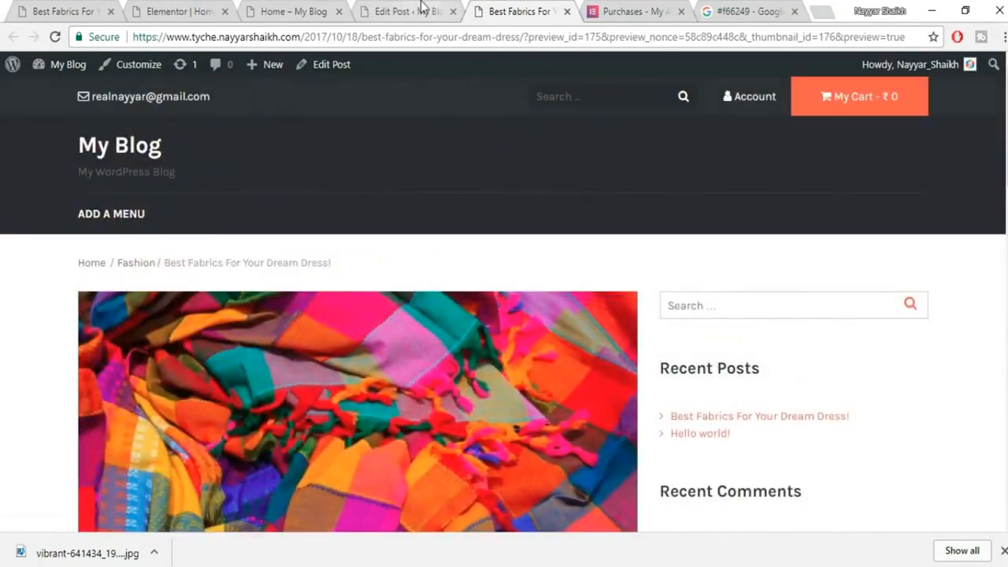
click(421, 10)
Set the post's template to Default Template, close the preview, and return to Elementor Home.
scroll(934, 299, down, 7)
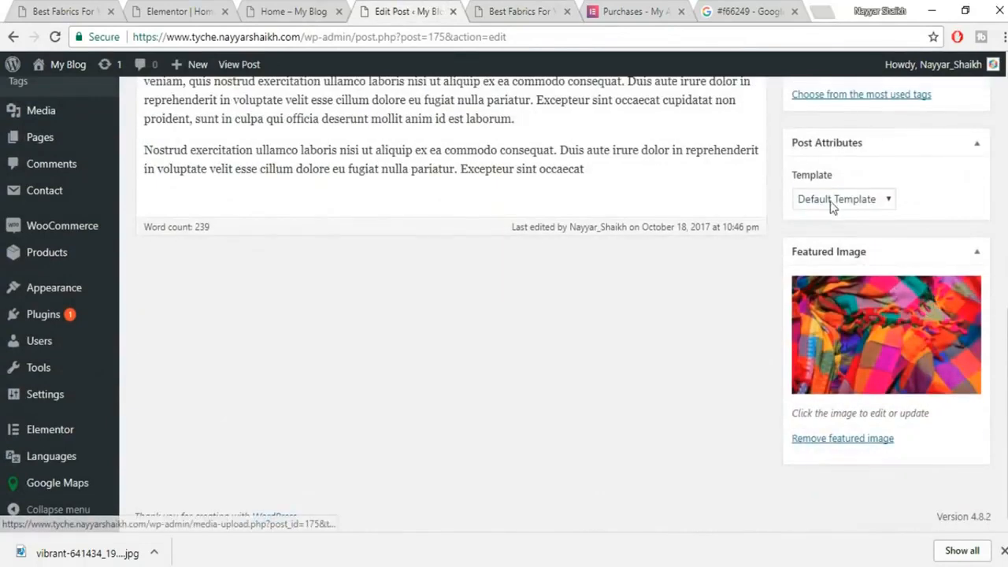
click(832, 203)
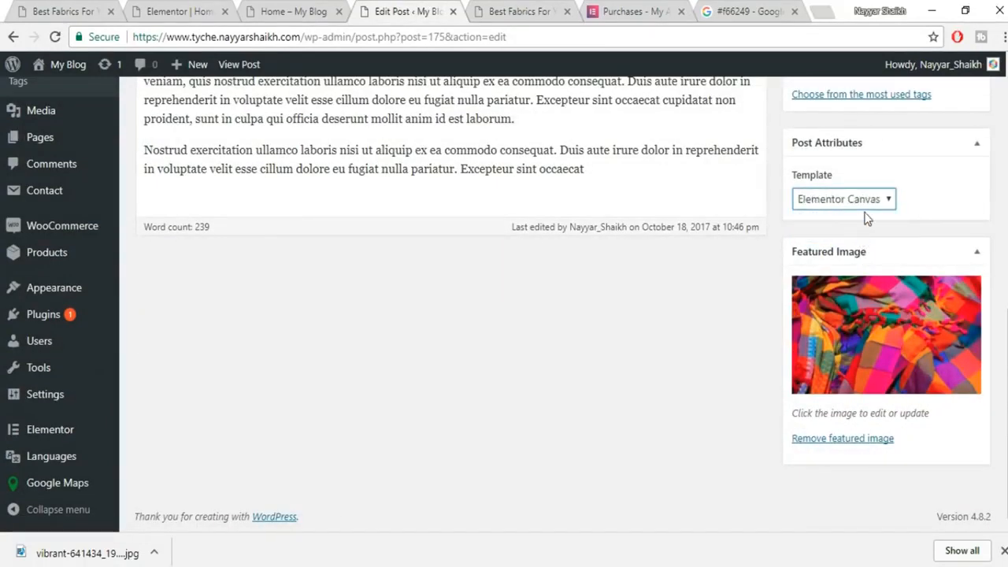
click(862, 207)
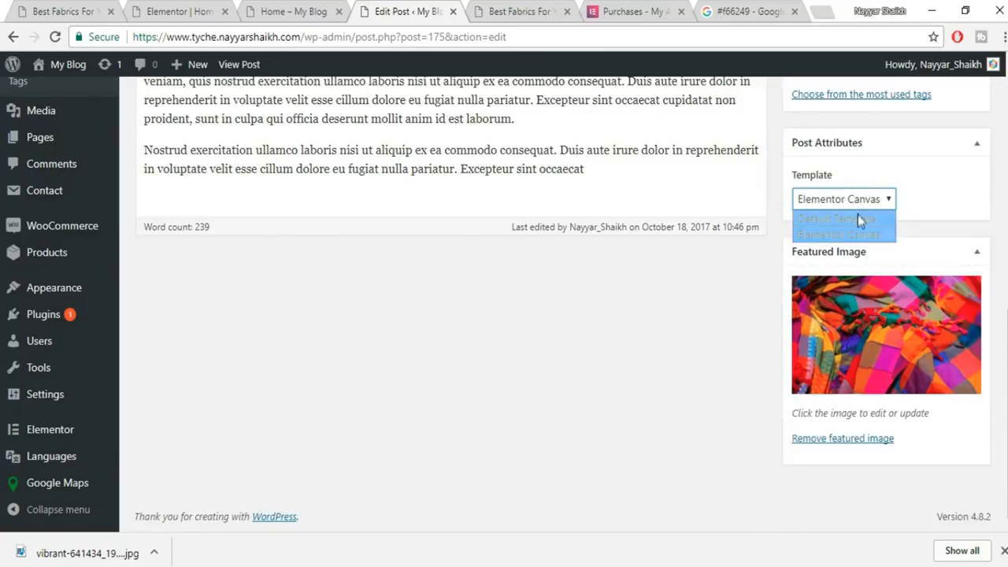
click(856, 220)
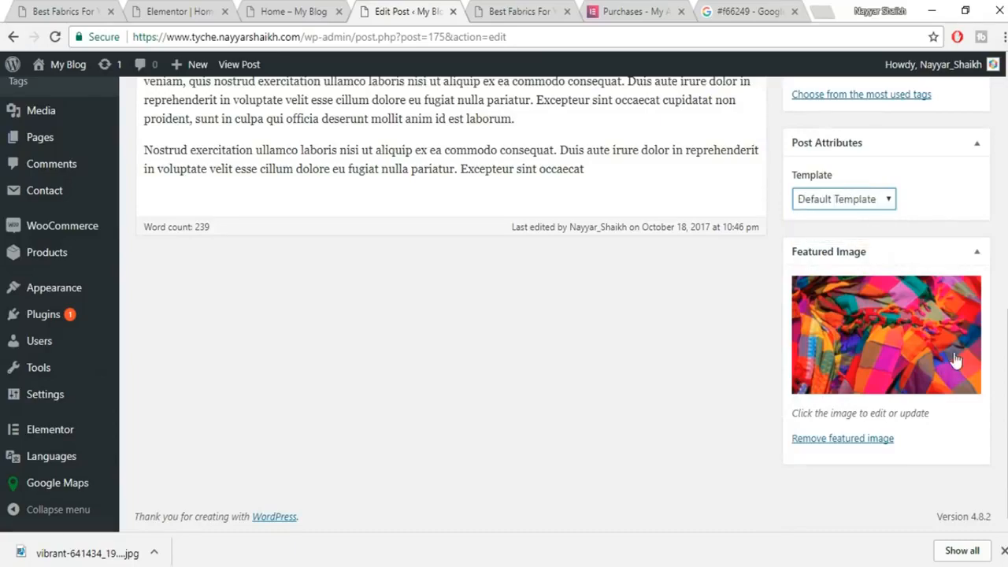
scroll(953, 360, up, 7)
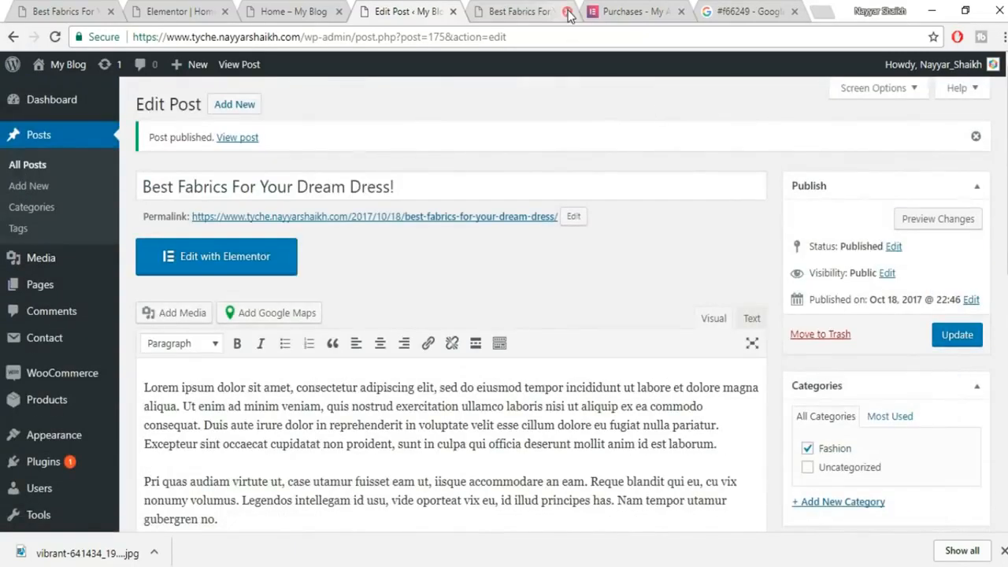
click(568, 12)
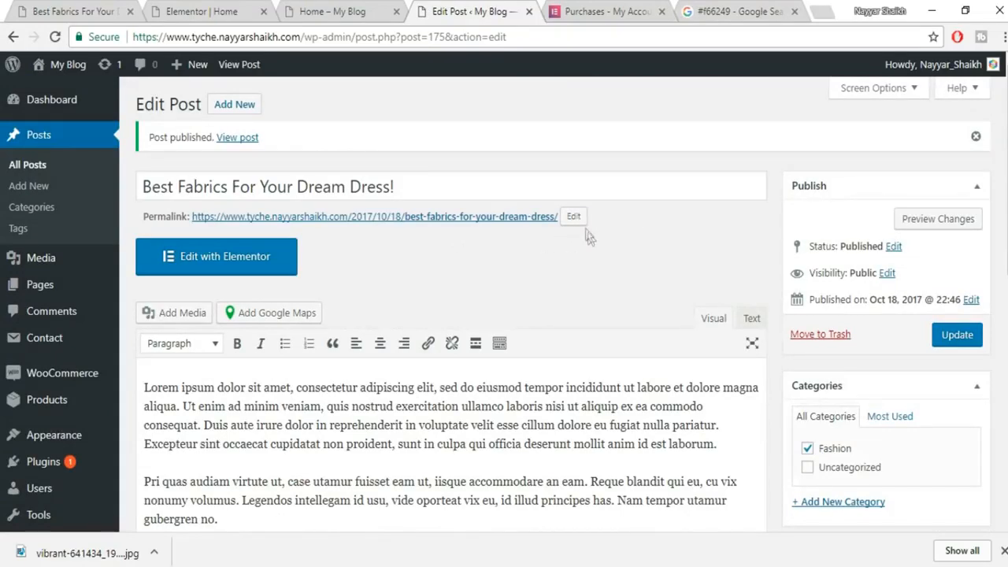
click(171, 6)
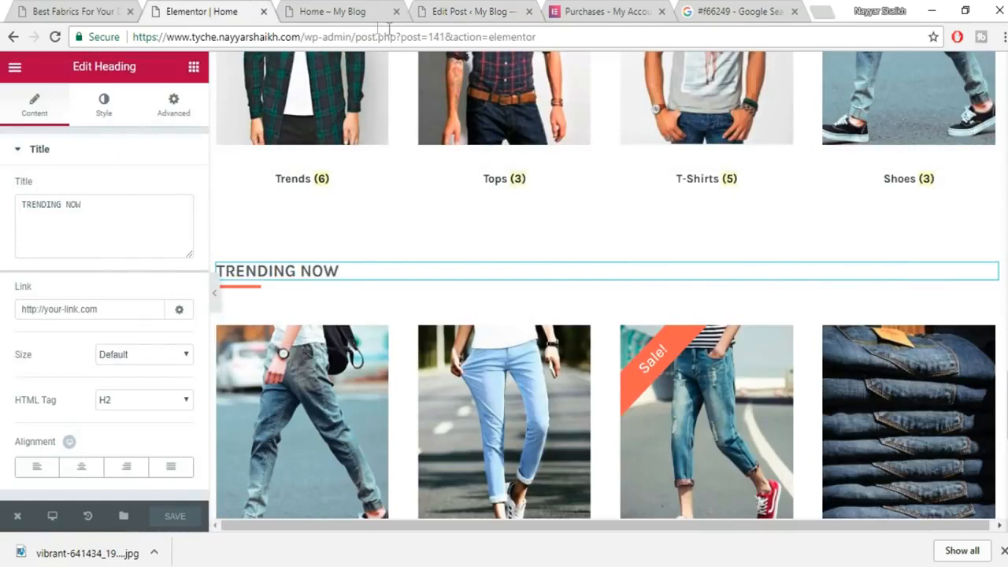
Revisit the blog post in the post editor and expand its extra formatting options.
click(473, 11)
scroll(266, 90, down, 1)
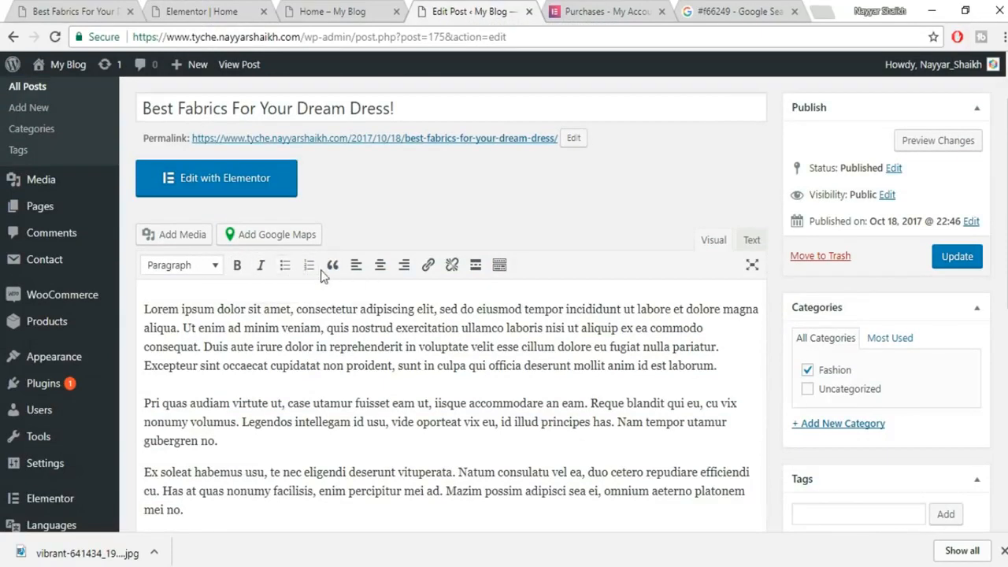
click(499, 266)
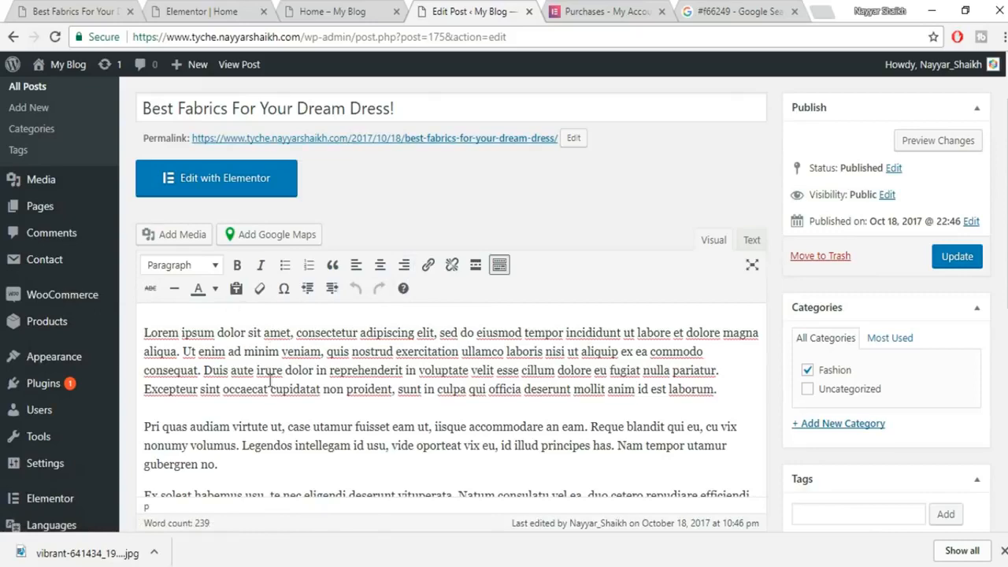
Drop a Posts widget below the home page product grid and set its skin to Cards.
click(207, 17)
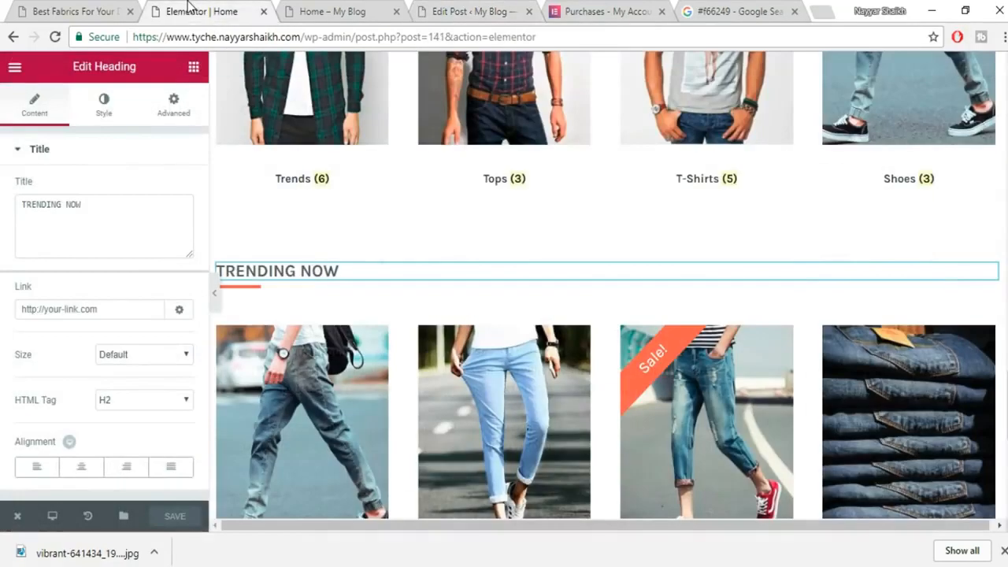
scroll(440, 291, down, 5)
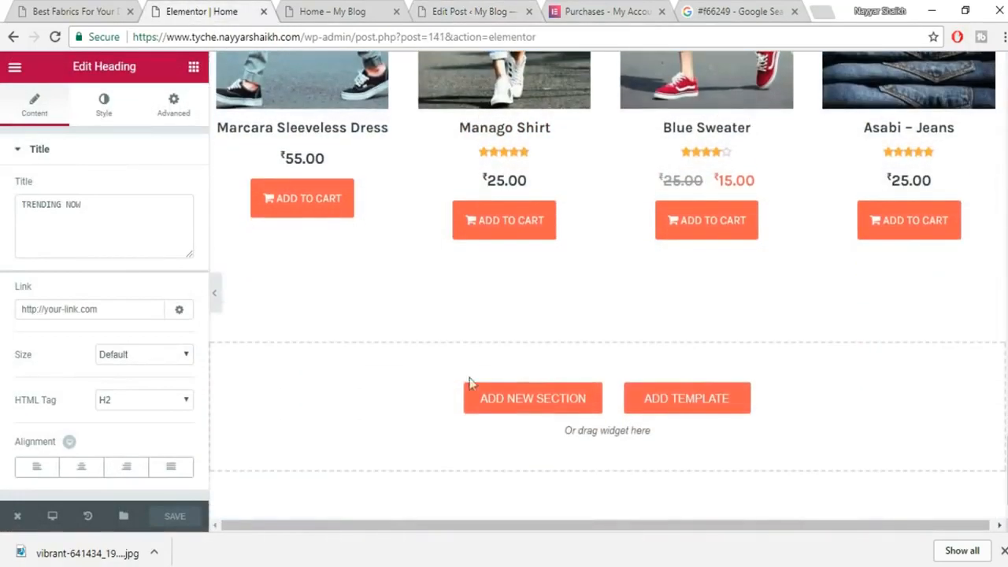
click(194, 67)
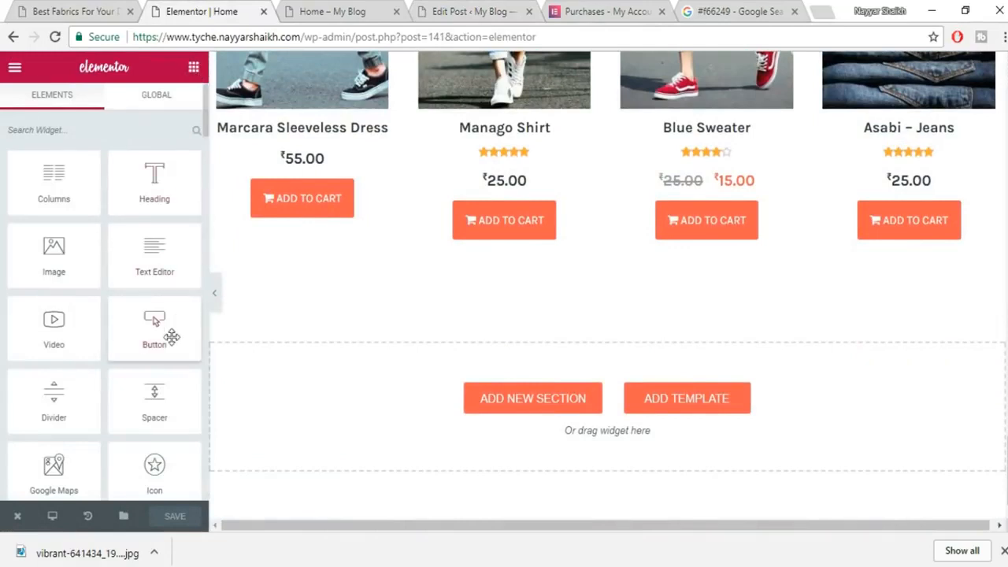
scroll(171, 337, down, 4)
drag(43, 257, 472, 401)
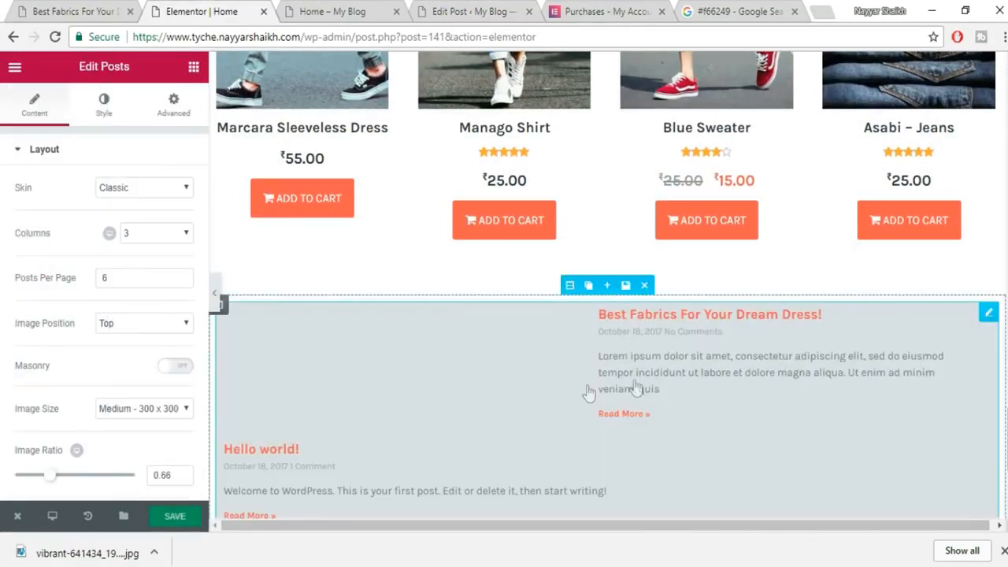
scroll(573, 206, down, 2)
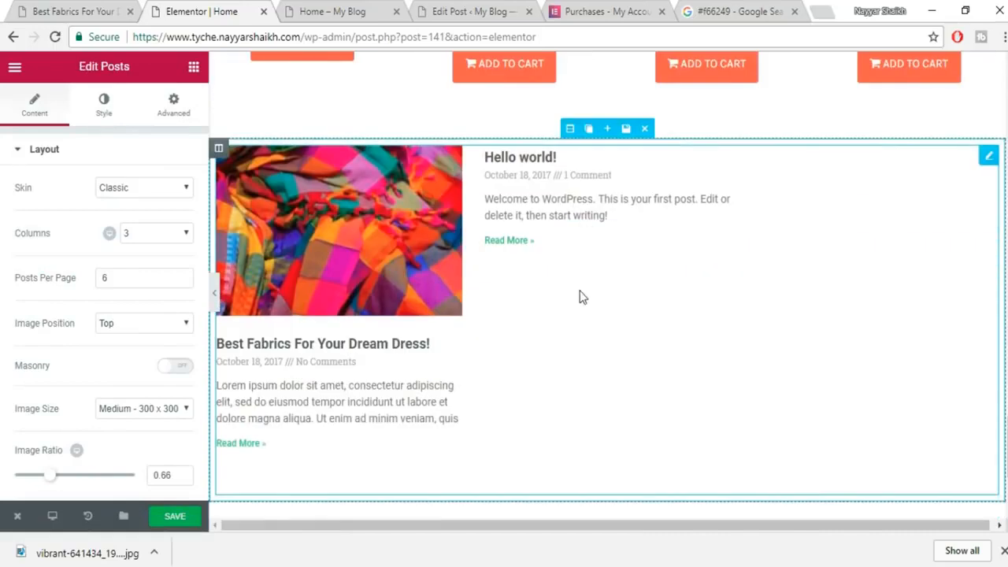
click(159, 190)
click(130, 215)
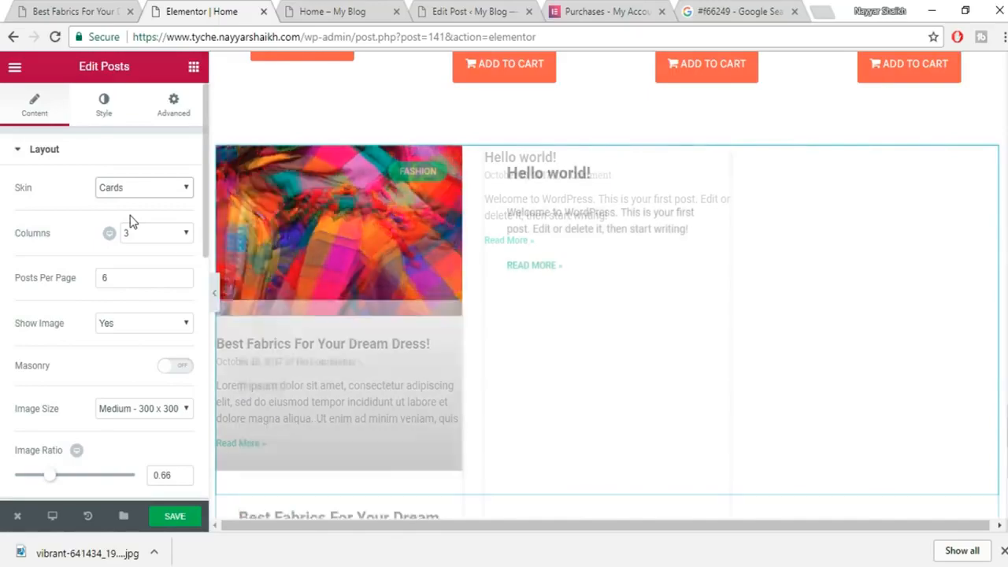
Check the posts cards on the live home page, then return to the Elementor editor.
scroll(546, 279, down, 2)
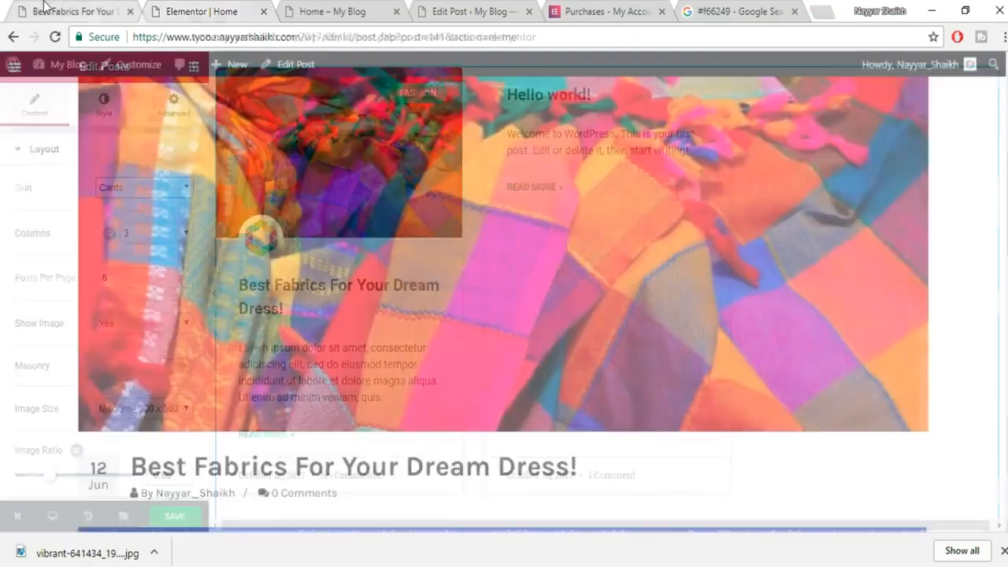
scroll(305, 429, down, 3)
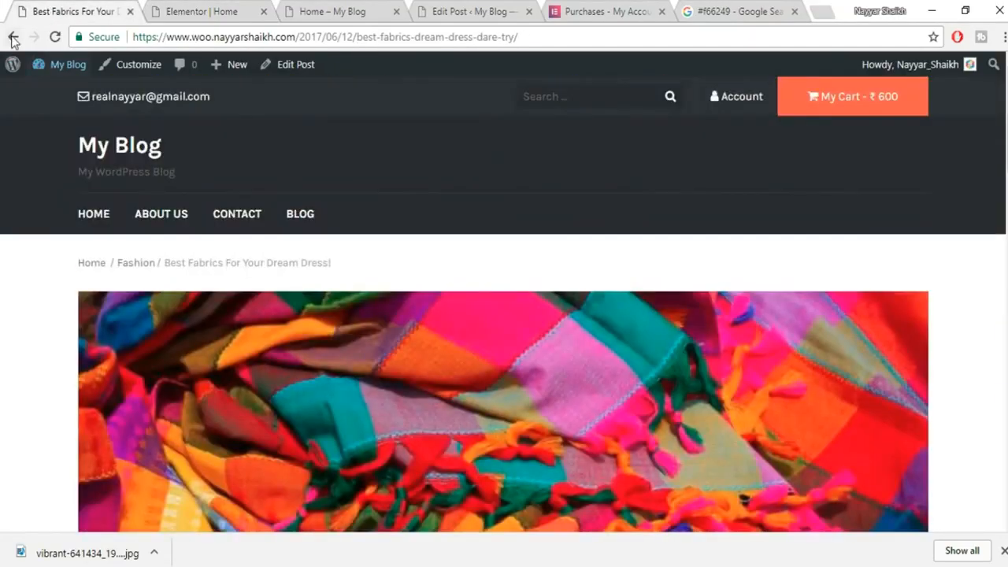
click(13, 38)
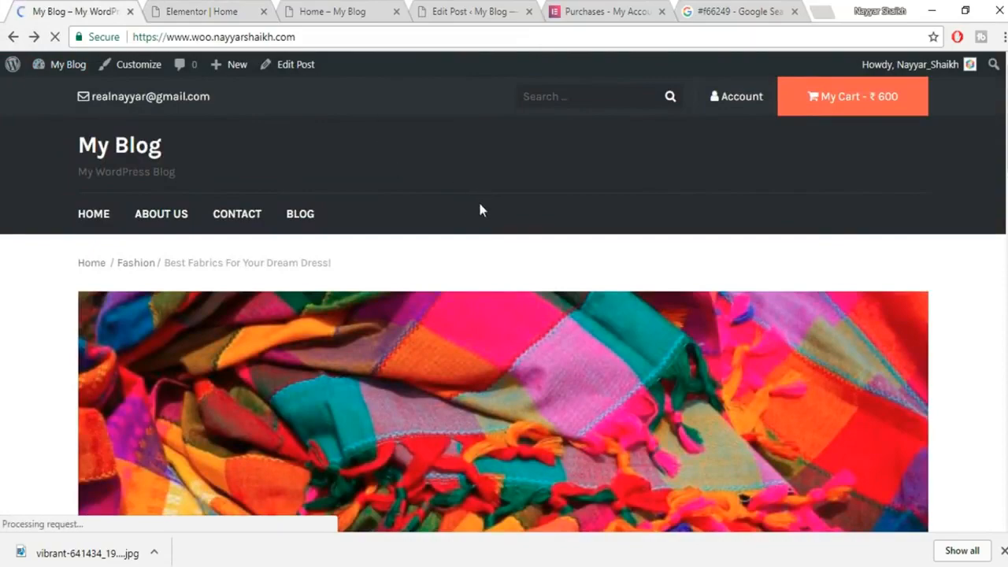
scroll(205, 307, up, 2)
scroll(236, 337, down, 2)
key(ctrl+Tab)
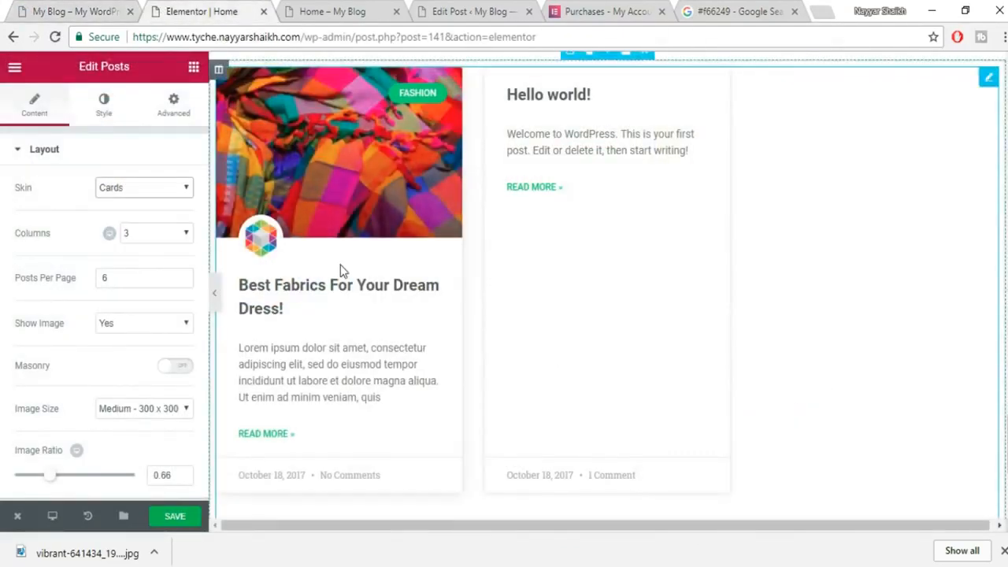
Keep the posts grid at 3 columns and set Posts Per Page to 3.
scroll(340, 244, up, 1)
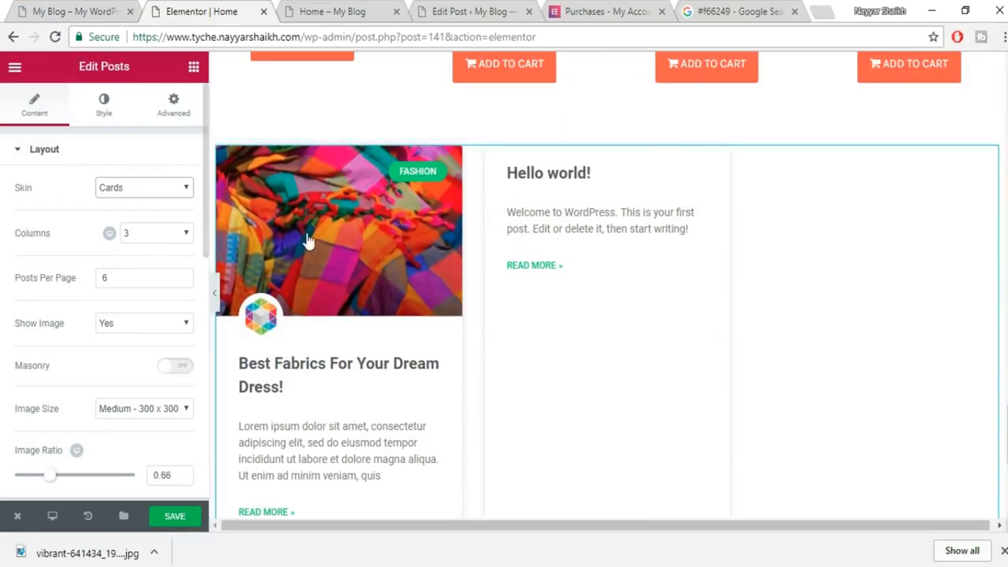
click(142, 234)
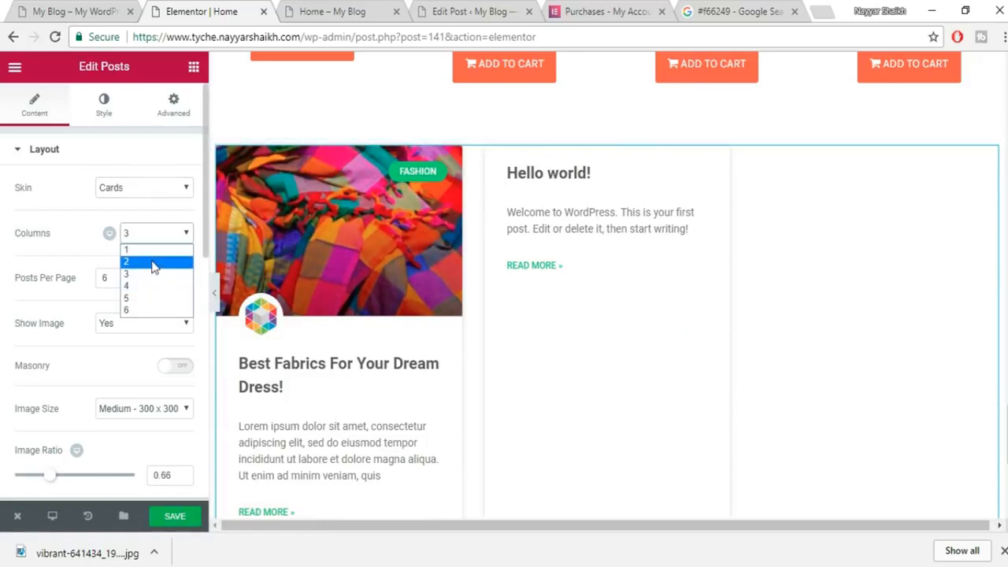
click(157, 229)
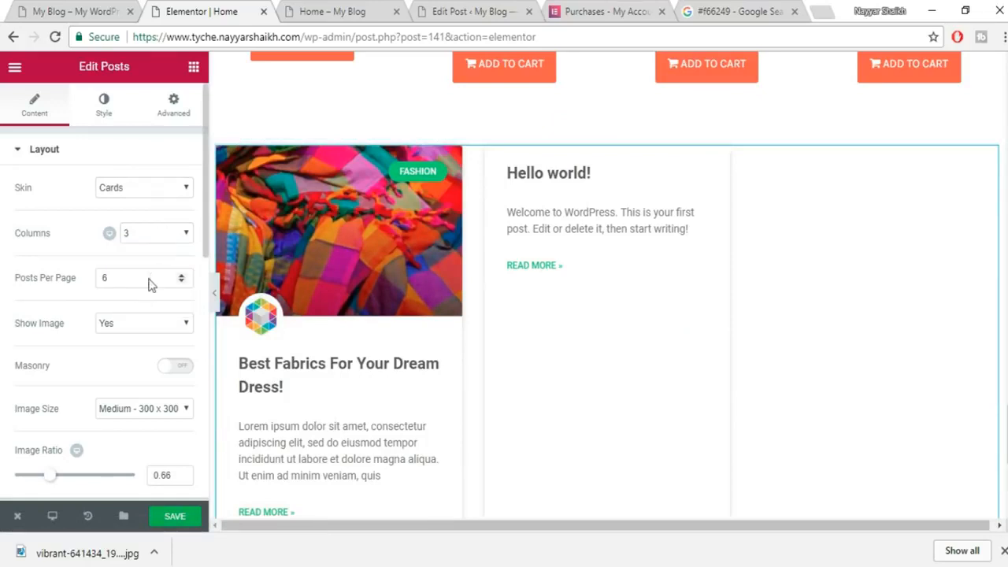
scroll(149, 282, down, 6)
scroll(150, 259, up, 8)
text(3)
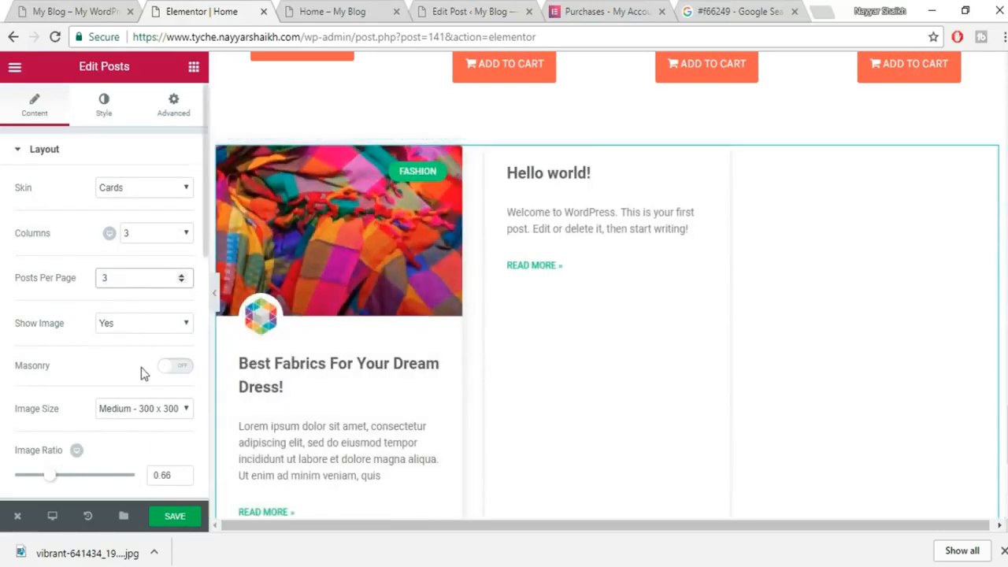
Switch Masonry on and change the Excerpt Length from 25 to 15.
scroll(141, 367, down, 1)
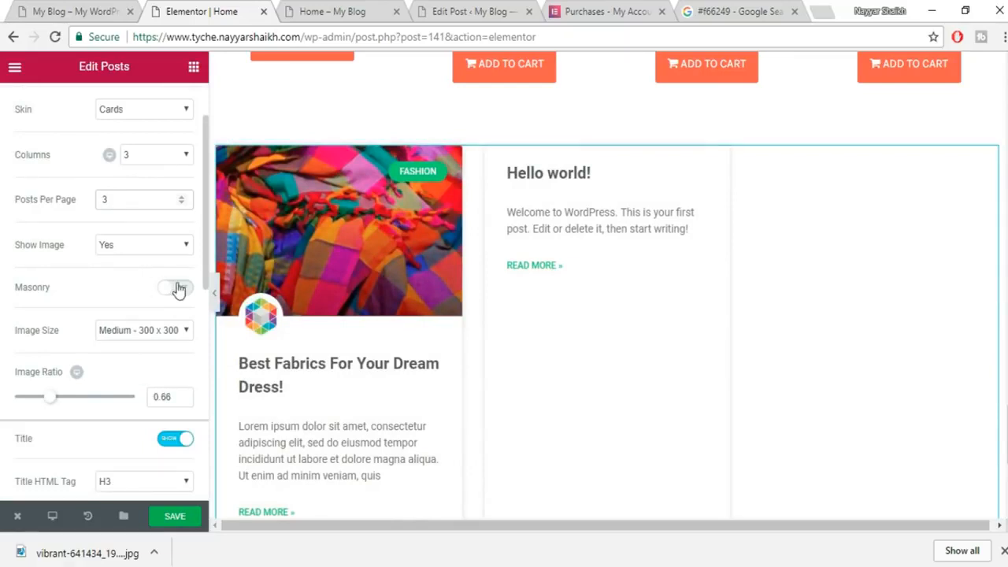
click(176, 287)
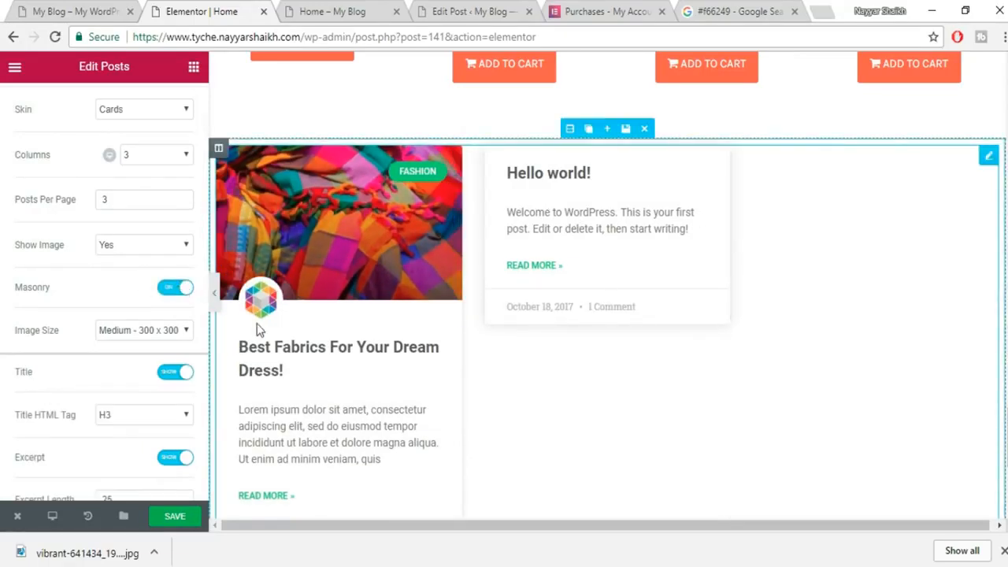
scroll(100, 287, down, 2)
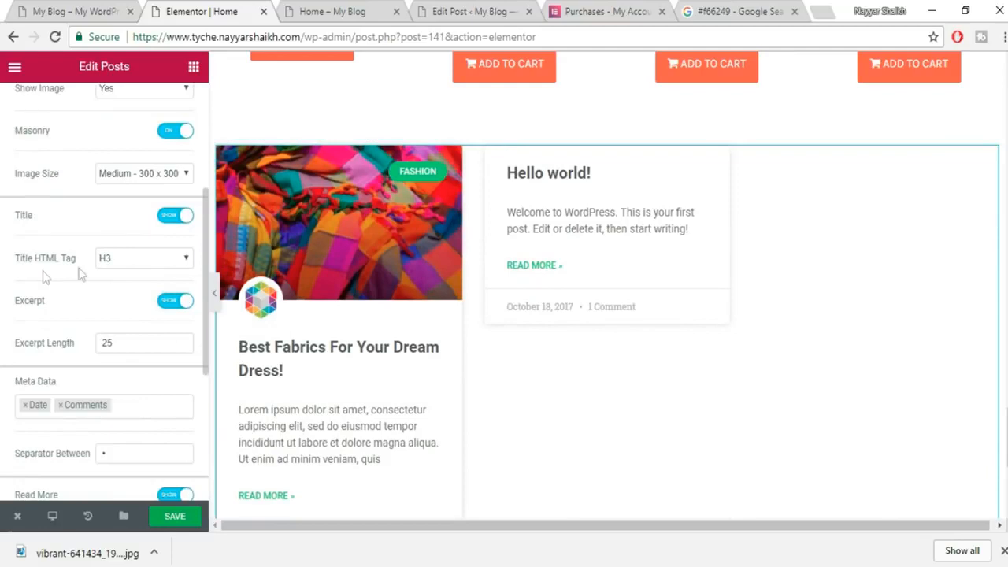
scroll(128, 292, down, 1)
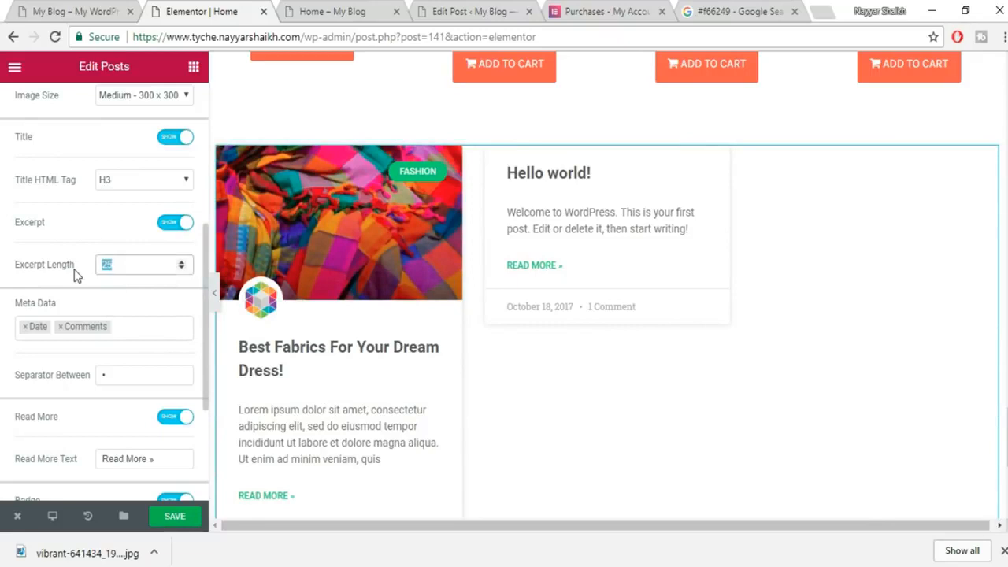
text(15)
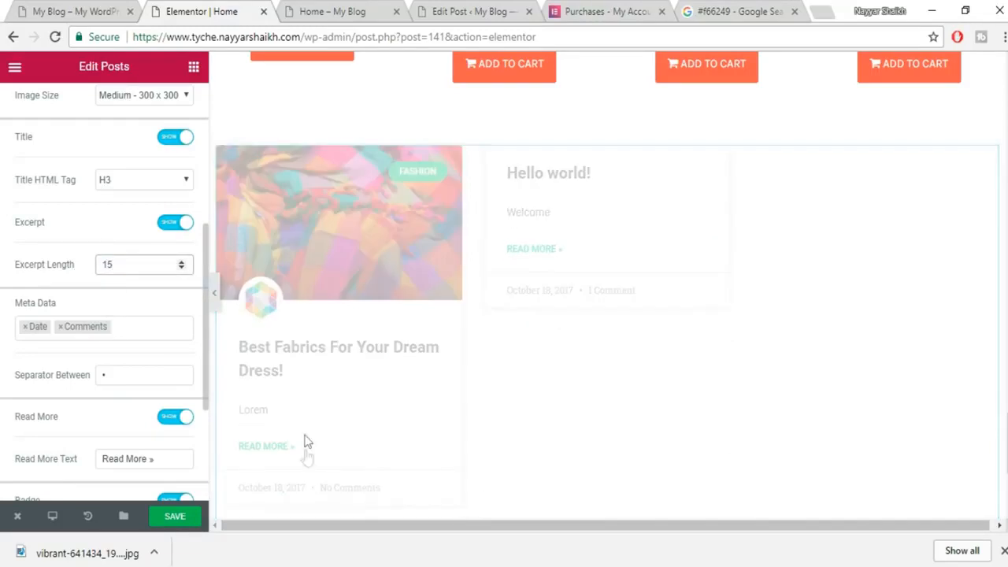
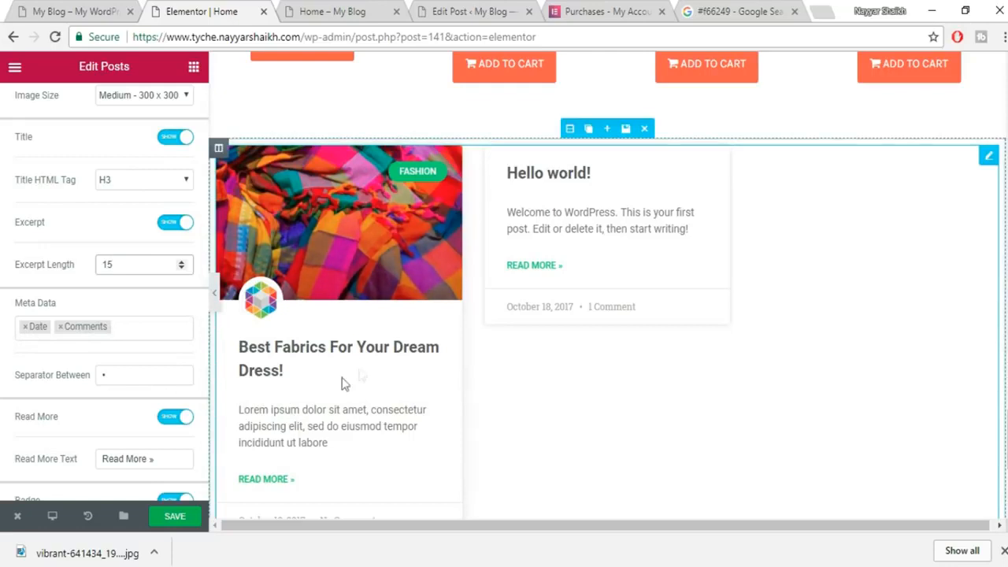
Review the posts widget's Meta Data list and keep Categories as the badge taxonomy, comparing with the live blog.
scroll(83, 221, down, 2)
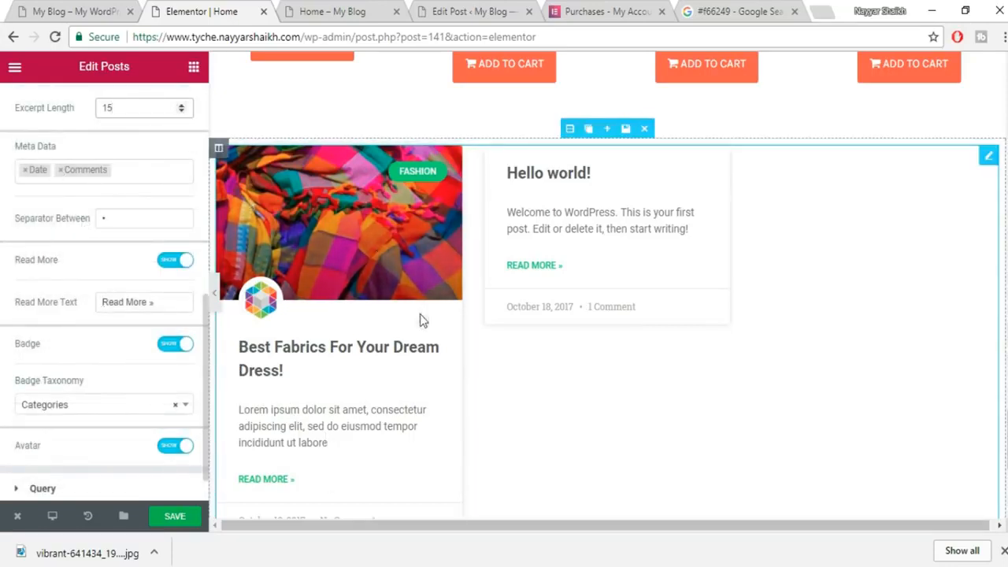
scroll(461, 319, down, 1)
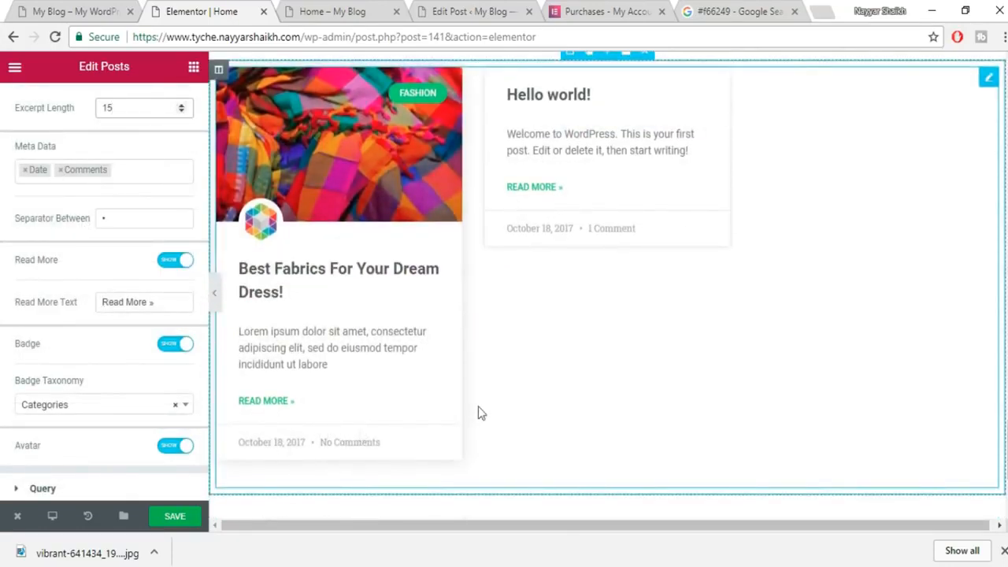
click(144, 169)
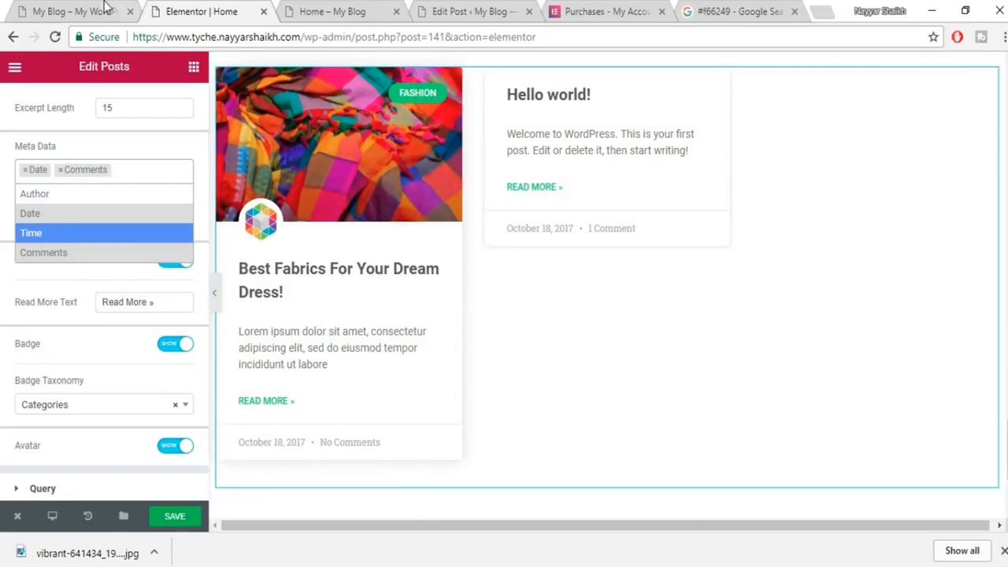
key(ctrl+shift+Tab)
scroll(360, 465, down, 2)
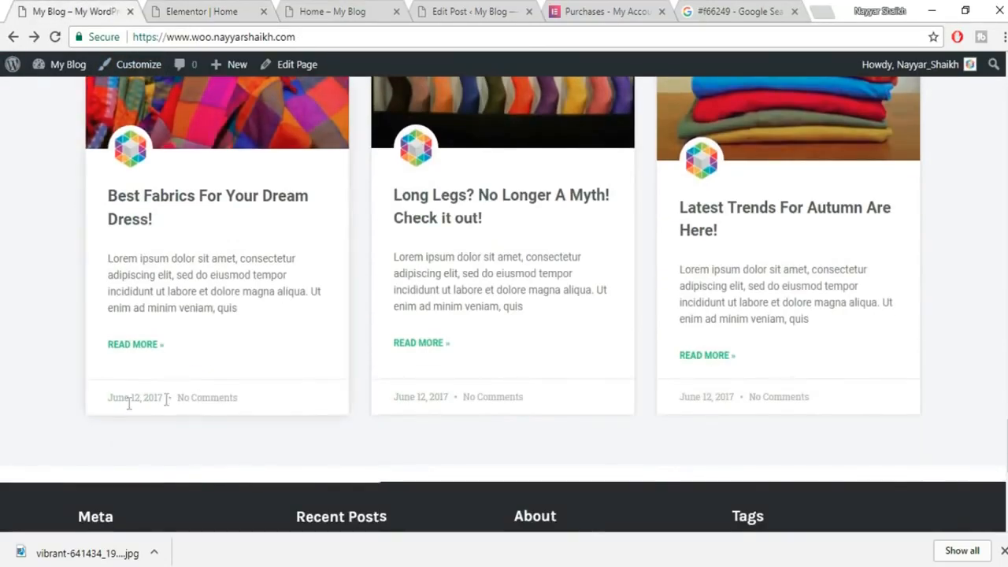
click(230, 11)
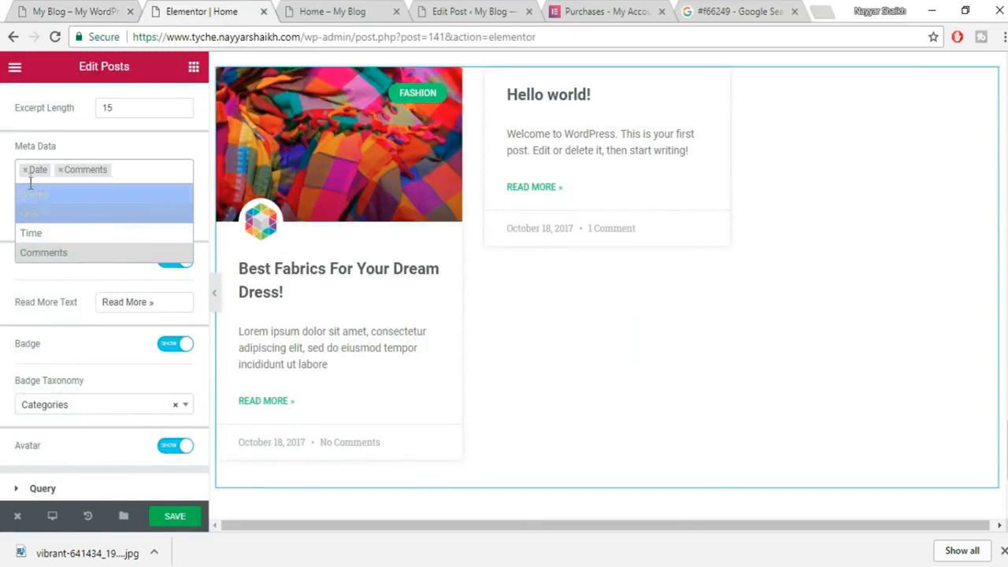
click(136, 163)
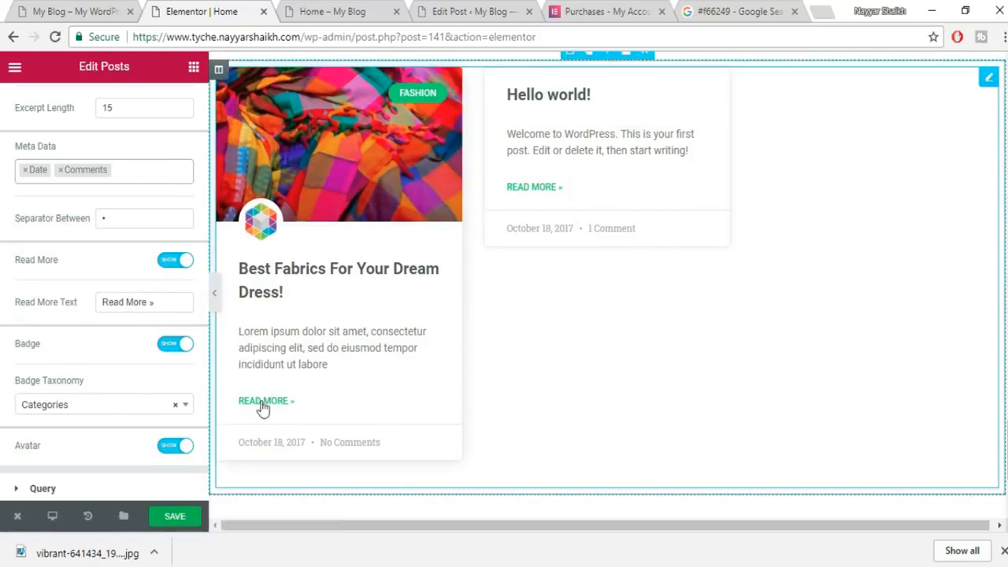
click(77, 407)
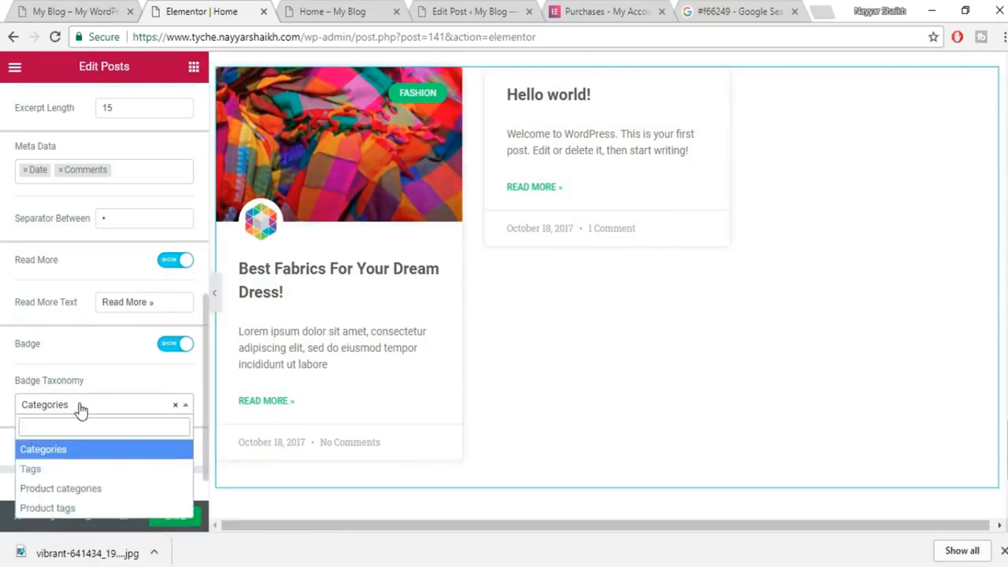
click(103, 405)
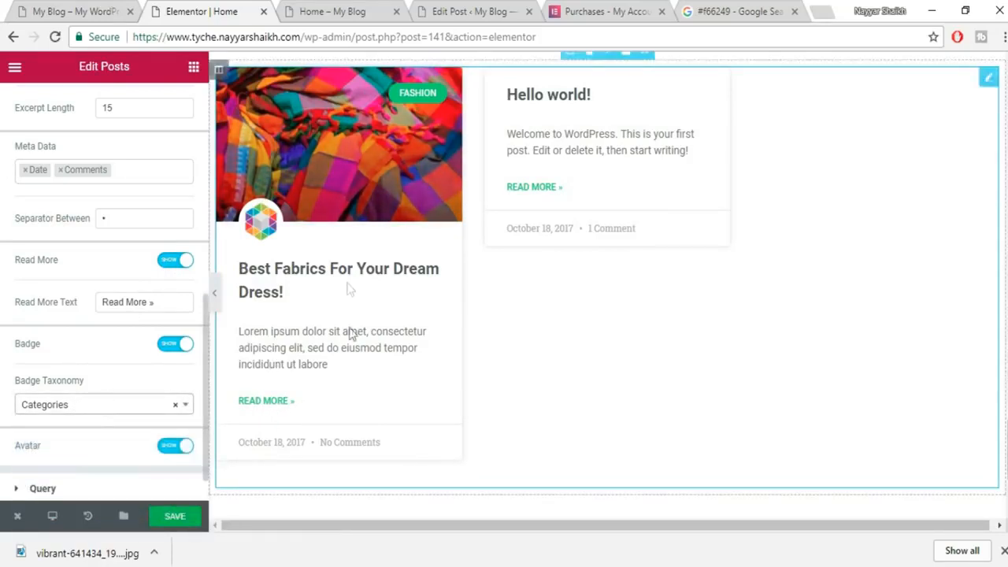
scroll(351, 380, down, 2)
scroll(355, 419, up, 2)
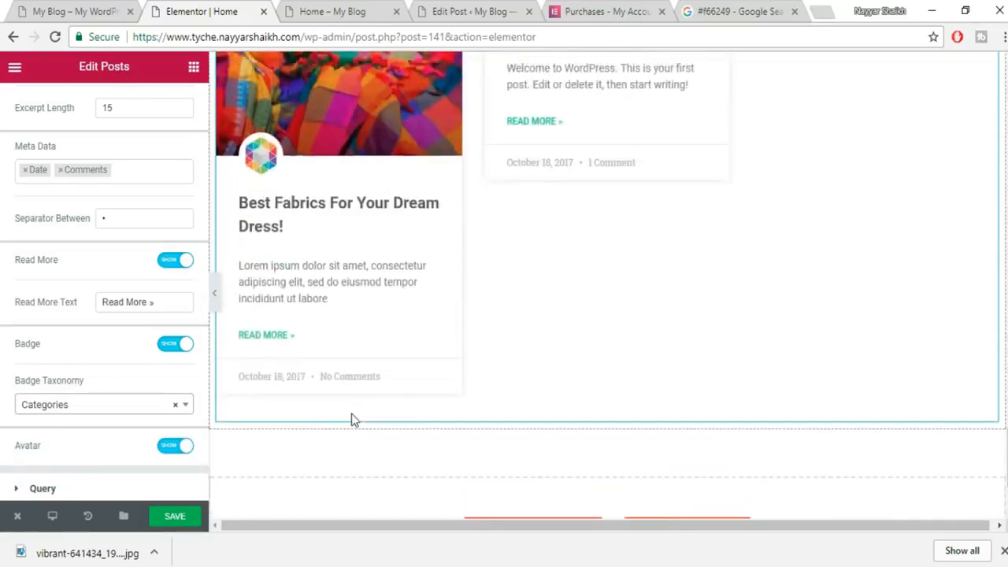
scroll(351, 420, up, 3)
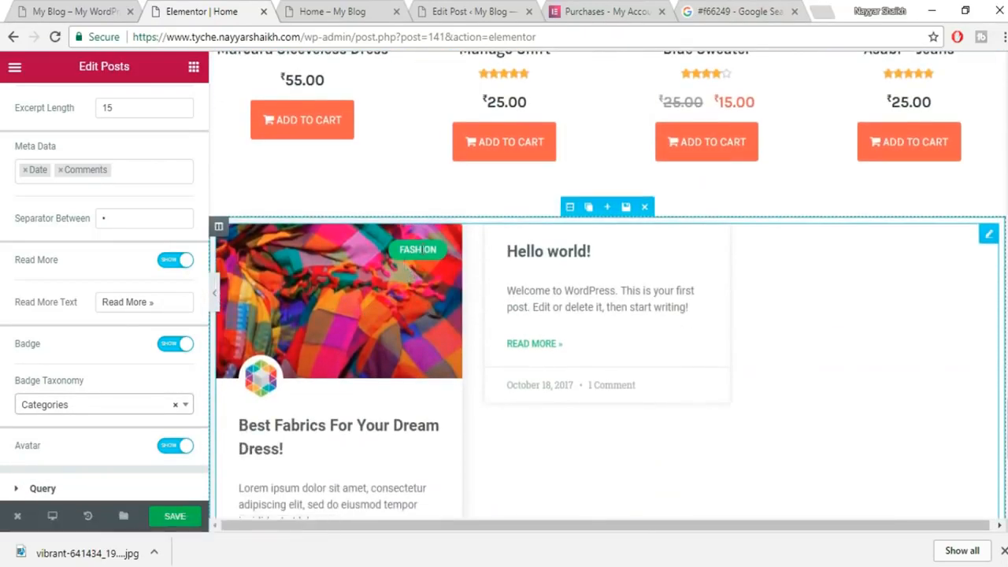
scroll(157, 394, down, 1)
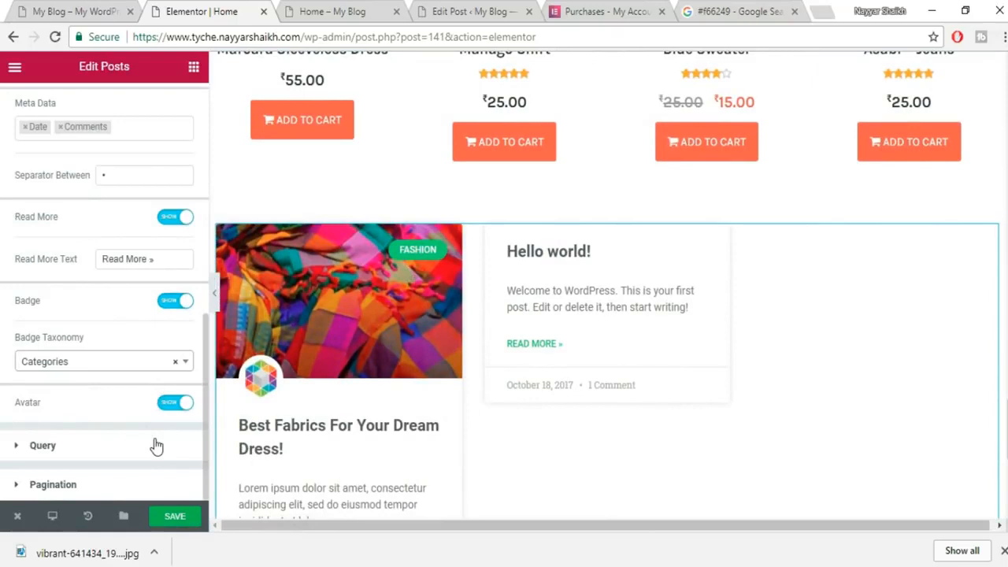
Check the Query settings, keeping Posts as the source, then save the Home page.
click(153, 447)
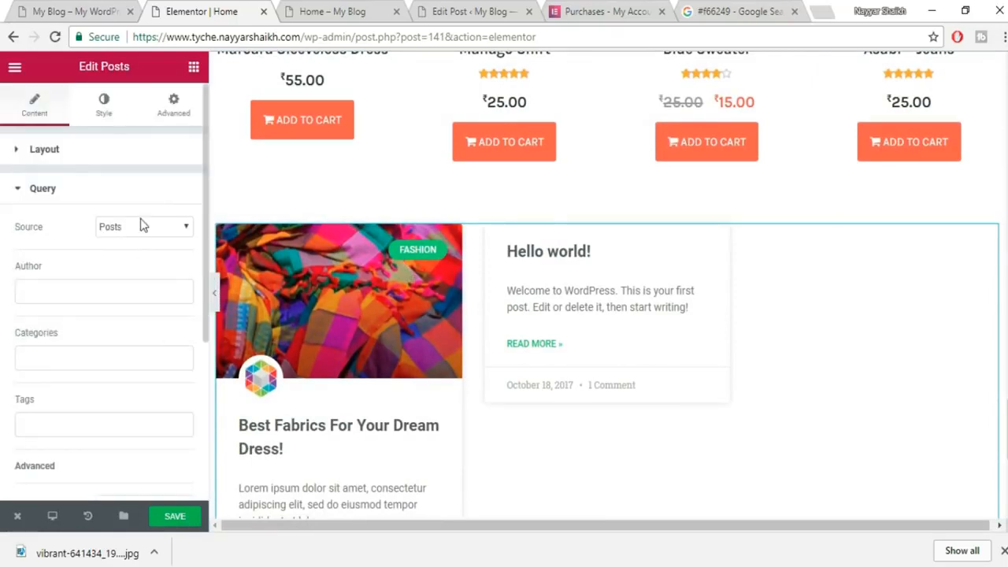
click(133, 230)
click(133, 230)
scroll(187, 385, down, 3)
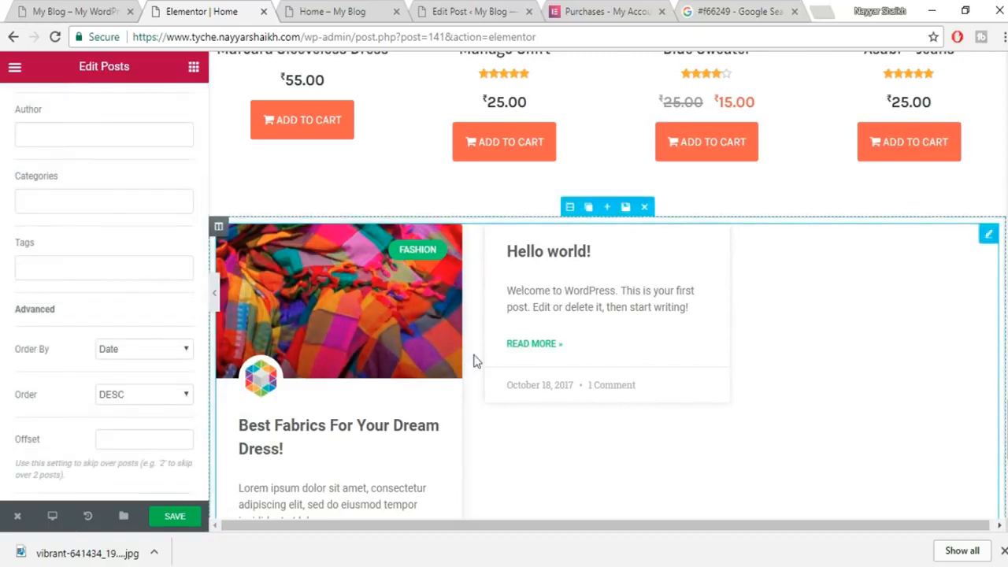
scroll(504, 347, down, 2)
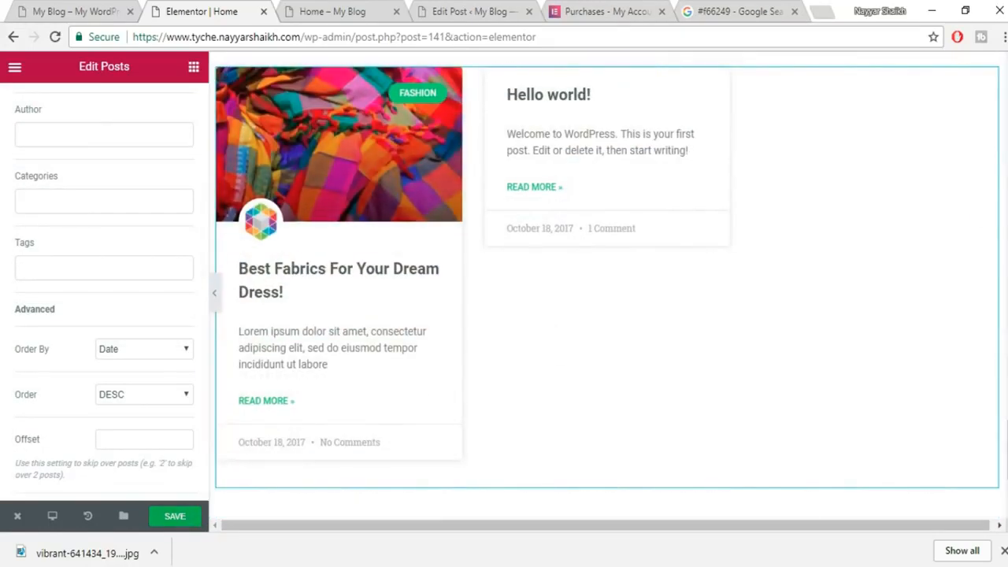
click(1004, 554)
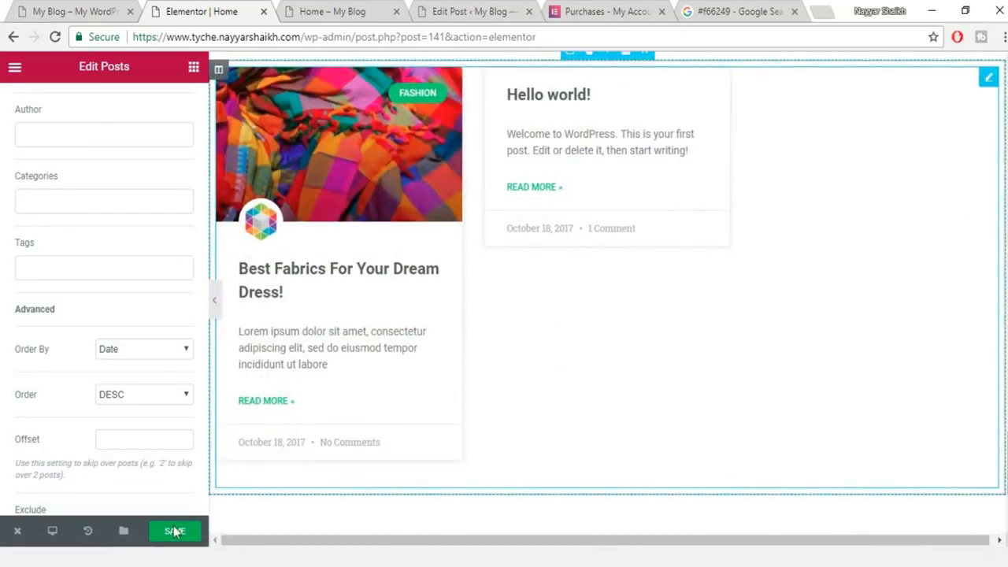
click(177, 534)
click(177, 558)
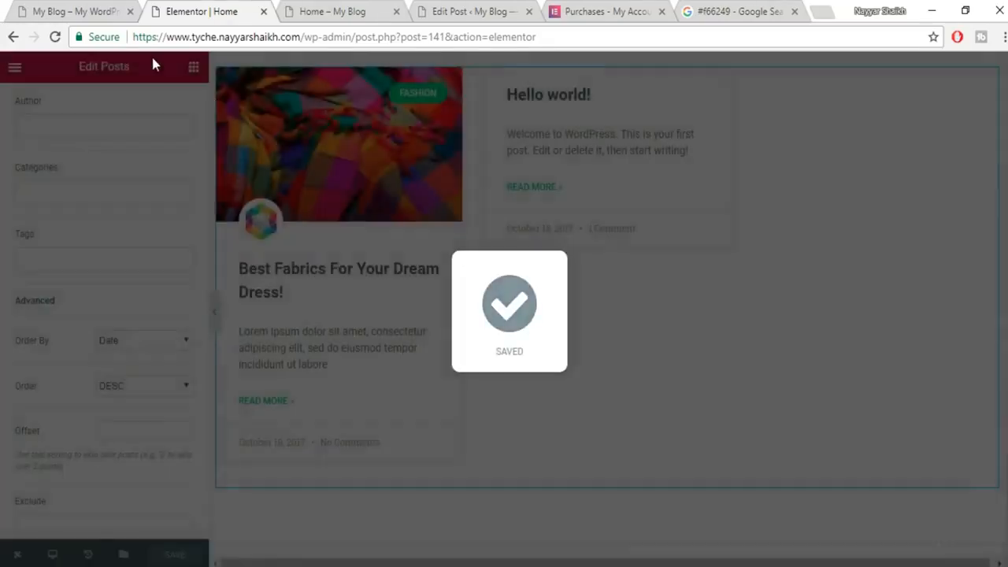
Glance at the live blog, then reload the Home – My Blog page to load the saved changes.
click(77, 12)
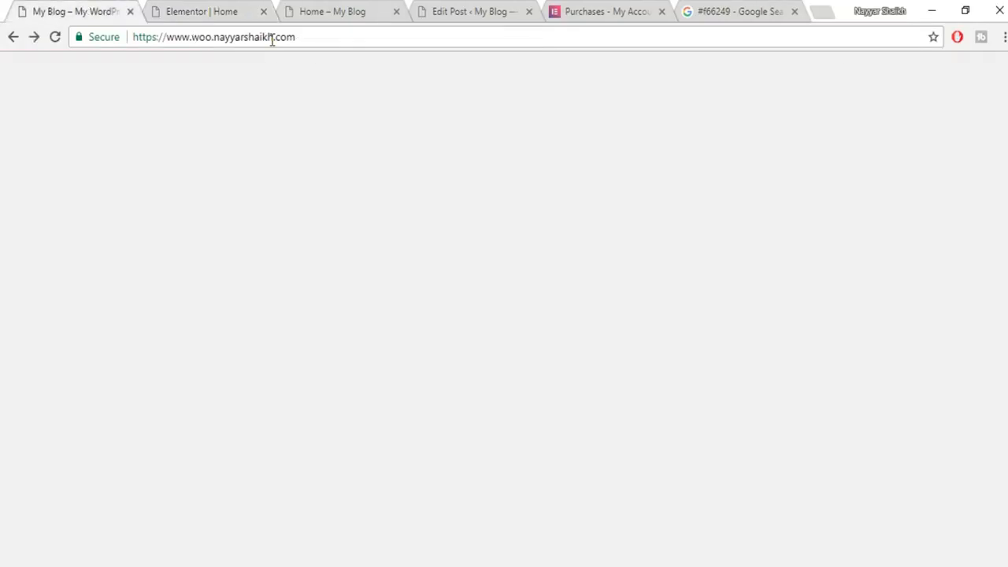
scroll(711, 404, down, 4)
scroll(707, 406, up, 4)
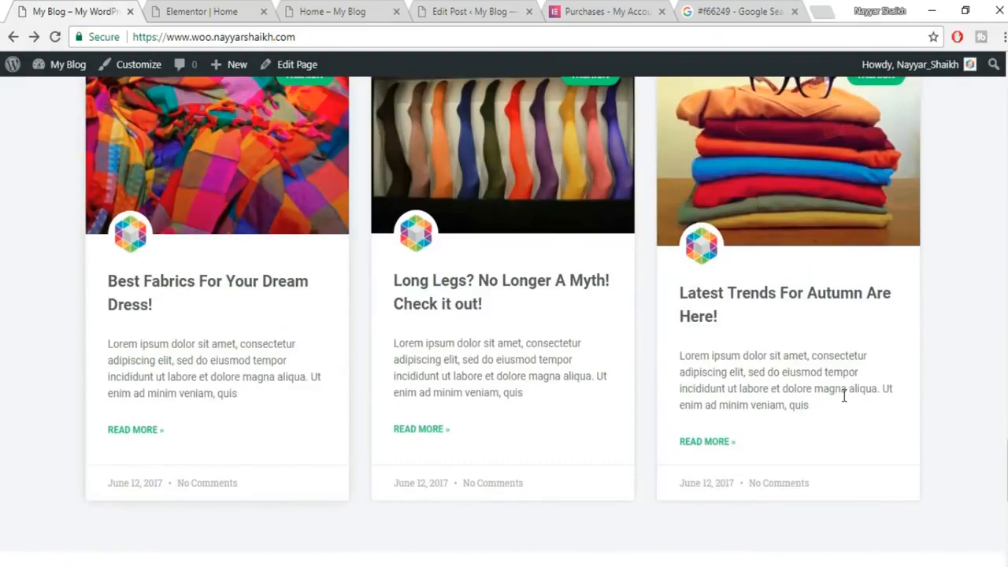
scroll(843, 396, up, 3)
click(203, 11)
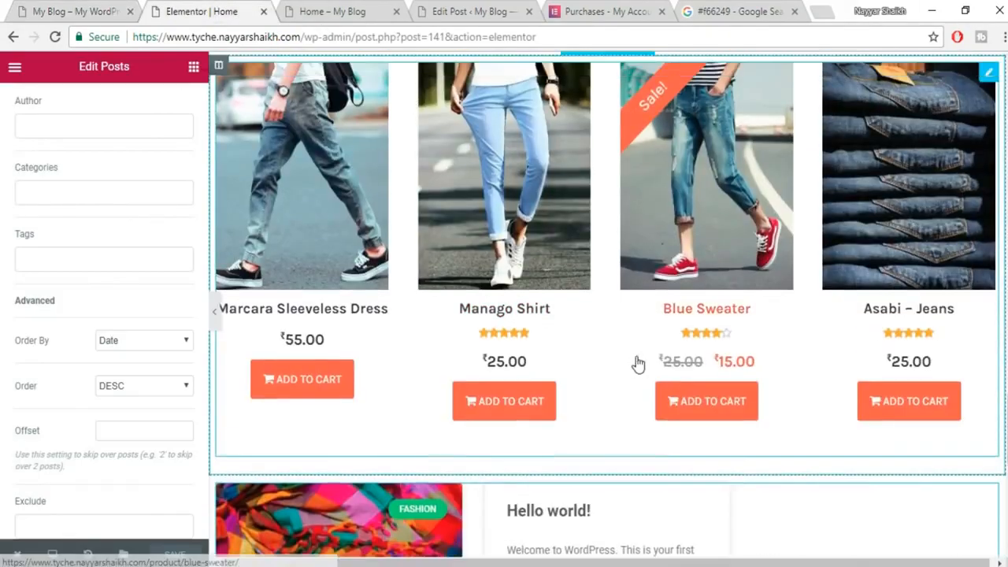
scroll(635, 365, up, 5)
click(332, 11)
click(315, 37)
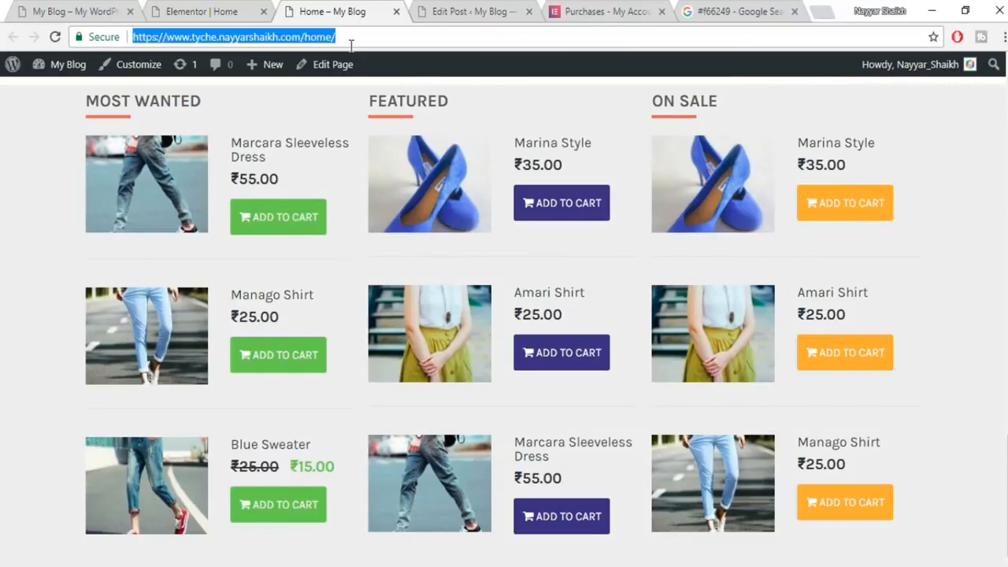
key(Return)
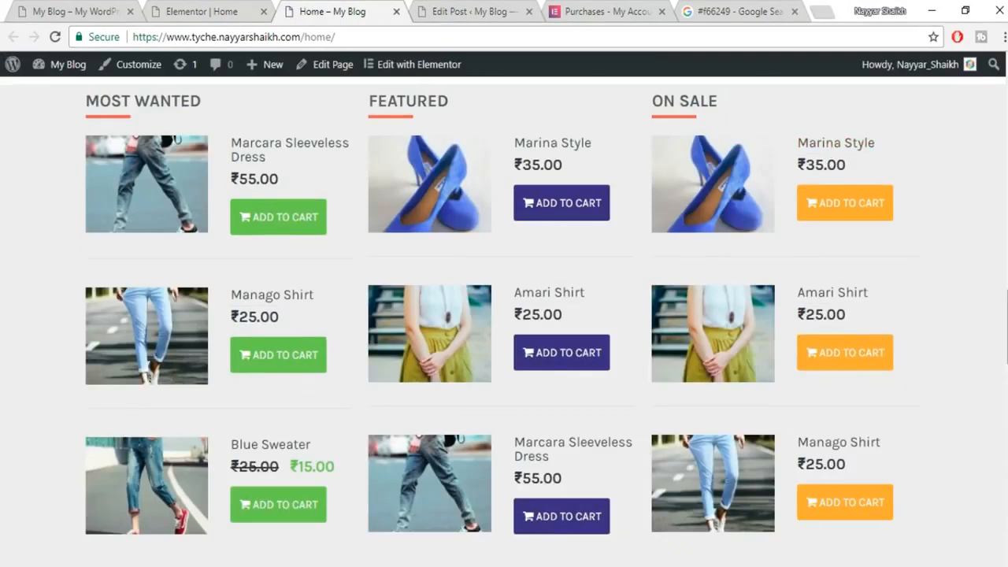
Compare the reloaded Home page with the live blog, then return to the Elementor editor.
scroll(504, 321, up, 8)
scroll(504, 321, up, 10)
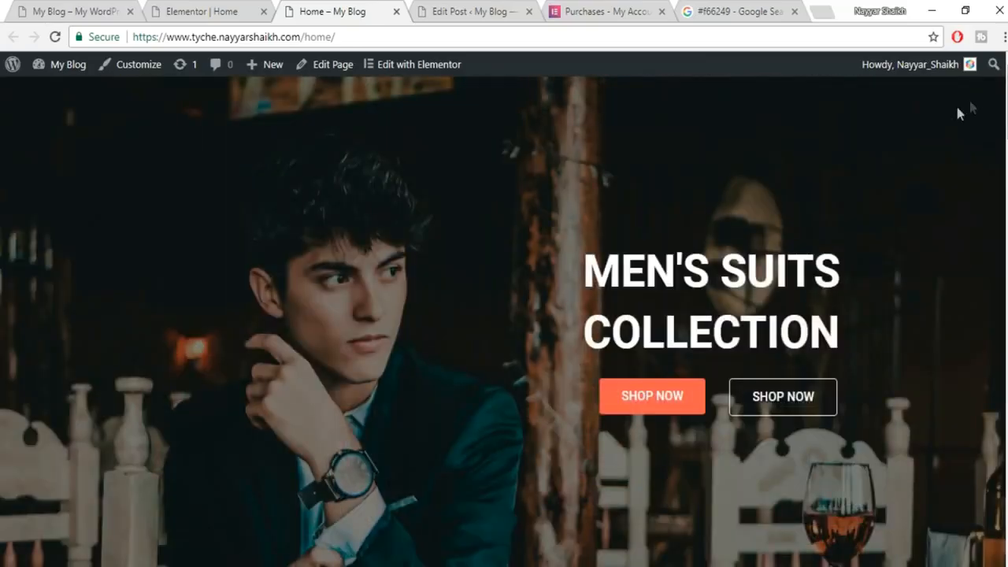
scroll(504, 322, down, 10)
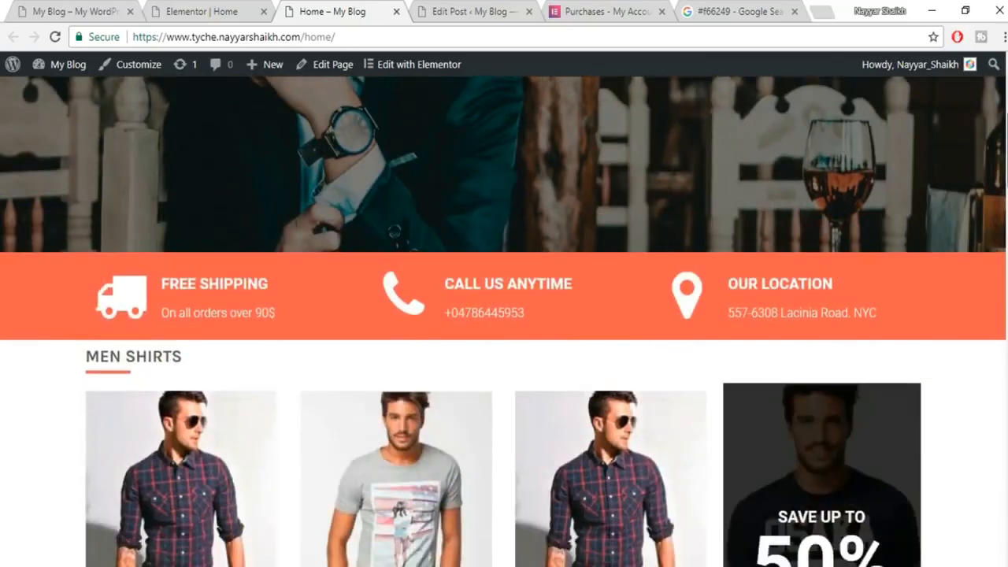
scroll(504, 321, down, 10)
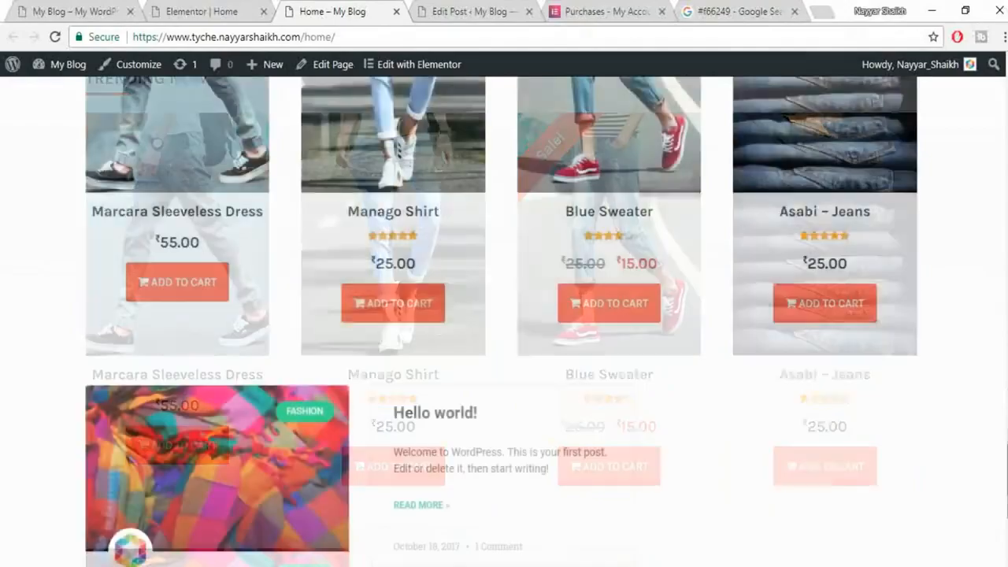
scroll(504, 321, up, 10)
scroll(504, 321, up, 10)
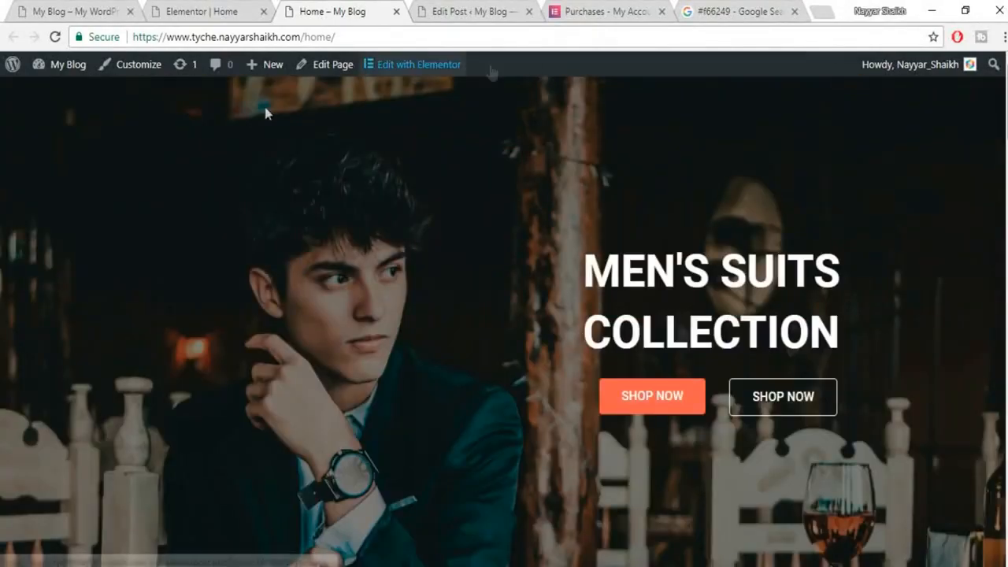
click(51, 6)
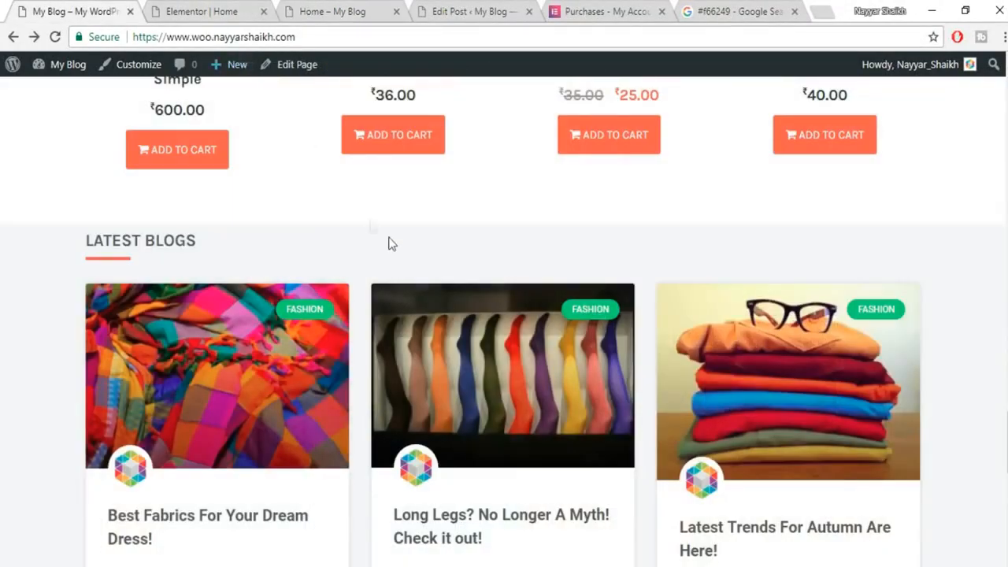
scroll(378, 236, up, 10)
scroll(432, 339, up, 5)
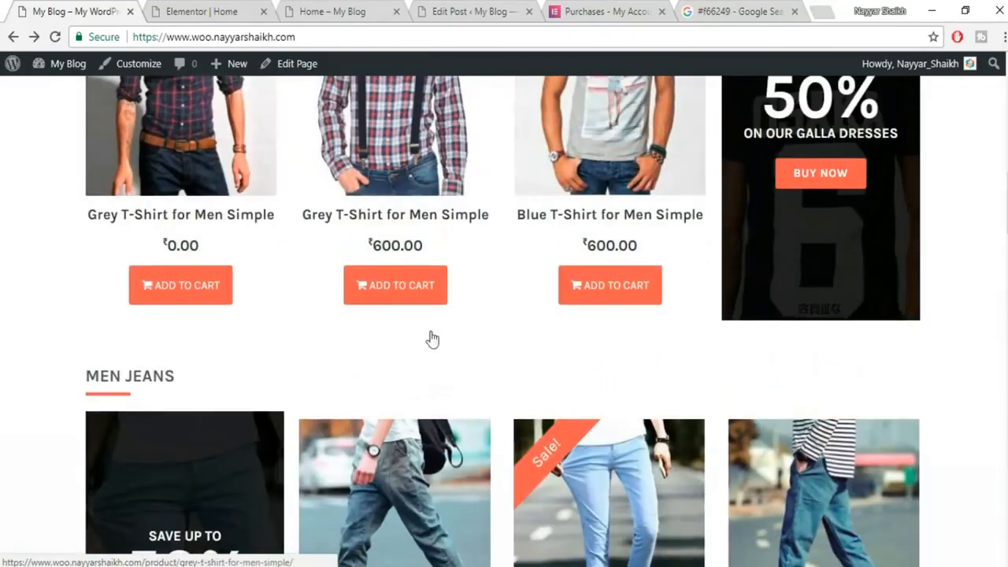
scroll(582, 317, up, 10)
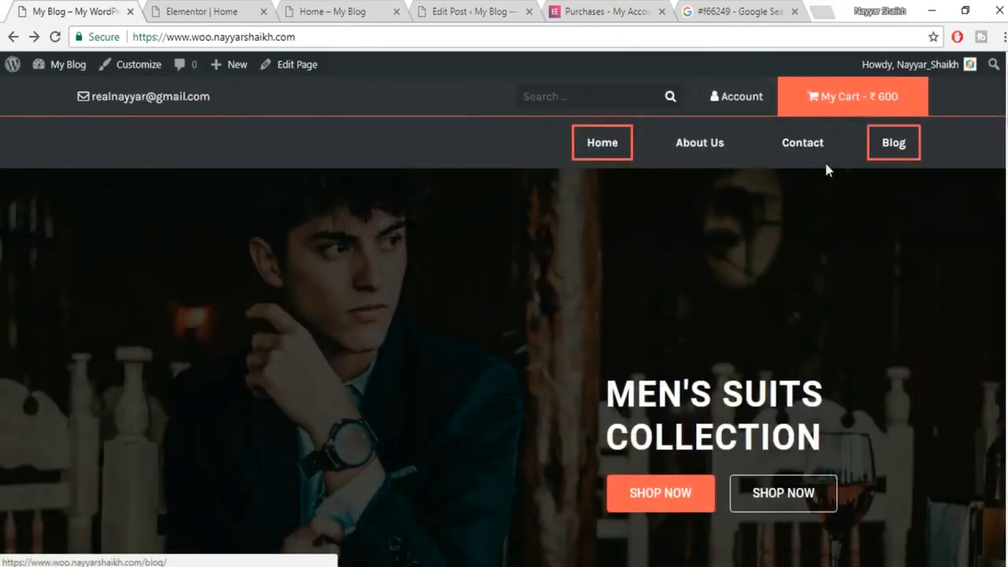
click(214, 11)
scroll(433, 294, up, 15)
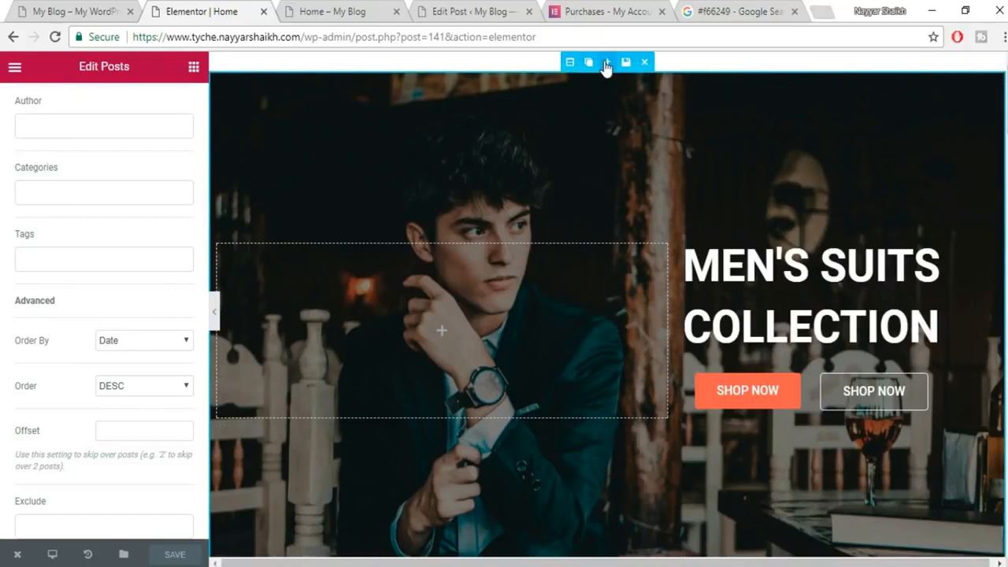
Add an empty section above the hero banner and drop a Nav Menu widget into it.
click(605, 63)
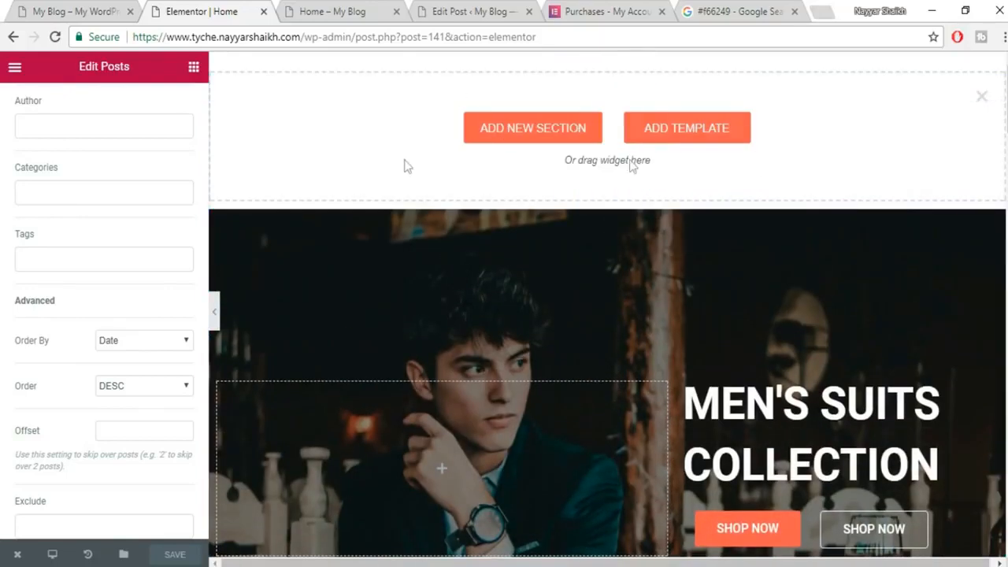
click(194, 70)
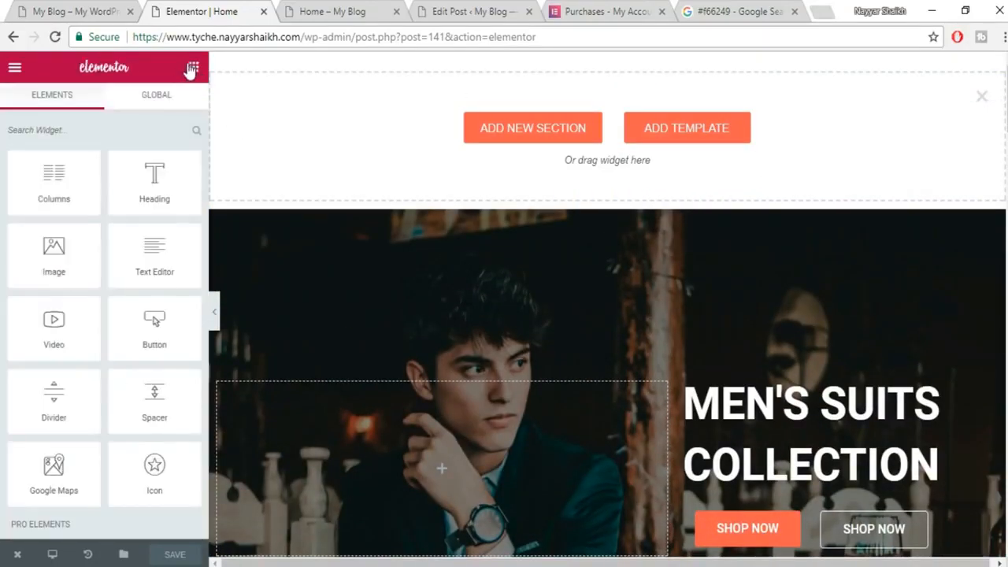
scroll(139, 218, down, 5)
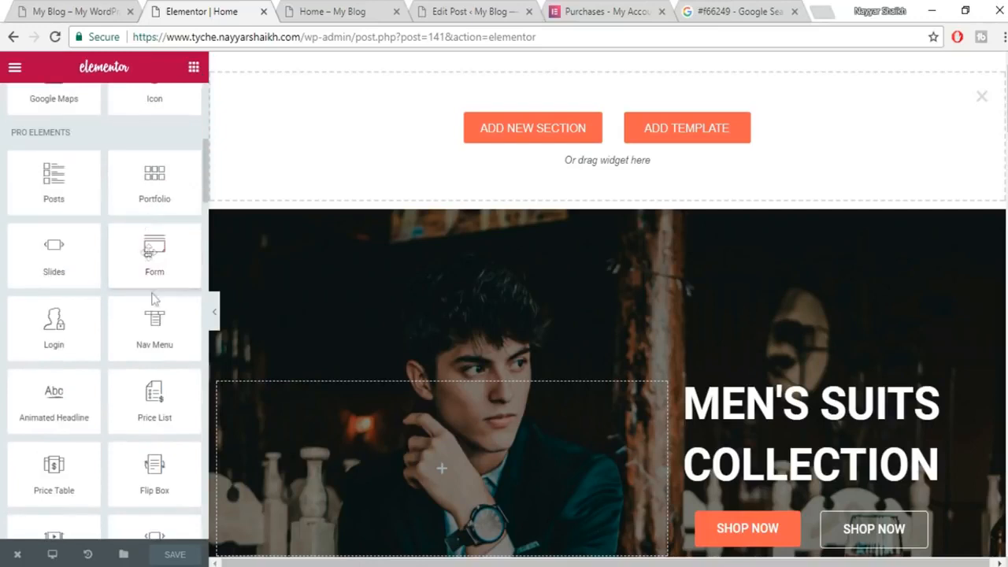
drag(139, 348, 520, 155)
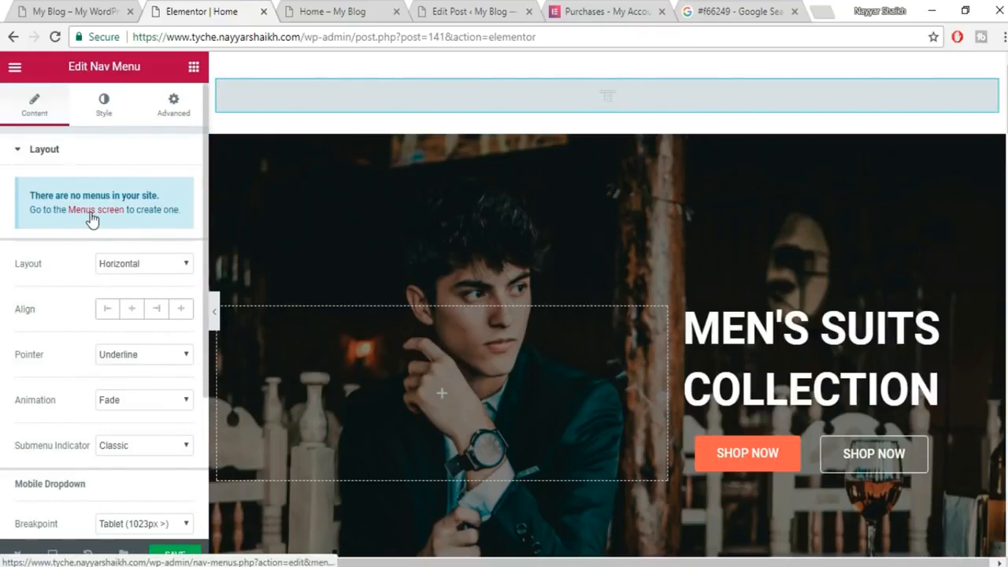
click(472, 10)
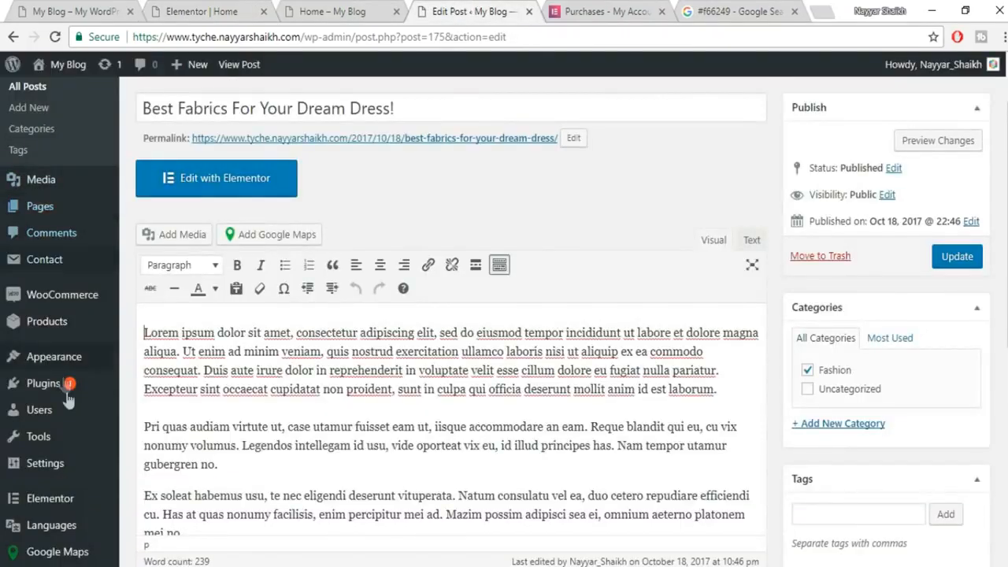
Create a menu named MainMenu under Appearance > Menus, tick Primary as its location, and save it.
scroll(47, 393, down, 4)
mouse_move(62, 437)
mouse_move(52, 333)
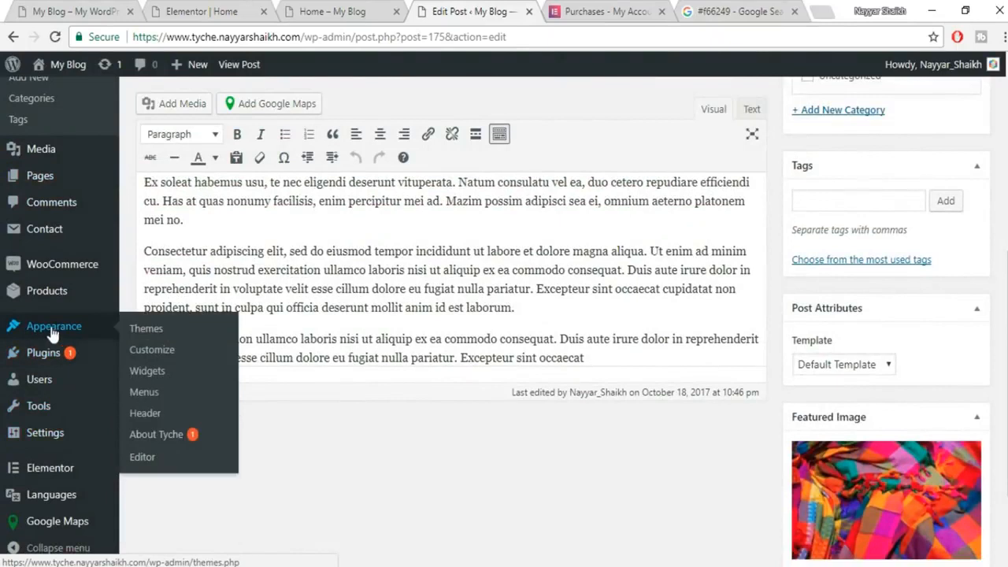
click(150, 401)
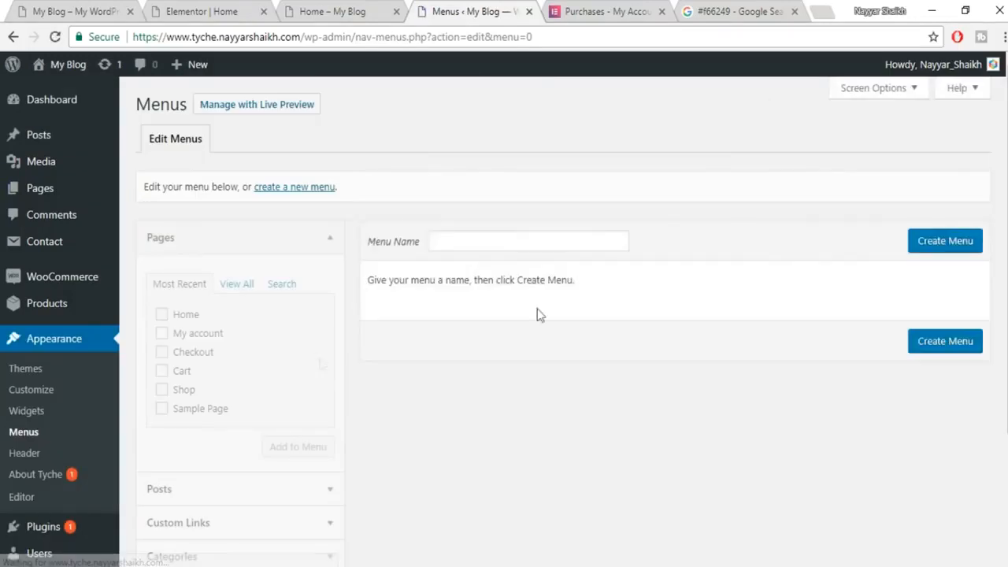
click(465, 241)
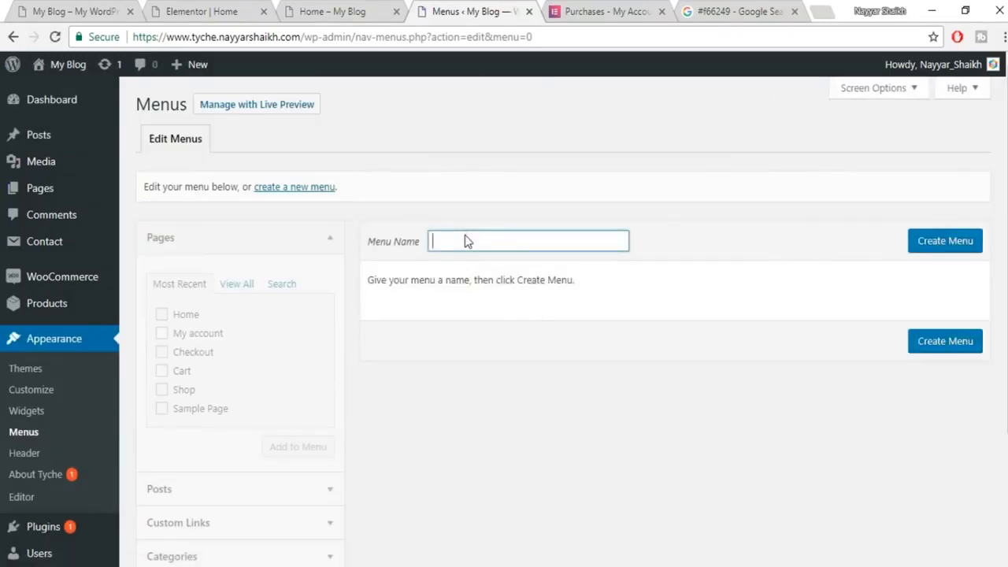
text(Main)
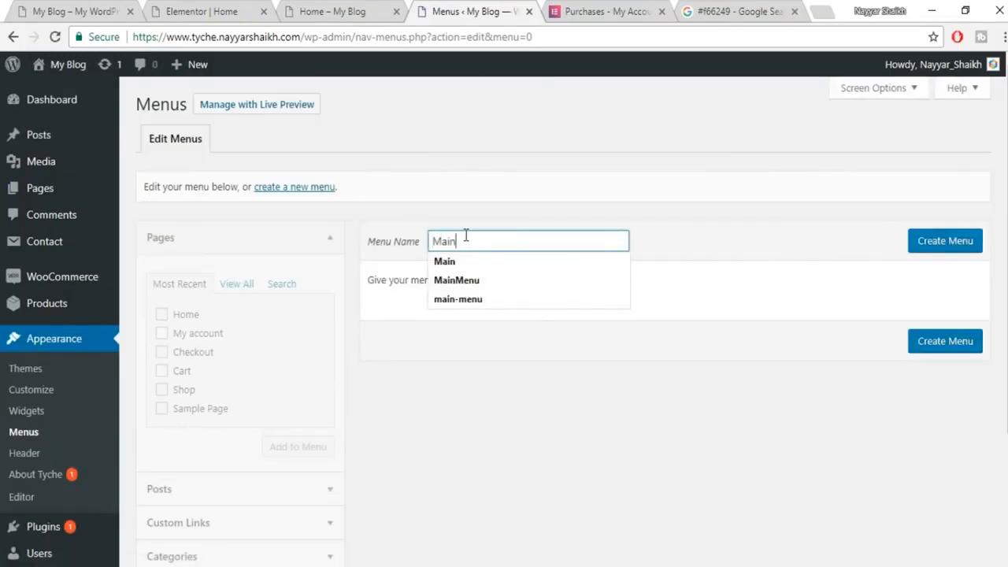
click(497, 278)
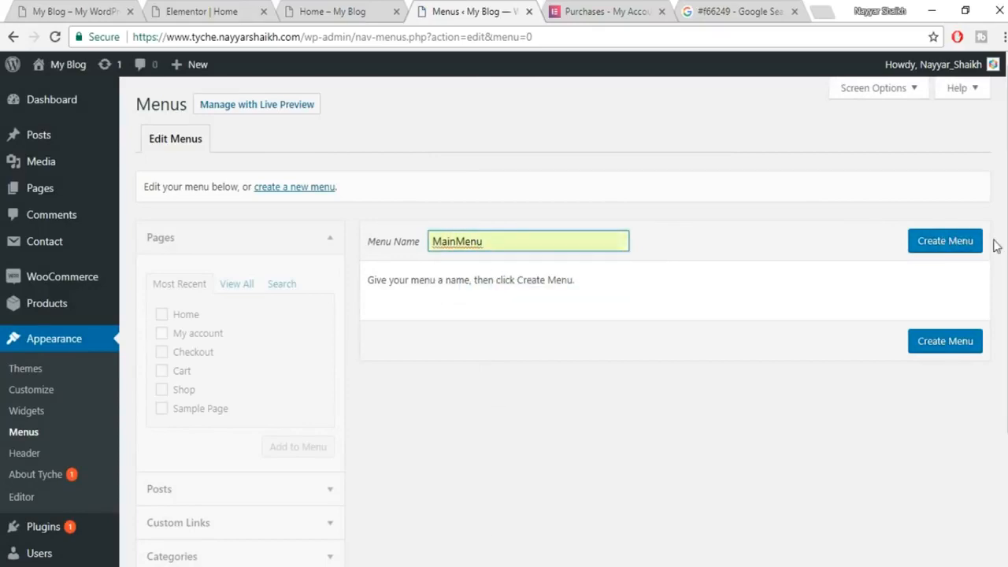
click(967, 242)
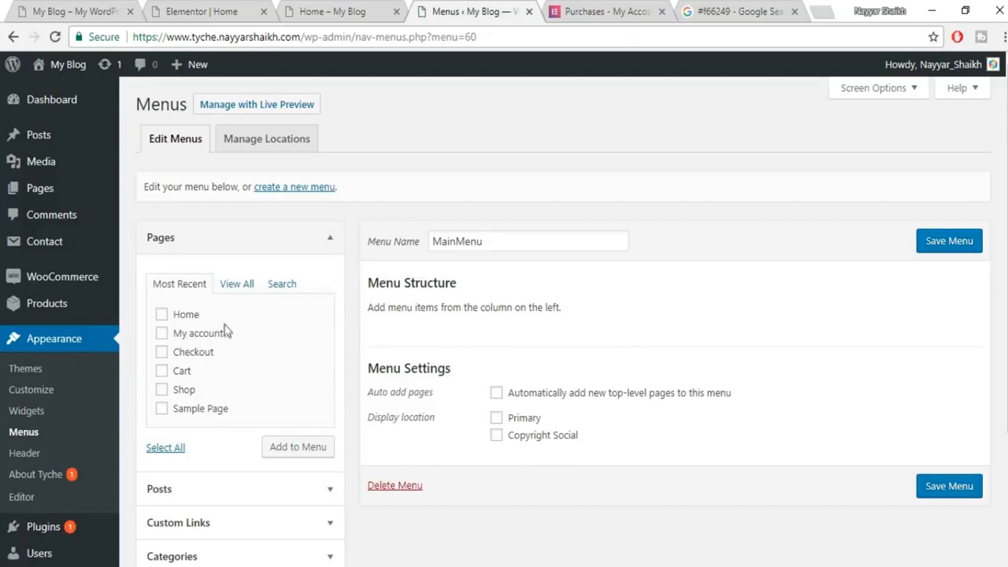
scroll(296, 380, down, 2)
scroll(294, 393, up, 2)
click(958, 234)
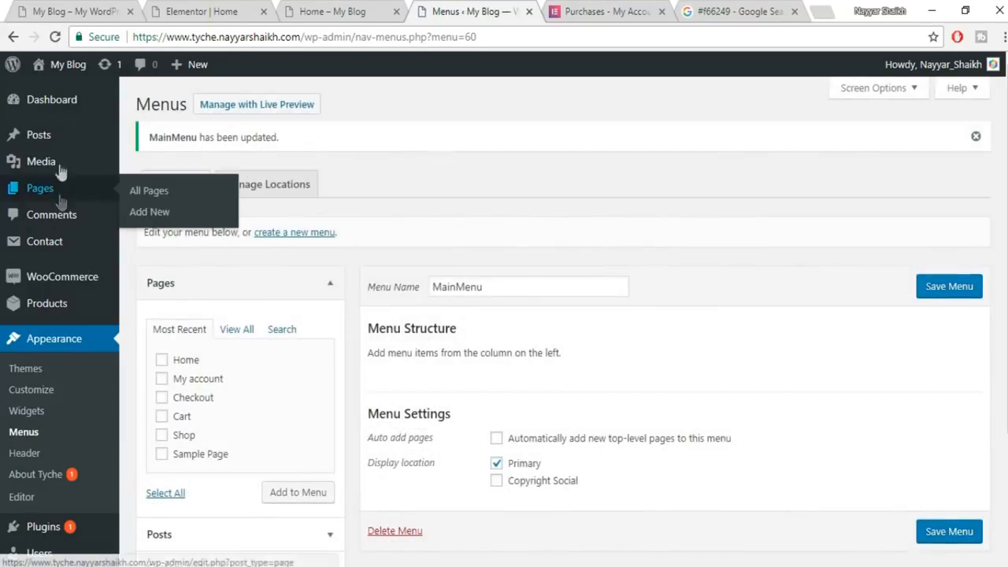
Publish a new About Us page using the Elementor Canvas template.
mouse_move(52, 191)
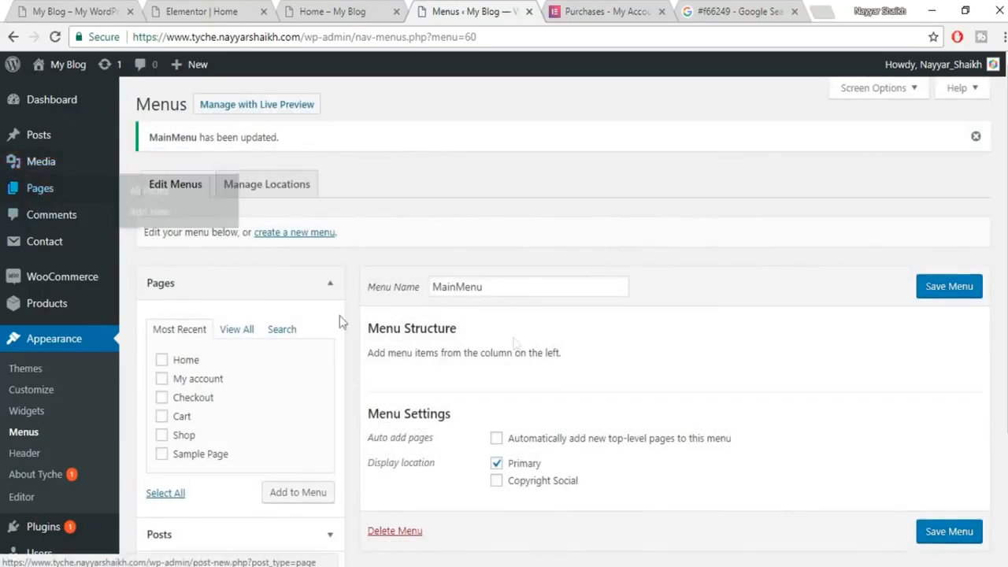
click(150, 212)
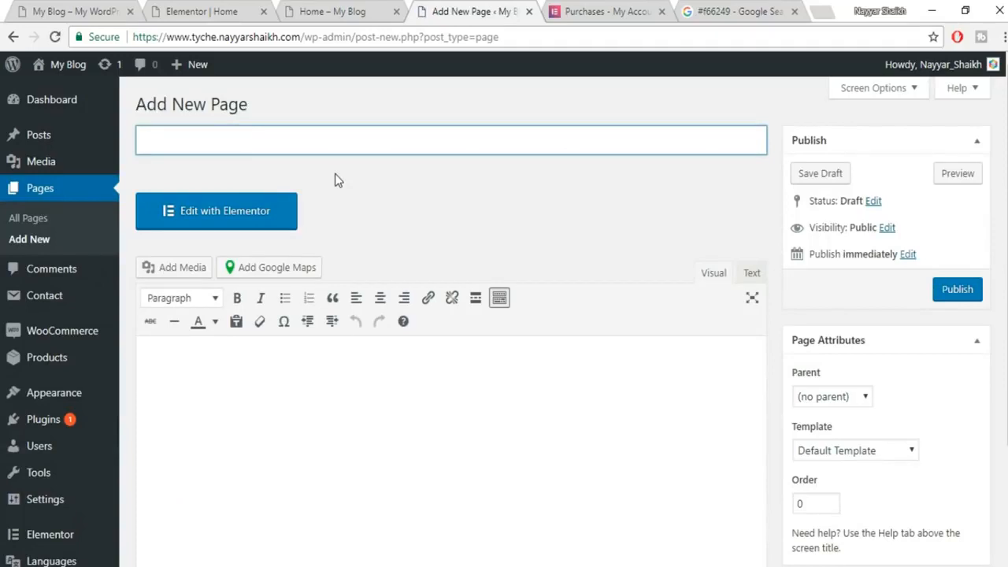
text(About Us)
click(908, 450)
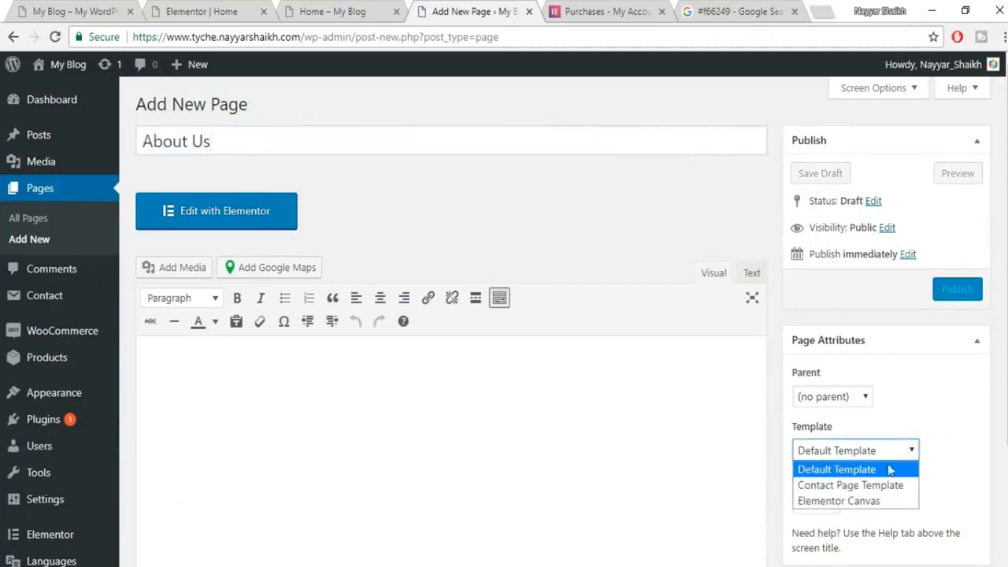
click(867, 504)
click(965, 296)
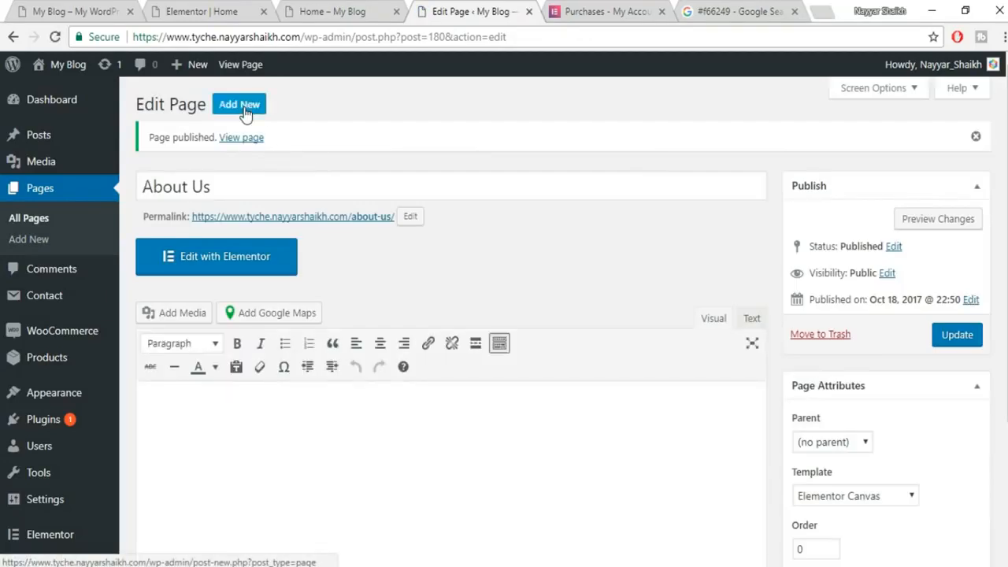
Publish a new Contact Us page using the Elementor Canvas template.
click(239, 105)
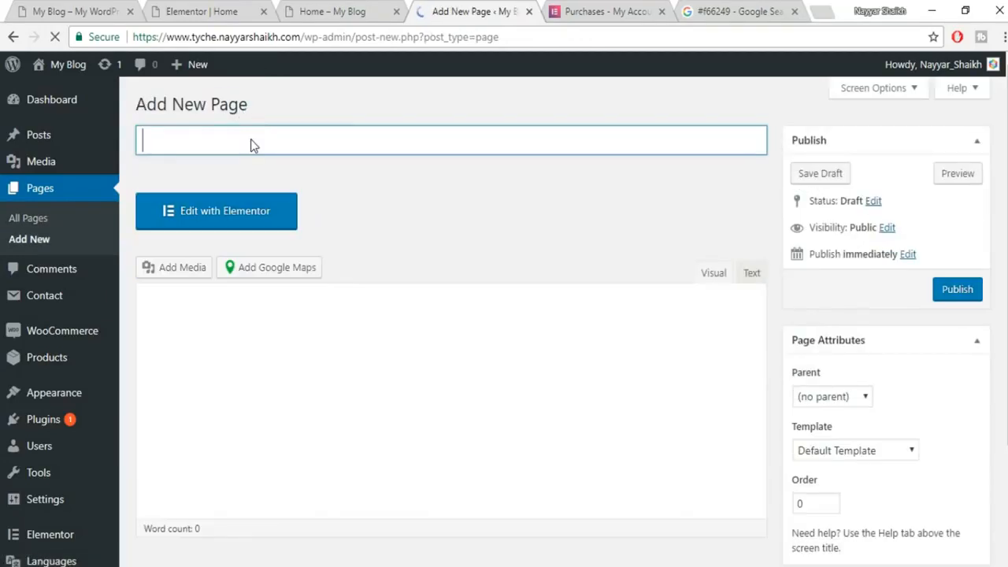
text(Contact)
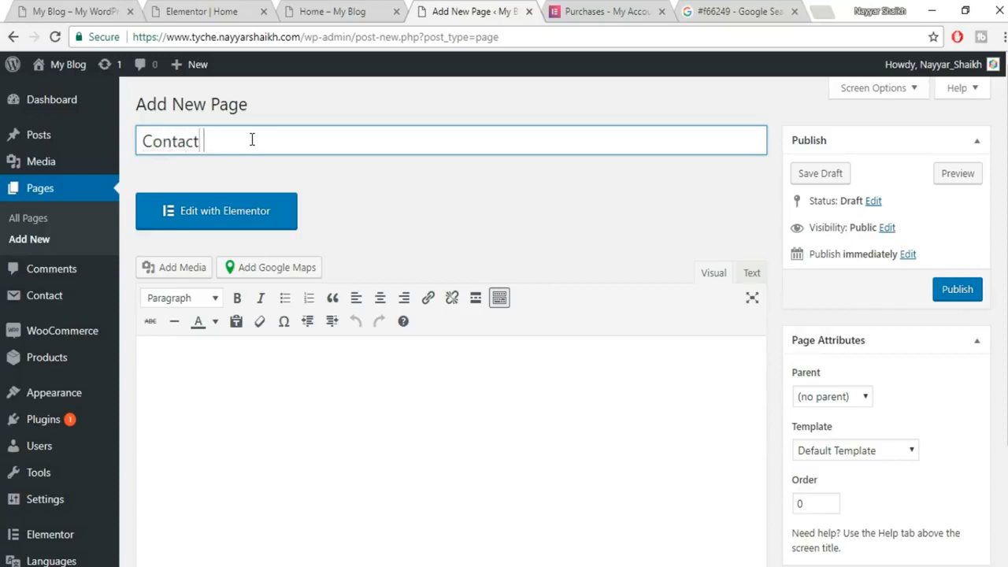
click(875, 434)
click(880, 449)
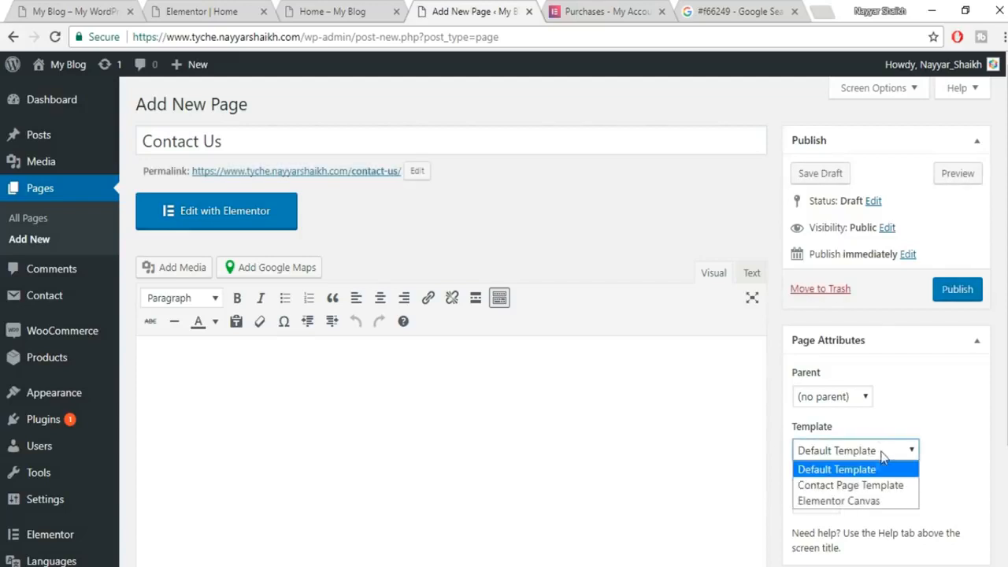
click(864, 503)
click(961, 289)
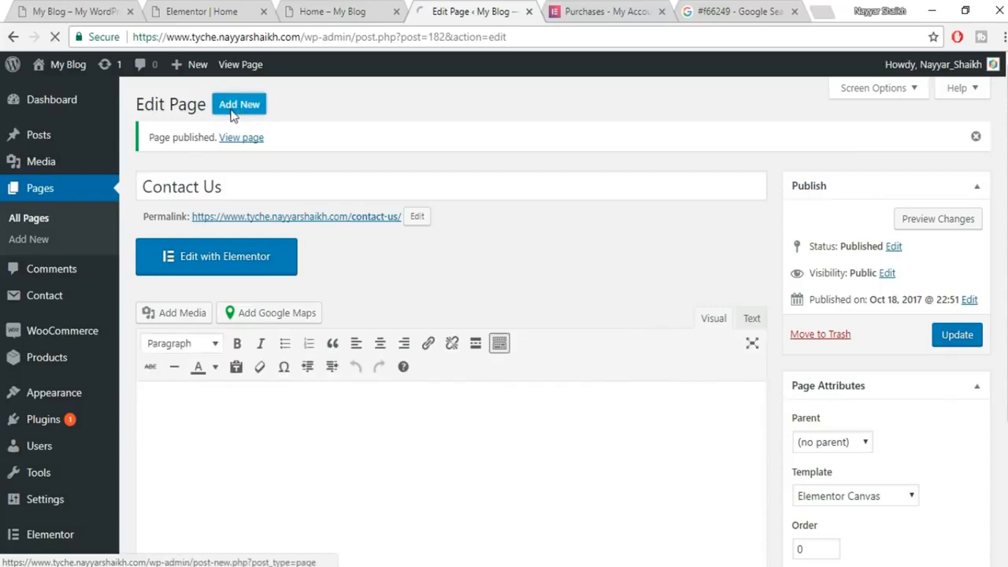
Publish a new Blog page using the Elementor Canvas template.
click(234, 108)
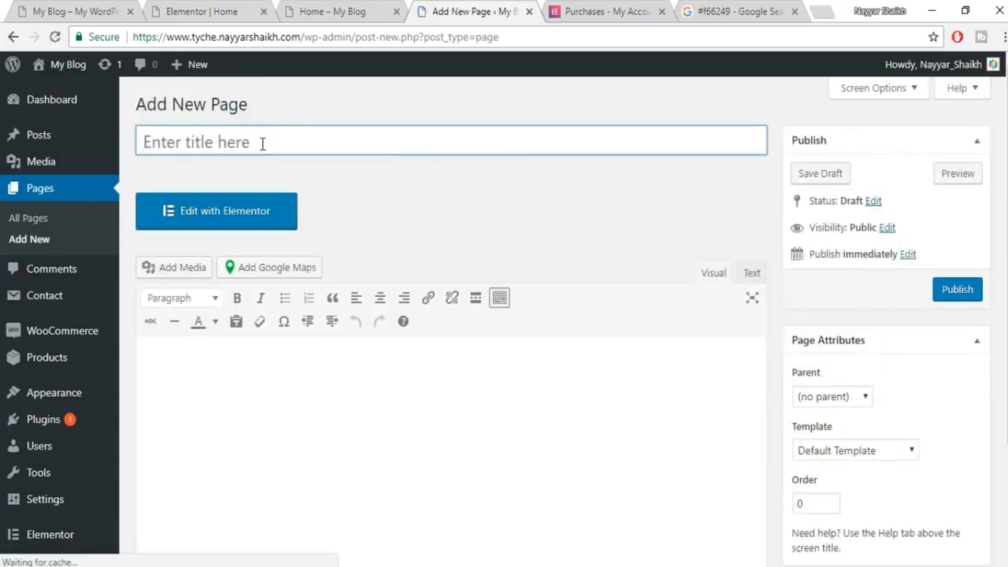
text(Blog)
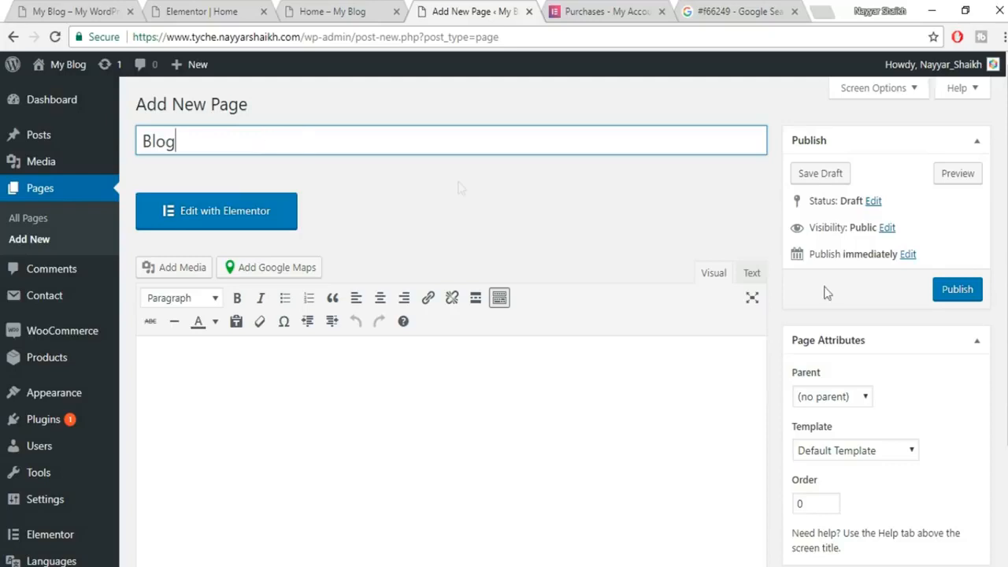
scroll(903, 405, down, 1)
click(864, 374)
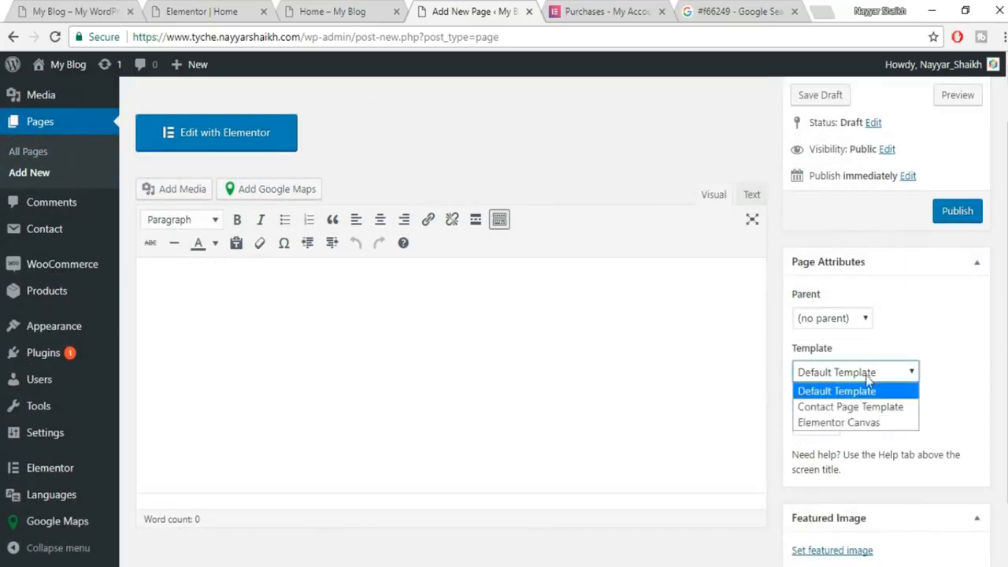
click(859, 422)
click(966, 211)
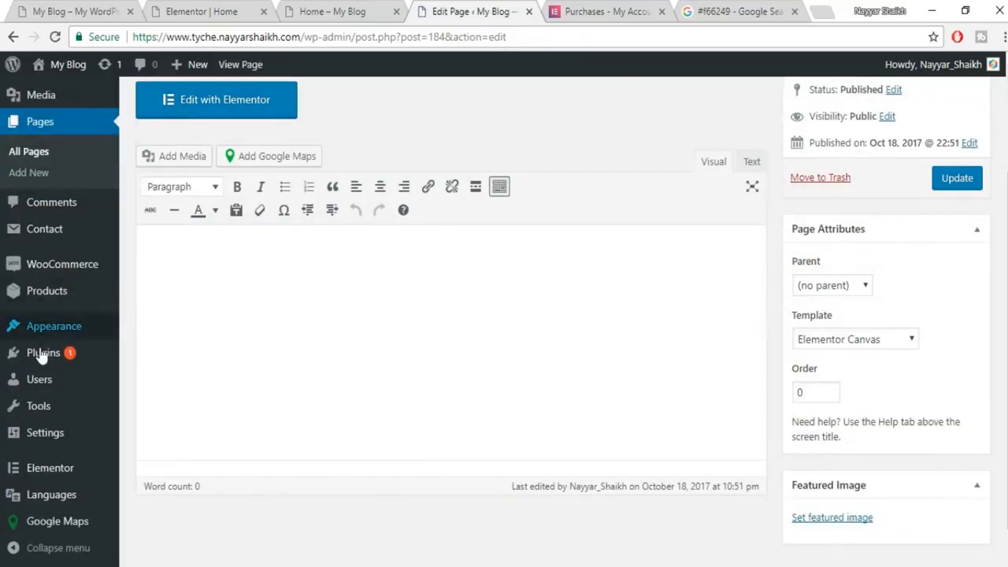
Add Home, About Us, Contact Us and Blog to MainMenu in that order and save the menu.
mouse_move(51, 335)
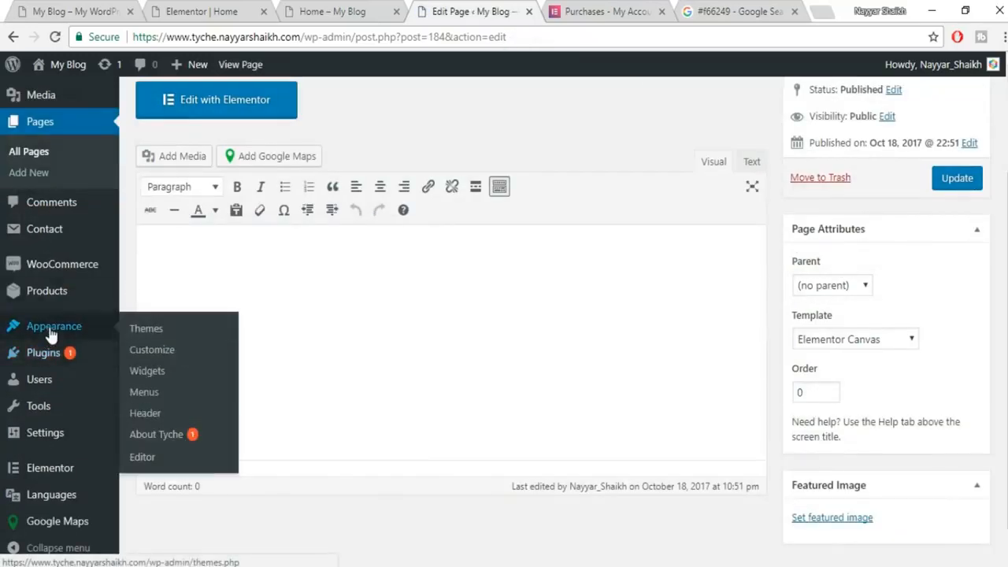
click(168, 394)
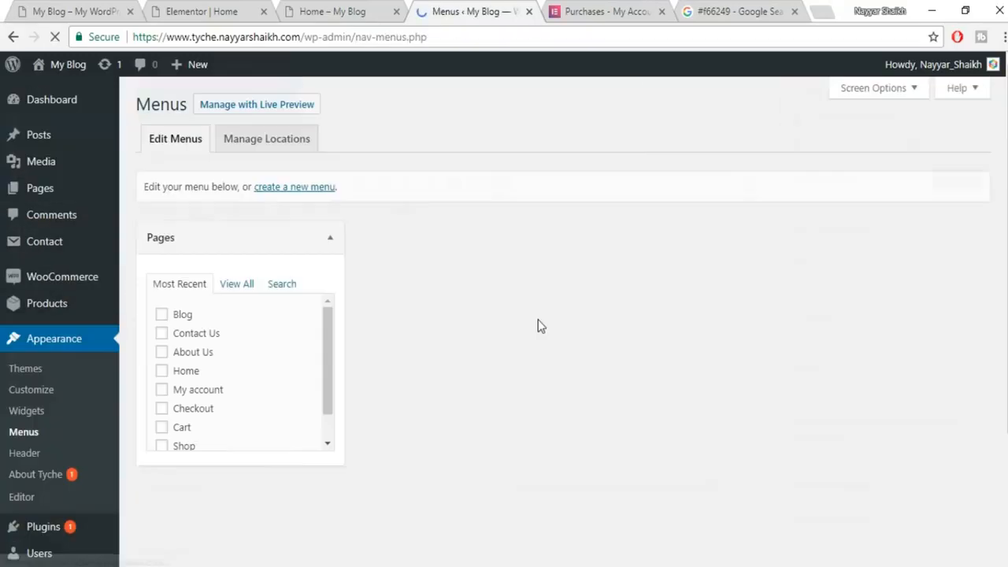
scroll(272, 366, down, 1)
scroll(273, 367, up, 1)
scroll(274, 369, down, 1)
scroll(268, 370, up, 1)
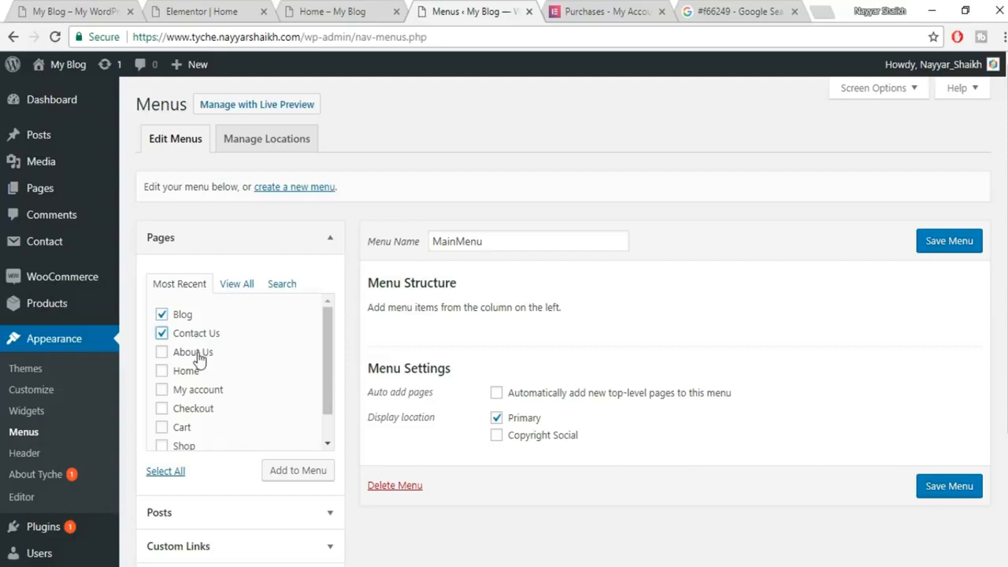
click(312, 473)
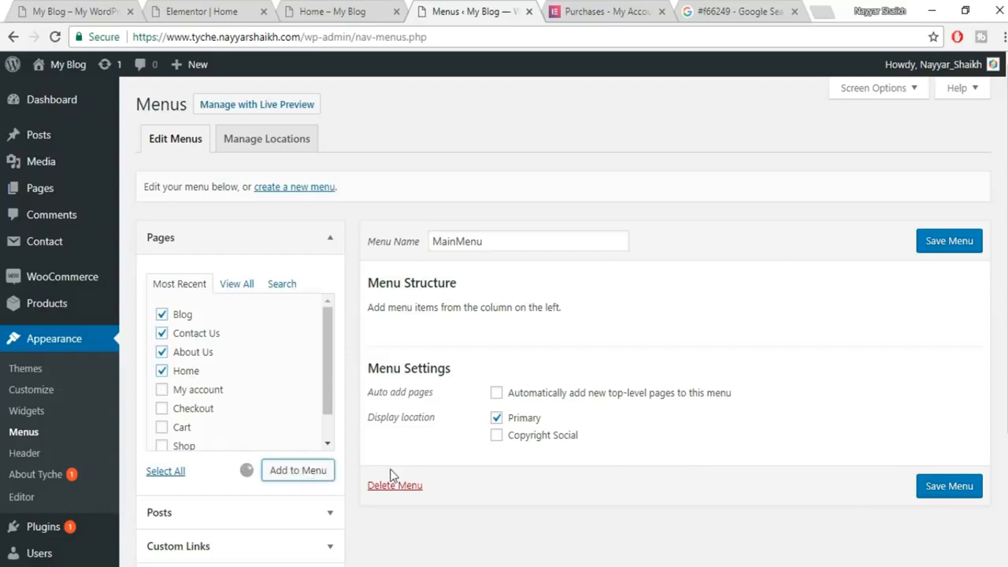
drag(437, 468, 441, 348)
drag(443, 465, 438, 427)
click(962, 251)
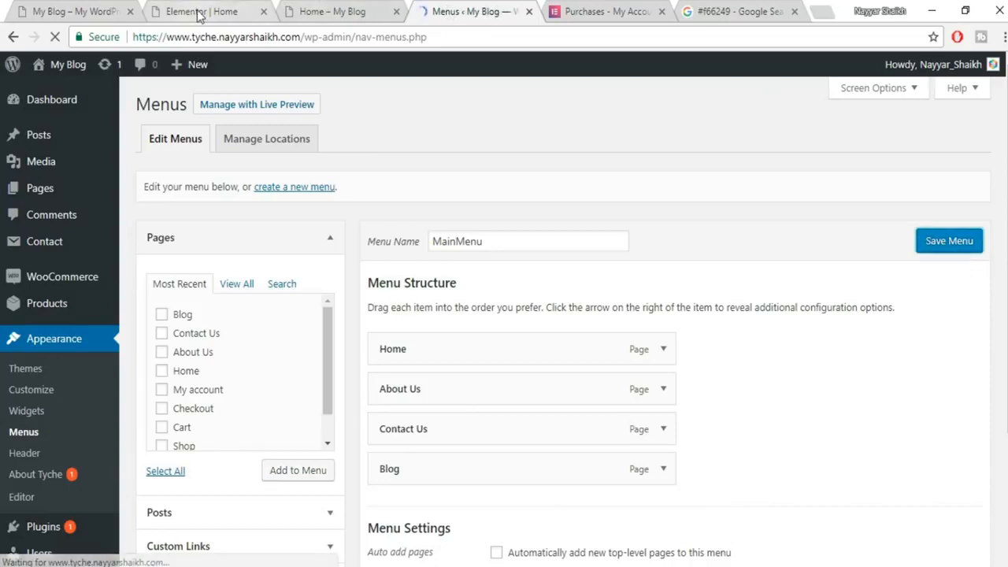
click(203, 16)
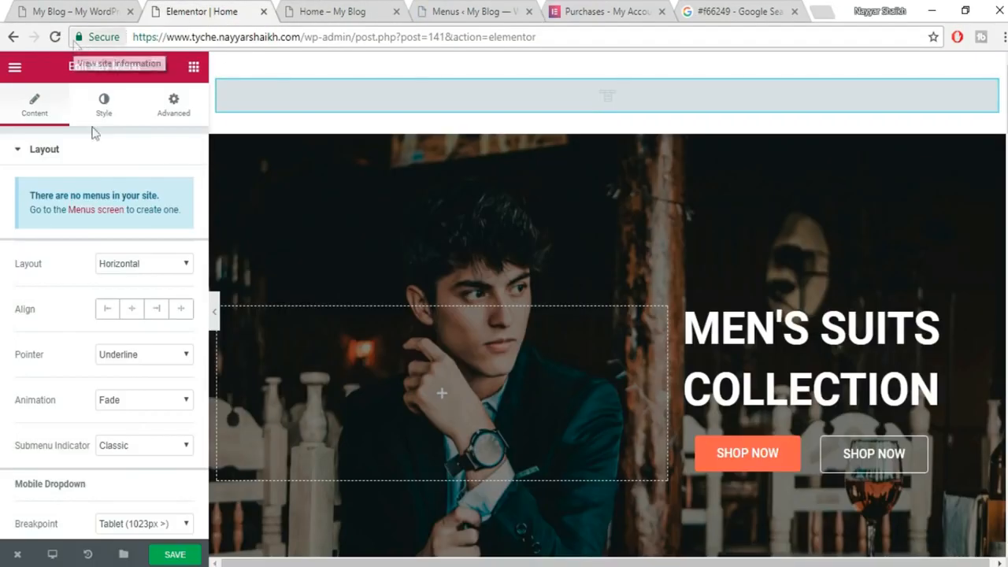
Save the Home page, reload the editor, and select the nav menu widget now showing the MainMenu links.
click(177, 553)
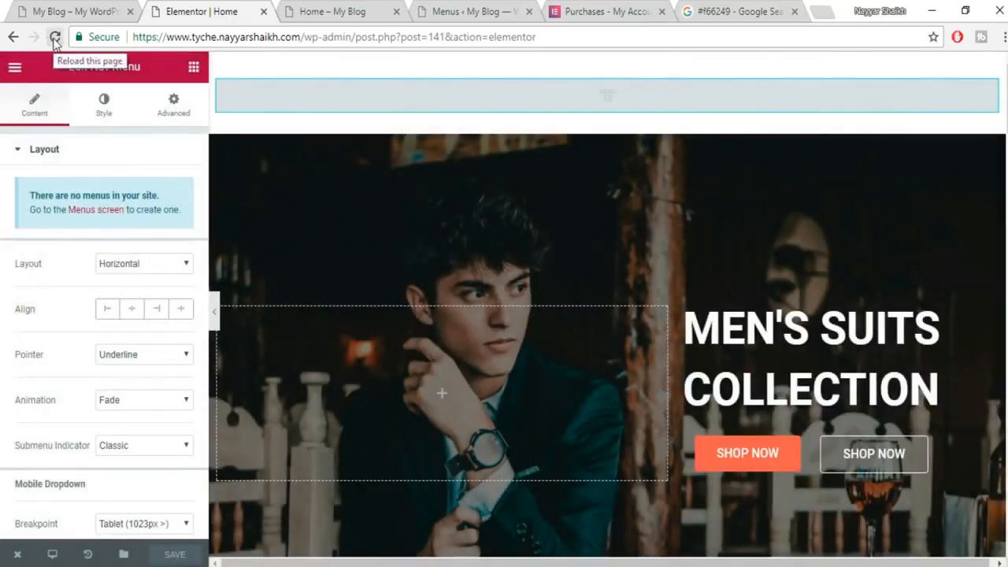
click(55, 37)
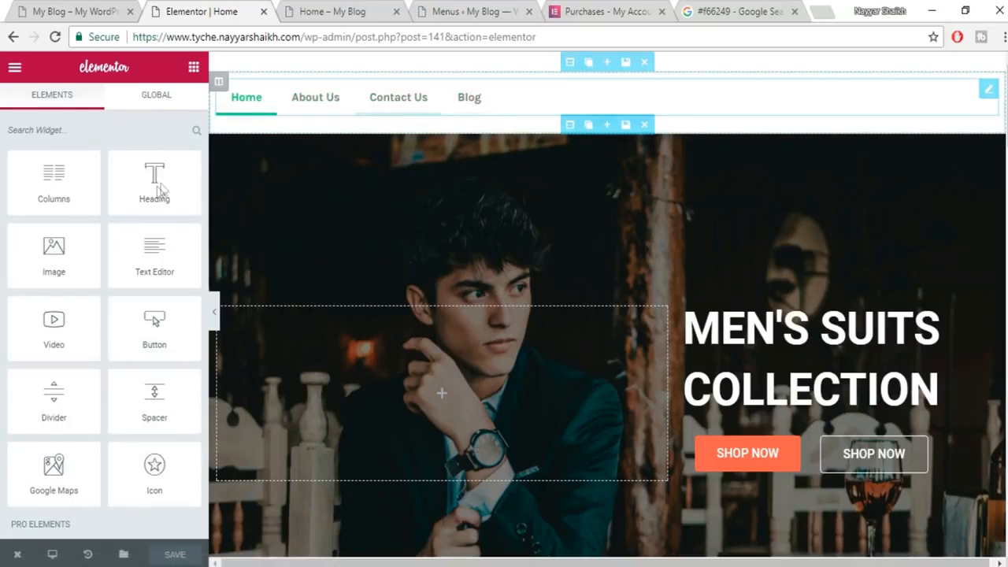
click(335, 106)
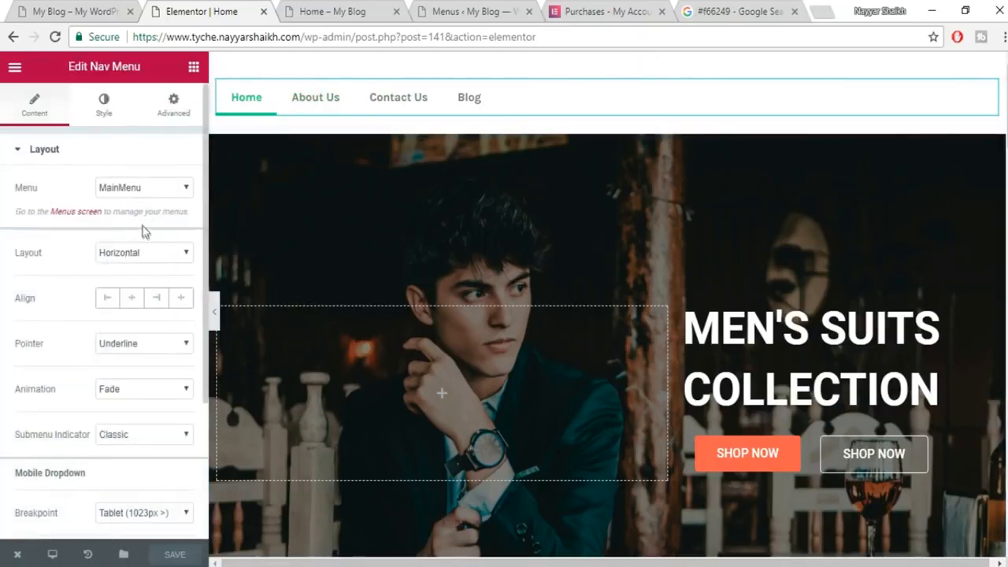
Right-align the nav menu items and set the pointer to Framed with the Draw animation.
click(157, 298)
click(79, 11)
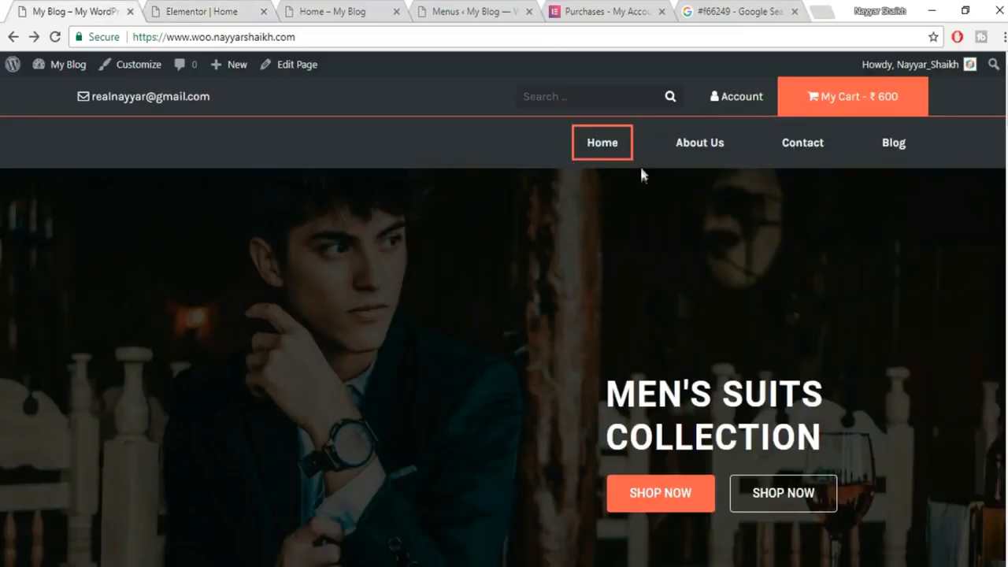
click(216, 9)
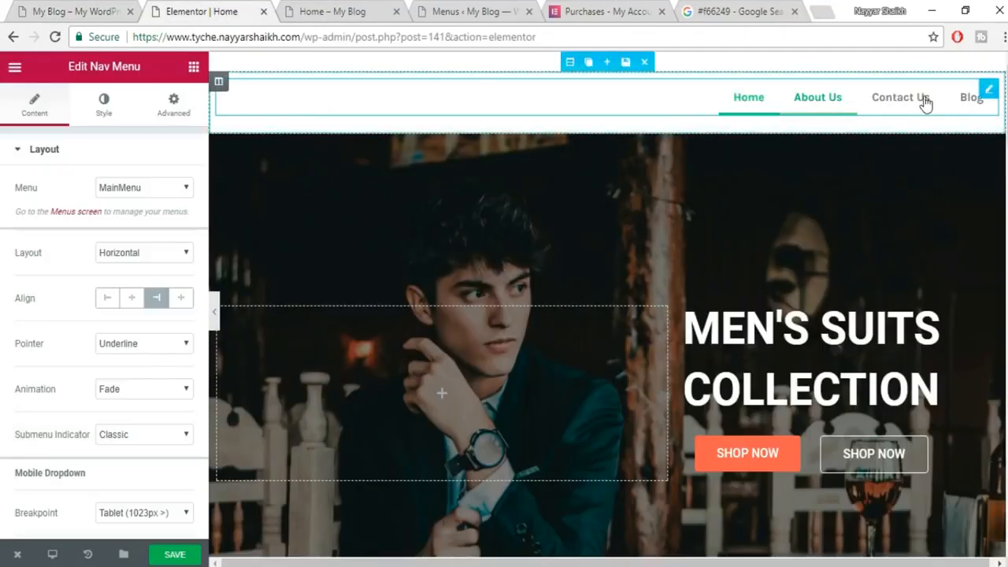
scroll(157, 327, down, 1)
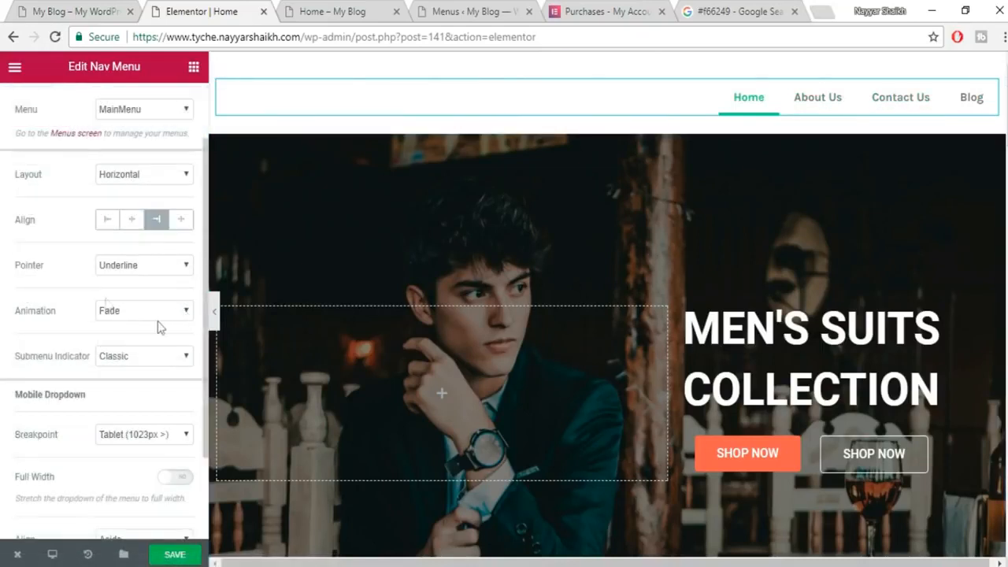
click(120, 268)
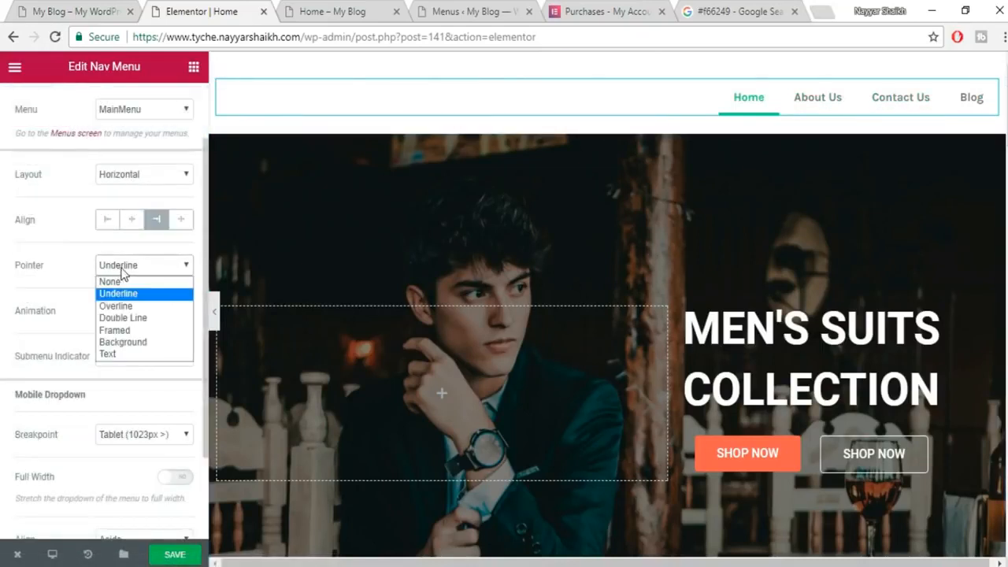
click(141, 330)
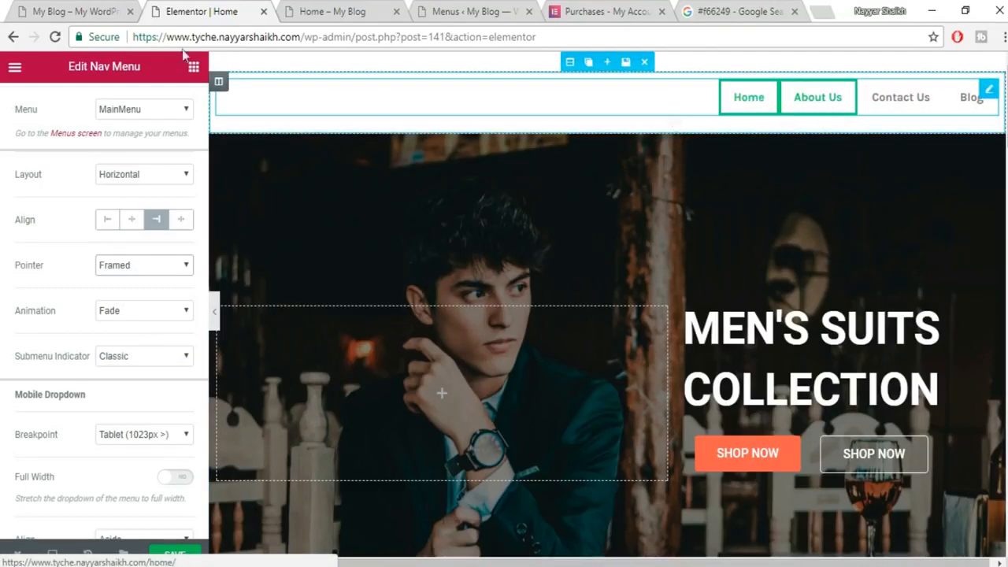
click(138, 311)
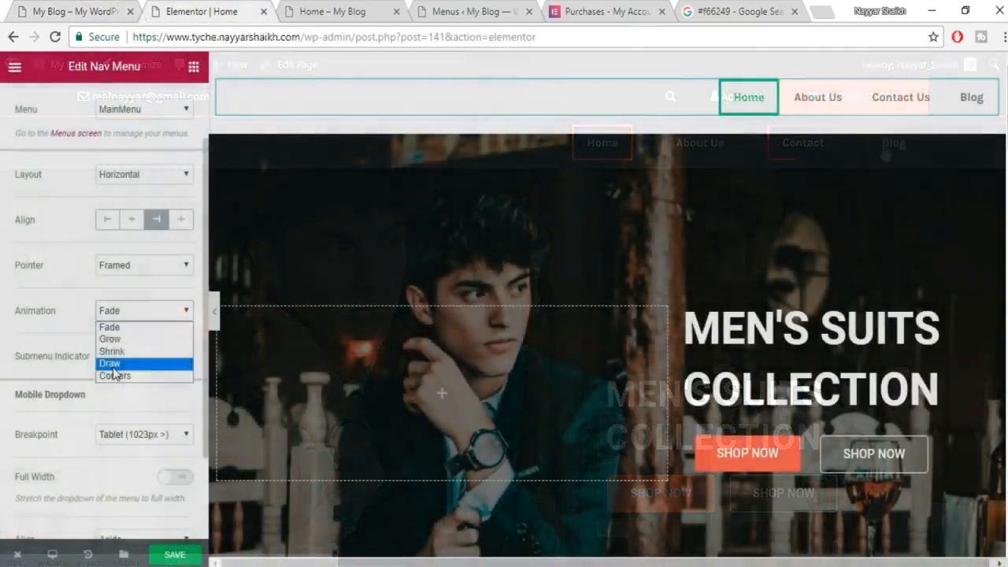
click(112, 366)
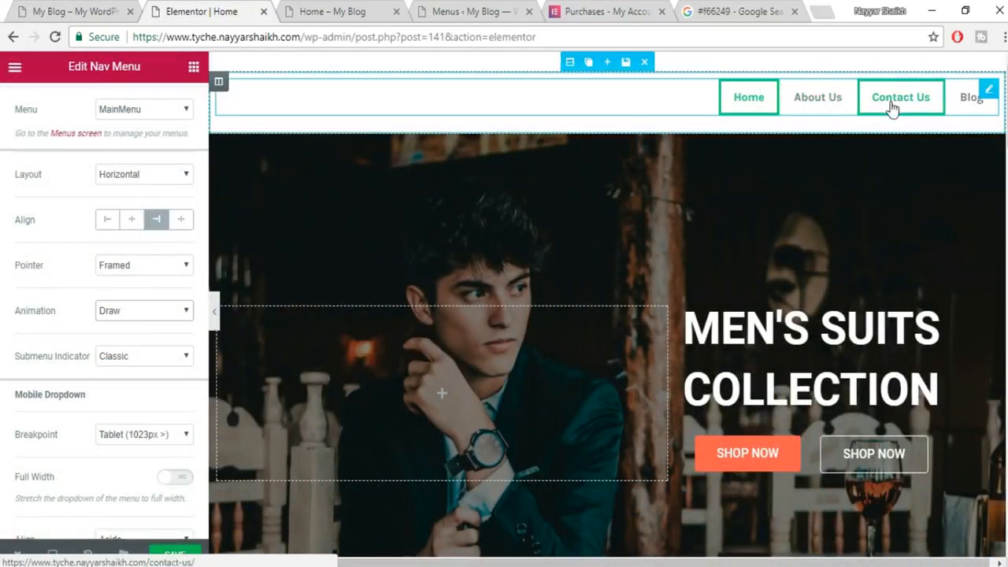
scroll(165, 358, down, 2)
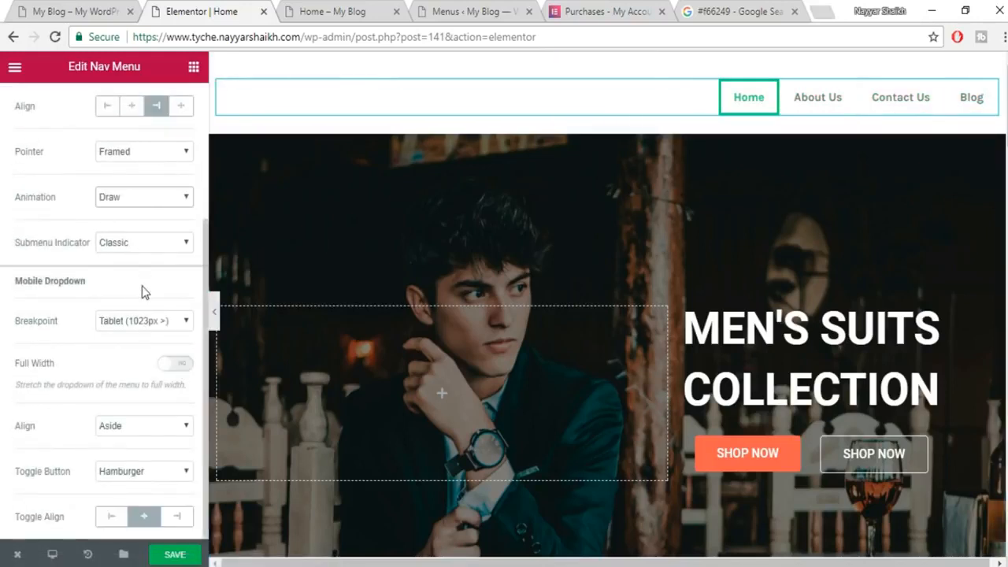
scroll(134, 467, up, 3)
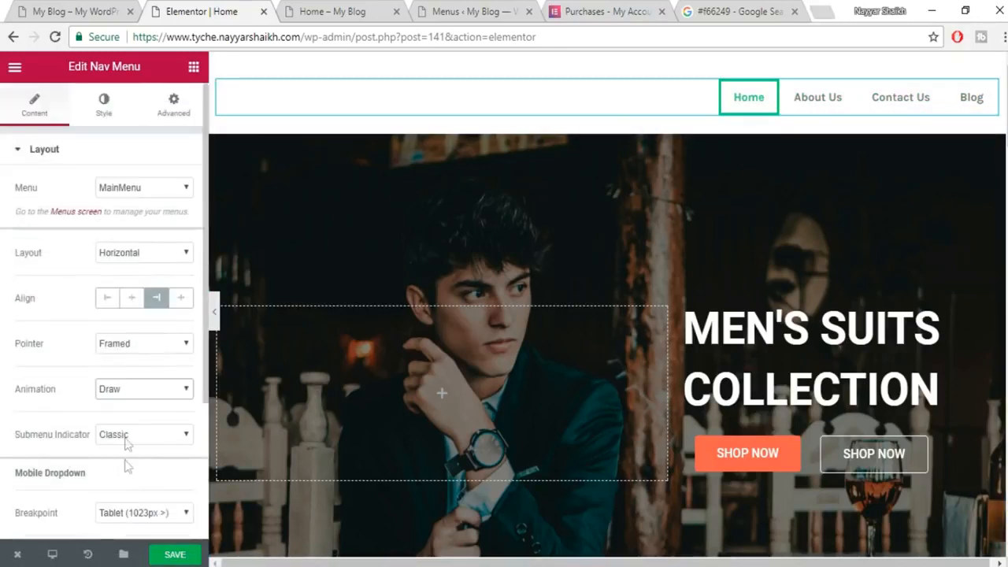
Set the nav menu pointer width to 2, widen item spacing to about 38, and save.
click(119, 114)
scroll(153, 236, down, 2)
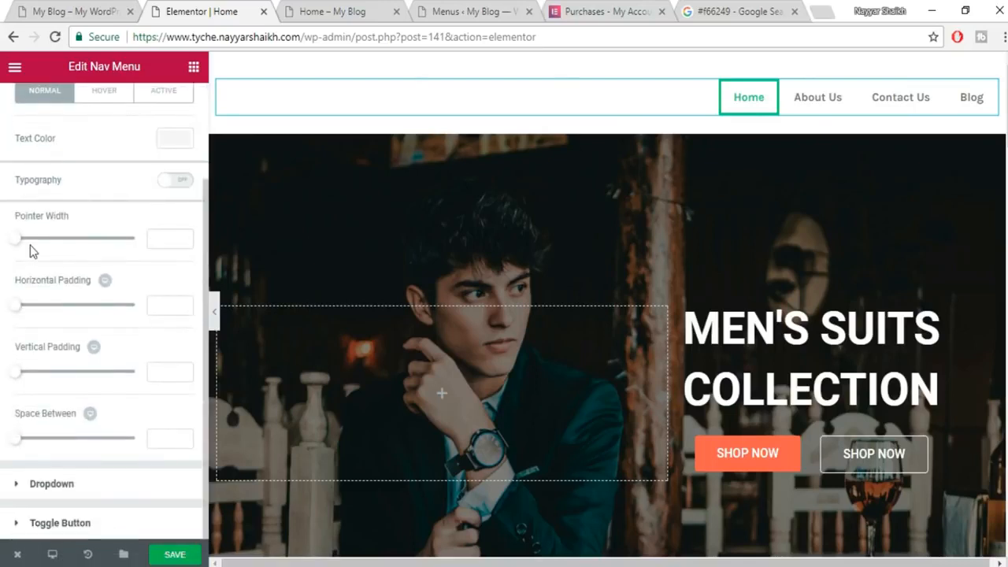
click(167, 239)
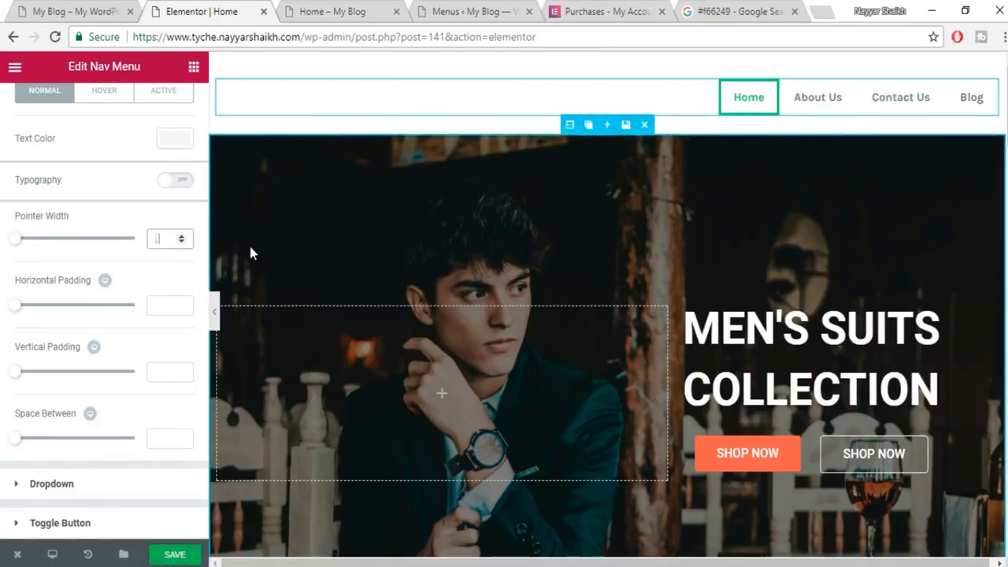
text(2)
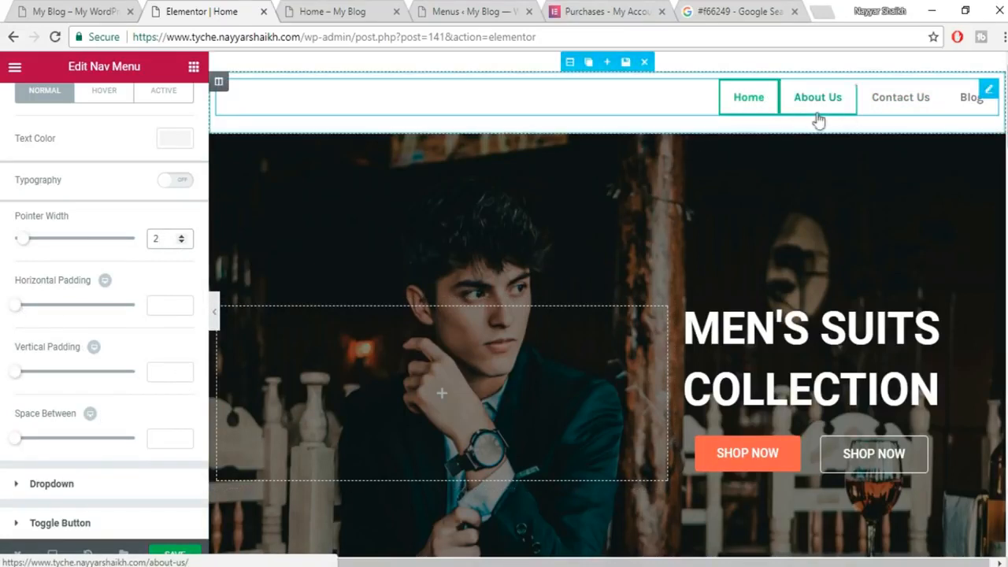
drag(16, 438, 63, 443)
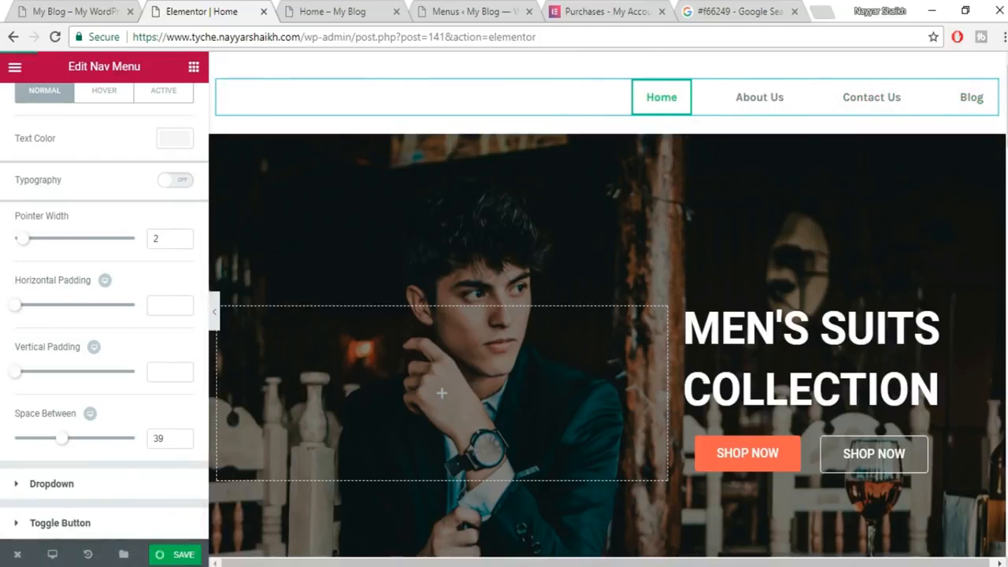
click(177, 555)
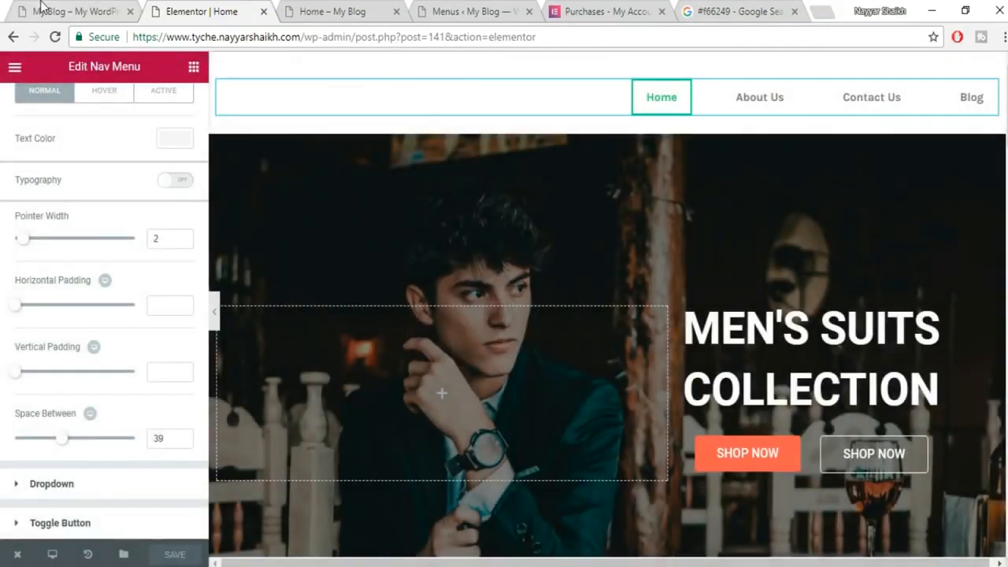
Make the nav menu's normal text colour white after checking the live site's menu and orange #f66249 reference.
click(42, 9)
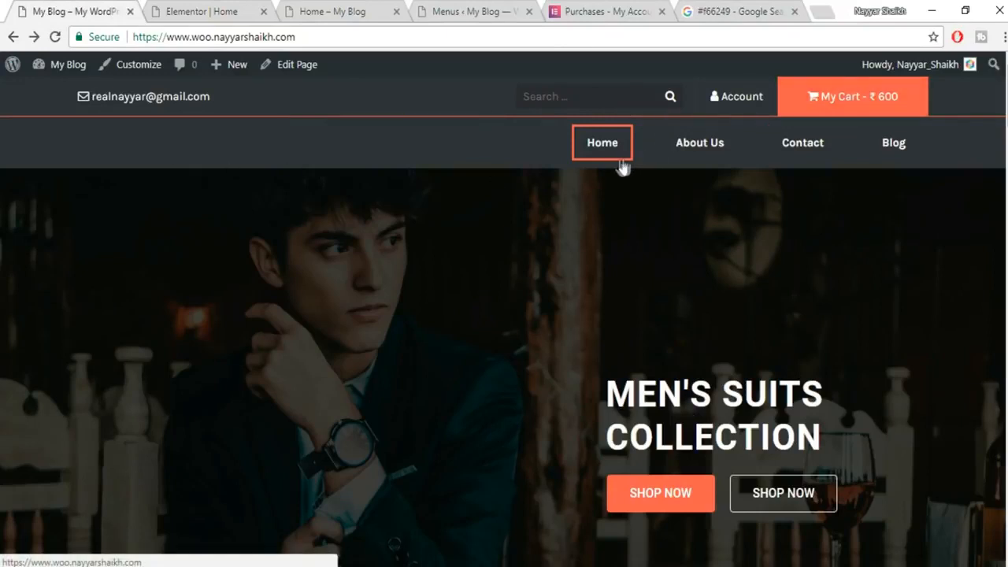
click(776, 10)
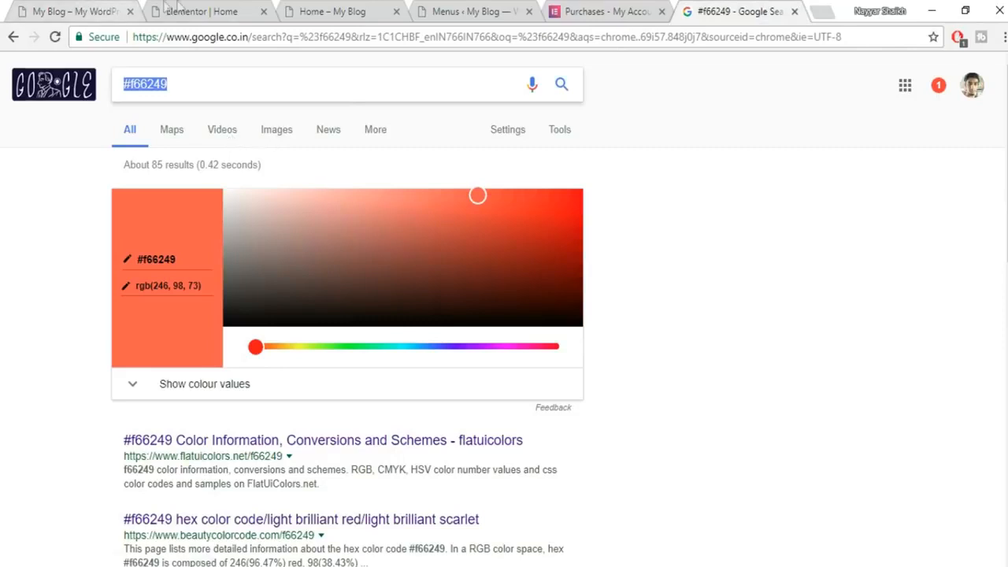
click(250, 8)
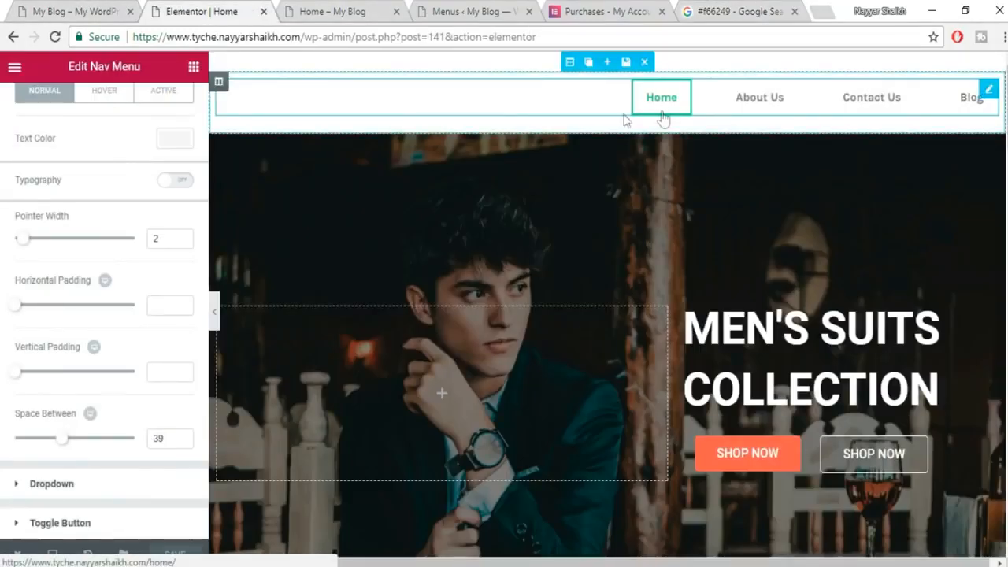
scroll(117, 247, up, 3)
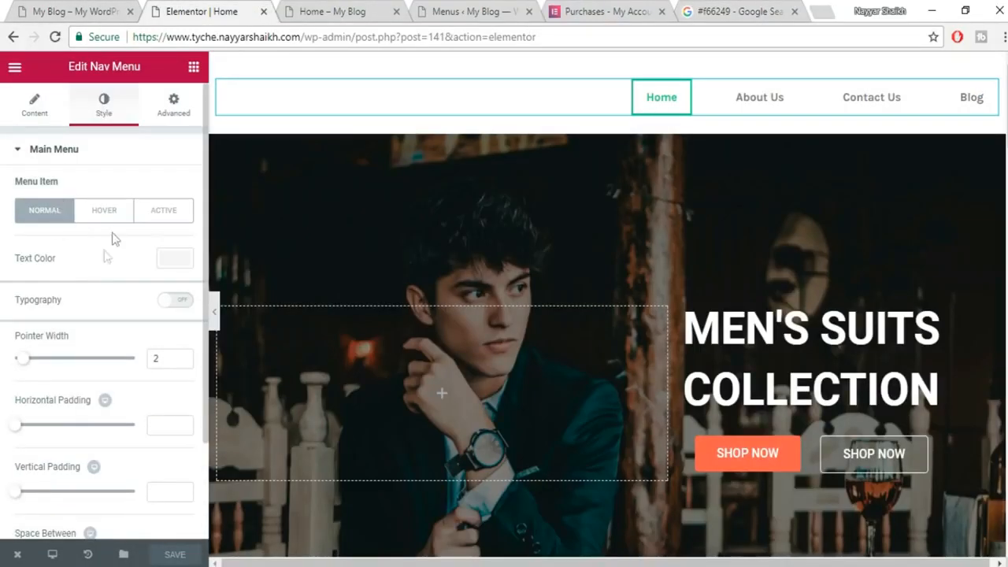
click(102, 211)
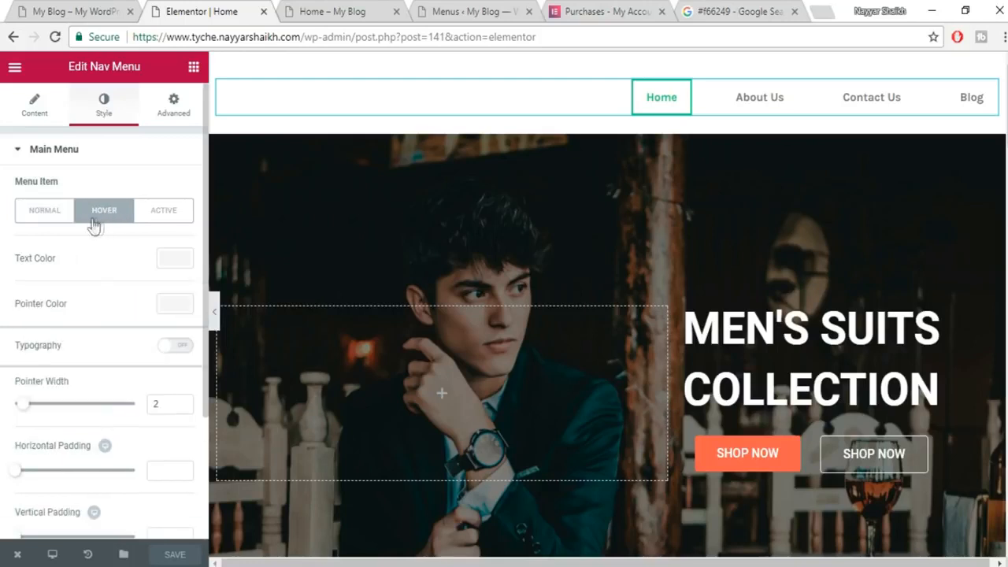
click(177, 259)
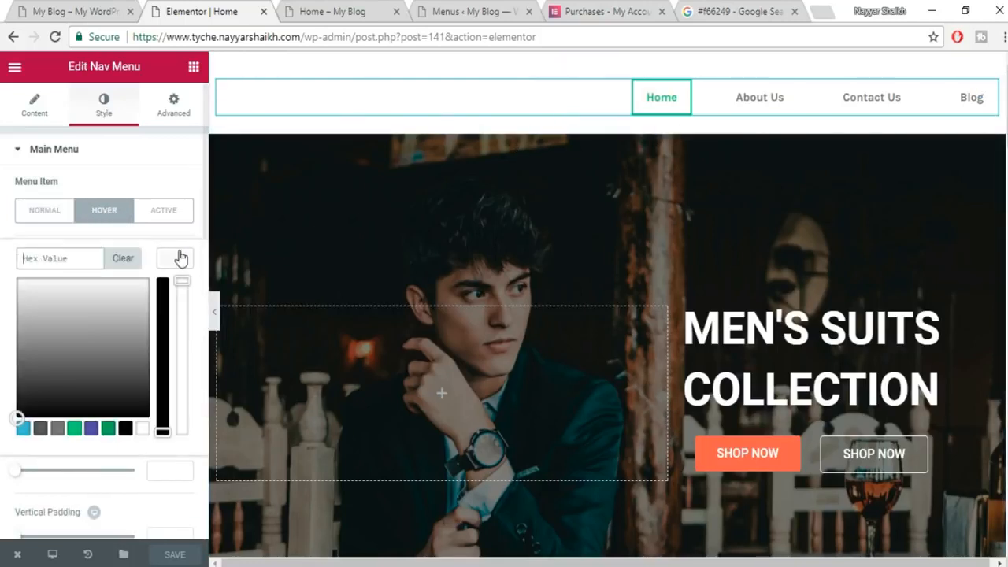
click(44, 210)
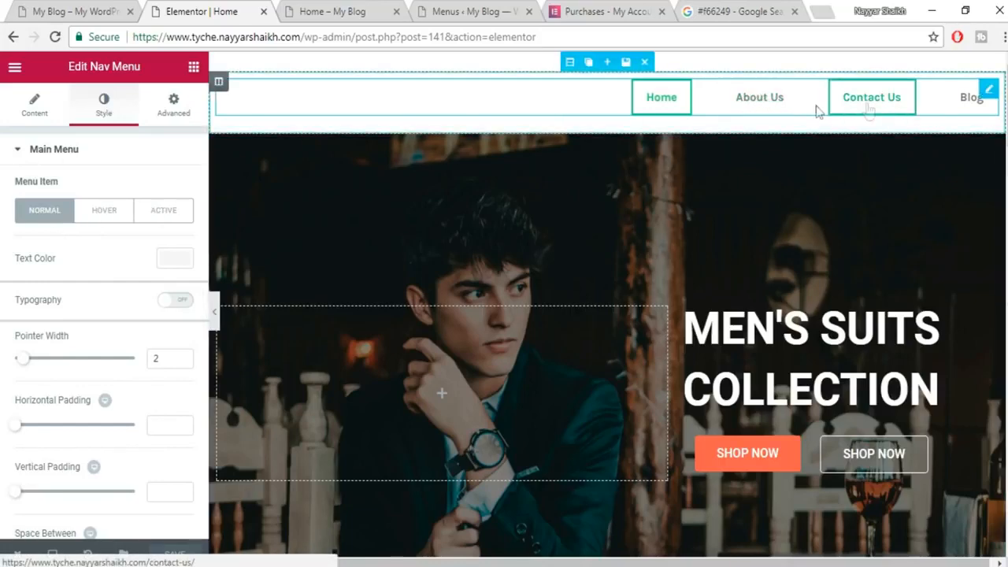
click(67, 9)
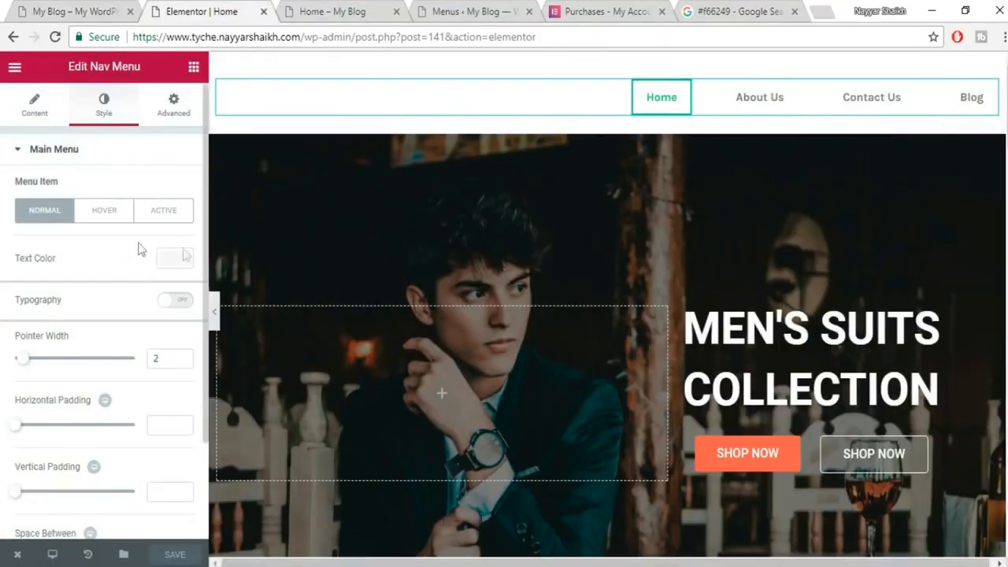
click(181, 257)
click(142, 427)
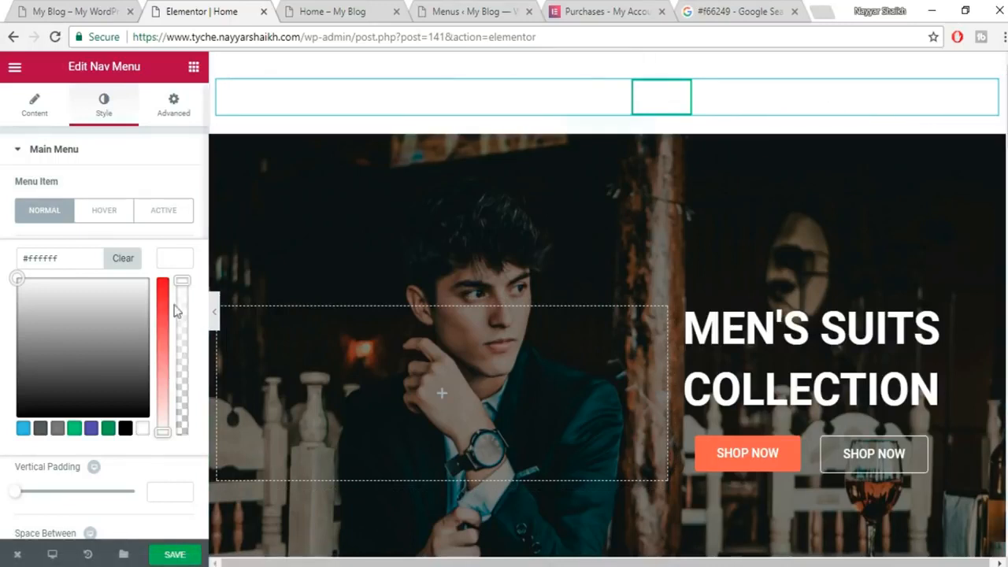
click(180, 264)
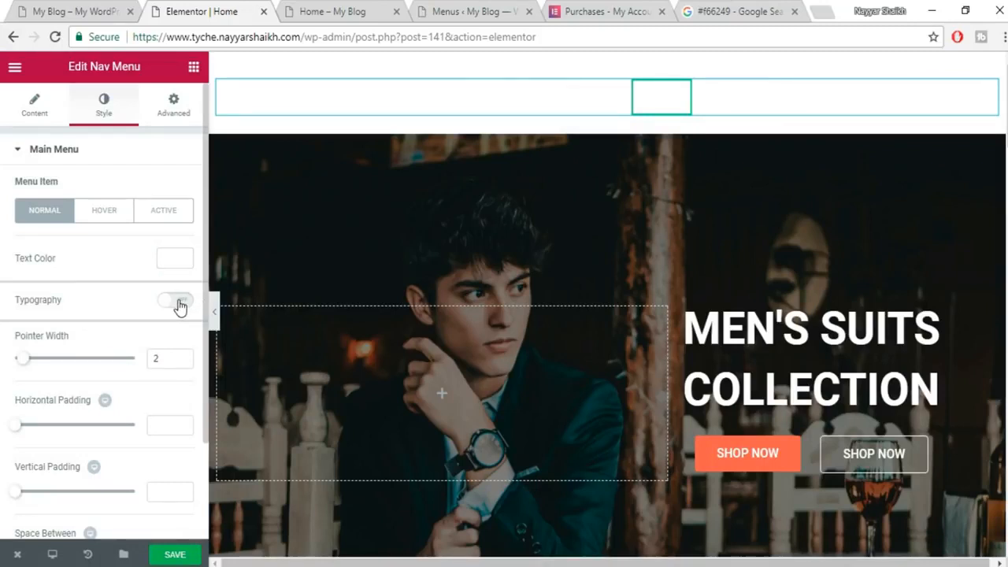
Save the Home page and open the header section's settings.
scroll(119, 423, down, 2)
scroll(120, 423, up, 2)
click(91, 222)
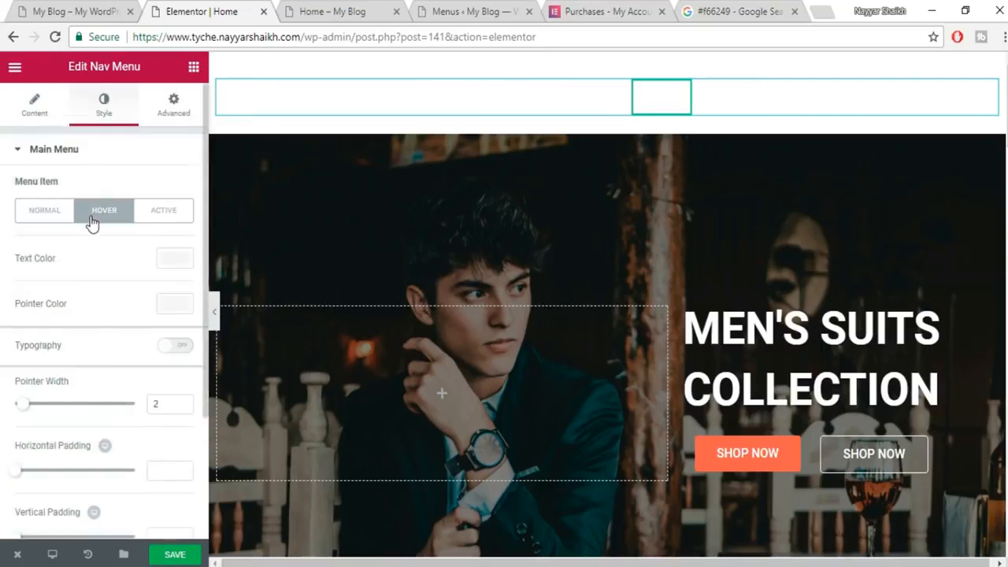
click(22, 219)
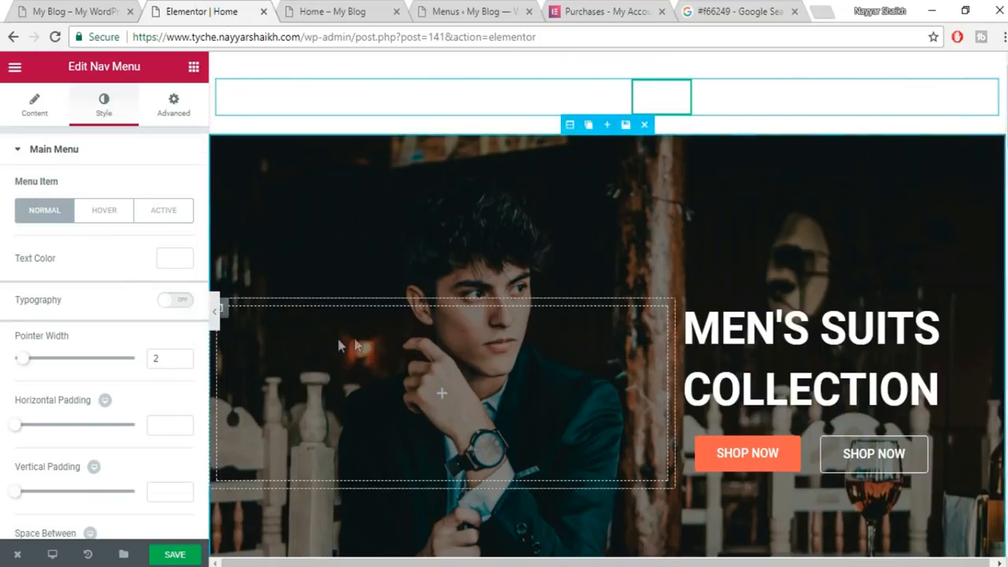
click(183, 557)
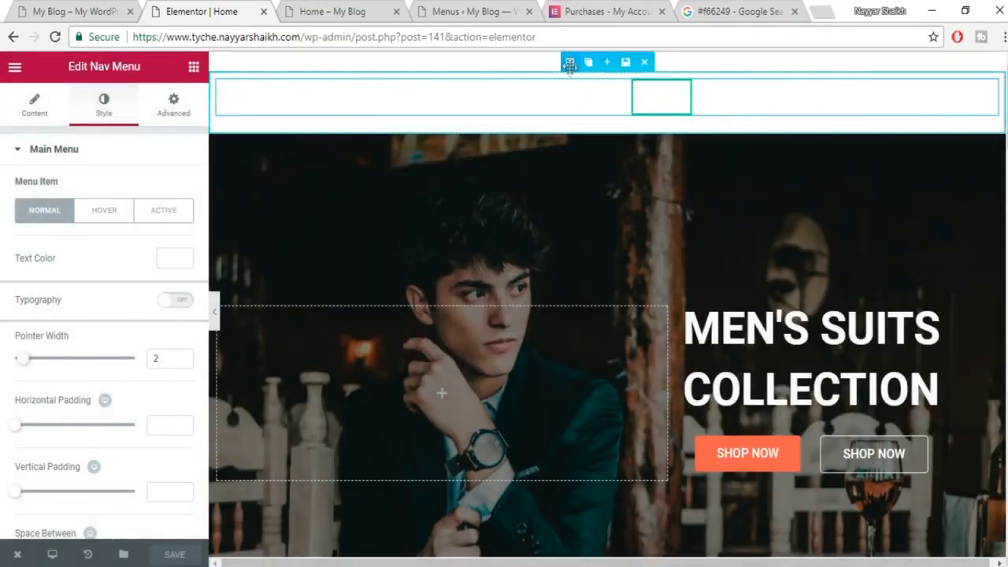
click(571, 63)
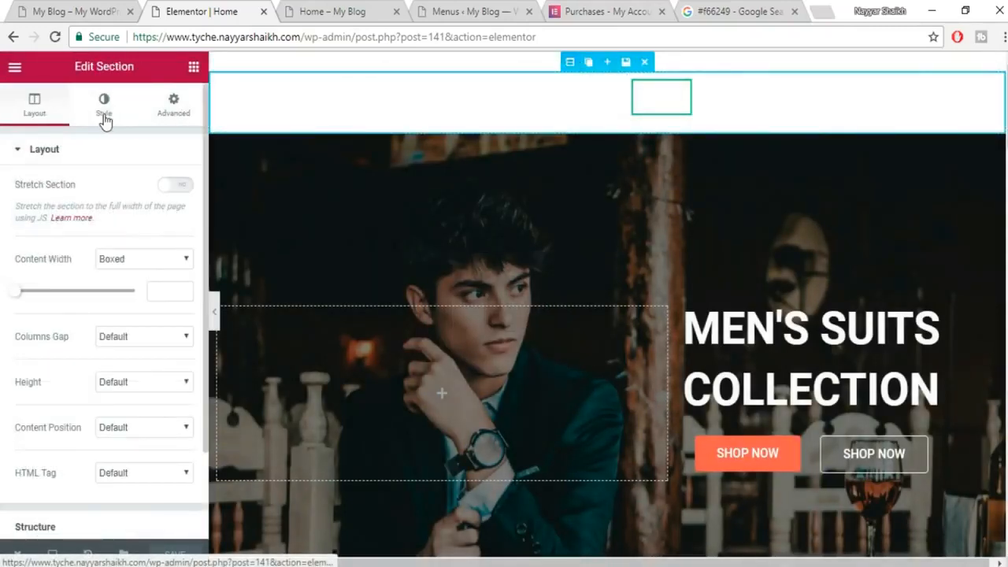
Inspect the old site's navigation bar and copy its #2b2e34 background colour.
click(104, 106)
click(76, 9)
right_click(977, 146)
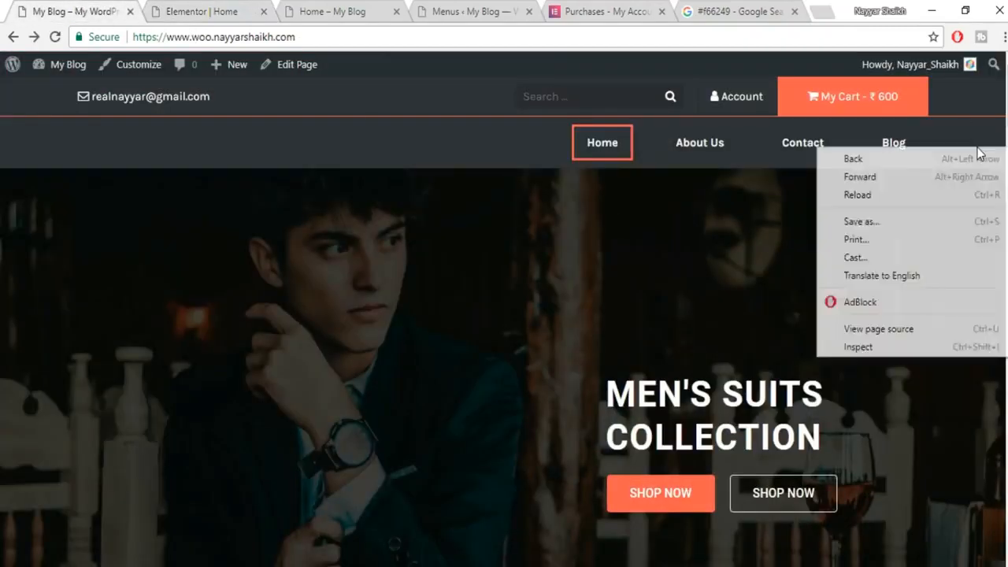
click(929, 347)
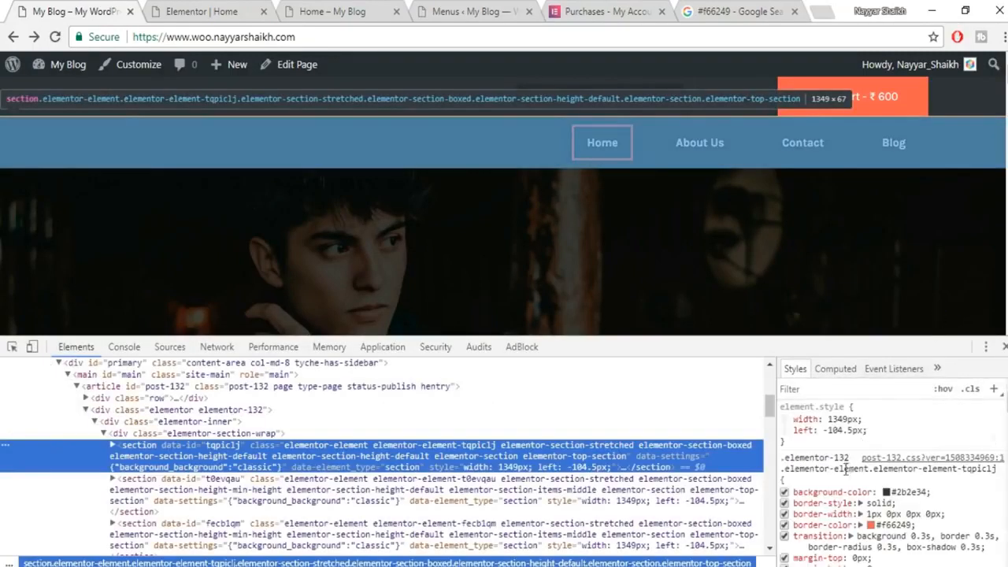
click(903, 493)
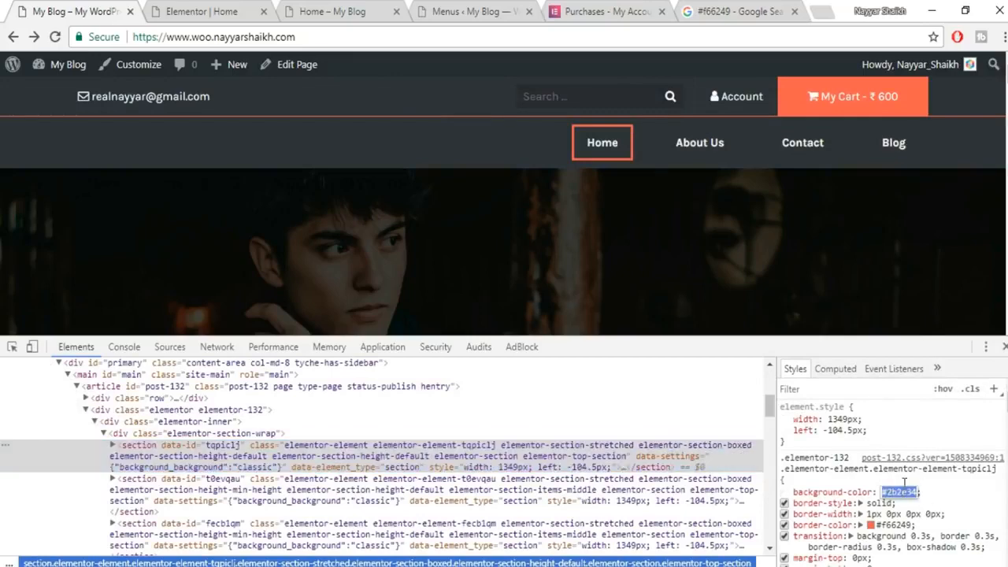
click(1005, 346)
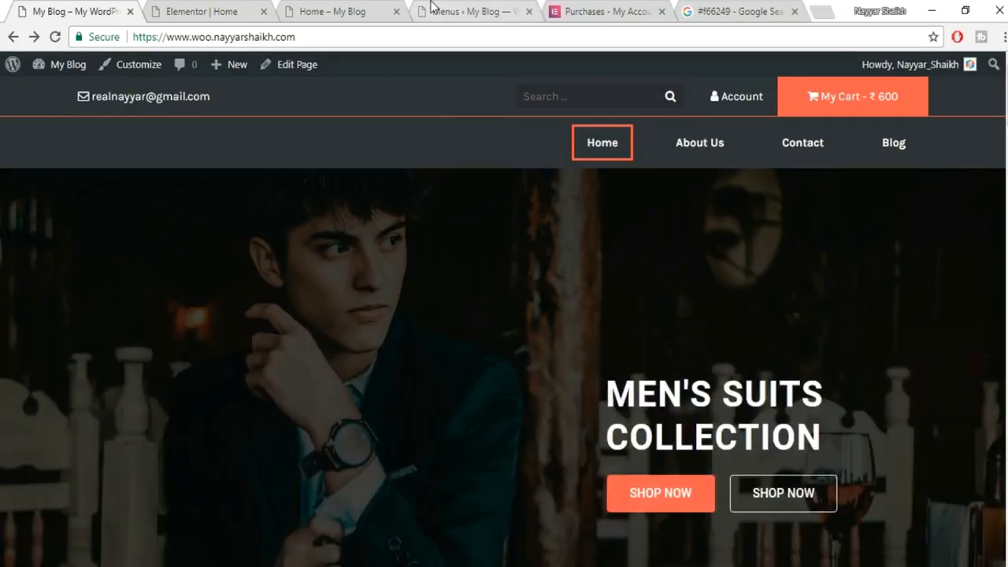
click(425, 9)
click(301, 9)
click(195, 10)
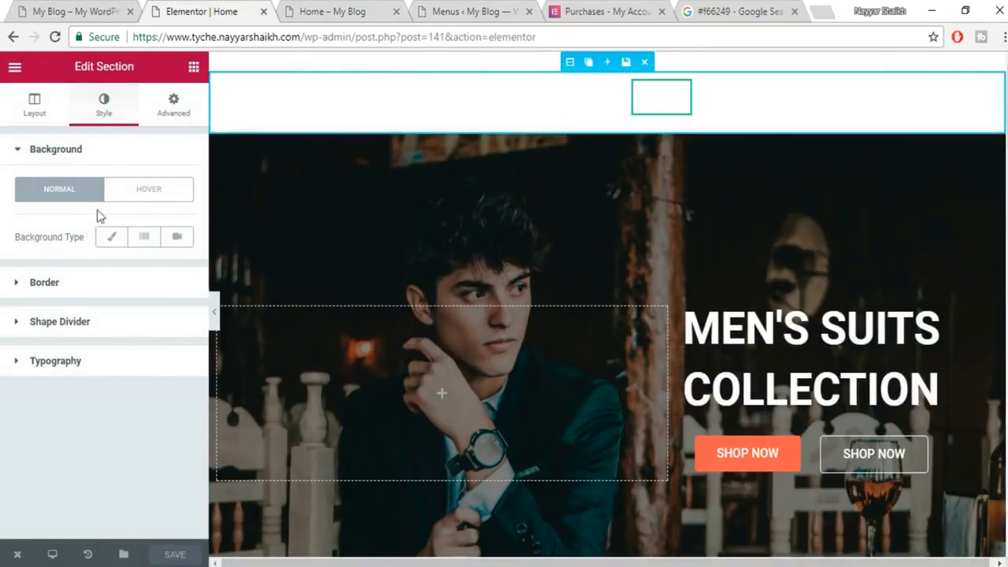
Give the header section a Classic background coloured #2b2e34.
click(110, 238)
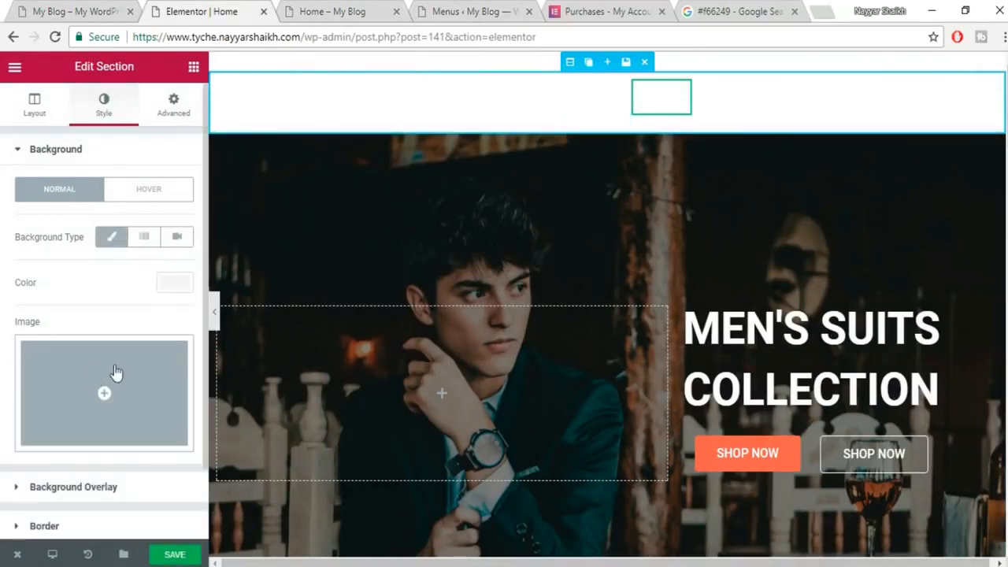
click(167, 287)
drag(96, 307, 98, 415)
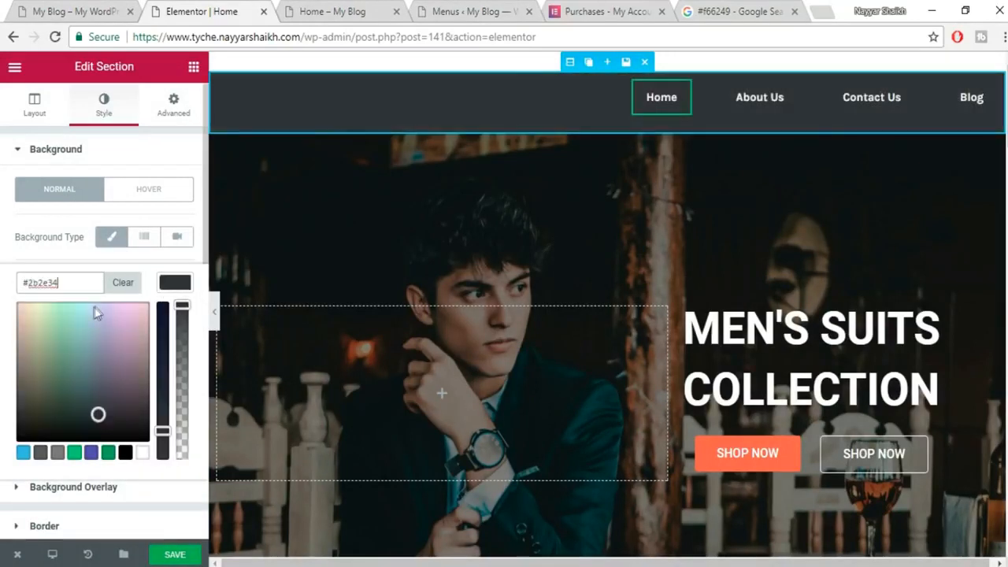
click(672, 102)
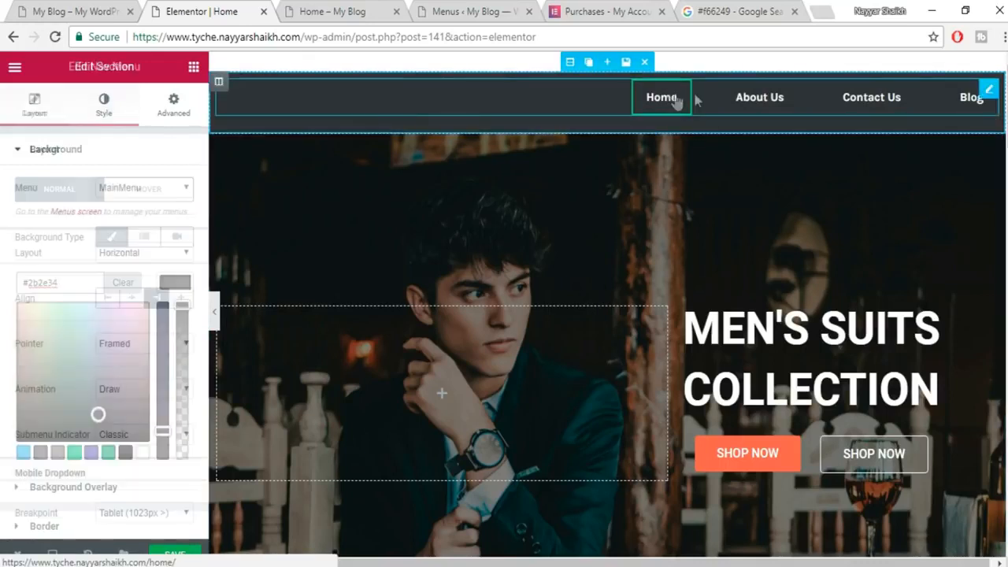
Set the nav menu's hover pointer colour to #f66249.
click(104, 105)
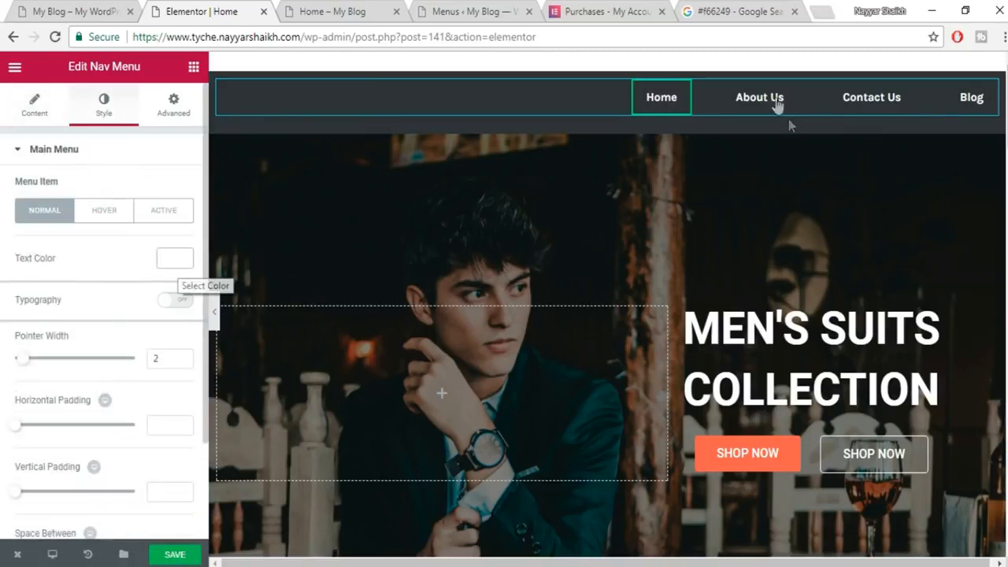
scroll(173, 329, down, 2)
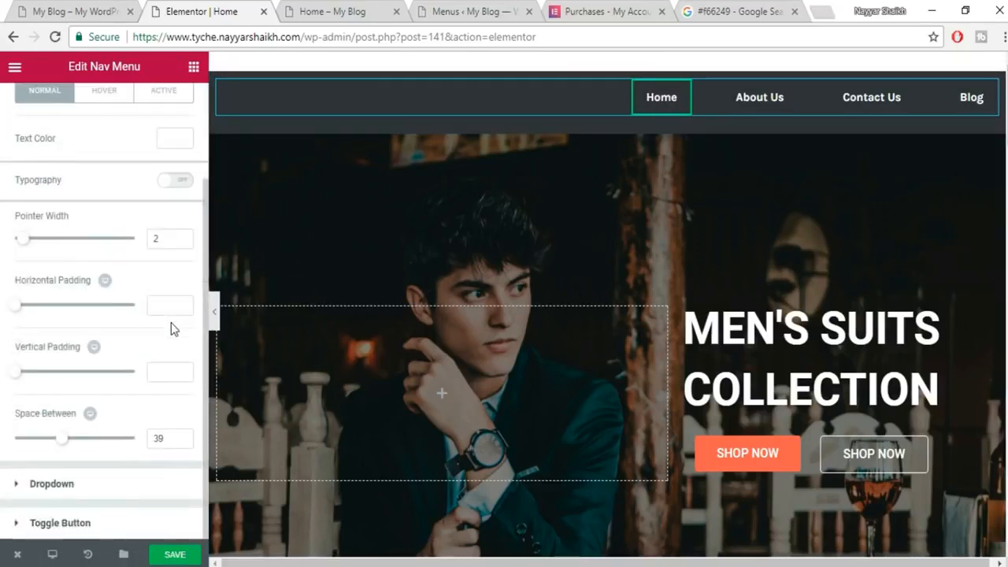
scroll(173, 329, up, 2)
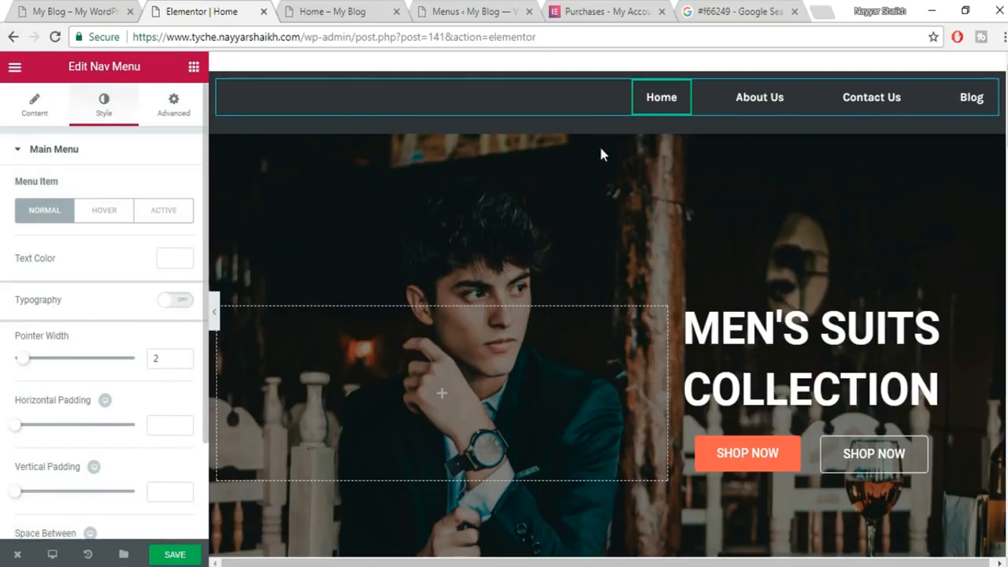
click(94, 212)
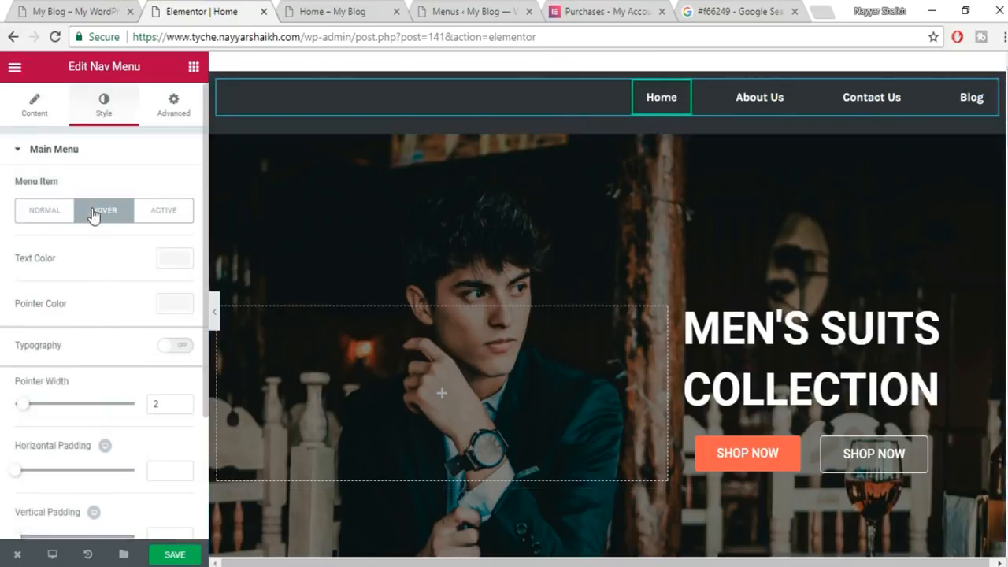
click(186, 314)
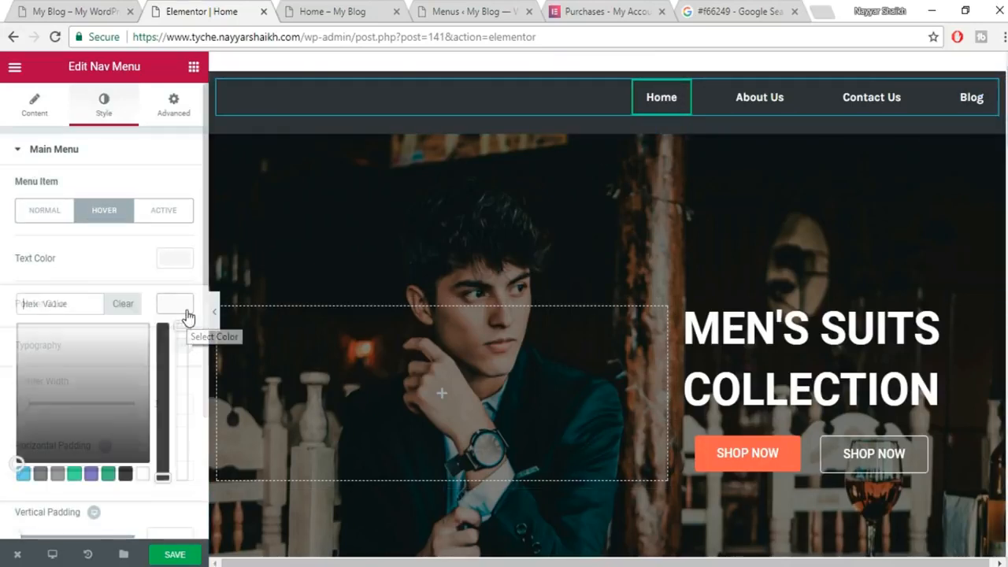
click(734, 8)
click(201, 11)
text(#f66249)
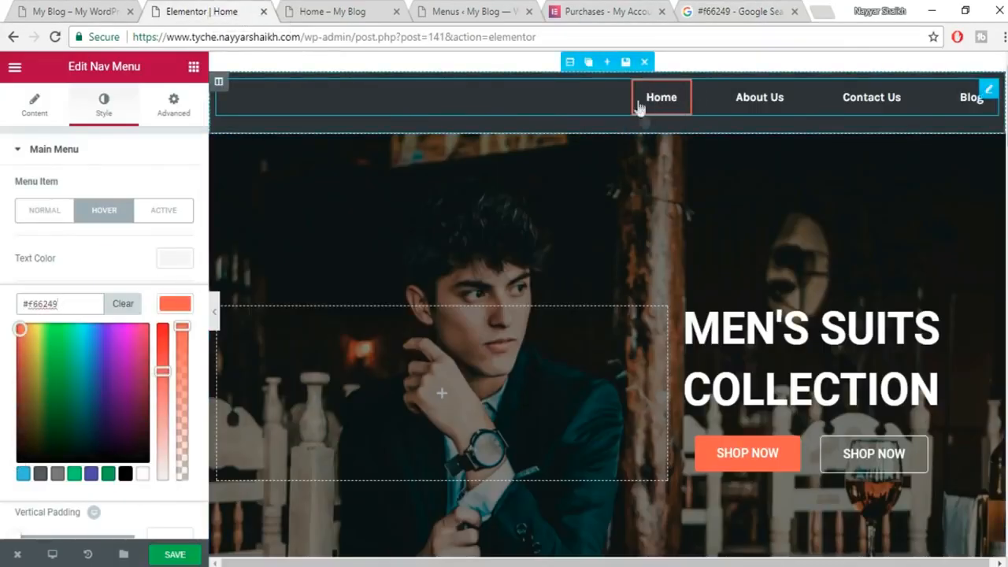
click(174, 313)
Give the active menu item the same #f66249 pointer colour, save, and view the live Home page.
click(178, 217)
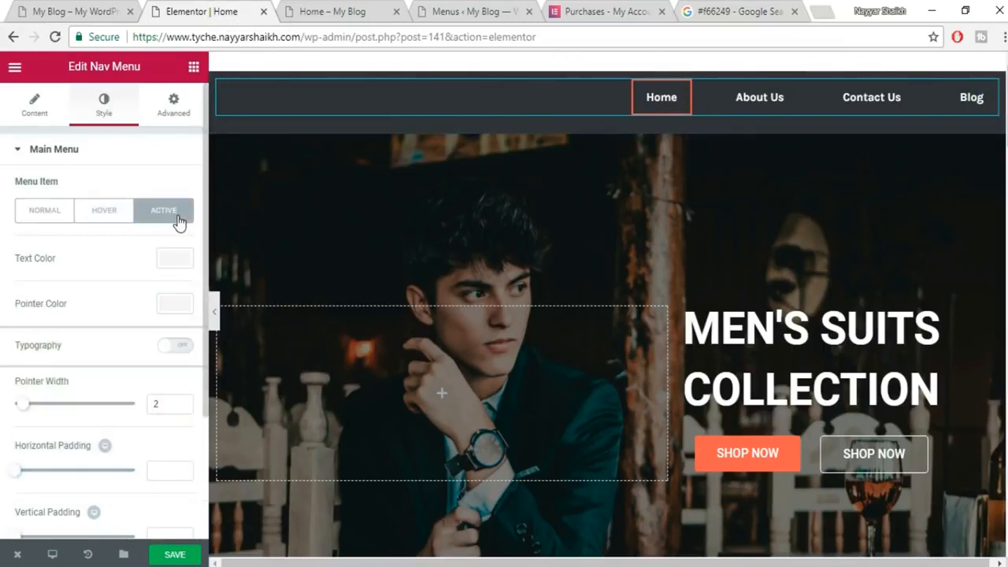
click(174, 304)
text(#f66249)
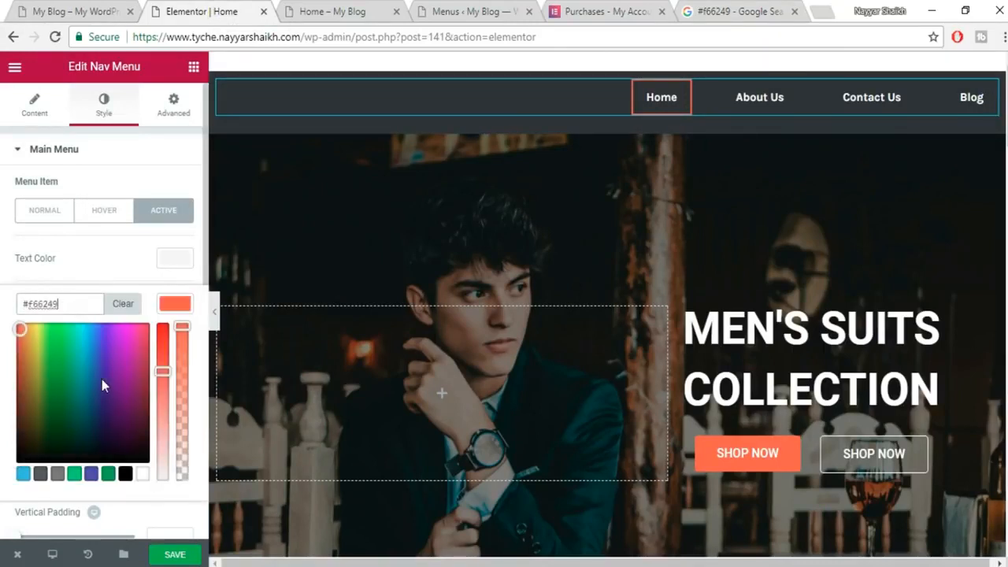
click(181, 556)
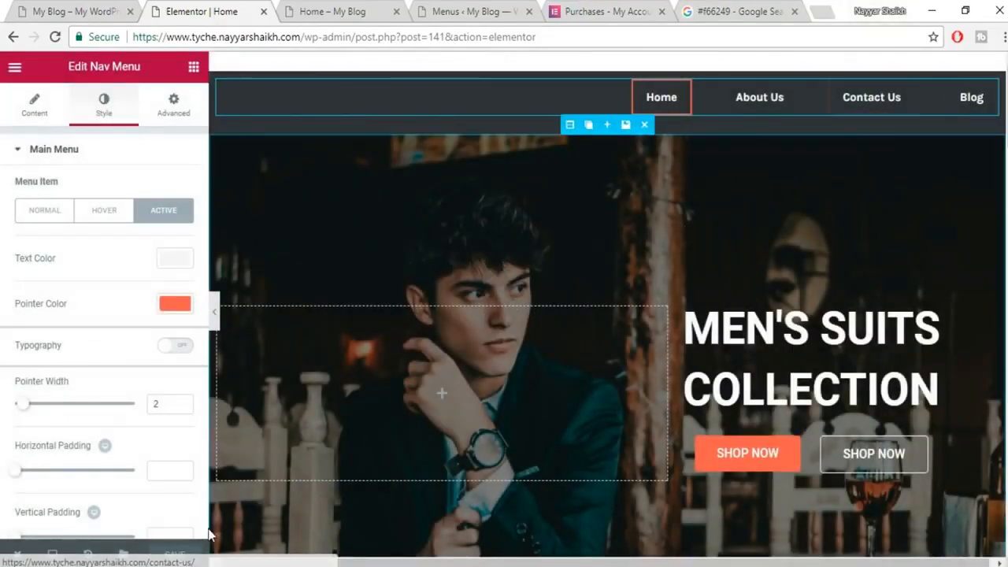
click(342, 11)
Reload the live Home page and compare its orange-framed menu with the old site and Elementor editor.
click(380, 35)
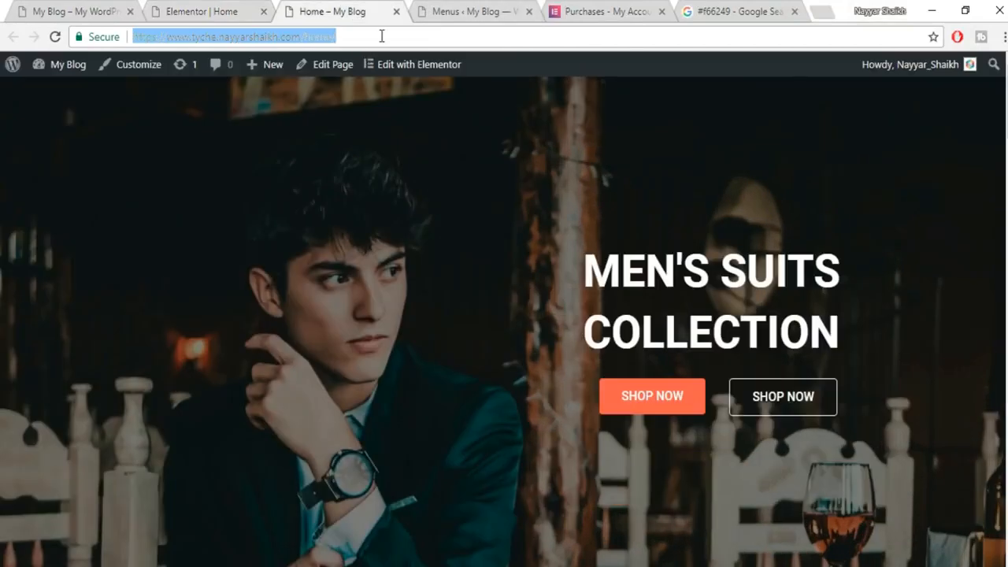
key(Return)
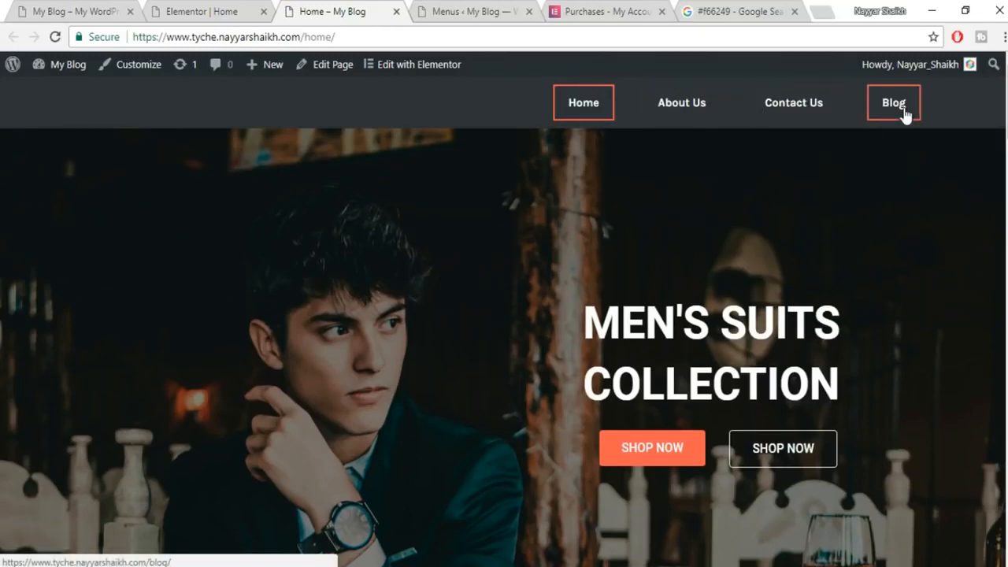
click(138, 11)
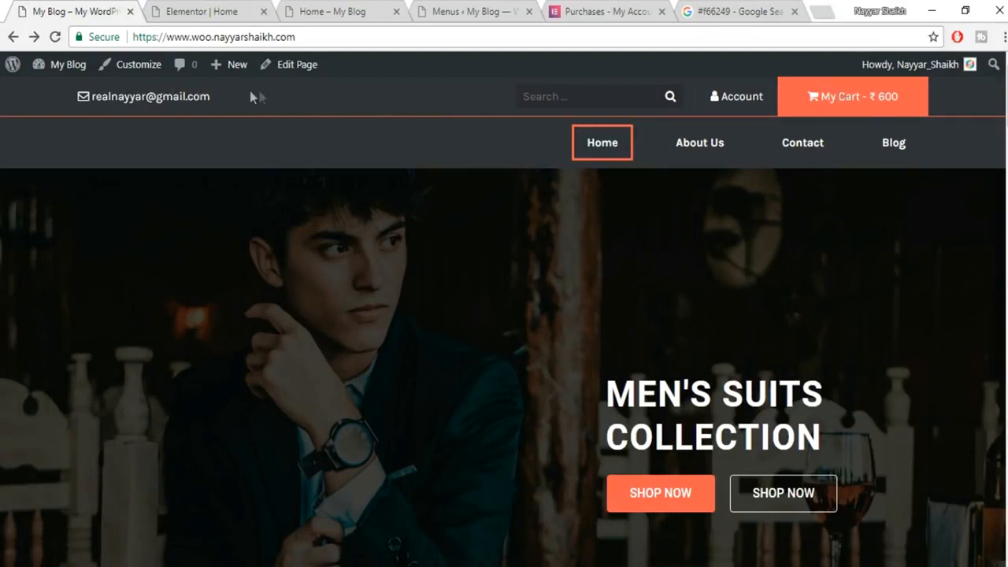
click(323, 11)
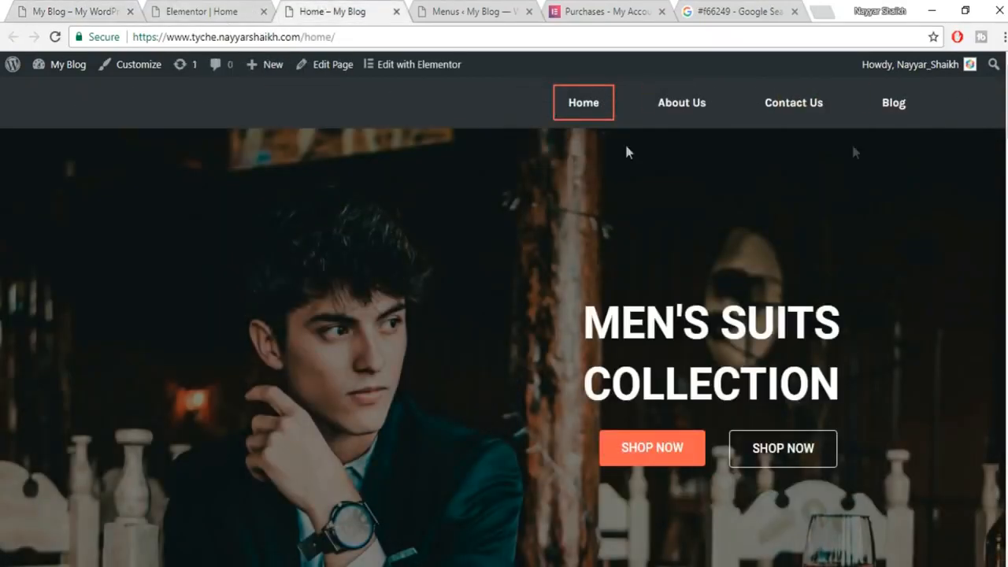
click(203, 15)
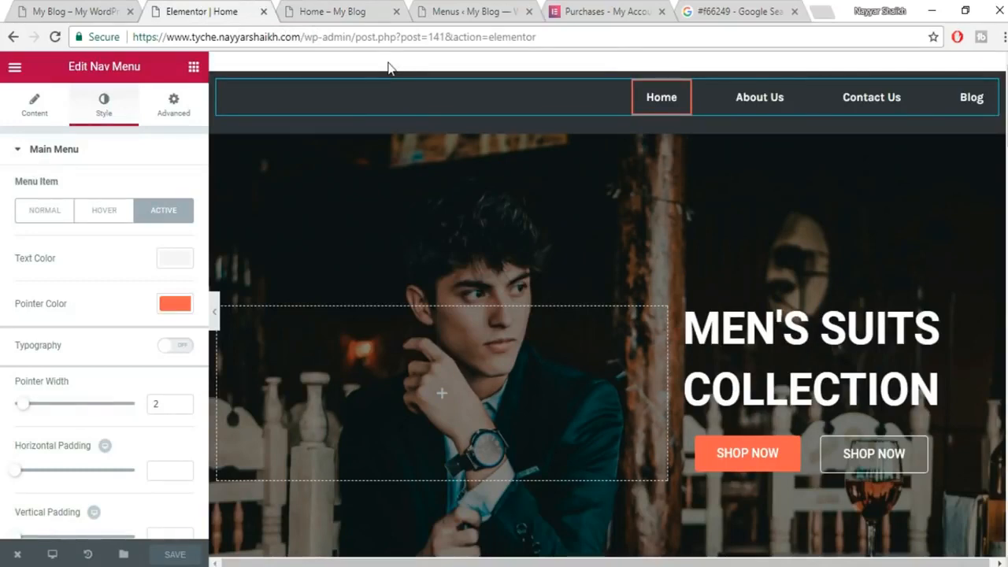
click(305, 7)
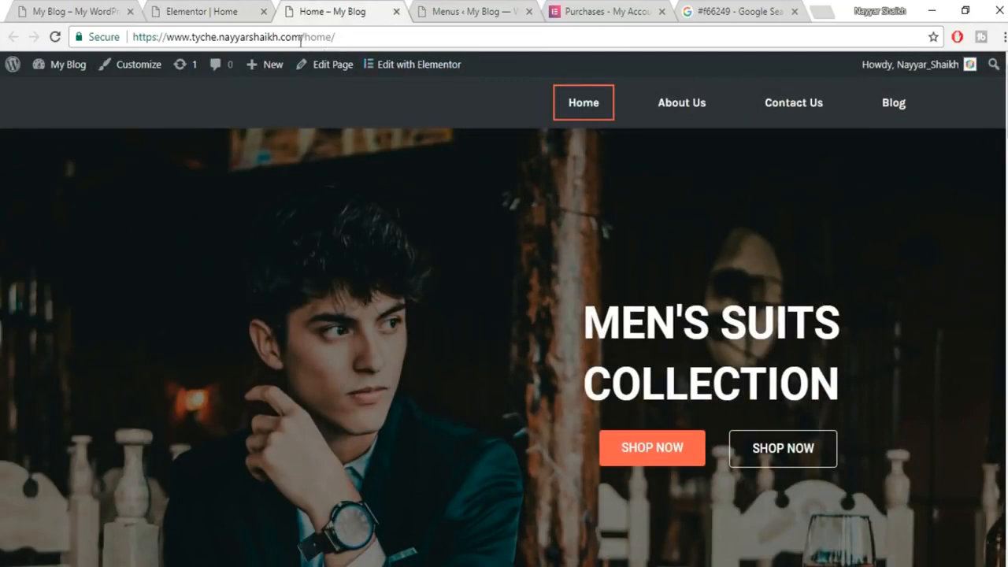
drag(185, 37, 373, 35)
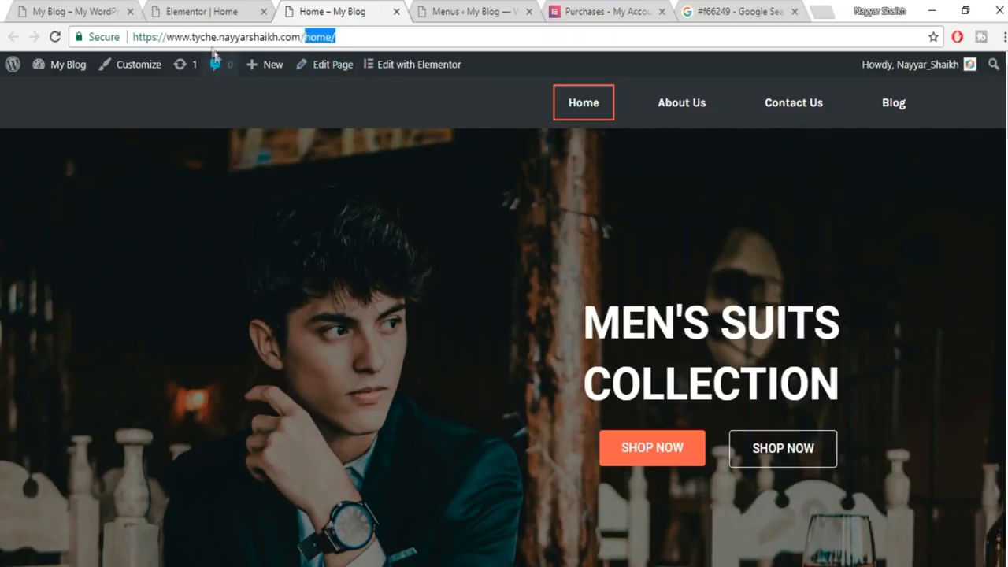
drag(304, 37, 144, 39)
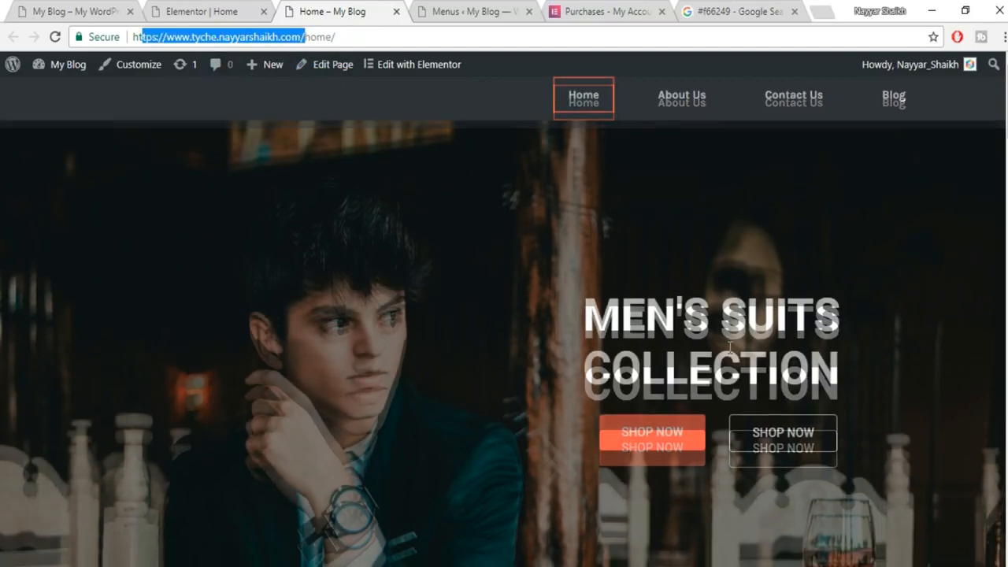
scroll(661, 299, down, 10)
scroll(726, 455, up, 10)
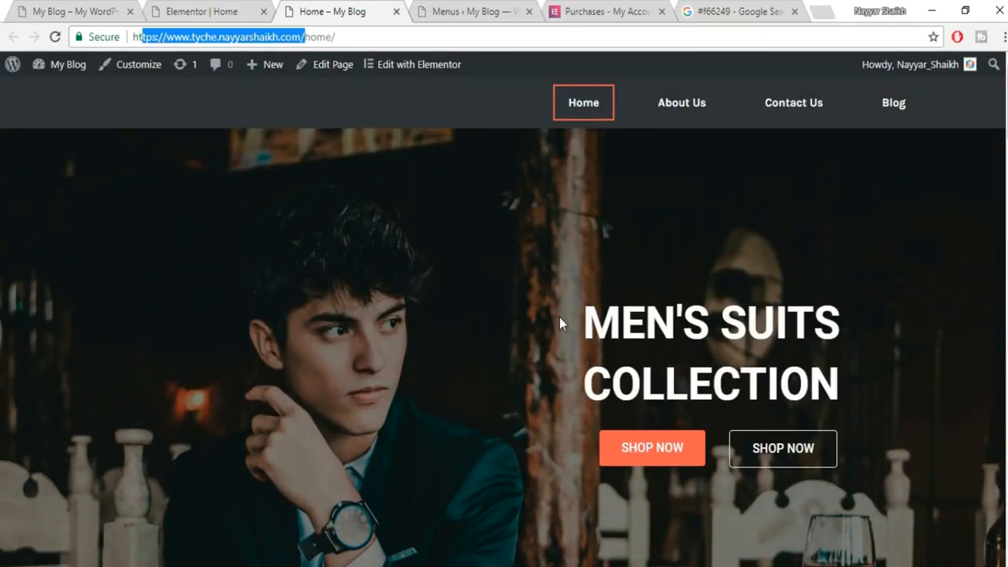
In Reading Settings, make Home the static front page and save.
click(484, 11)
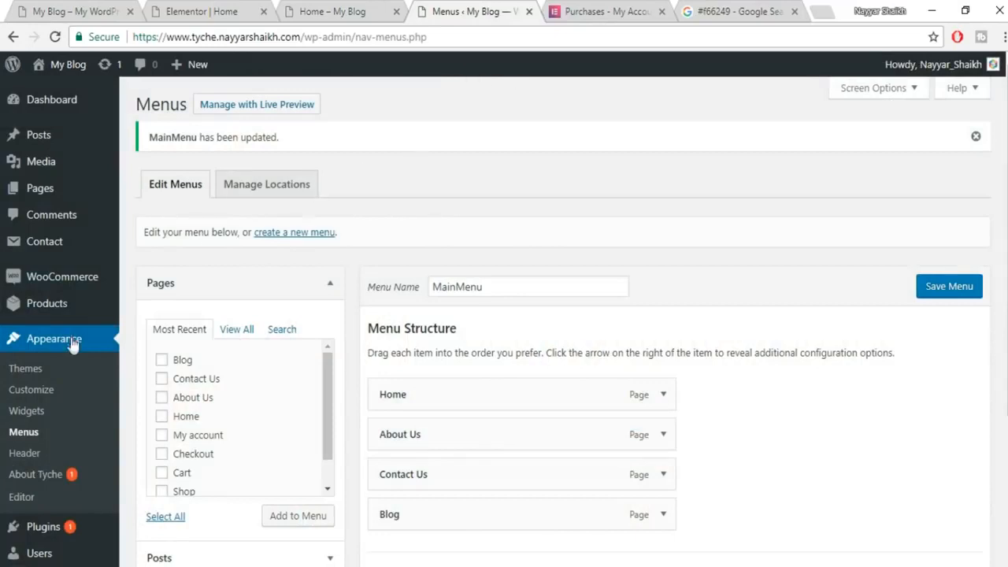
scroll(70, 347, down, 3)
mouse_move(67, 405)
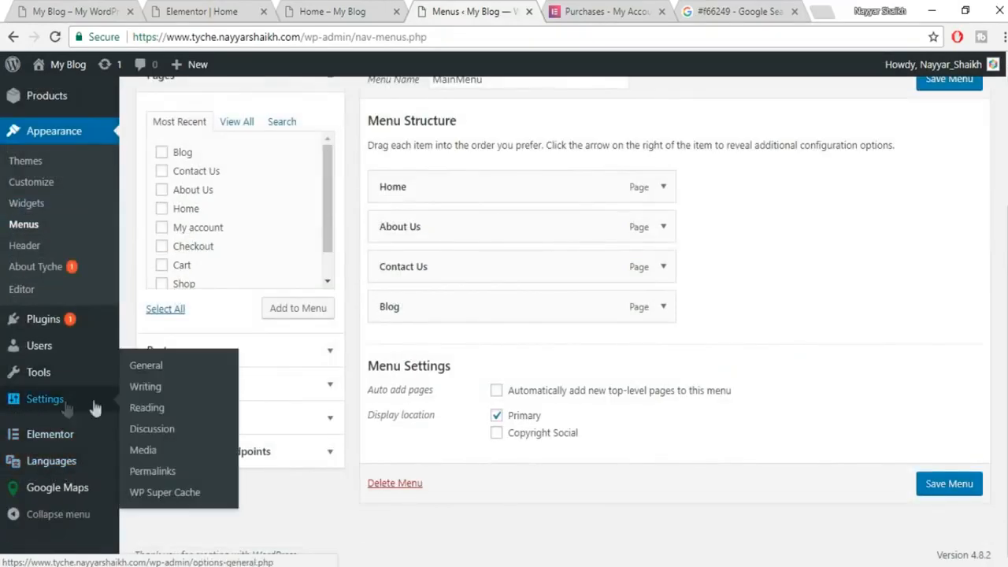
click(149, 411)
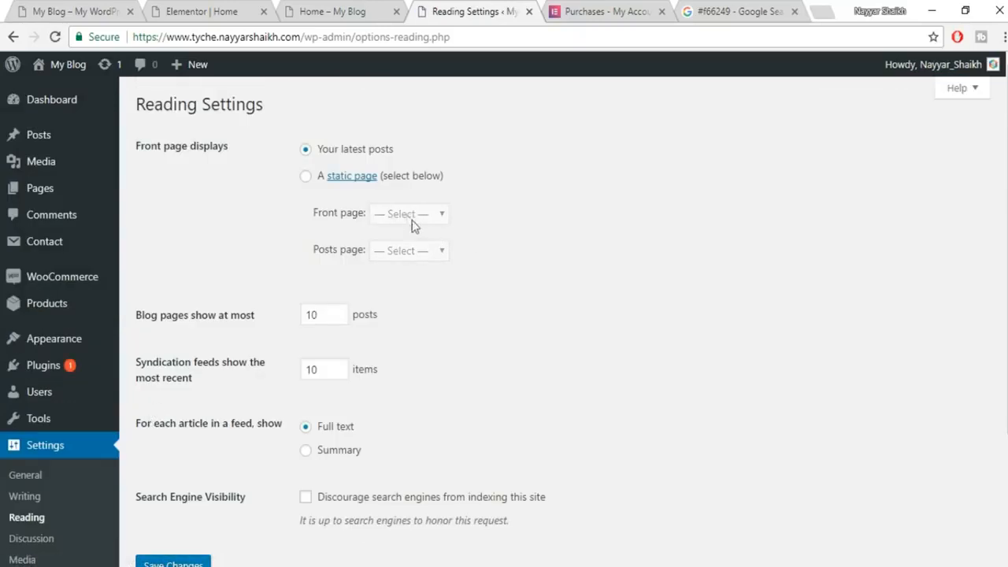
click(305, 180)
click(416, 216)
click(406, 329)
click(173, 563)
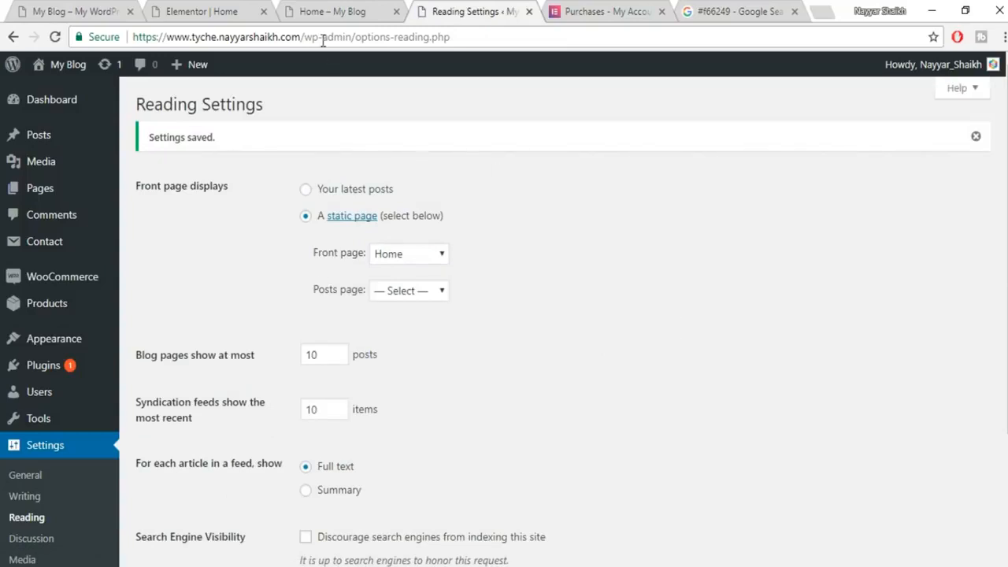
Strip home/ from the site tab's address and load the site root.
click(329, 8)
drag(292, 36, 549, 42)
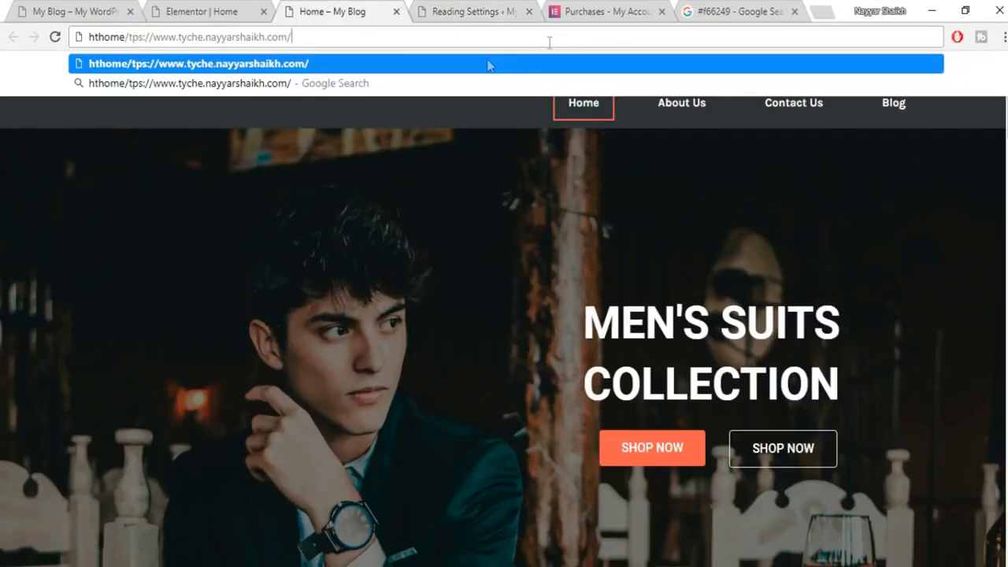
key(ctrl+z)
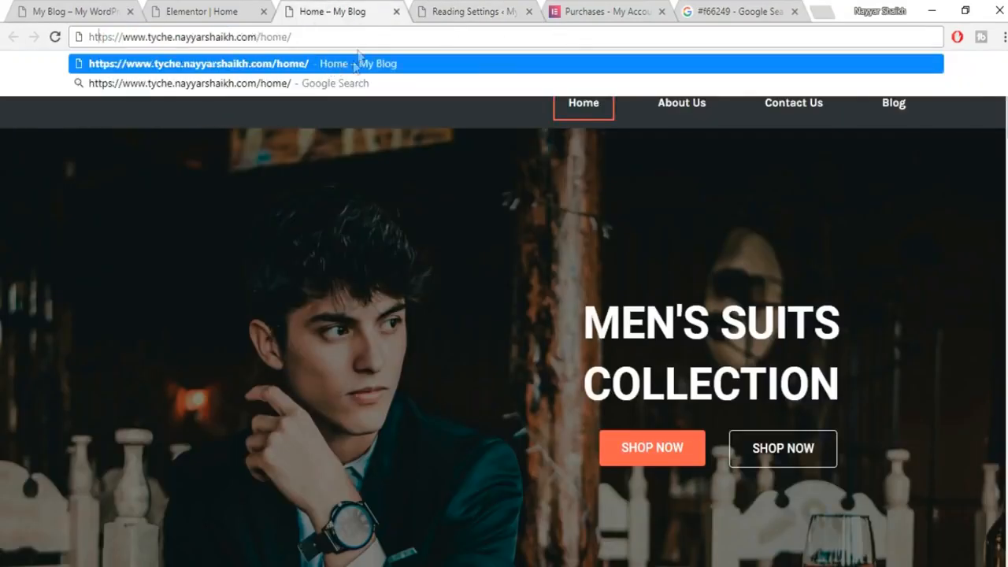
drag(349, 37, 261, 37)
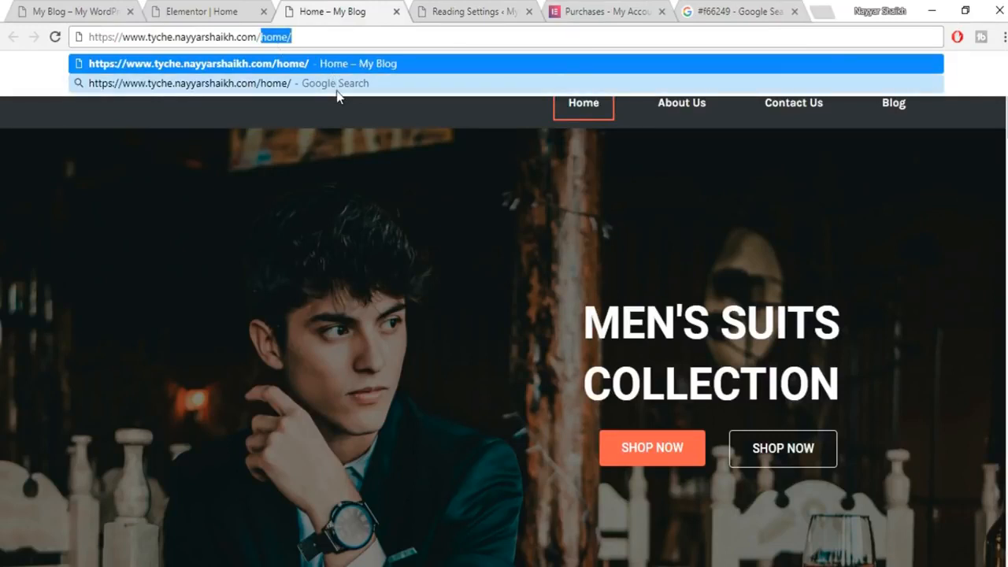
key(BackSpace)
key(Return)
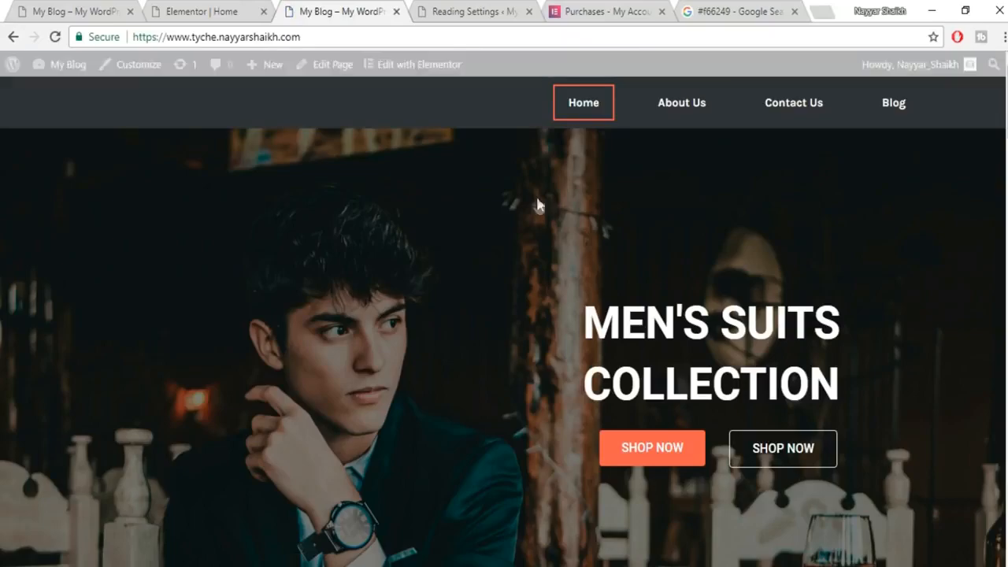
Scroll the rebuilt homepage and compare it against the Elementor editor and the other site.
scroll(504, 320, down, 20)
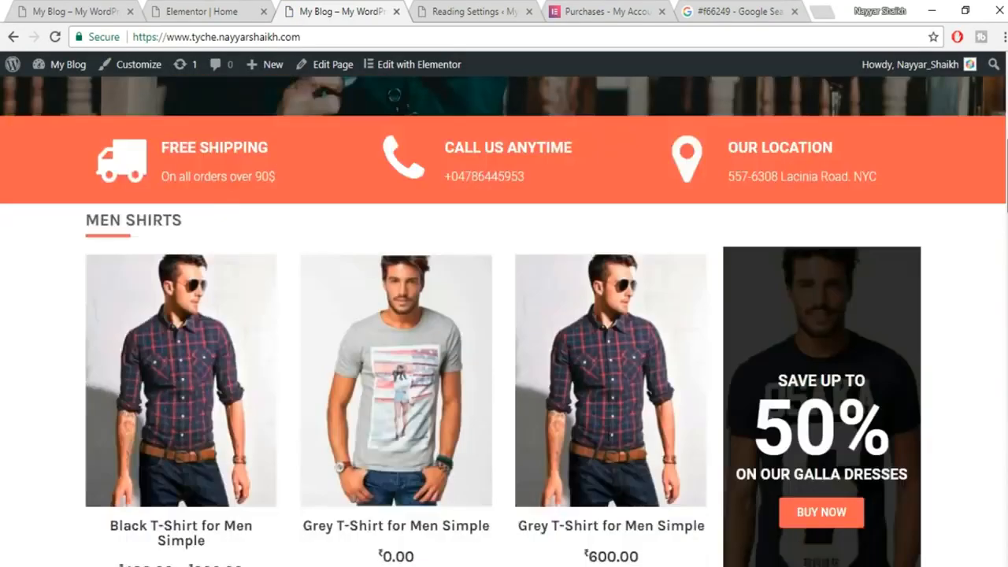
scroll(504, 319, up, 20)
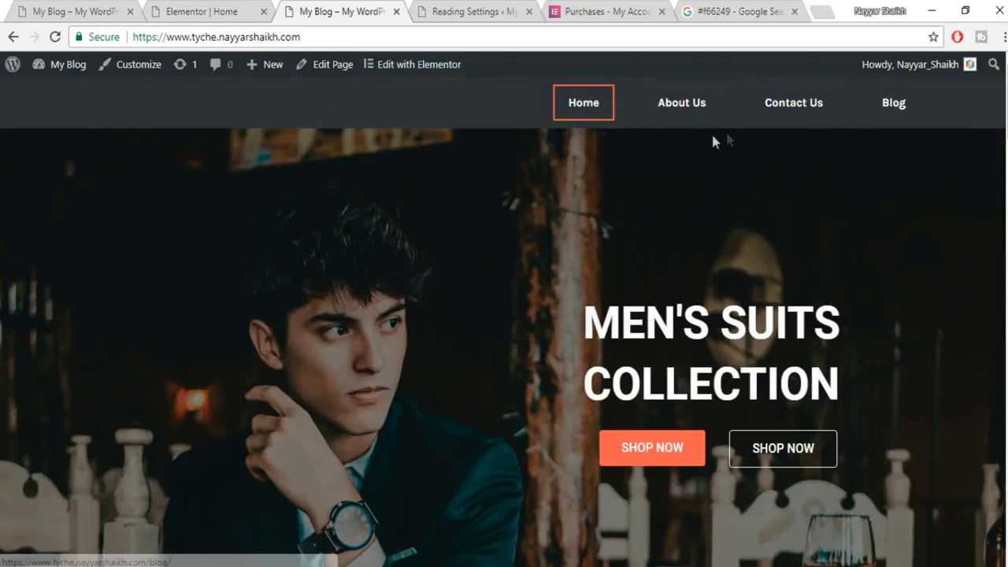
click(206, 10)
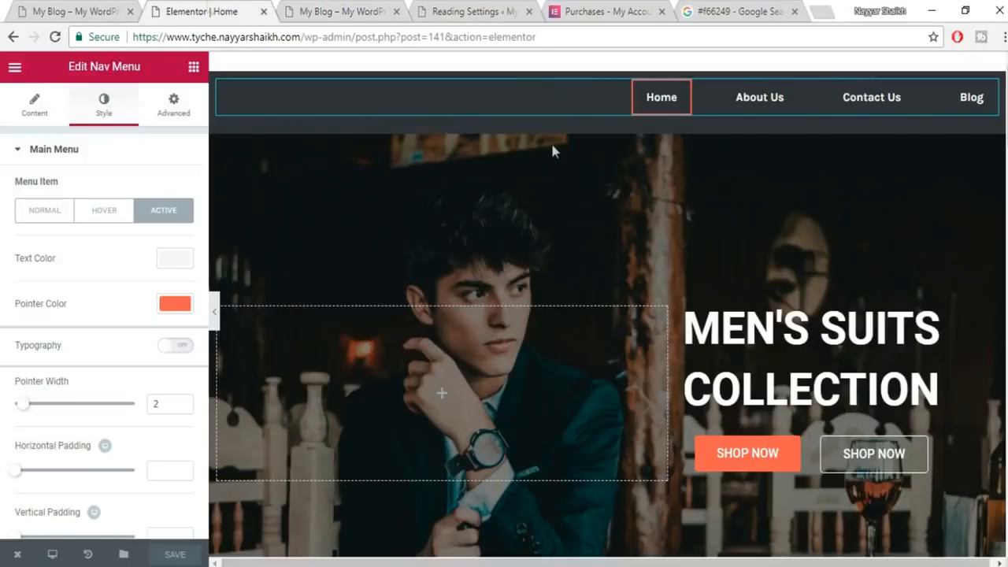
click(90, 11)
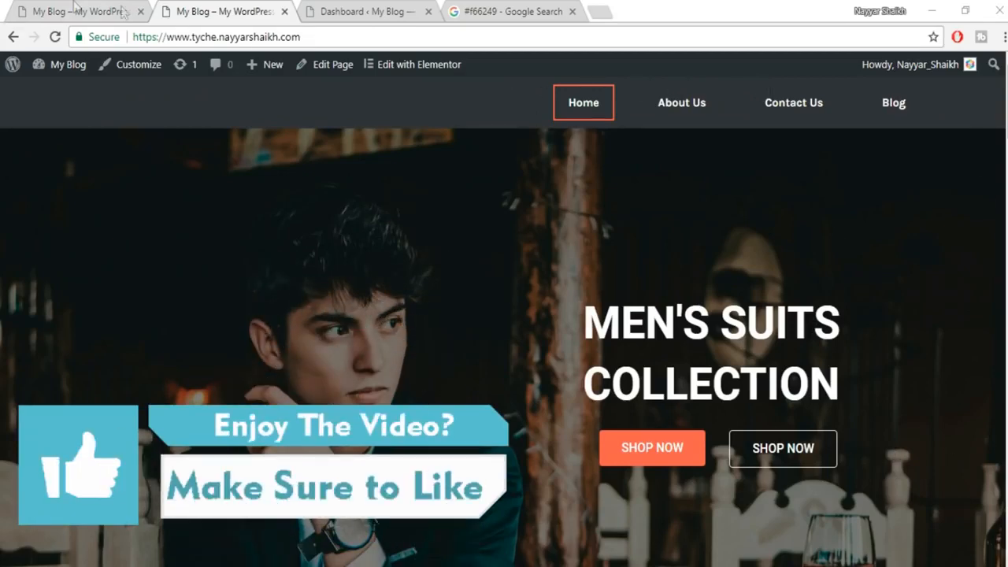
click(123, 11)
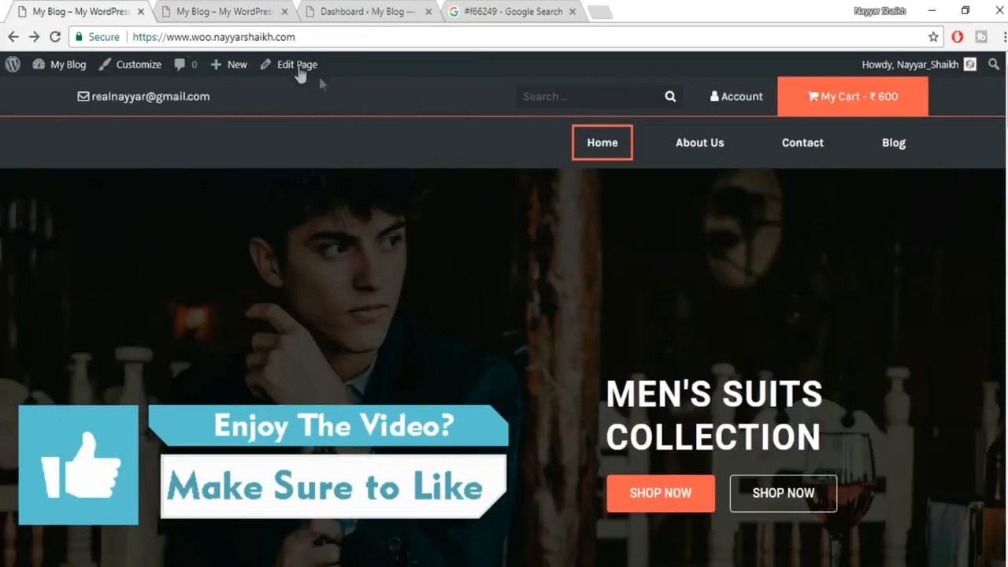
click(253, 11)
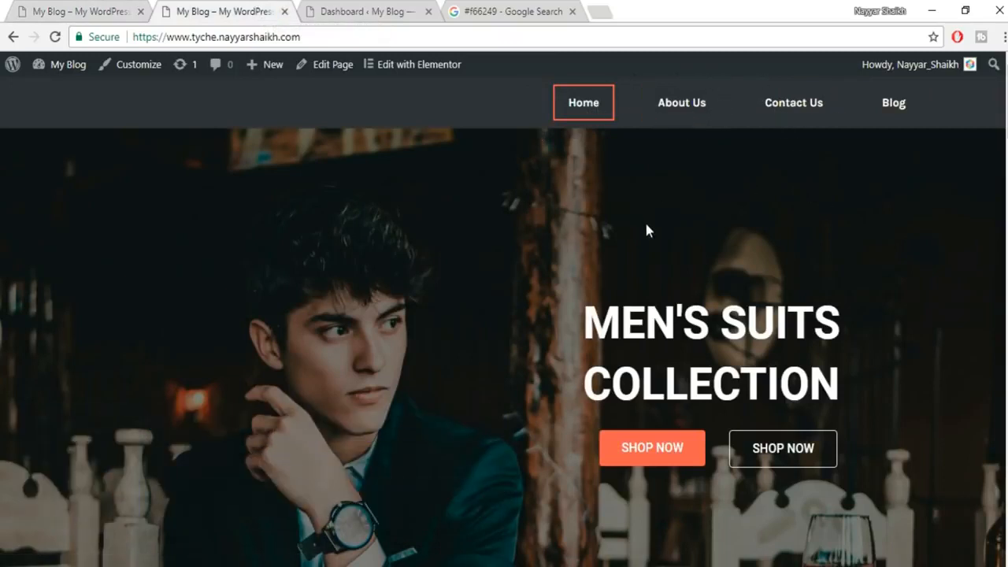
From the Dashboard, find the Home page marked as Front Page in the pages list.
click(347, 14)
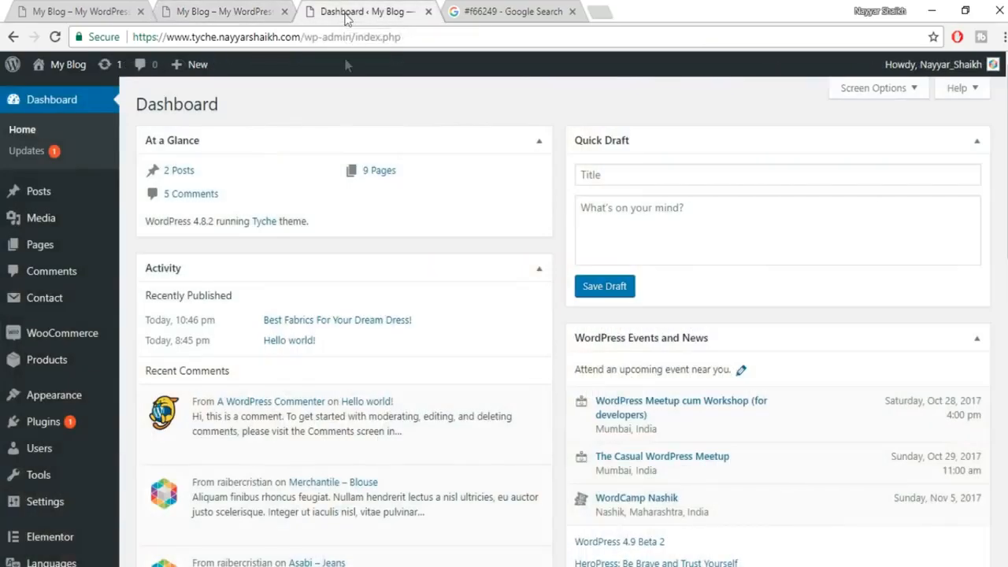
mouse_move(48, 251)
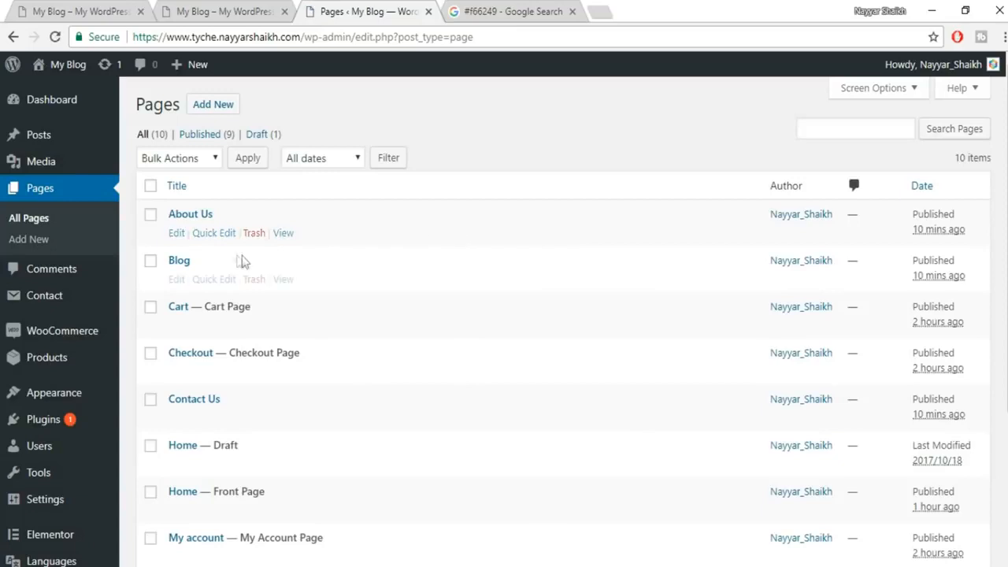
scroll(275, 350, down, 3)
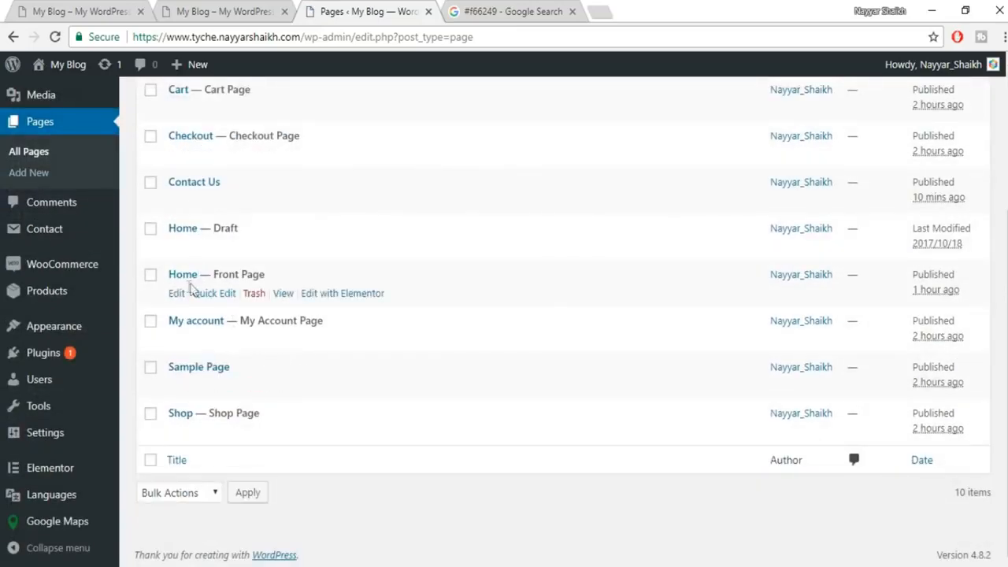
drag(266, 275, 209, 272)
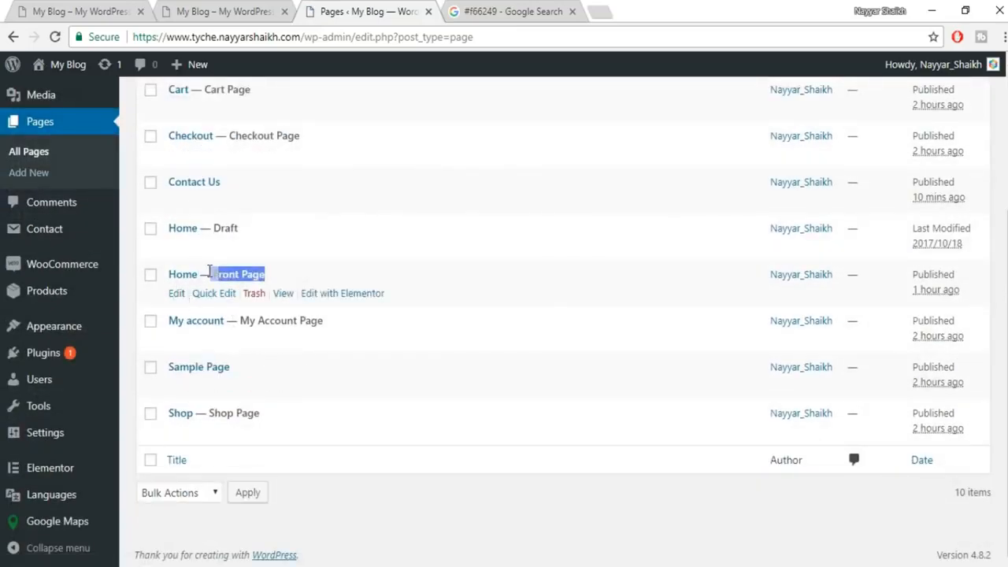
Change Home's template to Default Template, update it, and reload the live home page.
click(177, 296)
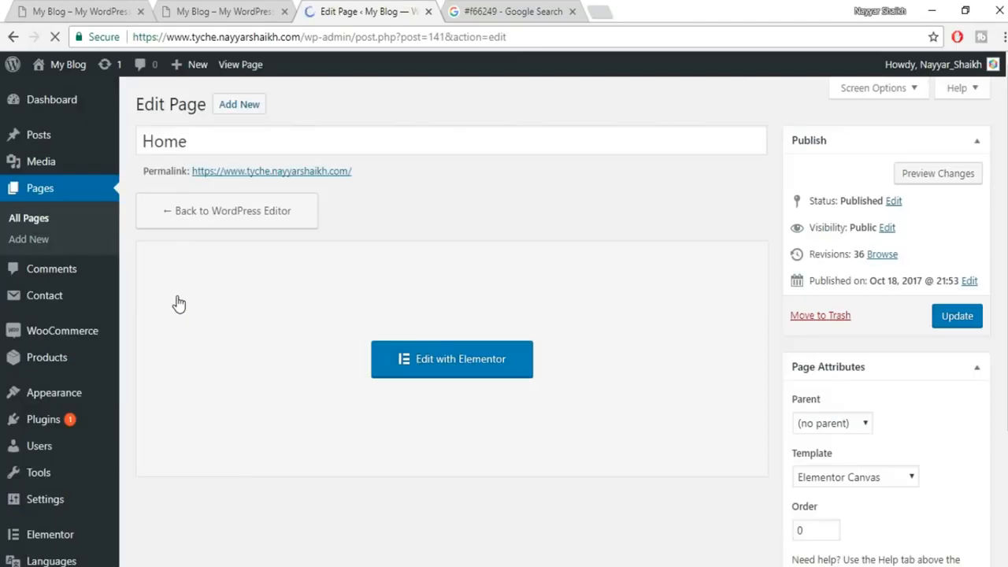
scroll(997, 412, down, 2)
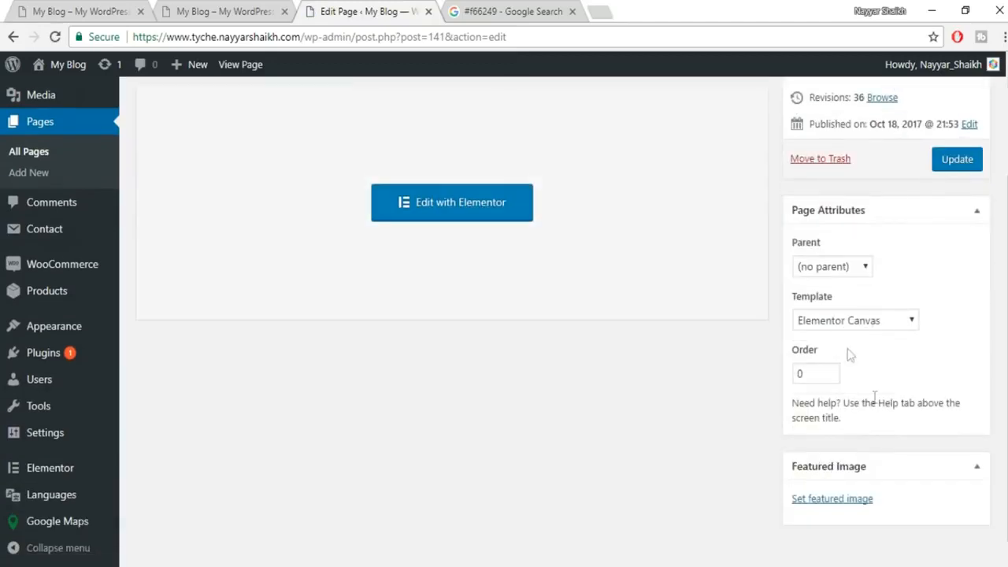
click(851, 320)
click(850, 339)
click(955, 164)
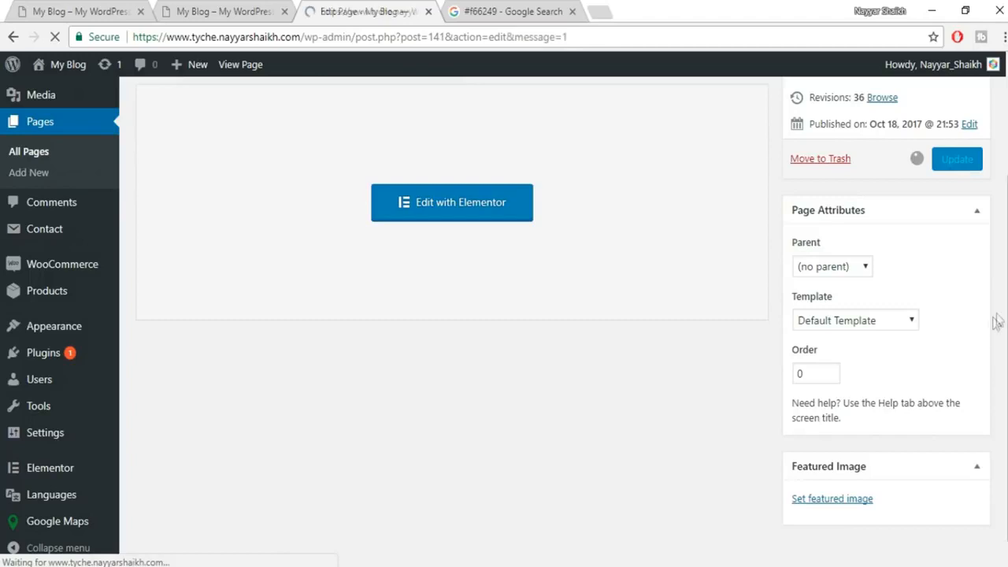
click(225, 11)
click(56, 37)
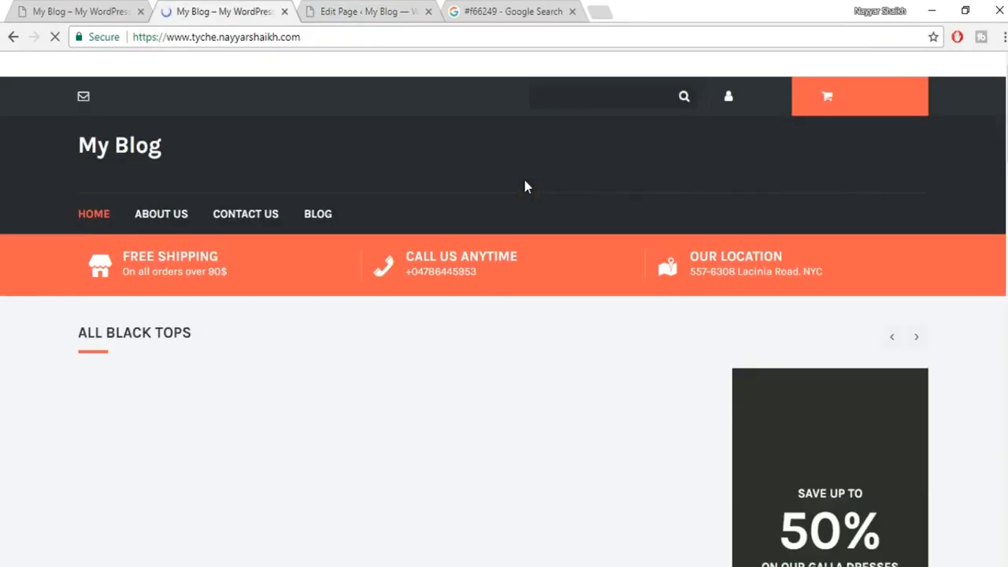
Scroll through the reloaded home page with the My Blog theme header and check the edit screen.
scroll(451, 266, down, 10)
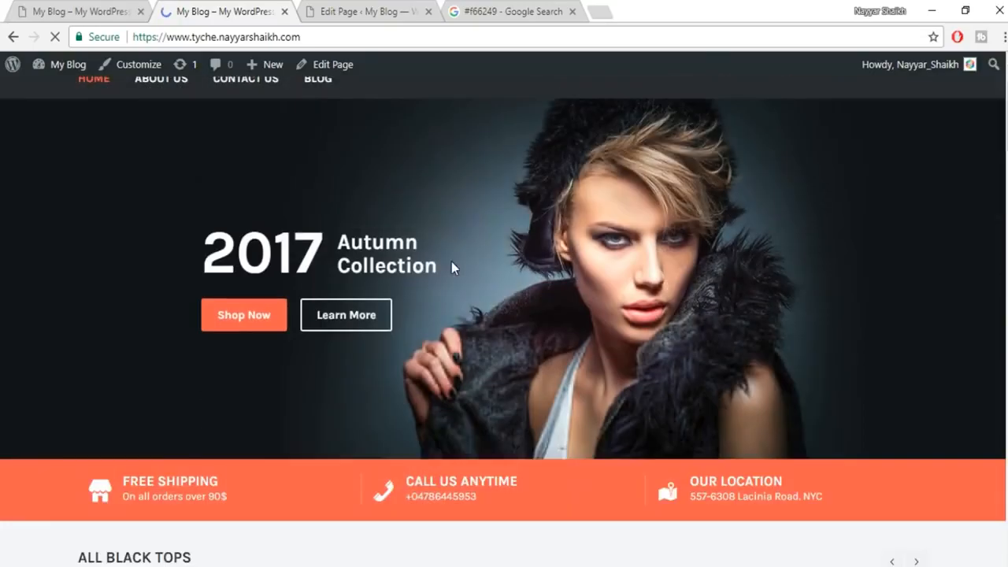
scroll(451, 261, down, 15)
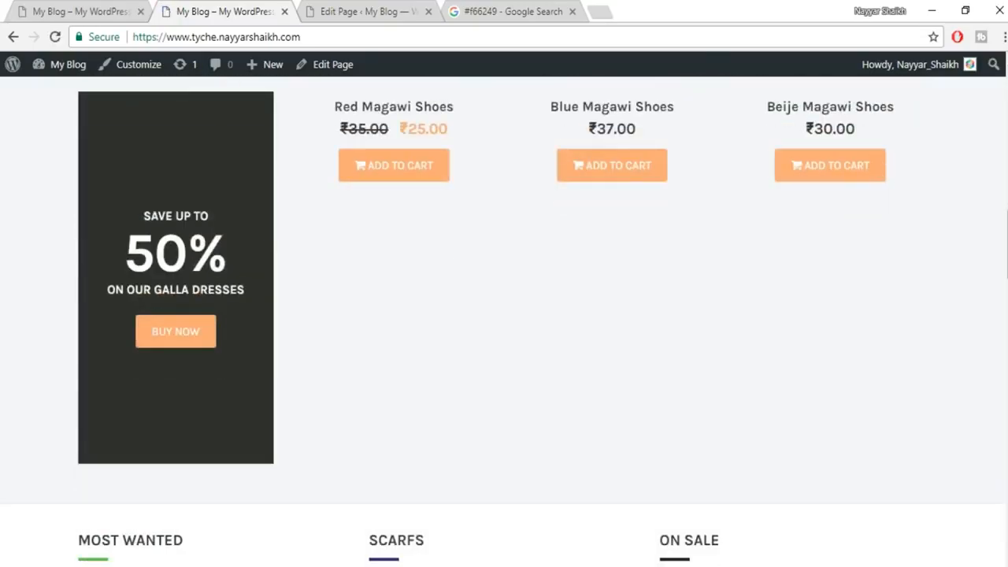
scroll(504, 321, down, 3)
scroll(504, 321, up, 15)
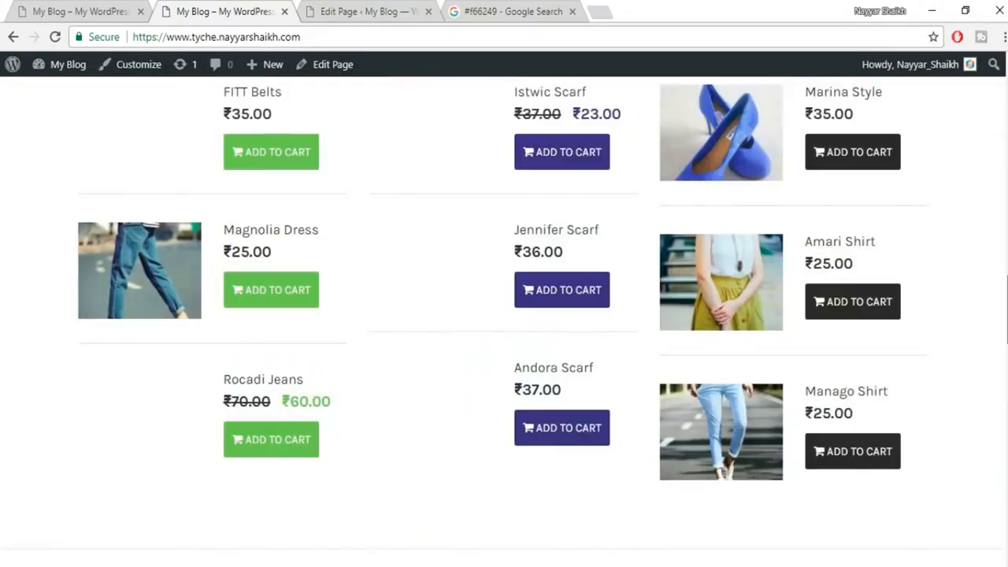
scroll(504, 321, up, 15)
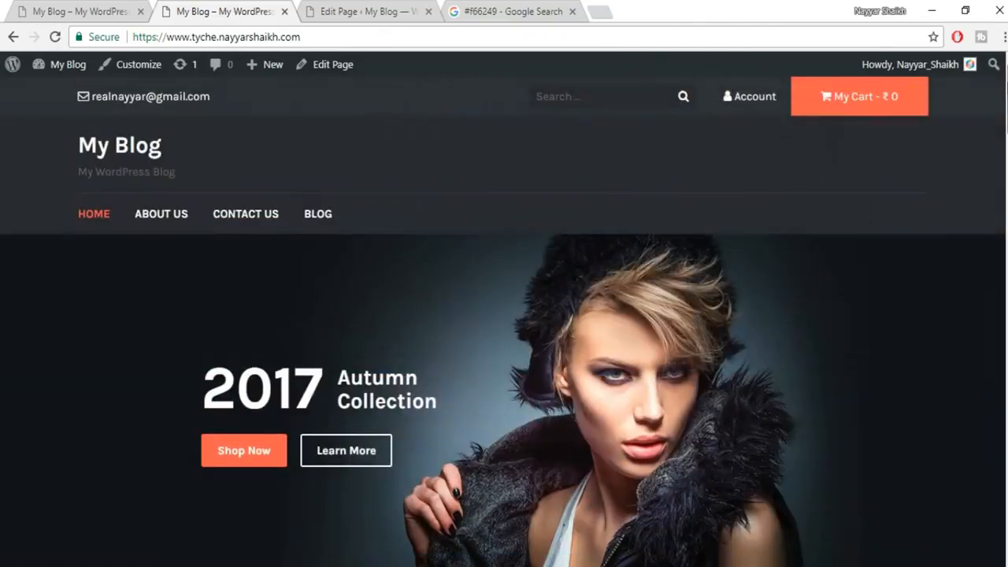
scroll(504, 321, down, 10)
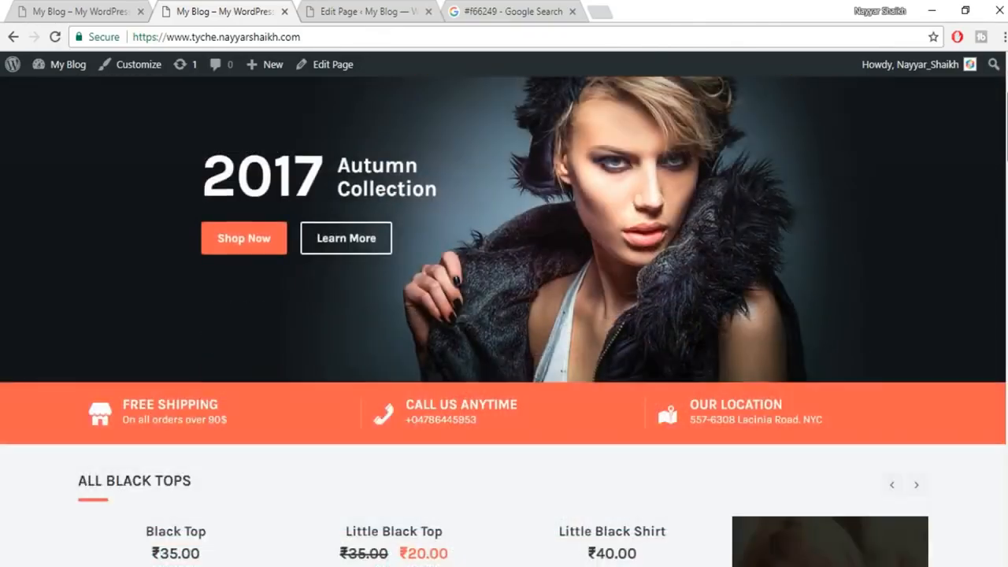
scroll(504, 321, down, 8)
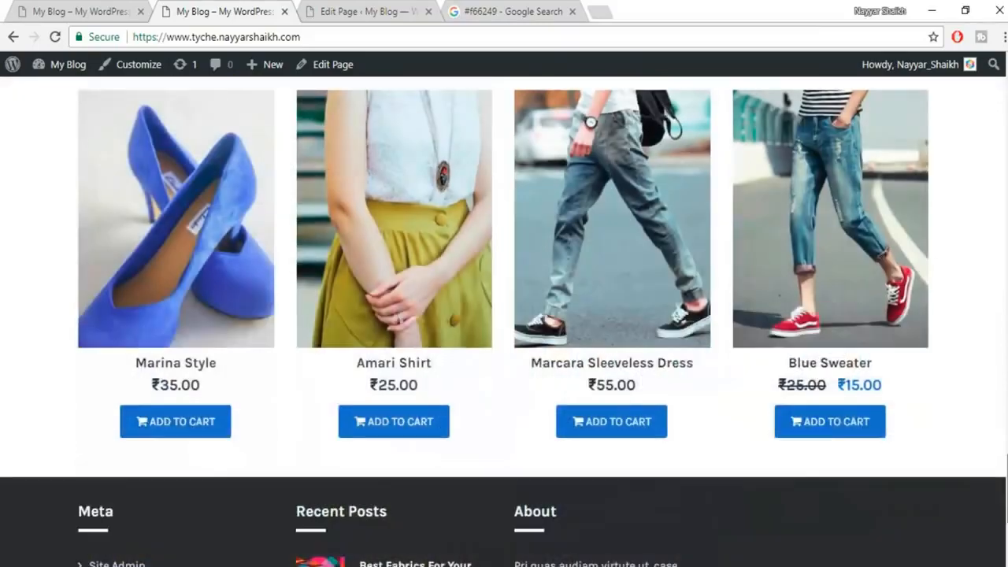
scroll(504, 321, up, 20)
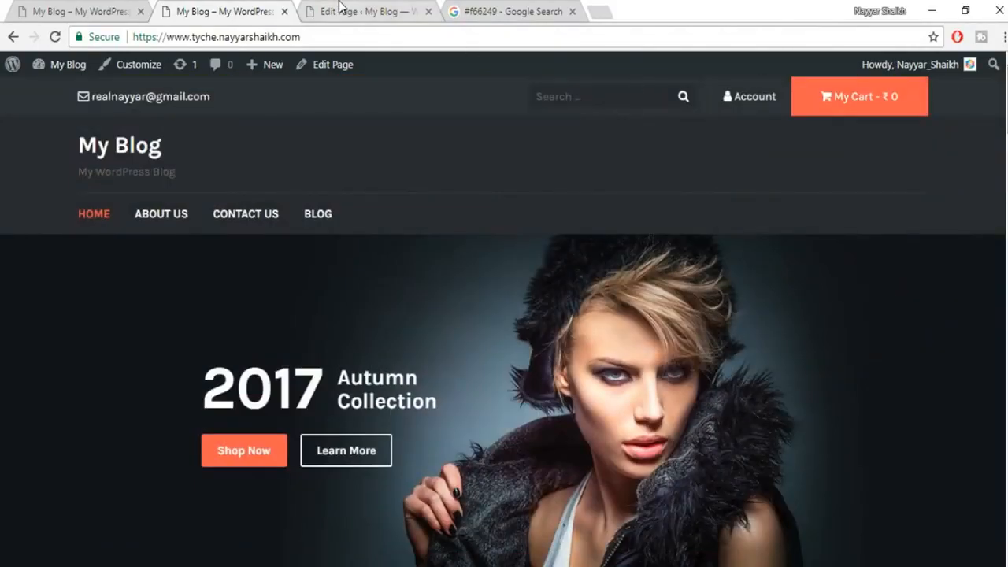
click(340, 8)
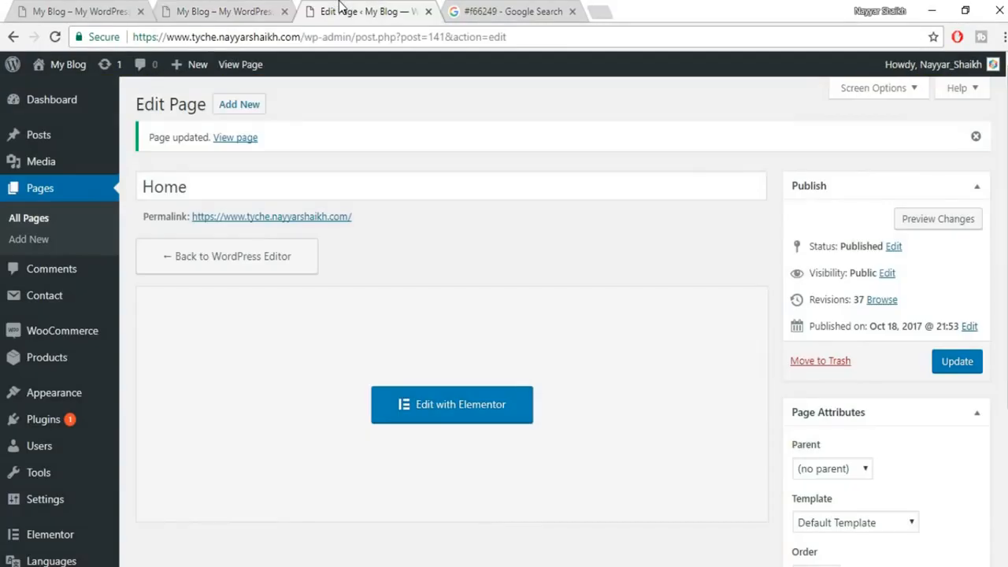
click(225, 12)
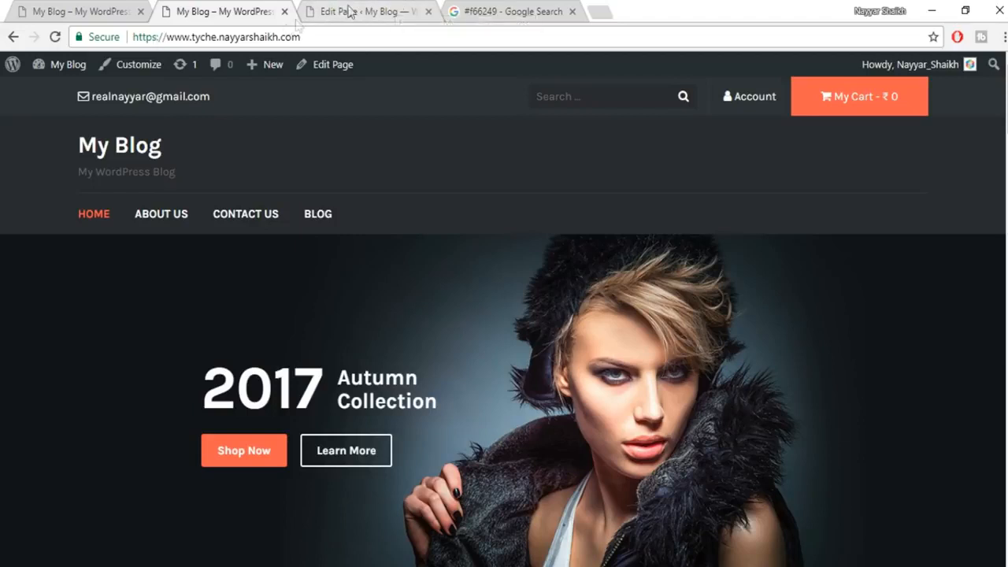
Open the Widgets admin page from the My Blog menu in a new tab.
mouse_move(62, 79)
right_click(53, 144)
click(79, 146)
click(374, 8)
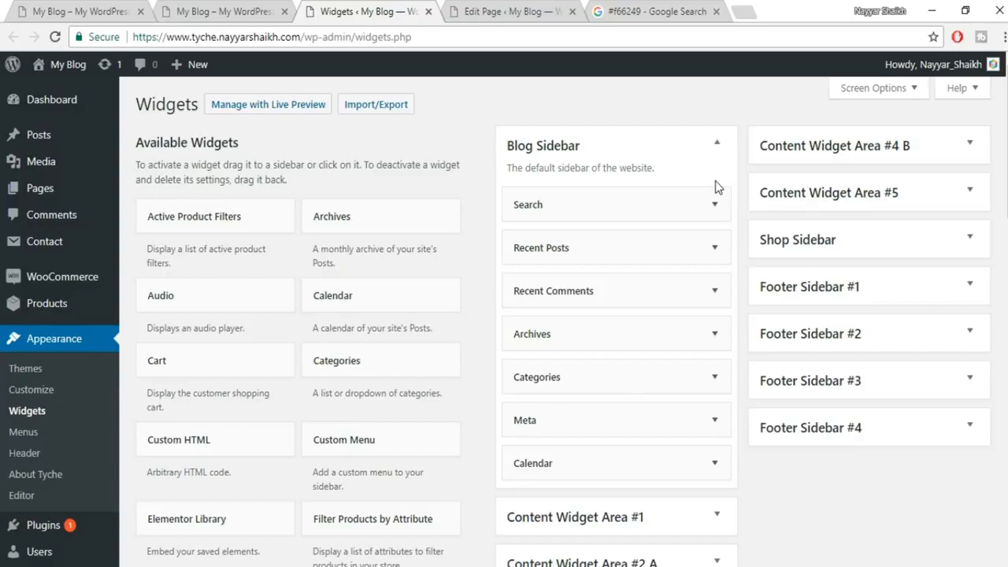
Delete the ALL BLACK TOPS widget from Content Widget Area #1 and inspect HIGH HEEL SHOES.
scroll(715, 186, down, 3)
scroll(593, 296, down, 2)
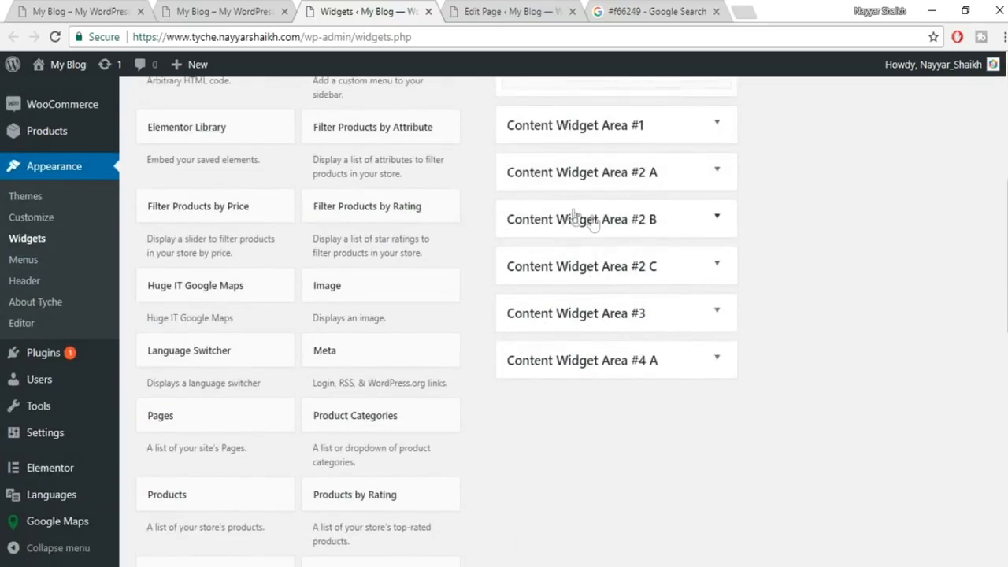
click(714, 128)
click(714, 200)
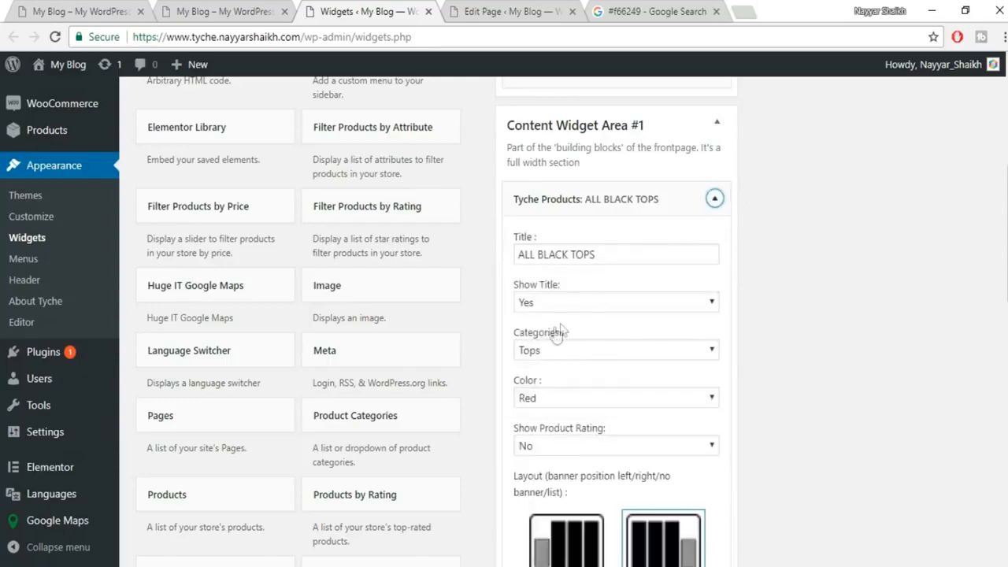
scroll(590, 496, down, 9)
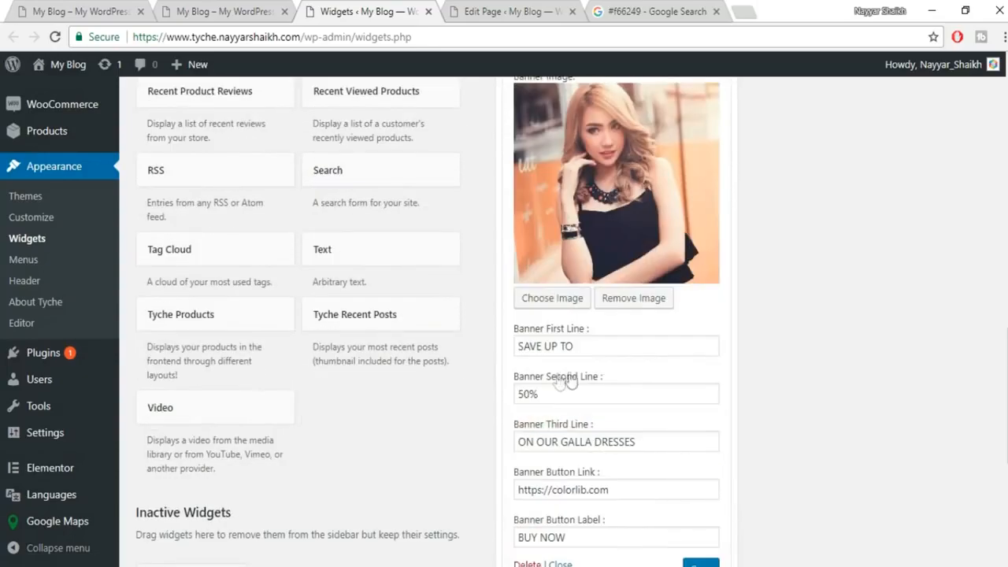
click(525, 413)
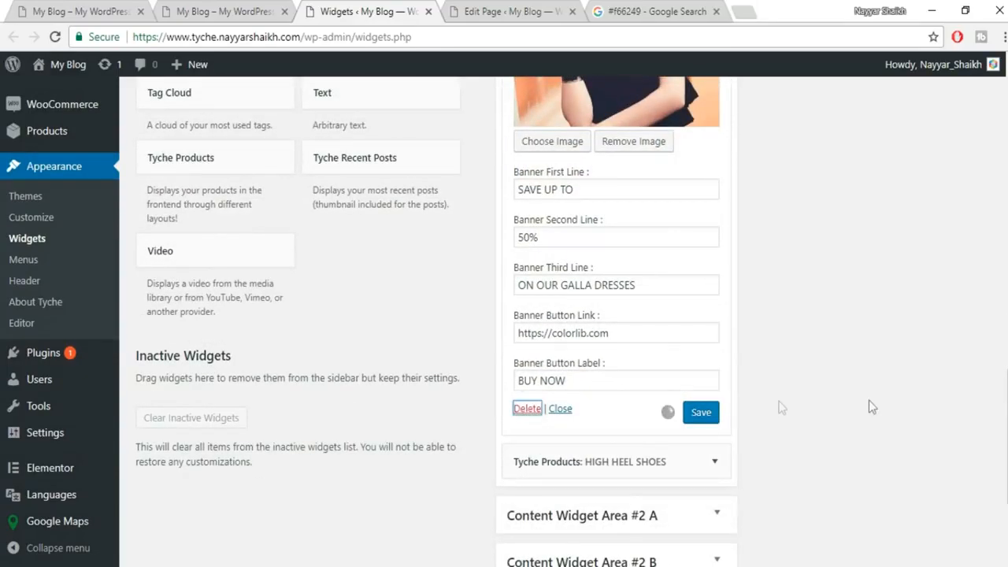
scroll(868, 406, up, 10)
click(713, 223)
scroll(707, 232, down, 10)
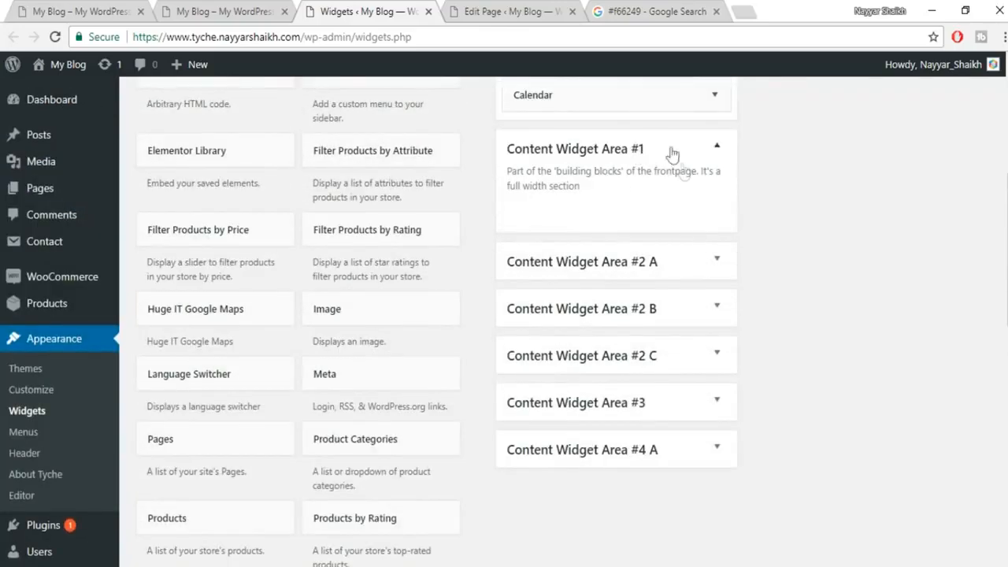
Inspect the MOST WANTED and SCARFS widgets in Content Widget Areas #2 A and #2 B.
click(707, 266)
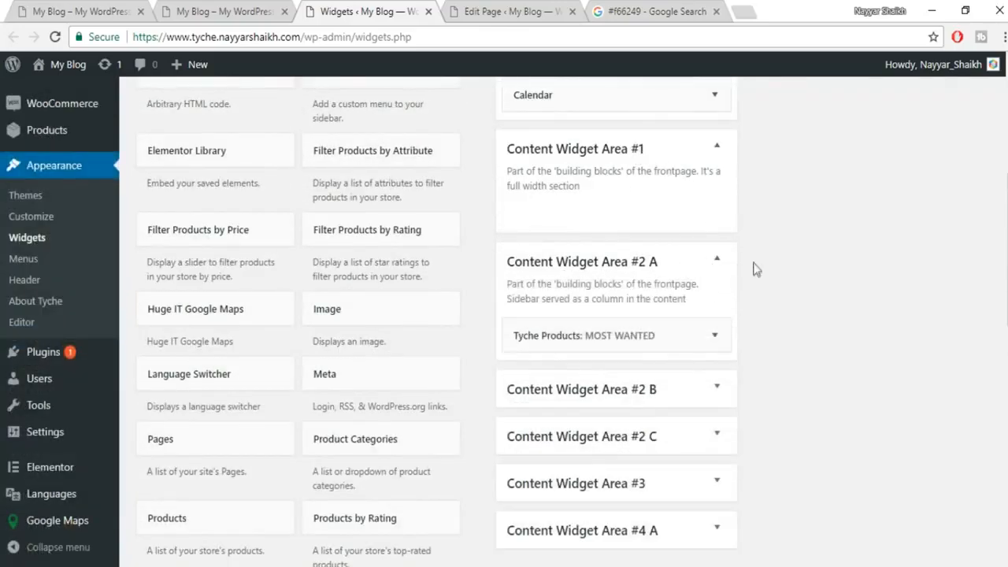
click(713, 336)
scroll(815, 328, down, 5)
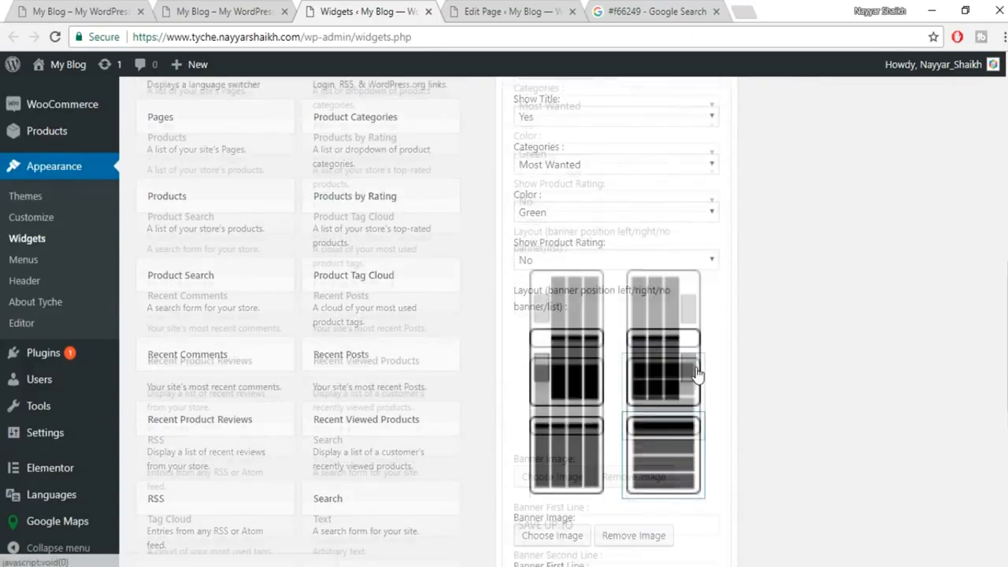
scroll(696, 374, down, 4)
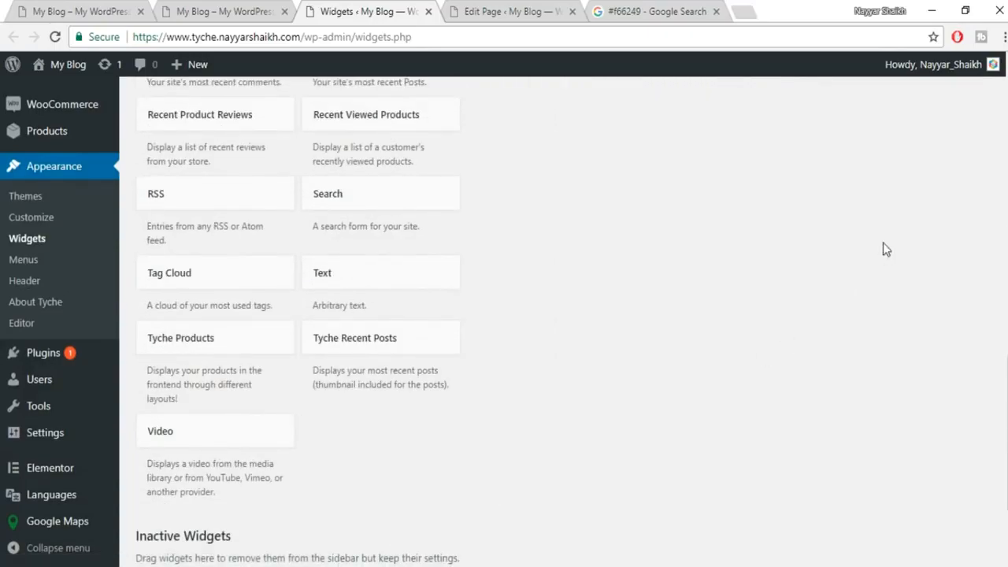
scroll(883, 242, up, 6)
click(716, 300)
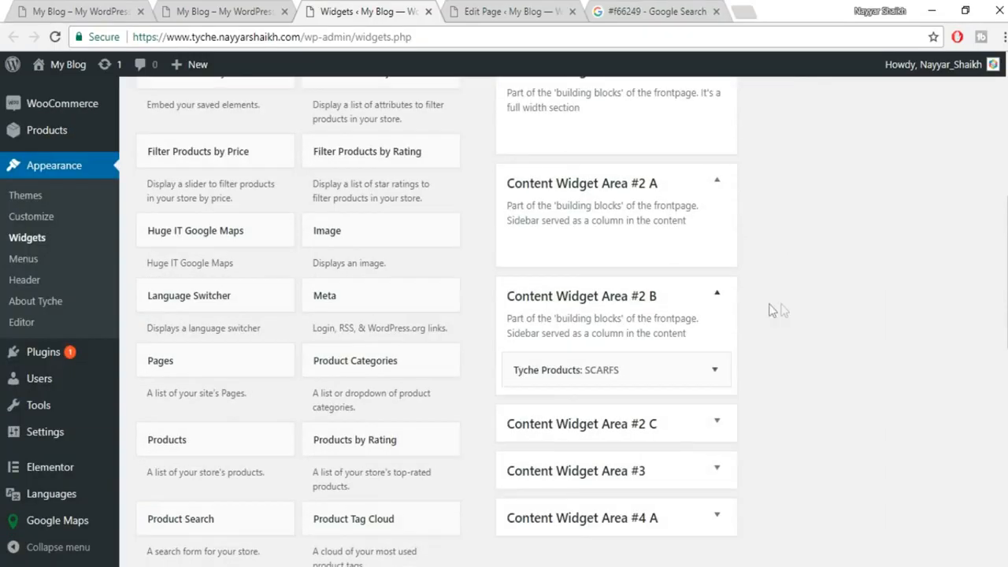
scroll(715, 283, down, 6)
click(715, 134)
scroll(528, 435, down, 7)
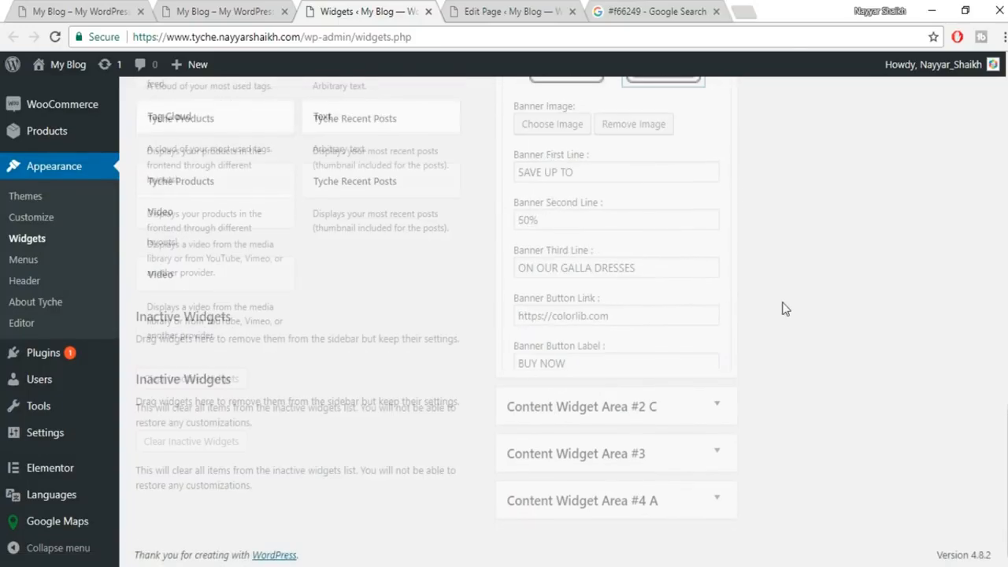
Delete the ON SALE widget from Content Widget Area #2 C.
click(712, 331)
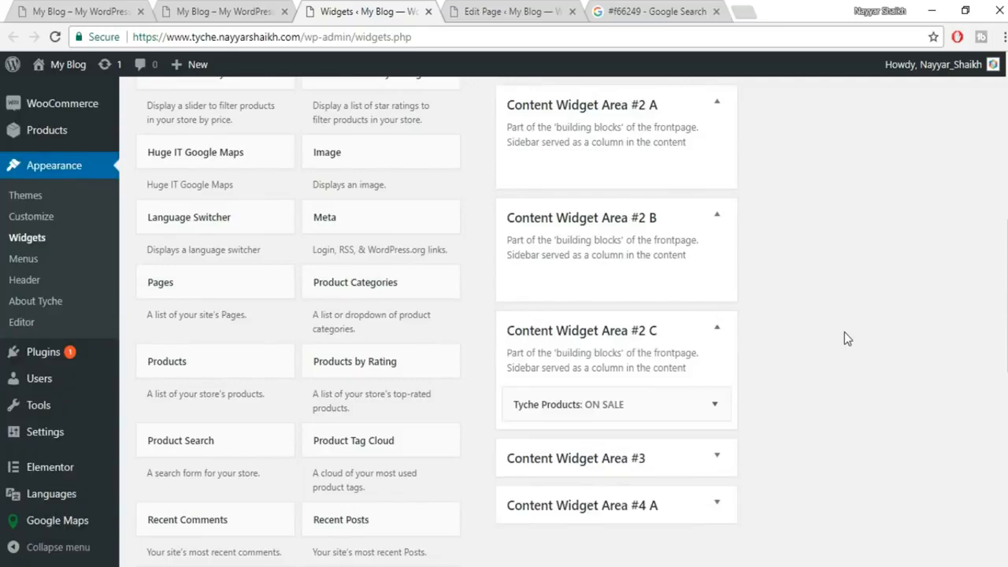
scroll(845, 331, down, 2)
click(715, 247)
scroll(531, 313, down, 7)
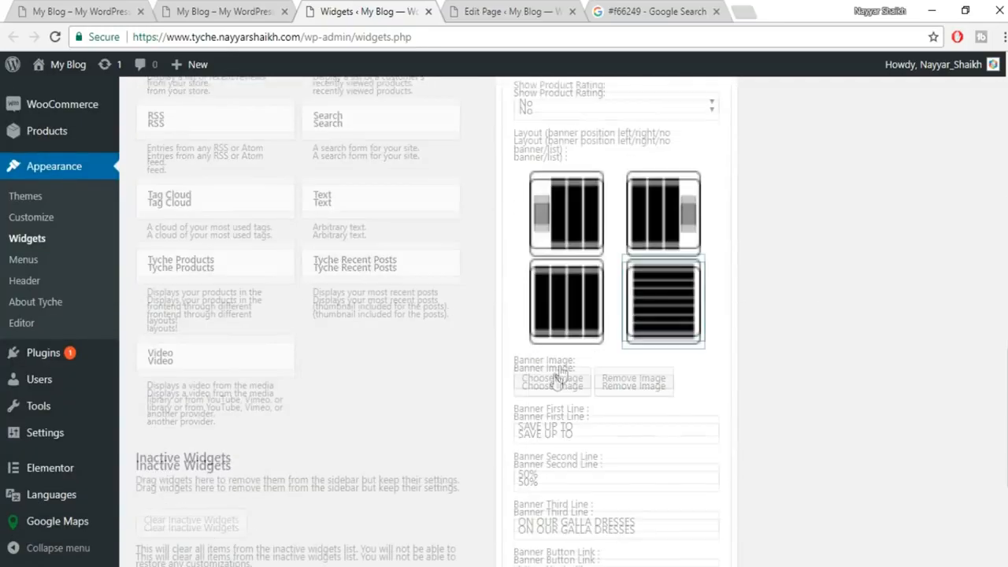
click(527, 491)
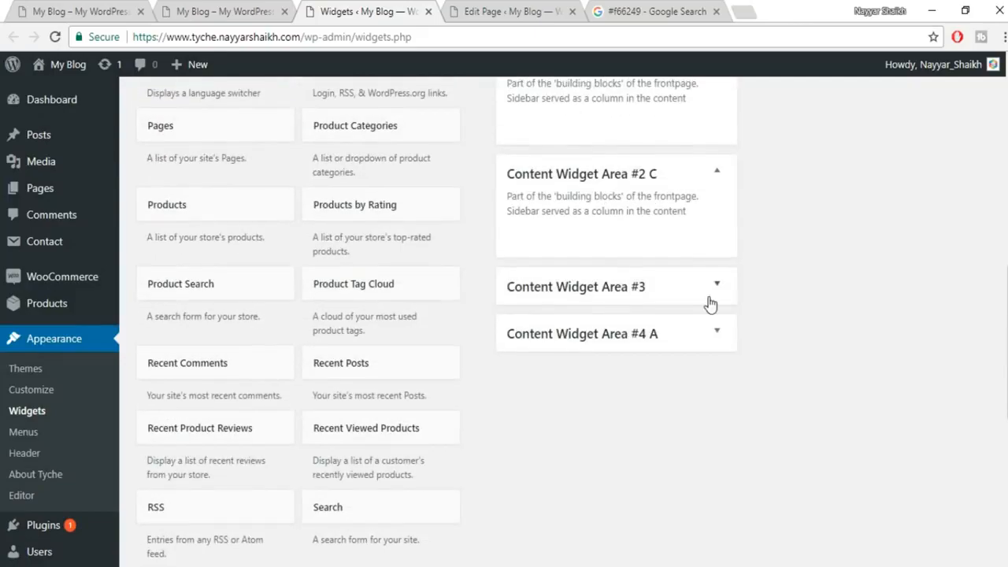
Delete the FEATURED widget from Area #3 and inspect FROM THE BLOG in Area #4 A.
click(721, 293)
click(717, 289)
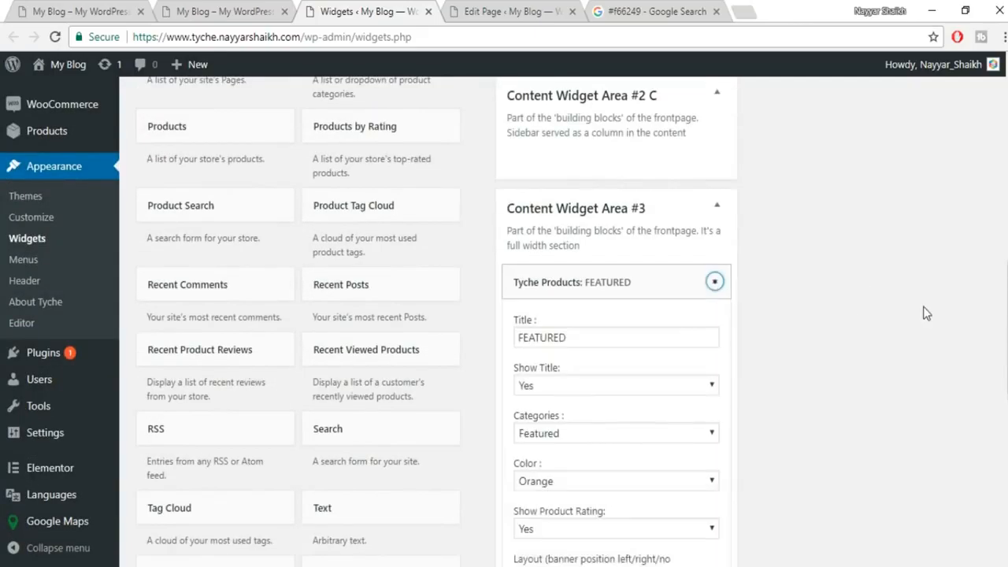
scroll(923, 313, down, 3)
scroll(557, 471, down, 3)
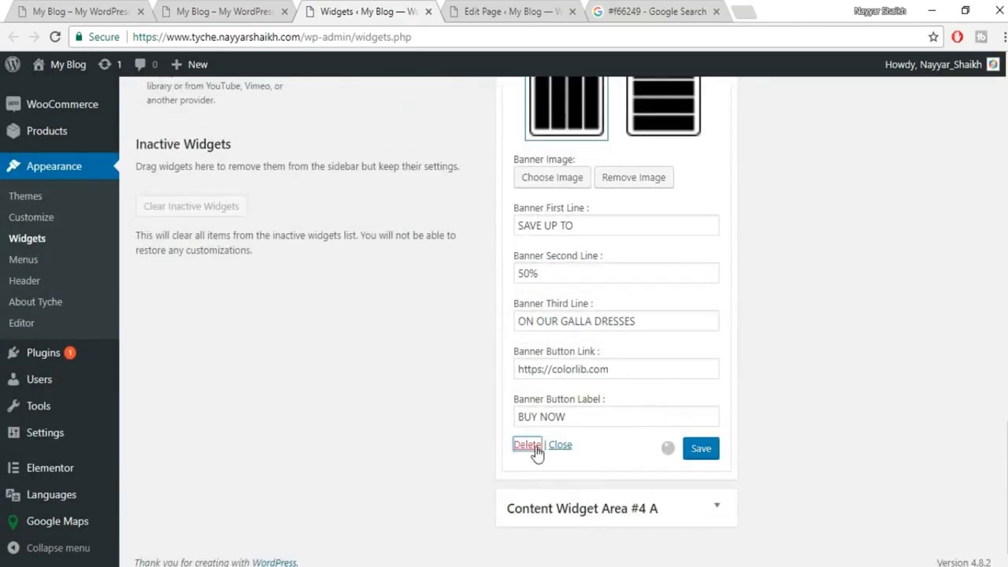
click(527, 445)
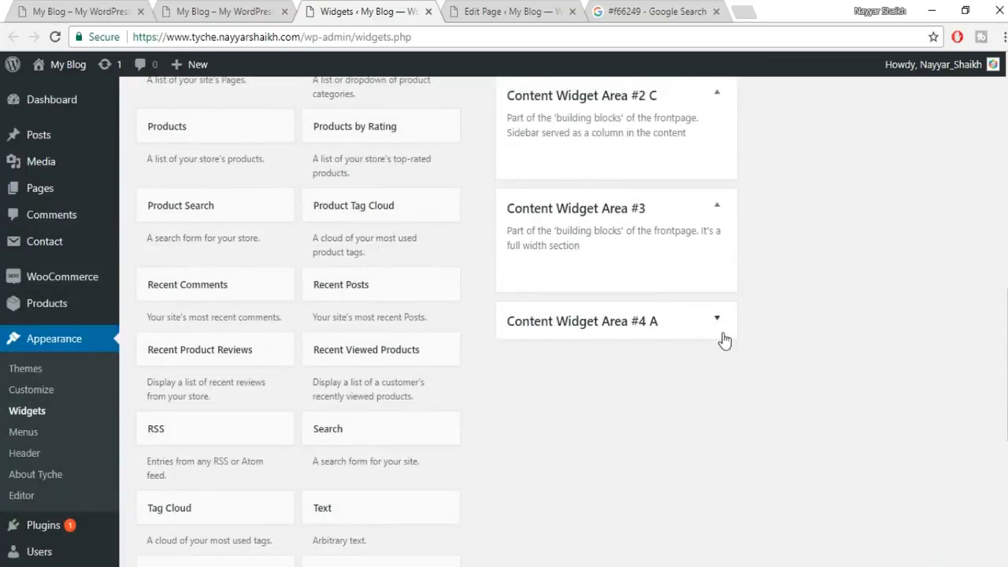
click(716, 318)
click(714, 394)
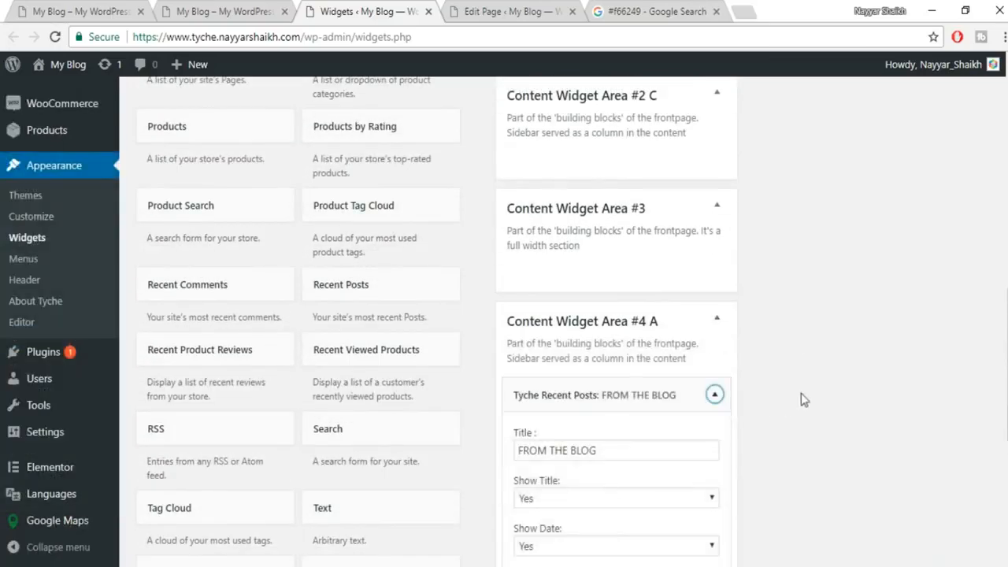
scroll(801, 399, down, 4)
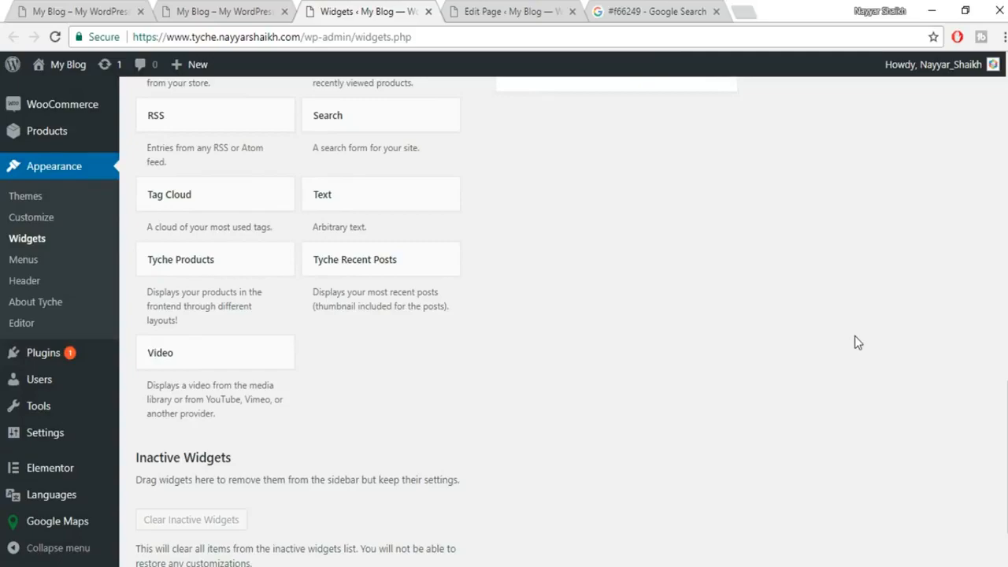
scroll(854, 335, up, 12)
scroll(874, 346, up, 1)
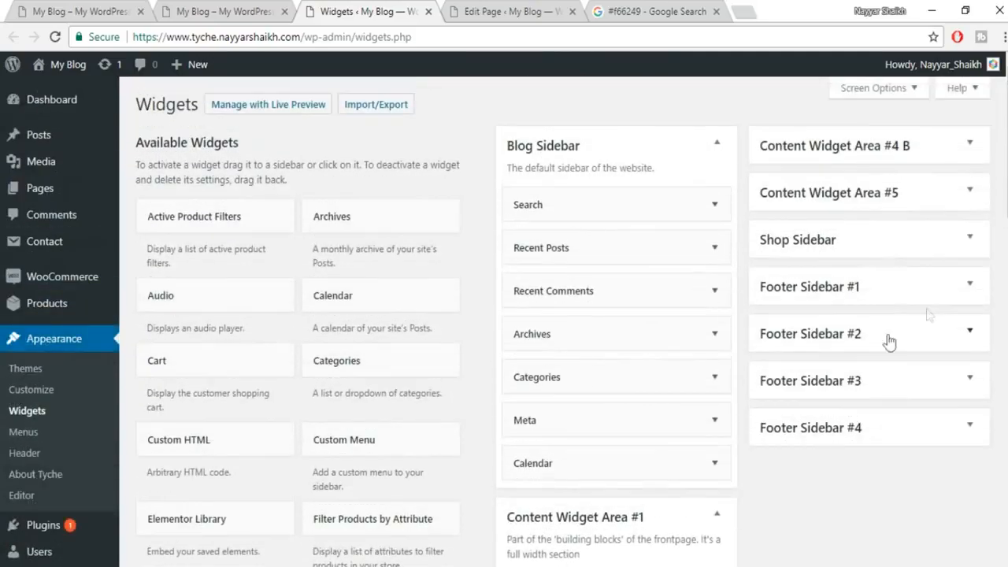
Inspect Recent Posts in Area #4 B and delete the TRENDS widget from Area #5.
click(961, 164)
click(913, 217)
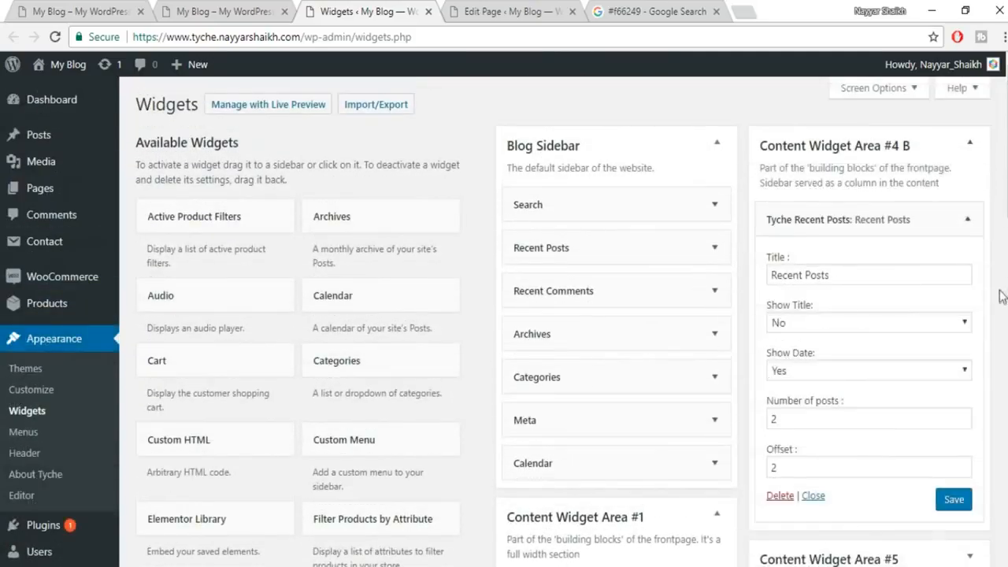
scroll(799, 392, down, 2)
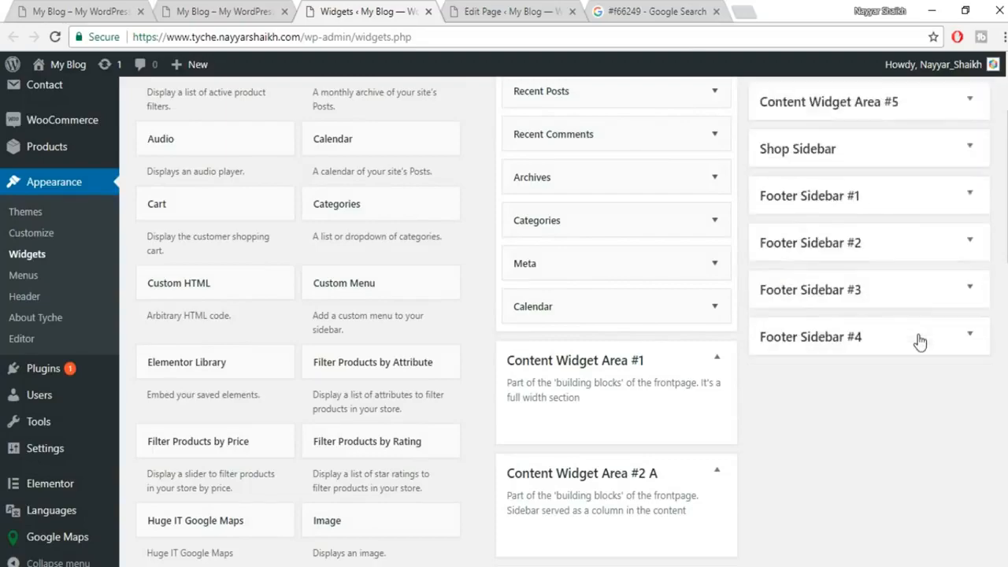
scroll(934, 300, up, 3)
click(934, 262)
click(797, 331)
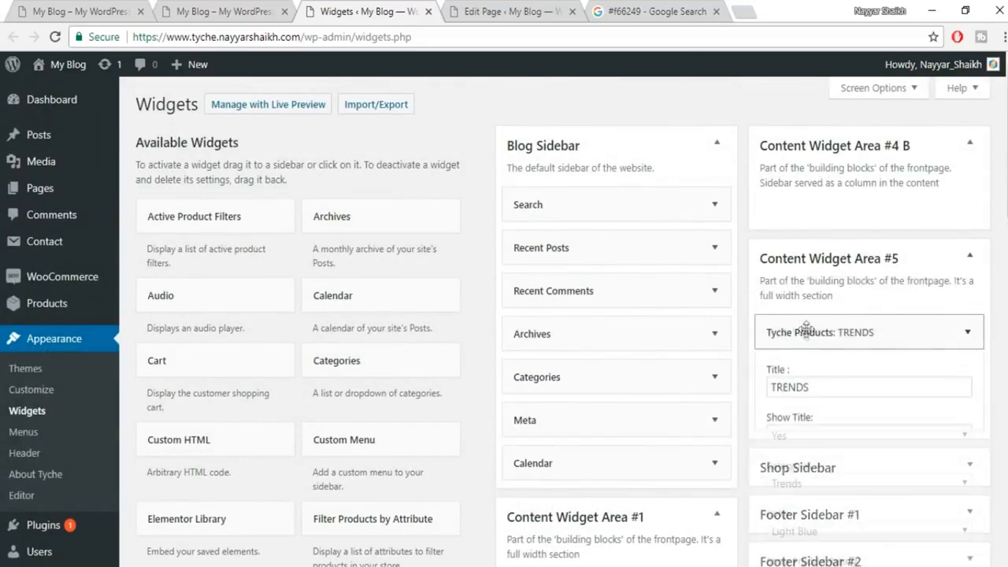
scroll(833, 486, down, 3)
scroll(833, 486, down, 5)
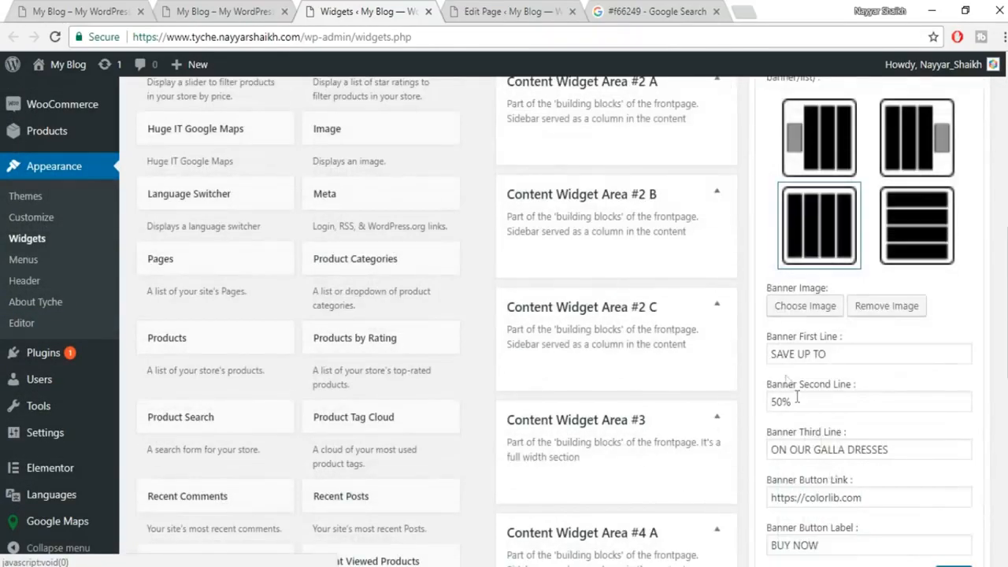
scroll(788, 354, down, 4)
click(779, 260)
scroll(916, 293, up, 2)
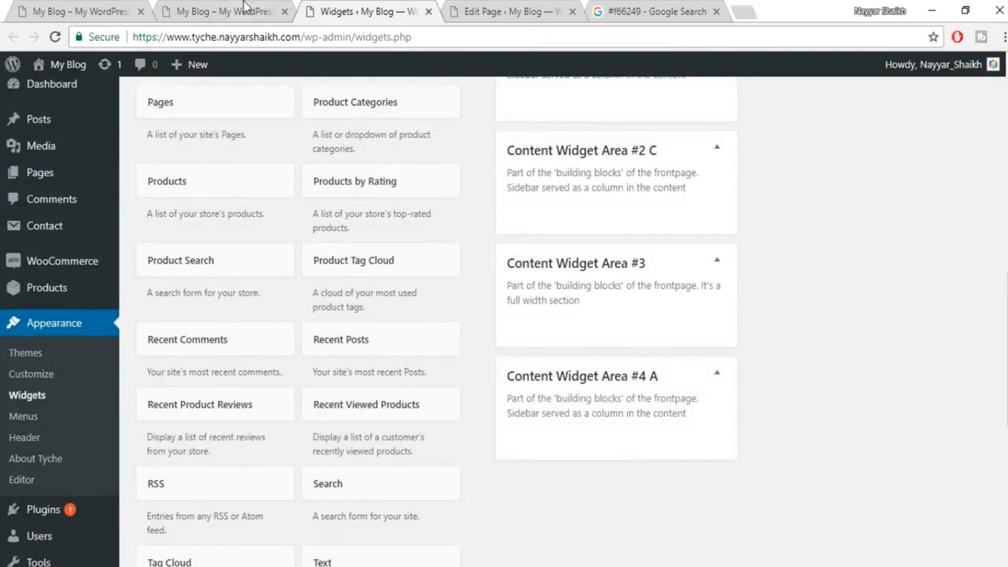
Reload the live site to check the removed widgets.
click(225, 11)
click(274, 37)
key(Return)
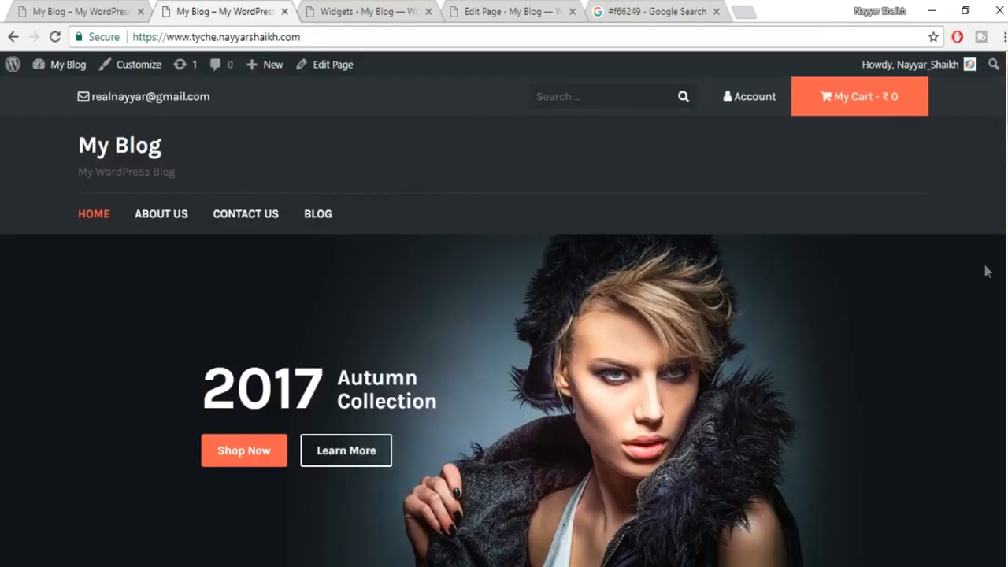
Scroll through the reloaded home page, then launch Customize from the admin bar.
scroll(504, 315, down, 5)
scroll(504, 315, up, 3)
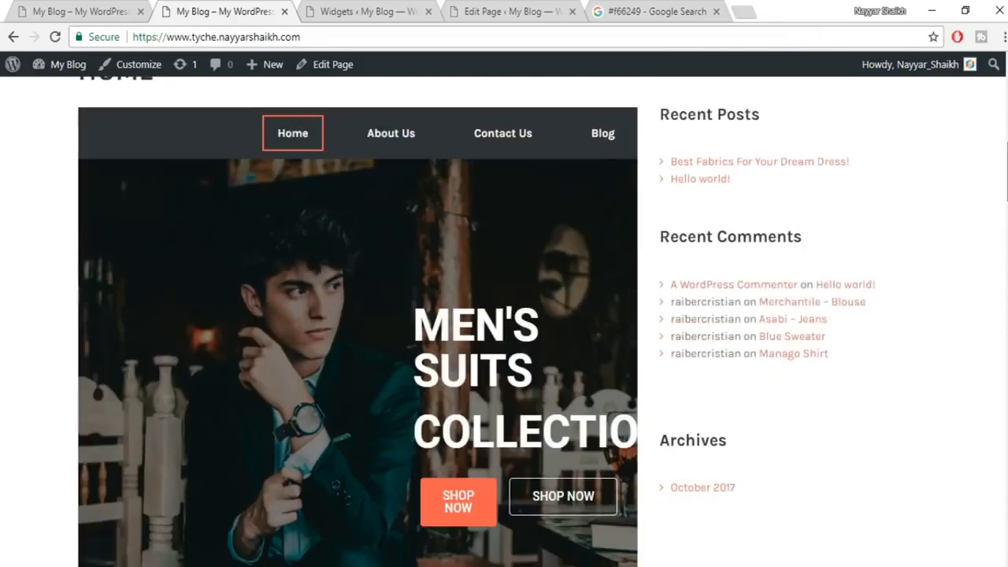
scroll(821, 193, up, 5)
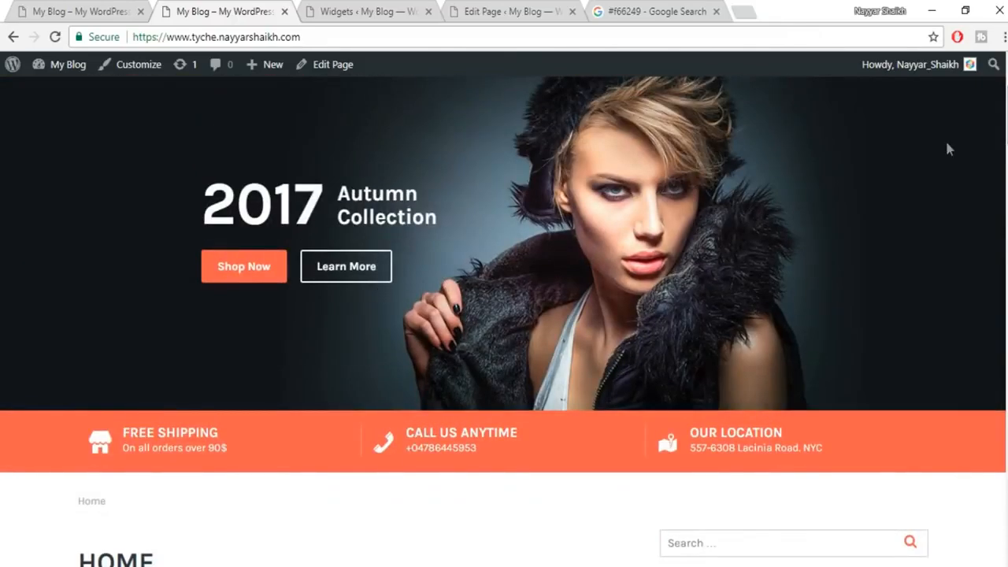
scroll(504, 321, down, 4)
scroll(519, 264, down, 1)
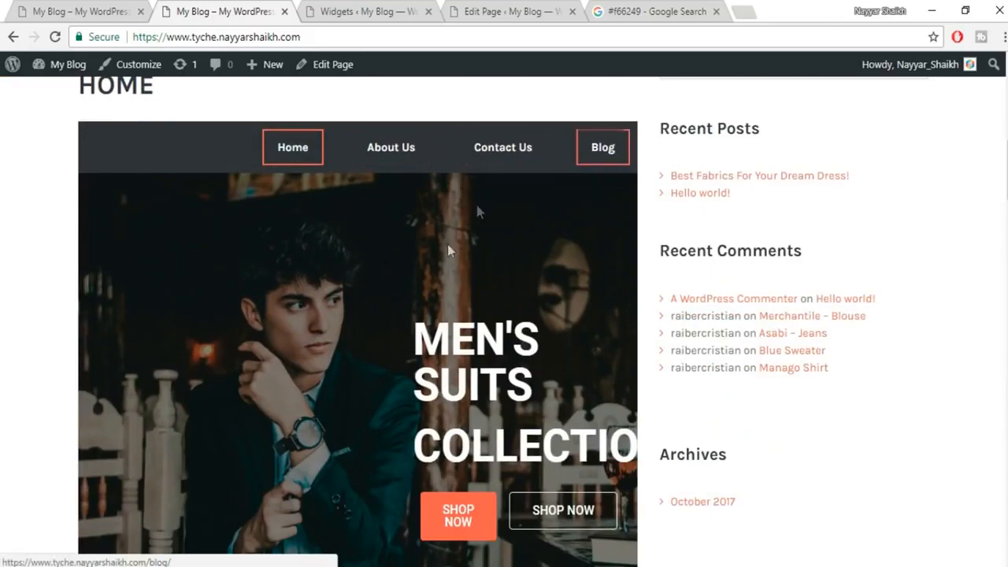
scroll(450, 307, down, 9)
scroll(690, 366, up, 10)
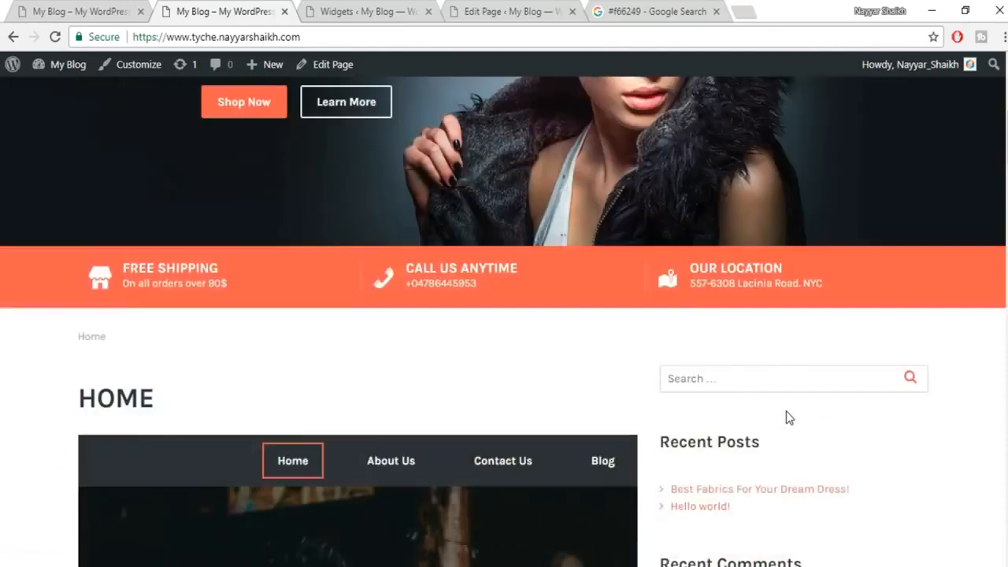
scroll(786, 412, up, 4)
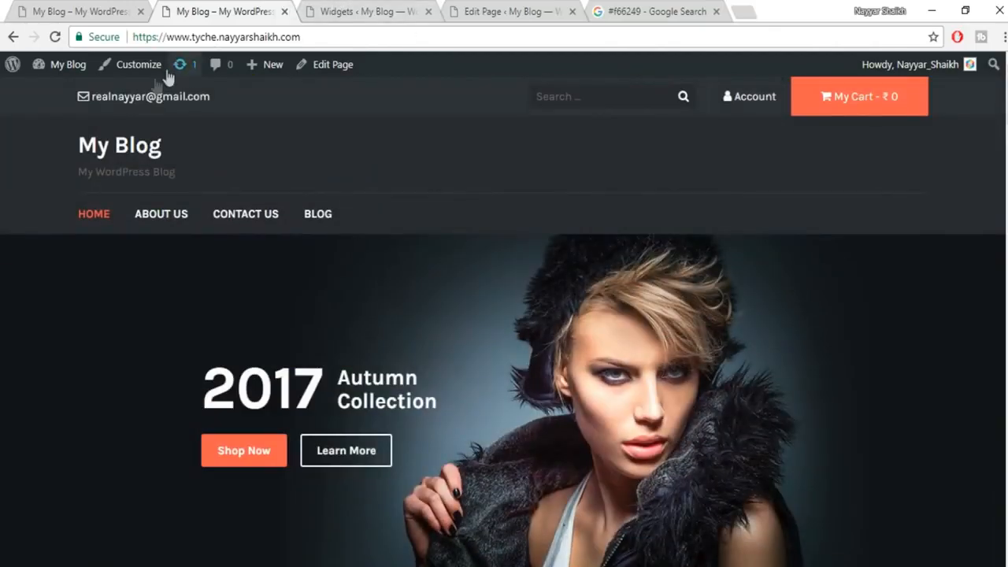
click(142, 72)
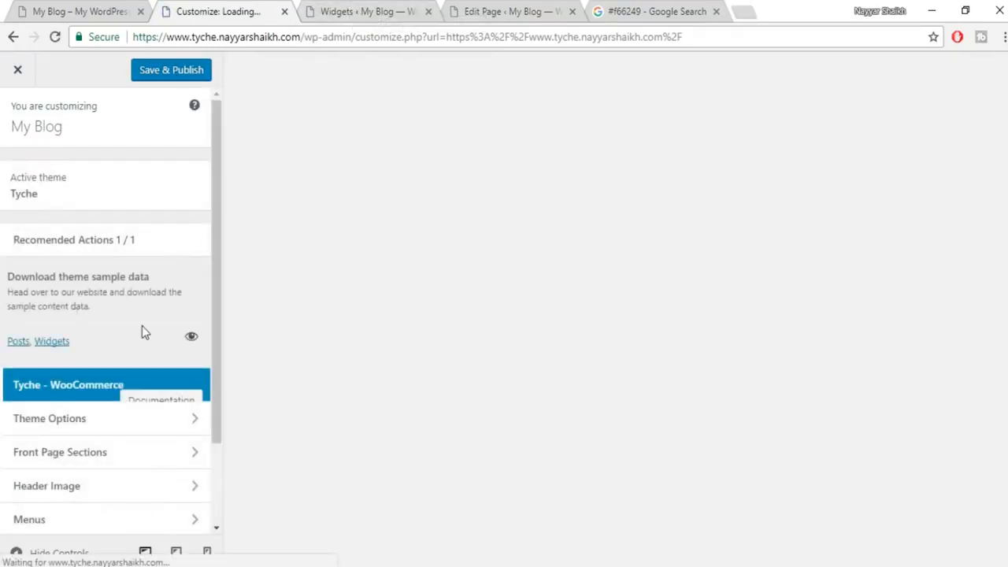
Switch off Enable Front Page Slider under Frontpage Section Ordering and Visibility.
scroll(191, 327, down, 1)
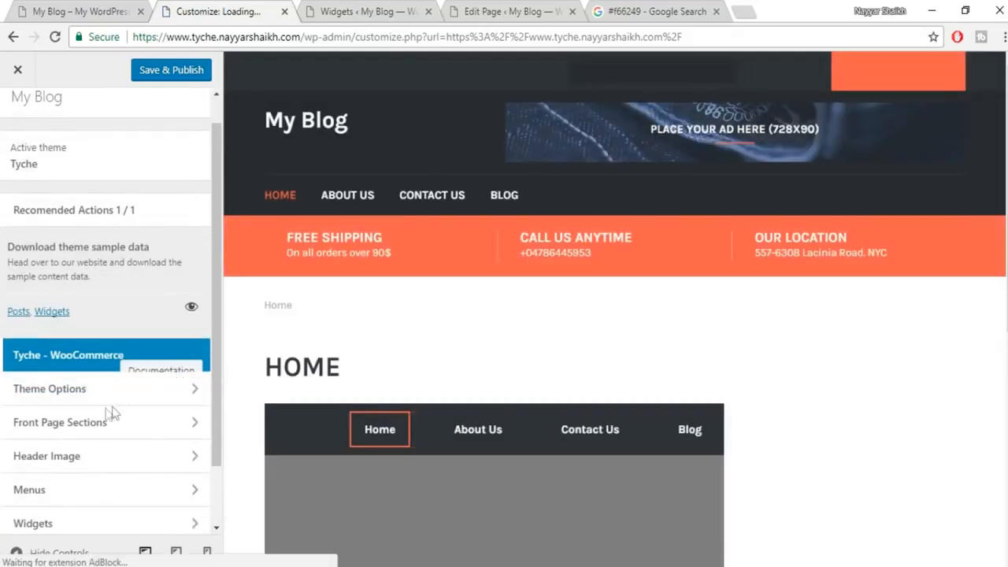
scroll(128, 394, down, 3)
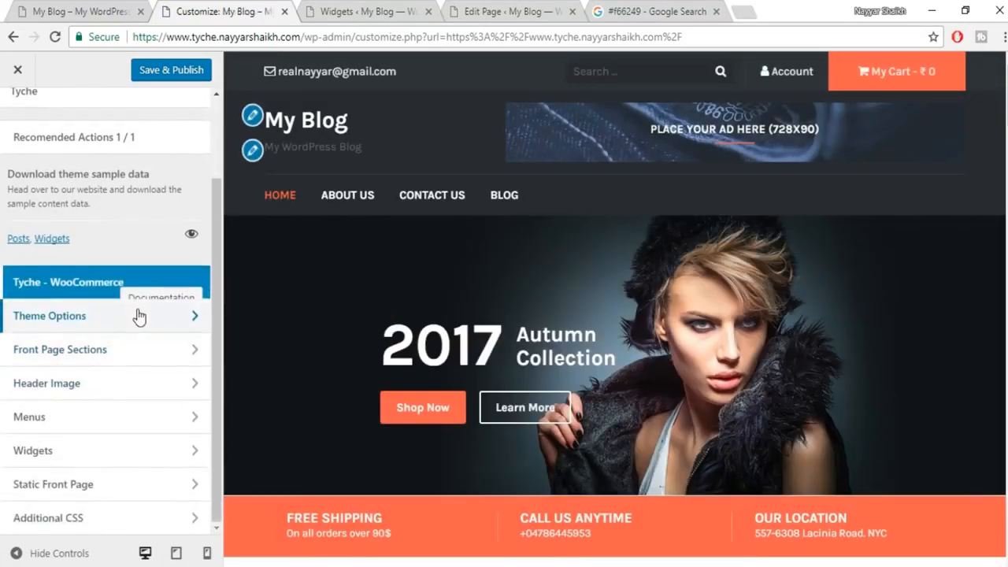
click(139, 316)
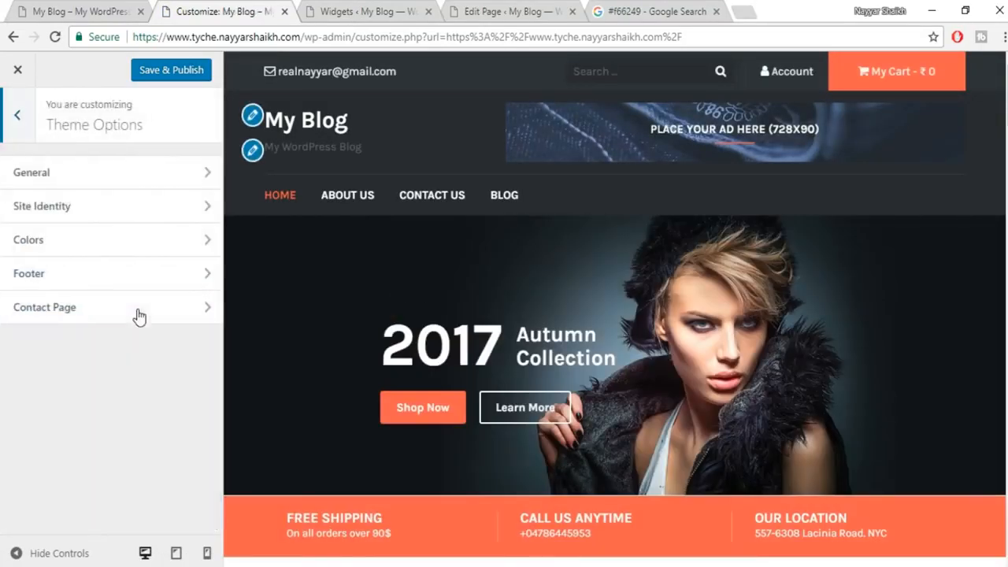
click(10, 122)
click(91, 351)
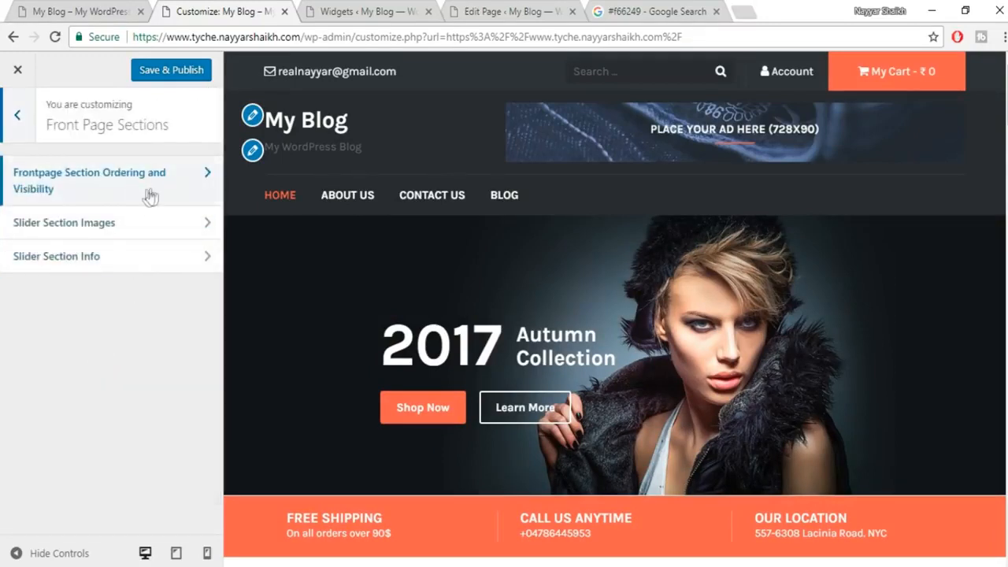
click(146, 197)
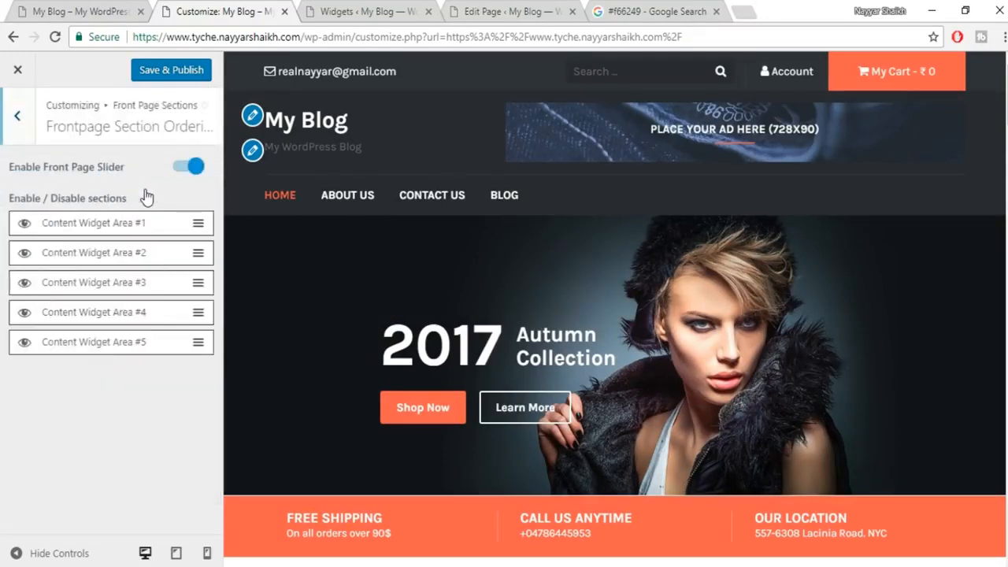
click(189, 169)
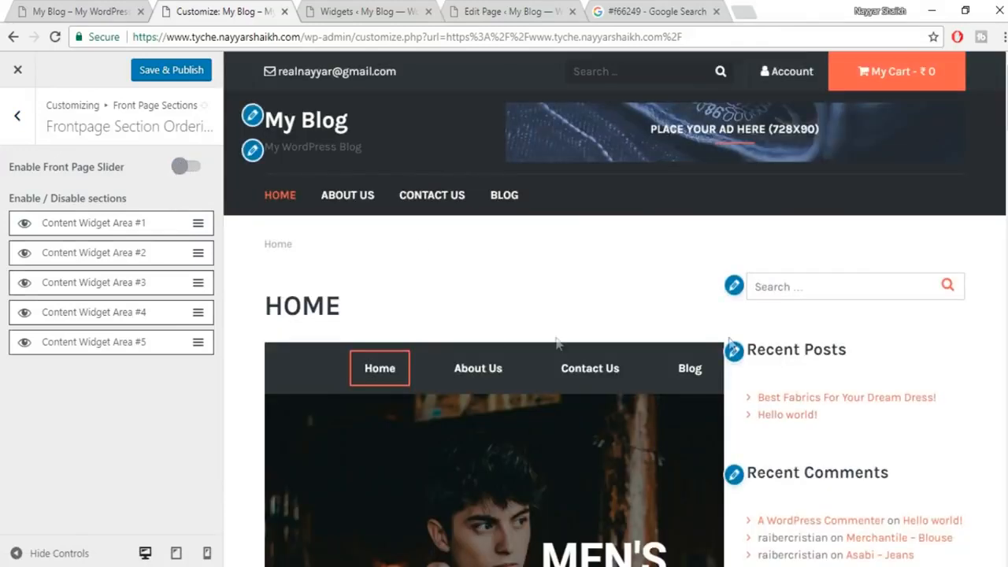
Review the Slider Section Images and Slider Section Info settings, then edit the sidebar's Search widget.
click(18, 115)
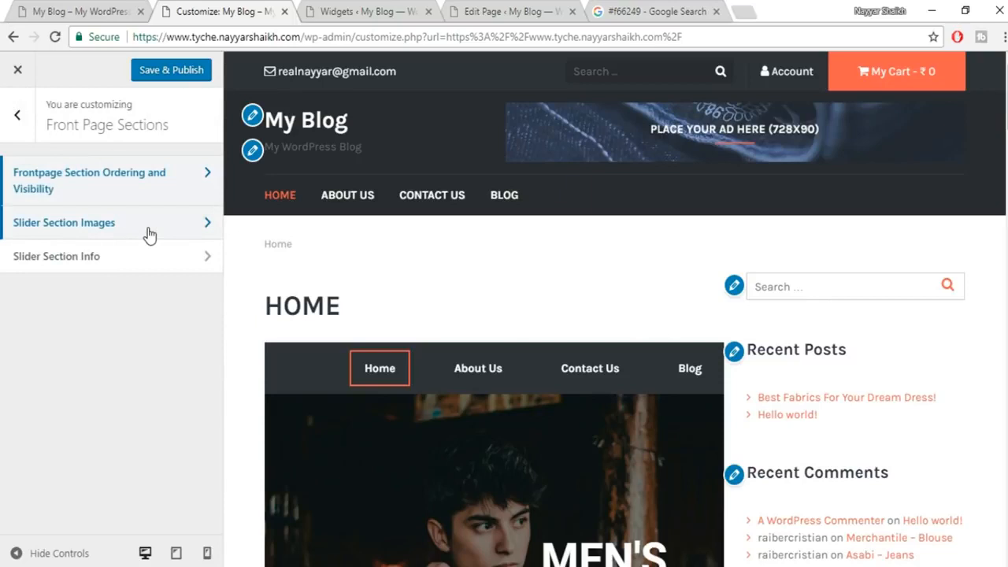
click(150, 235)
click(17, 115)
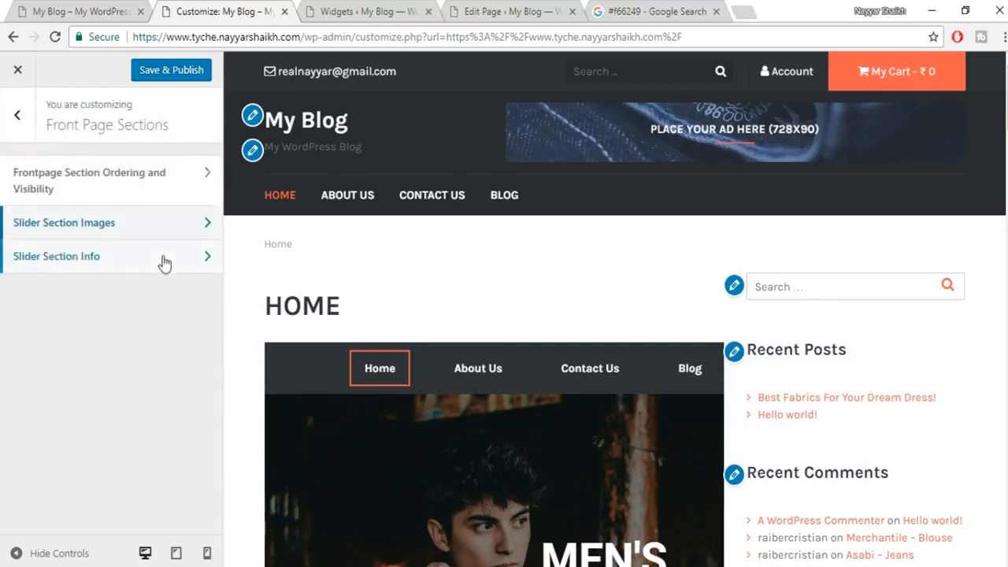
click(164, 263)
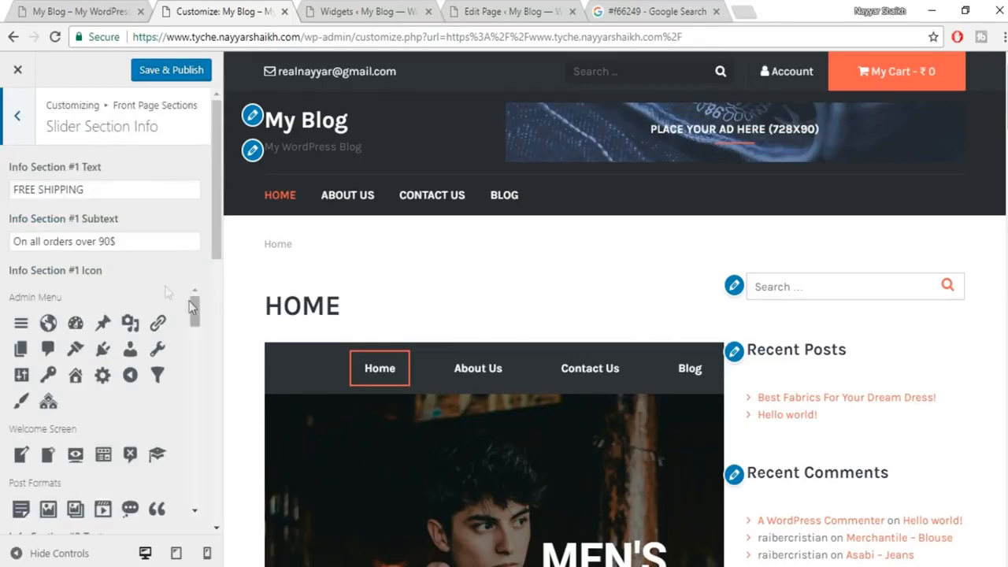
click(17, 118)
scroll(248, 320, down, 2)
scroll(338, 281, up, 2)
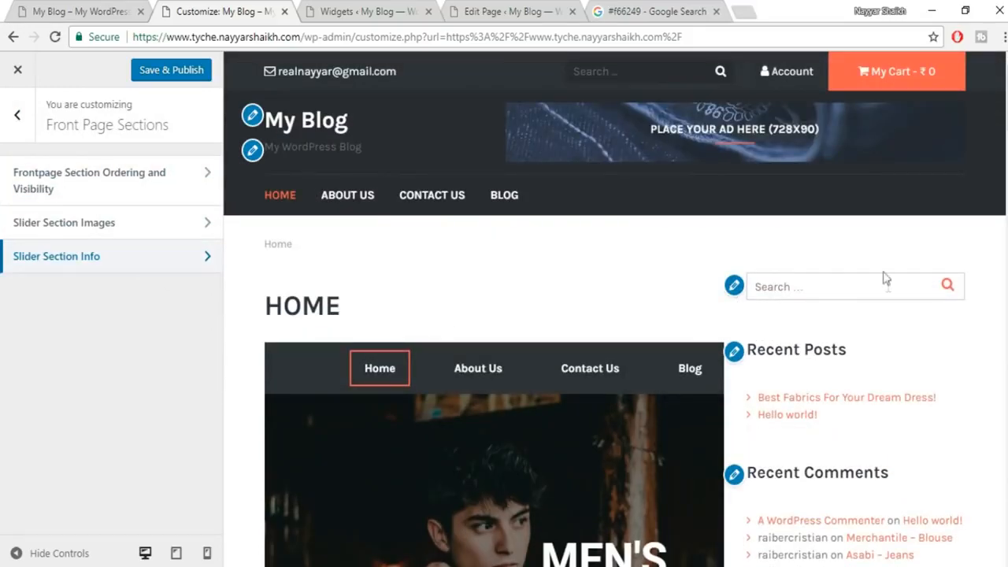
scroll(885, 283, down, 7)
scroll(876, 420, up, 15)
click(732, 290)
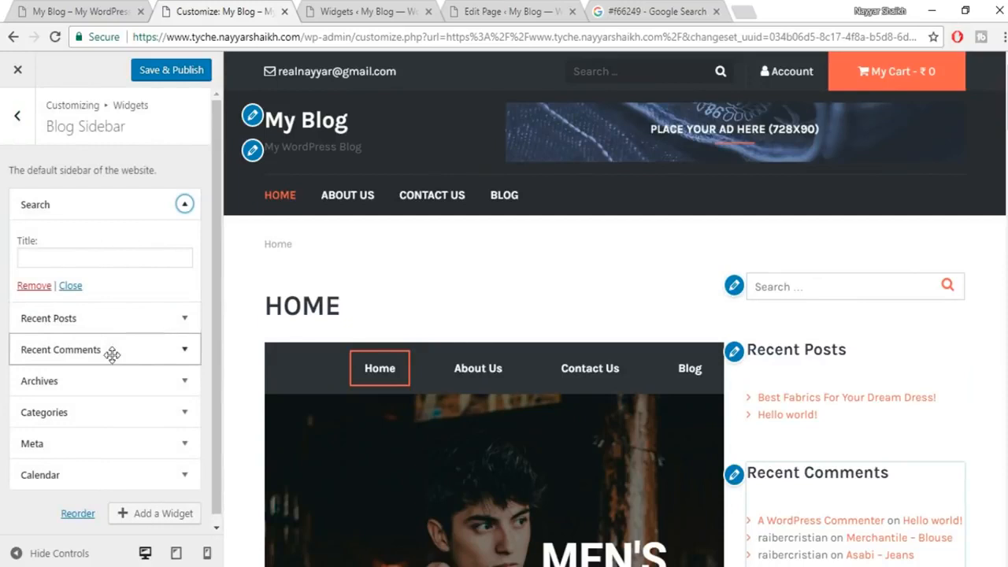
Return to the Widgets panel listing Blog Sidebar and Content Widget Areas #1 through #4 B.
click(19, 128)
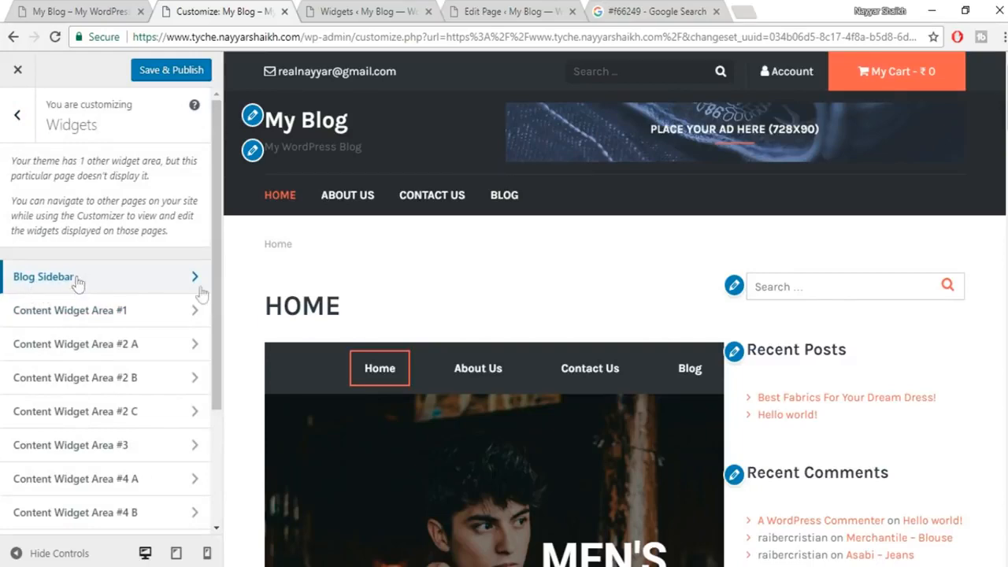
scroll(829, 373, down, 10)
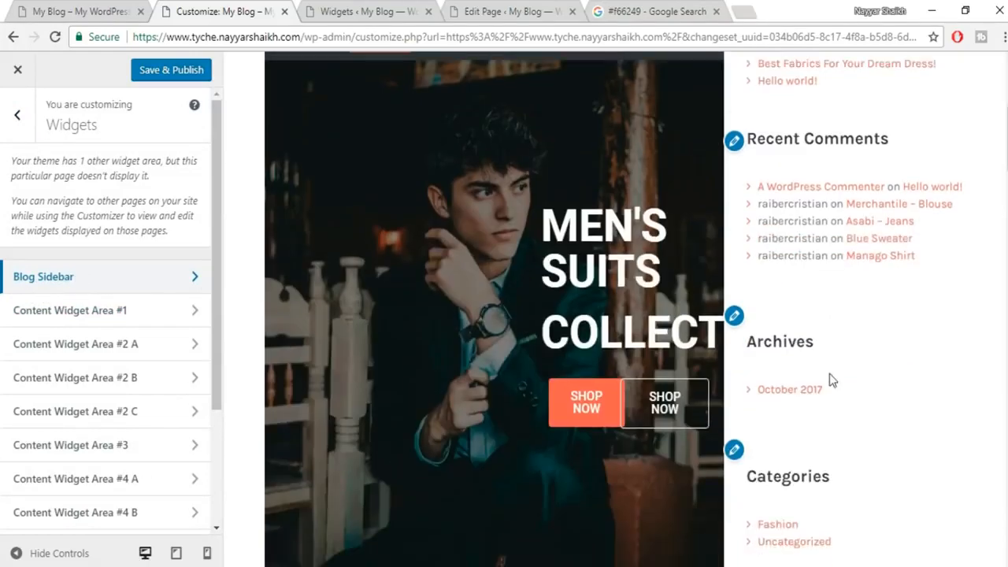
scroll(827, 413, up, 10)
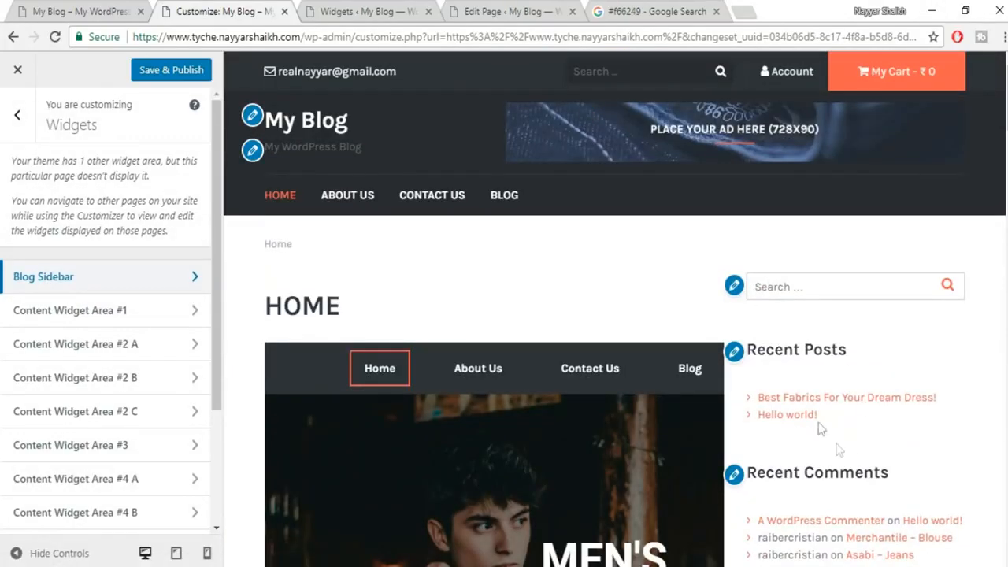
Delete the Search, Recent Posts and Recent Comments widgets from the Blog Sidebar.
click(339, 8)
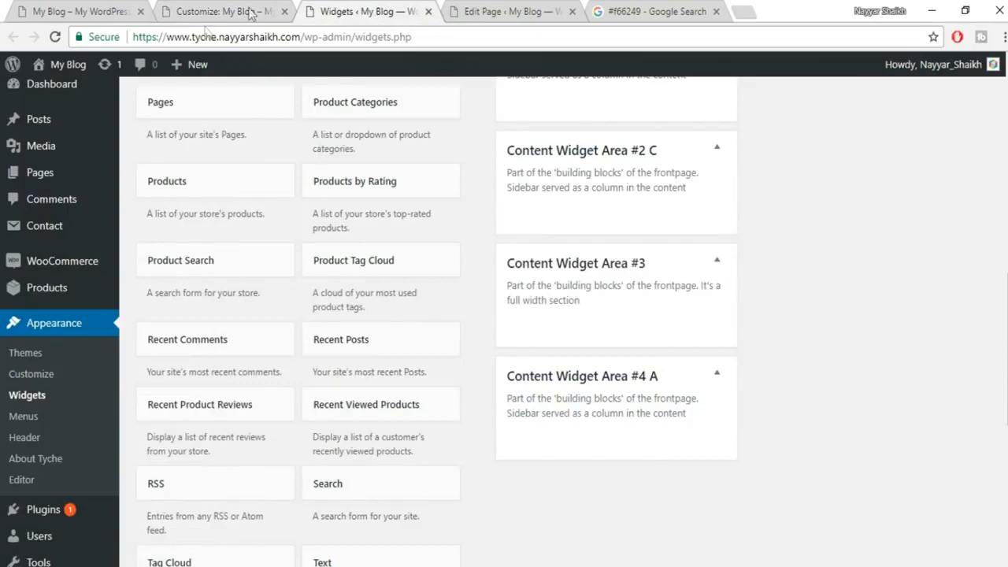
scroll(713, 319, up, 9)
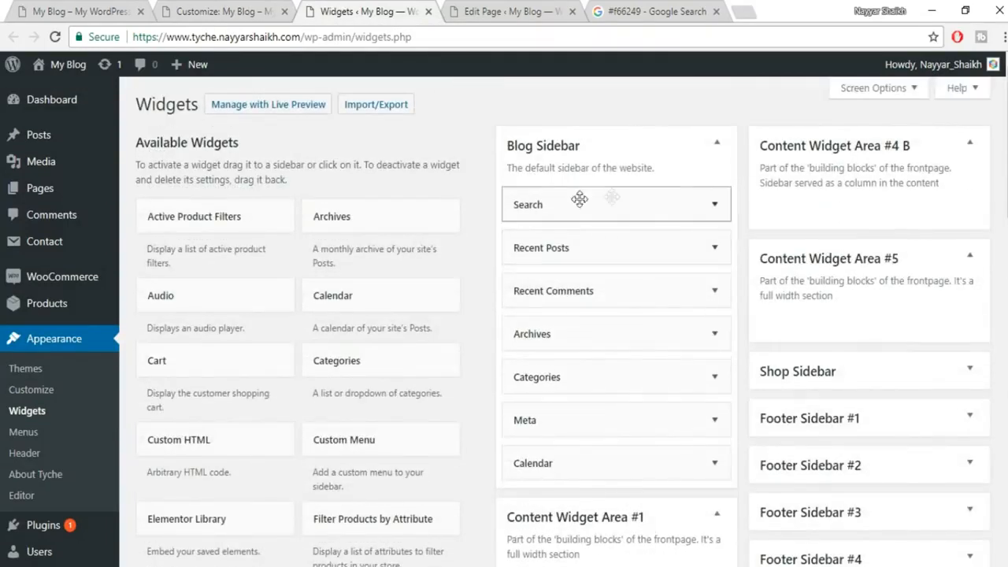
click(714, 205)
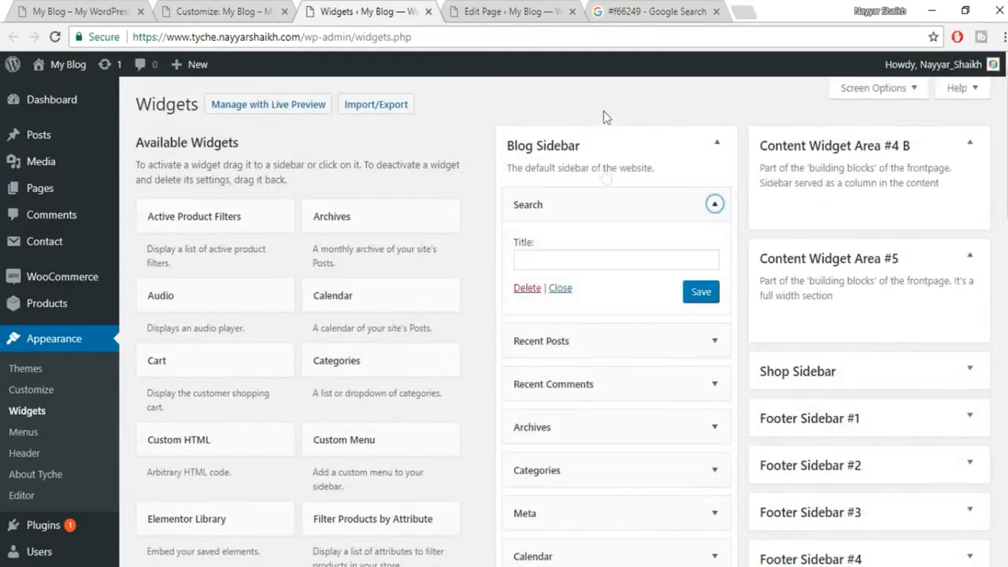
click(526, 288)
click(715, 204)
click(522, 351)
click(714, 204)
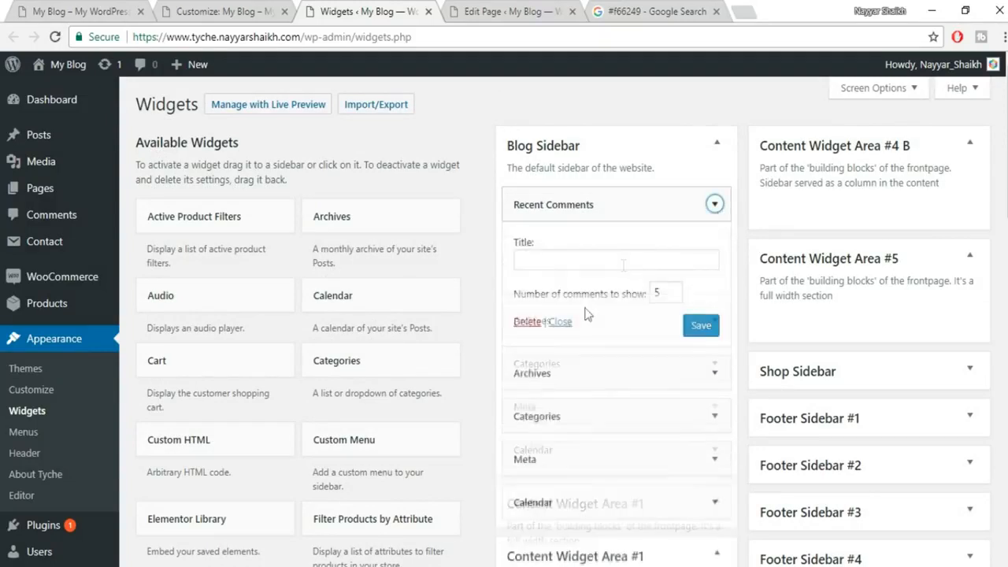
click(524, 322)
Delete the remaining Archives, Categories, Meta and Calendar widgets, leaving Blog Sidebar empty.
click(714, 205)
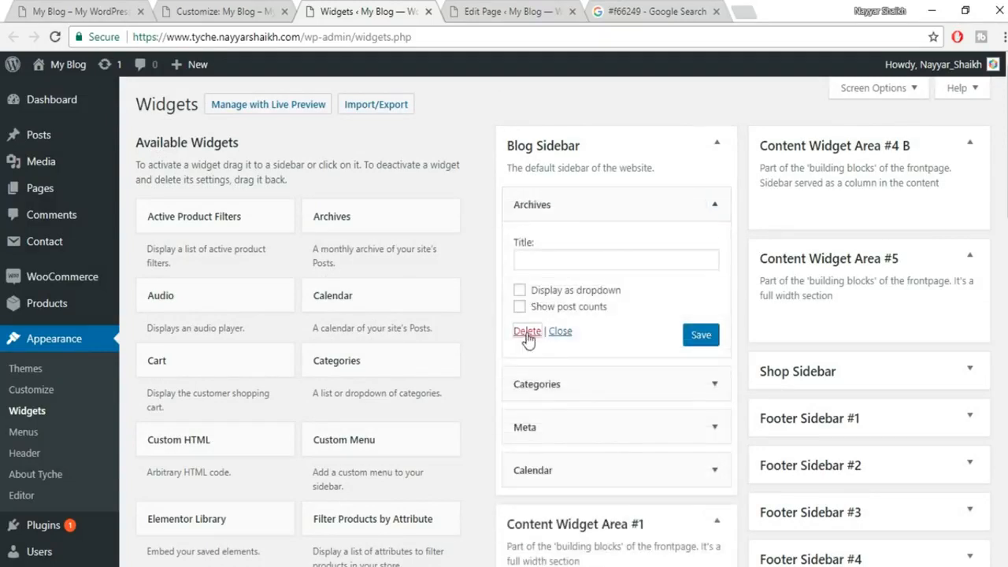
click(526, 331)
click(714, 204)
click(527, 350)
click(714, 204)
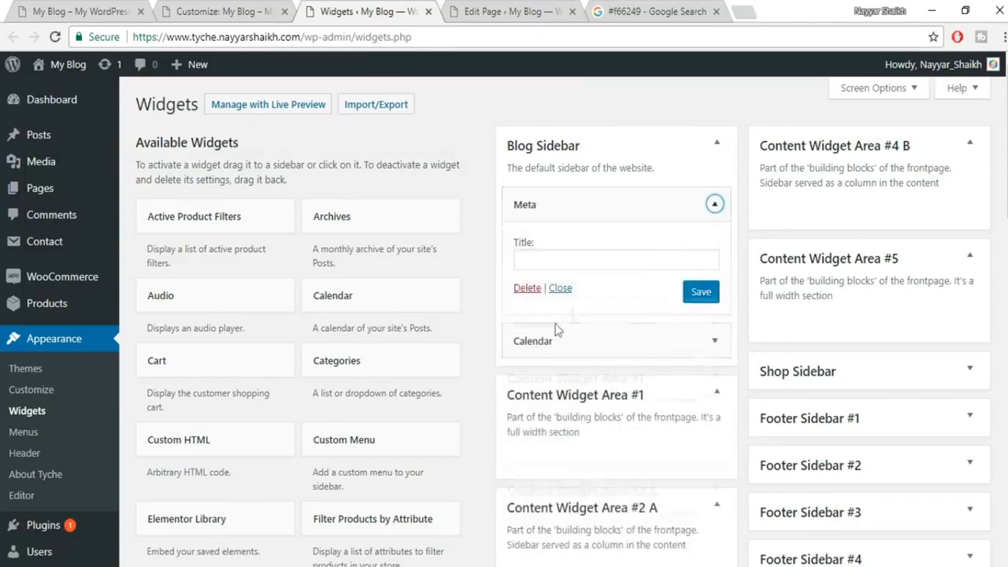
click(527, 287)
click(715, 205)
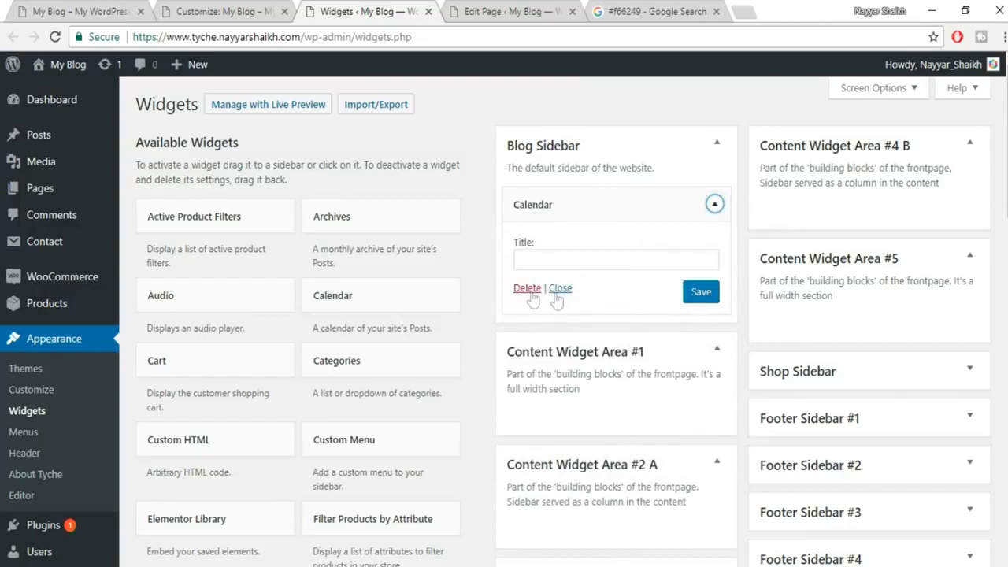
click(527, 287)
Save & Publish the Customizer changes, then load the site root in the address bar.
click(208, 9)
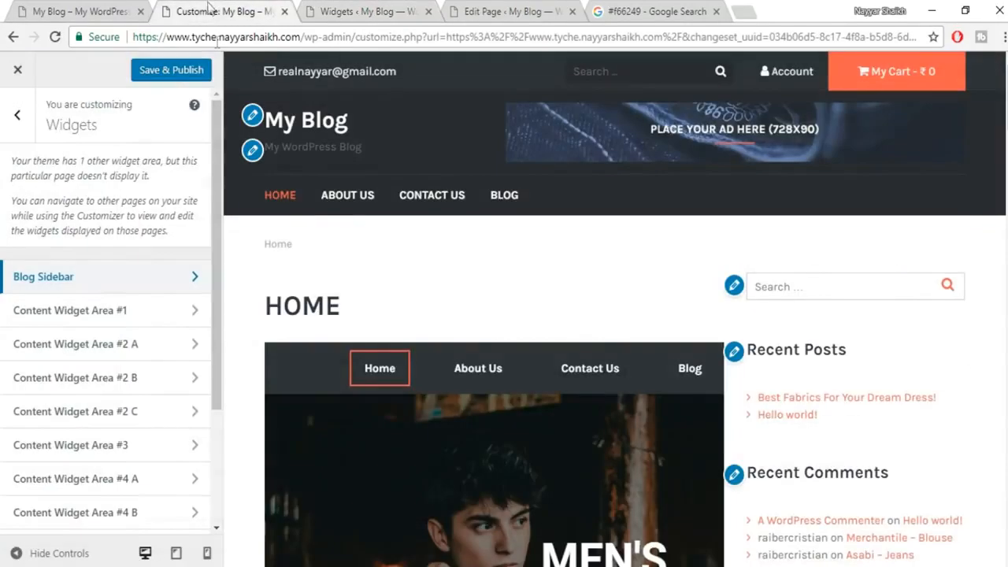
click(168, 70)
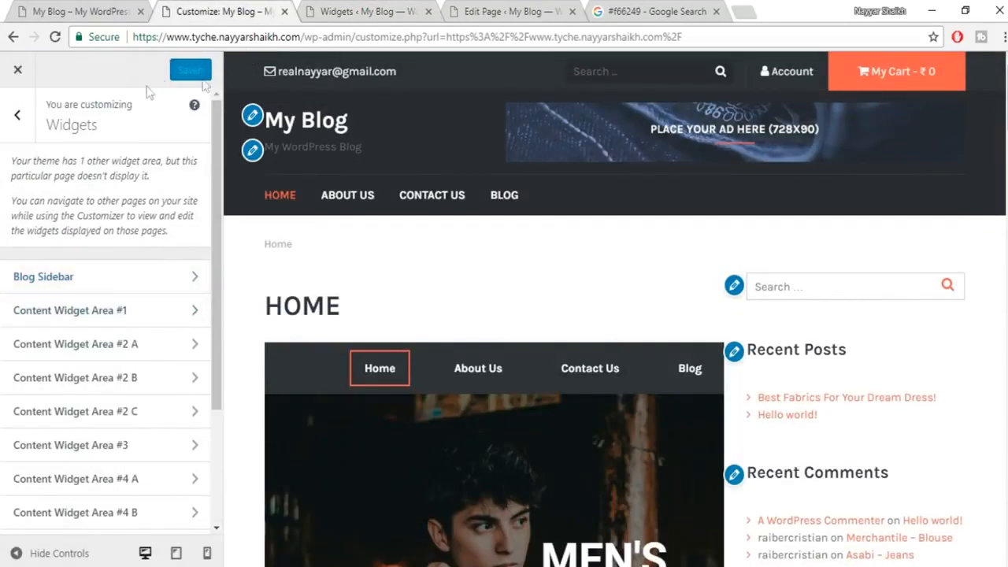
drag(303, 37, 974, 9)
key(BackSpace)
key(Return)
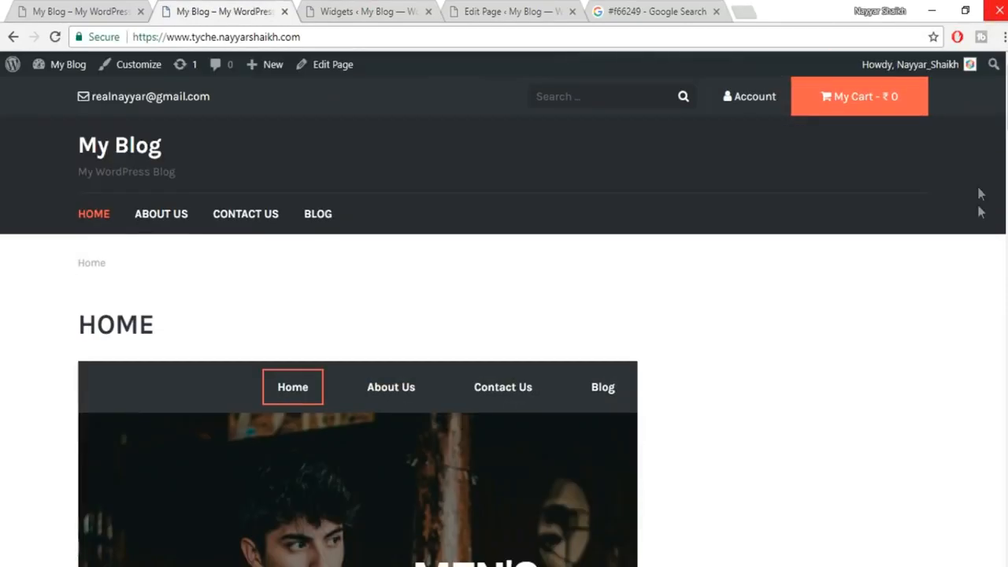
Scroll through the live home page to confirm the sidebar widgets are gone.
scroll(840, 205, down, 10)
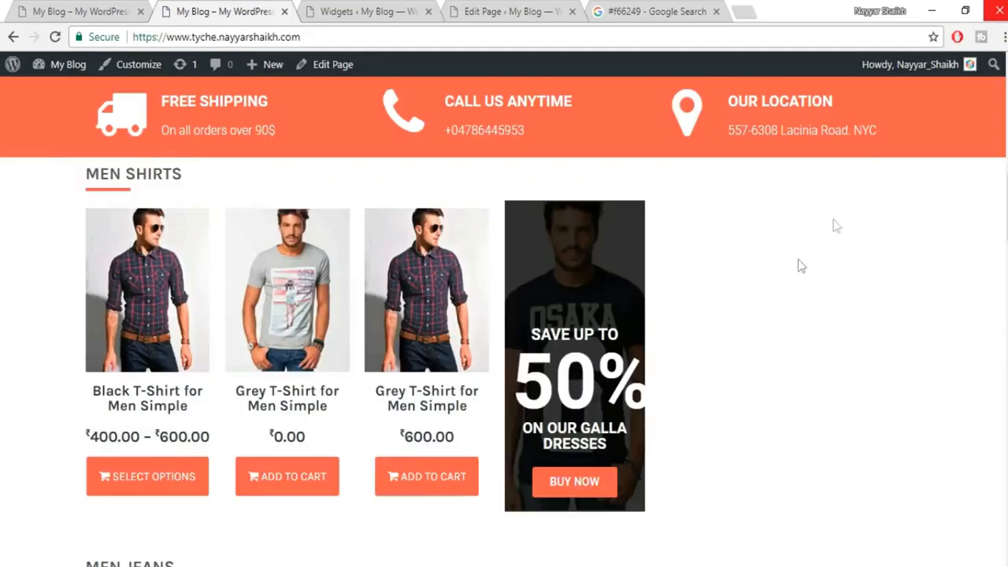
scroll(523, 252, down, 5)
scroll(523, 315, up, 8)
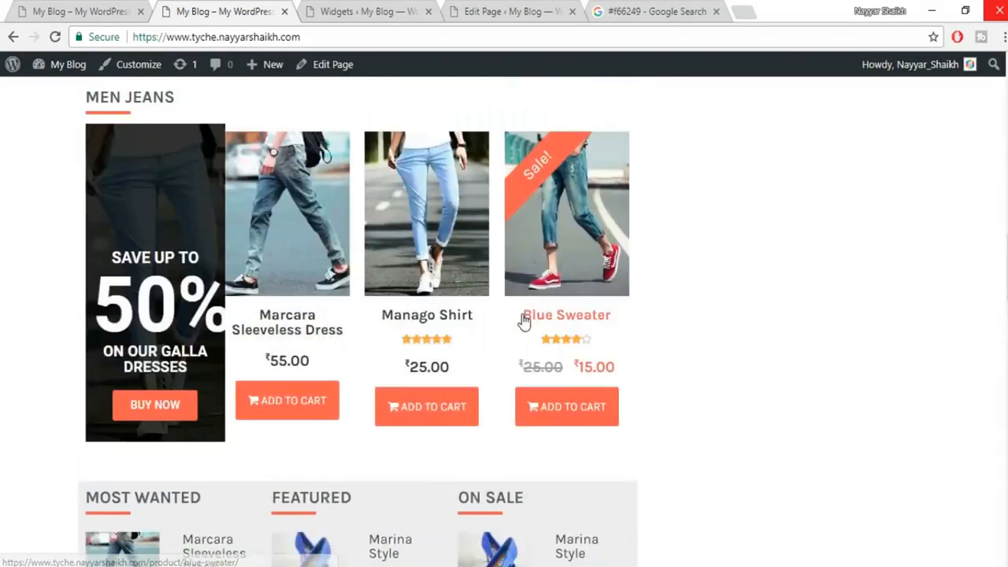
scroll(524, 319, up, 8)
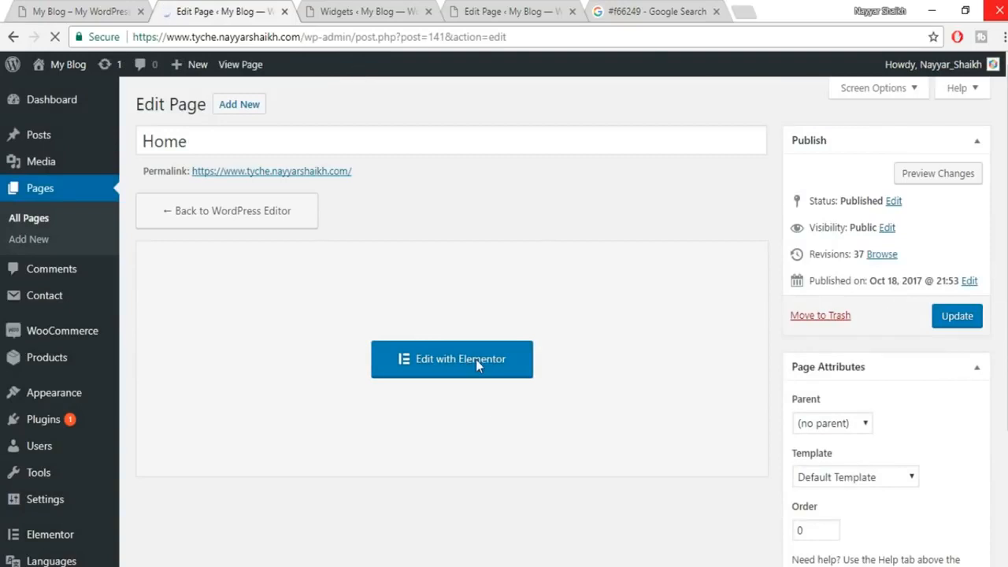
Launch Edit with Elementor for the Home page and scroll down its content.
click(473, 363)
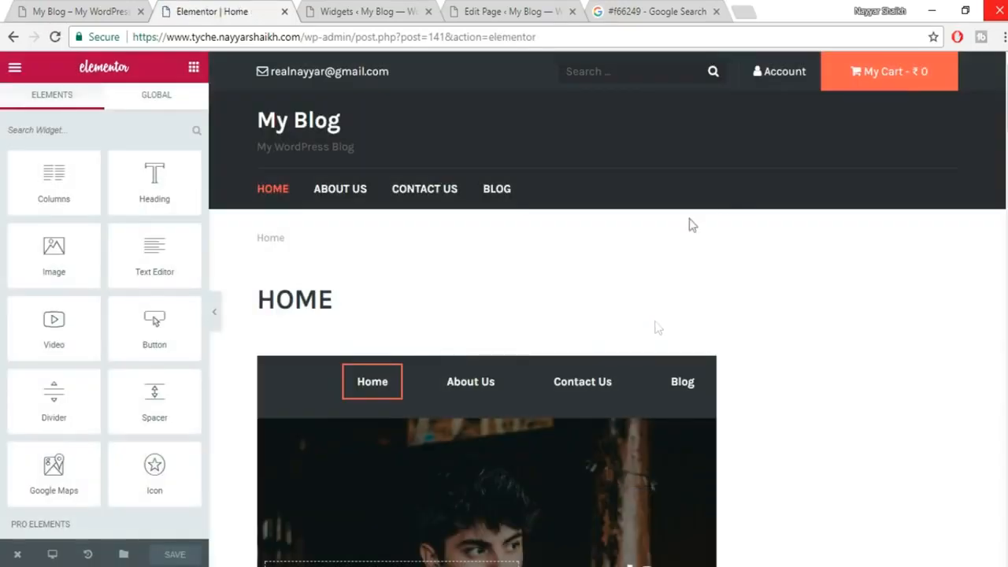
scroll(760, 342, down, 2)
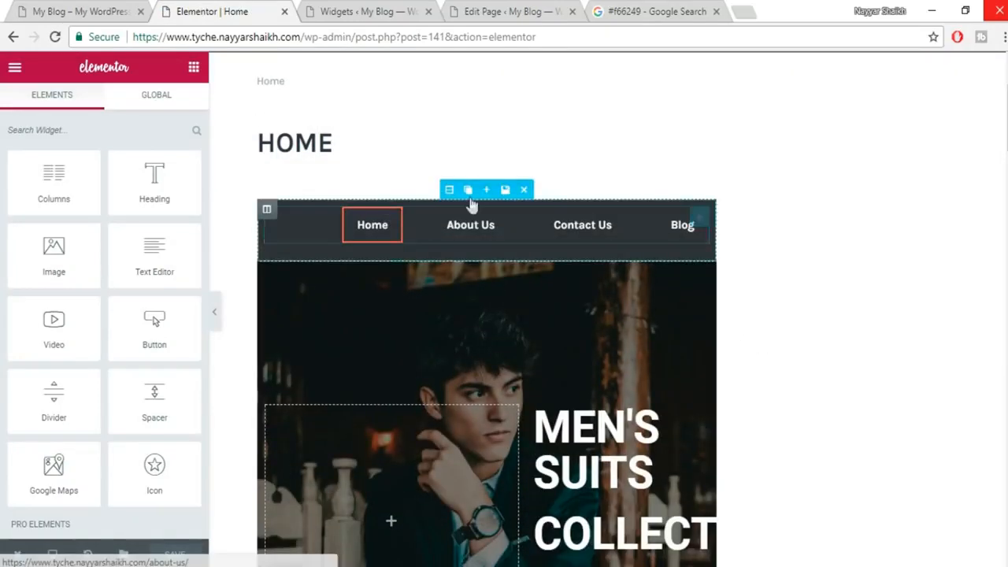
Turn on Stretch Section for the nav bar, hero banner, and MEN SHIRTS heading and products.
click(447, 190)
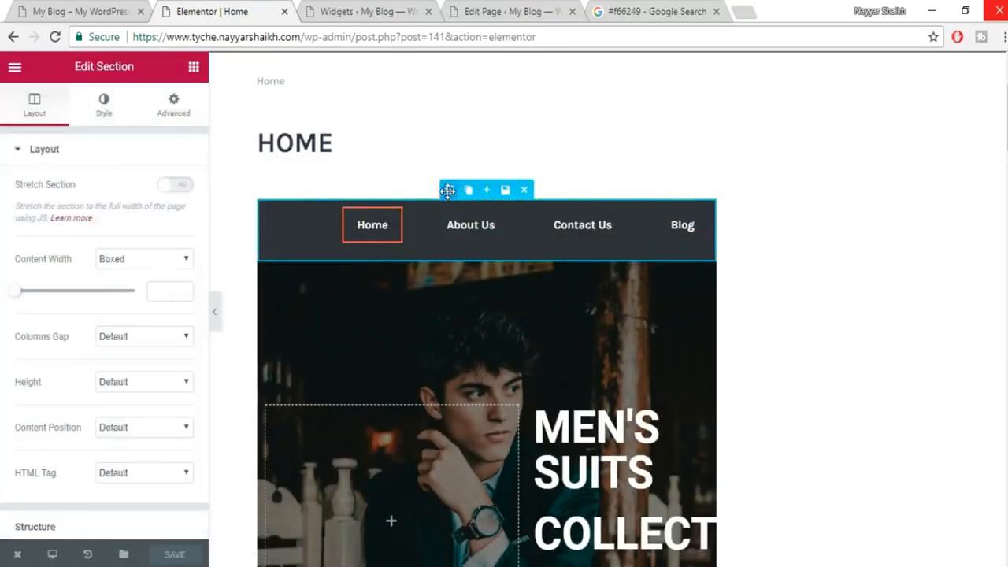
click(172, 186)
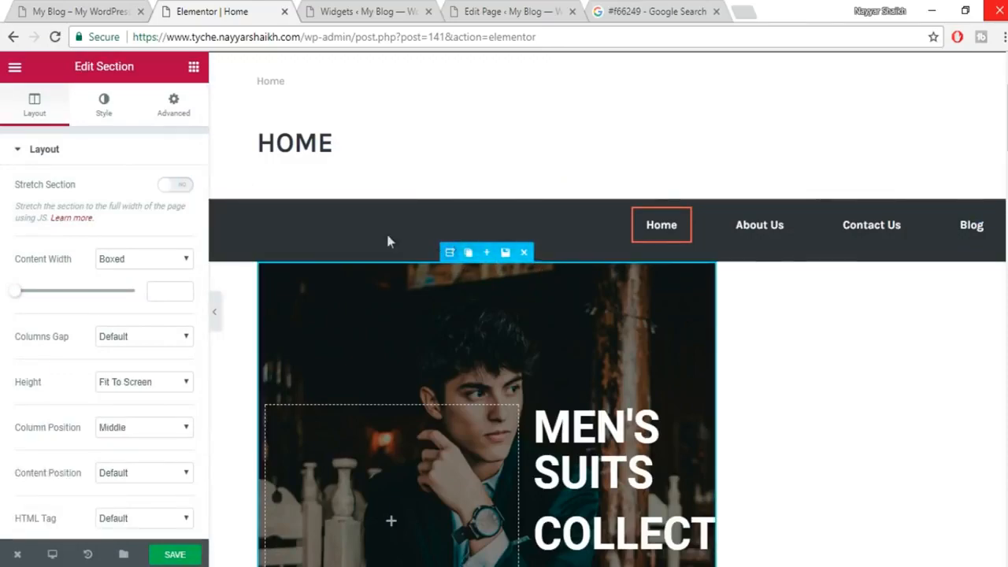
click(178, 190)
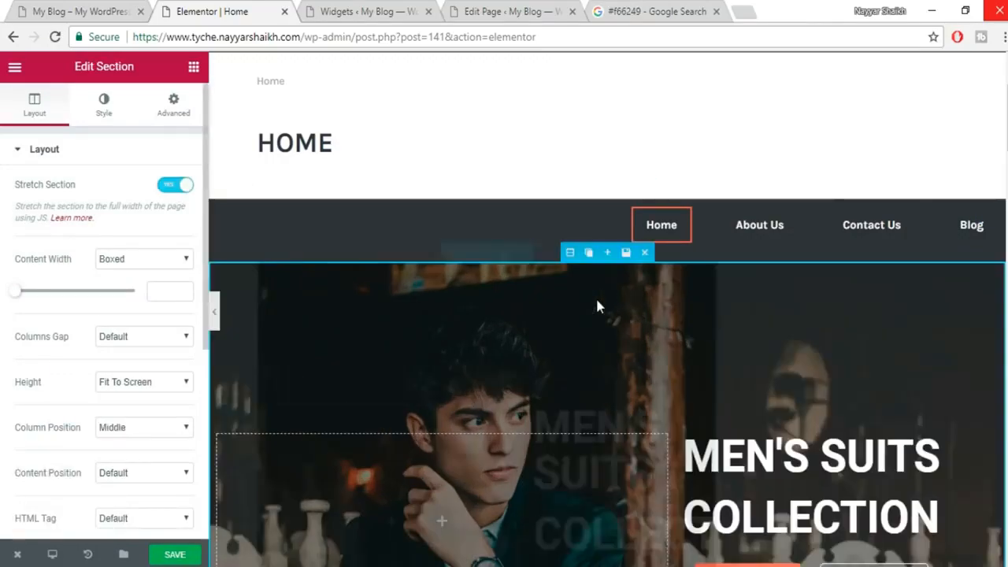
scroll(595, 296, down, 2)
scroll(775, 292, down, 6)
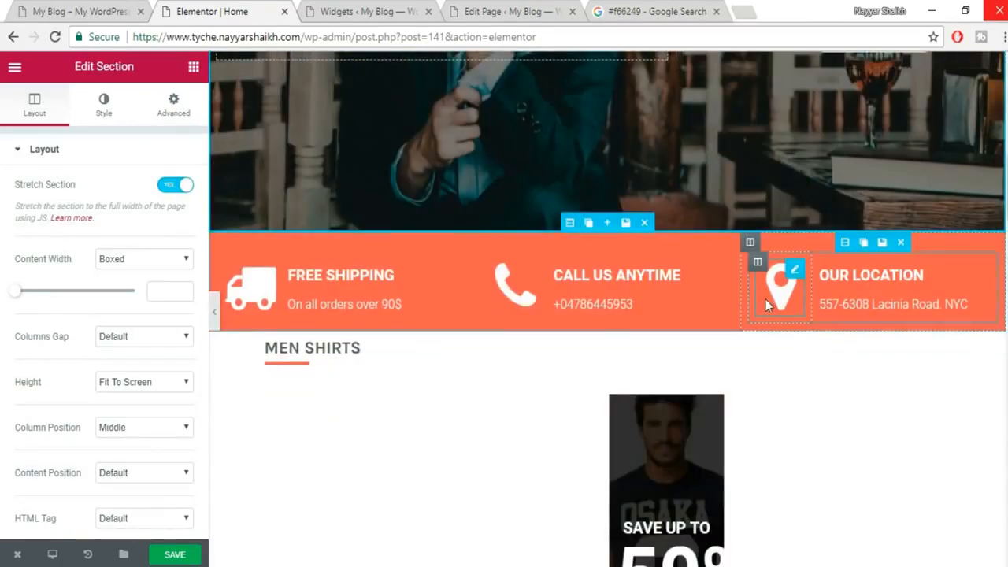
scroll(681, 254, down, 1)
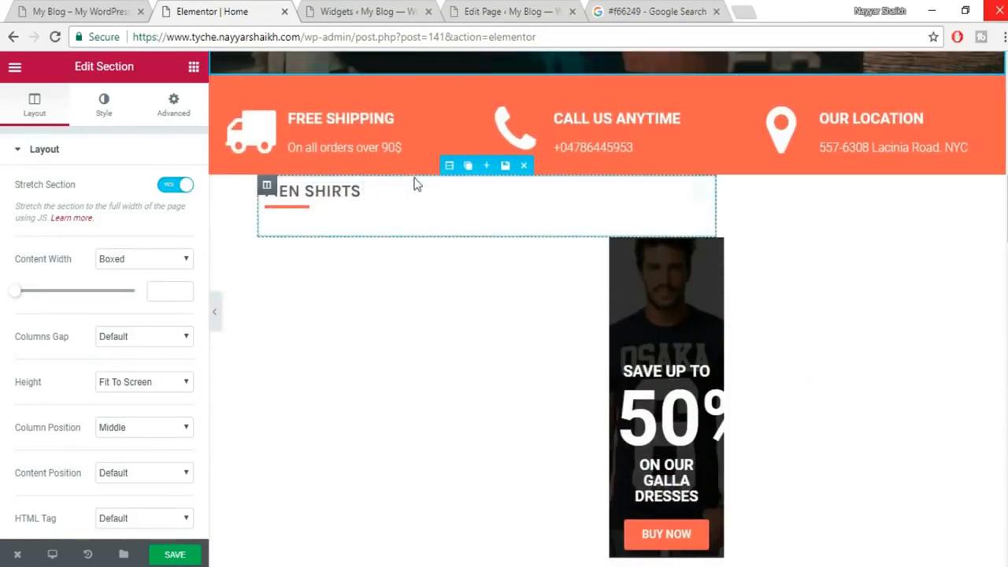
click(449, 166)
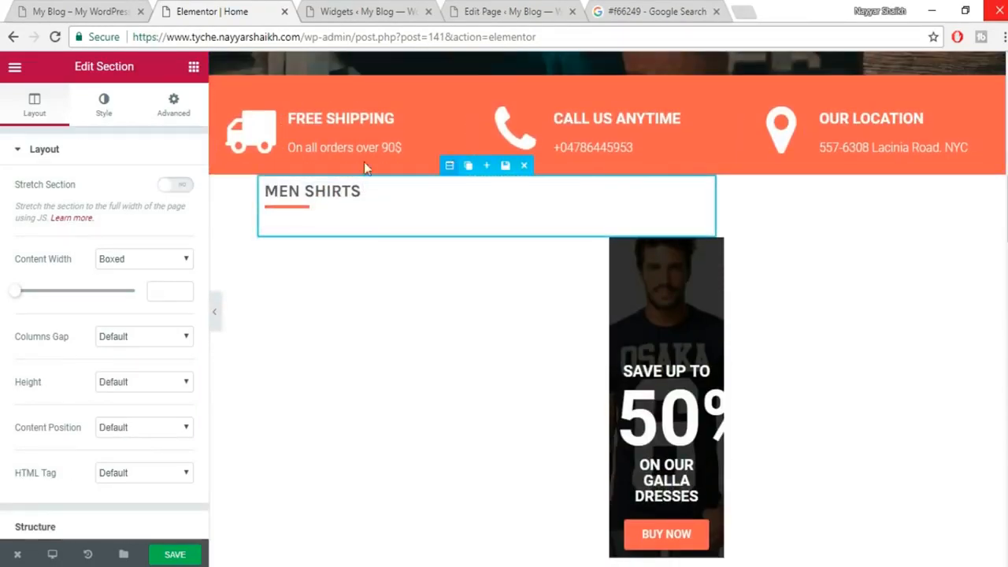
click(180, 191)
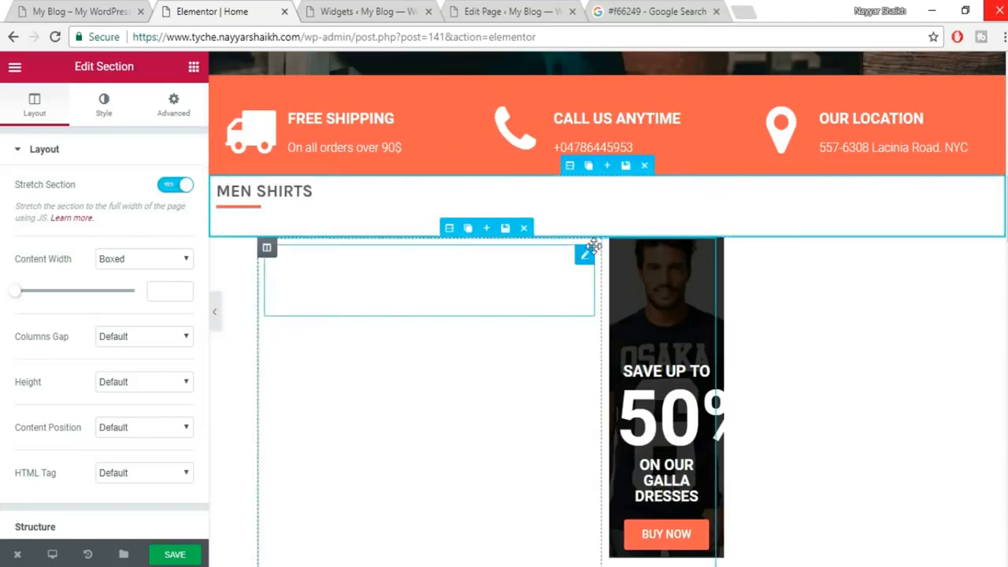
click(444, 227)
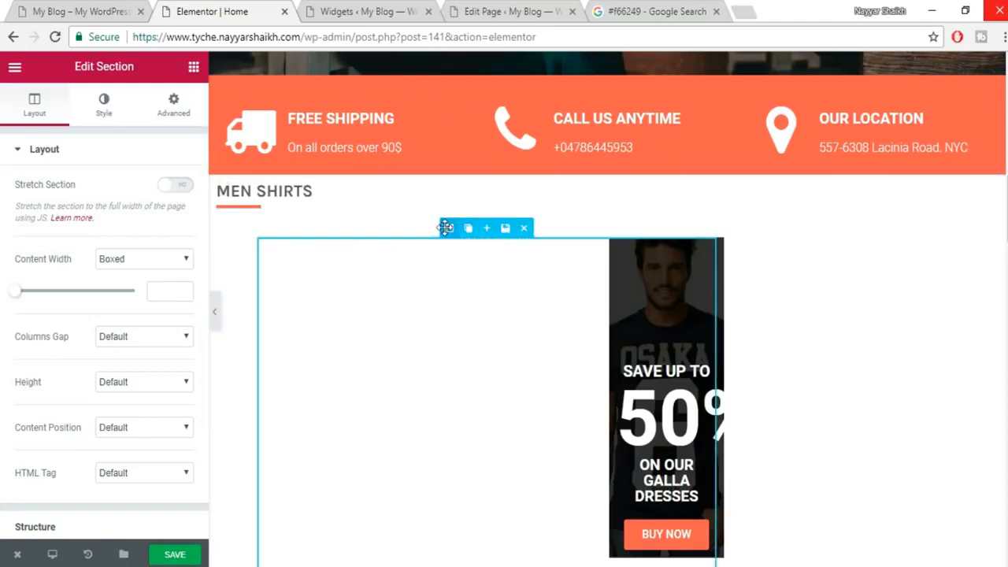
click(181, 186)
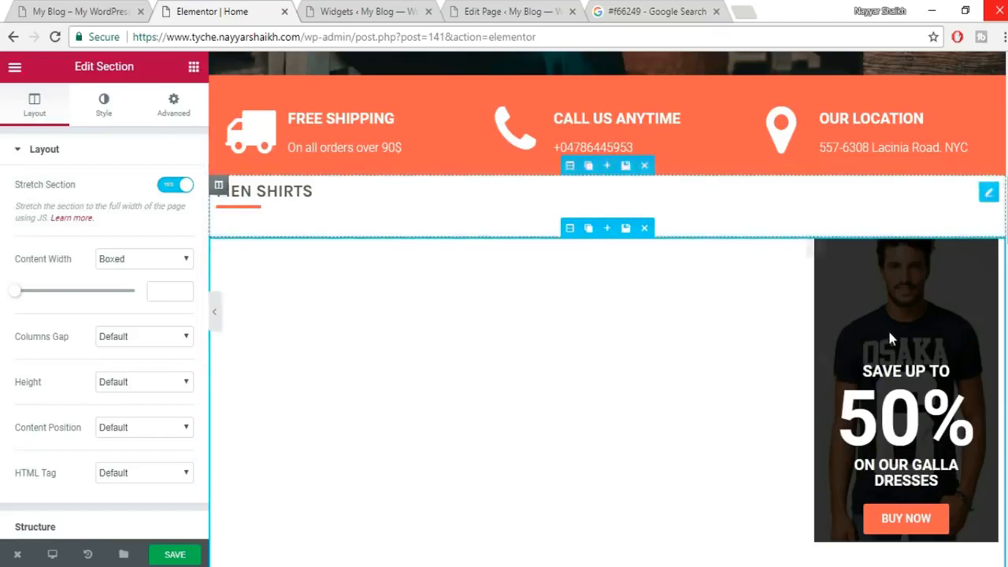
scroll(888, 330, down, 5)
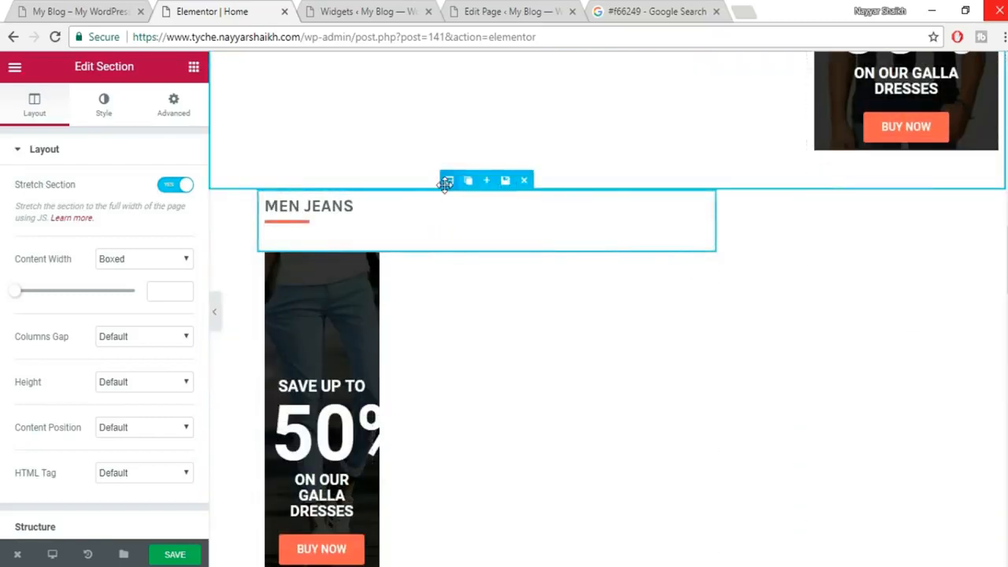
Stretch the MEN JEANS sections, the Most Wanted/Featured/On Sale row, and ALL CATEGORIES sections.
click(446, 180)
click(180, 188)
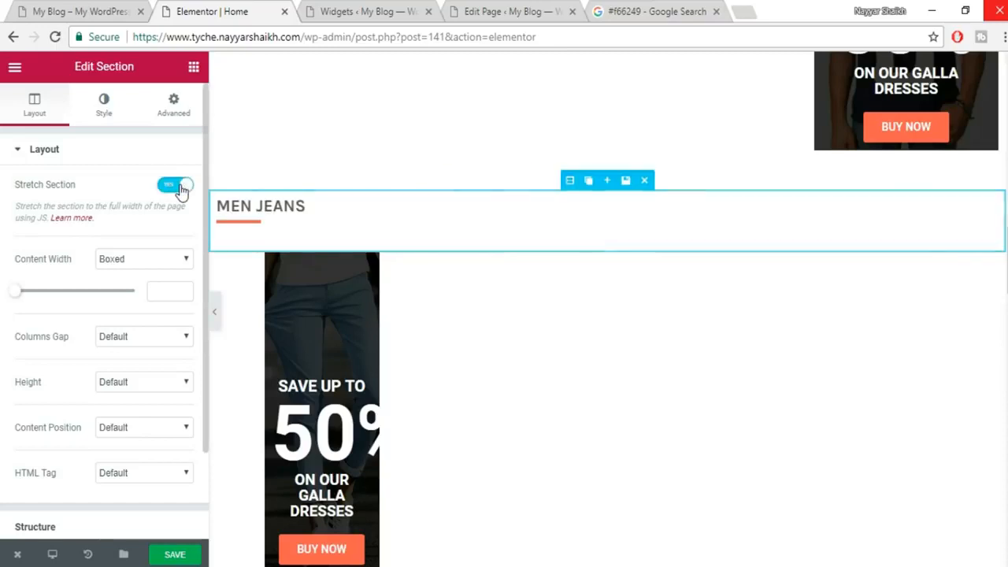
click(449, 243)
click(177, 189)
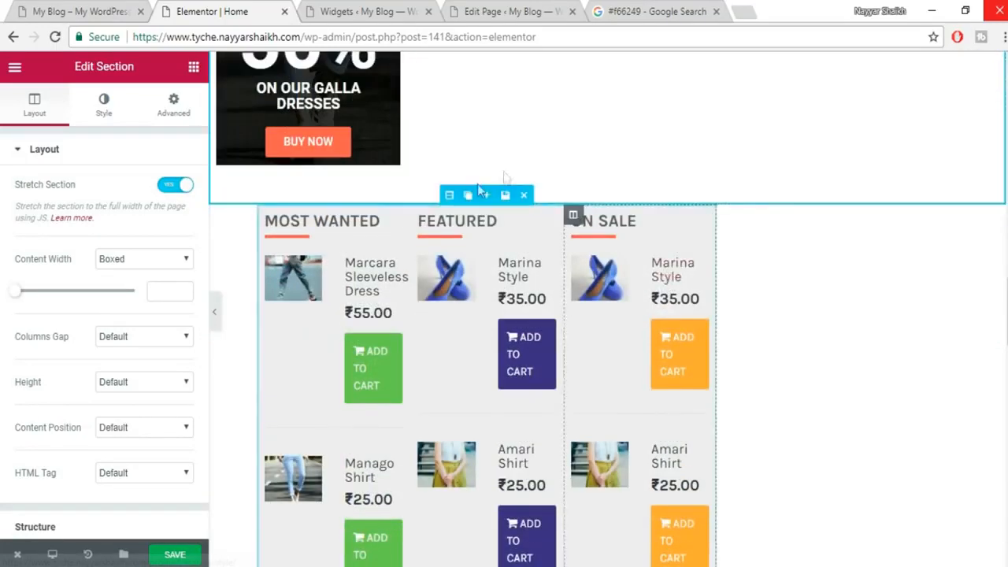
click(175, 185)
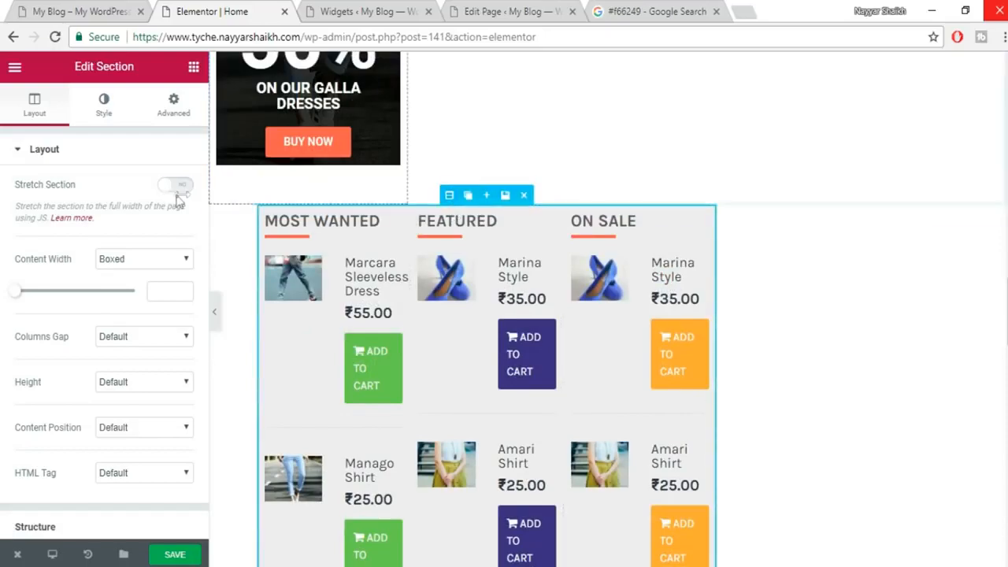
click(176, 185)
scroll(382, 222, down, 7)
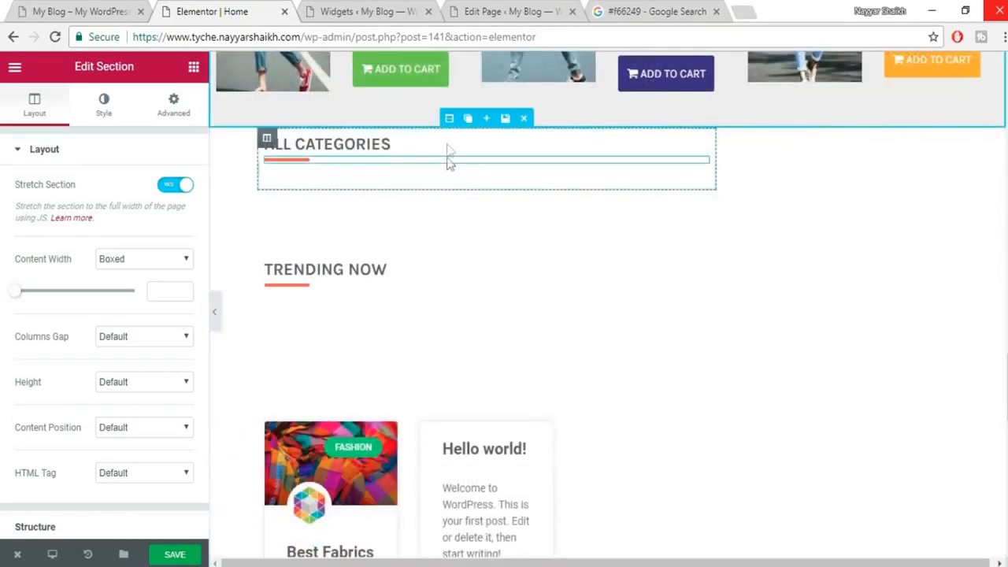
click(175, 184)
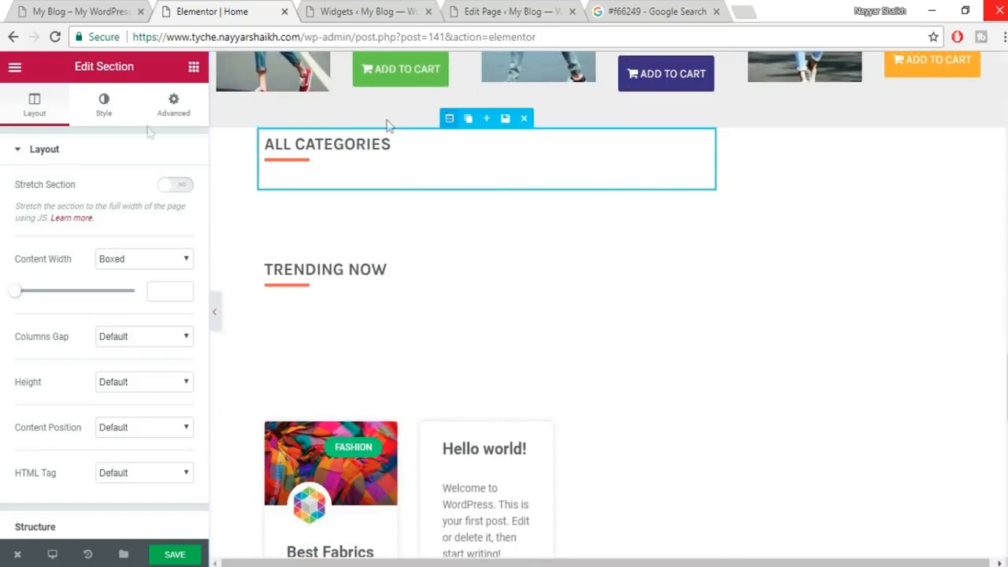
click(175, 185)
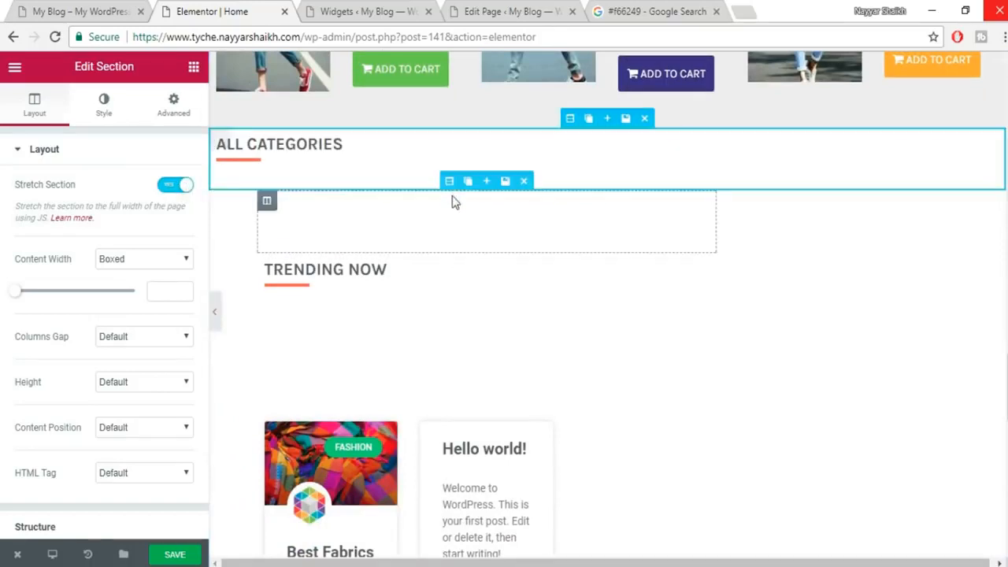
click(175, 184)
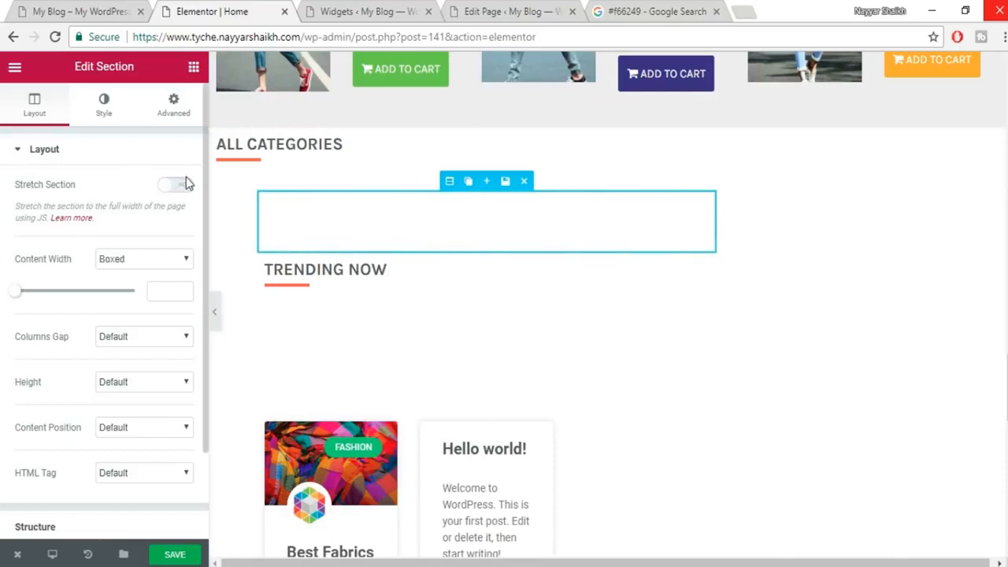
click(176, 185)
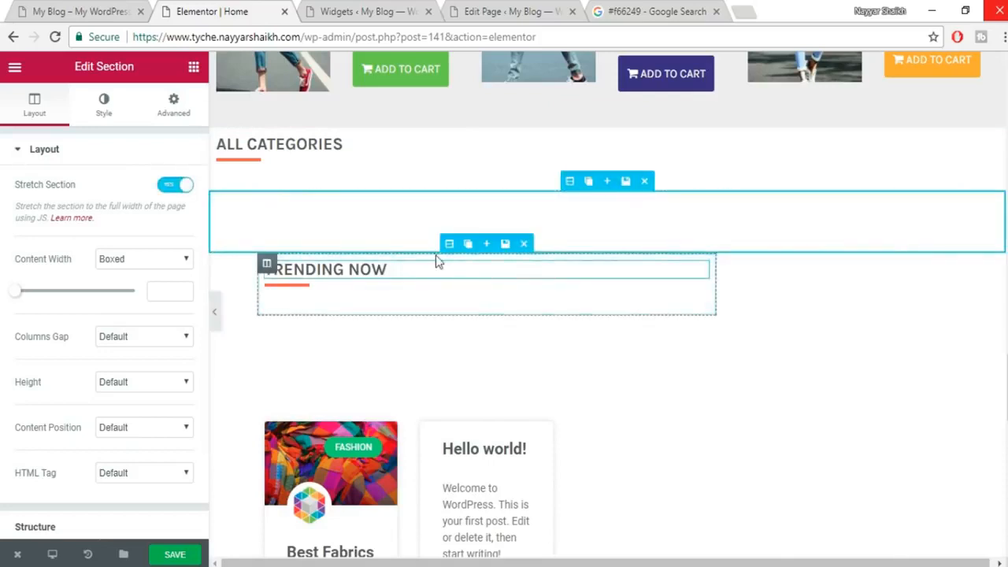
Stretch the TRENDING NOW heading, the section below it, and the blog posts section.
click(447, 243)
click(174, 185)
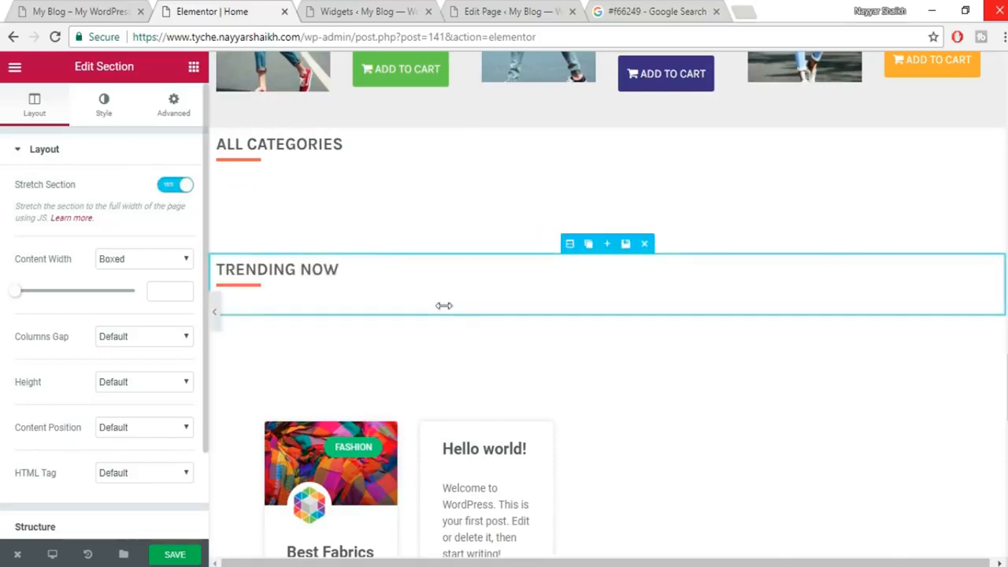
click(449, 307)
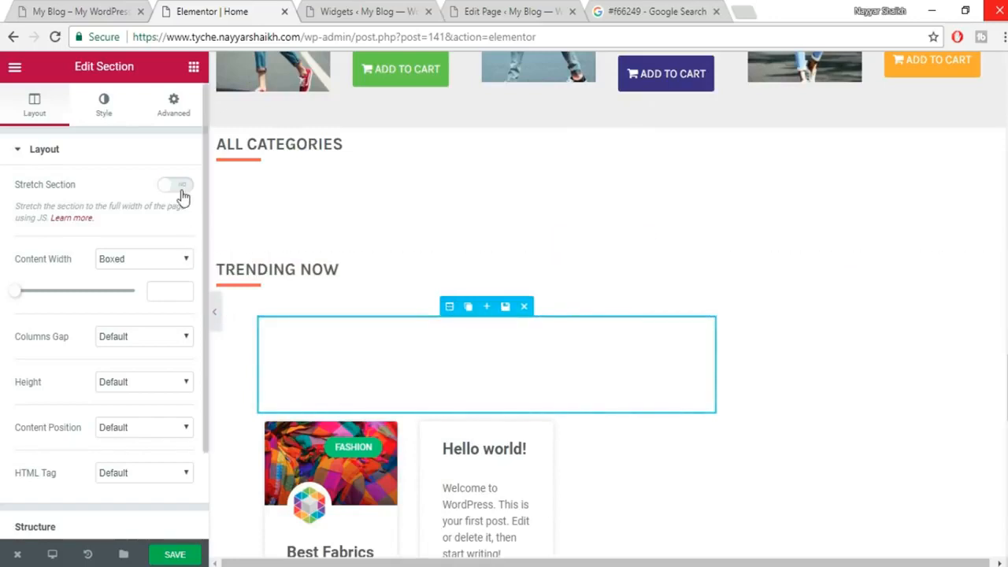
click(178, 185)
scroll(673, 353, down, 3)
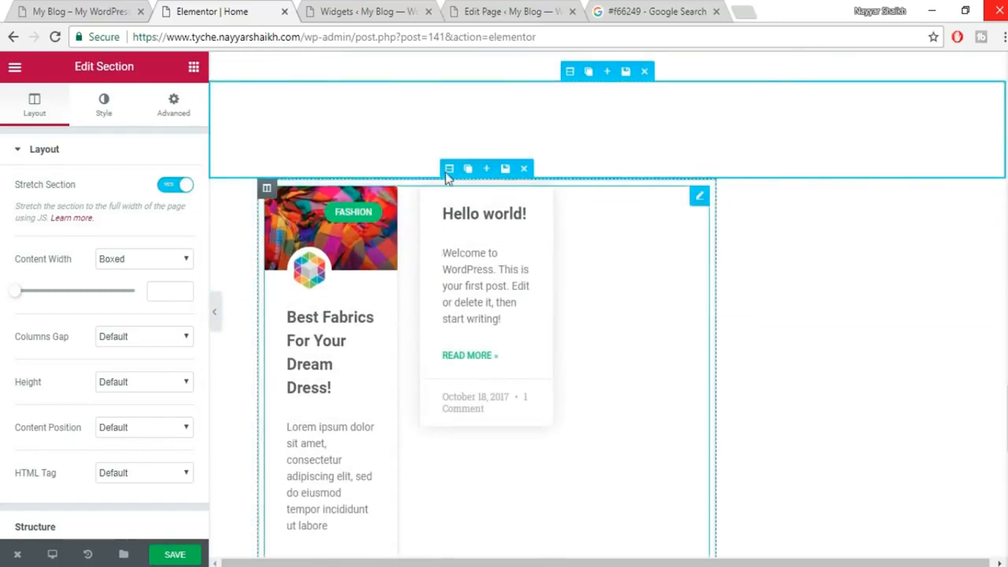
click(451, 167)
click(173, 186)
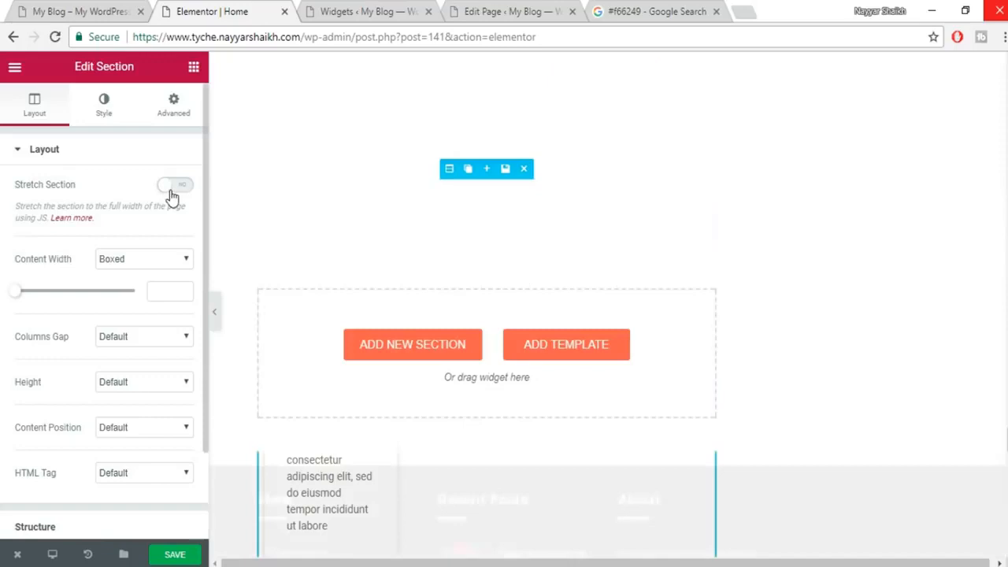
scroll(596, 371, down, 6)
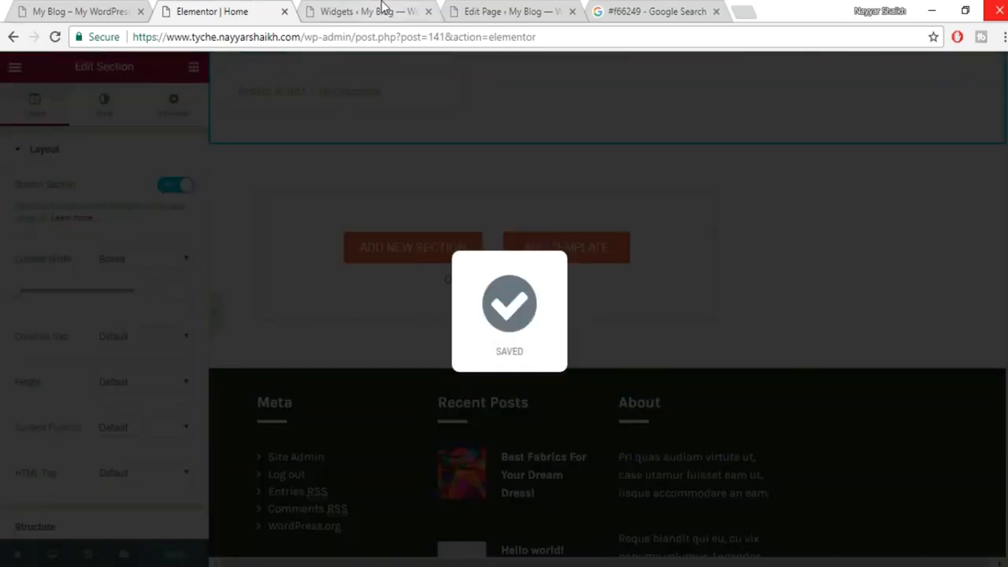
Switch between the live site, Home page editor and Widgets admin browser tabs.
click(384, 10)
click(114, 11)
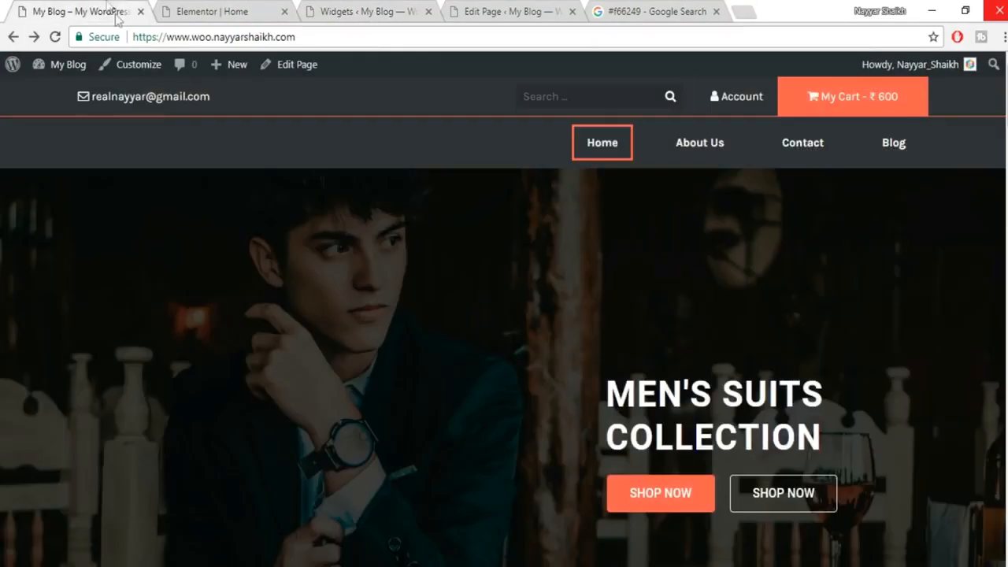
click(423, 10)
click(172, 11)
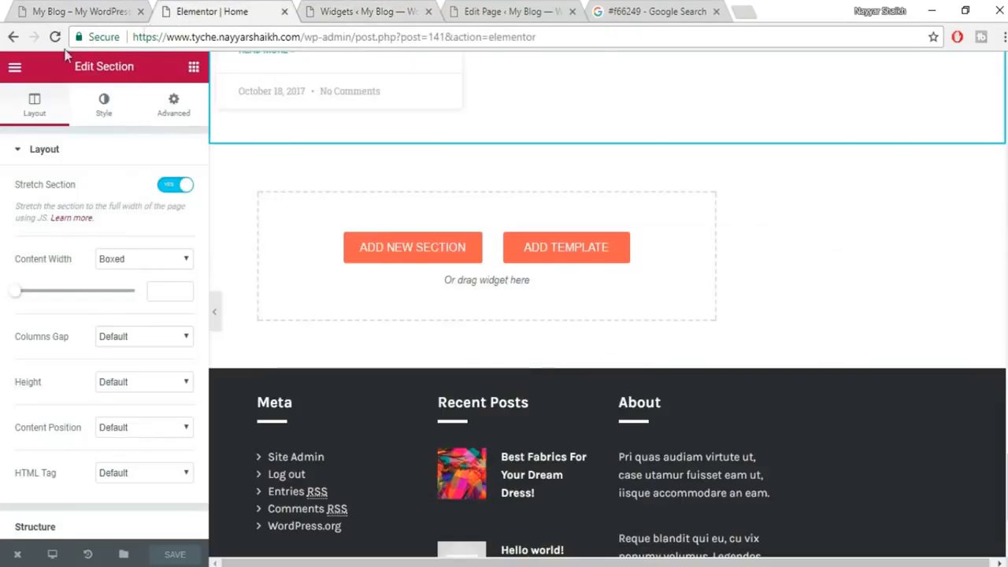
click(358, 9)
Visit the live site from the My Blog admin bar menu and scroll the home page.
mouse_move(70, 75)
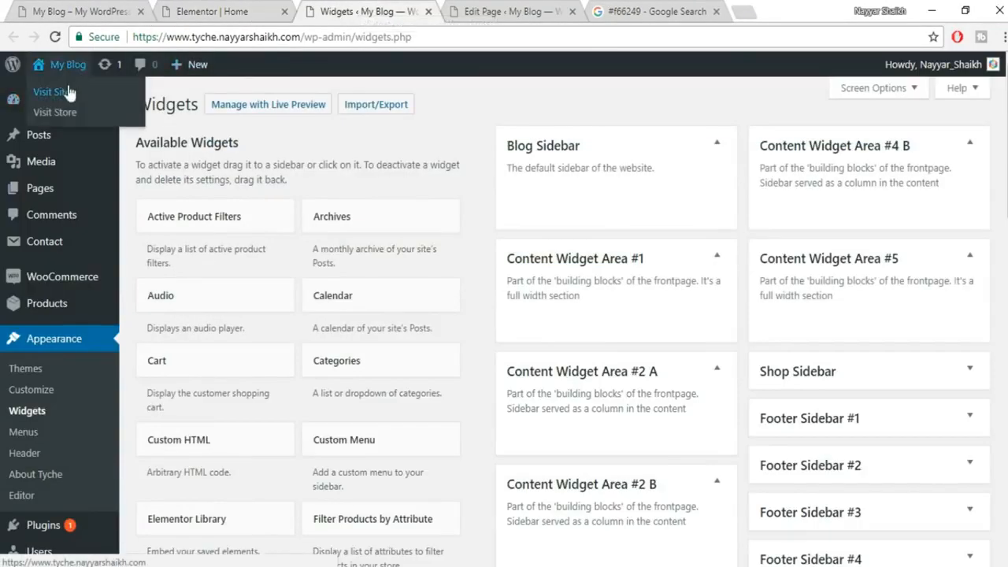
click(51, 92)
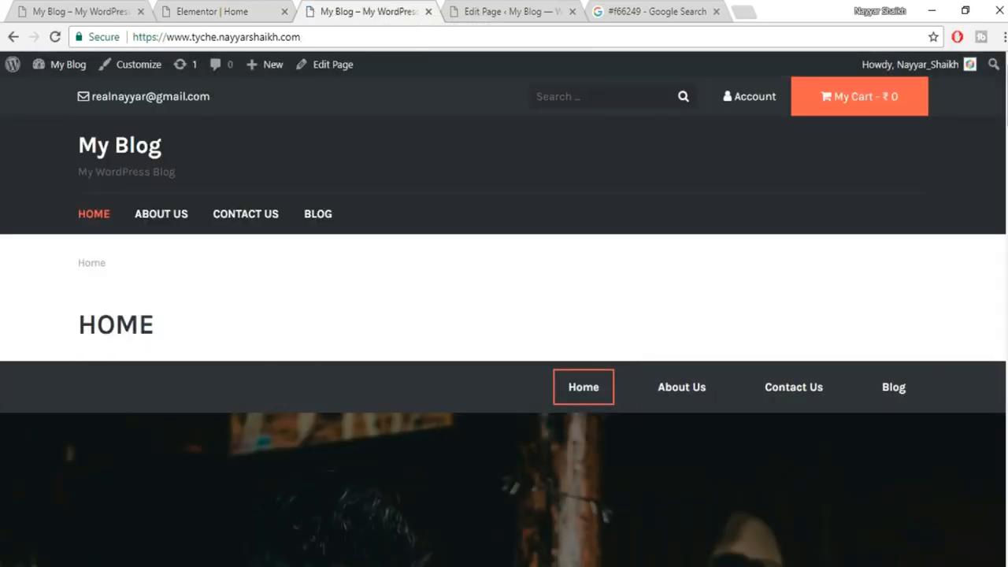
scroll(504, 315, down, 15)
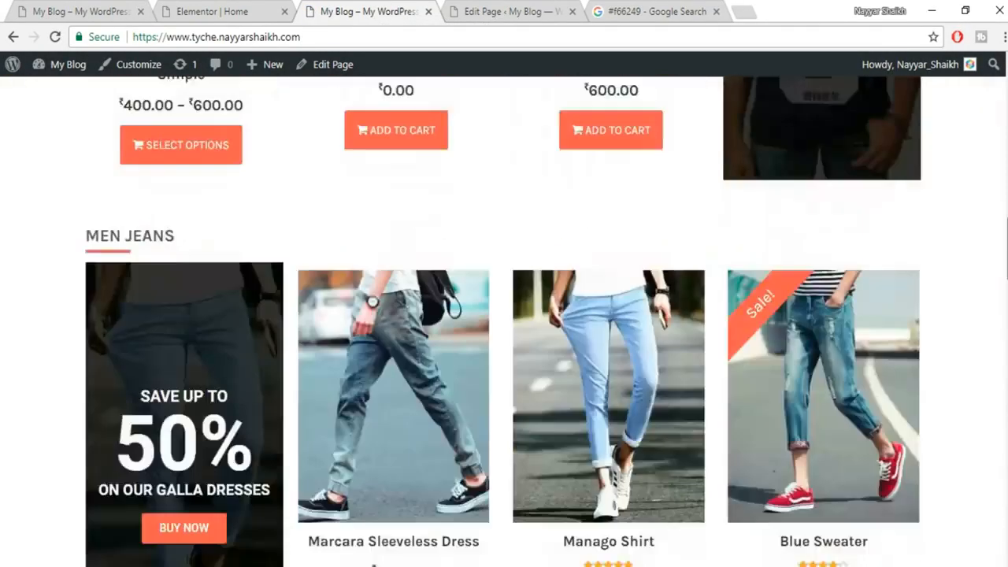
scroll(504, 315, down, 20)
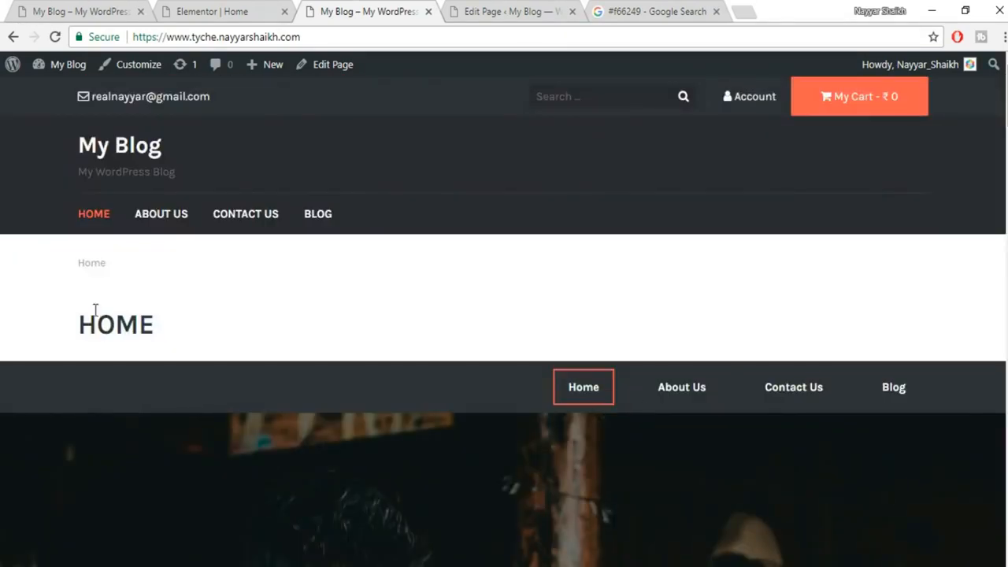
drag(80, 319, 187, 322)
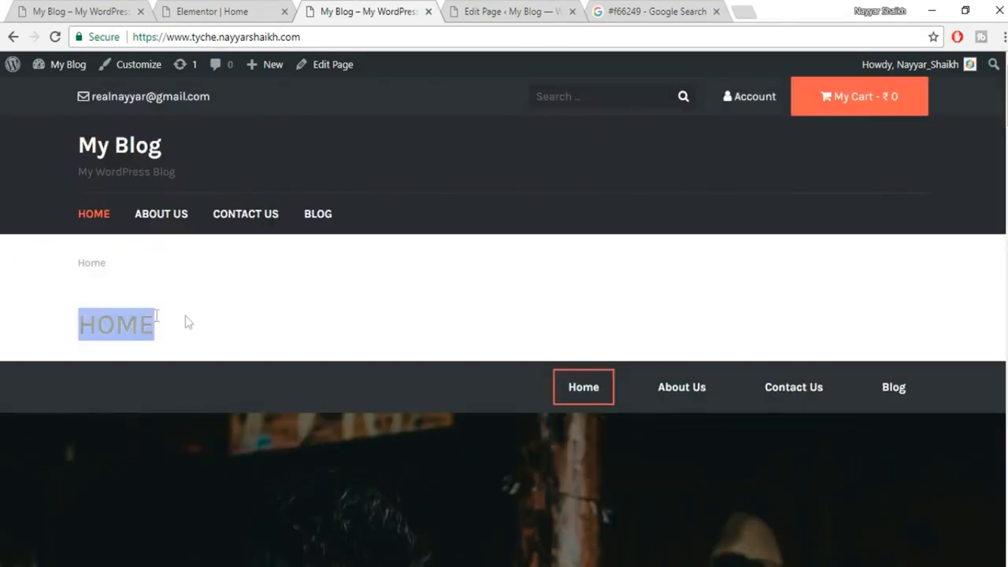
click(67, 270)
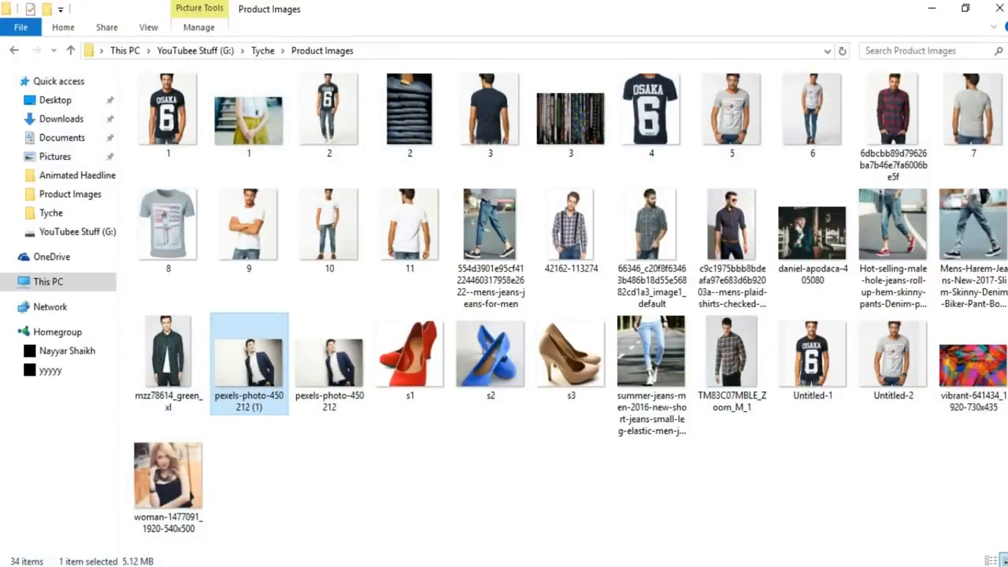
Open the CSS text file from the Tyche folder in Notepad and select all its rules.
click(264, 51)
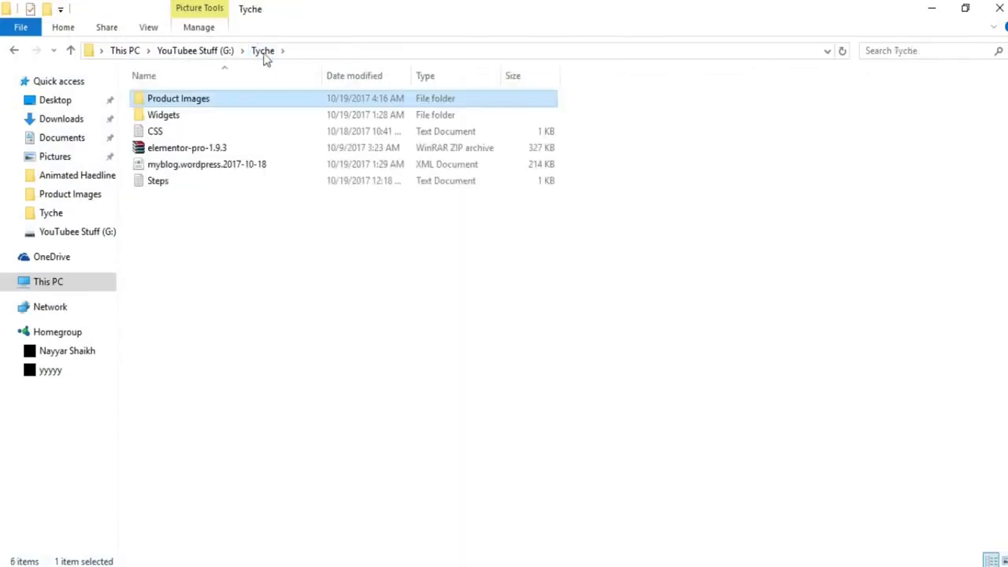
double_click(160, 134)
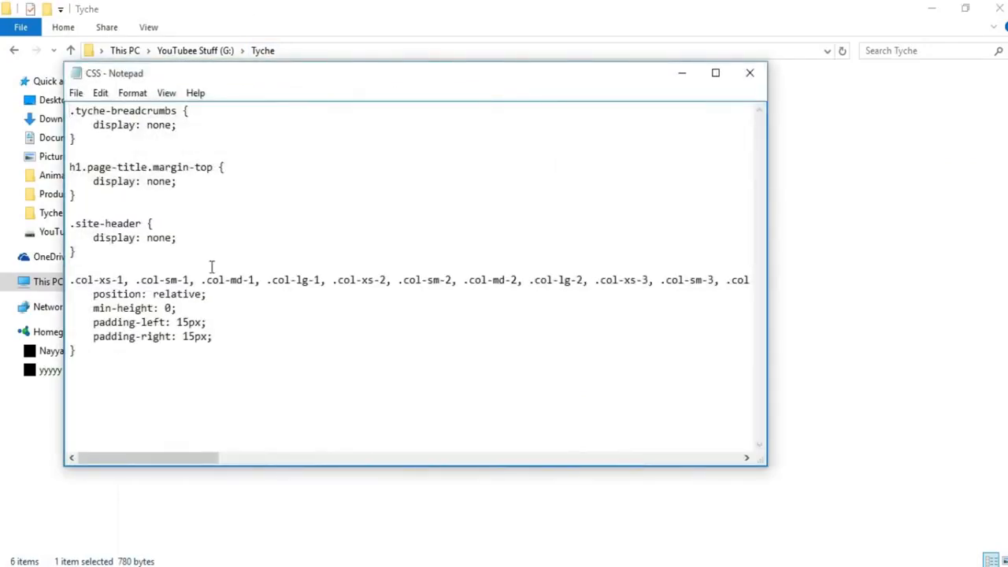
key(ctrl+a)
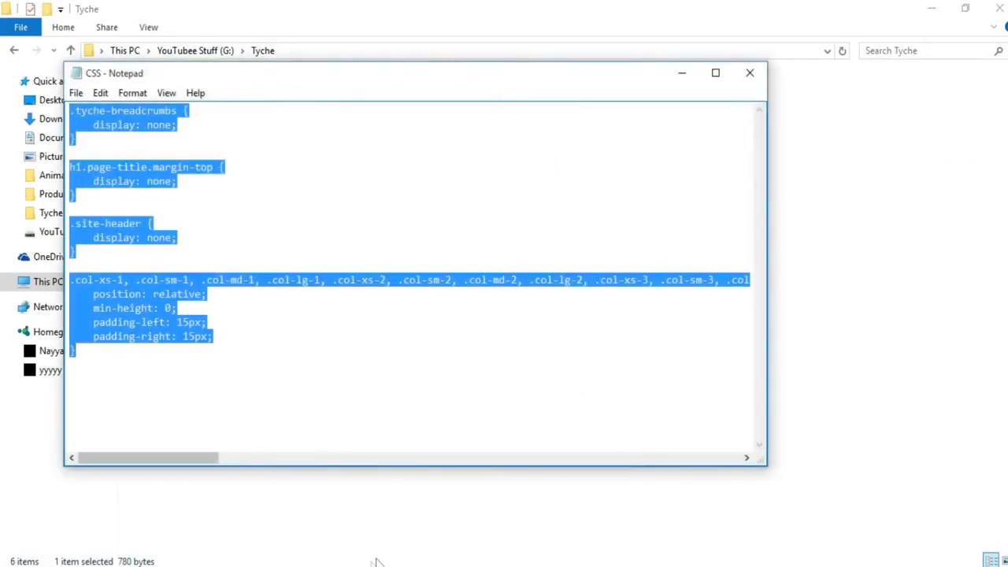
click(378, 562)
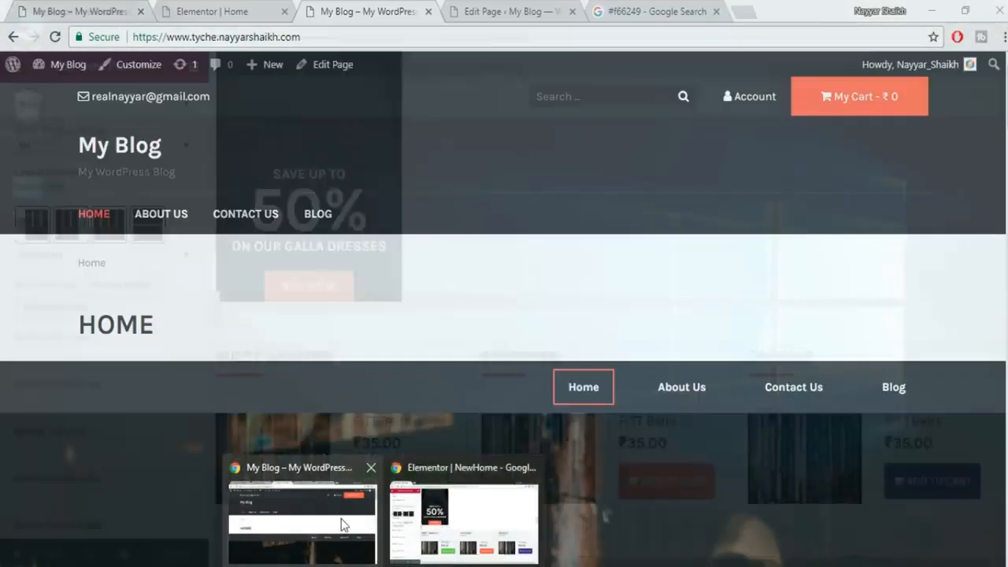
Go back to the Home page's Elementor editor and scroll to the top.
click(344, 524)
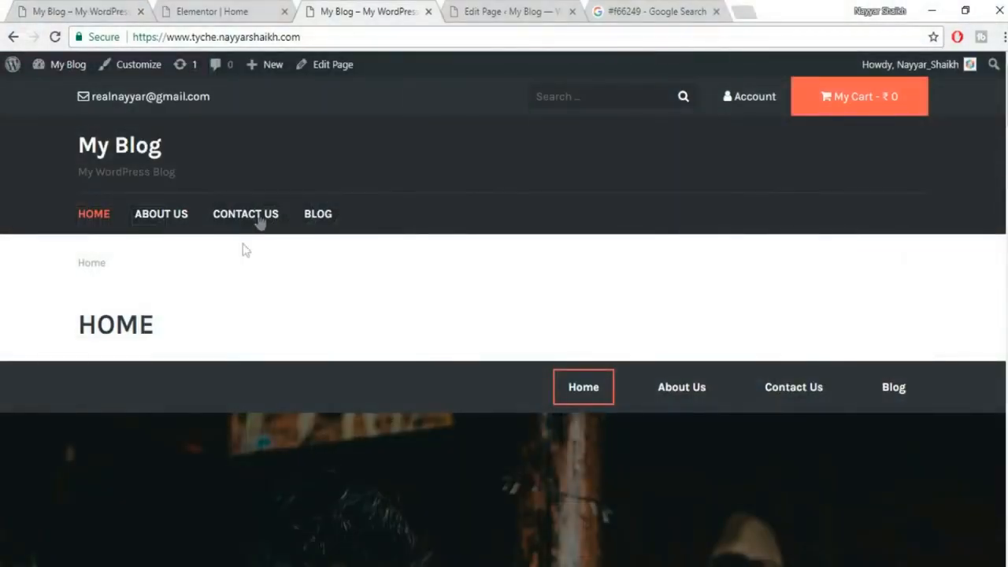
click(226, 7)
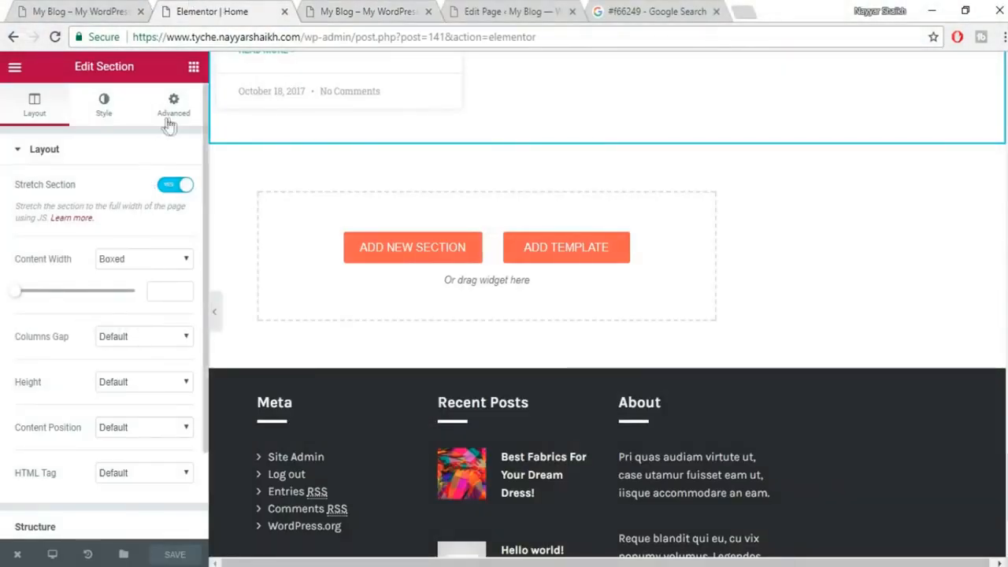
scroll(401, 218, up, 5)
scroll(608, 306, up, 15)
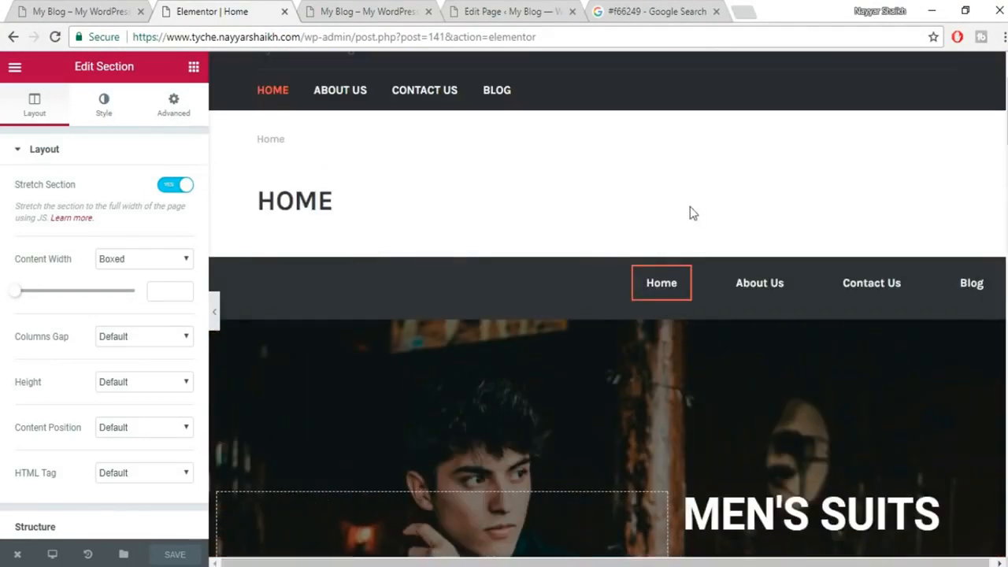
Paste the copied CSS into the hero section's Advanced Custom CSS and save the page.
mouse_move(594, 294)
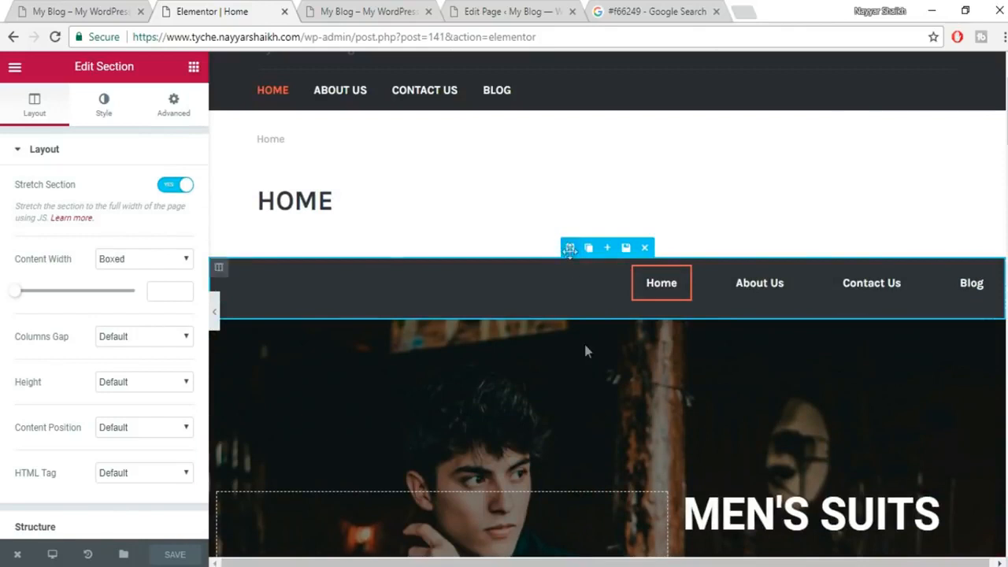
mouse_move(576, 337)
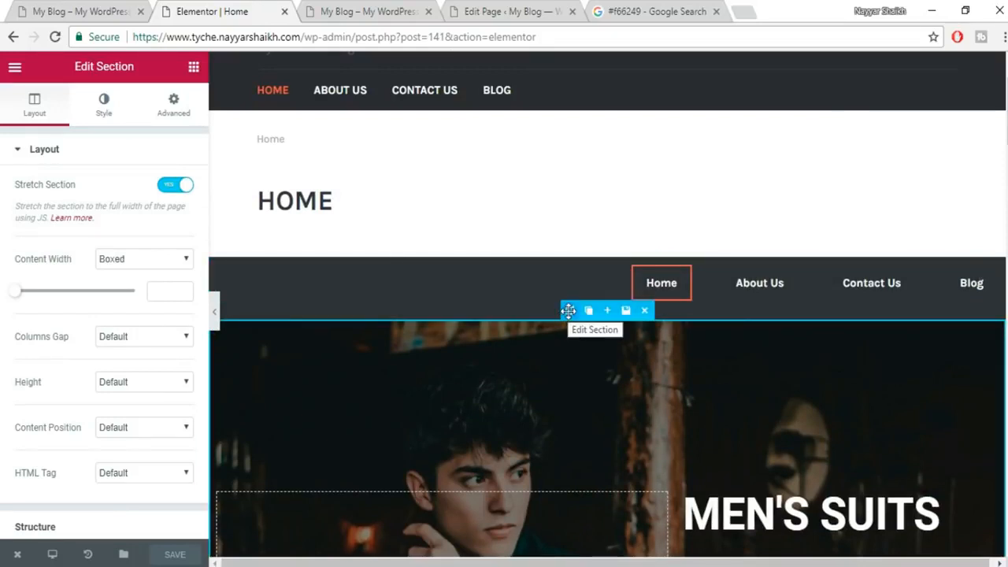
click(568, 310)
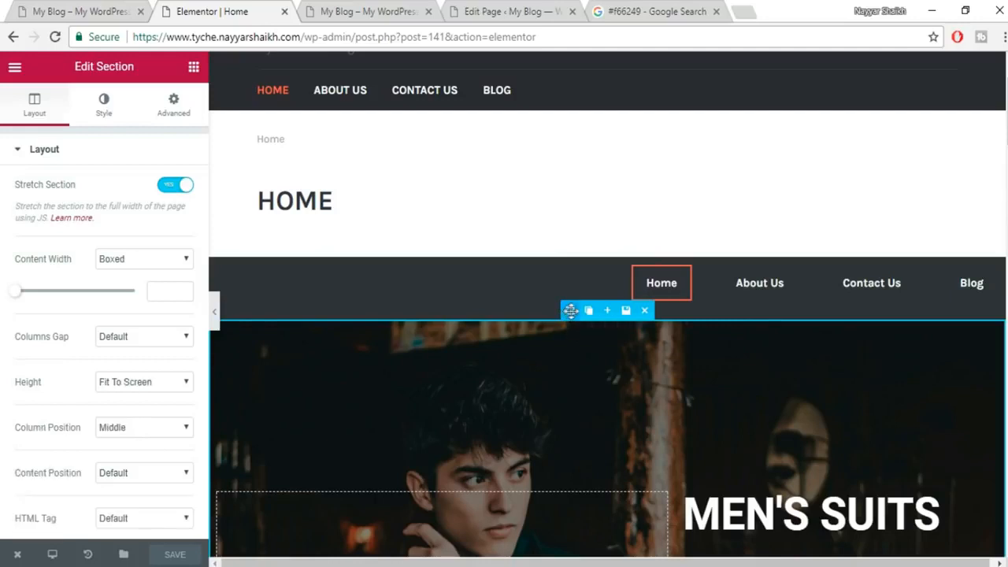
click(169, 93)
scroll(145, 401, down, 2)
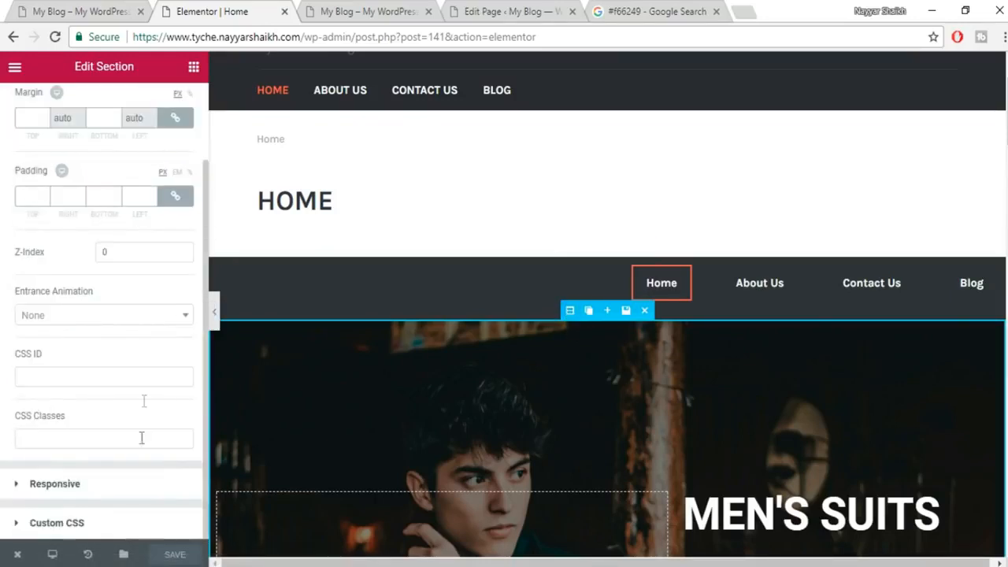
click(117, 524)
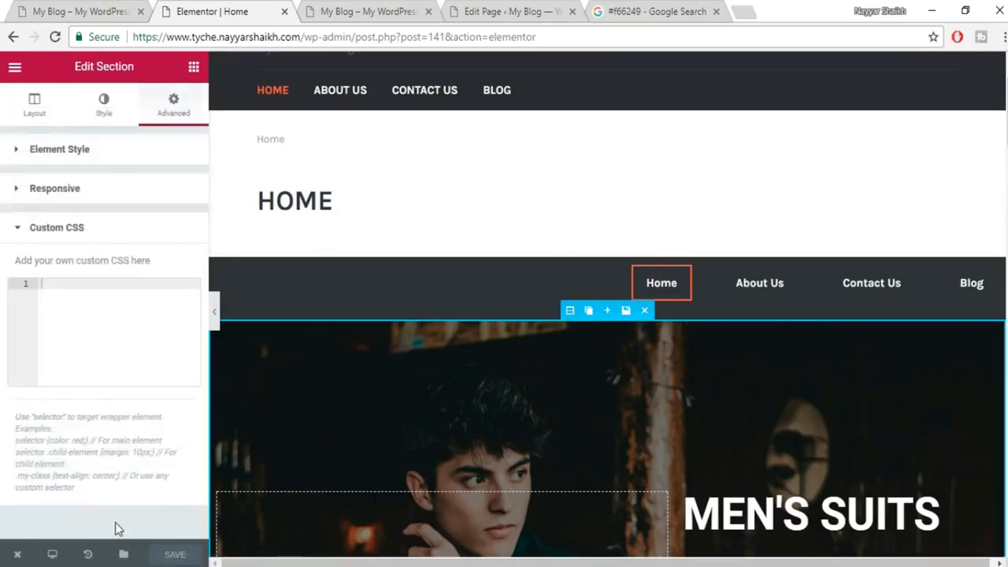
click(130, 327)
key(ctrl+v)
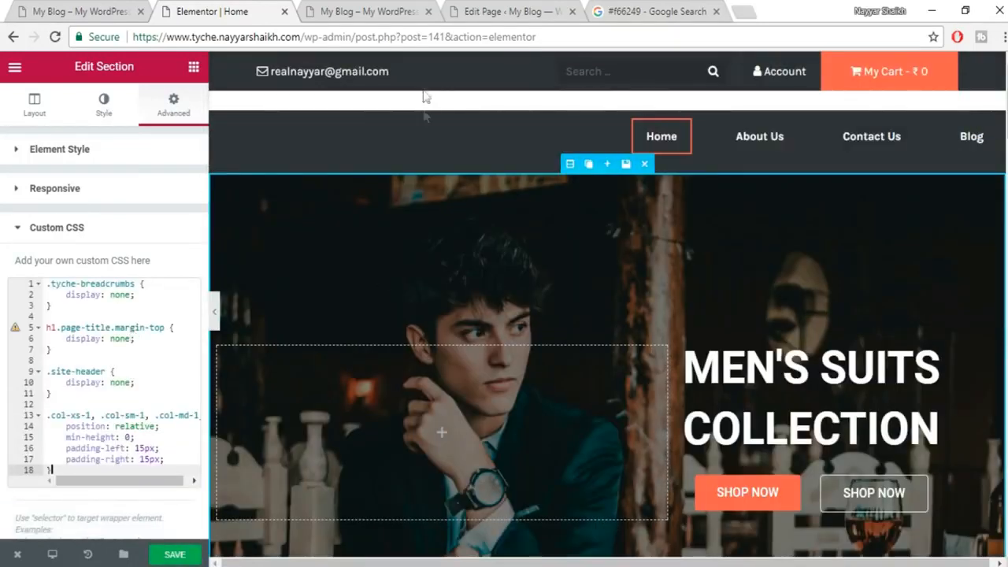
click(184, 549)
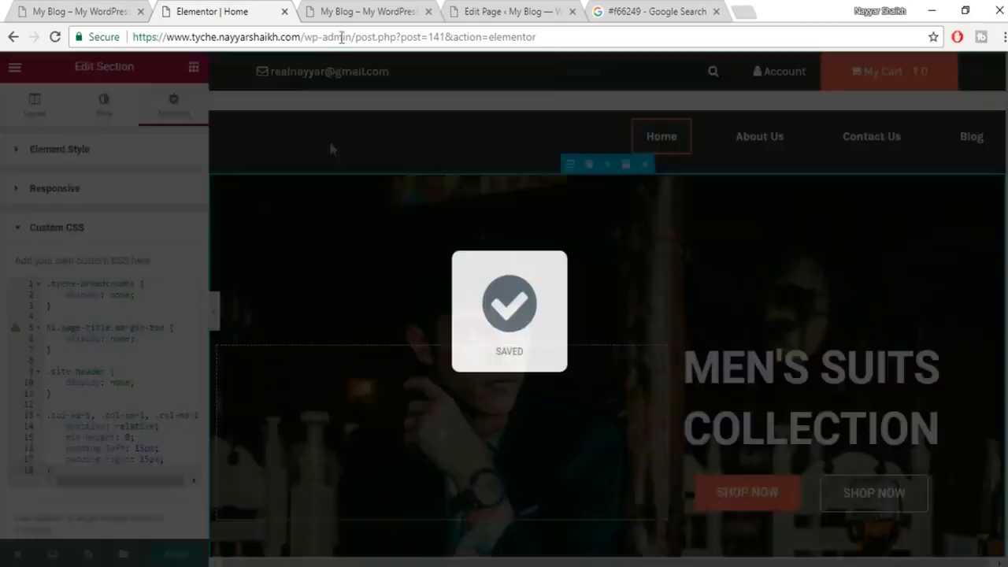
Reload the live home page and compare it against the reference shop site.
click(367, 12)
click(362, 40)
key(Return)
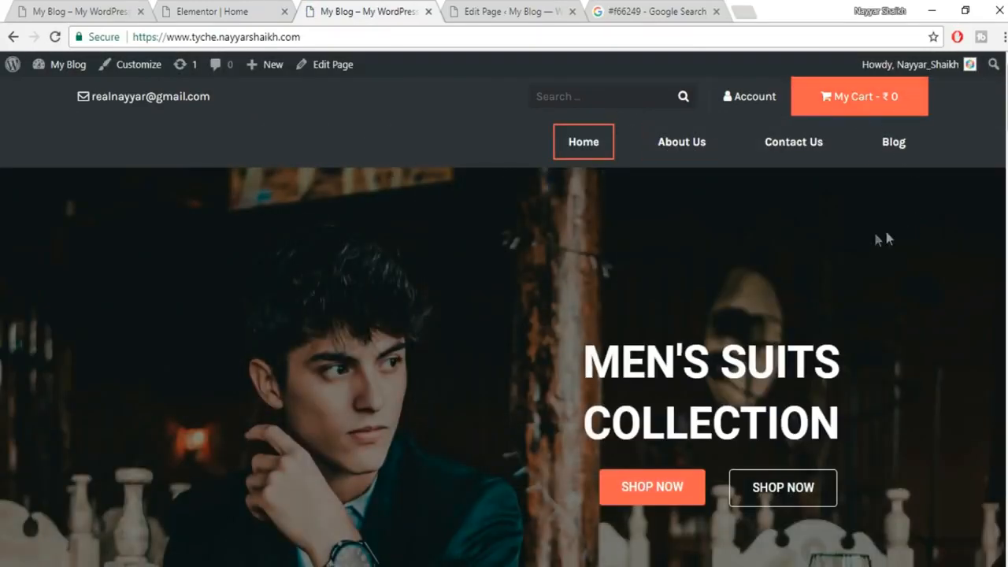
click(71, 8)
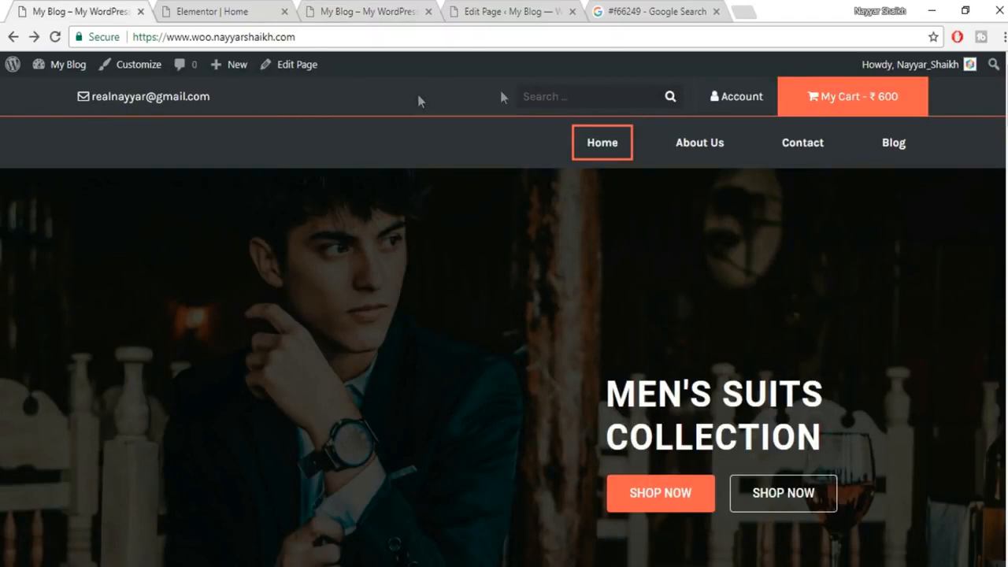
click(218, 11)
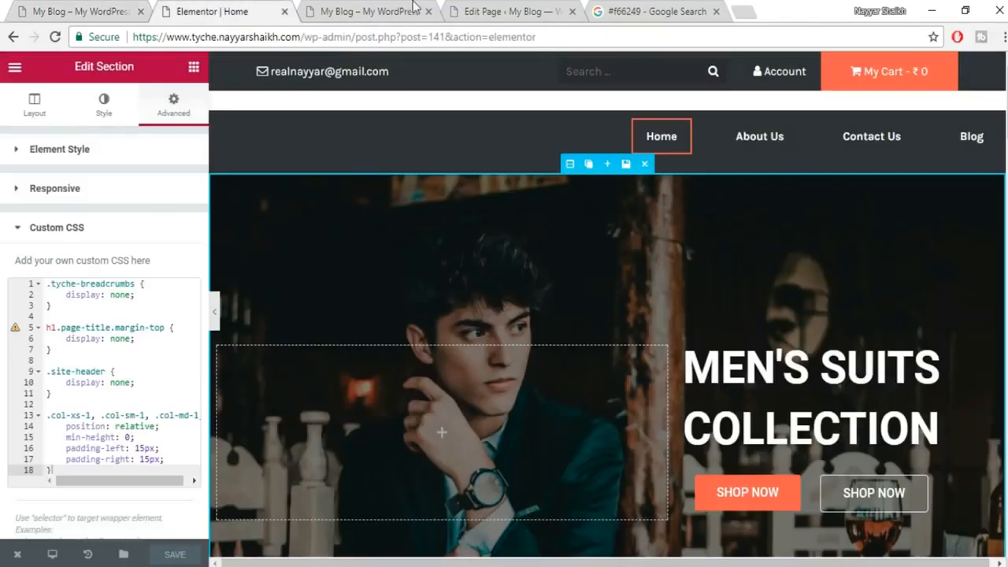
click(376, 12)
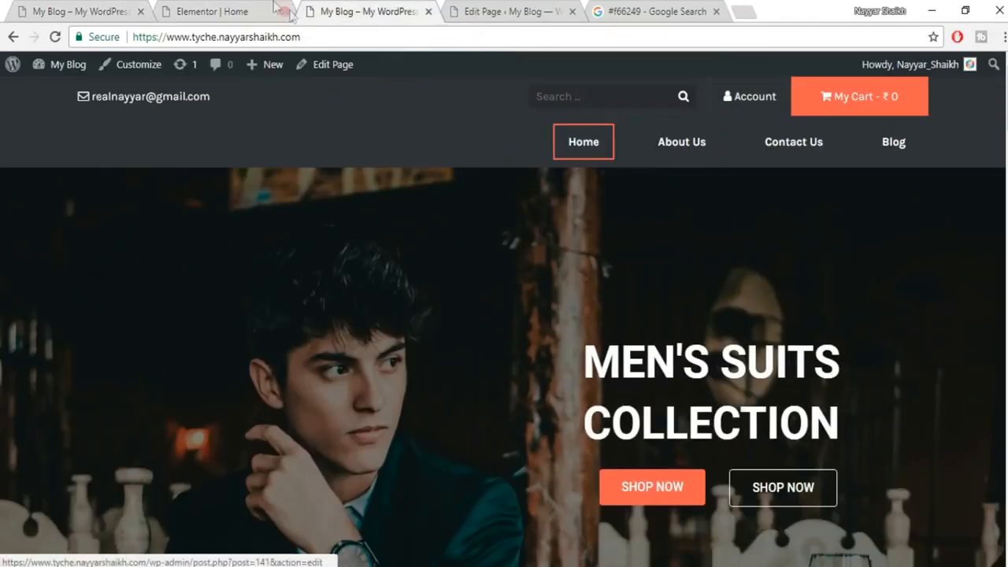
click(242, 8)
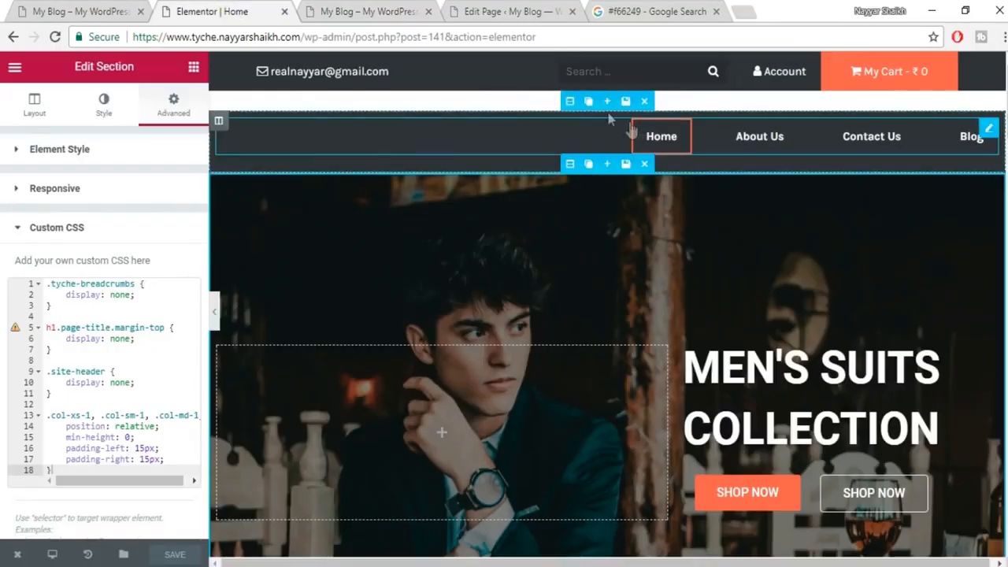
Give the navigation section a solid border with all four widths linked at 1.
click(573, 101)
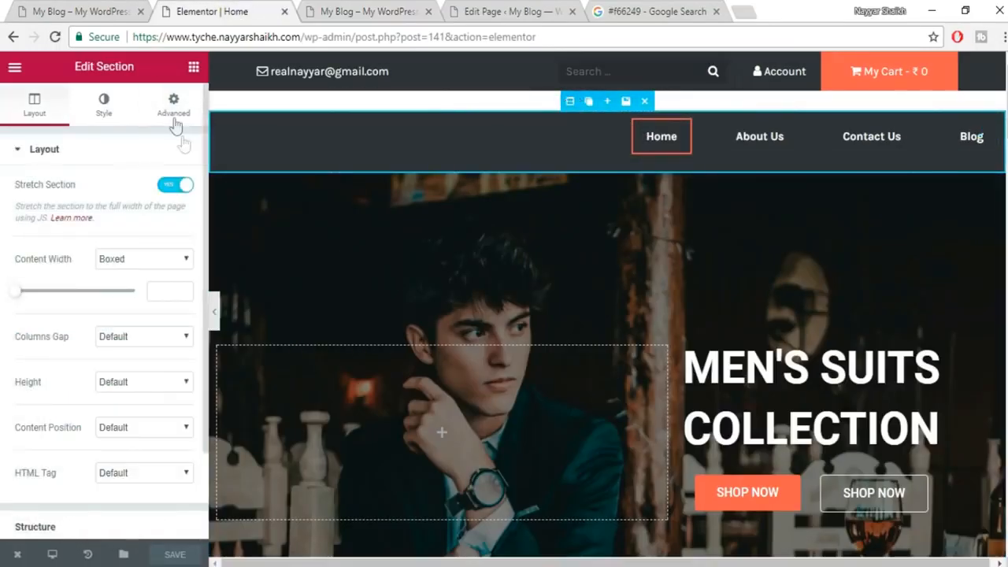
click(108, 109)
scroll(117, 292, down, 2)
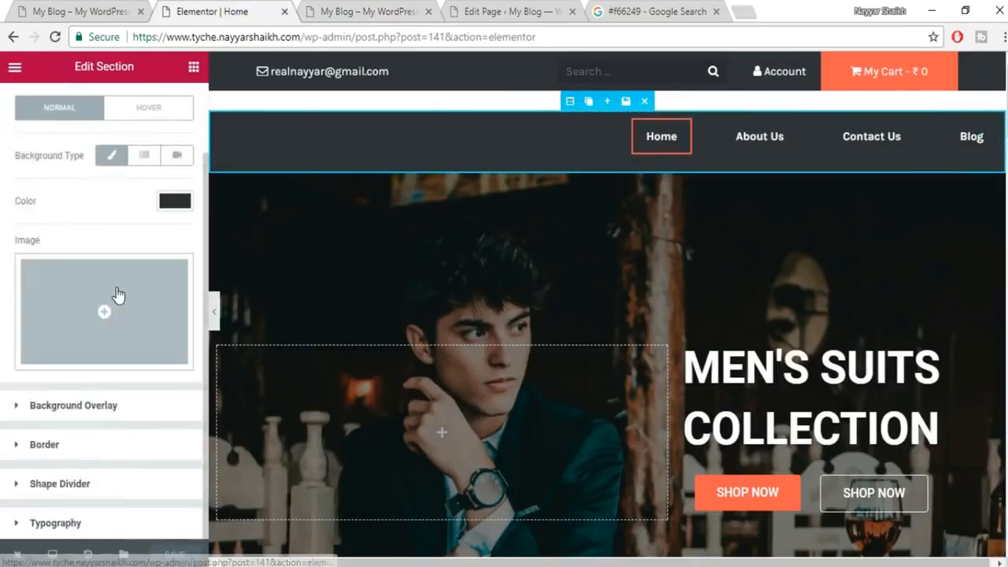
click(85, 449)
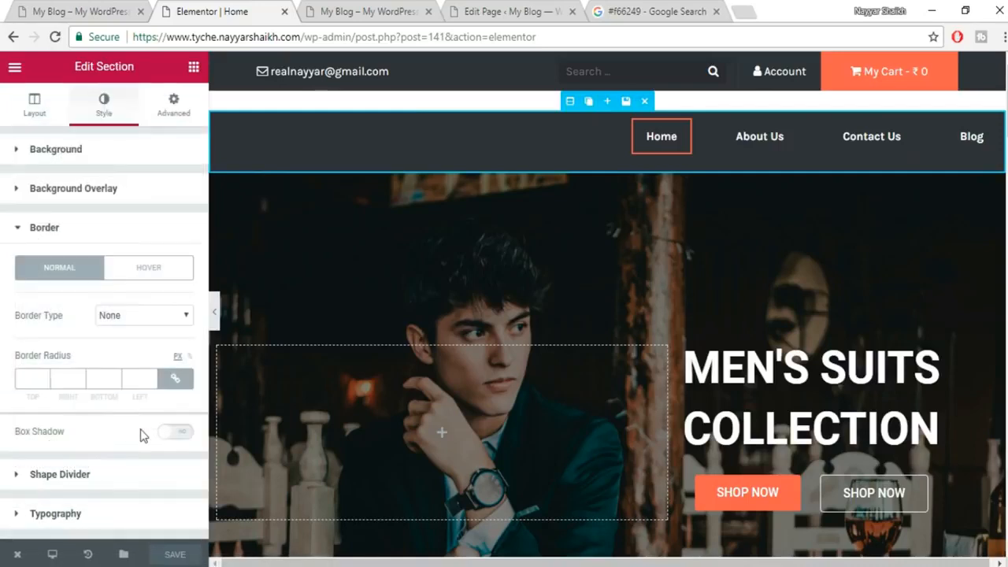
click(150, 316)
click(136, 340)
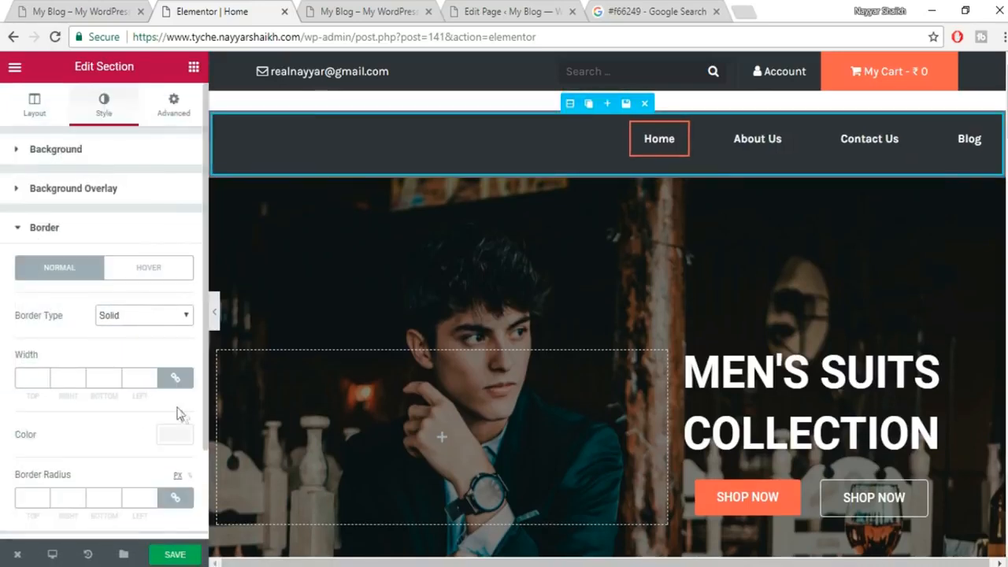
click(177, 380)
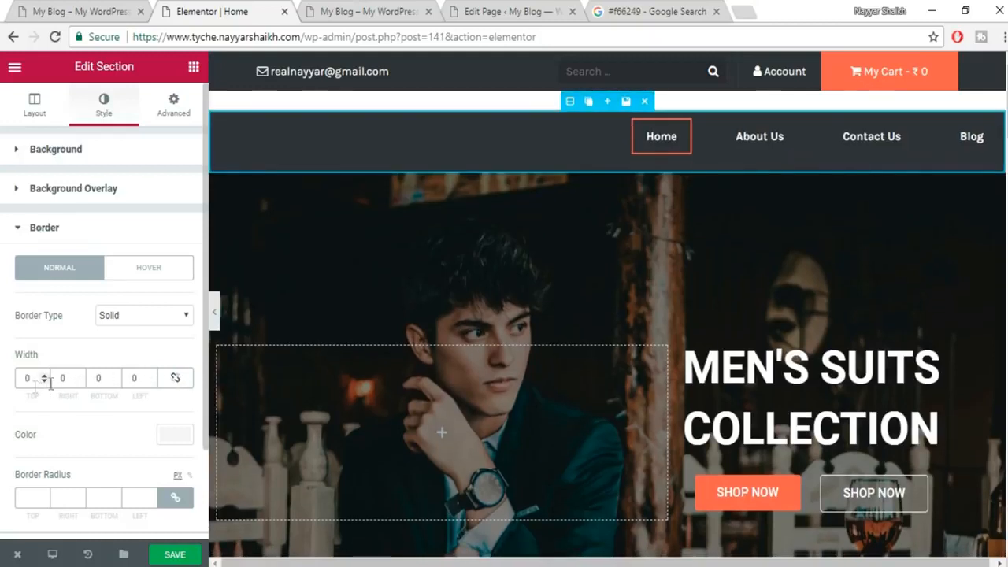
click(175, 378)
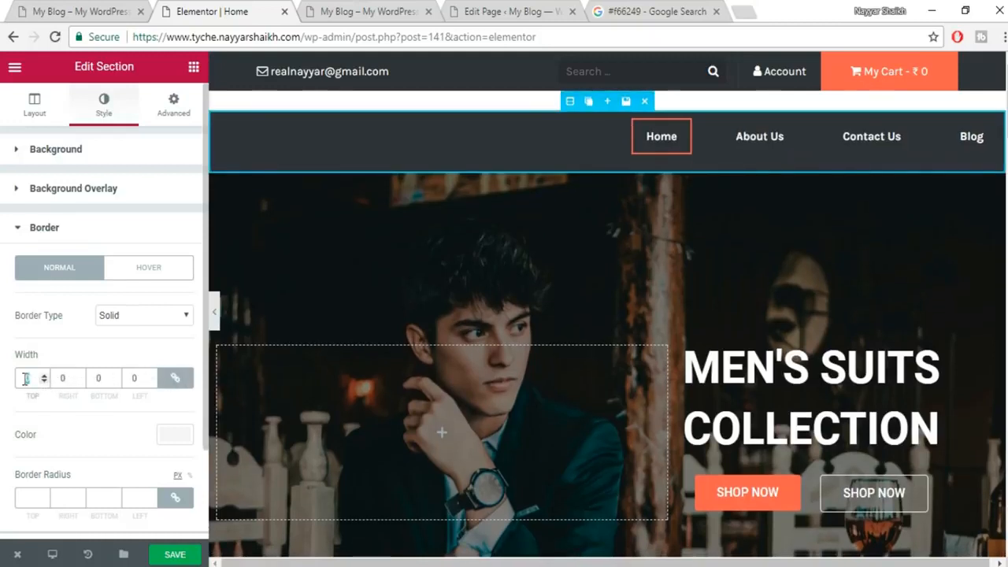
text(1)
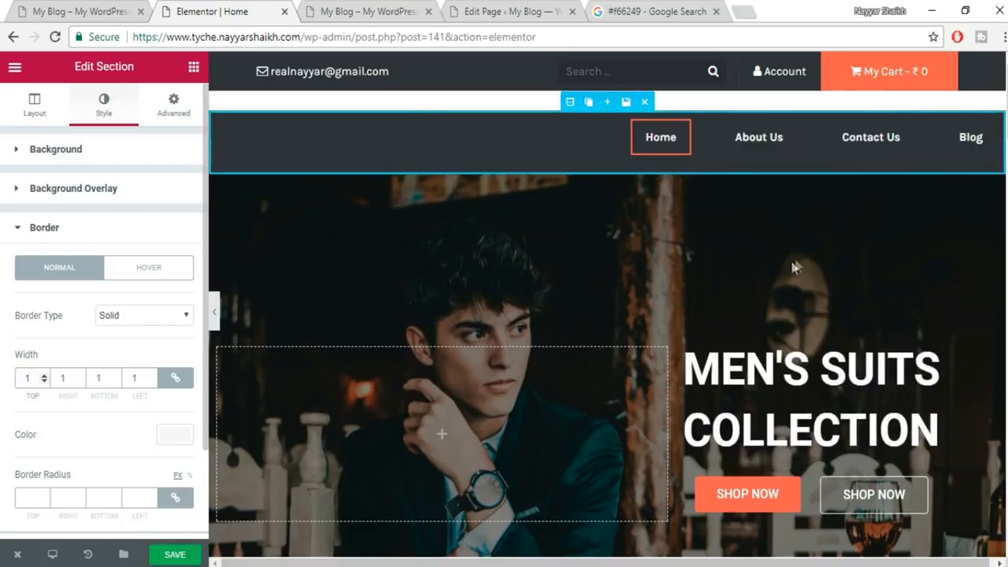
scroll(167, 338, down, 1)
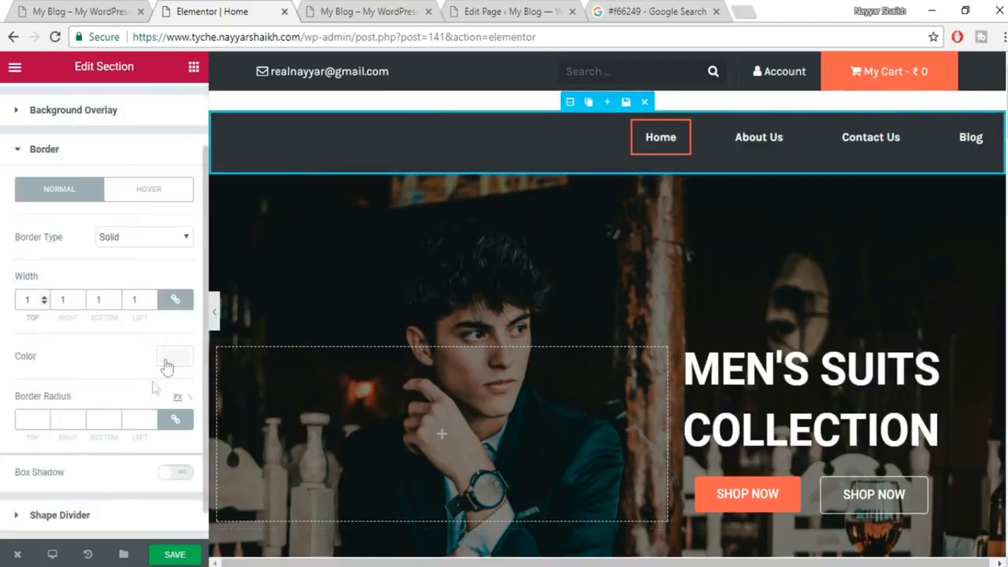
Set the navigation border colour to #f66249.
click(173, 356)
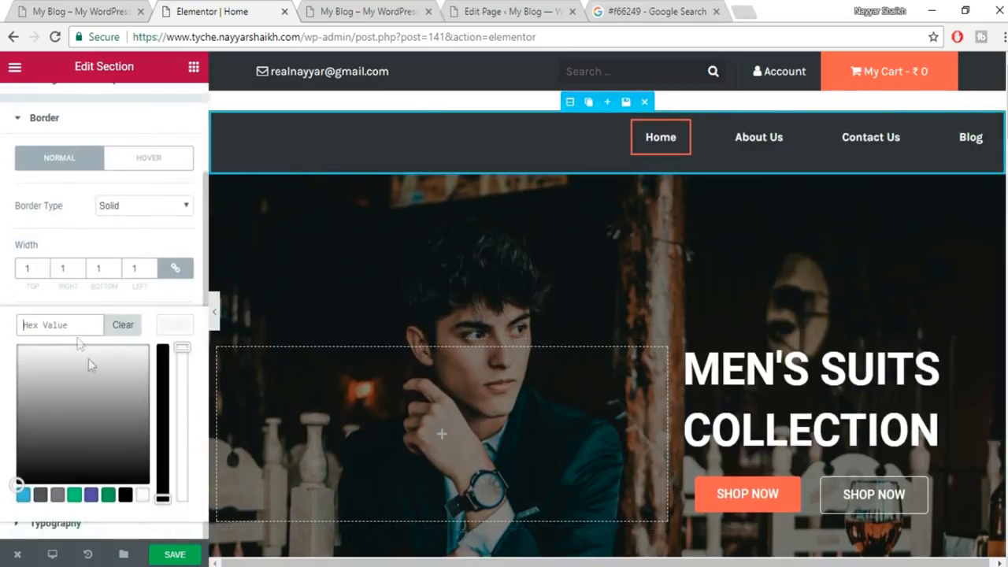
click(691, 9)
triple_click(166, 81)
key(ctrl+c)
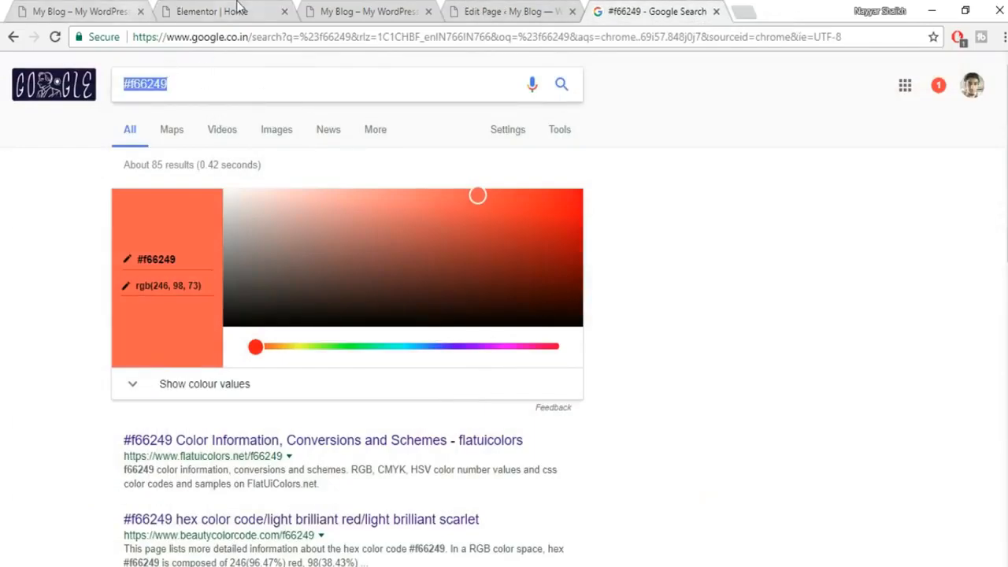
click(236, 8)
click(43, 331)
key(ctrl+v)
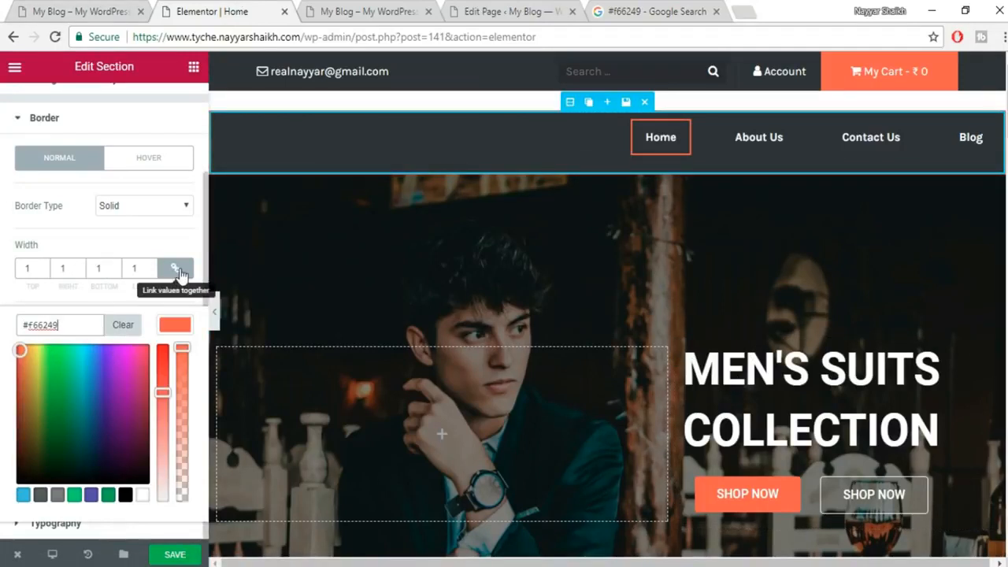
Change the border widths to top 1, right 0, bottom 0, left 0 and save the Home page.
click(178, 270)
double_click(65, 268)
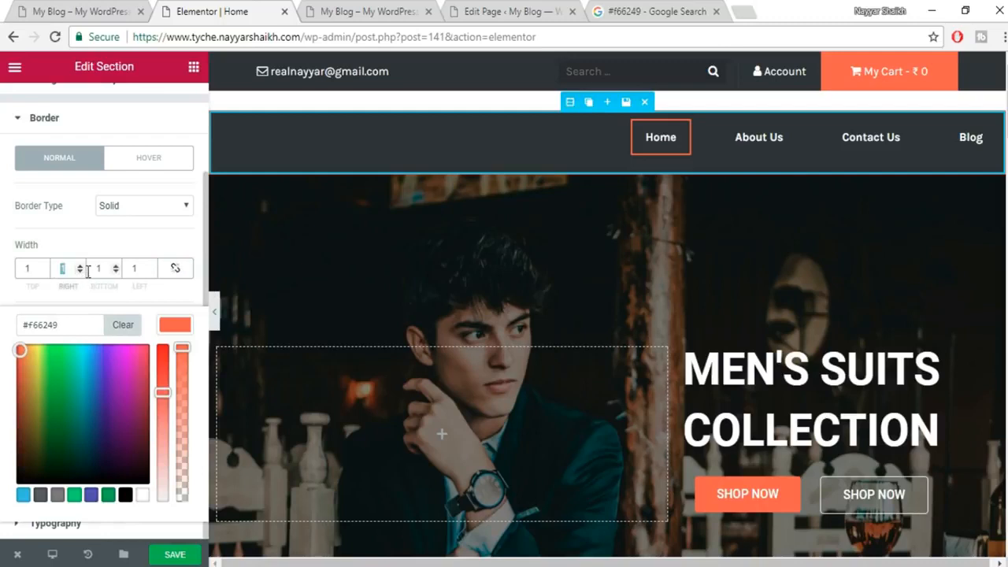
text(0)
double_click(97, 268)
text(0)
double_click(132, 268)
text(0)
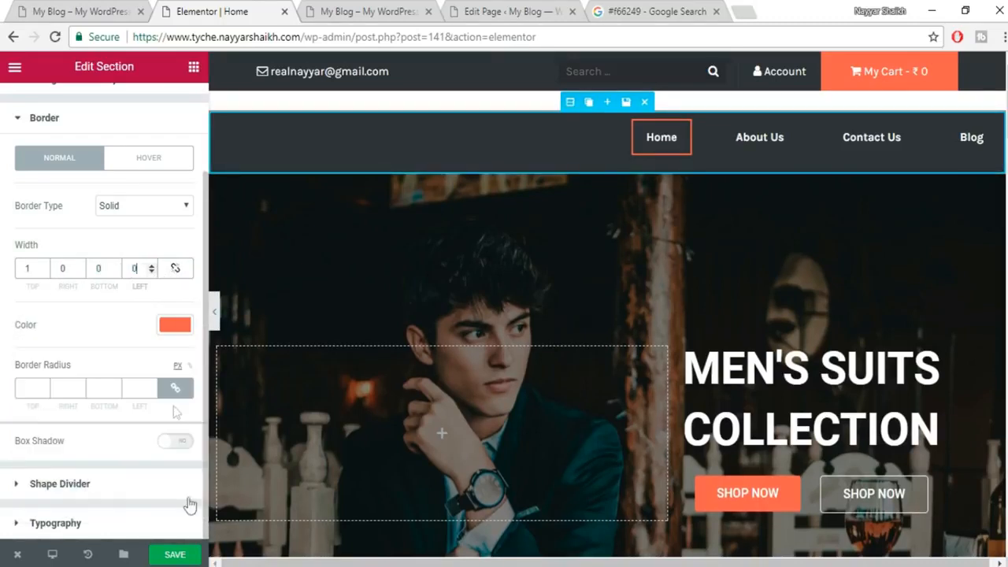
click(179, 556)
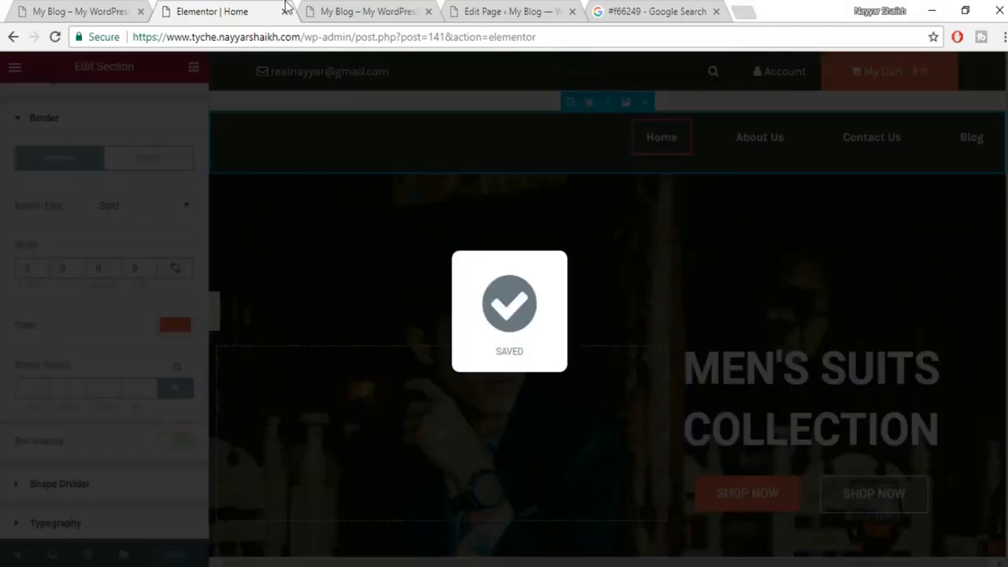
click(319, 10)
Reload the live home page and scroll through it to check the orange line above the dark navigation bar.
click(54, 37)
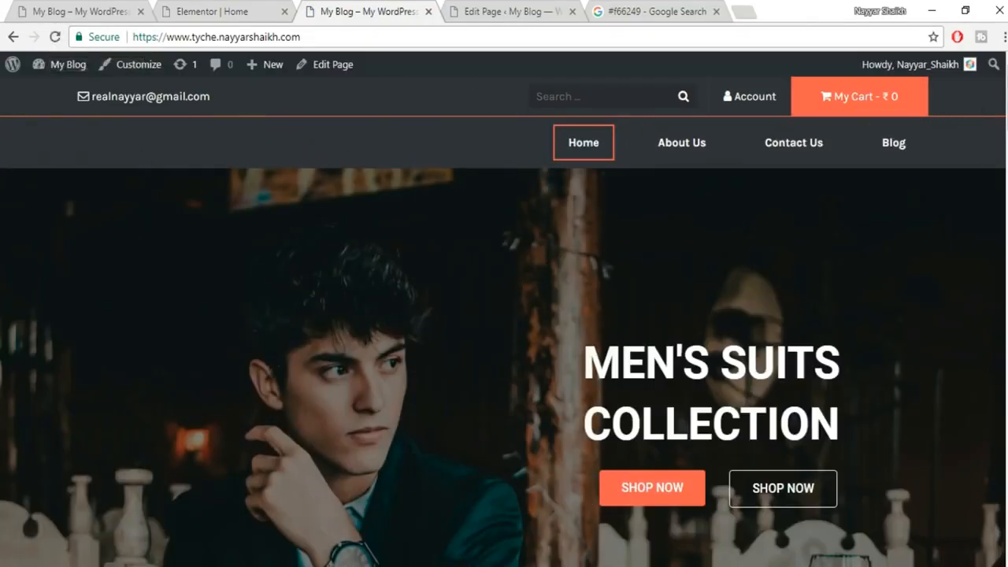
scroll(503, 321, down, 20)
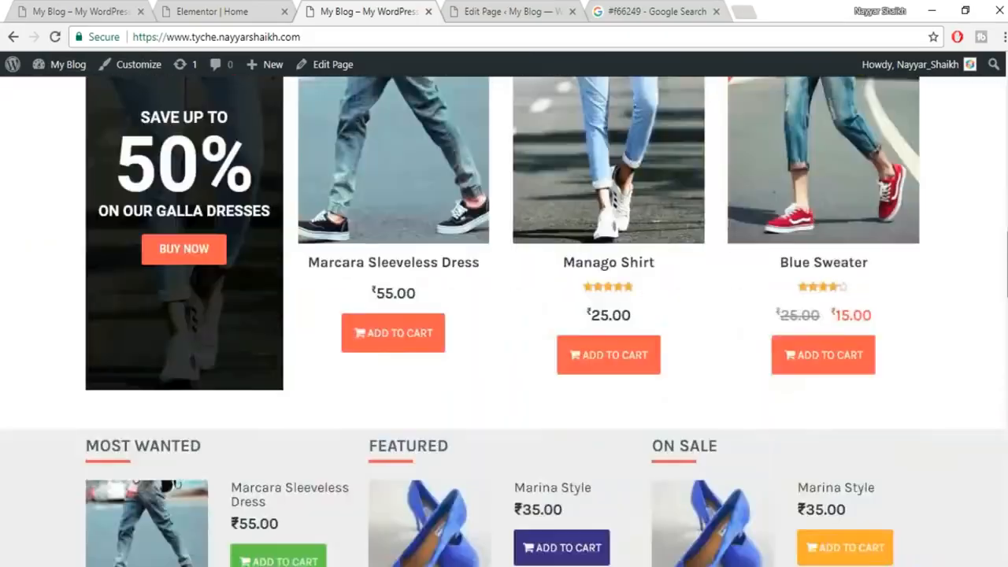
scroll(504, 321, down, 10)
scroll(504, 321, up, 6)
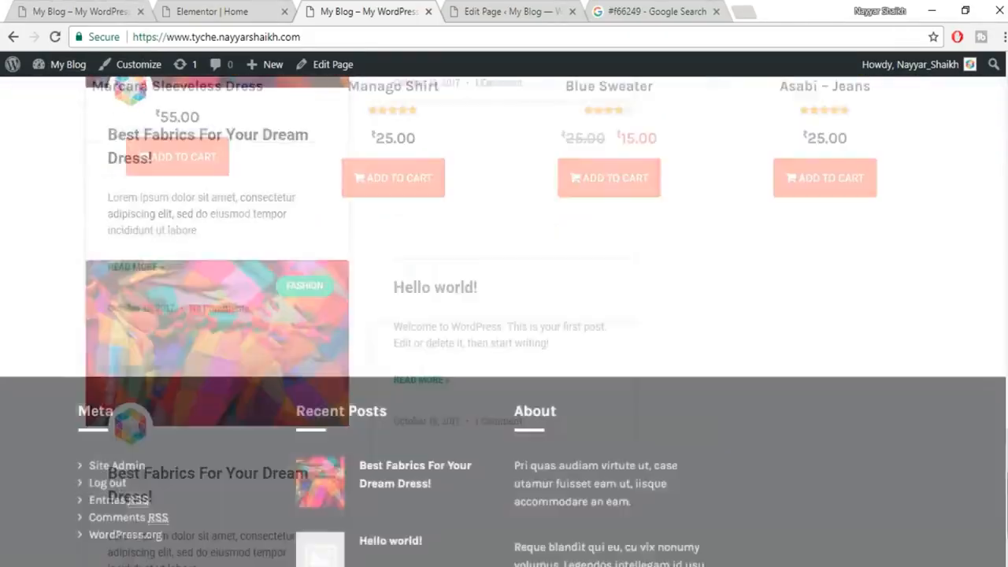
scroll(1001, 304, up, 20)
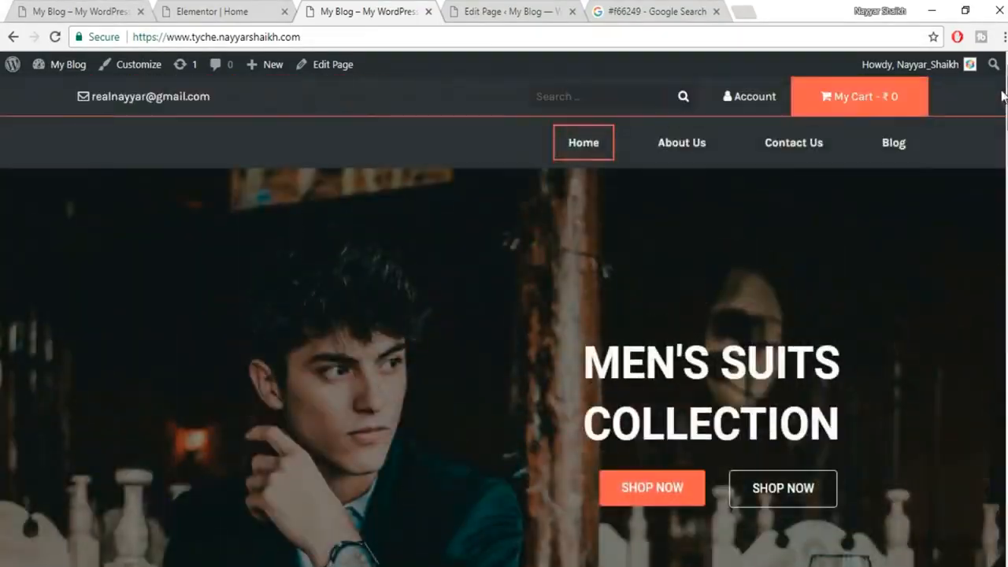
scroll(940, 291, down, 3)
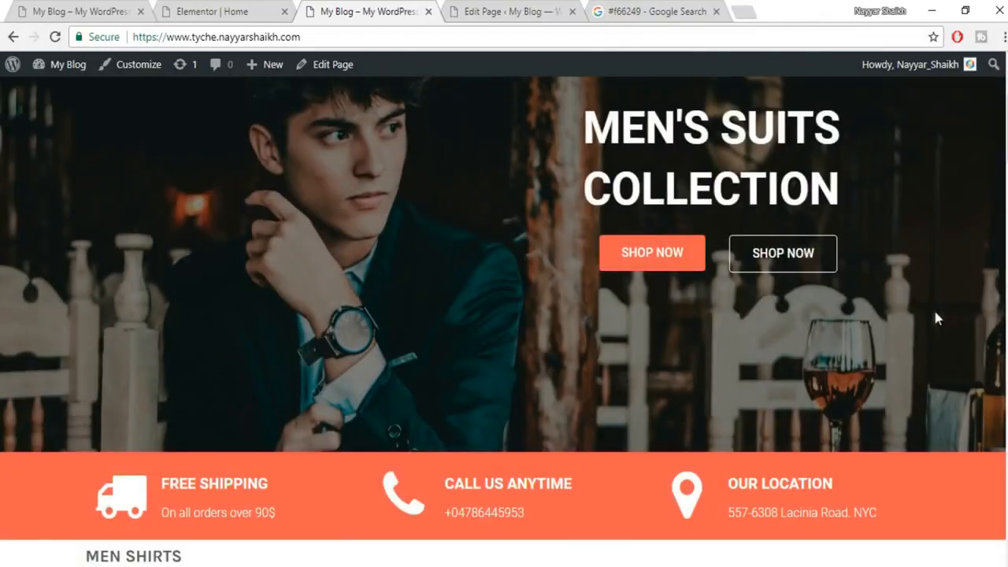
scroll(926, 329, up, 3)
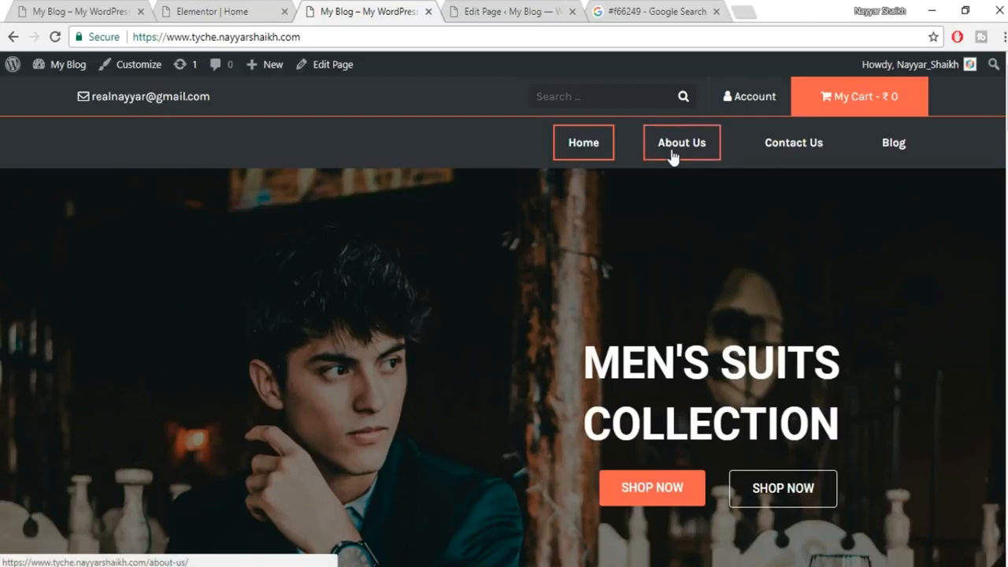
Close the Elementor Home editor and open the About Us page for editing from All Pages.
click(522, 9)
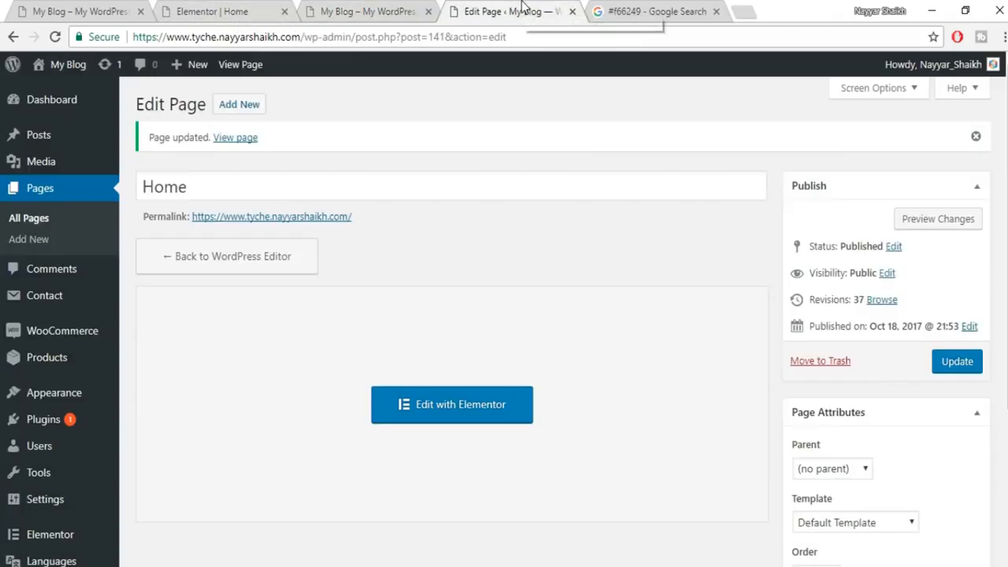
click(275, 11)
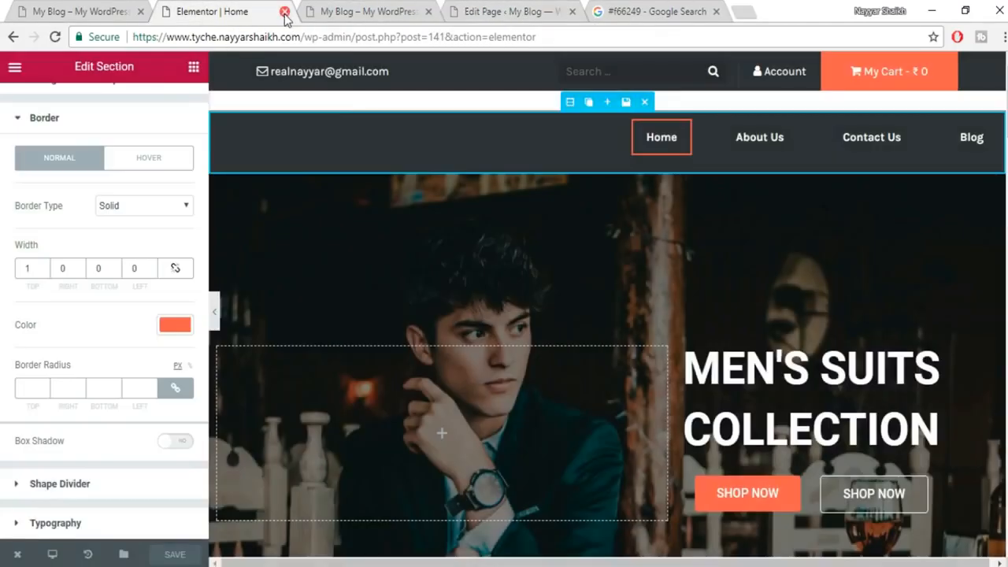
click(285, 13)
click(370, 11)
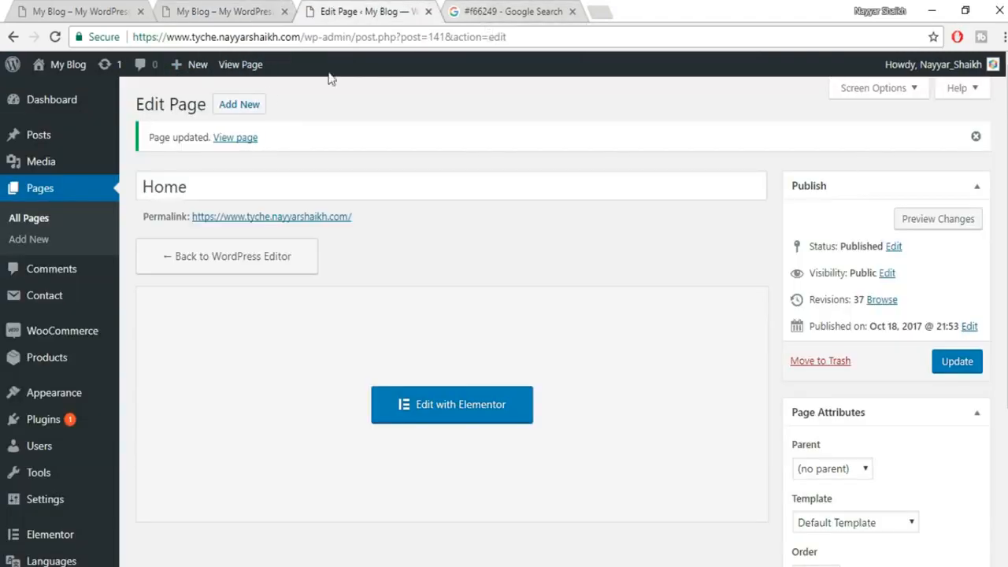
click(48, 194)
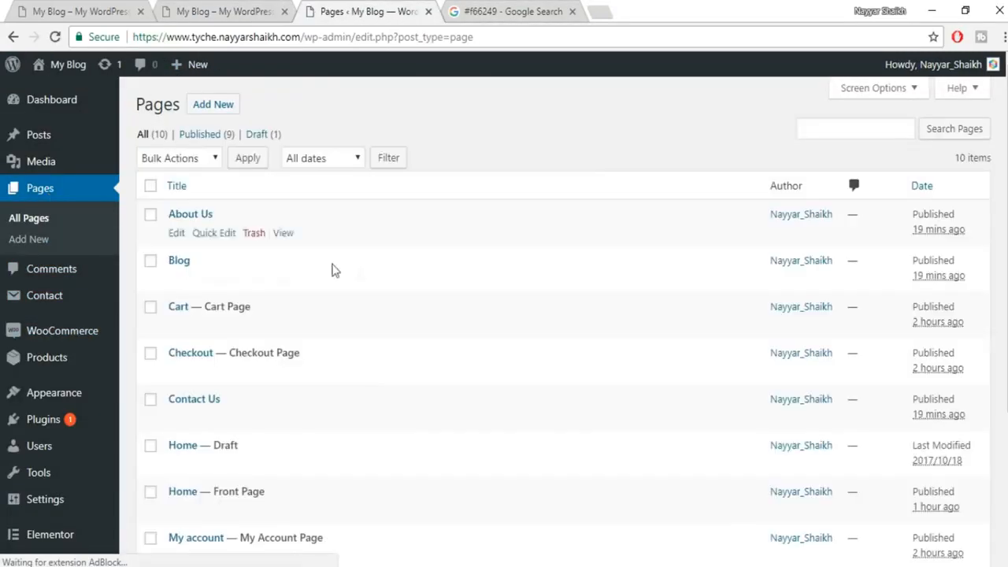
click(176, 233)
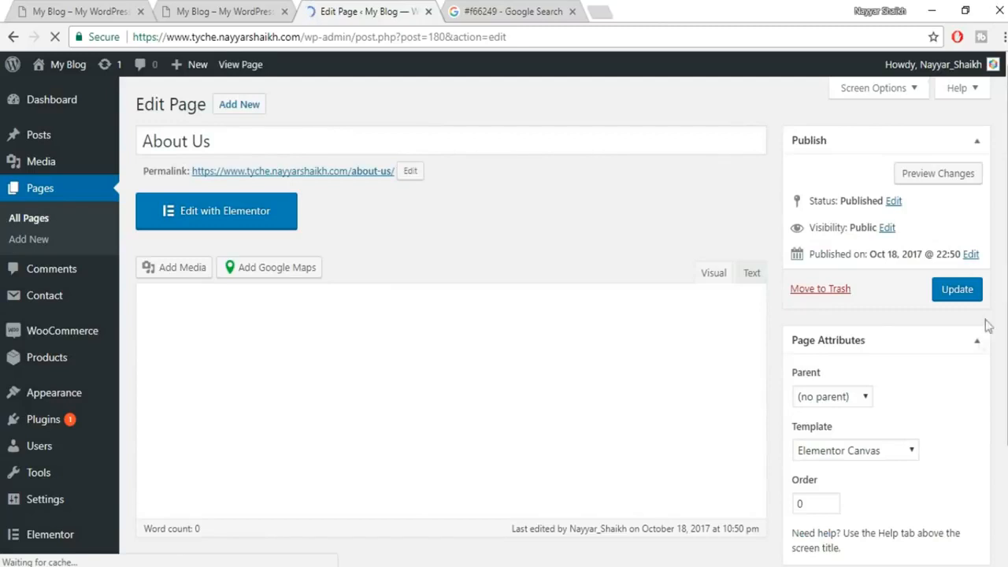
Switch the About Us template to Default Template and update the page.
scroll(850, 412, down, 2)
click(850, 300)
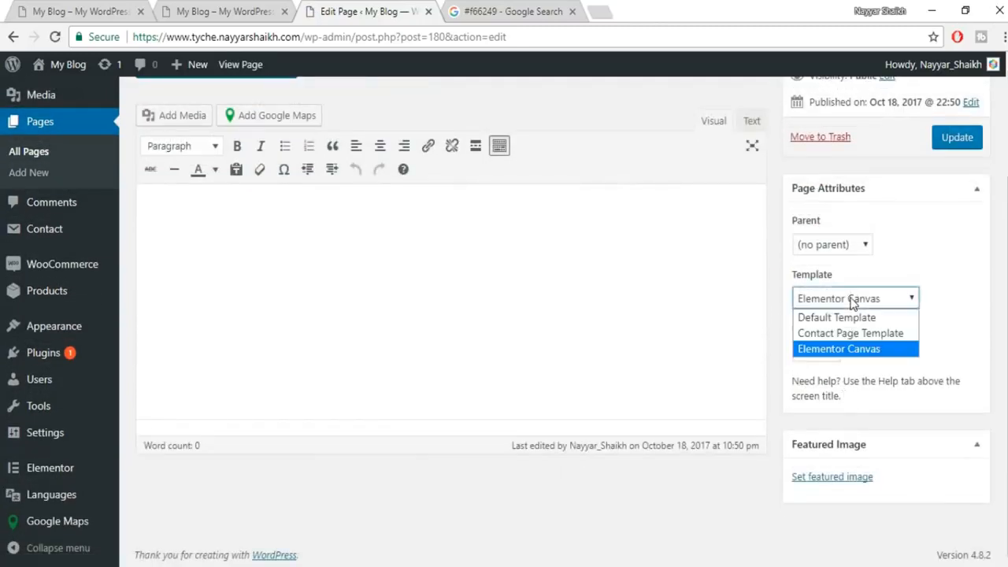
click(846, 317)
click(957, 138)
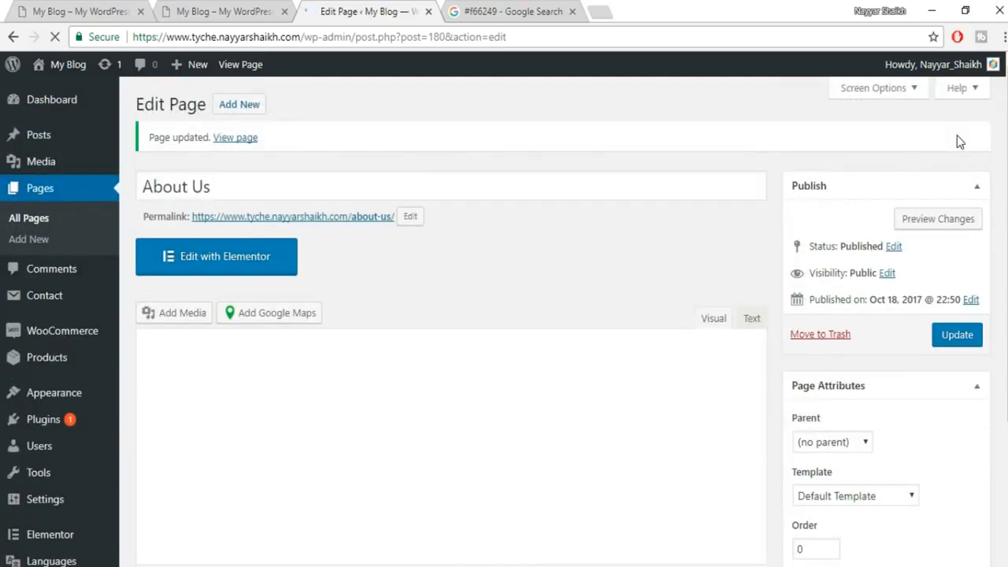
Open About Us in Elementor and view the sample site's About Us page for reference.
click(252, 260)
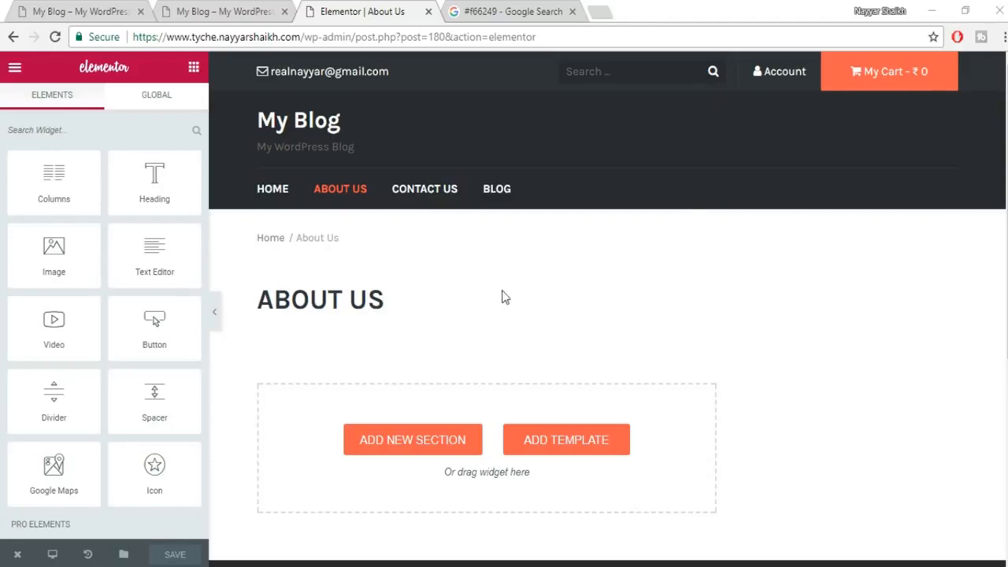
click(38, 12)
click(677, 150)
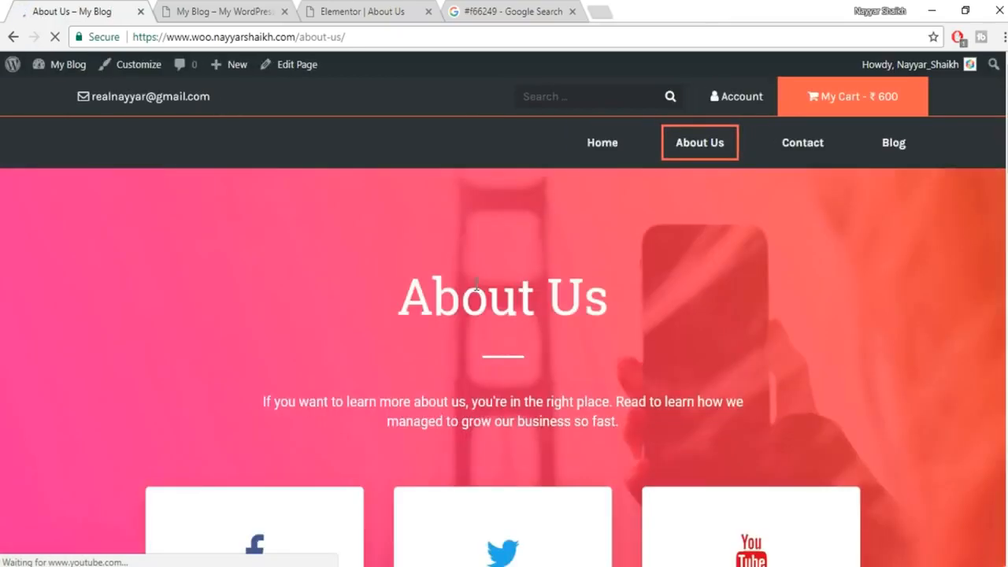
scroll(504, 321, down, 20)
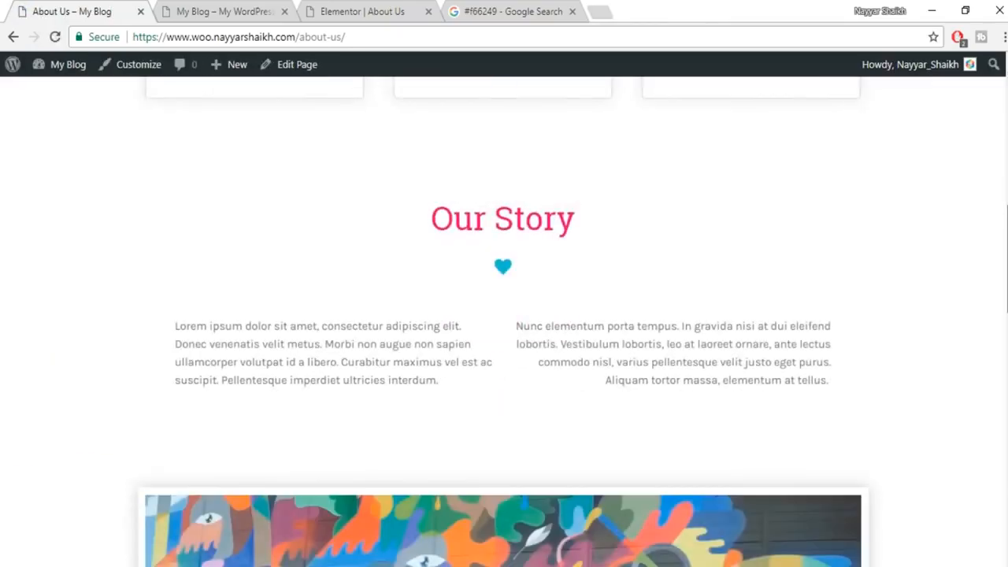
scroll(504, 322, up, 20)
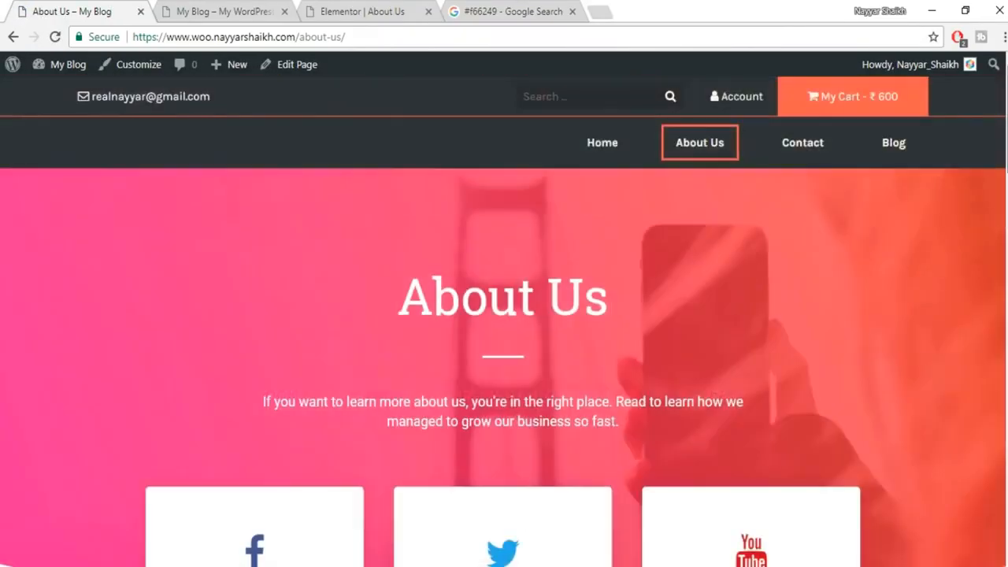
Glance at the own home page and the Elementor editor, then review the sample About Us page again.
click(202, 11)
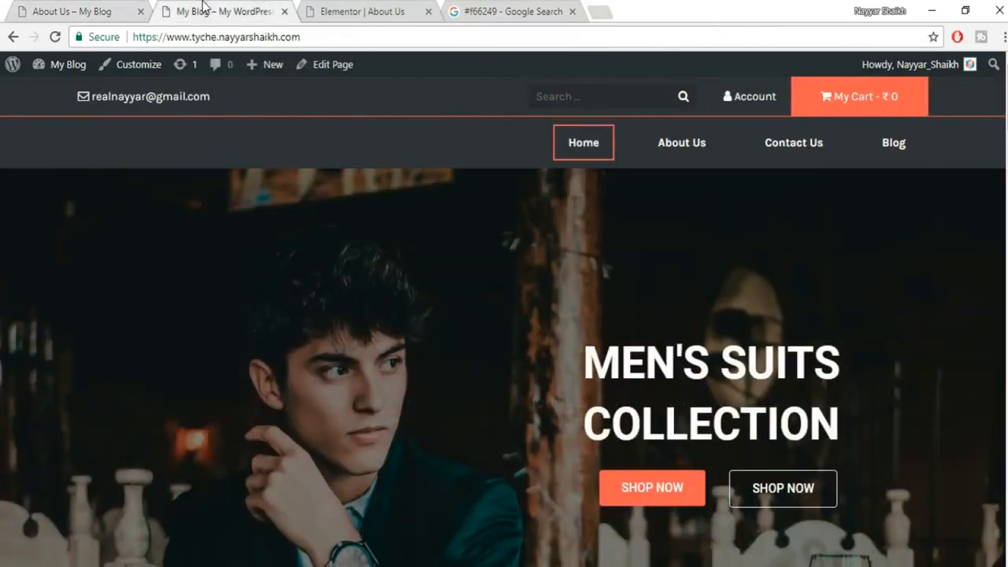
click(340, 9)
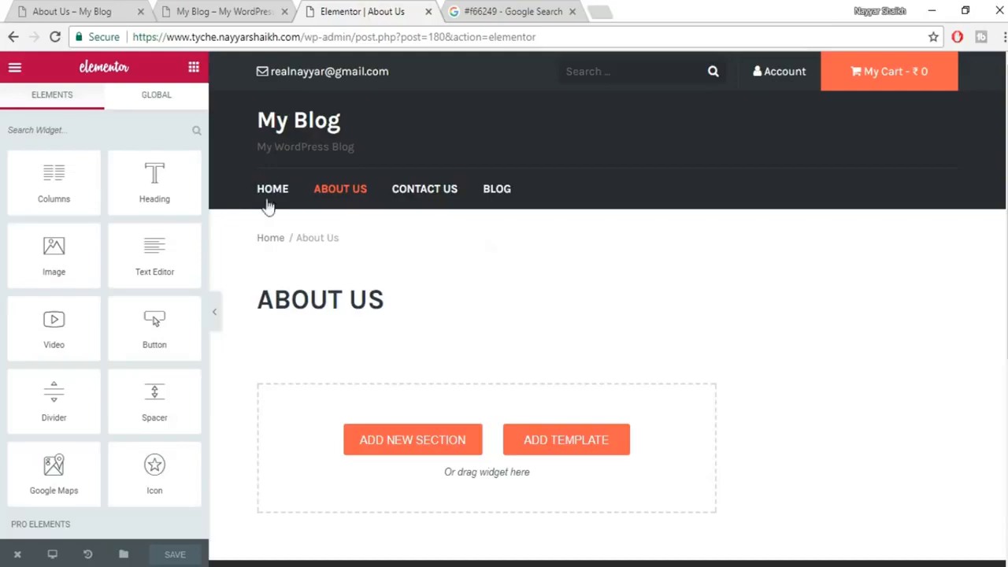
click(79, 9)
scroll(504, 321, down, 20)
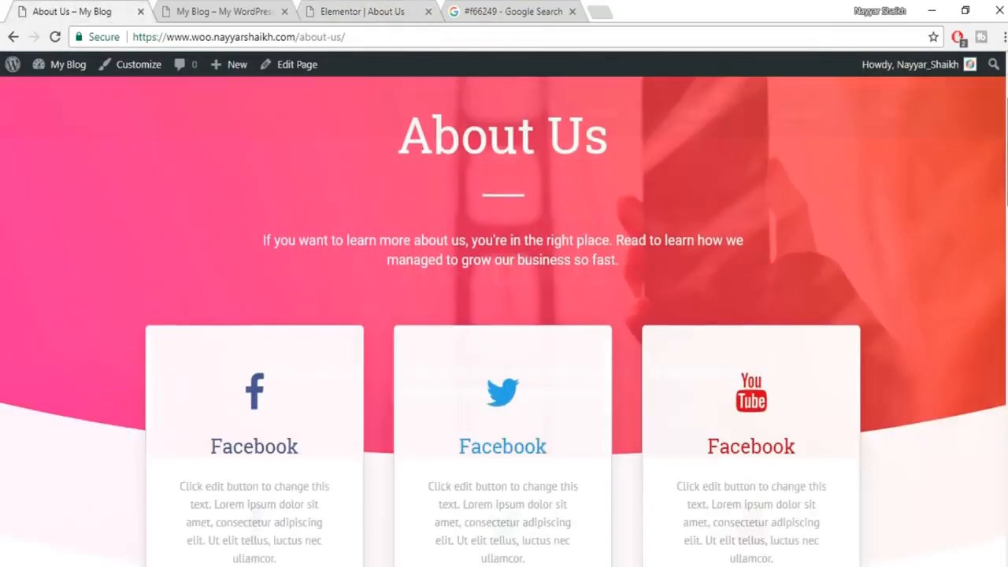
scroll(496, 469, up, 20)
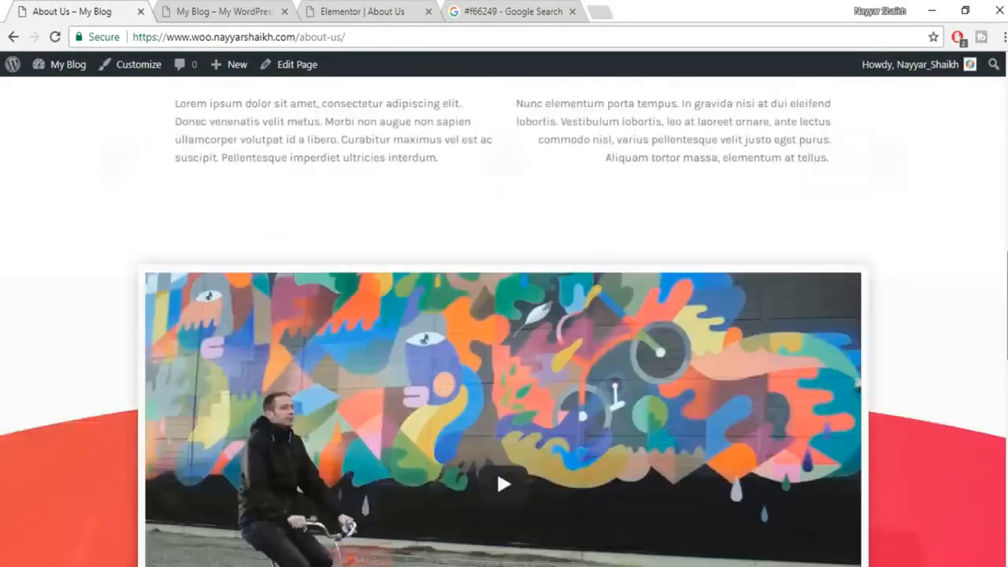
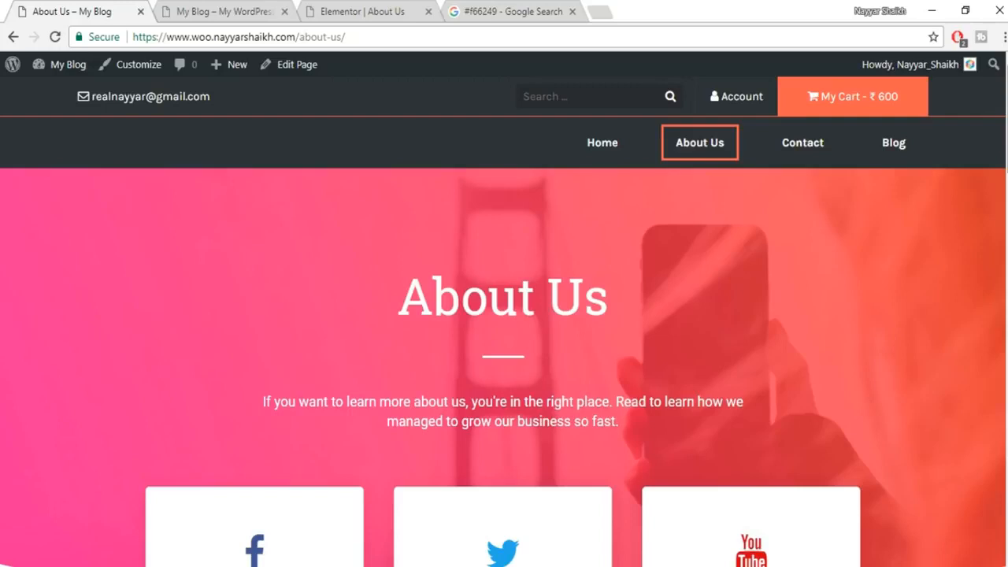
Return to the About Us Elementor editor and paste the copied wp-admin address into a new tab.
click(207, 12)
click(361, 9)
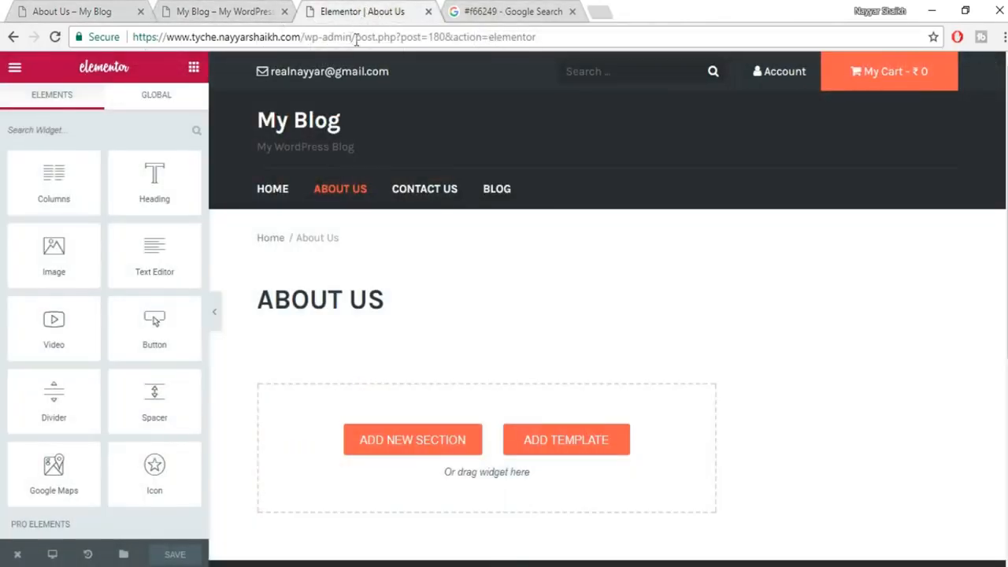
drag(353, 37, 133, 37)
key(ctrl+c)
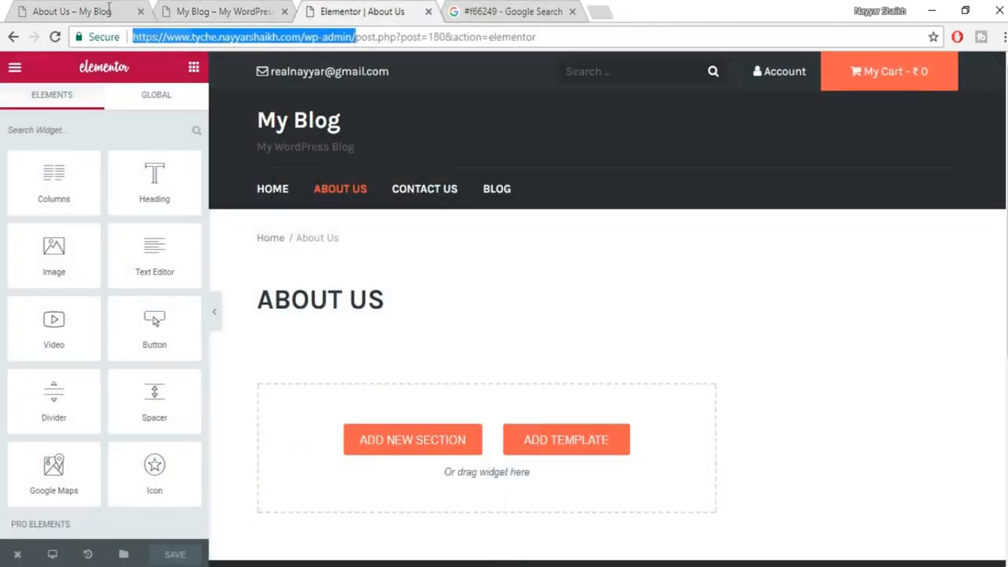
click(598, 11)
key(ctrl+v)
Load the wp-admin dashboard in the new tab and go to Elementor's My Library.
key(Return)
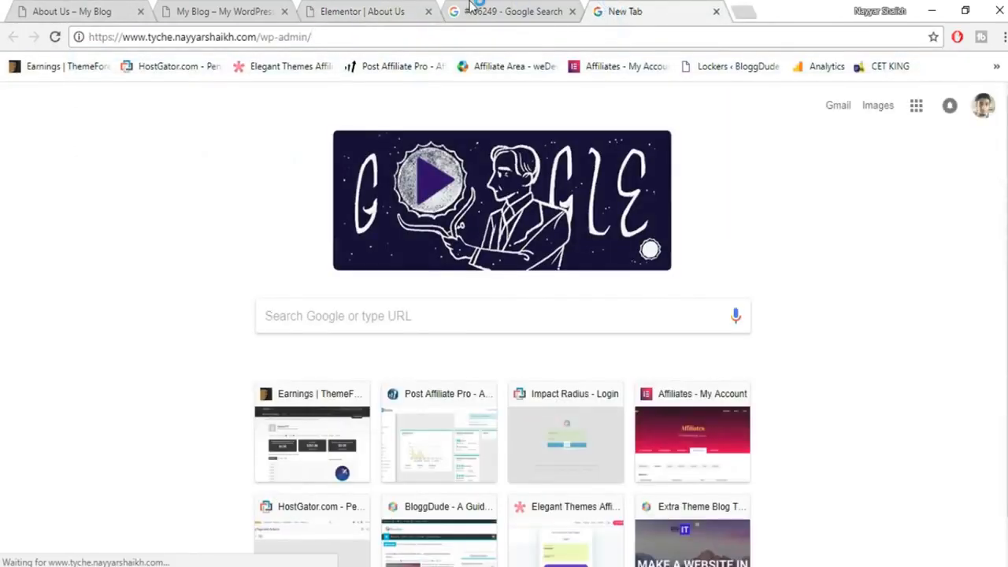
drag(606, 11, 479, 8)
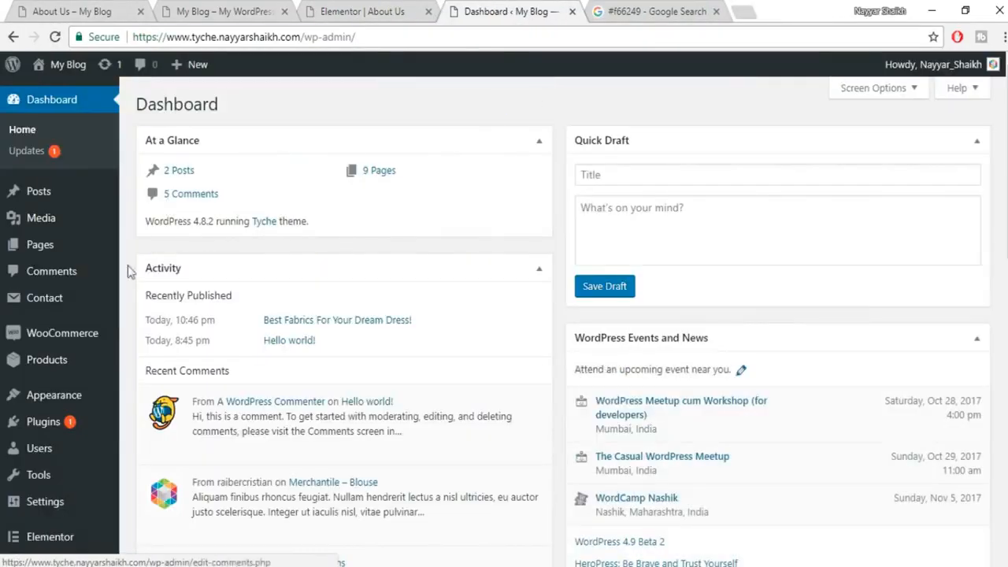
scroll(39, 418, down, 3)
mouse_move(49, 473)
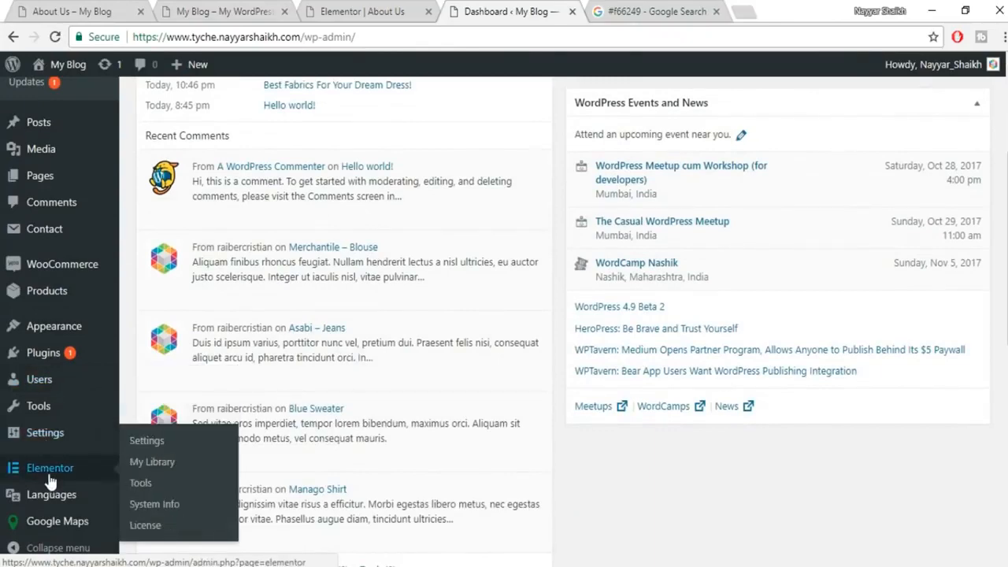
click(157, 464)
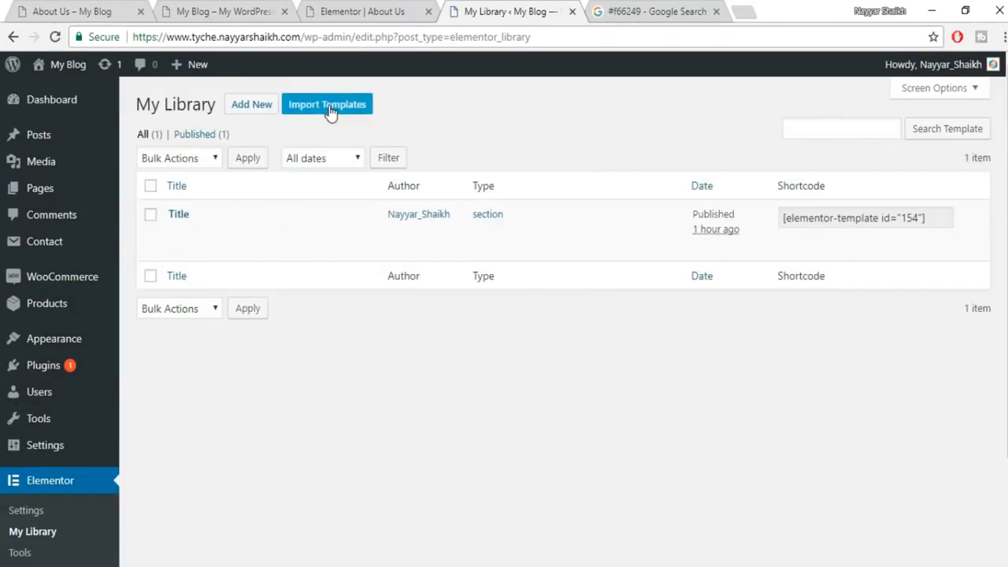
Import elementor-334-2017-10-18.json from Tyche/Templates into the library.
click(329, 112)
click(480, 230)
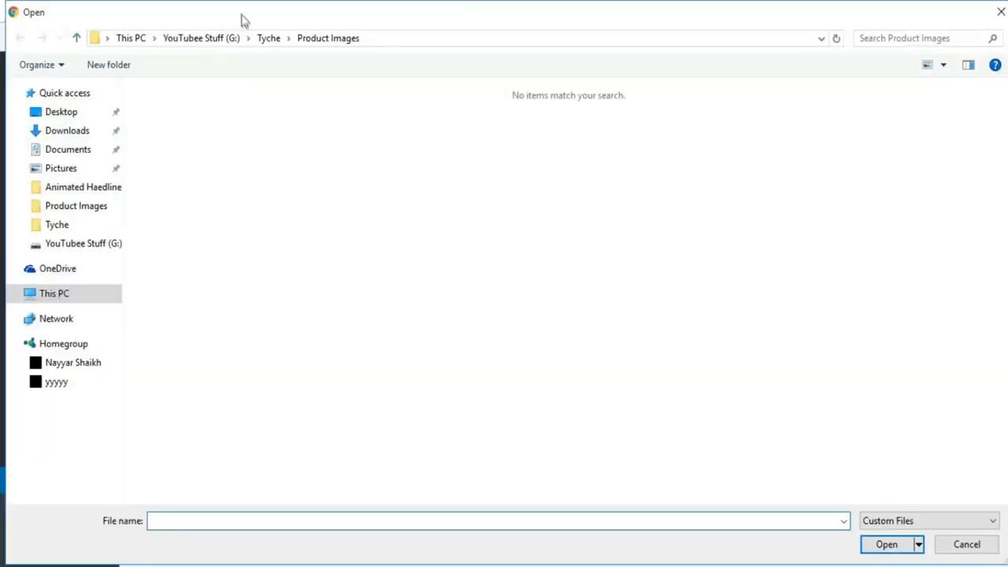
click(268, 40)
double_click(228, 131)
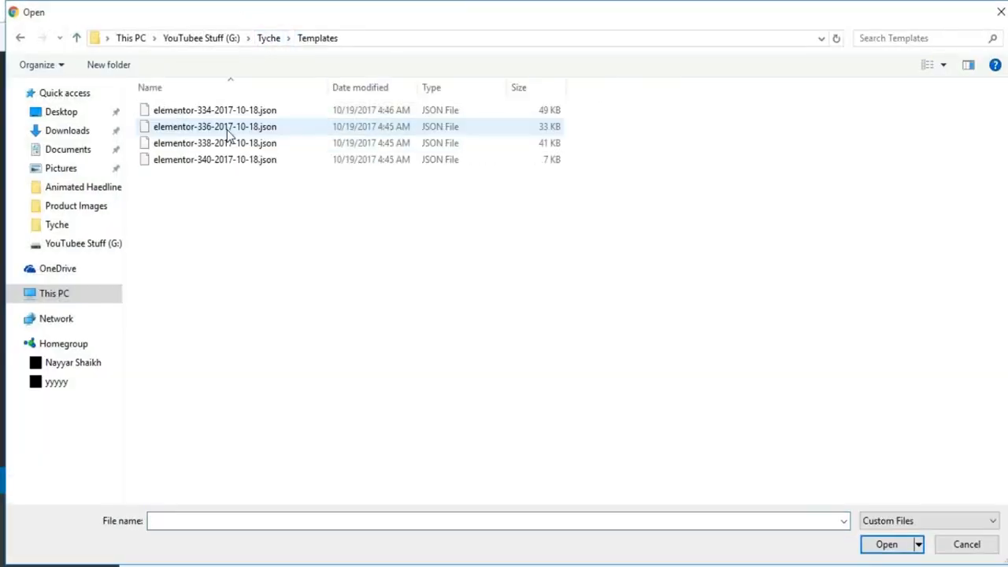
click(219, 110)
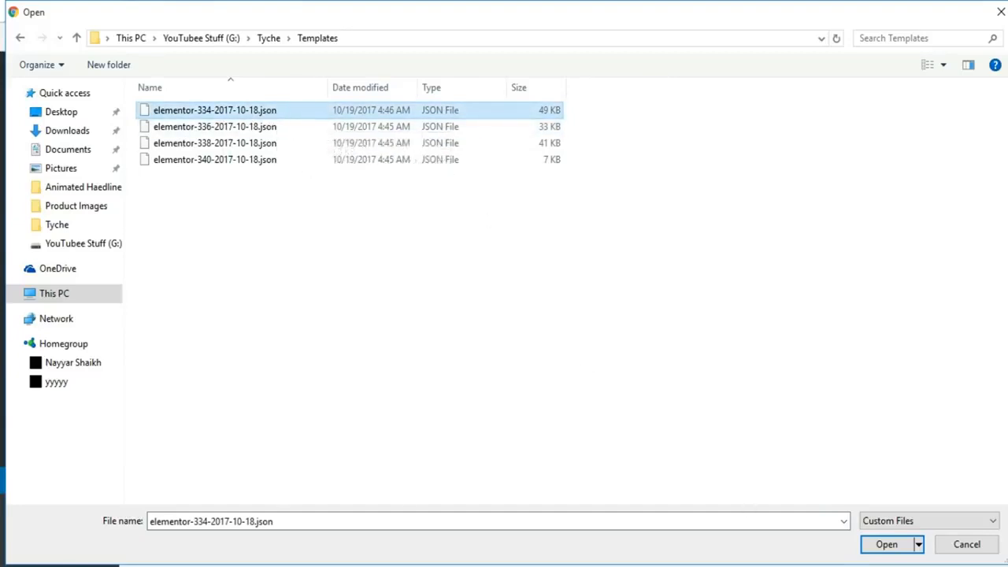
click(888, 544)
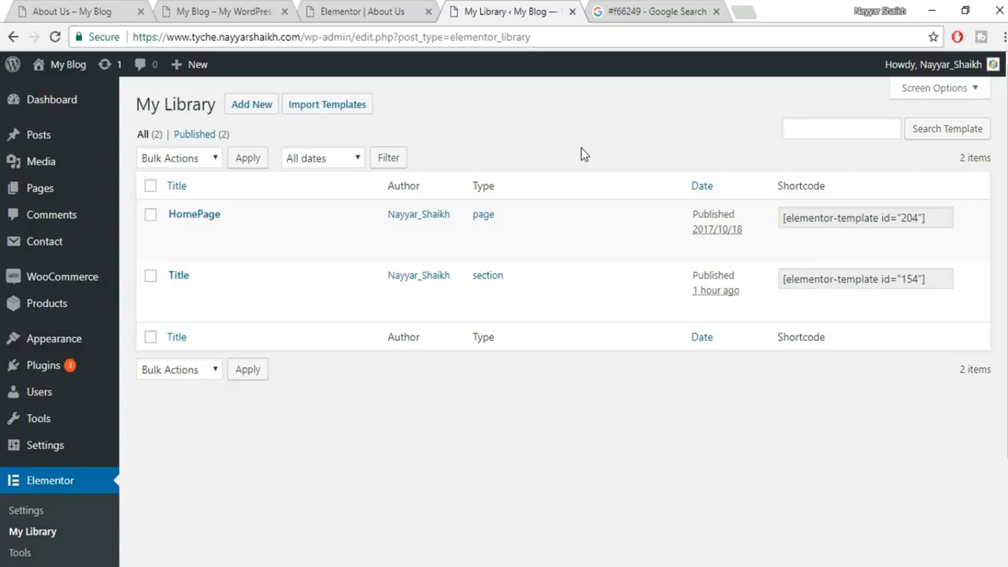
Import the elementor-336 and elementor-338 JSON template files into the library.
click(329, 109)
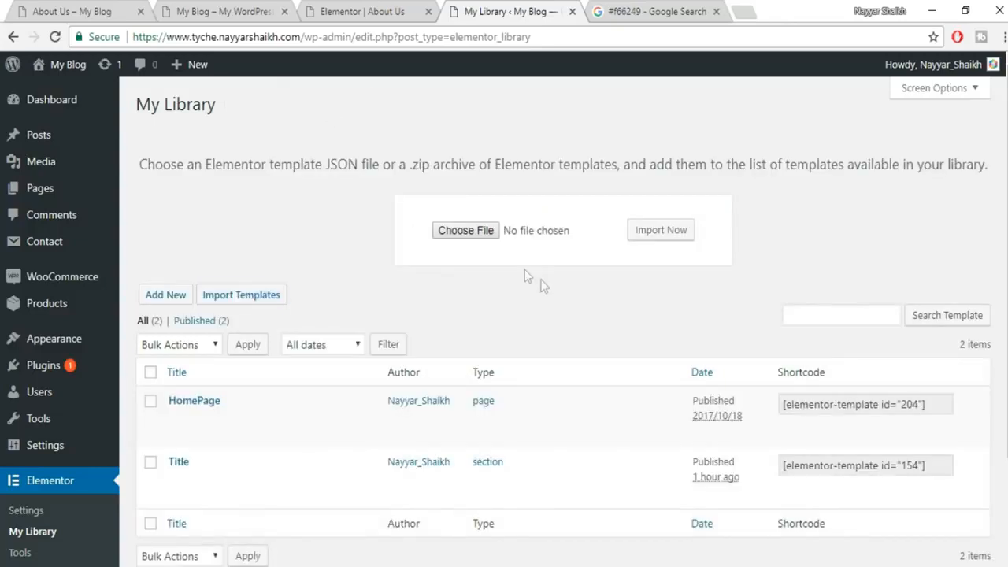
click(466, 231)
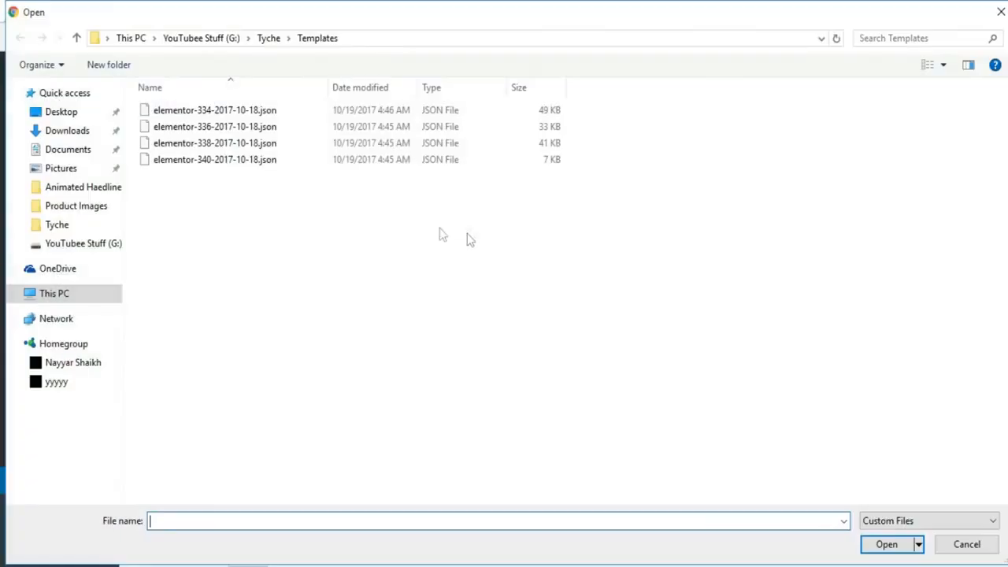
click(888, 544)
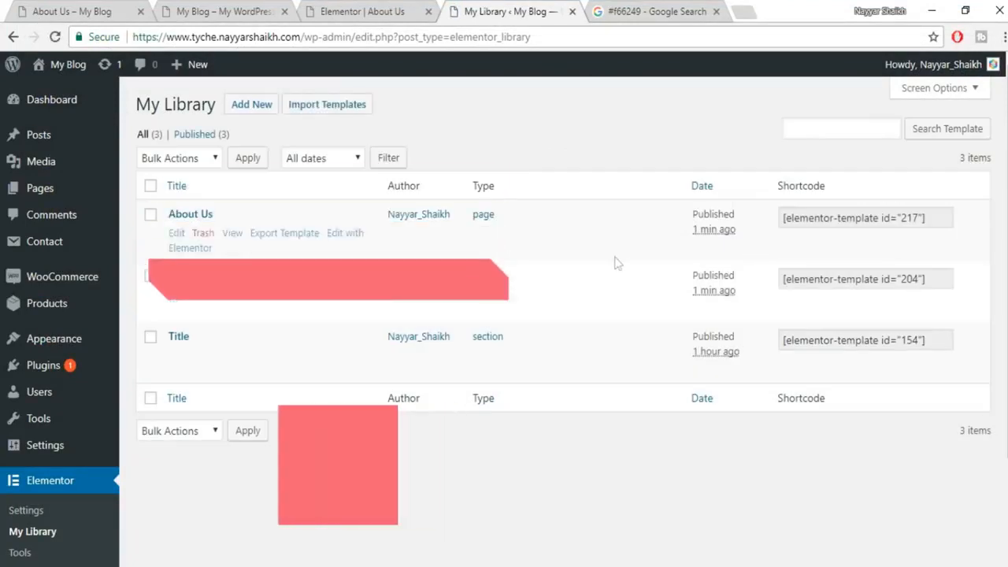
click(315, 105)
click(465, 230)
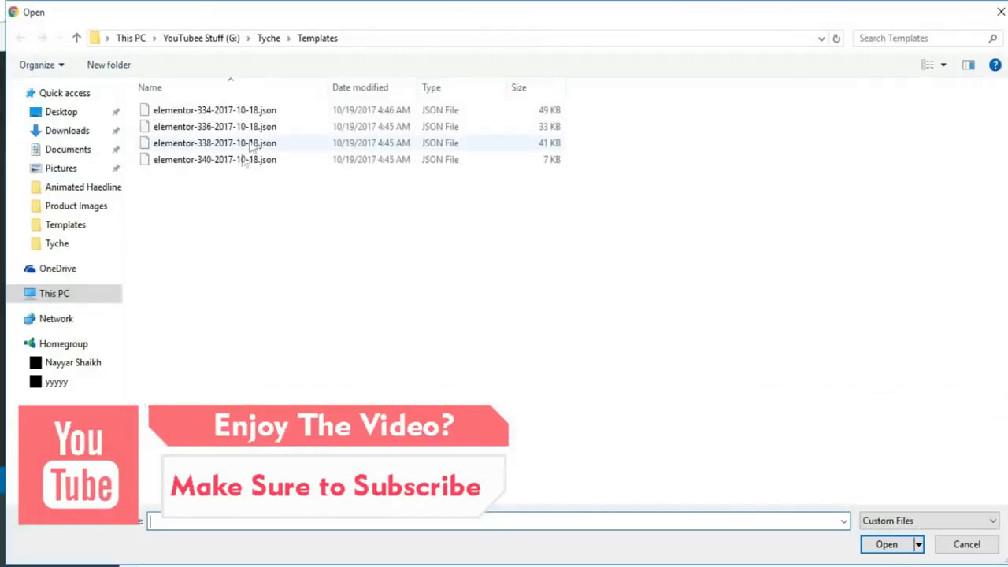
click(228, 143)
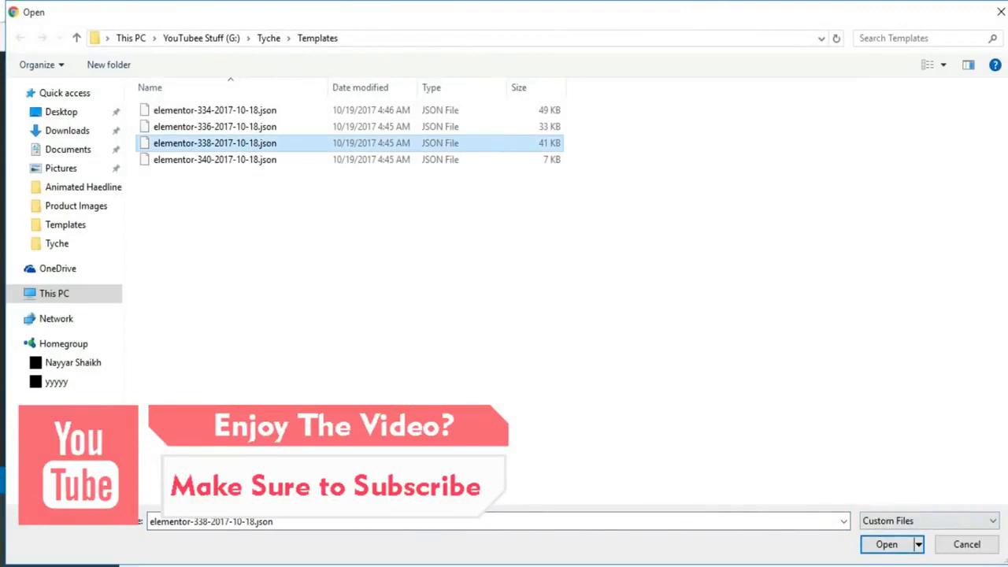
click(886, 545)
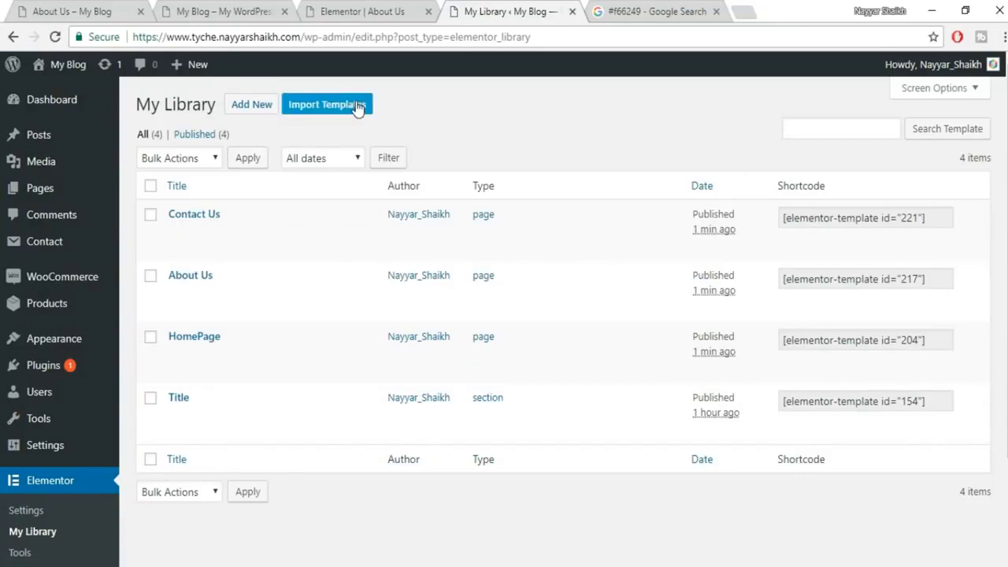
Import the elementor-340 JSON template, then go back to the About Us editor.
click(327, 104)
click(459, 229)
click(244, 162)
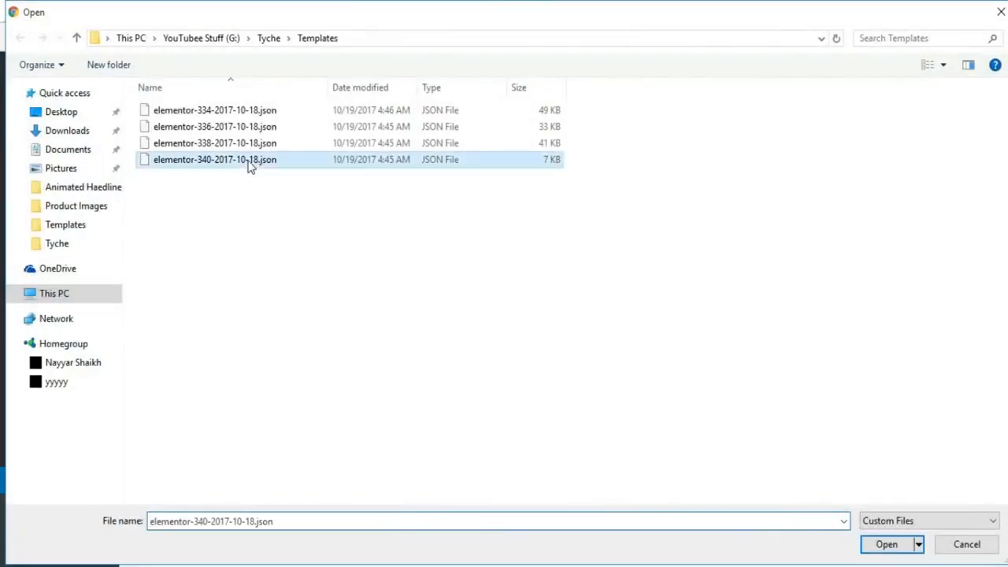
click(902, 549)
click(660, 229)
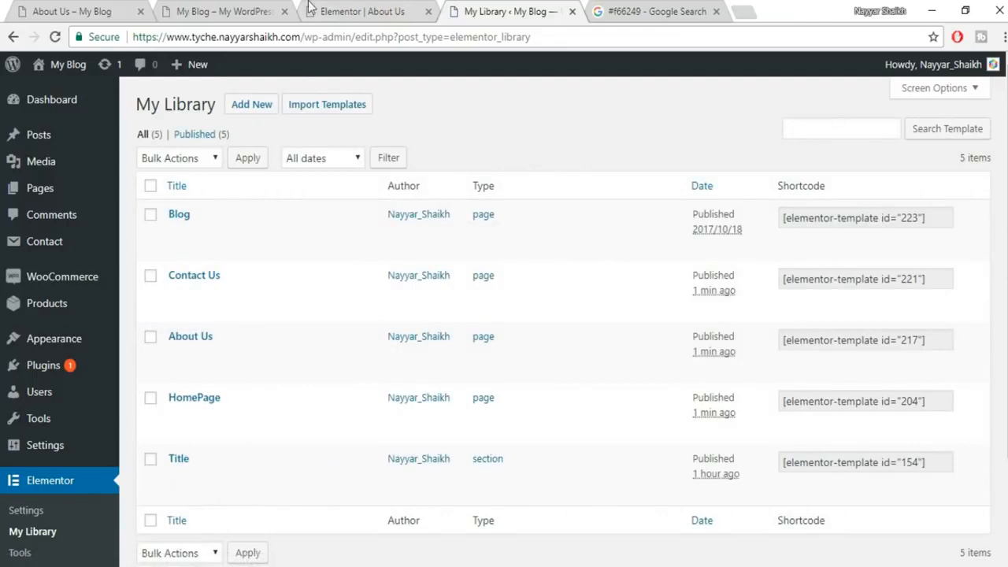
click(188, 9)
click(362, 11)
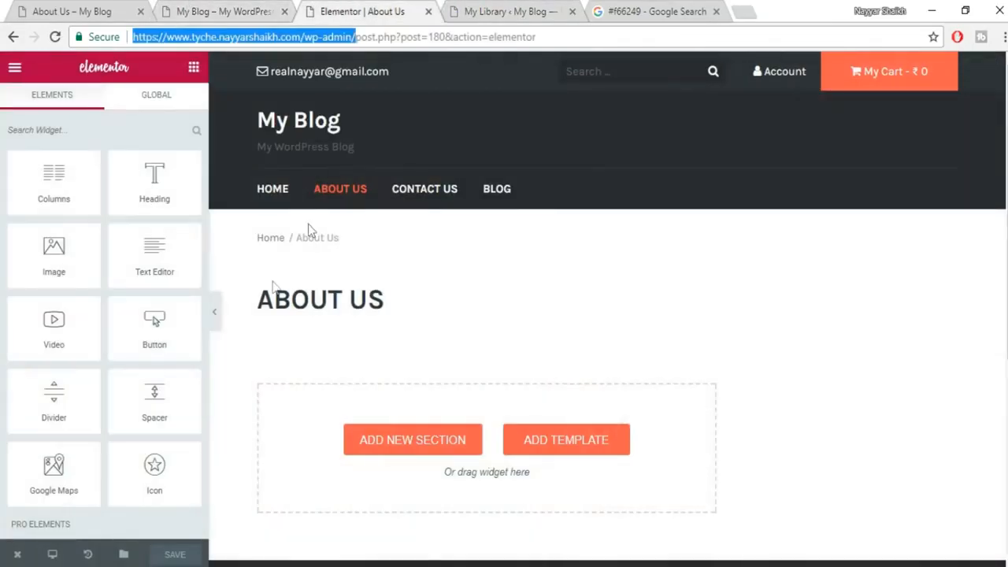
Insert the saved About Us template from My Templates into the About Us page.
click(561, 444)
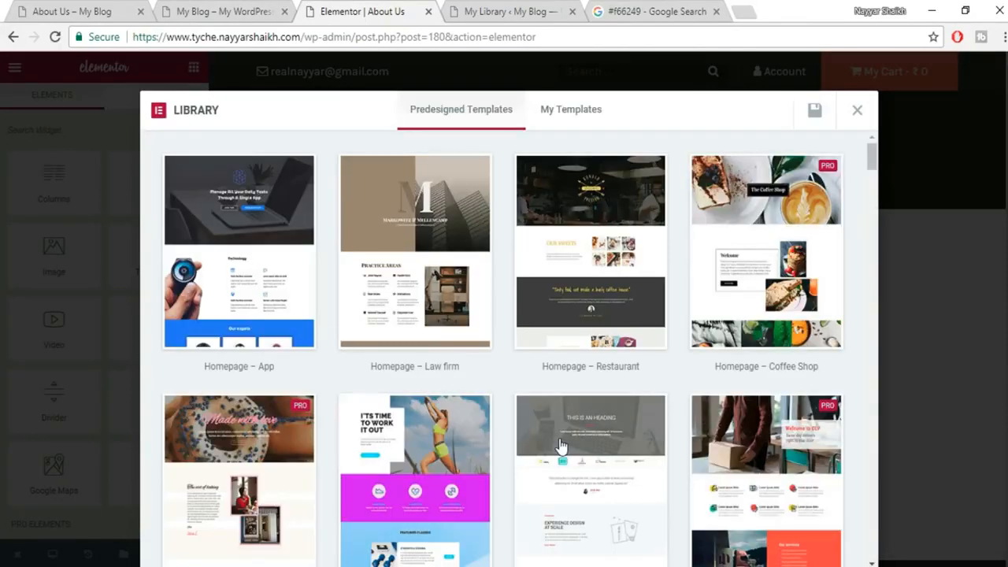
click(583, 118)
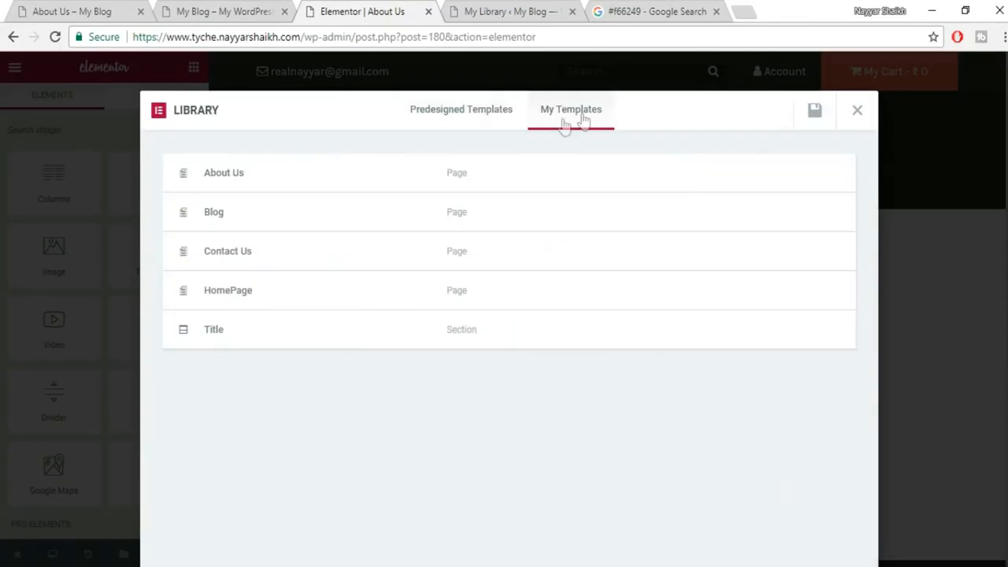
mouse_move(293, 180)
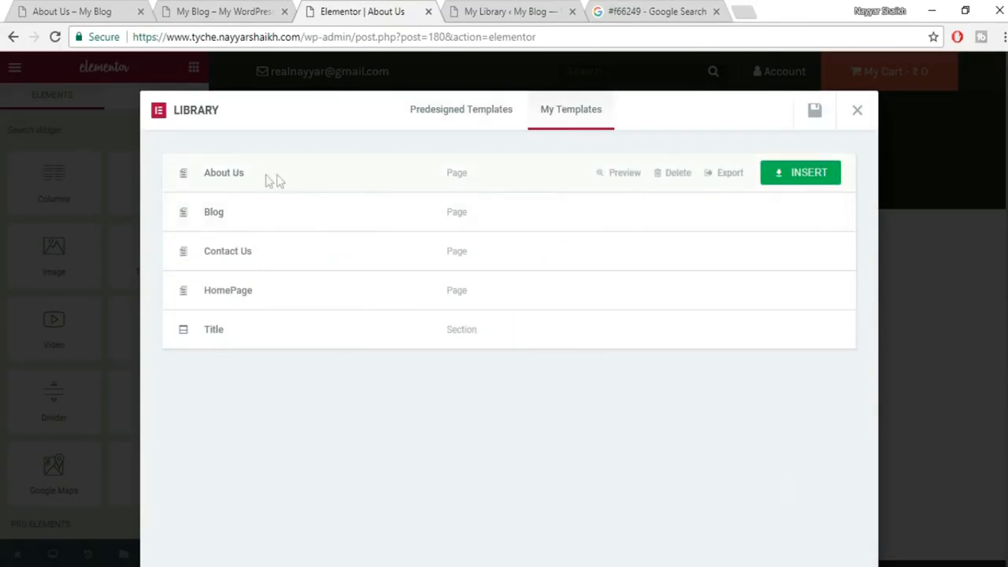
click(529, 11)
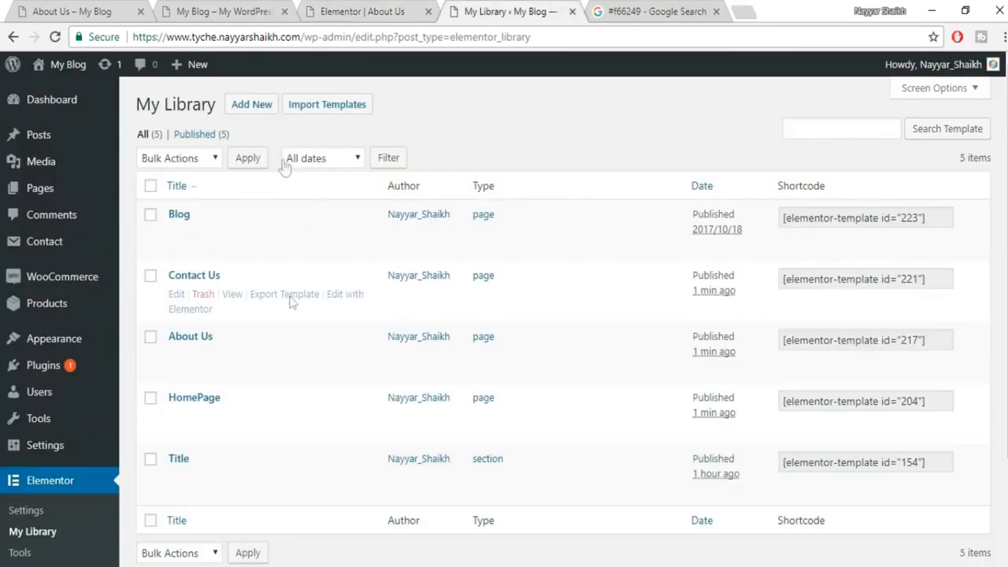
click(315, 11)
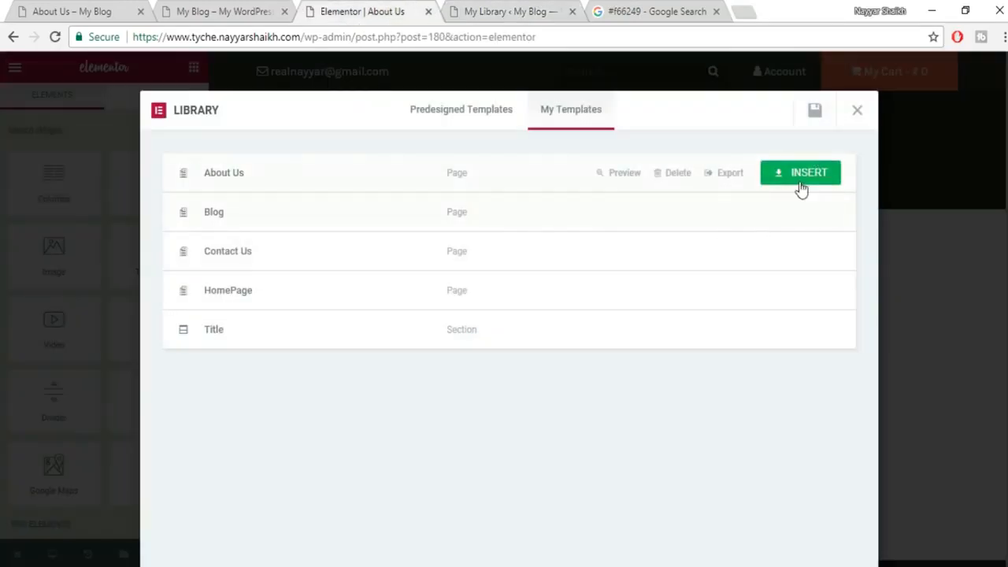
click(801, 176)
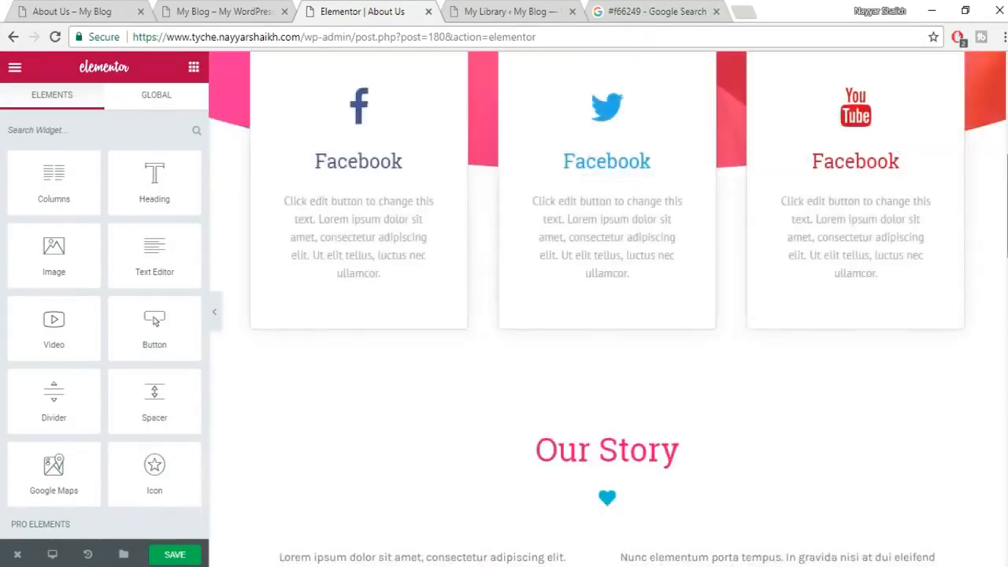
Replace the About Us hero heading's title with a custom name.
drag(1006, 169, 1002, 77)
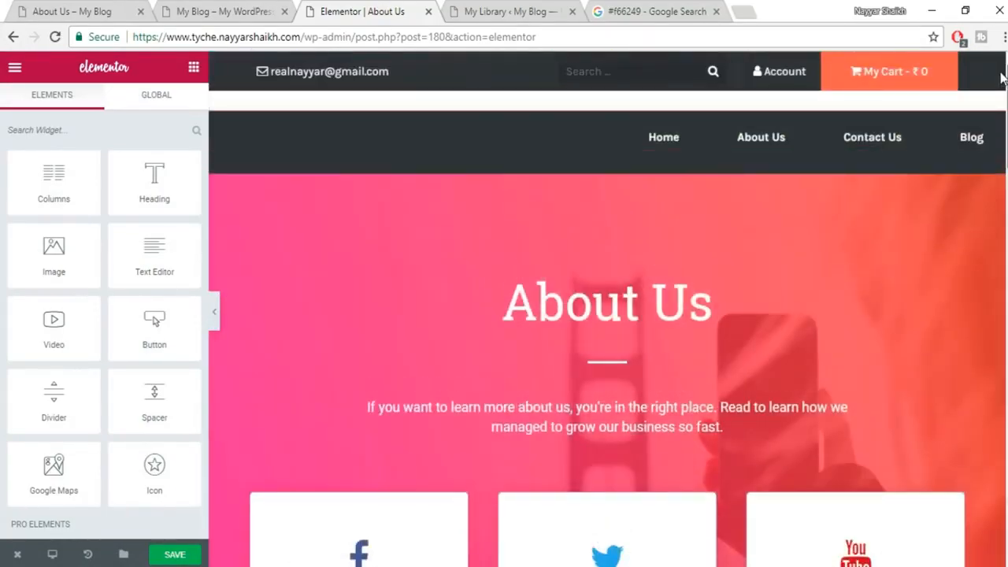
scroll(709, 252, down, 2)
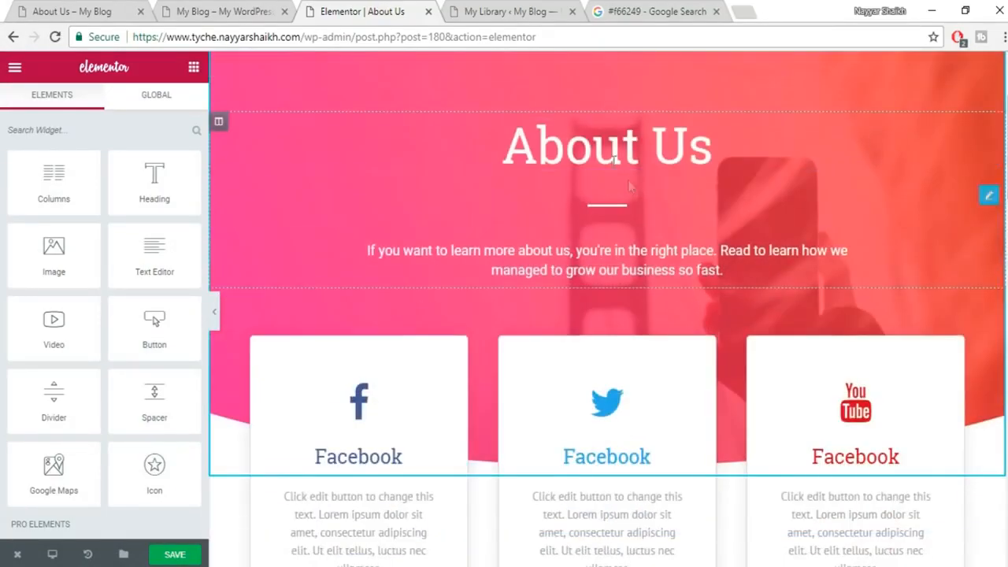
click(587, 144)
drag(93, 209, 4, 211)
text(Nayyar)
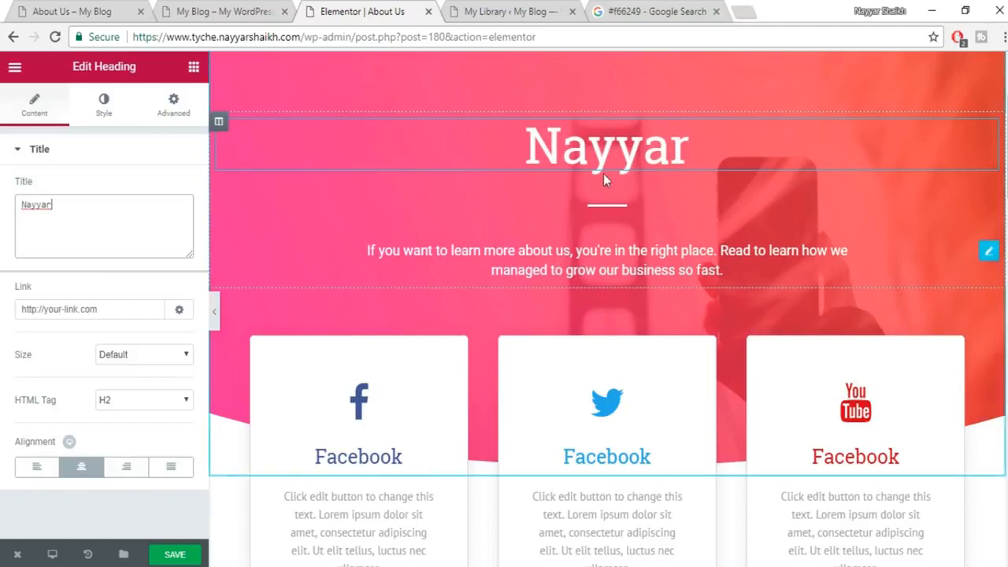
Change the first card's Facebook icon to an address-card icon.
scroll(749, 320, down, 2)
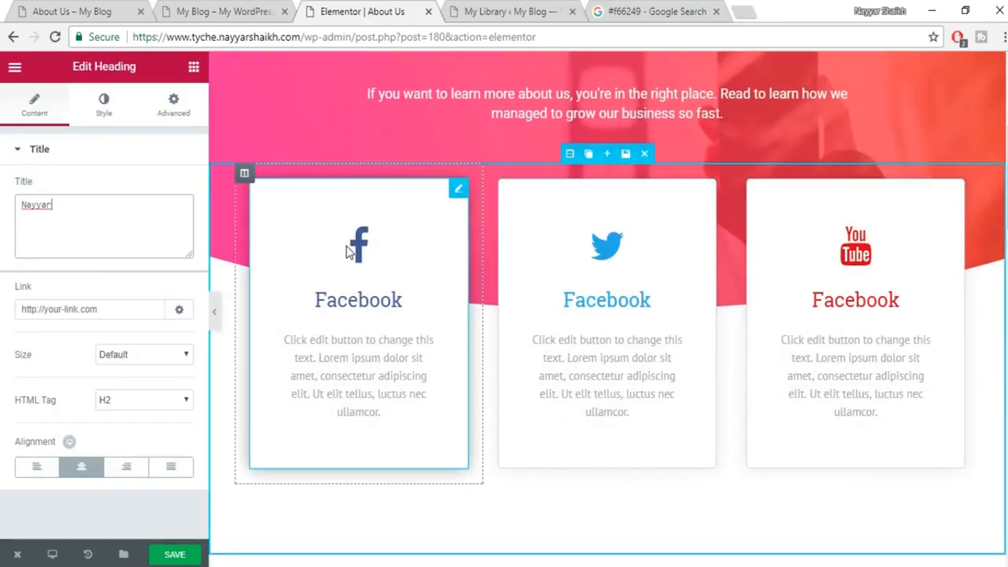
click(349, 250)
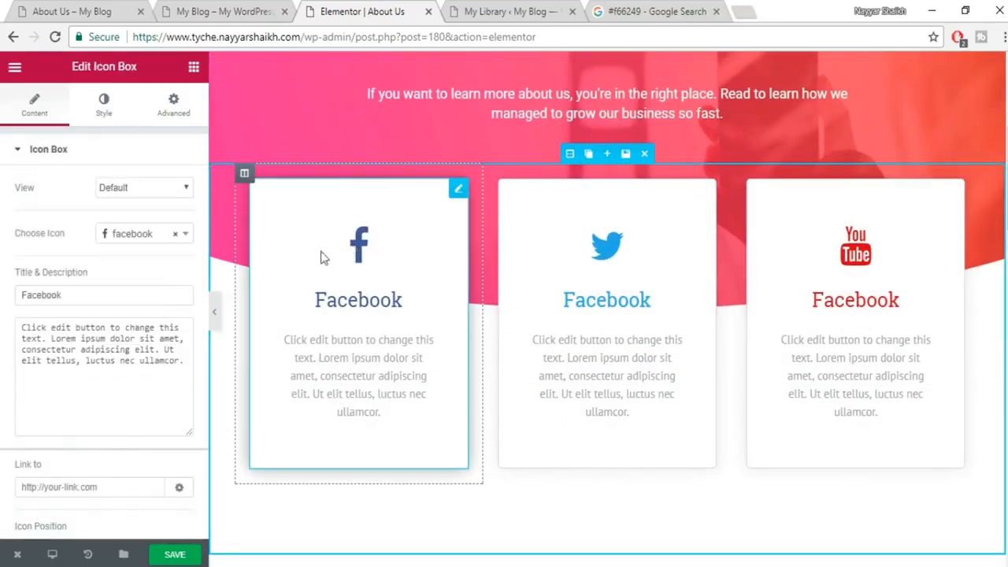
click(160, 238)
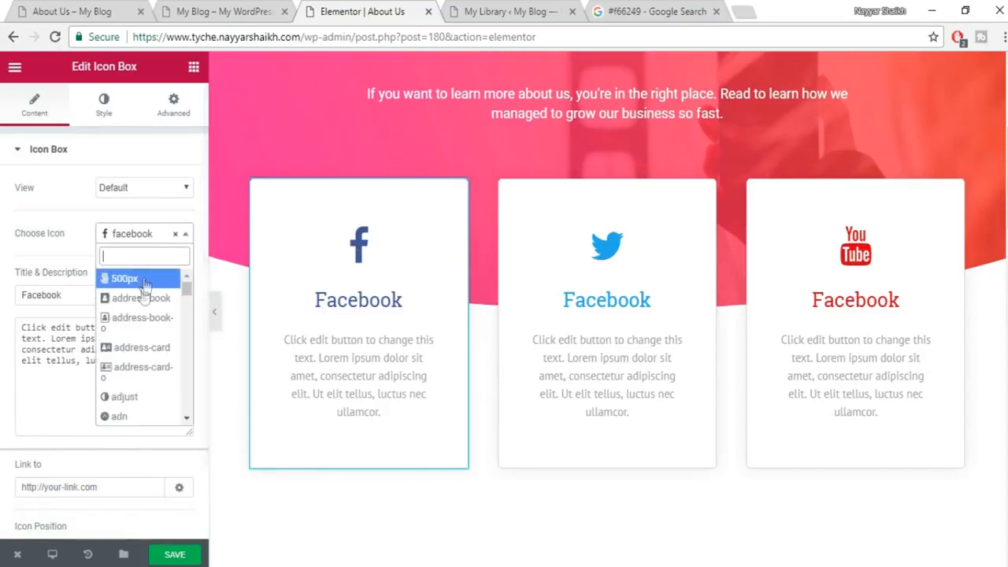
click(139, 349)
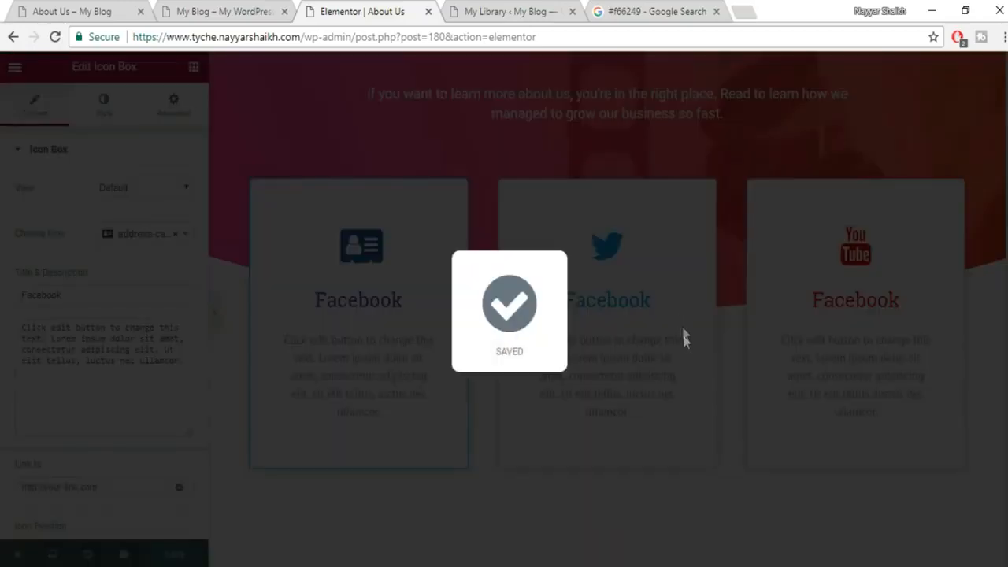
Select the Our Story heading and left Lorem ipsum paragraph text for editing.
scroll(727, 370, up, 3)
scroll(737, 391, down, 5)
scroll(742, 399, down, 3)
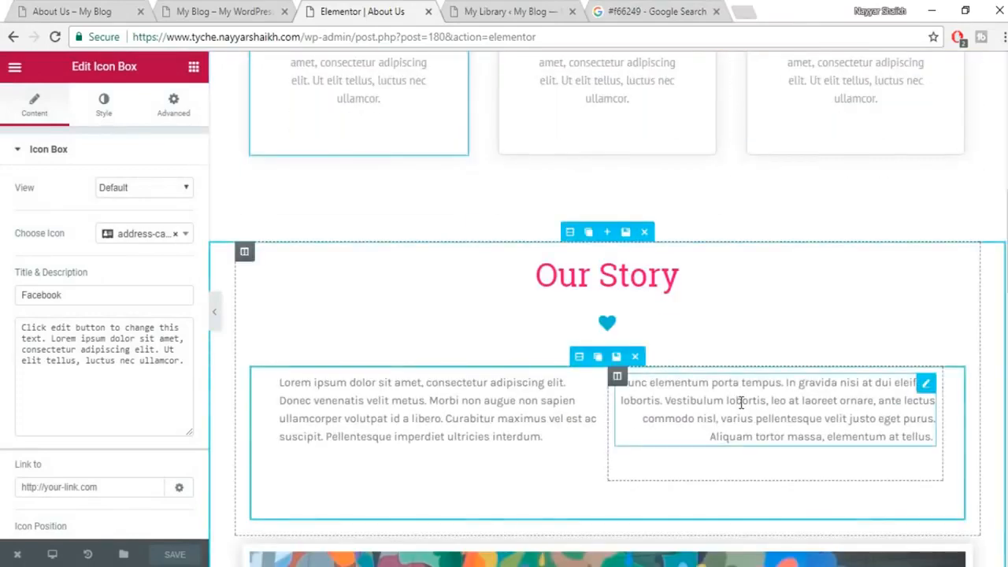
click(603, 202)
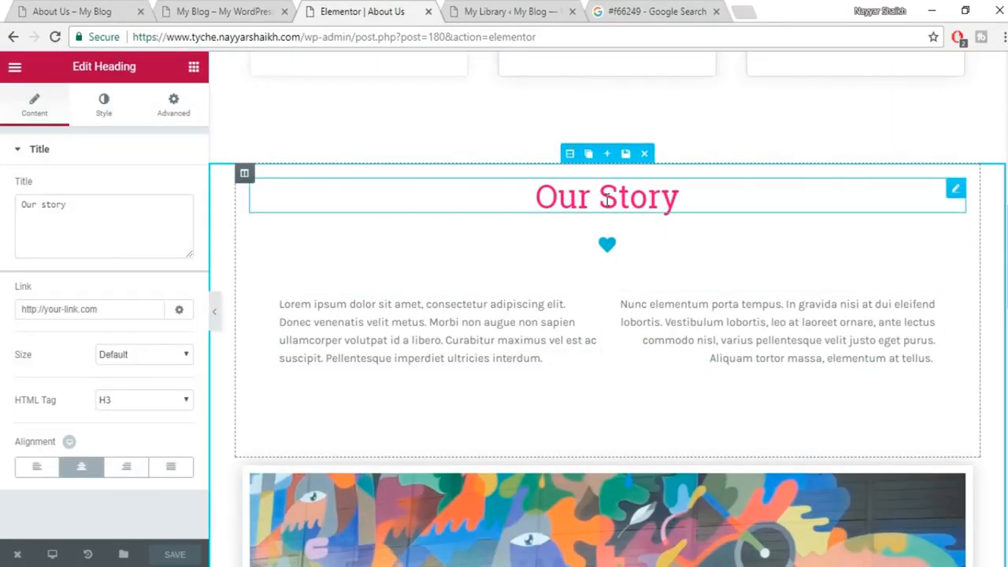
click(425, 327)
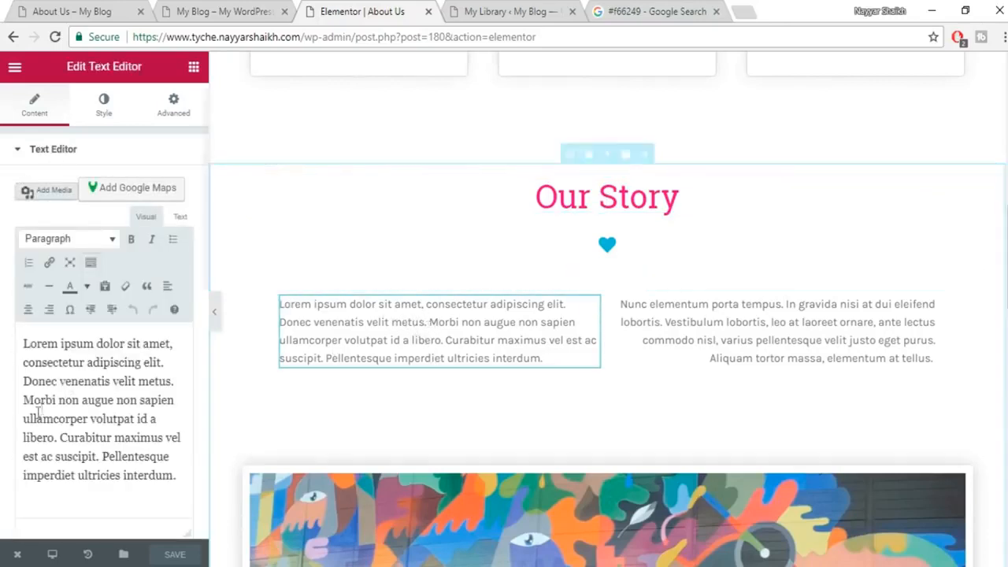
drag(30, 344, 194, 482)
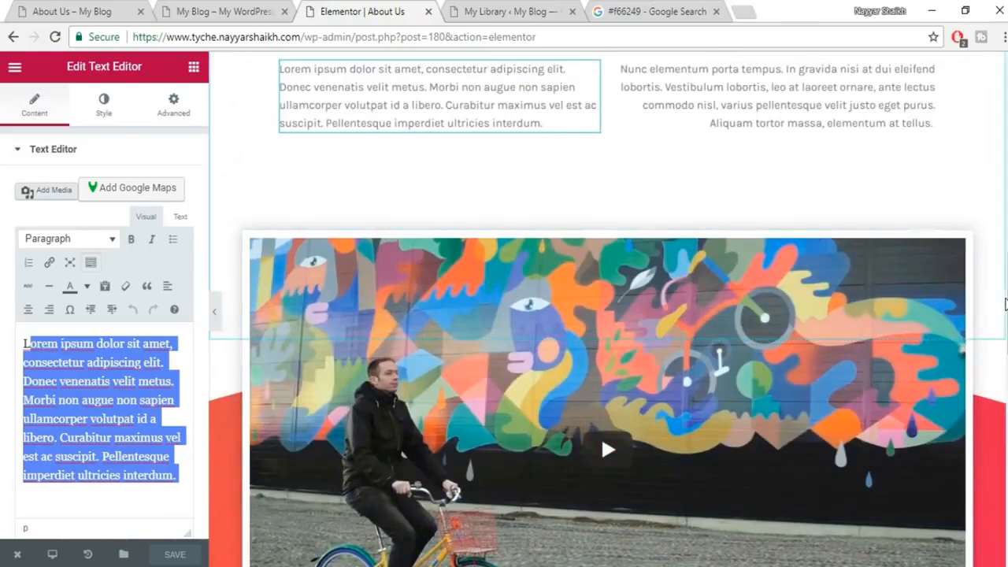
drag(1005, 305, 1007, 309)
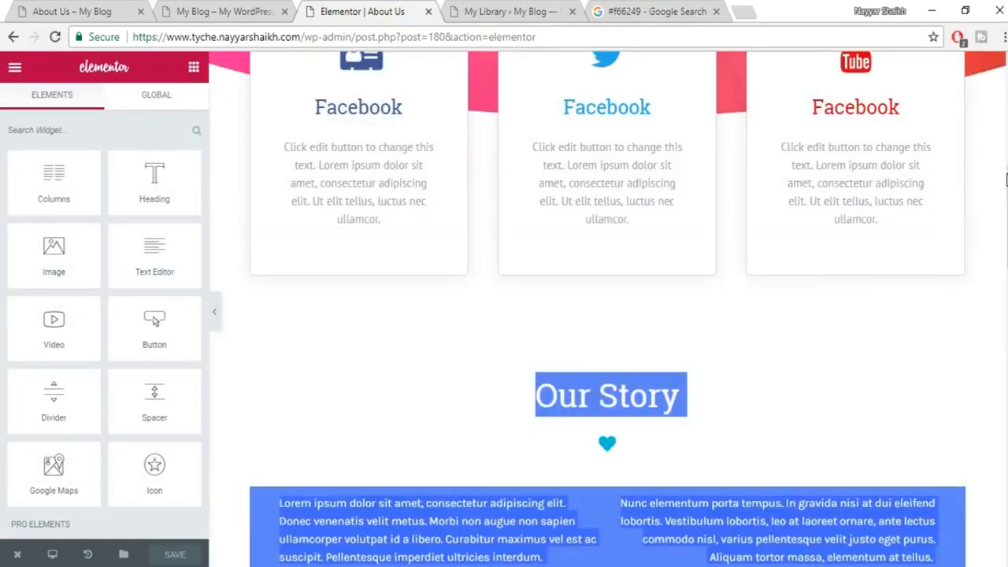
scroll(913, 270, up, 1)
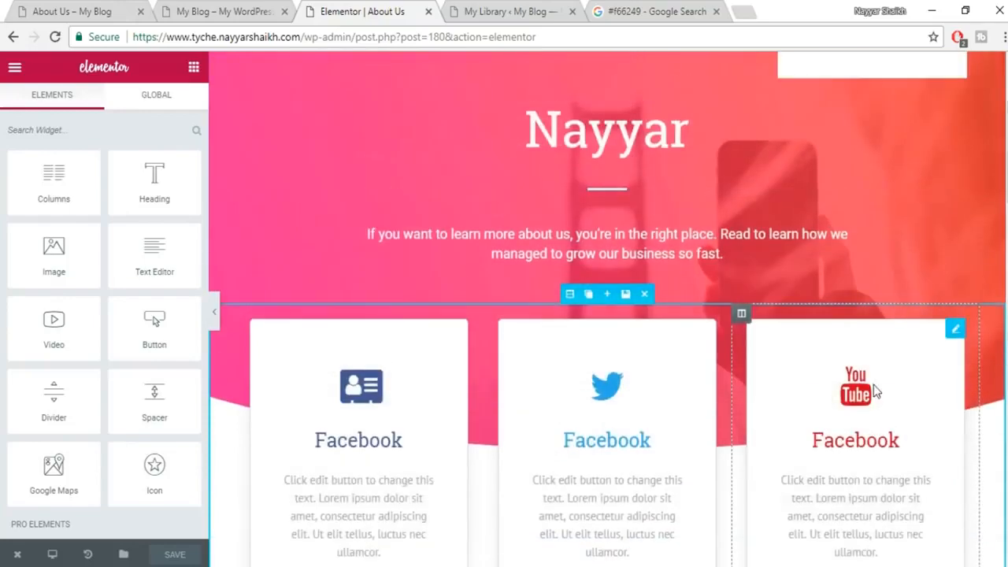
scroll(871, 388, up, 2)
Set the Contact Us page to Default Template, update it, and open it in Elementor.
click(428, 11)
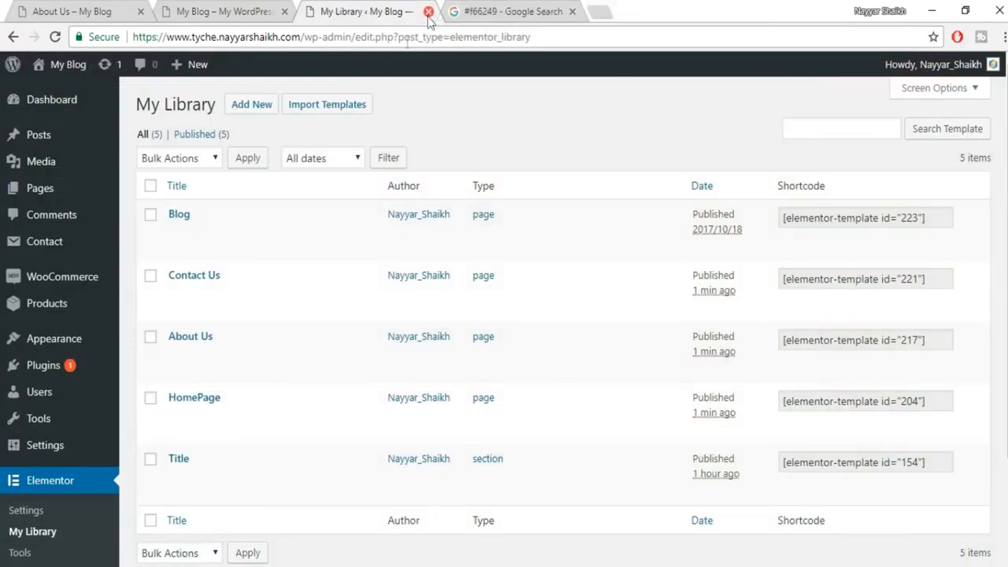
mouse_move(656, 238)
scroll(651, 226, down, 2)
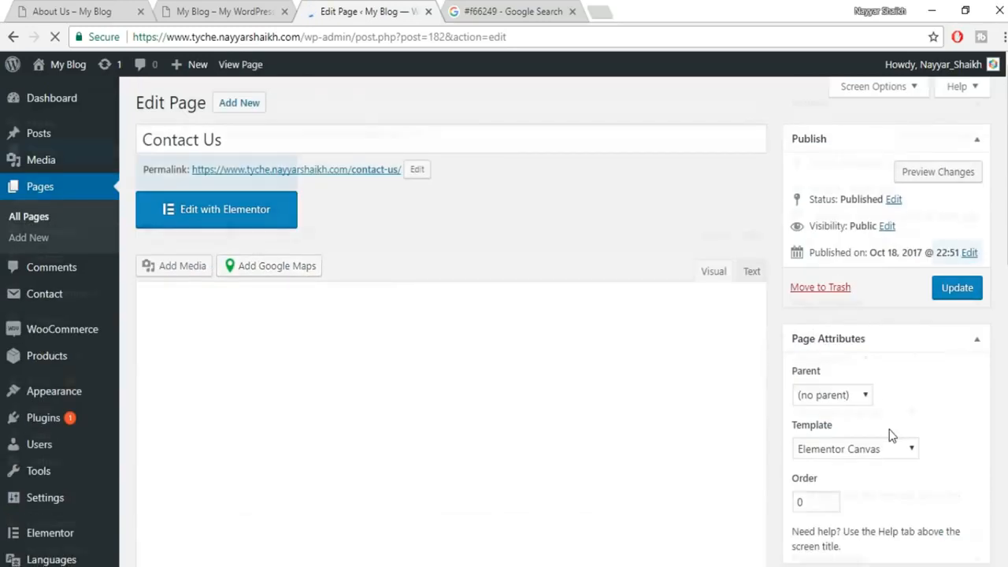
scroll(889, 429, down, 2)
click(858, 303)
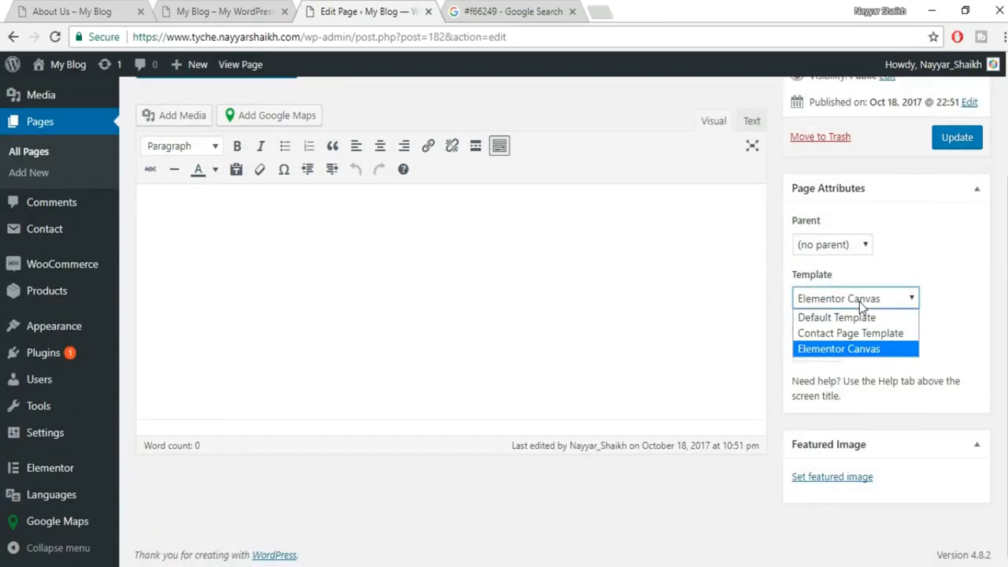
key(Escape)
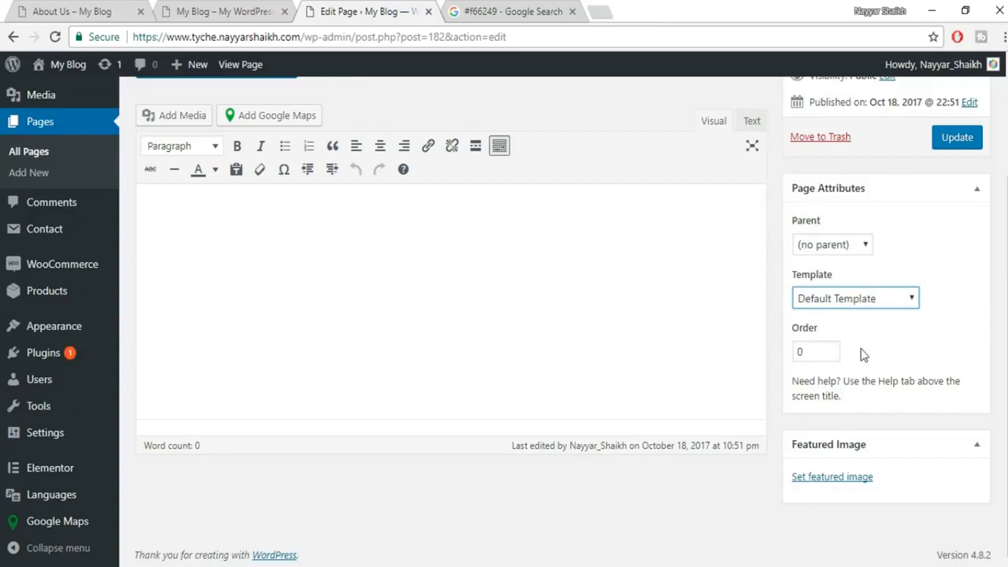
scroll(861, 352, up, 2)
click(953, 297)
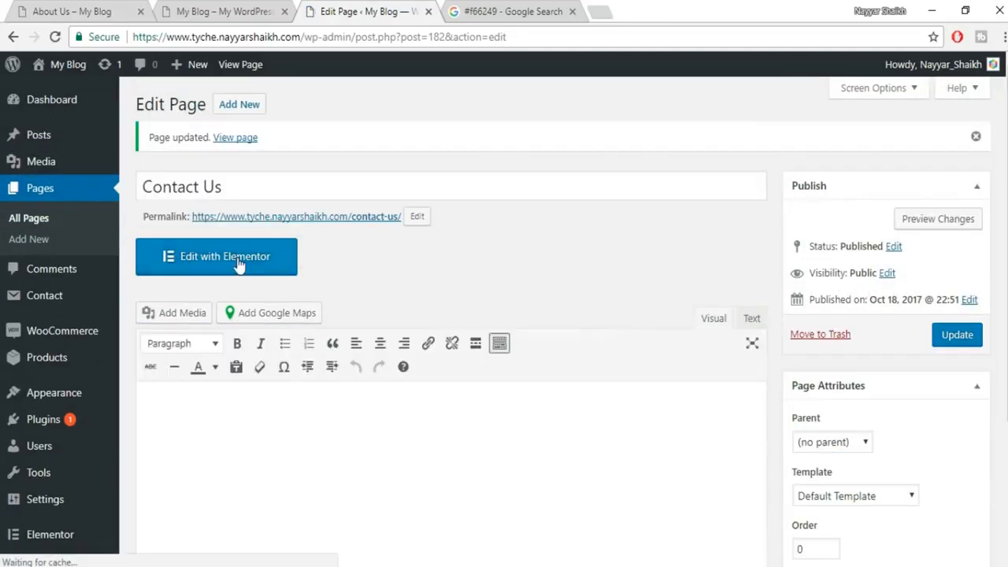
click(239, 259)
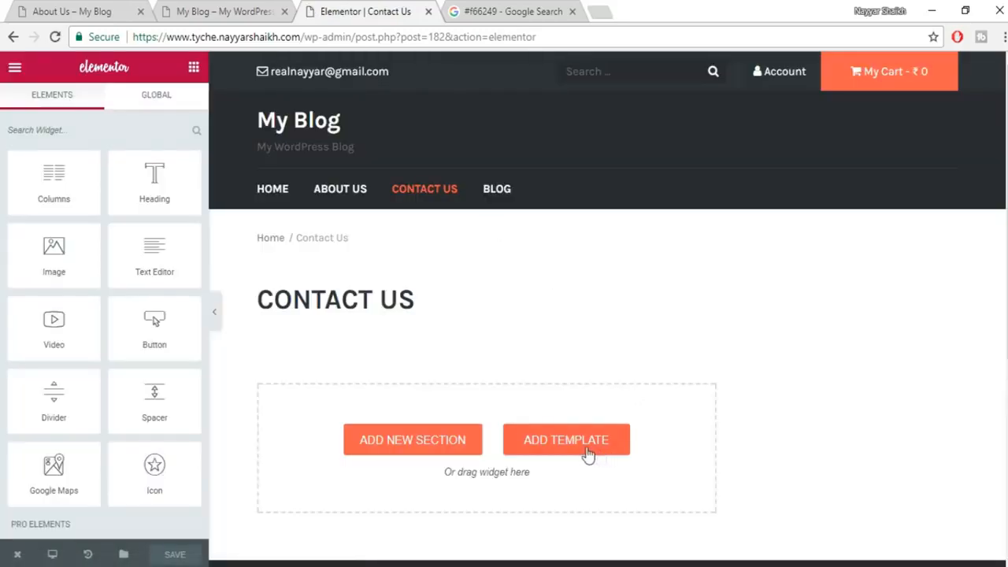
Insert the saved Contact Us template, adding opening hours, contact details, a form and a map.
click(583, 448)
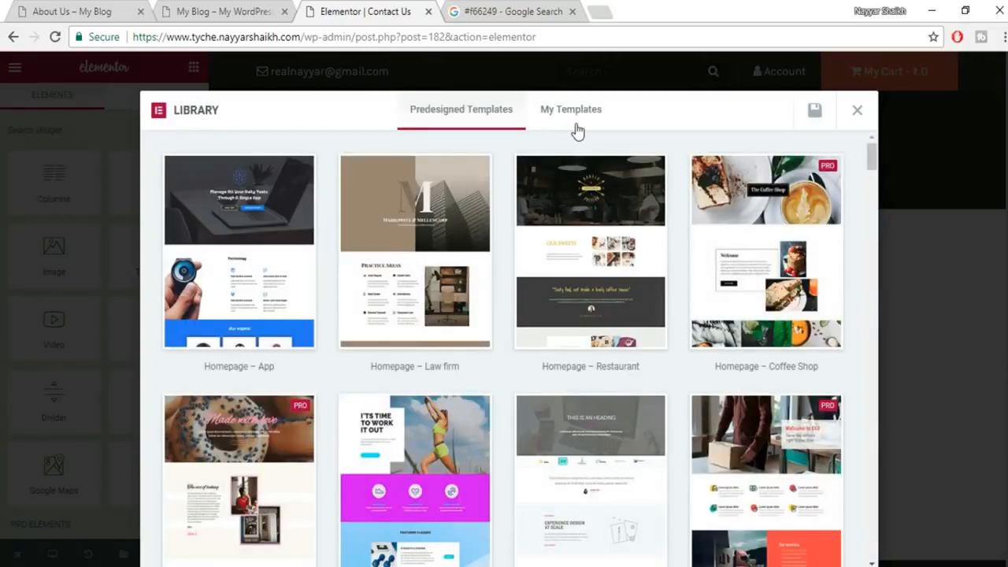
click(574, 126)
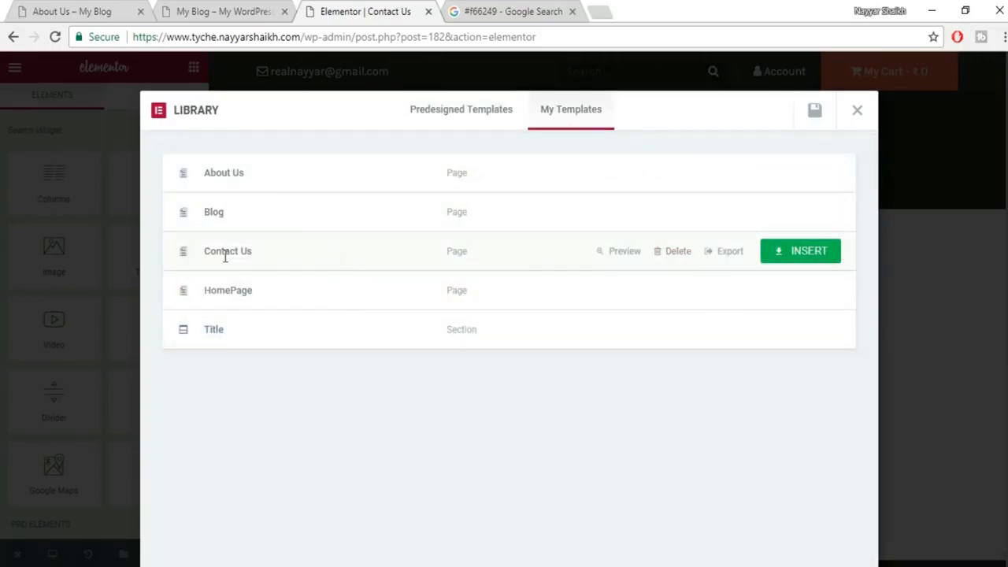
click(804, 251)
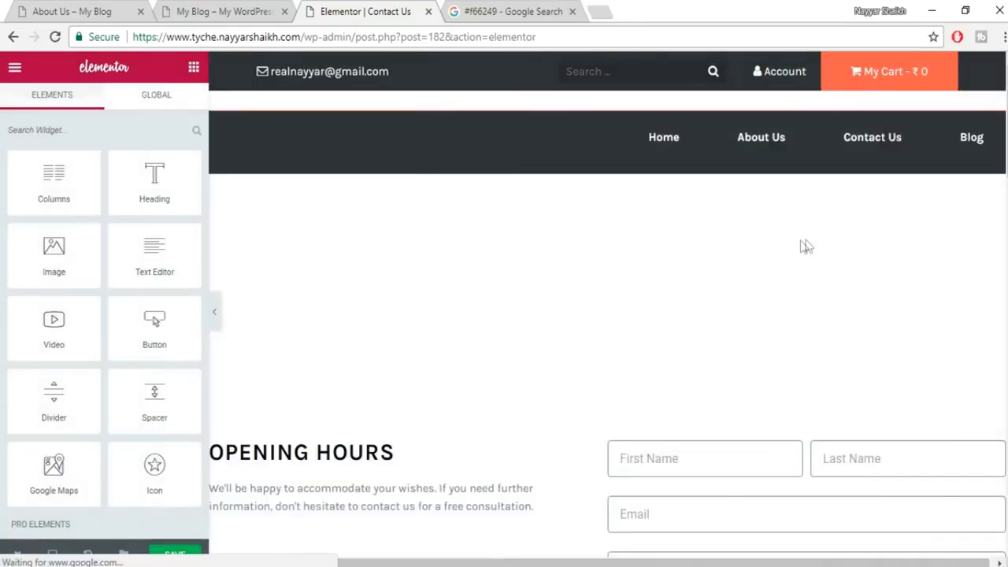
scroll(724, 236, down, 4)
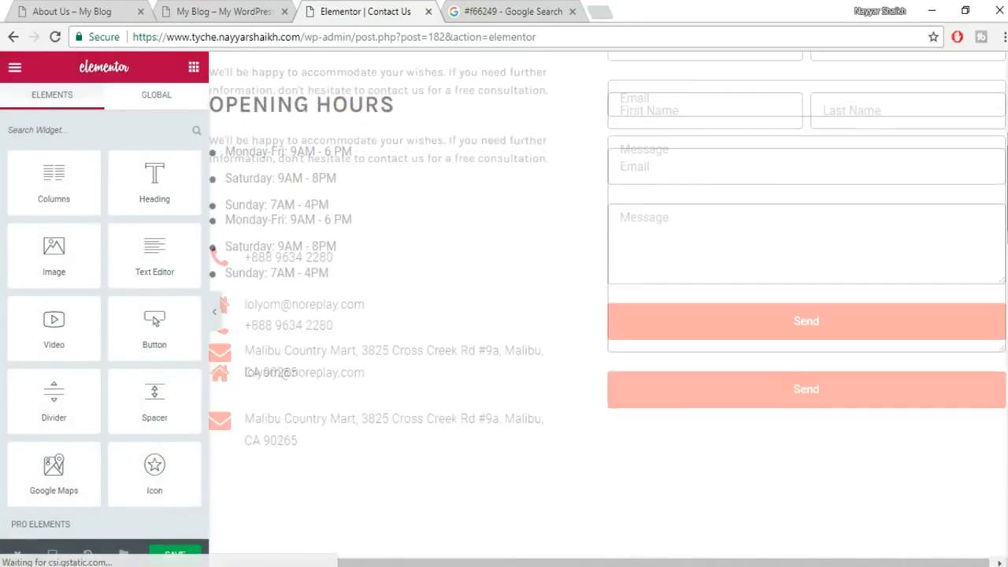
scroll(496, 407, up, 10)
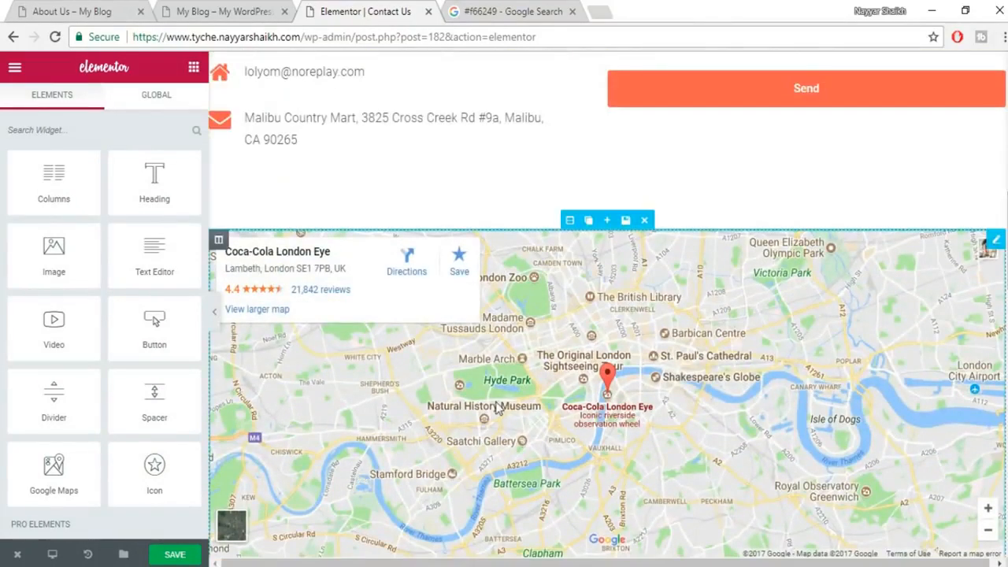
scroll(744, 370, down, 1)
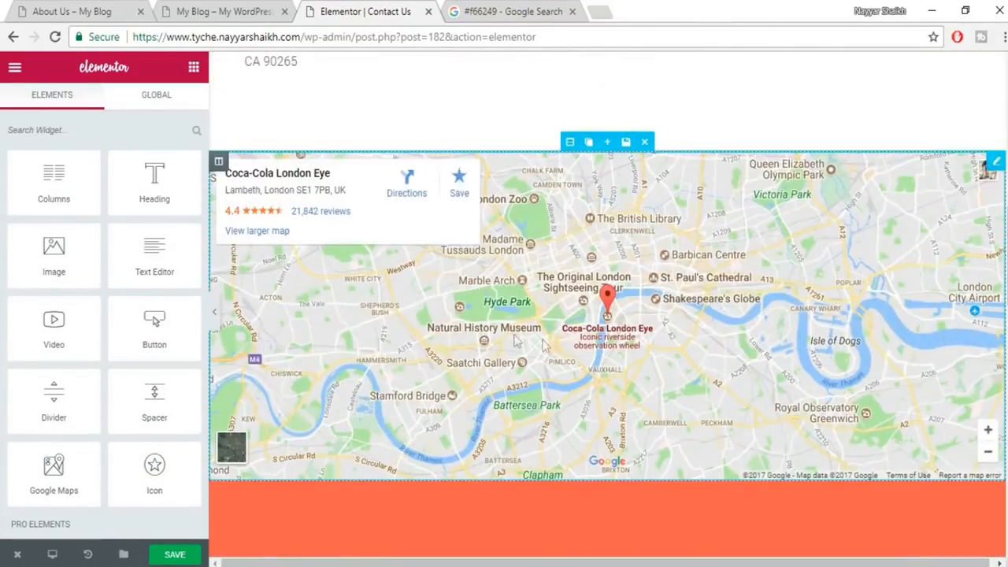
Set the Google map's address to Mumbai, zoom level 14 and height 394.
click(689, 267)
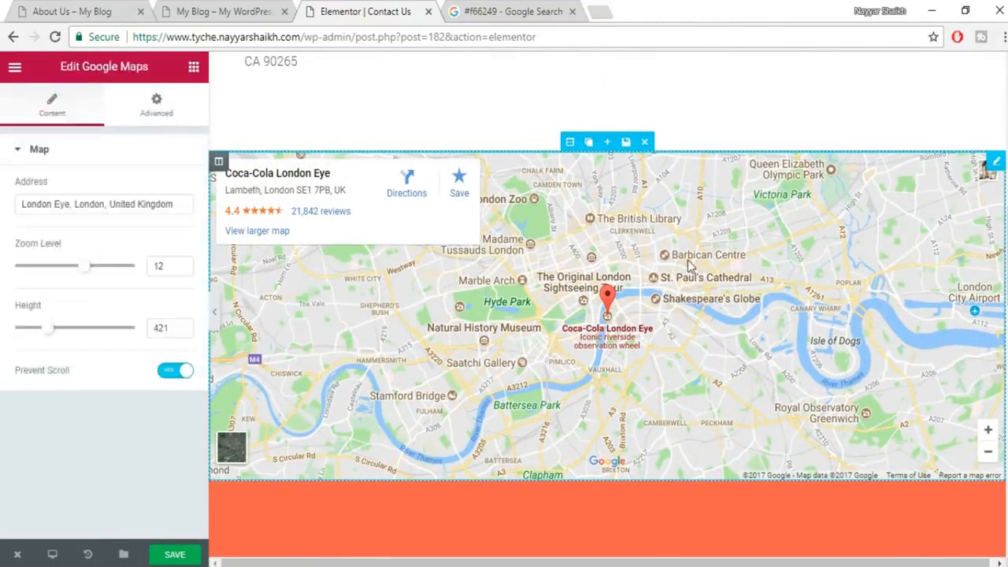
triple_click(100, 206)
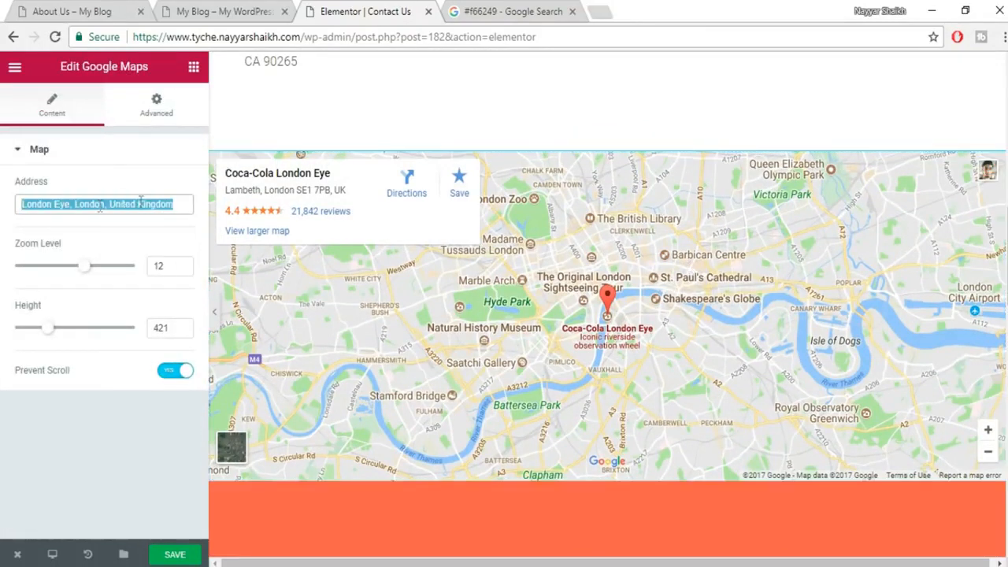
text(mumbai)
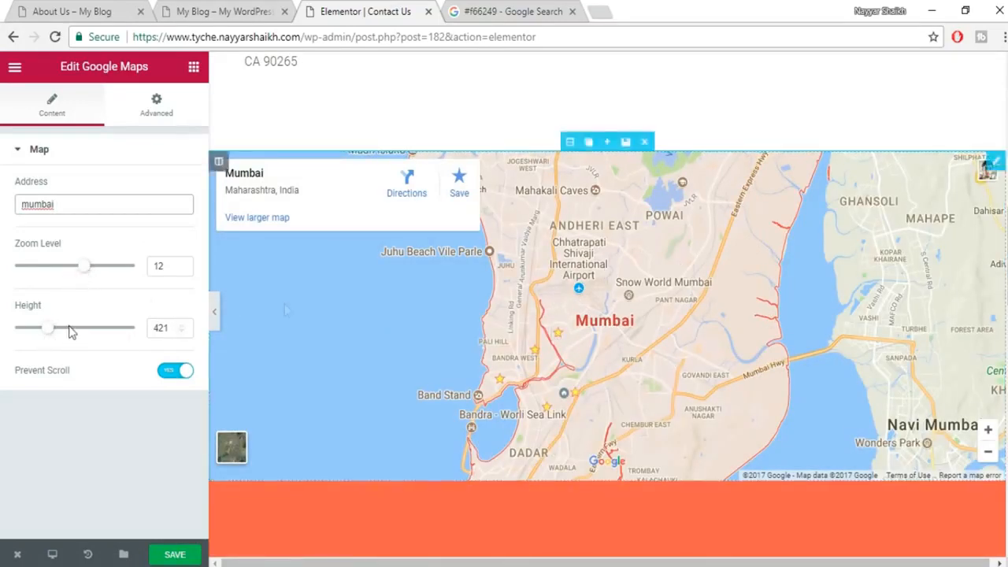
mouse_move(48, 328)
mouse_down()
mouse_move(68, 332)
mouse_move(23, 333)
mouse_move(38, 330)
mouse_up()
drag(85, 268, 100, 273)
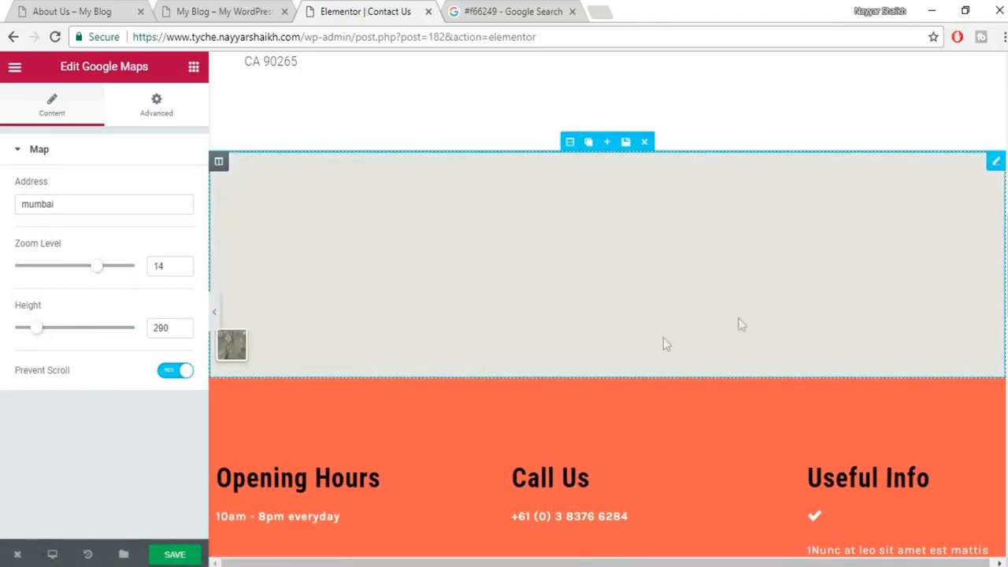
drag(40, 330, 47, 332)
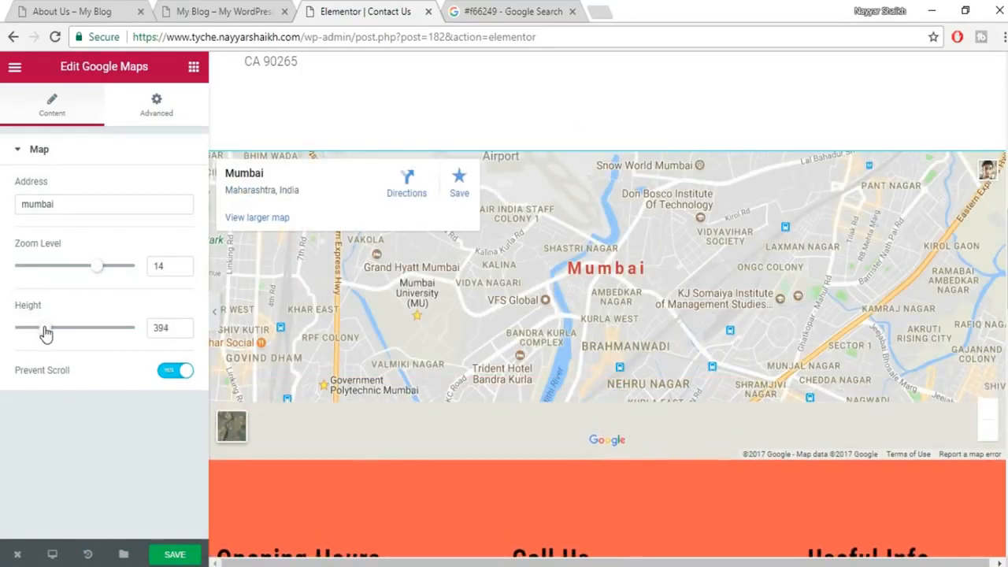
scroll(616, 359, up, 5)
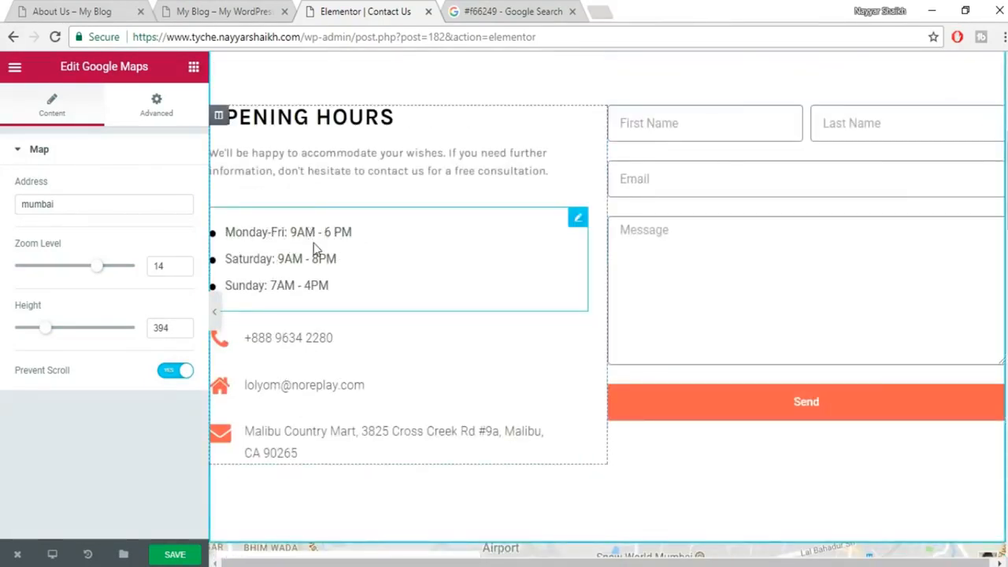
Review the opening hours and contact details, then replace the Call Us Now number and save.
click(313, 248)
click(82, 203)
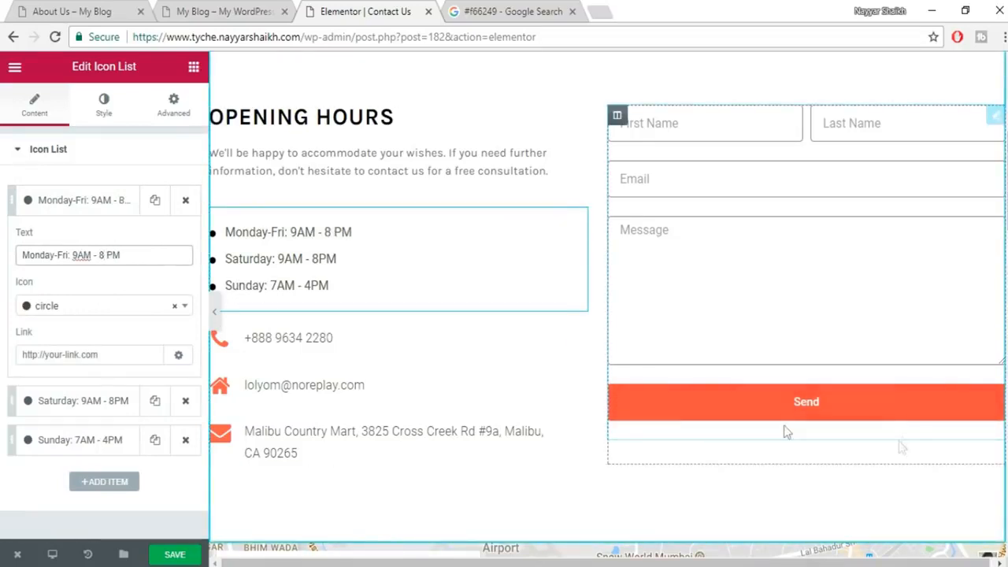
click(328, 391)
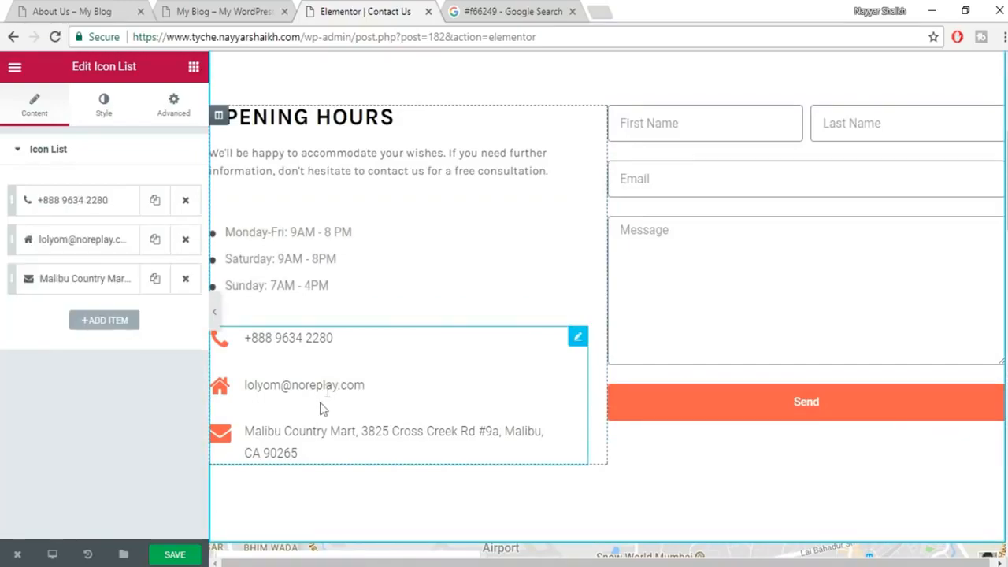
scroll(645, 315, up, 1)
scroll(645, 323, up, 3)
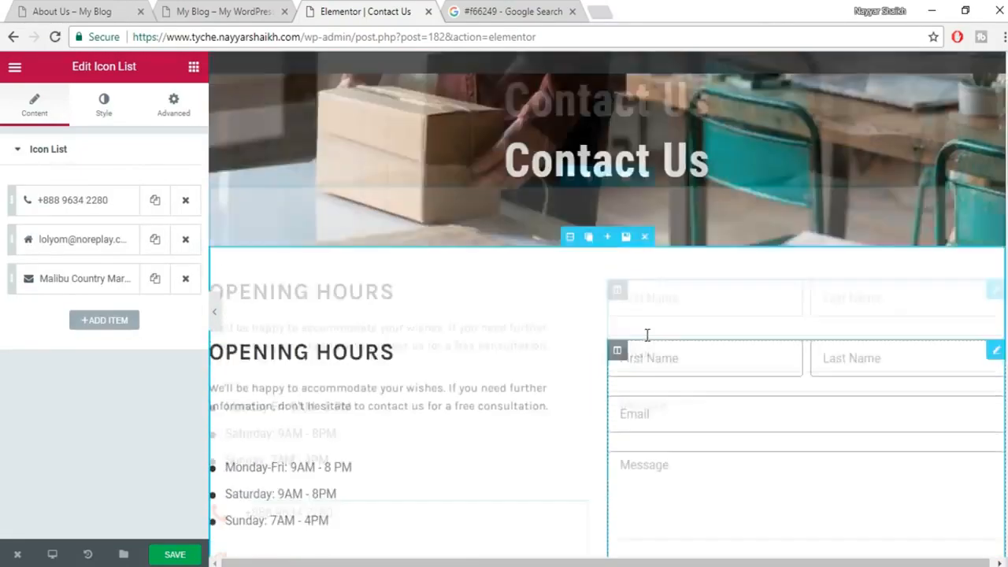
scroll(637, 347, down, 4)
scroll(635, 344, down, 15)
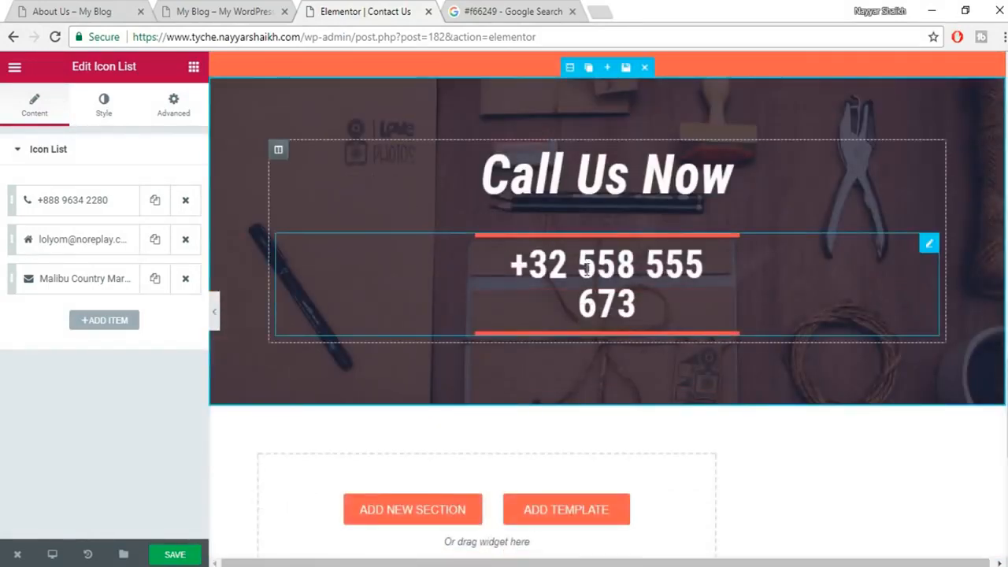
click(587, 269)
drag(115, 206, 4, 218)
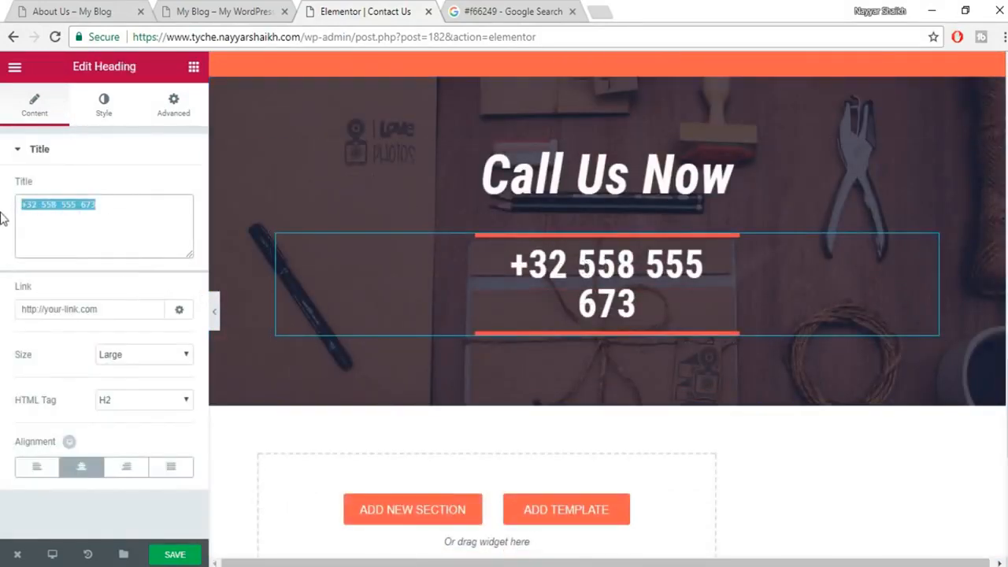
text(12344855)
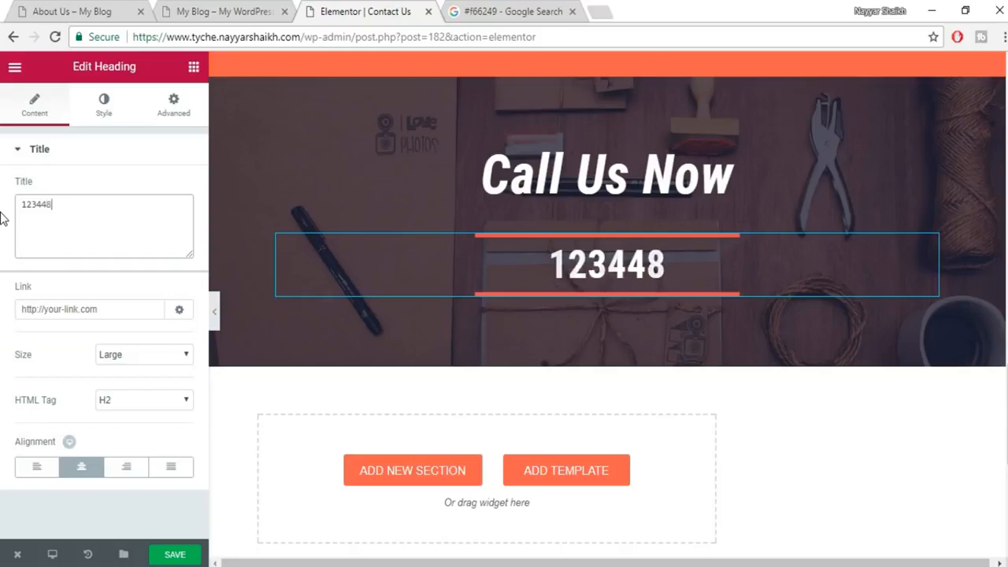
click(192, 549)
Close the Contact Us editor and return to the blog homepage.
scroll(754, 401, up, 5)
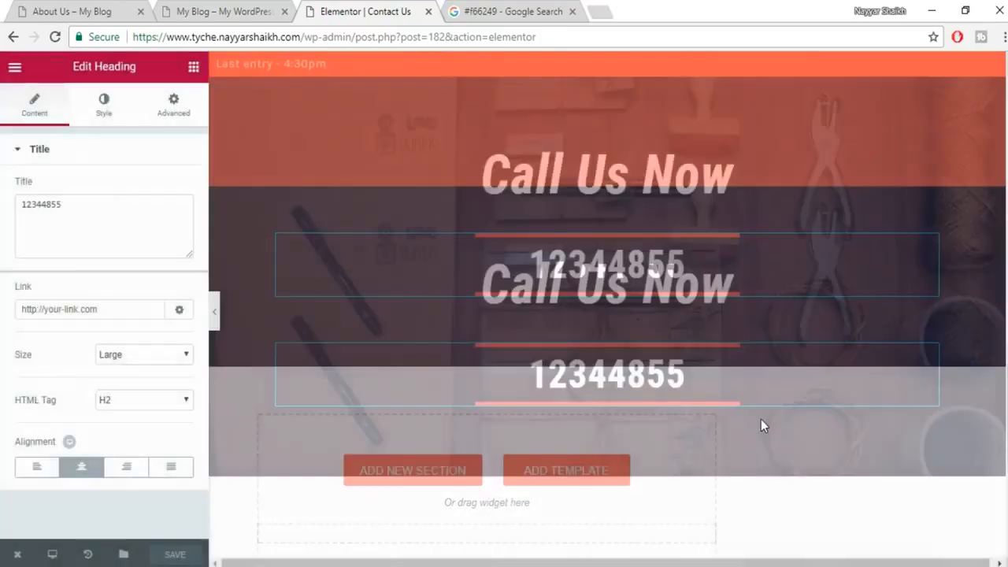
scroll(761, 425, up, 10)
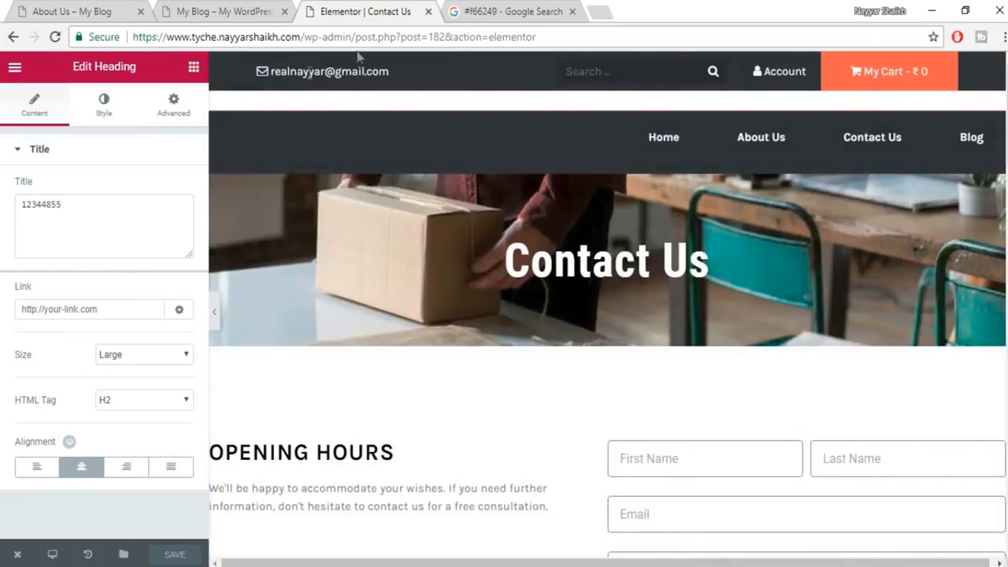
click(428, 12)
click(236, 10)
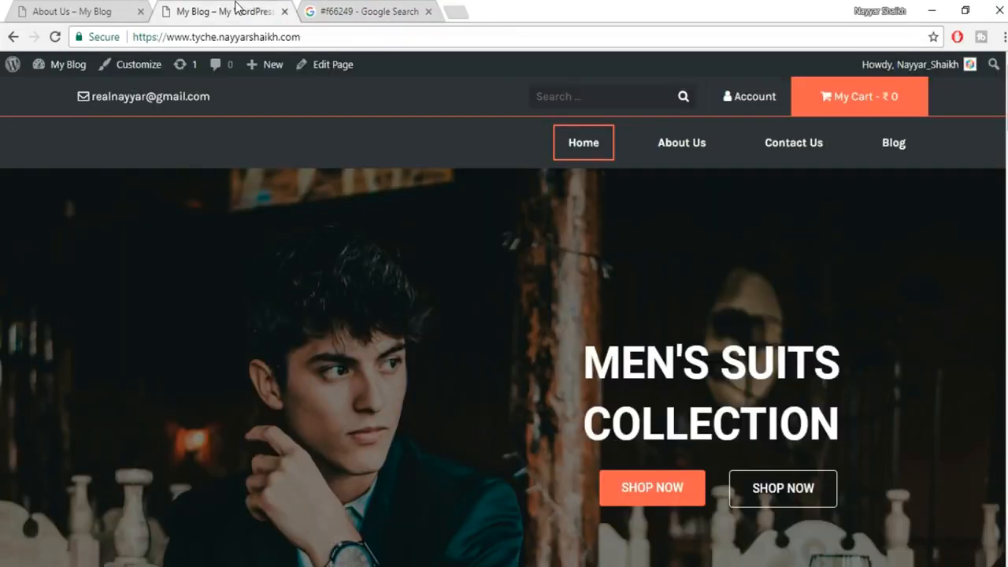
Open the admin dashboard in a new tab and load the Blog page in Elementor.
click(324, 34)
right_click(69, 94)
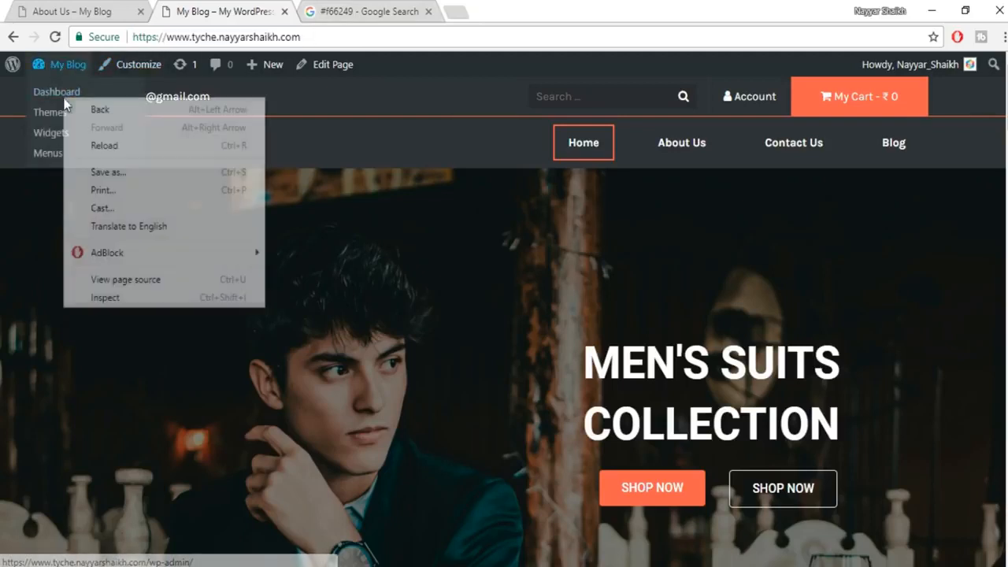
right_click(69, 93)
click(91, 104)
click(399, 9)
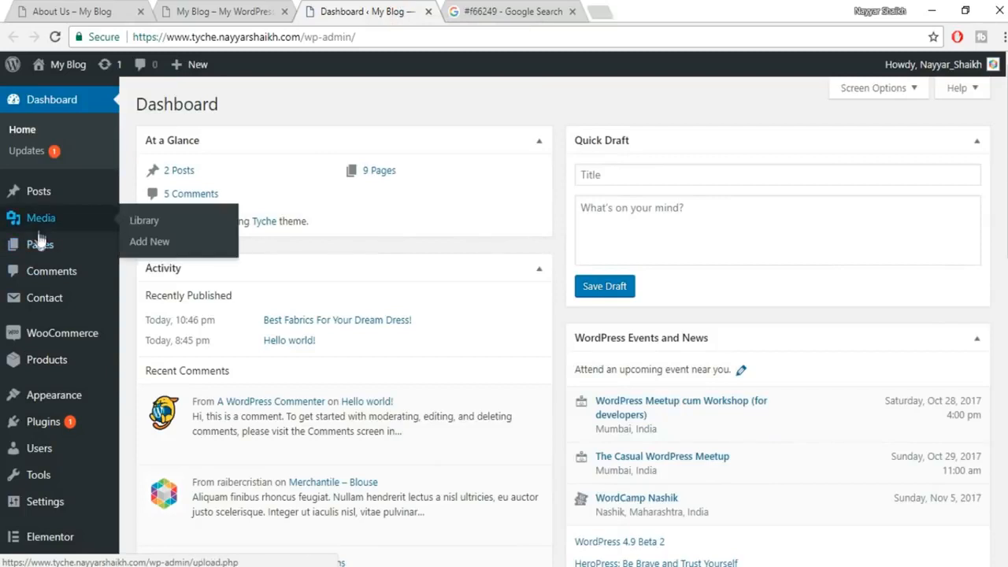
click(38, 245)
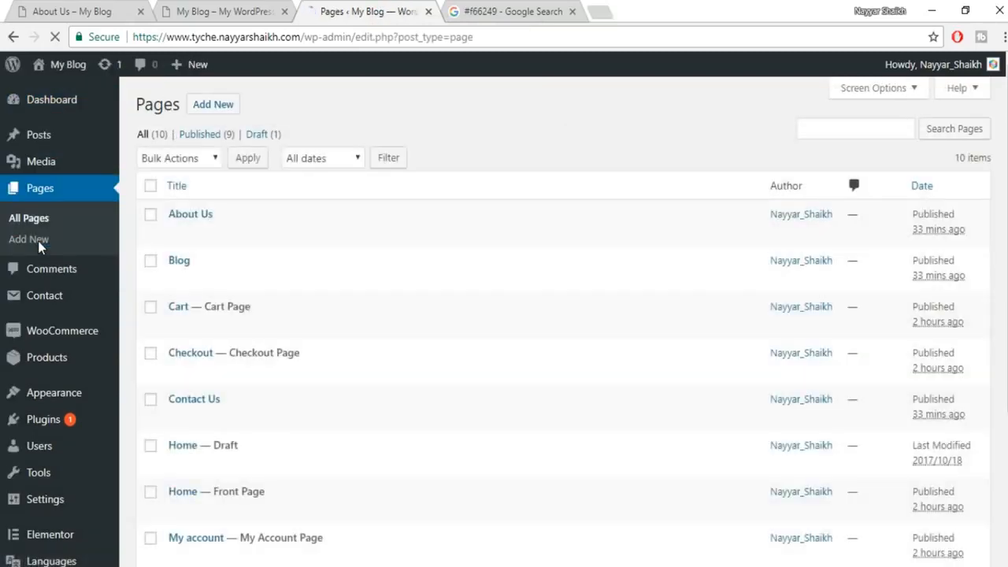
mouse_move(252, 228)
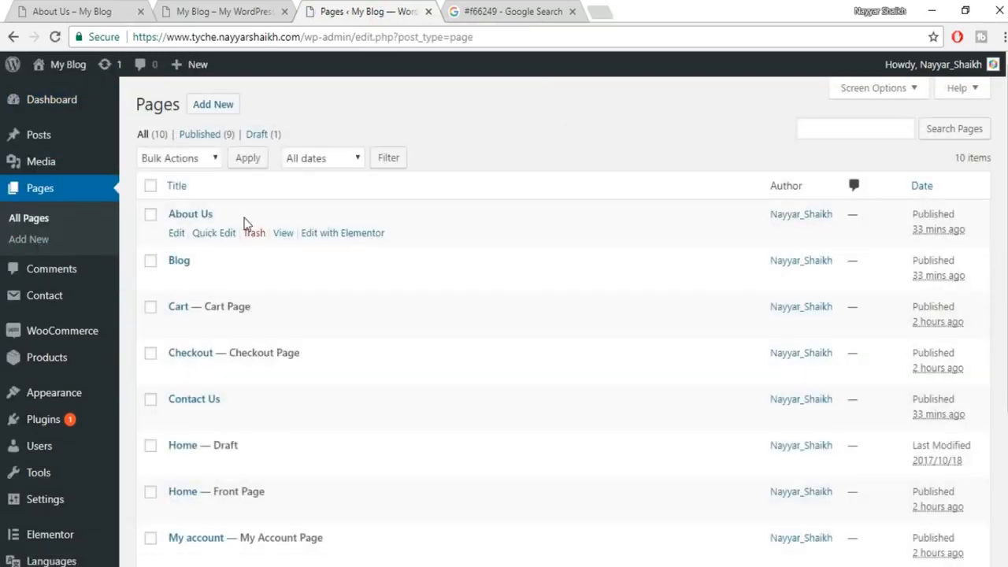
mouse_move(180, 280)
click(178, 282)
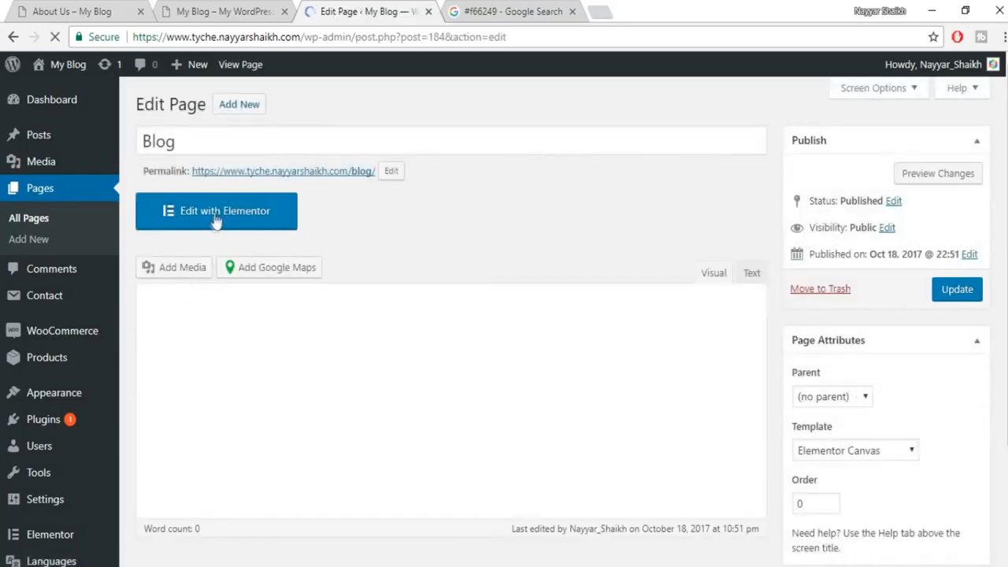
click(216, 219)
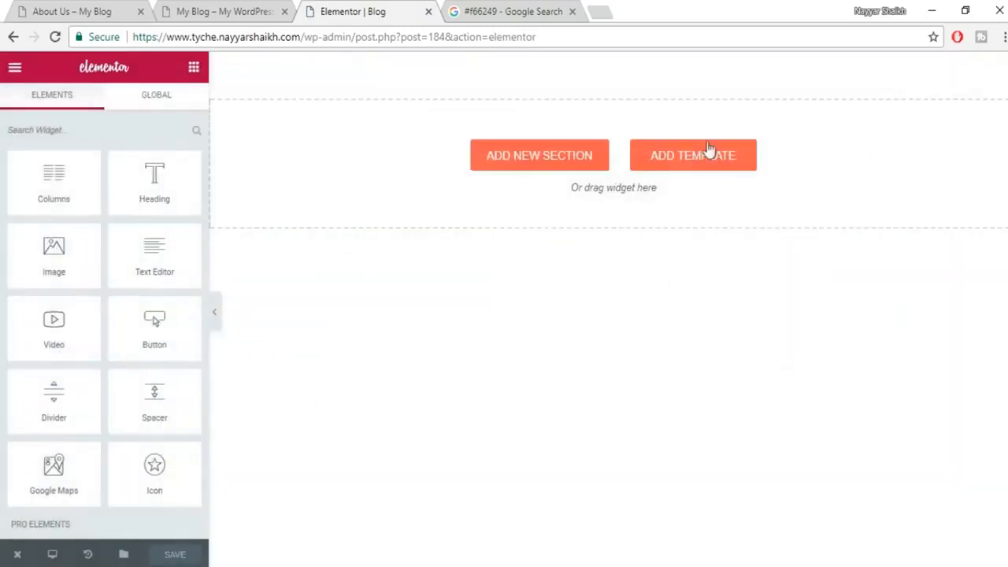
Insert the saved Blog template from My Templates, save the Blog page, and close the editor.
click(704, 162)
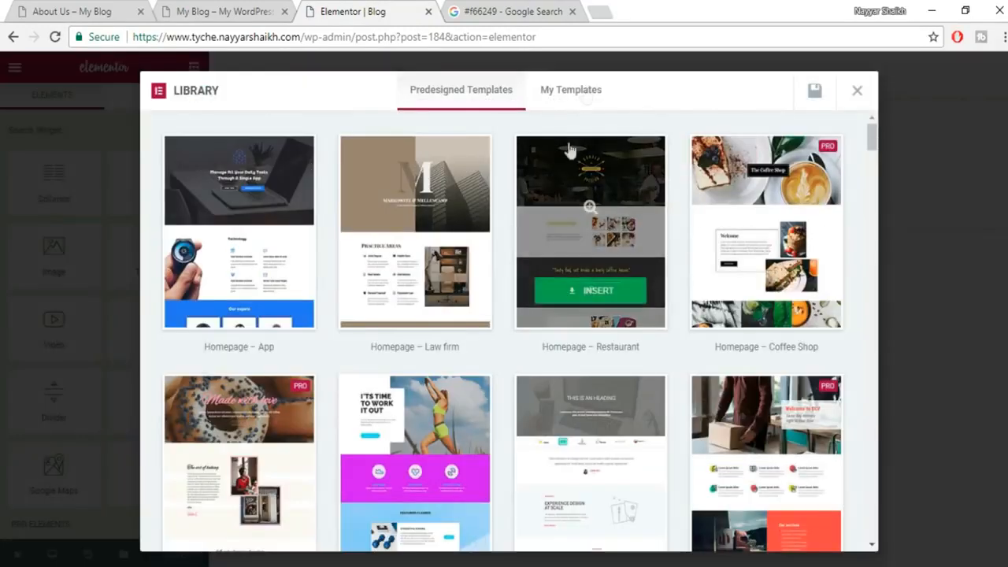
click(580, 91)
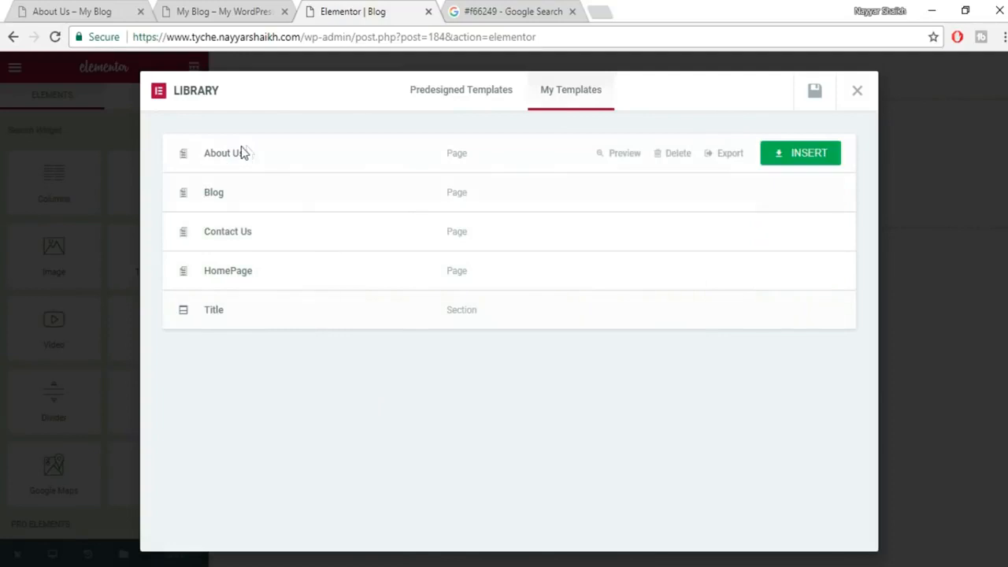
click(797, 187)
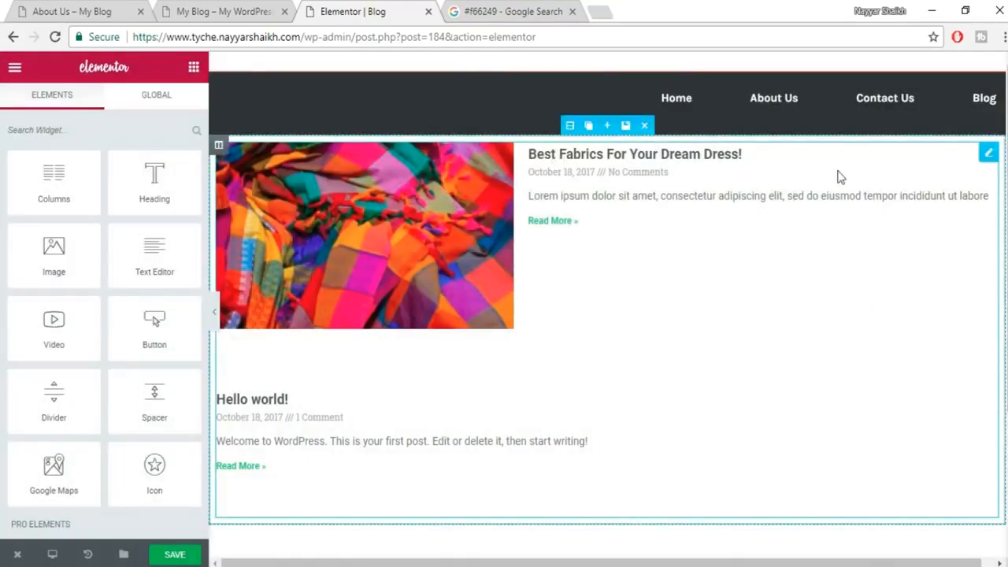
click(181, 555)
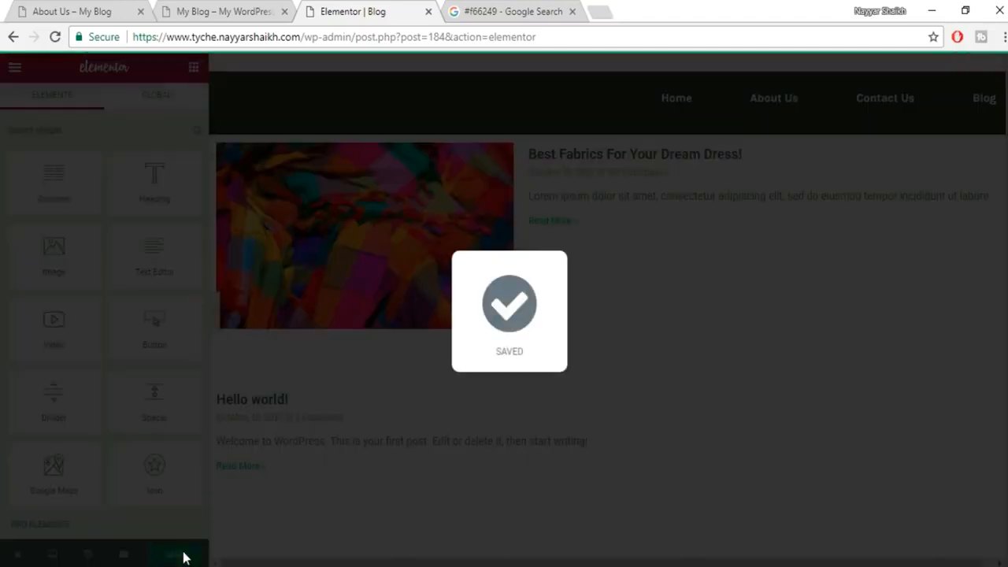
click(429, 11)
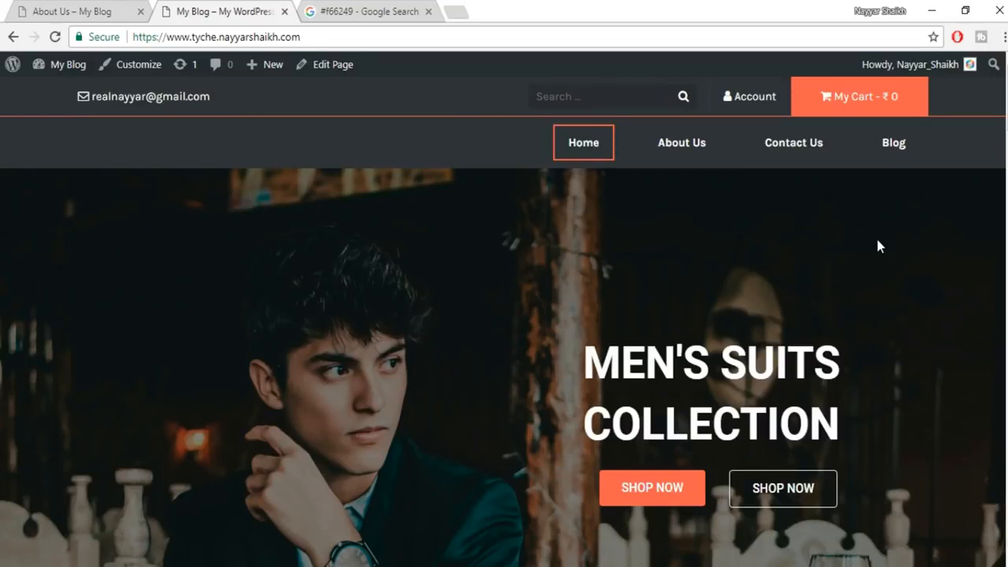
key(ctrl+shift+i)
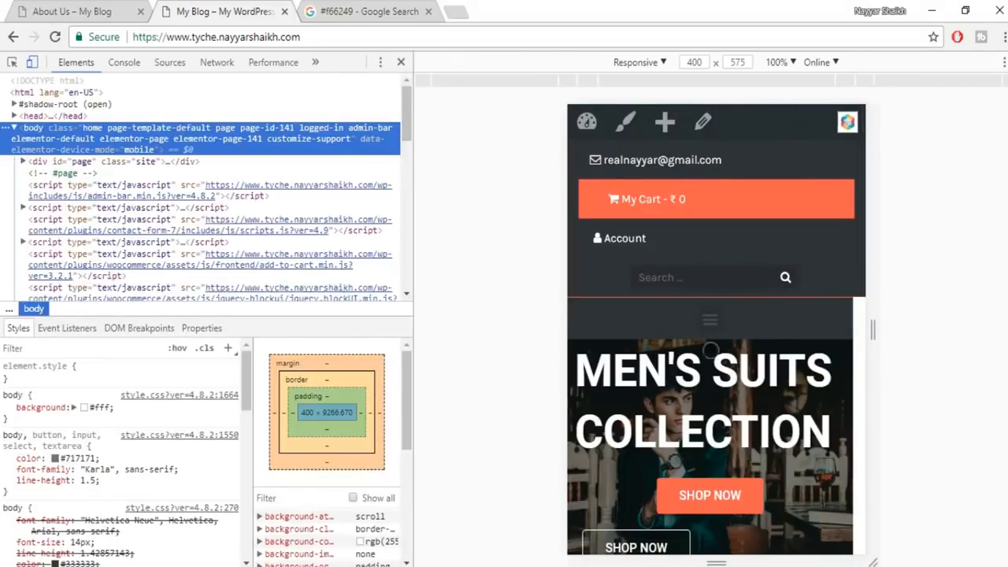
scroll(711, 348, down, 6)
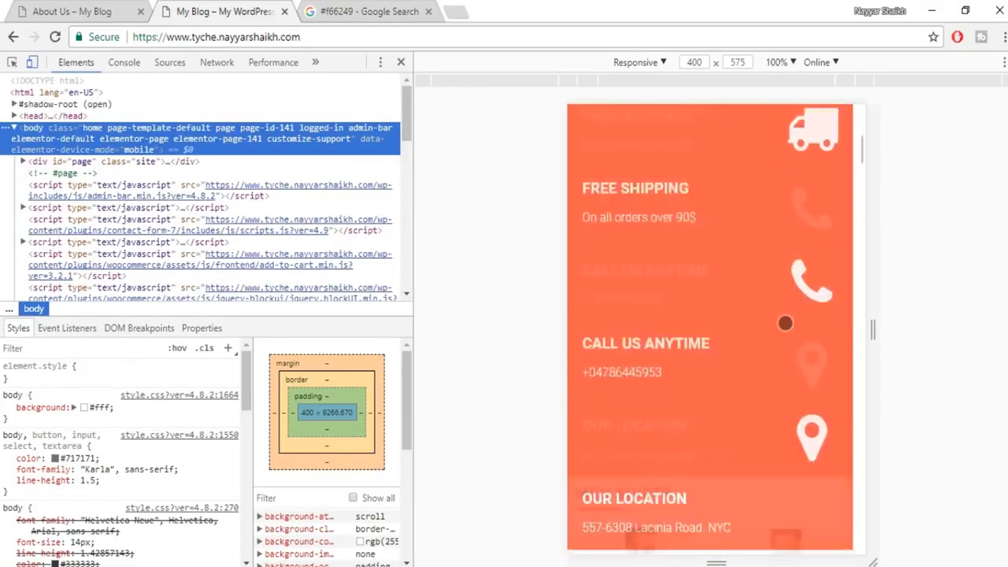
scroll(785, 323, down, 12)
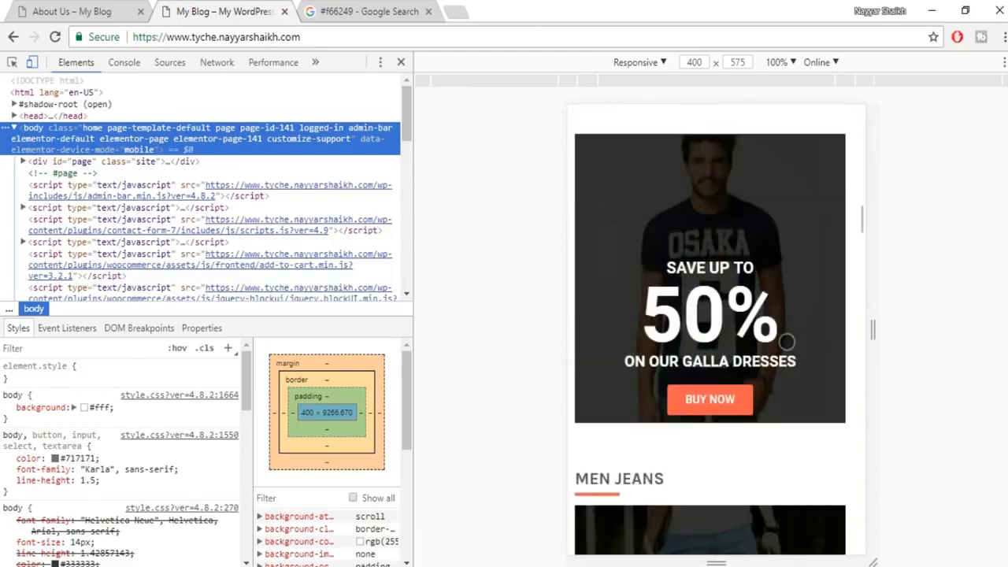
scroll(779, 386, up, 12)
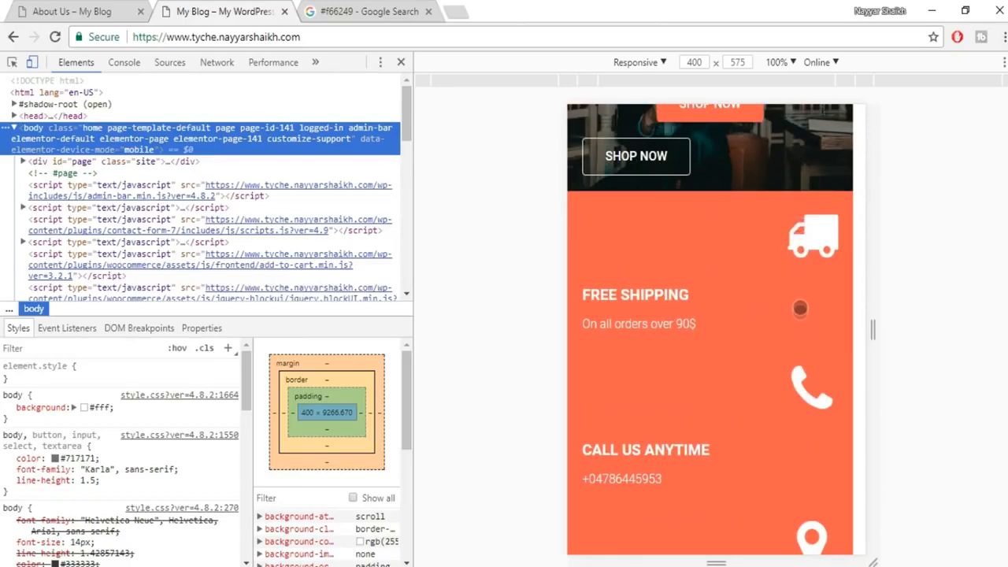
scroll(800, 307, down, 12)
scroll(800, 347, down, 10)
scroll(800, 347, down, 12)
scroll(800, 347, down, 15)
scroll(800, 348, up, 8)
click(849, 311)
scroll(849, 311, down, 2)
scroll(846, 308, up, 5)
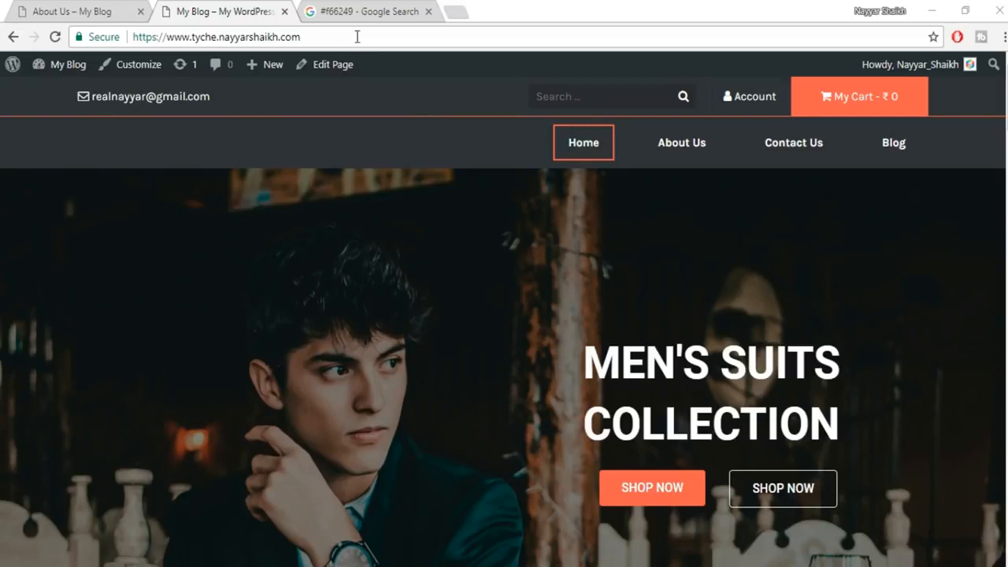
Open the Home page in Elementor, preview it in Mobile mode, and select the nav menu.
click(334, 71)
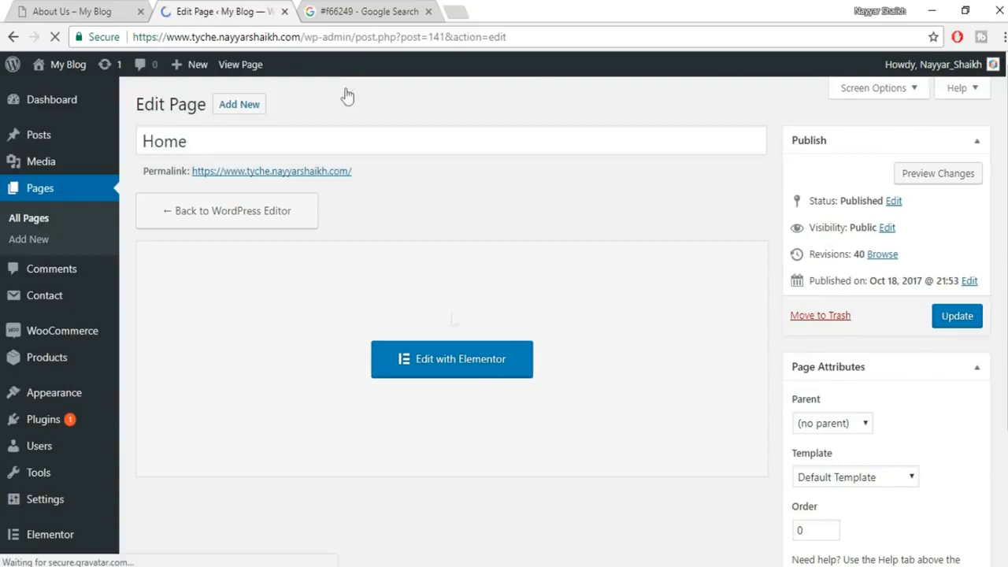
click(465, 359)
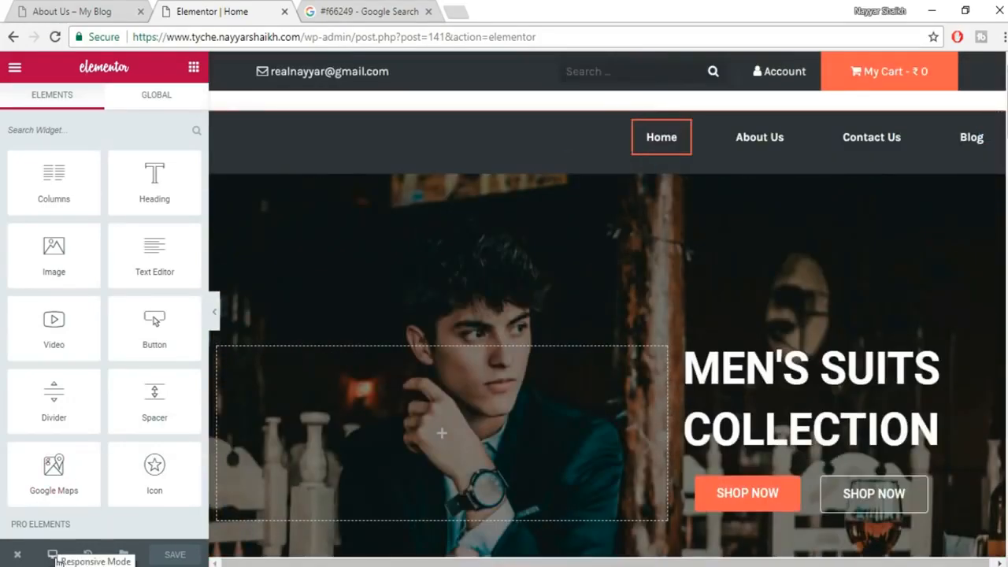
click(53, 555)
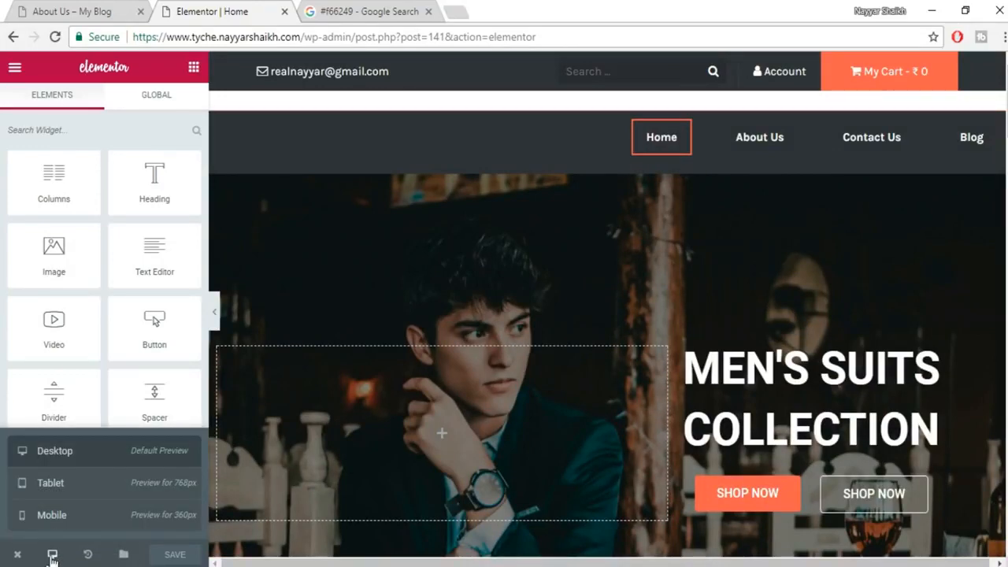
click(63, 518)
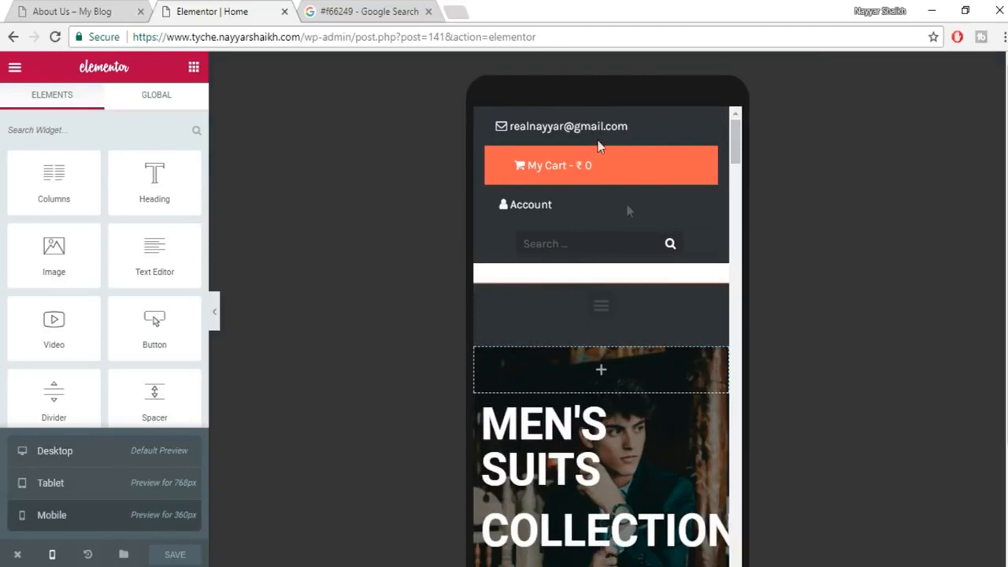
click(600, 311)
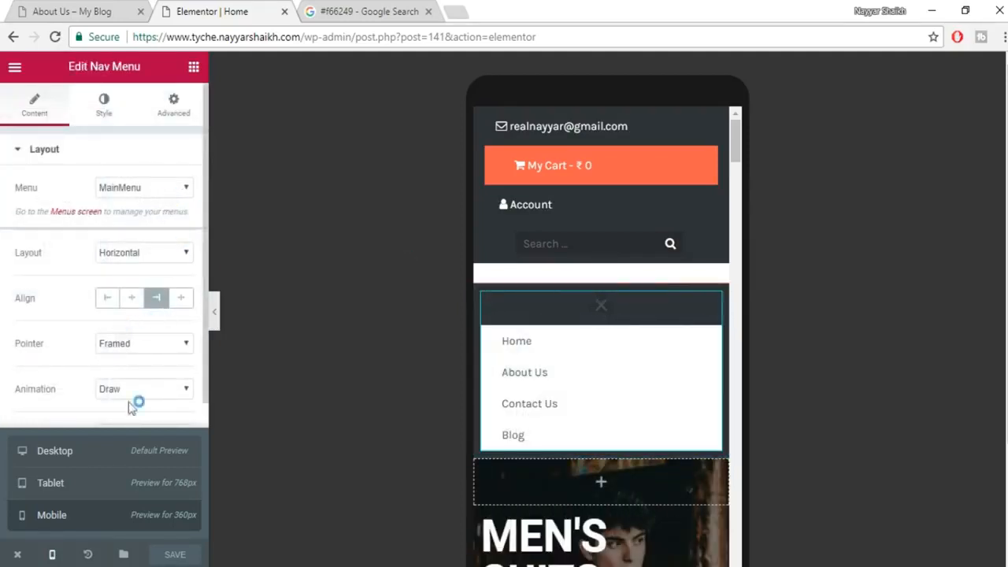
Review the nav menu's Layout and Mobile Dropdown settings and close the device-size choice.
scroll(123, 351, down, 3)
scroll(122, 356, up, 3)
click(45, 149)
click(49, 150)
scroll(118, 330, down, 2)
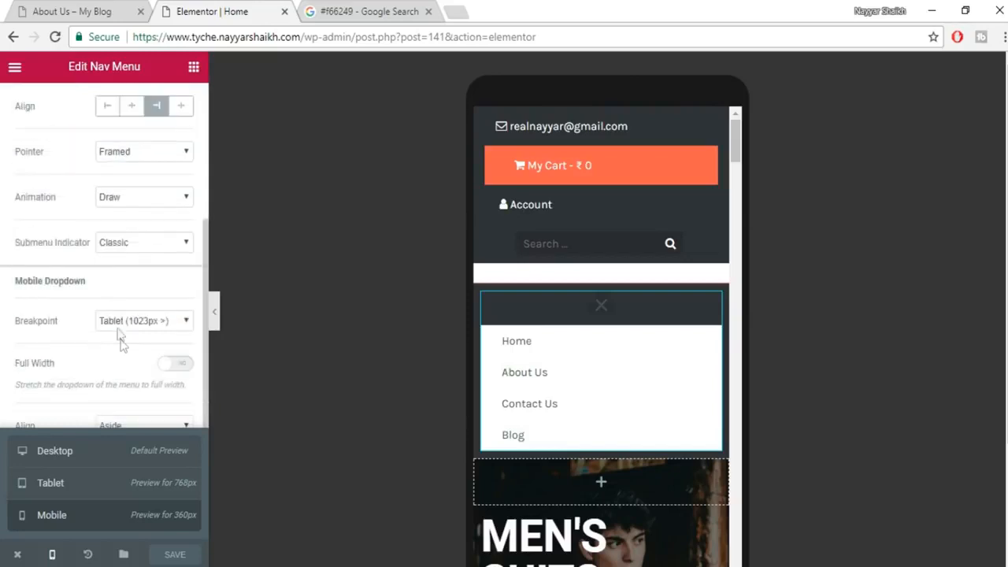
click(52, 554)
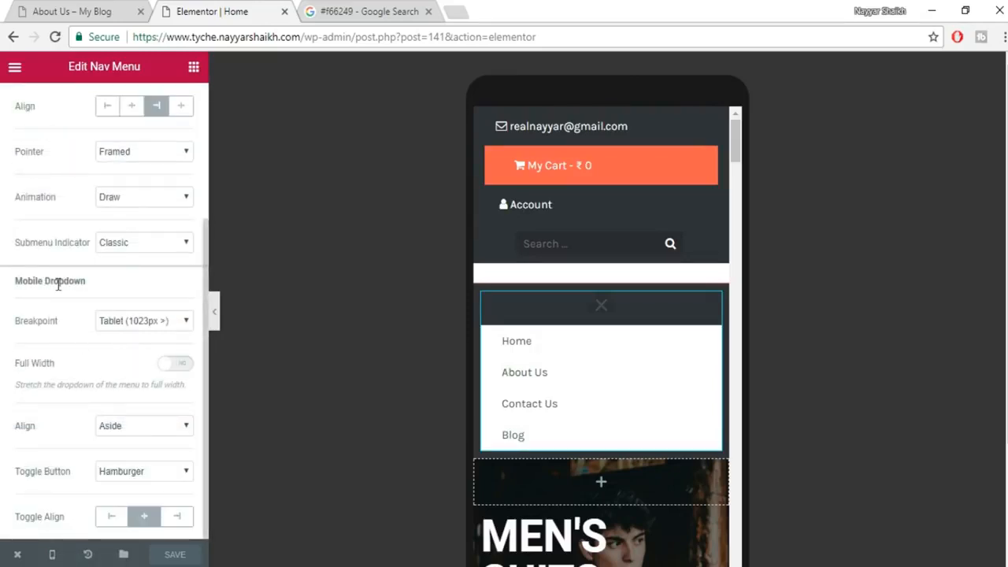
drag(82, 281, 3, 283)
drag(97, 288, 4, 289)
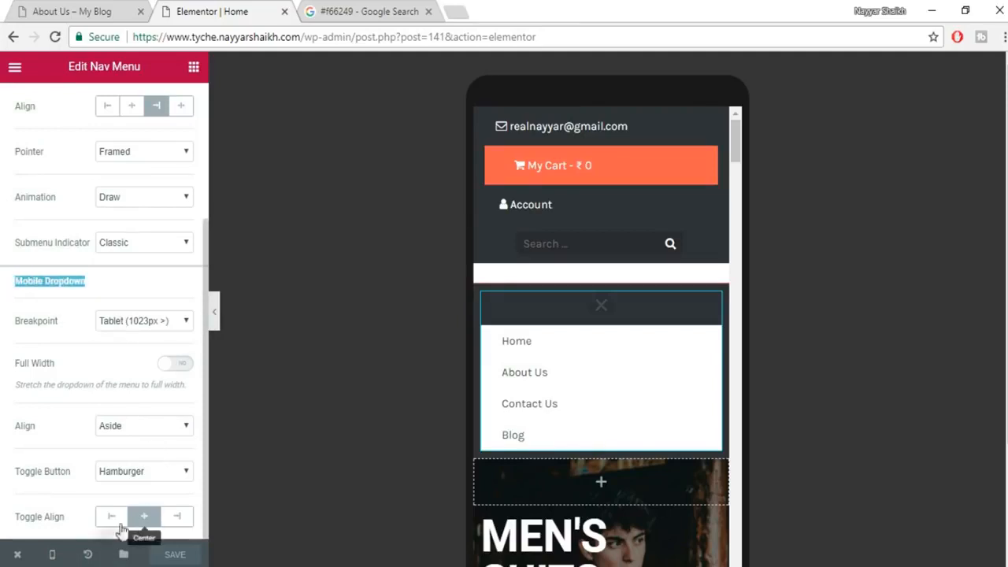
Collapse the open mobile menu in the preview and show the nav menu's Style settings.
click(150, 481)
click(154, 472)
scroll(155, 479, up, 3)
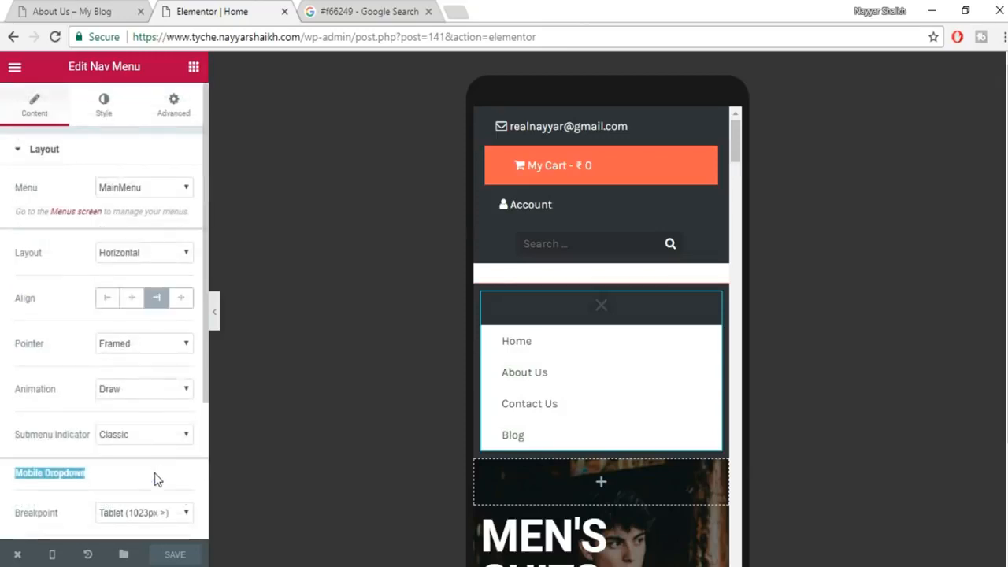
click(601, 307)
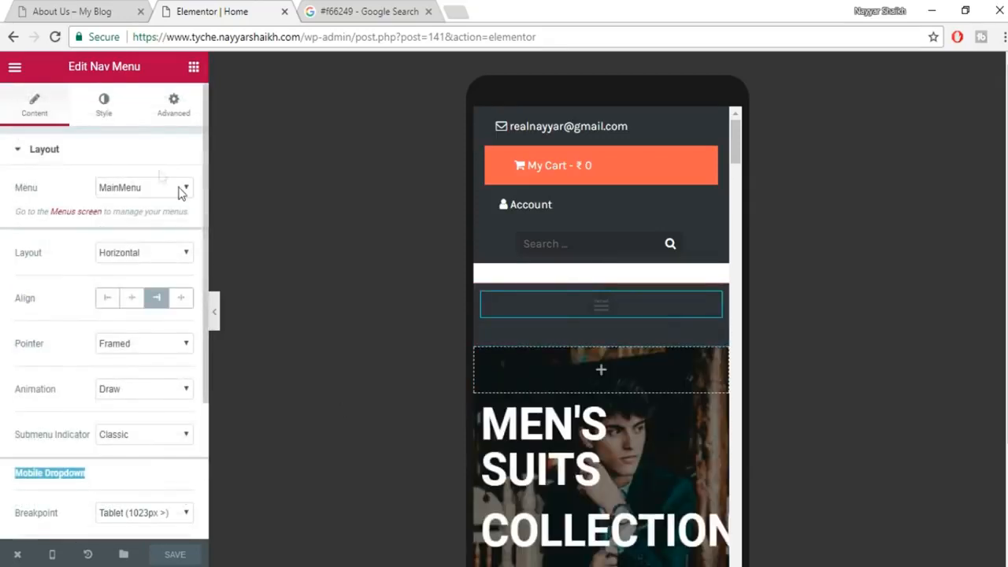
click(105, 107)
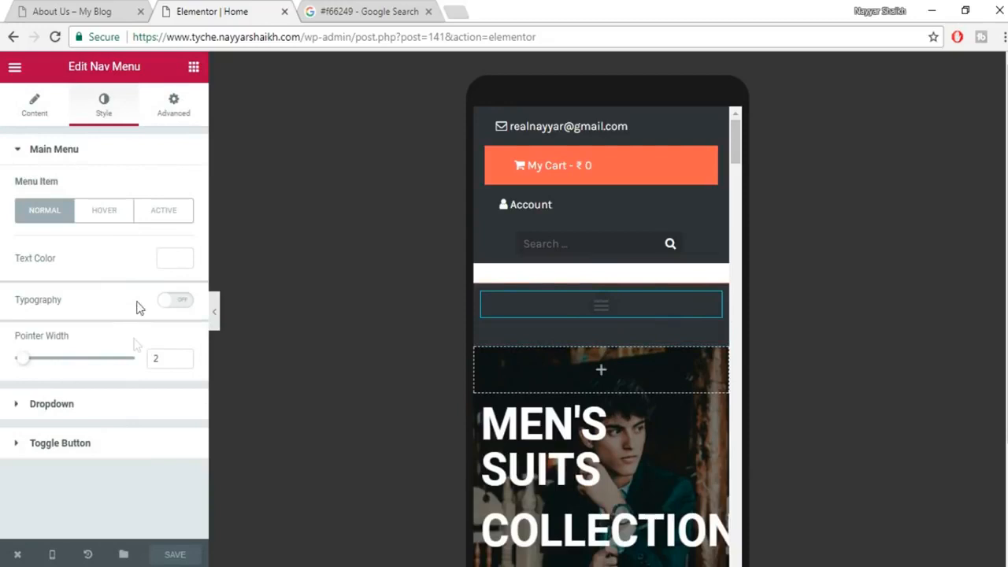
Set the toggle button's icon colour to #f66249.
click(87, 445)
scroll(134, 415, down, 1)
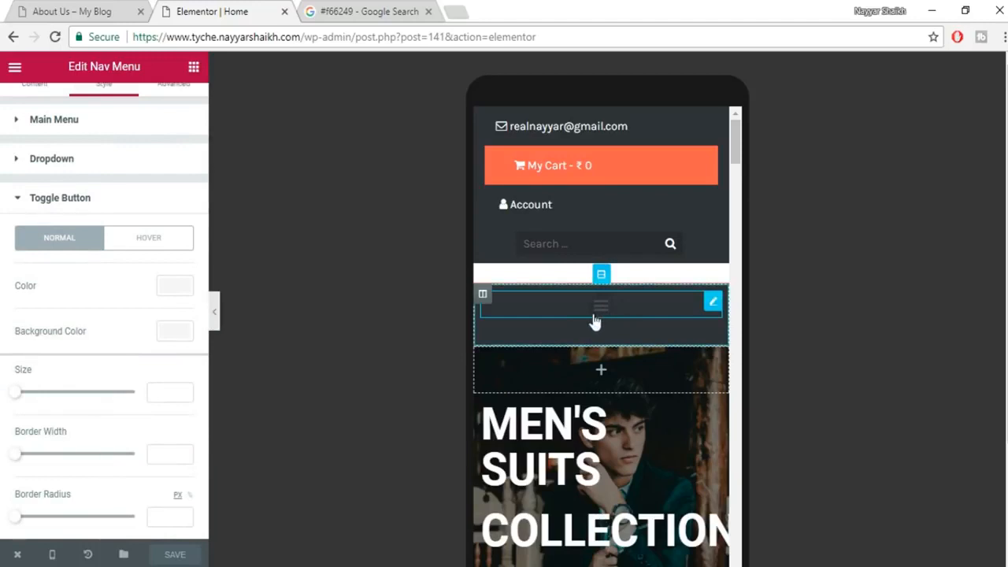
click(173, 293)
click(141, 456)
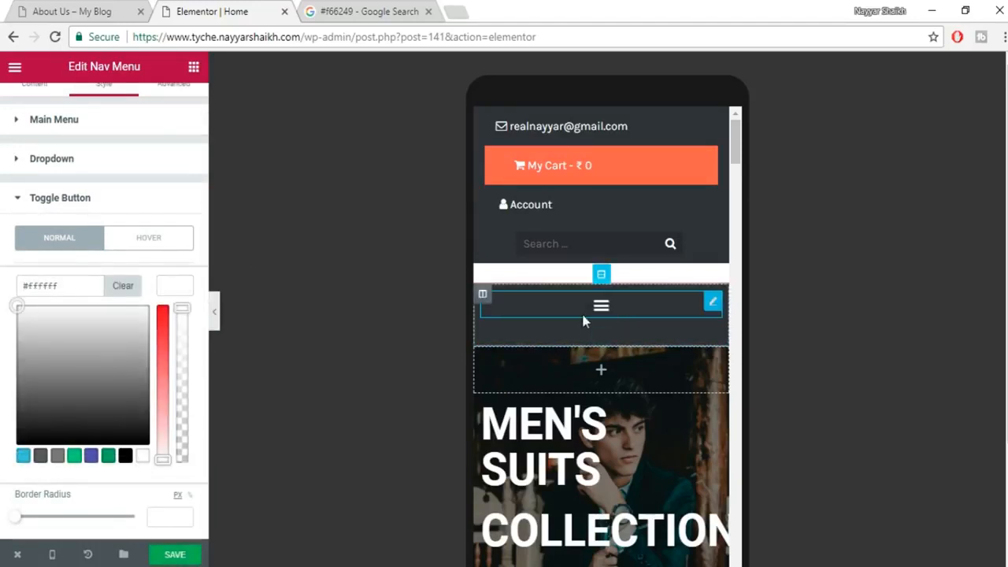
click(178, 289)
click(178, 289)
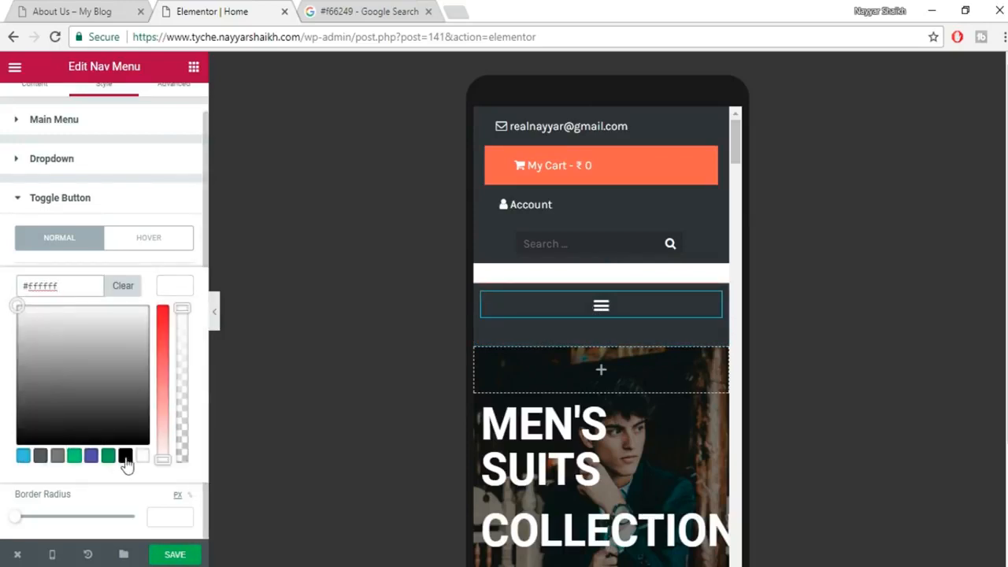
key(ctrl+Tab)
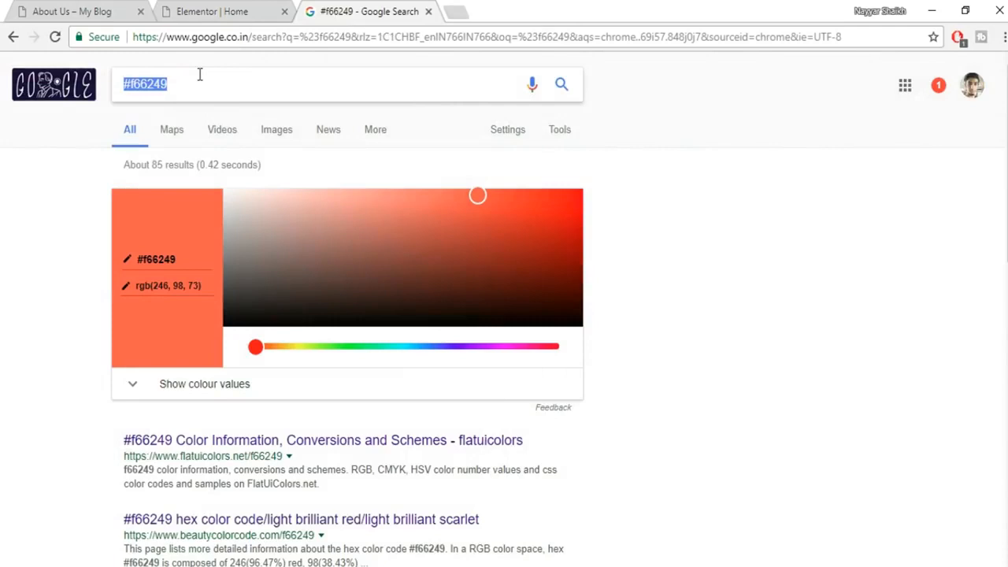
click(124, 9)
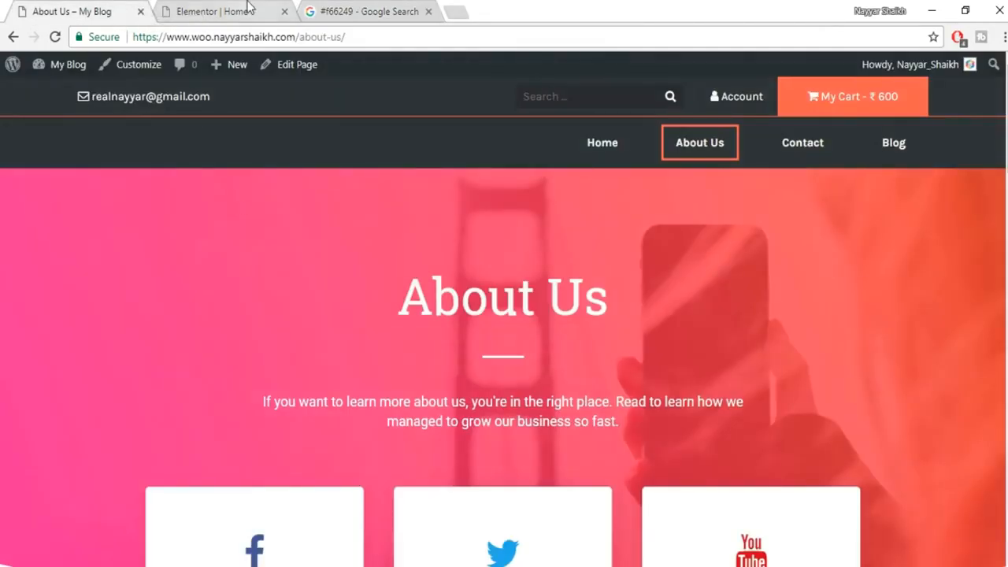
key(ctrl+Tab)
triple_click(76, 283)
text(#f66249)
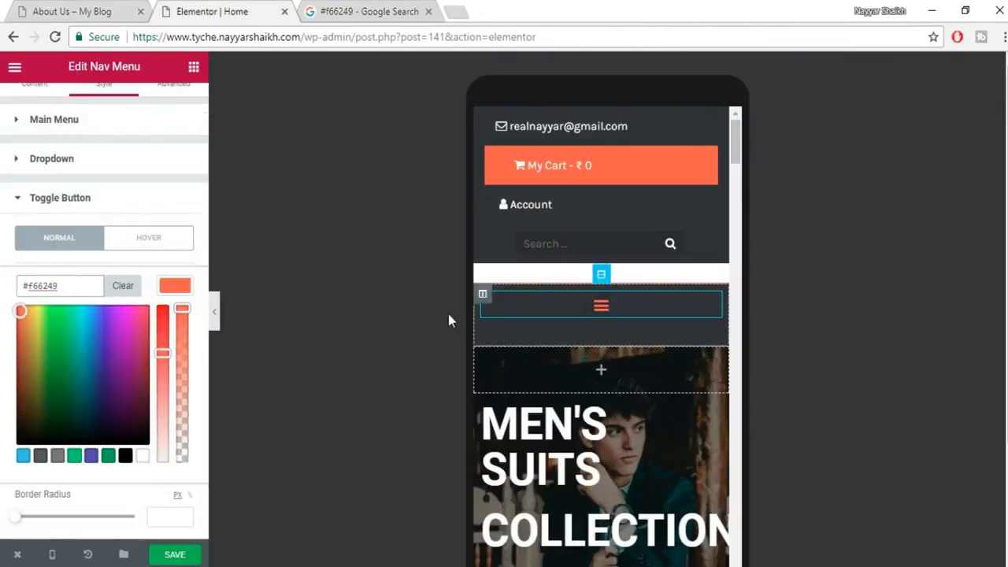
click(180, 289)
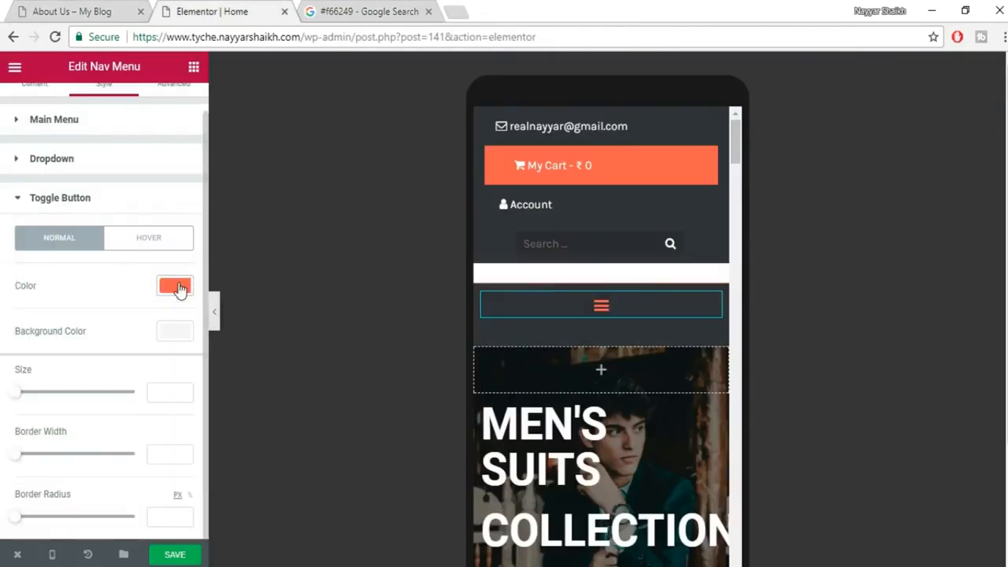
Give the toggle button a white background and size 39, then save.
click(175, 334)
click(142, 503)
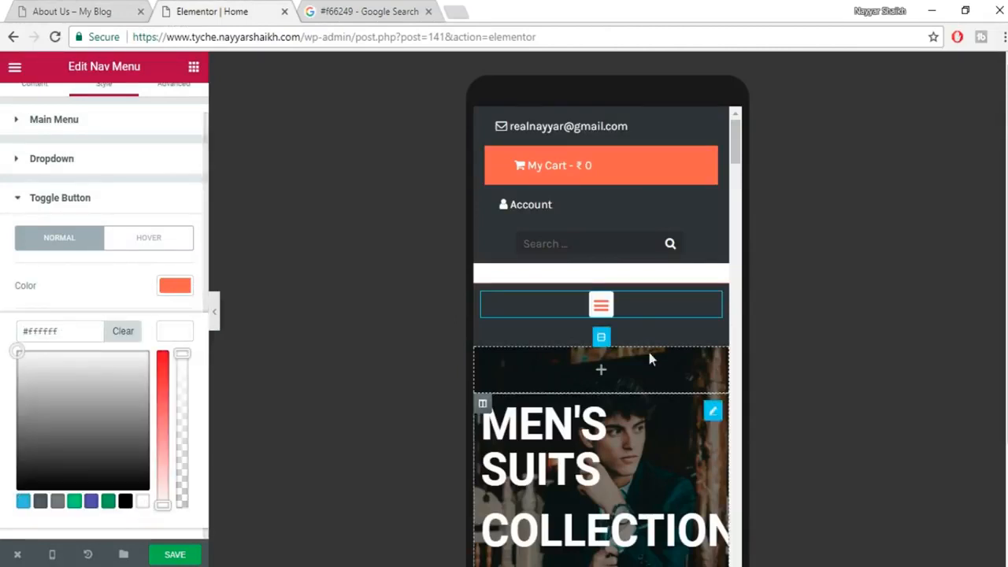
click(183, 337)
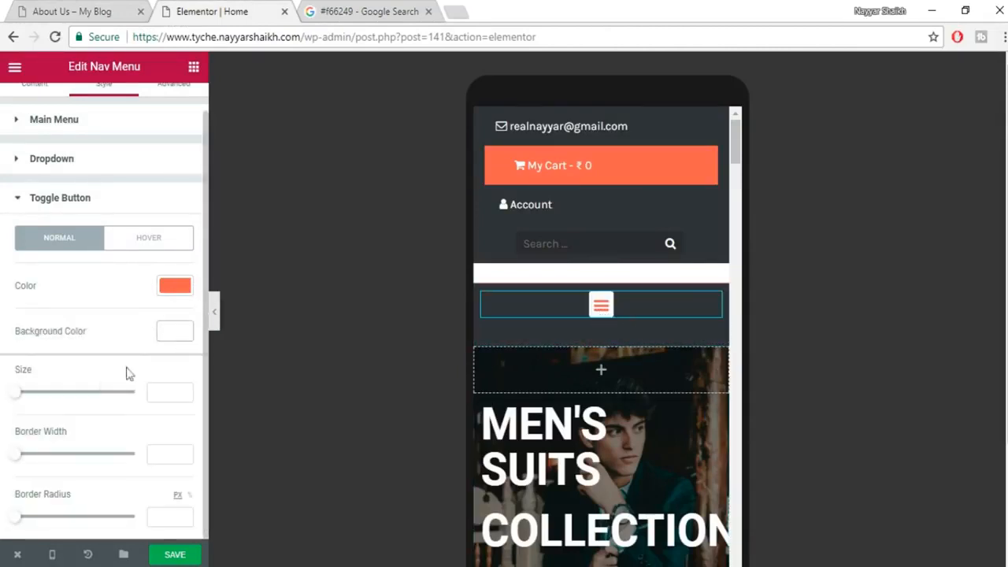
drag(22, 398, 50, 399)
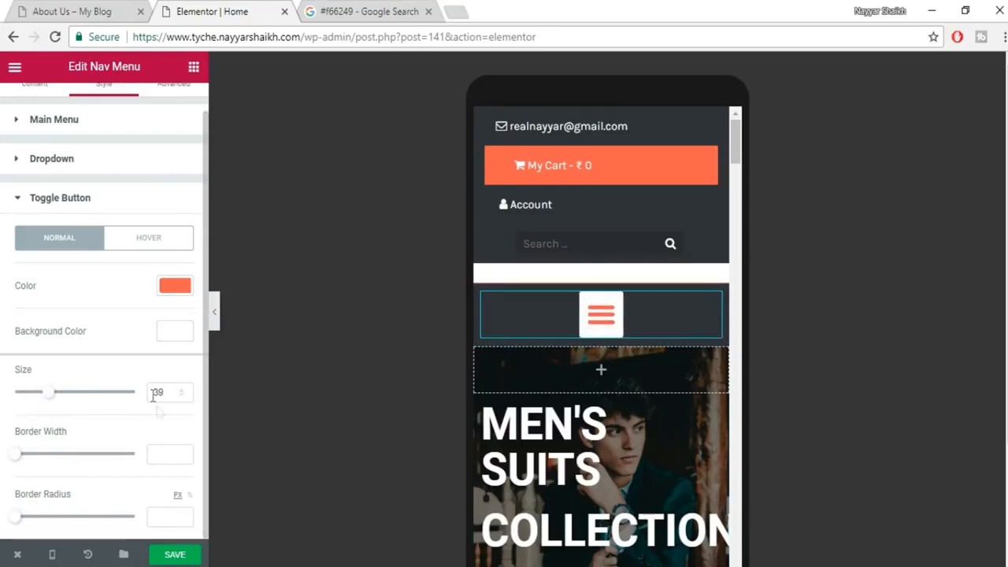
click(607, 325)
click(607, 324)
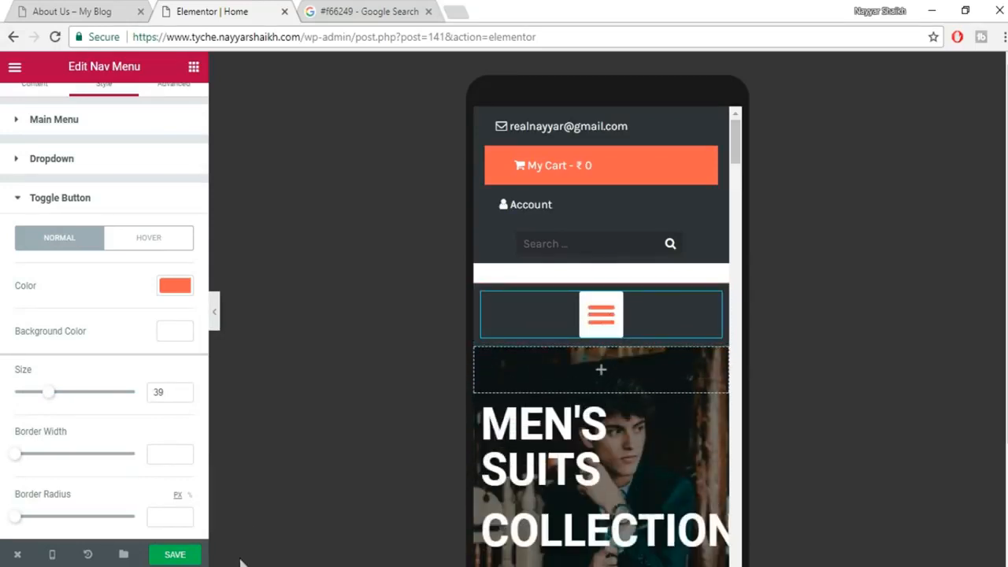
click(190, 556)
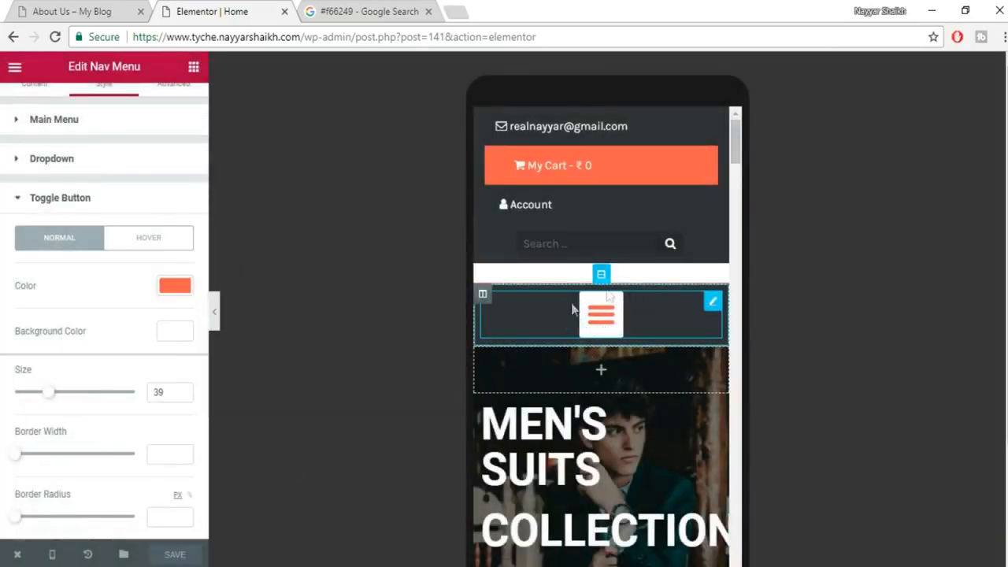
Round the toggle button with border radius 50 and save the page.
drag(13, 520, 74, 520)
click(613, 320)
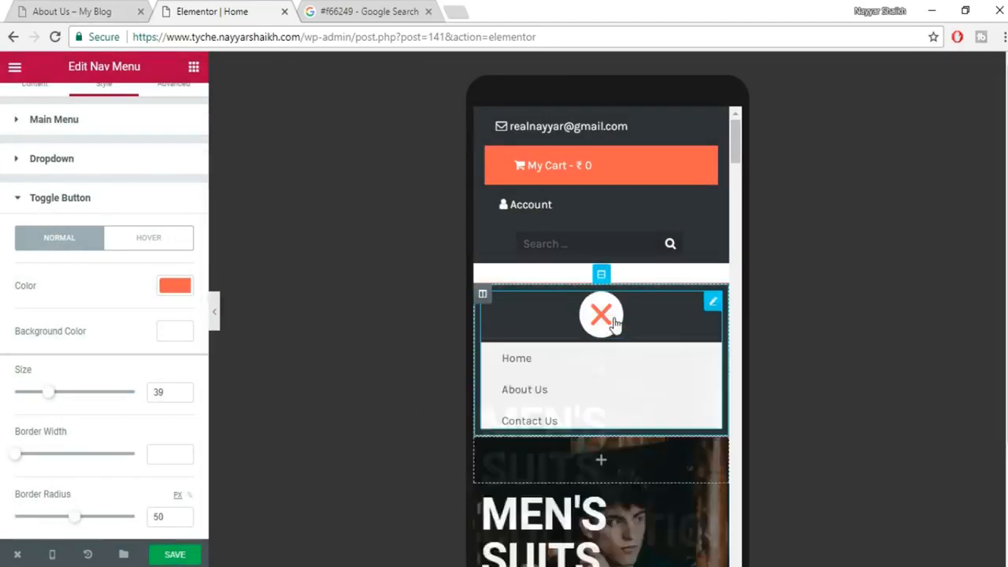
click(612, 320)
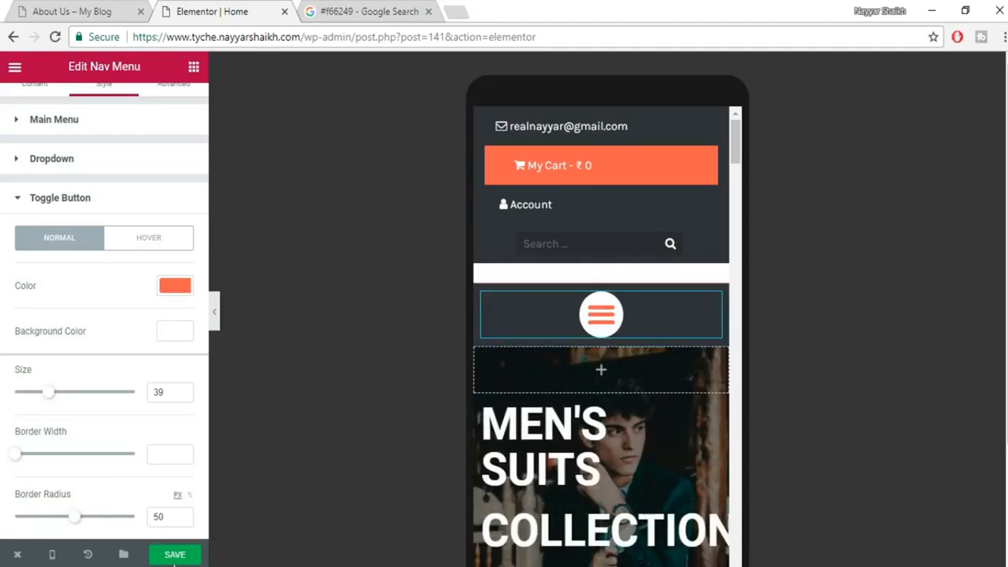
click(176, 555)
key(ctrl+s)
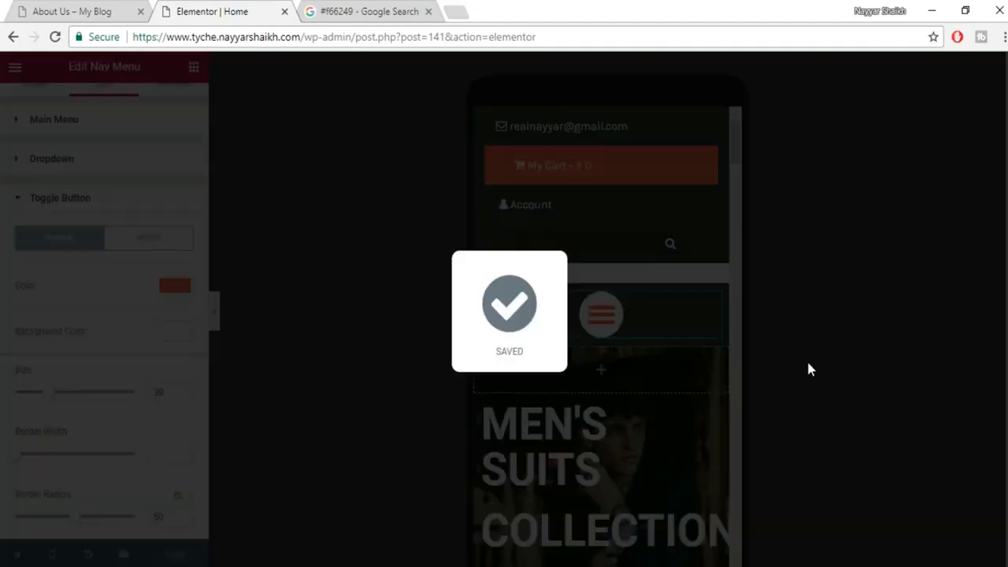
Centre the MEN'S SUITS and COLLECTION hero headings.
scroll(685, 378, down, 1)
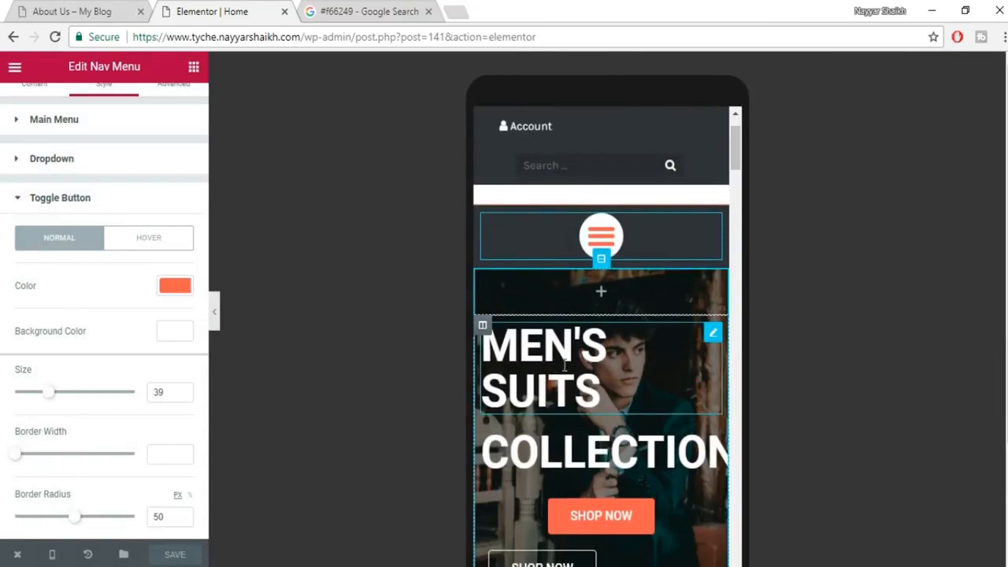
click(573, 369)
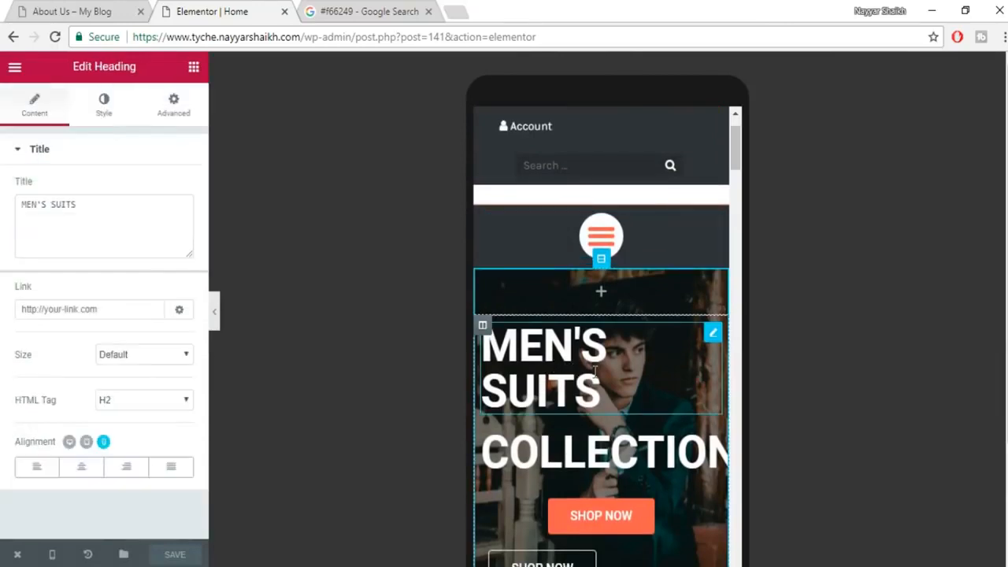
click(81, 466)
click(626, 448)
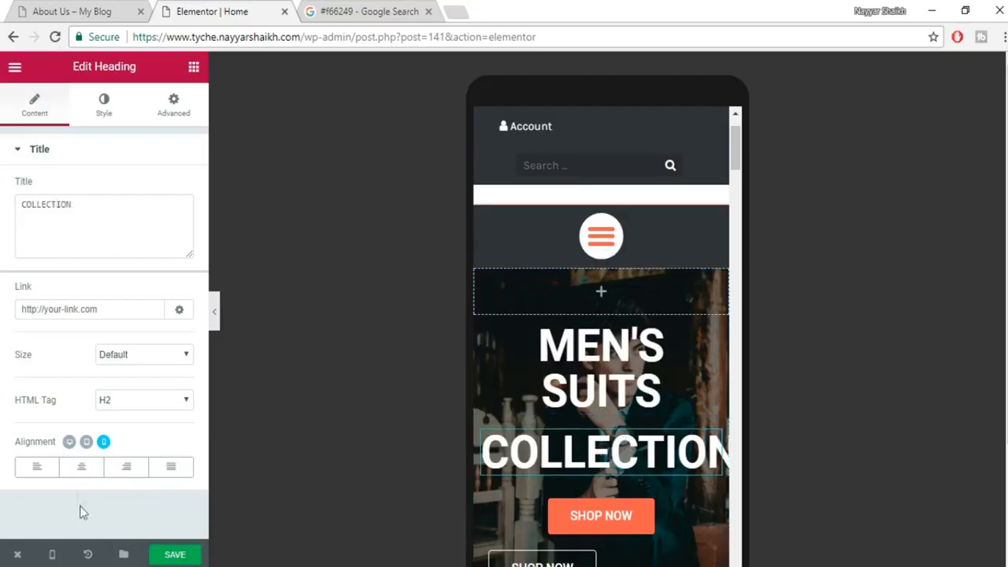
click(81, 466)
Set the typography size of both hero headings to 43.
click(644, 369)
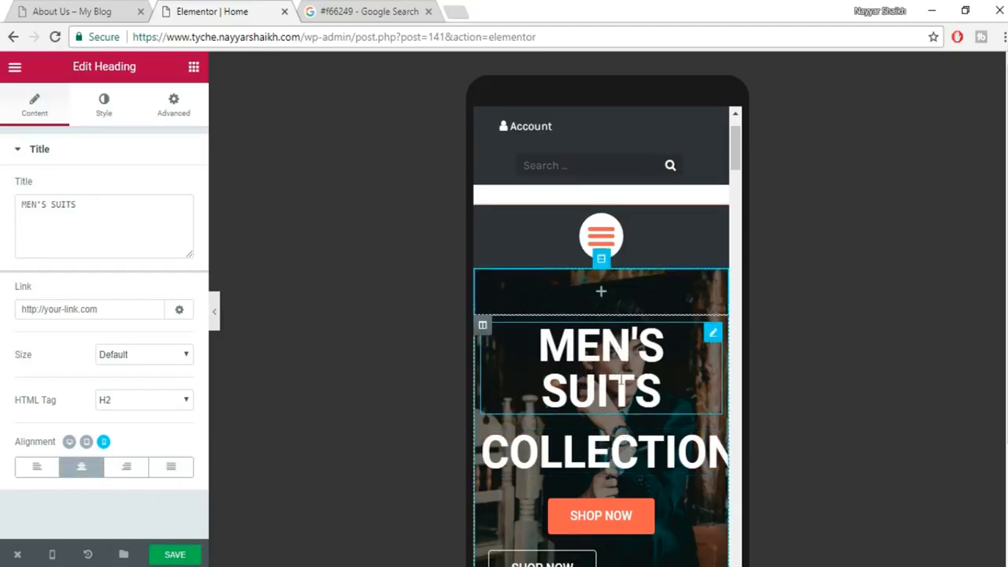
click(103, 104)
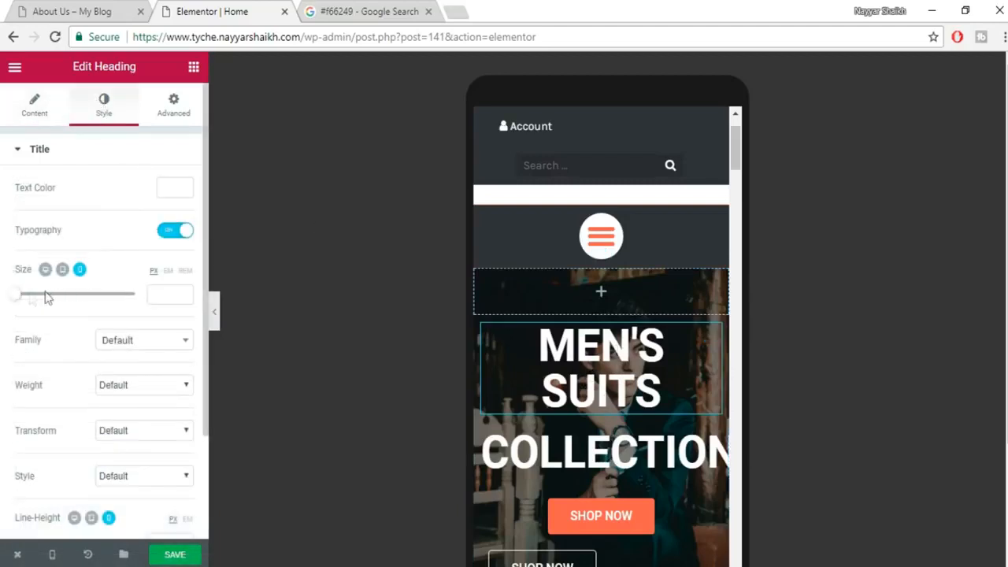
drag(18, 299, 44, 305)
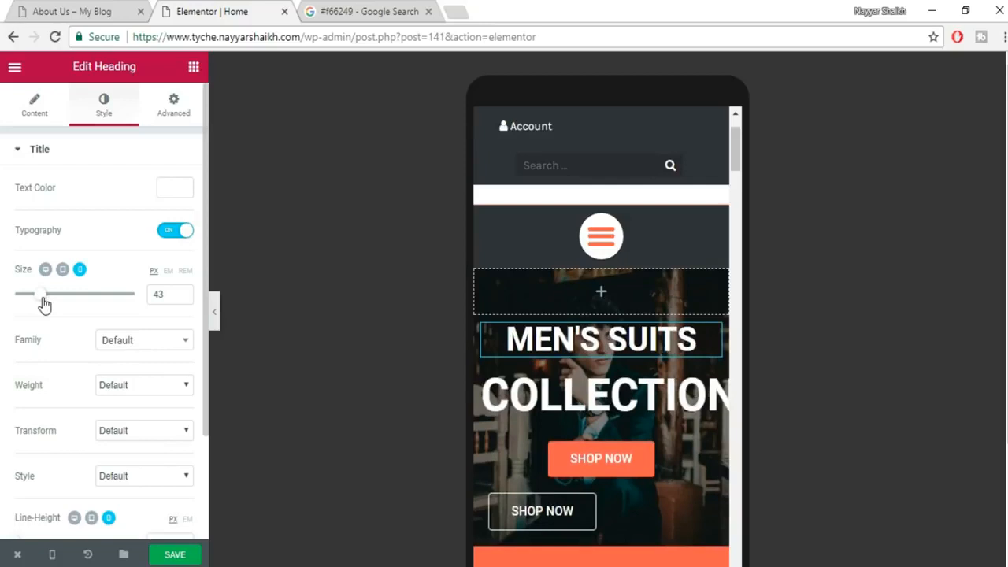
click(614, 395)
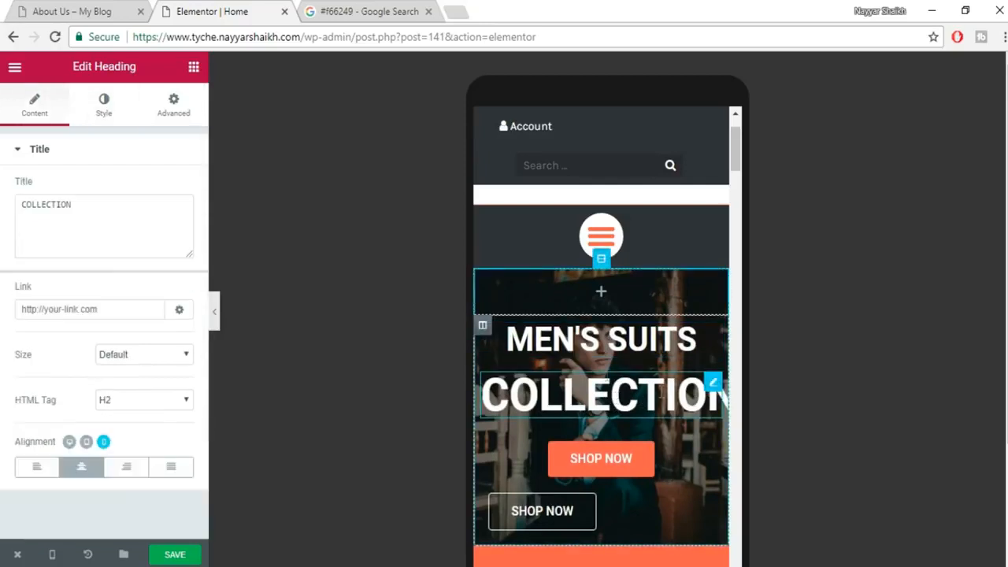
click(106, 116)
click(160, 296)
text(43)
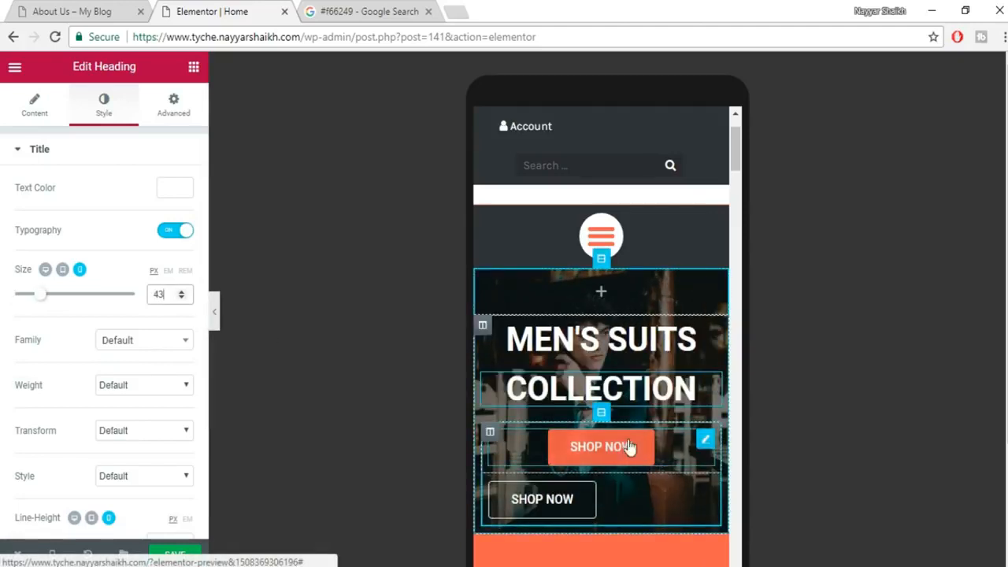
scroll(646, 449, down, 1)
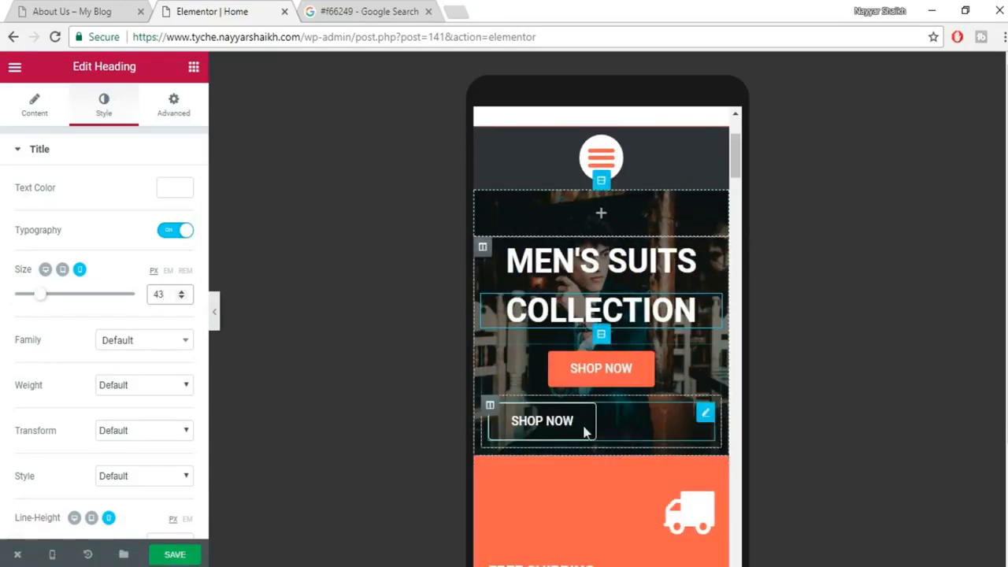
Centre the second SHOP NOW button and the Free Shipping truck icon, heading and text.
click(624, 425)
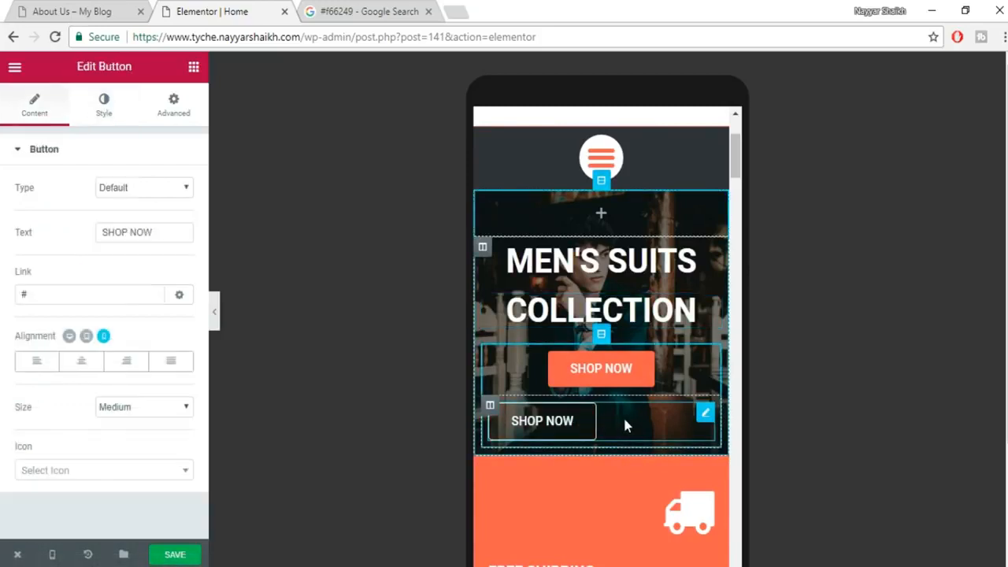
click(82, 362)
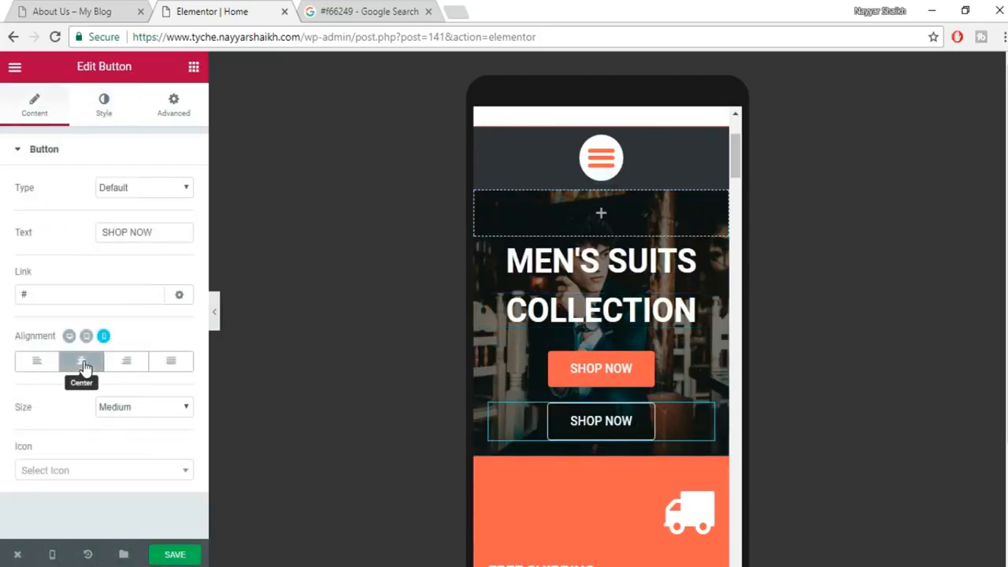
scroll(648, 274, up, 3)
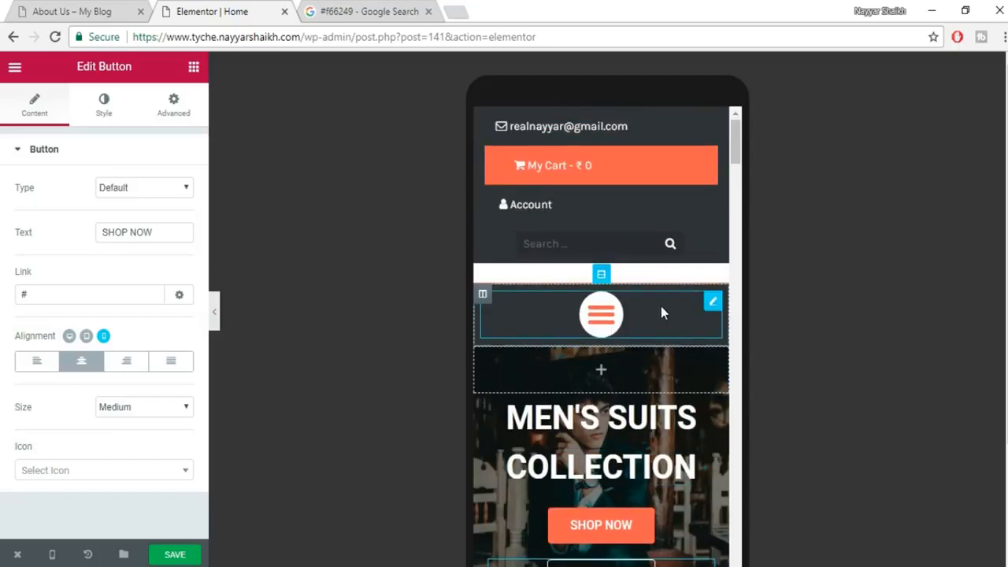
scroll(625, 364, down, 3)
scroll(644, 365, down, 3)
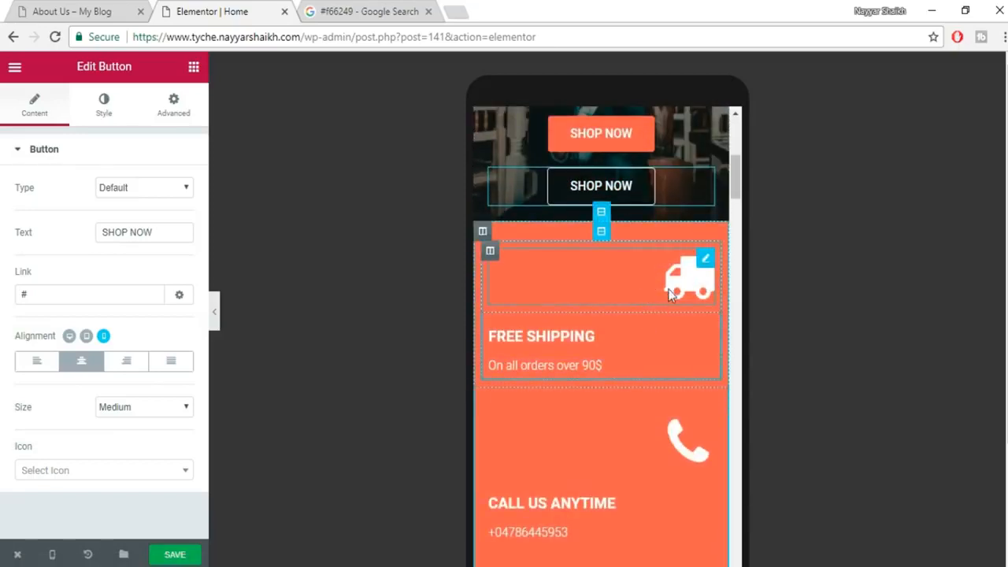
click(673, 285)
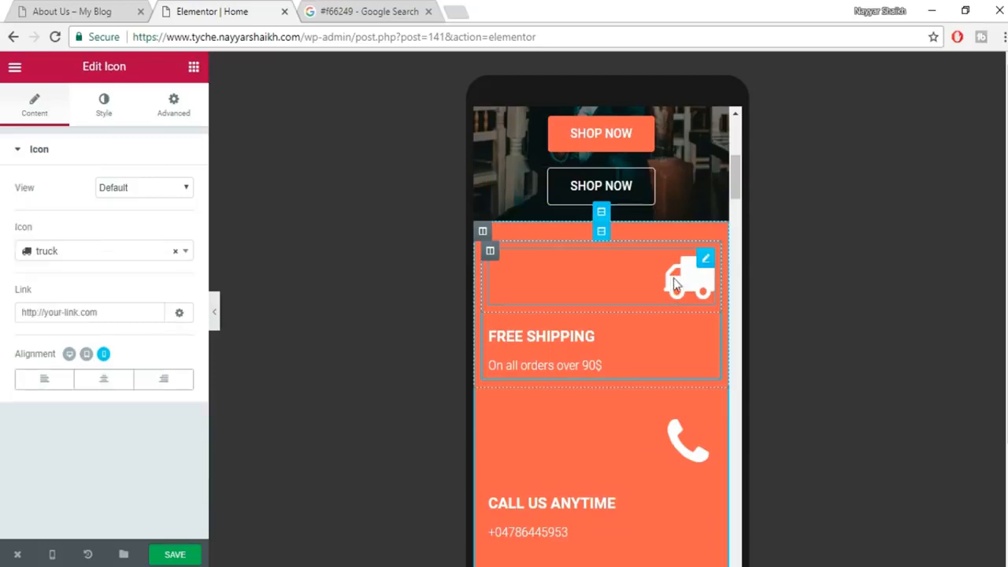
click(105, 380)
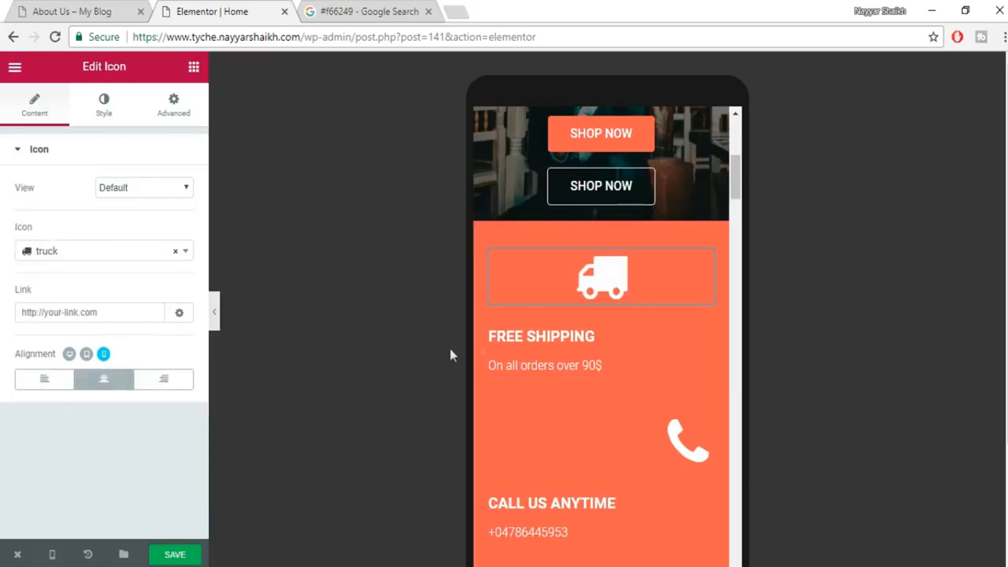
click(497, 337)
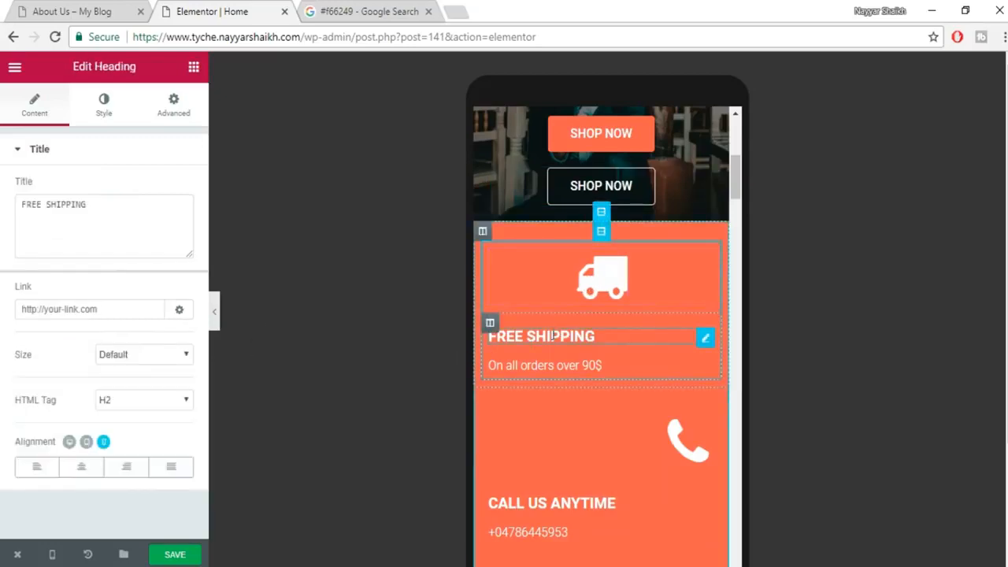
click(81, 468)
click(555, 361)
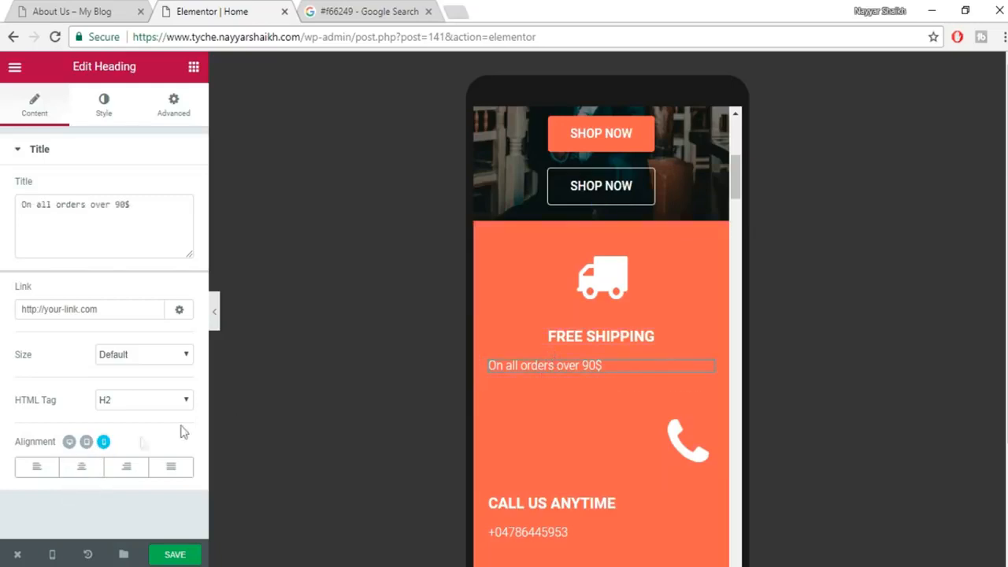
click(81, 467)
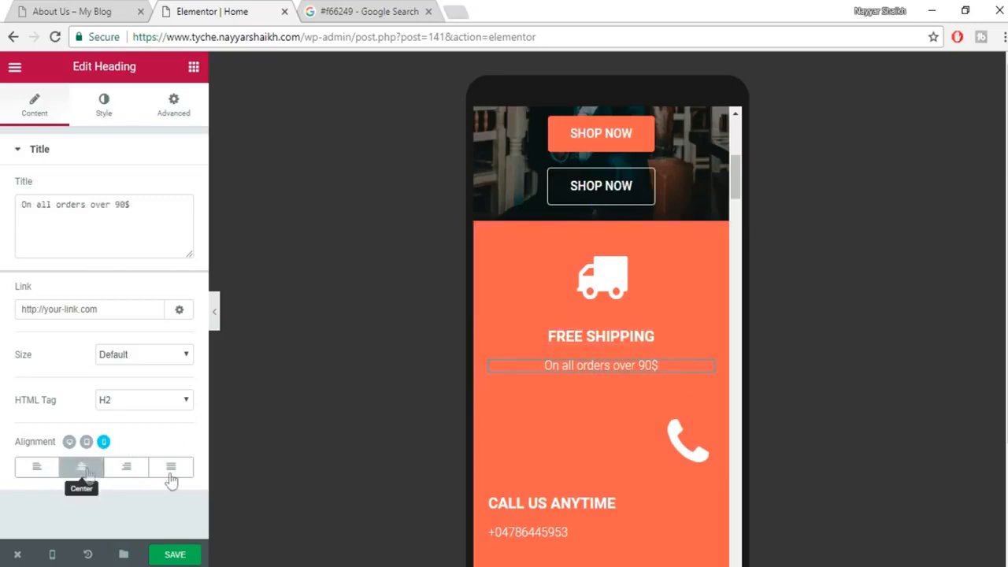
Centre the Call Us Anytime phone icon, heading and phone number.
click(689, 448)
click(103, 379)
scroll(696, 398, down, 1)
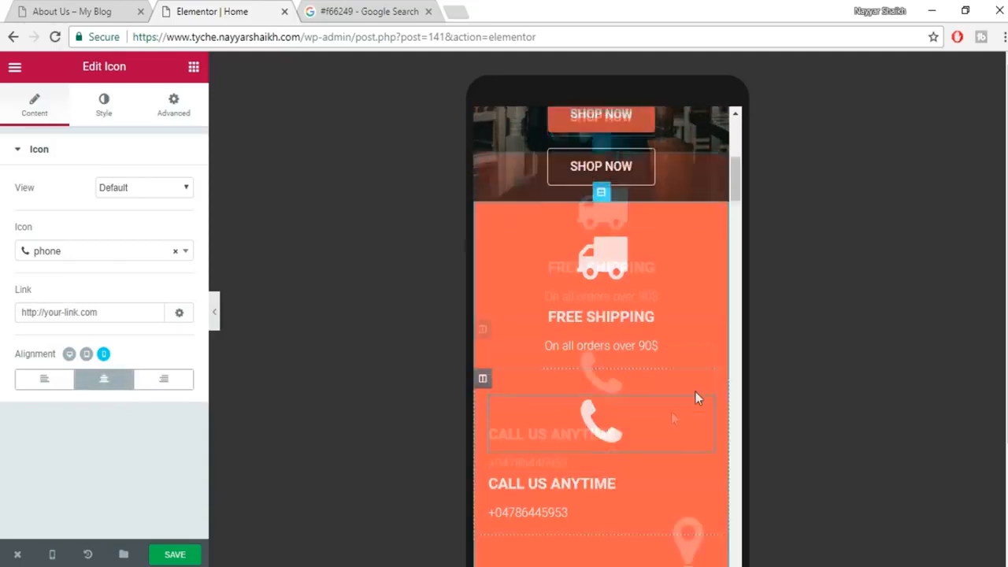
click(617, 425)
click(81, 466)
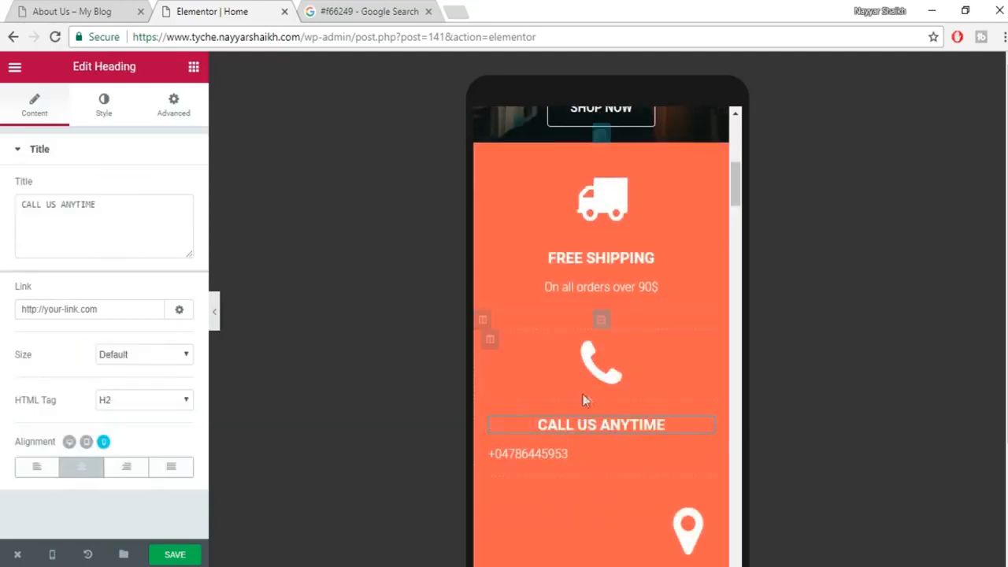
scroll(586, 394, down, 1)
click(593, 378)
click(81, 467)
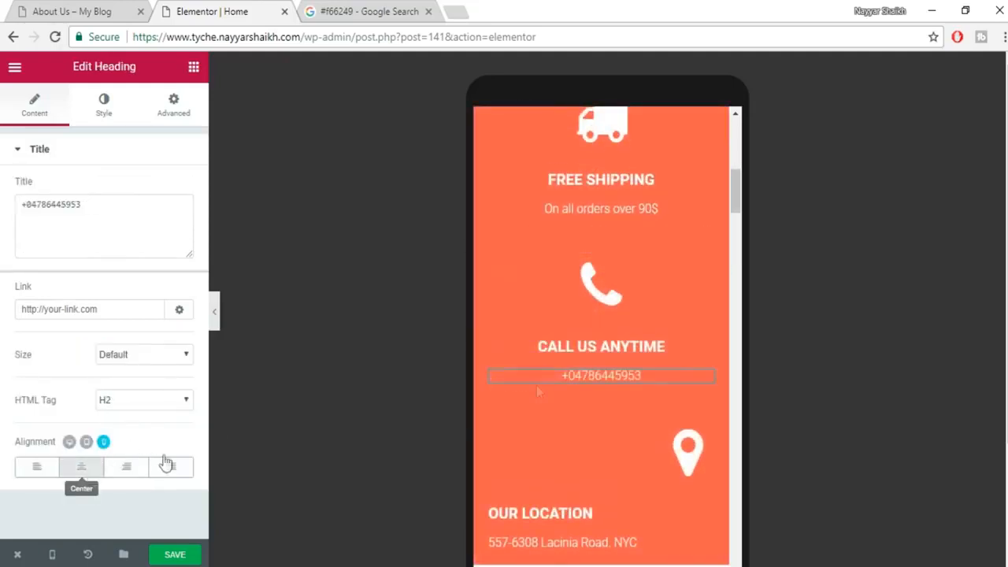
scroll(669, 299, down, 2)
Centre the Our Location map-marker icon, heading and address text.
click(668, 298)
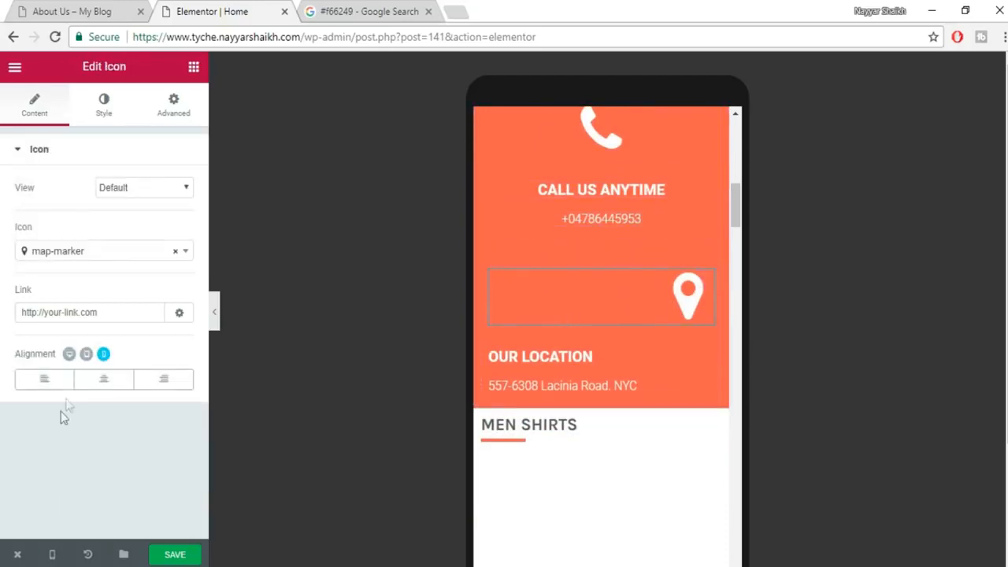
click(101, 378)
click(555, 356)
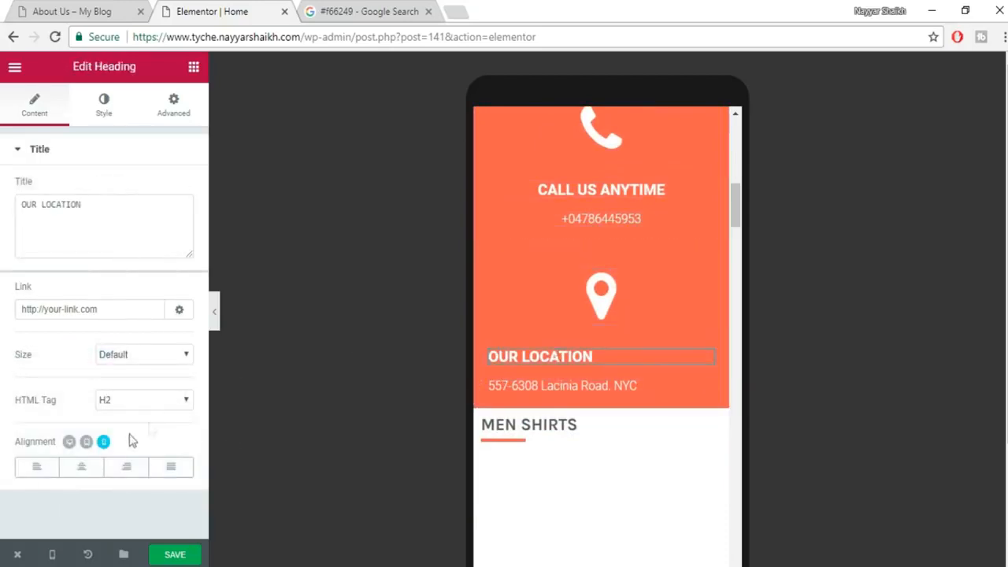
click(81, 467)
click(552, 387)
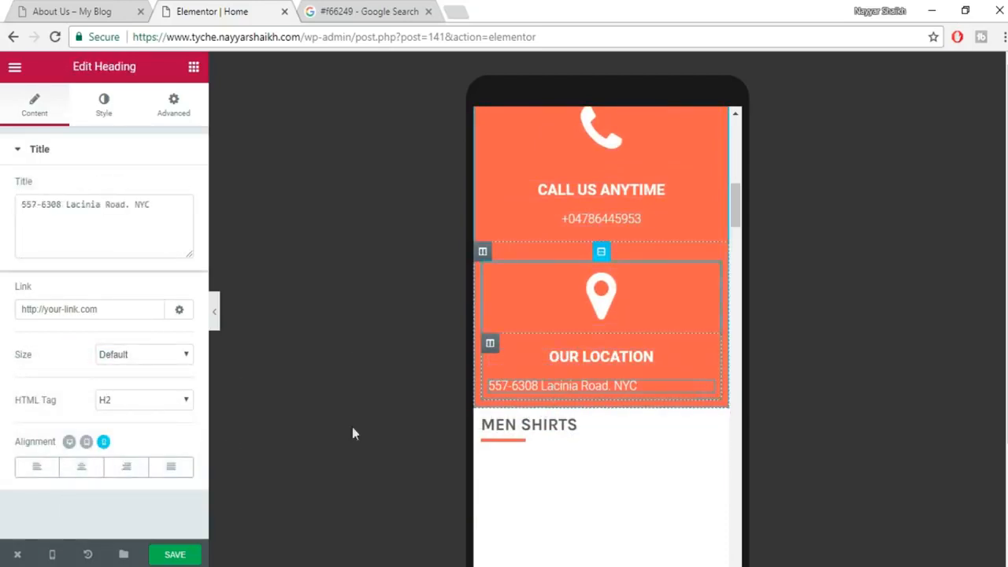
click(81, 466)
scroll(614, 327, up, 2)
scroll(617, 322, up, 2)
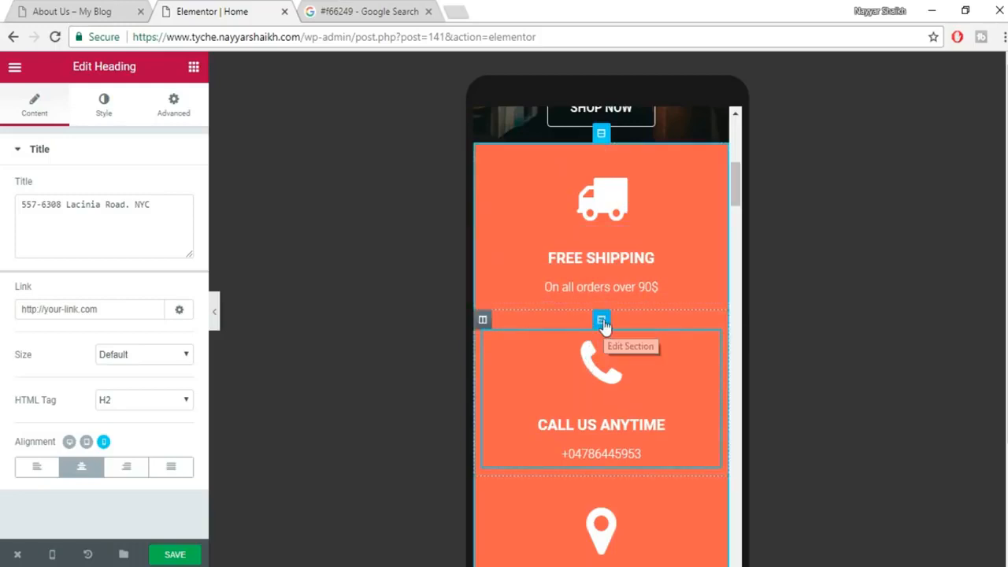
Give the Call Us Anytime section an unlinked top padding of 40.
click(602, 321)
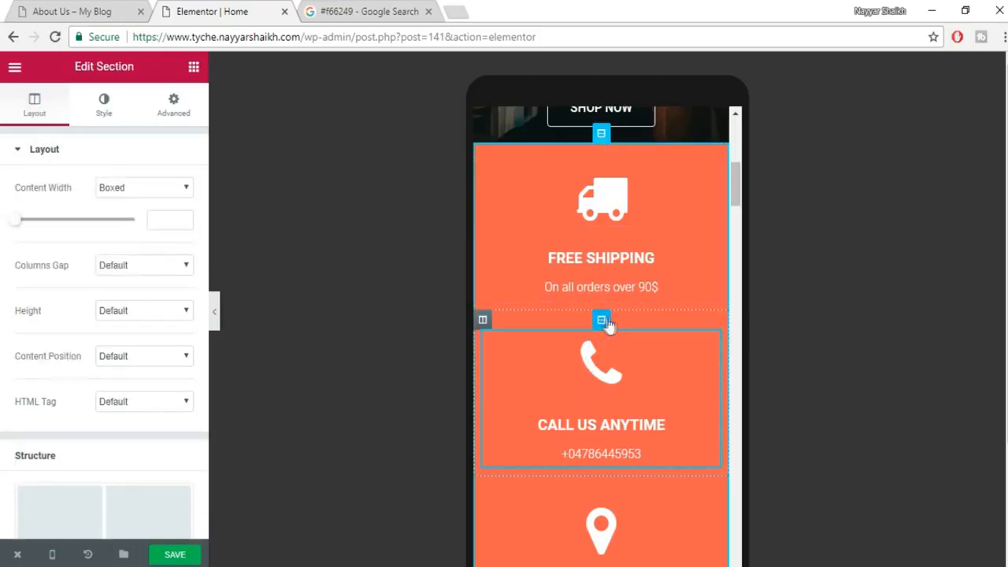
click(174, 103)
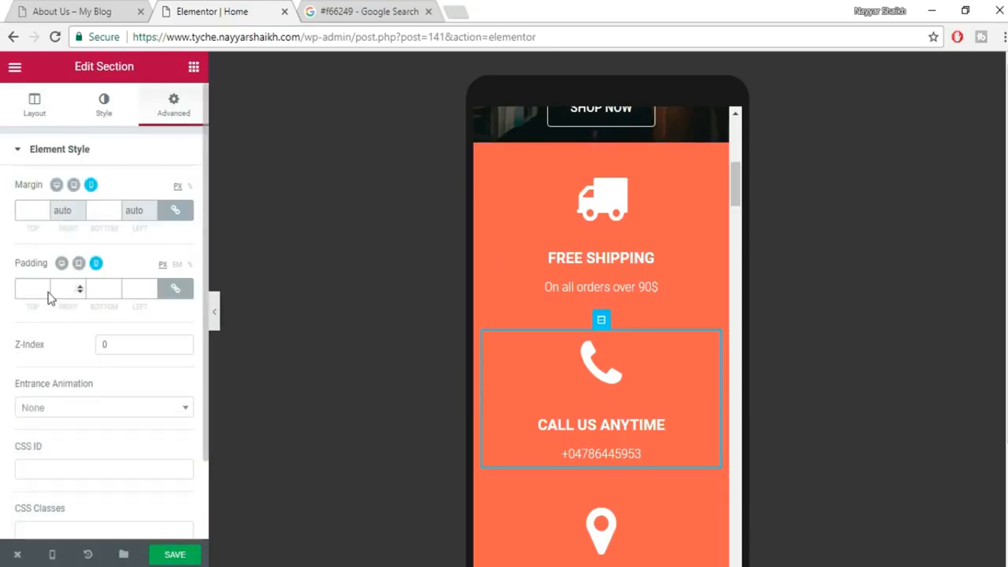
click(167, 293)
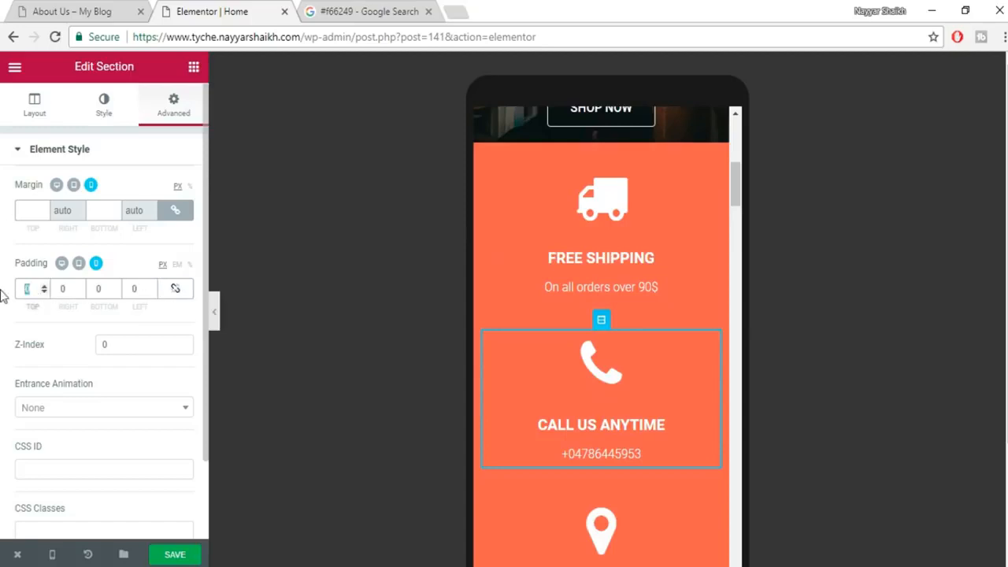
text(50)
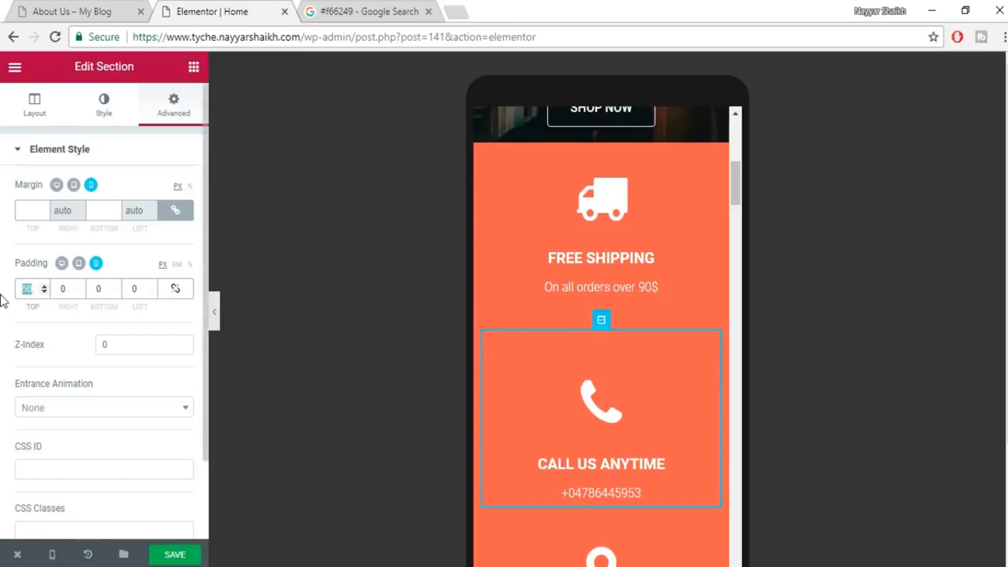
text(40)
scroll(651, 380, down, 1)
scroll(650, 381, down, 2)
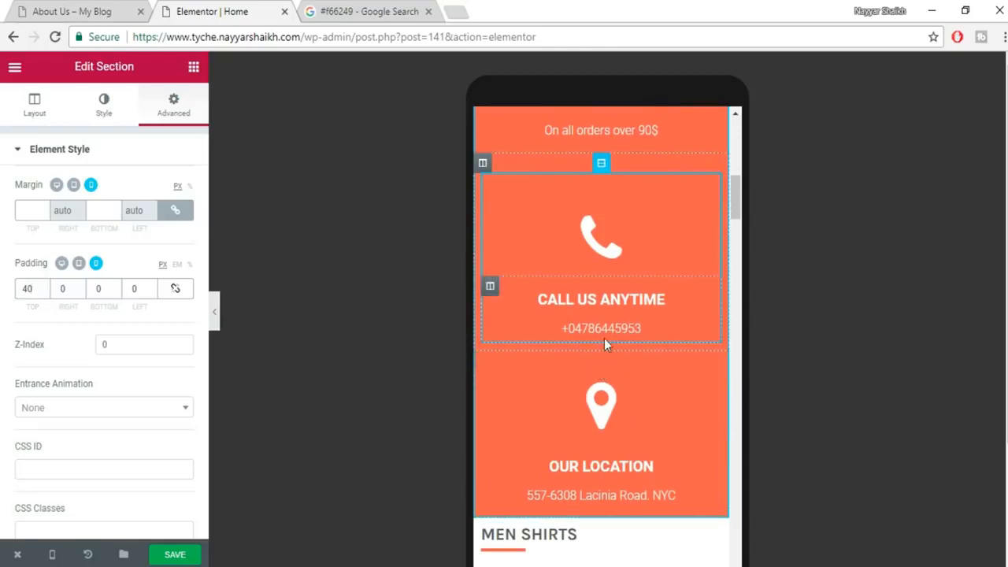
Give the Our Location section top padding 40 and bottom padding 30.
click(600, 362)
click(174, 105)
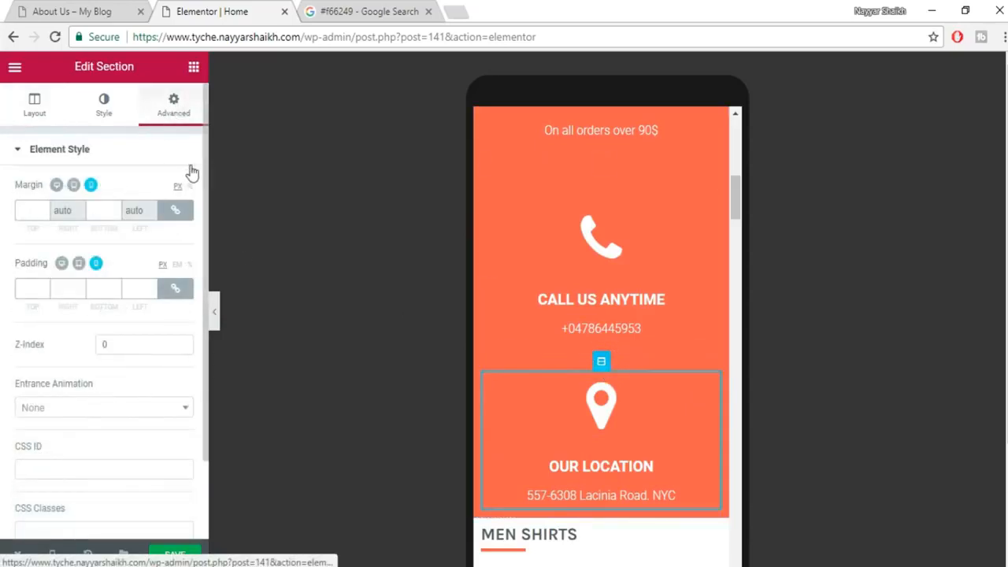
click(174, 289)
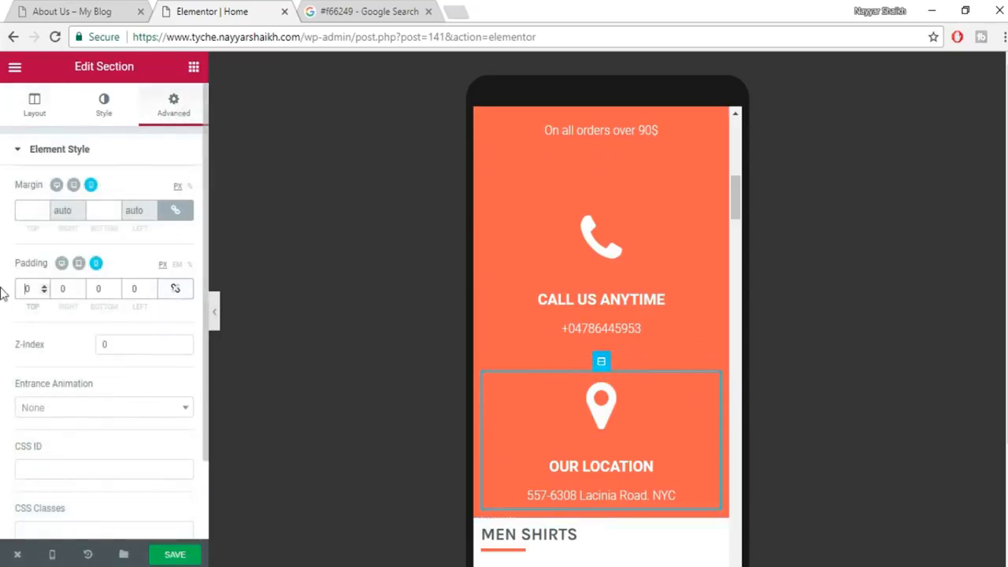
text(40)
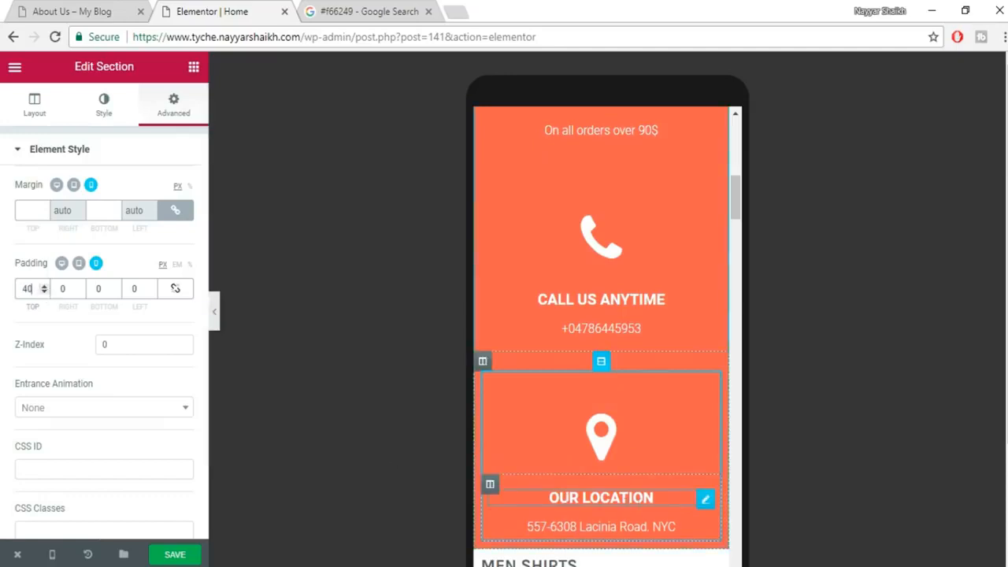
scroll(637, 448, down, 2)
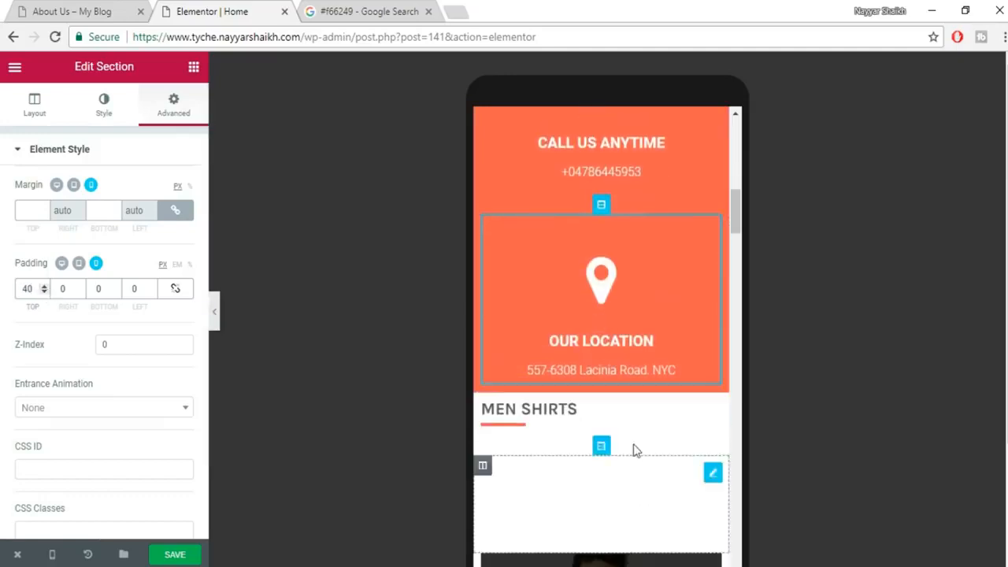
click(114, 286)
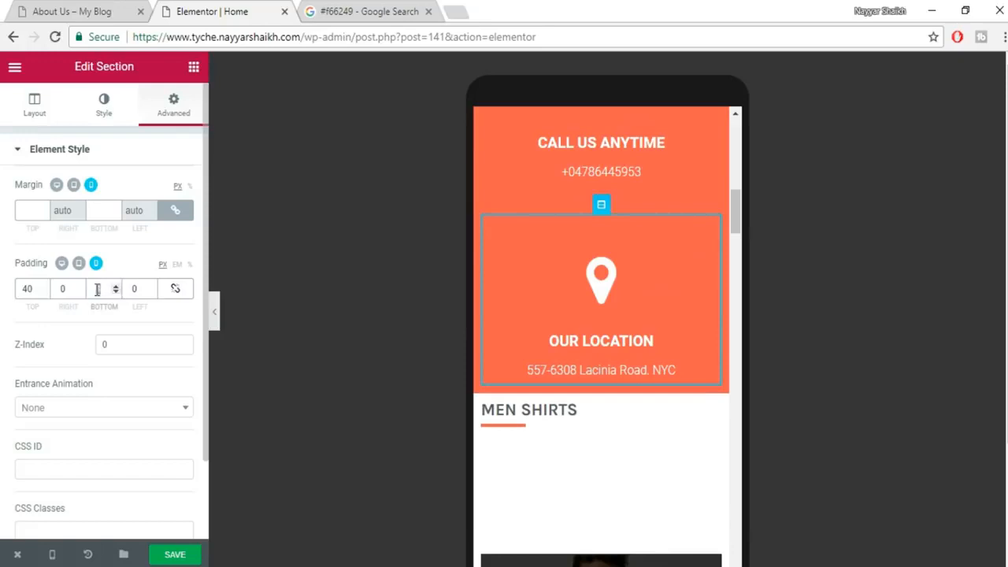
text(30)
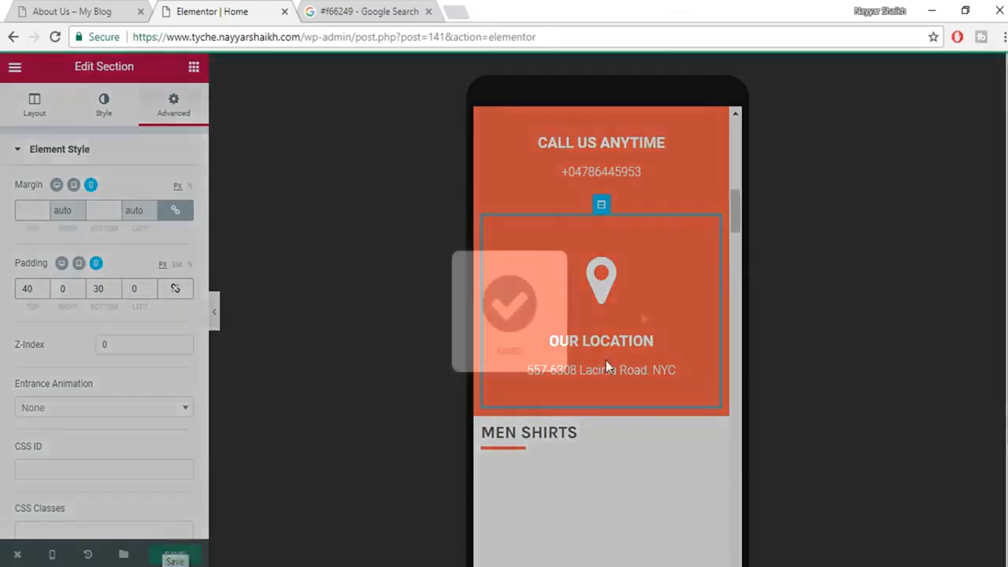
Scroll through the mobile homepage preview down to the footer to review the layout.
scroll(672, 304, up, 2)
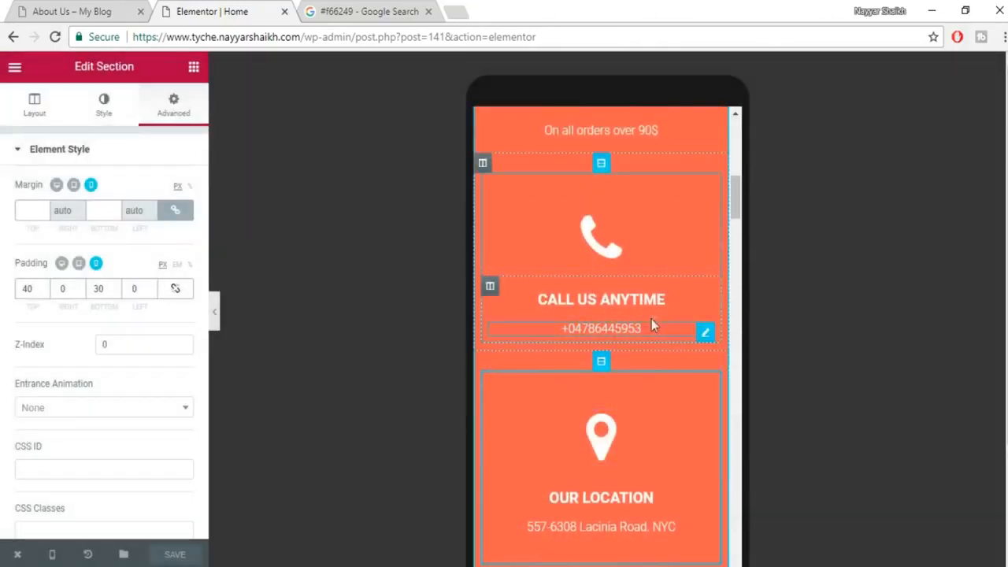
scroll(651, 329, down, 4)
scroll(652, 333, down, 1)
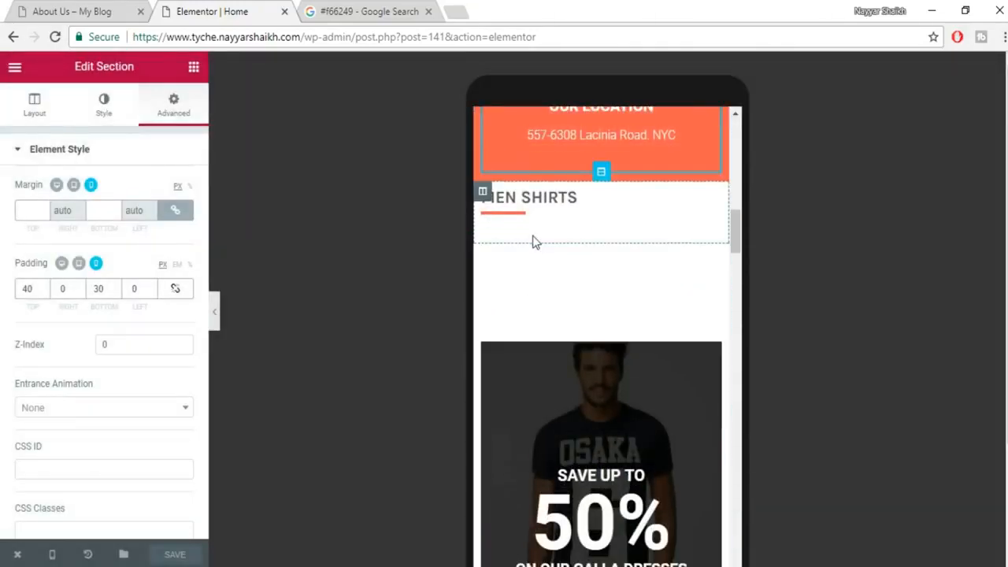
scroll(596, 337, down, 3)
scroll(596, 411, down, 10)
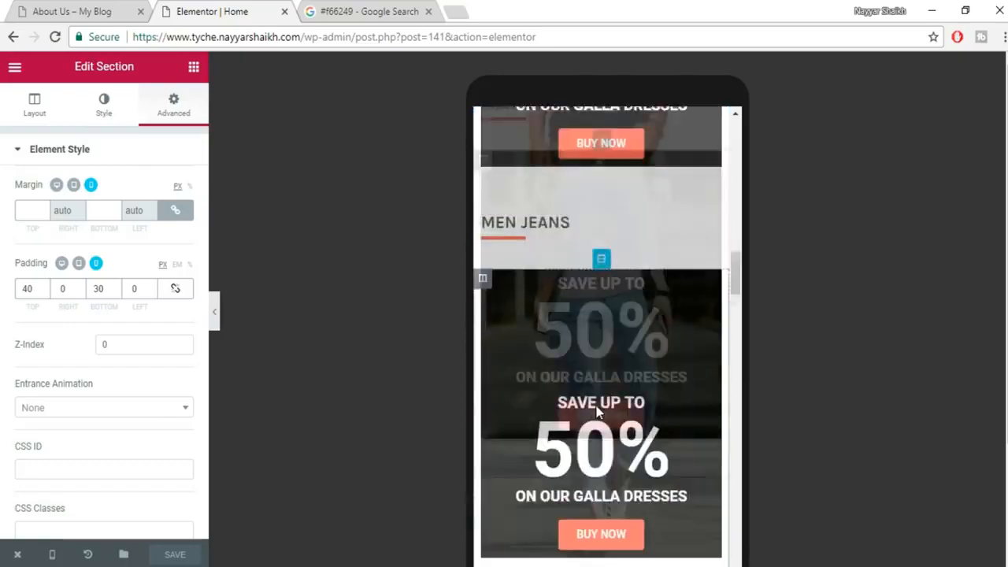
scroll(596, 411, down, 10)
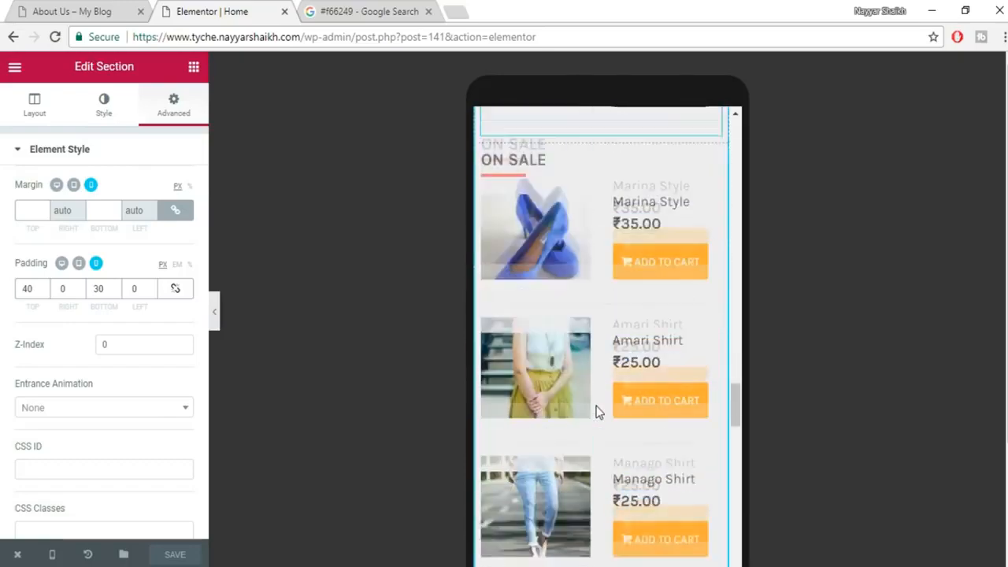
scroll(596, 411, down, 10)
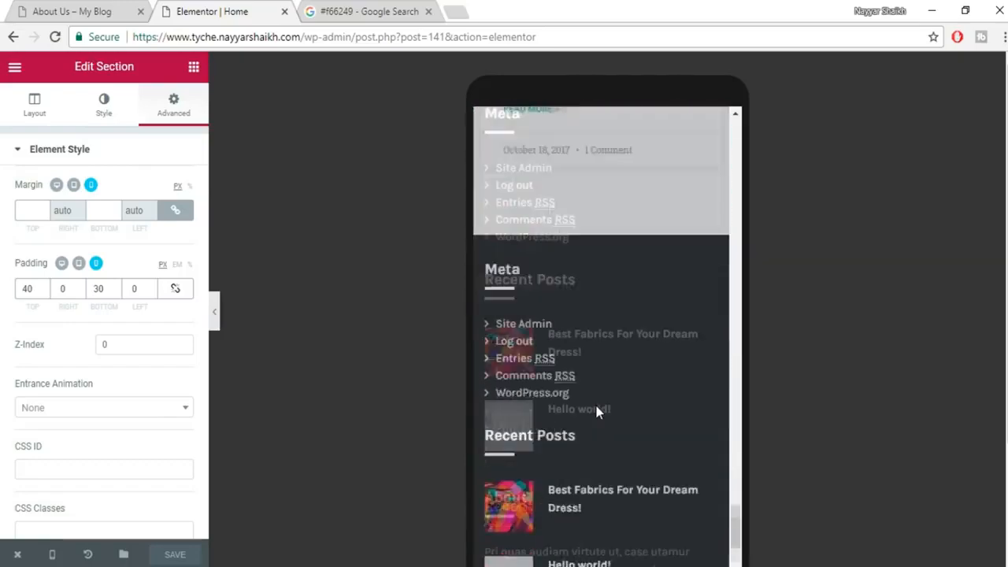
scroll(589, 449, up, 10)
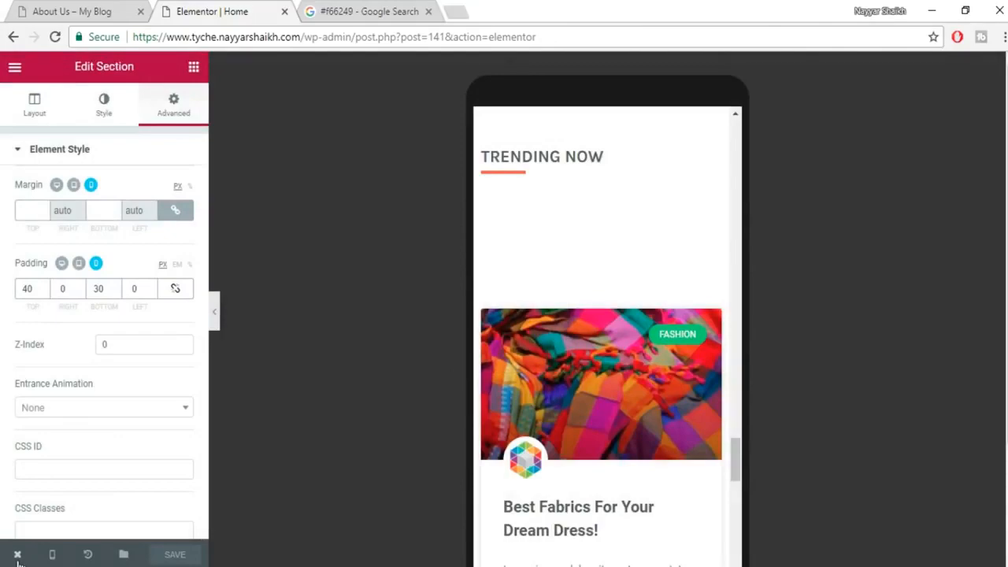
Open the live homepage in a new tab and scroll through it.
mouse_move(18, 555)
click(63, 482)
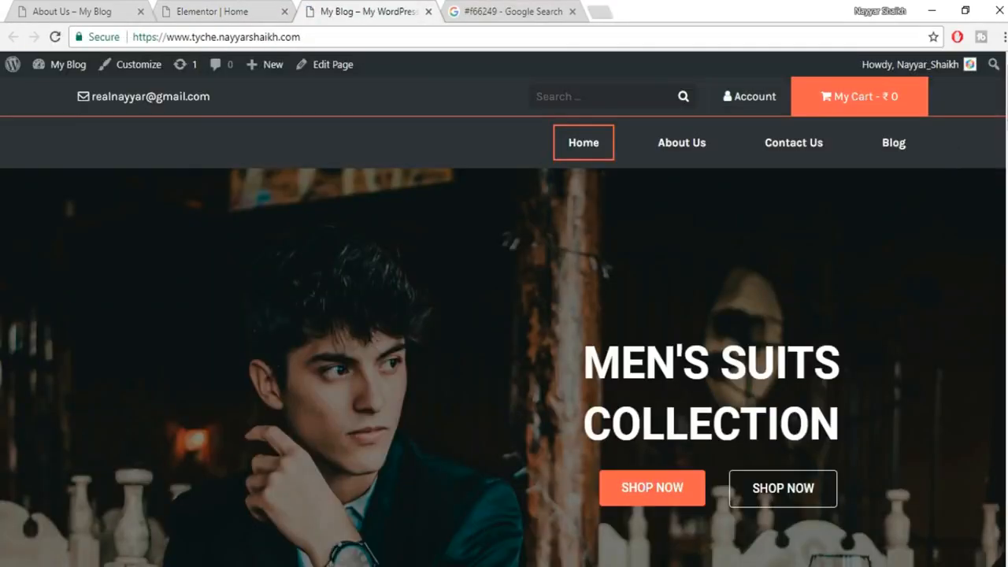
scroll(504, 321, down, 15)
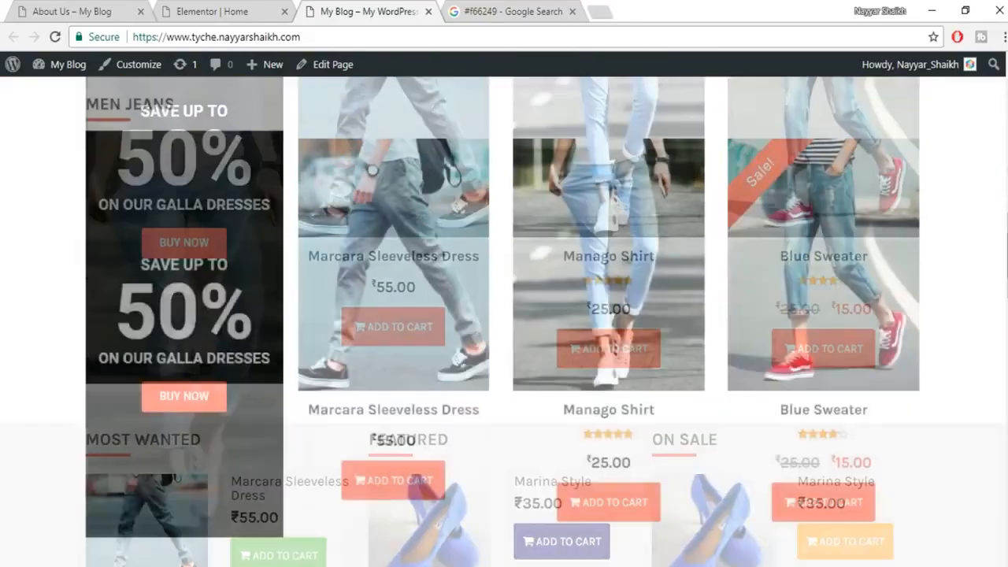
scroll(504, 321, down, 3)
scroll(504, 321, up, 20)
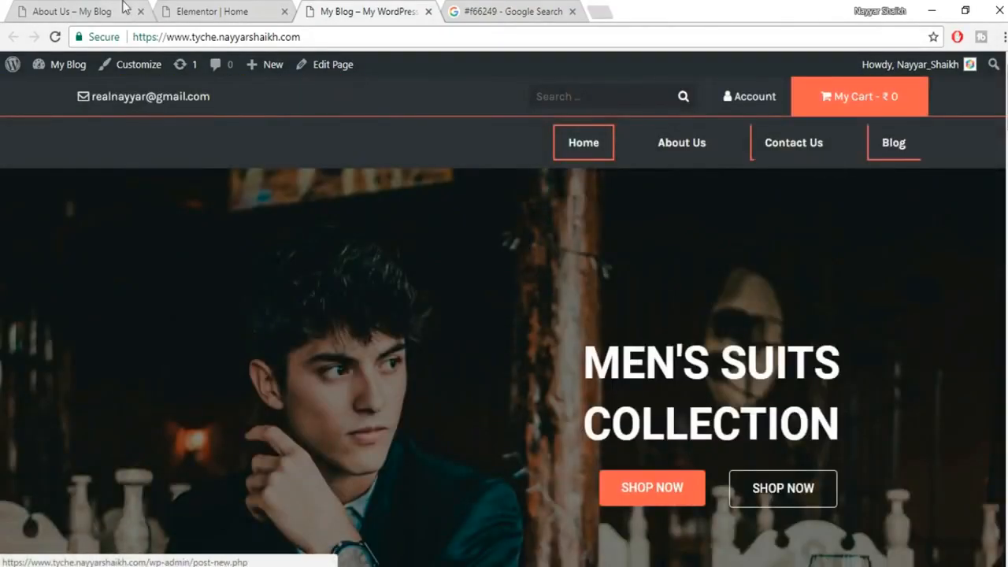
Glance at the editor tab, then view the live site's footer at the page bottom.
click(201, 11)
scroll(551, 385, up, 15)
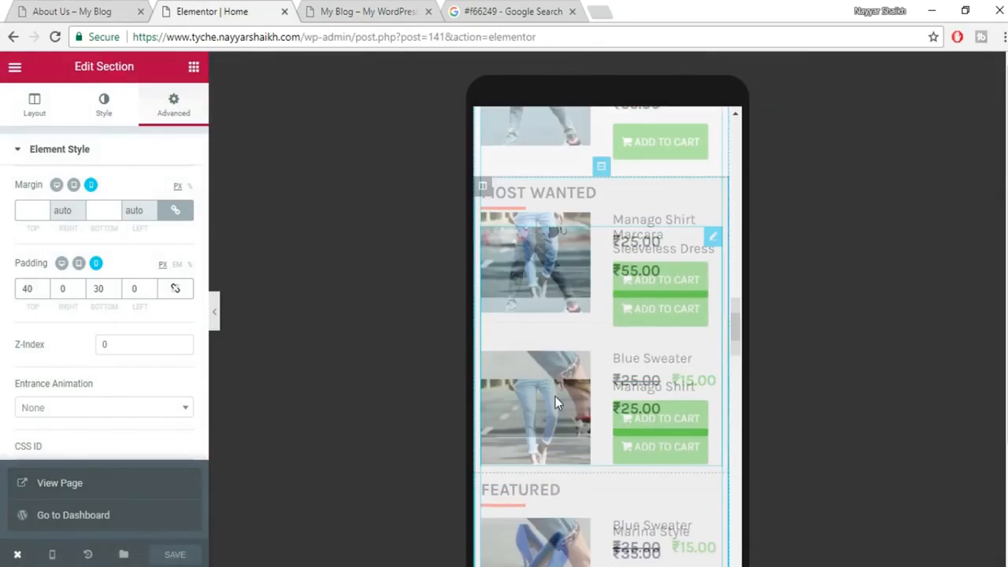
scroll(555, 396, up, 10)
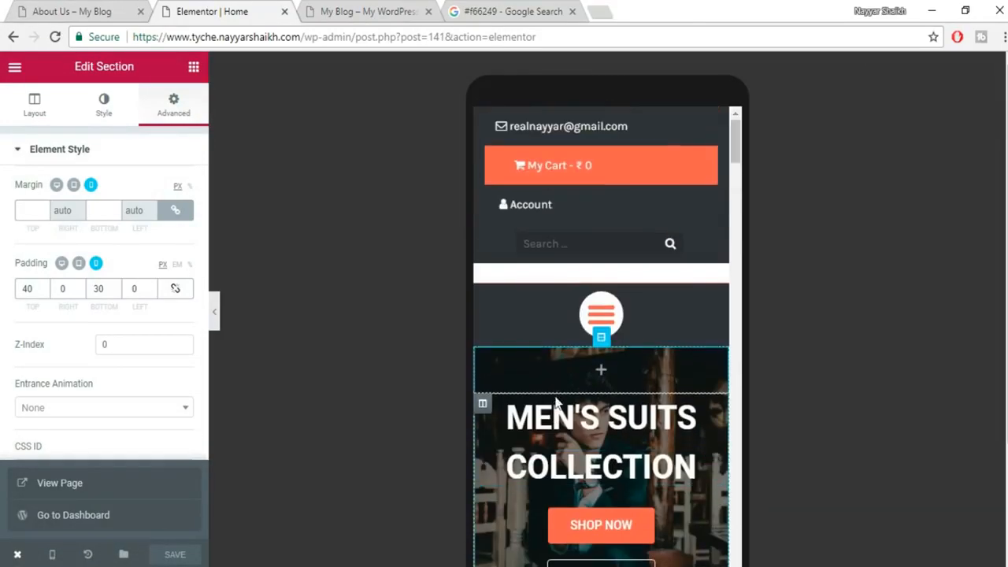
click(325, 10)
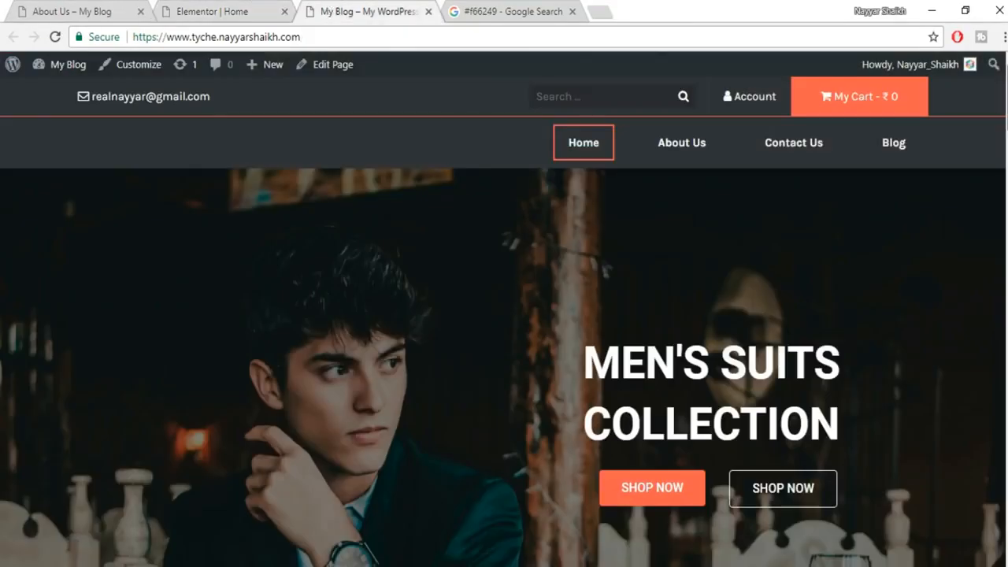
key(End)
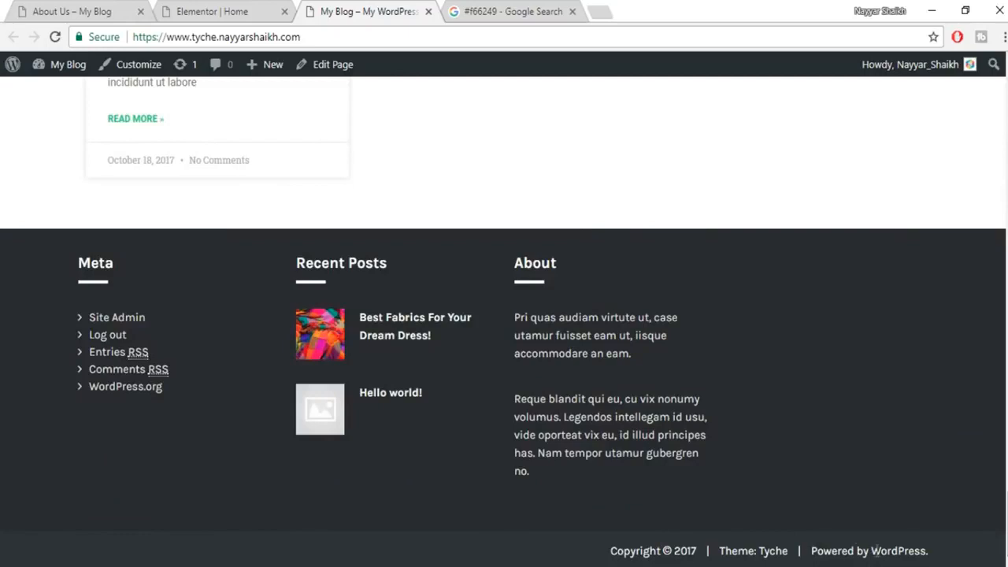
In the editor tab, cut the address back to the wp-admin root.
click(236, 11)
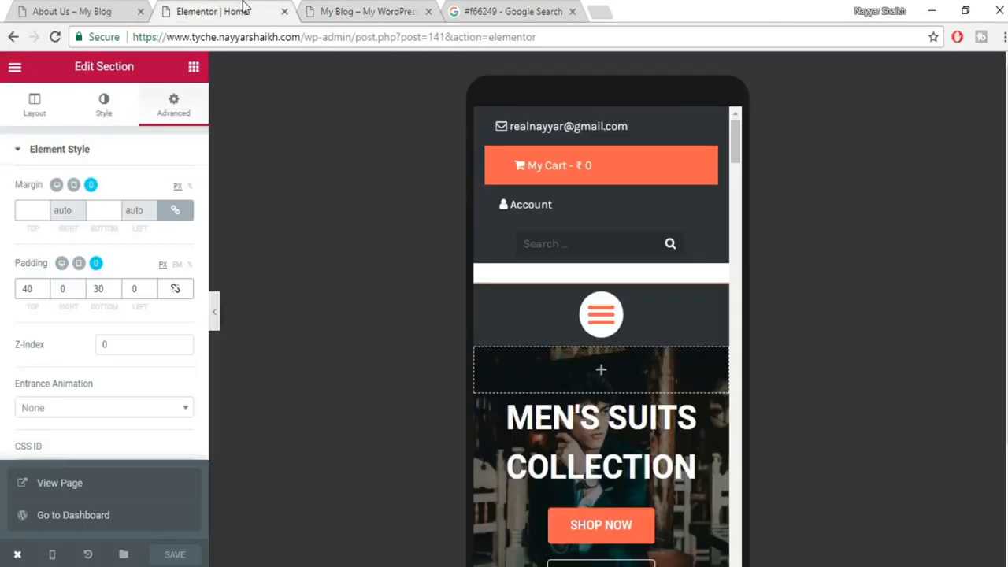
drag(350, 37, 953, 24)
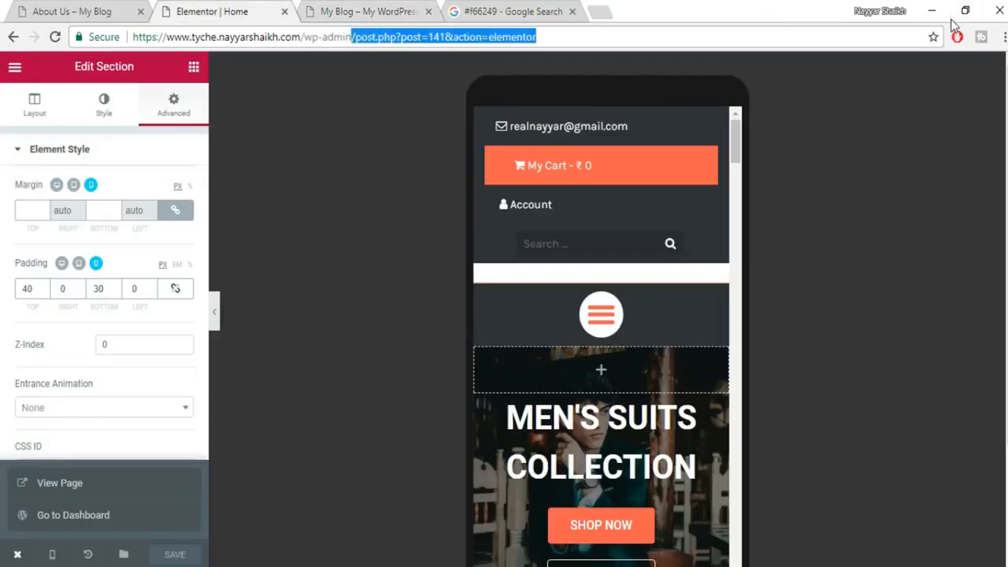
key(BackSpace)
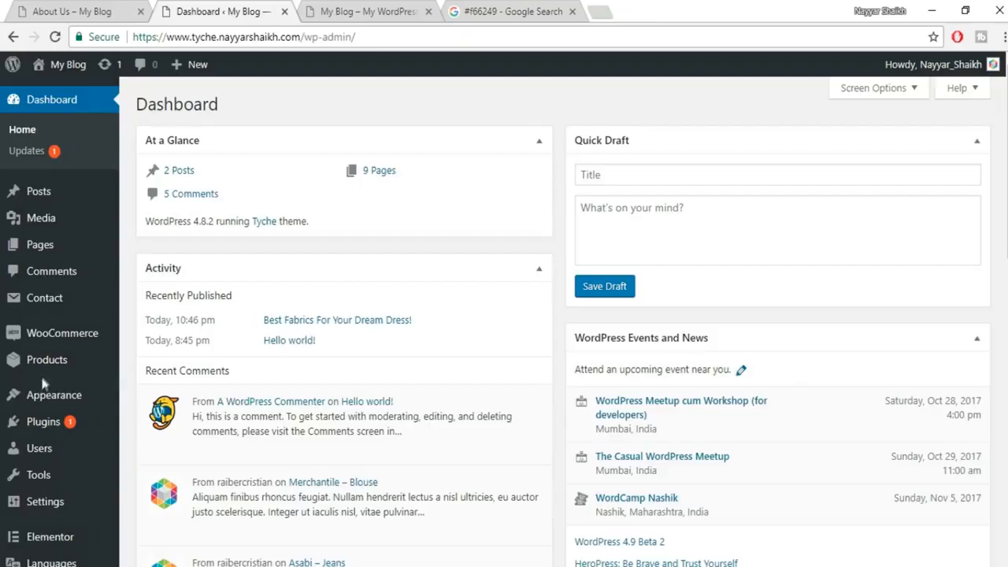
On the Widgets page, expand Footer Sidebar #1 and delete its Meta widget.
mouse_move(67, 394)
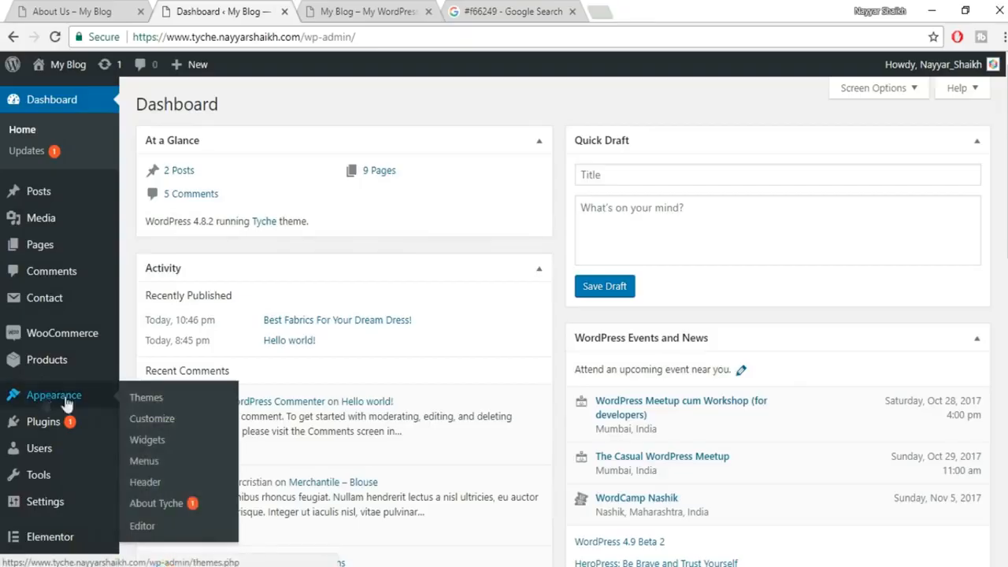
click(162, 445)
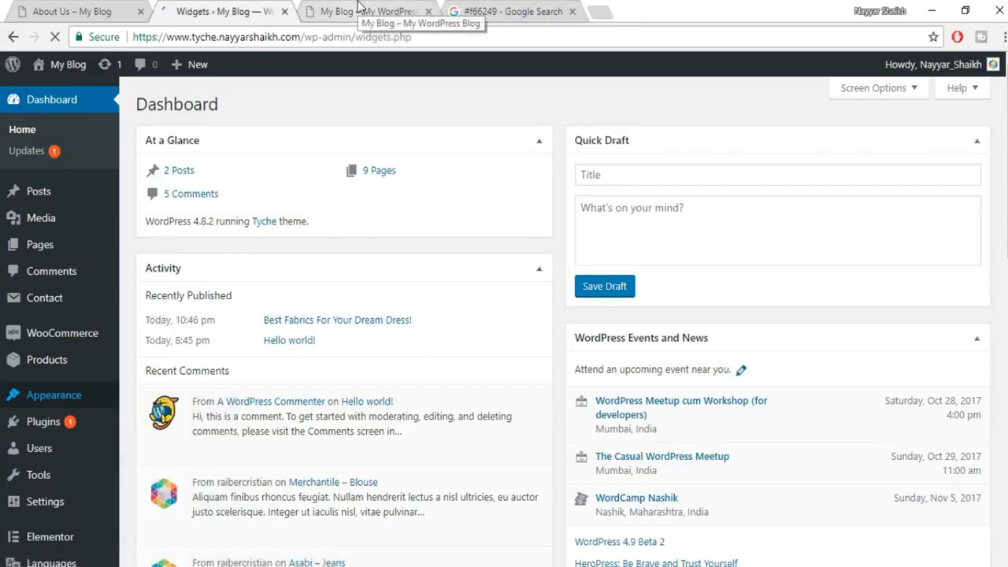
scroll(921, 244, down, 1)
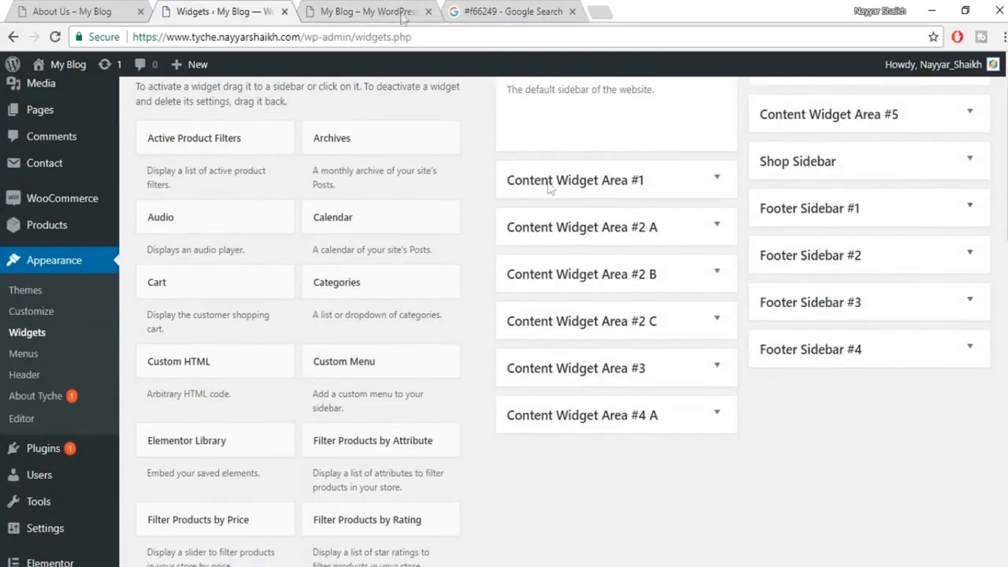
click(367, 12)
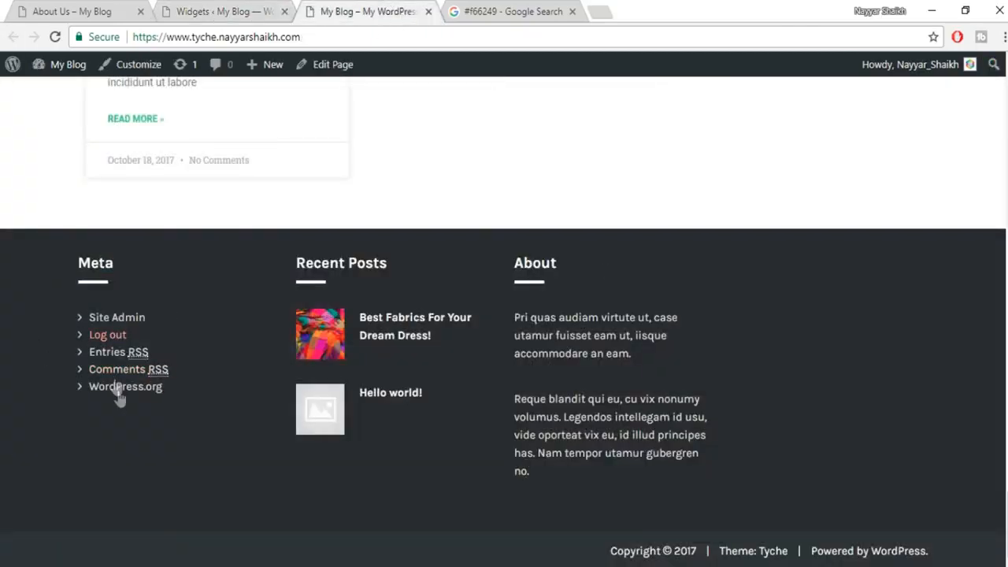
click(250, 7)
click(952, 211)
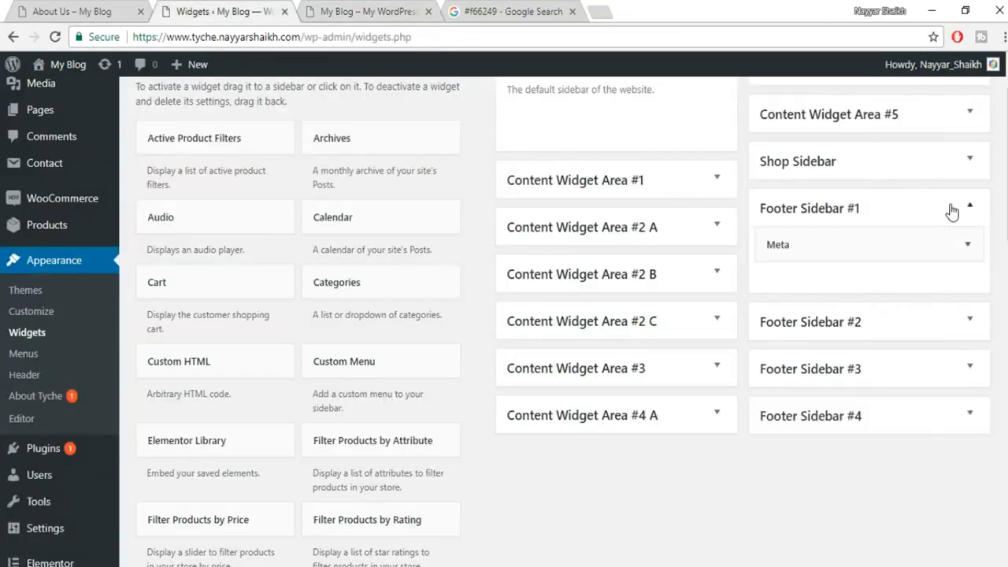
click(971, 251)
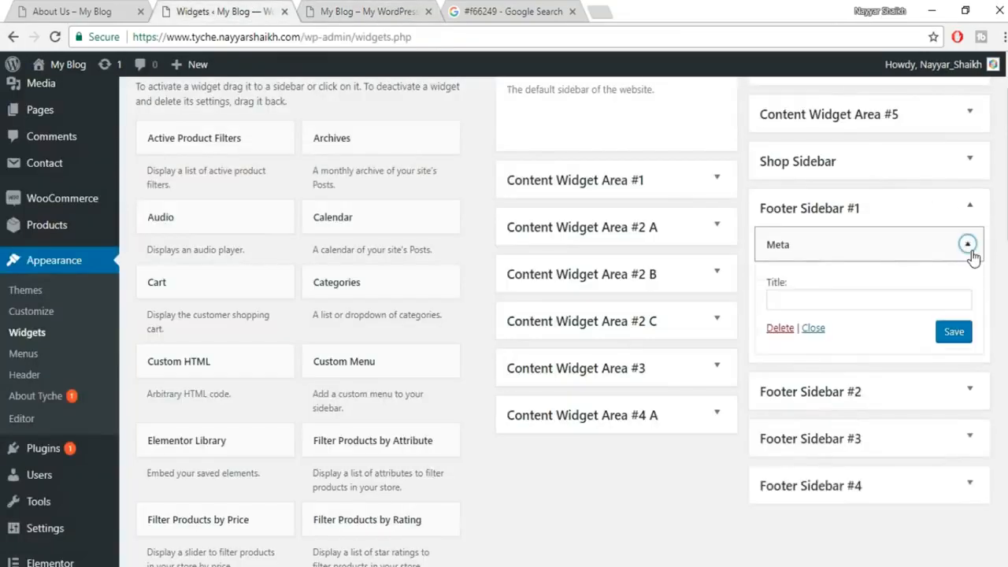
click(780, 328)
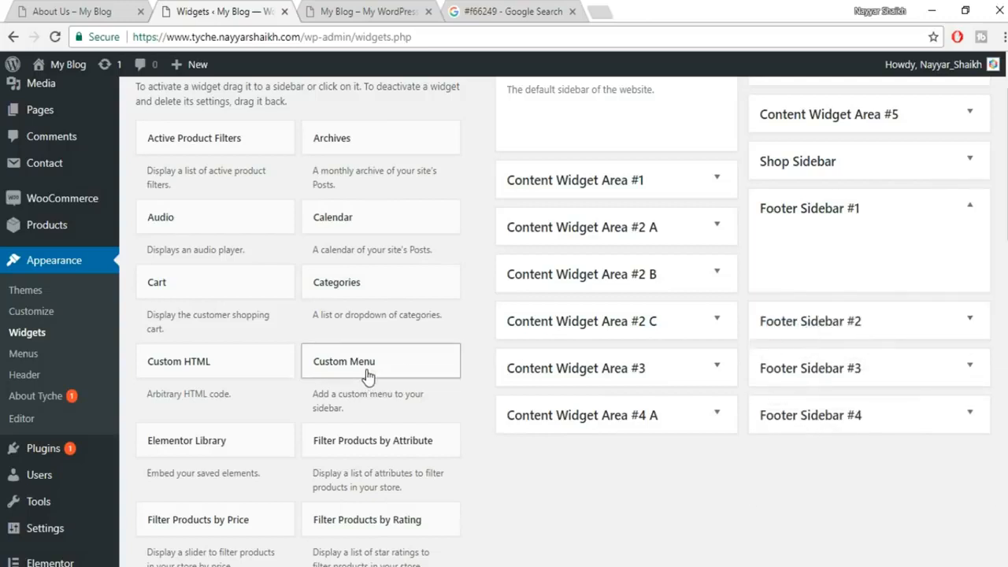
Add a Custom Menu widget titled Menu showing MainMenu and save it.
drag(364, 378, 835, 252)
click(895, 334)
click(865, 366)
click(822, 307)
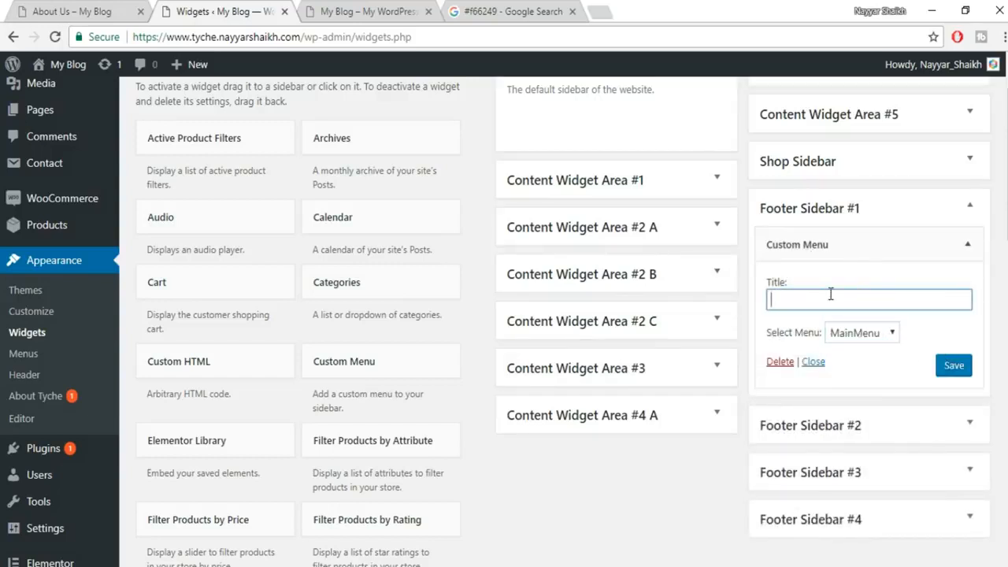
click(959, 366)
Reload the live site to confirm the footer now lists the Menu links.
click(398, 8)
click(398, 38)
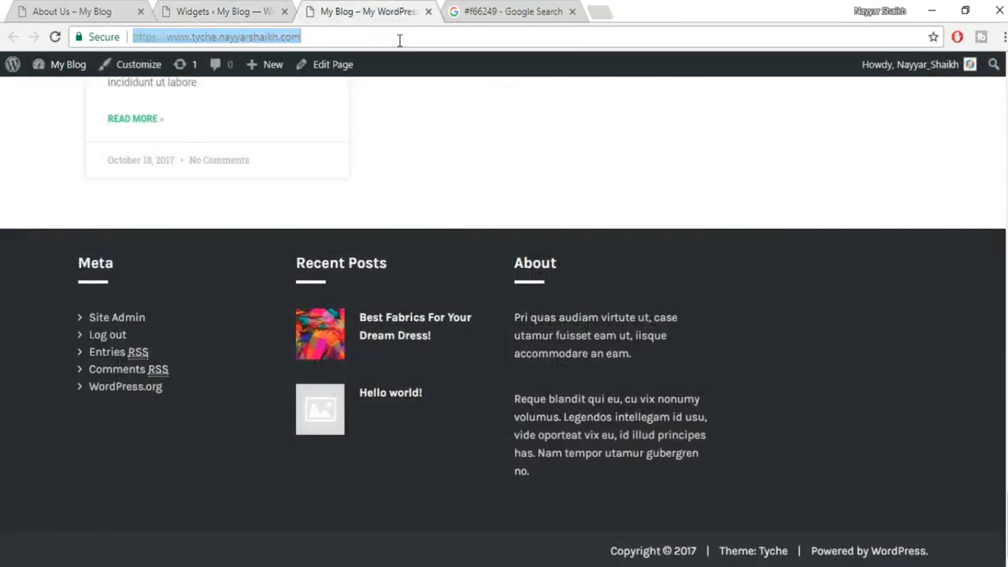
key(Return)
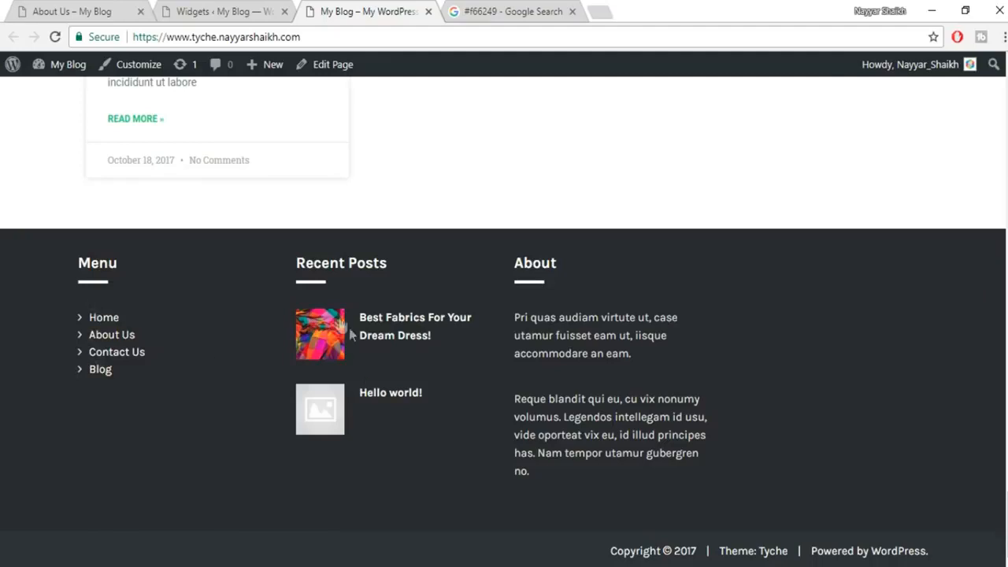
Delete the Tyche Recent Posts widget from Footer Sidebar #2 in Widgets.
click(234, 8)
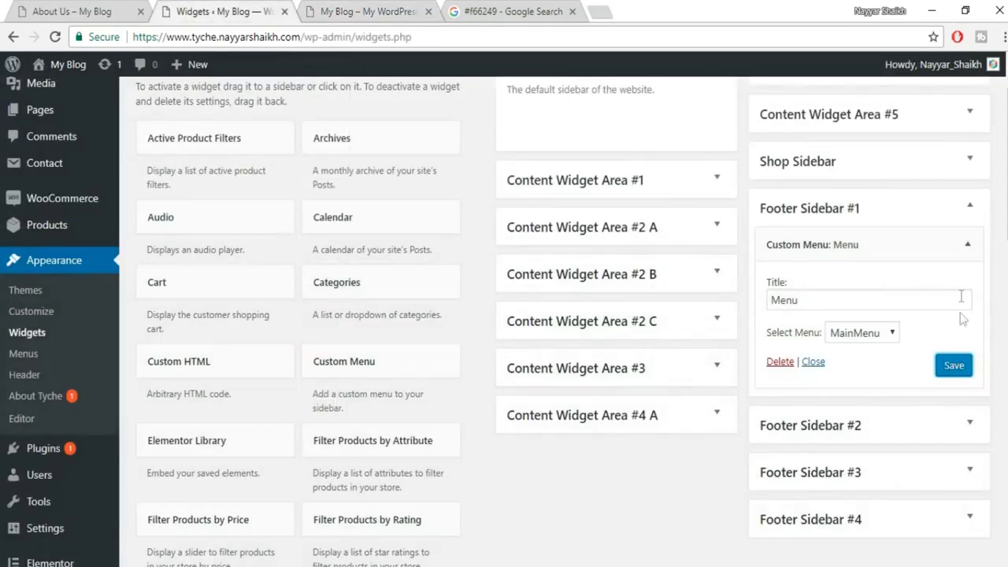
click(961, 214)
click(969, 252)
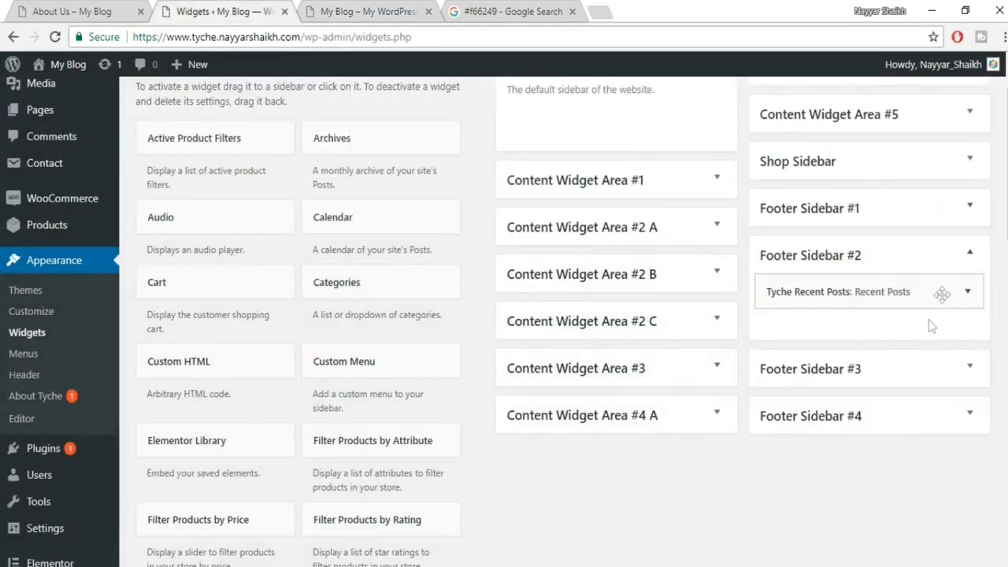
click(967, 291)
scroll(859, 457, down, 3)
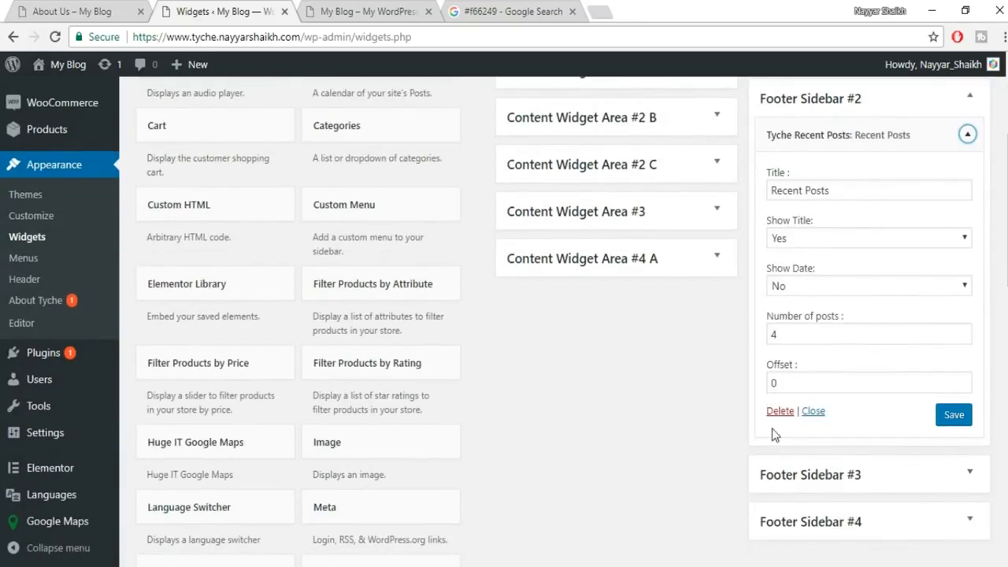
click(778, 411)
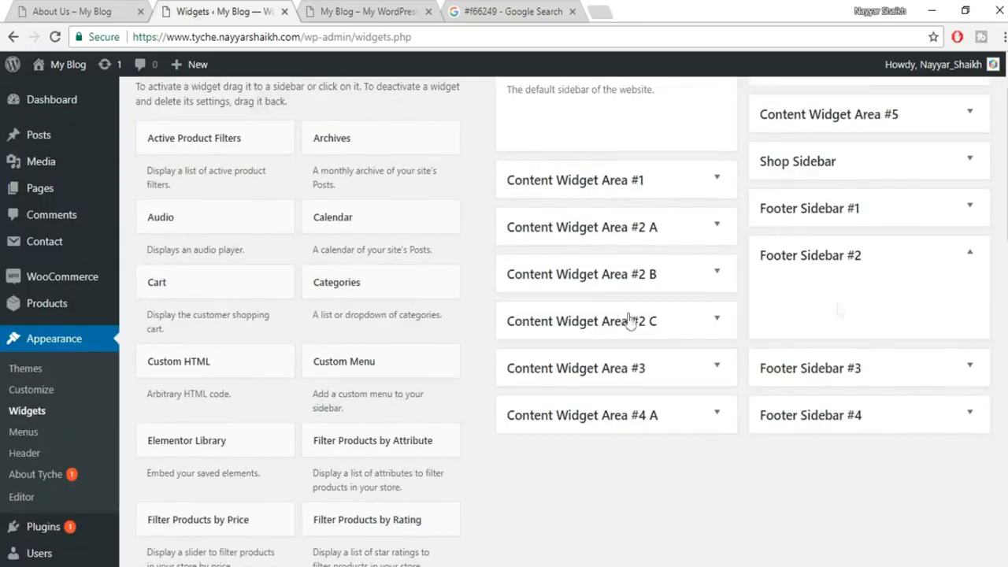
scroll(513, 360, down, 10)
scroll(512, 359, down, 4)
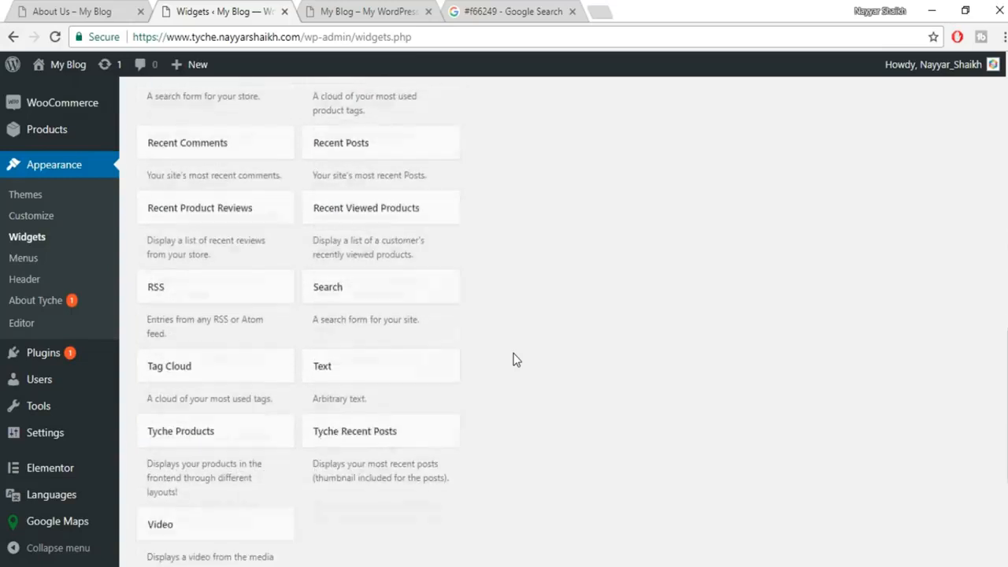
scroll(596, 337, up, 1)
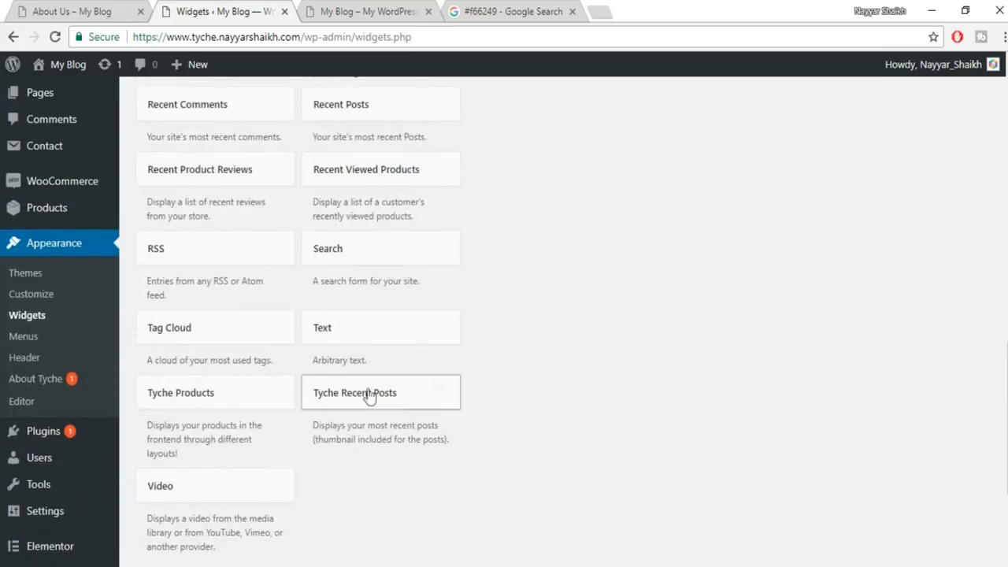
scroll(233, 409, up, 3)
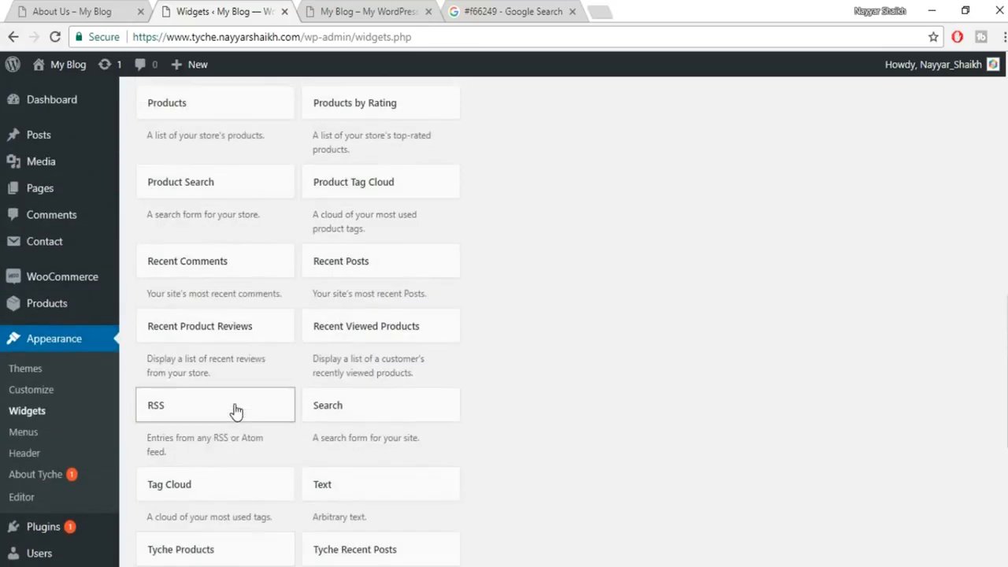
scroll(419, 314, up, 6)
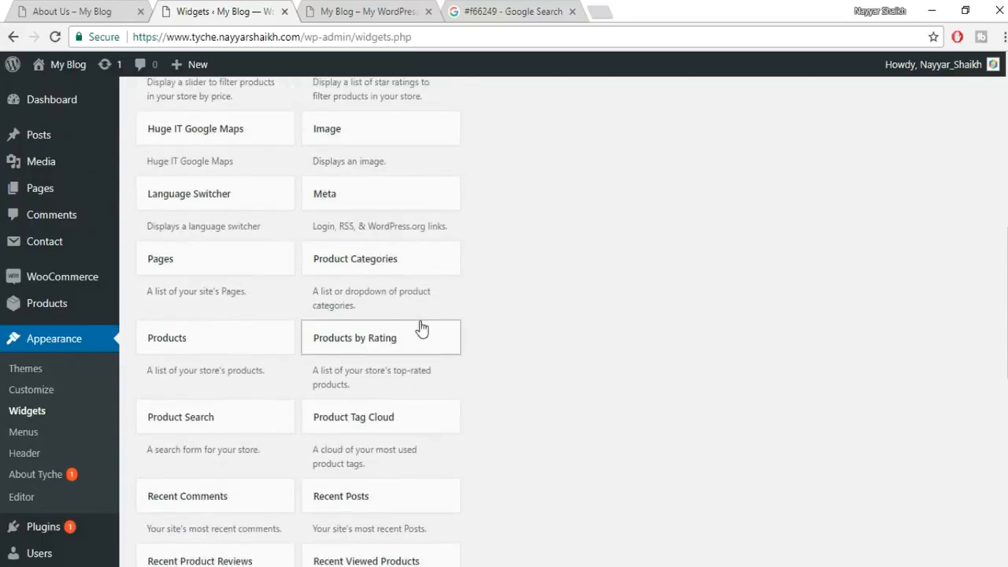
scroll(419, 331, up, 3)
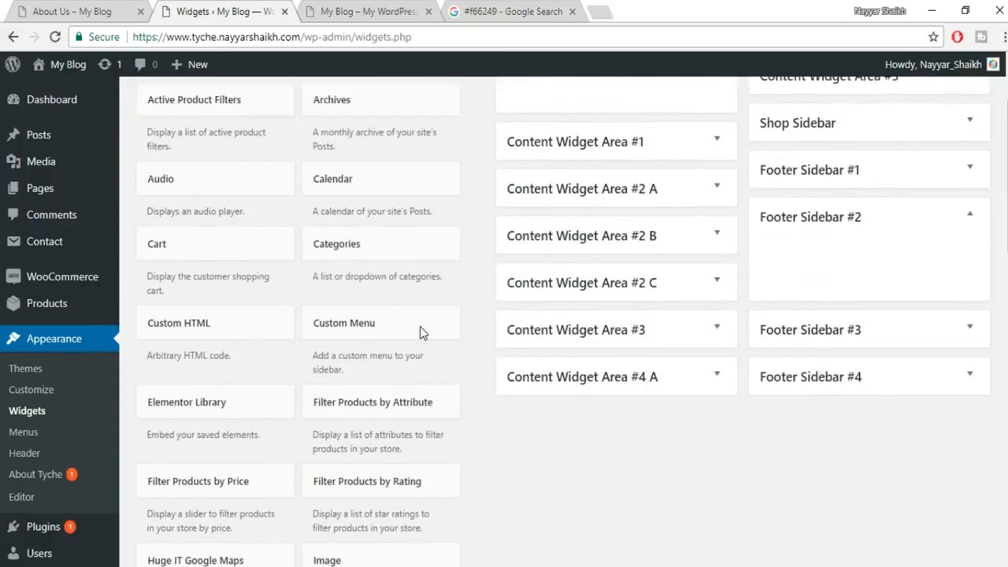
scroll(450, 355, down, 7)
scroll(454, 359, down, 4)
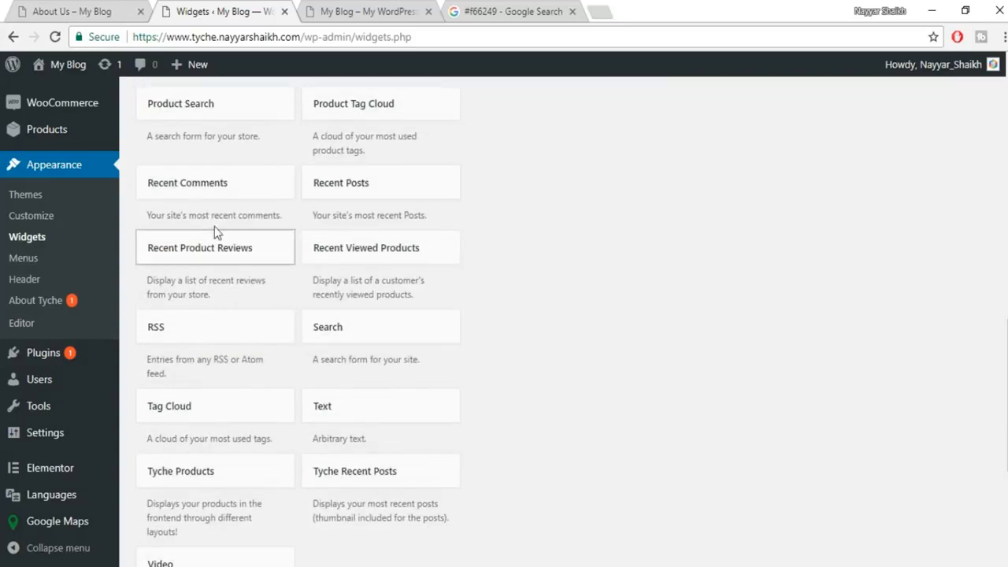
Add a Recent Viewed Products widget showing 3 products to Footer Sidebar #2 and save it.
click(398, 262)
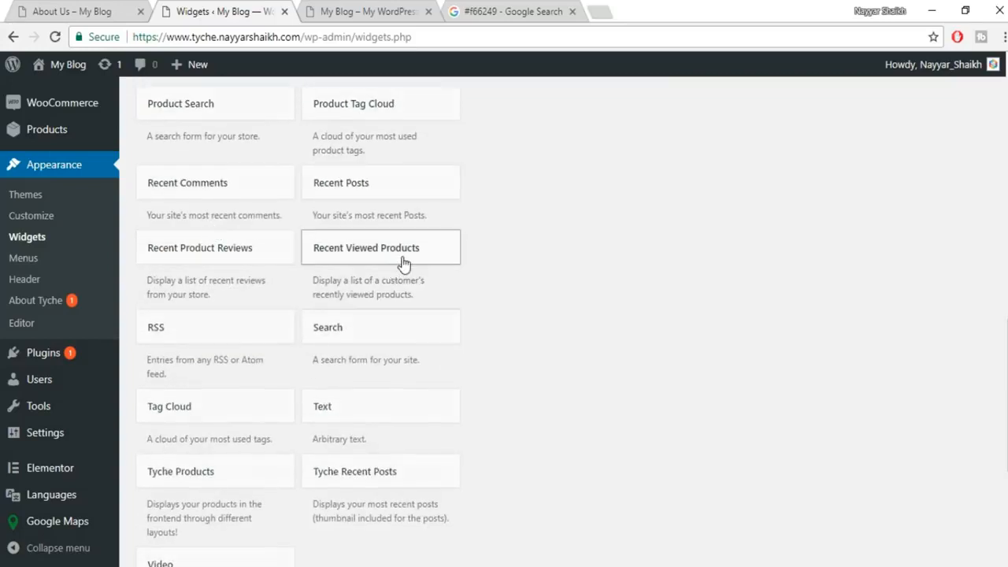
scroll(439, 367, down, 6)
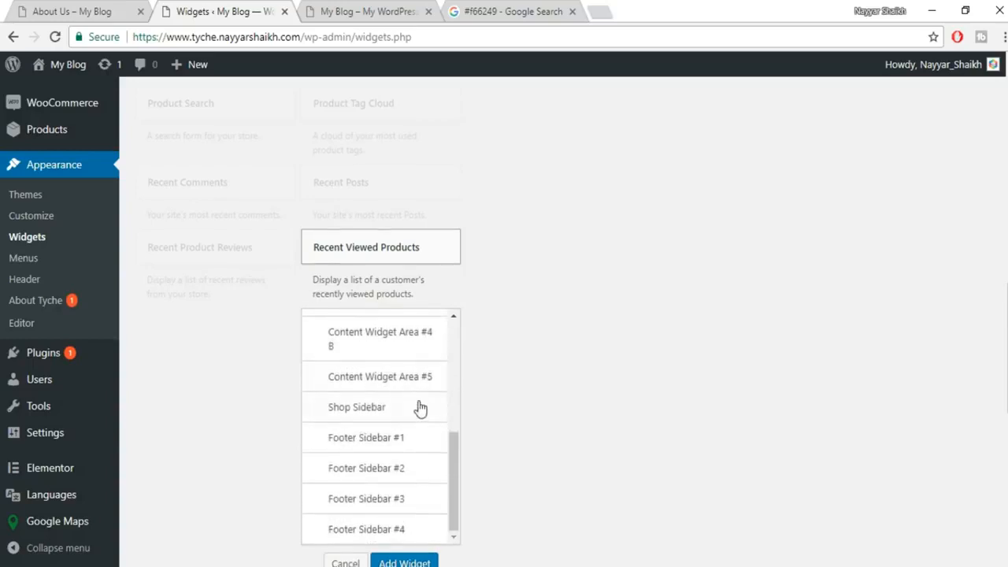
click(389, 389)
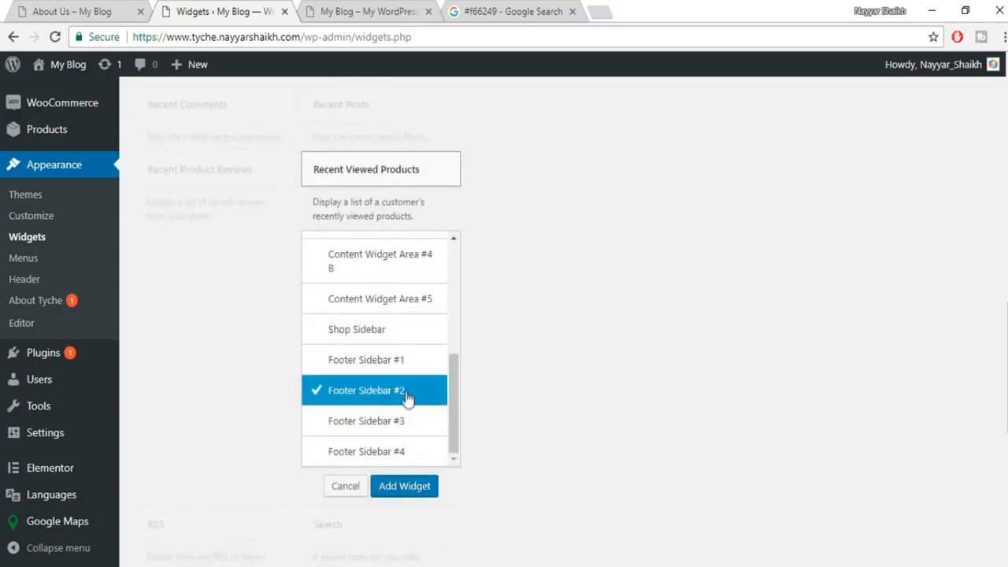
click(411, 484)
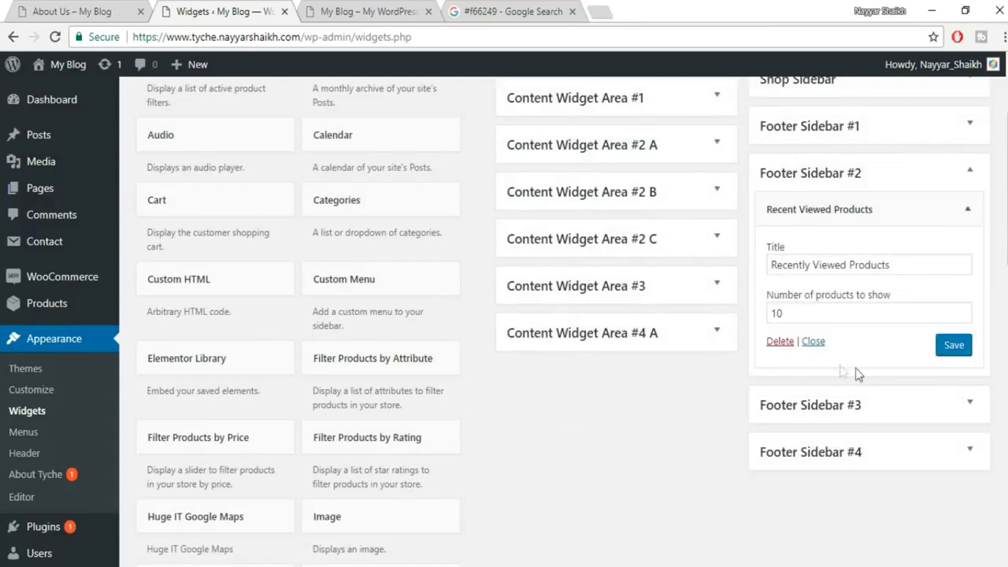
double_click(816, 315)
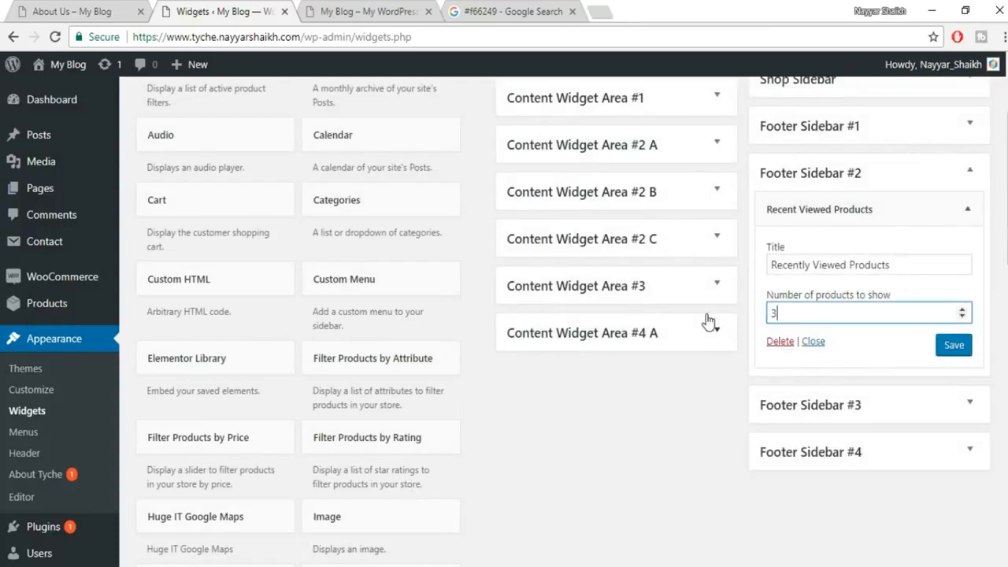
click(954, 345)
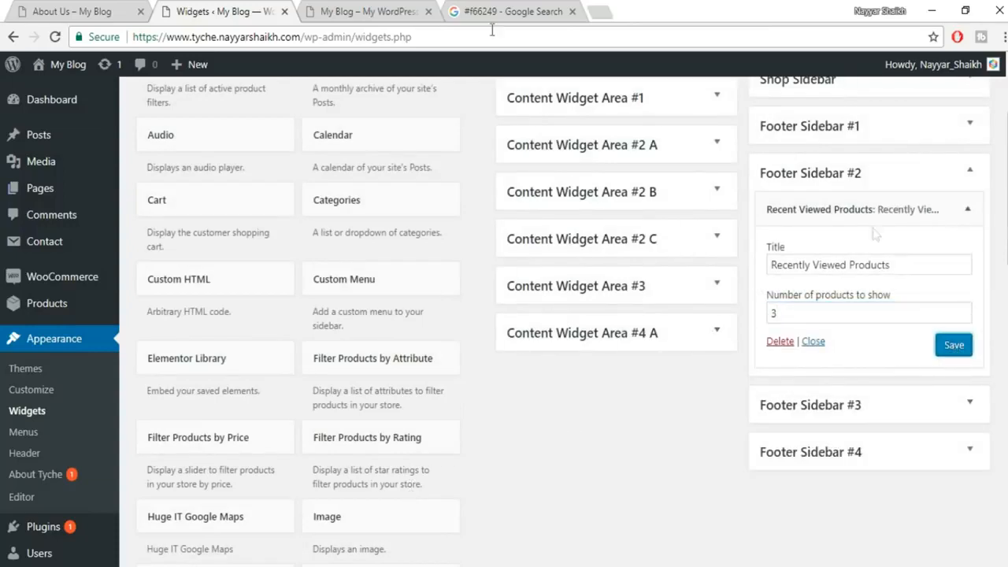
Reload the live site to check the footer, then delete the Recent Viewed Products widget.
click(344, 11)
click(54, 37)
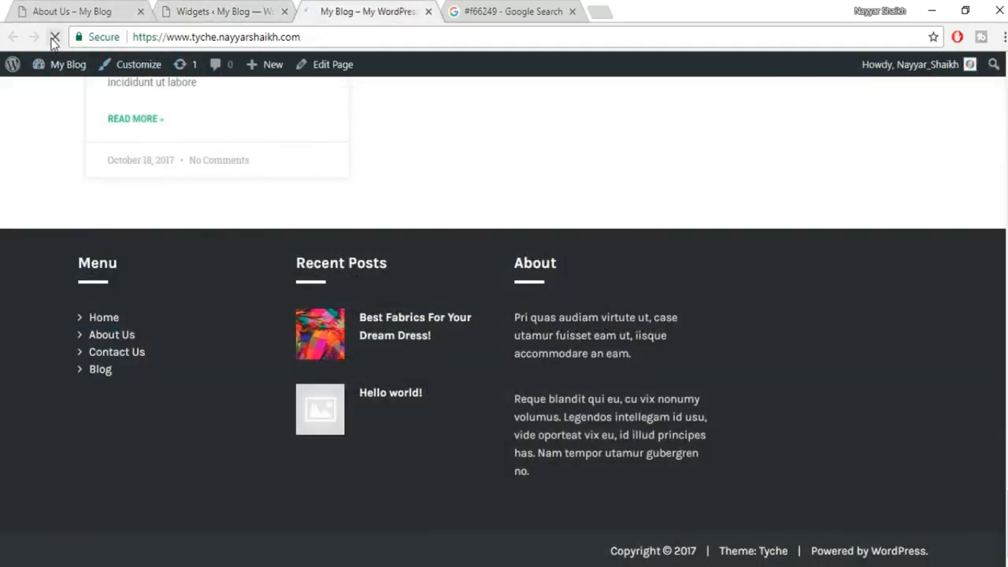
key(ctrl+shift+Tab)
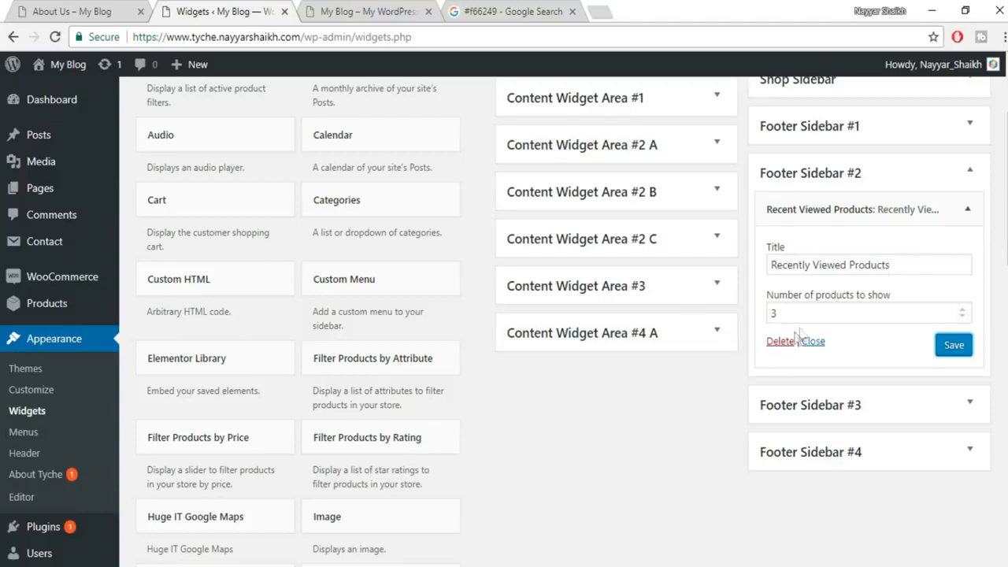
click(780, 341)
Add a Product Categories widget to Footer Sidebar #2 and save it.
scroll(468, 445, down, 4)
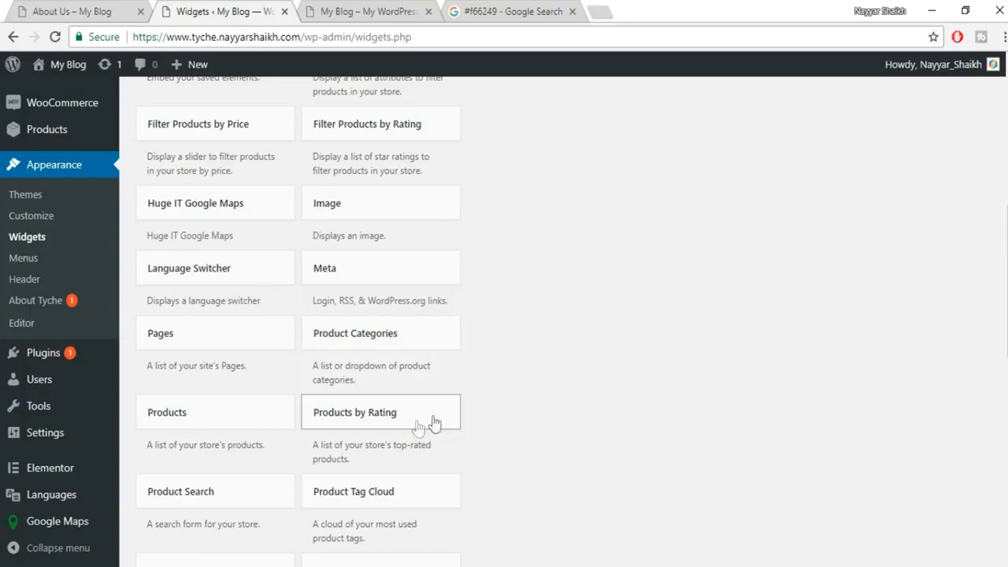
scroll(416, 428, down, 2)
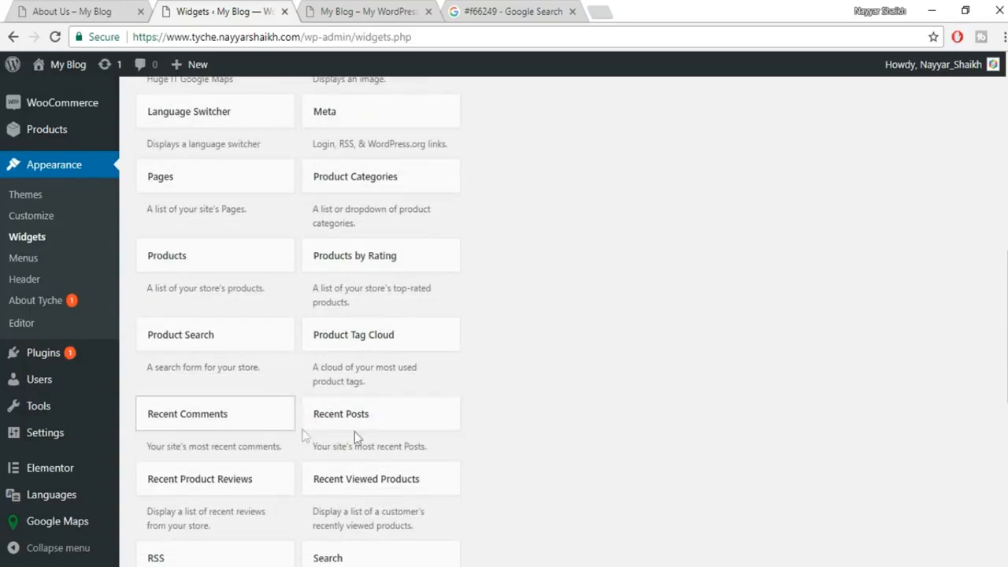
scroll(443, 362, up, 1)
click(418, 273)
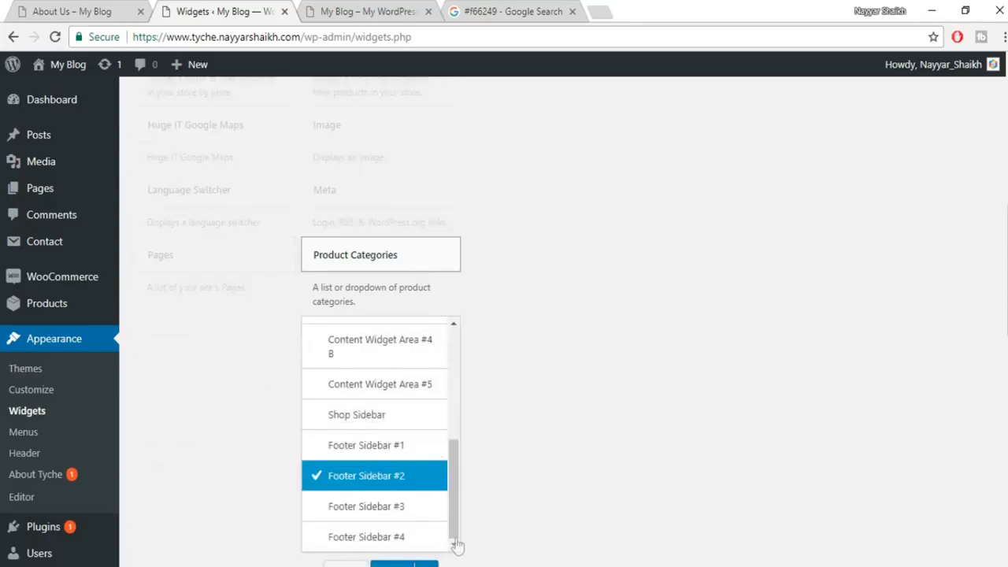
scroll(413, 551, down, 1)
click(415, 494)
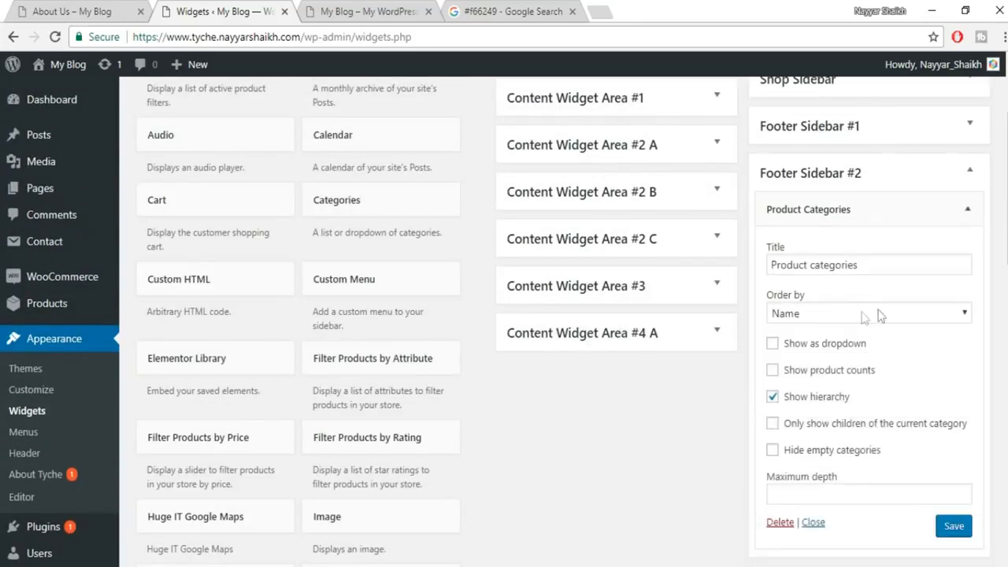
click(954, 526)
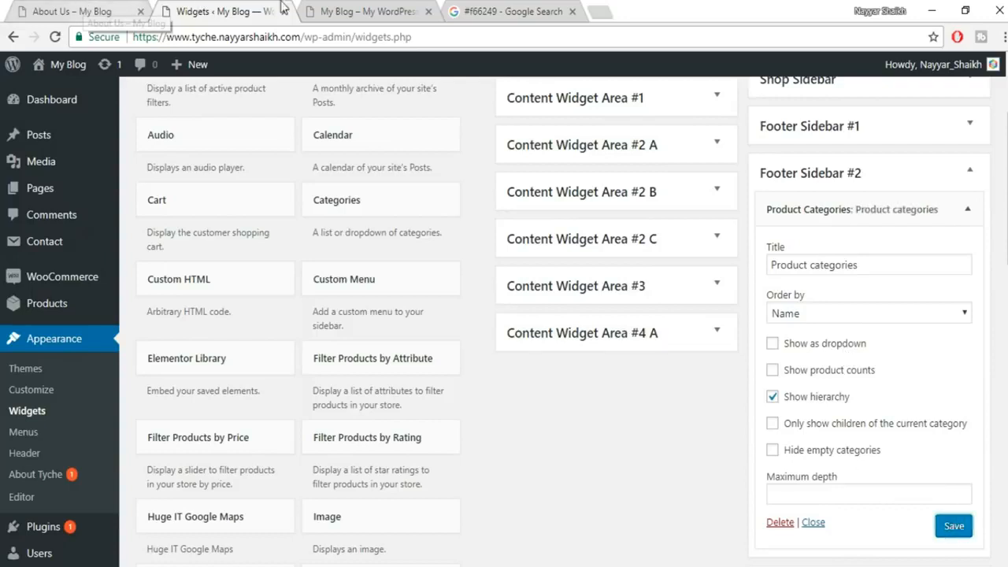
Reload the live site and check that the footer shows the Product categories column.
click(324, 11)
click(55, 38)
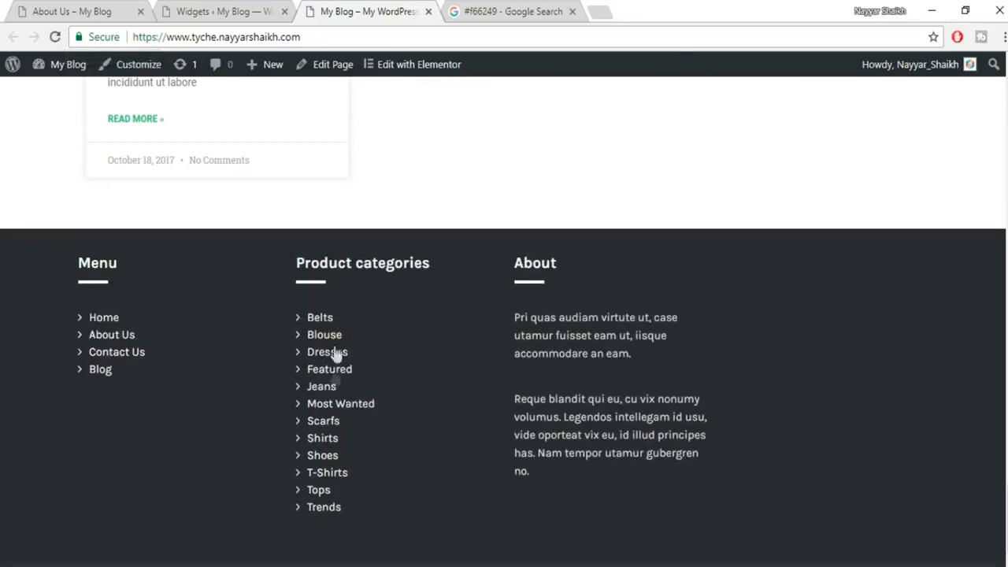
click(229, 11)
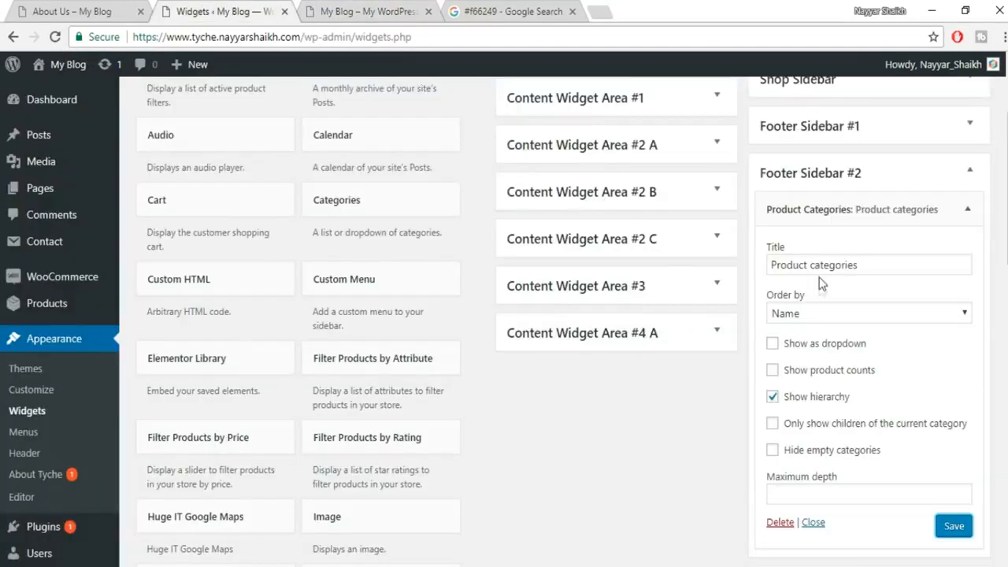
click(905, 177)
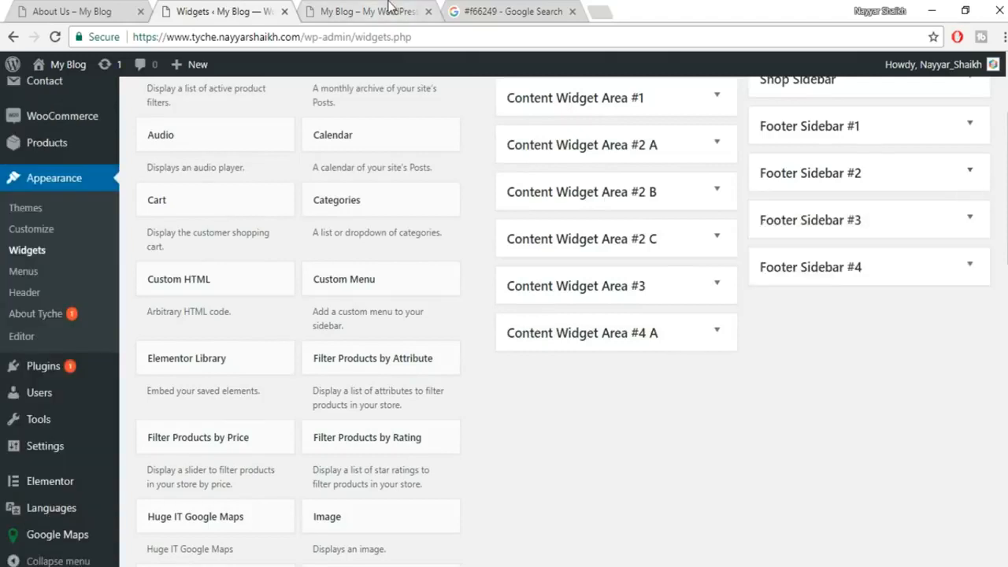
click(362, 11)
scroll(549, 514, down, 1)
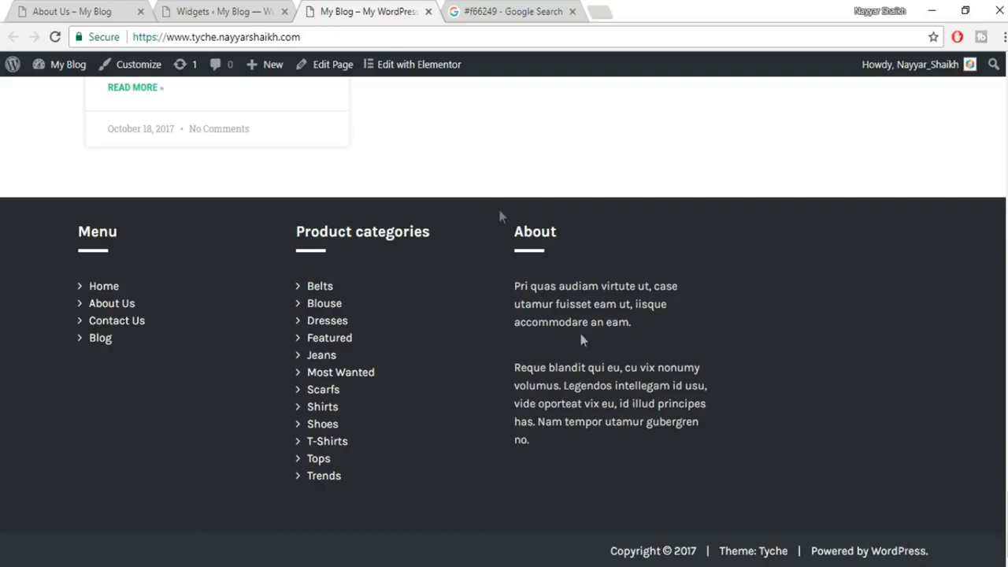
click(217, 10)
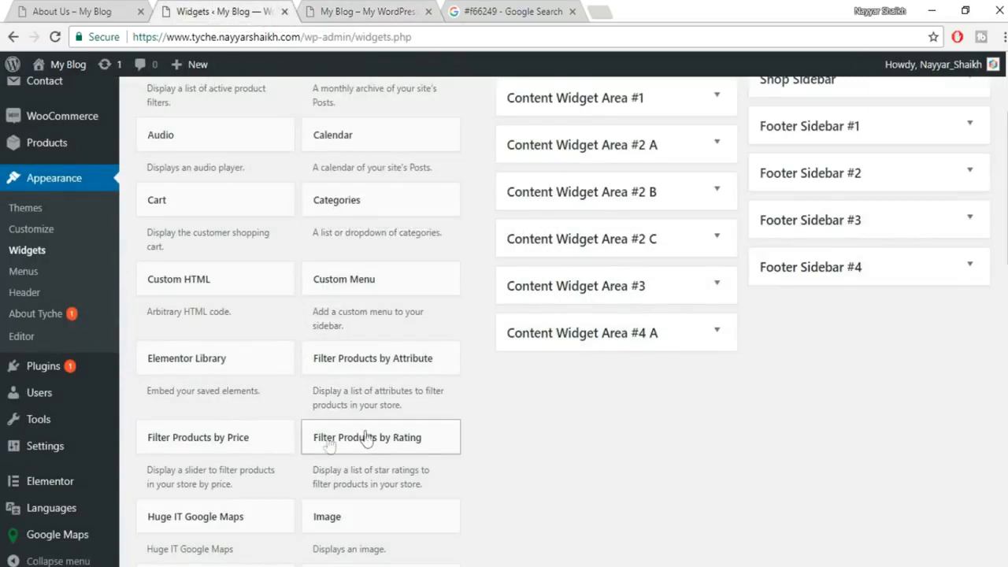
key(ctrl+Tab)
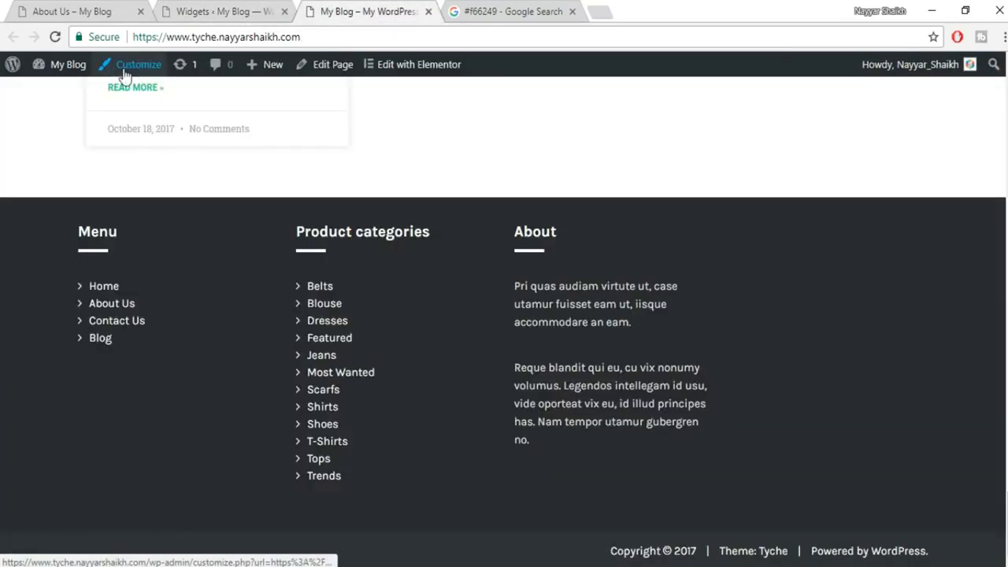
Go to the Footer section under Theme Options in the Customizer.
click(123, 73)
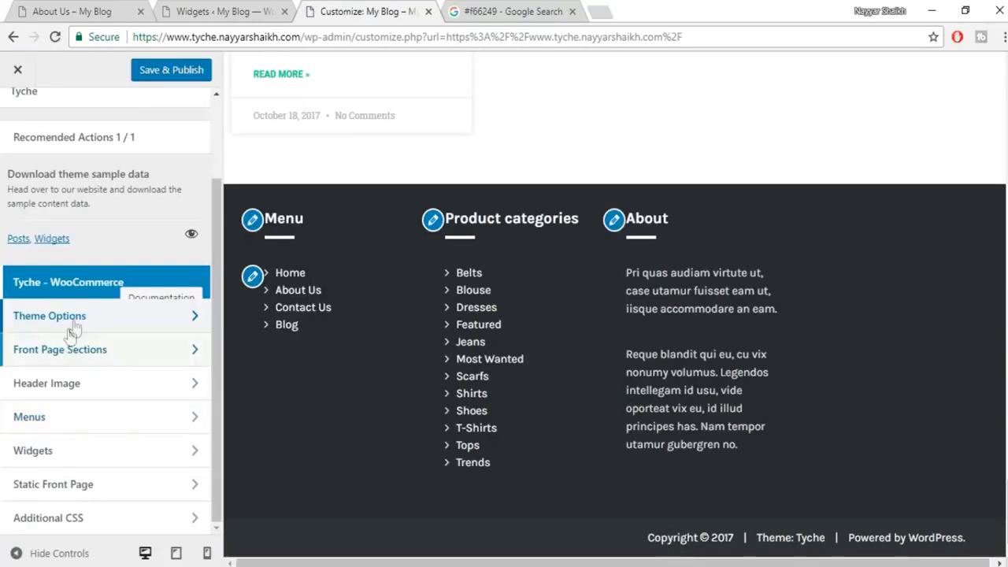
click(83, 323)
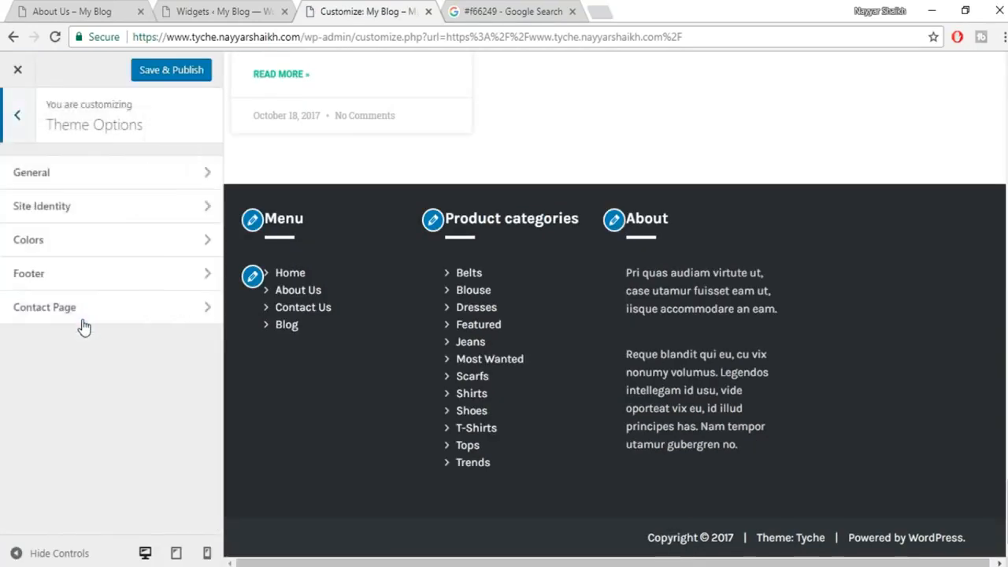
click(76, 283)
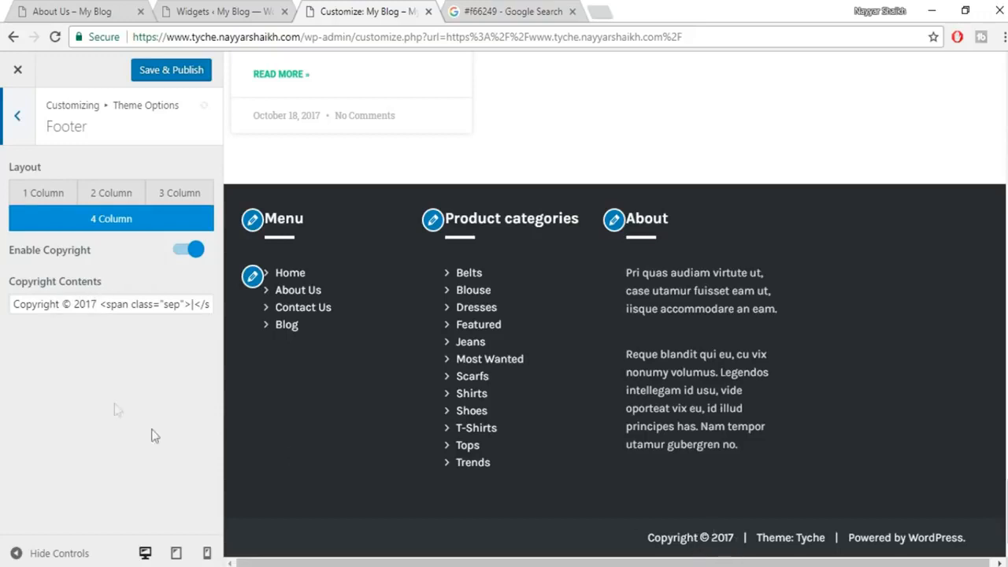
Change the copyright to 'Copyright © 2018 - Made by' plus the owner's name and publish it.
drag(92, 303, 98, 305)
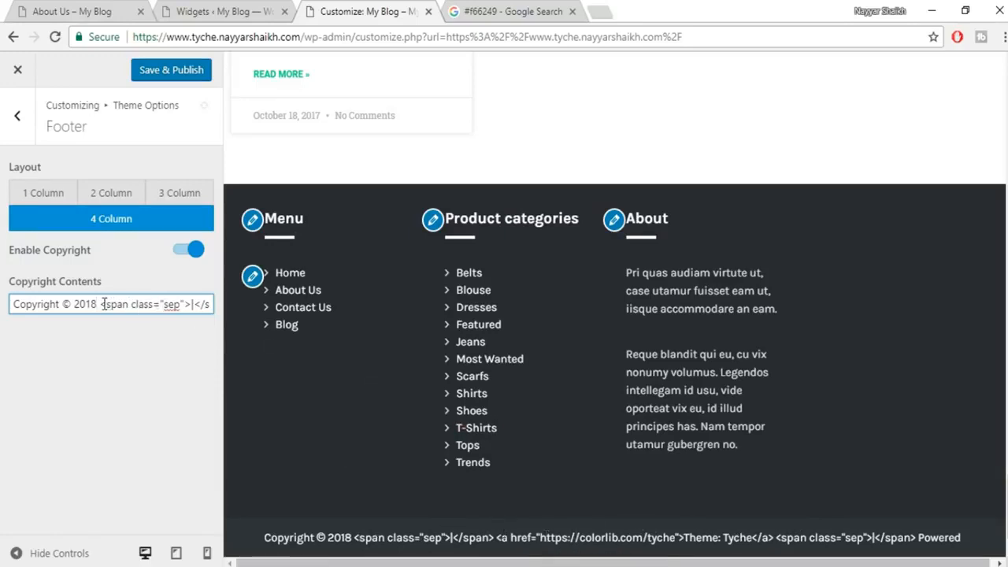
drag(138, 304, 882, 307)
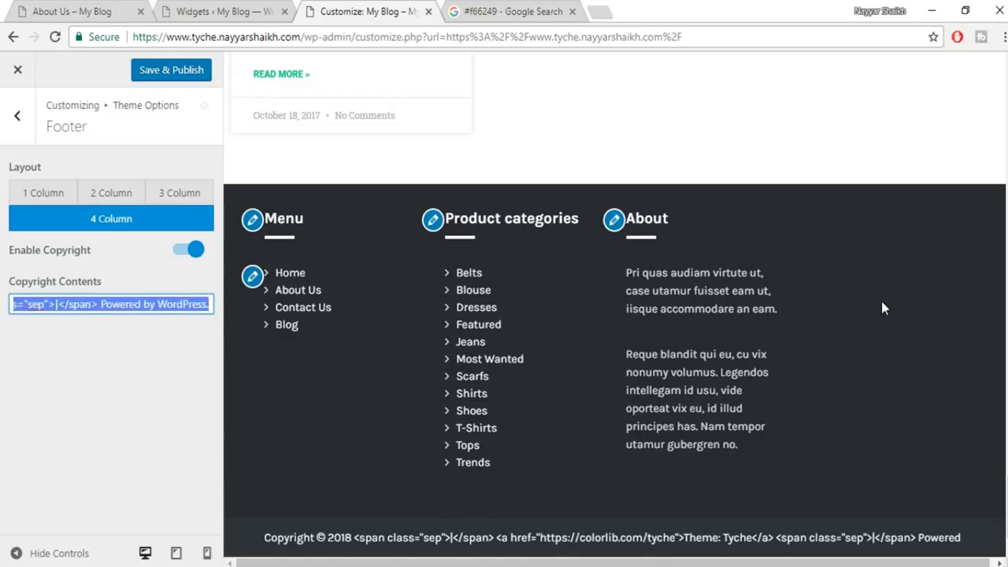
key(BackSpace)
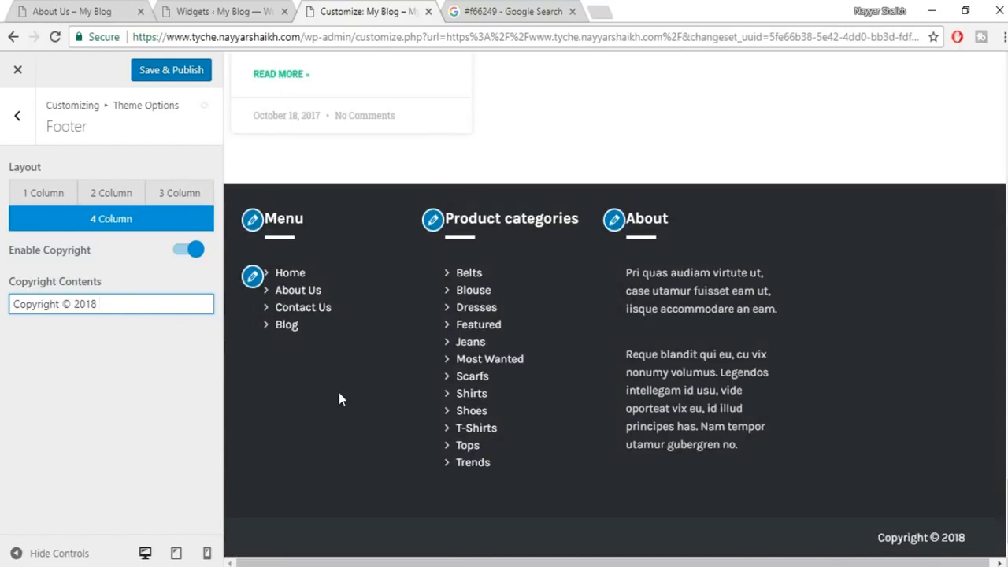
text(Ma)
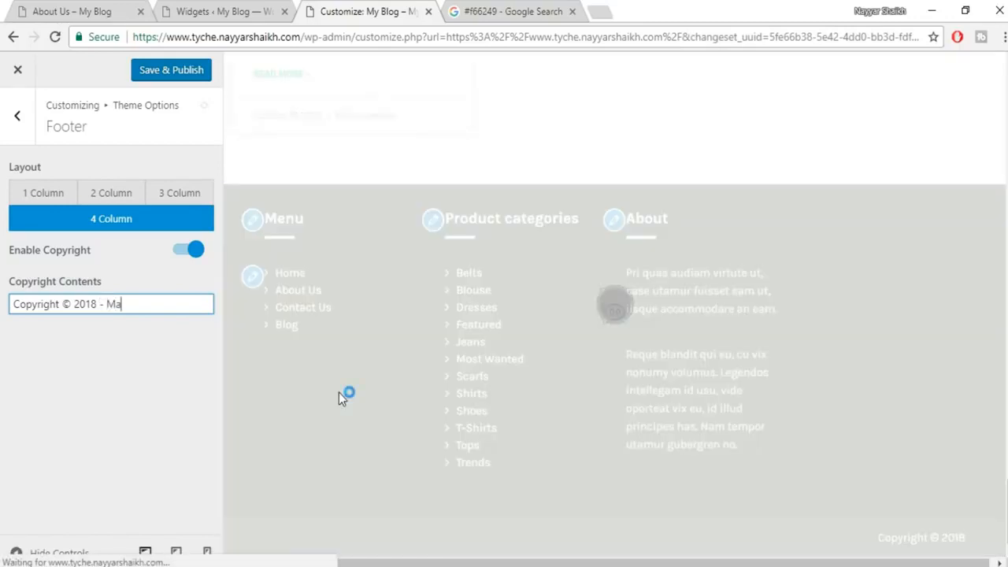
text(de by Nayyar )
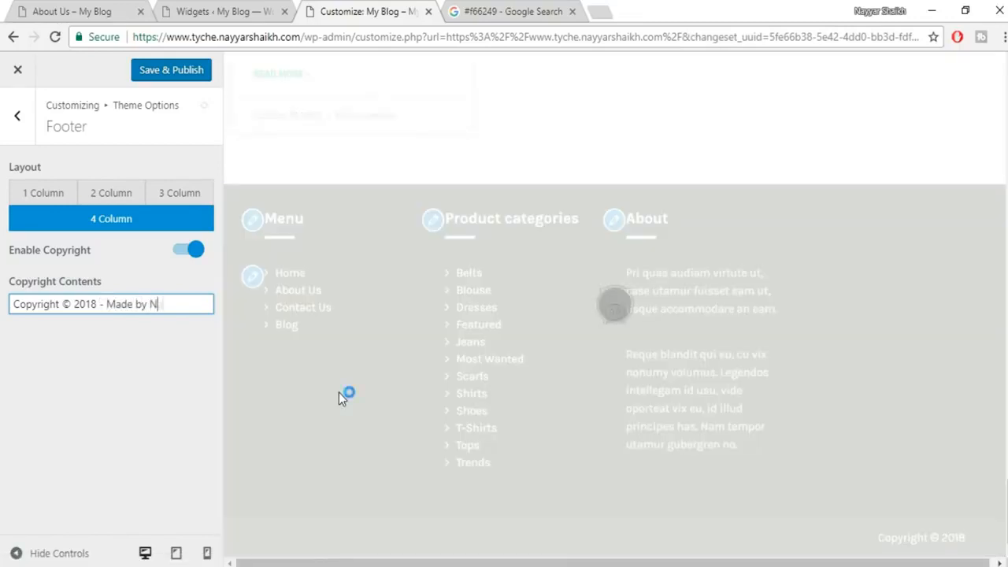
text(Shaikh)
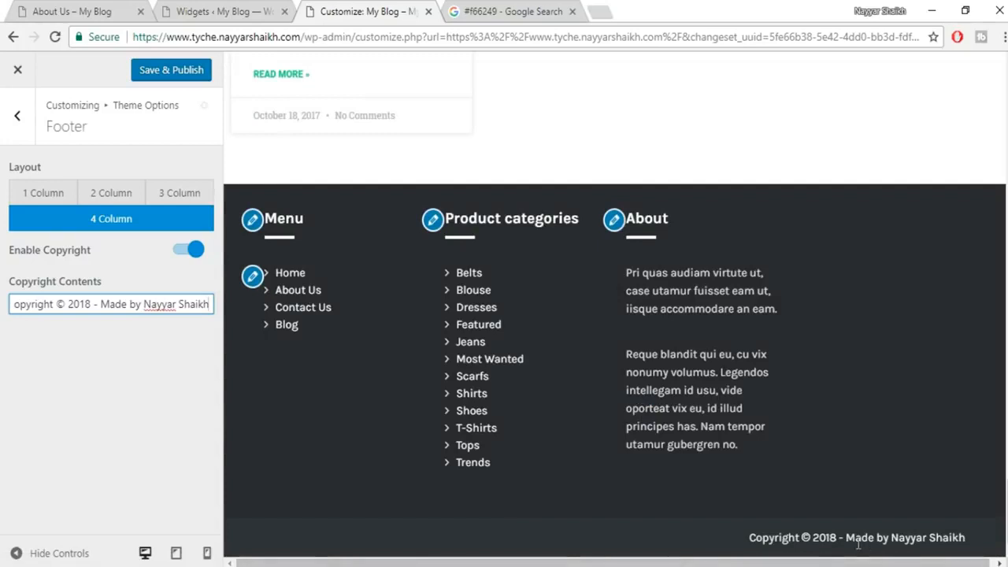
click(194, 71)
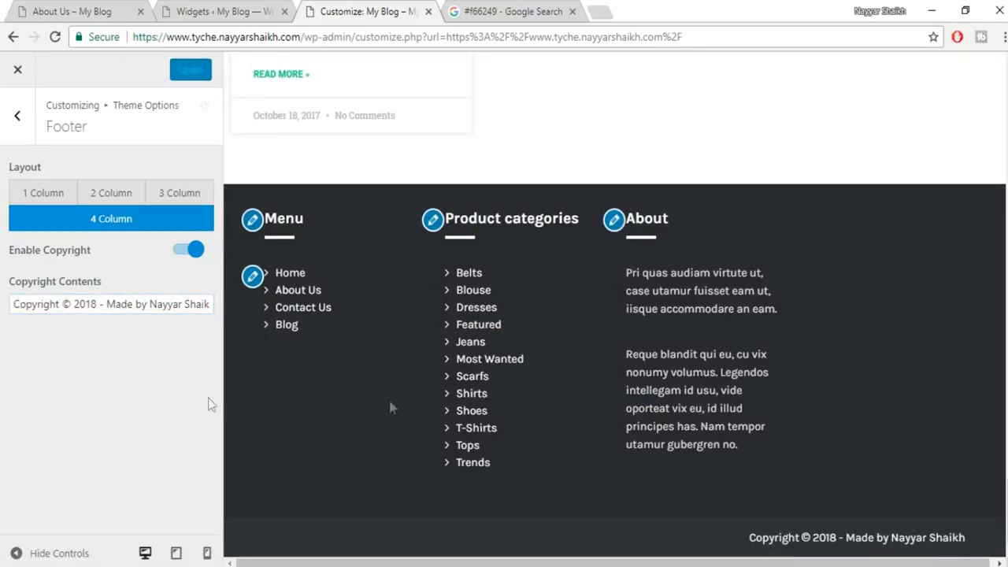
drag(1006, 511, 1006, 35)
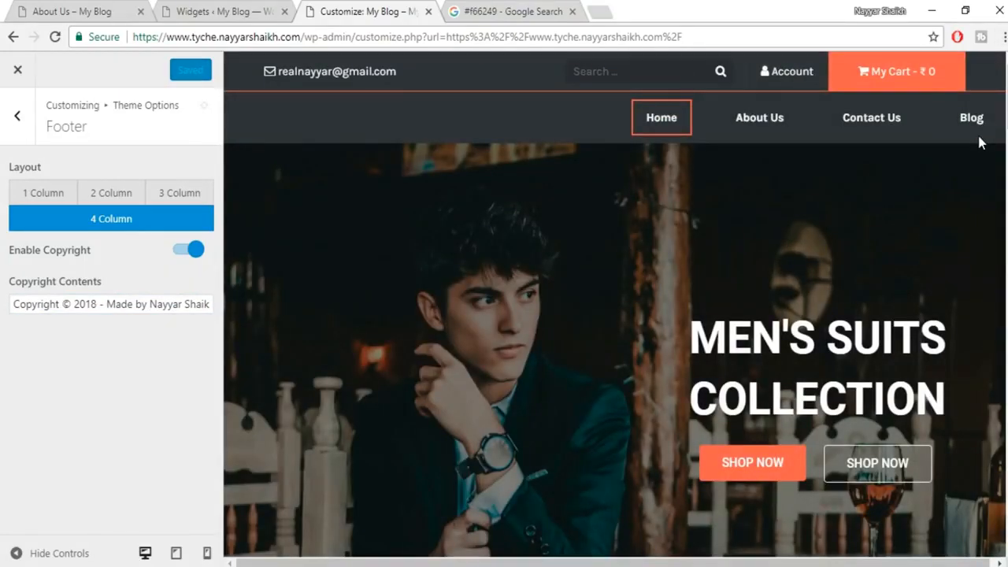